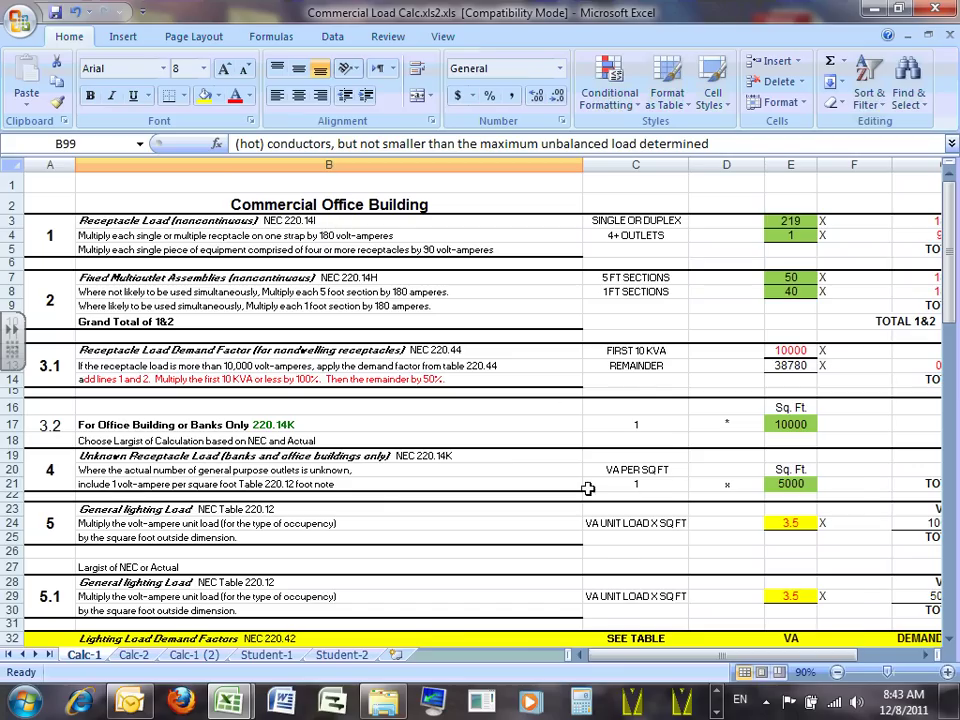
Step: Examine the Receptacle Load (noncontinuous) section and its NEC 220.14I reference on the Calc-1 sheet at 80% zoom
mouse_move(720, 655)
mouse_down()
mouse_move(785, 655)
mouse_move(715, 655)
mouse_up()
click(115, 251)
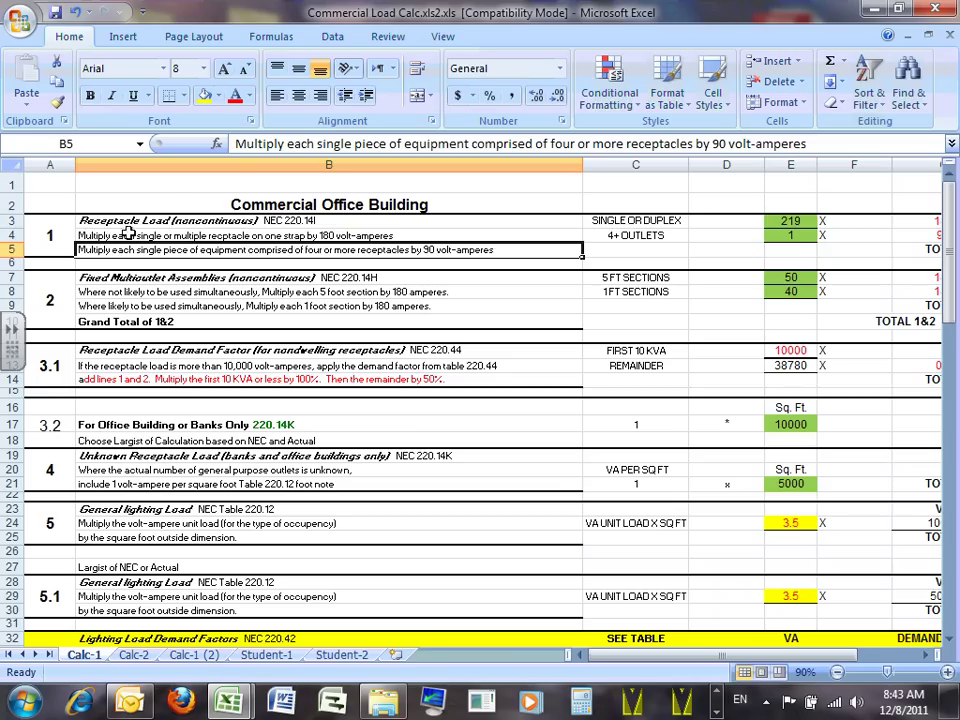
click(127, 224)
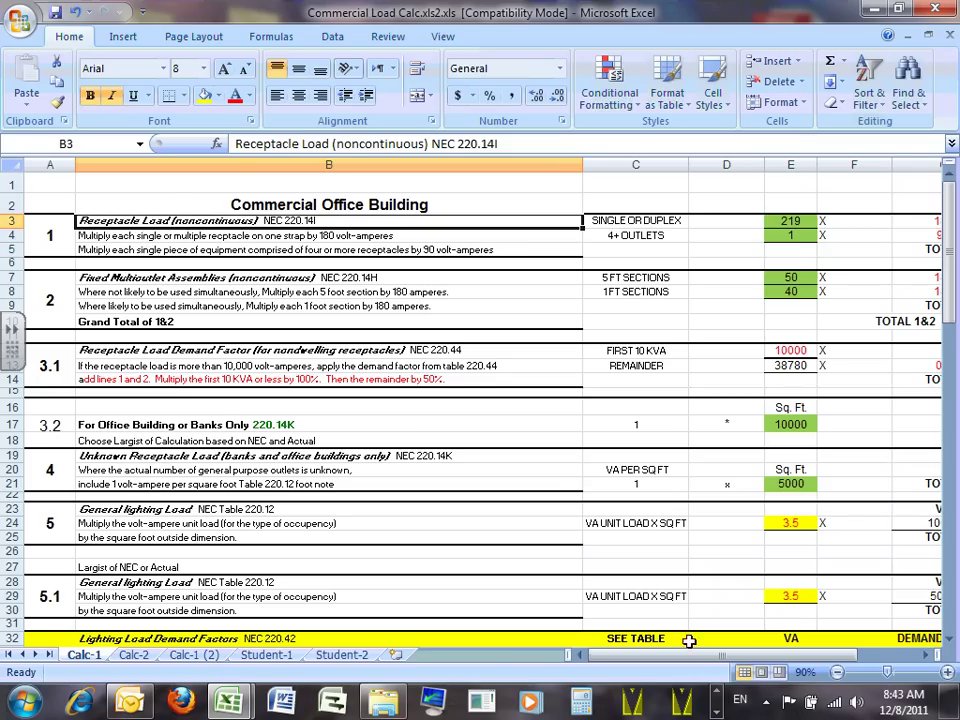
click(837, 672)
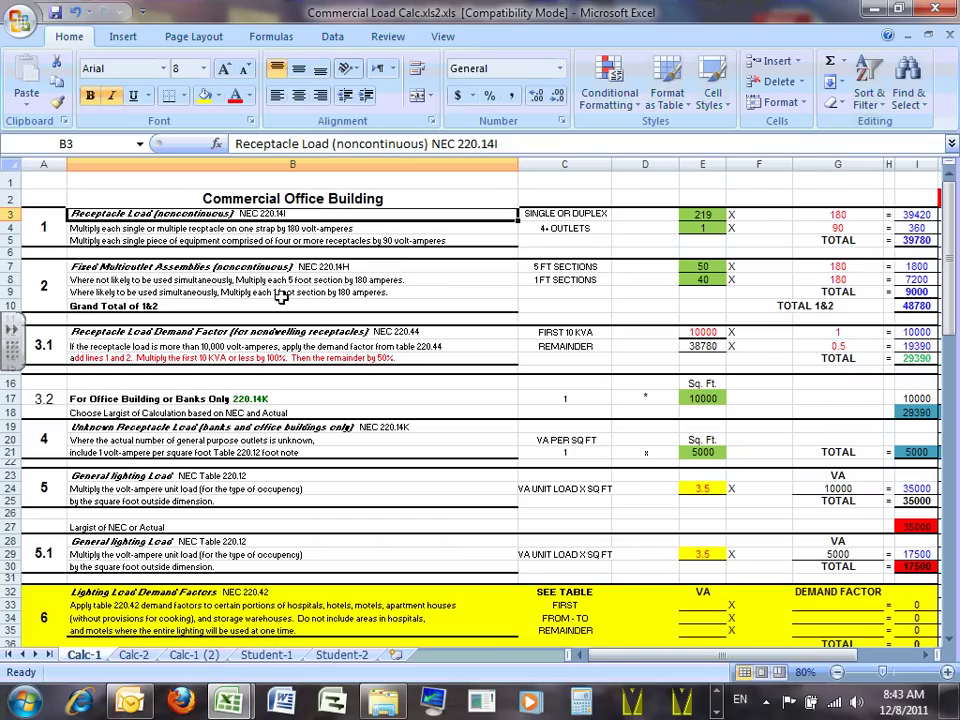
click(205, 226)
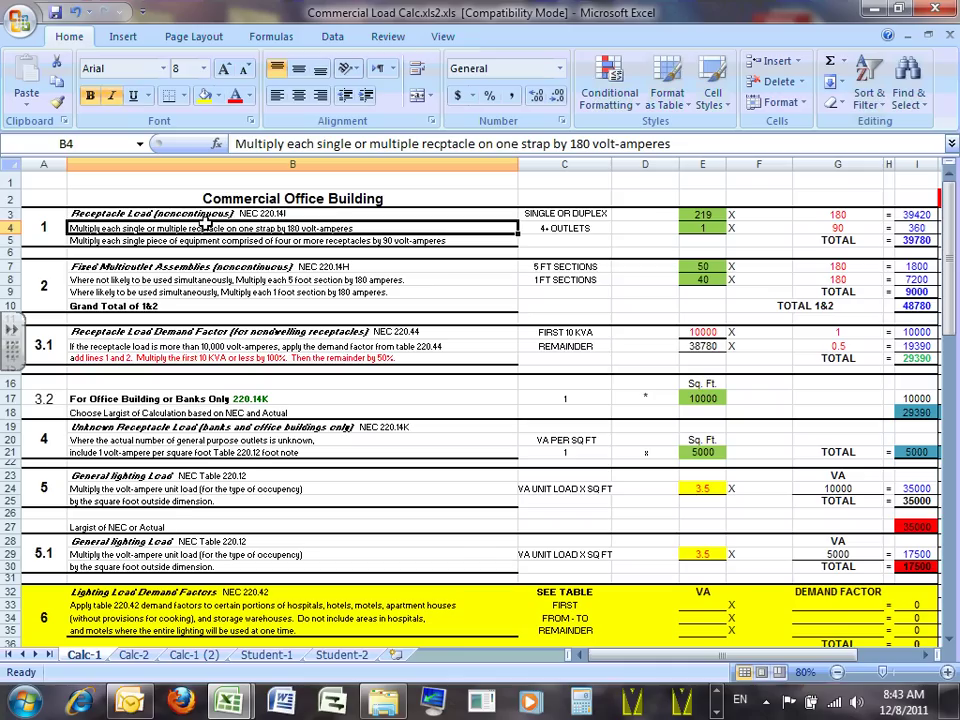
double_click(240, 213)
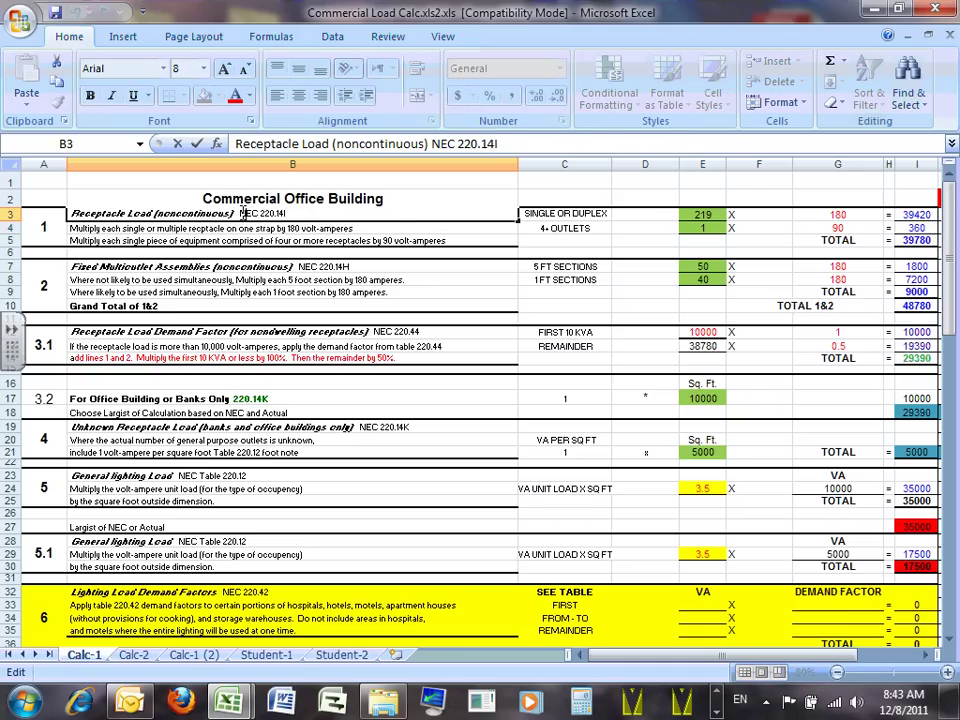
drag(240, 213, 287, 214)
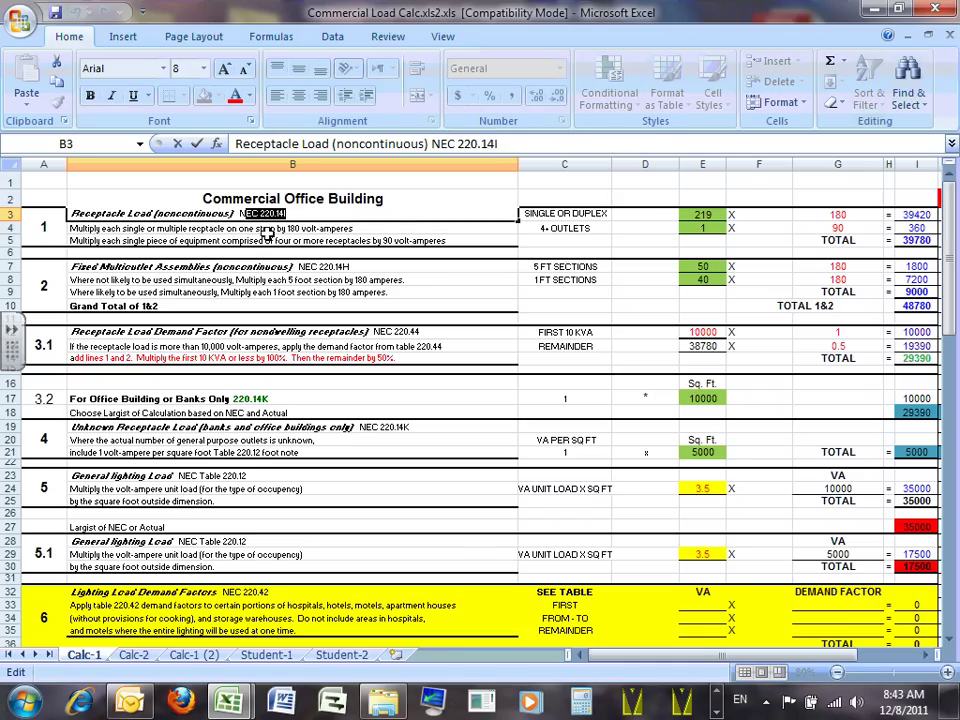
click(282, 230)
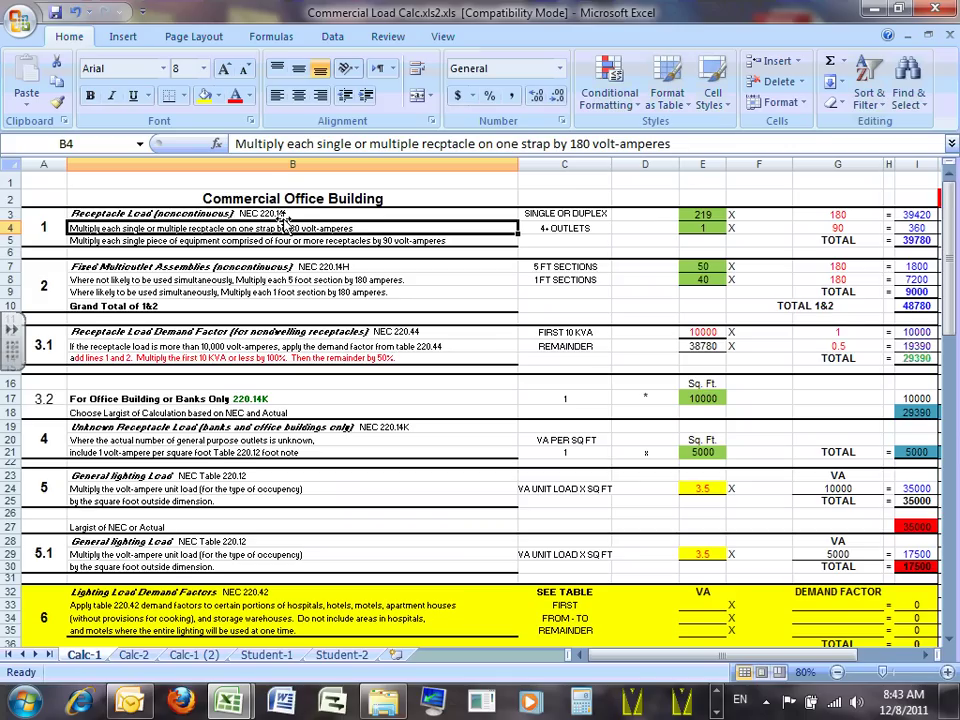
Step: Check the volt-ampere multipliers for the single or duplex and 4+ outlets rows of the Receptacle Load section
click(835, 216)
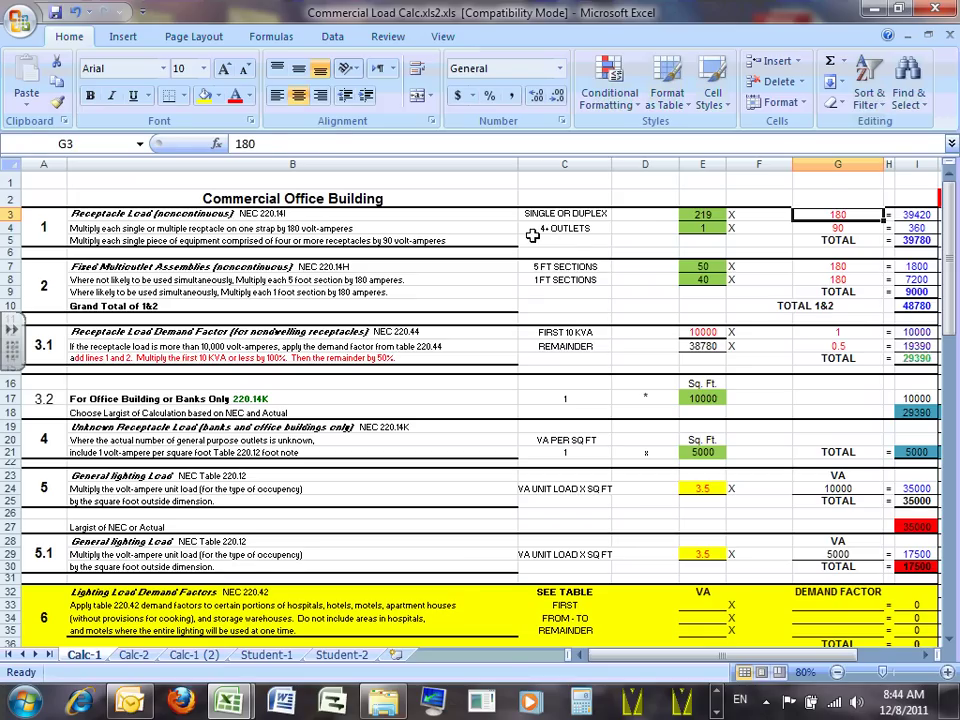
click(556, 214)
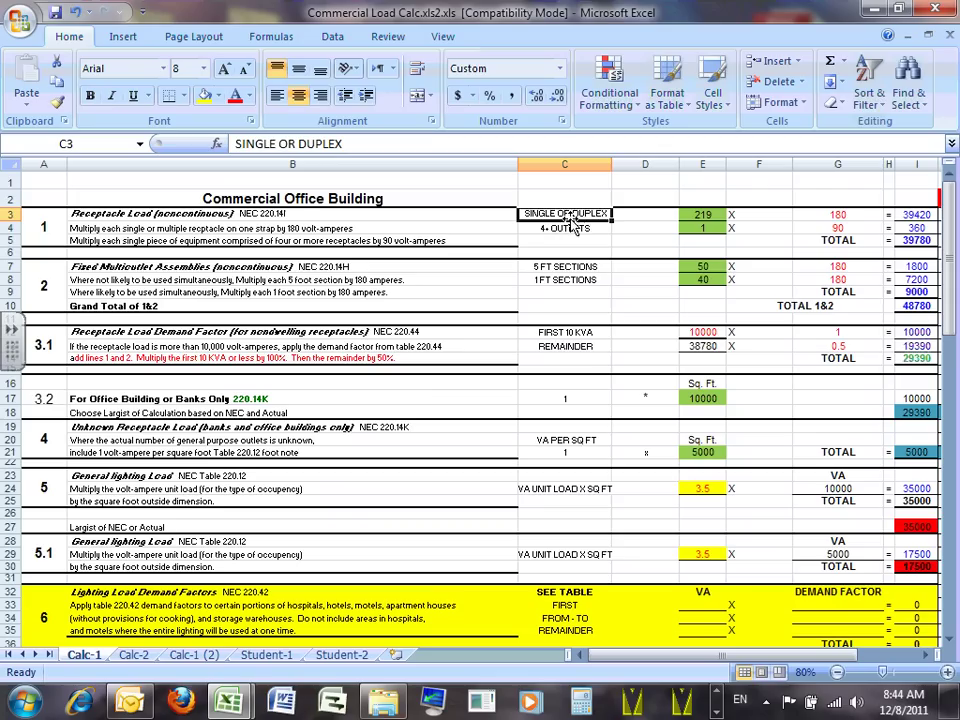
click(848, 214)
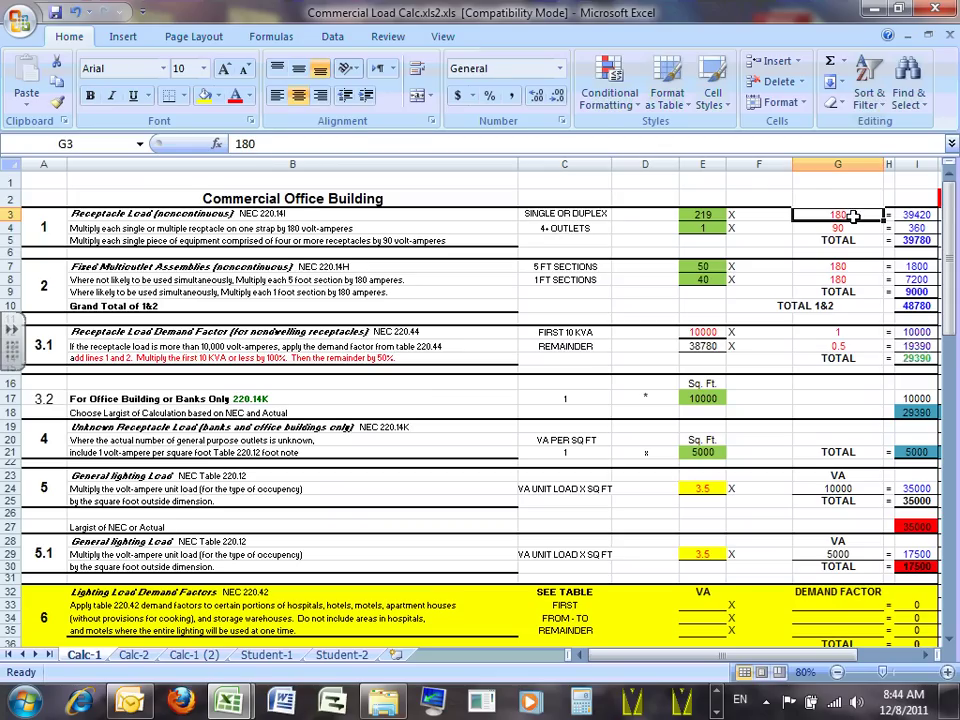
click(572, 229)
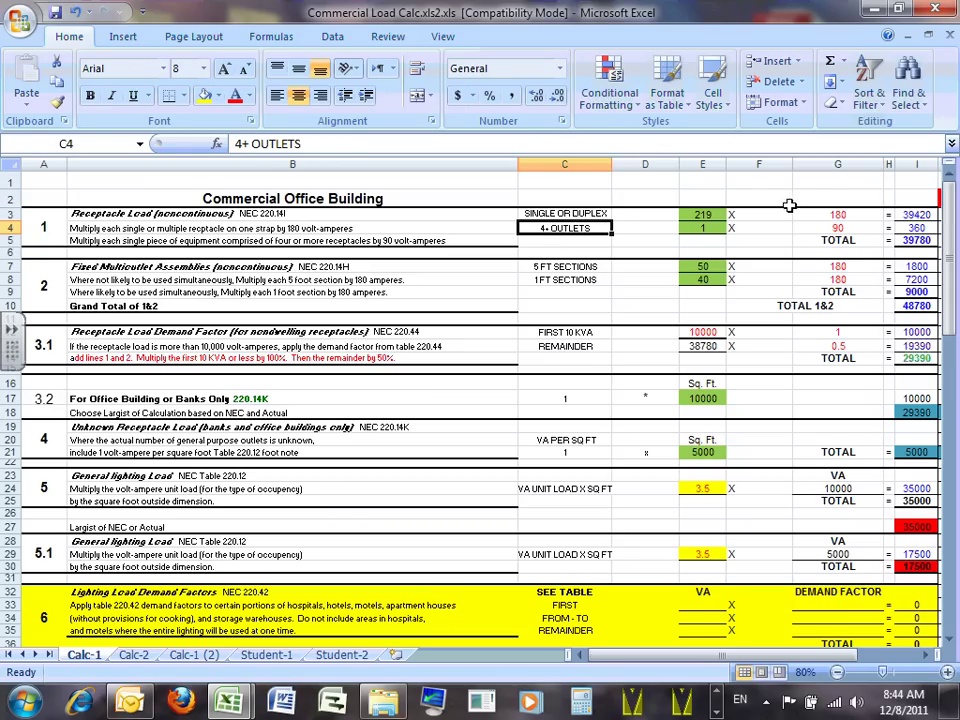
click(838, 228)
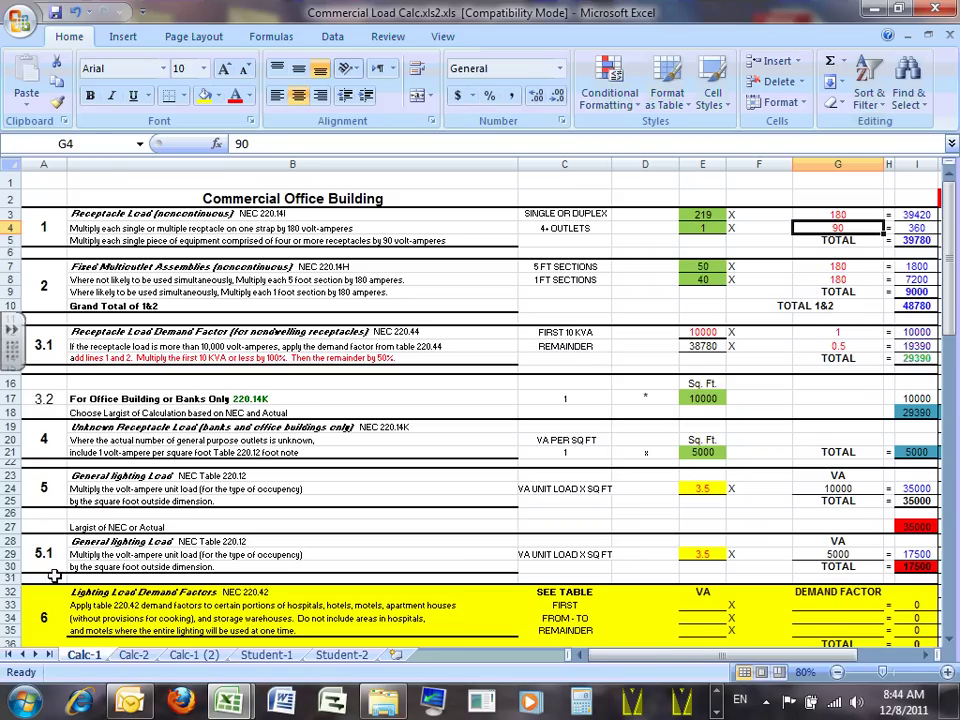
click(80, 216)
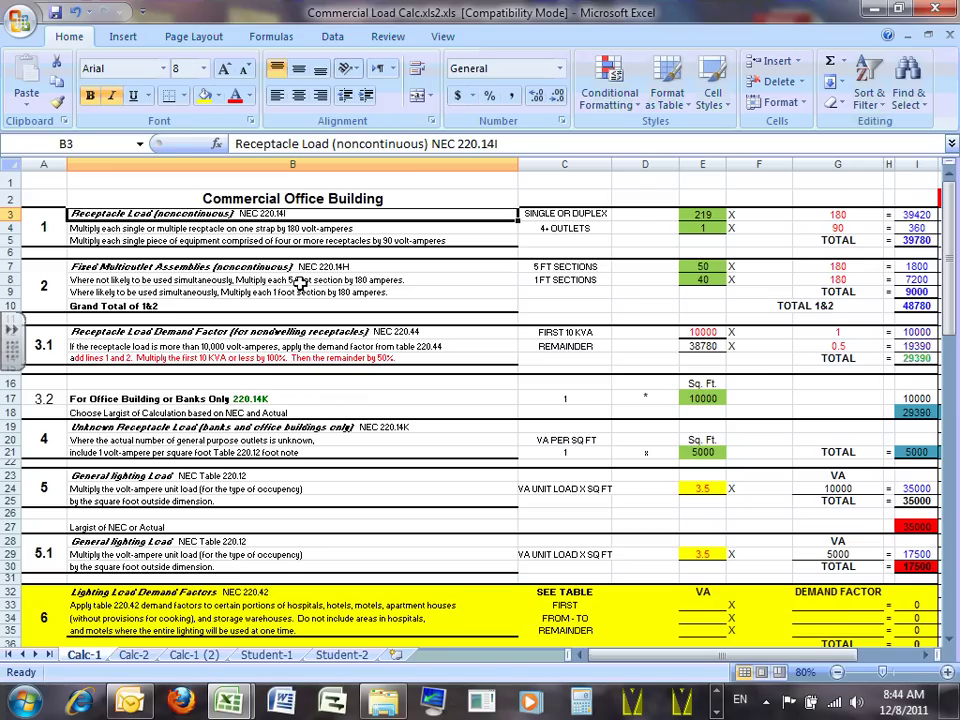
Step: Switch to NEC2011.pdf in Adobe Reader and locate section 220.14 Other Loads in Article 220
click(934, 8)
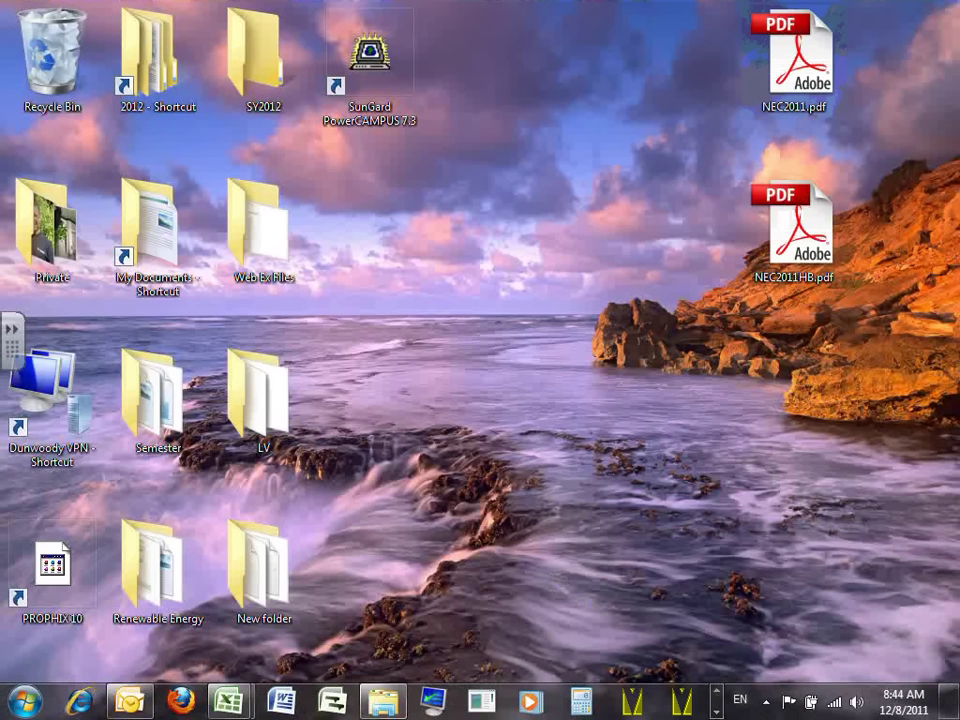
click(716, 712)
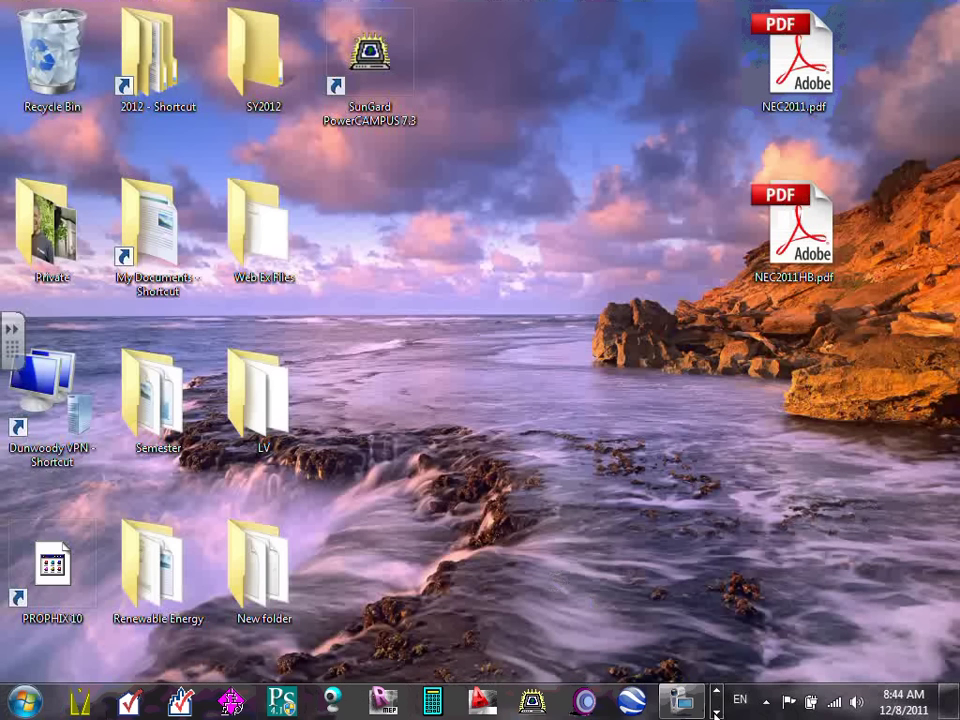
click(716, 693)
mouse_move(372, 706)
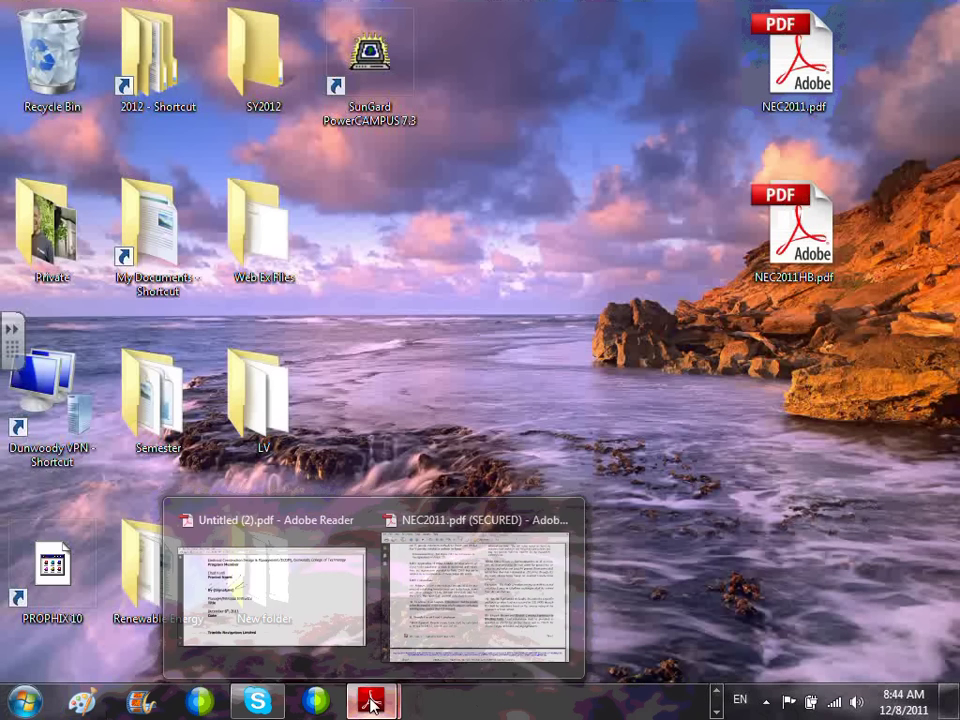
click(446, 583)
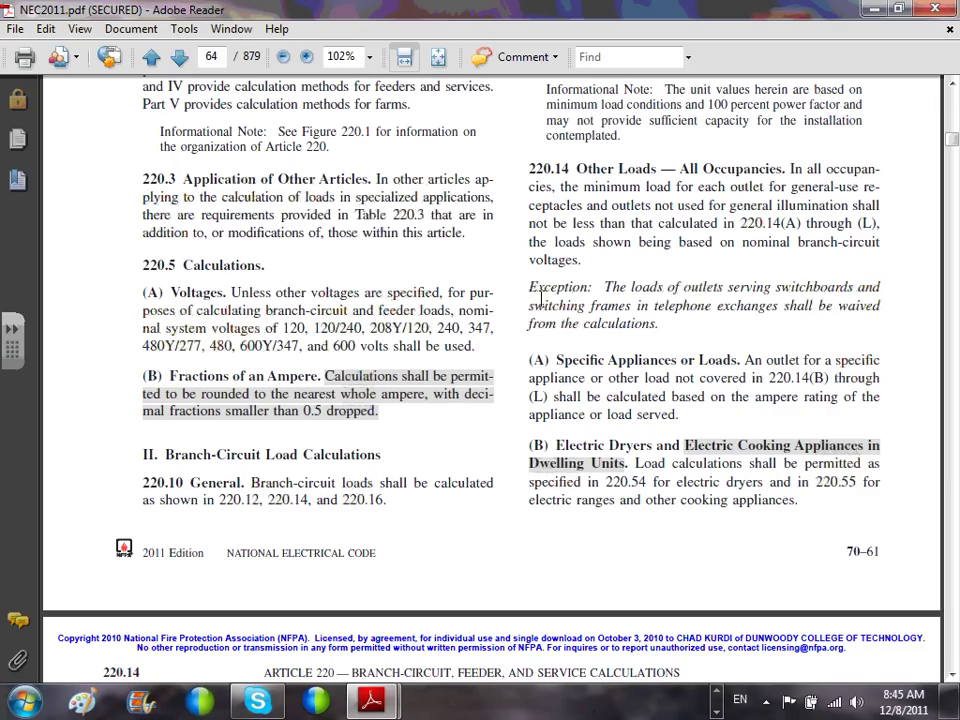
scroll(540, 300, up, 5)
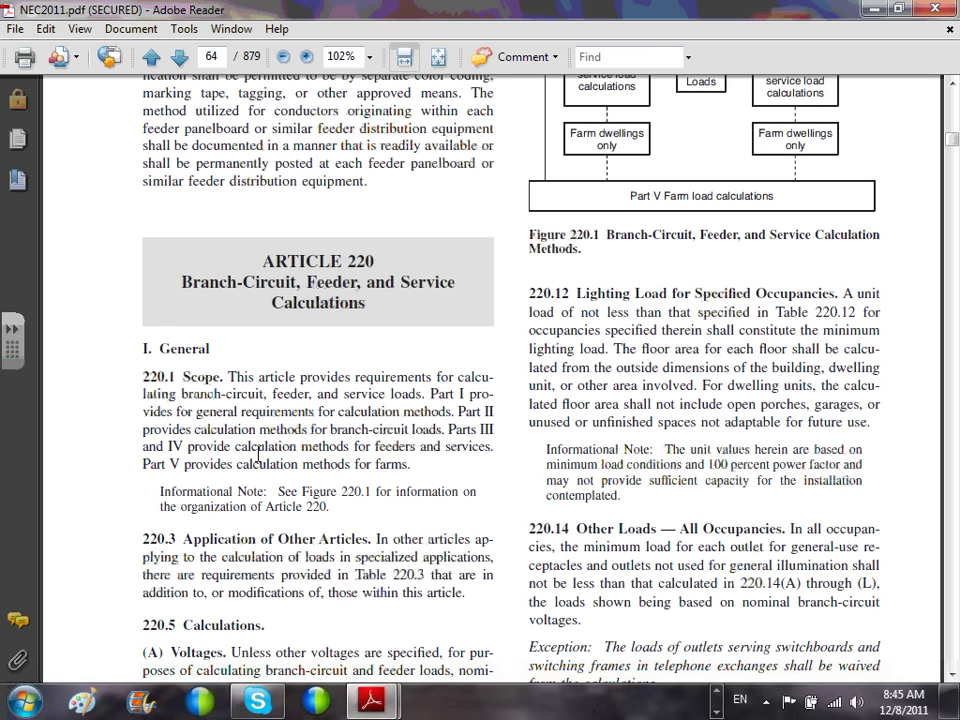
scroll(664, 456, down, 4)
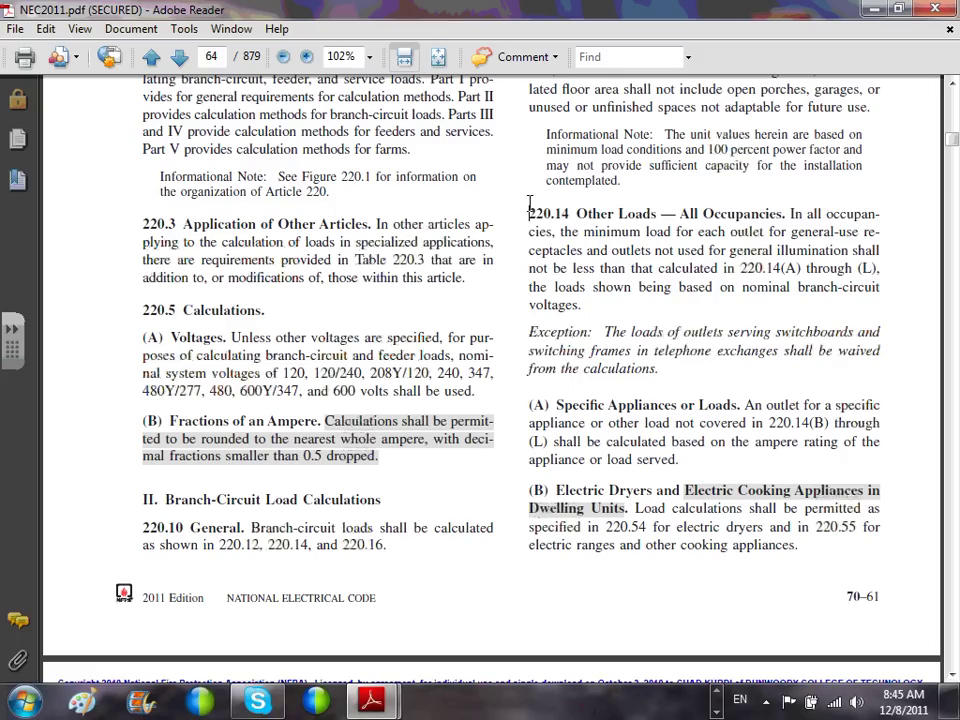
Step: Try marking the 220.14 Other Loads heading with a sticky note, and undo the note
drag(530, 210, 786, 214)
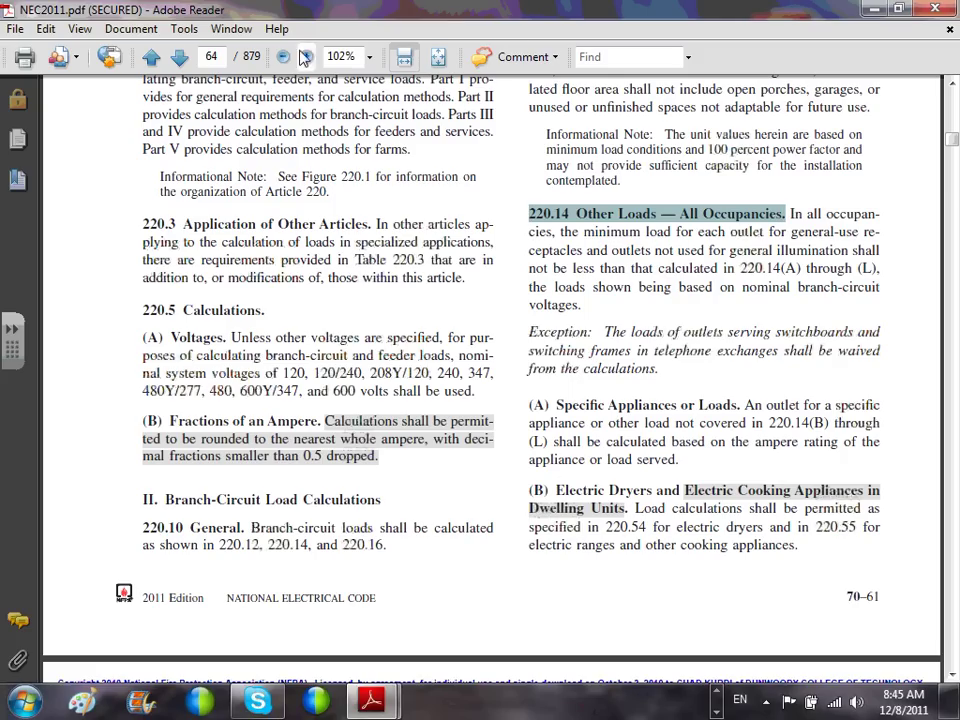
click(184, 29)
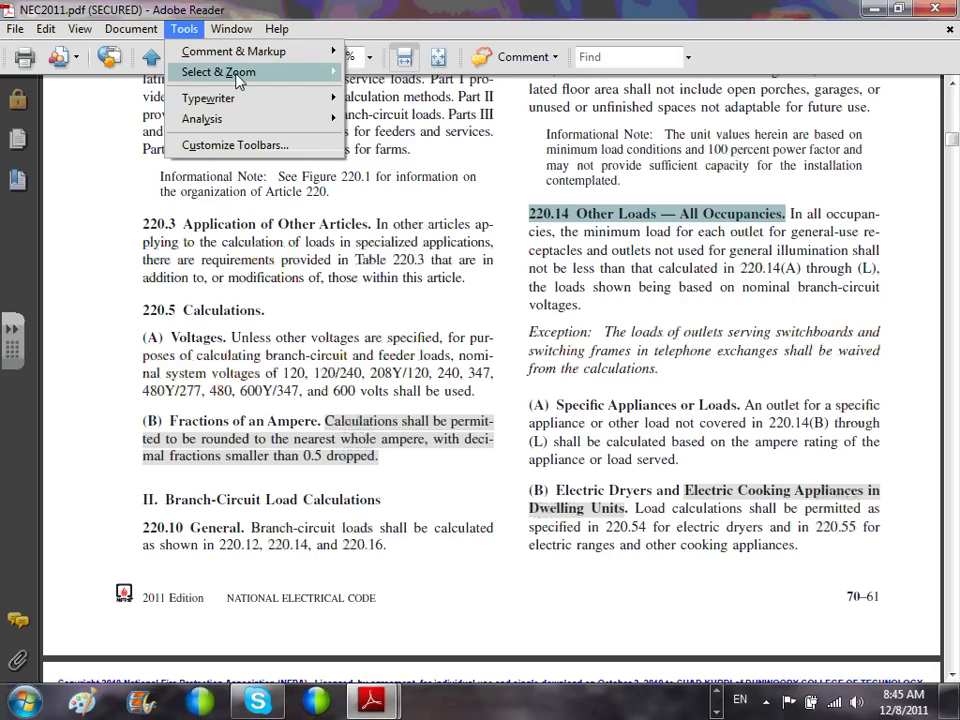
mouse_move(240, 100)
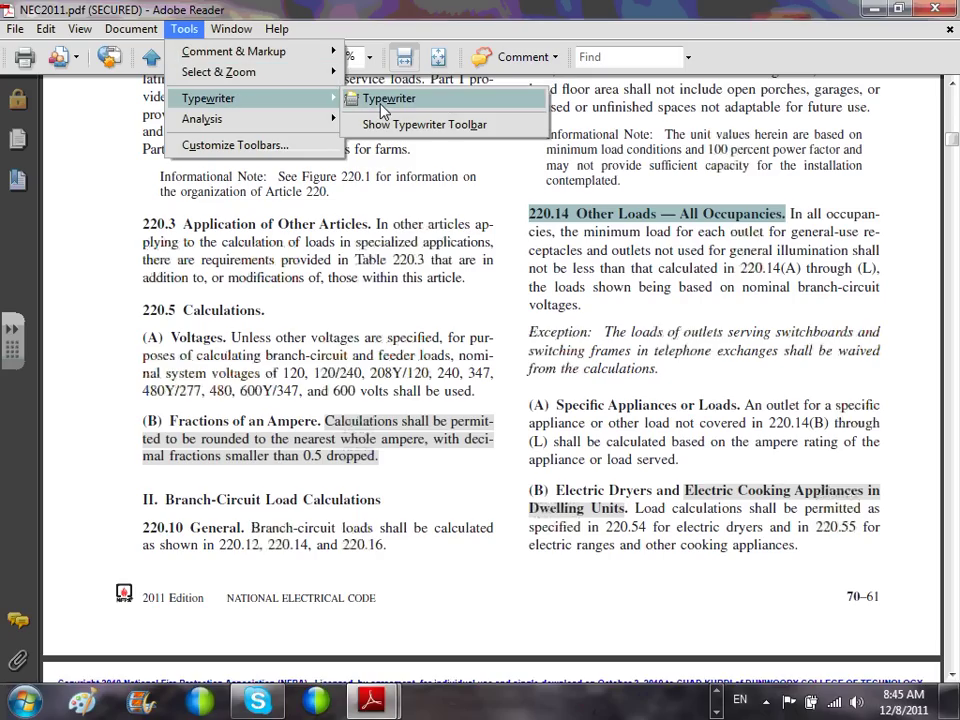
mouse_move(262, 58)
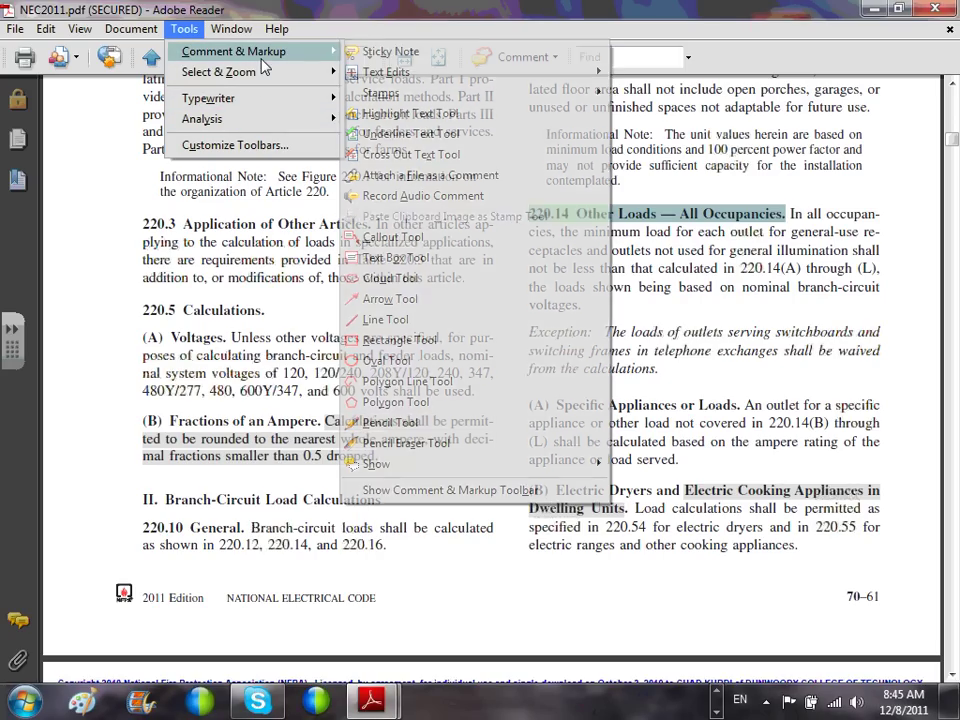
click(395, 52)
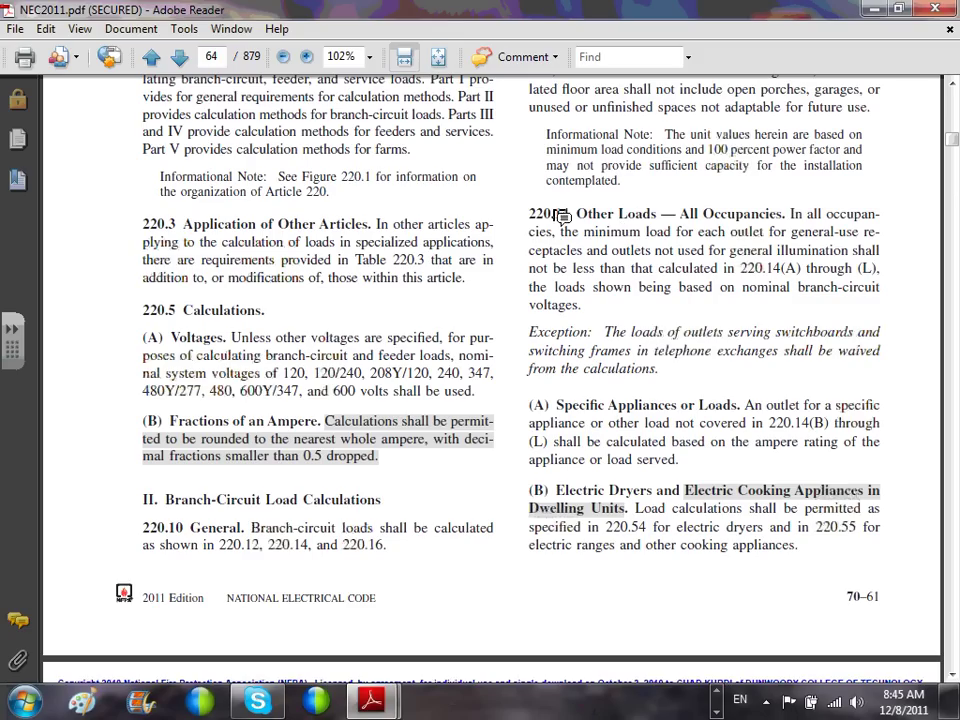
click(538, 216)
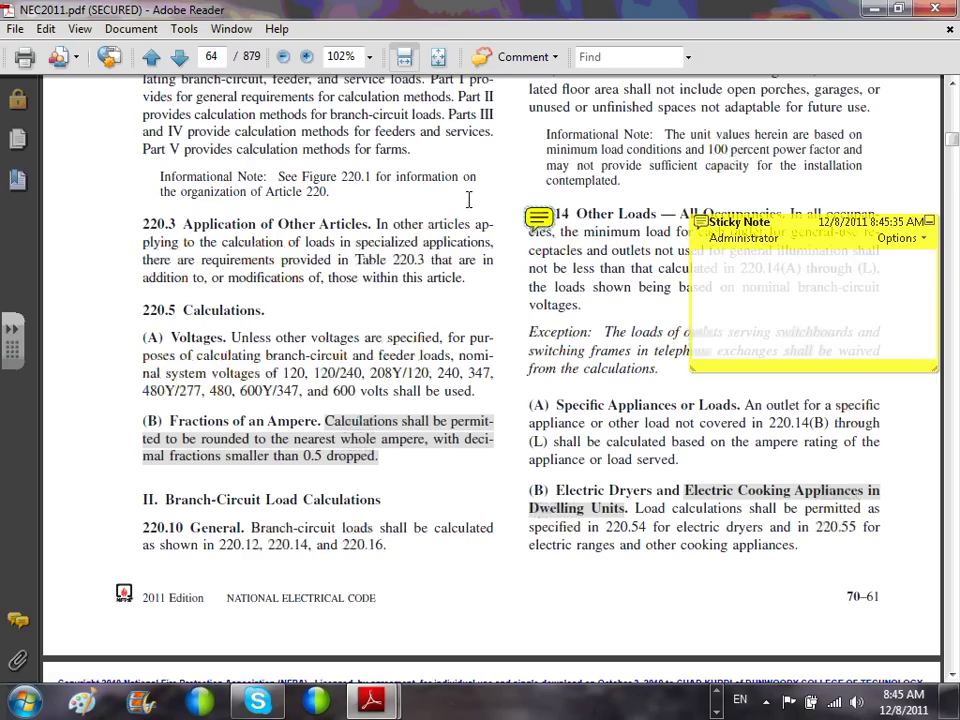
click(184, 29)
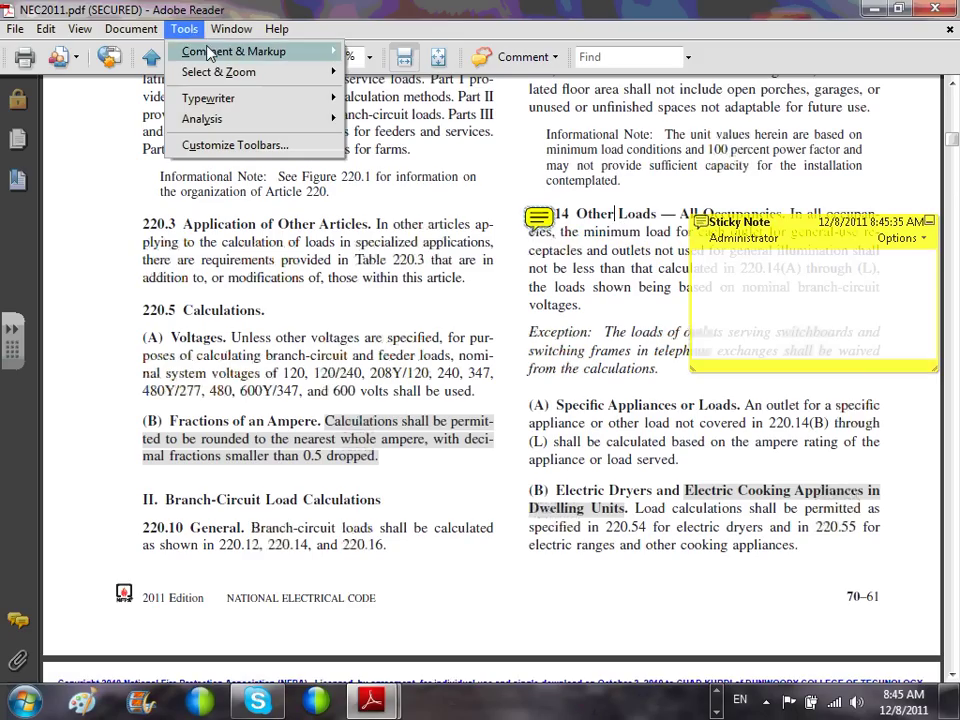
mouse_move(40, 27)
click(42, 52)
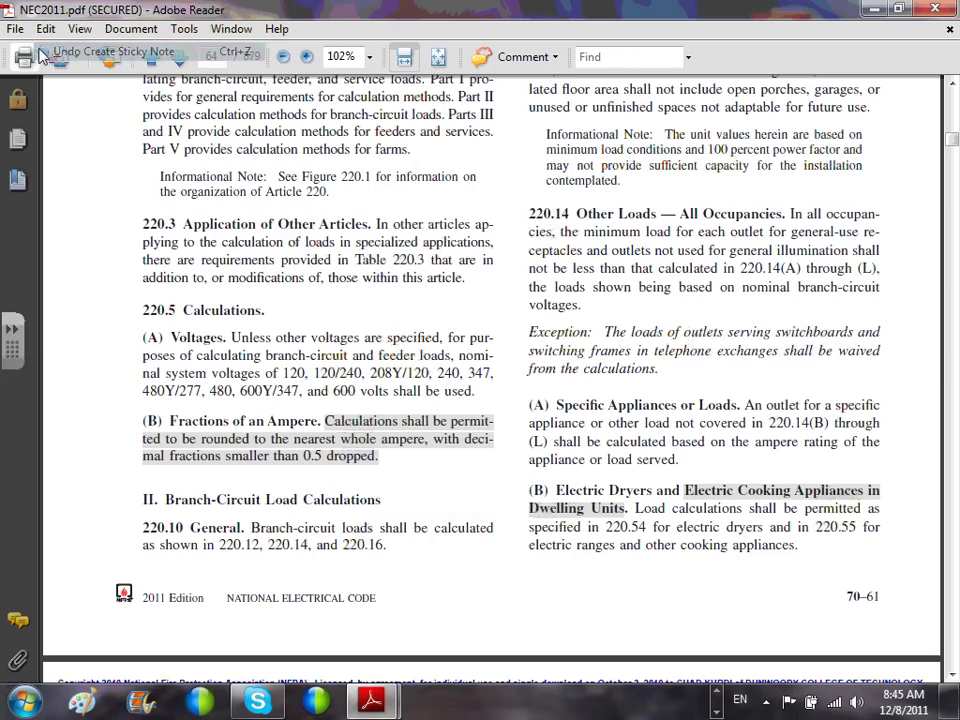
Step: Highlight the heading "220.14 Other Loads — All Occupancies." with the Highlight Text tool
click(185, 30)
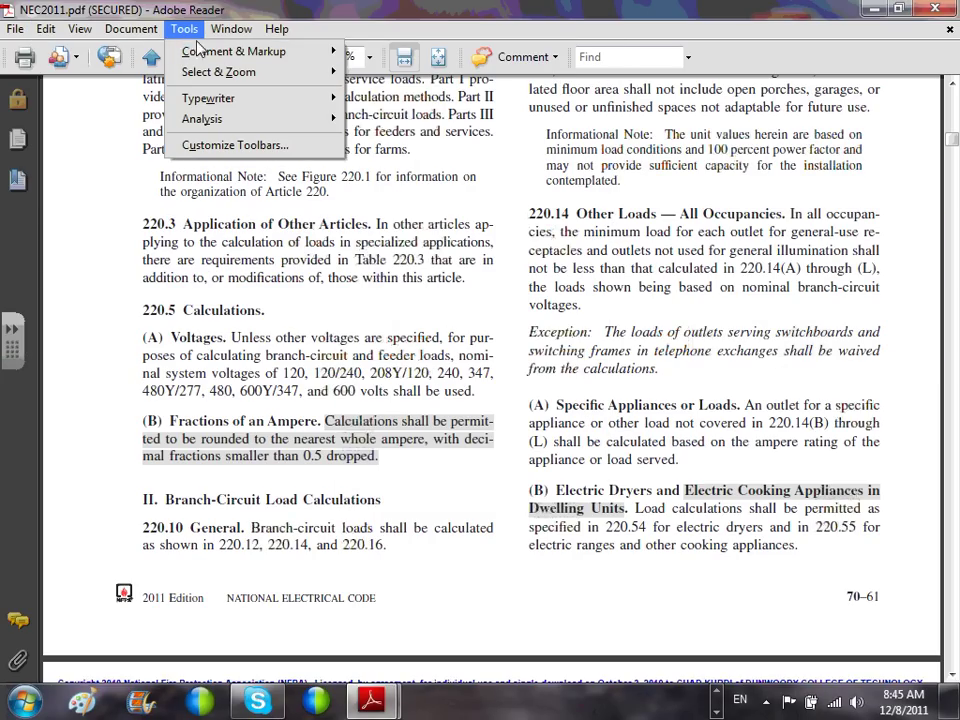
mouse_move(200, 50)
click(427, 111)
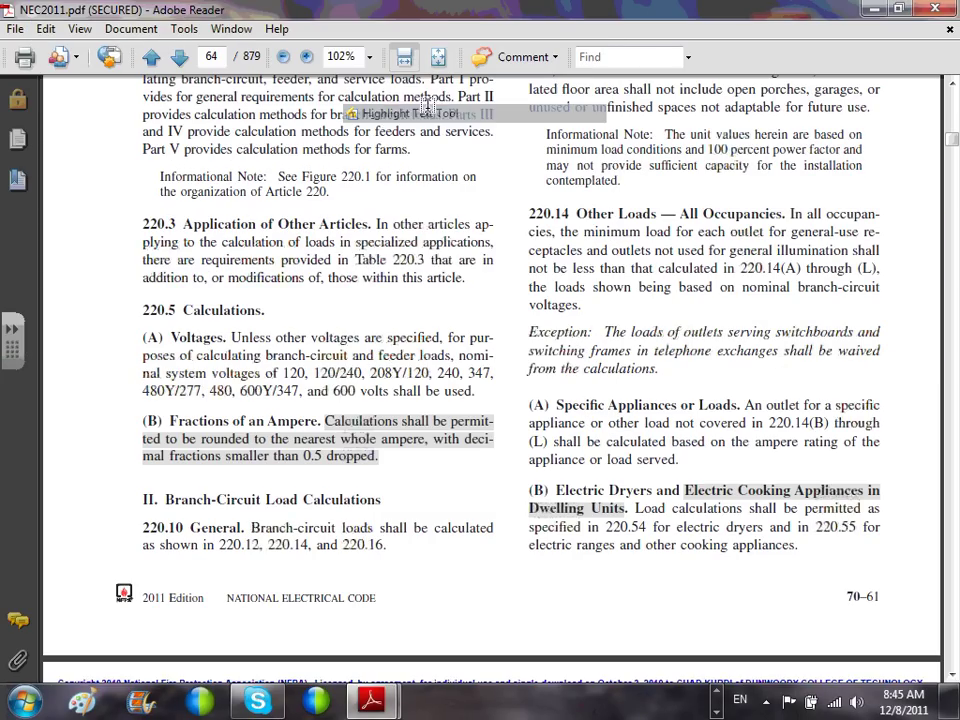
drag(529, 213, 787, 218)
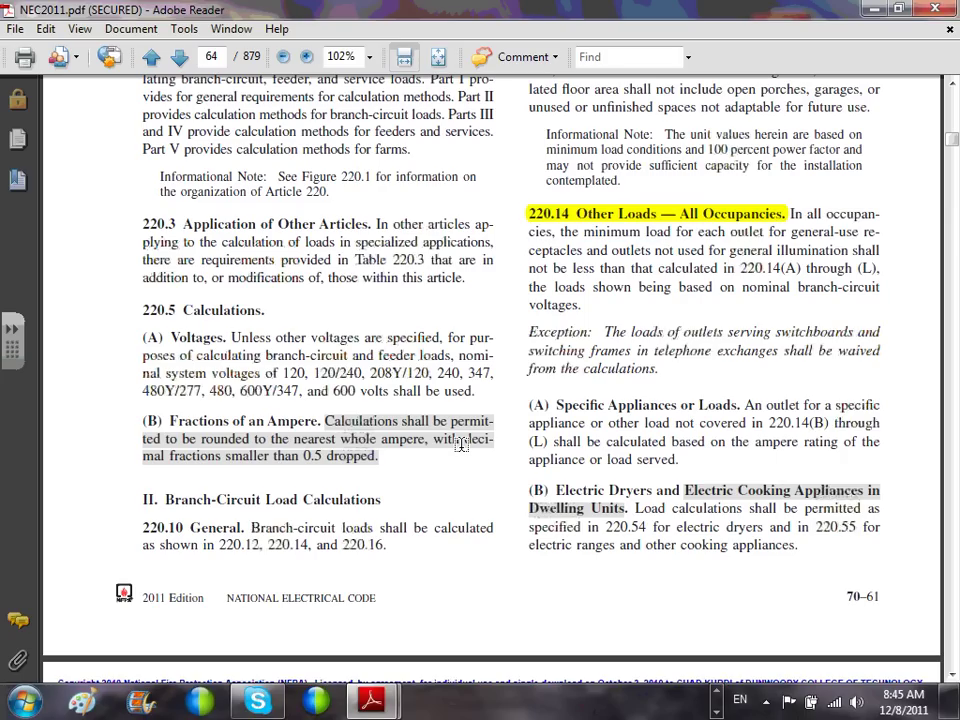
Step: Find subsection (I) of 220.14 and highlight its heading "(I) Receptacle Outlets."
scroll(461, 444, down, 10)
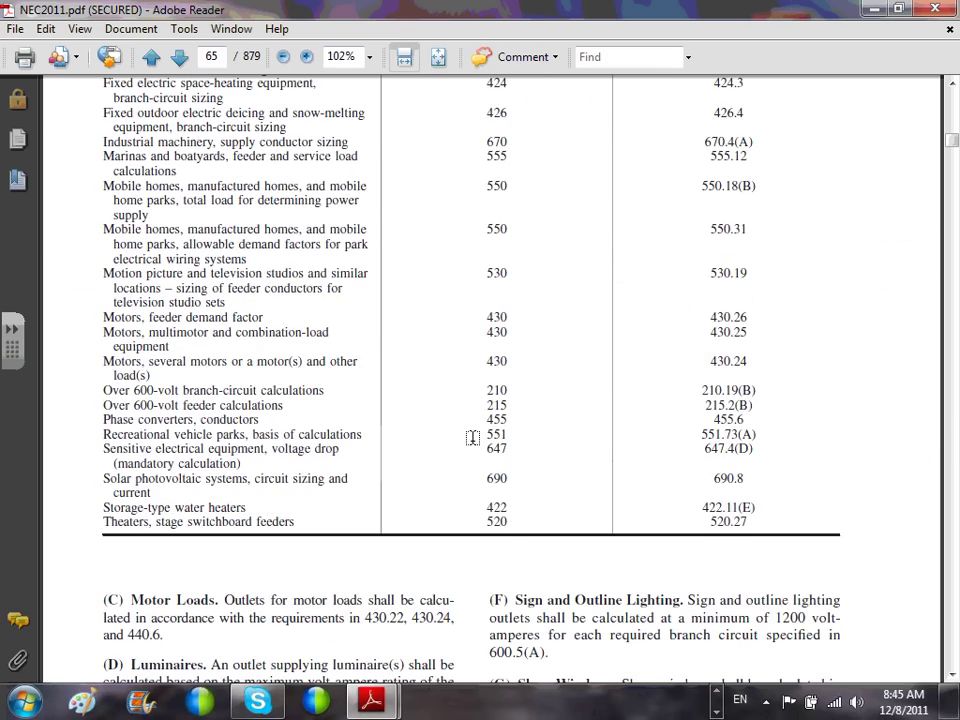
scroll(472, 437, down, 5)
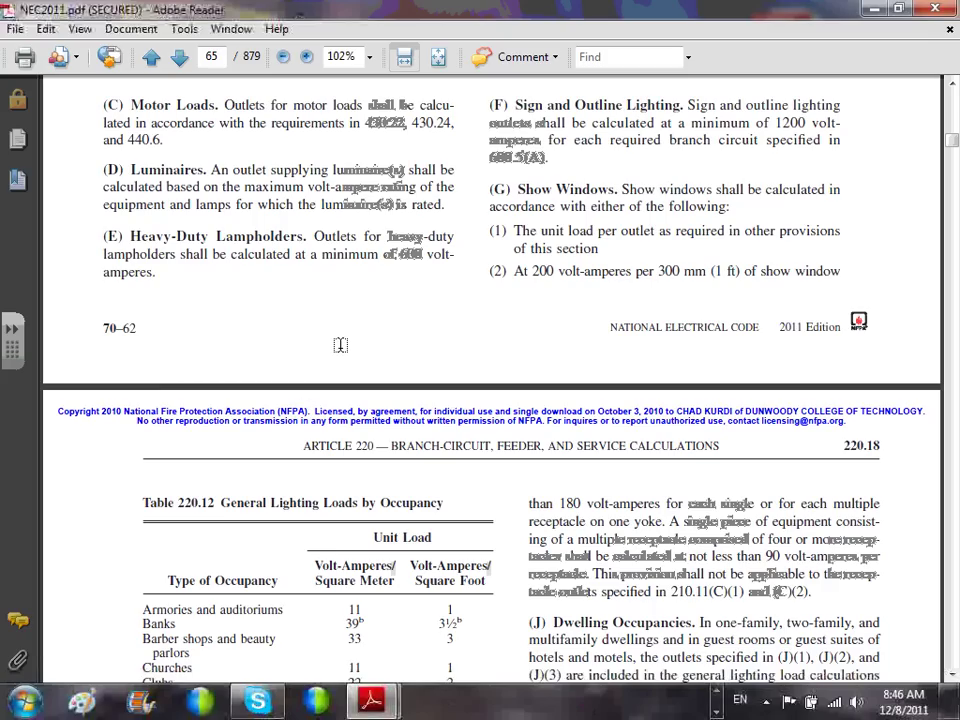
scroll(340, 345, up, 2)
scroll(340, 345, down, 7)
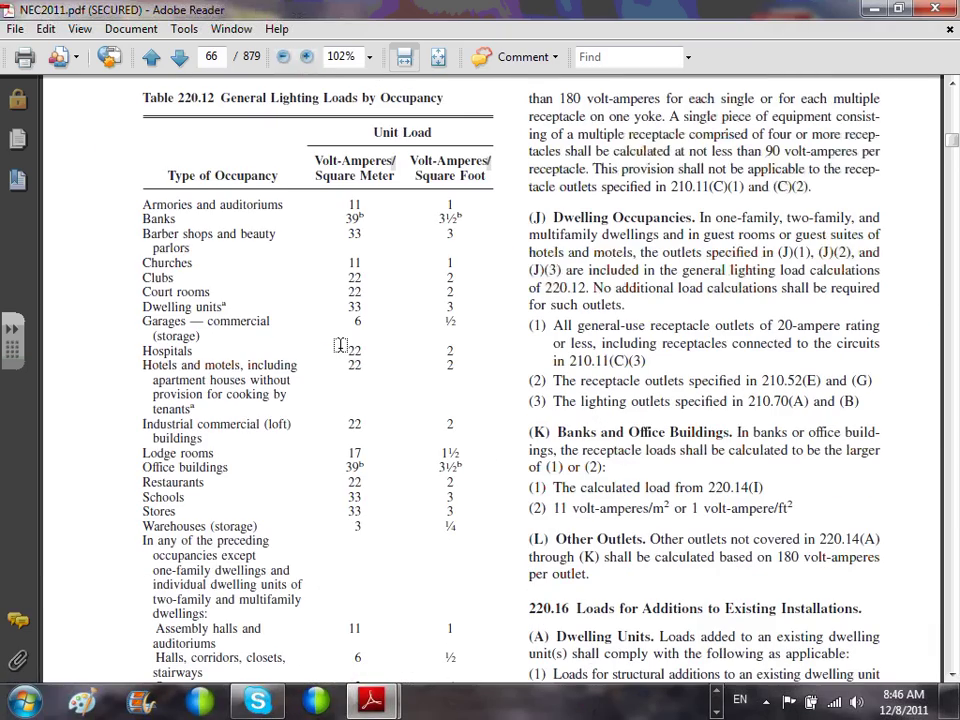
scroll(340, 345, down, 5)
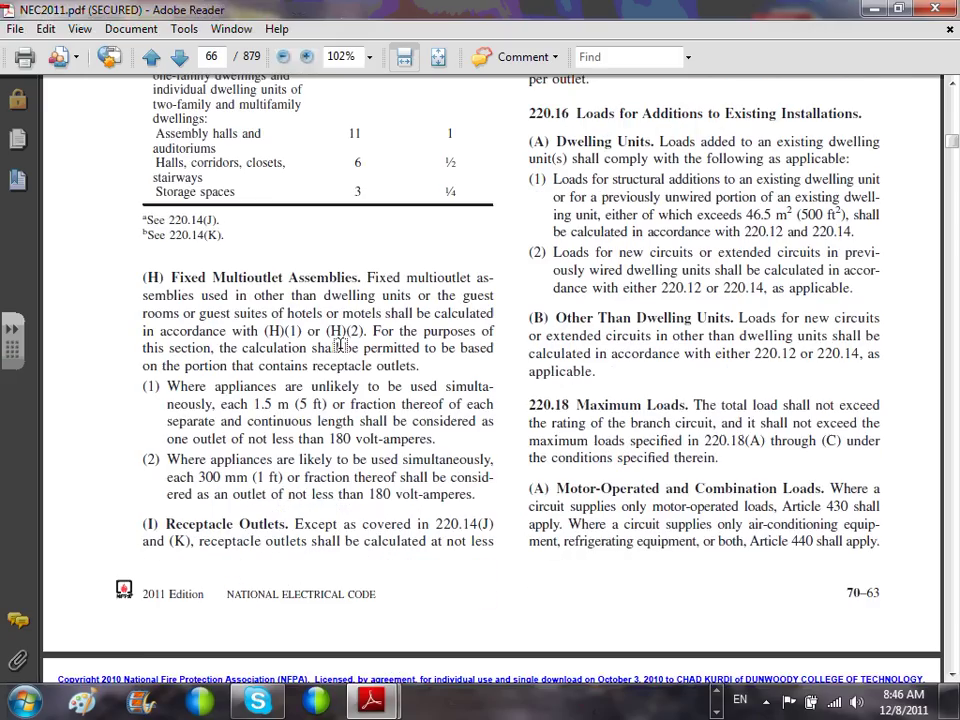
scroll(340, 345, down, 1)
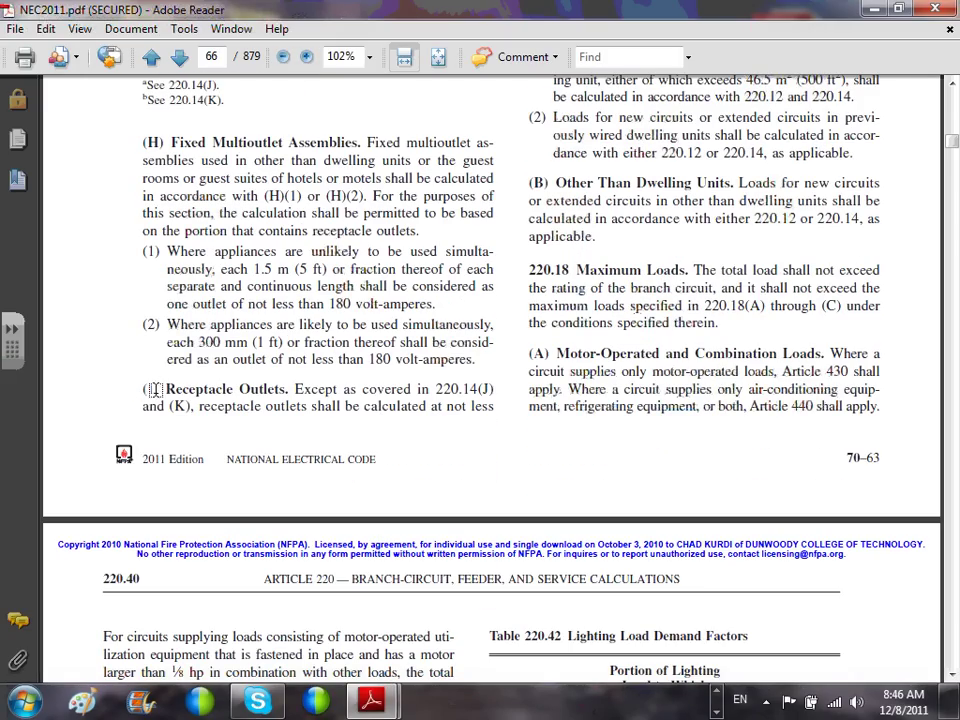
drag(140, 390, 288, 390)
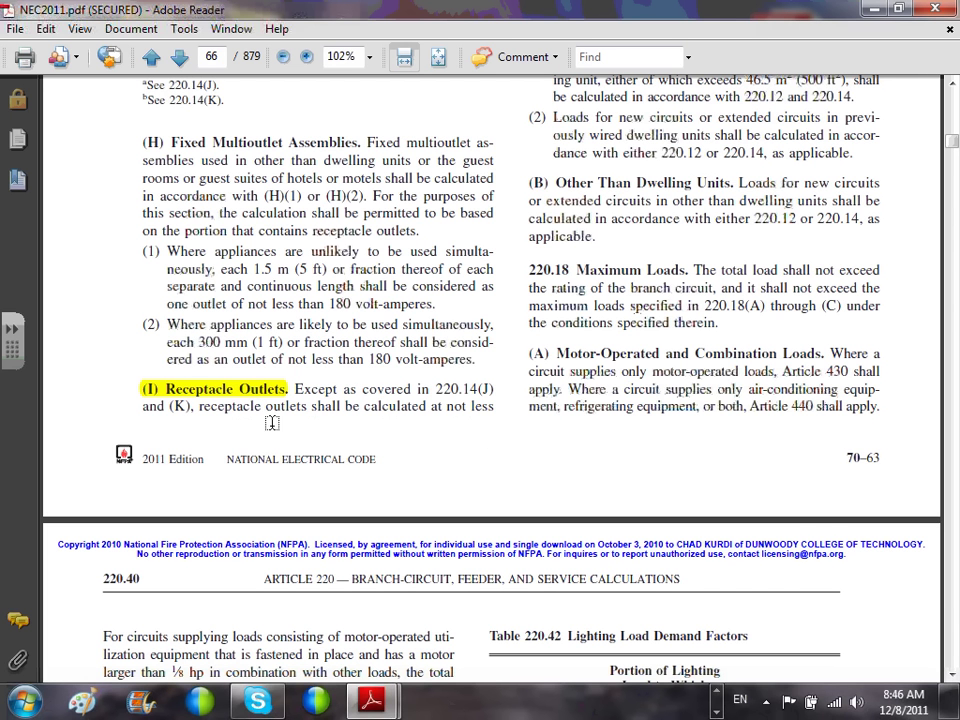
Step: Highlight "than 180 volt" and "than 90 volt" in the continuation of the Receptacle Outlets paragraph above (J) Dwelling Occupancies
scroll(343, 432, up, 1)
scroll(343, 432, up, 12)
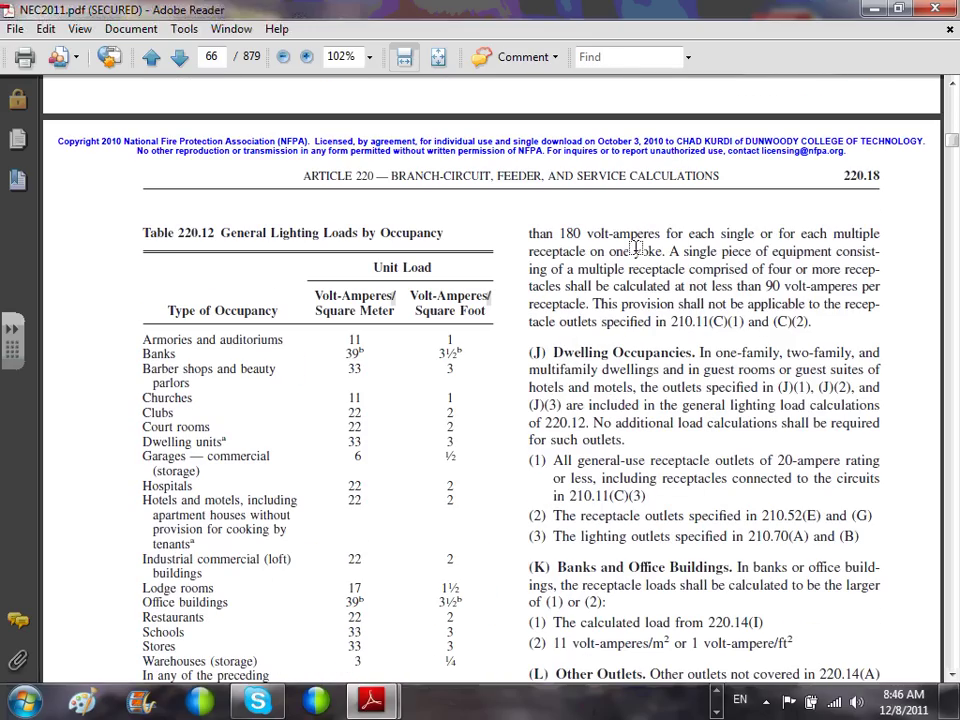
drag(517, 231, 797, 286)
drag(737, 286, 790, 286)
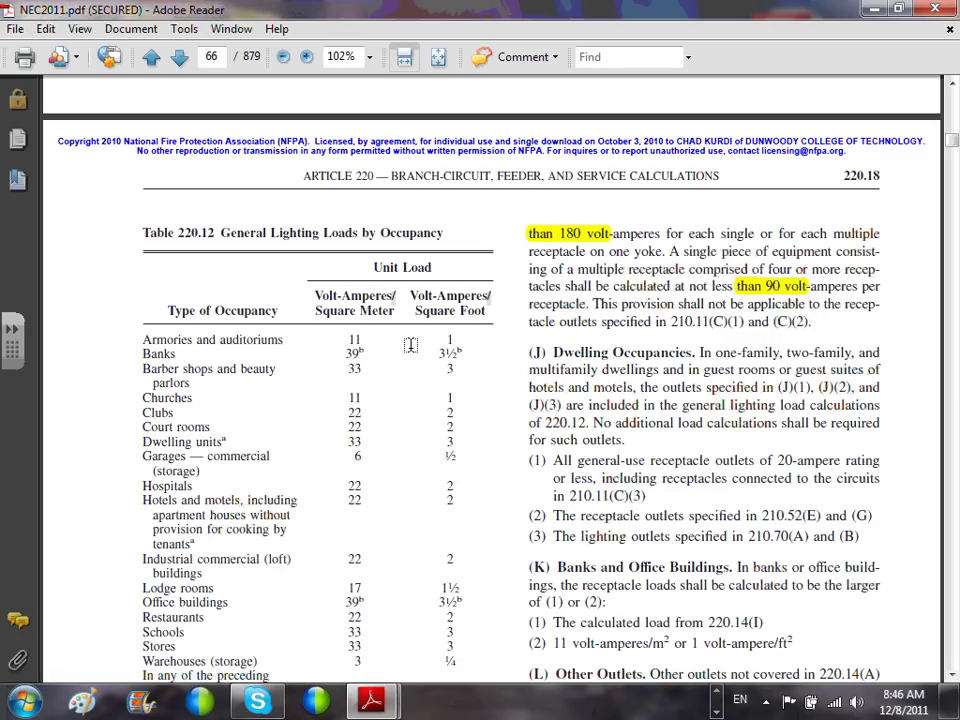
Step: Extend the 90 volt and 180 volt highlights to include the word "amperes" in each phrase
scroll(480, 440, down, 5)
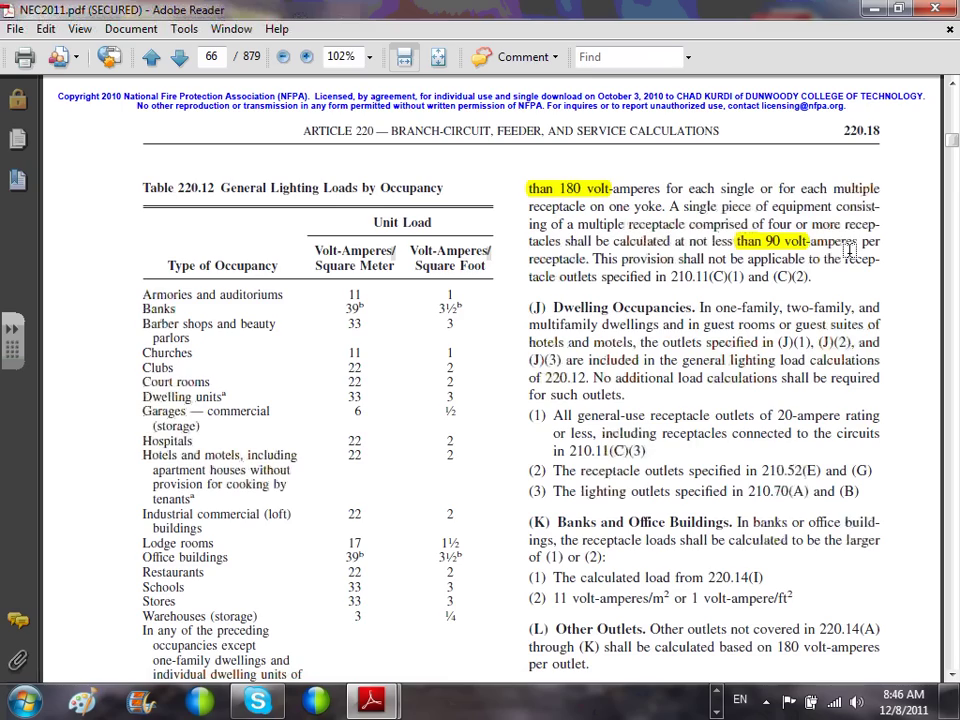
scroll(848, 248, down, 17)
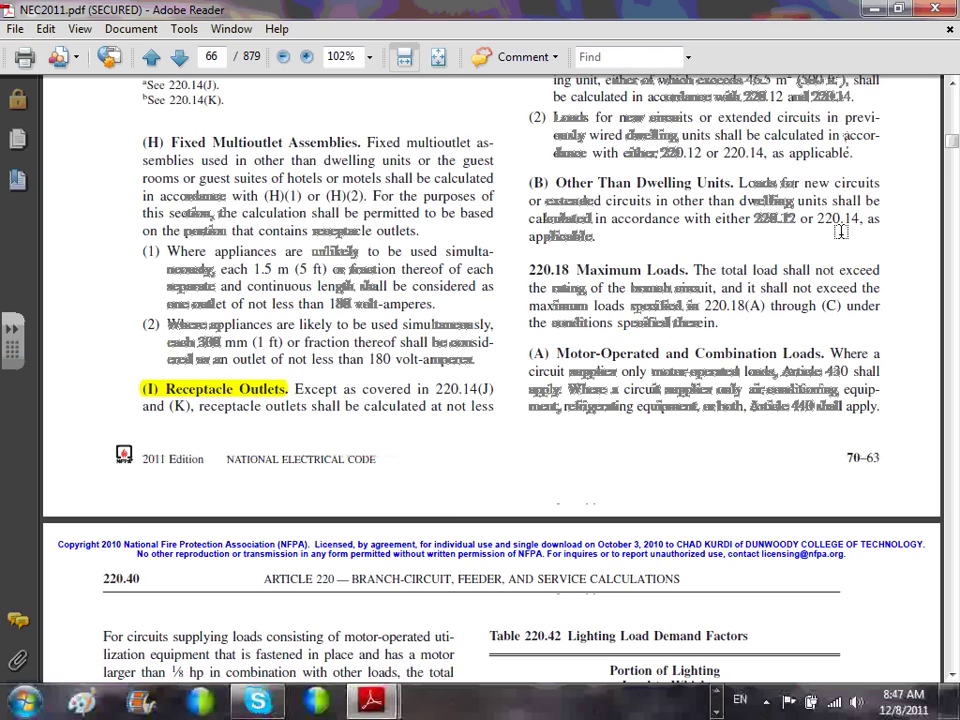
scroll(845, 240, up, 11)
scroll(841, 232, up, 5)
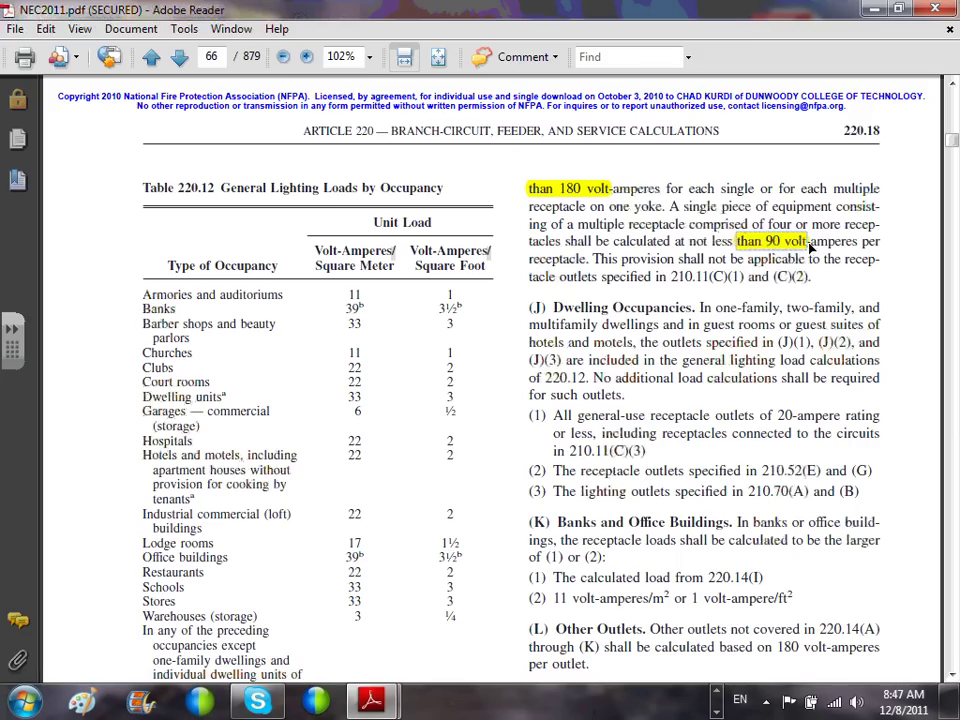
drag(853, 241, 812, 238)
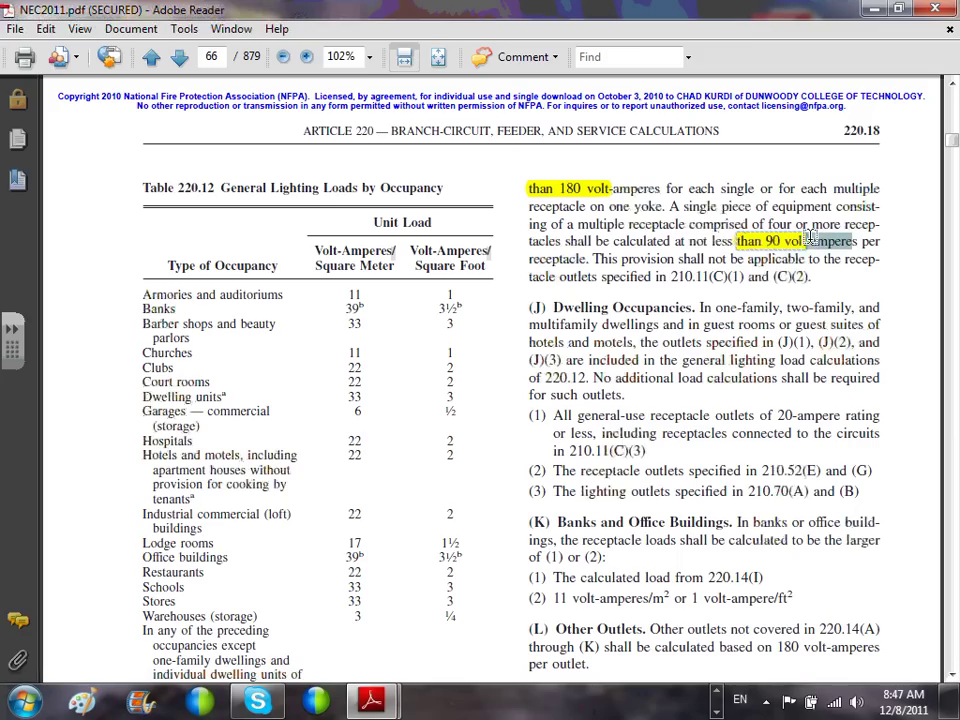
drag(613, 189, 669, 189)
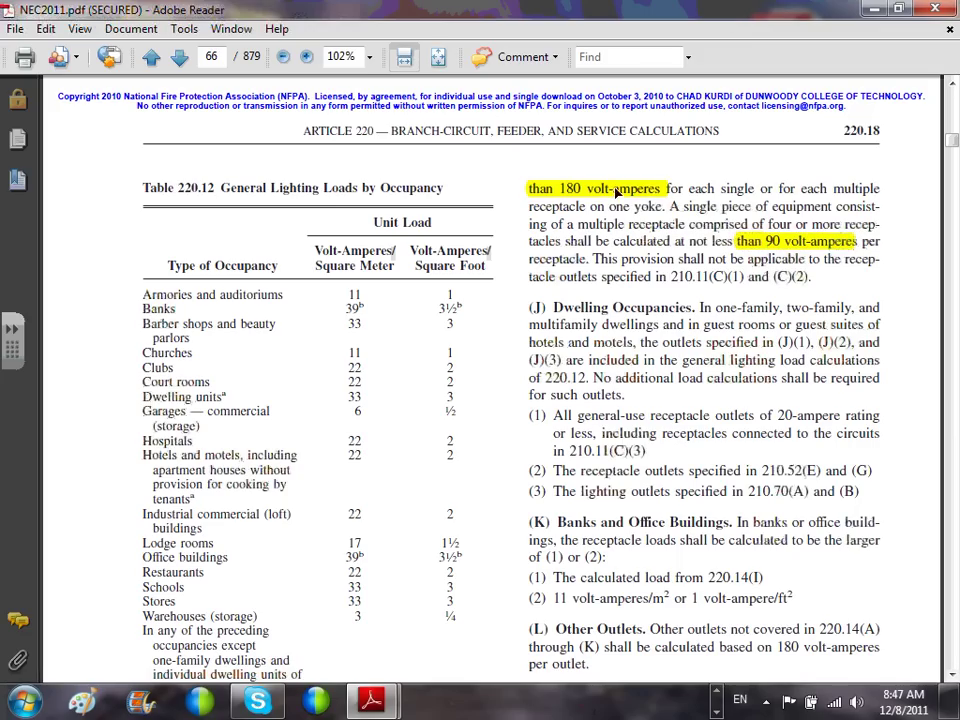
Step: Switch to the Commercial Load Calc workbook in Excel and check the Receptacle Load multipliers in G3 and G4
click(873, 9)
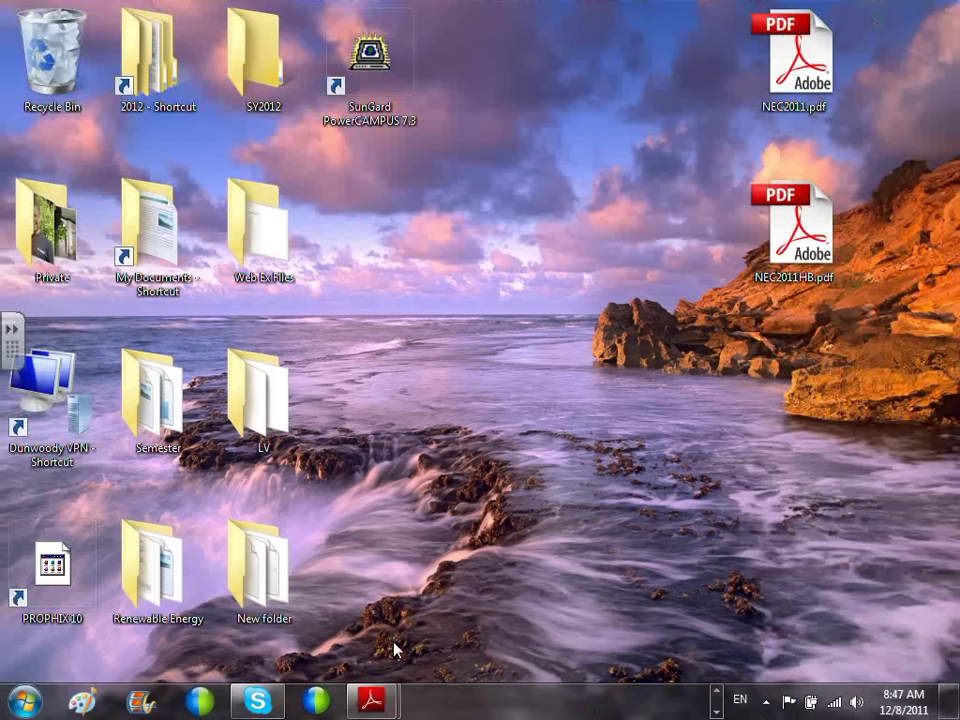
click(717, 693)
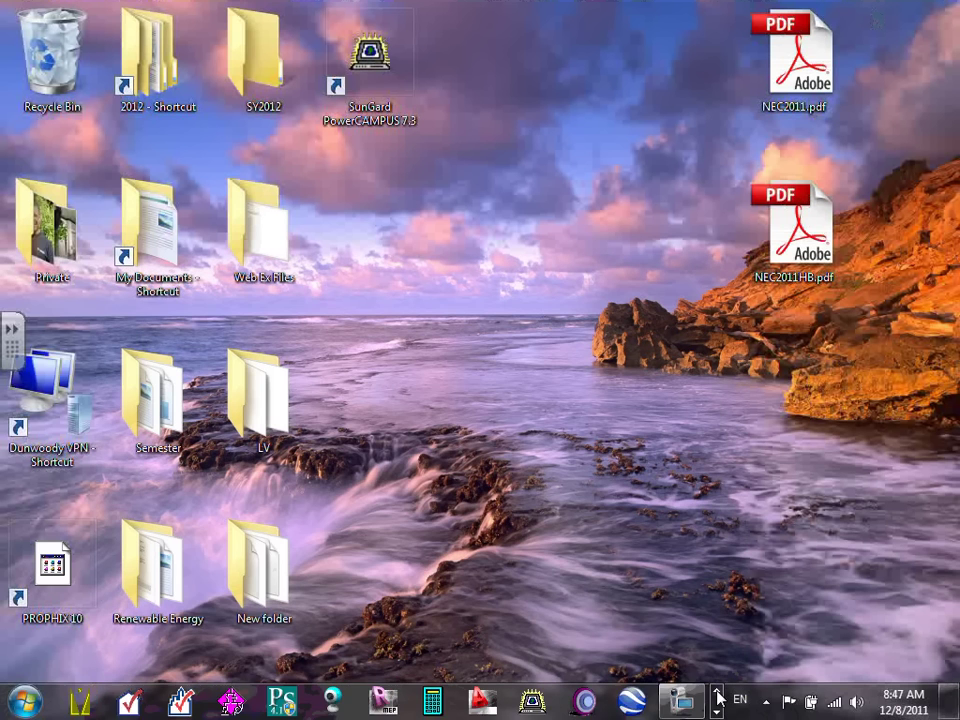
click(717, 690)
mouse_move(228, 700)
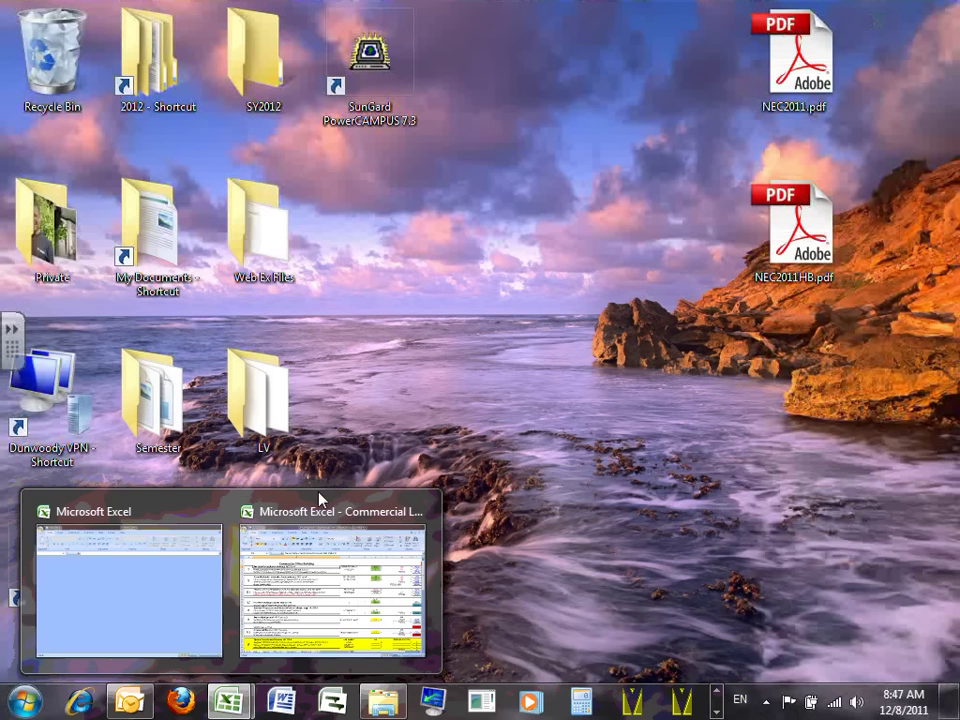
click(320, 560)
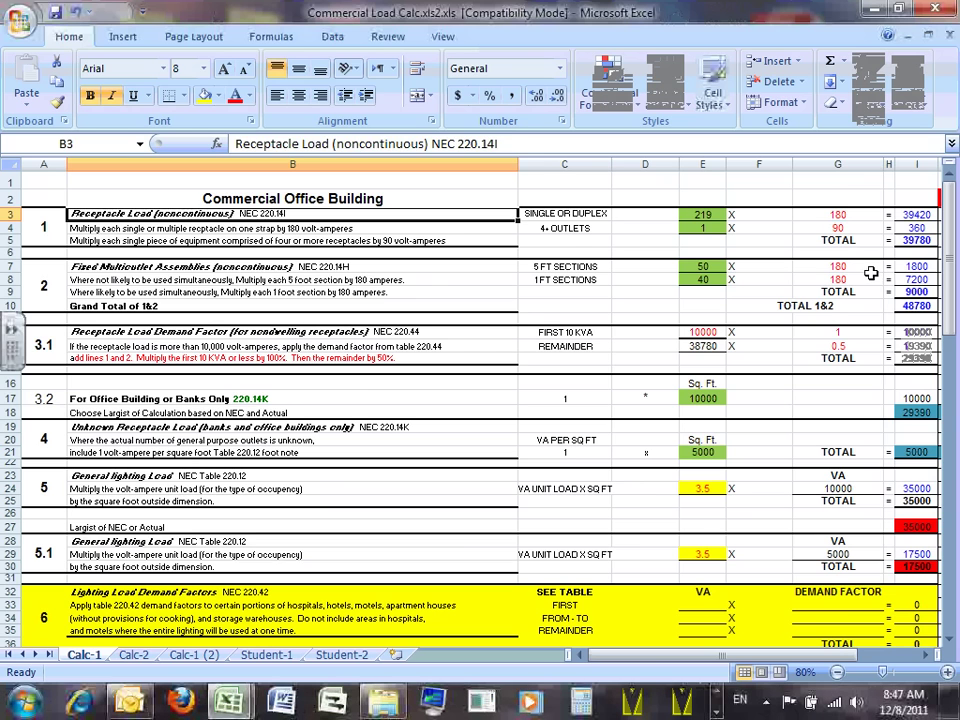
click(838, 214)
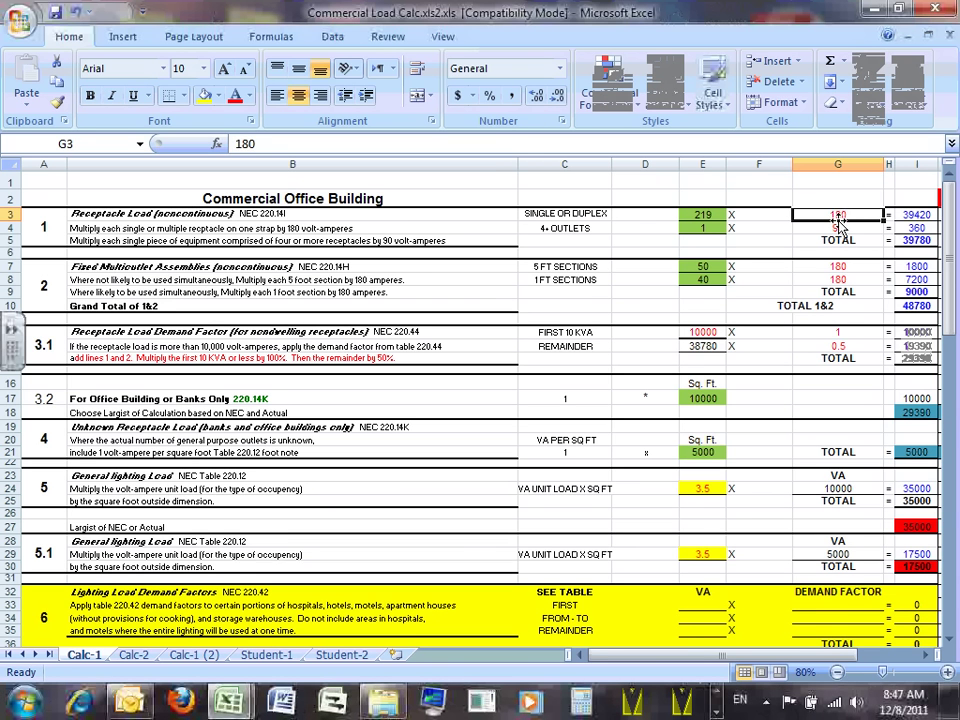
click(839, 228)
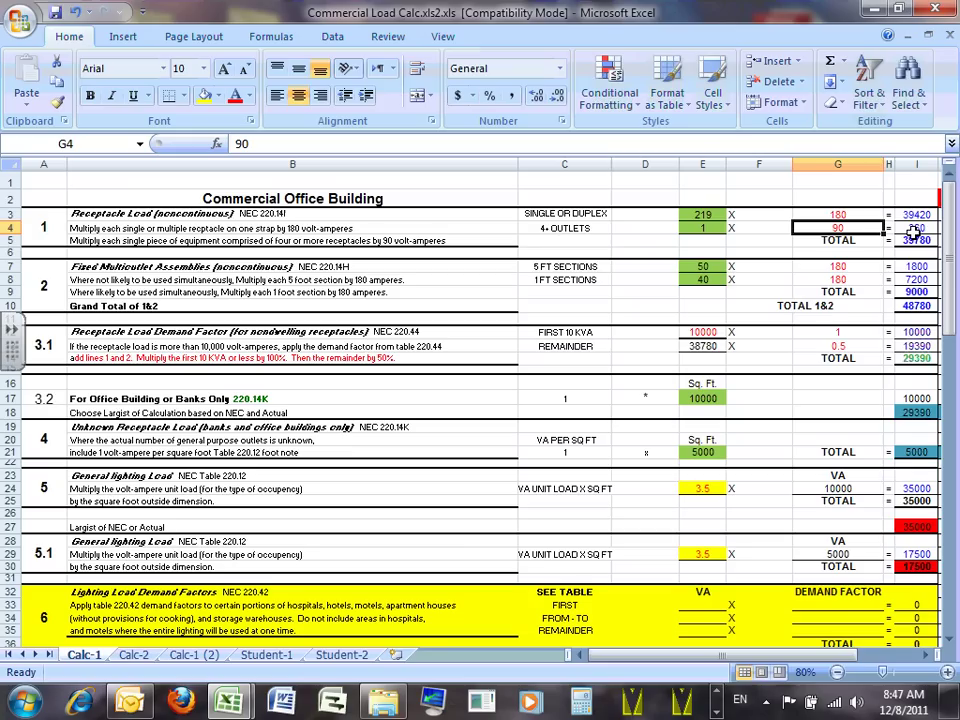
Step: Check the outlet quantities in the Receptacle Load section and the formula calculating the single or duplex load in I3
click(704, 215)
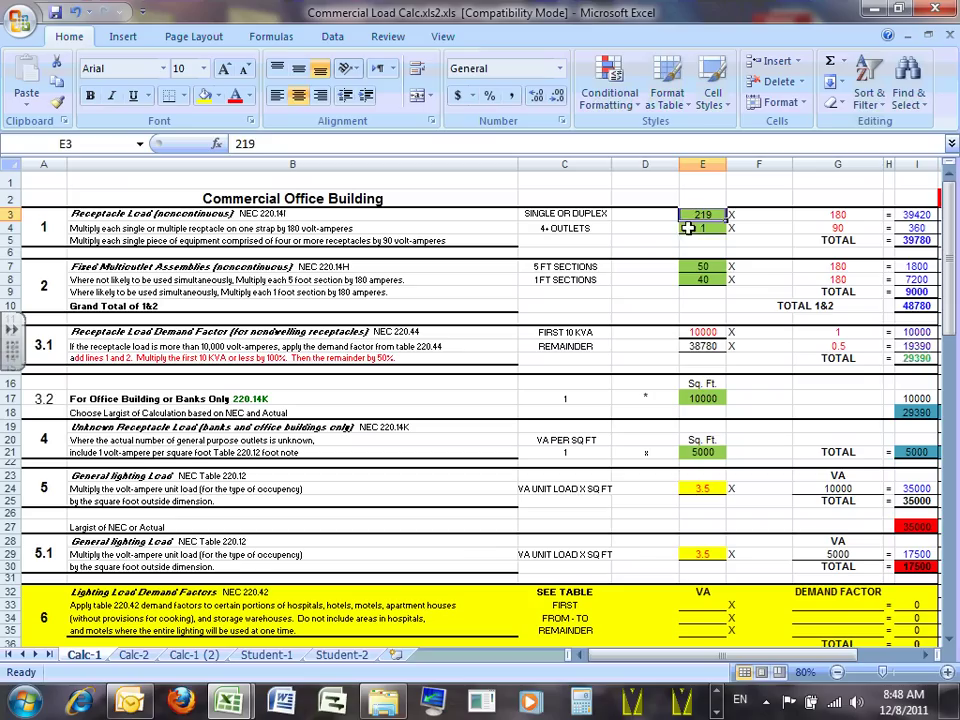
click(725, 230)
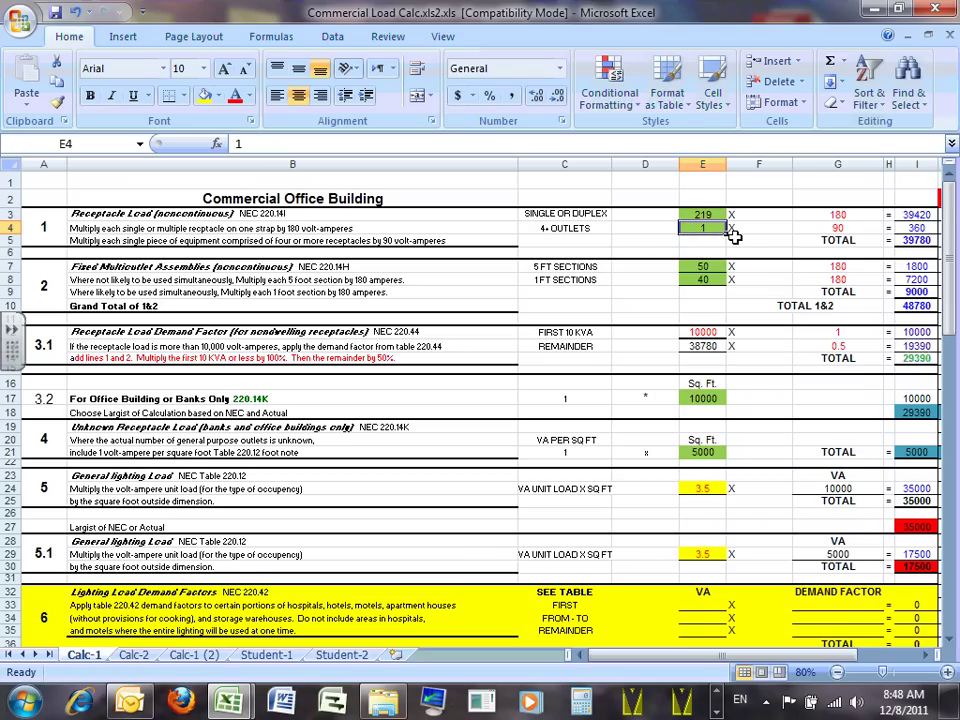
click(845, 228)
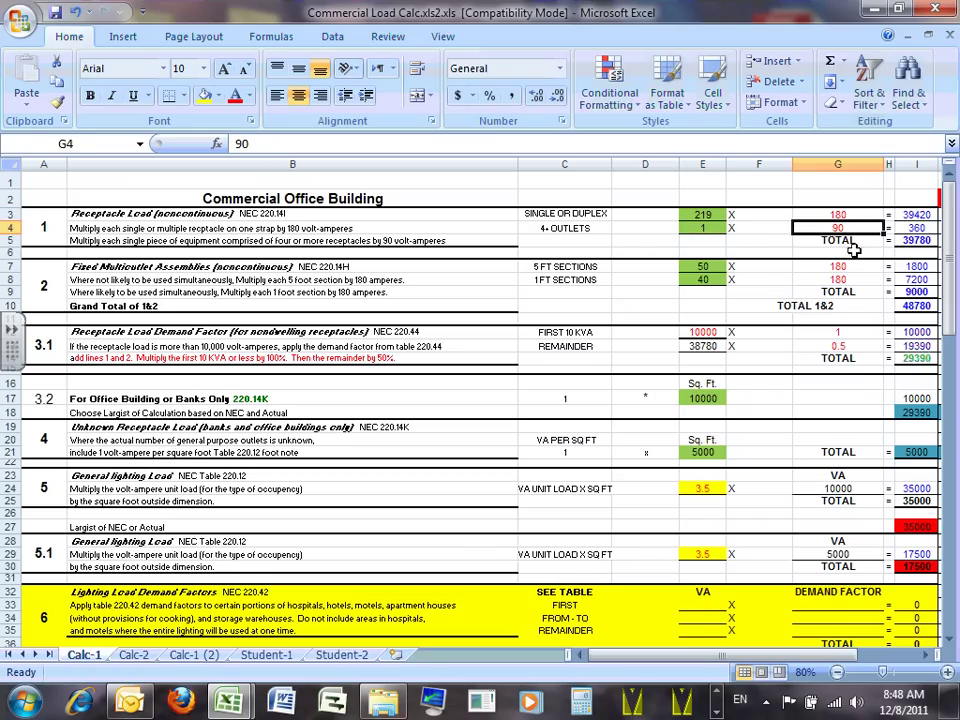
click(919, 215)
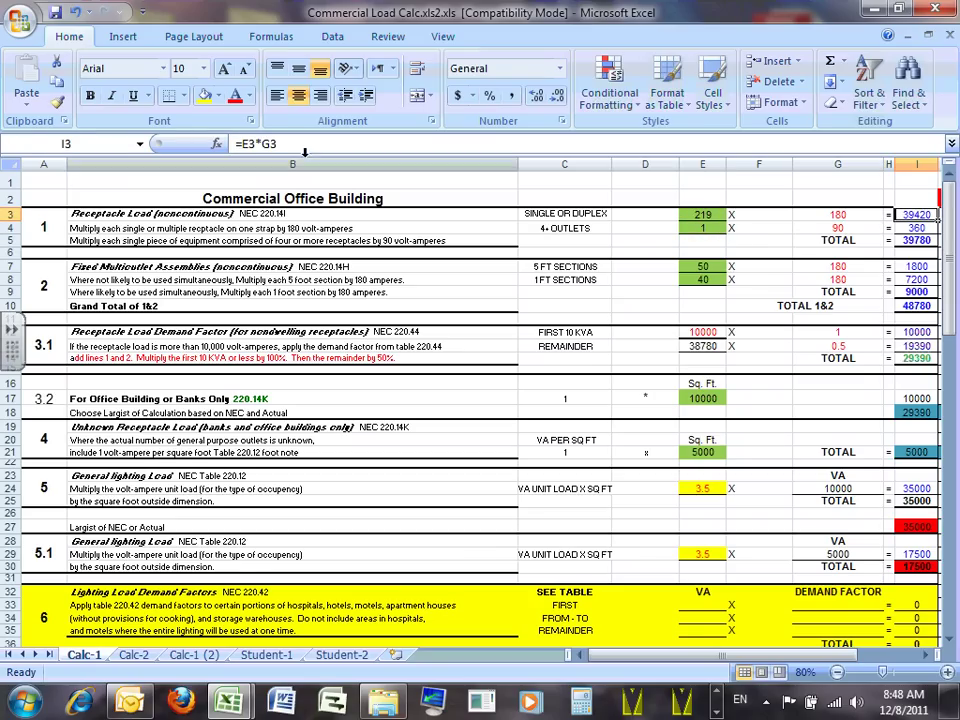
drag(300, 146, 256, 138)
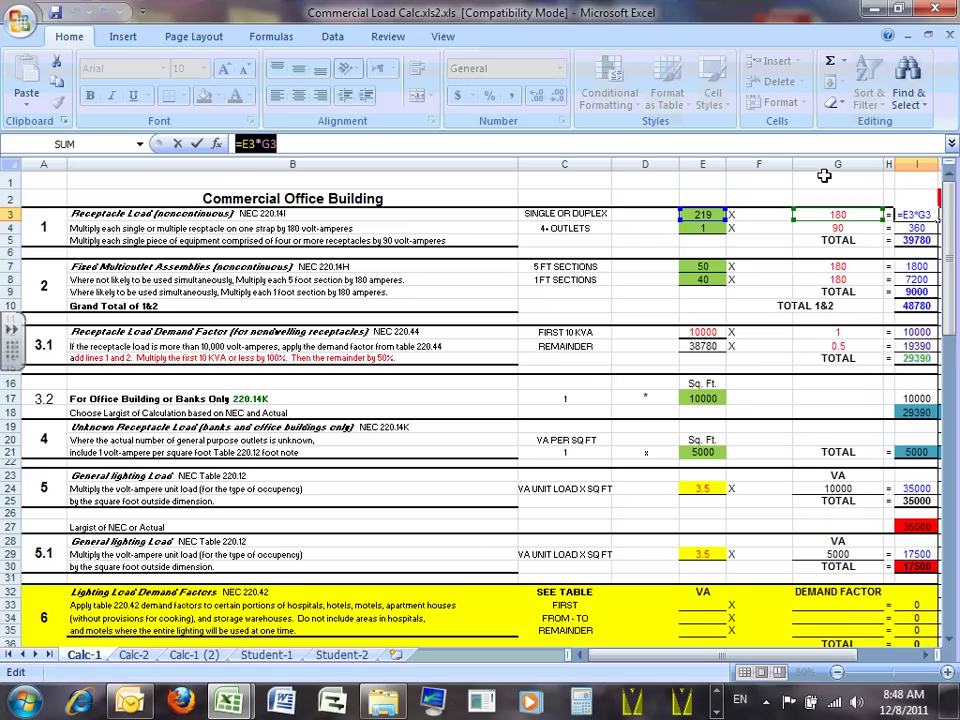
text(=)
click(916, 228)
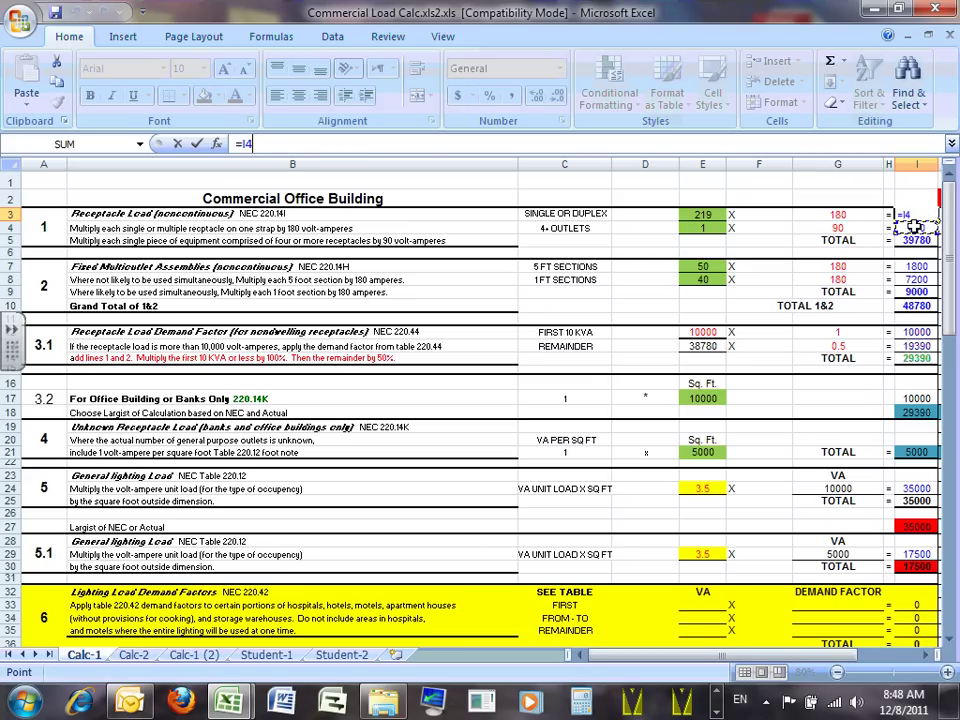
key(Escape)
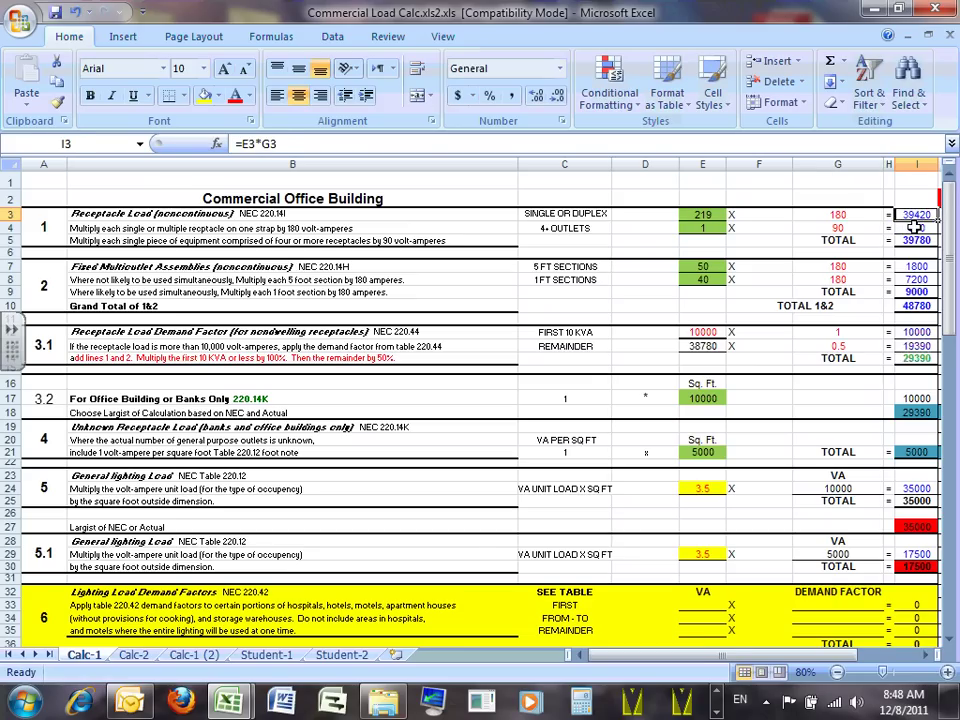
Step: Examine the formula that calculates the 4+ outlets load in cell I4
click(916, 228)
double_click(916, 228)
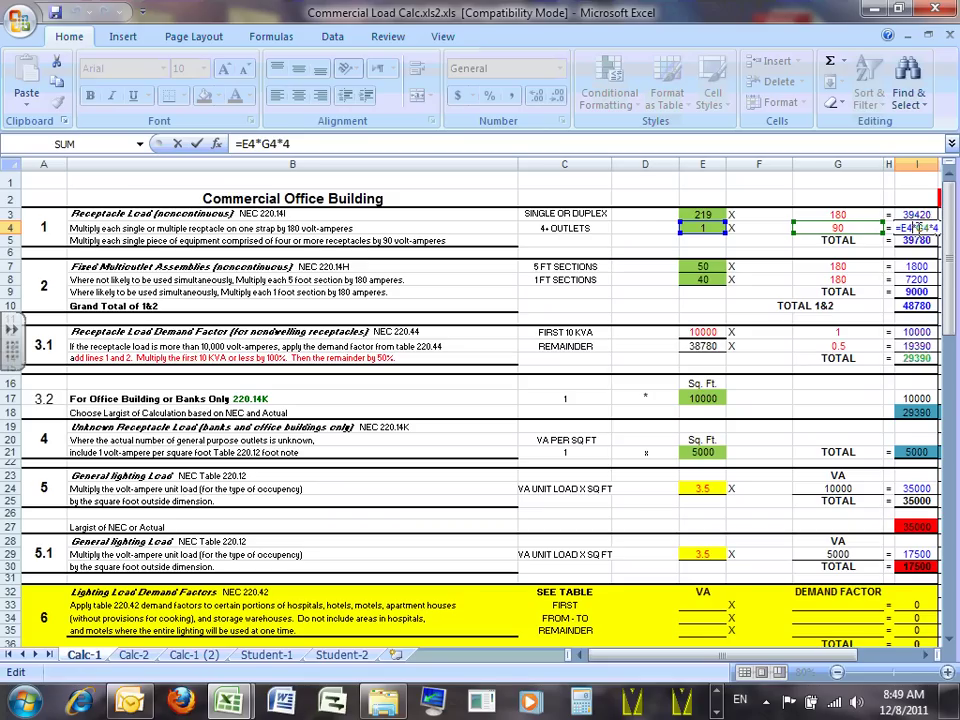
key(ctrl+Return)
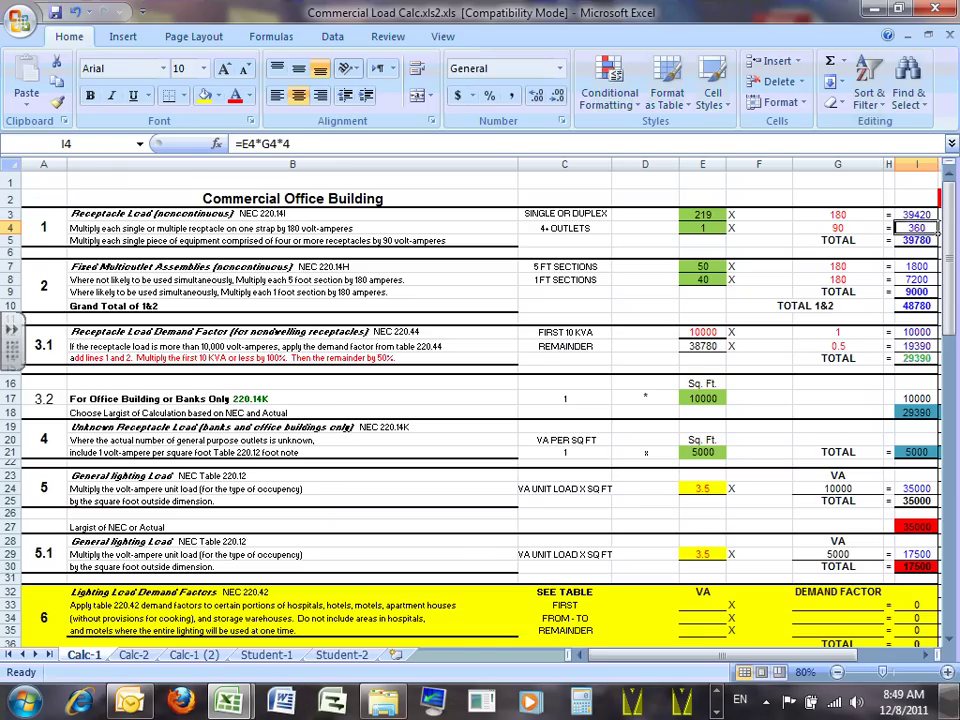
Step: Enlarge the Calc-1 worksheet to 90% with its first sections and descriptions in view
click(948, 690)
click(948, 690)
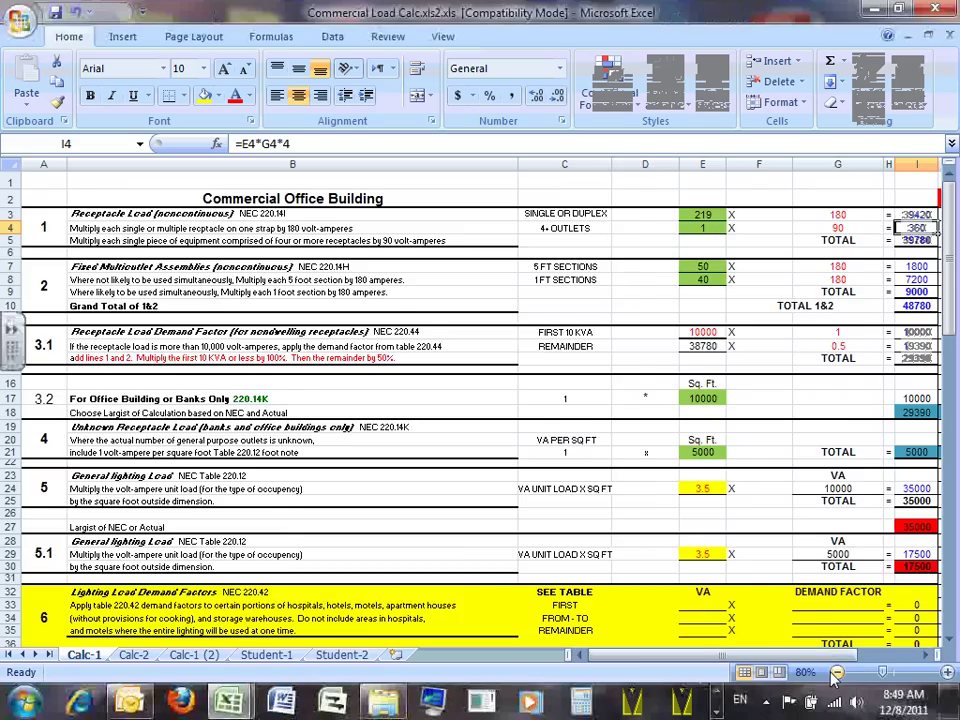
click(836, 672)
click(836, 672)
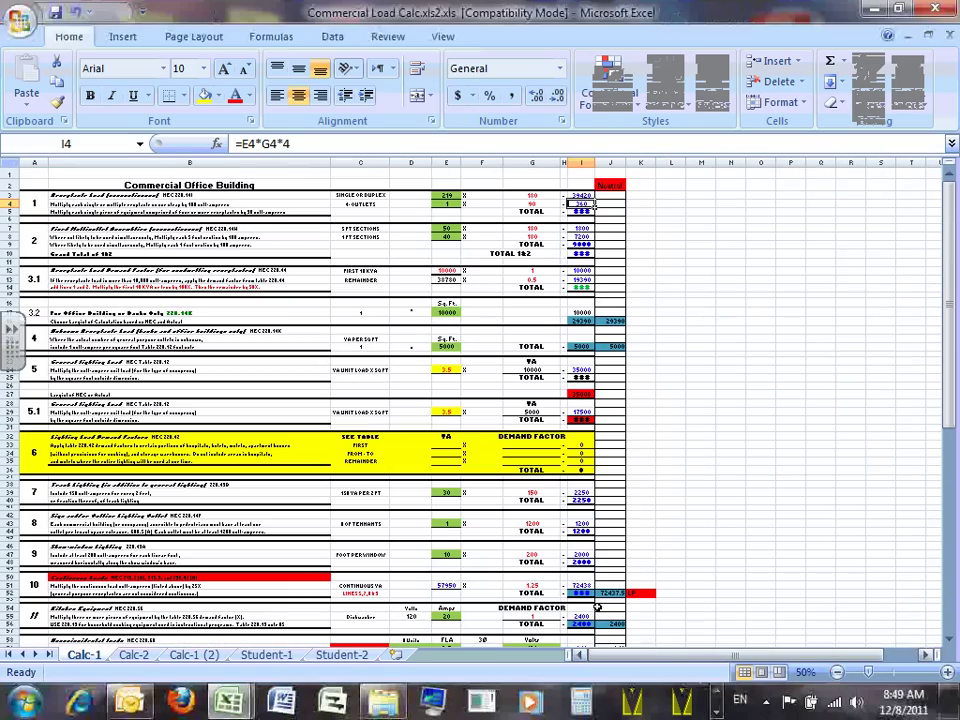
click(948, 673)
click(948, 673)
click(948, 673)
click(948, 673)
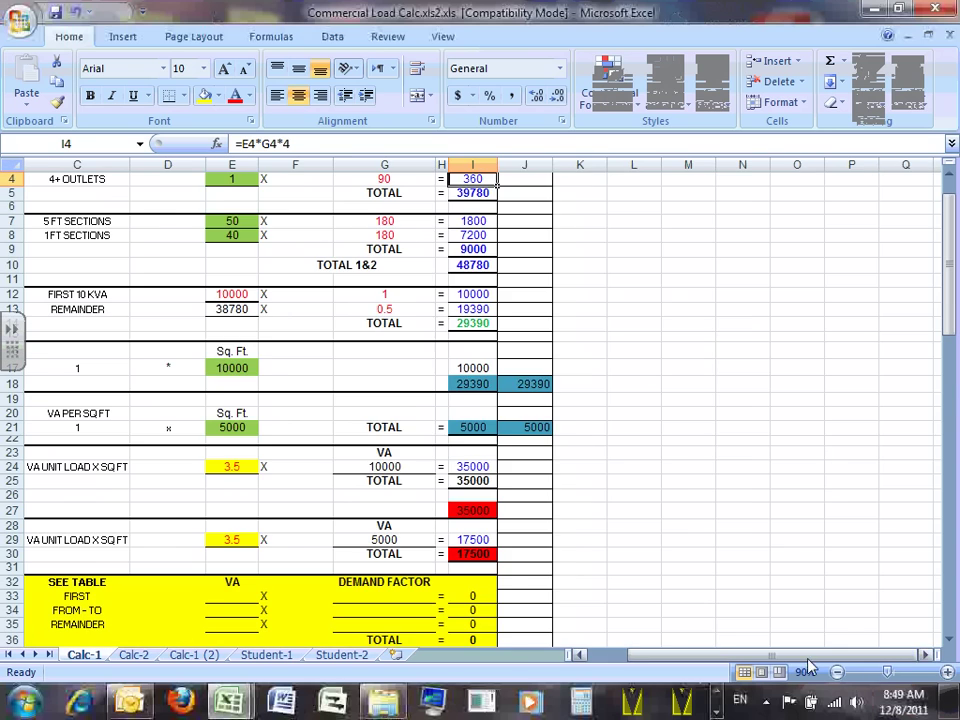
drag(770, 655, 740, 655)
scroll(250, 420, up, 1)
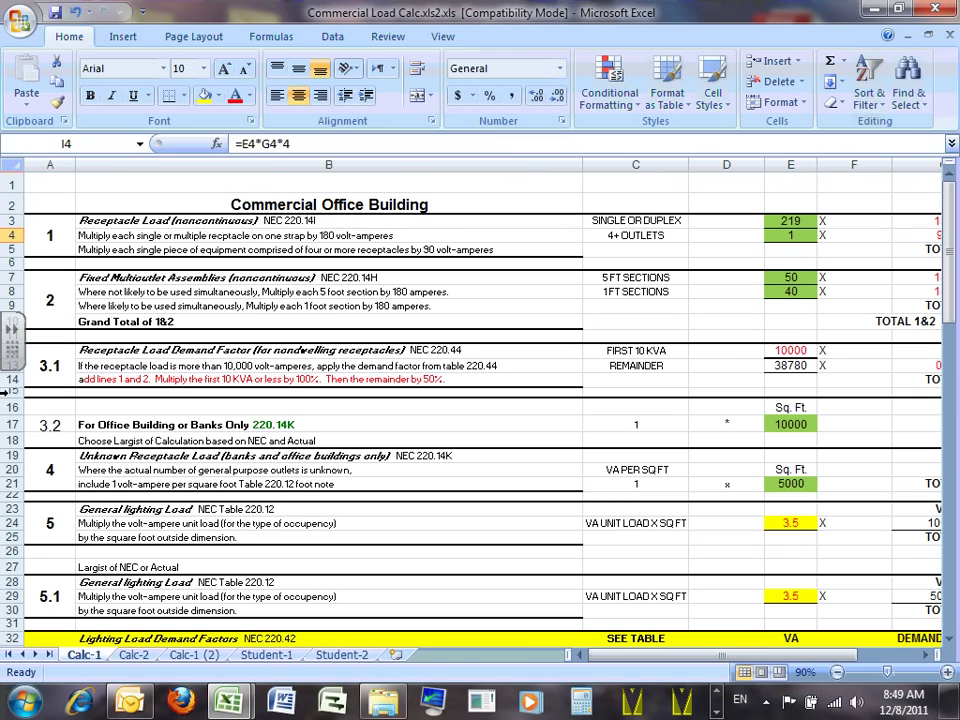
Step: Reword the end of the Fixed Multioutlet Assemblies 5 foot section rule in B8 to read "by 180 VA"
click(365, 278)
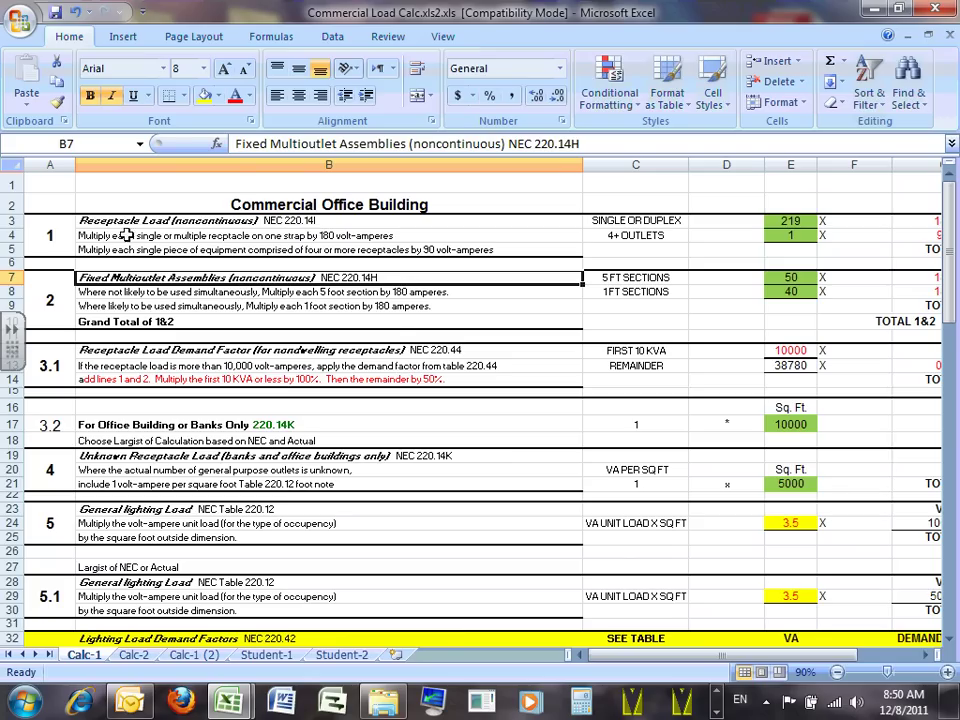
double_click(408, 292)
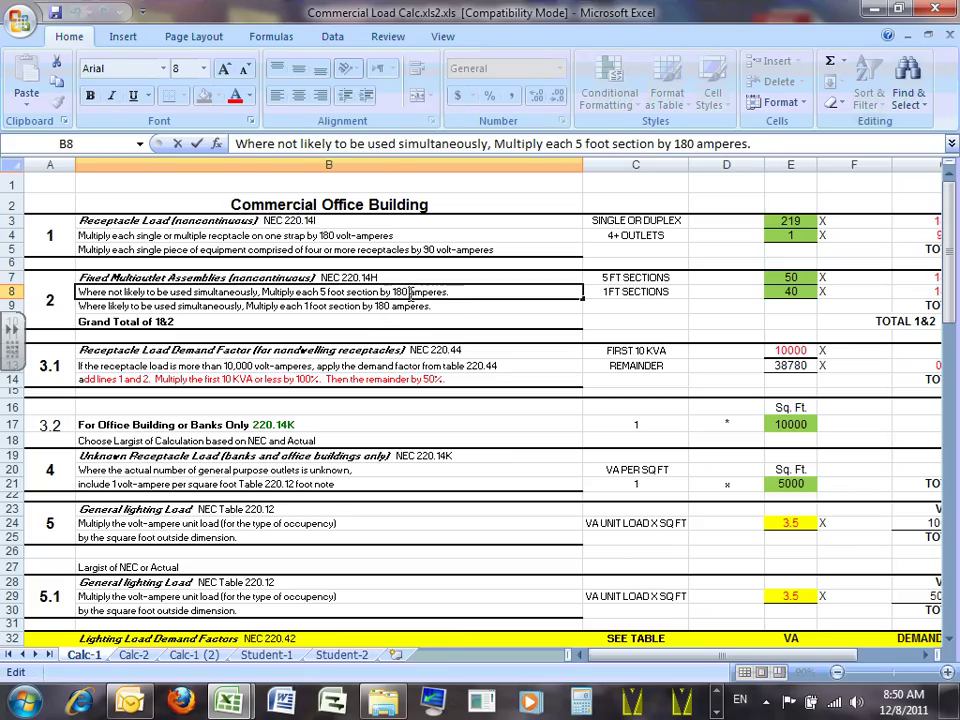
text(VA)
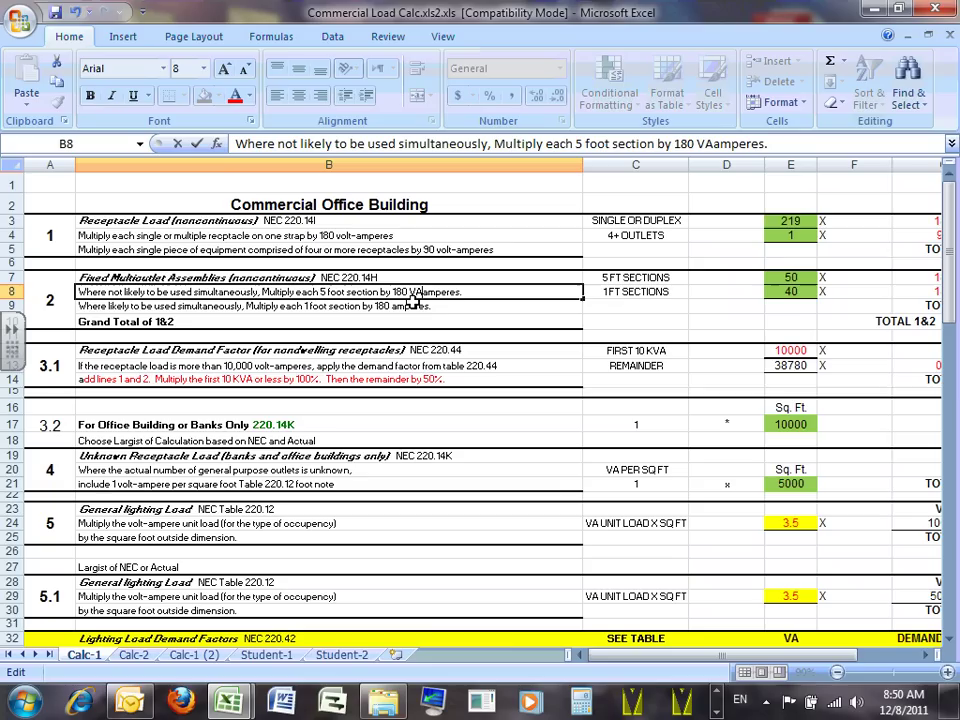
key(Delete)
key(Delete)
key(Delete)
key(Delete)
key(Delete)
key(Delete)
key(Delete)
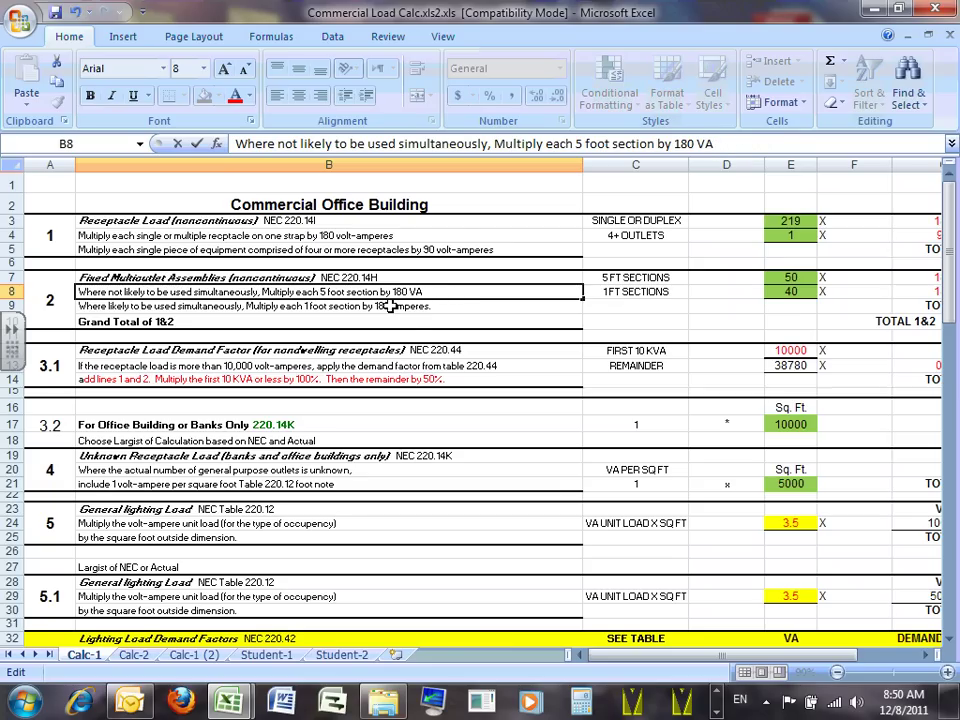
Step: Reword the end of the 1 foot section rule in B9 to read "by 180 VA."
double_click(388, 303)
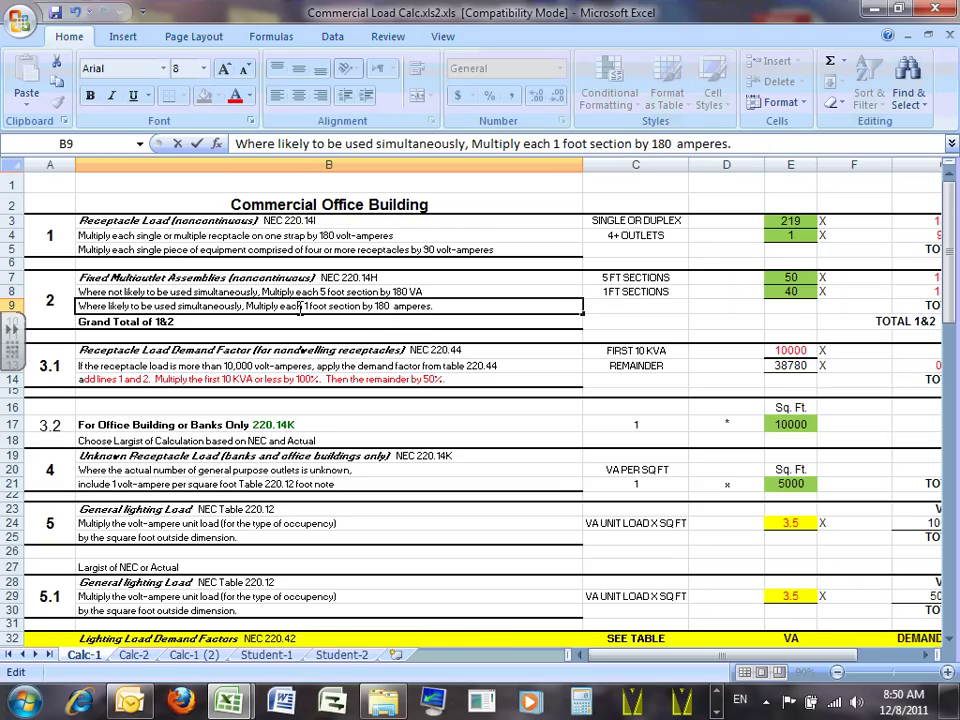
text(VA)
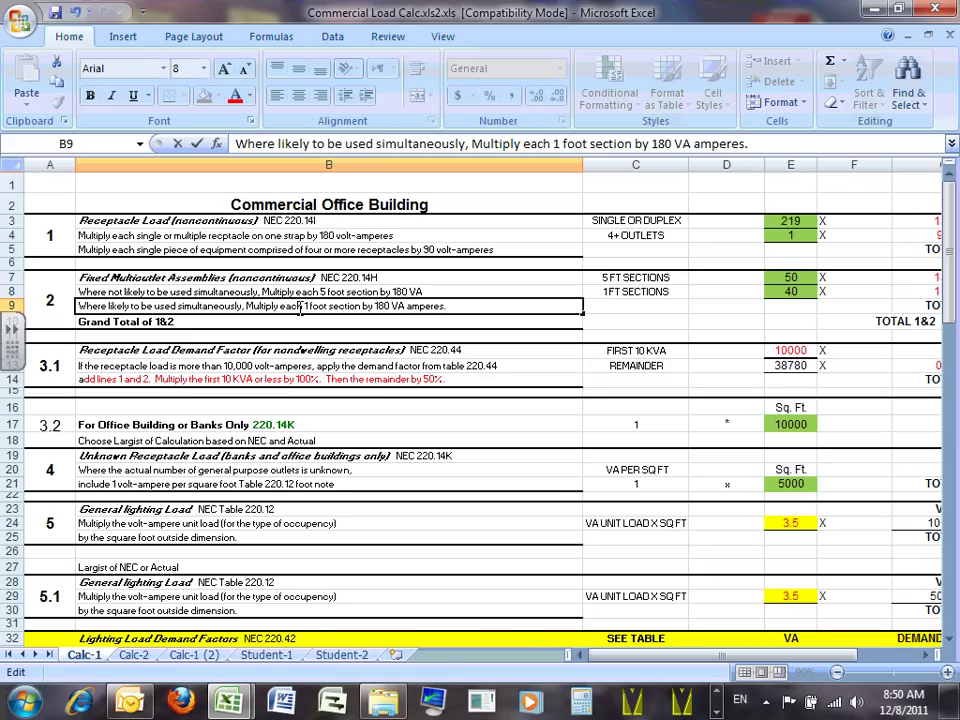
key(Delete)
key(Delete)
key(Delete)
key(Delete)
key(Delete)
key(Delete)
key(Delete)
key(Delete)
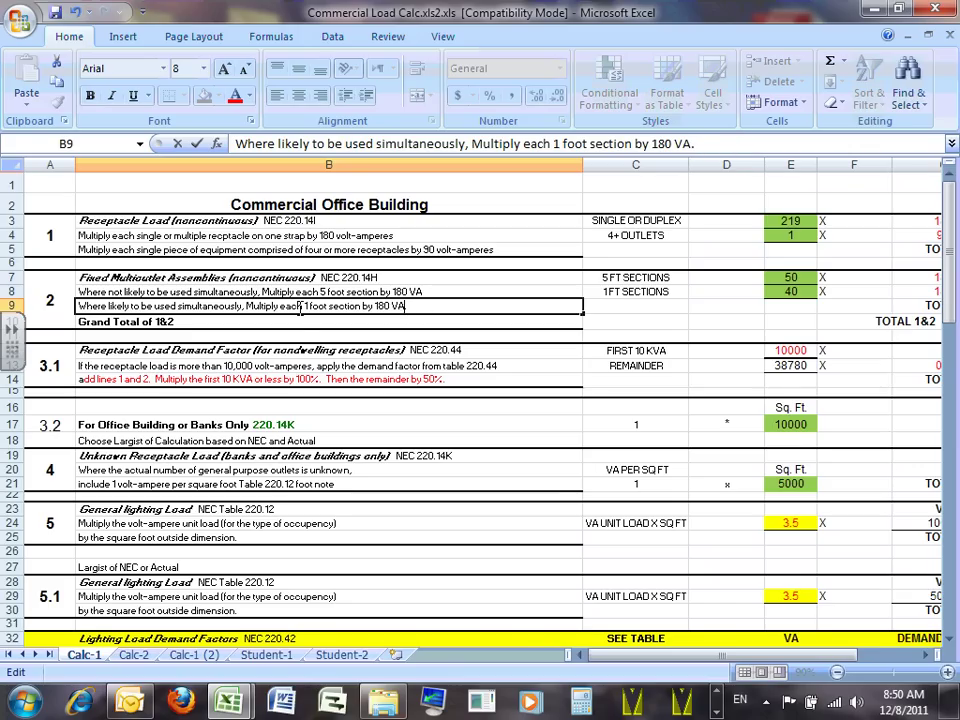
key(Return)
Step: Check the 5 ft and 1 ft section labels, the quantity in E7 and the multiplier in G7 for the Fixed Multioutlet Assemblies
click(384, 291)
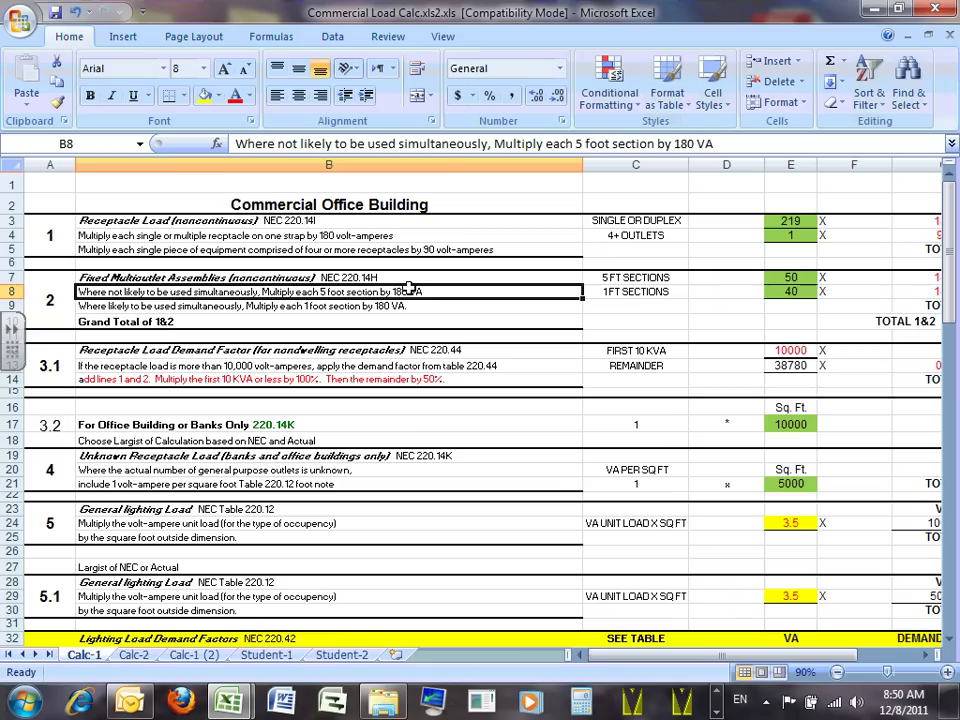
click(800, 277)
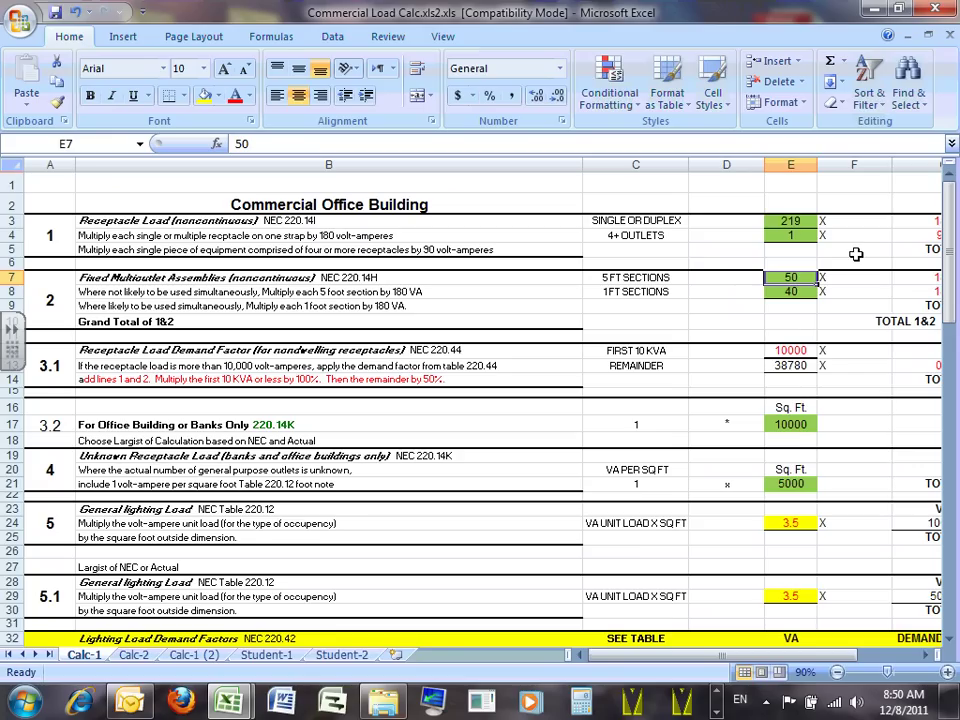
click(617, 279)
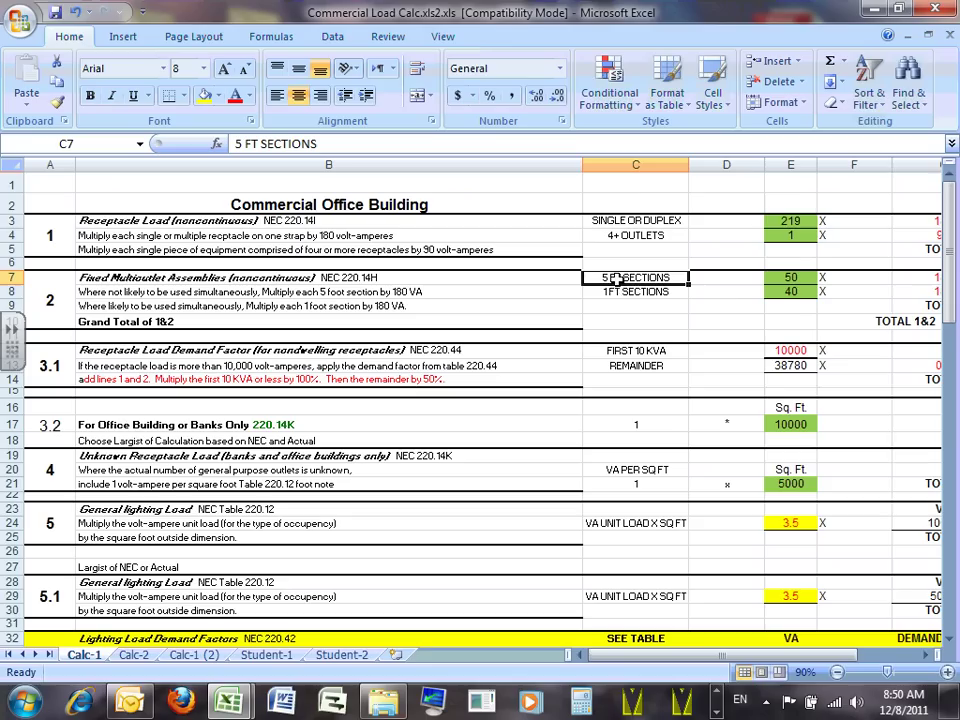
click(605, 292)
click(793, 277)
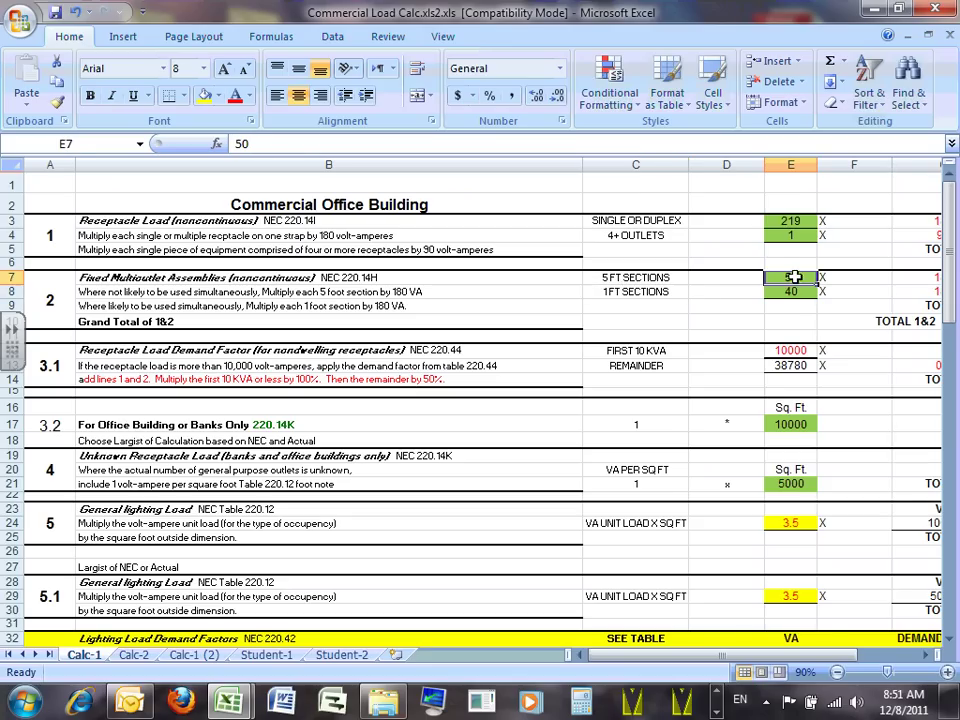
drag(800, 656, 812, 656)
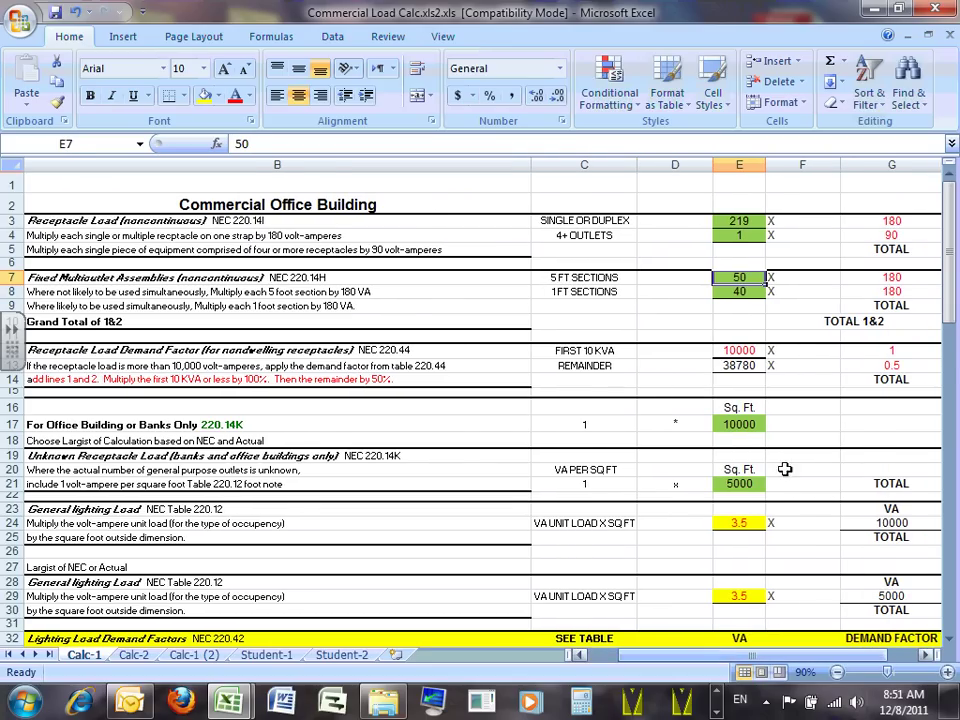
click(902, 280)
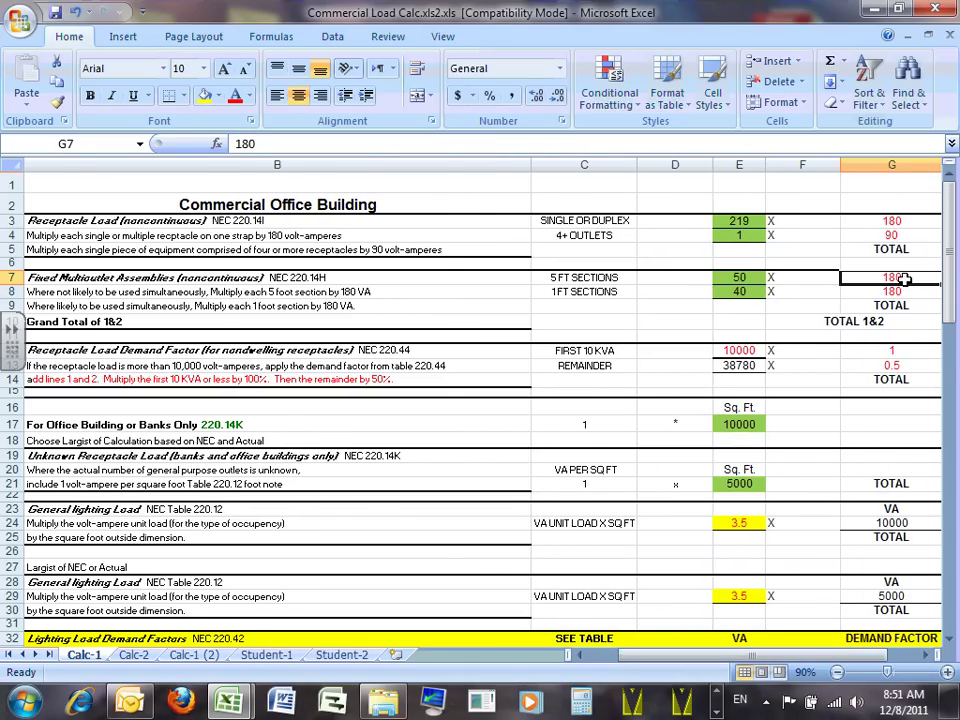
double_click(902, 280)
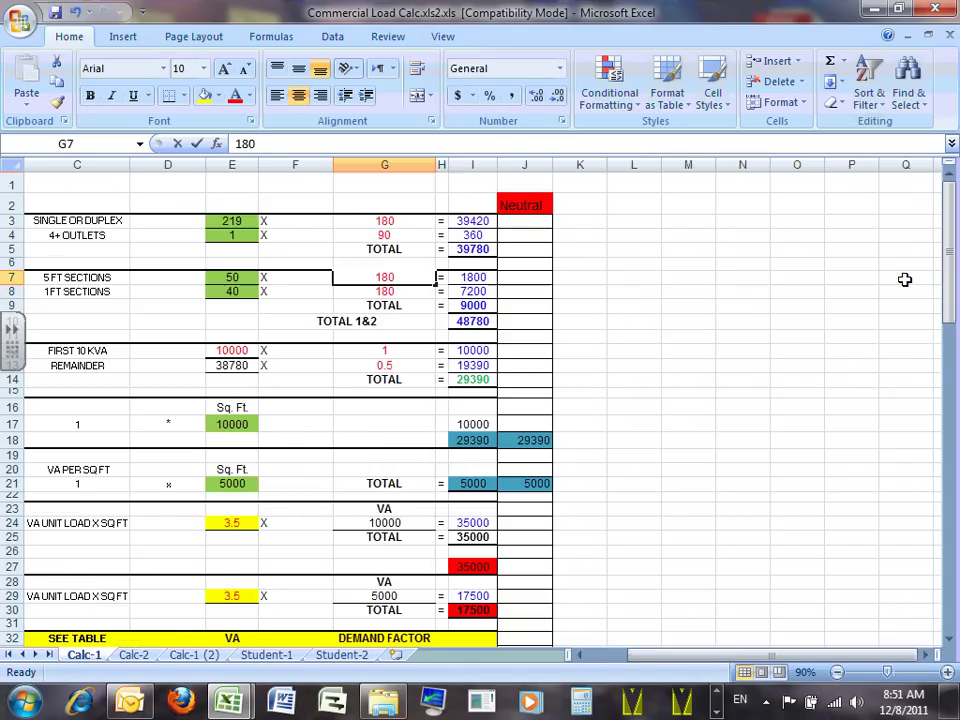
Step: Examine the formulas that calculate the 5 ft and 1 ft section loads in I7 and I8
double_click(476, 277)
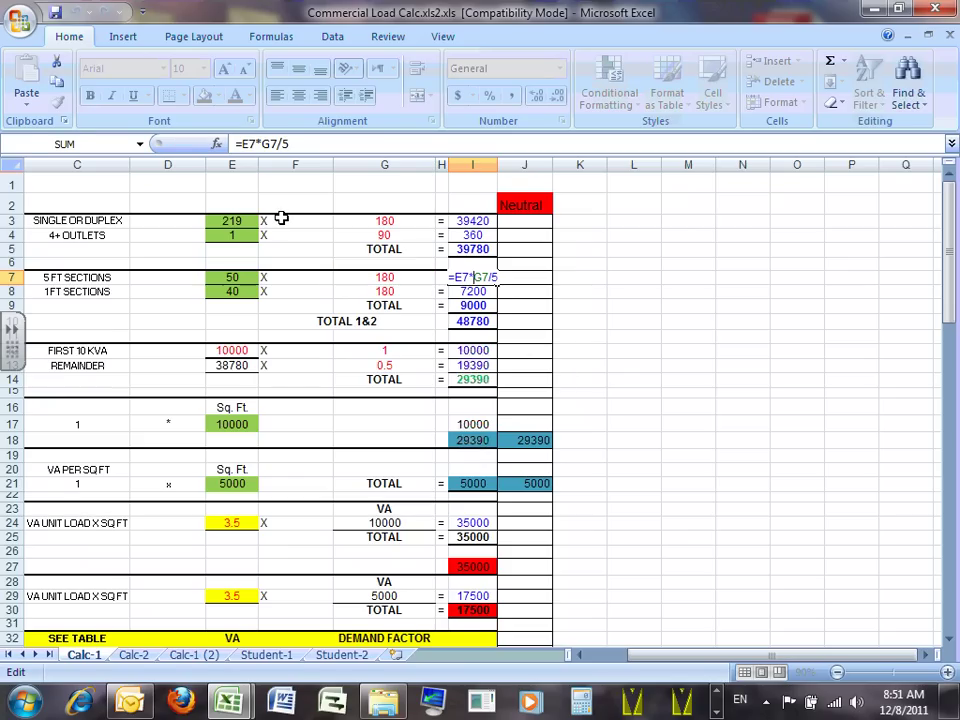
key(ctrl+Return)
click(472, 291)
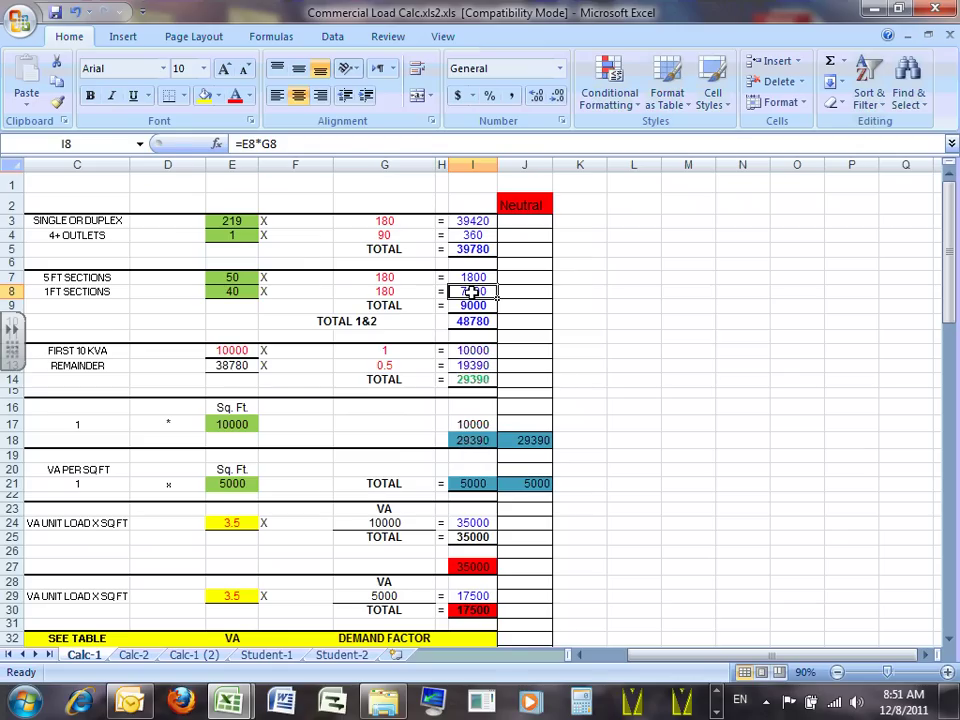
double_click(472, 291)
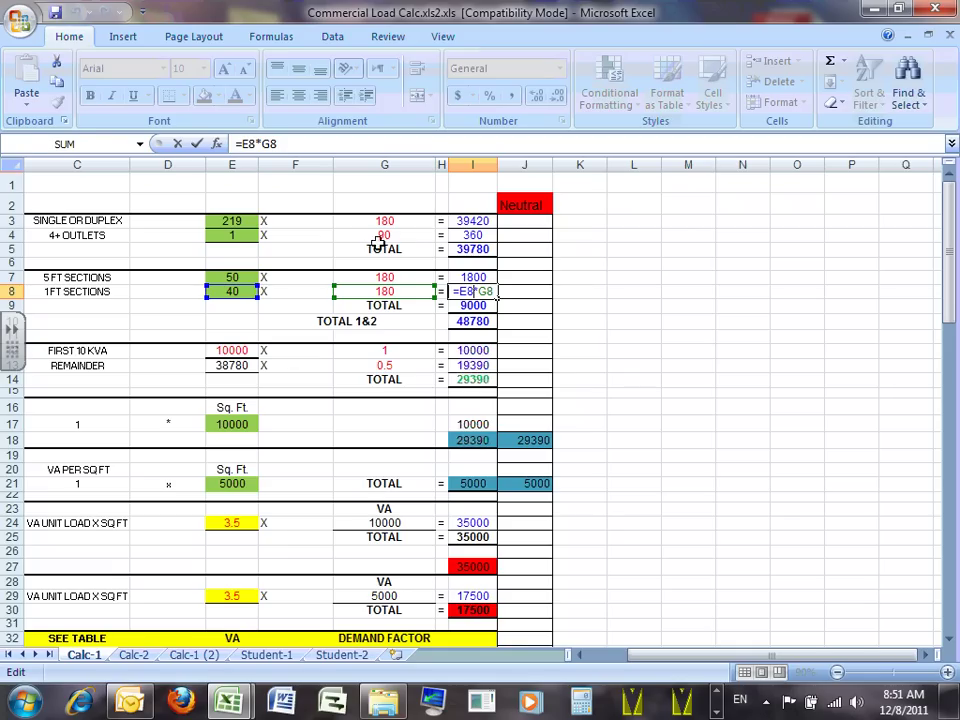
key(Escape)
Step: Switch to NEC2011.pdf in Adobe Reader and find section (H) Fixed Multioutlet Assemblies on page 66
drag(654, 652, 576, 666)
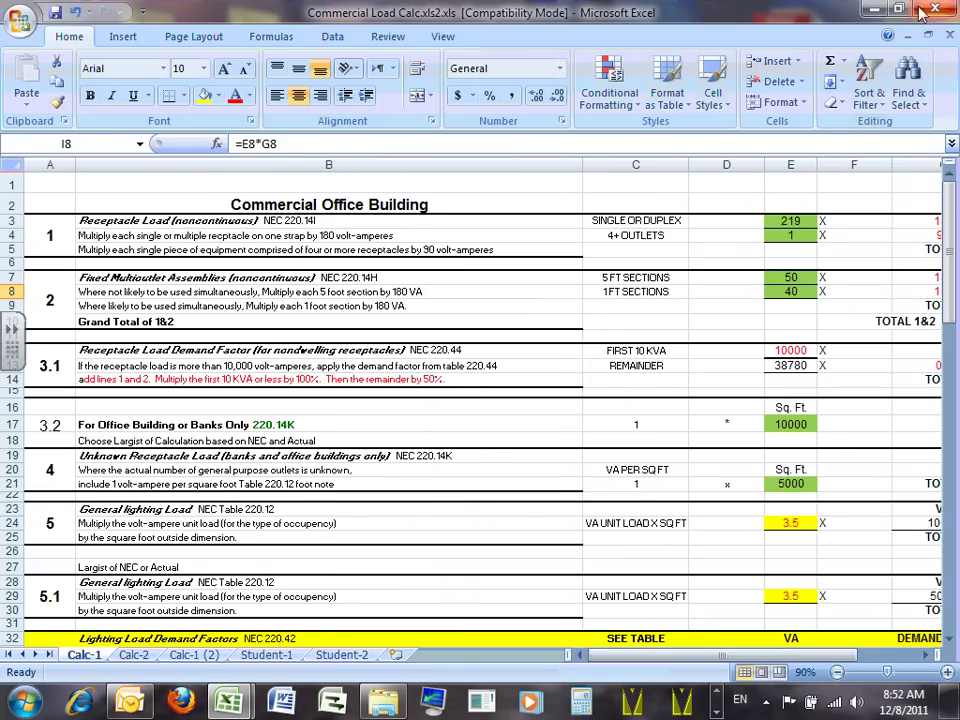
click(873, 9)
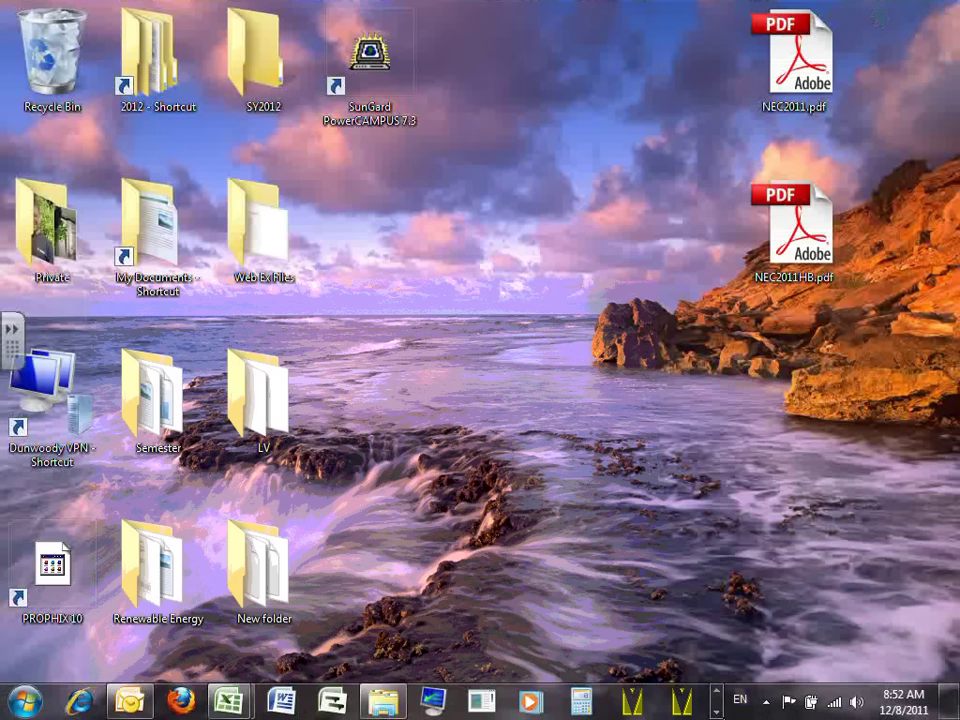
click(716, 710)
click(716, 710)
mouse_move(393, 711)
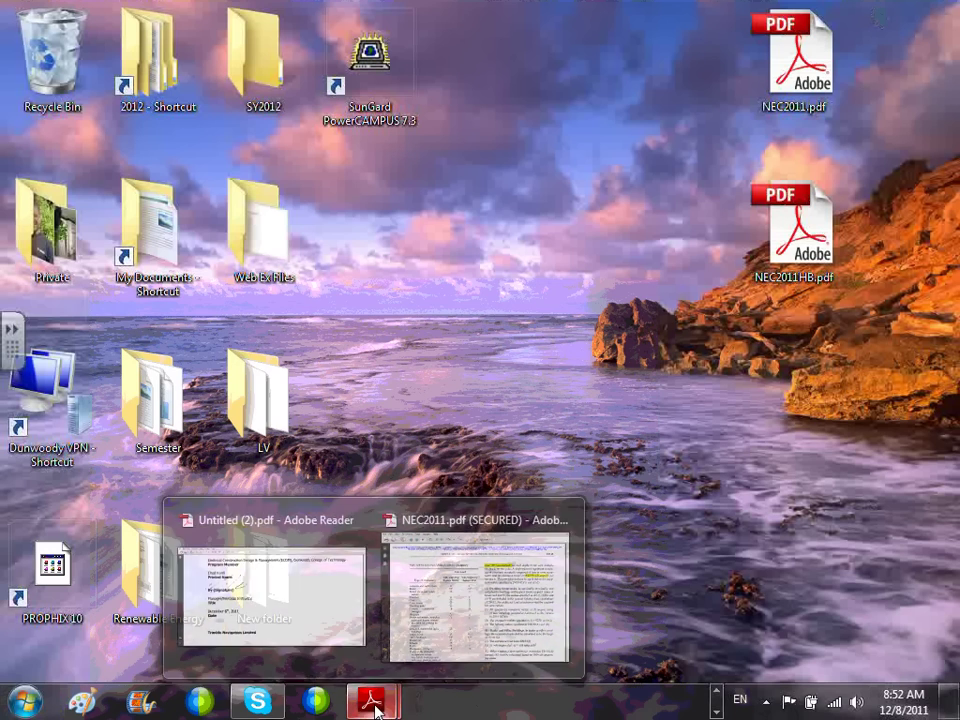
click(456, 588)
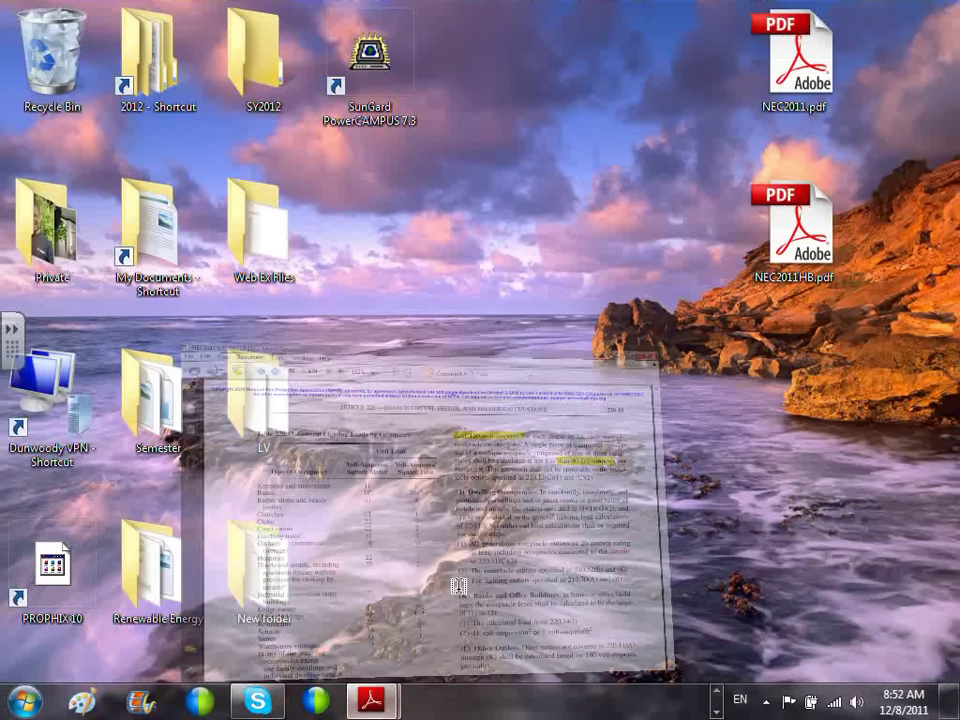
scroll(551, 254, down, 5)
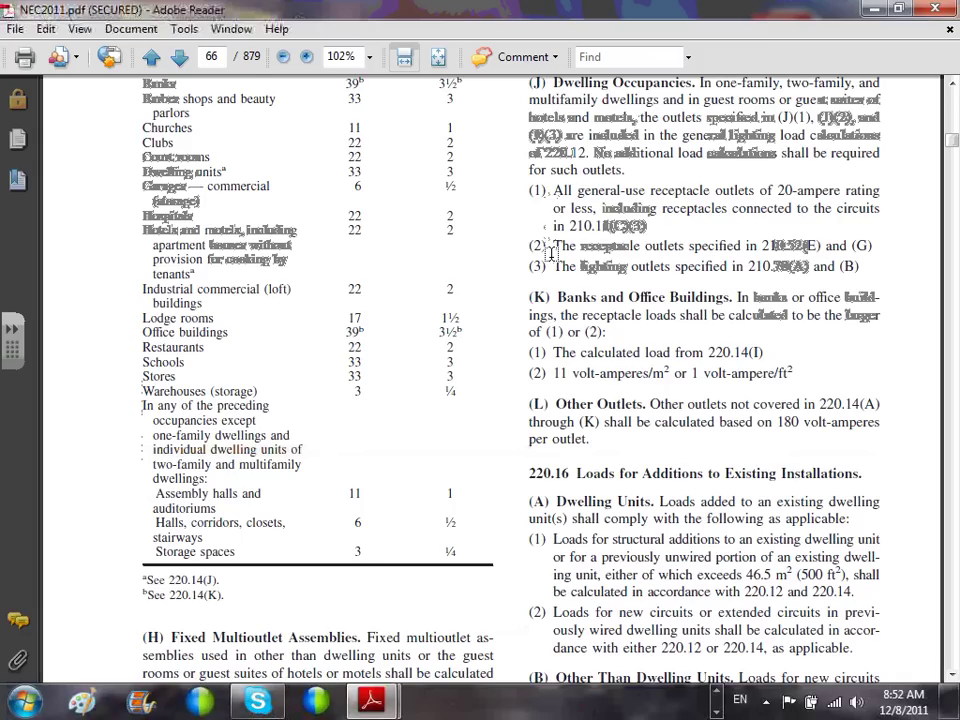
scroll(551, 254, down, 6)
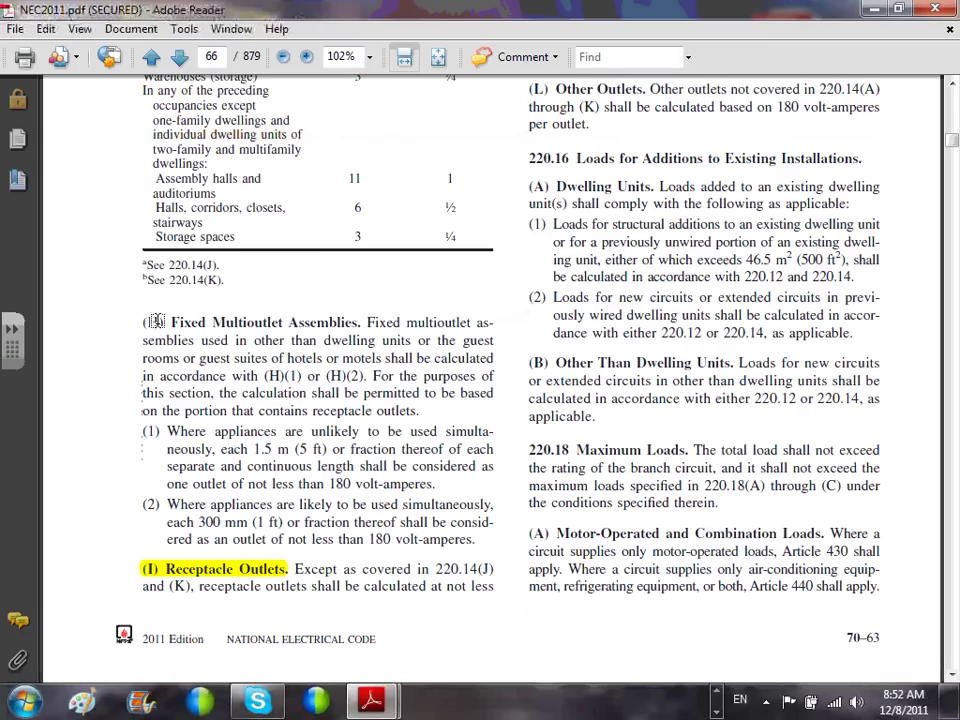
Step: Highlight the (H) Fixed Multioutlet Assemblies heading and the key 5 ft, 1 ft, 180, "unlikely" and "simultaneously" wording in rules (1) and (2)
drag(156, 321, 360, 322)
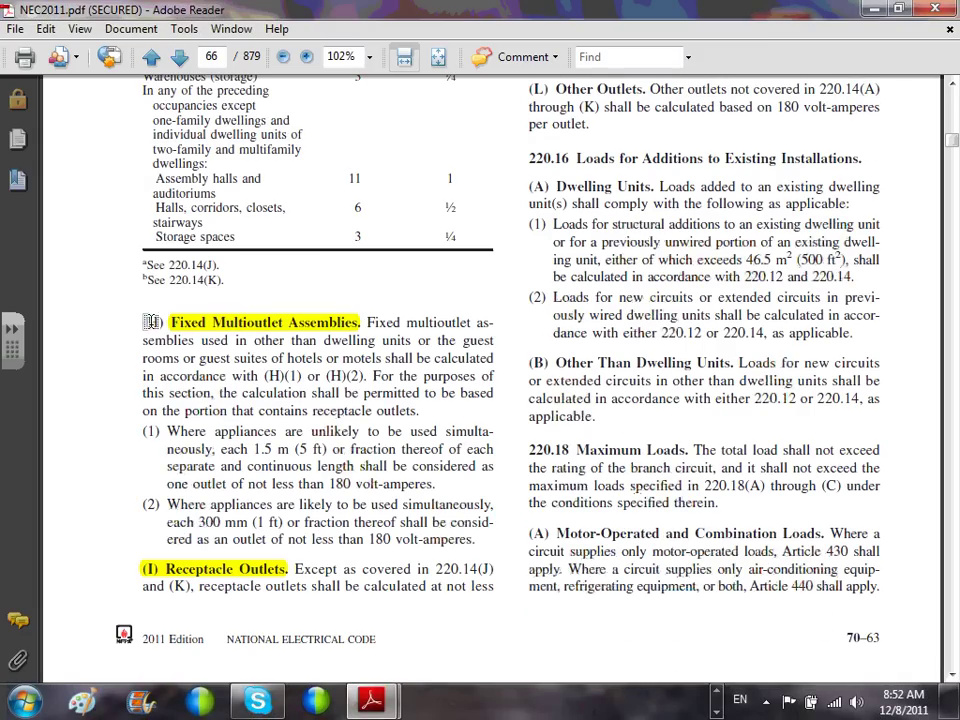
drag(143, 322, 164, 322)
drag(296, 449, 352, 483)
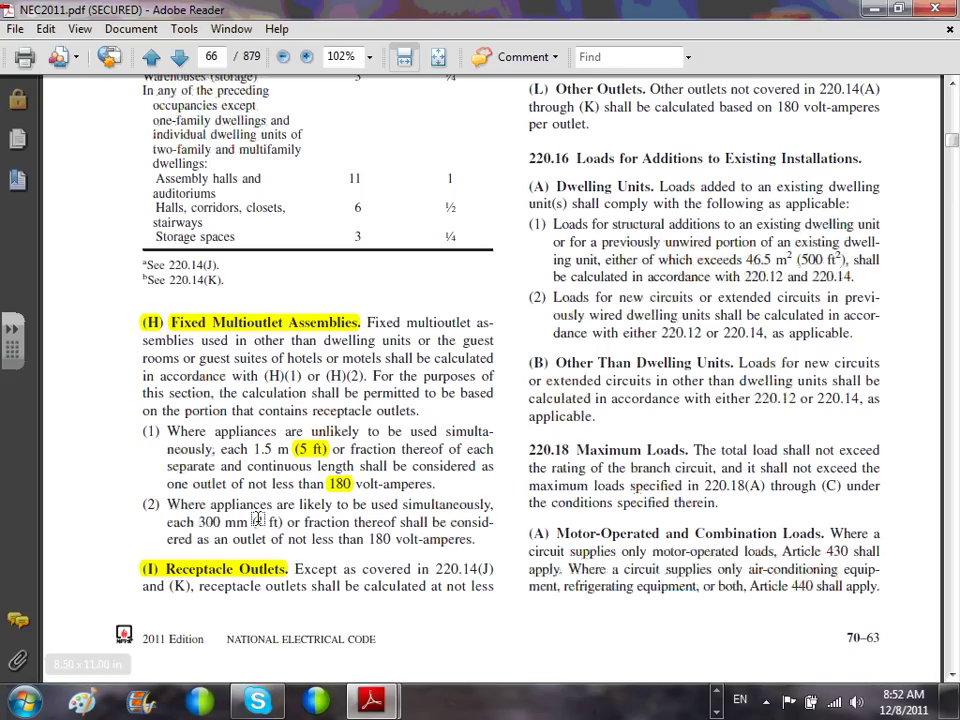
drag(253, 521, 283, 521)
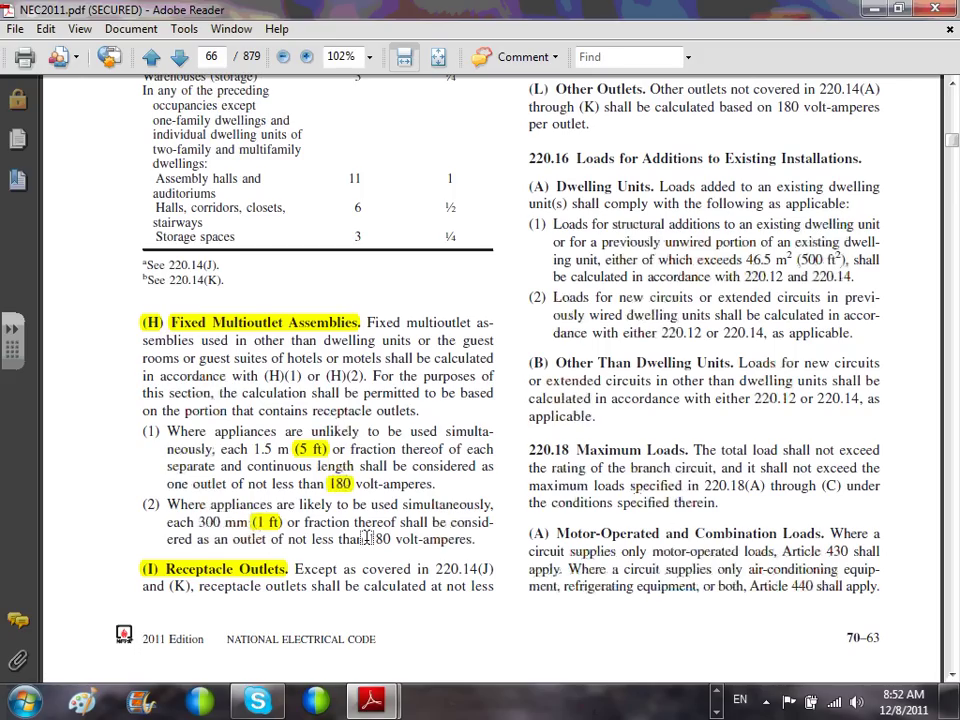
drag(366, 539, 494, 505)
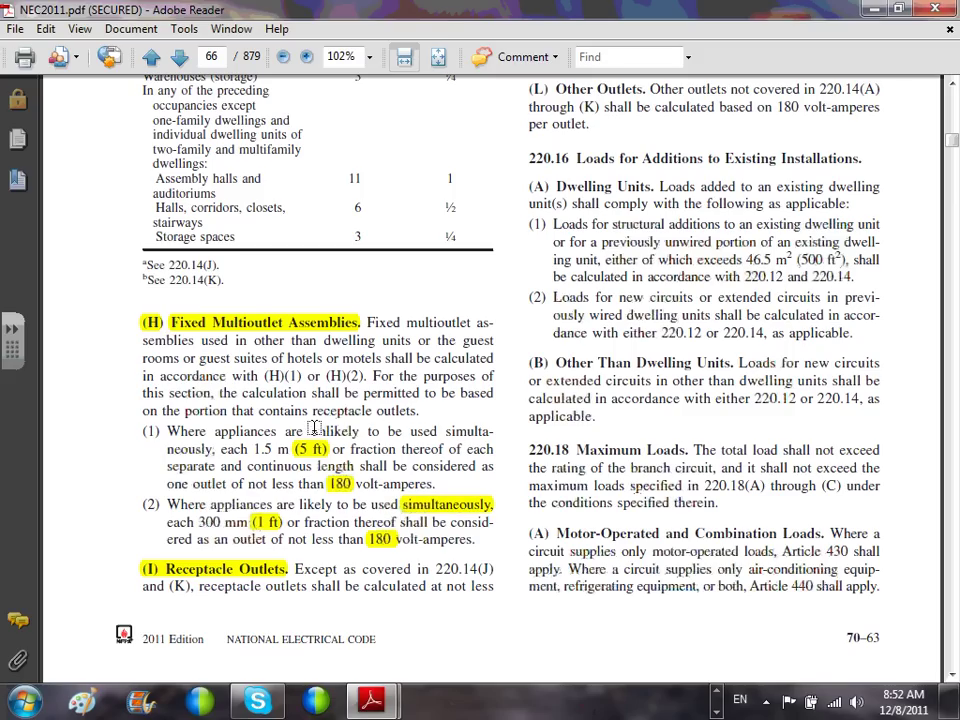
drag(311, 431, 360, 431)
drag(441, 430, 493, 451)
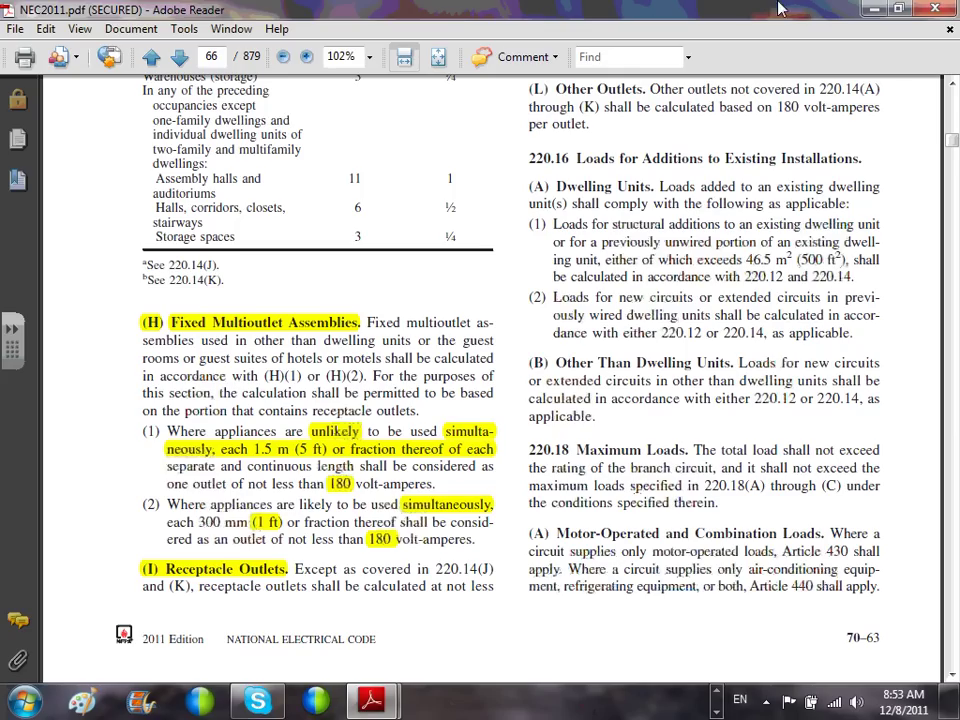
Step: Switch back to the Commercial Load Calc workbook in Excel
click(873, 12)
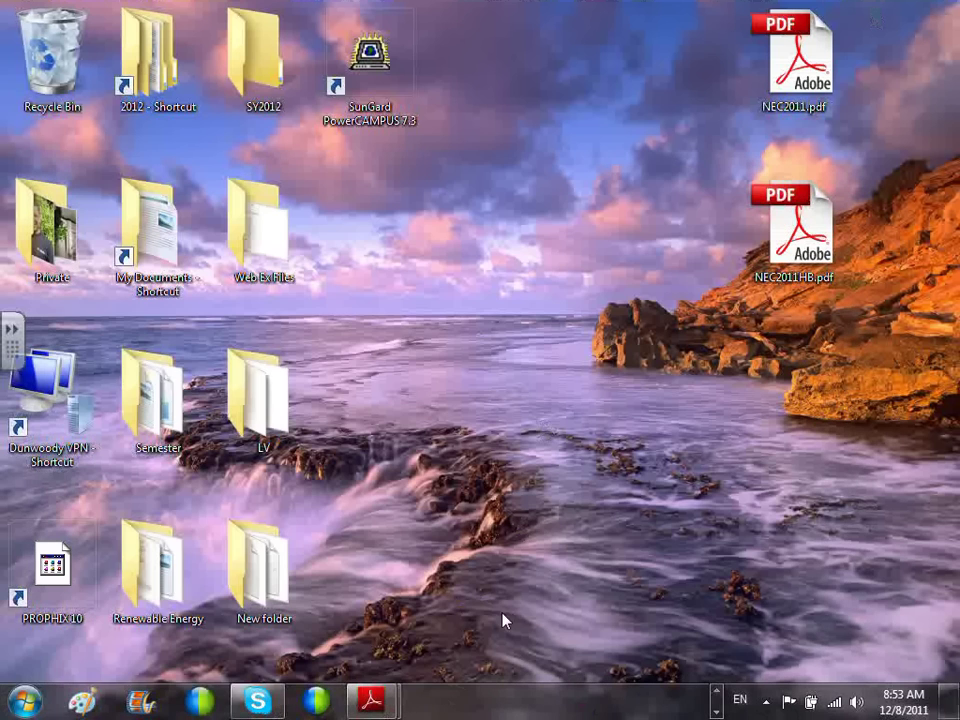
click(716, 710)
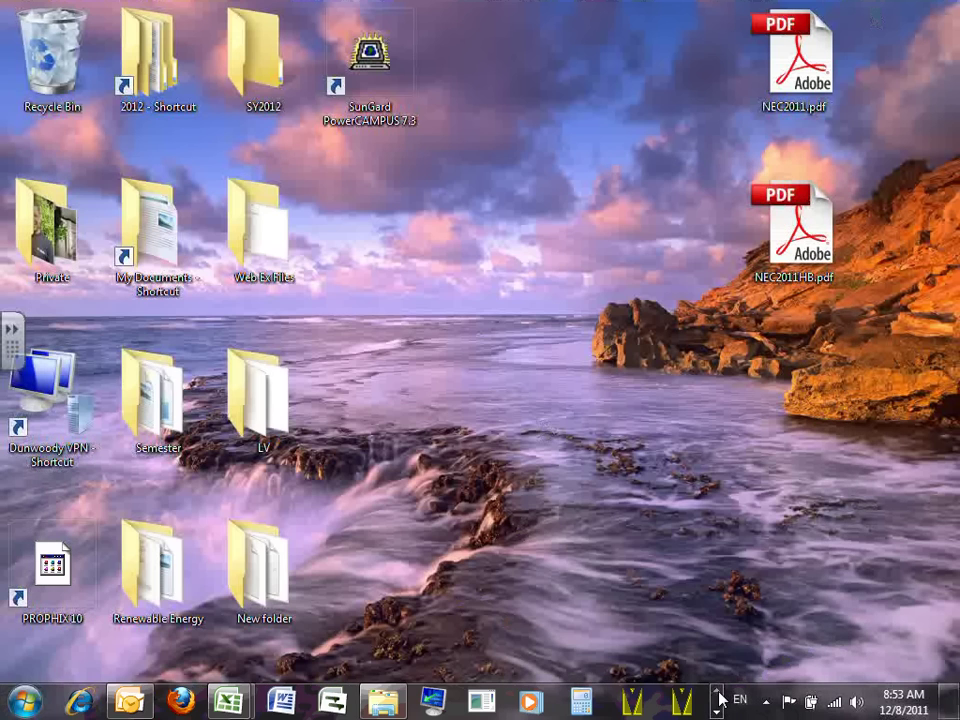
mouse_move(230, 700)
click(281, 603)
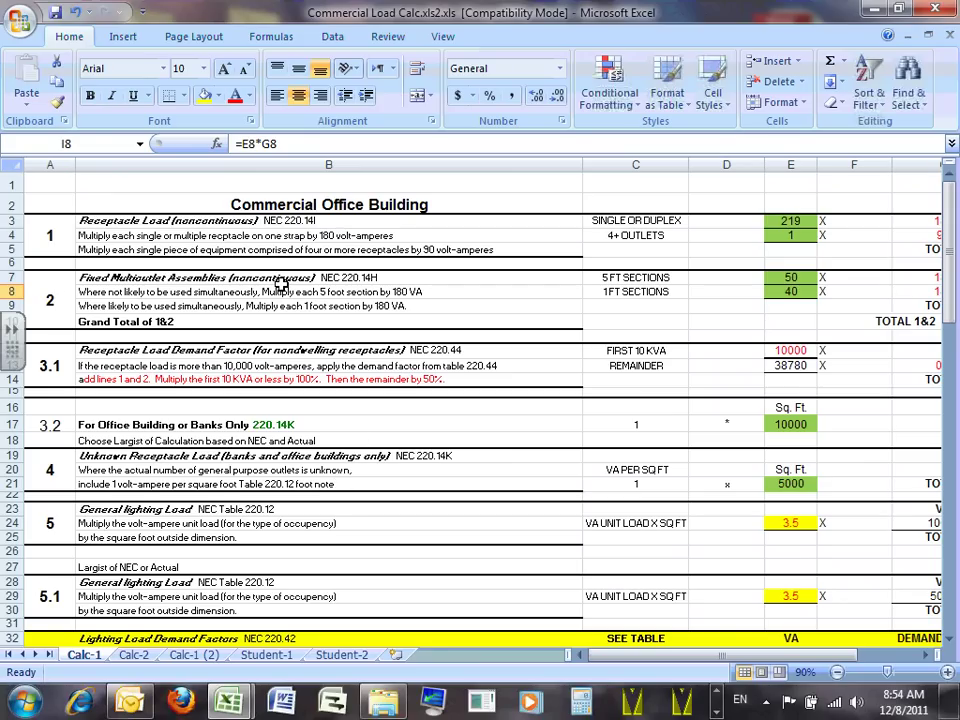
Step: Fill the Receptacle Load section's number cell, A3, with the standard Light Green color
click(57, 228)
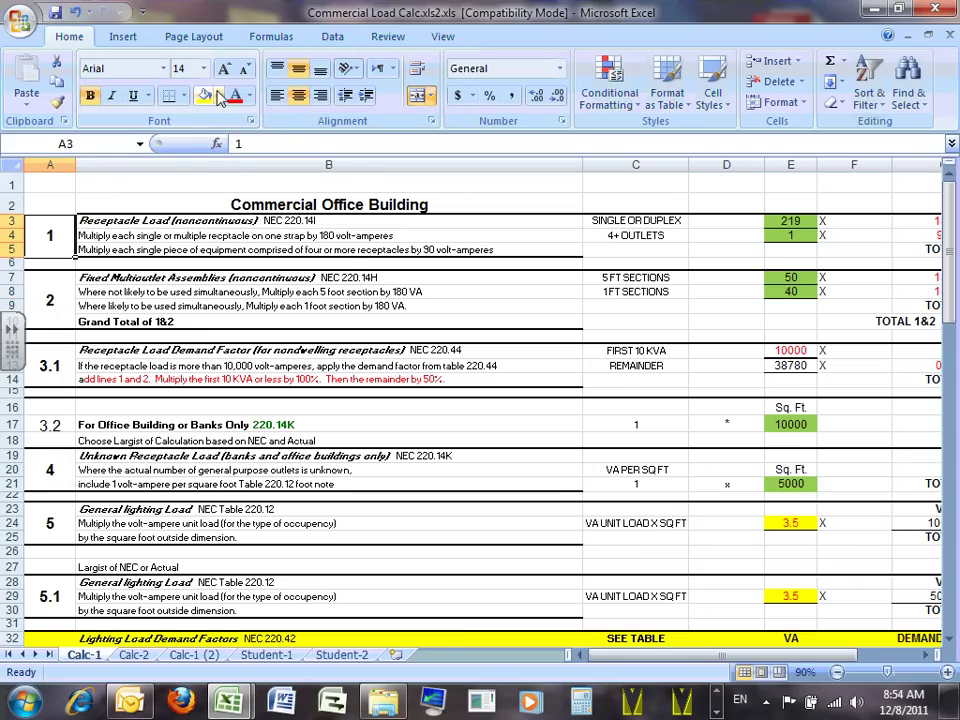
click(220, 97)
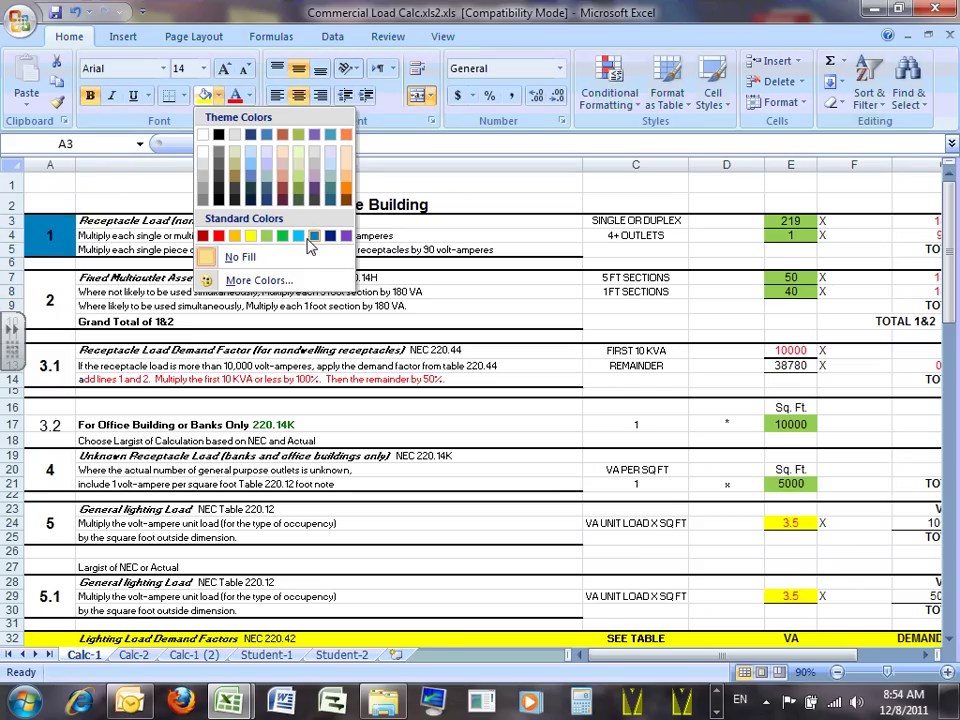
click(265, 237)
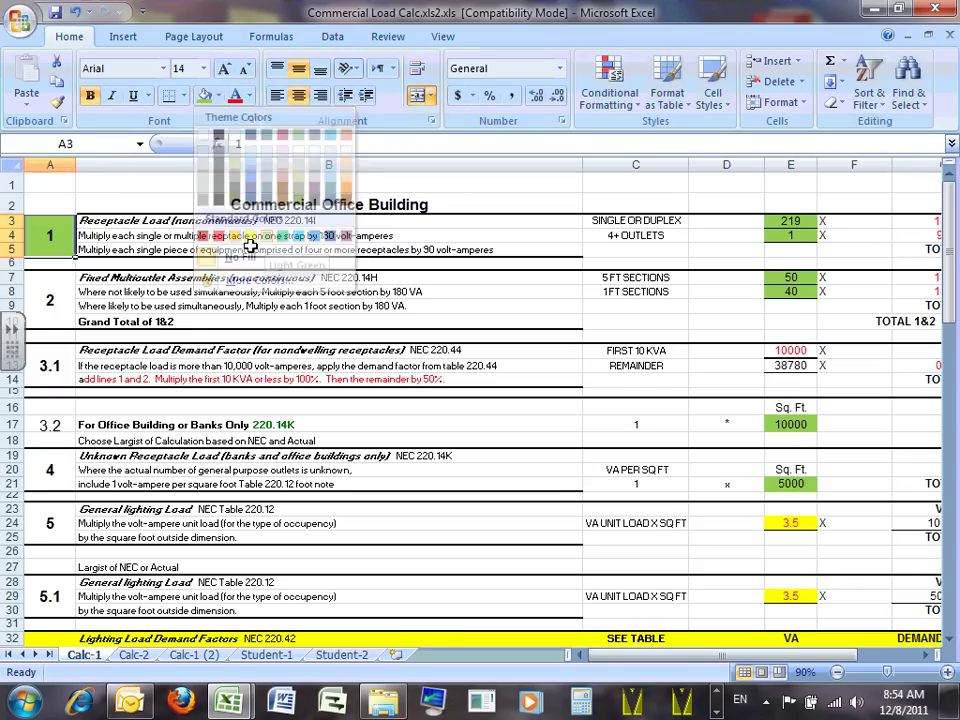
Step: Fill the Fixed Multioutlet Assemblies section's number cell, A7, with the same Light Green color
click(55, 300)
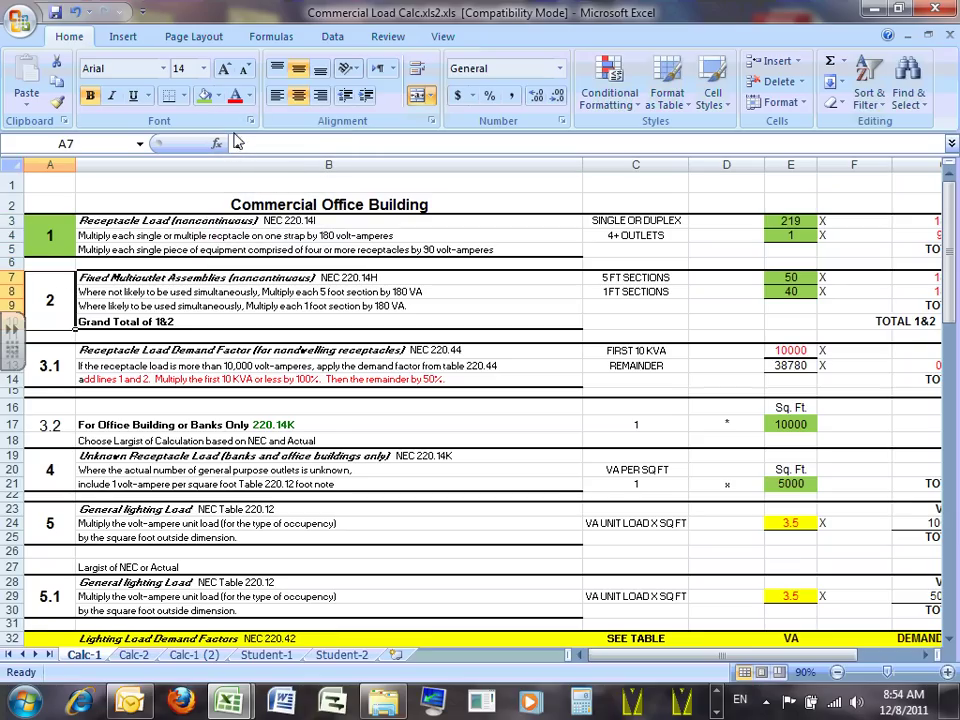
click(205, 96)
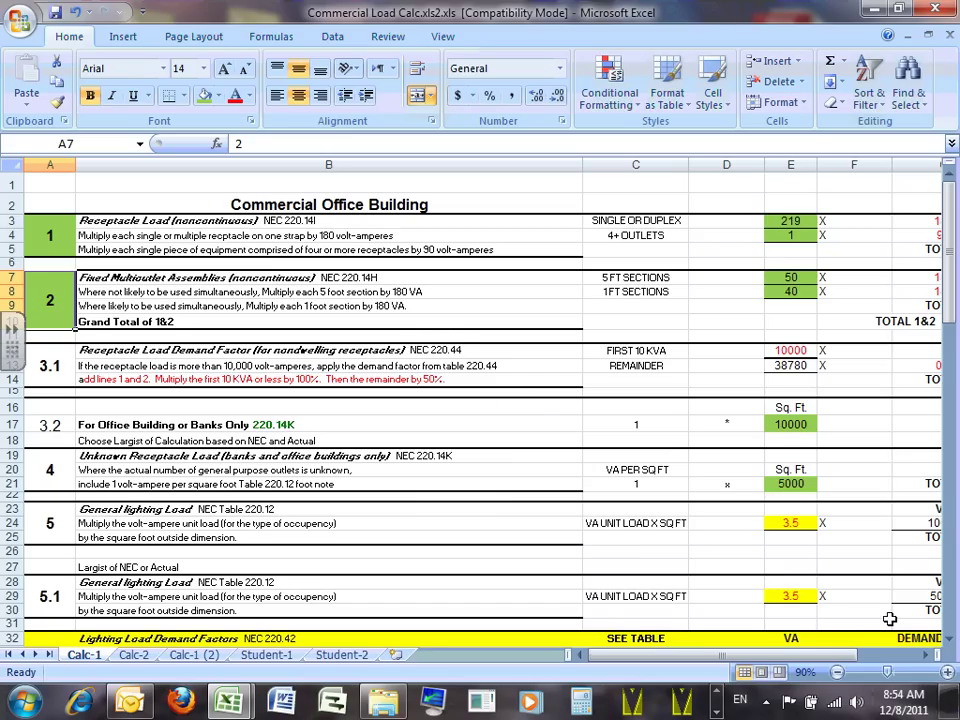
Step: Examine the formula behind the combined total of sections 1 and 2 in cell I10, leaving it unchanged
click(928, 655)
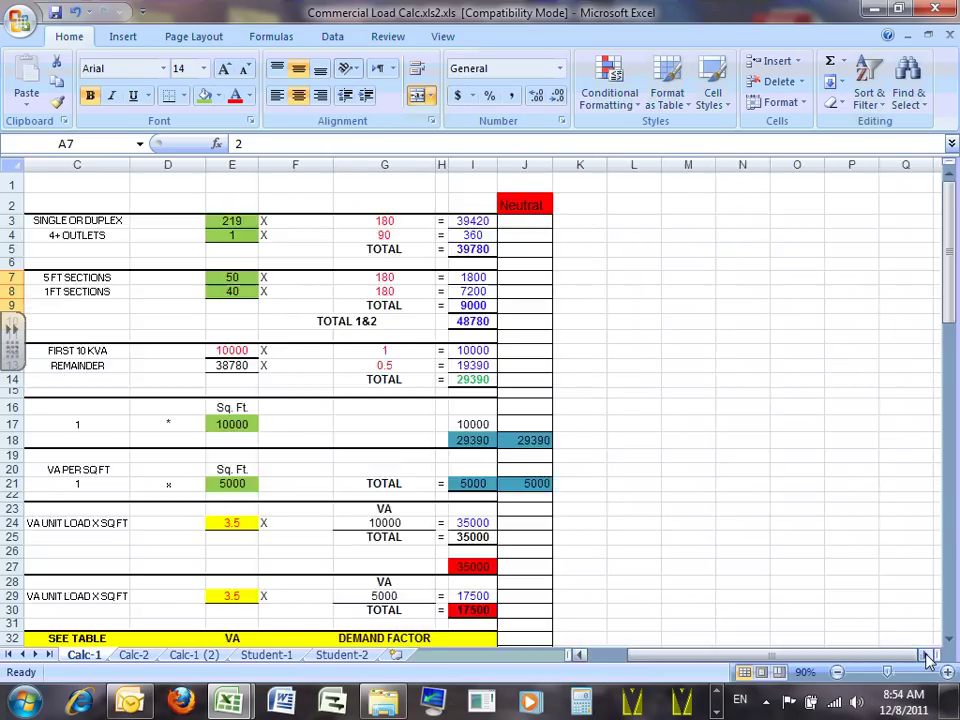
click(473, 321)
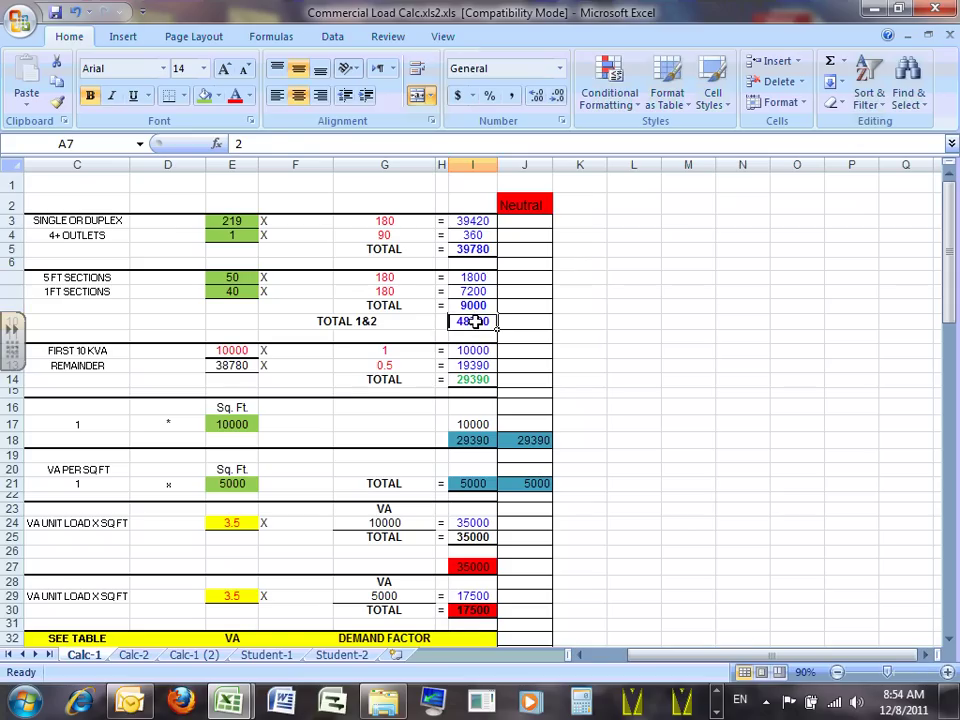
double_click(473, 321)
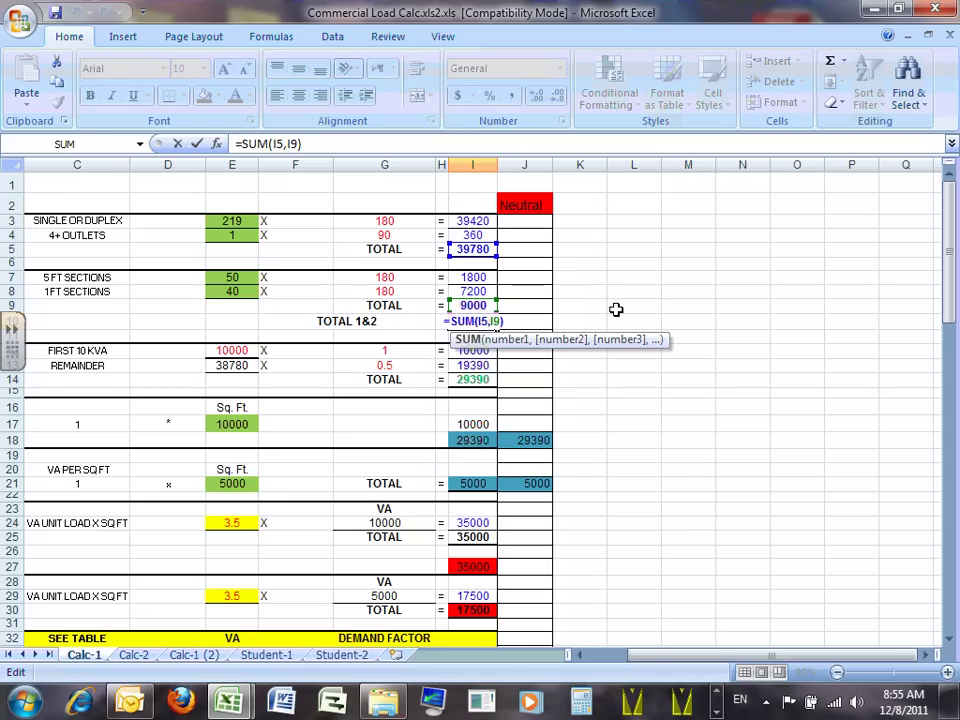
key(ctrl+Return)
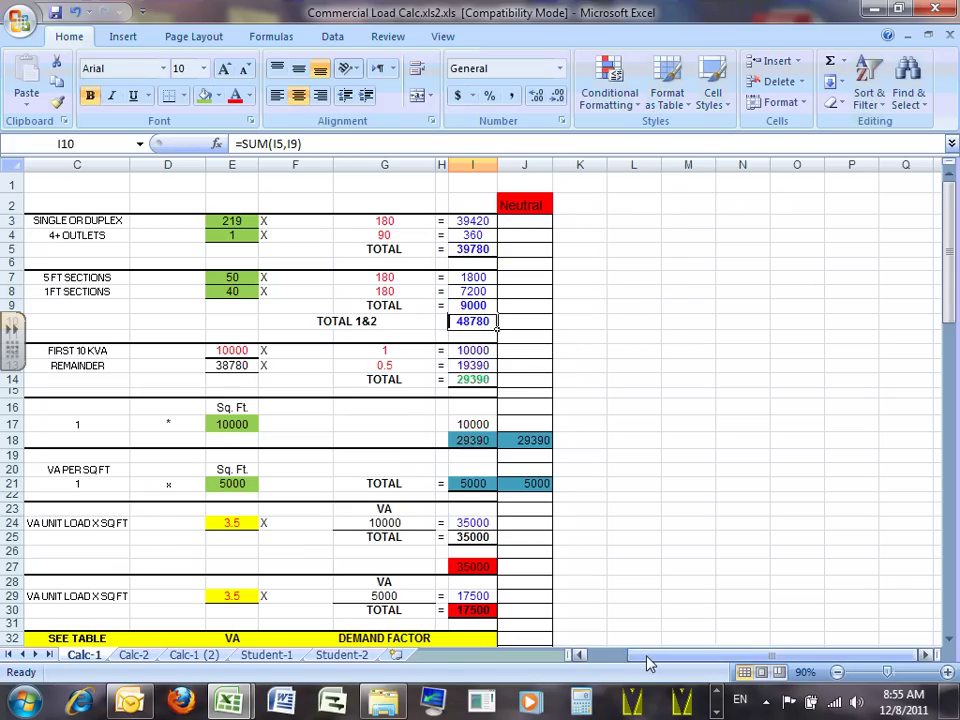
Step: Review section 3.1, Receptacle Load Demand Factor, from its NEC 220.44 heading through the section 1 and 2 total to the First 10 KVA row
mouse_move(651, 660)
mouse_down()
mouse_move(626, 660)
mouse_move(648, 656)
mouse_up()
click(88, 351)
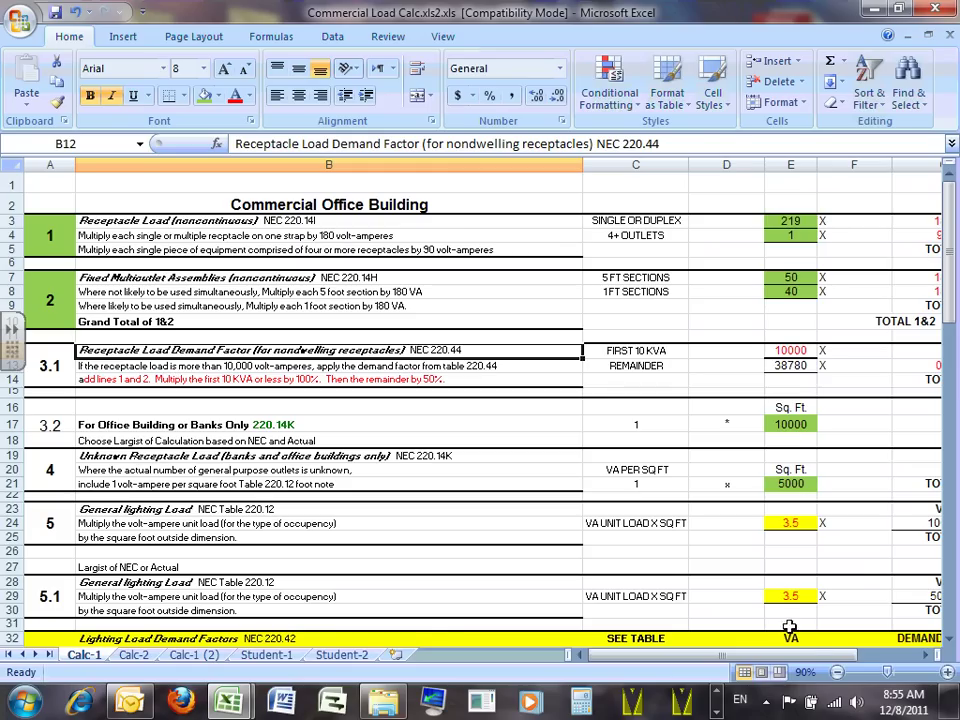
click(808, 664)
drag(590, 655, 880, 665)
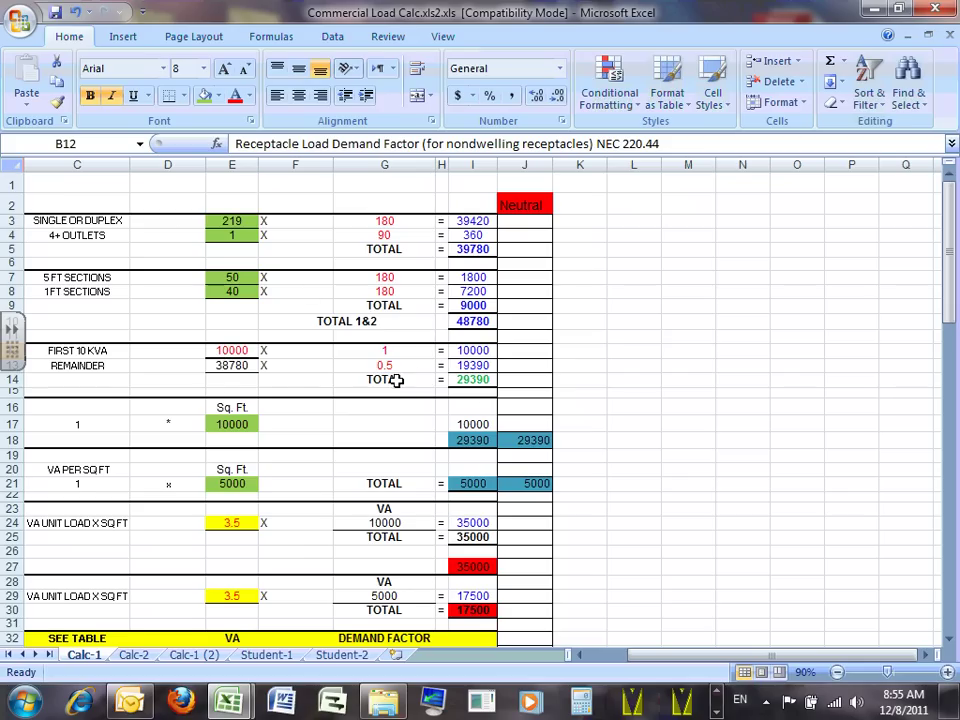
click(222, 351)
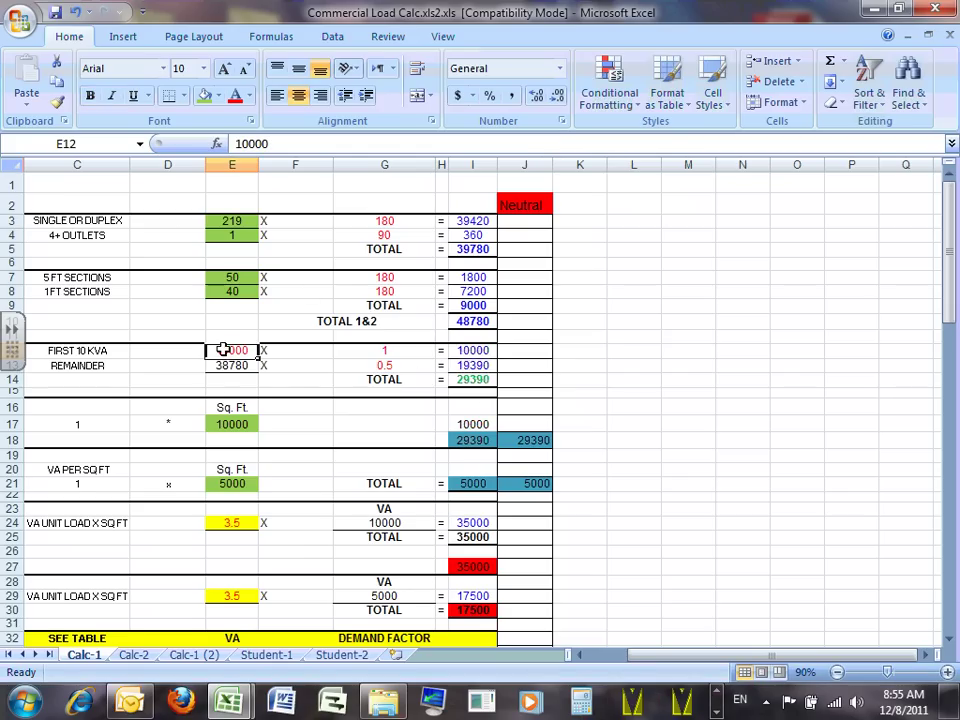
click(480, 322)
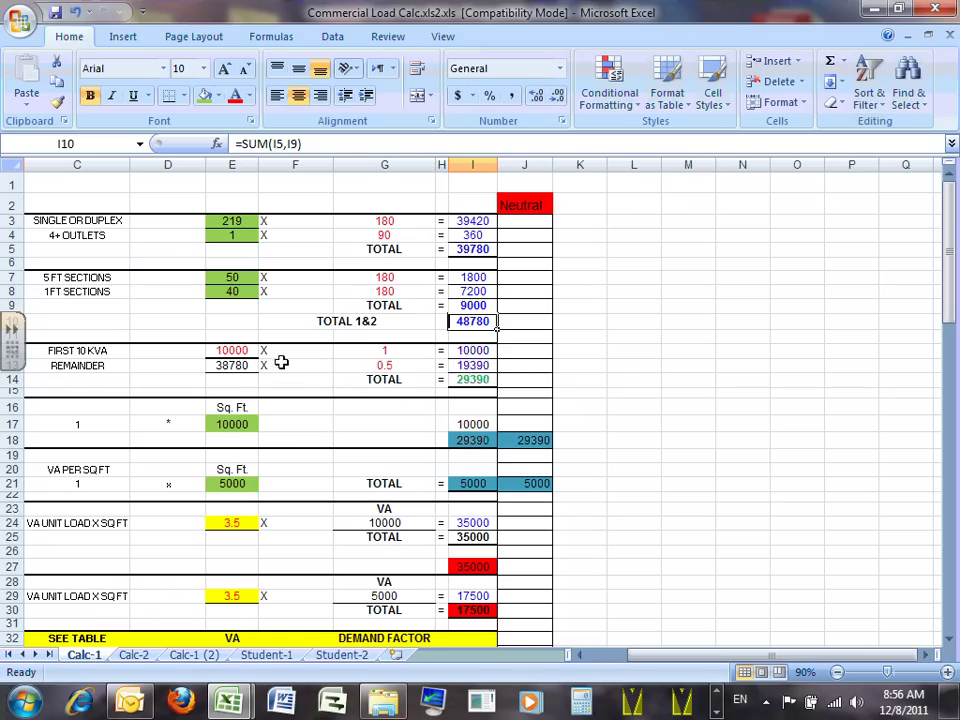
click(232, 350)
click(405, 351)
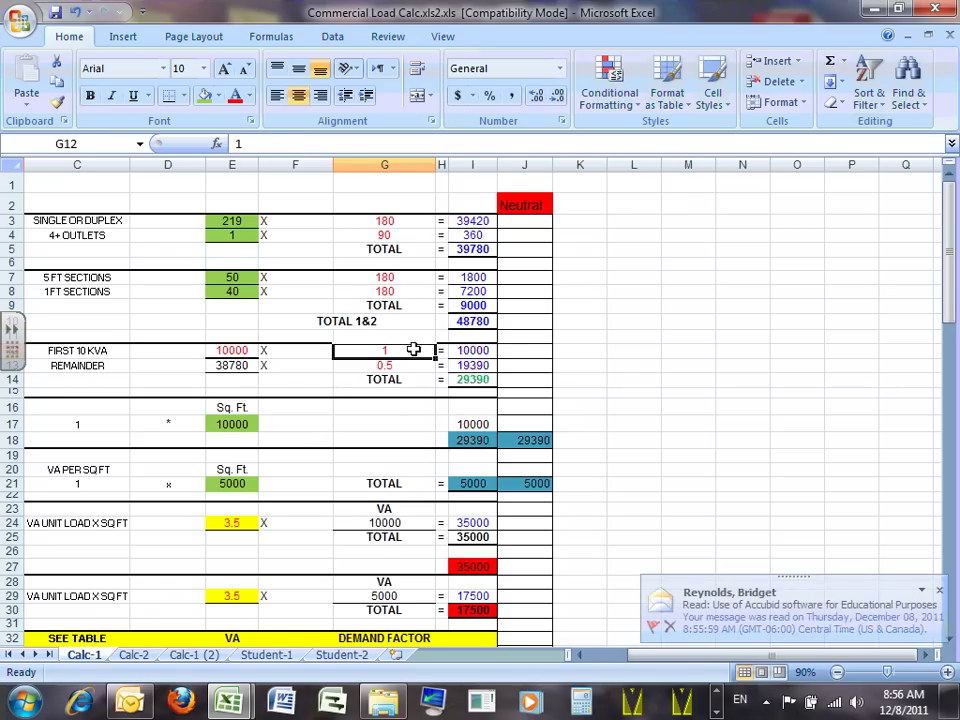
click(468, 350)
Step: Examine the IF formula in the Remainder cell, E13, leaving it unchanged
click(248, 366)
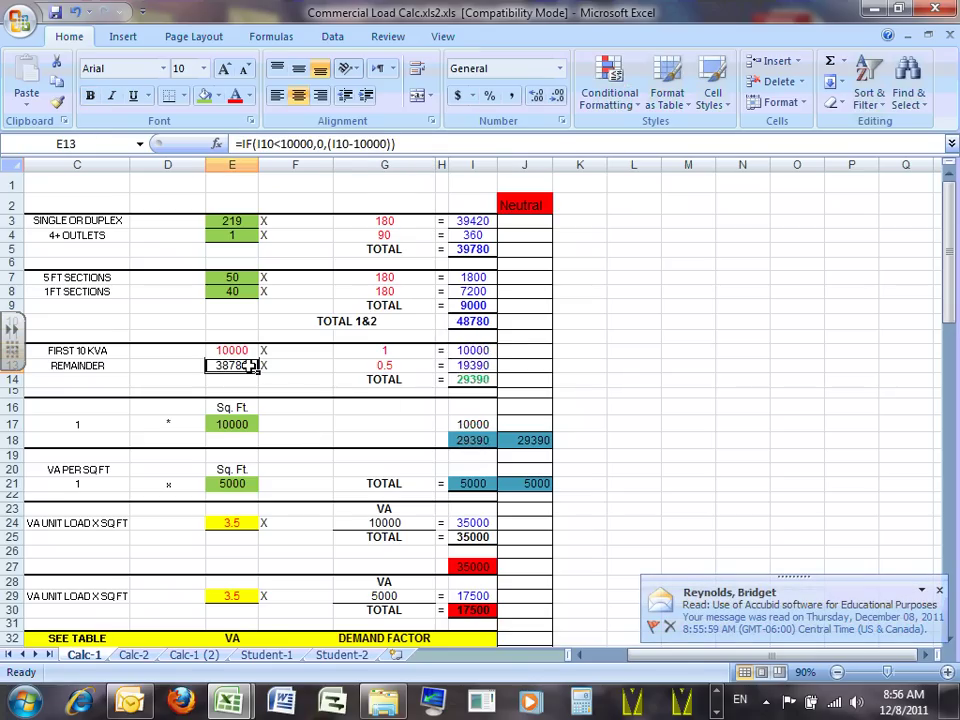
double_click(250, 366)
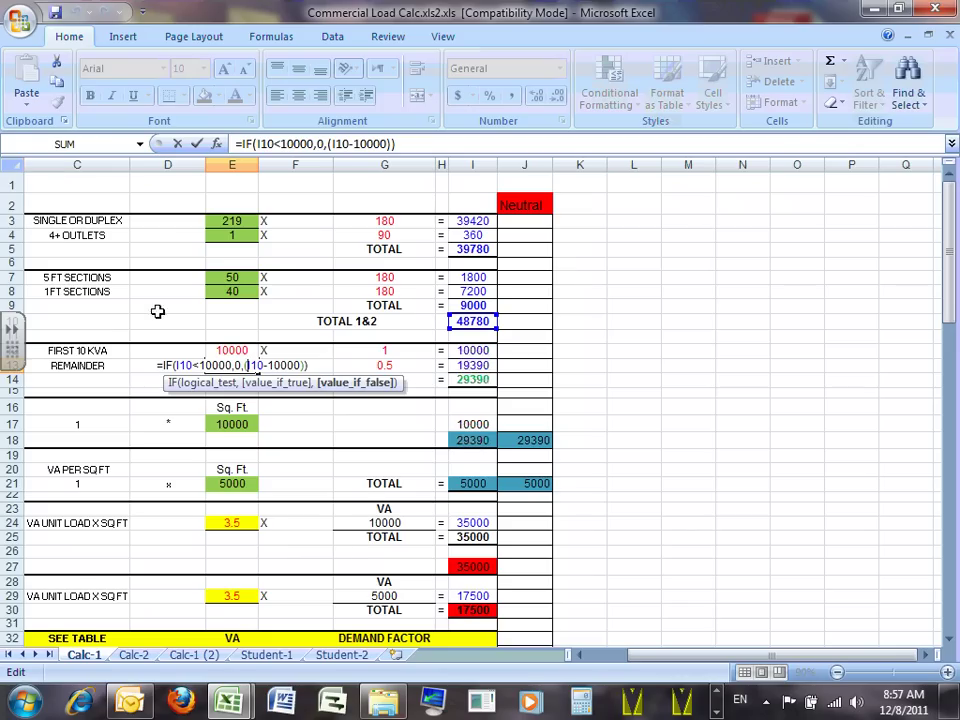
key(Return)
click(232, 365)
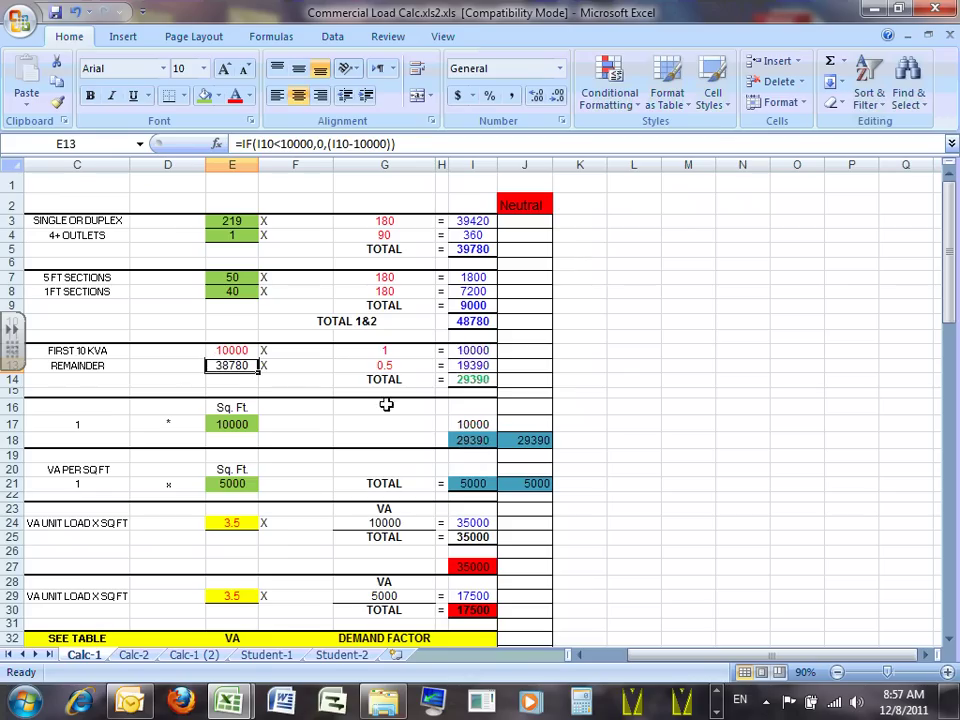
Step: Trace the First 10 KVA and Remainder rows through their amounts, demand factors and results, checking the remainder against cell I10
click(236, 350)
click(381, 350)
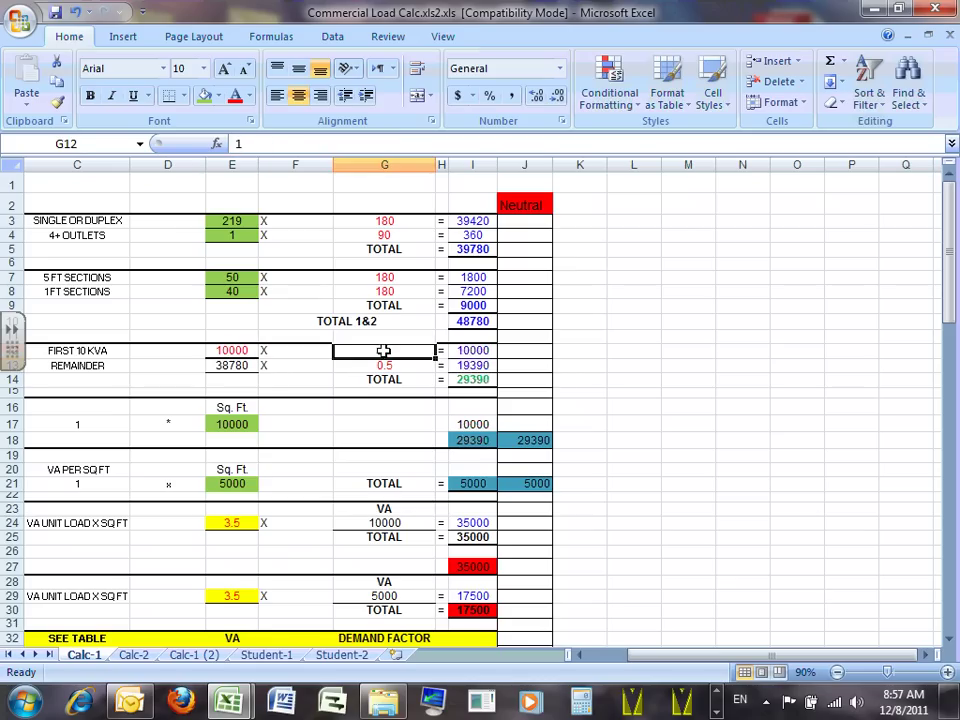
click(480, 350)
click(236, 366)
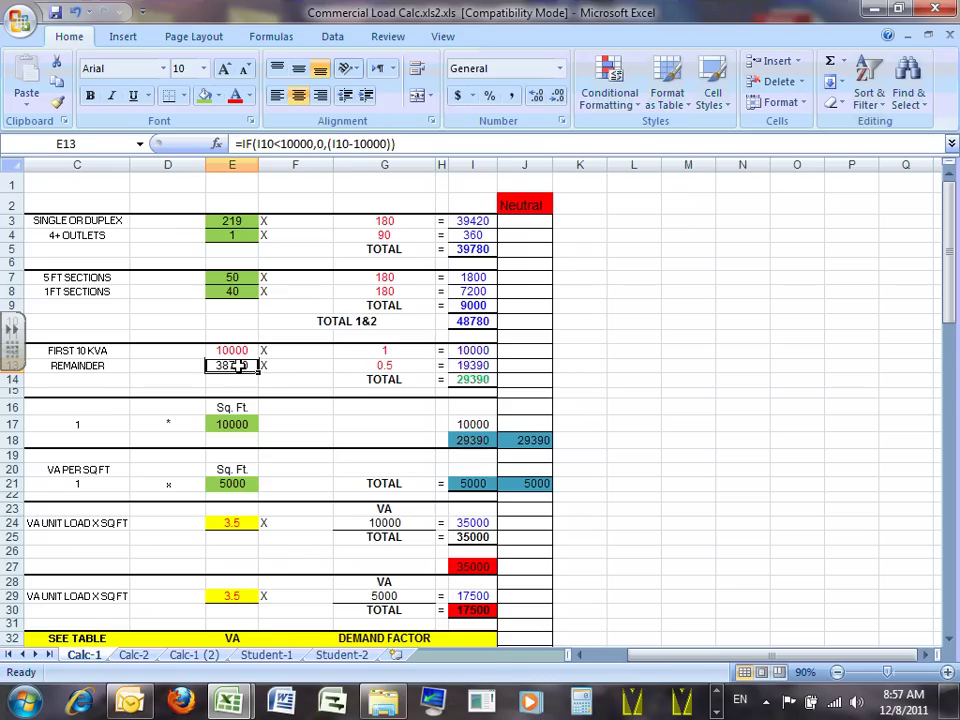
click(478, 321)
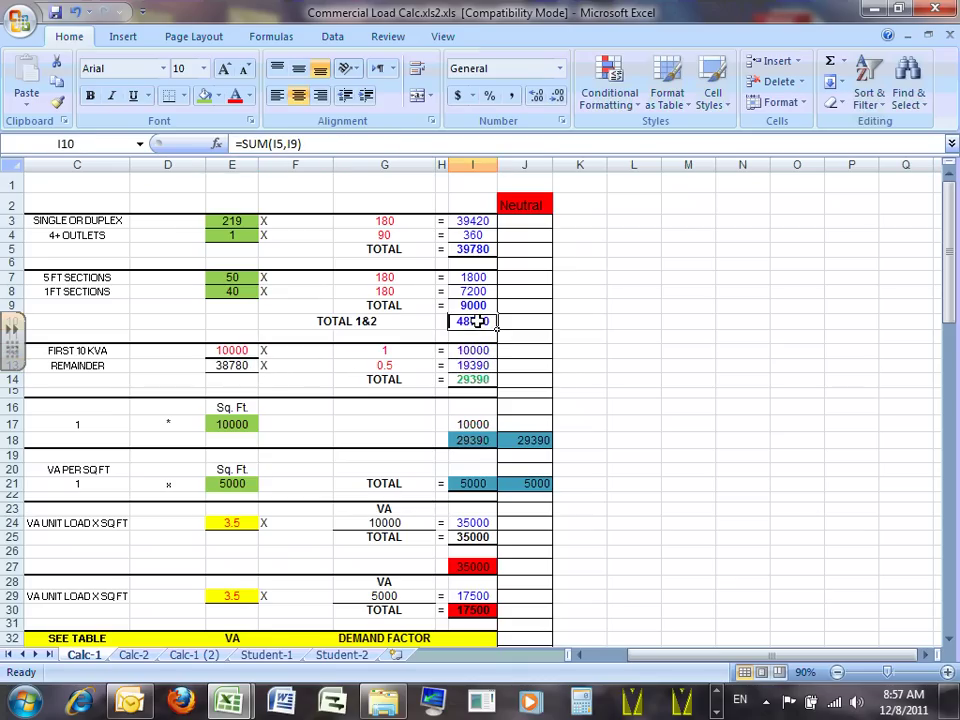
click(238, 365)
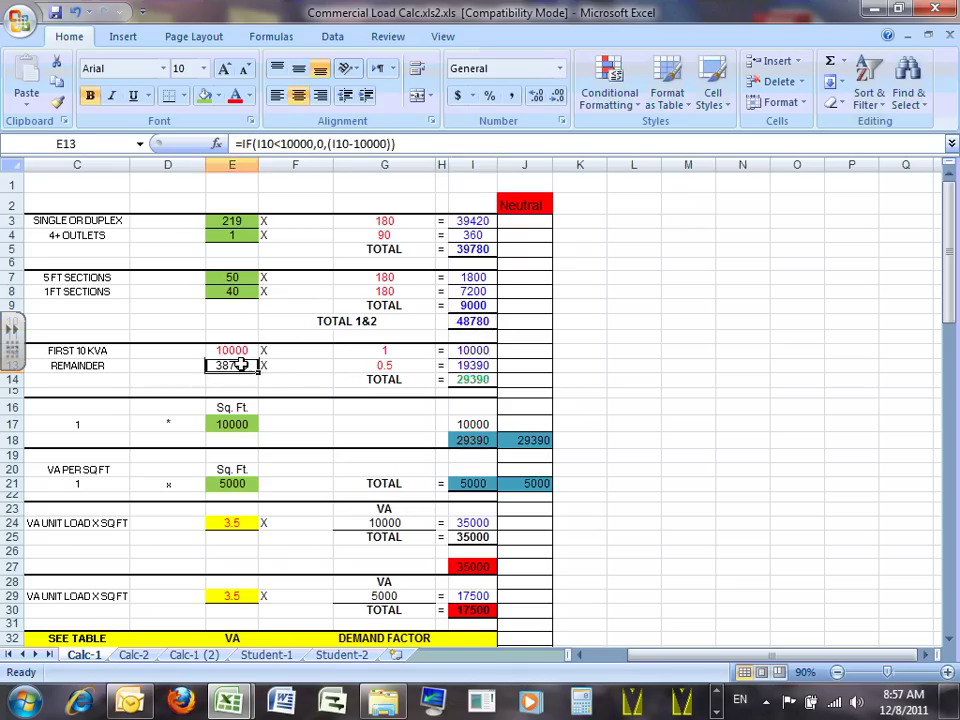
click(398, 364)
click(467, 366)
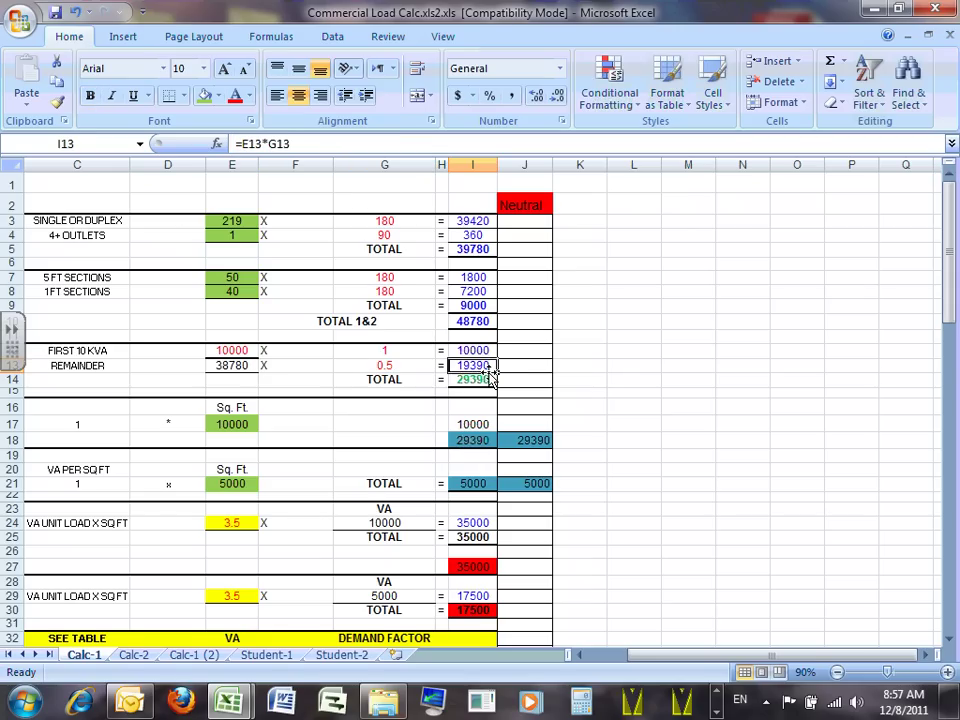
Step: Examine the formula behind section 3.1's total in cell I14, leaving it unchanged
click(476, 380)
double_click(476, 380)
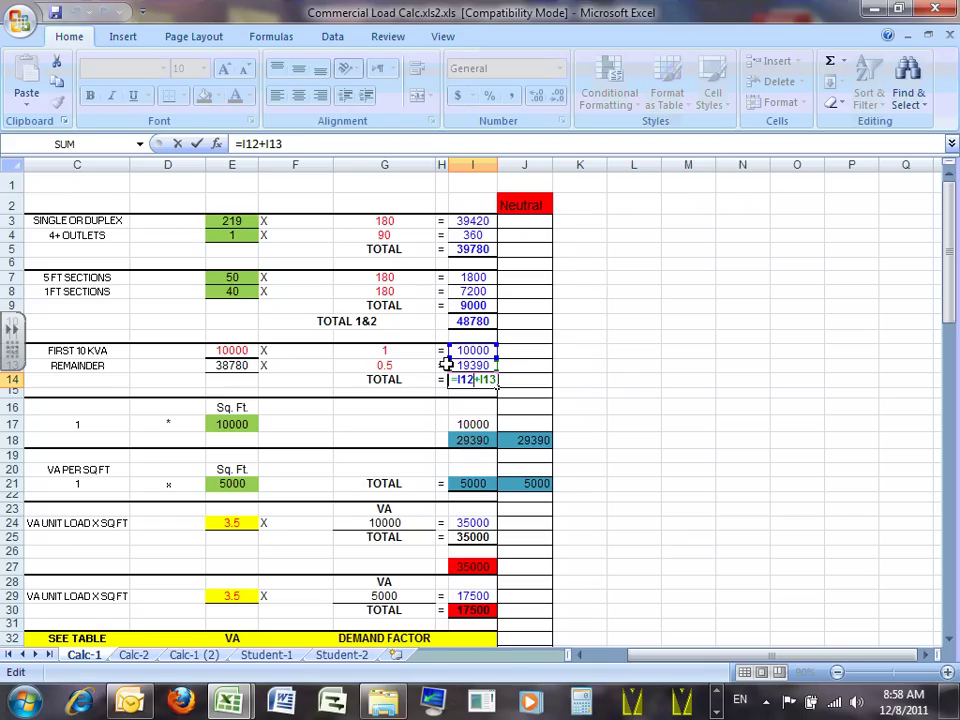
key(ctrl+Return)
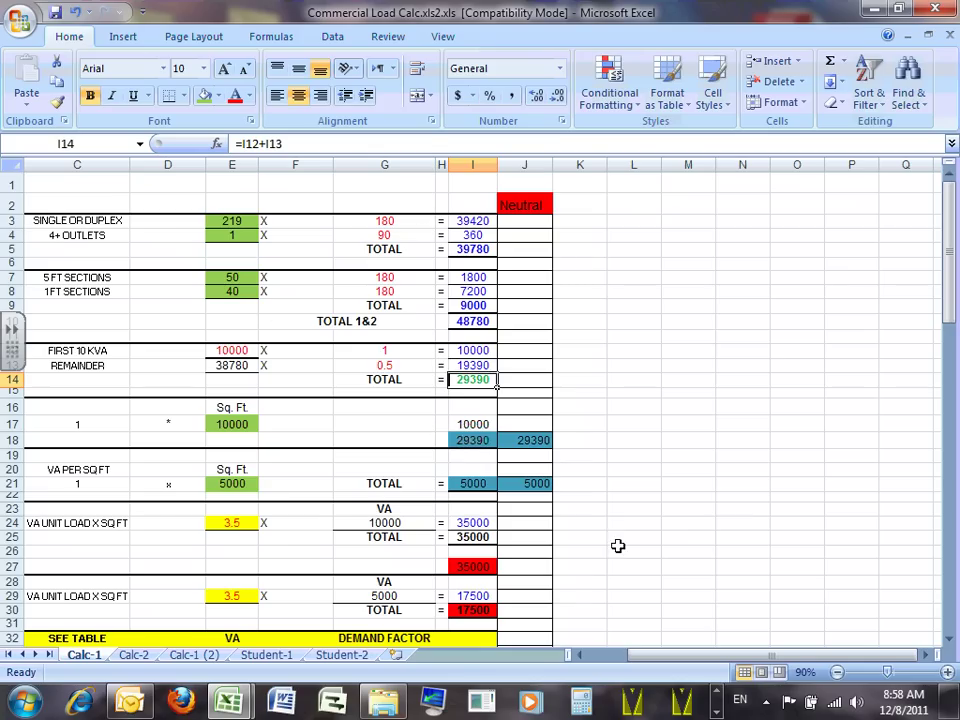
Step: Switch to NEC2011.pdf in Adobe Reader and find Table 220.44, Demand Factors for Non-Dwelling Receptacle Loads, on page 67
drag(694, 660, 653, 658)
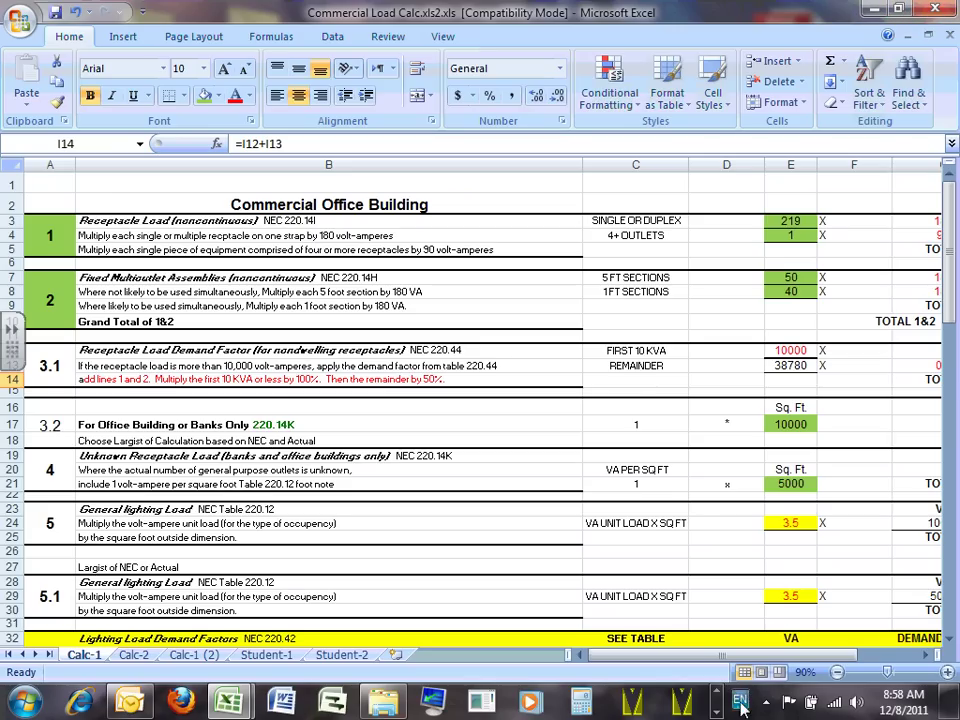
scroll(490, 711, down, 1)
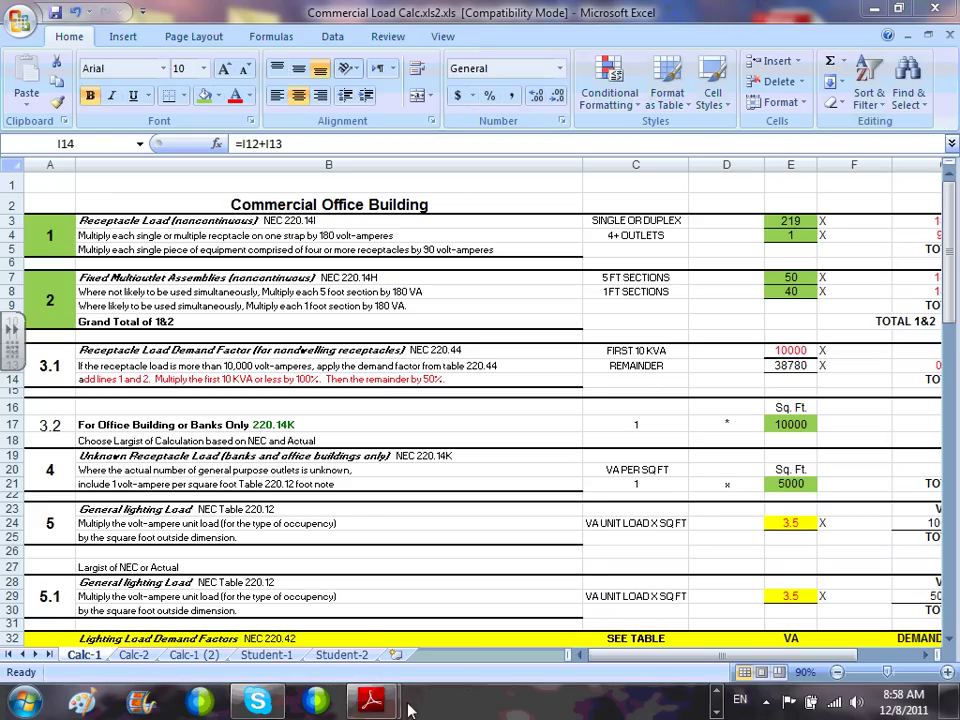
mouse_move(371, 700)
click(443, 590)
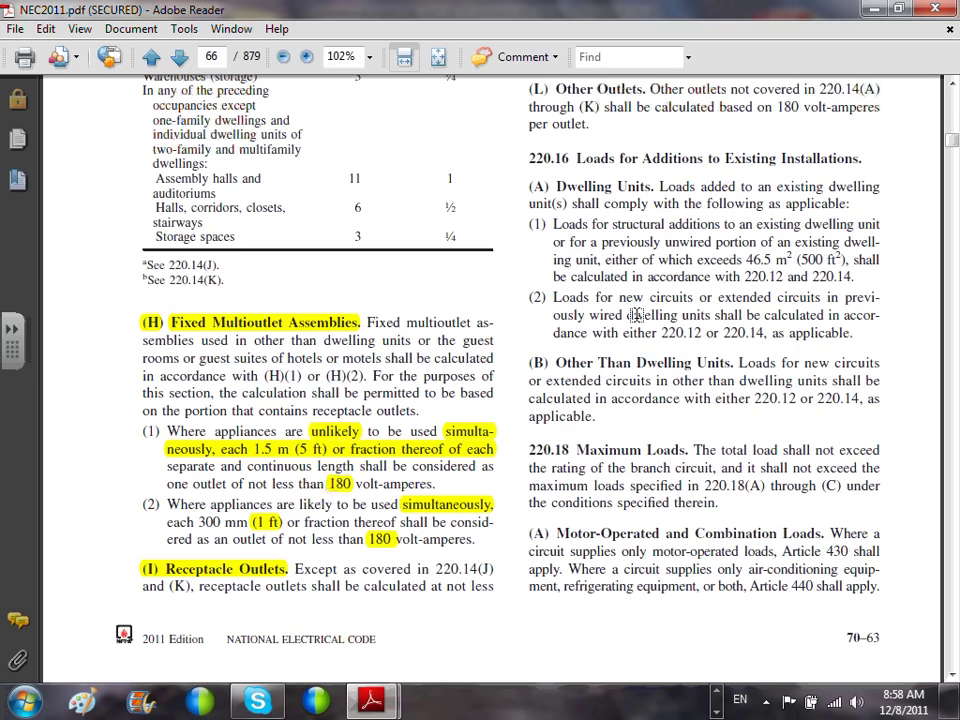
scroll(619, 313, down, 5)
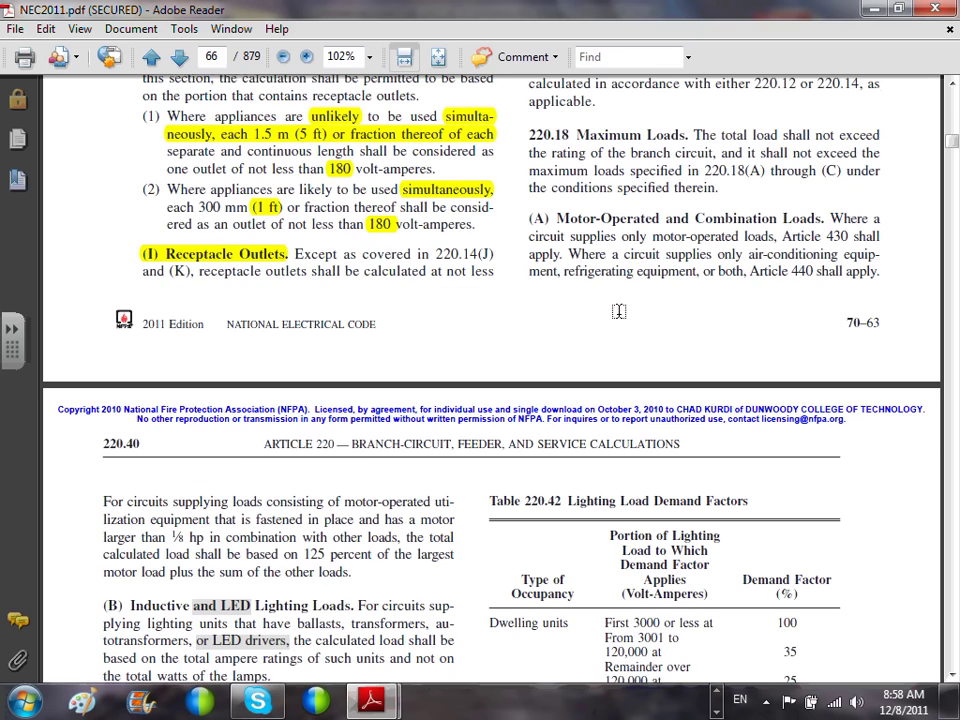
scroll(619, 311, down, 20)
scroll(446, 368, up, 6)
scroll(626, 308, up, 6)
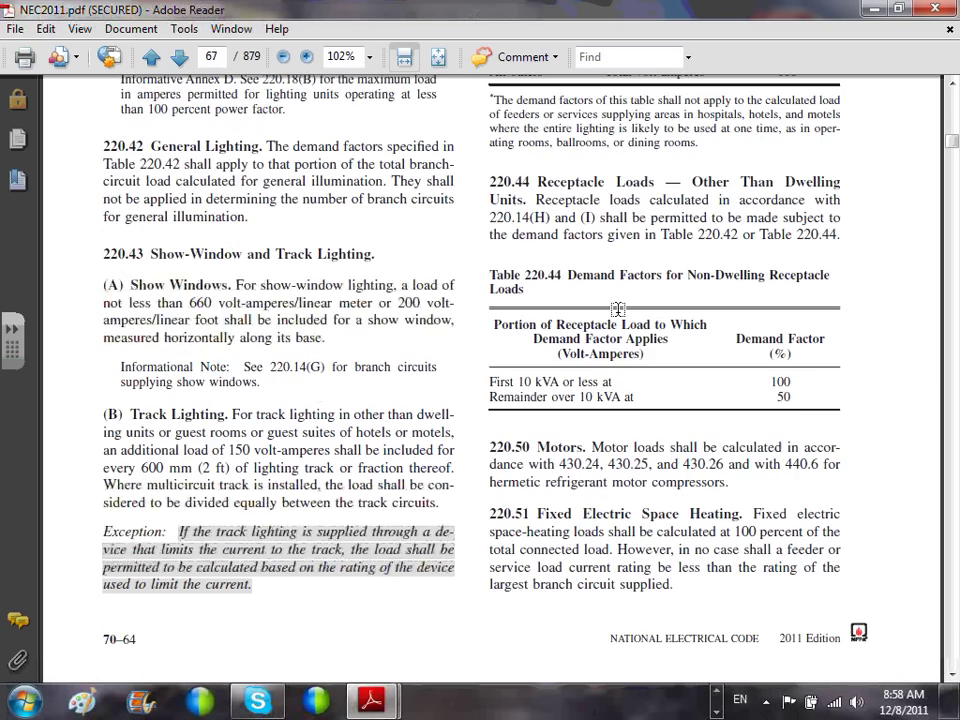
Step: Highlight the Table 220.44 title, "10 kVA" with its 100 percent factor, and "Remainder over" with its 50 percent factor
drag(489, 320, 555, 336)
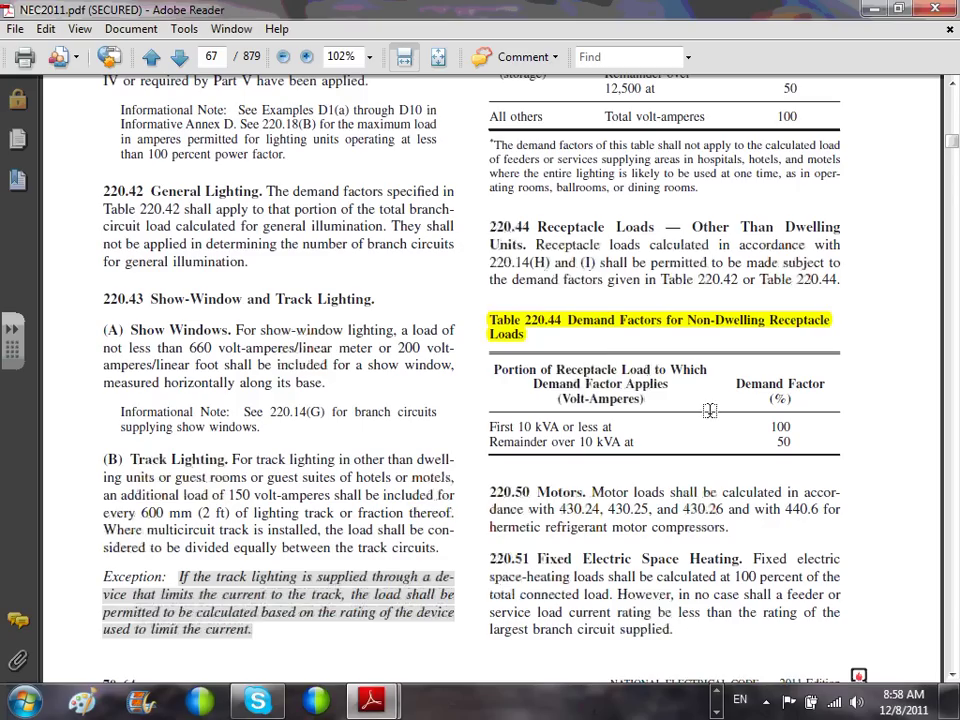
drag(517, 426, 561, 426)
drag(765, 426, 790, 429)
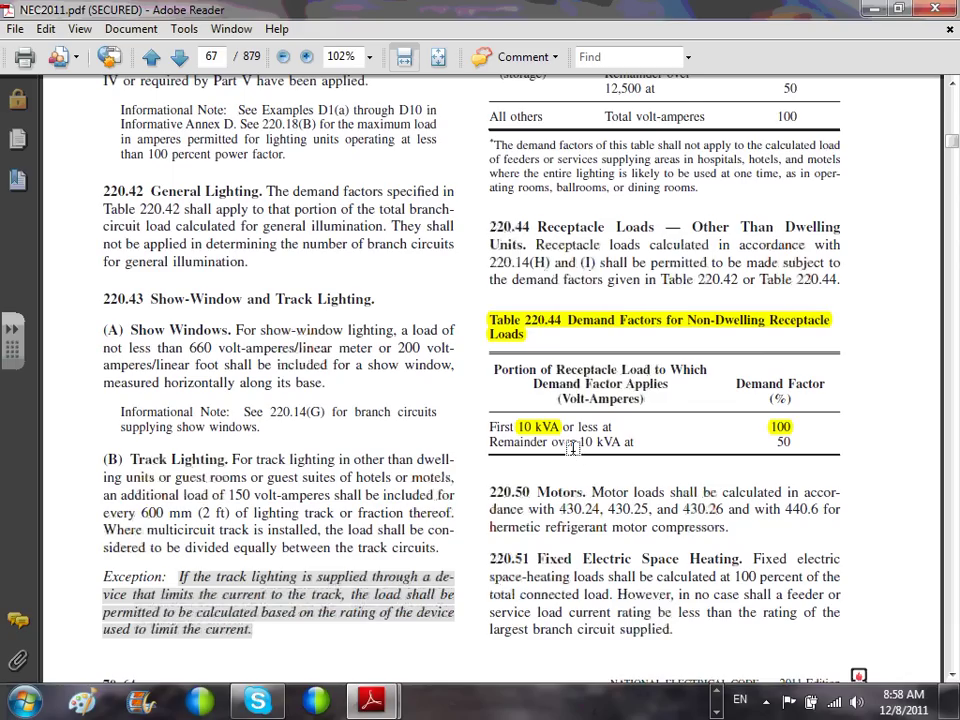
drag(489, 443, 578, 445)
mouse_move(790, 446)
mouse_down()
mouse_move(776, 444)
mouse_move(798, 445)
mouse_up()
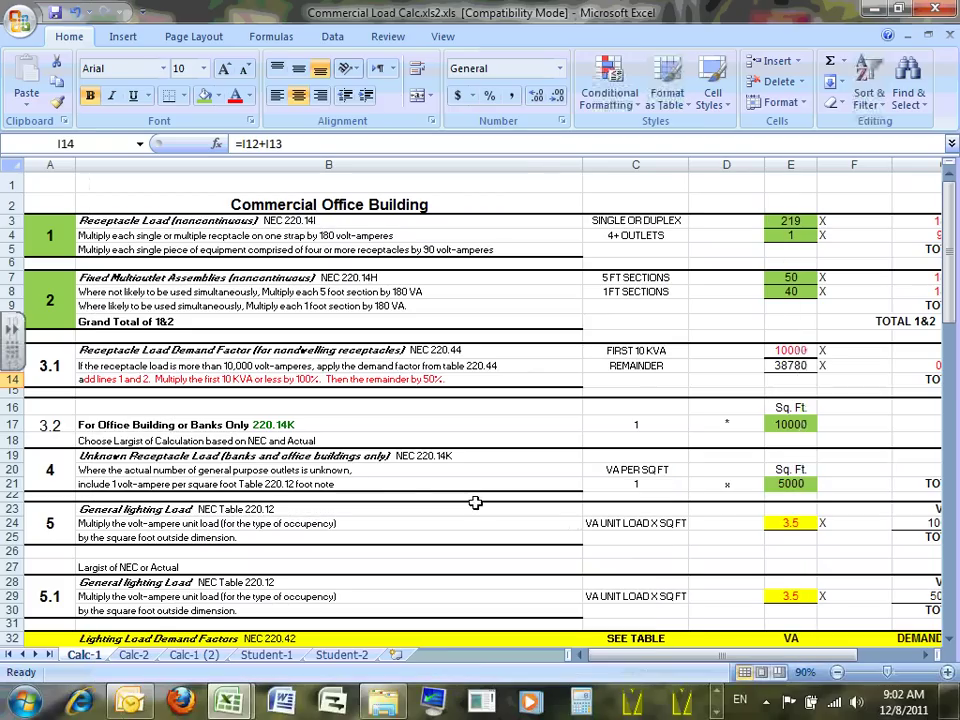
Step: Review section 3.1's demand factor instruction and section 3.2's rule for office buildings or banks under 220.14K
click(165, 380)
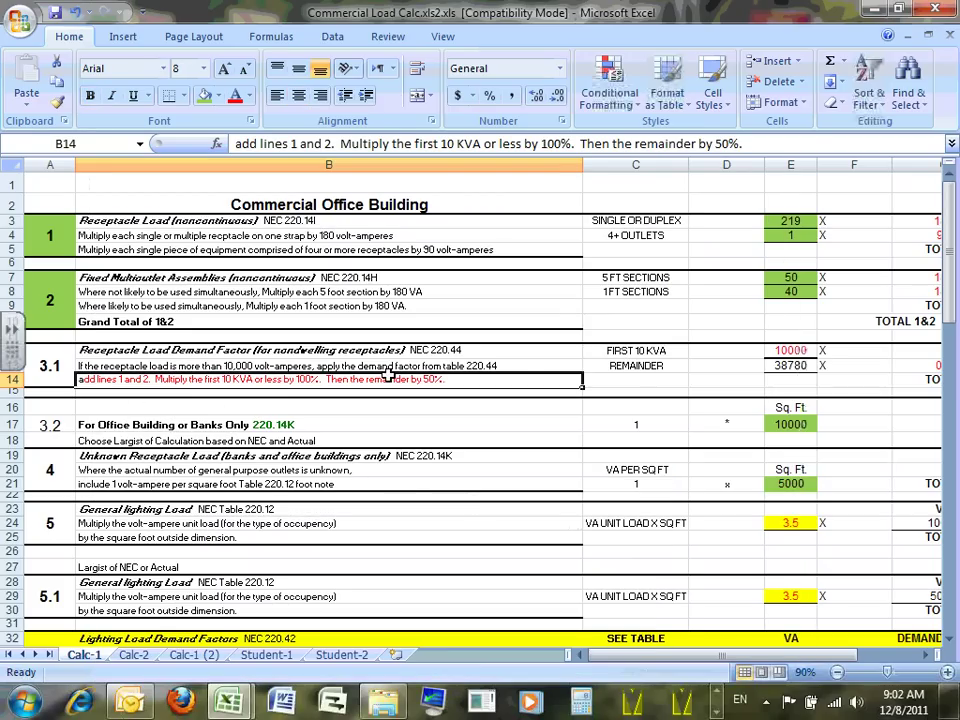
click(205, 406)
scroll(150, 310, down, 2)
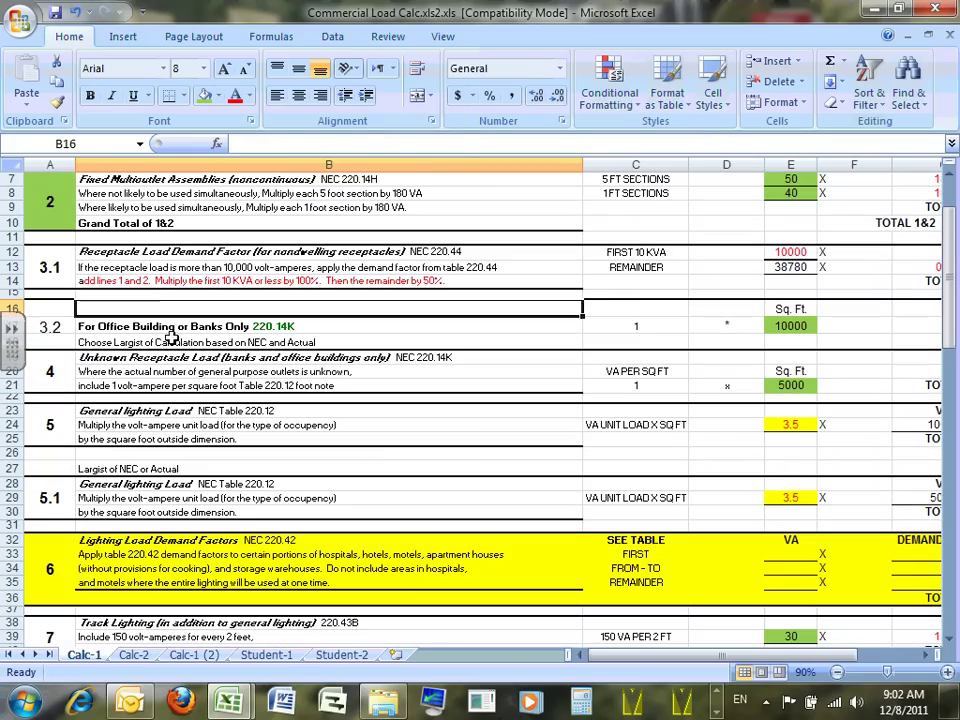
click(177, 331)
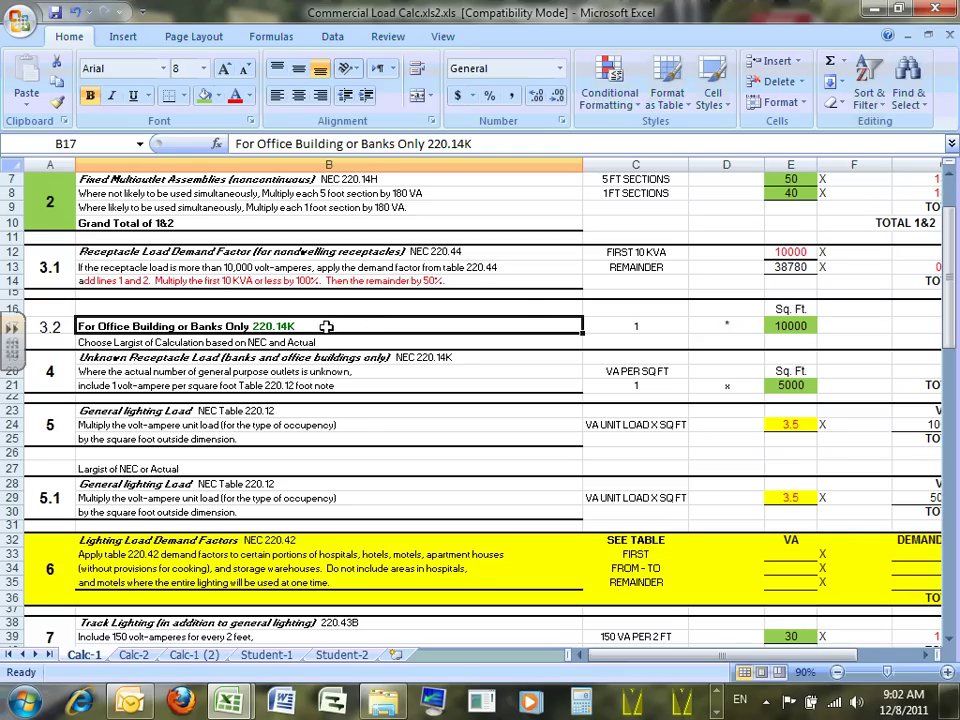
Step: Trace section 3.2 from its volt-ampere multiplier and square footage to the result in cell I18
click(653, 321)
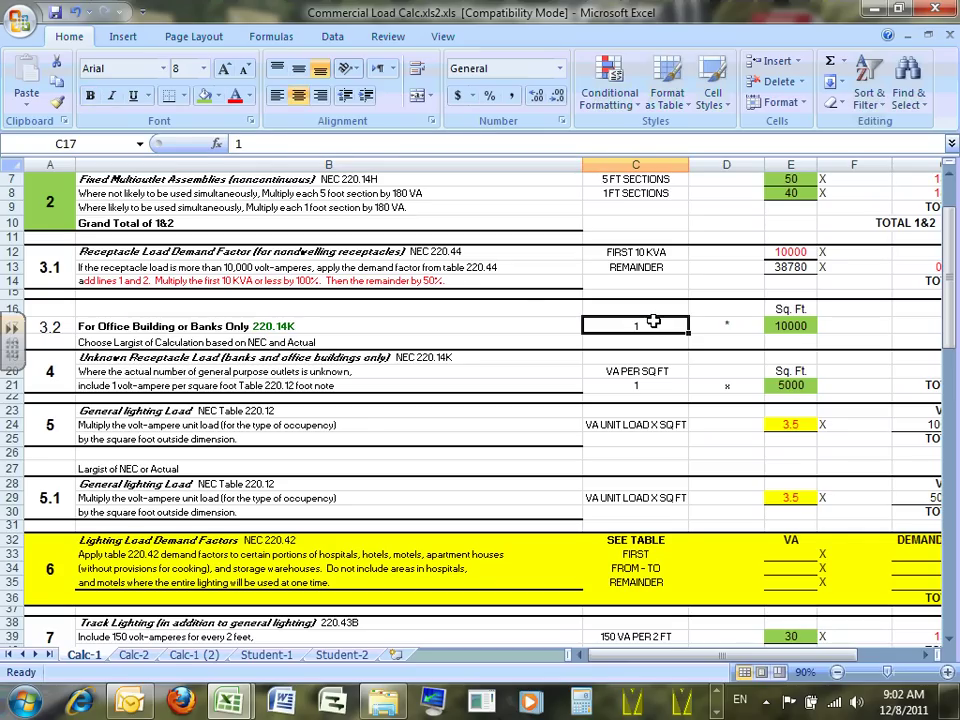
click(788, 325)
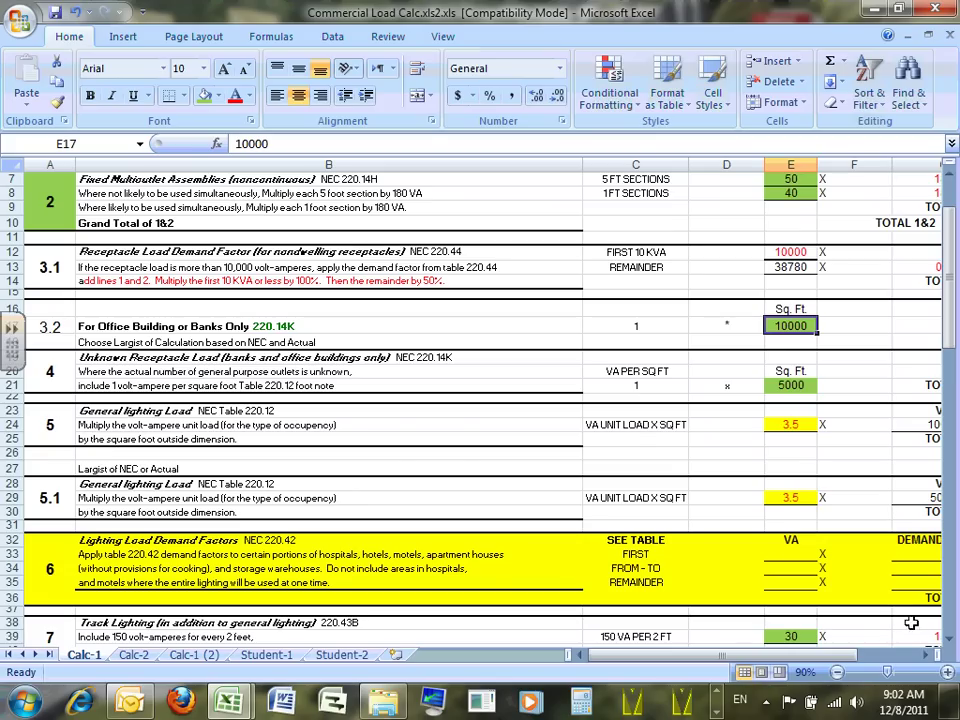
click(927, 656)
click(927, 656)
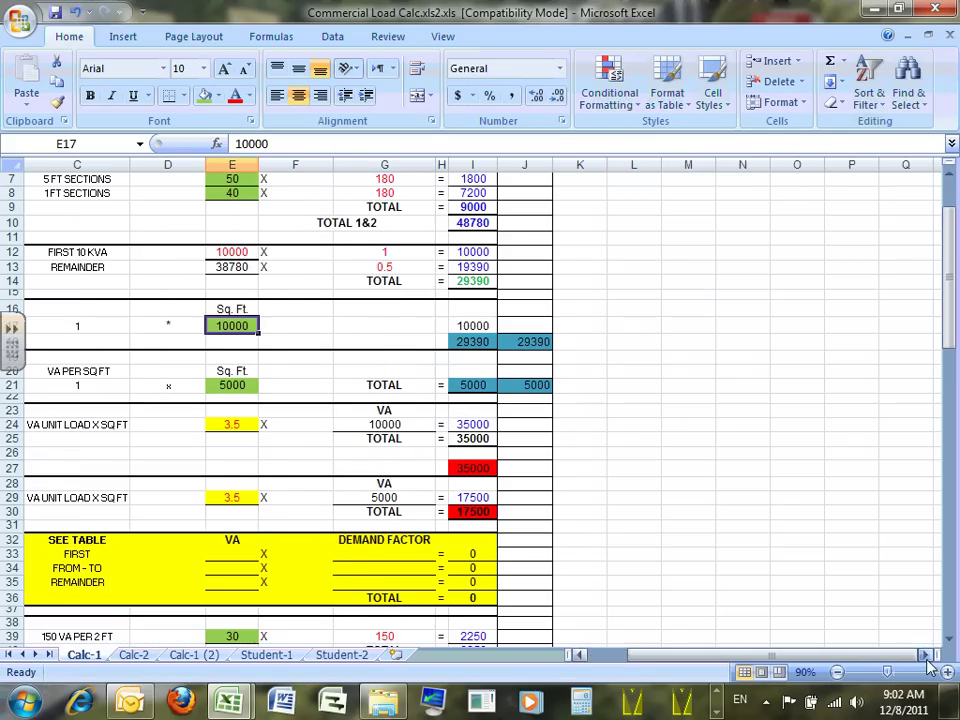
click(468, 341)
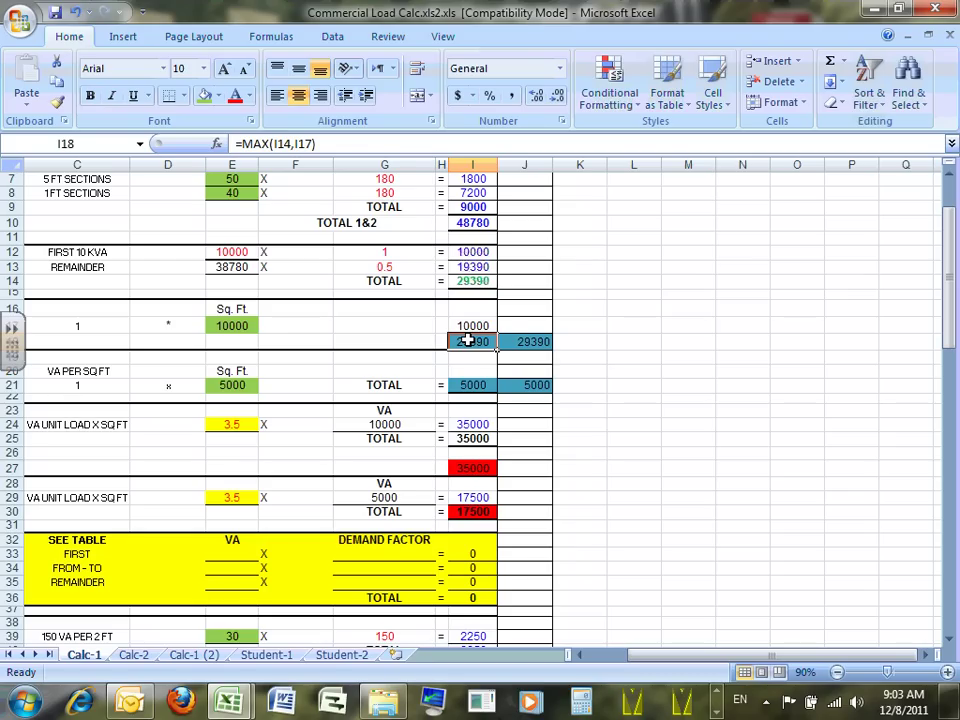
click(954, 700)
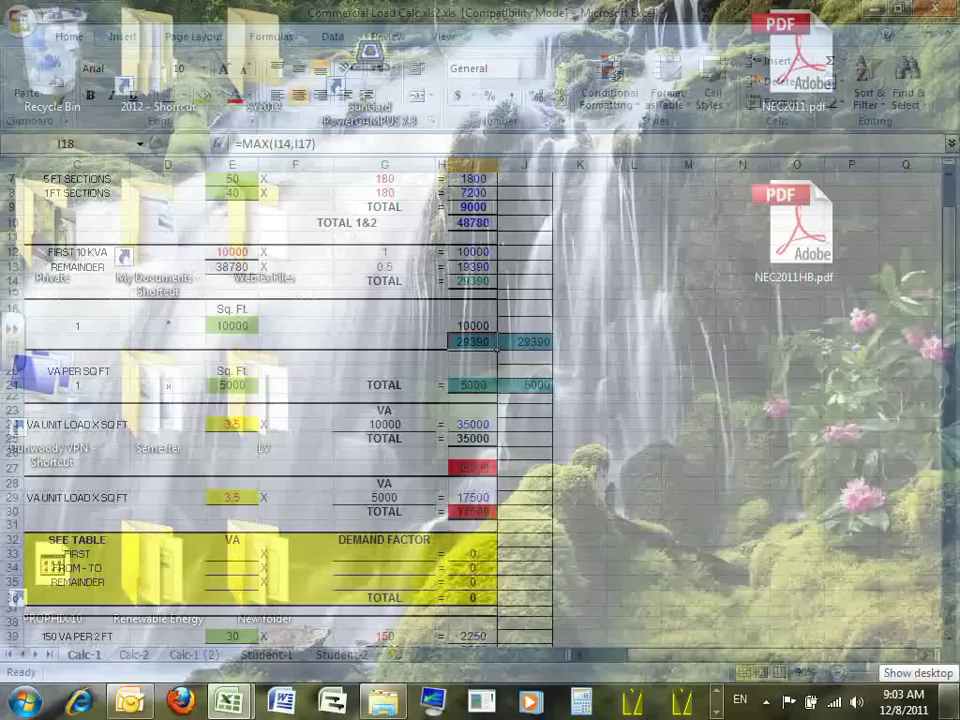
click(954, 700)
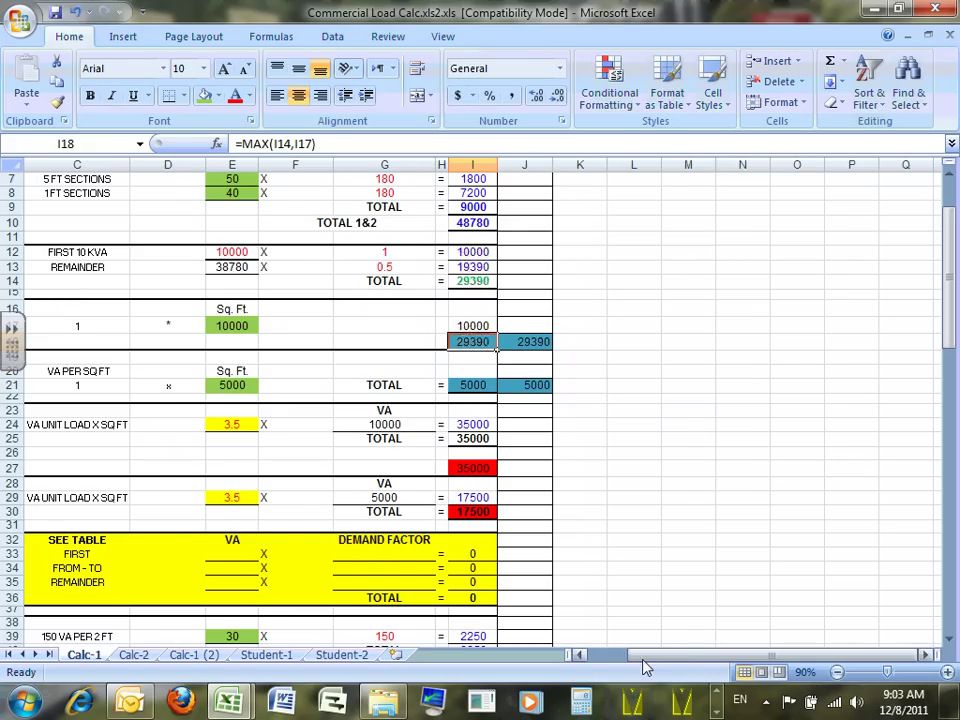
Step: Retrace section 3.2's multiplier in C17 and square footage in E17 to their product in cell I17
drag(643, 666, 583, 665)
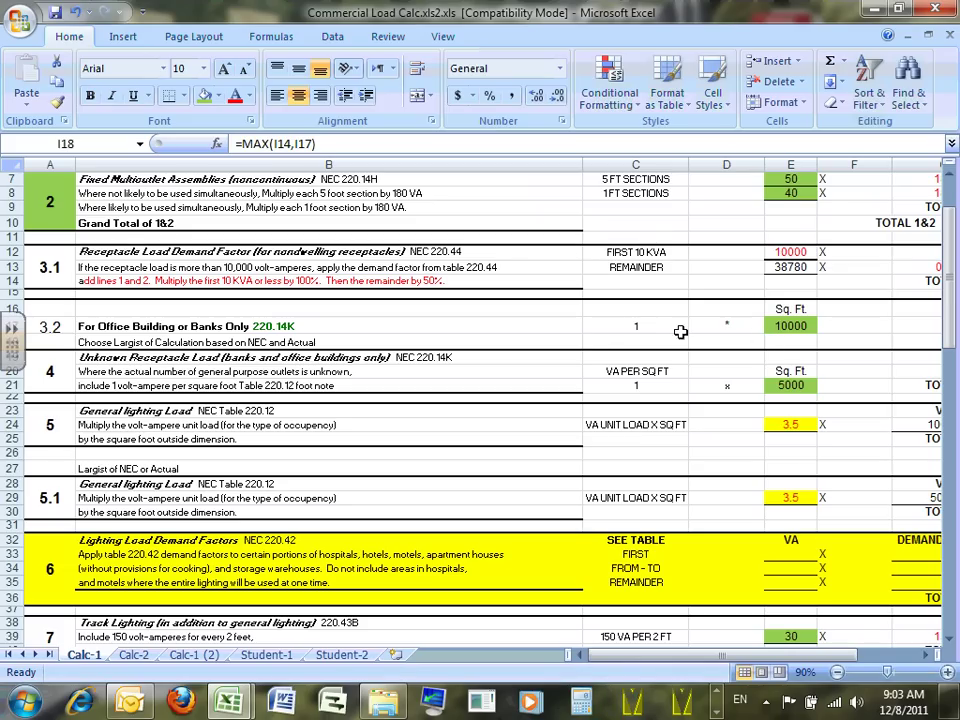
click(633, 326)
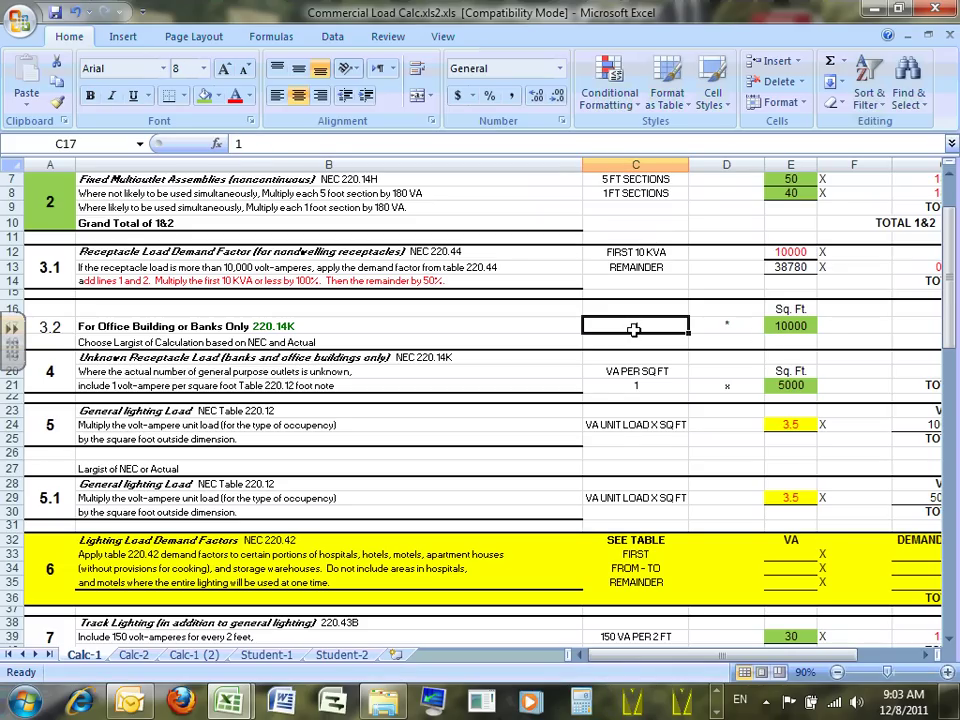
click(795, 326)
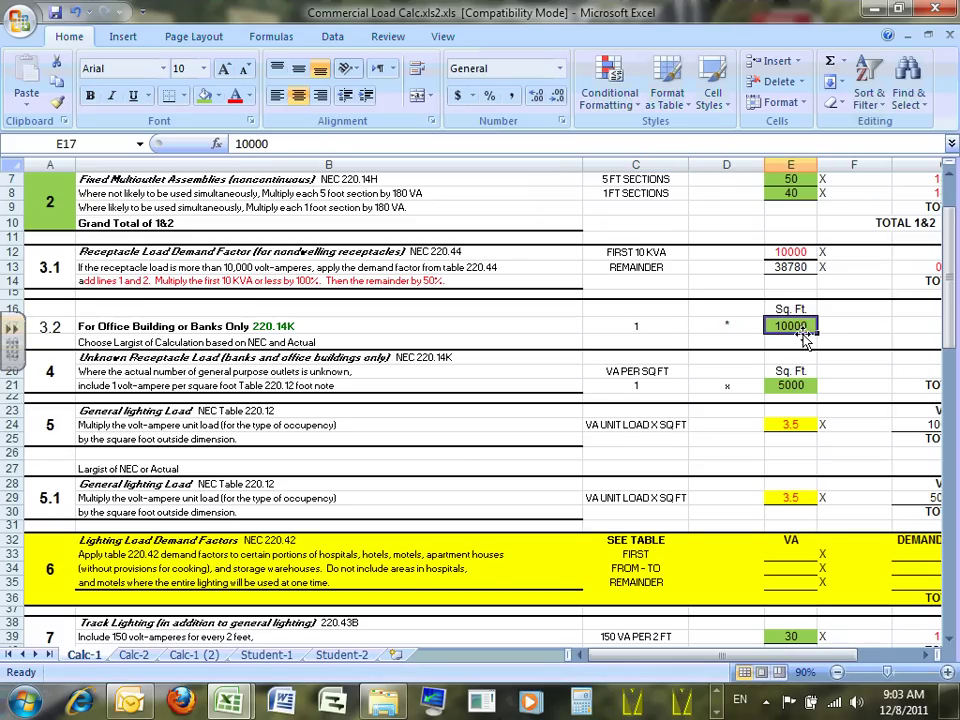
scroll(827, 698, right, 1)
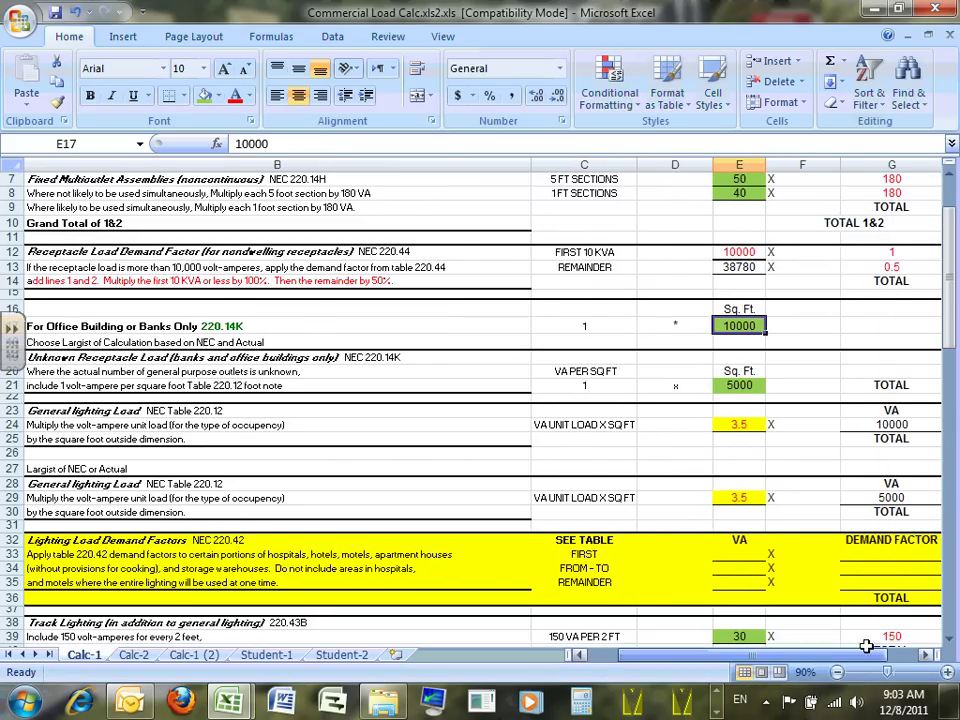
scroll(650, 515, right, 1)
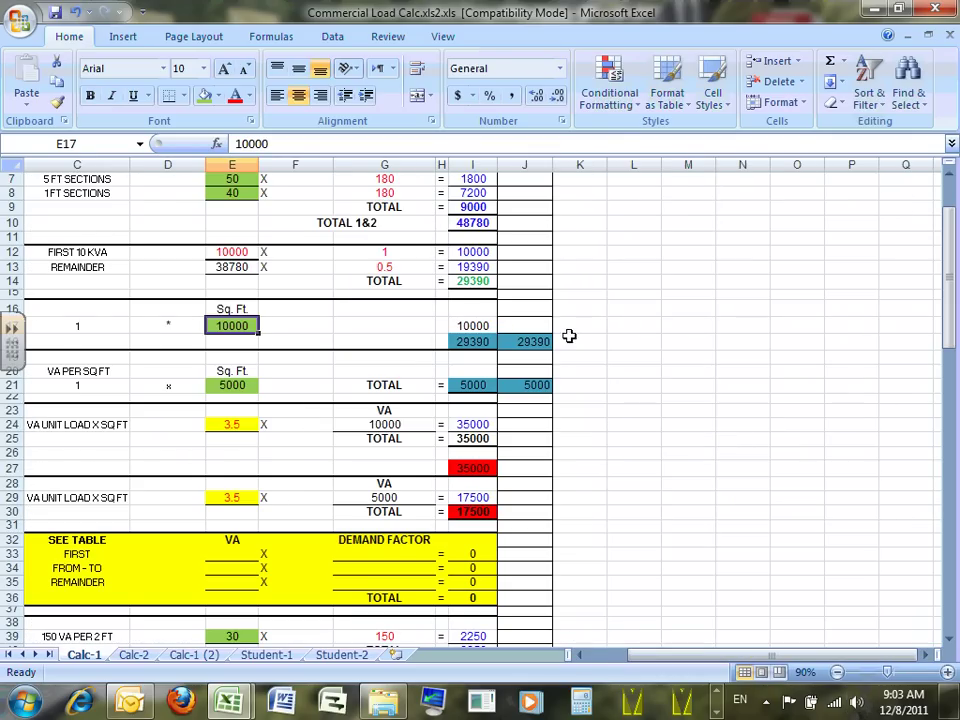
click(479, 343)
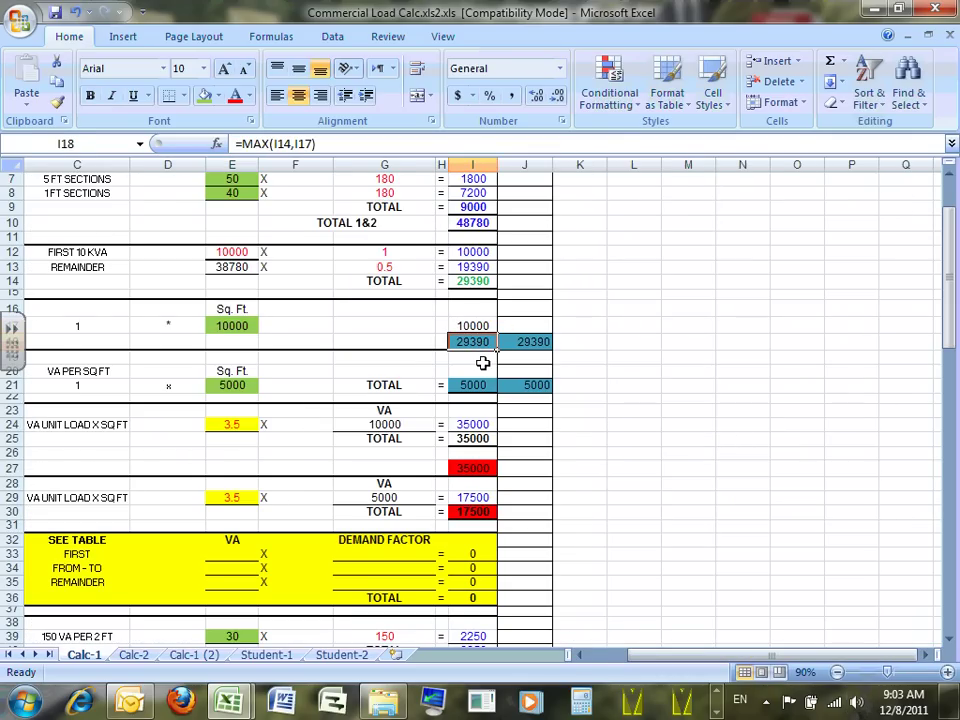
click(472, 326)
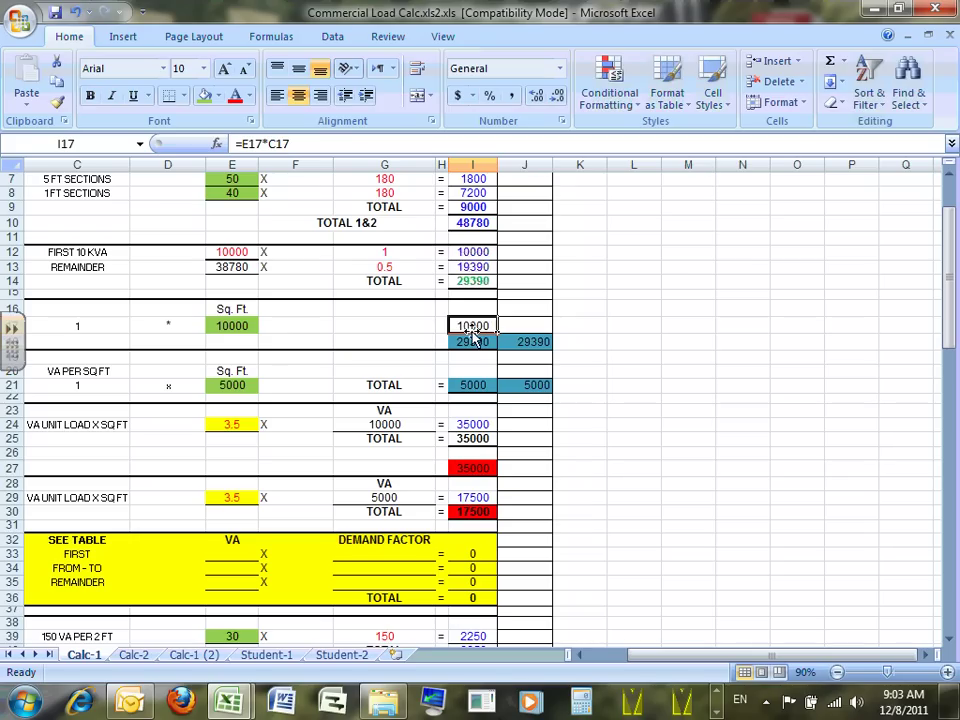
Step: Examine which cells the MAX formula in I18 compares, leaving the formula unchanged
click(471, 343)
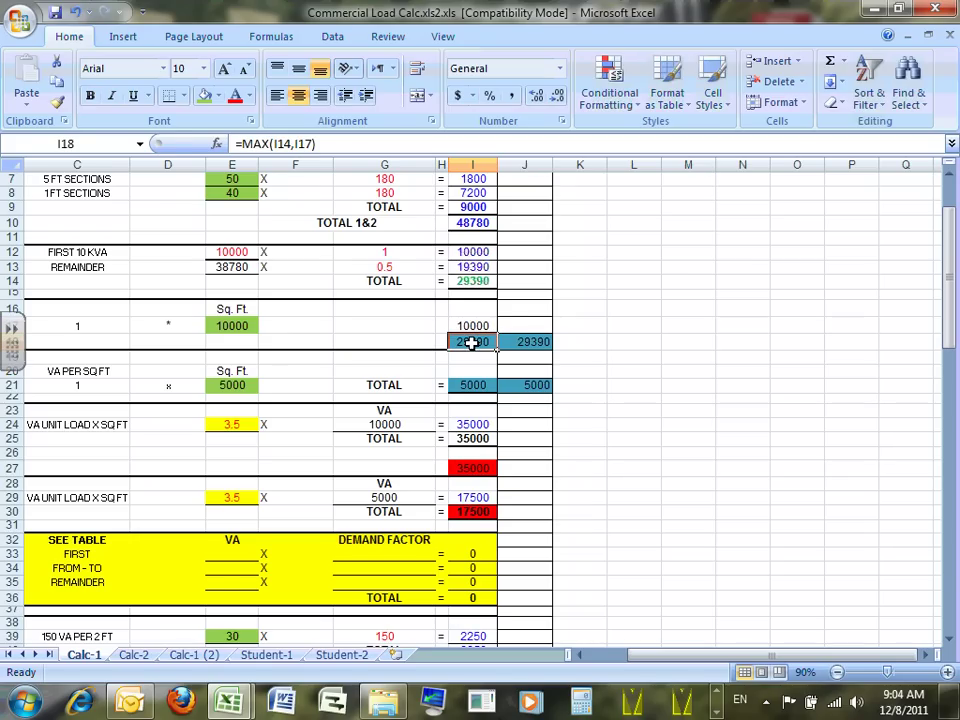
double_click(471, 343)
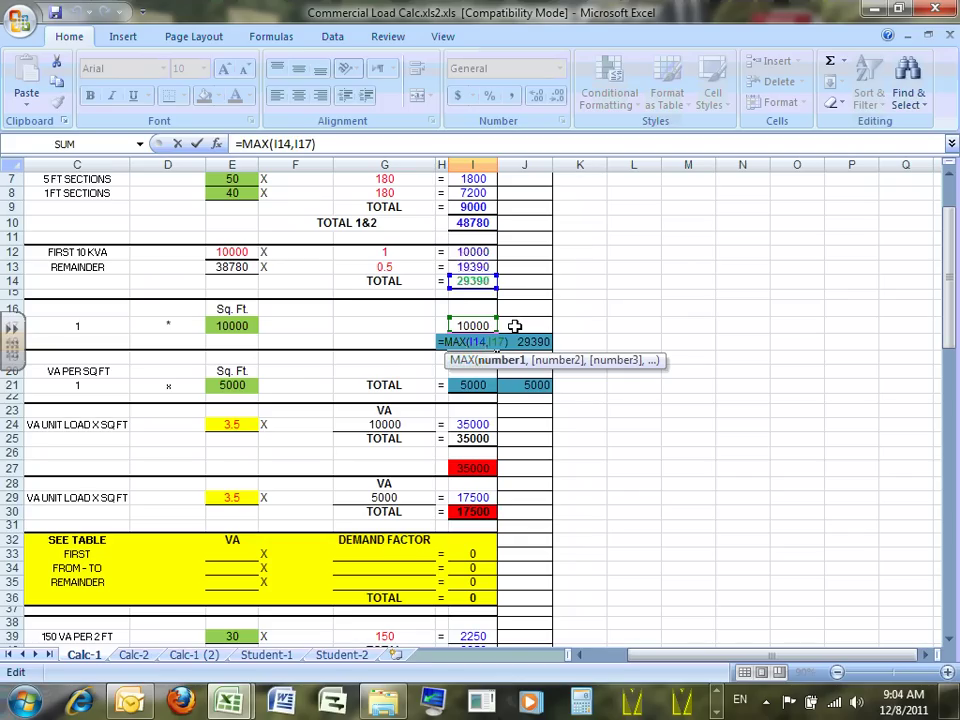
key(Escape)
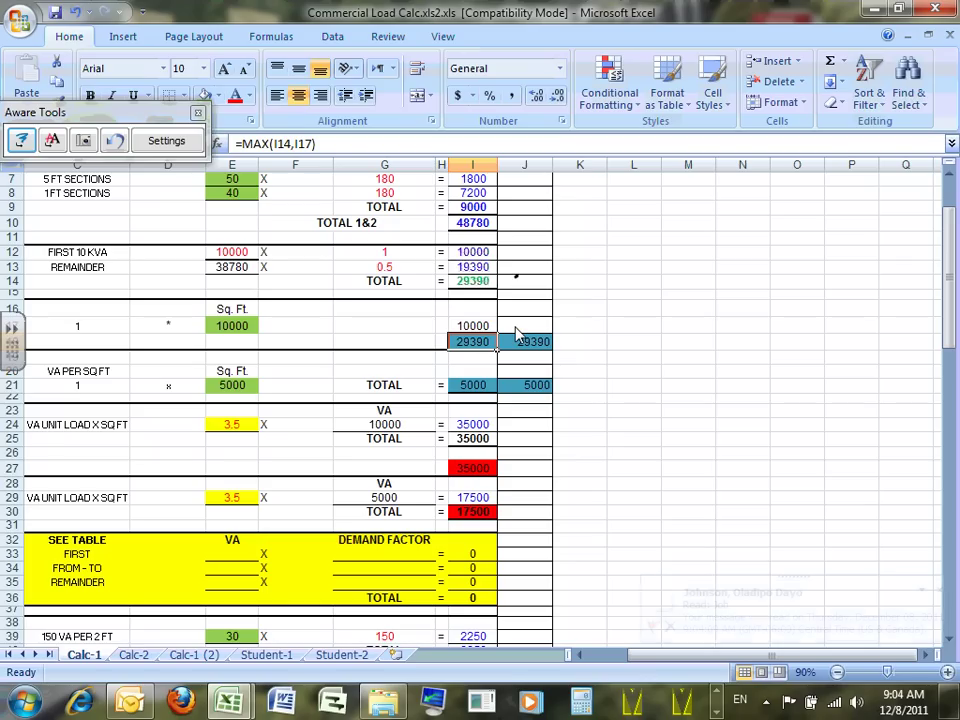
Step: Ink black circles around the I14 total and section 3.2's multiplier and square footage, with a multiplication star between the latter two
mouse_move(500, 270)
mouse_down()
mouse_move(525, 292)
mouse_move(455, 290)
mouse_up()
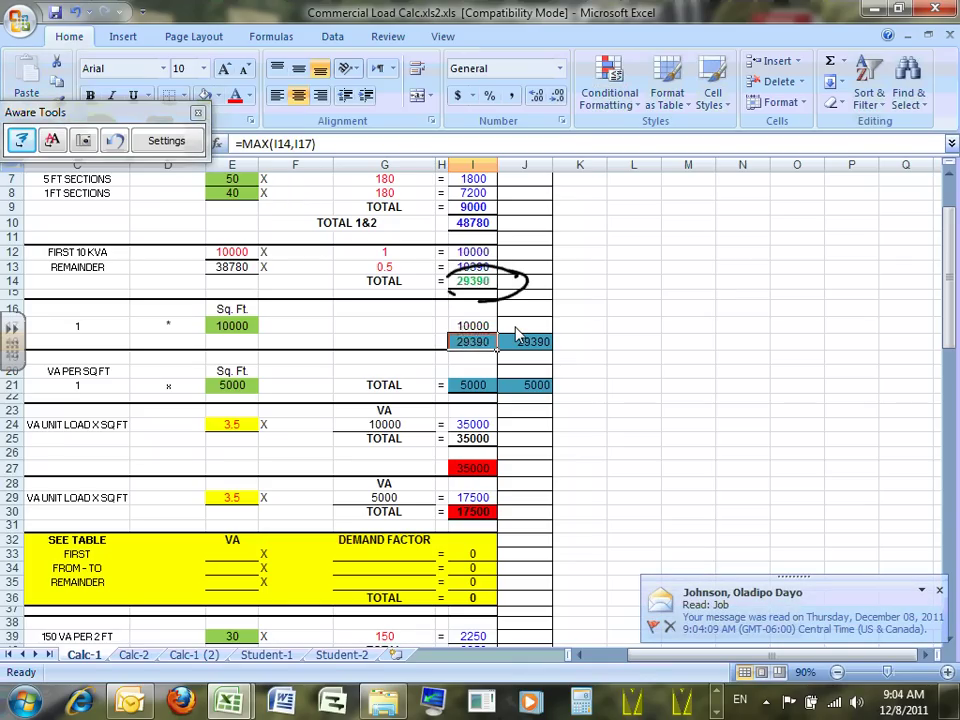
drag(95, 307, 97, 308)
drag(172, 306, 206, 338)
drag(202, 304, 178, 345)
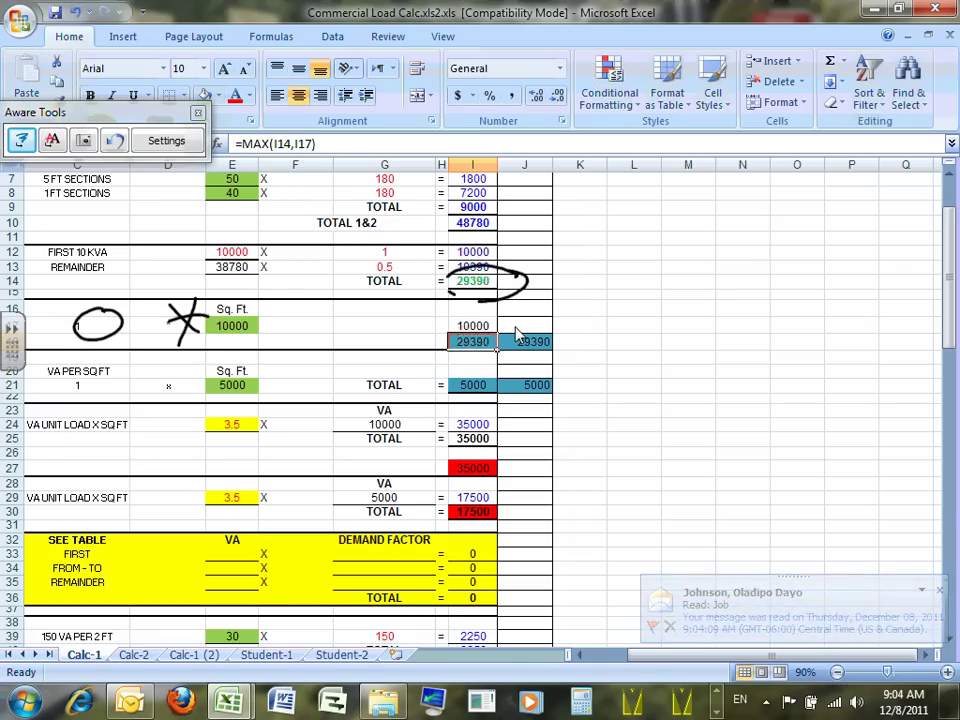
mouse_move(268, 296)
mouse_down()
mouse_move(222, 343)
mouse_move(280, 298)
mouse_up()
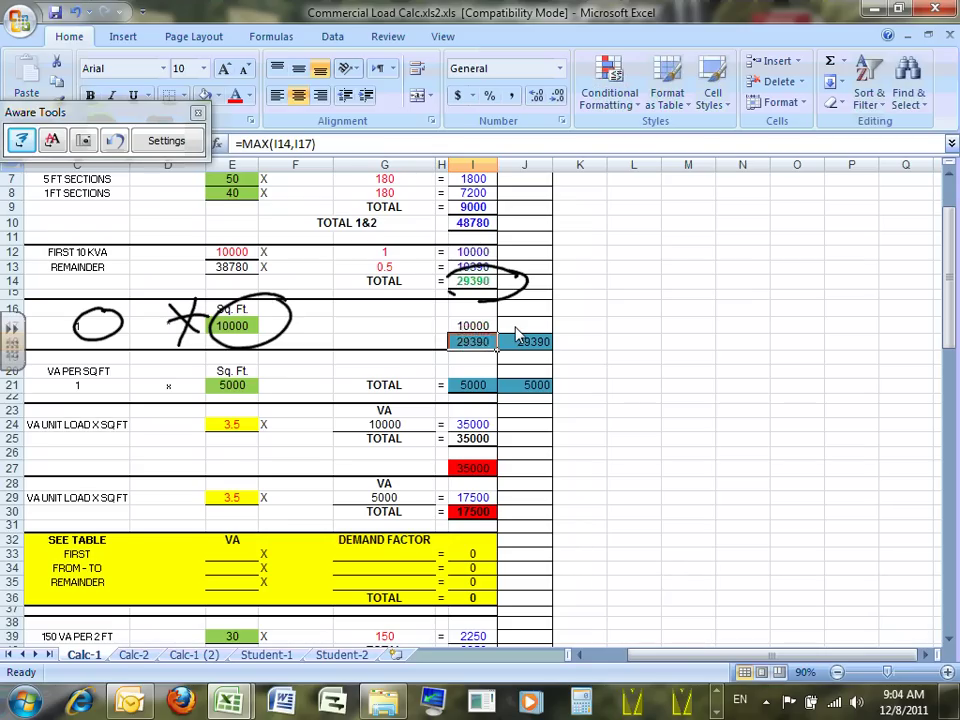
Step: Link the I14 and I17 values with black ink and an arrow to the handwritten word "largist", redrawing the lower circle around I17
drag(505, 326, 508, 340)
mouse_move(527, 287)
mouse_down()
mouse_move(560, 285)
mouse_move(520, 326)
mouse_up()
drag(568, 300, 642, 285)
mouse_move(668, 264)
mouse_down()
mouse_move(670, 282)
mouse_move(684, 290)
mouse_move(718, 268)
mouse_up()
drag(752, 228, 762, 250)
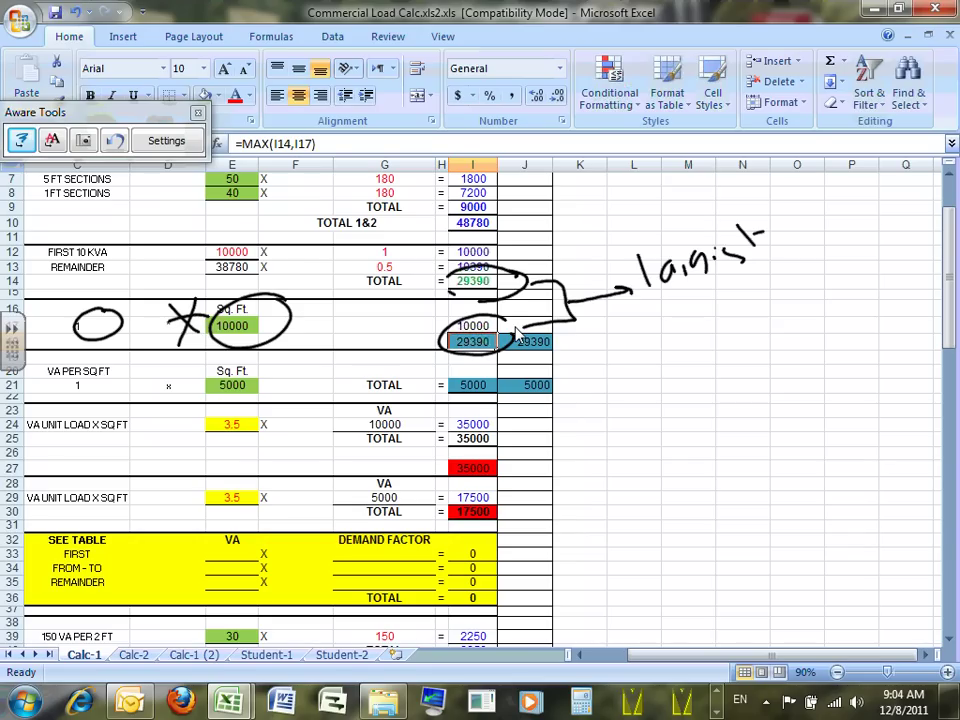
drag(450, 335, 570, 320)
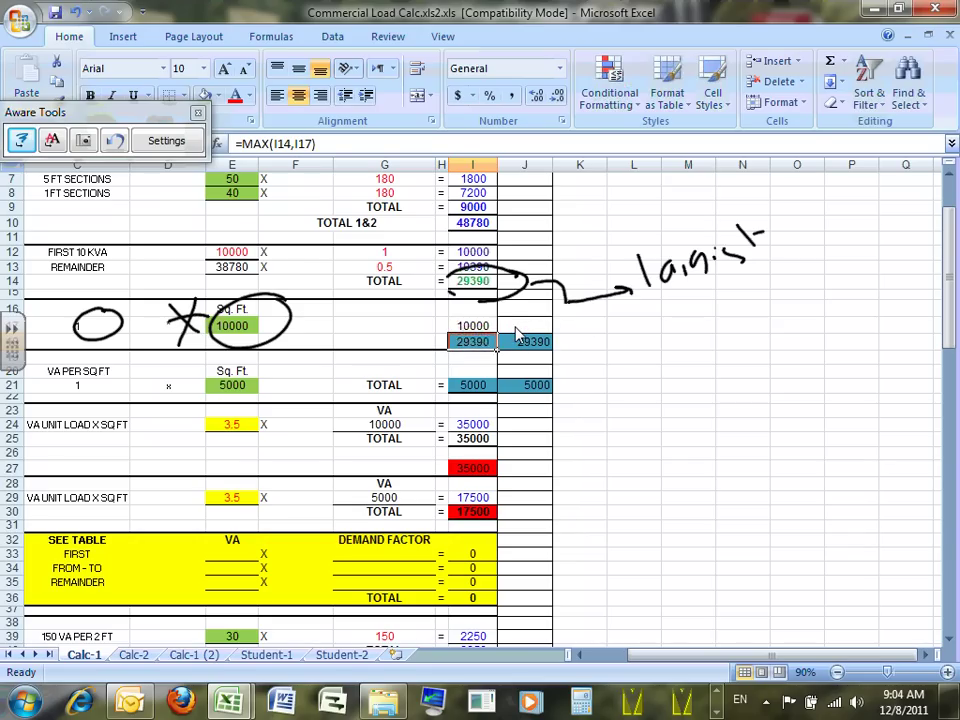
drag(525, 292, 495, 318)
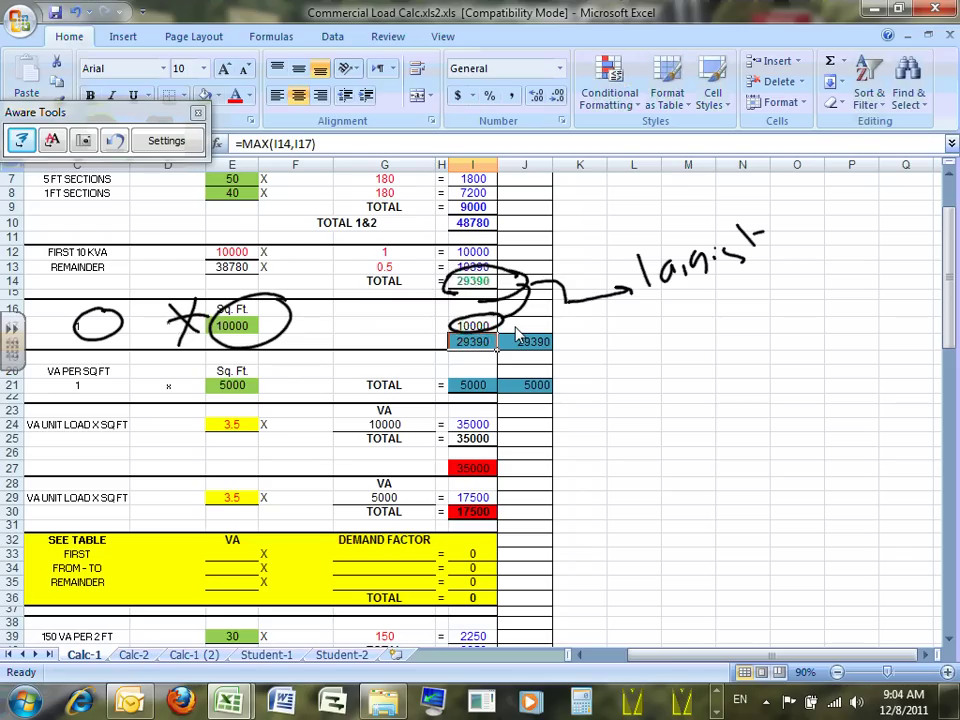
Step: Circle I18 and the TOTAL 1&2 value in red ink, draw crosses beside the latter, and clear all annotations
drag(510, 330, 505, 332)
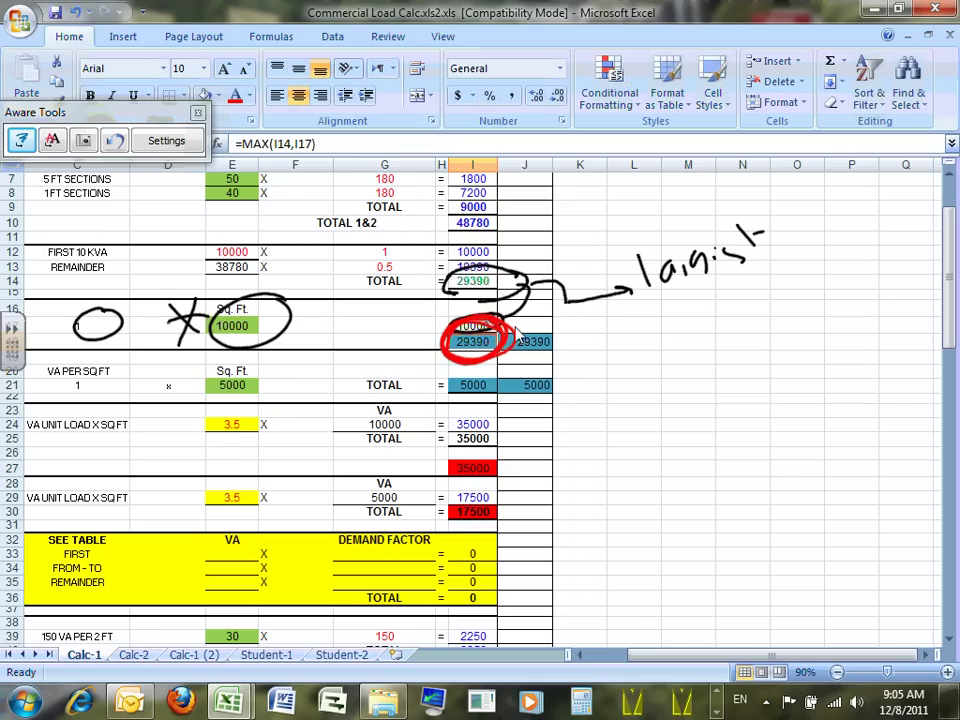
mouse_move(500, 213)
mouse_down()
mouse_move(446, 224)
mouse_move(507, 215)
mouse_move(543, 238)
mouse_up()
drag(546, 203, 521, 238)
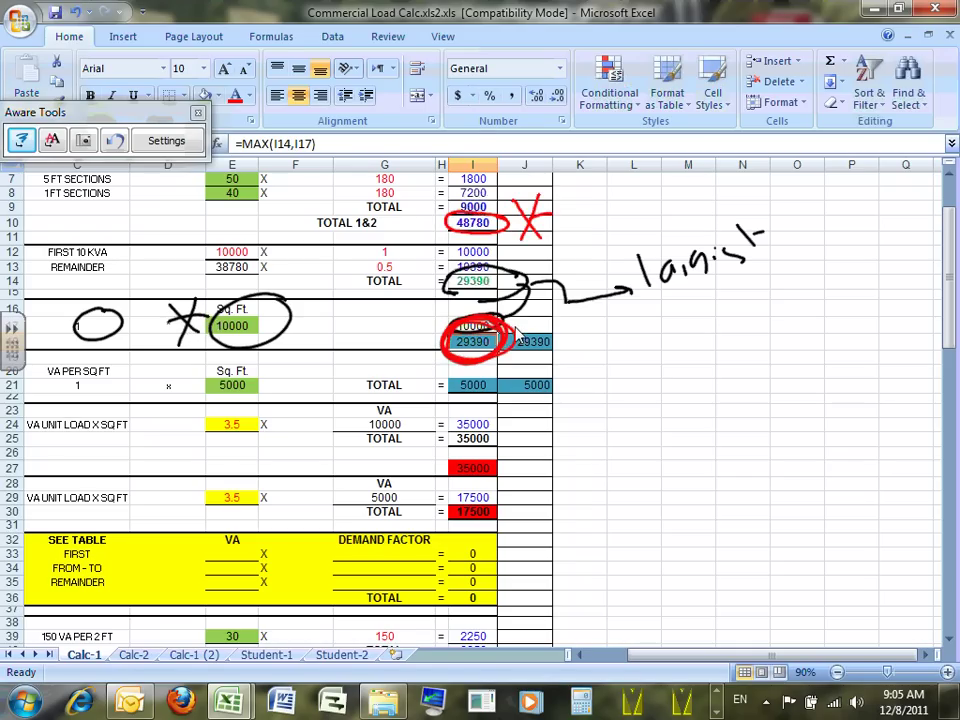
mouse_move(426, 203)
mouse_down()
mouse_move(449, 232)
mouse_move(431, 230)
mouse_up()
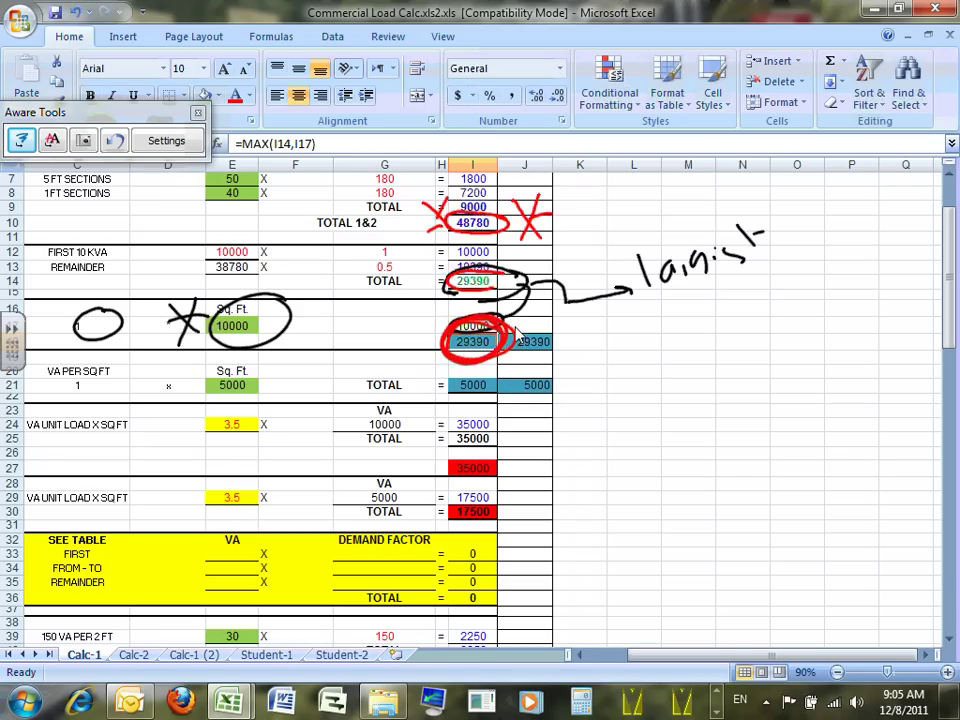
key(Escape)
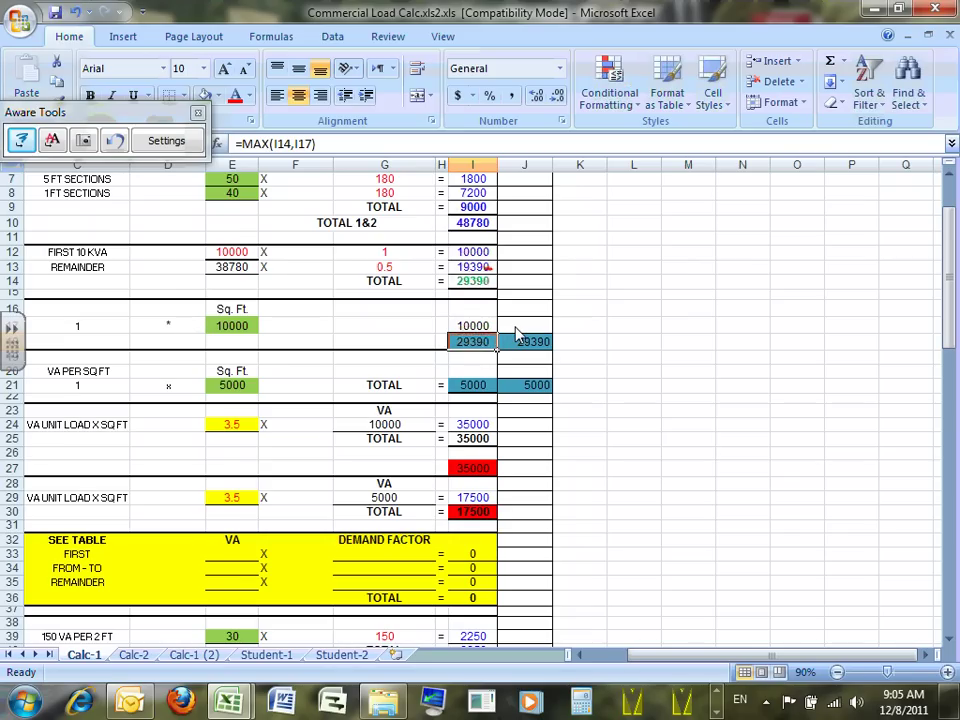
Step: Circle I14 and I17 in red, bracket them to the handwritten word "largist", and mark I18 with a circle and star on each side
mouse_move(502, 278)
mouse_down()
mouse_move(500, 270)
mouse_move(495, 293)
mouse_move(503, 279)
mouse_up()
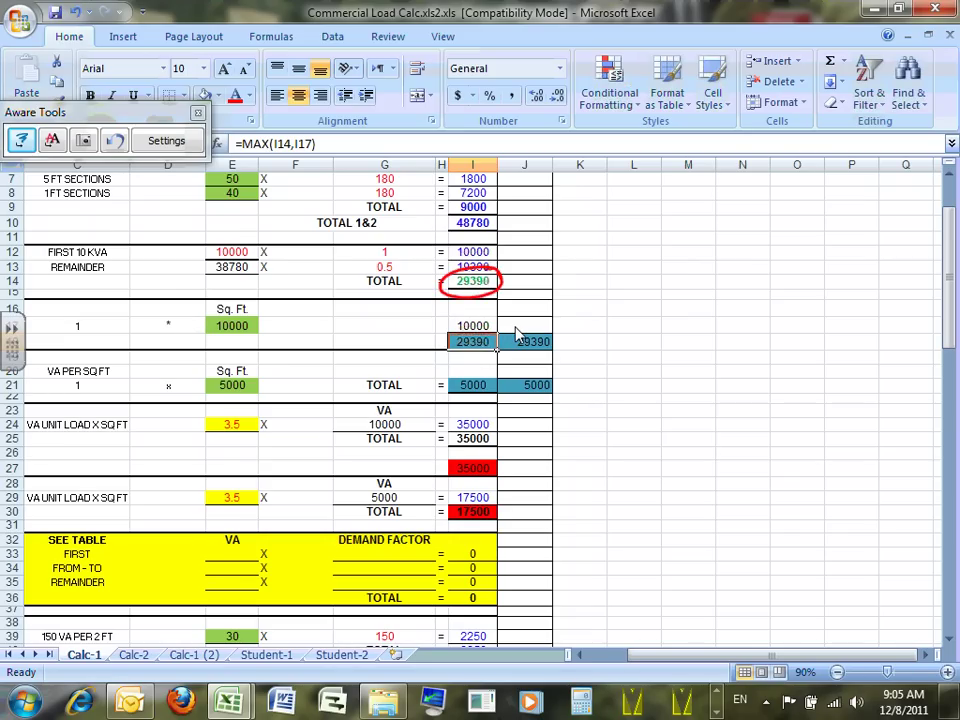
mouse_move(495, 318)
mouse_down()
mouse_move(535, 296)
mouse_move(580, 293)
mouse_move(597, 262)
mouse_move(648, 296)
mouse_move(722, 296)
mouse_up()
mouse_move(757, 258)
mouse_down()
mouse_move(752, 288)
mouse_move(780, 268)
mouse_up()
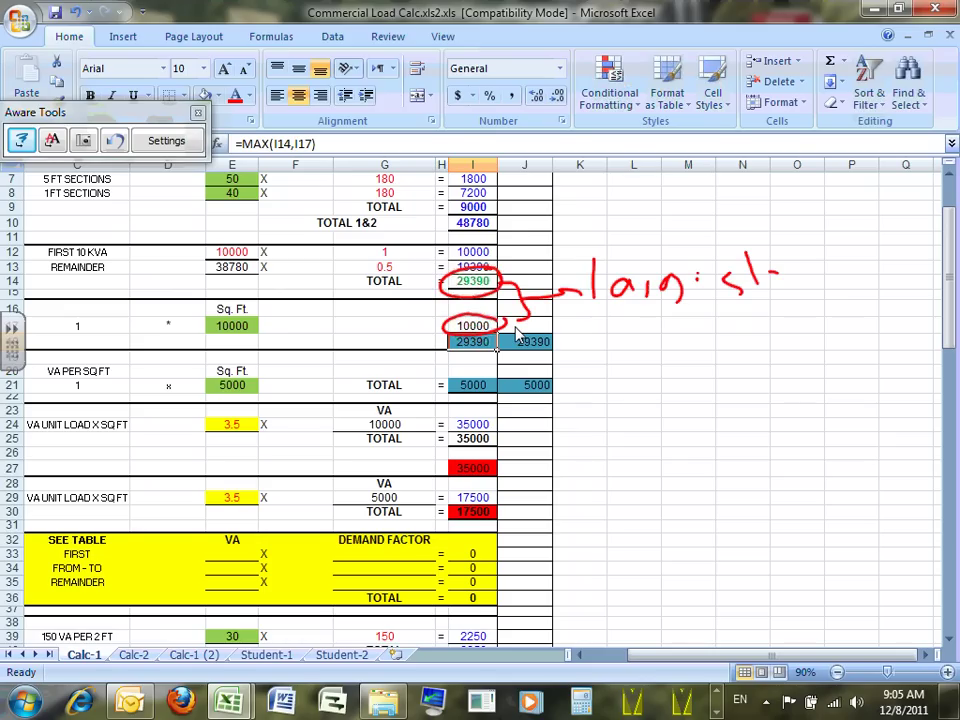
mouse_move(497, 336)
mouse_down()
mouse_move(440, 350)
mouse_move(500, 338)
mouse_move(516, 350)
mouse_move(517, 336)
mouse_up()
mouse_move(444, 326)
mouse_down()
mouse_move(420, 350)
mouse_move(444, 346)
mouse_up()
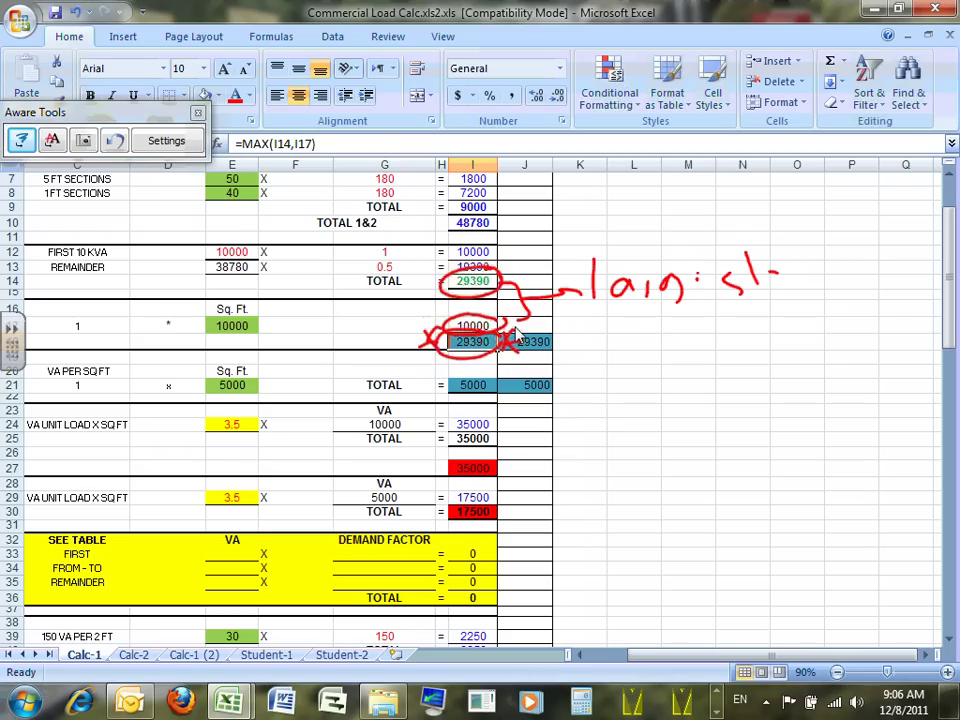
Step: Circle the TOTAL 1&2 value in red with a large cross on each side, and circle section 3.2's square footage
drag(500, 205, 558, 240)
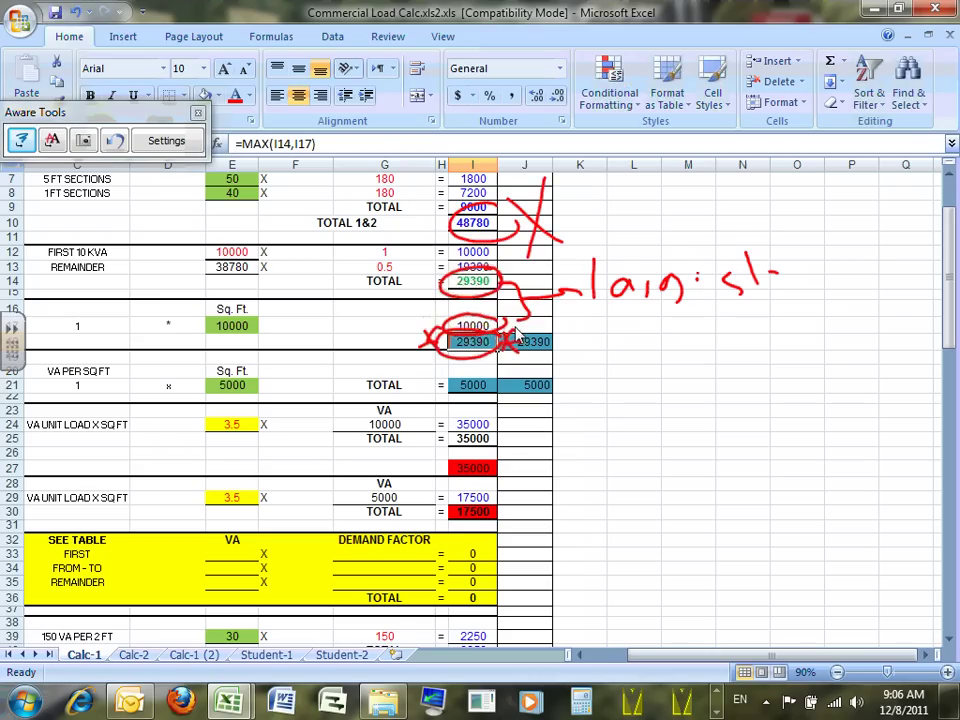
mouse_move(400, 195)
mouse_down()
mouse_move(455, 215)
mouse_move(412, 234)
mouse_up()
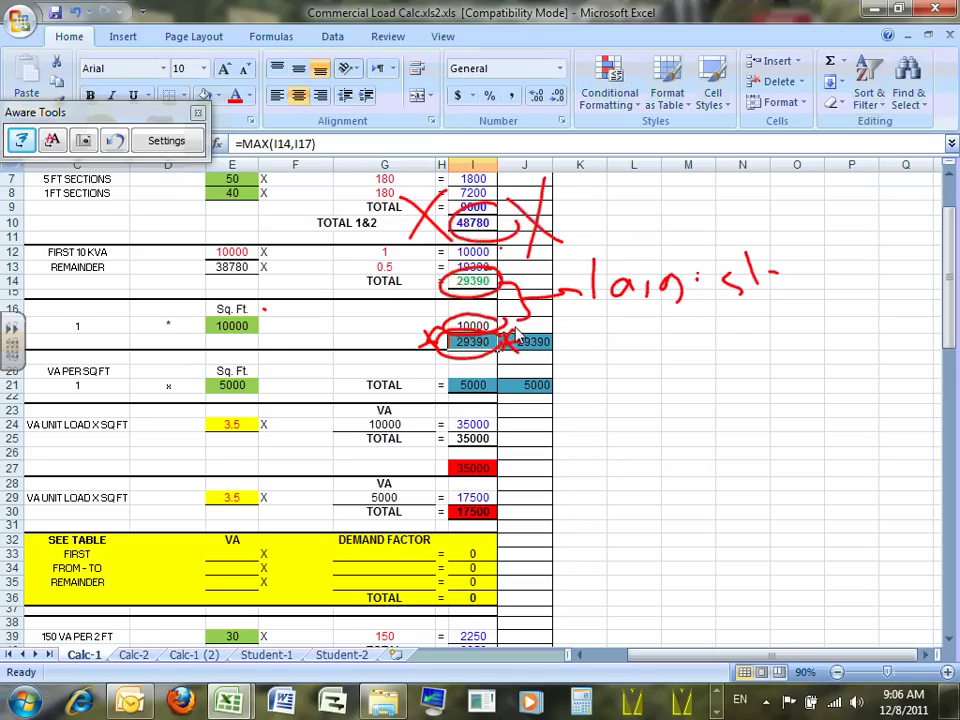
drag(240, 306, 232, 307)
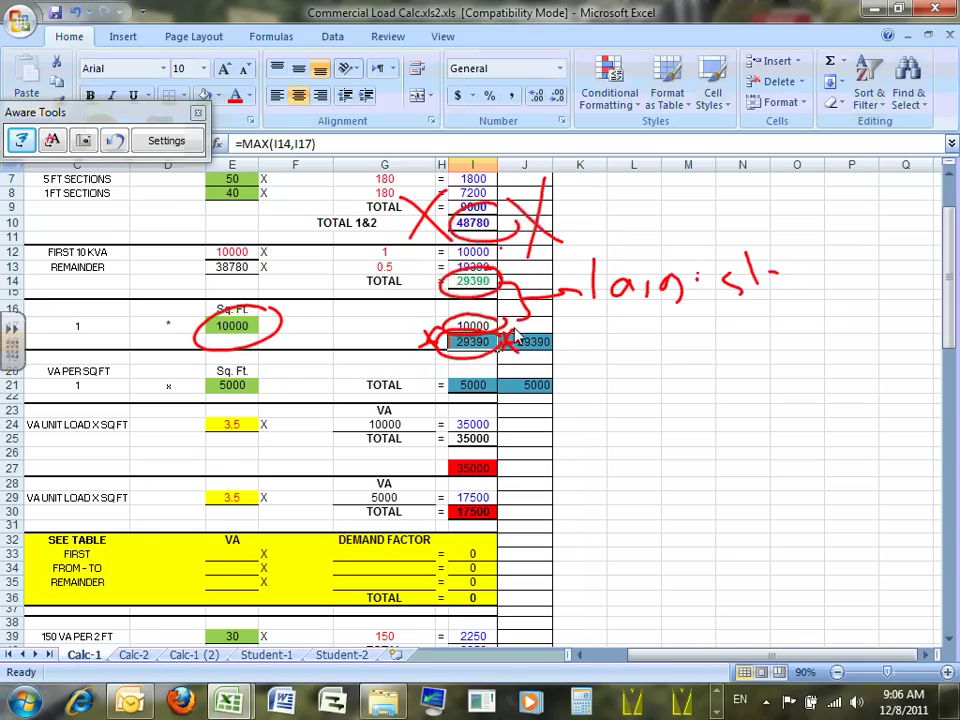
Step: Switch to NEC2011.pdf in Adobe Reader and go to section 220.14(K), Banks and Office Buildings
click(898, 9)
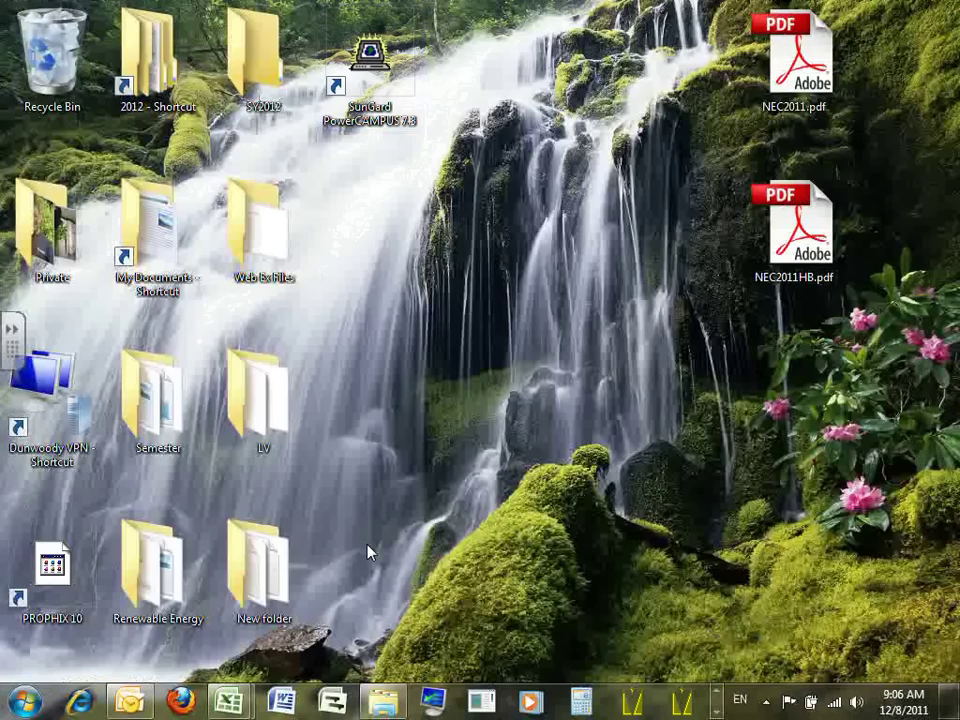
click(137, 705)
click(938, 12)
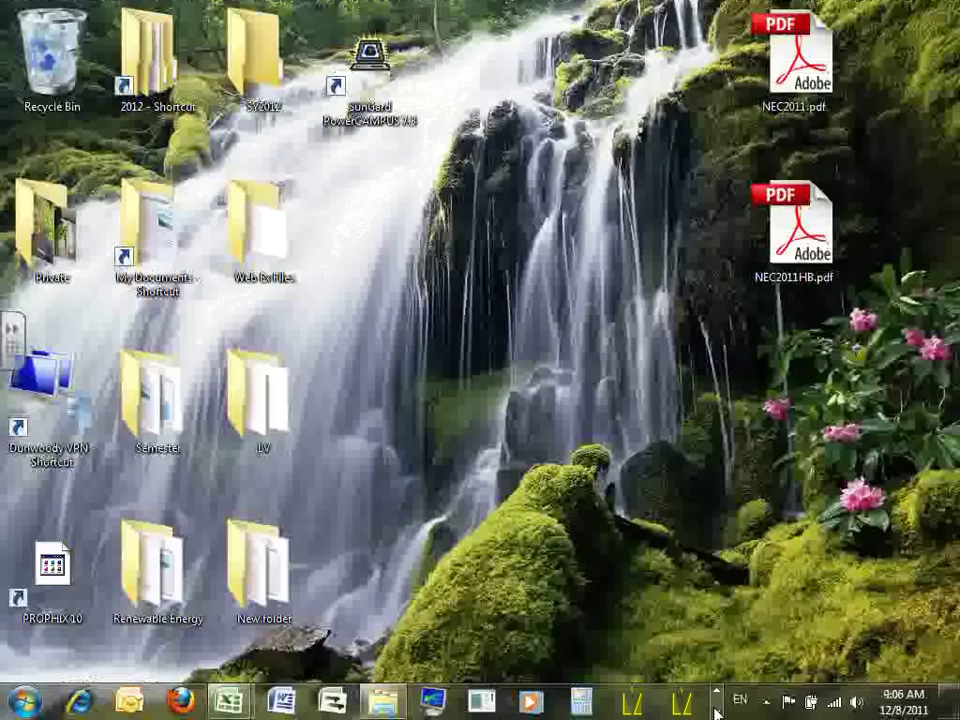
click(716, 711)
mouse_move(371, 702)
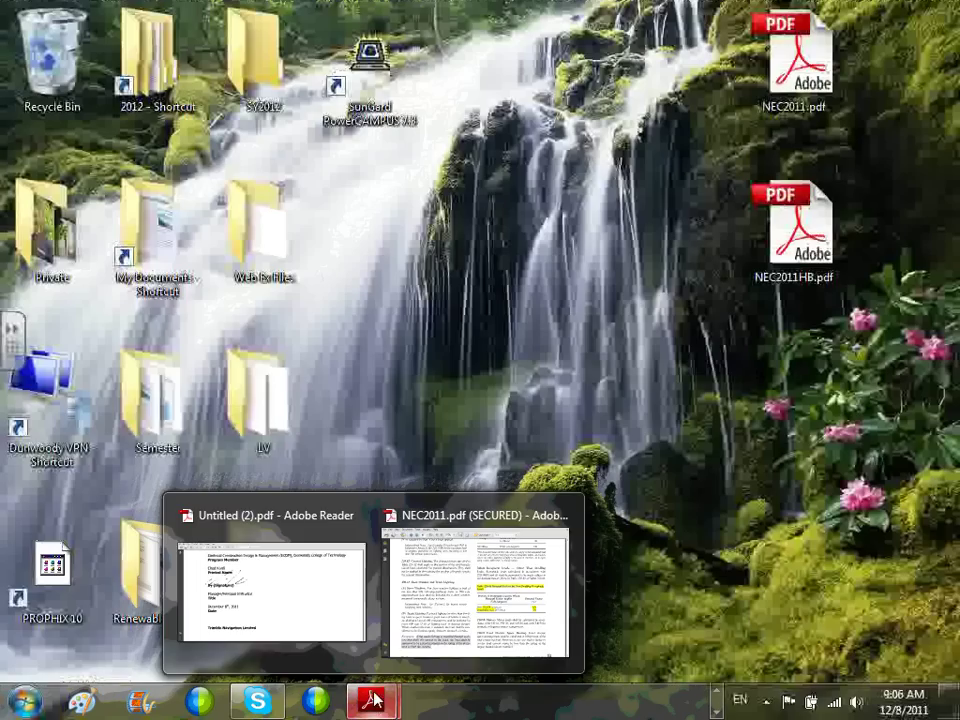
click(434, 615)
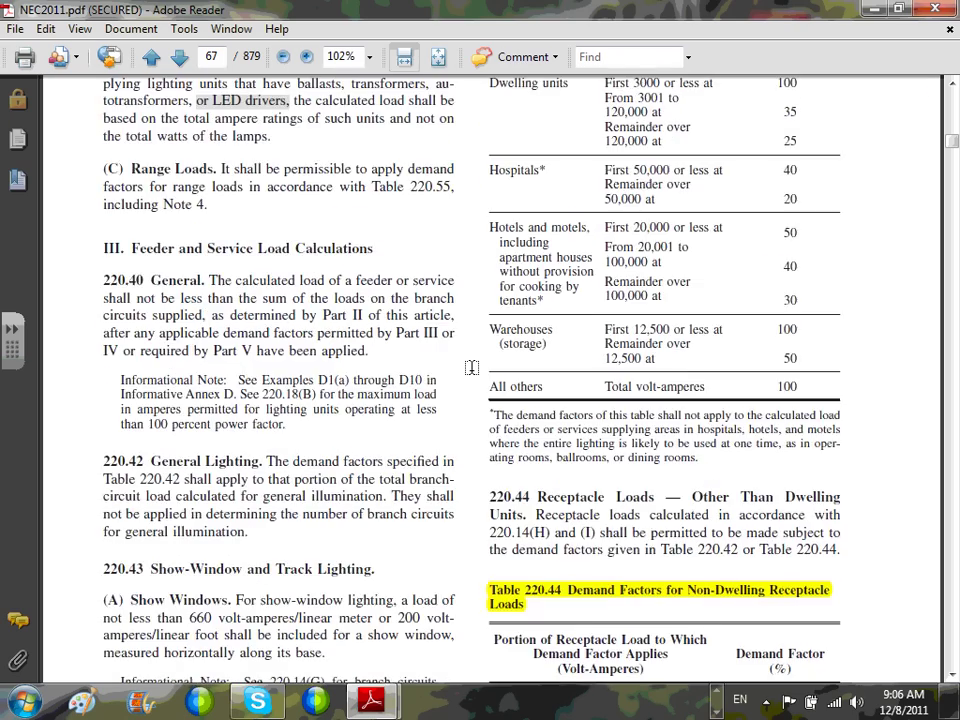
scroll(471, 368, up, 3)
scroll(472, 371, down, 2)
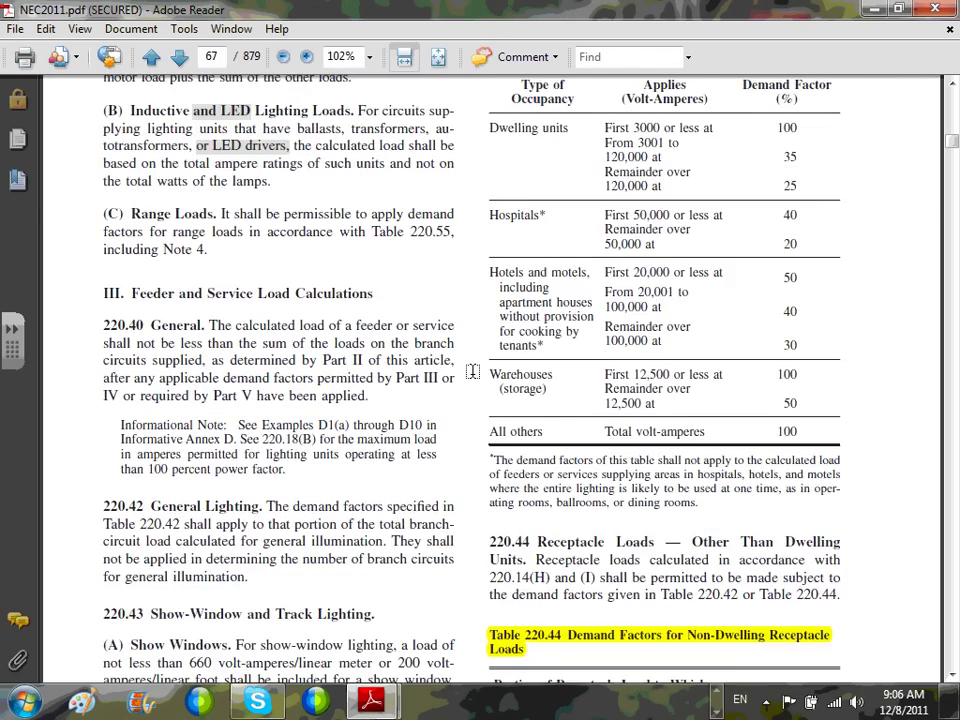
scroll(472, 371, up, 7)
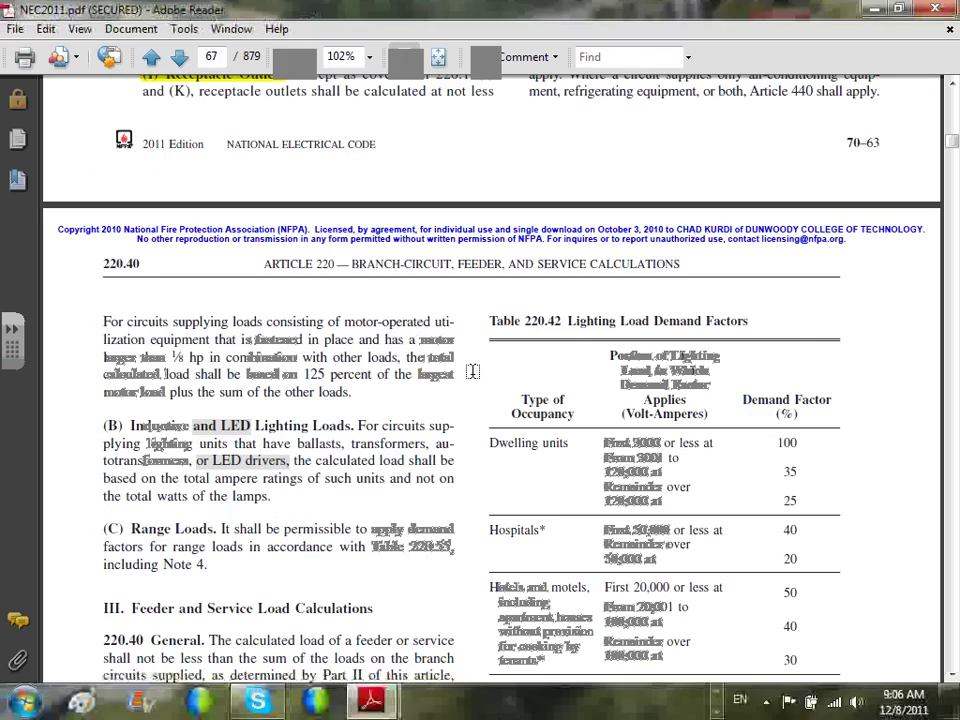
scroll(472, 371, up, 15)
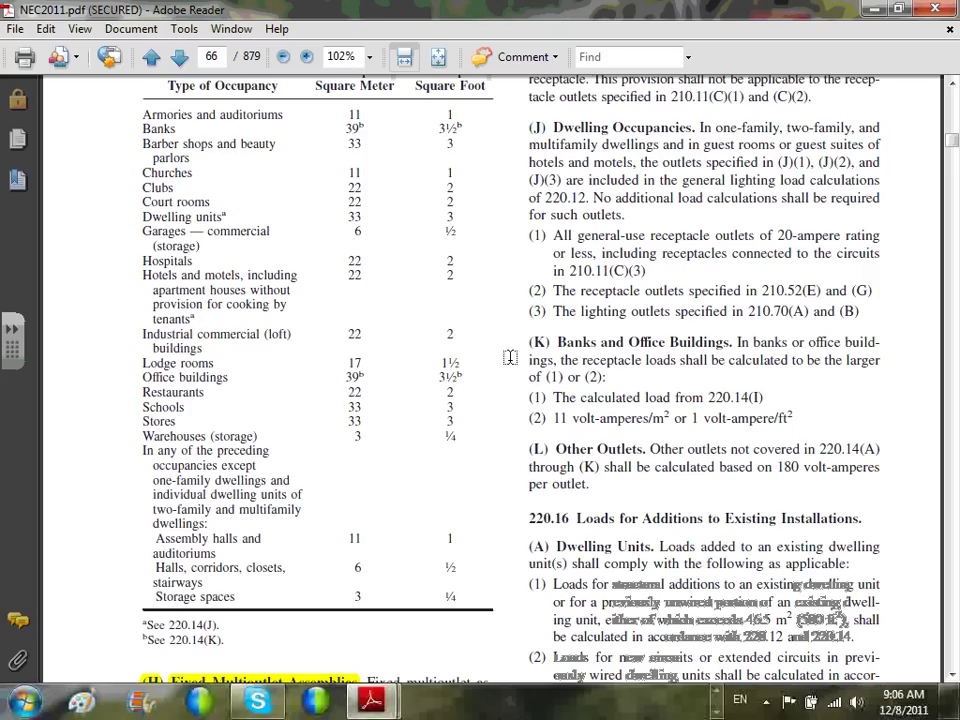
Step: Highlight the 220.14(K) Banks and Office Buildings heading, "larger", "220.14(I)" and "1", plus the (L) Other Outlets heading and "180"
mouse_move(528, 343)
mouse_down()
mouse_move(747, 377)
mouse_move(735, 360)
mouse_move(681, 343)
mouse_move(729, 343)
mouse_up()
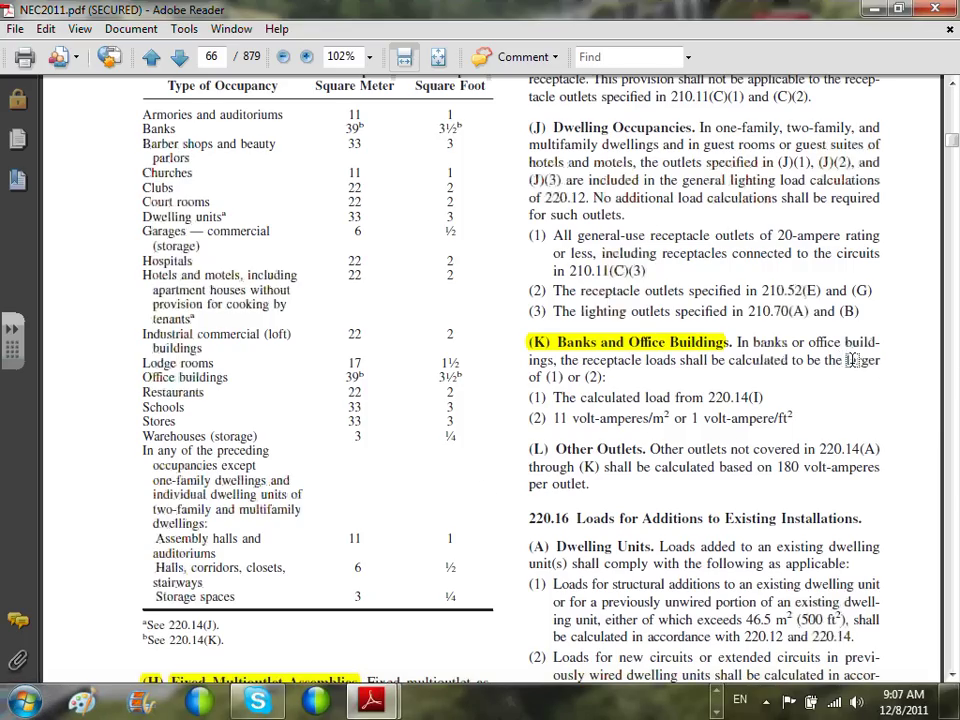
drag(846, 360, 880, 361)
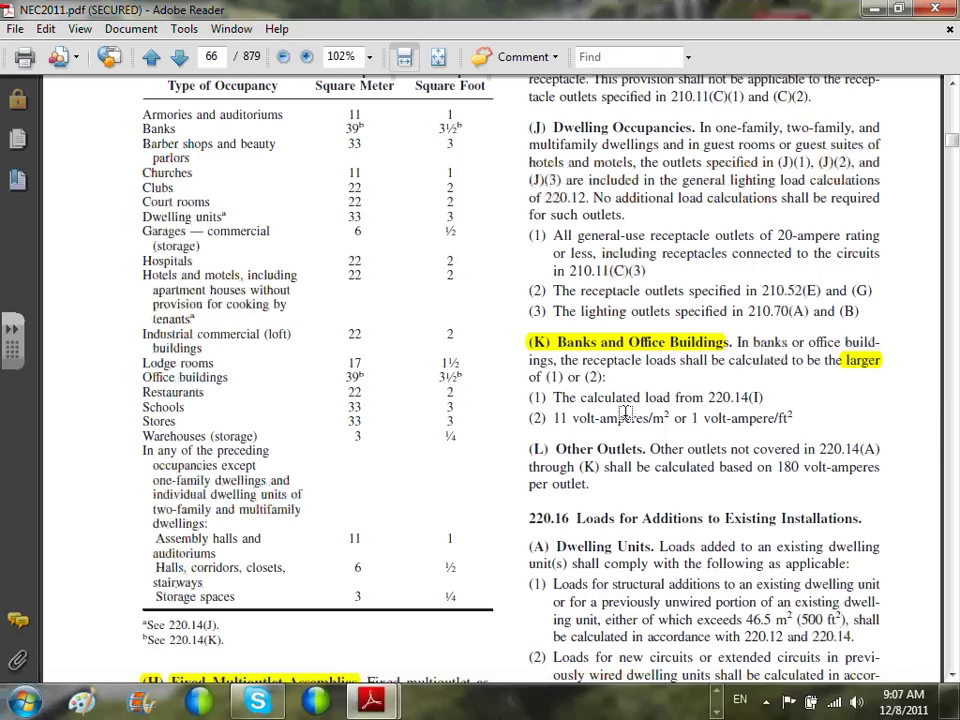
drag(706, 397, 765, 398)
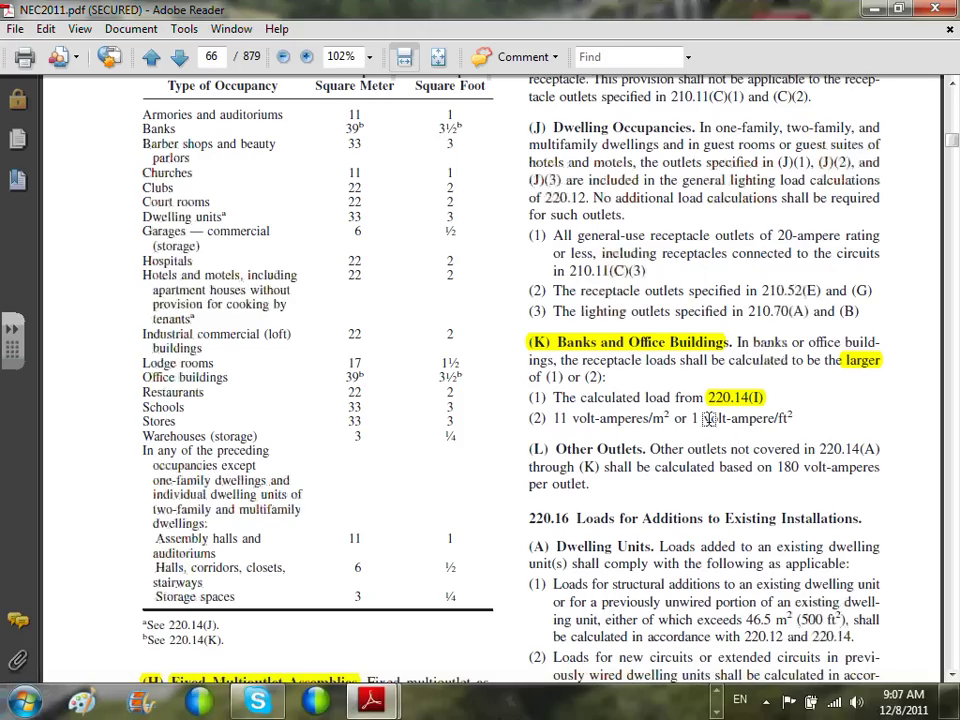
drag(689, 418, 701, 418)
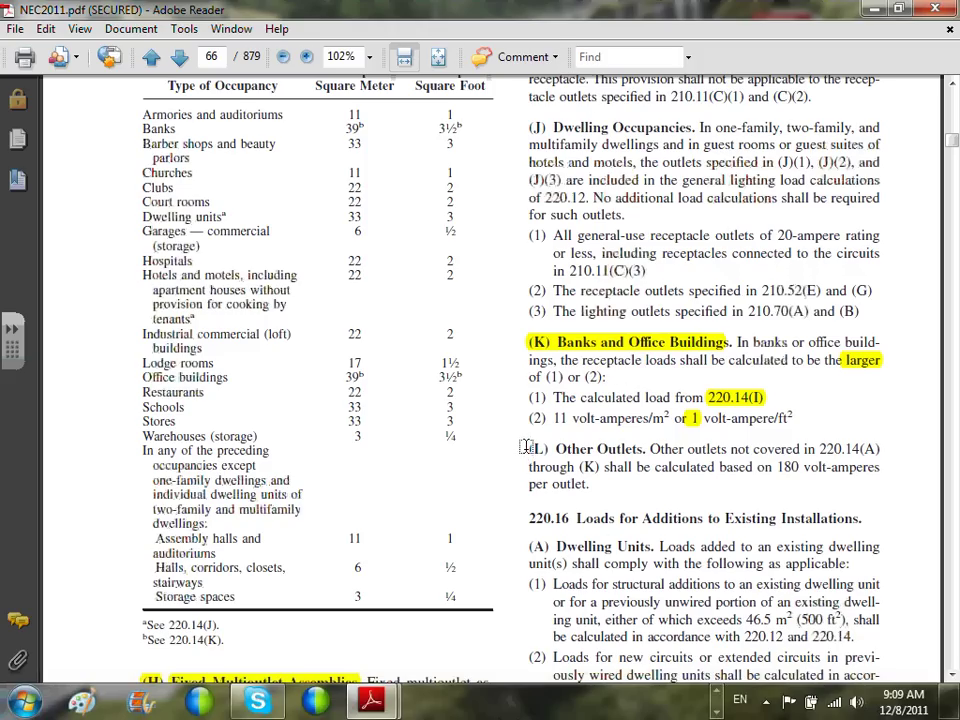
drag(528, 449, 632, 452)
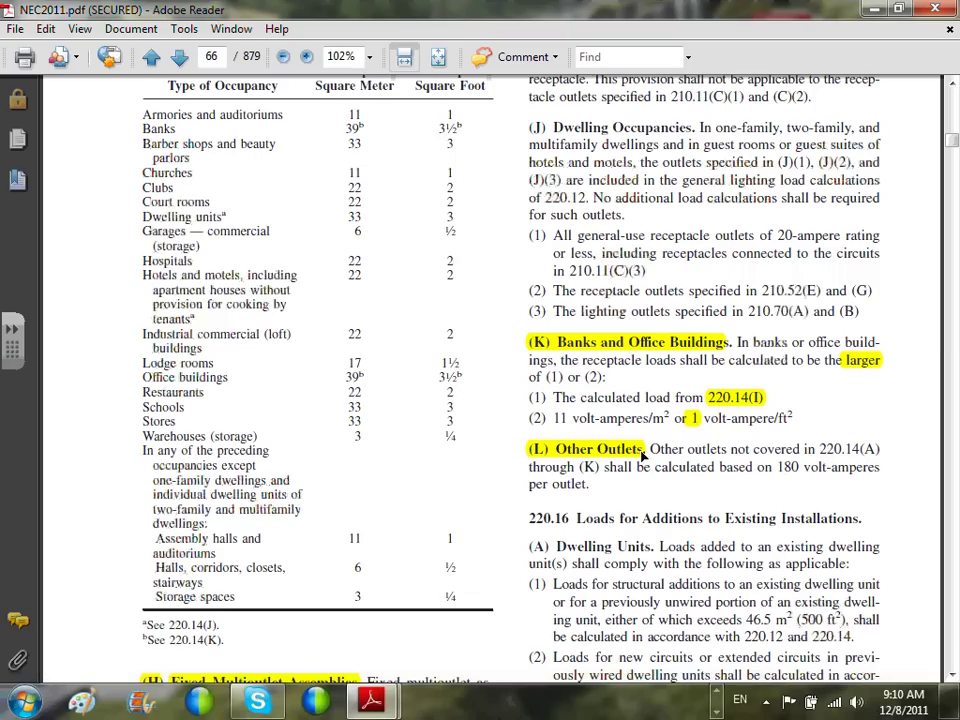
drag(777, 467, 801, 467)
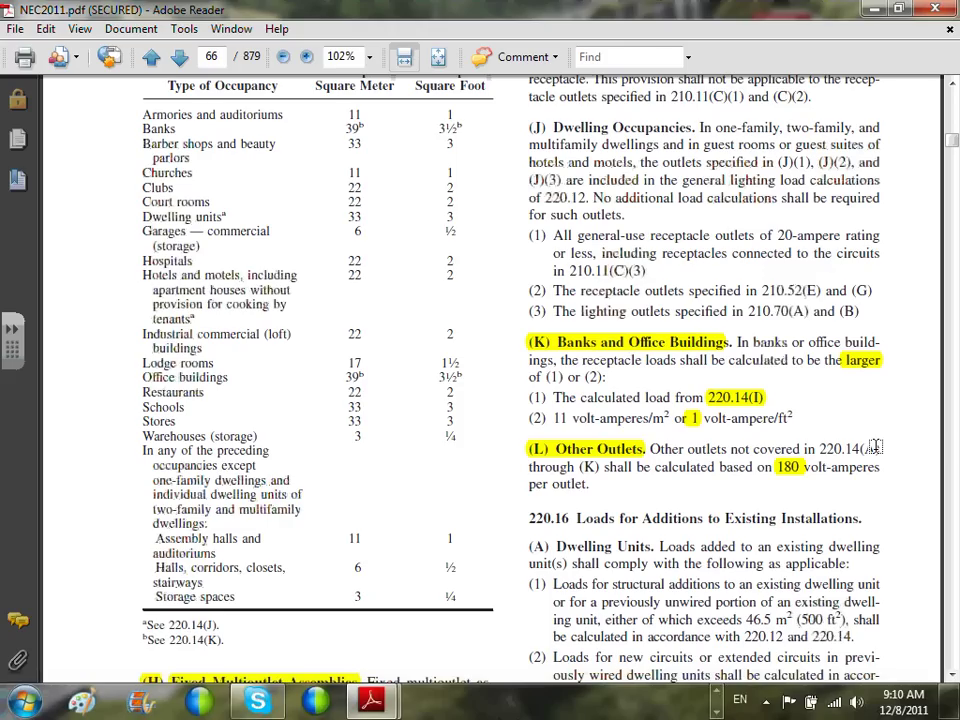
Step: Switch back to the Commercial Load Calc.xls2.xls workbook in Excel and undo the last change
click(878, 10)
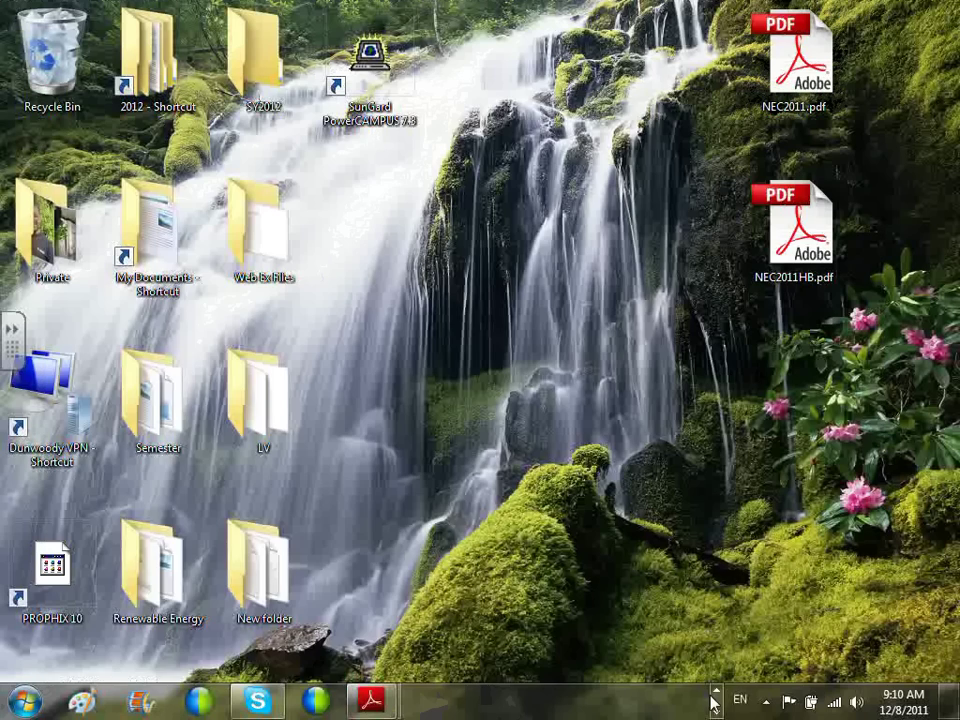
click(718, 700)
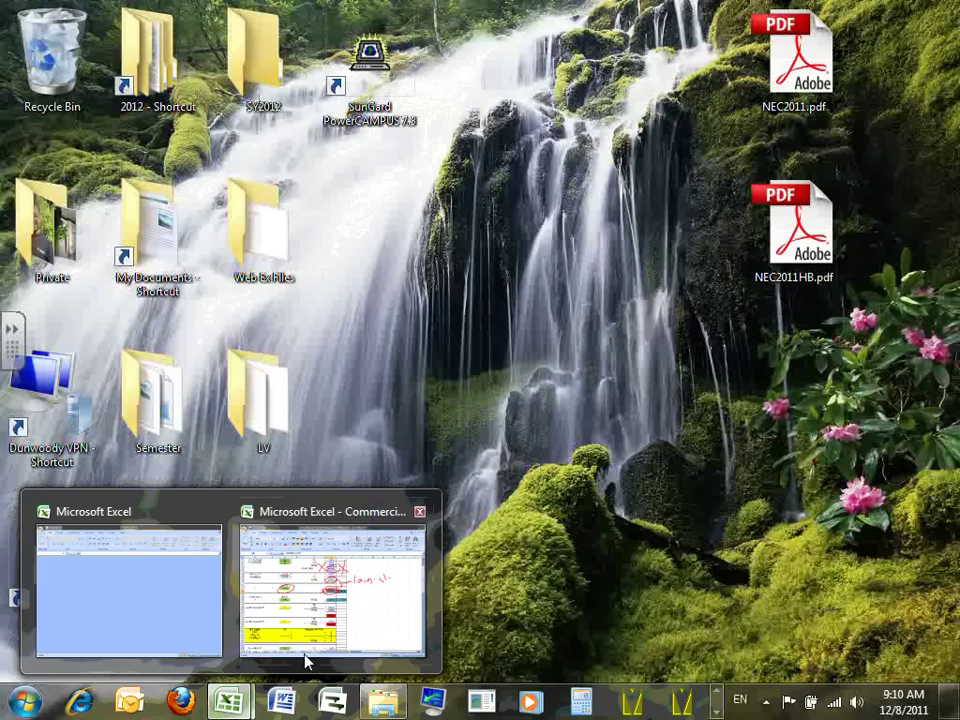
click(317, 607)
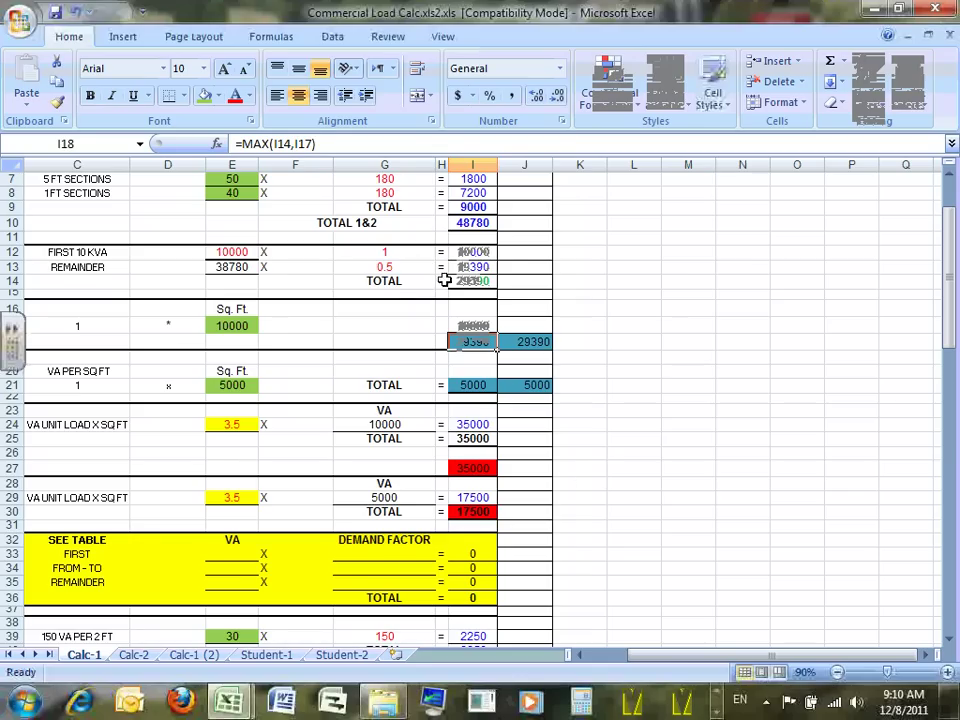
click(493, 281)
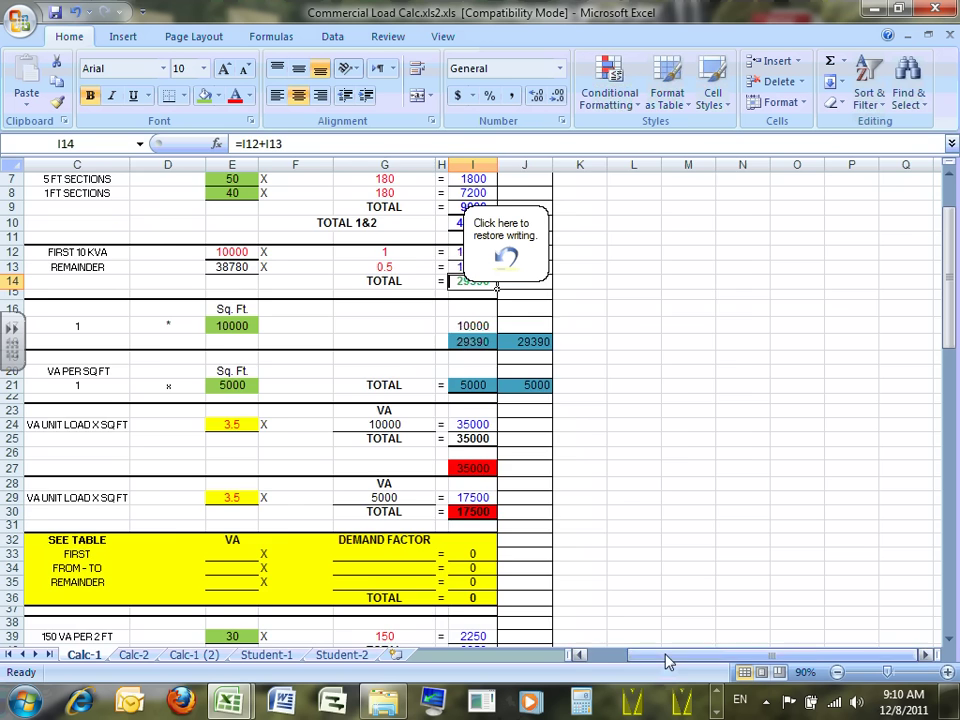
drag(664, 663, 622, 662)
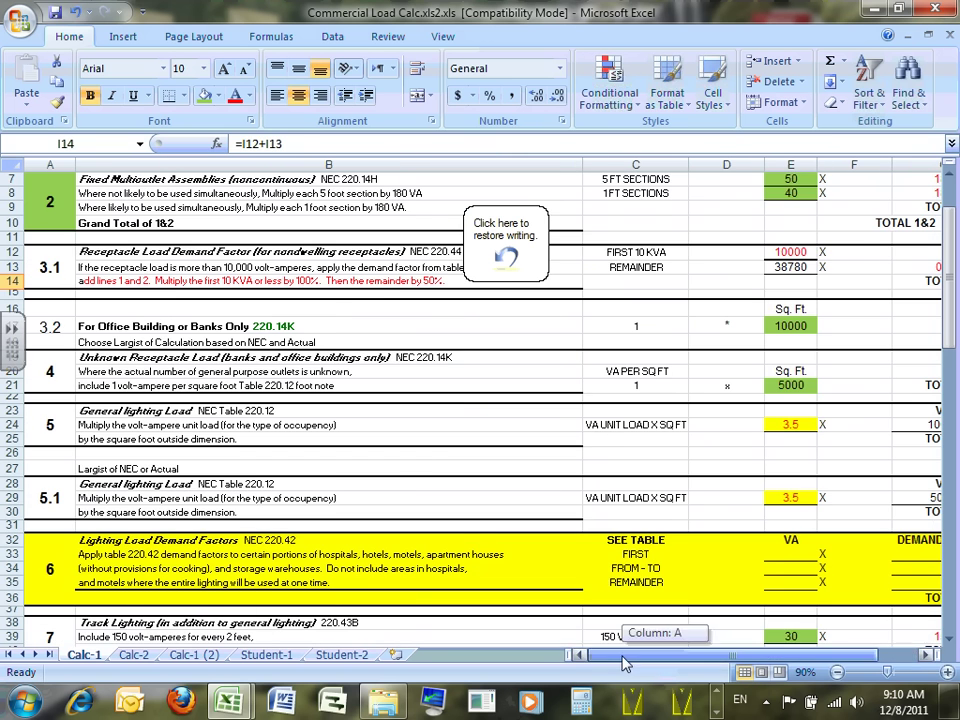
click(633, 265)
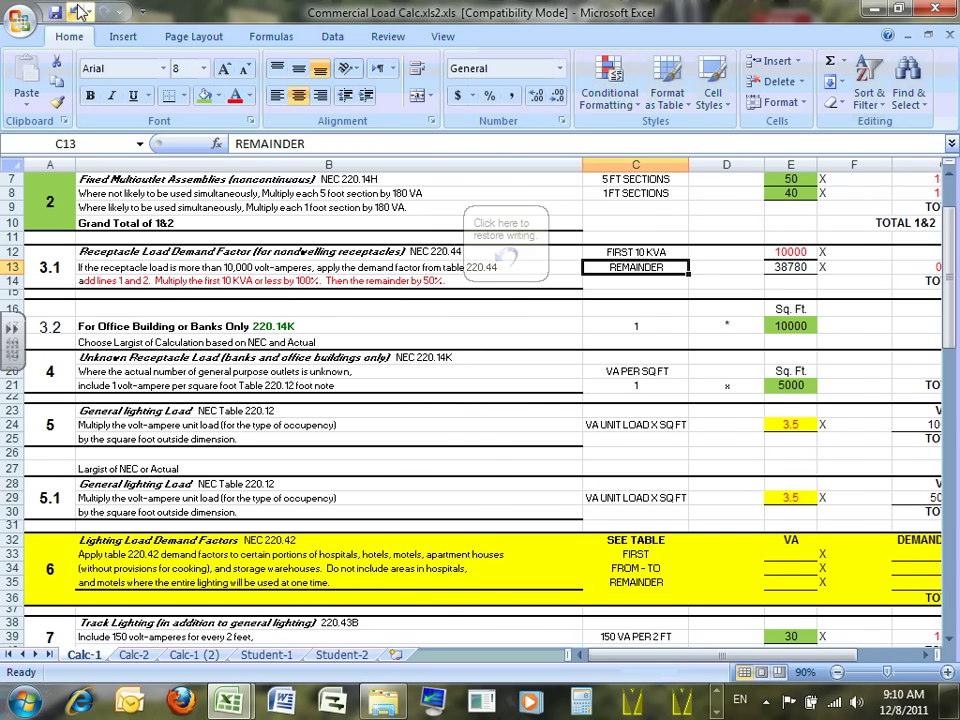
click(75, 12)
Step: Examine the formulas behind section 3.1's total in I14 and the largest-load result in I18
click(463, 280)
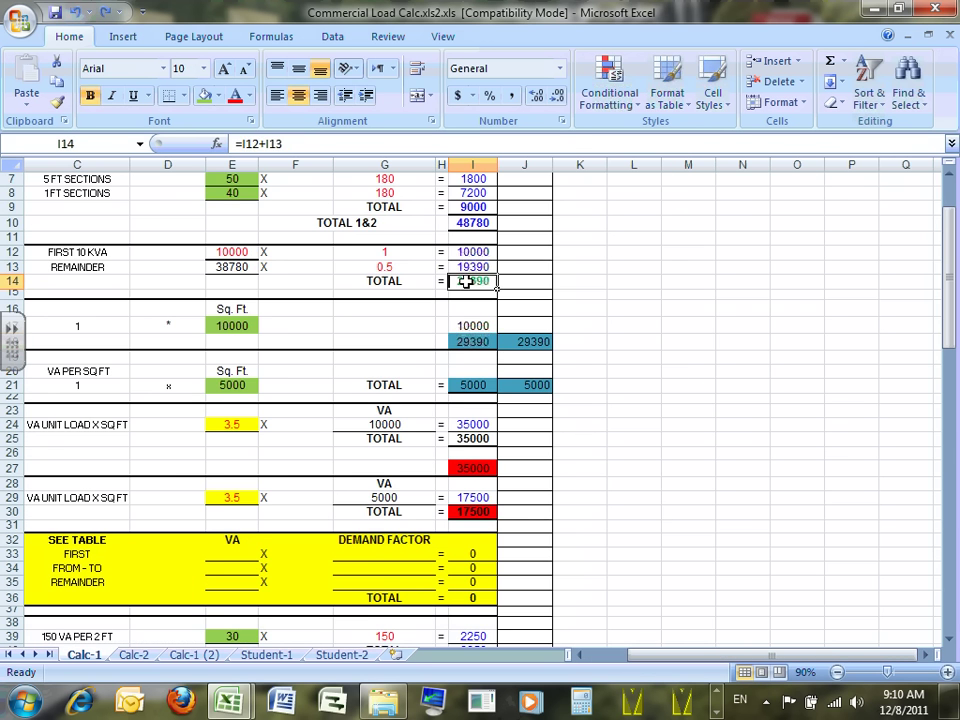
drag(700, 655, 732, 657)
click(473, 341)
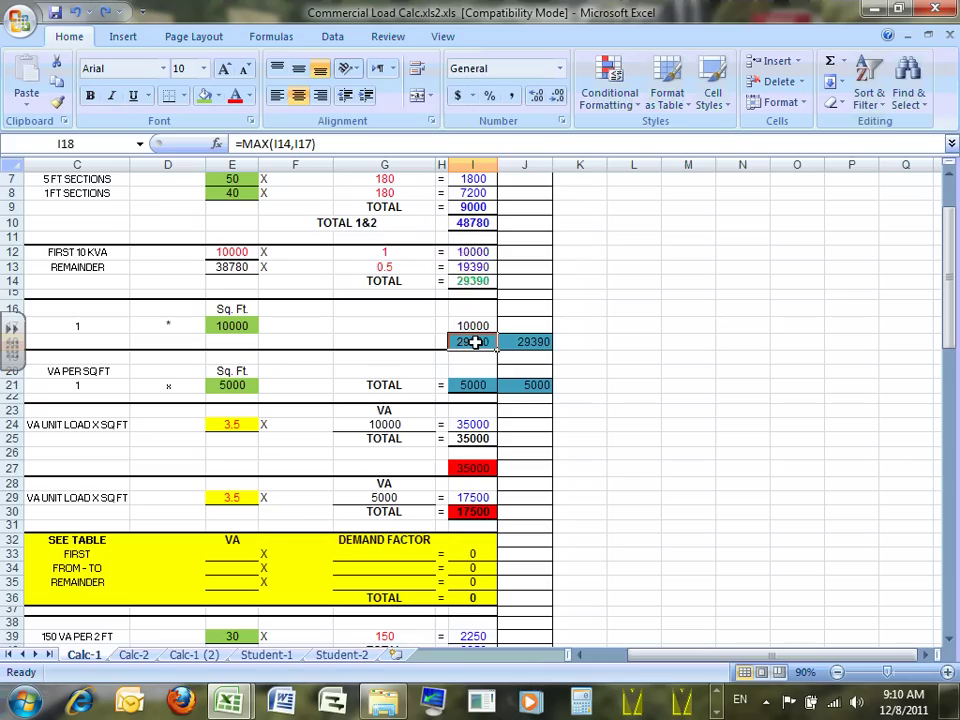
Step: Fill the label cells of sections 3.1 and 3.2 in column A with green
drag(714, 657, 608, 657)
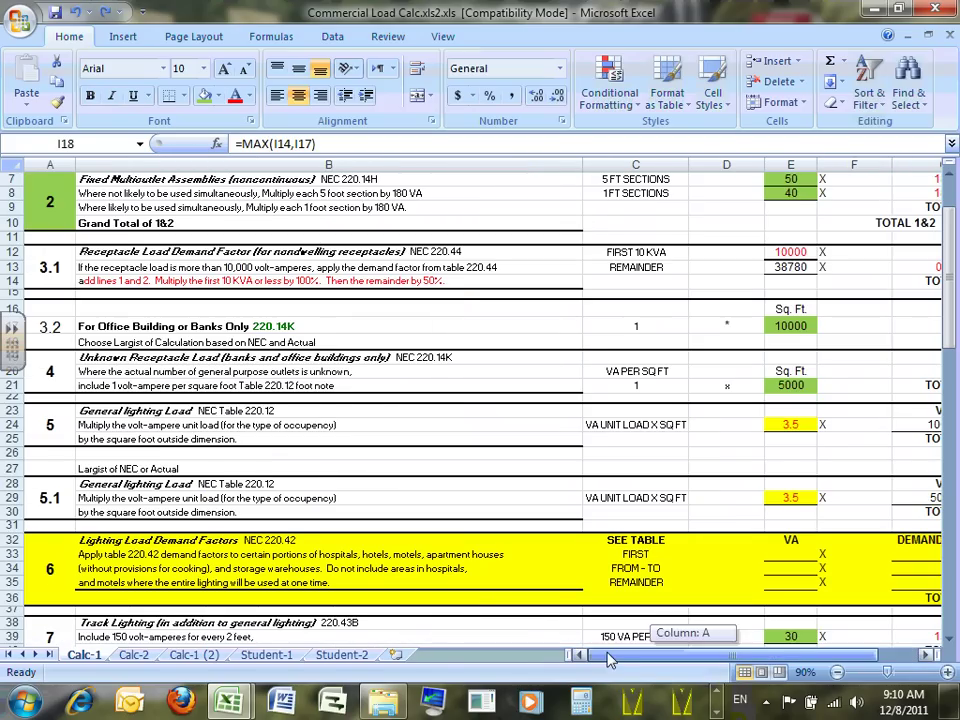
click(45, 265)
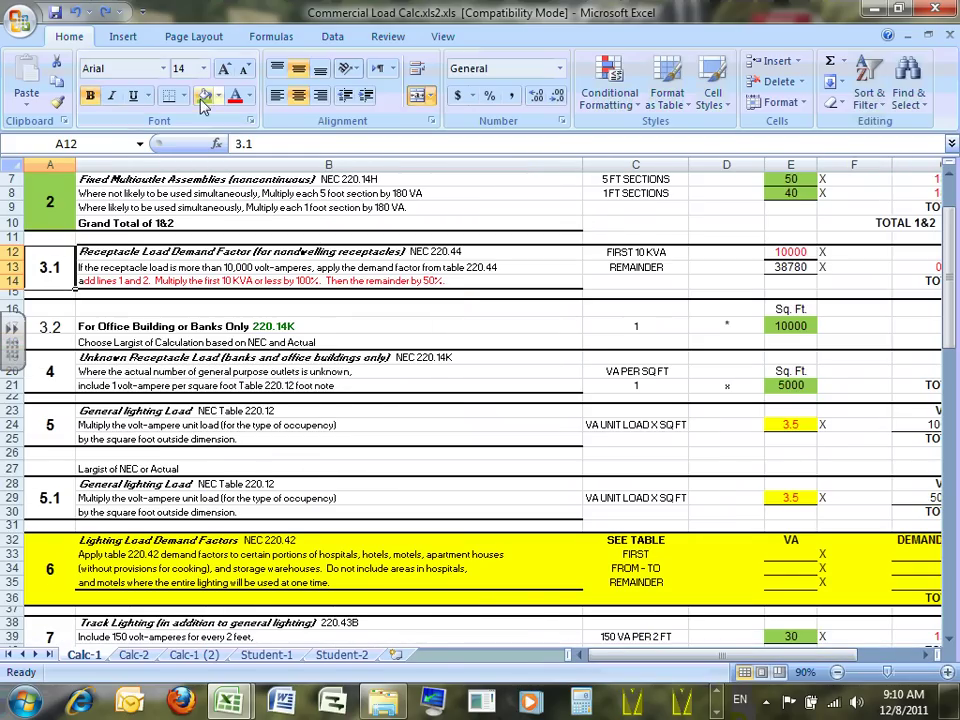
click(203, 104)
click(50, 309)
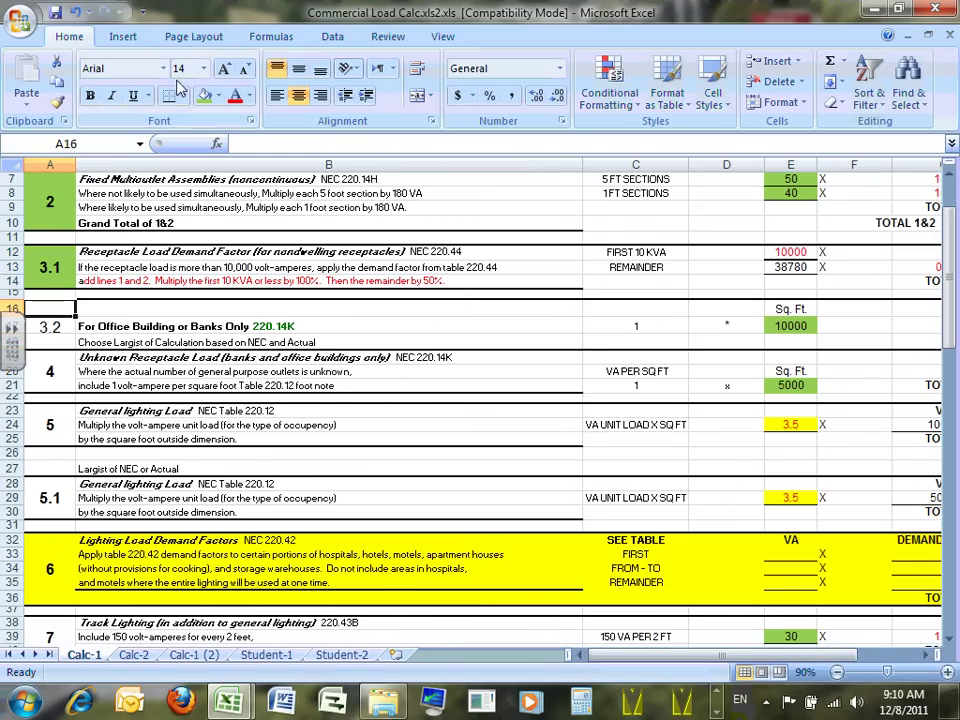
drag(21, 292, 50, 330)
click(47, 329)
click(203, 95)
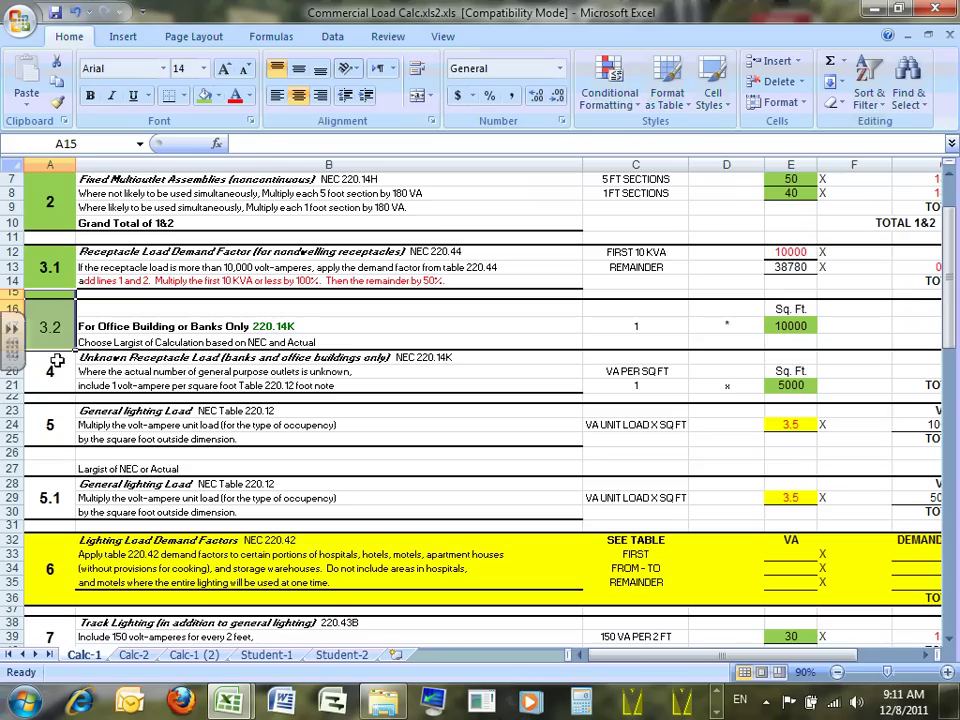
Step: Review section 4's Unknown Receptacle Load heading and fill the section's label cell with green
click(364, 358)
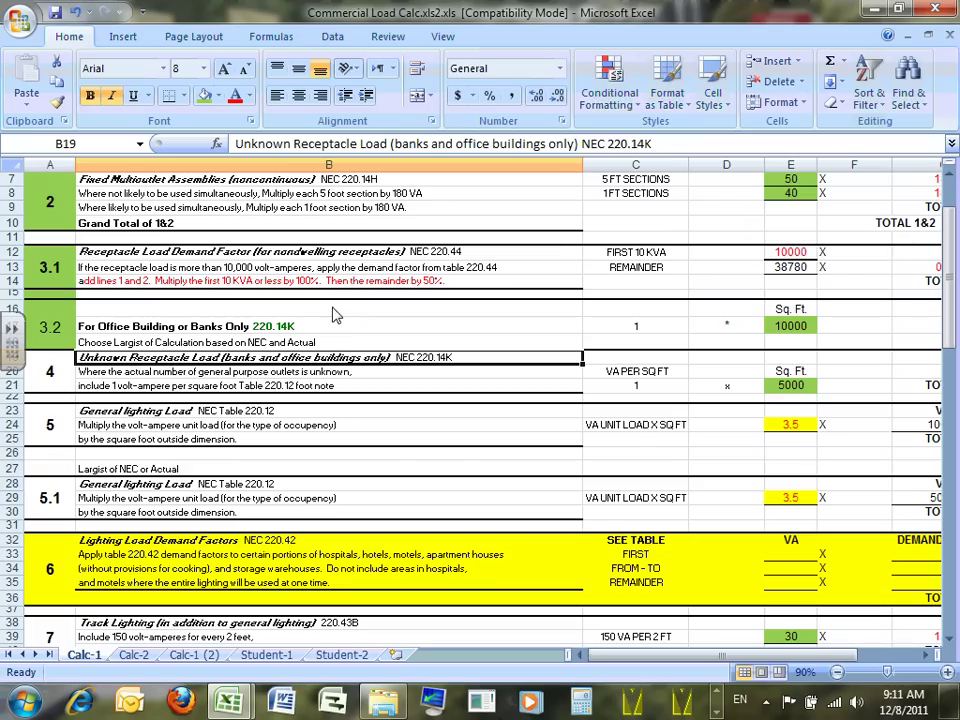
click(874, 9)
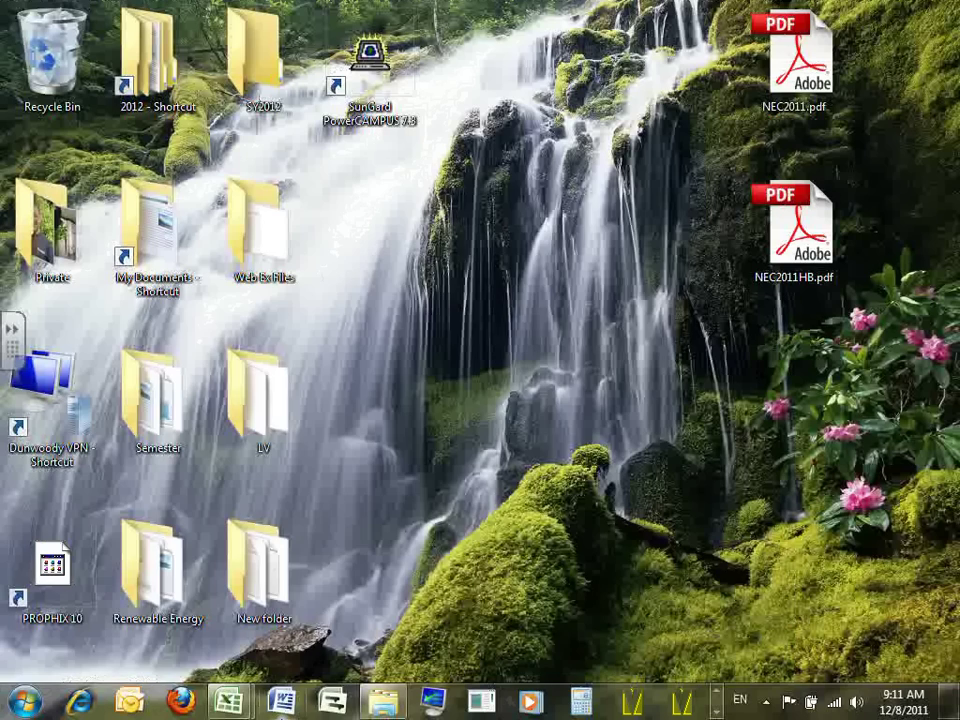
click(229, 702)
click(60, 371)
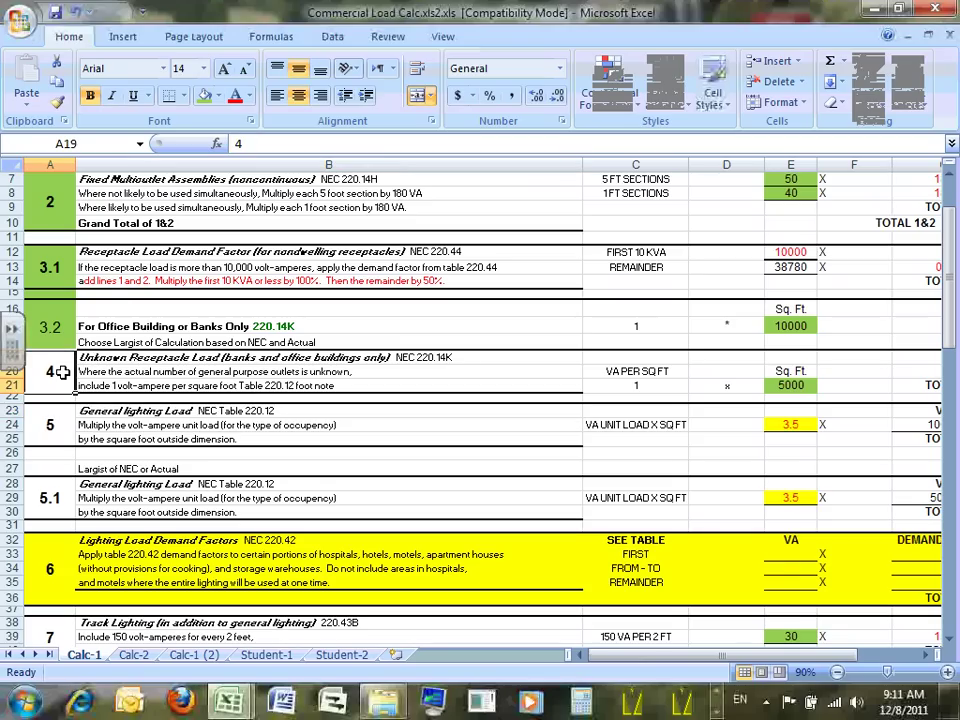
click(205, 96)
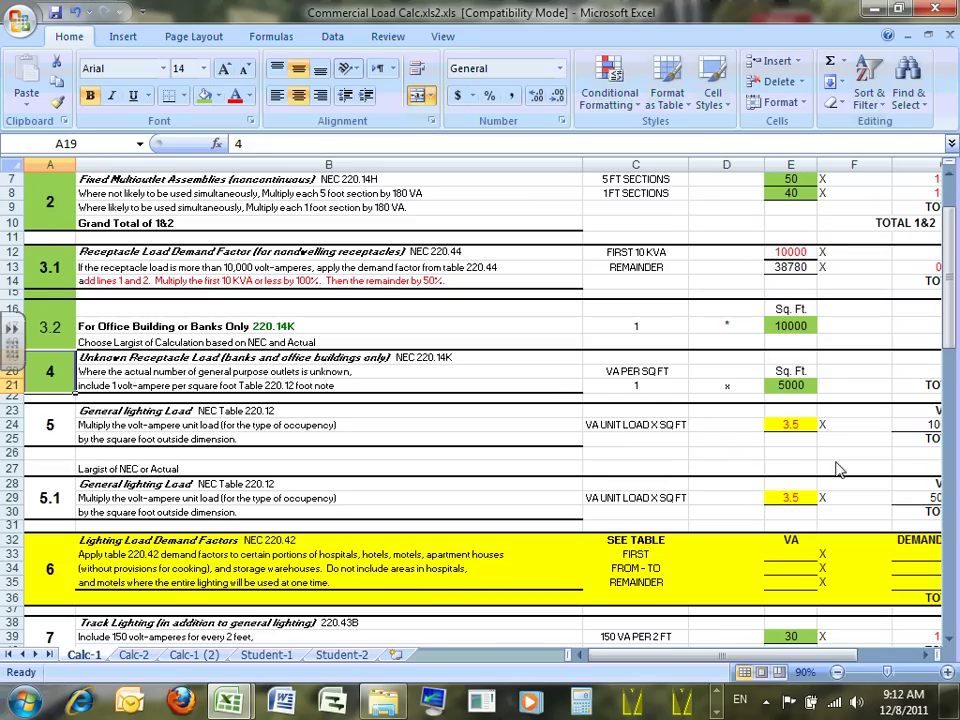
Step: Examine section 4's total and its square footage input in E21, comparing with section 5.1's VA unit load in E29
click(925, 654)
click(925, 654)
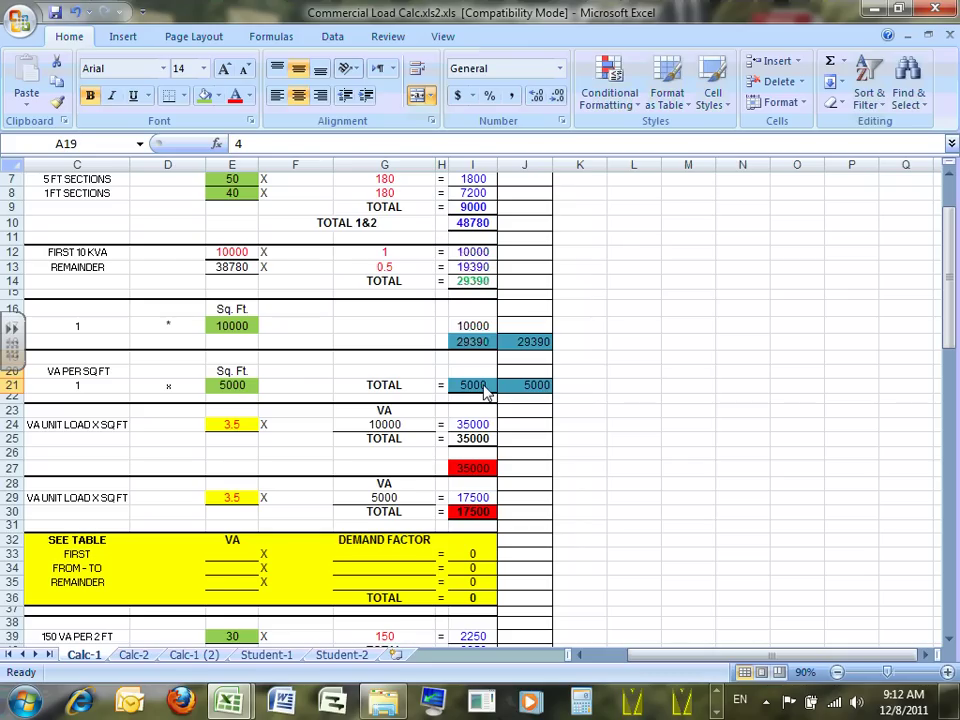
click(876, 12)
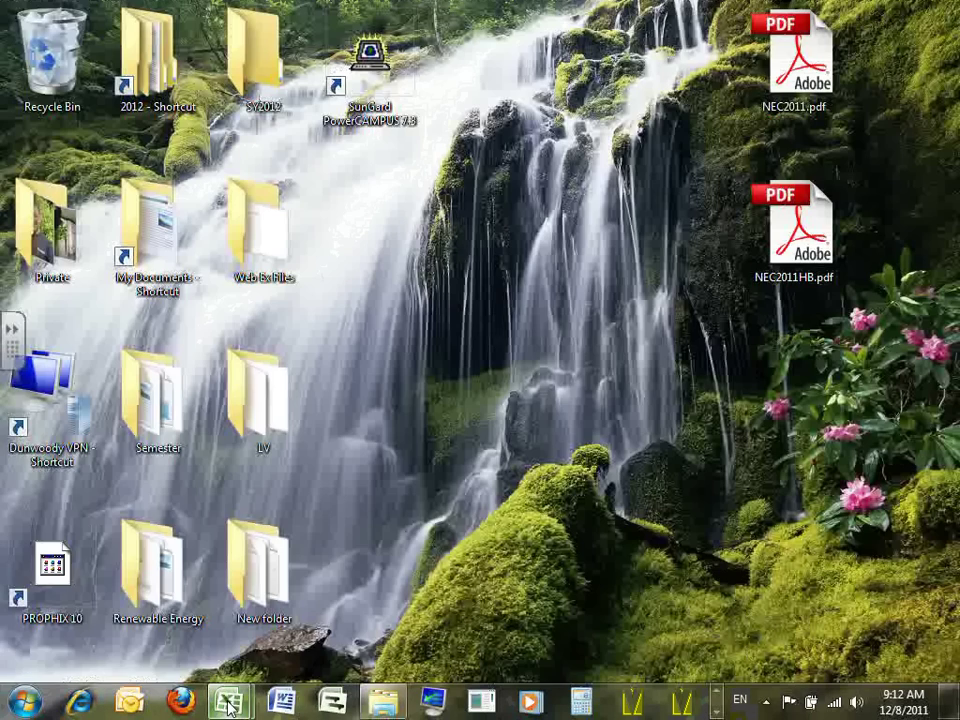
mouse_move(229, 700)
click(261, 568)
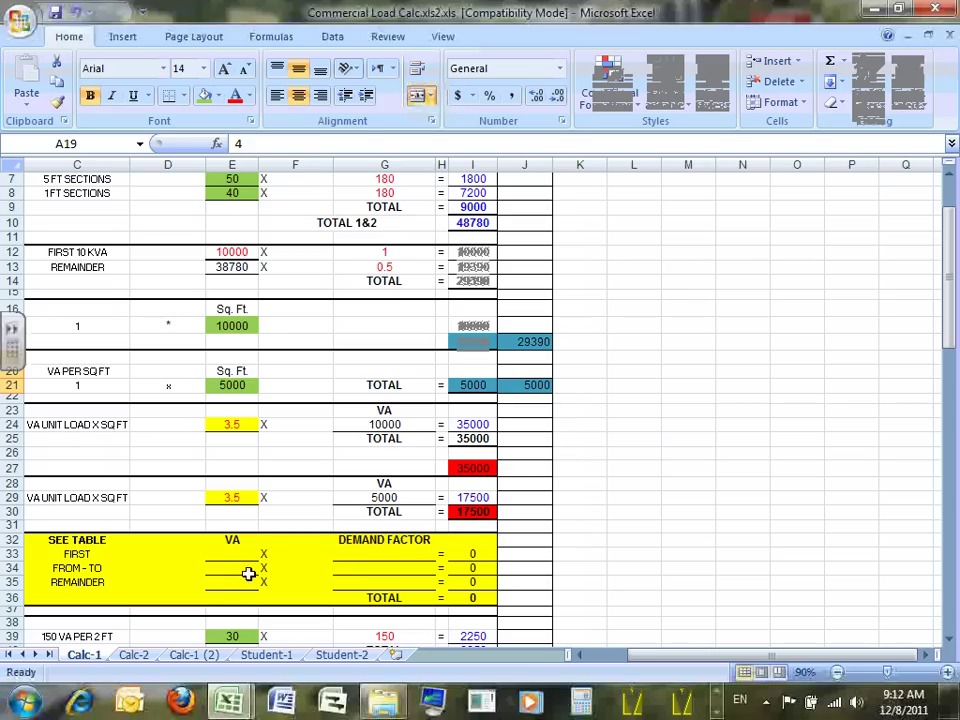
click(232, 385)
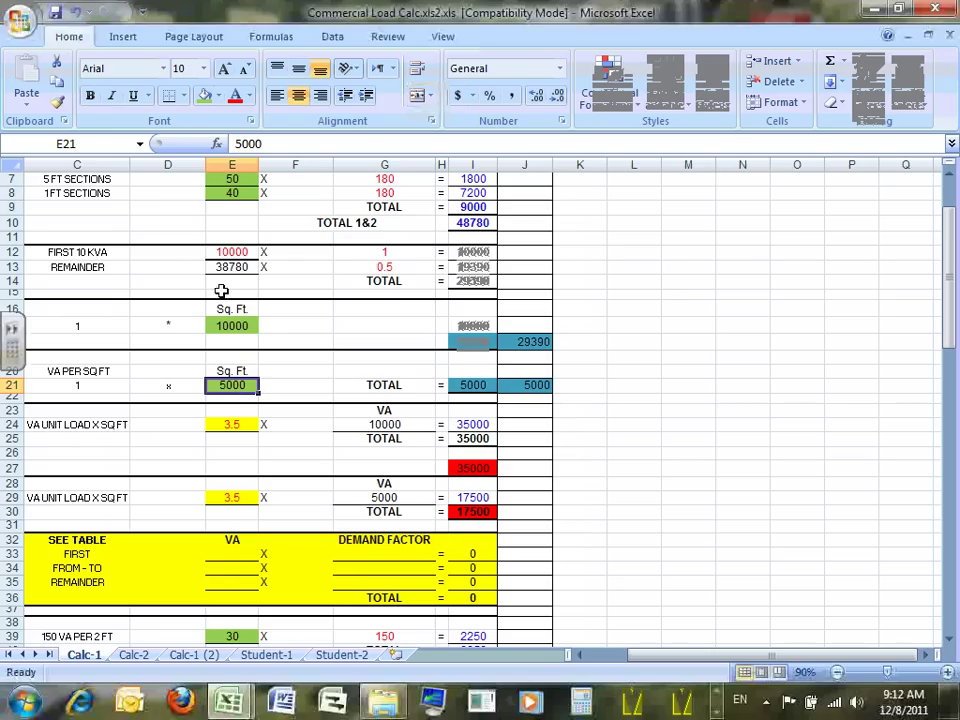
click(155, 385)
click(221, 497)
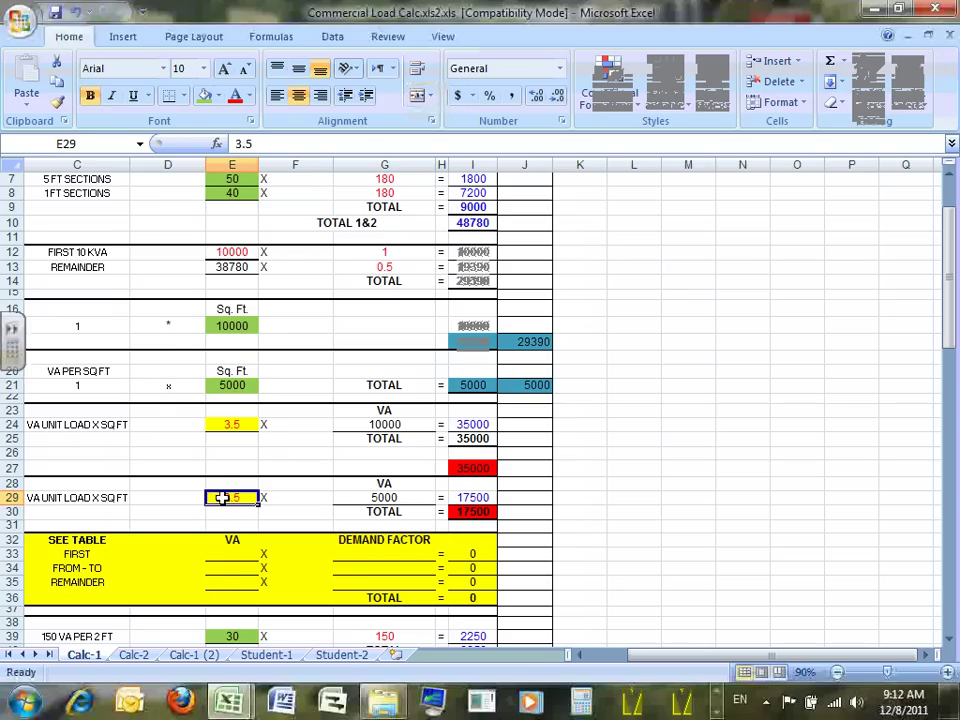
click(224, 383)
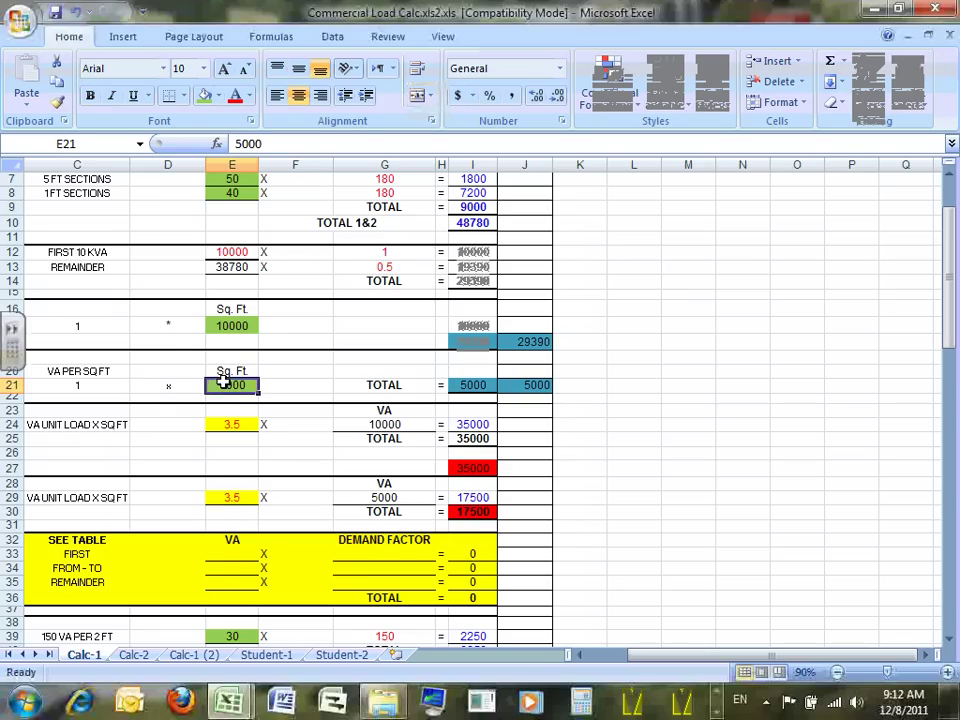
Step: Compare the formula behind section 4's total in I21 with the largest-load formula in I18
click(467, 384)
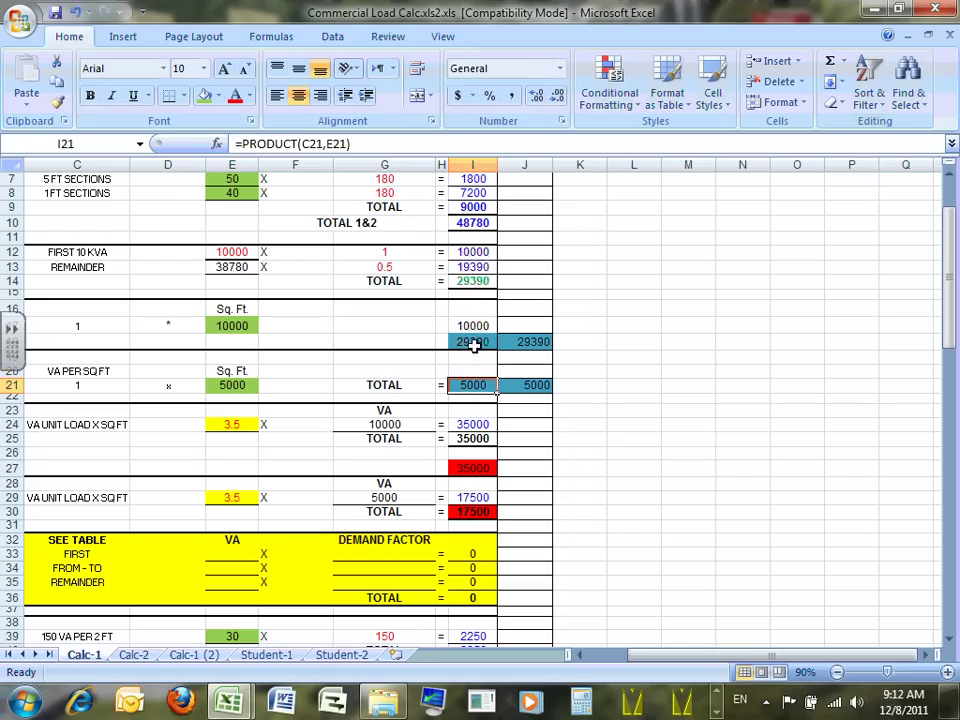
click(477, 342)
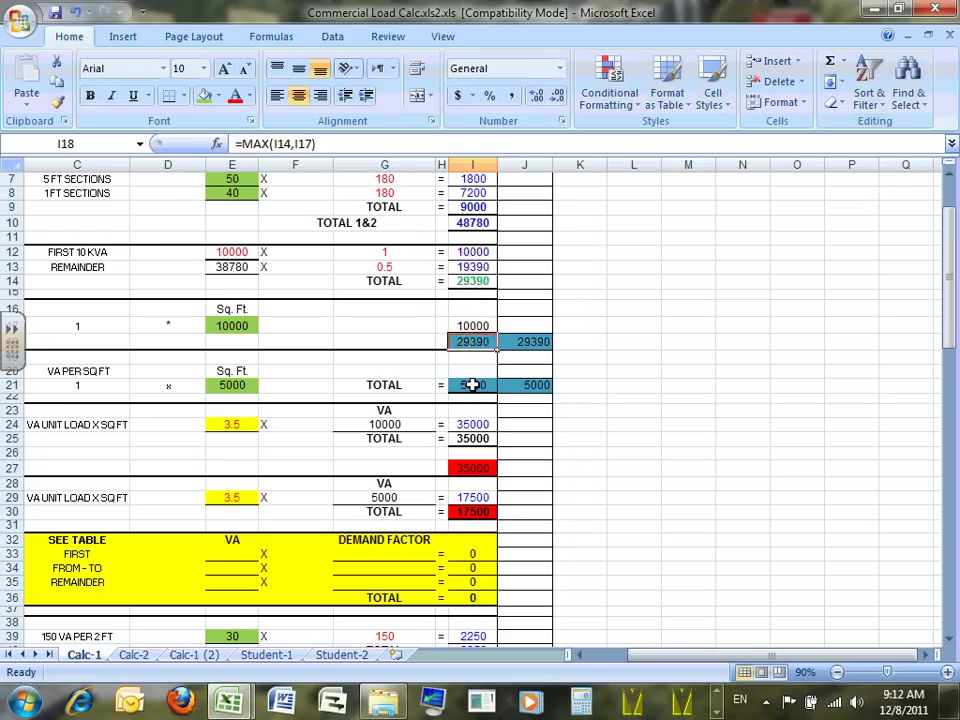
click(474, 388)
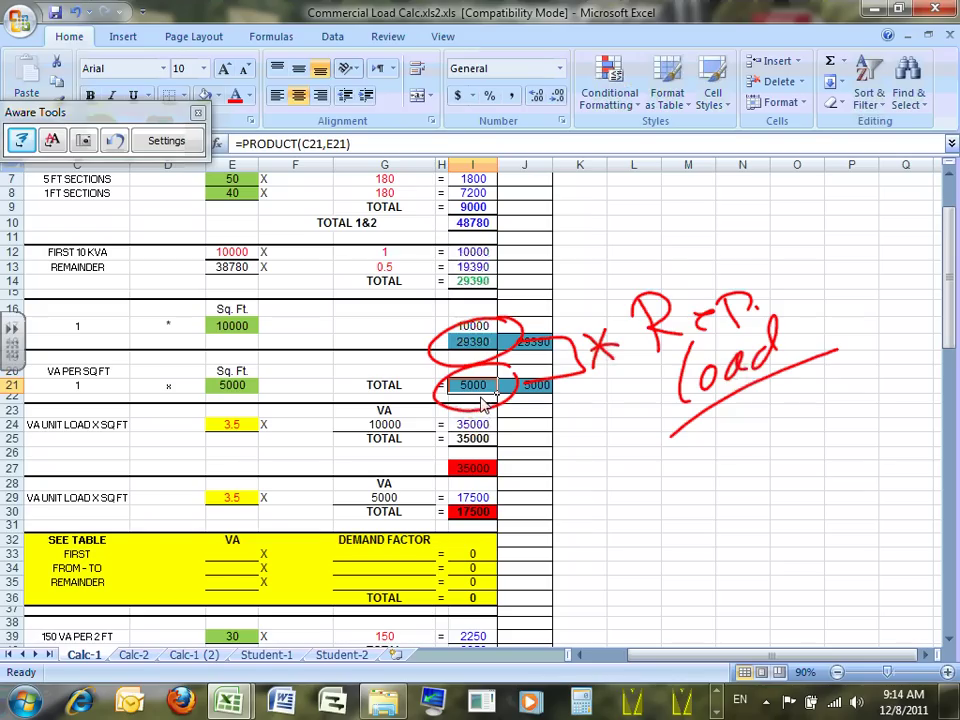
Step: Handwrite the equation 30 + 5 = 35 in red ink above the receptacle load note
drag(643, 218, 652, 252)
drag(700, 205, 698, 210)
drag(765, 200, 785, 218)
mouse_move(825, 185)
mouse_down()
mouse_move(805, 212)
mouse_move(857, 205)
mouse_move(859, 213)
mouse_up()
drag(862, 199, 864, 227)
drag(916, 196, 894, 229)
Step: Handwrite 5/35 = 1/7 in red ink below the receptacle load note and circle the 1/7
mouse_move(752, 424)
mouse_down()
mouse_move(768, 423)
mouse_move(748, 455)
mouse_up()
mouse_move(800, 426)
mouse_down()
mouse_move(773, 456)
mouse_move(773, 509)
mouse_up()
drag(807, 452, 797, 489)
mouse_move(806, 451)
mouse_down()
mouse_move(816, 448)
mouse_move(828, 400)
mouse_up()
drag(830, 413, 840, 408)
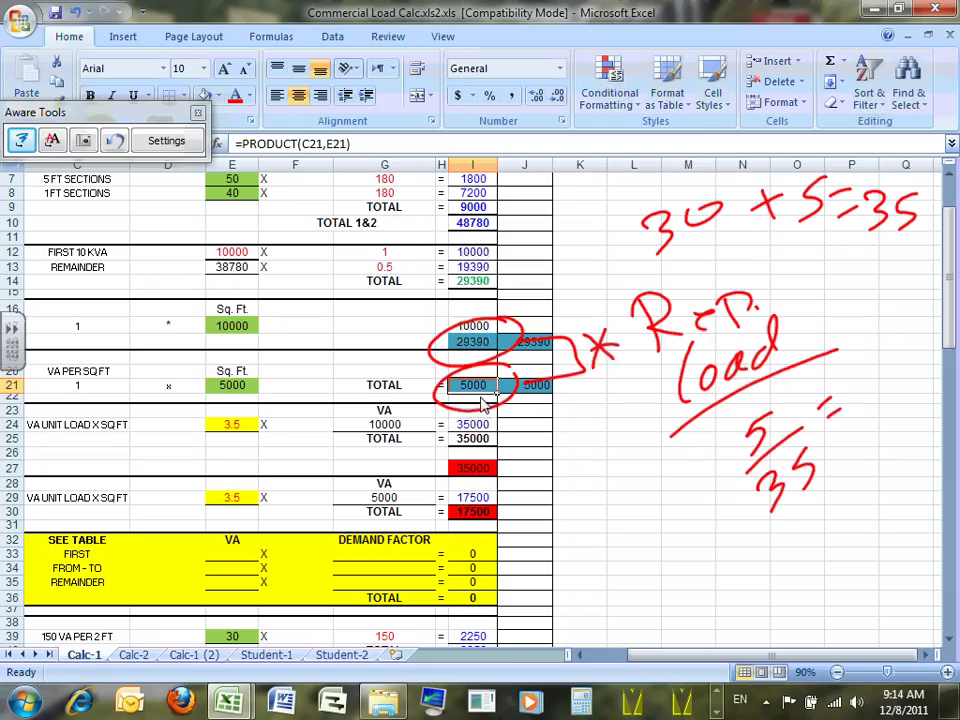
mouse_move(853, 362)
mouse_down()
mouse_move(859, 378)
mouse_move(902, 372)
mouse_move(878, 432)
mouse_up()
drag(880, 312, 872, 318)
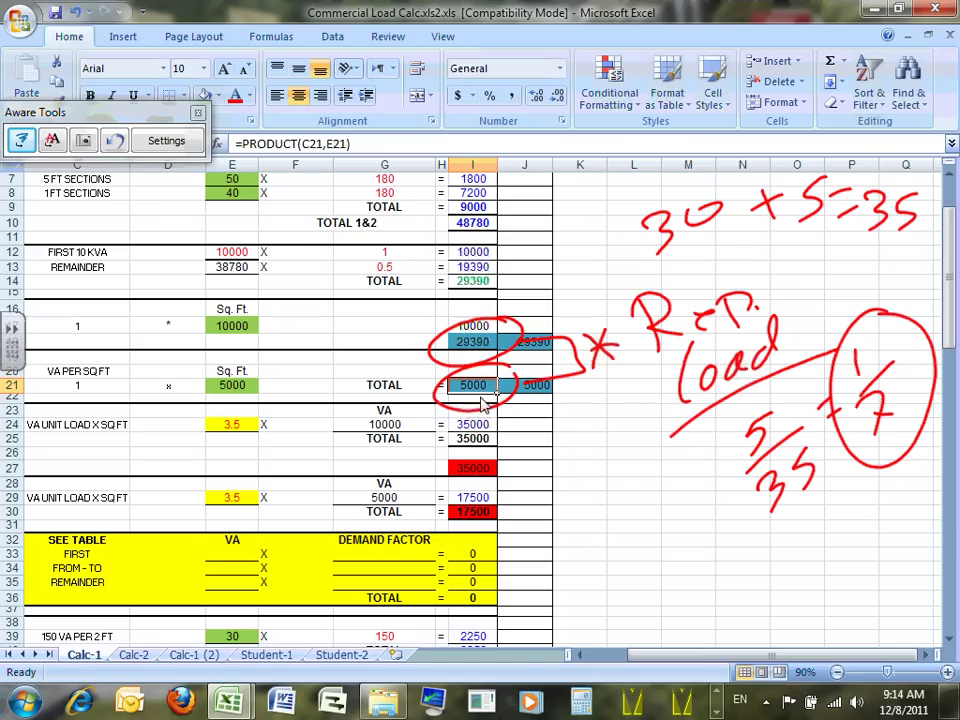
Step: Circle the 5000 square footage in E21 and handwrite an underlined "Future Expansion" note beside it
drag(255, 368, 250, 366)
mouse_move(295, 318)
mouse_down()
mouse_move(280, 358)
mouse_move(318, 345)
mouse_up()
mouse_move(322, 325)
mouse_down()
mouse_move(323, 335)
mouse_move(381, 302)
mouse_up()
drag(300, 352, 320, 350)
mouse_move(306, 357)
mouse_down()
mouse_move(308, 395)
mouse_move(340, 356)
mouse_up()
mouse_move(332, 352)
mouse_down()
mouse_move(338, 372)
mouse_move(372, 345)
mouse_move(450, 312)
mouse_up()
drag(328, 398, 452, 314)
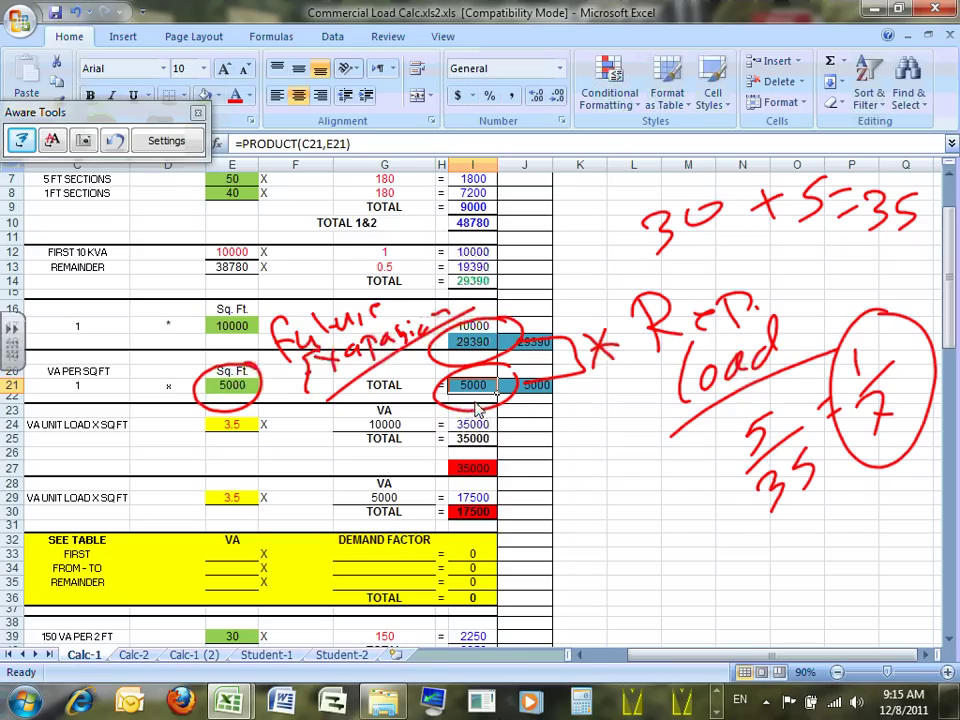
Step: Capture the annotated sheet and clear the ink, returning to the receptacle load in J18
click(84, 140)
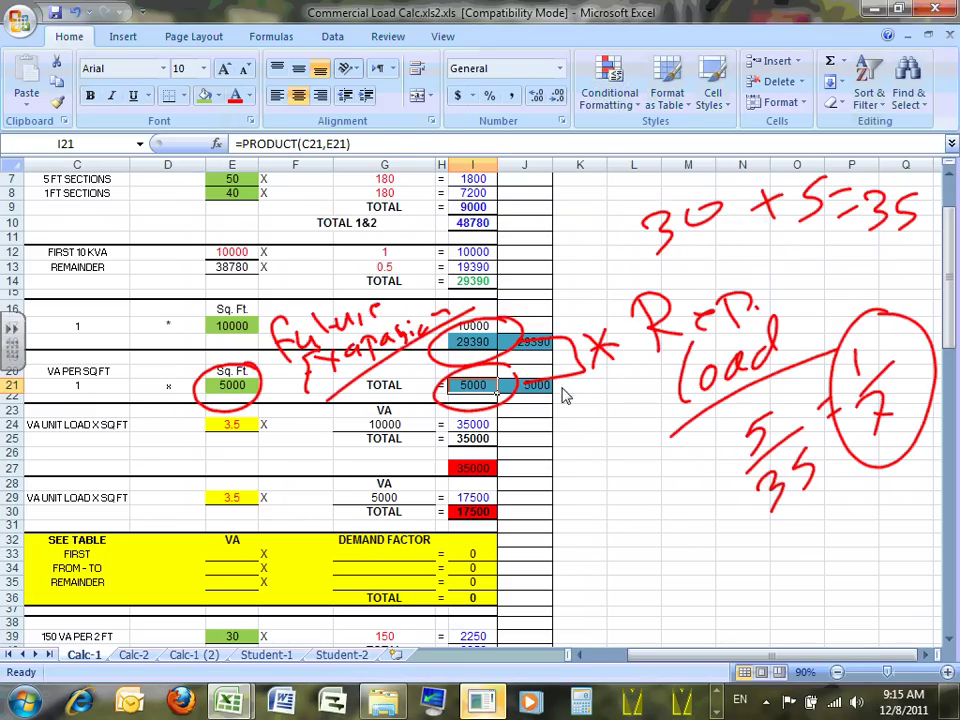
click(586, 328)
click(541, 343)
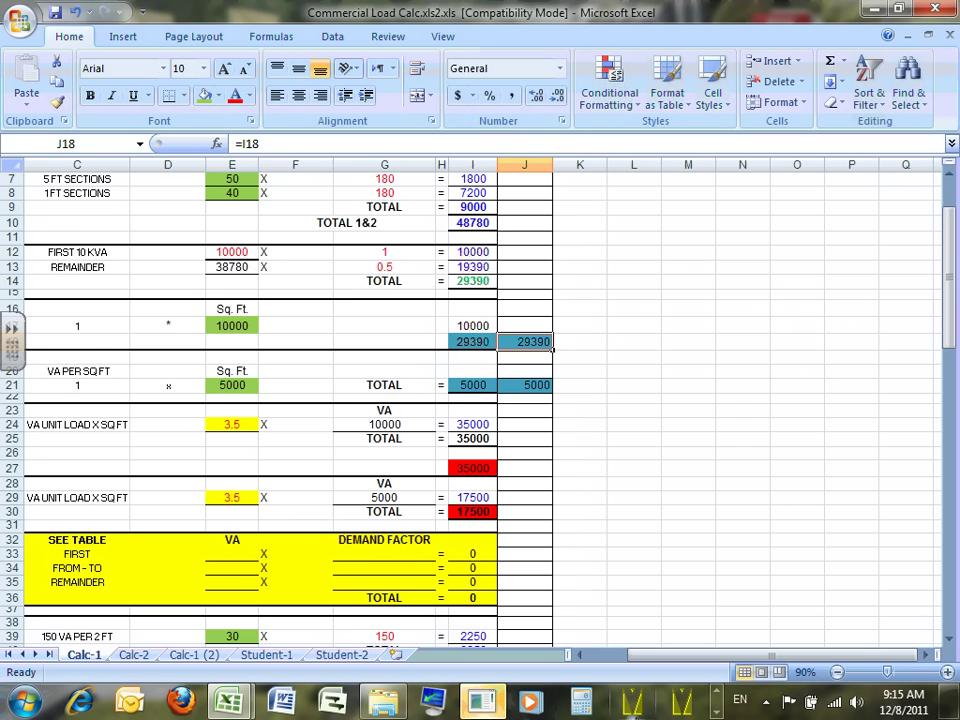
Step: Fill section 5's General Lighting Load label cell in column A with green
drag(643, 658, 563, 658)
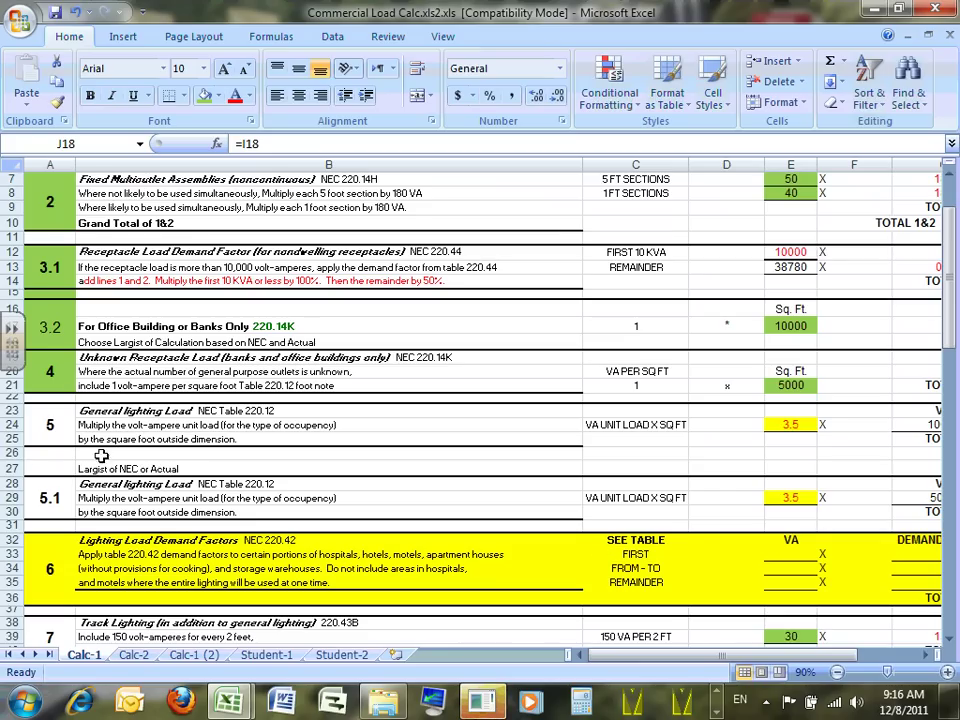
click(58, 426)
scroll(55, 420, down, 2)
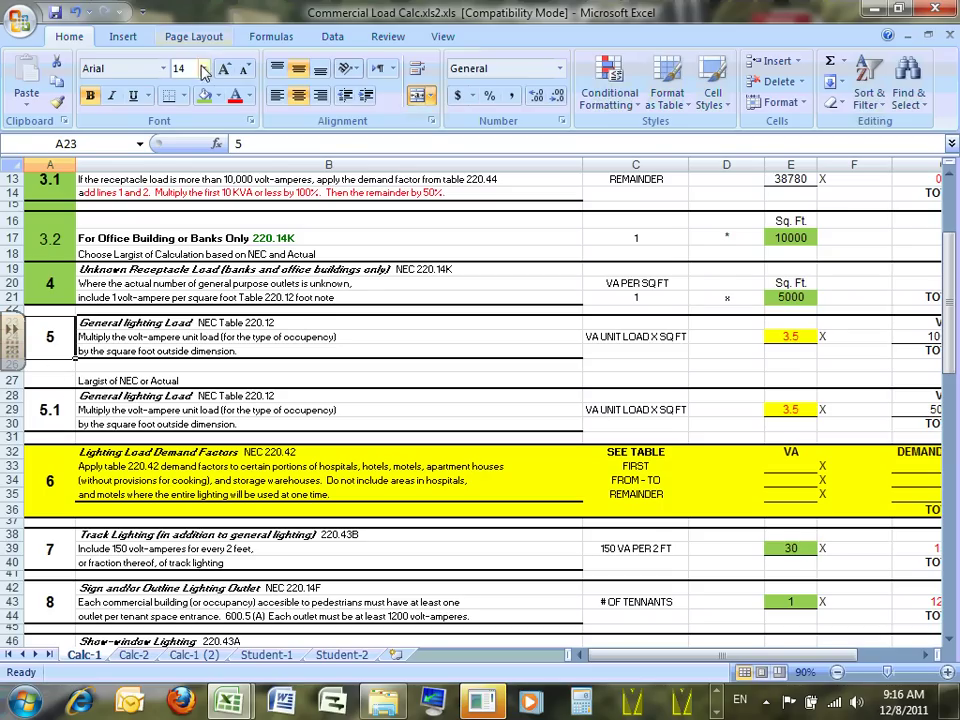
click(205, 96)
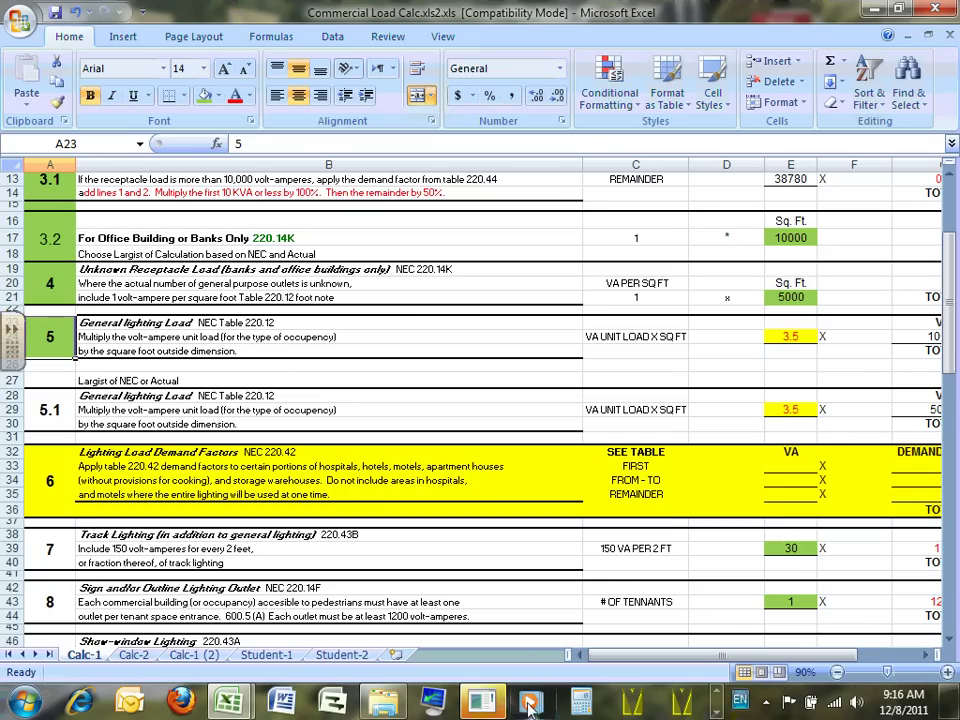
Step: Switch to the NEC2011.pdf document in Adobe Reader
click(487, 706)
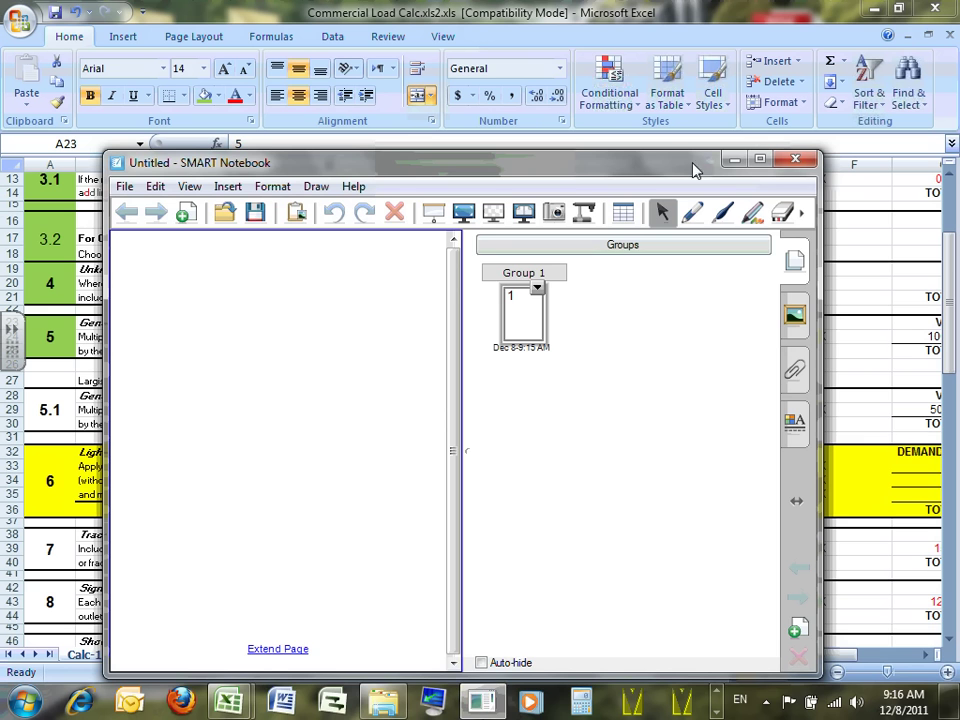
click(736, 162)
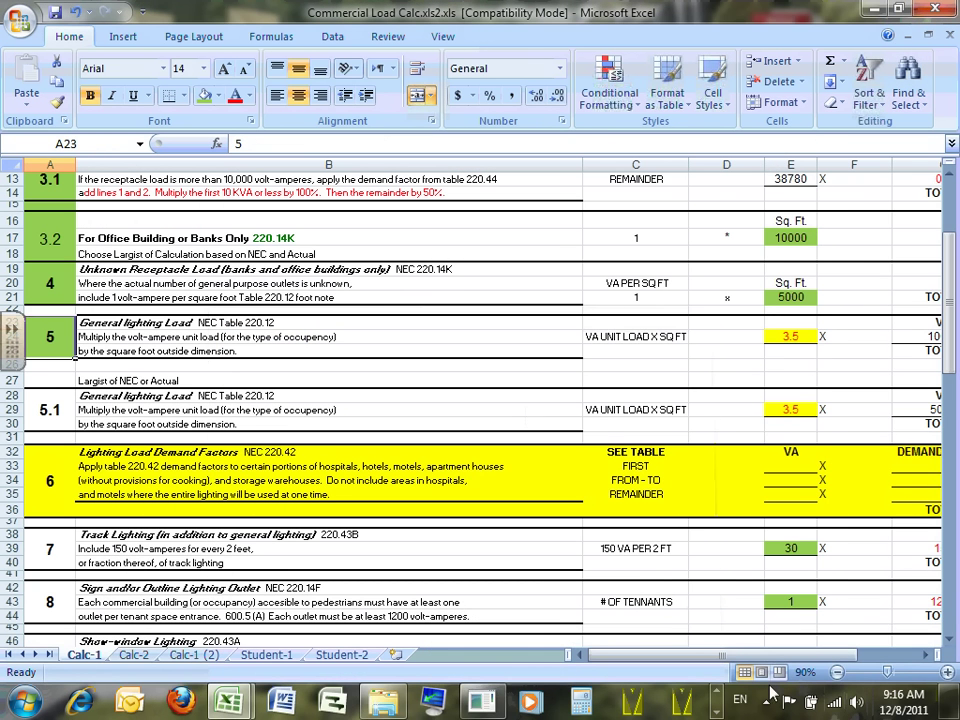
click(716, 711)
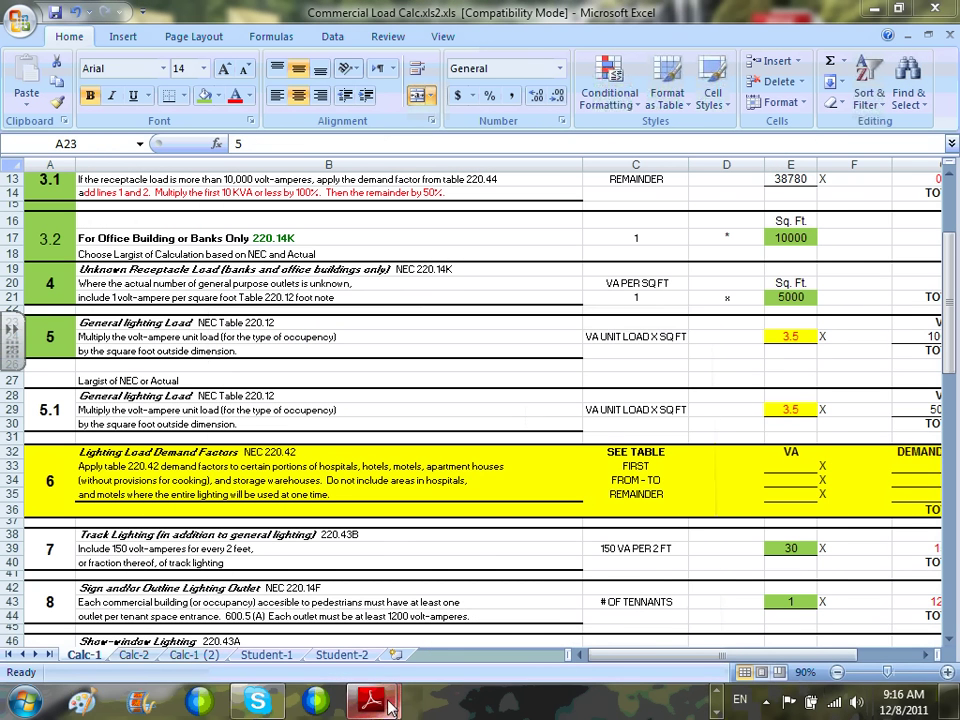
mouse_move(381, 697)
click(446, 594)
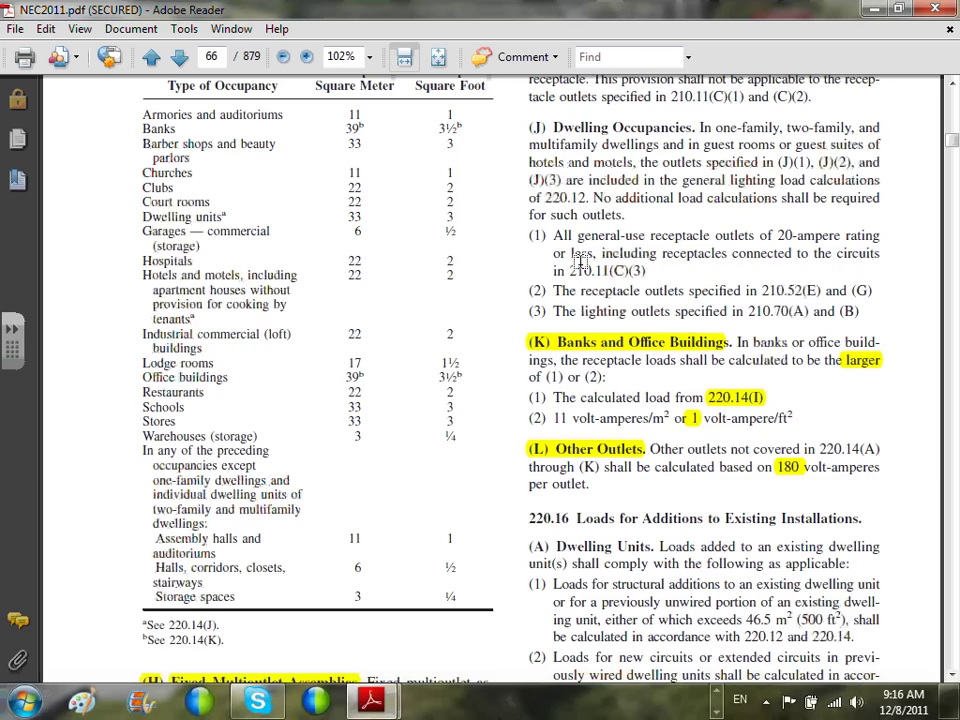
Step: Find Table 220.12 General Lighting Loads by Occupancy and highlight its title in yellow
scroll(580, 254, up, 5)
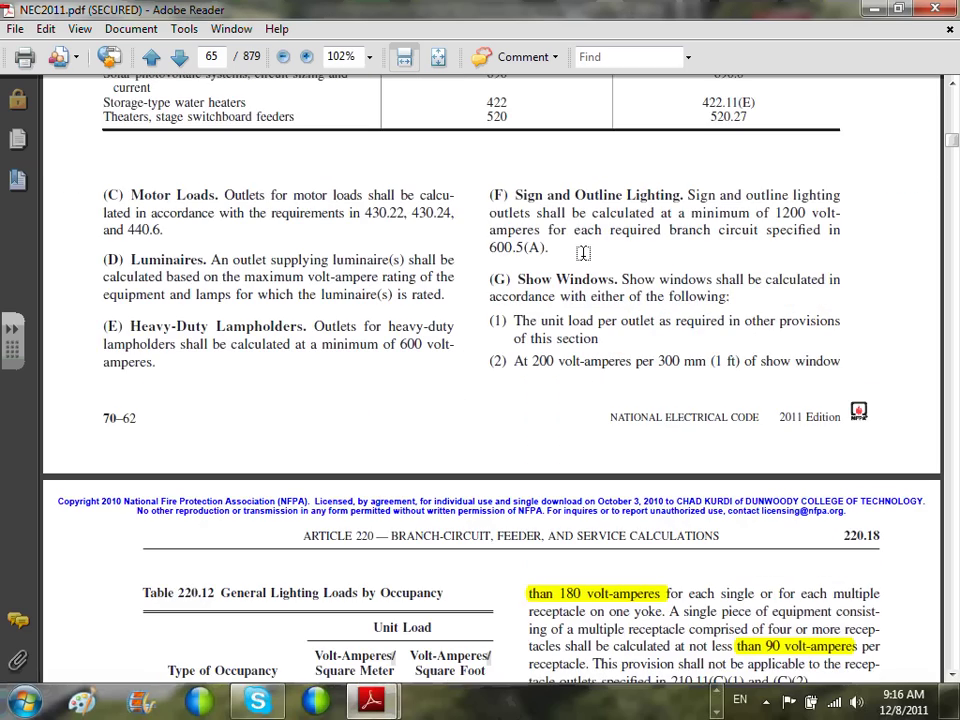
scroll(583, 253, up, 15)
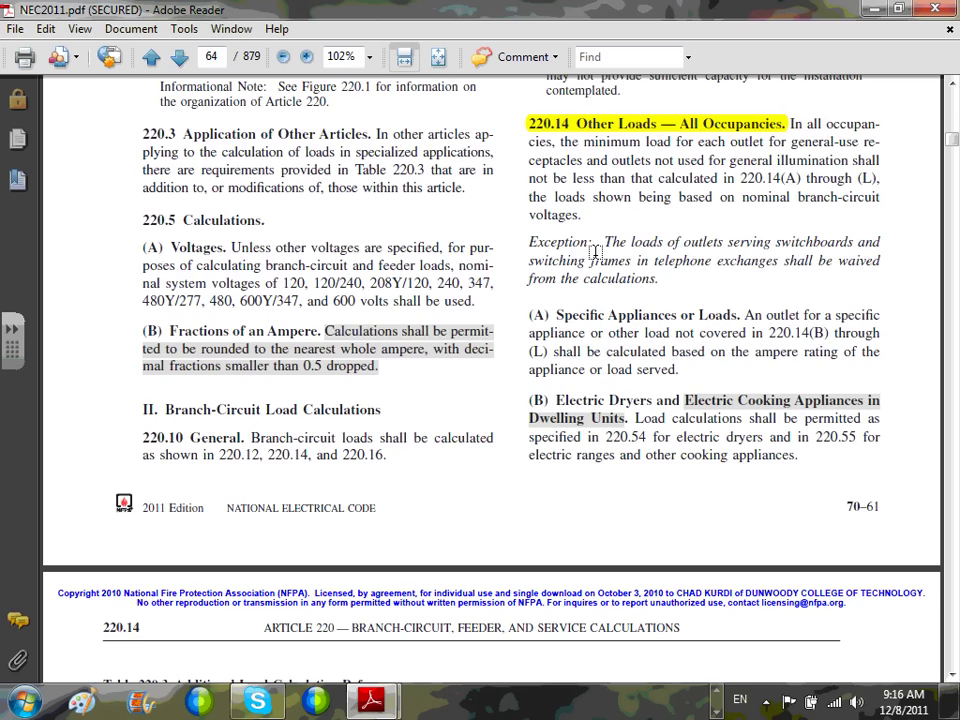
scroll(600, 250, down, 15)
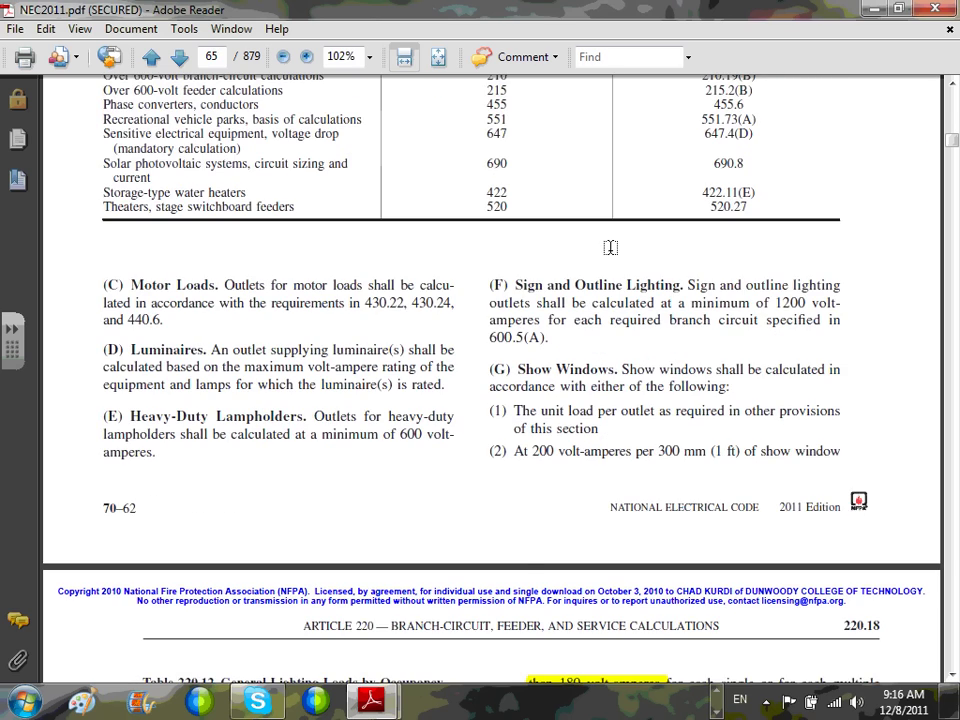
scroll(610, 247, down, 20)
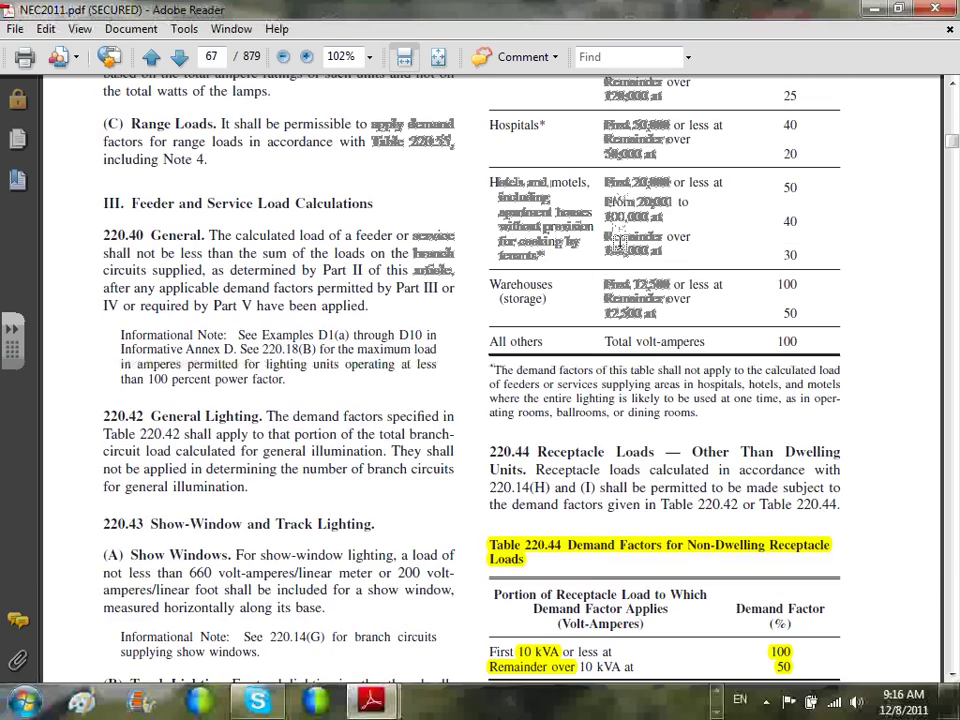
scroll(620, 243, up, 15)
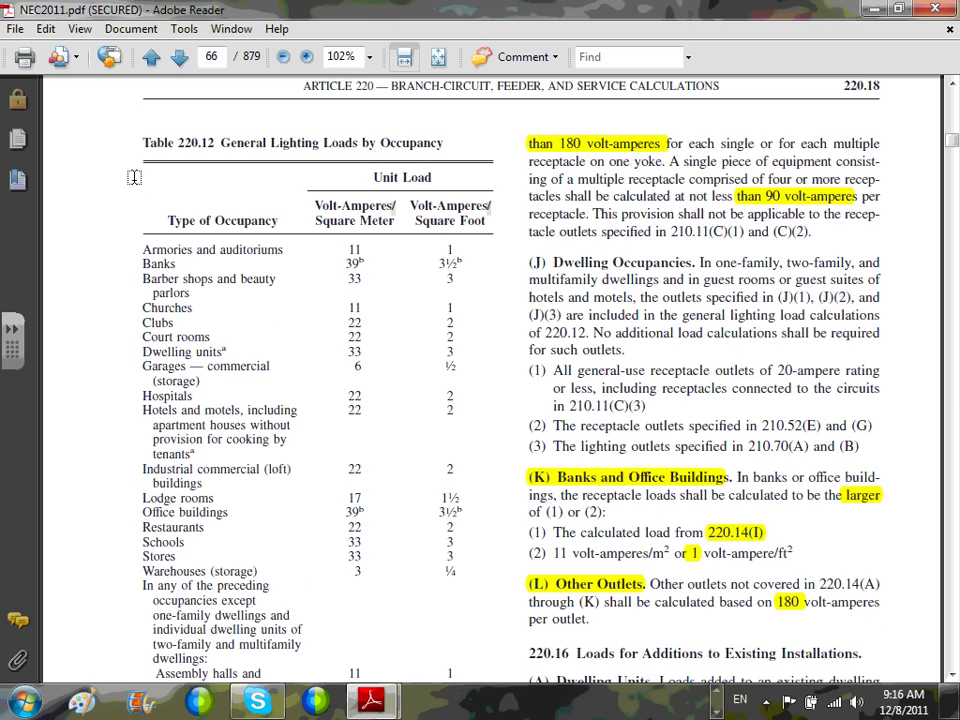
drag(142, 146, 396, 160)
Step: Highlight the Office buildings row of Table 220.12, including its 39 and 3½ volt-ampere unit loads
scroll(396, 160, down, 2)
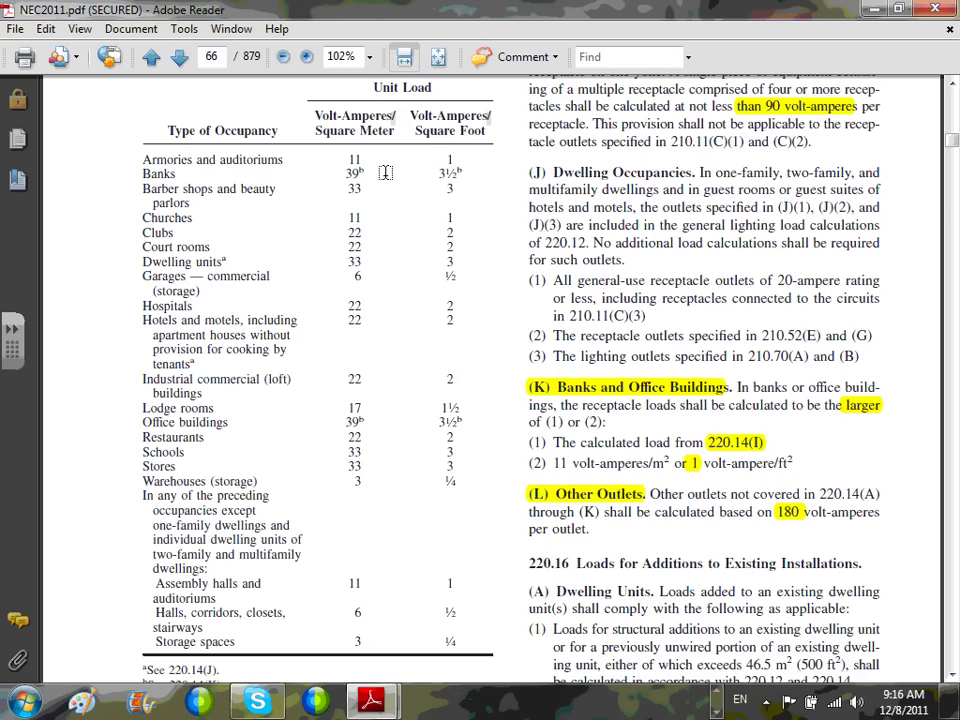
scroll(385, 173, up, 3)
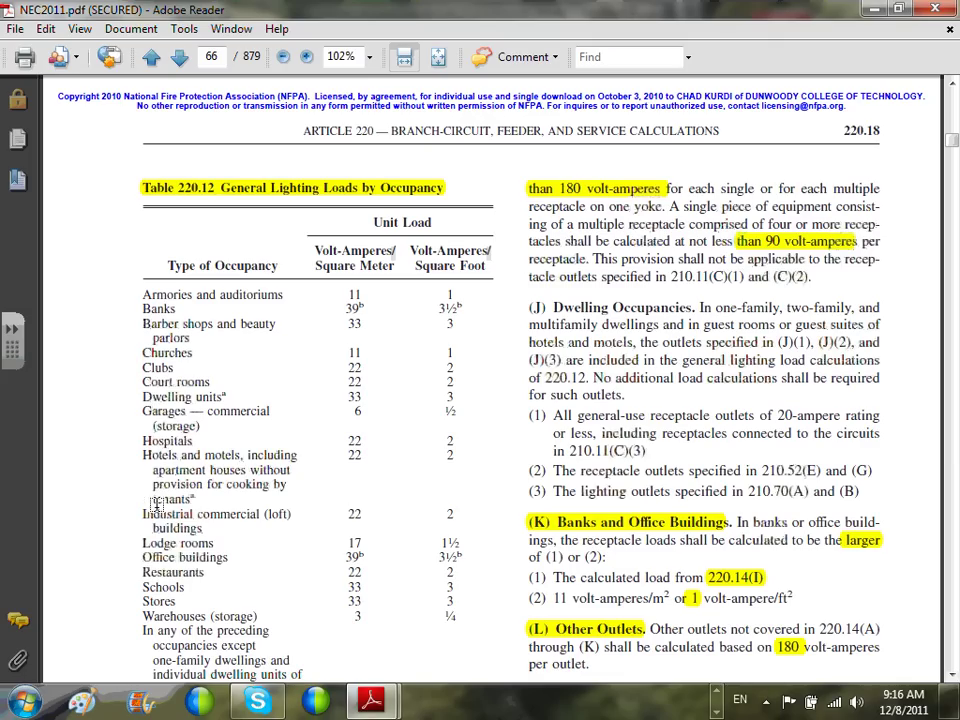
drag(141, 557, 318, 554)
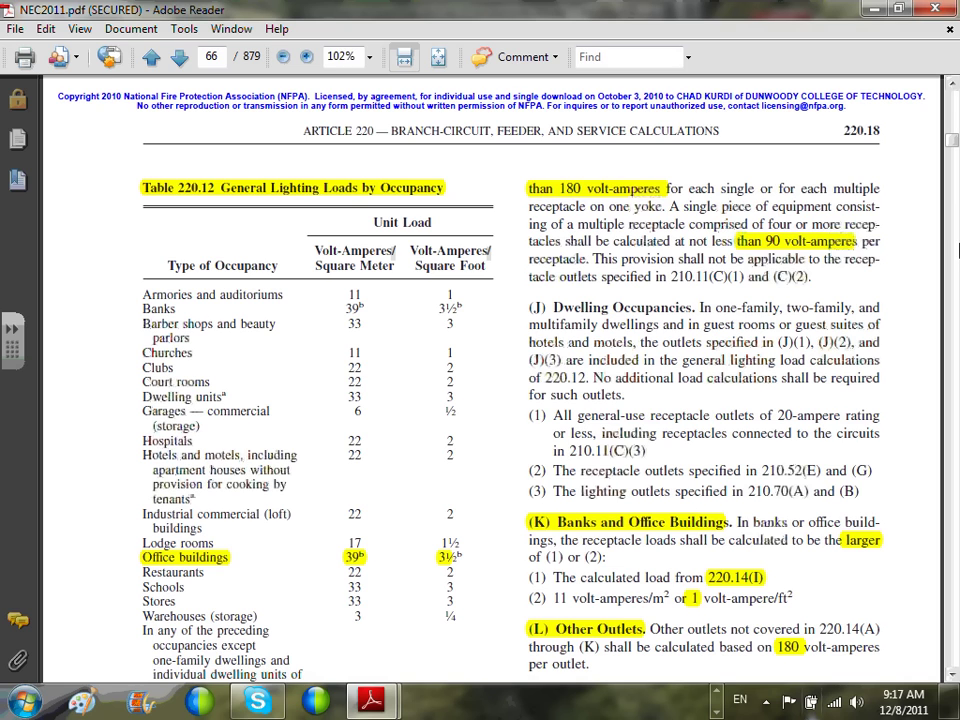
Step: Return to the Excel load calculation and examine section 5's unit load in E24, area in G24 and product in I24
click(873, 8)
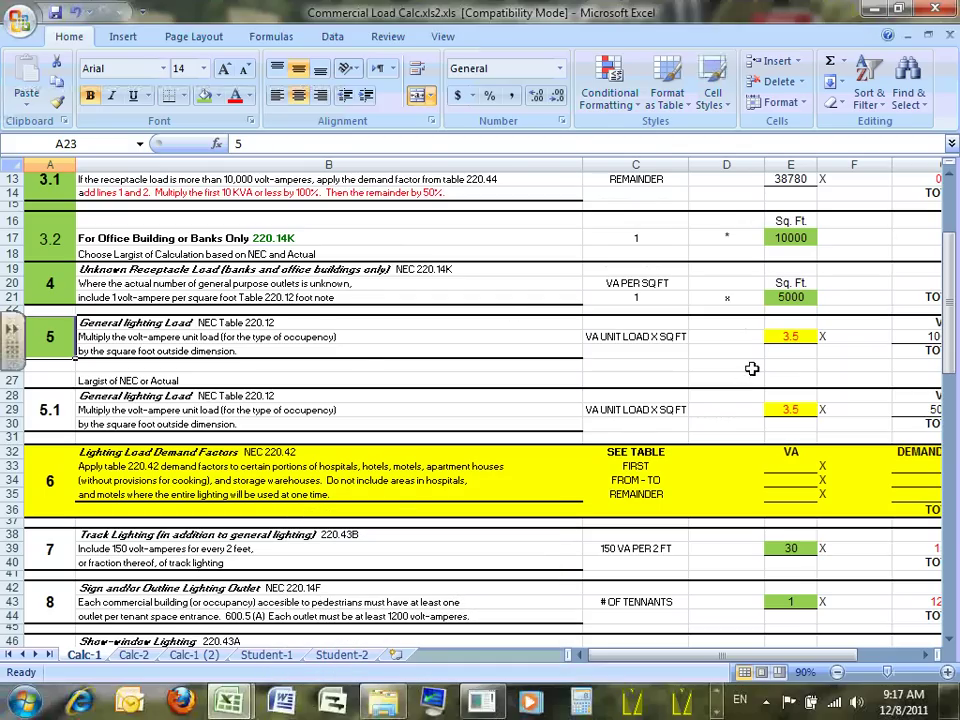
drag(829, 657, 862, 656)
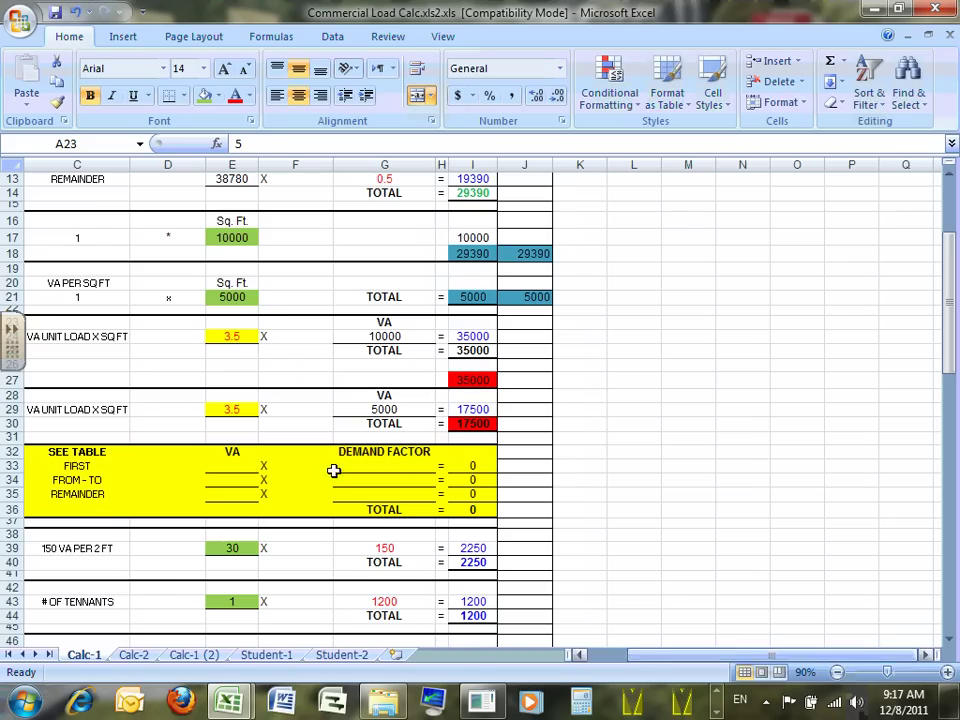
click(234, 333)
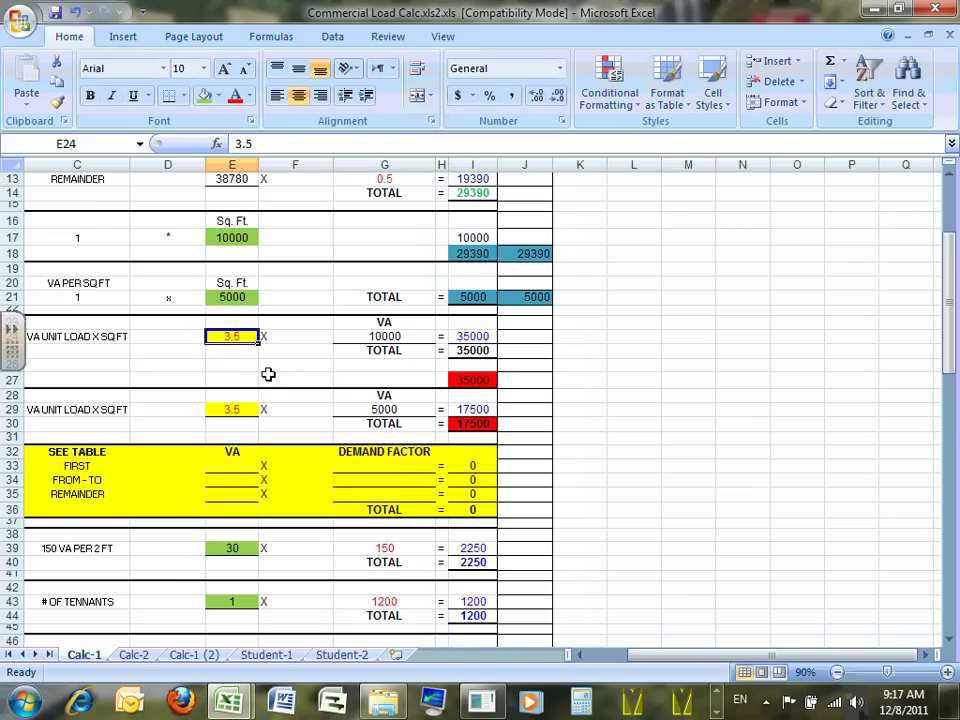
click(398, 337)
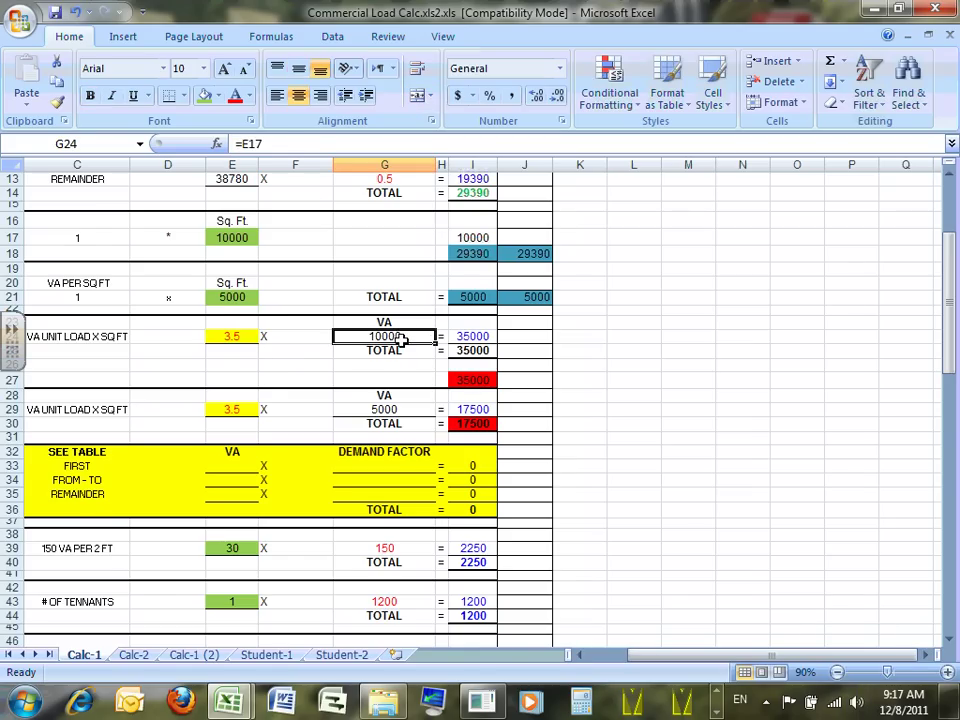
click(482, 338)
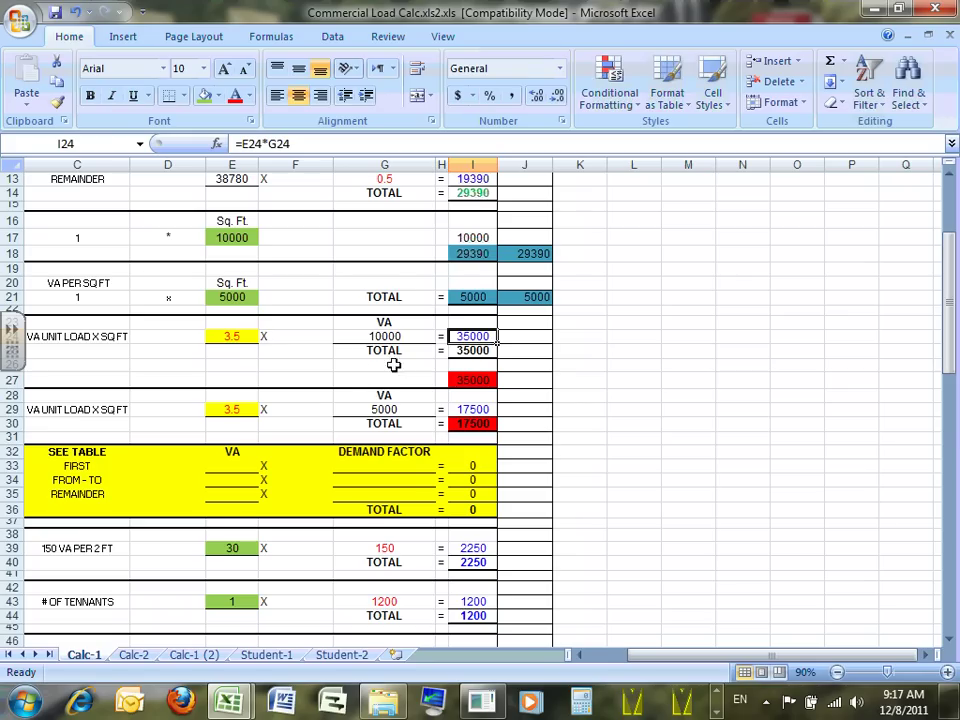
Step: Examine section 5.1's unit load in E29, area reference in G29 and product formula in I29
click(239, 411)
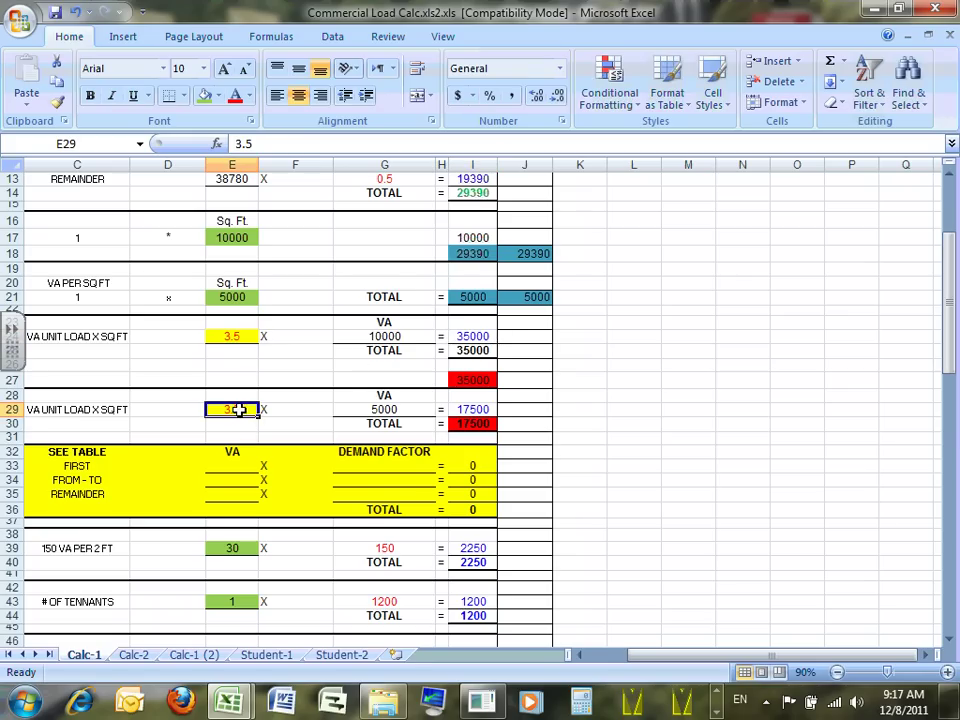
click(386, 409)
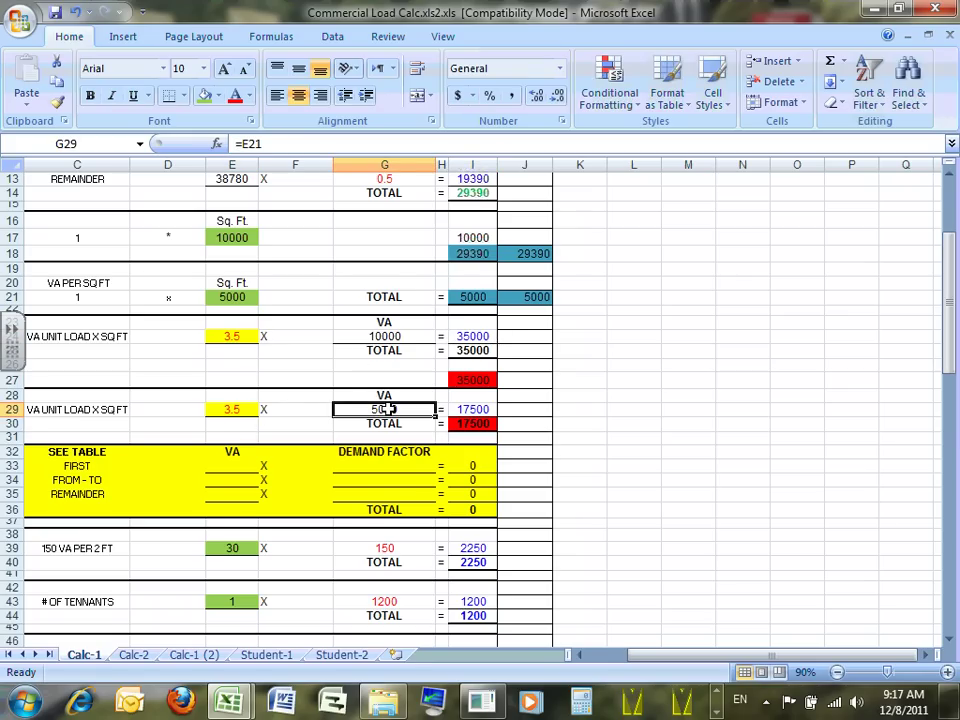
click(468, 409)
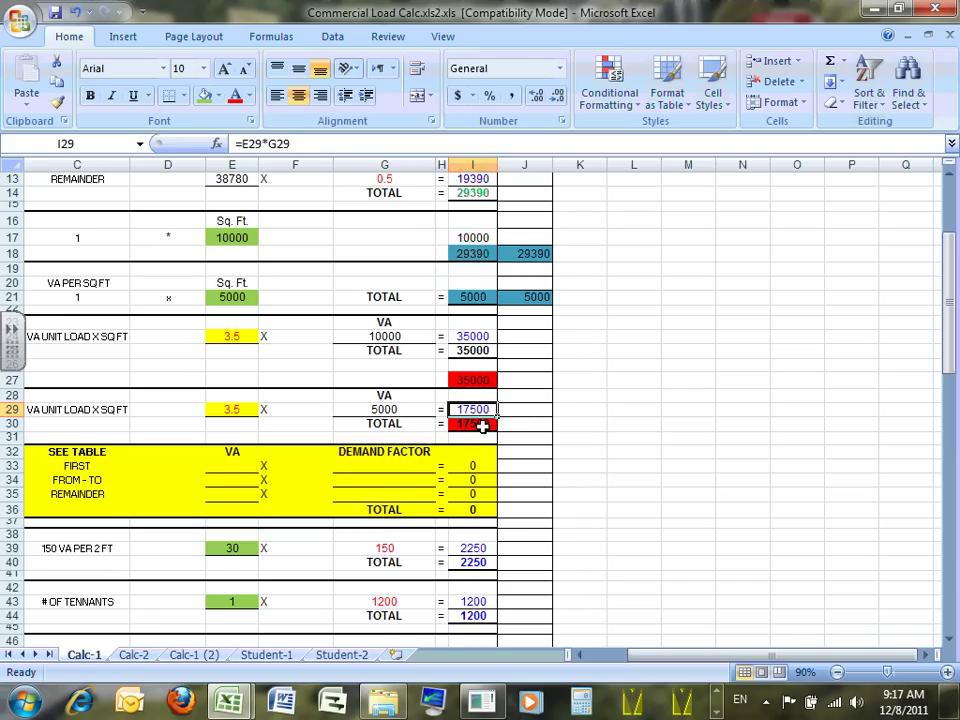
Step: Compare the formulas behind the red general lighting results in I27 and I30
click(472, 380)
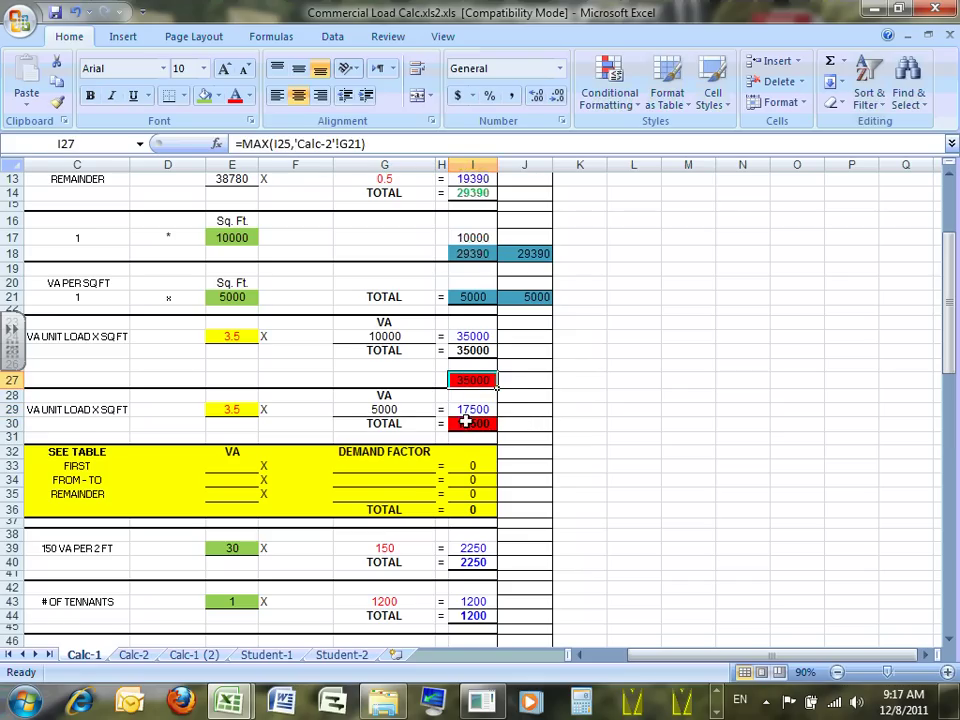
click(466, 422)
click(475, 383)
click(478, 423)
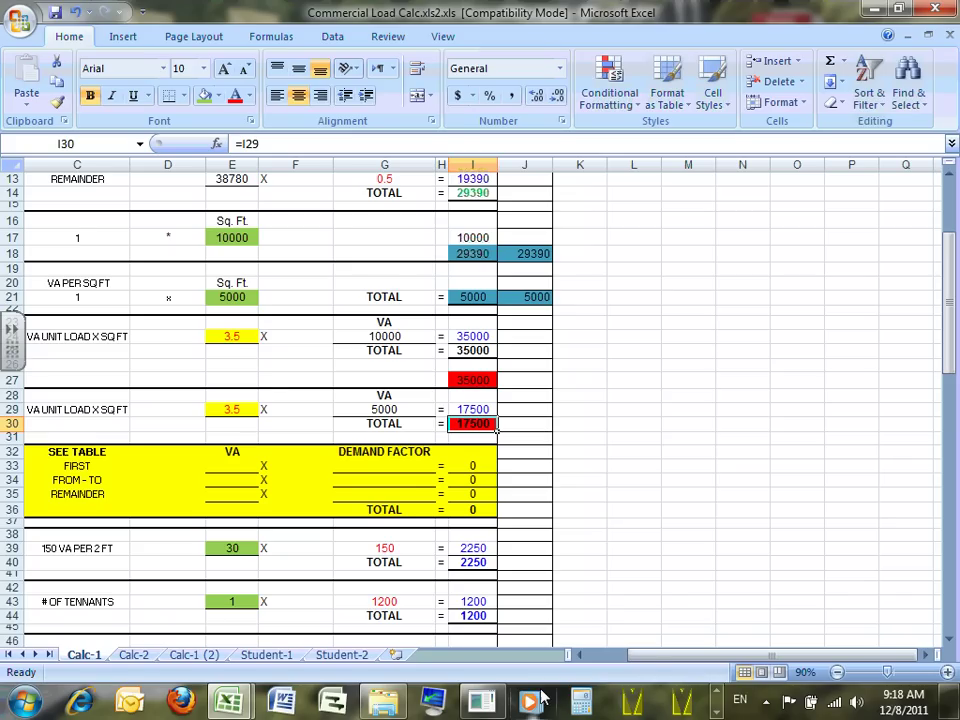
Step: Fill the section number cells 5.1 and 6 in column A with green to mark them as covered
drag(649, 650, 593, 660)
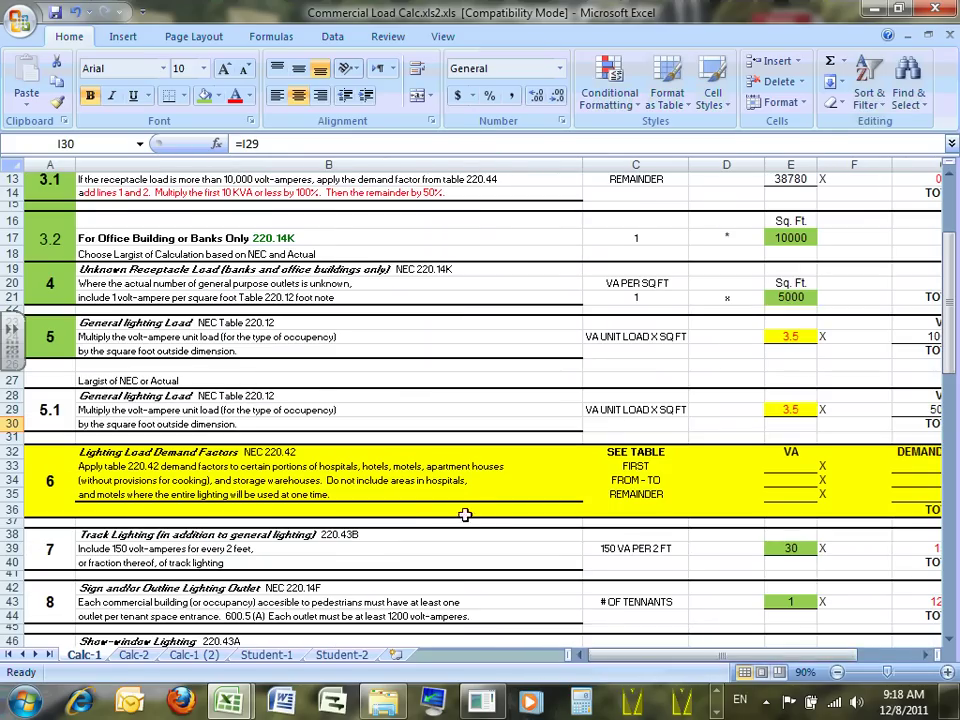
click(248, 466)
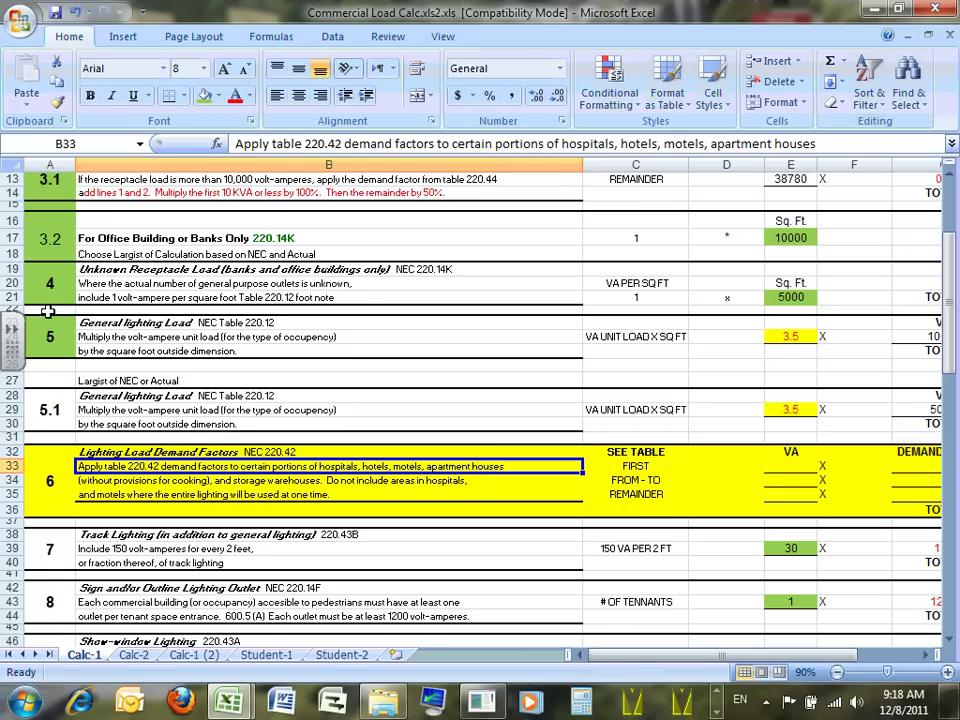
click(48, 400)
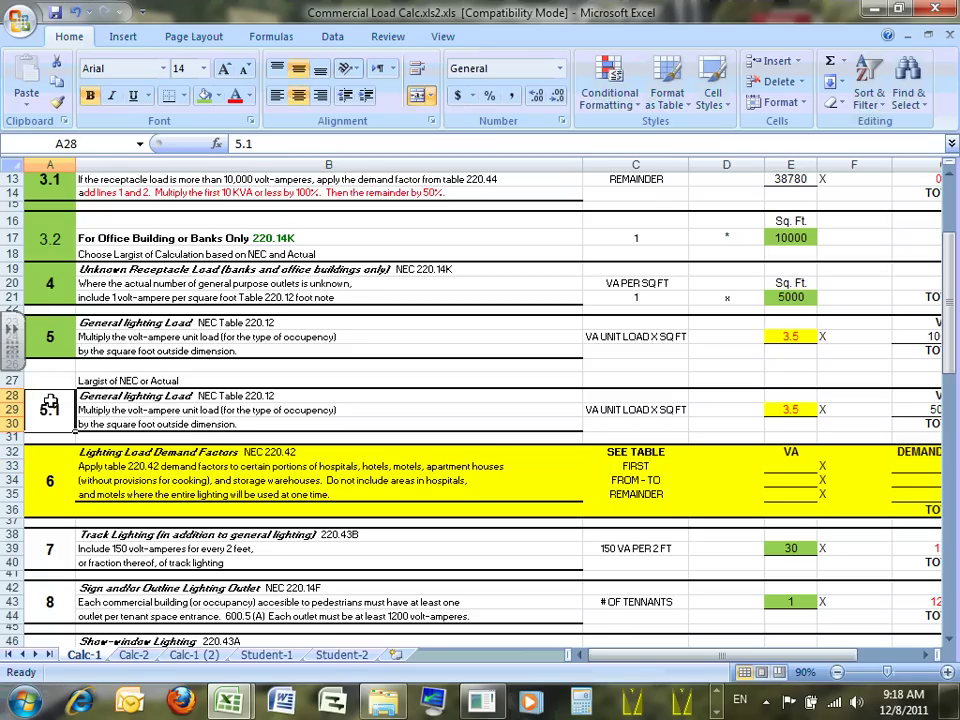
click(204, 96)
click(52, 479)
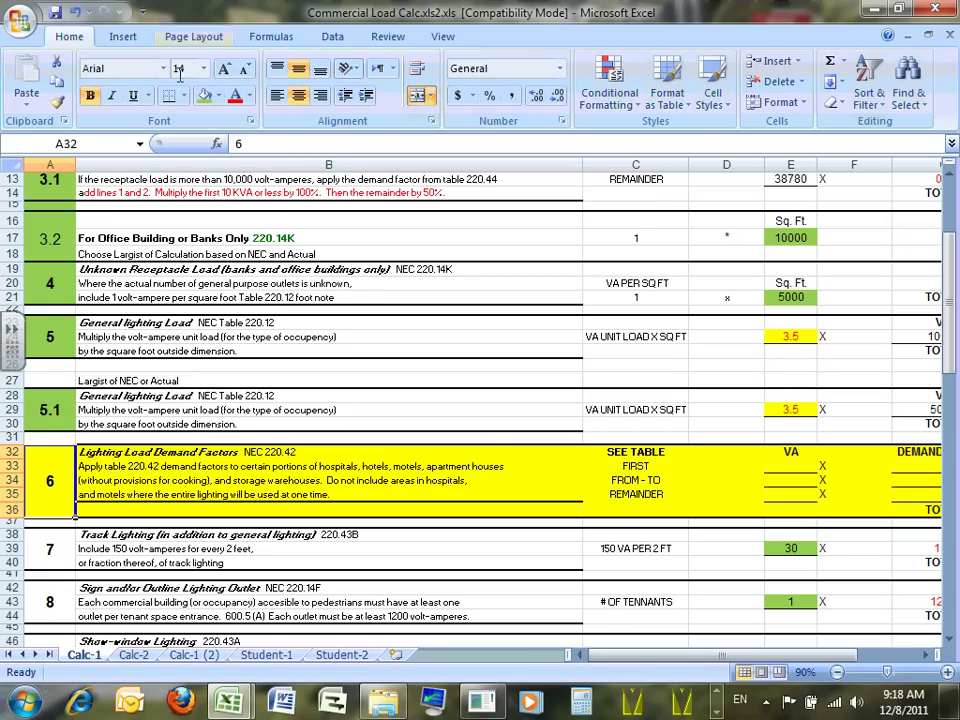
click(204, 96)
click(240, 480)
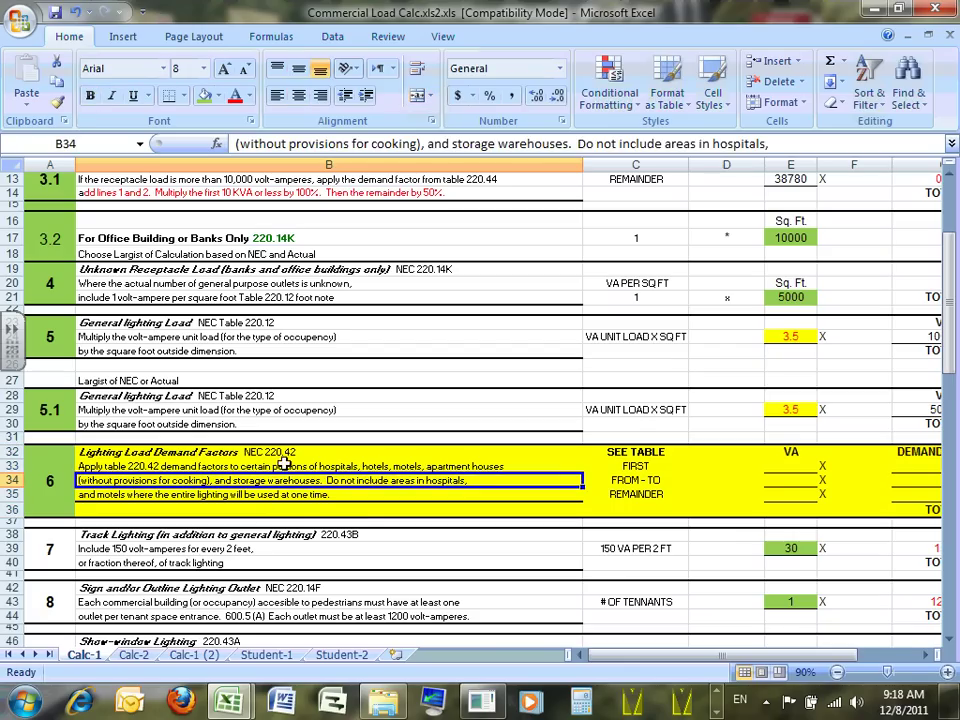
Step: Switch to NEC2011.pdf in Adobe Reader and highlight the title of Table 220.42 Lighting Load Demand Factors on page 67
click(279, 452)
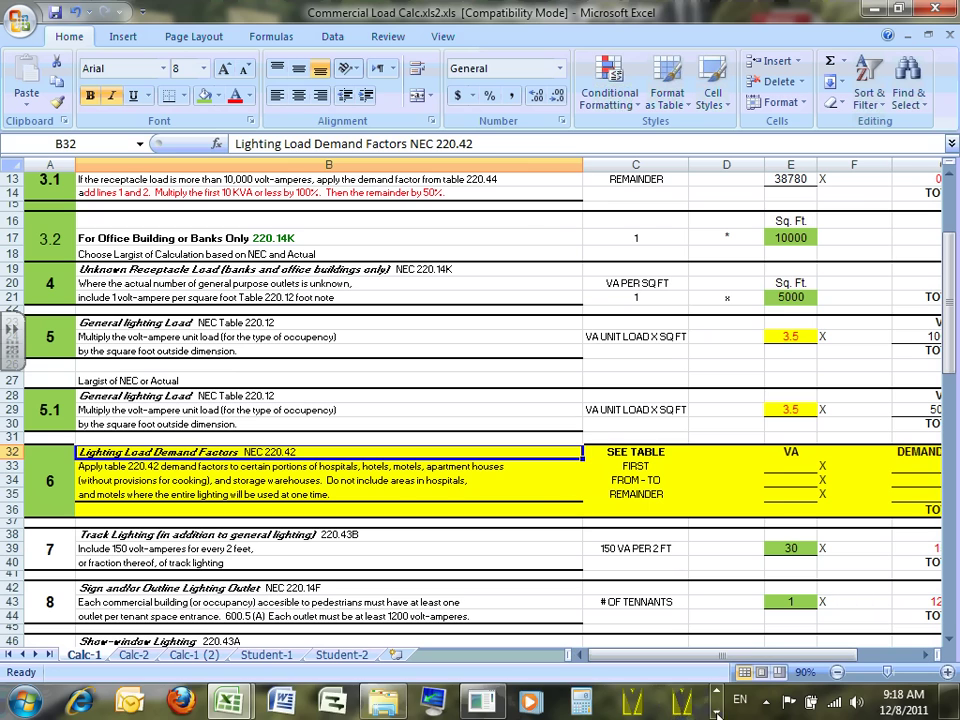
scroll(417, 705, down, 1)
mouse_move(400, 703)
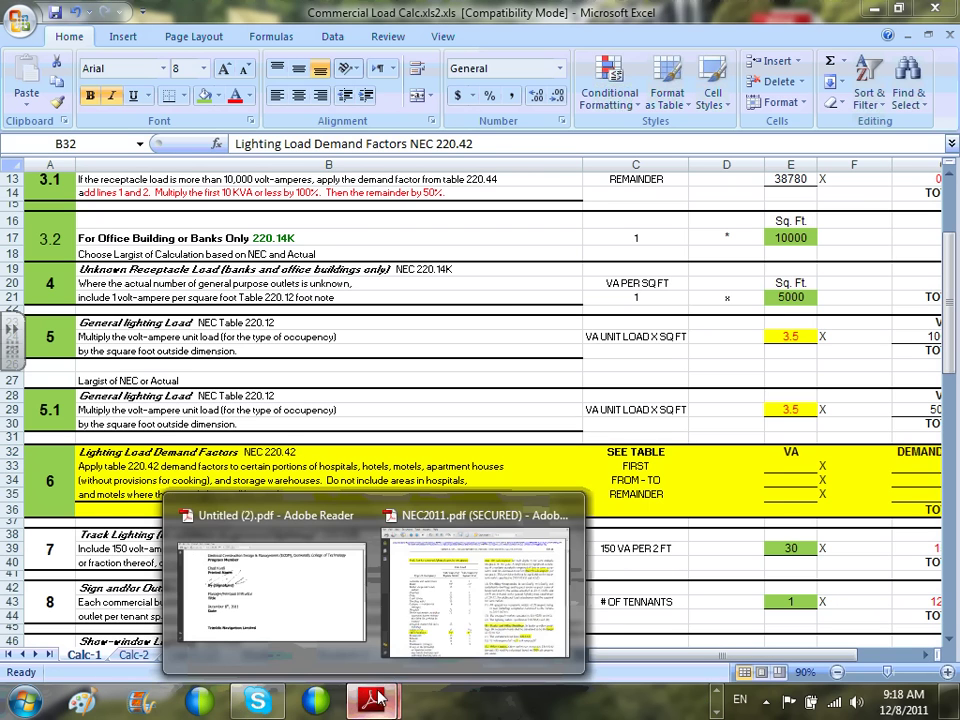
click(425, 595)
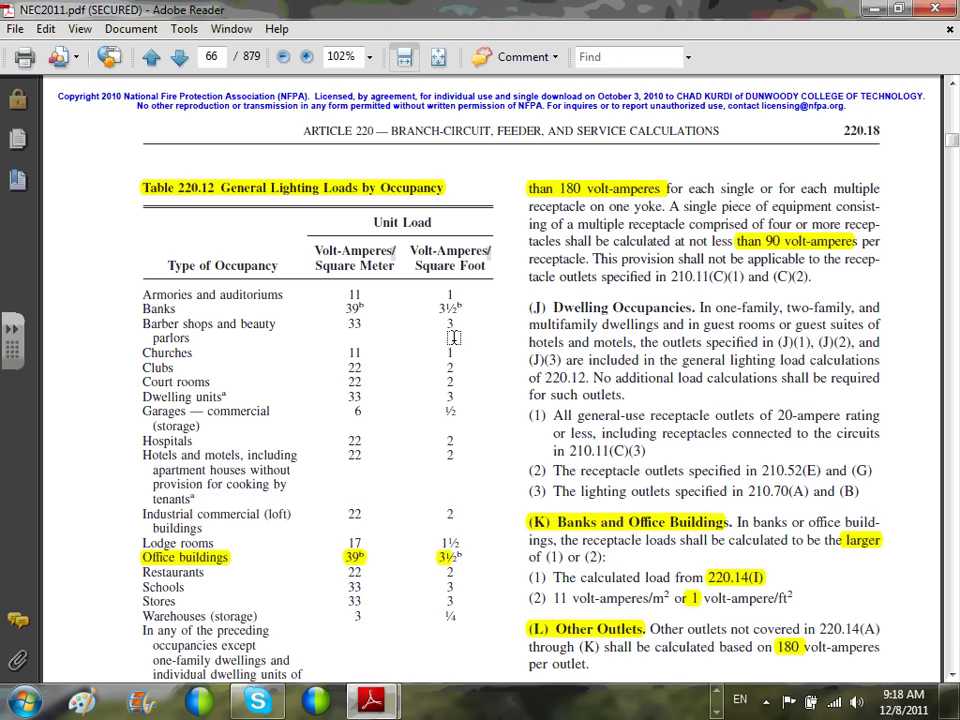
scroll(454, 337, down, 5)
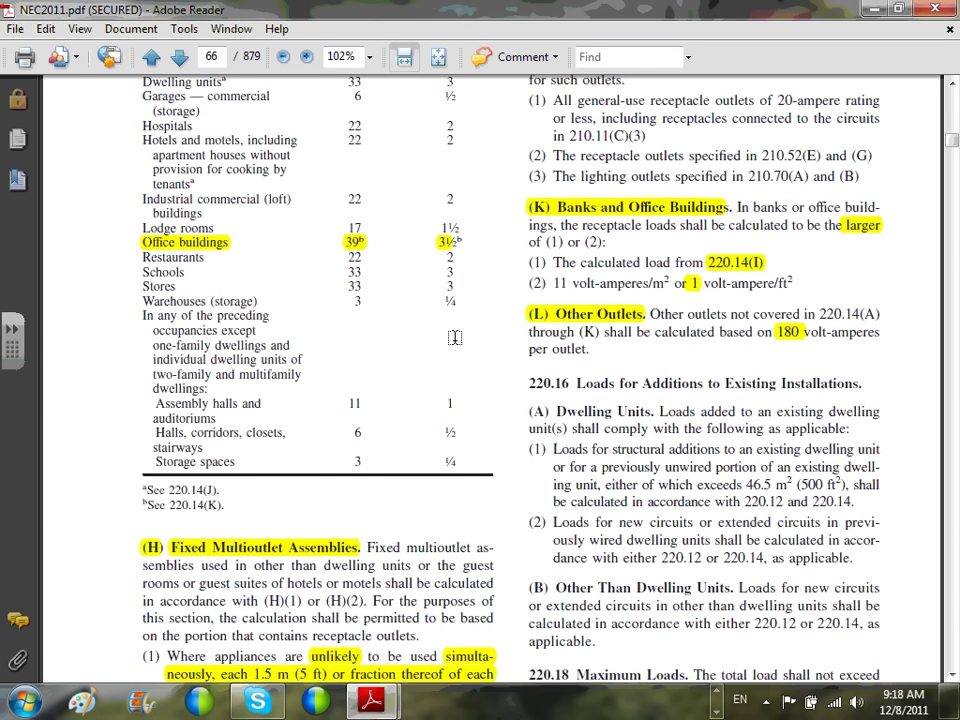
scroll(454, 337, down, 2)
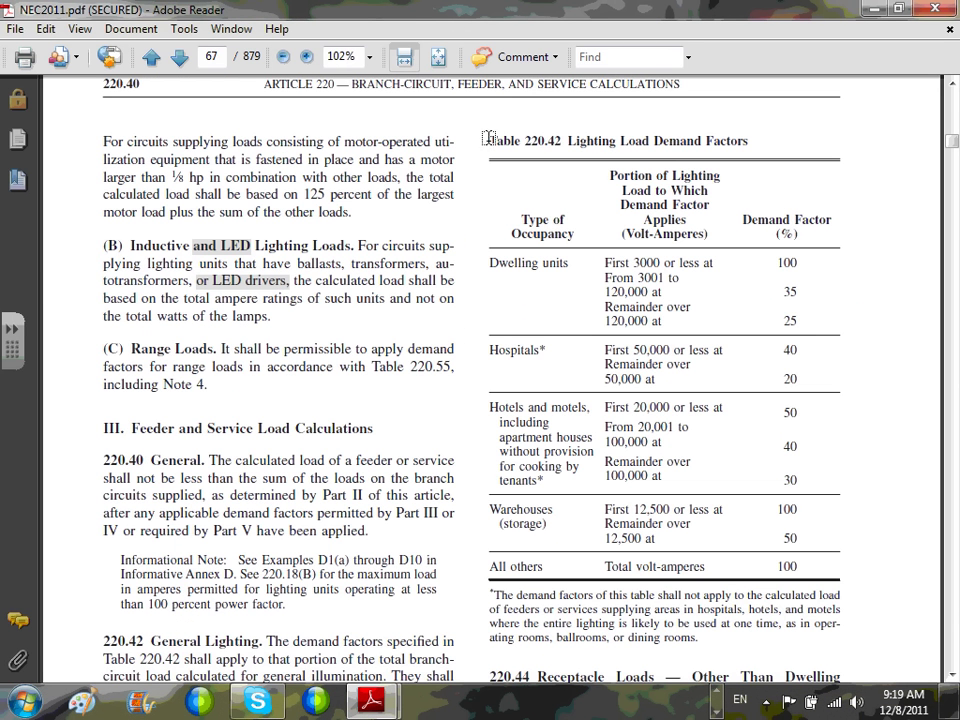
drag(487, 140, 748, 141)
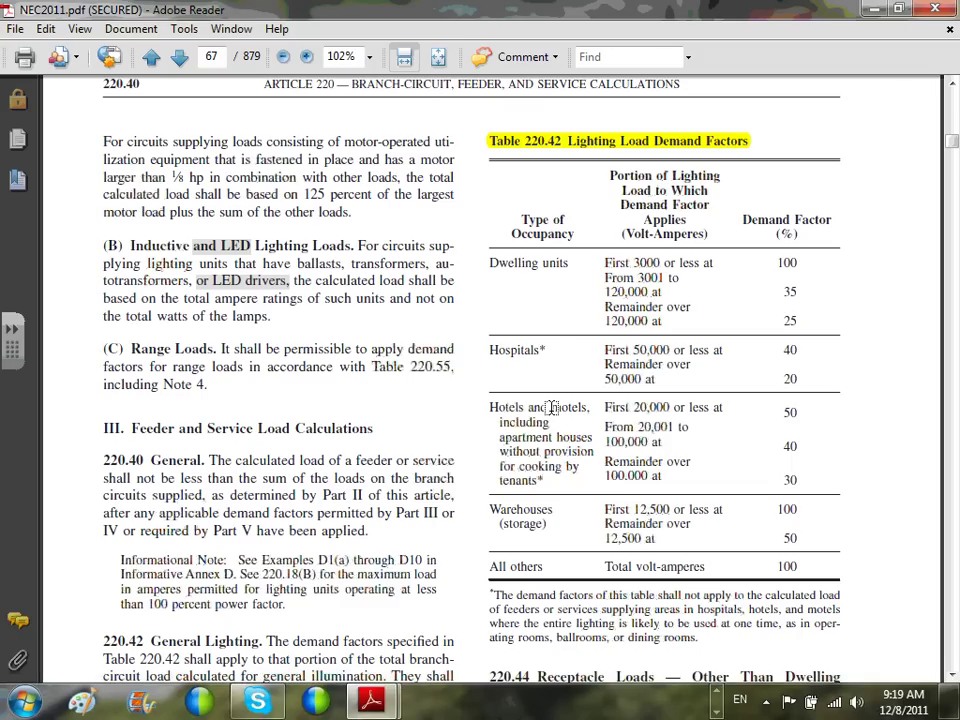
Step: Highlight the All others row of Table 220.42, including Total volt-amperes and its 100 percent demand factor
scroll(551, 408, down, 1)
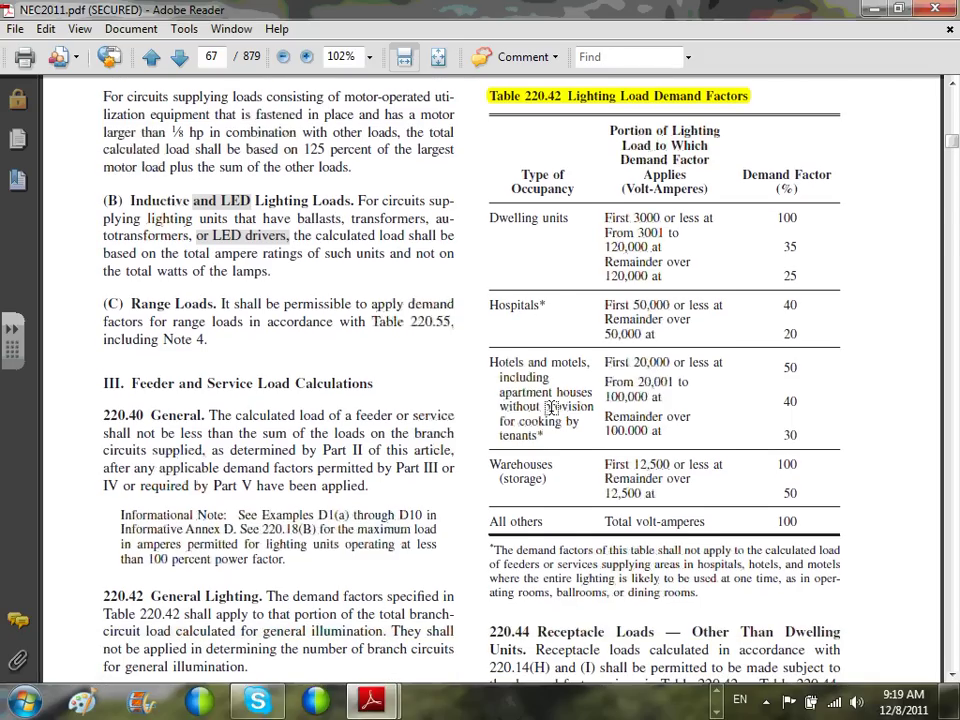
scroll(551, 408, down, 1)
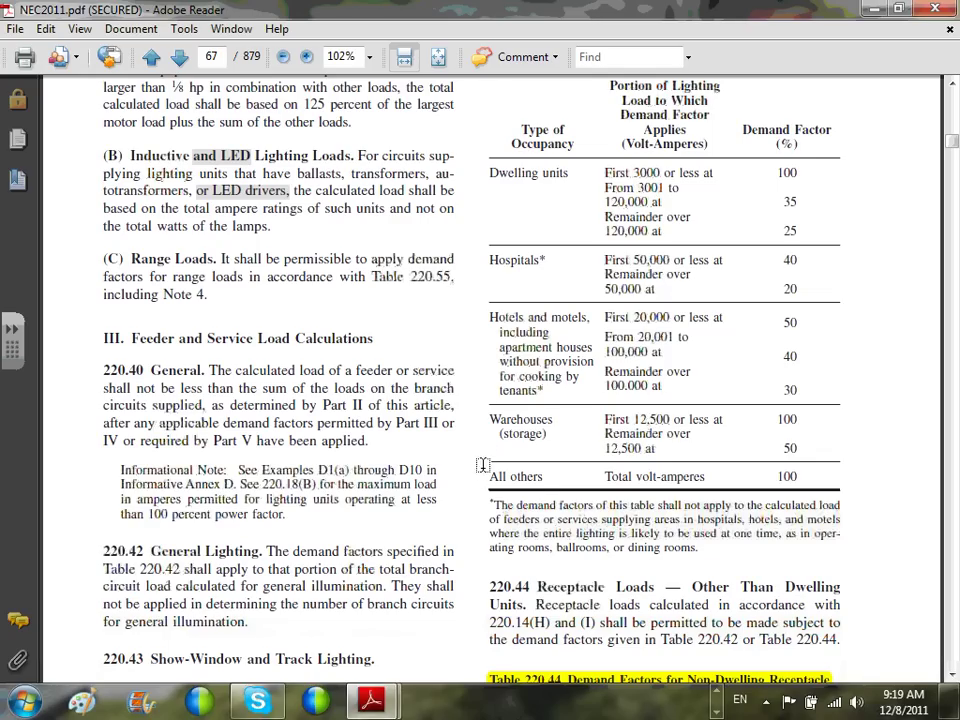
drag(483, 465, 810, 476)
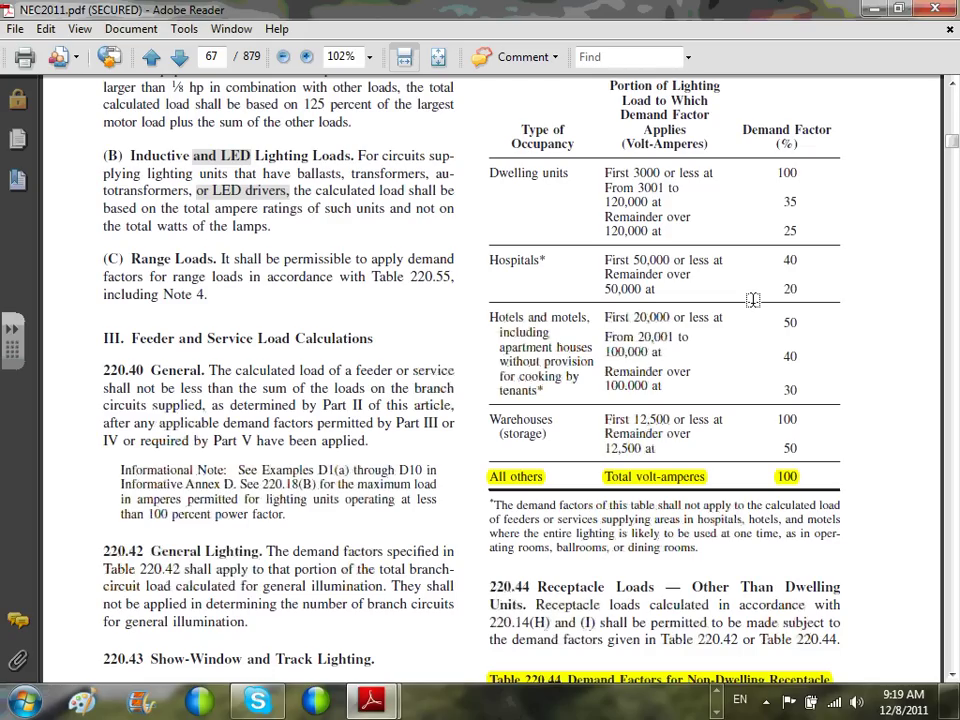
Step: Return to the Excel load calculation and review section 6's demand factor lines against the general lighting totals
click(876, 10)
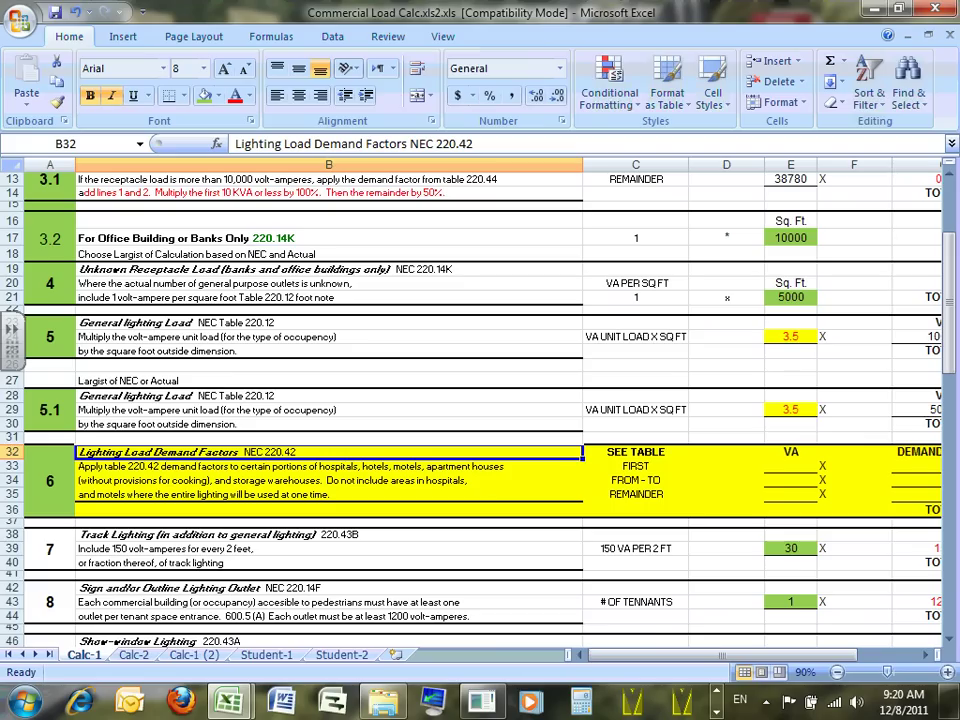
drag(700, 655, 840, 664)
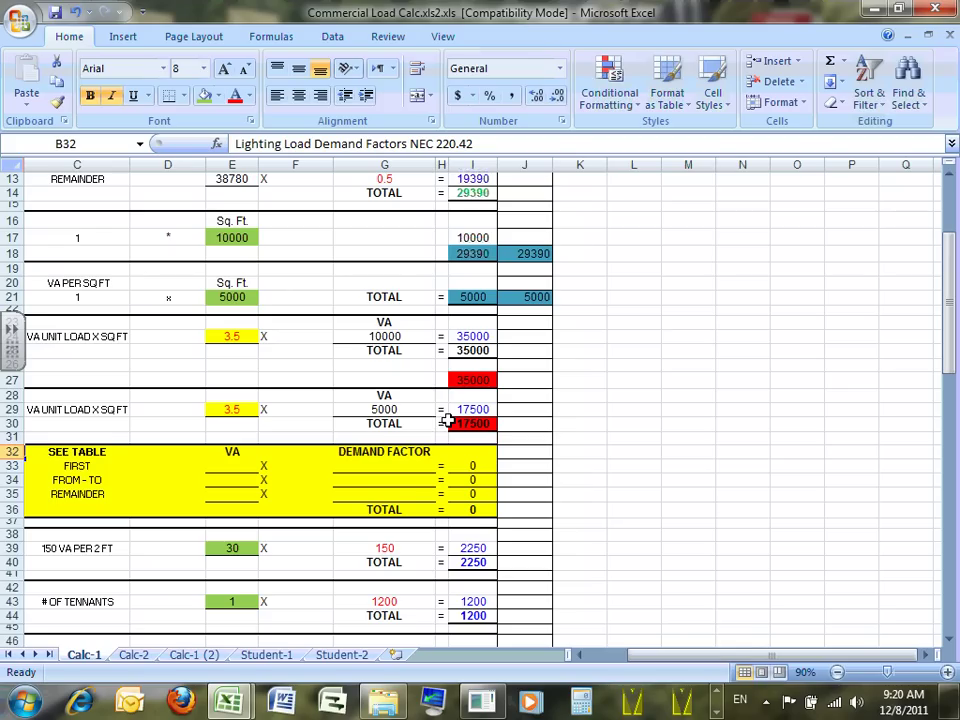
drag(681, 659, 633, 660)
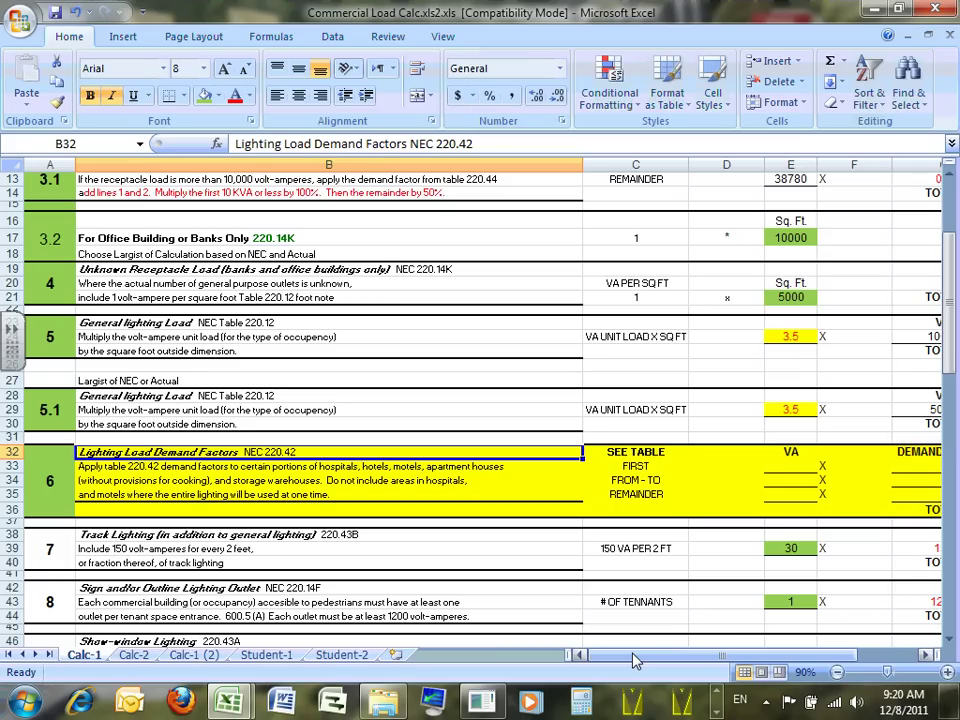
drag(633, 660, 885, 662)
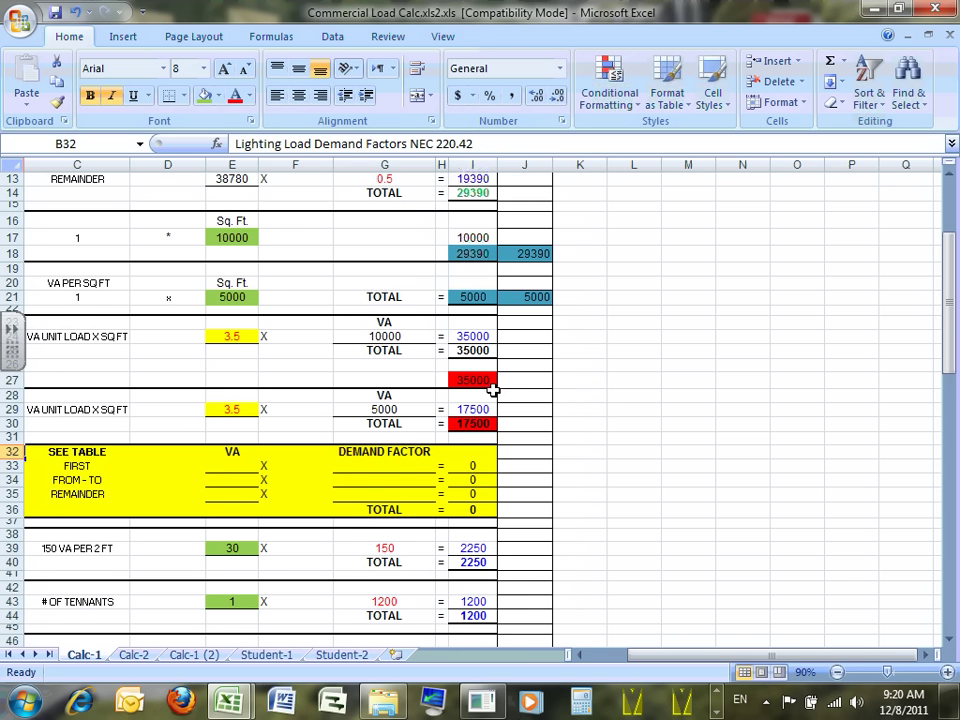
Step: Look over the totals in columns I and J, from the receptacle loads down to the heating and air-conditioning loads
scroll(489, 394, down, 1)
scroll(489, 396, down, 20)
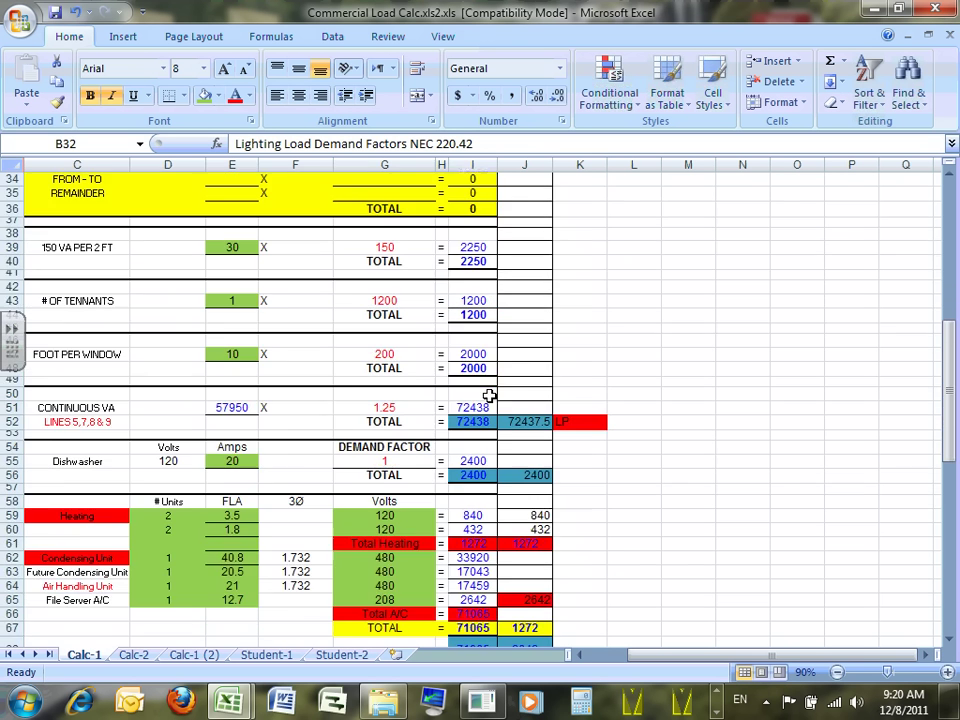
scroll(489, 396, up, 20)
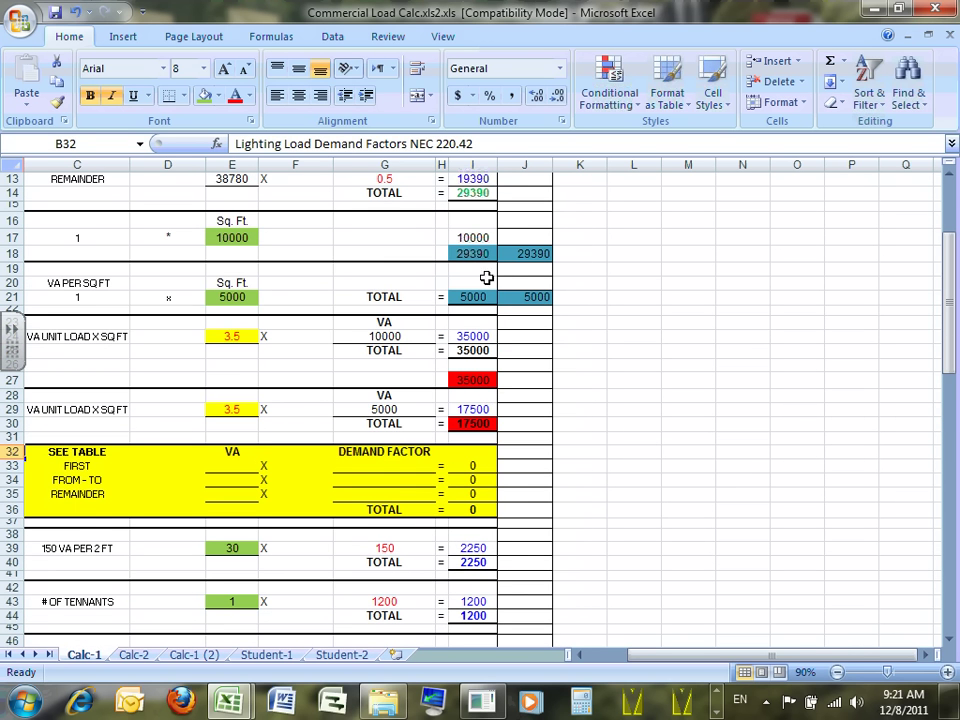
scroll(489, 285, up, 4)
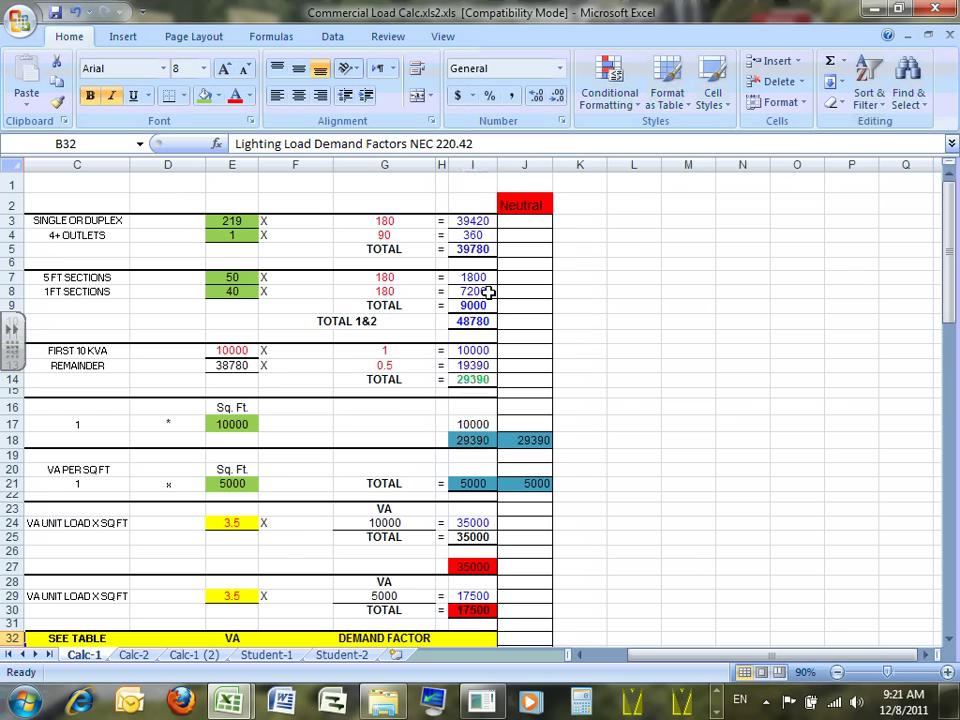
scroll(476, 343, down, 6)
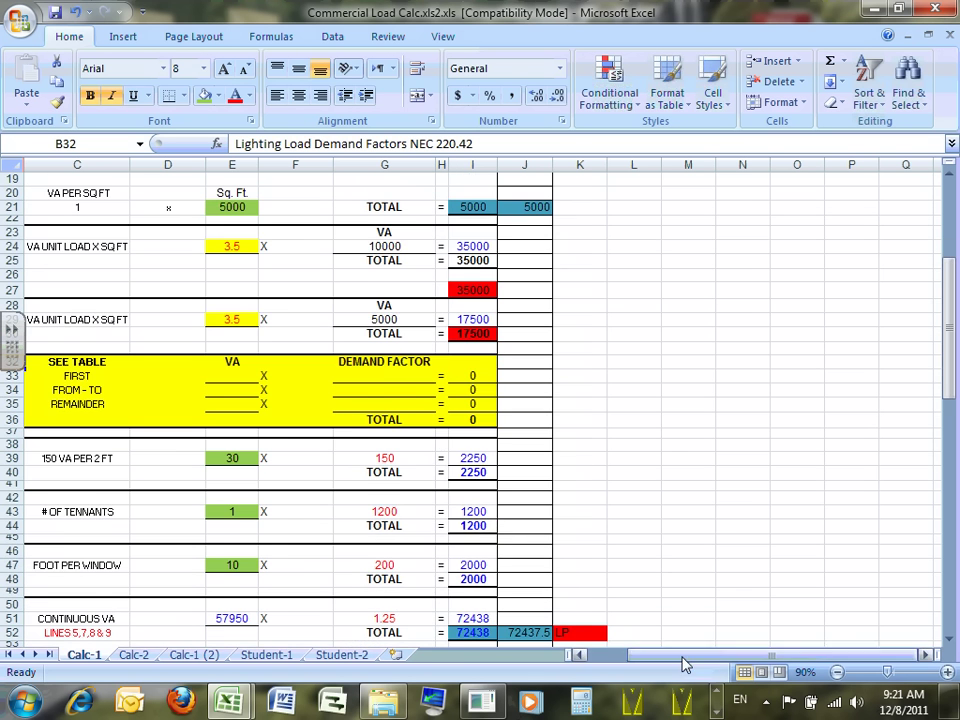
mouse_move(681, 662)
mouse_down()
mouse_move(643, 662)
mouse_move(690, 666)
mouse_up()
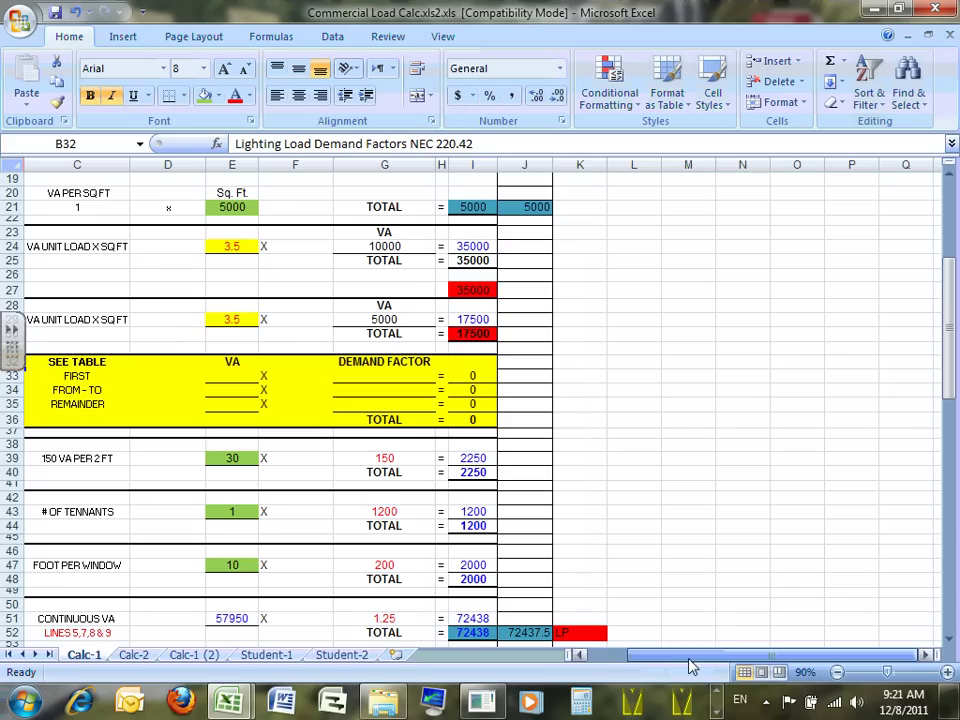
scroll(545, 300, up, 3)
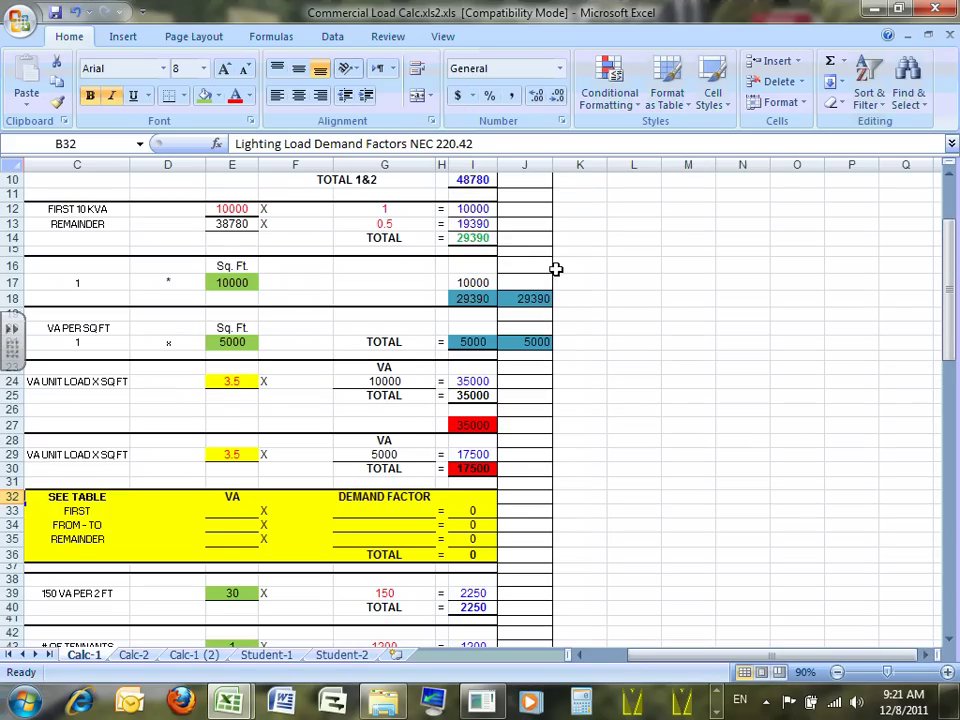
scroll(555, 268, up, 3)
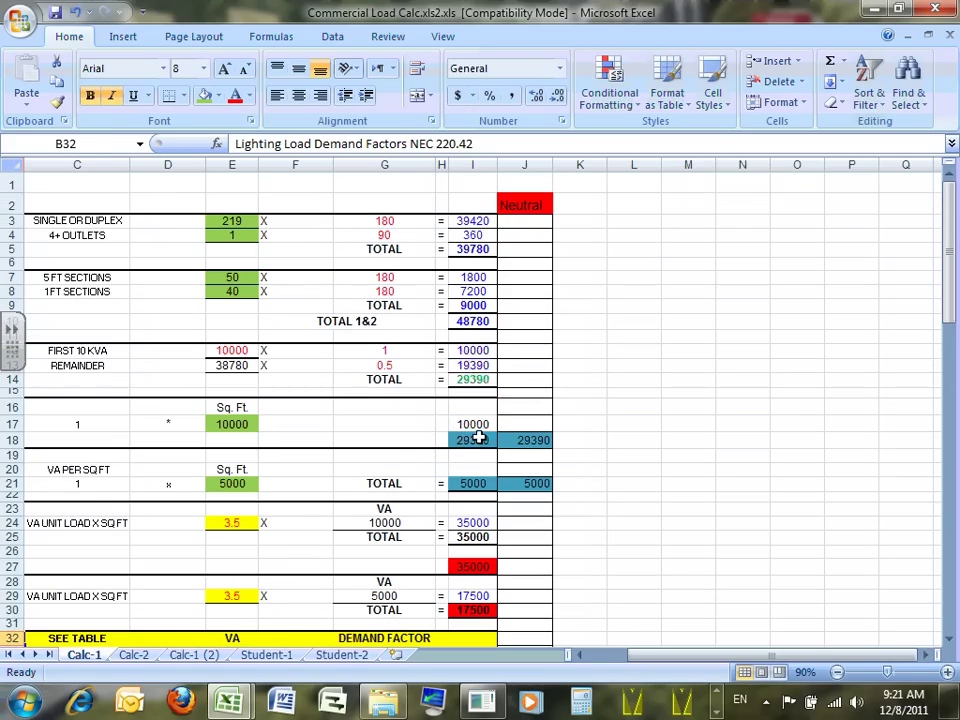
scroll(480, 437, down, 1)
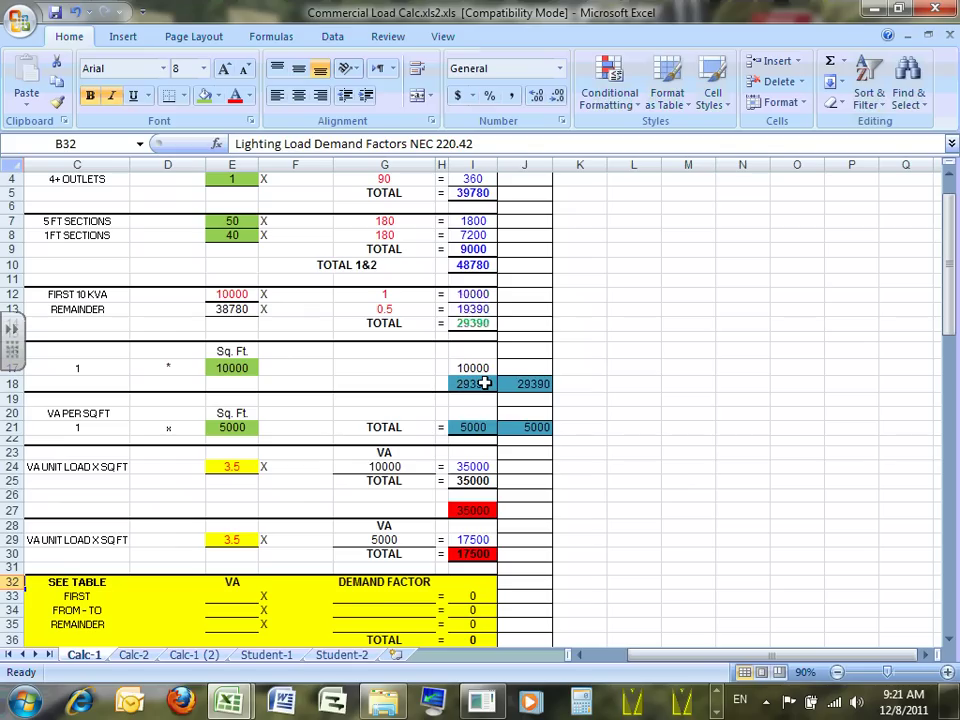
scroll(484, 383, down, 1)
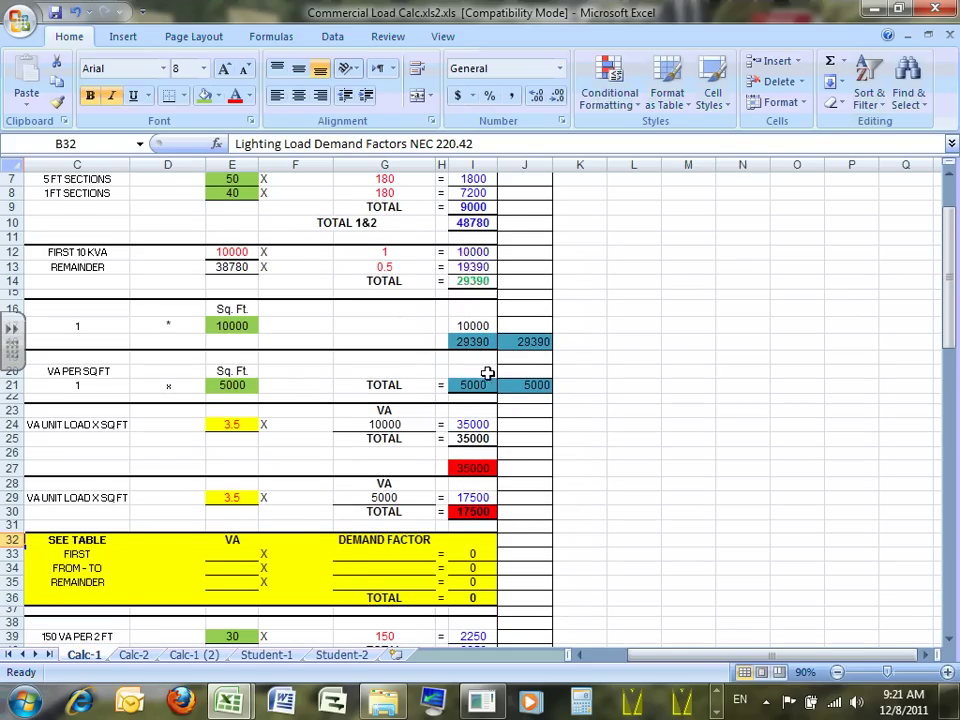
Step: Examine the formulas behind the blue receptacle results in I18 and I21 and the red lighting results in I27 and I30
click(477, 342)
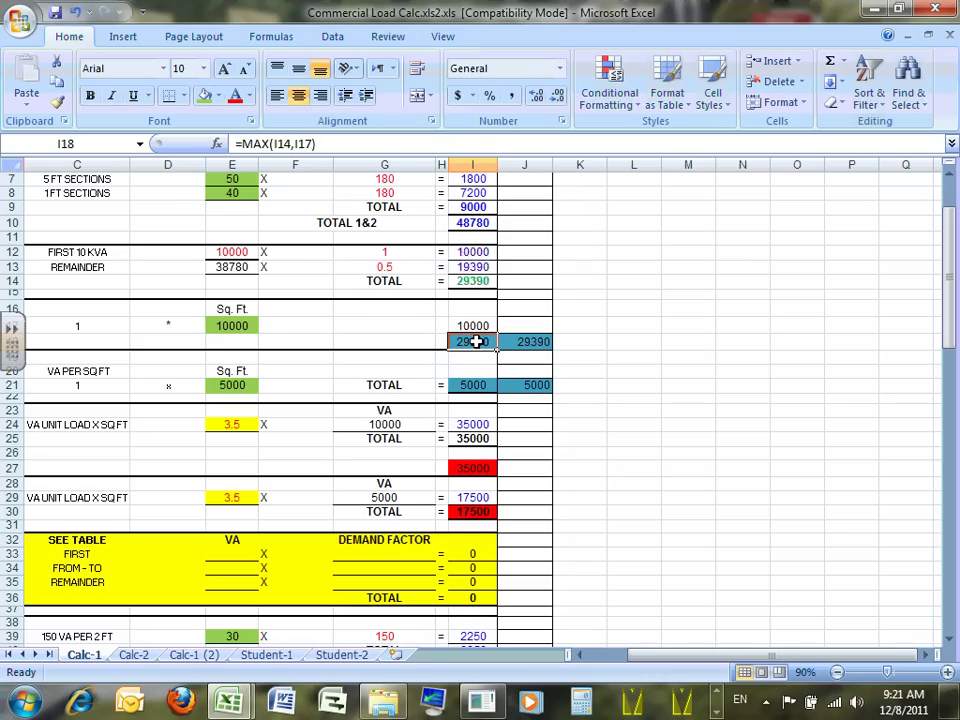
click(476, 384)
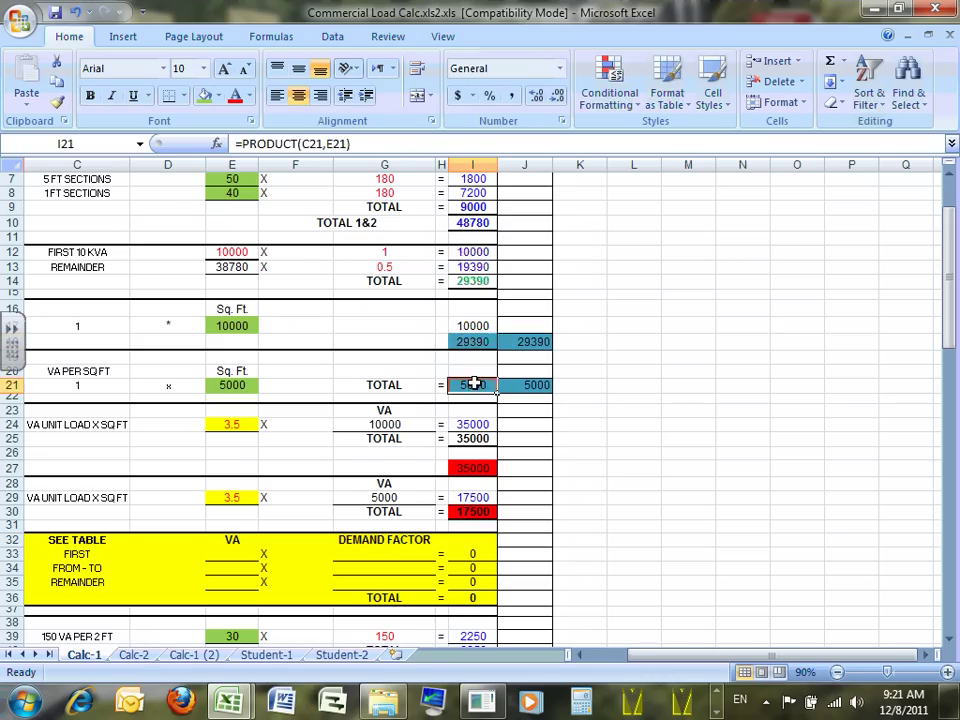
scroll(474, 379, down, 2)
click(474, 378)
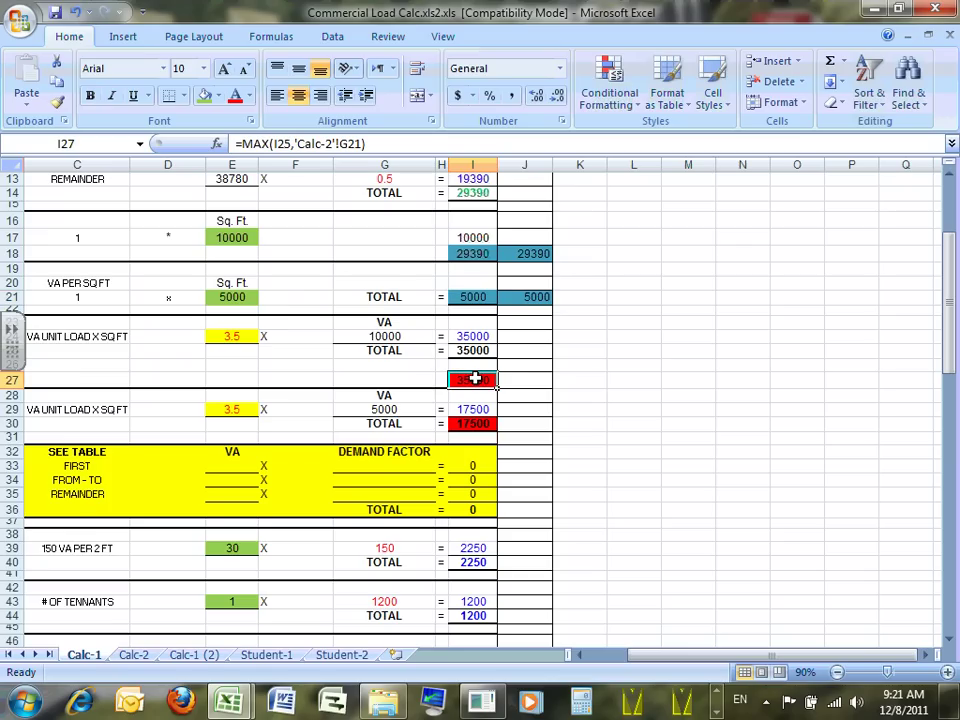
click(476, 423)
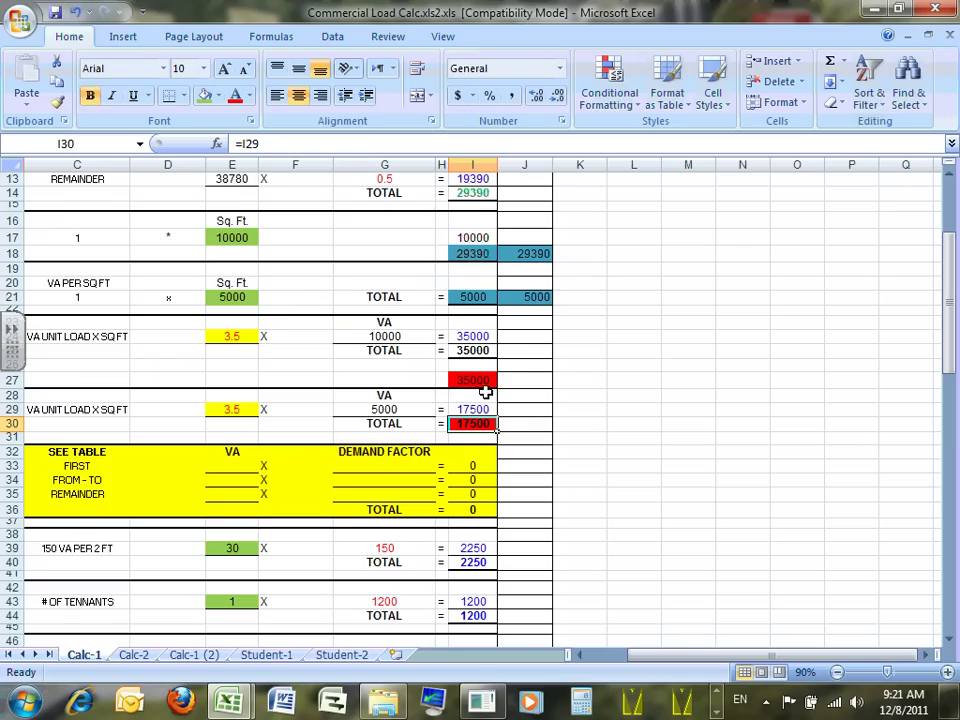
Step: Set the font color of the receptacle load results in I18 and I21 to red
click(452, 254)
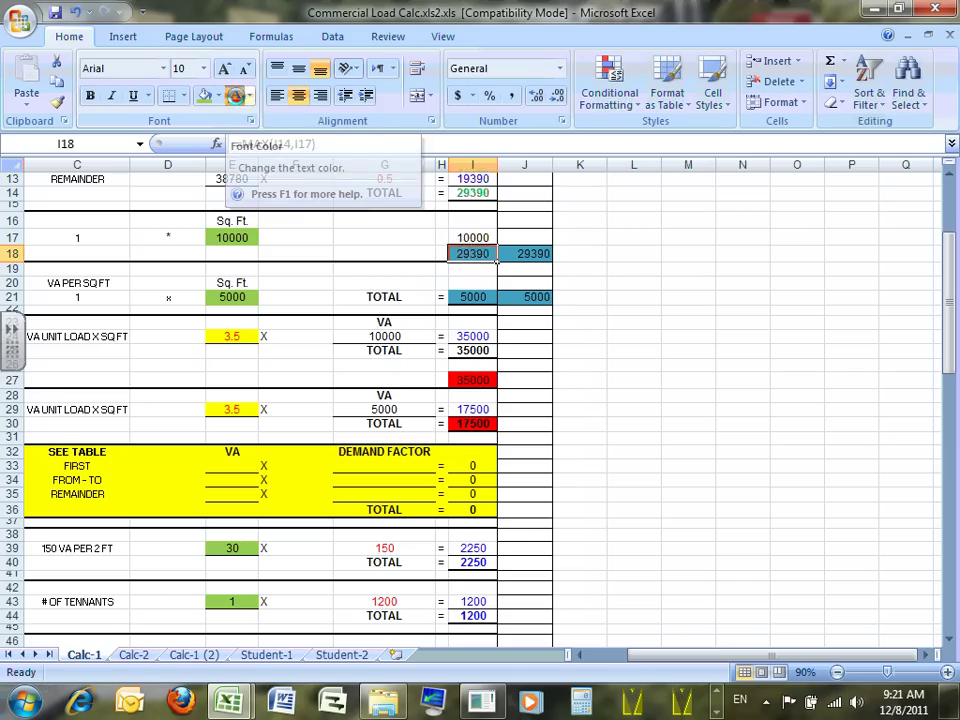
click(235, 95)
click(476, 298)
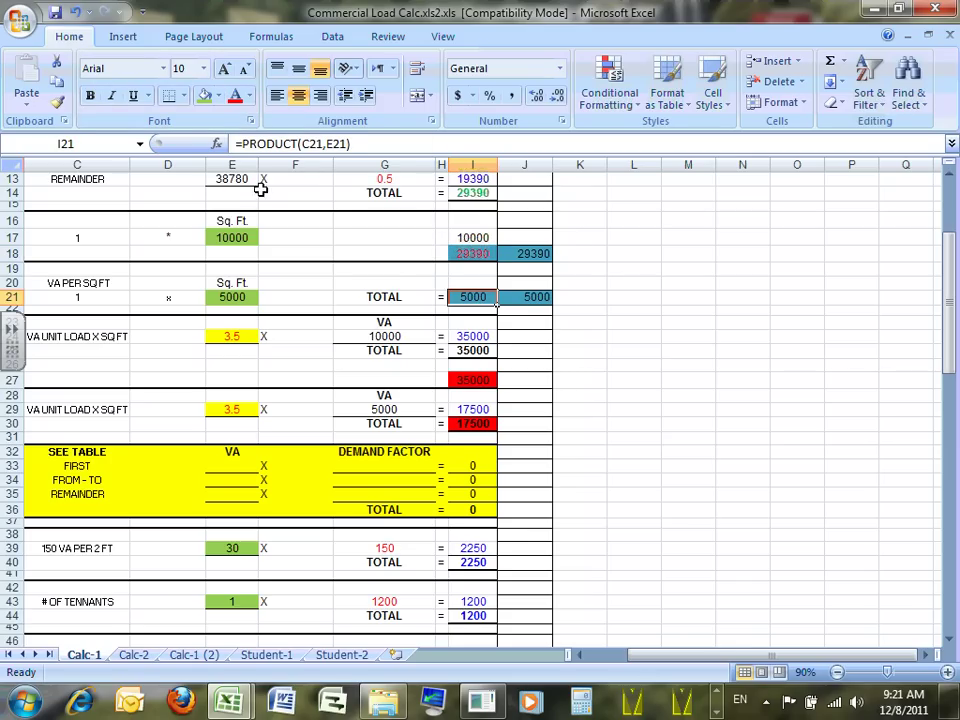
click(235, 95)
click(475, 254)
click(249, 96)
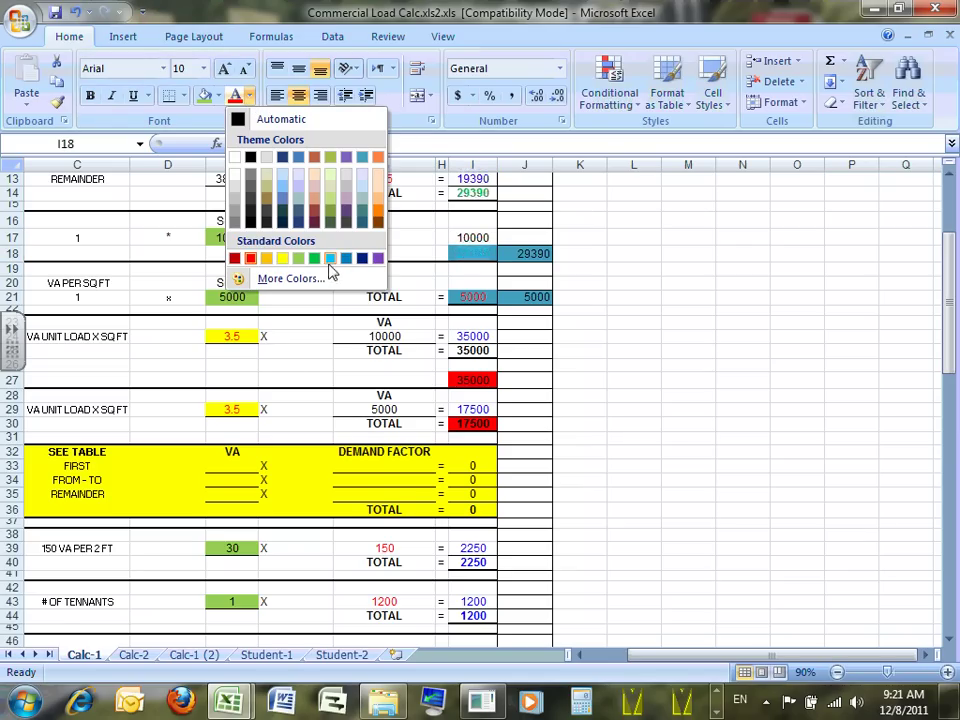
click(250, 258)
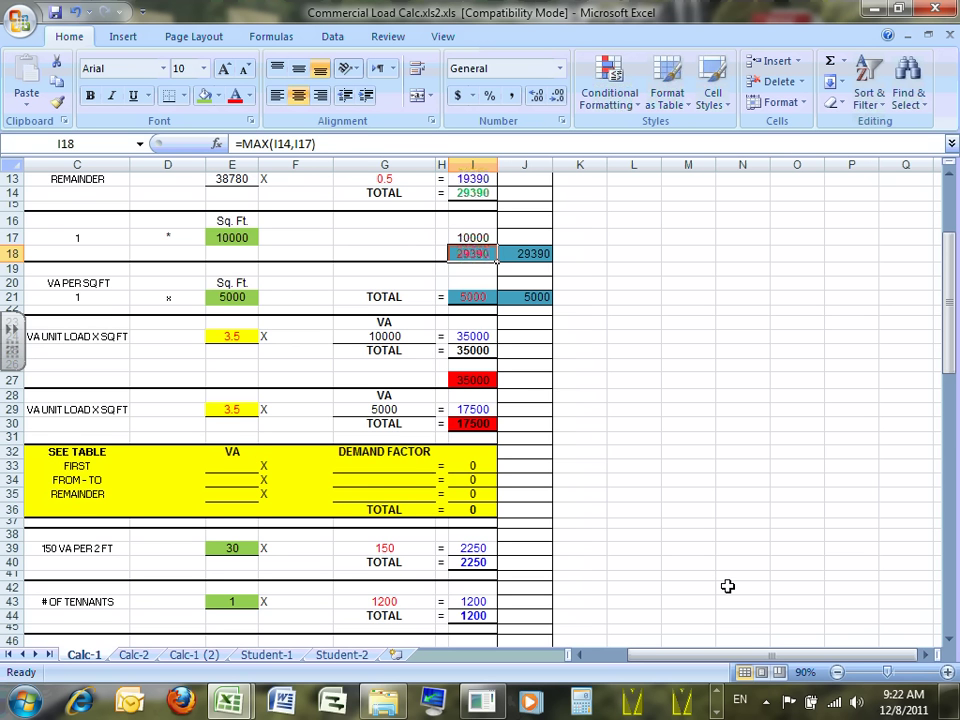
Step: Select section 7's number cell, and switch to NEC2011.pdf in Adobe Reader to find 220.43 Show-Window and Track Lighting
drag(699, 665, 684, 665)
scroll(499, 619, down, 2)
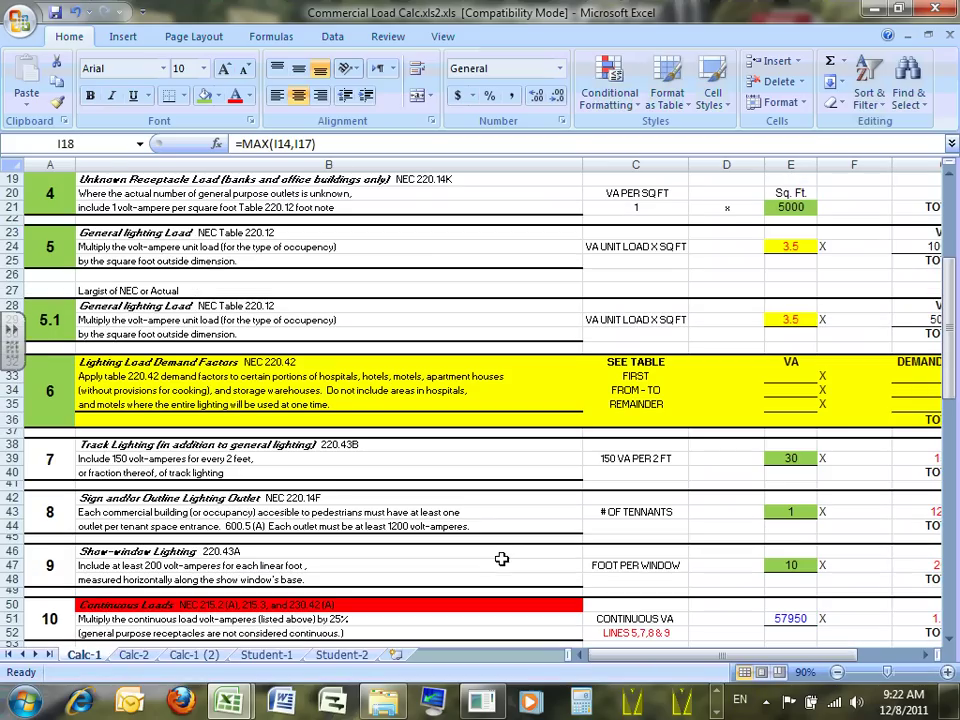
click(61, 457)
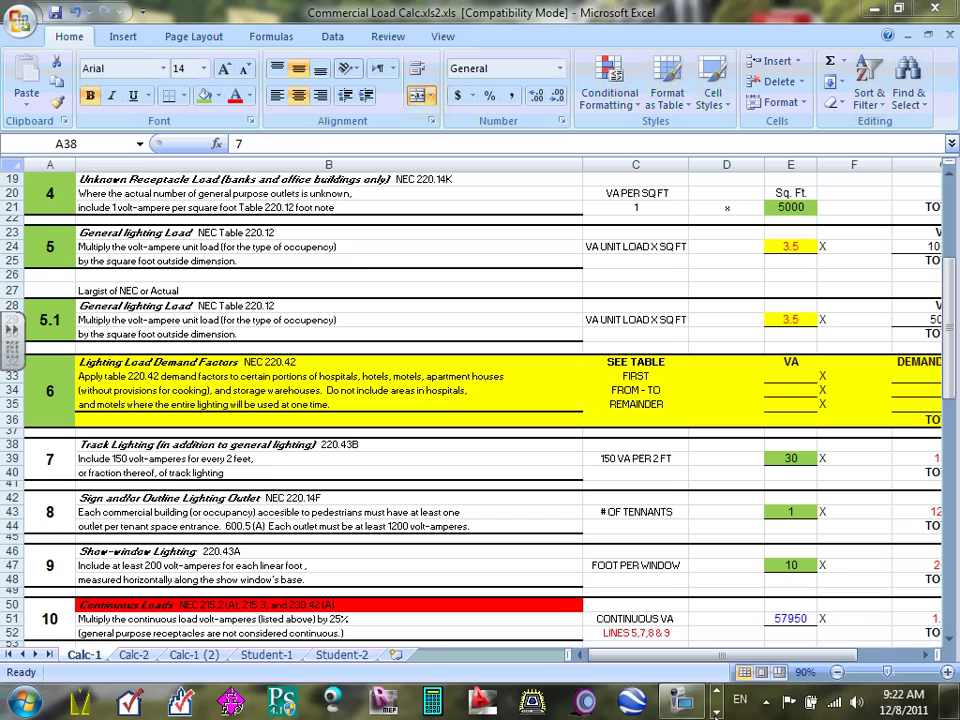
mouse_move(368, 708)
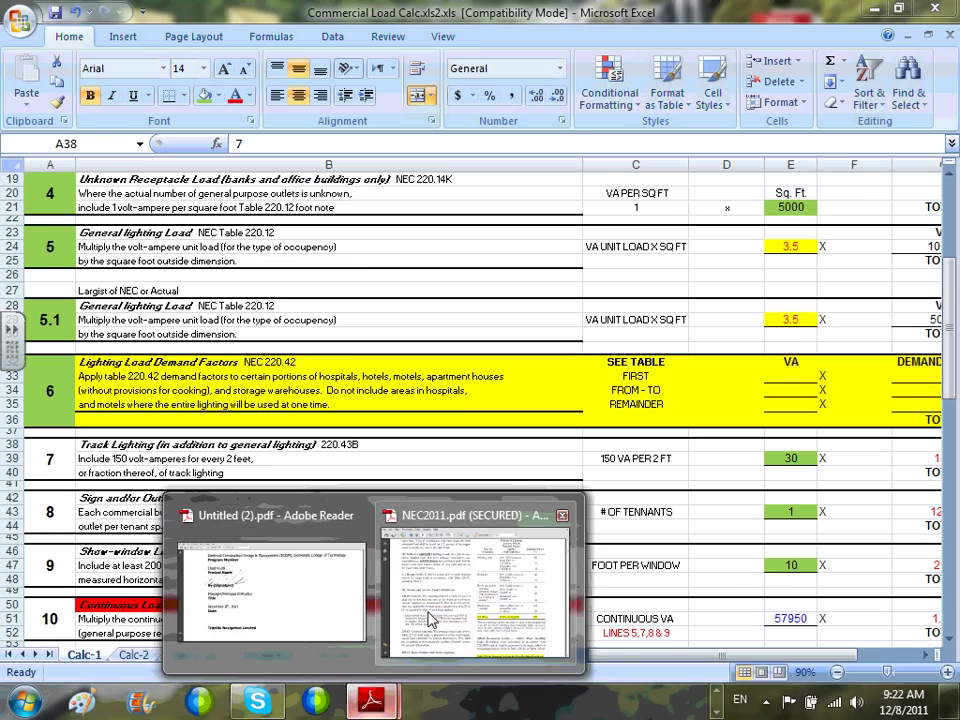
click(429, 612)
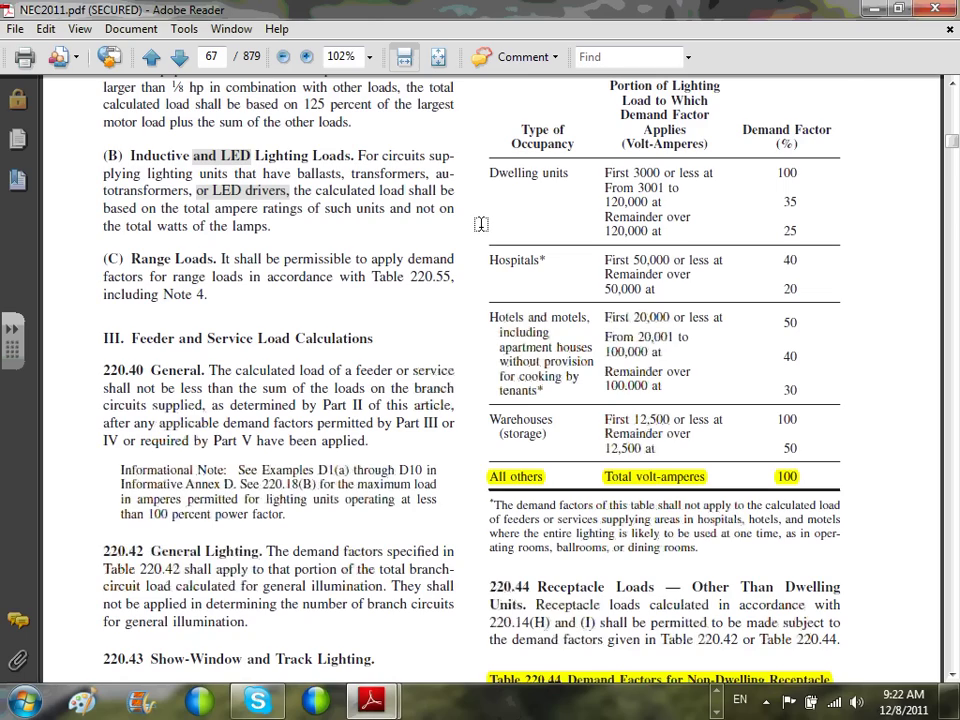
scroll(481, 224, down, 3)
scroll(481, 224, down, 5)
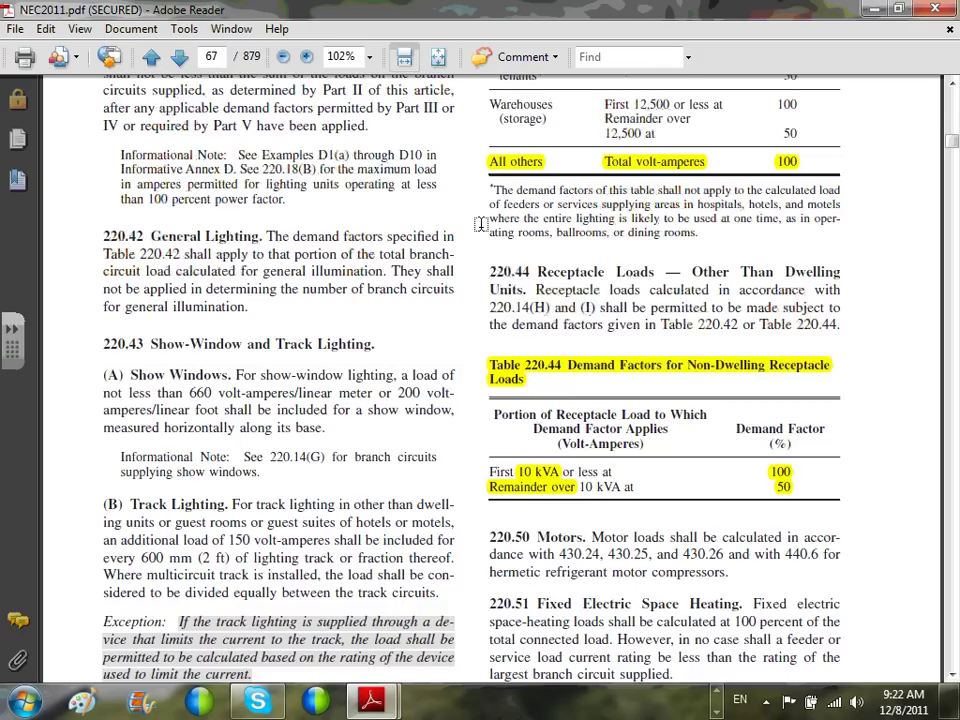
scroll(134, 390, down, 1)
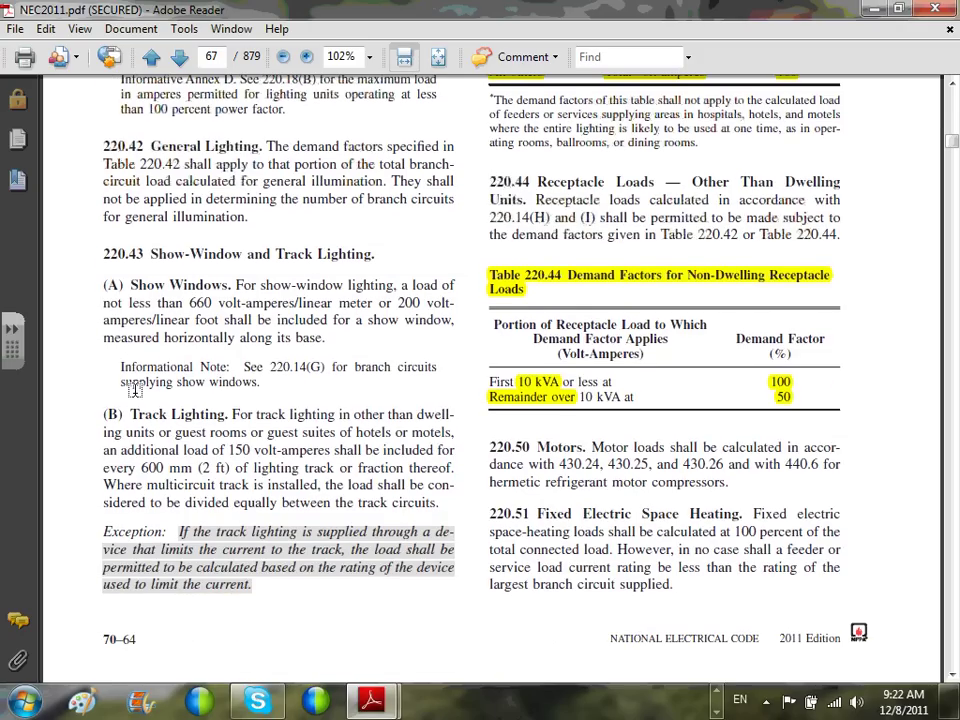
Step: Highlight the 220.43 heading, the "(B) Track Lighting" title, and its "150 volt-amperes" and "(2 ft)" values
drag(102, 253, 365, 256)
scroll(120, 337, down, 1)
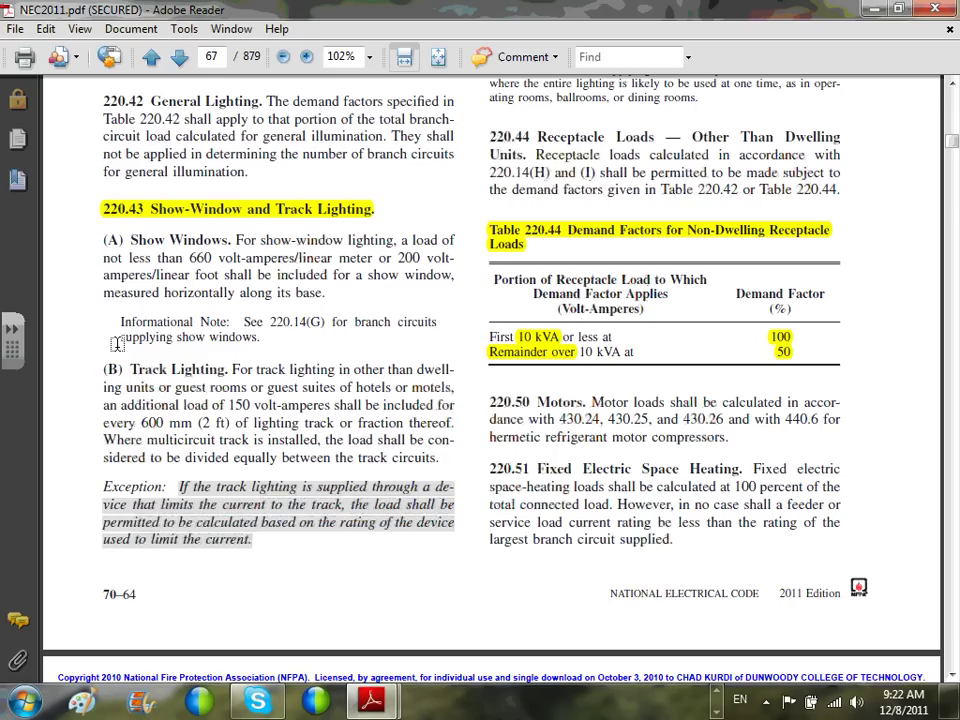
drag(103, 369, 224, 369)
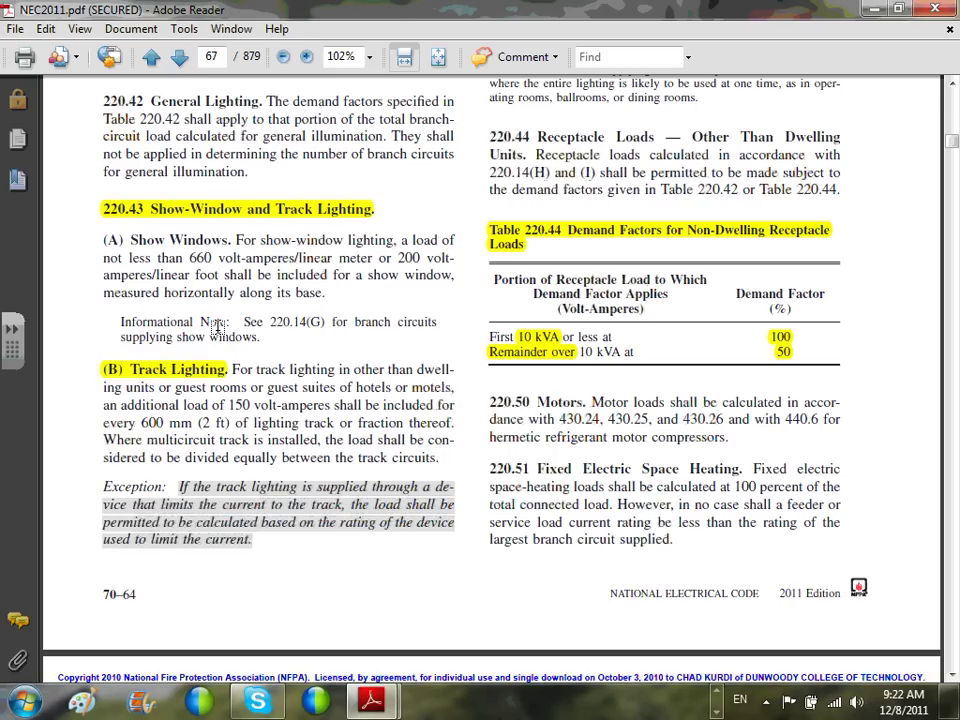
drag(228, 404, 332, 405)
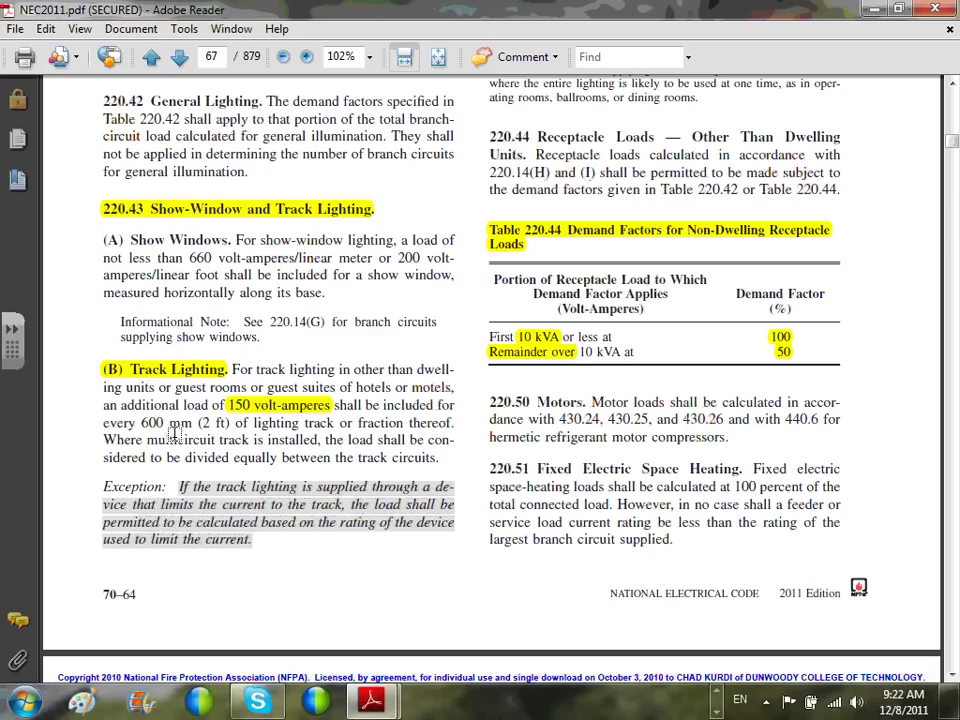
drag(198, 422, 229, 422)
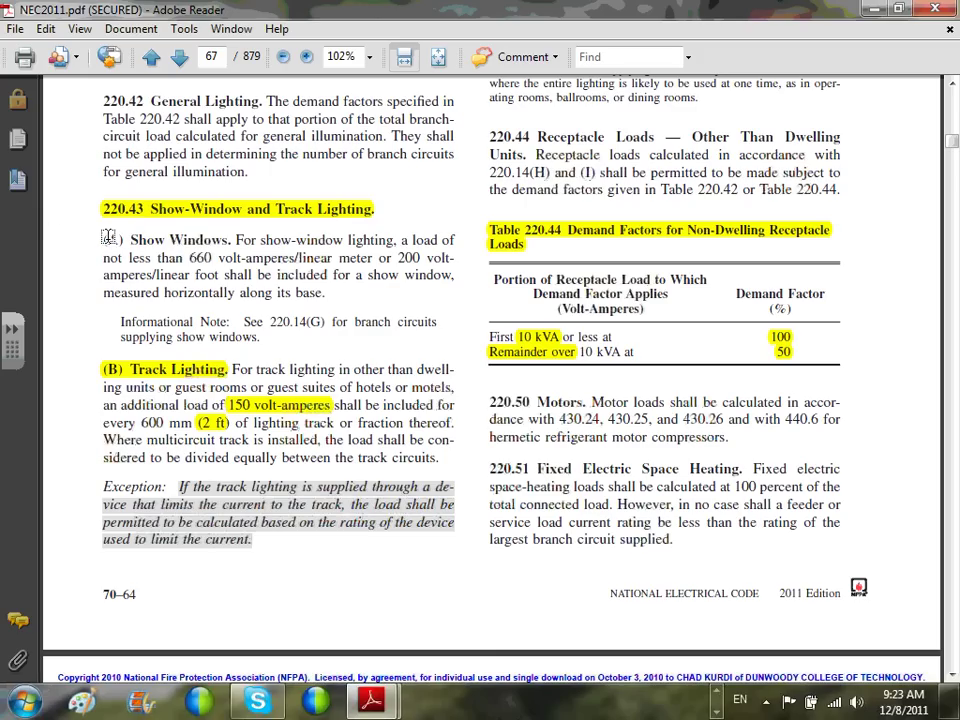
Step: Highlight the "(A) Show Windows" title in 220.43 and its 200 volt-amperes/linear foot value
mouse_move(130, 240)
mouse_down()
mouse_move(231, 240)
mouse_move(123, 240)
mouse_up()
click(191, 240)
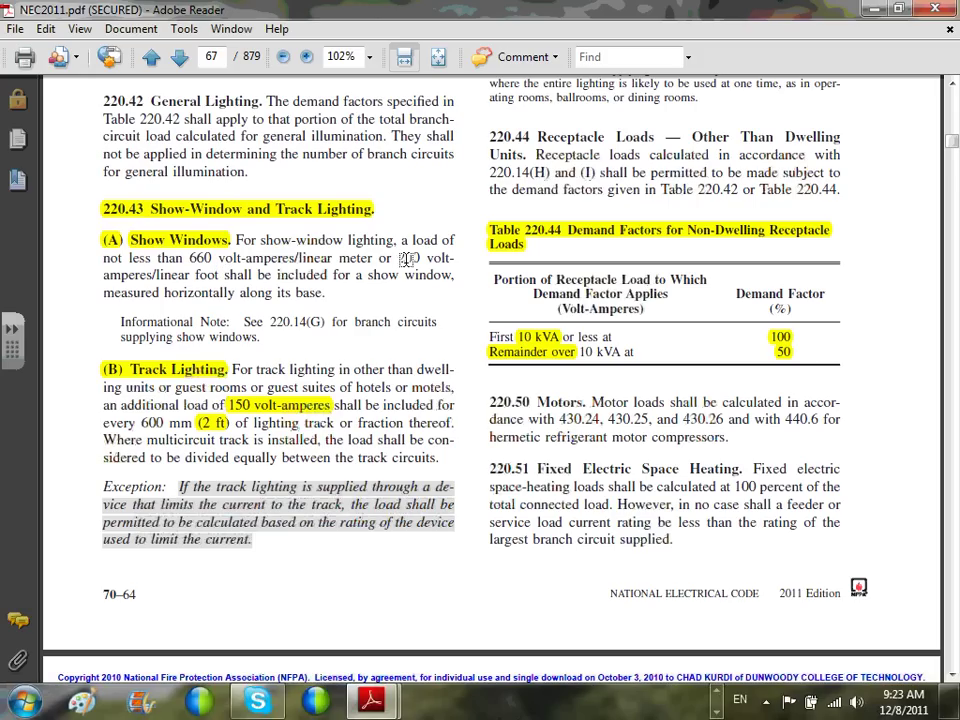
drag(397, 257, 226, 272)
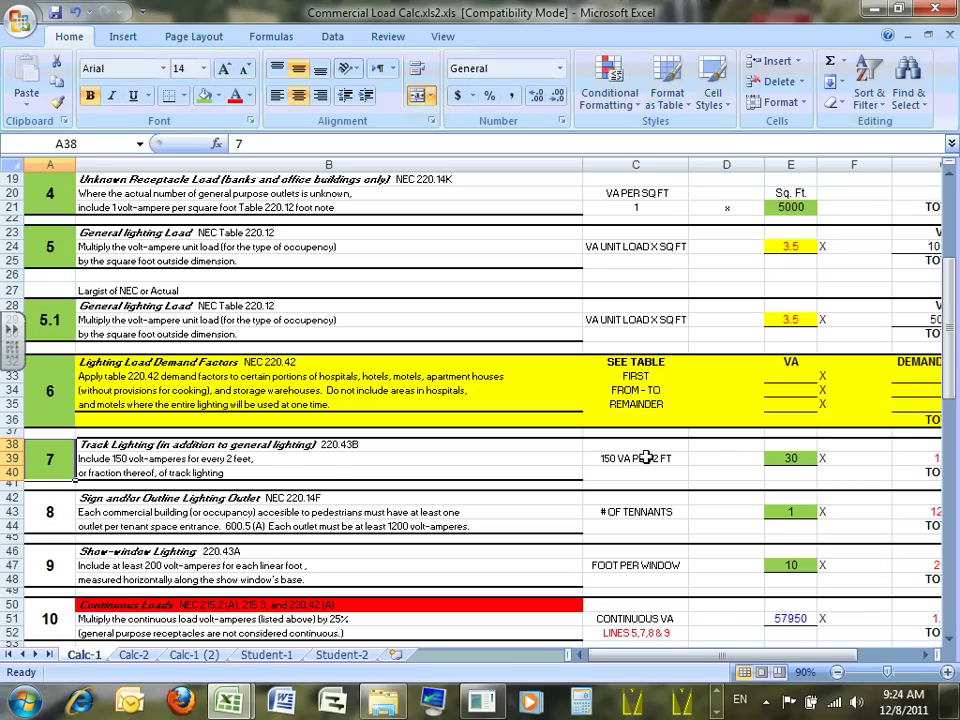
Step: Fill the number cell of section 9, Show-window Lighting, with green
click(50, 565)
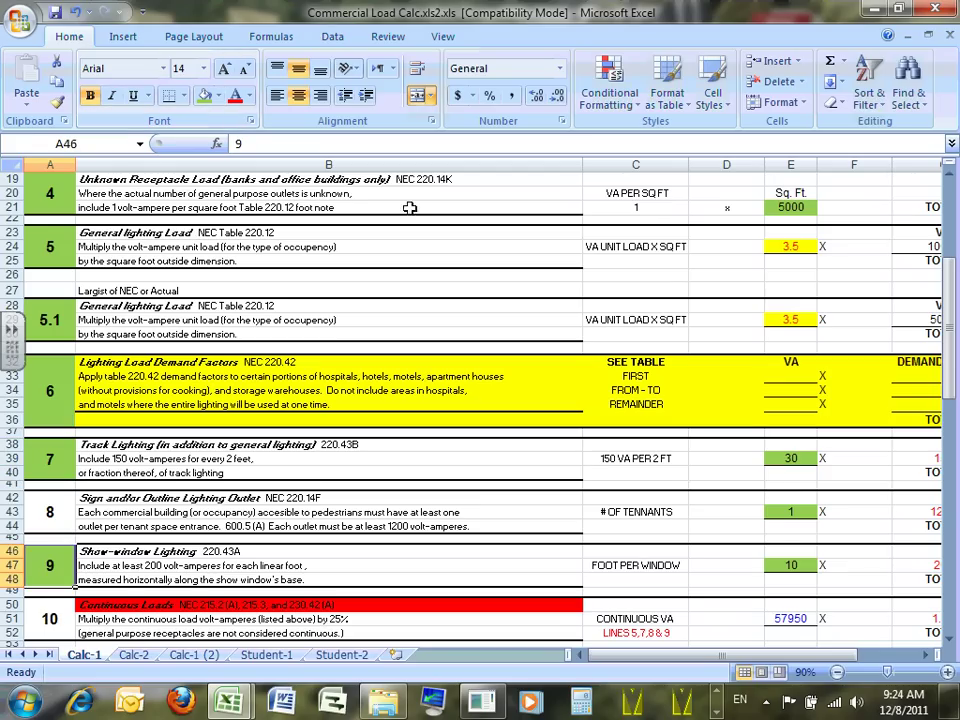
Step: Examine the track lighting calculation in row 39, including the length, the VA value and the formulas in I39 and I40
drag(835, 657, 856, 662)
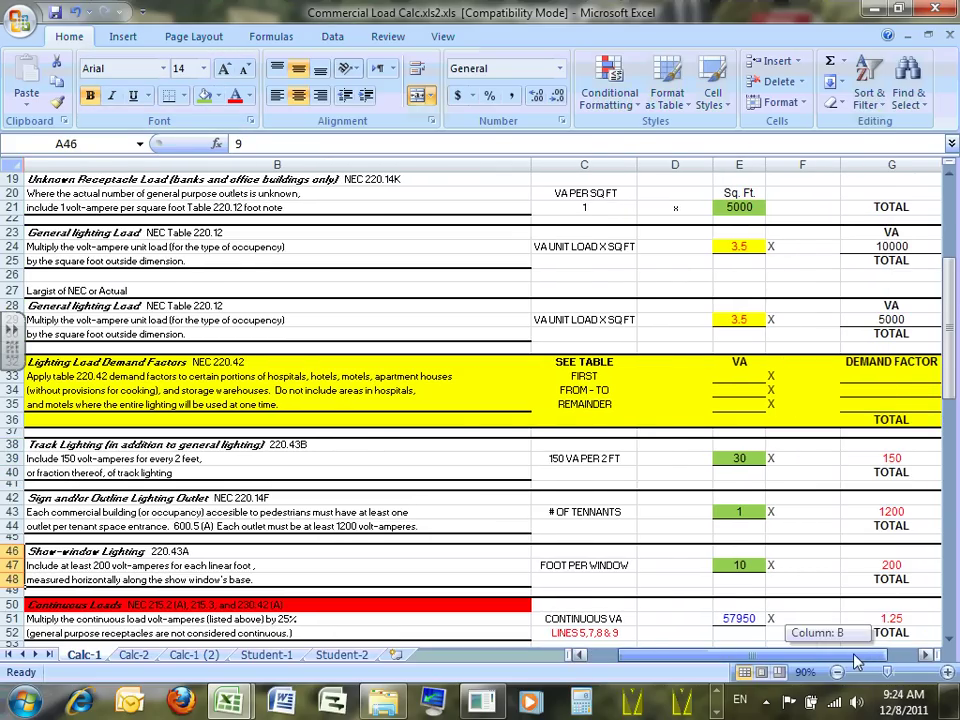
click(755, 458)
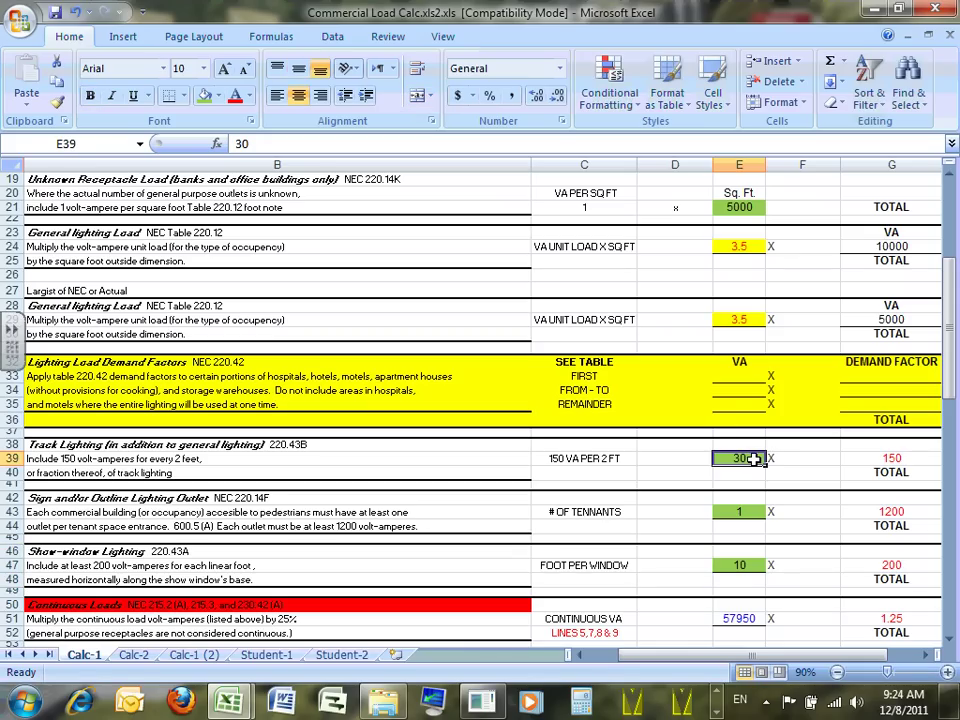
click(906, 458)
double_click(906, 458)
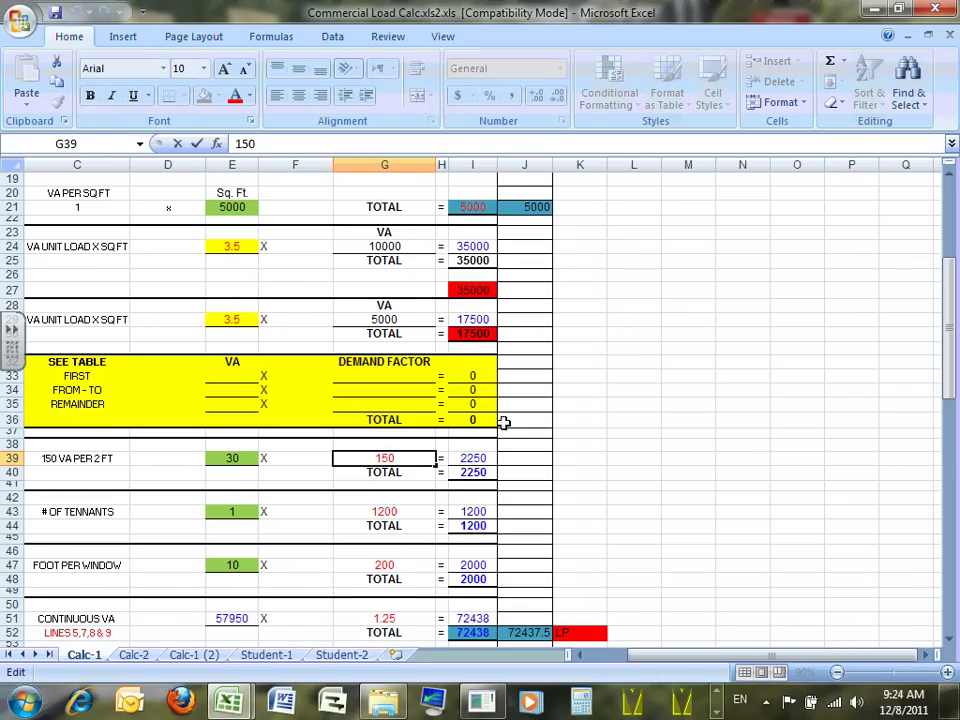
click(472, 458)
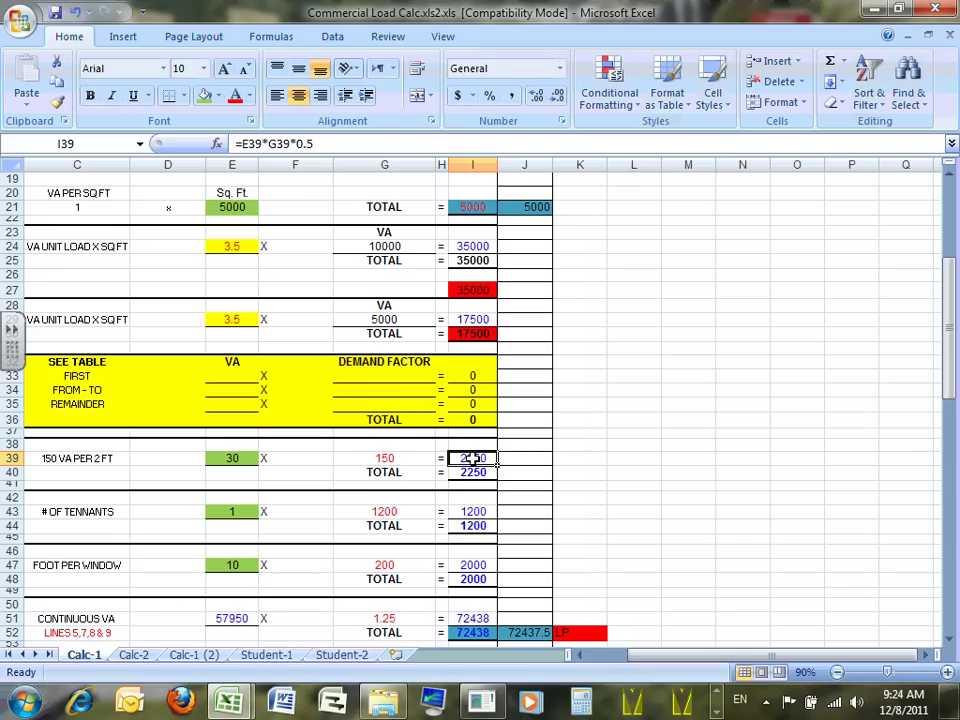
double_click(475, 458)
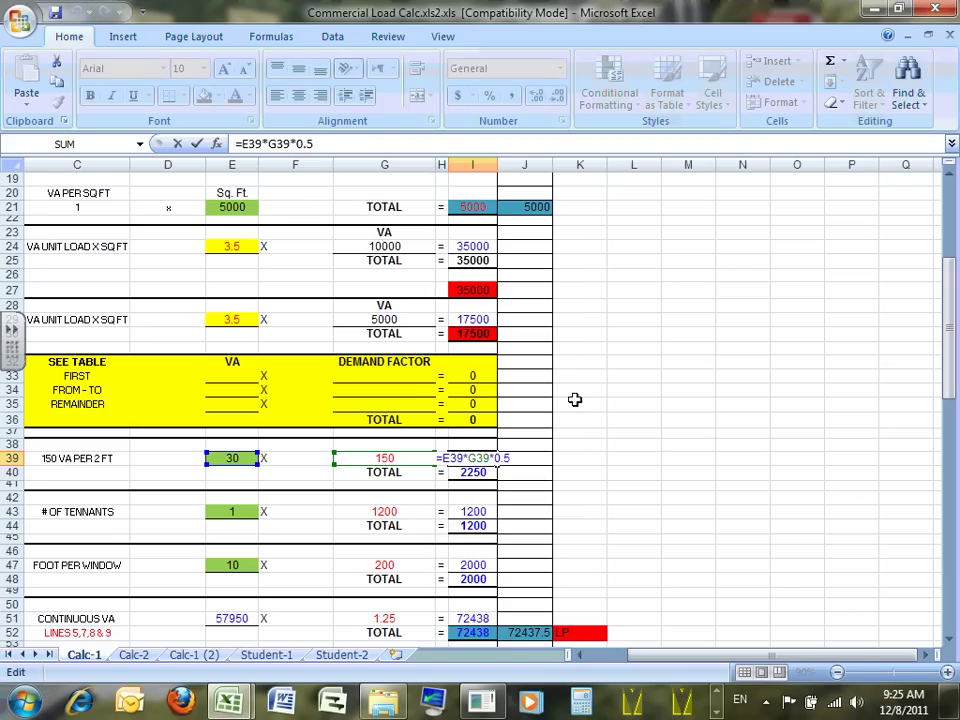
click(582, 470)
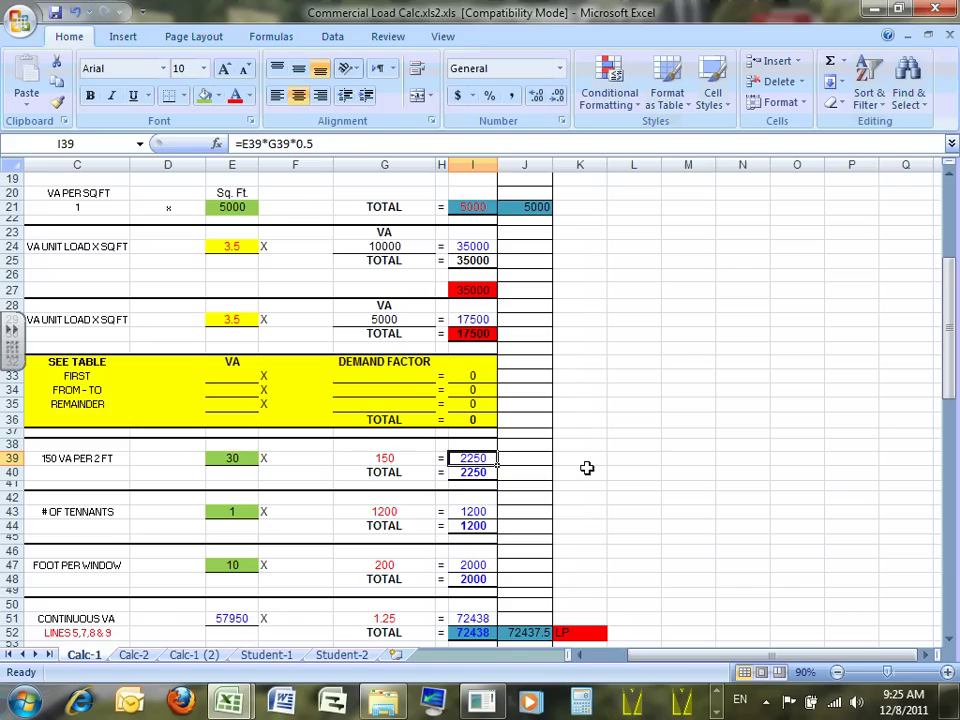
click(471, 473)
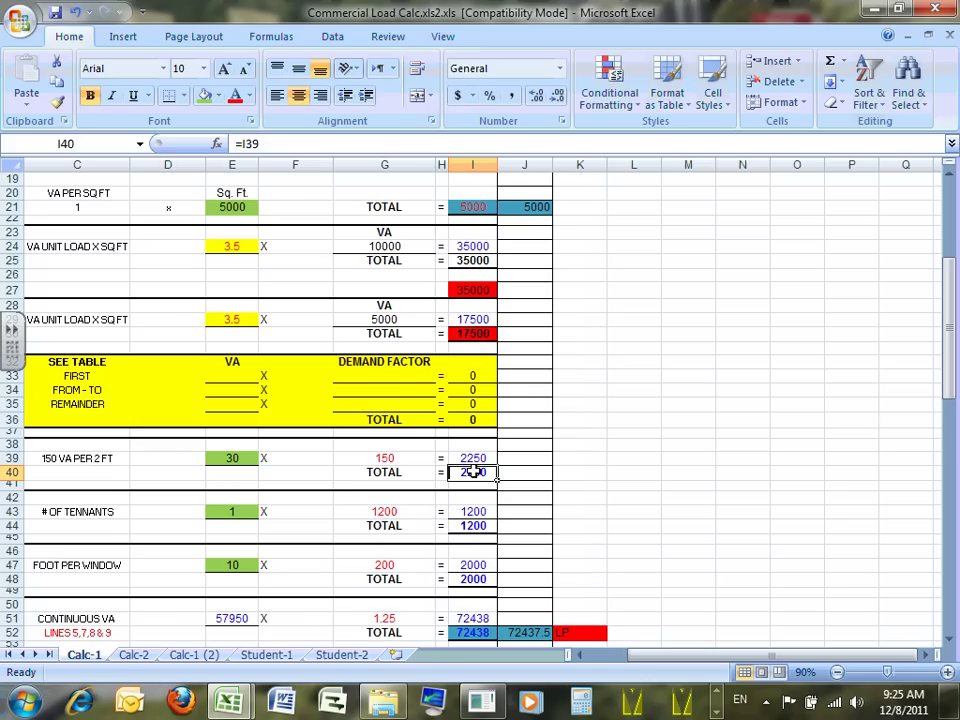
double_click(471, 473)
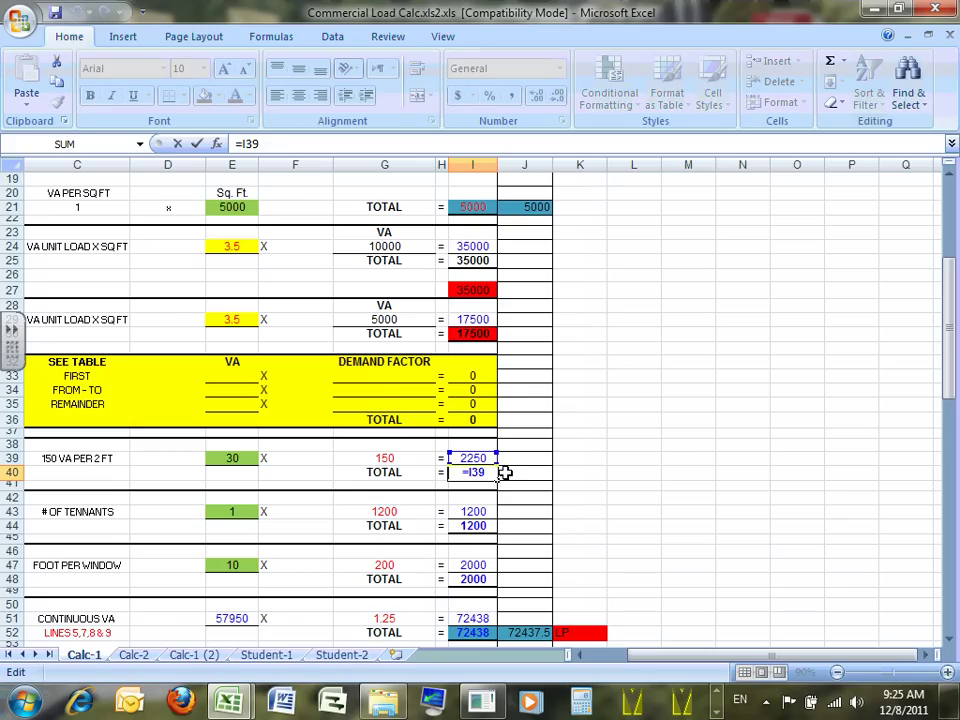
key(Escape)
click(617, 460)
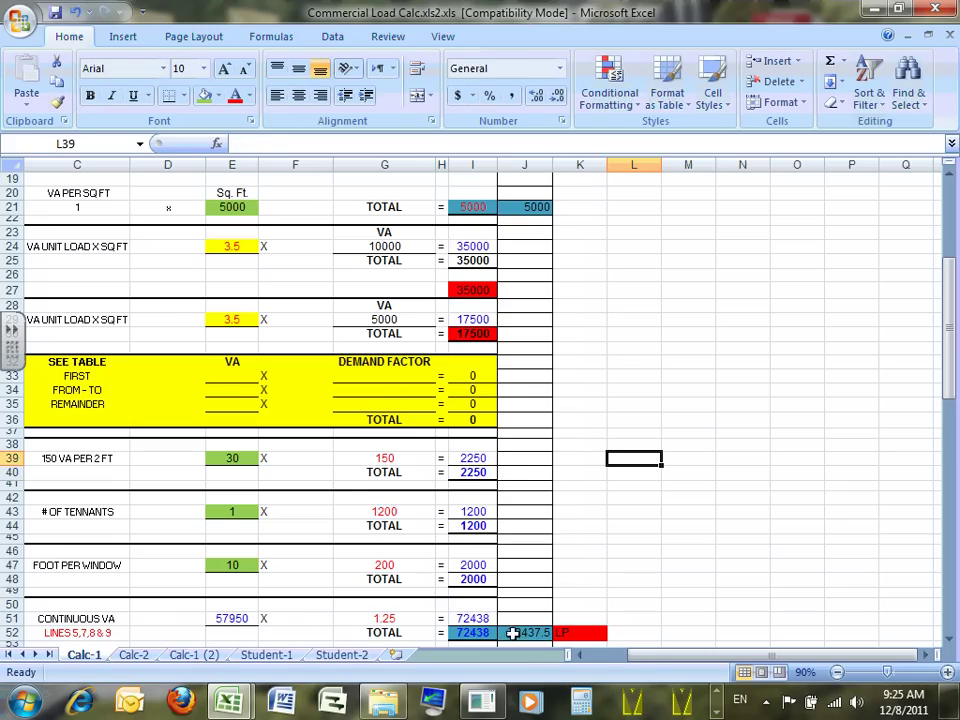
Step: Examine the show-window lighting calculation in E47 and G47 and the formula =E47*G47 in I47
mouse_move(660, 658)
mouse_down()
mouse_move(612, 665)
mouse_move(651, 664)
mouse_up()
click(237, 564)
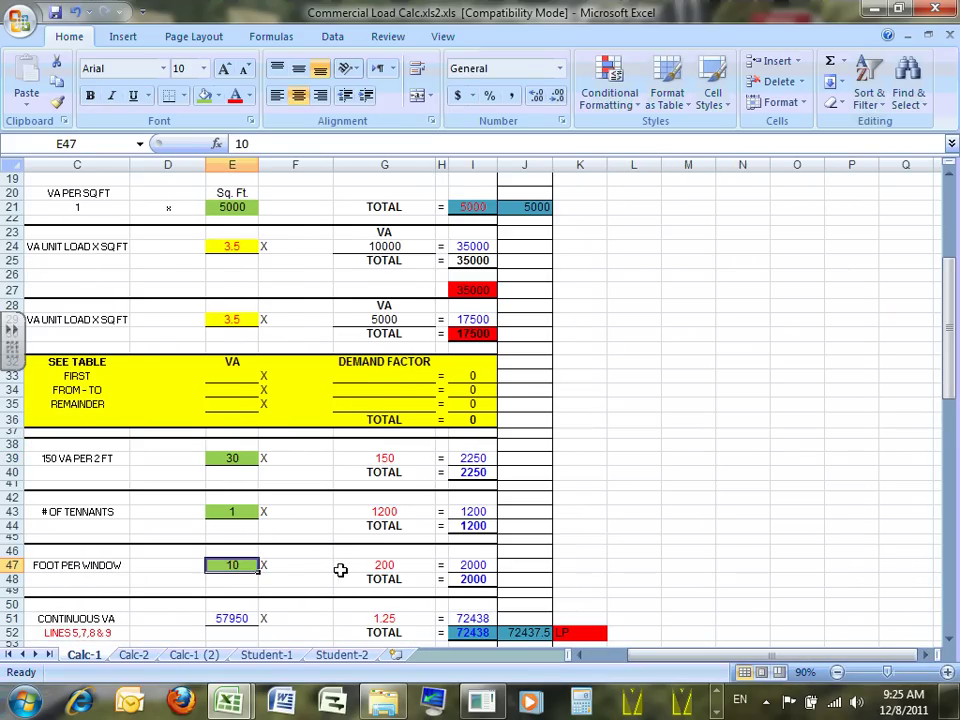
click(382, 566)
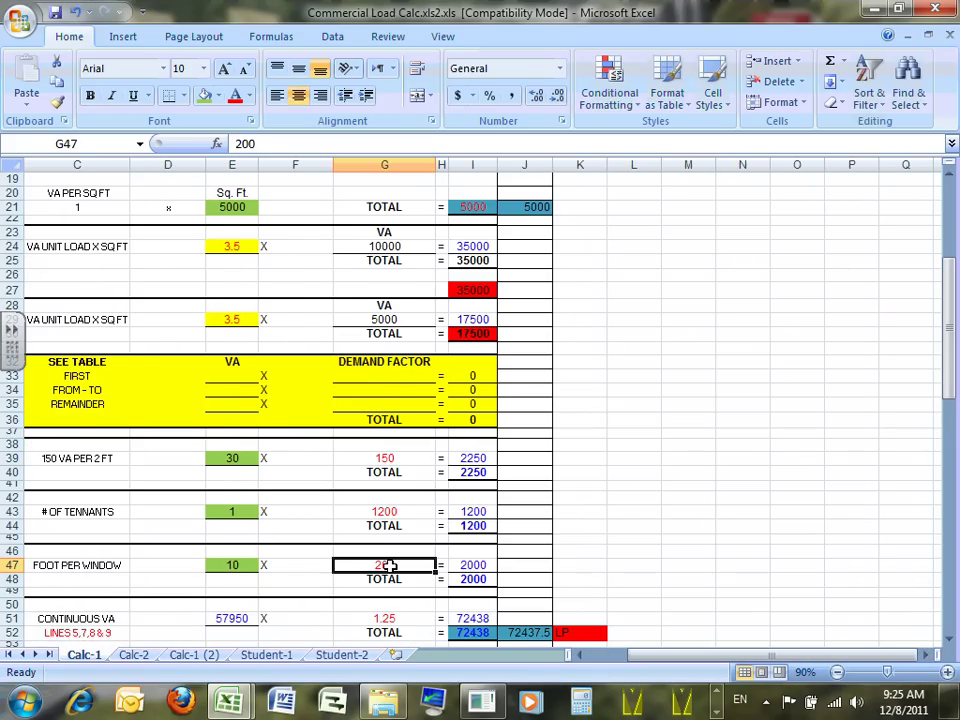
click(489, 565)
text(=E47*G47)
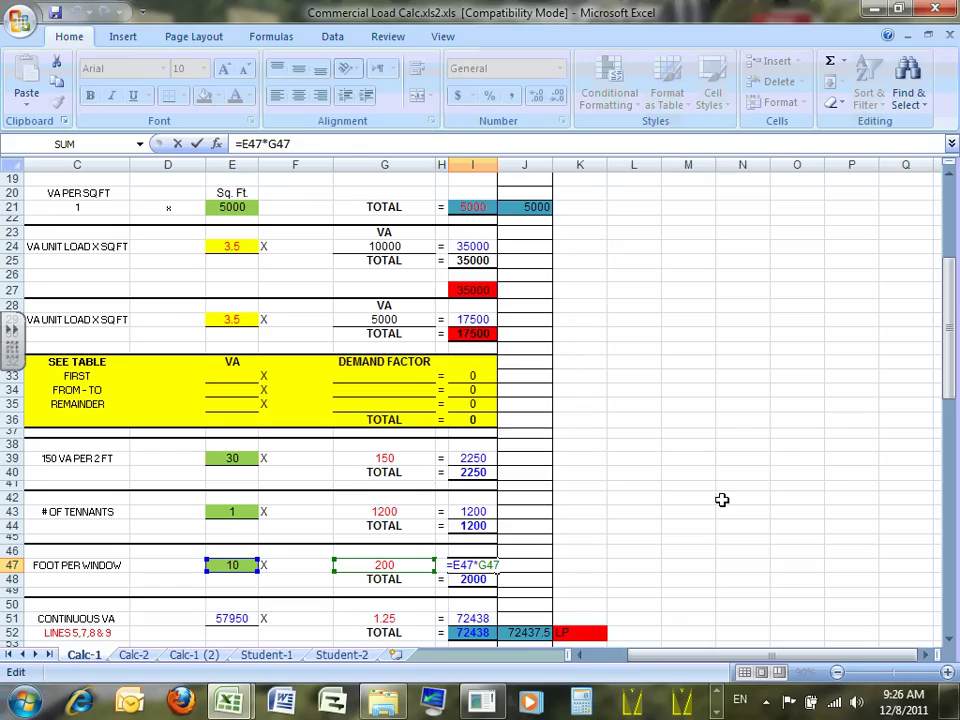
key(ctrl+Return)
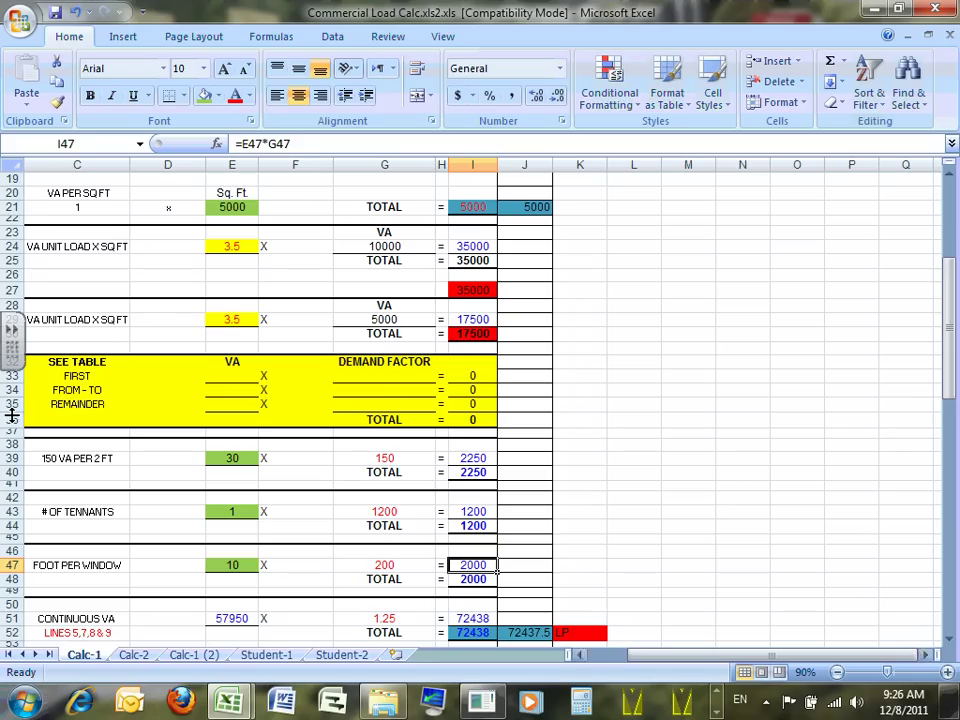
click(630, 459)
Step: Fill the track lighting total in I40 and the show-window lighting total in I48 with red
scroll(456, 506, down, 2)
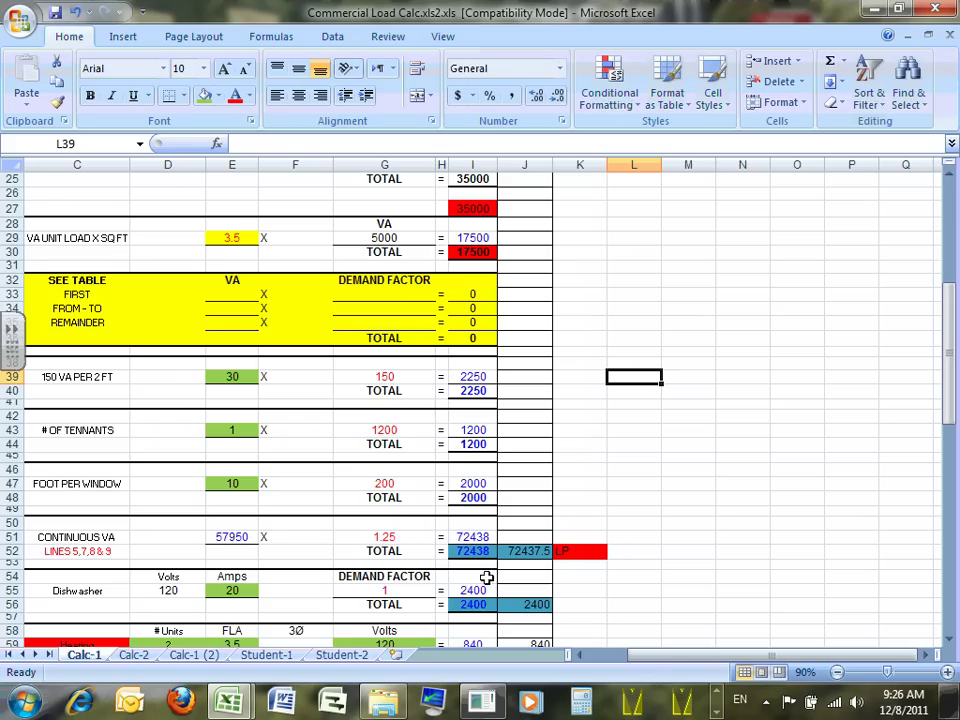
mouse_move(686, 668)
mouse_down()
mouse_move(654, 668)
mouse_move(681, 666)
mouse_up()
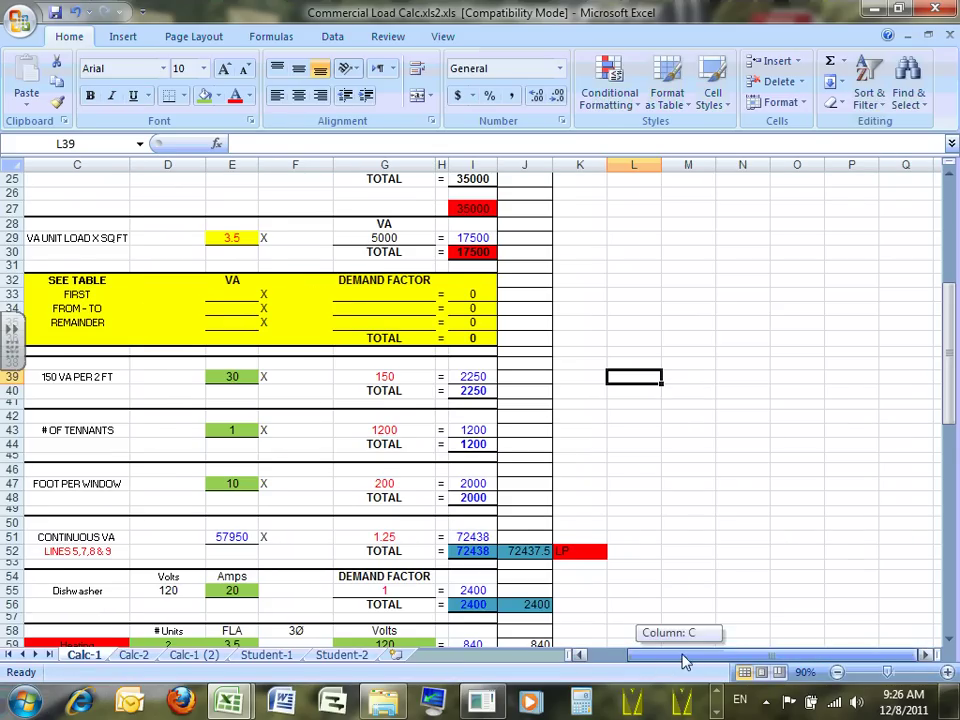
click(469, 390)
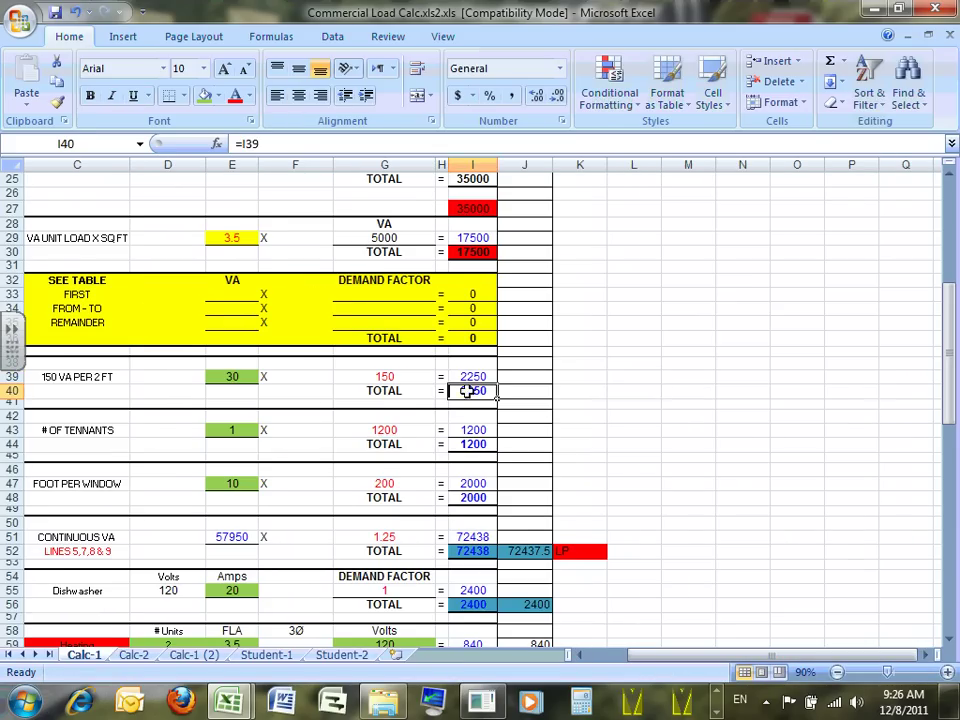
click(218, 96)
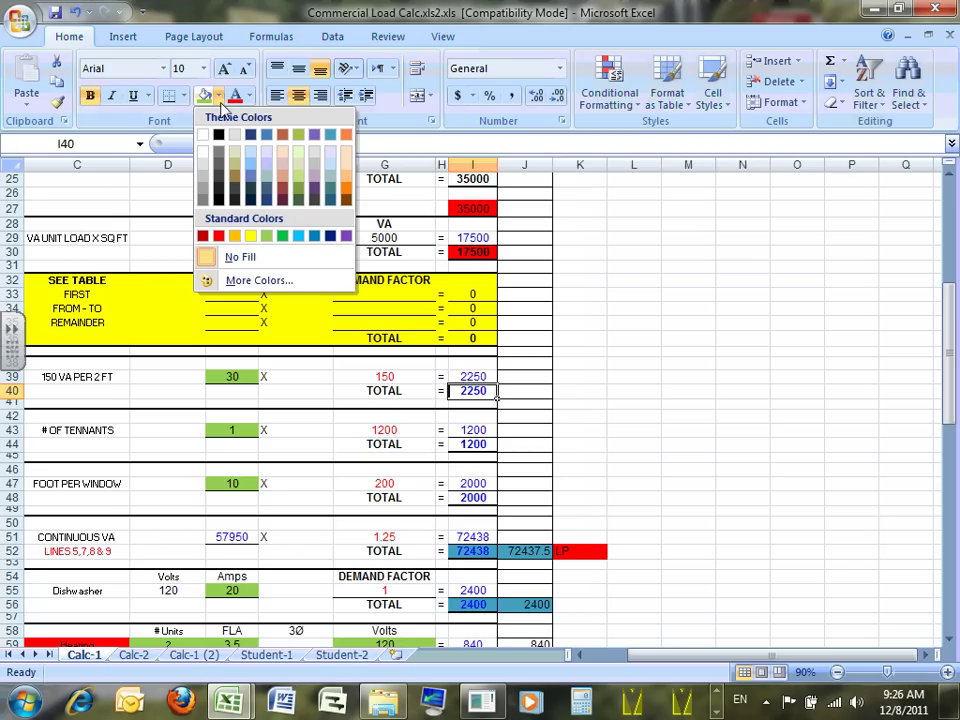
click(219, 236)
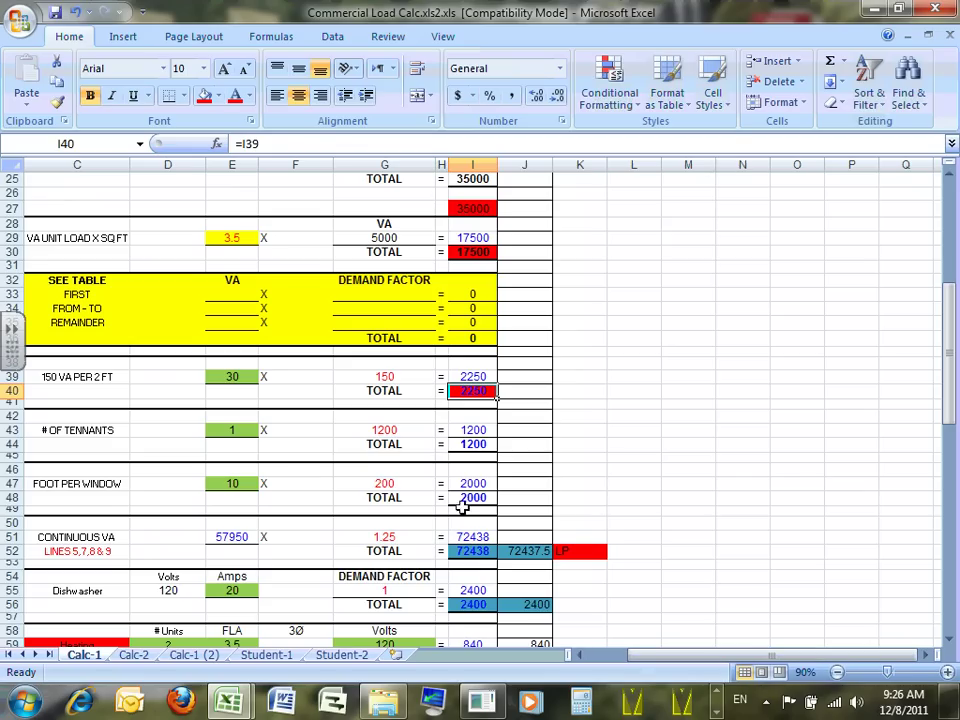
click(475, 493)
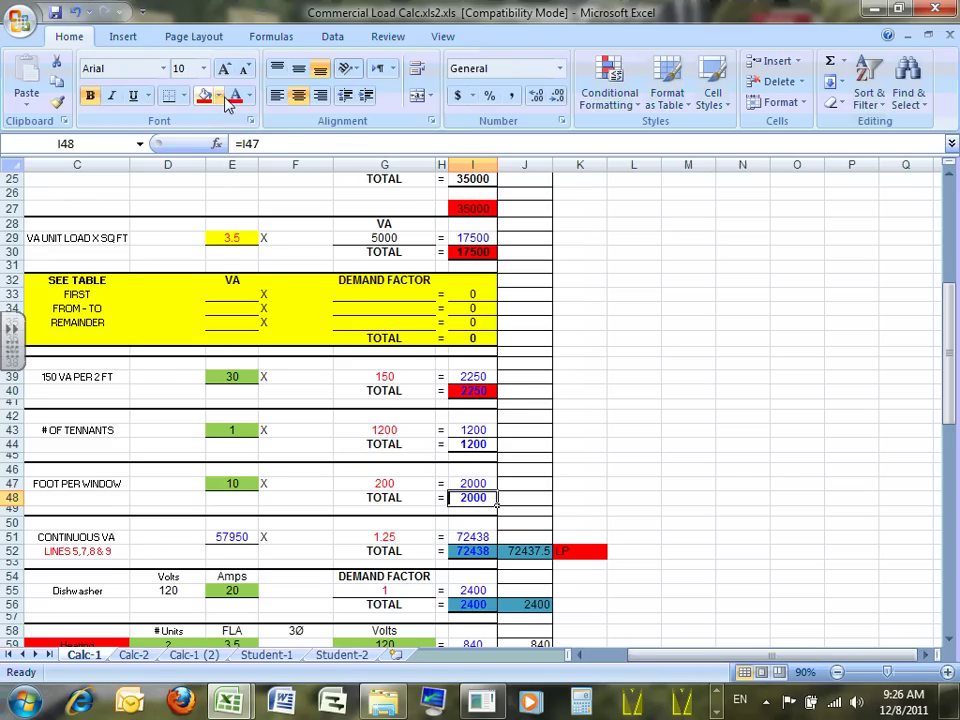
click(205, 96)
click(20, 20)
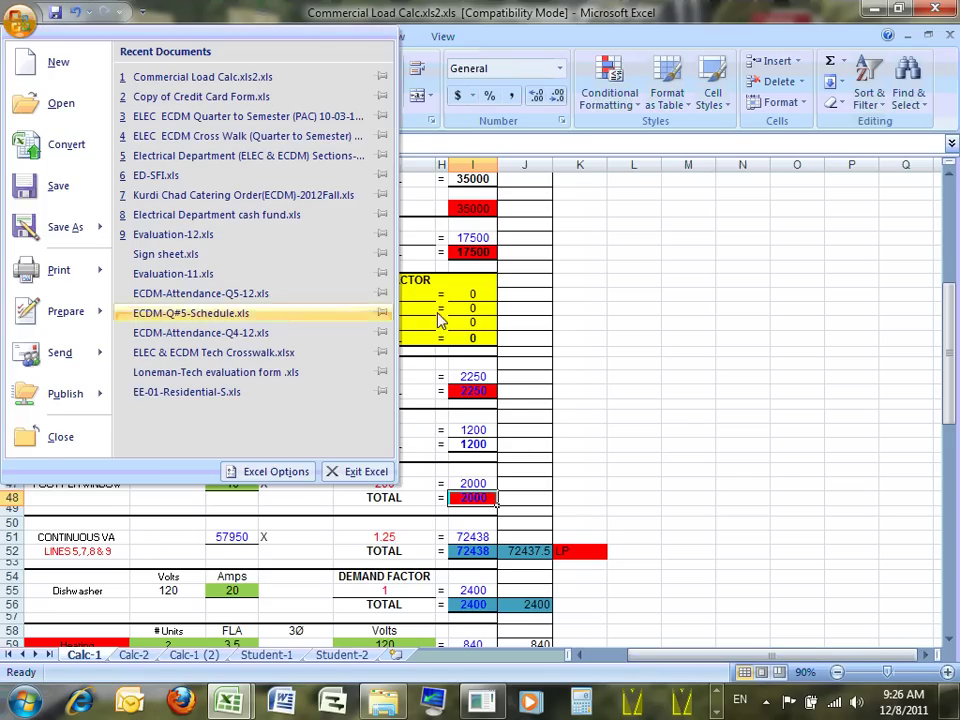
click(684, 333)
Step: Select the Sign and/or Outline Lighting Outlet heading in B42 and switch to NEC2011.pdf in Adobe Reader
drag(664, 655, 619, 657)
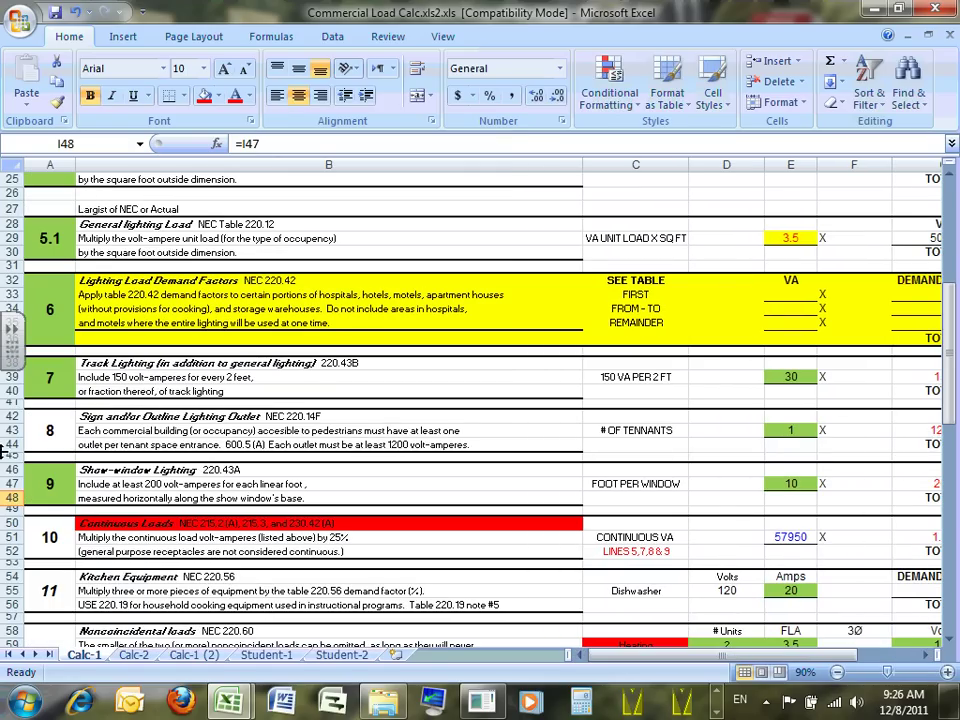
click(300, 416)
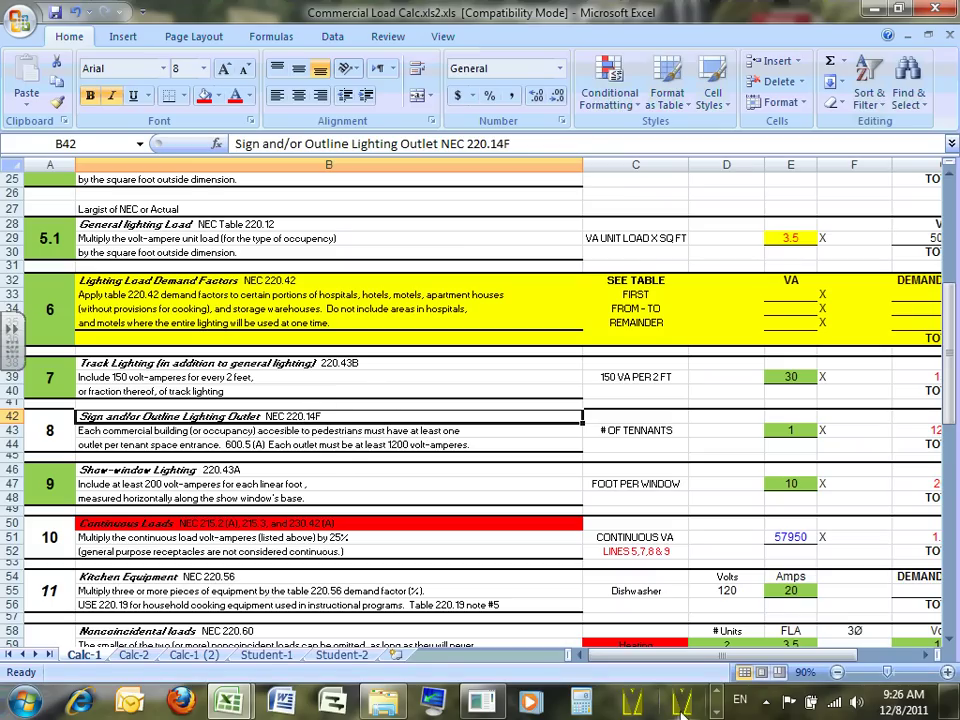
click(716, 711)
click(716, 711)
mouse_move(372, 700)
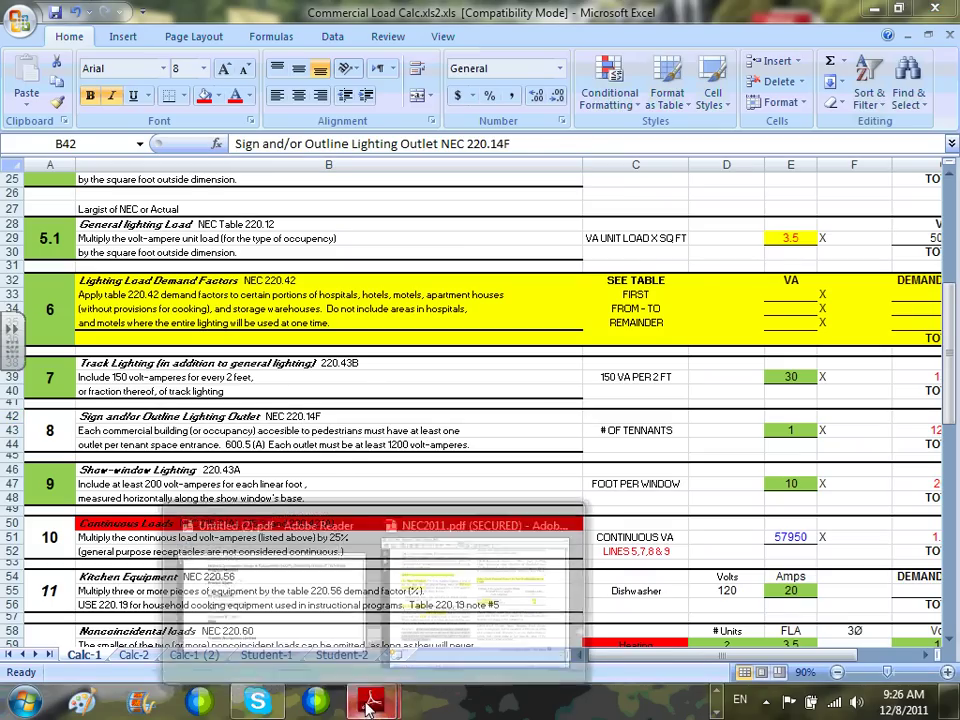
click(447, 566)
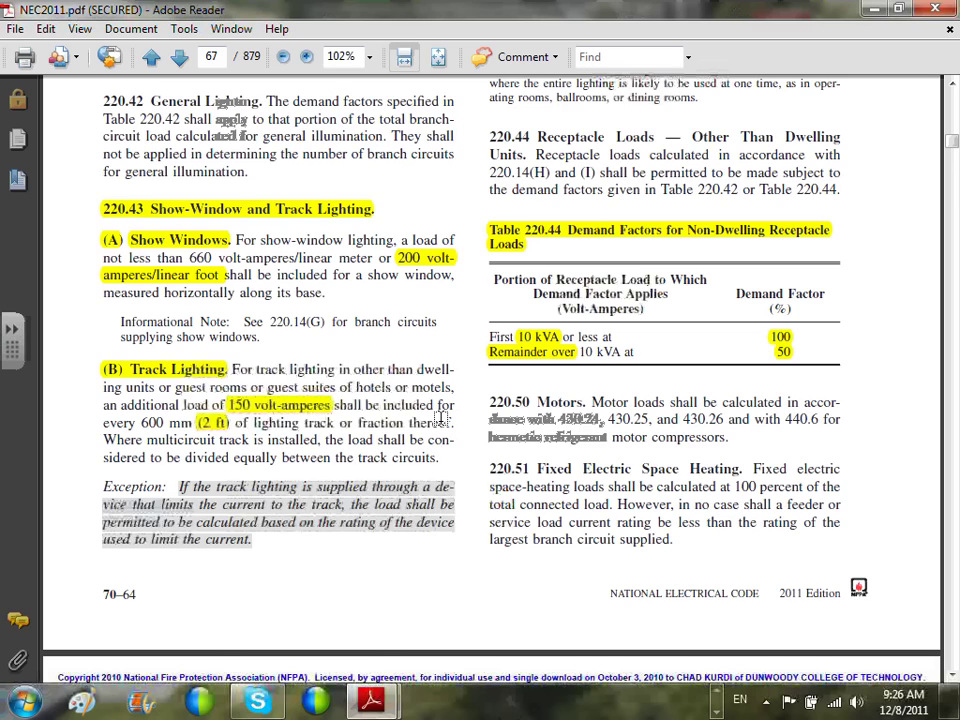
Step: Find 220.14(F) Sign and Outline Lighting on page 65 of the code and highlight the whole paragraph in yellow
scroll(440, 418, up, 5)
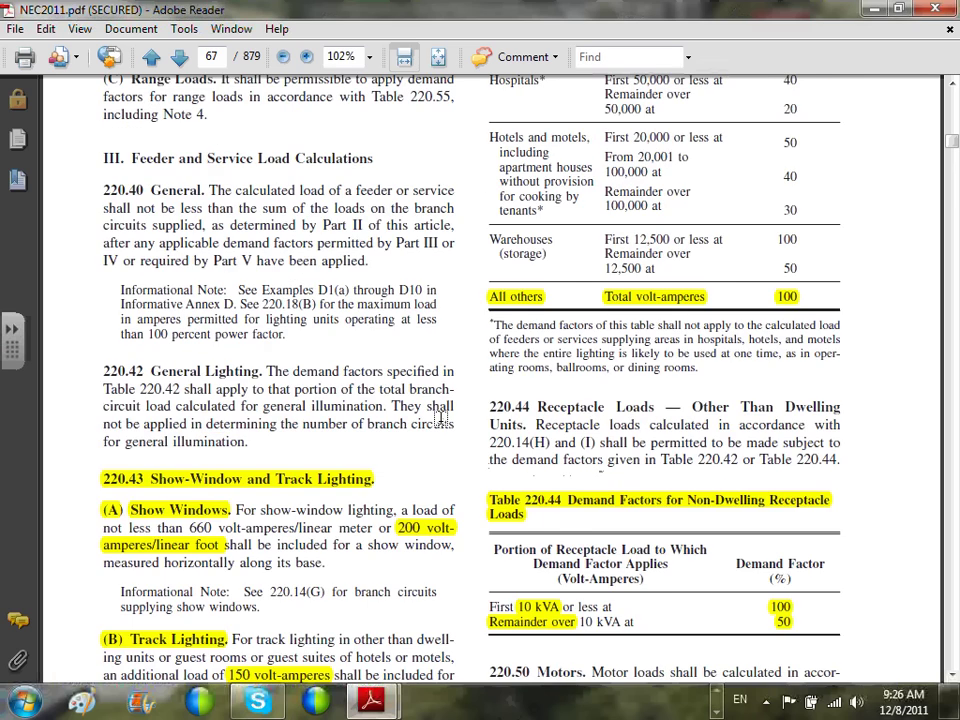
scroll(440, 418, up, 9)
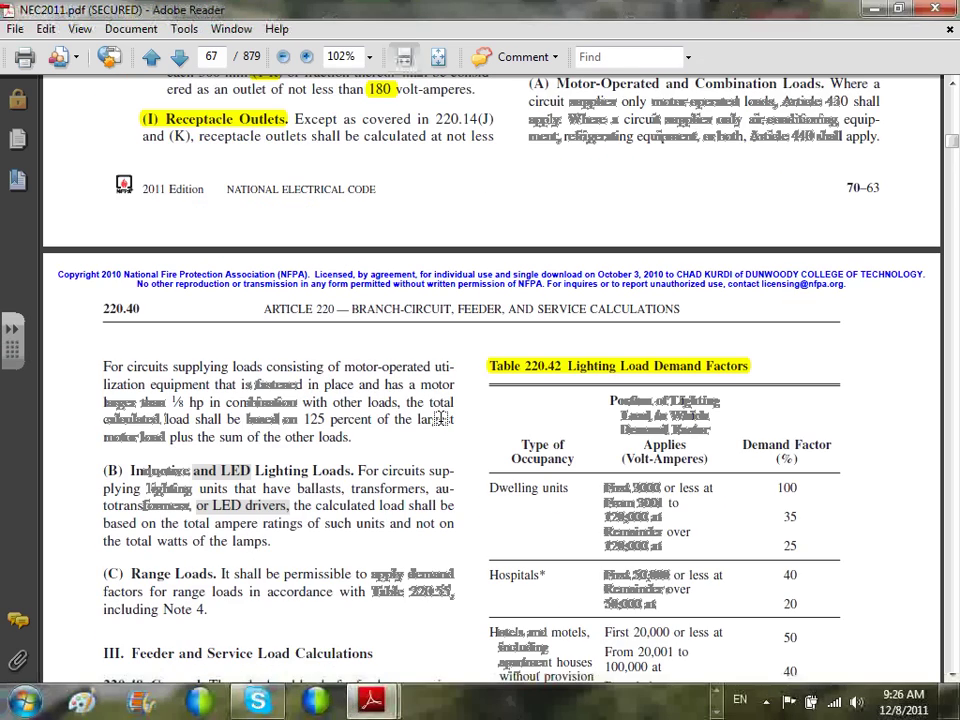
scroll(440, 418, up, 10)
scroll(440, 418, up, 10)
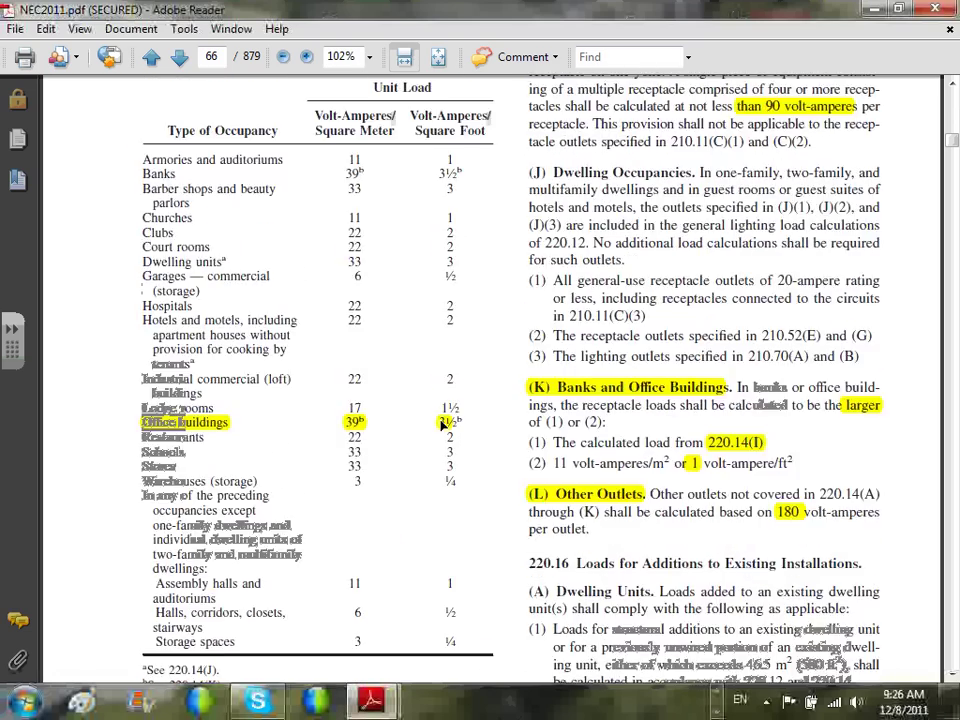
scroll(440, 418, down, 6)
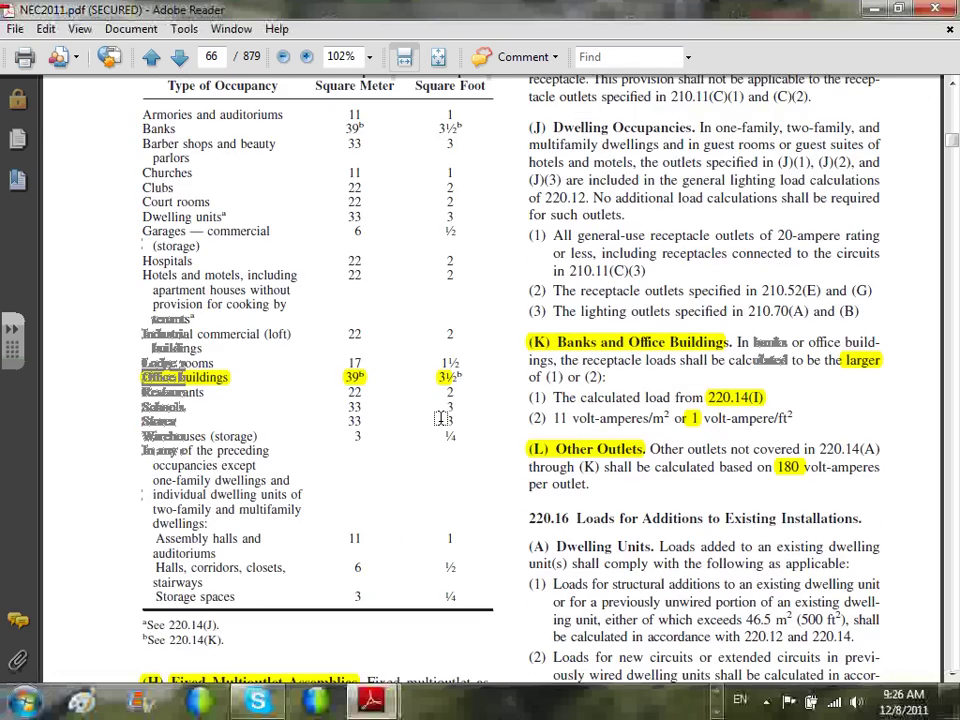
scroll(440, 418, down, 9)
scroll(440, 418, up, 7)
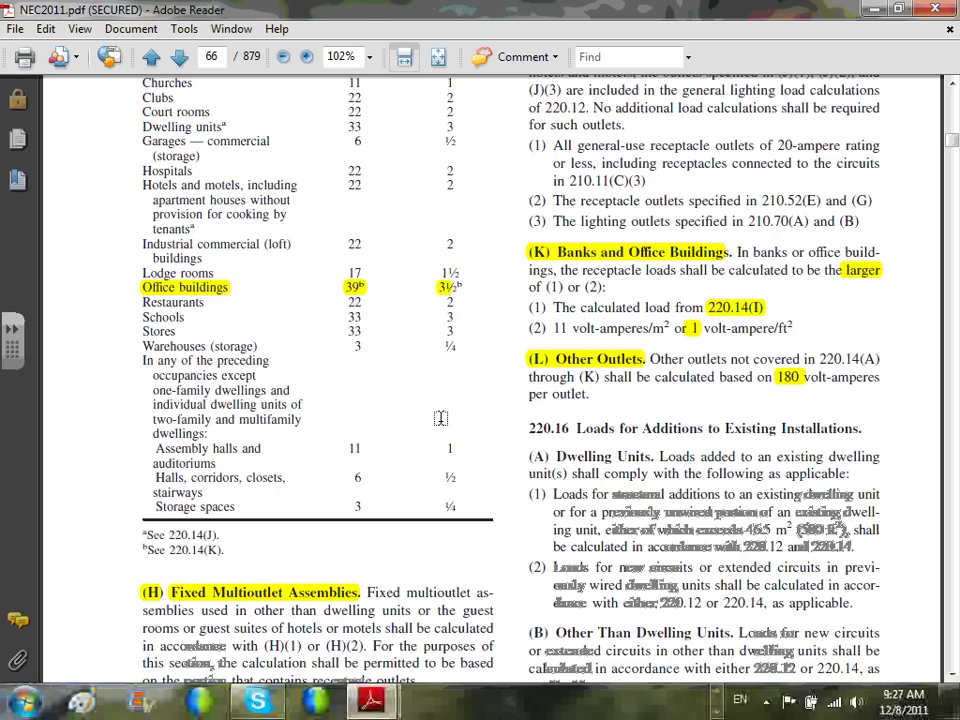
scroll(440, 418, up, 14)
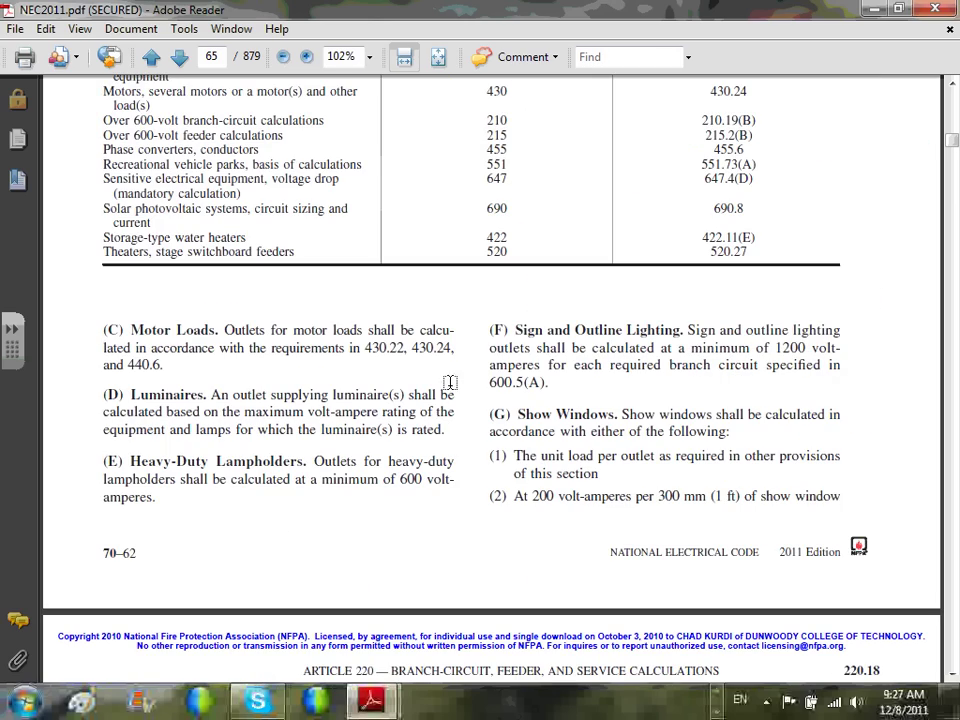
scroll(489, 336, up, 8)
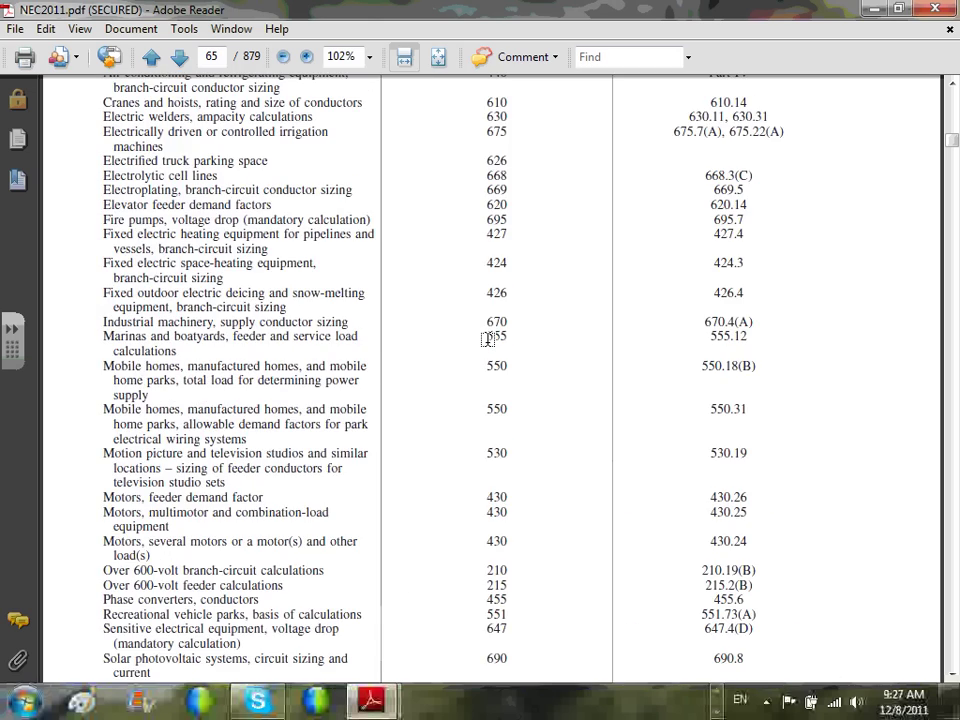
scroll(487, 339, up, 10)
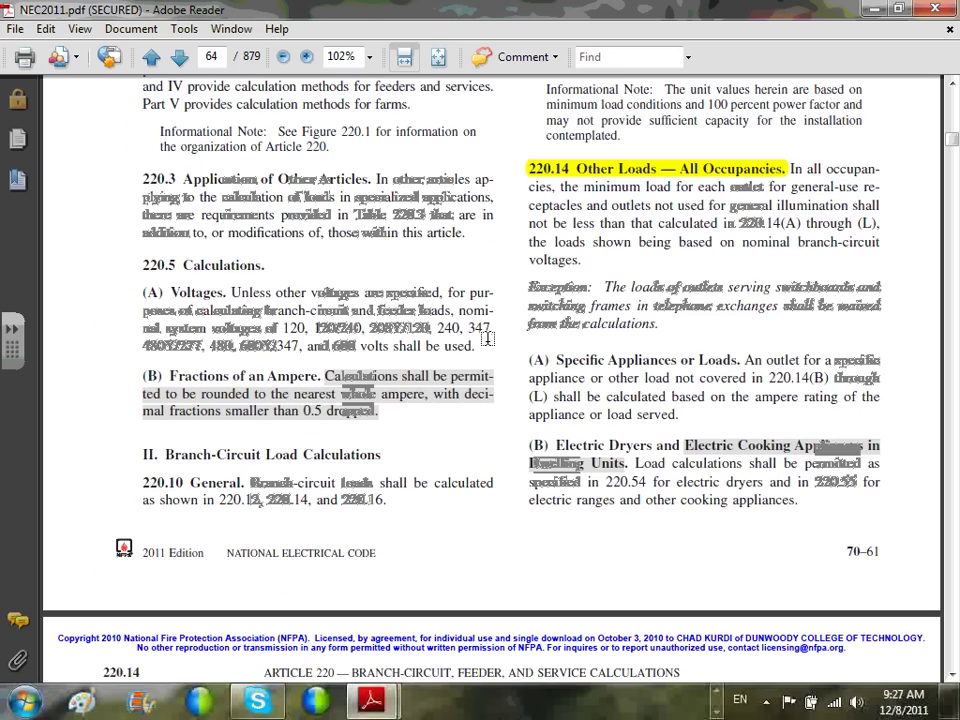
scroll(487, 339, down, 6)
scroll(488, 339, down, 12)
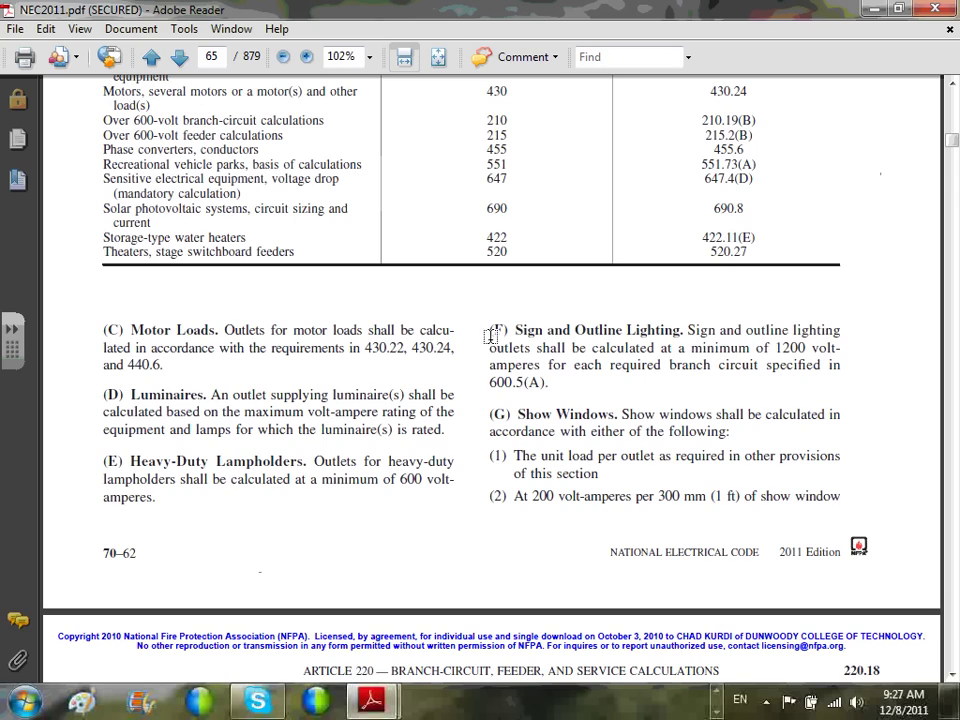
drag(489, 331, 558, 378)
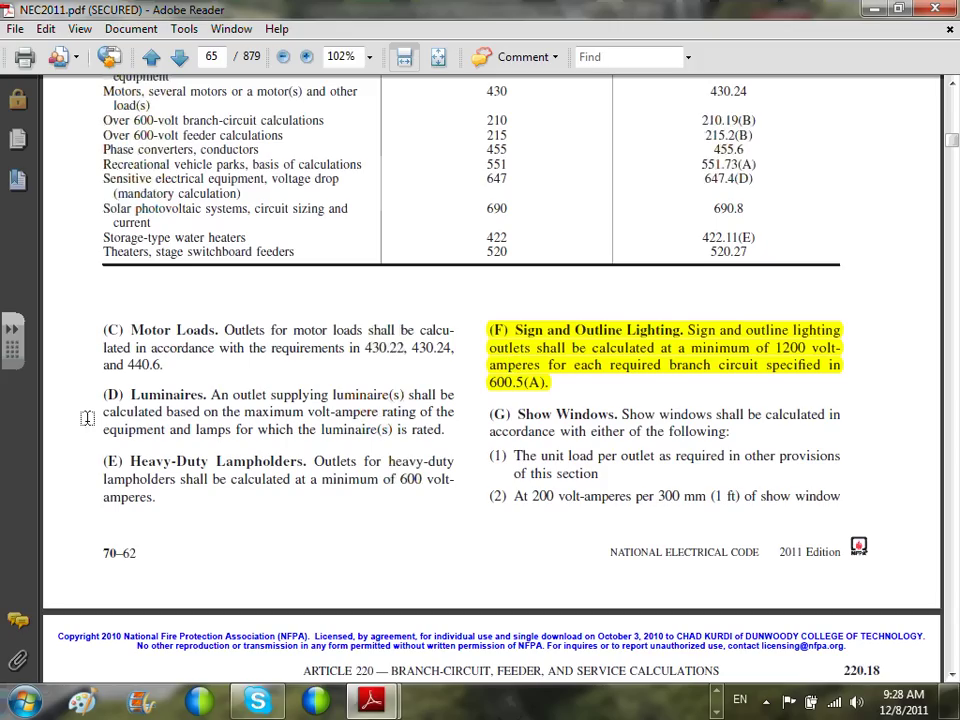
Step: Return to the Excel workbook and fill the number cell of section 8, Sign and/or Outline Lighting Outlet, with green
click(875, 9)
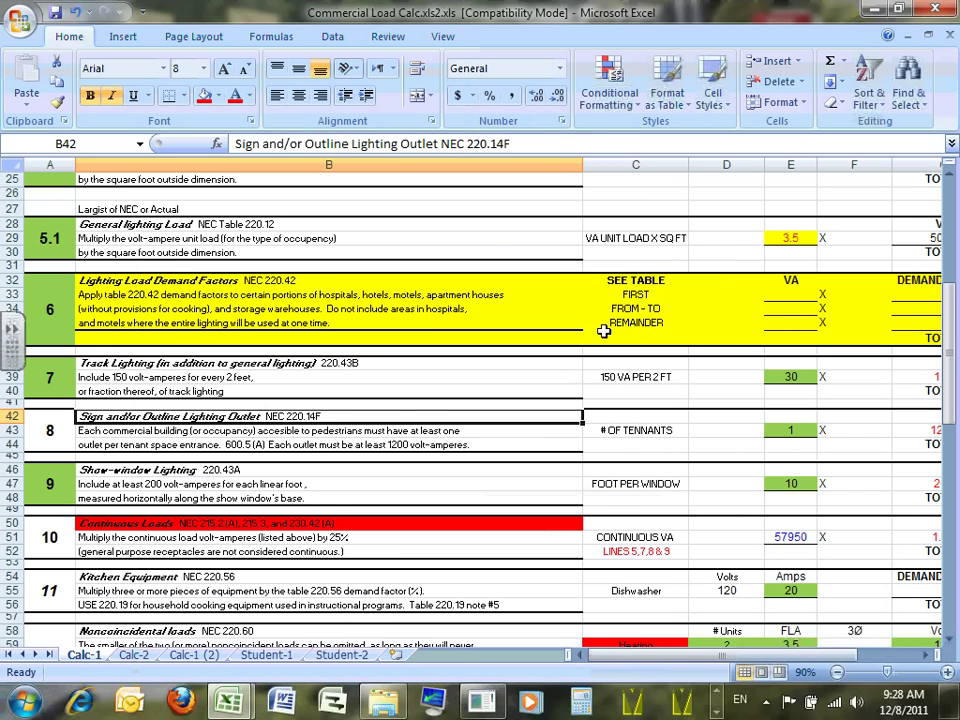
click(50, 428)
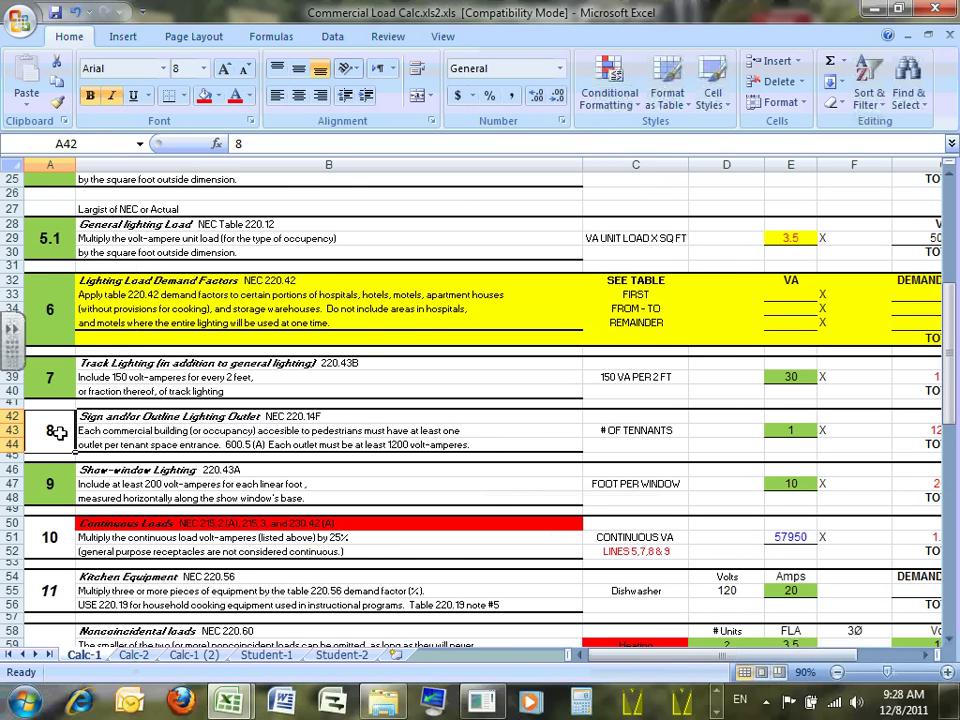
click(219, 96)
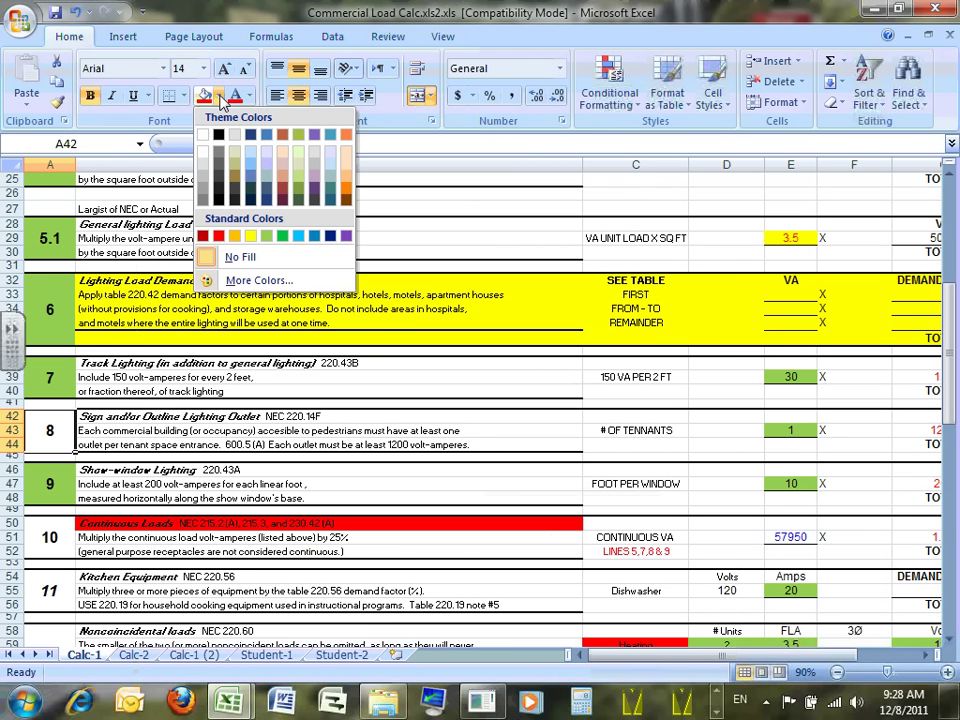
click(268, 235)
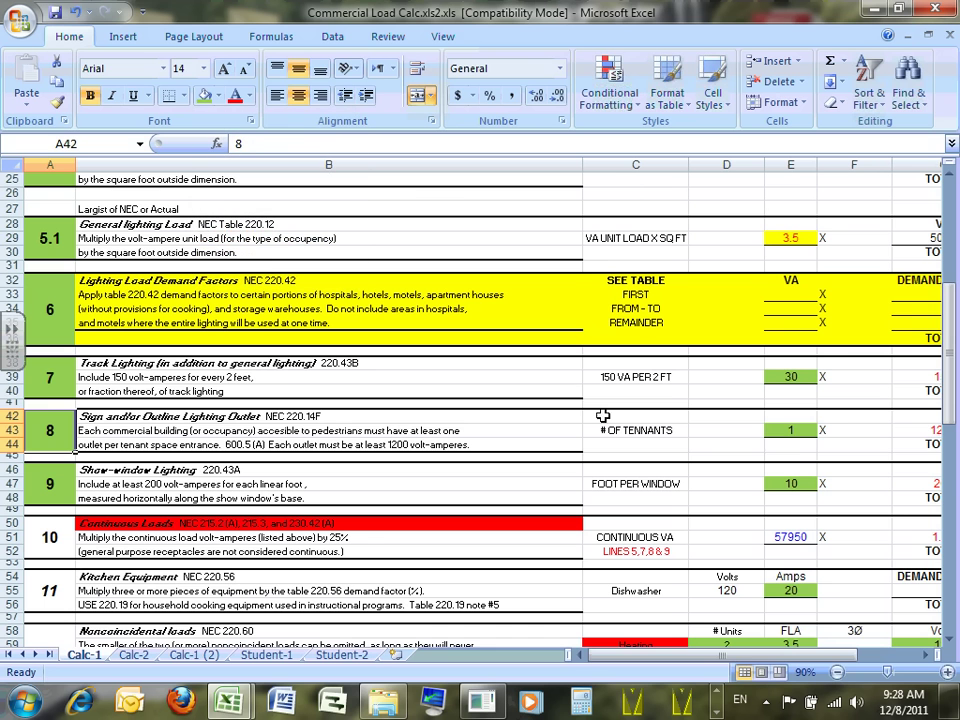
Step: Examine the sign lighting inputs: the number of tenants in E43 and the VA value in G43
click(790, 430)
drag(833, 655, 899, 658)
click(855, 431)
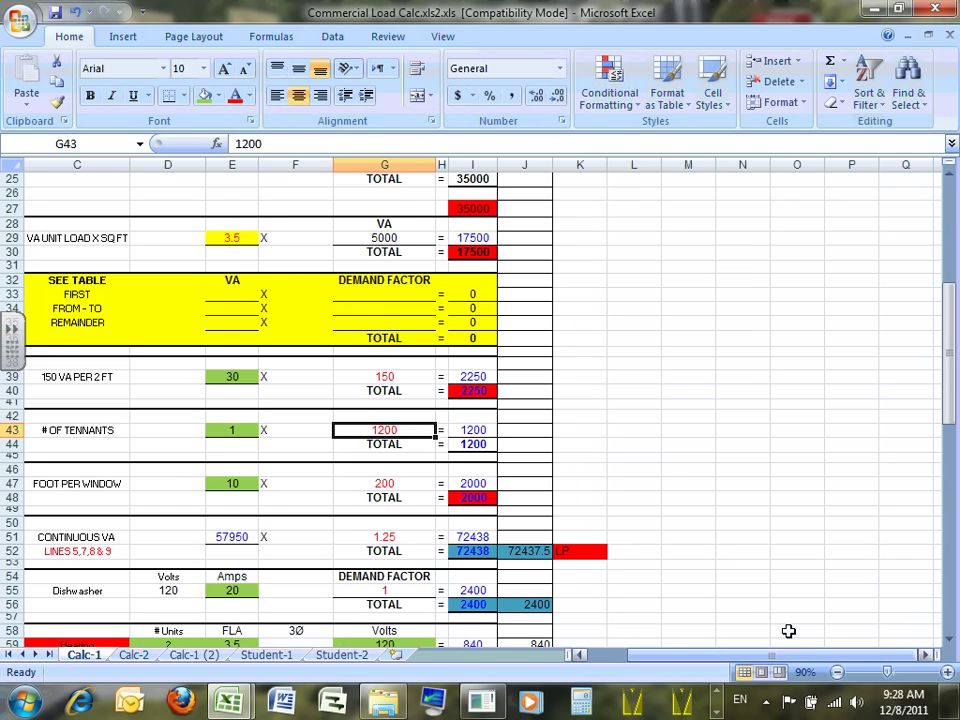
Step: Give the sign lighting total in I44 the automatic black font color and a red fill
click(484, 444)
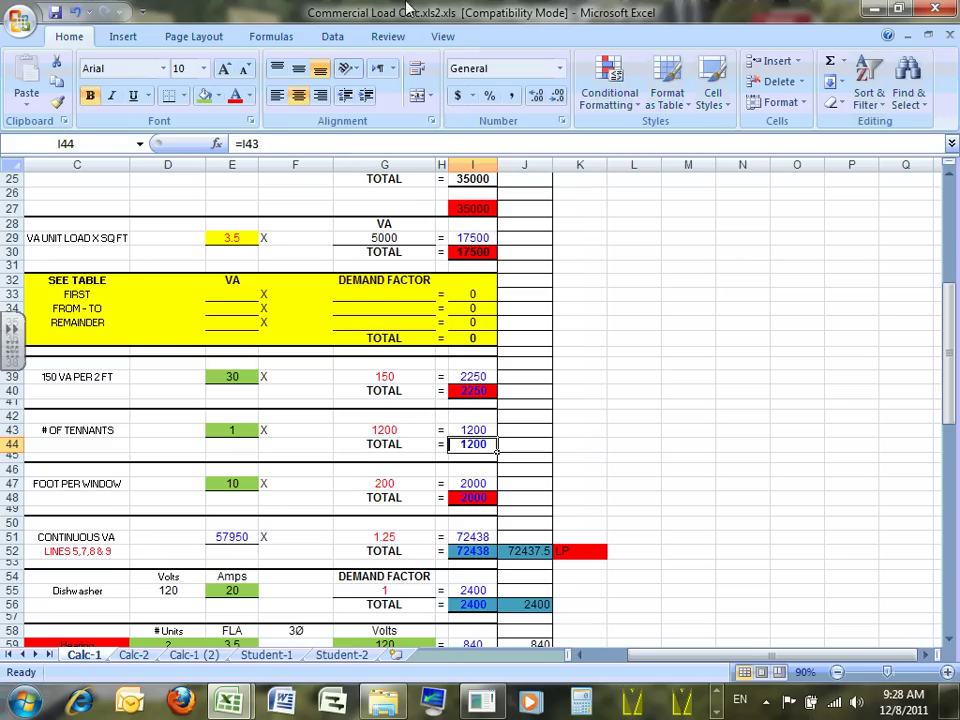
click(235, 96)
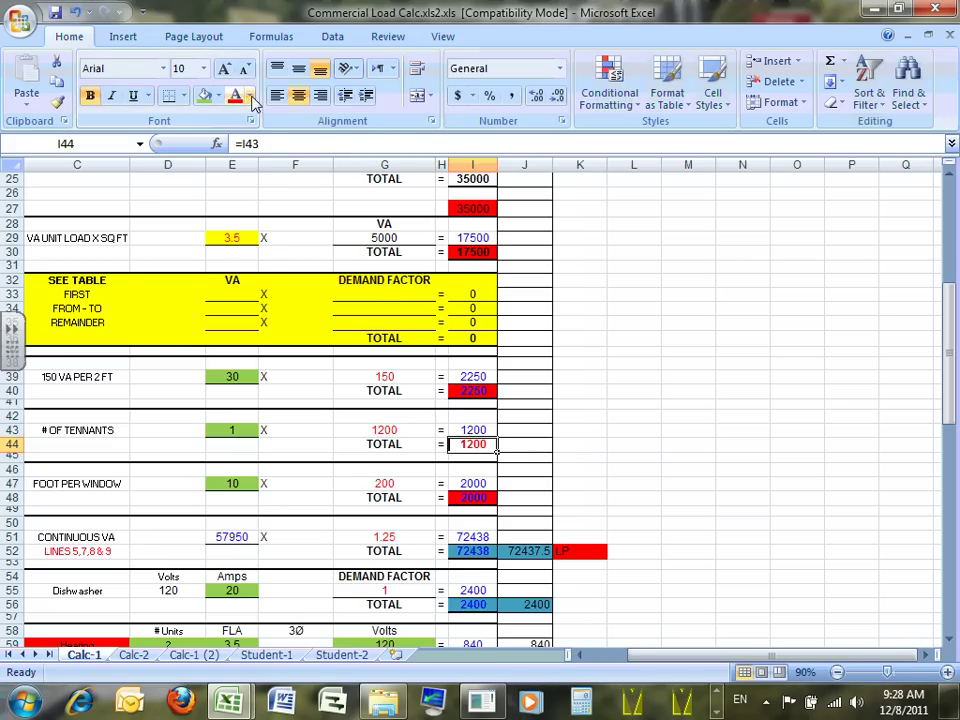
click(249, 97)
click(259, 121)
click(217, 96)
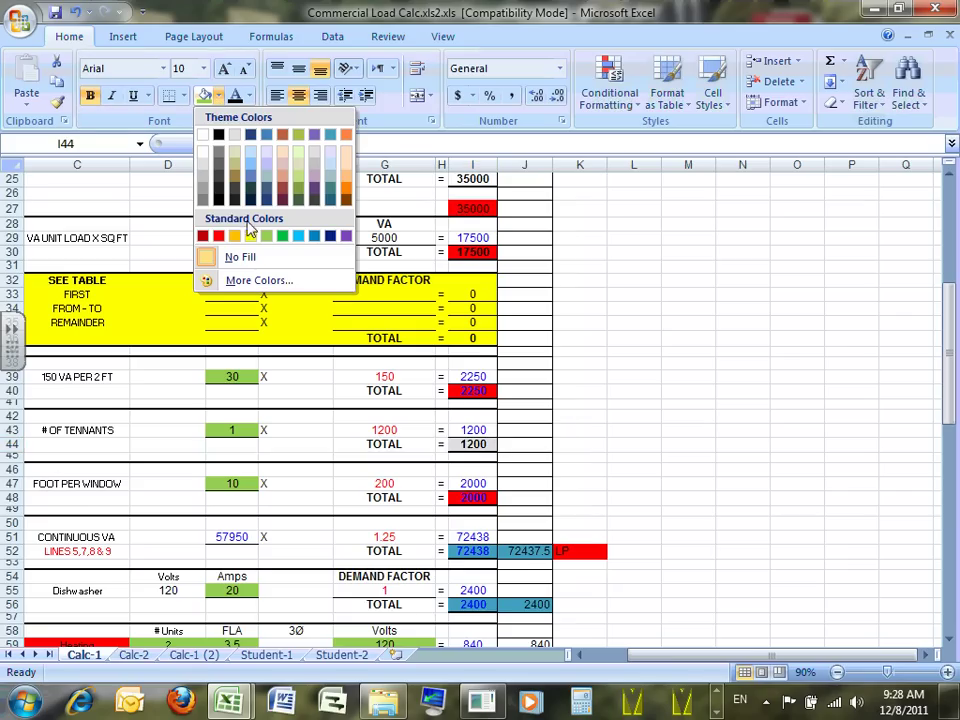
click(223, 236)
click(686, 364)
Step: Fill the number cell of section 10, Continuous Loads, with red
scroll(680, 386, down, 2)
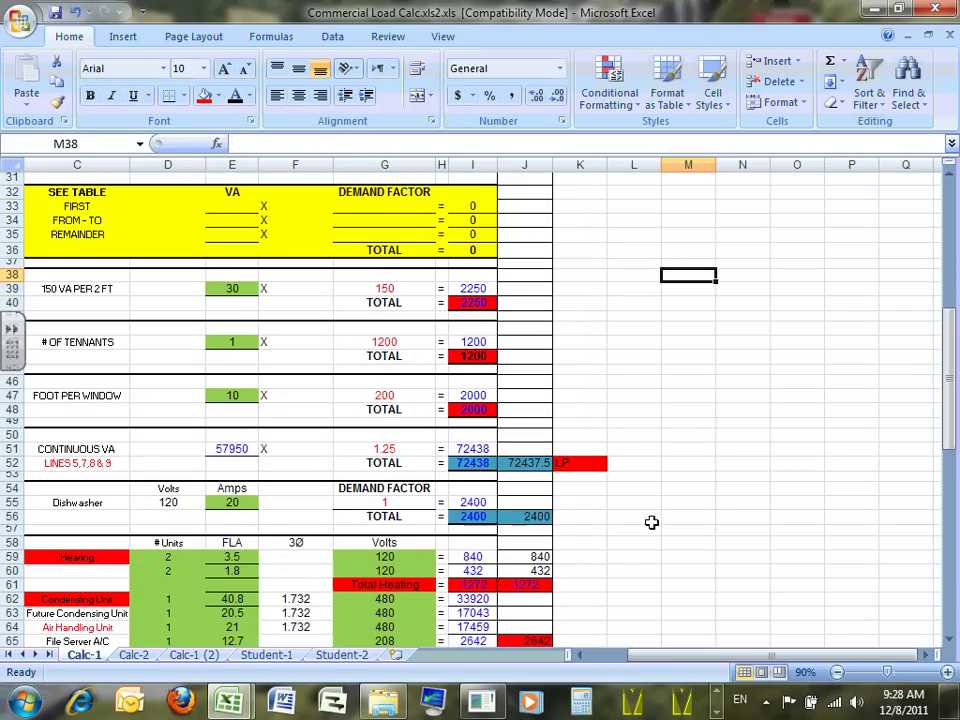
drag(669, 657, 655, 660)
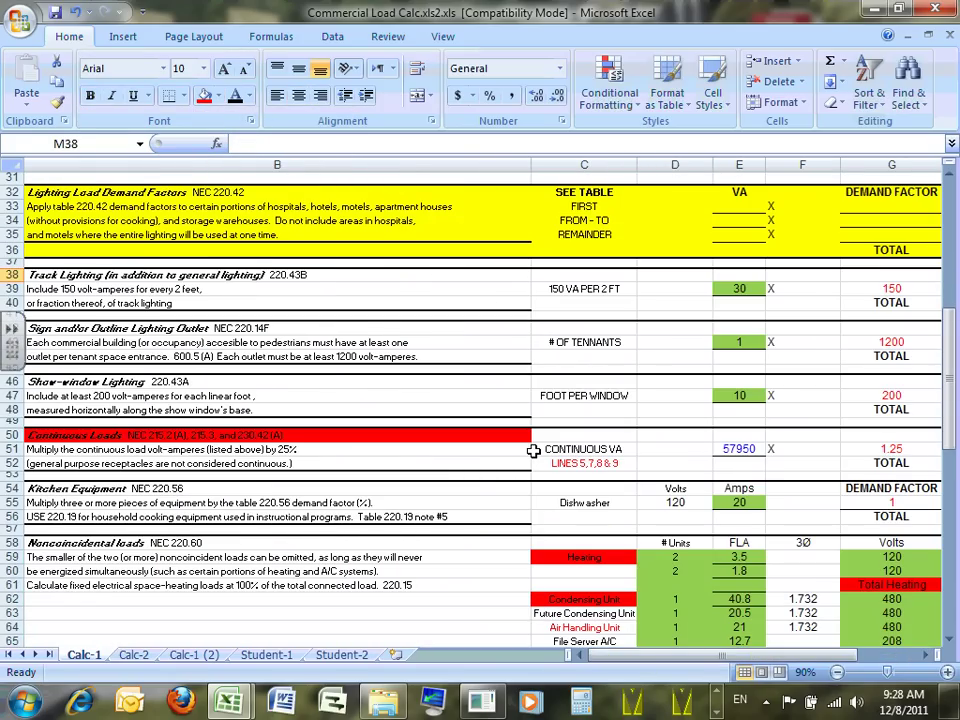
drag(628, 656, 565, 650)
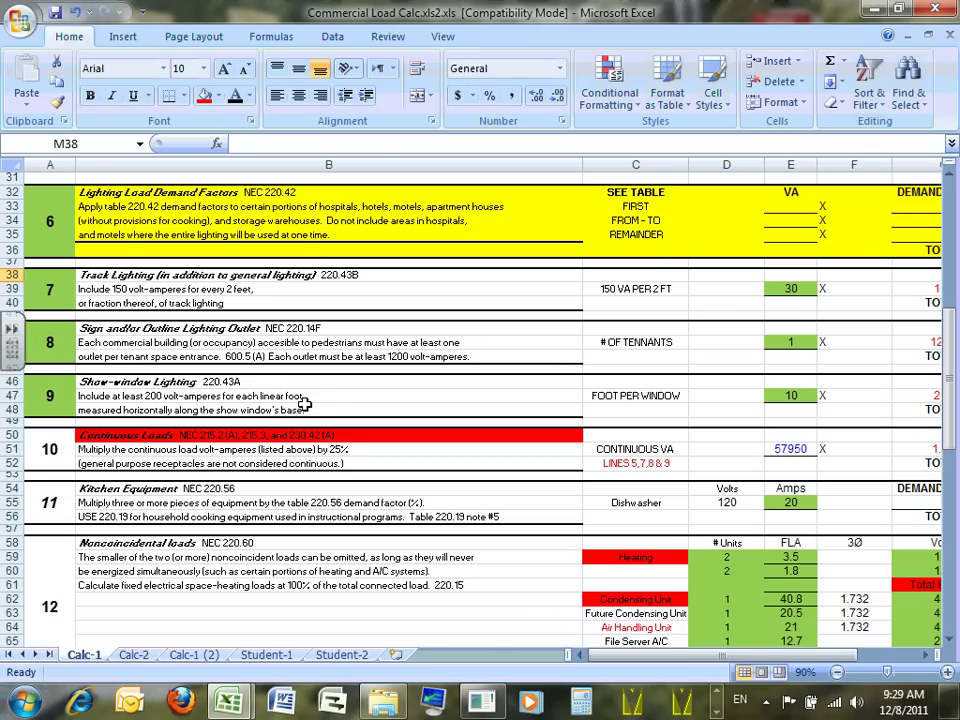
scroll(190, 290, up, 3)
scroll(248, 388, down, 4)
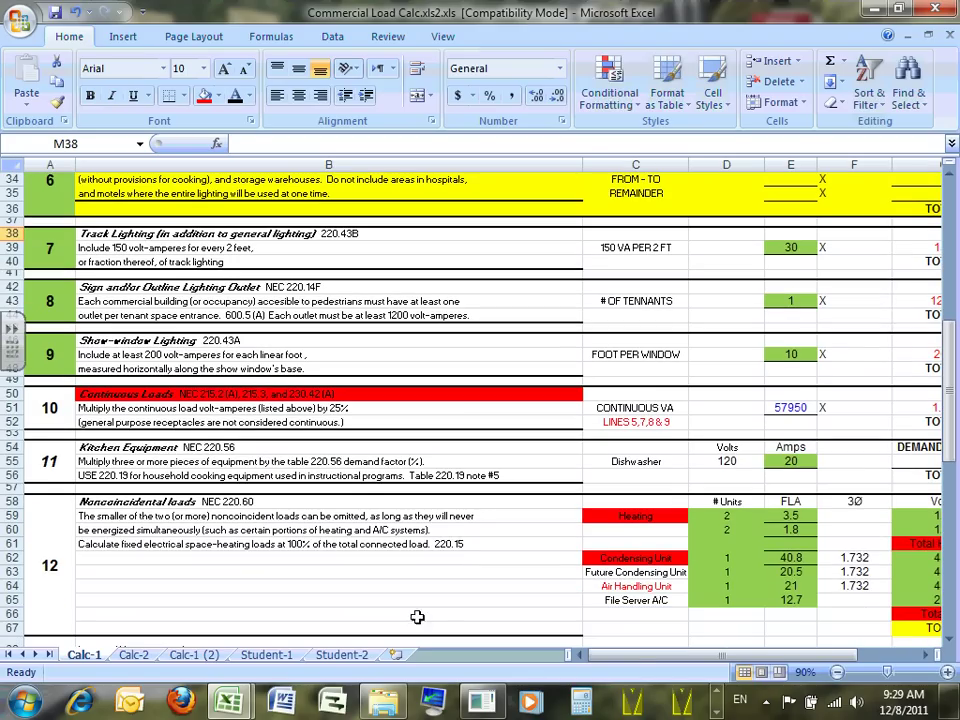
drag(634, 667, 634, 668)
click(55, 408)
click(204, 95)
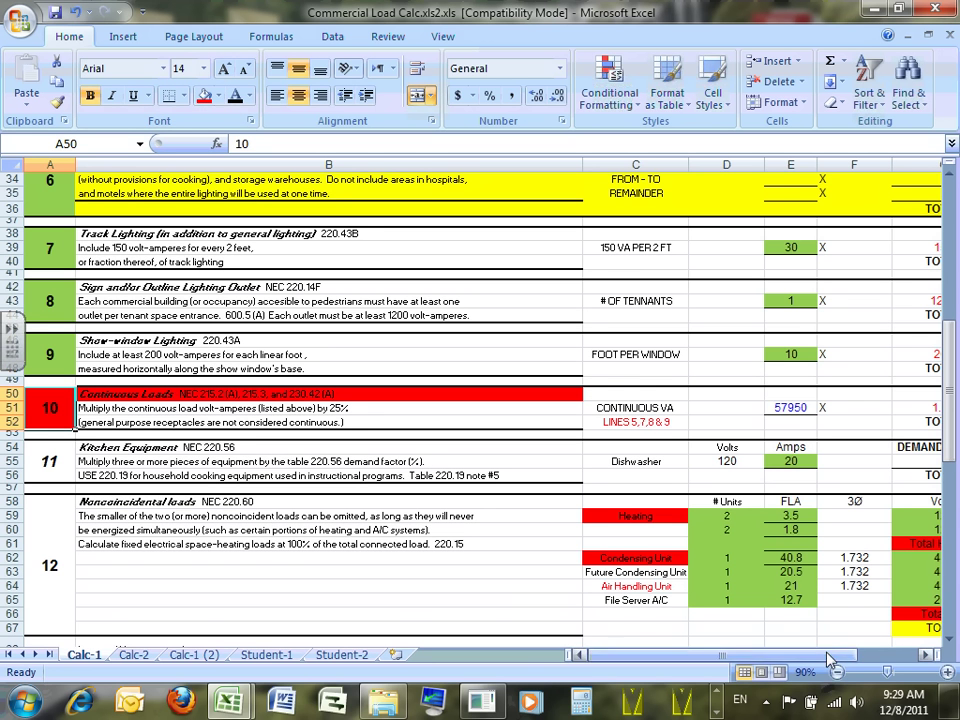
Step: Examine the continuous VA formula =I25+I40+I44+I48+I30 in E51 and trace each total it references
drag(827, 658, 378, 400)
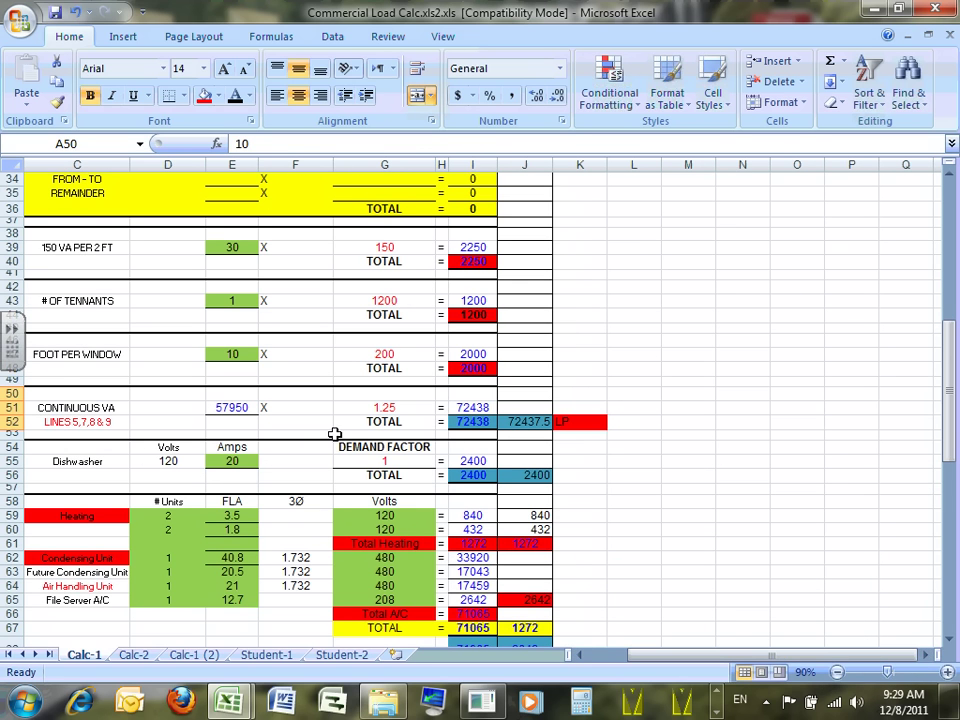
click(230, 407)
double_click(230, 407)
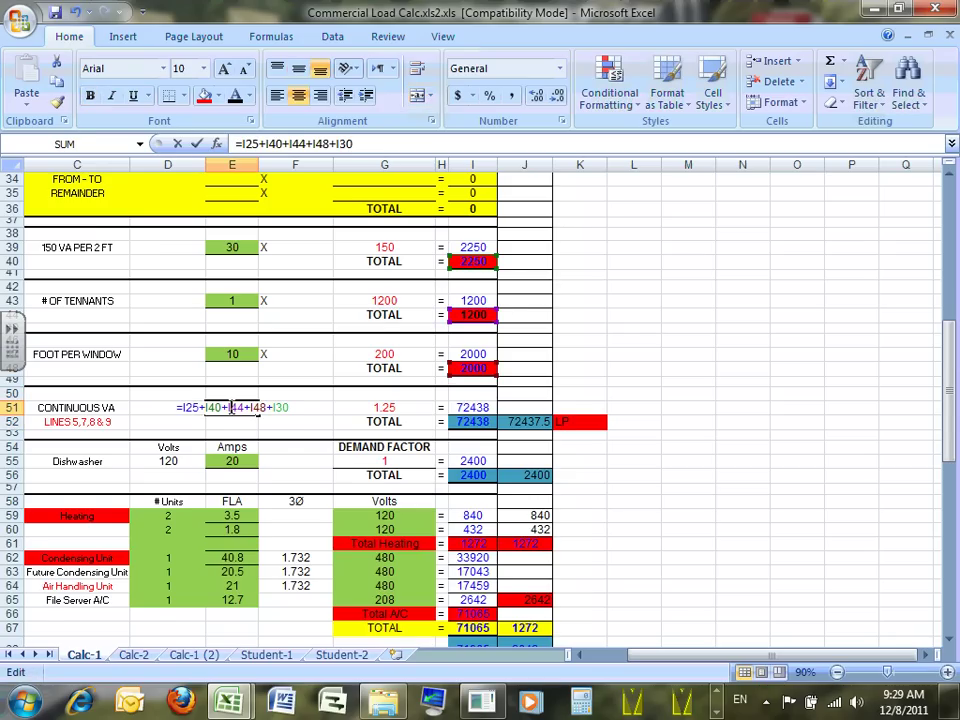
scroll(240, 422, up, 2)
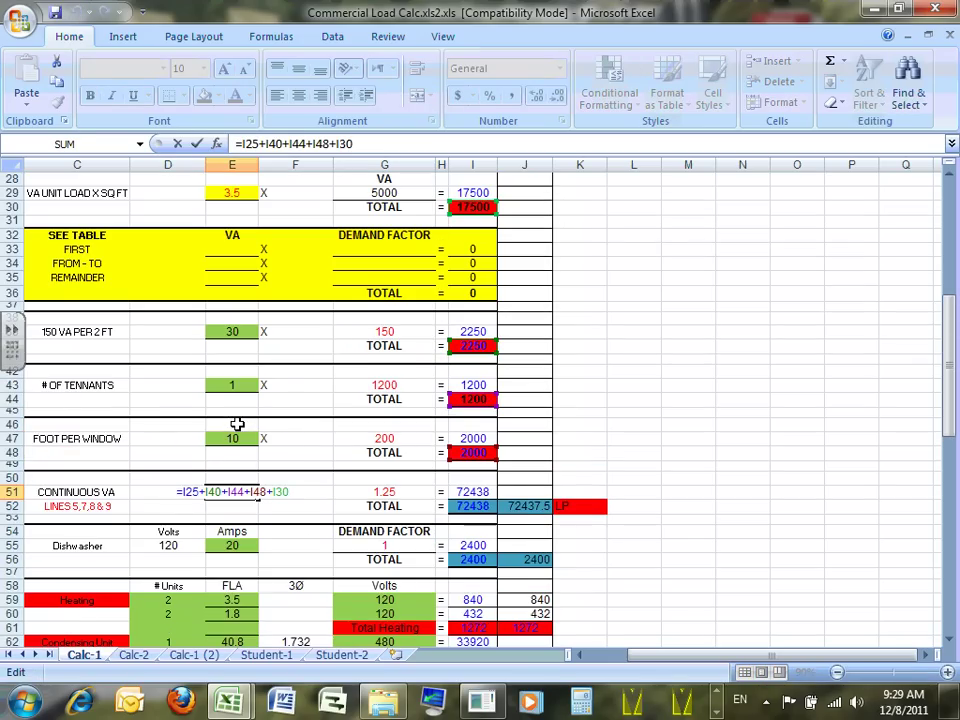
scroll(240, 422, down, 3)
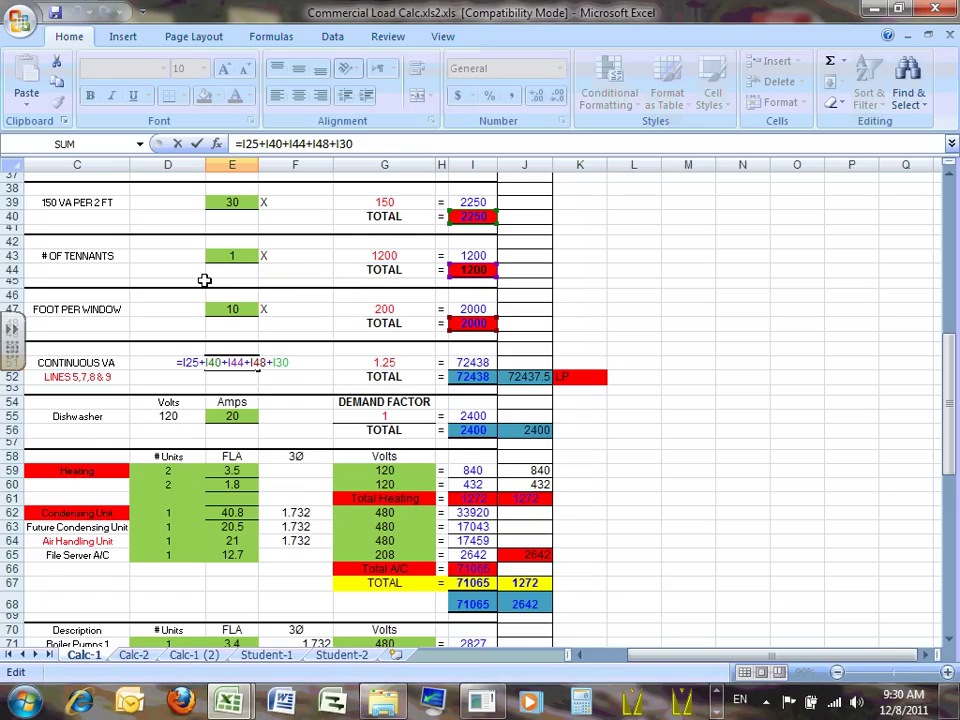
scroll(268, 355, up, 5)
scroll(268, 355, up, 3)
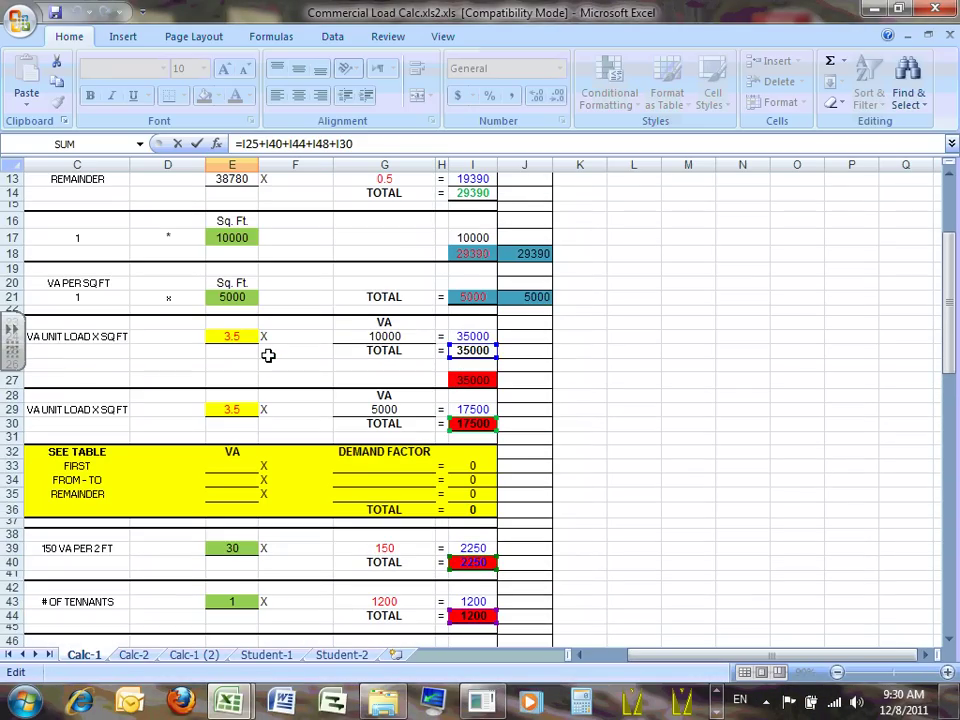
scroll(268, 355, down, 3)
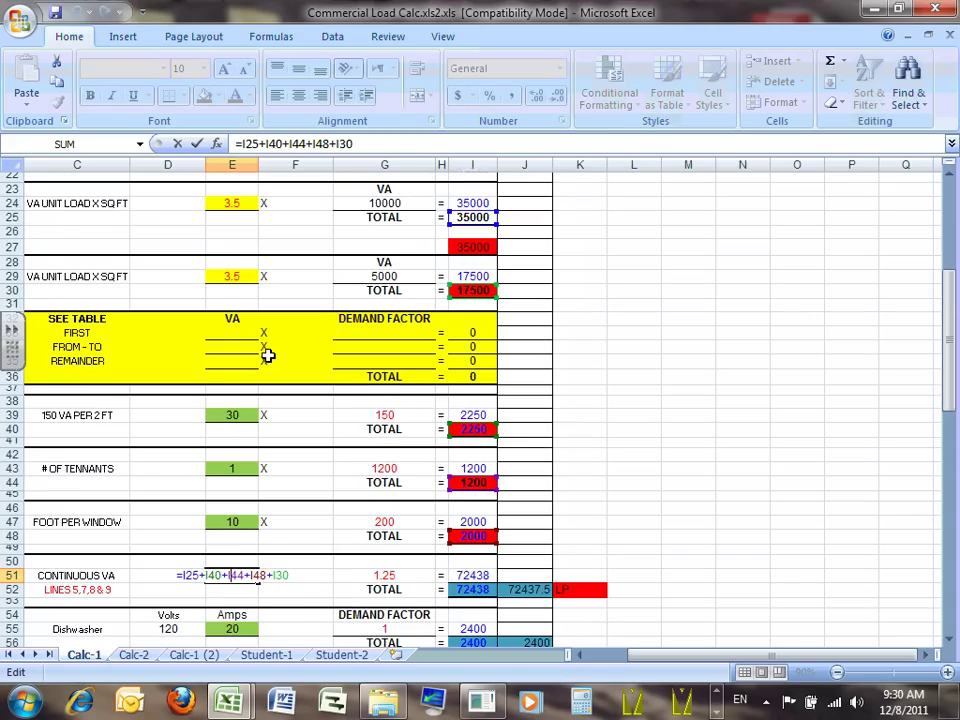
scroll(268, 355, down, 2)
scroll(268, 355, down, 1)
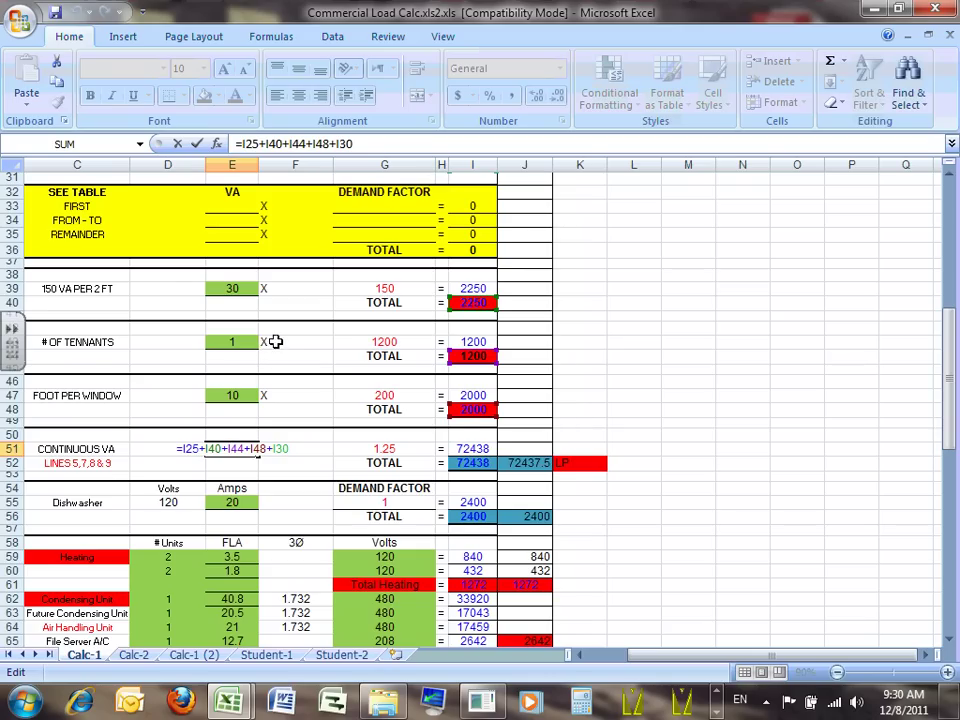
key(ctrl+Return)
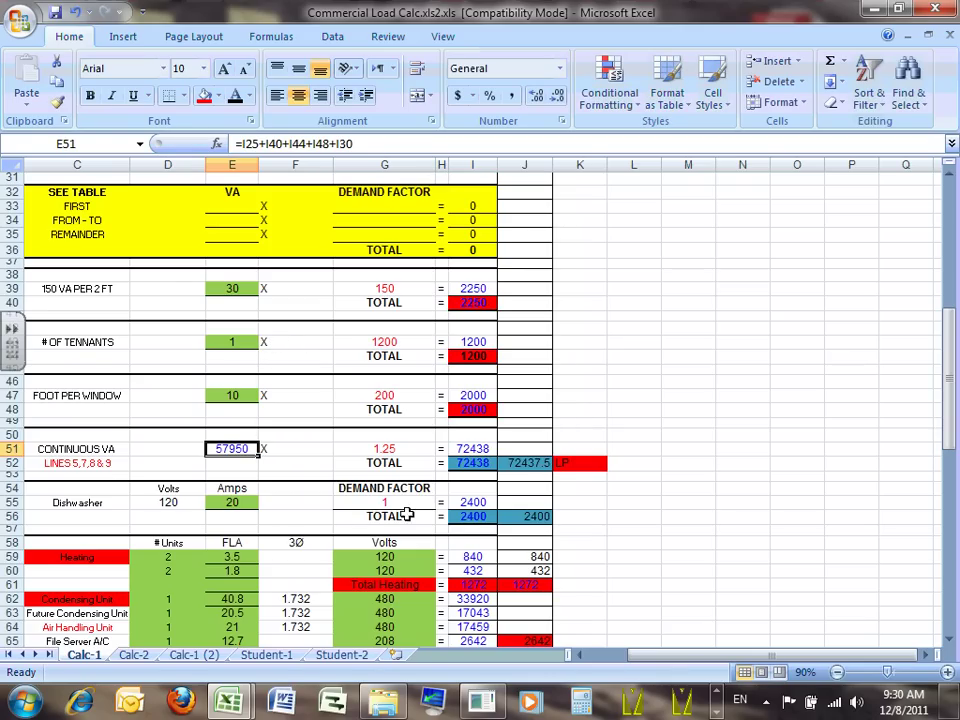
Step: Examine the continuous load calculation: the formula in I51, the multiplier in G51 and the total in I52
click(465, 449)
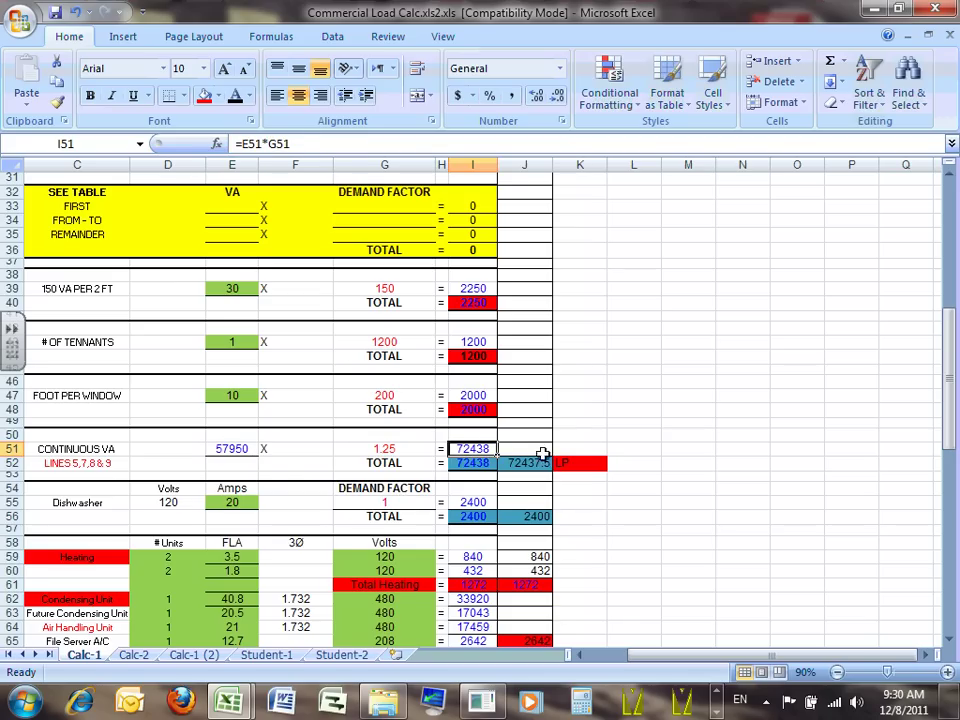
click(396, 450)
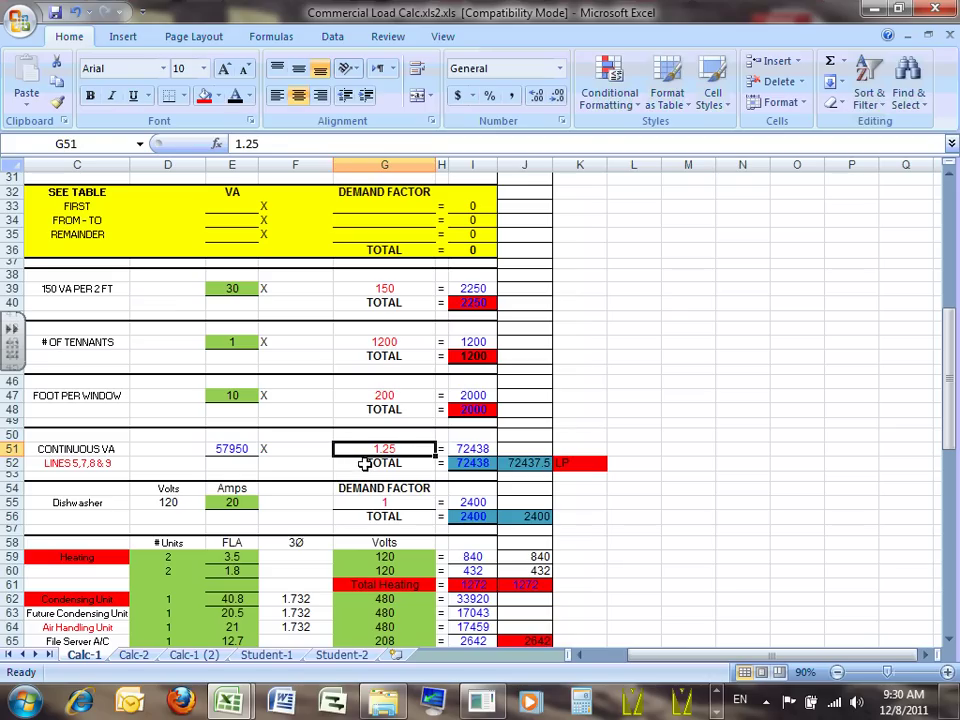
click(462, 462)
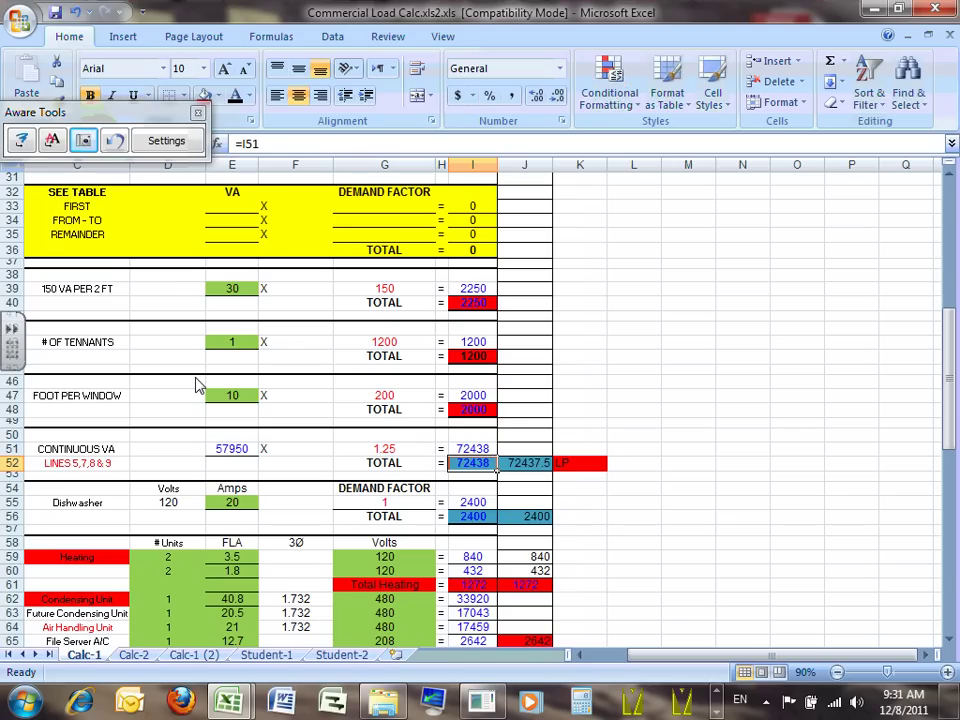
Step: Box the continuous load neutral value in J52 and its LP label in red ink, and handwrite "Lighting panel" beside them
mouse_move(638, 440)
mouse_down()
mouse_move(510, 470)
mouse_move(580, 494)
mouse_move(640, 440)
mouse_up()
mouse_move(558, 446)
mouse_down()
mouse_move(492, 472)
mouse_move(560, 448)
mouse_up()
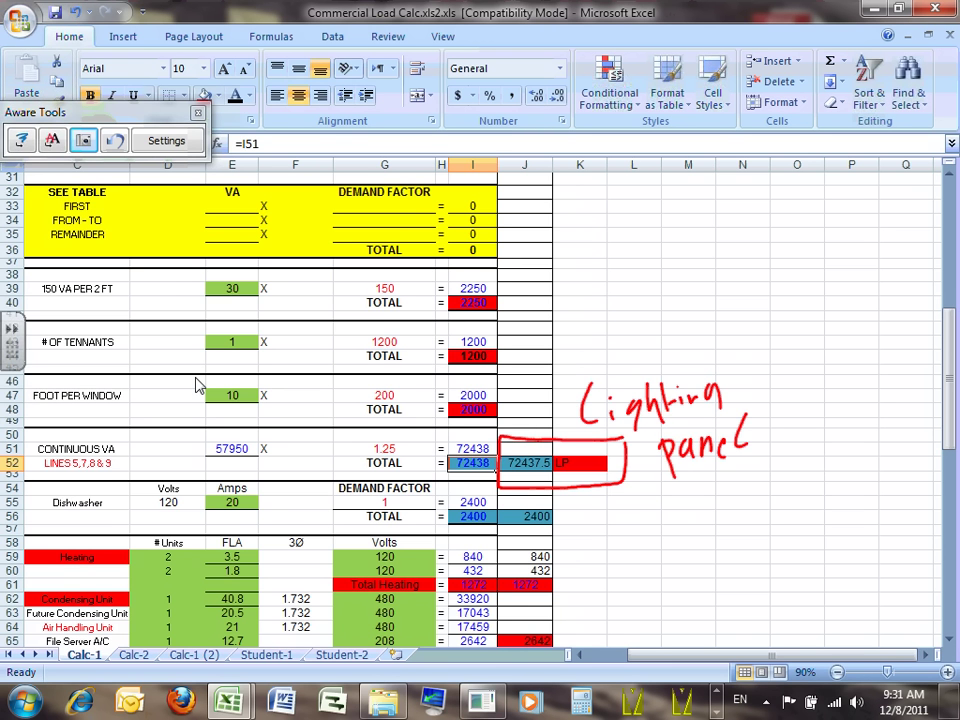
Step: Circle the neutral values in J18 and J21 in green ink and draw an arrow to a double-underlined handwritten label "R.P."
scroll(197, 385, up, 4)
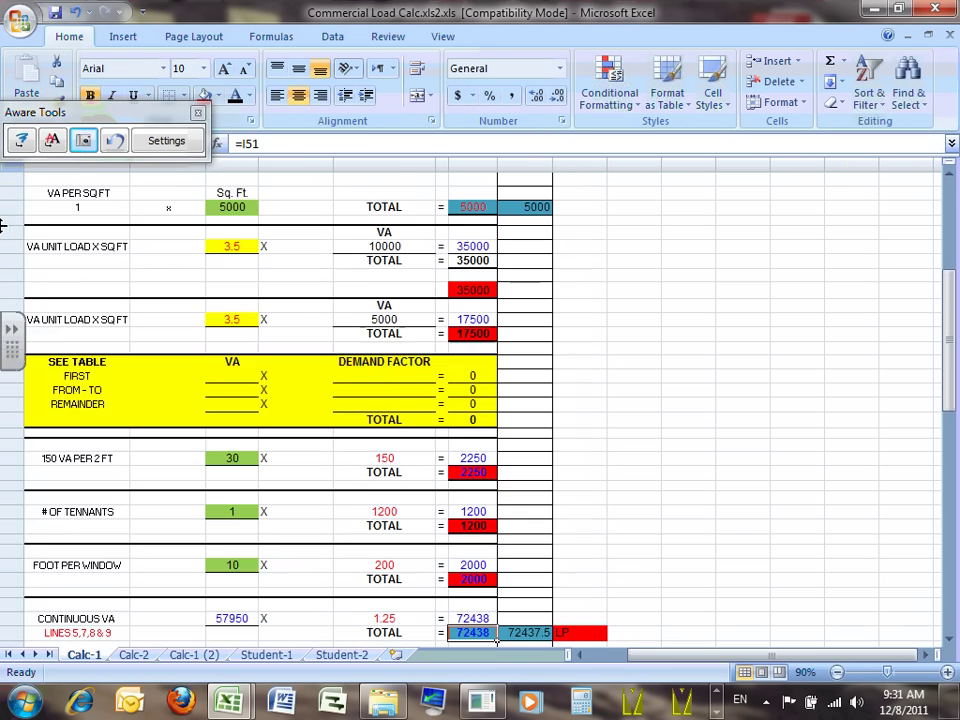
scroll(317, 253, up, 6)
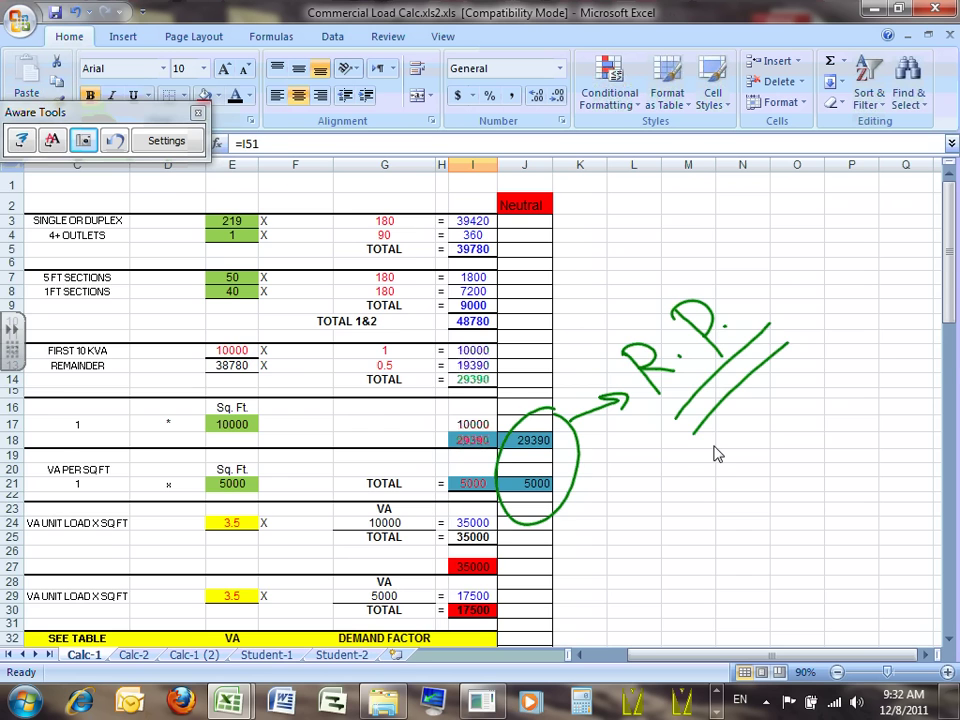
Step: Clear the handwritten ink from the sheet and bring the descriptions of sections 10 to 12 into view
scroll(716, 452, down, 8)
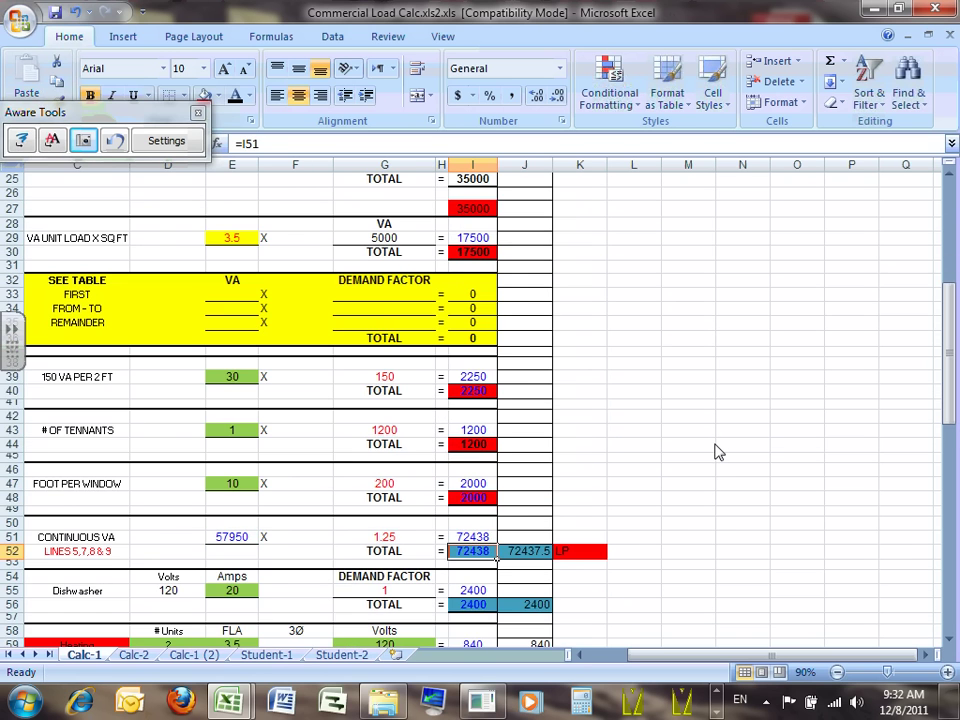
scroll(716, 452, down, 5)
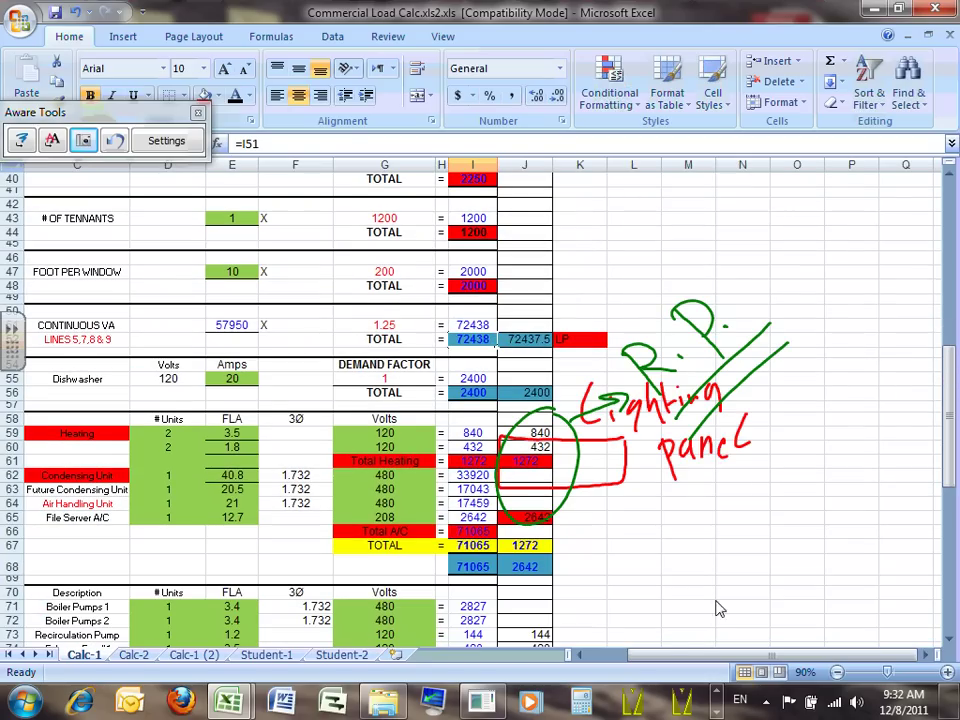
drag(690, 654, 600, 652)
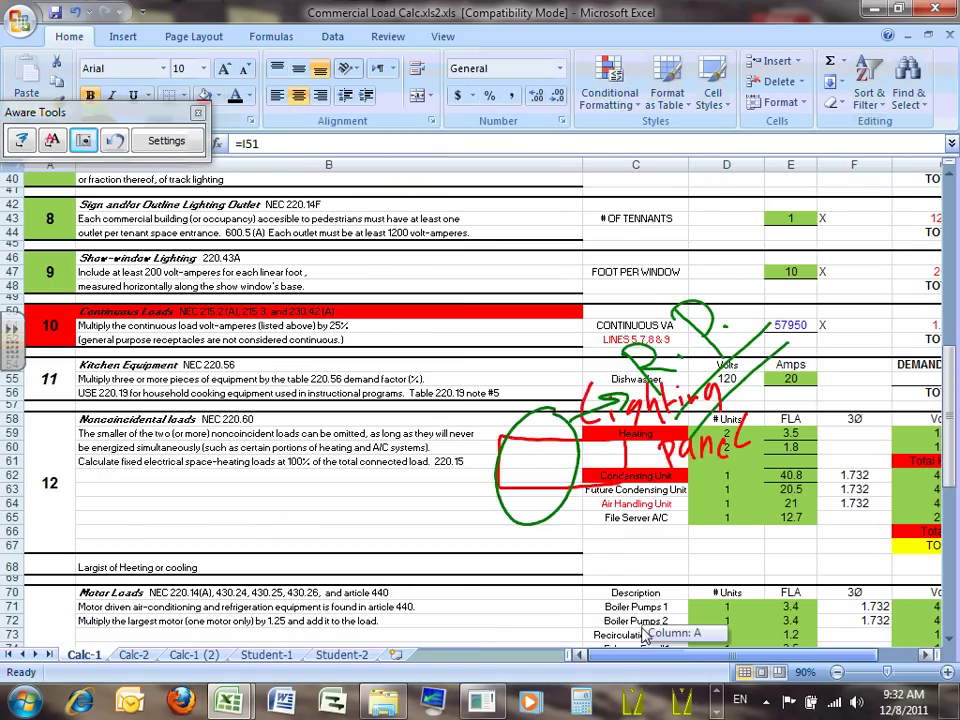
drag(630, 598, 210, 122)
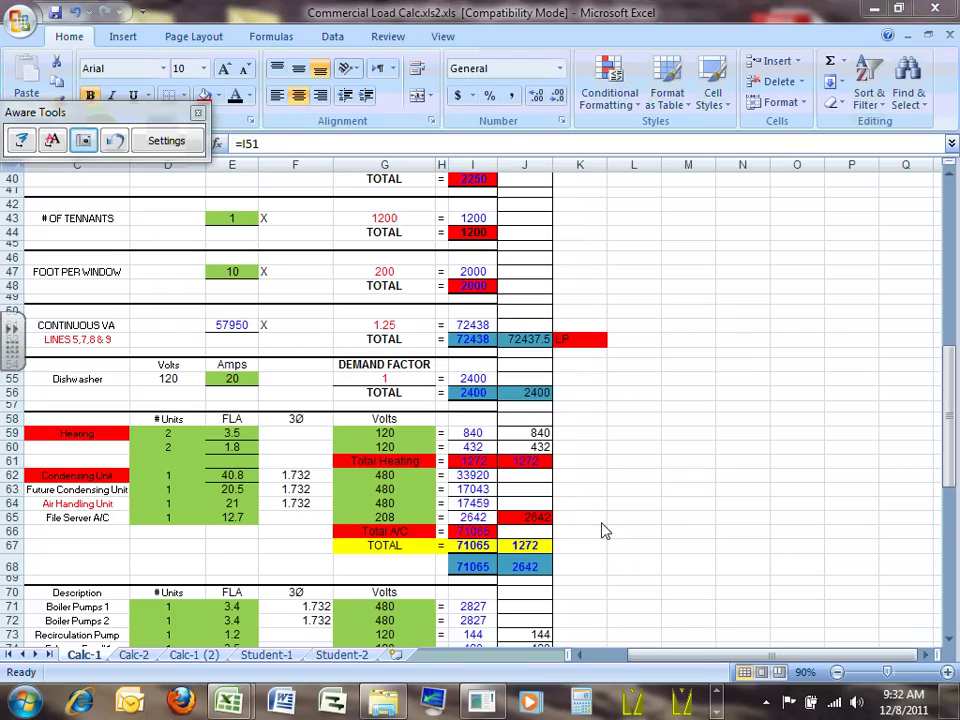
key(ctrl+c)
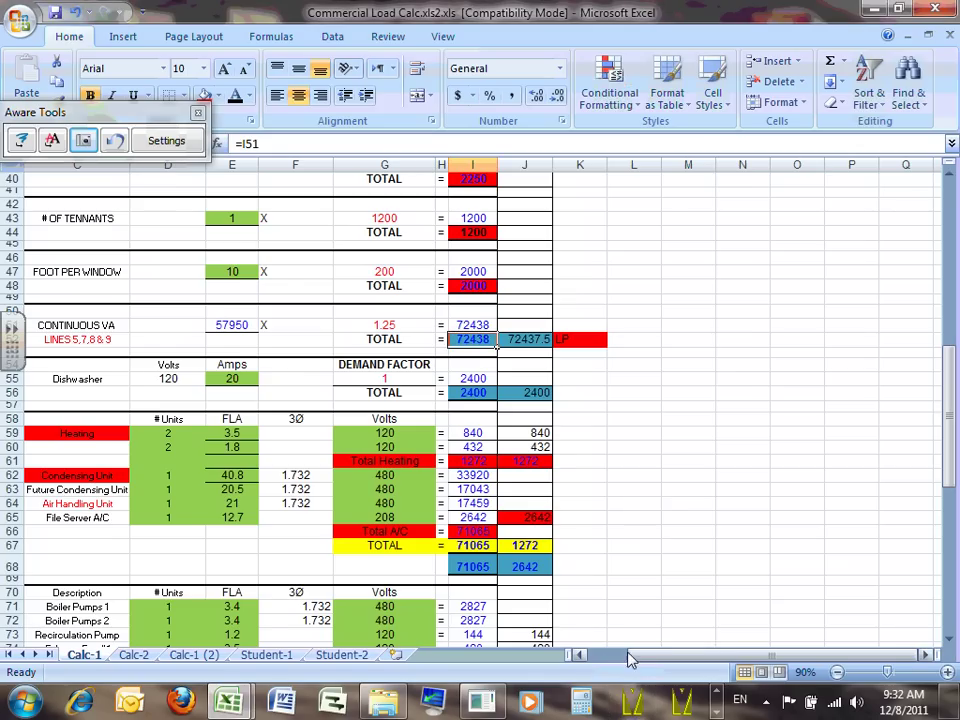
drag(598, 660, 565, 655)
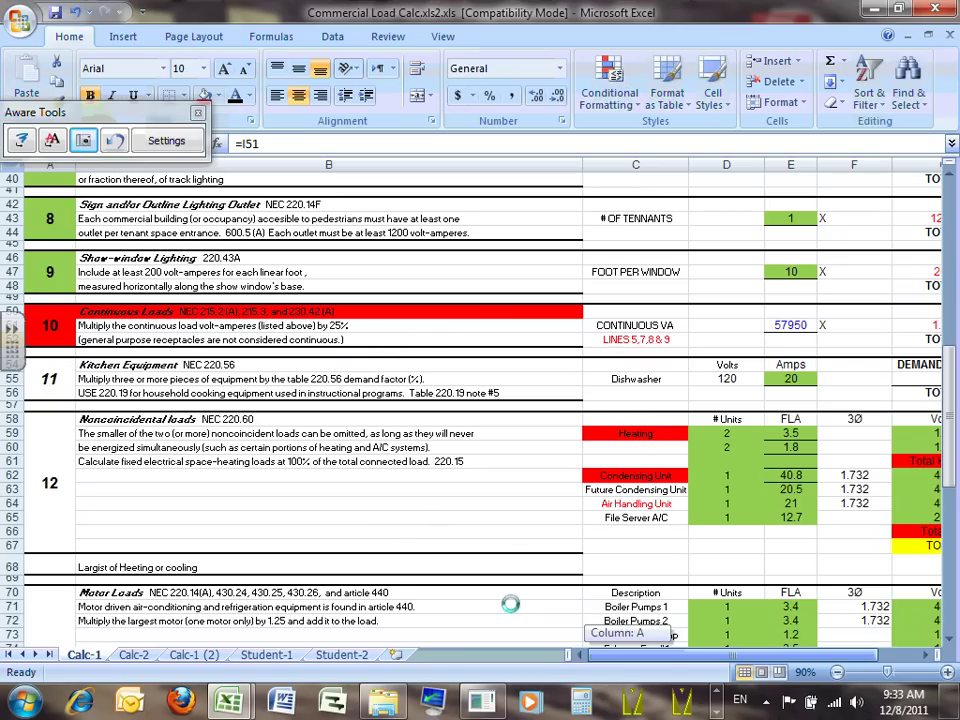
click(716, 709)
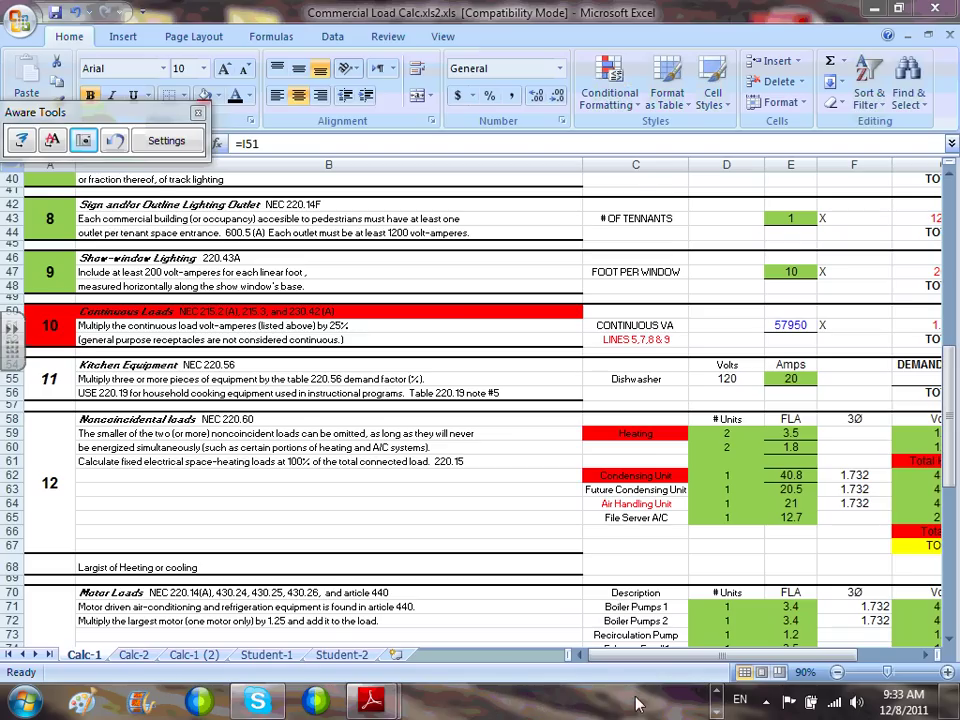
click(716, 709)
click(688, 708)
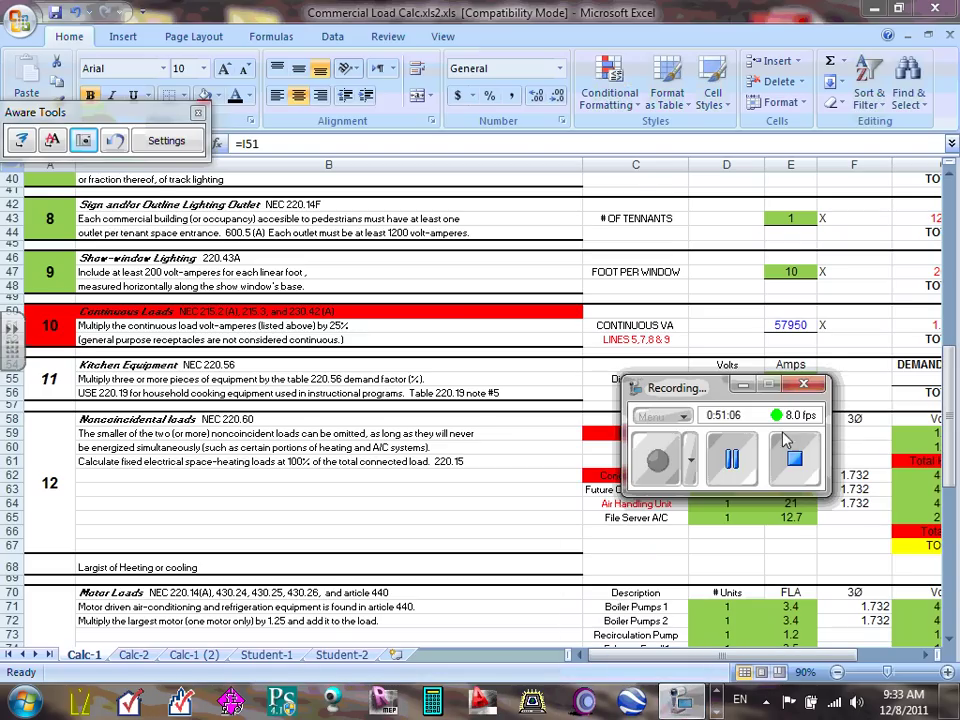
click(728, 450)
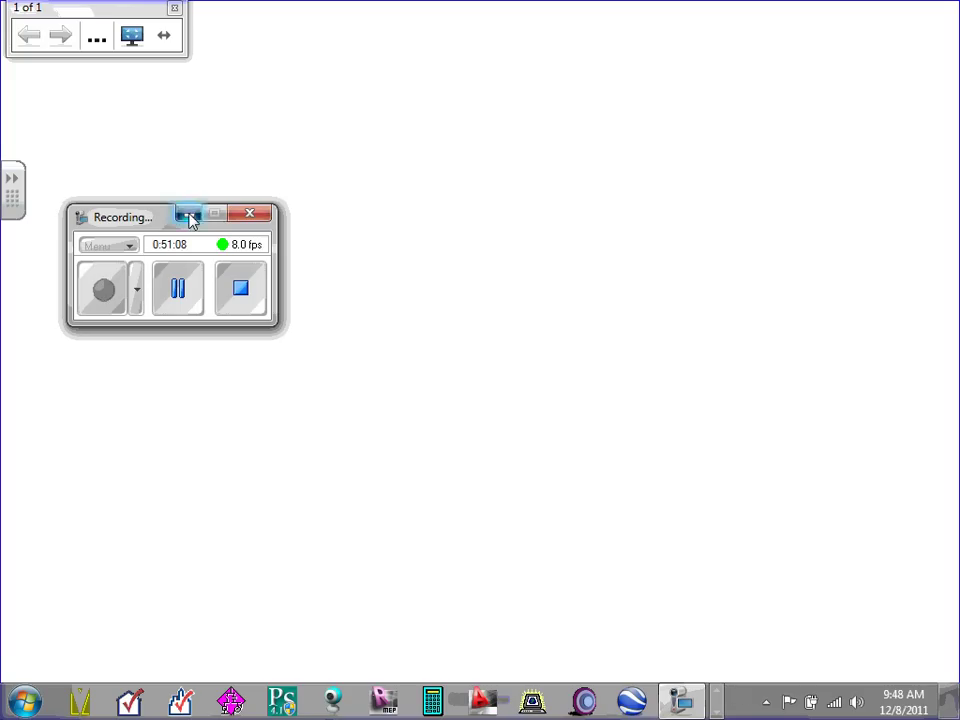
click(189, 215)
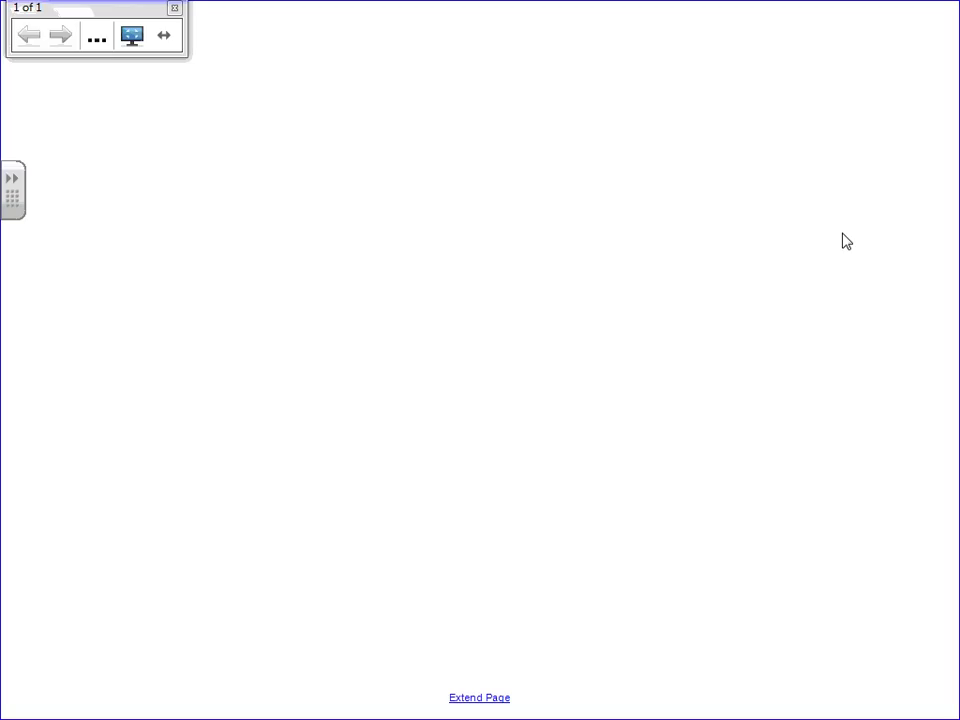
Step: Draw three separate red boxes freehand on the blank page: two side by side and one below the first
mouse_move(476, 129)
mouse_down()
mouse_move(339, 216)
mouse_move(510, 219)
mouse_move(487, 140)
mouse_up()
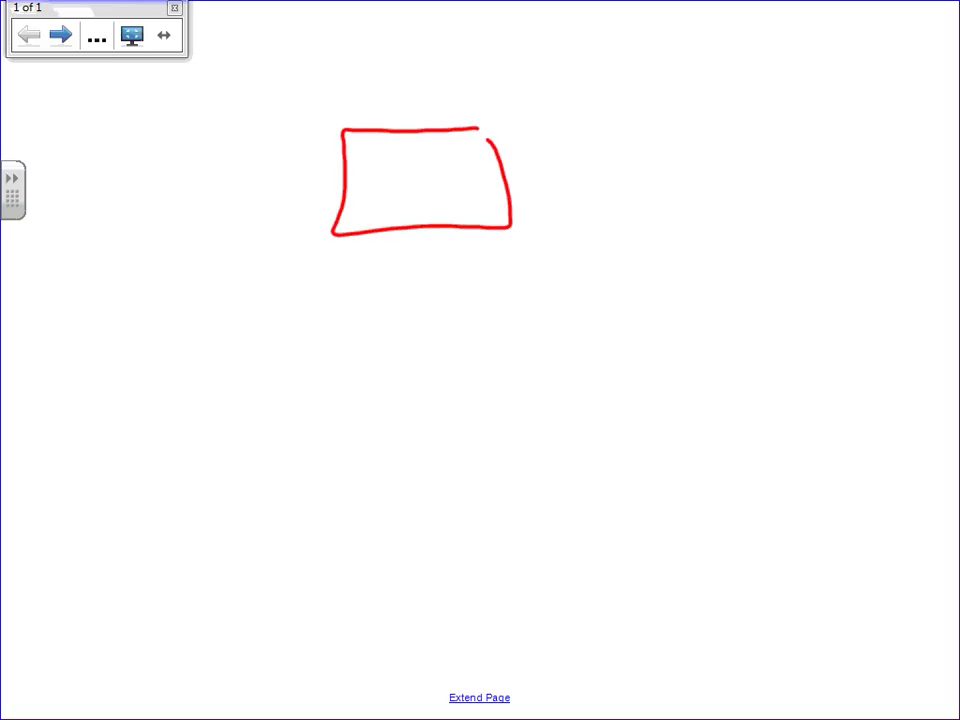
mouse_move(746, 125)
mouse_down()
mouse_move(580, 154)
mouse_move(761, 223)
mouse_move(762, 133)
mouse_up()
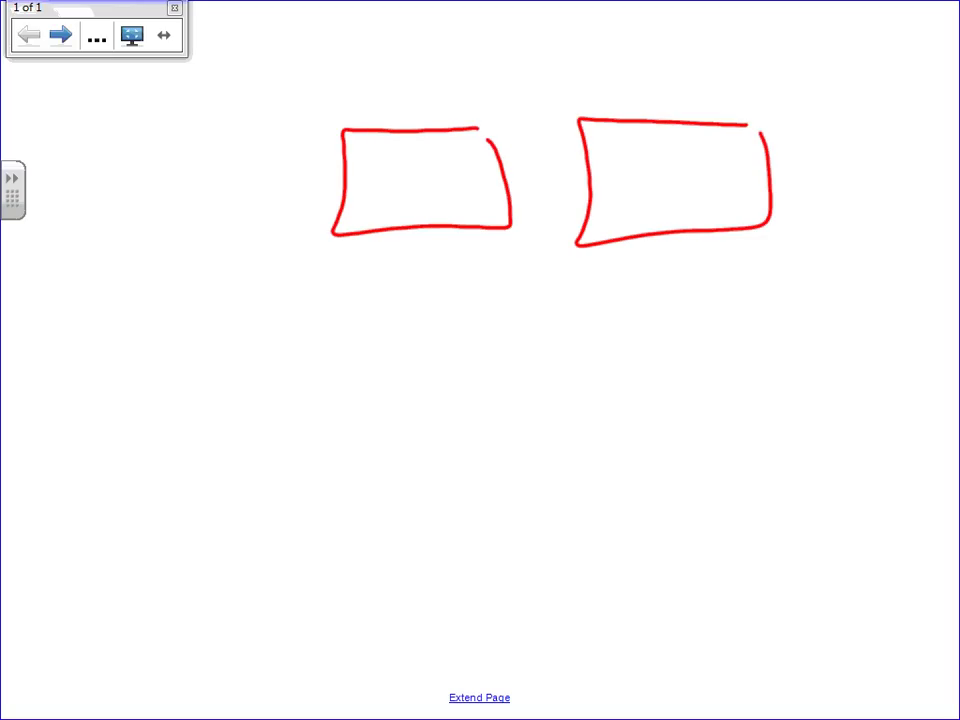
mouse_move(510, 333)
mouse_down()
mouse_move(371, 326)
mouse_move(424, 433)
mouse_move(528, 343)
mouse_up()
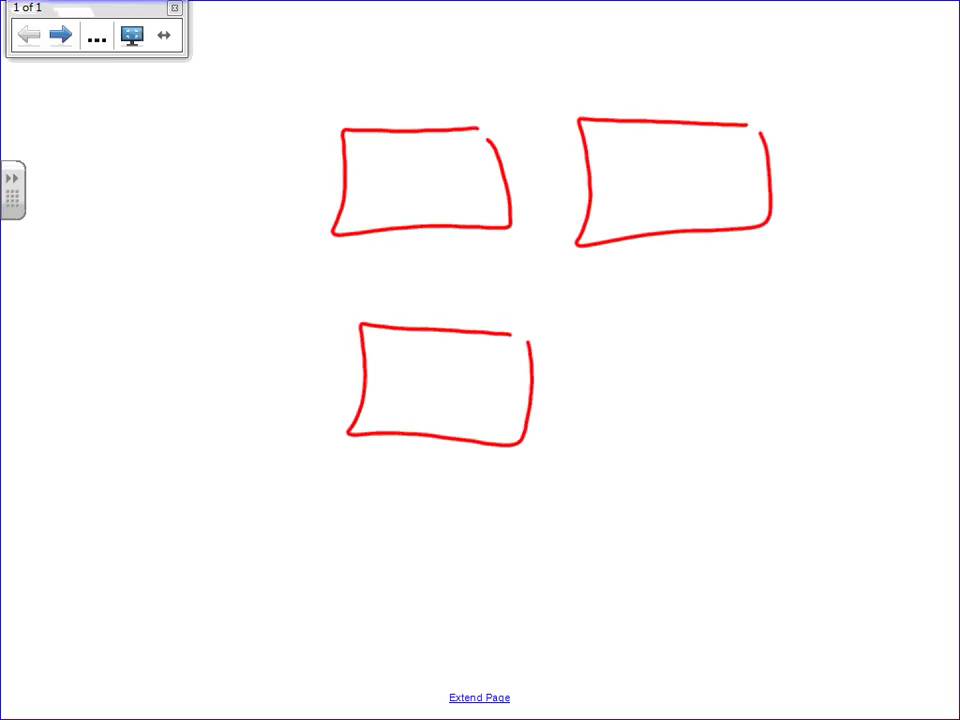
Step: Handwrite "R. Load" in red inside the first upper box
drag(369, 168, 375, 215)
mouse_move(372, 170)
mouse_down()
mouse_move(393, 172)
mouse_move(401, 206)
mouse_up()
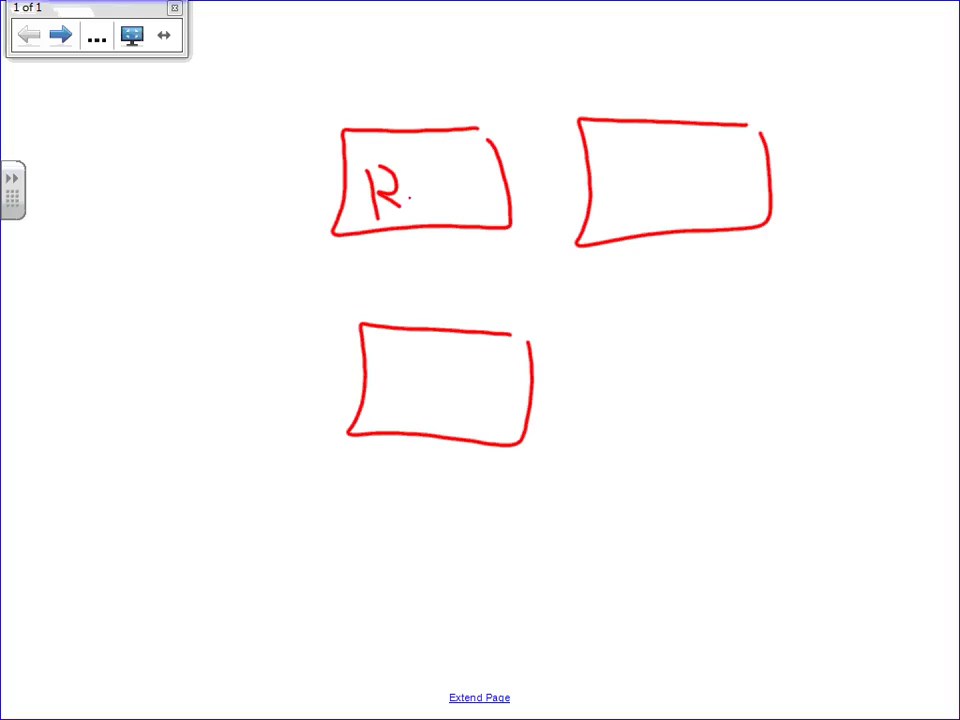
click(410, 201)
mouse_move(446, 167)
mouse_down()
mouse_move(436, 196)
mouse_move(447, 204)
mouse_up()
drag(457, 190, 489, 206)
drag(496, 140, 499, 212)
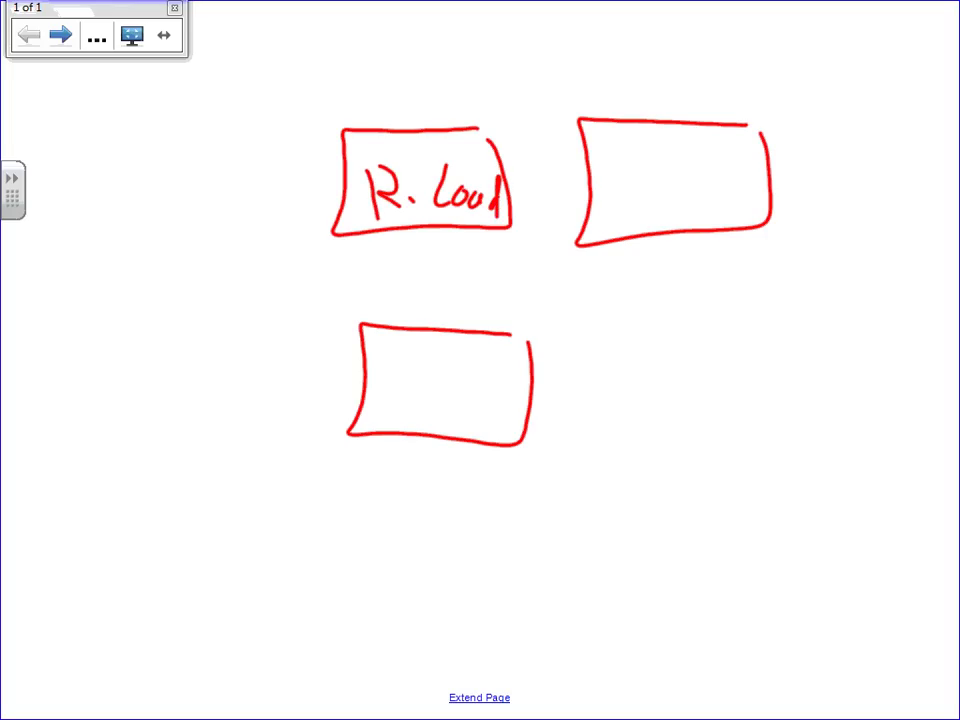
Step: Handwrite "L. Load" in red inside the second upper box
drag(607, 150, 625, 211)
click(632, 197)
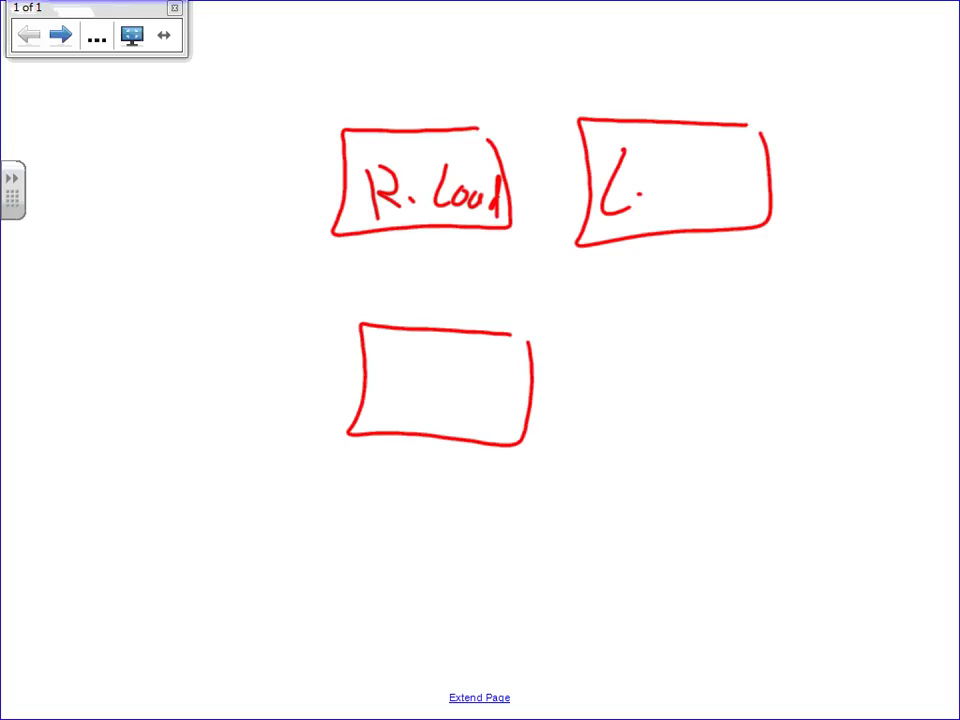
mouse_move(668, 160)
mouse_down()
mouse_move(681, 207)
mouse_move(690, 196)
mouse_move(755, 210)
mouse_up()
click(711, 191)
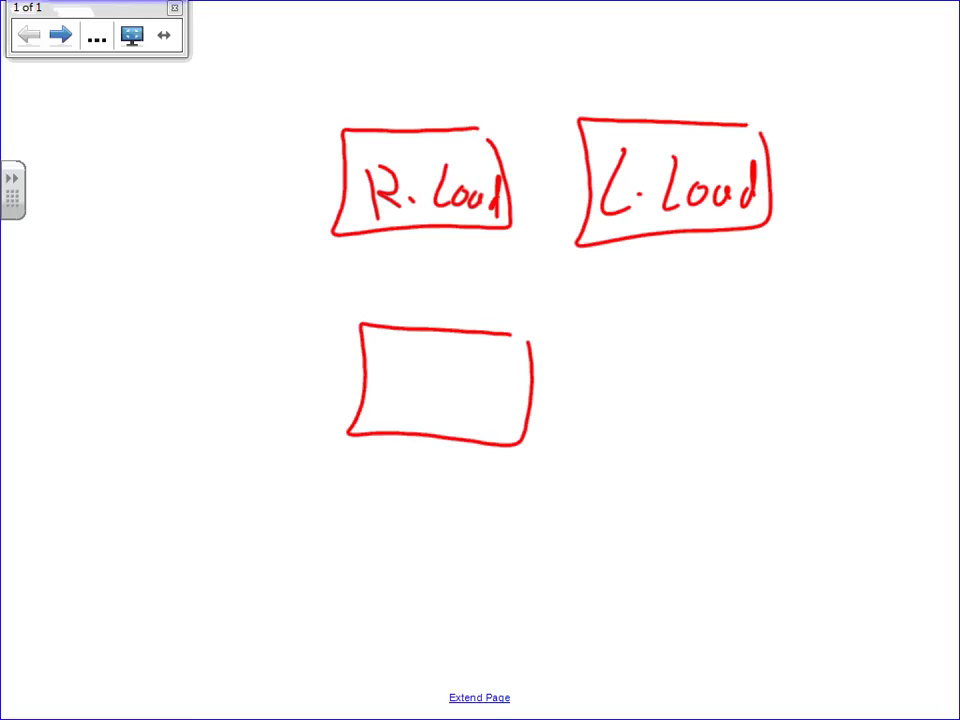
Step: Handwrite "E. Load" in red inside the lower box, with a small "M." above the E
mouse_move(404, 359)
mouse_down()
mouse_move(398, 414)
mouse_move(402, 386)
mouse_up()
click(407, 392)
mouse_move(446, 350)
mouse_down()
mouse_move(440, 410)
mouse_move(466, 384)
mouse_move(490, 384)
mouse_up()
drag(512, 392, 516, 412)
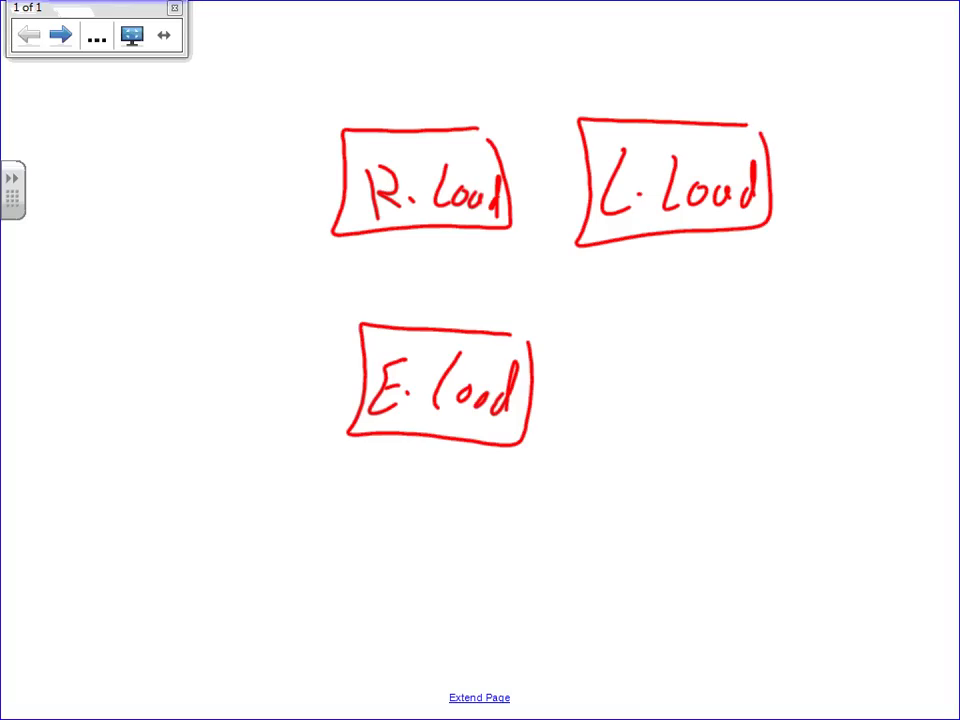
mouse_move(376, 356)
mouse_down()
mouse_move(379, 342)
mouse_move(388, 355)
mouse_up()
click(392, 352)
Step: Mark the upper edges of the R. Load and L. Load boxes with blue asterisks
mouse_move(420, 103)
mouse_down()
mouse_move(466, 130)
mouse_move(443, 137)
mouse_up()
drag(429, 132, 464, 115)
drag(706, 106, 744, 128)
mouse_move(731, 99)
mouse_down()
mouse_move(733, 134)
mouse_move(745, 114)
mouse_up()
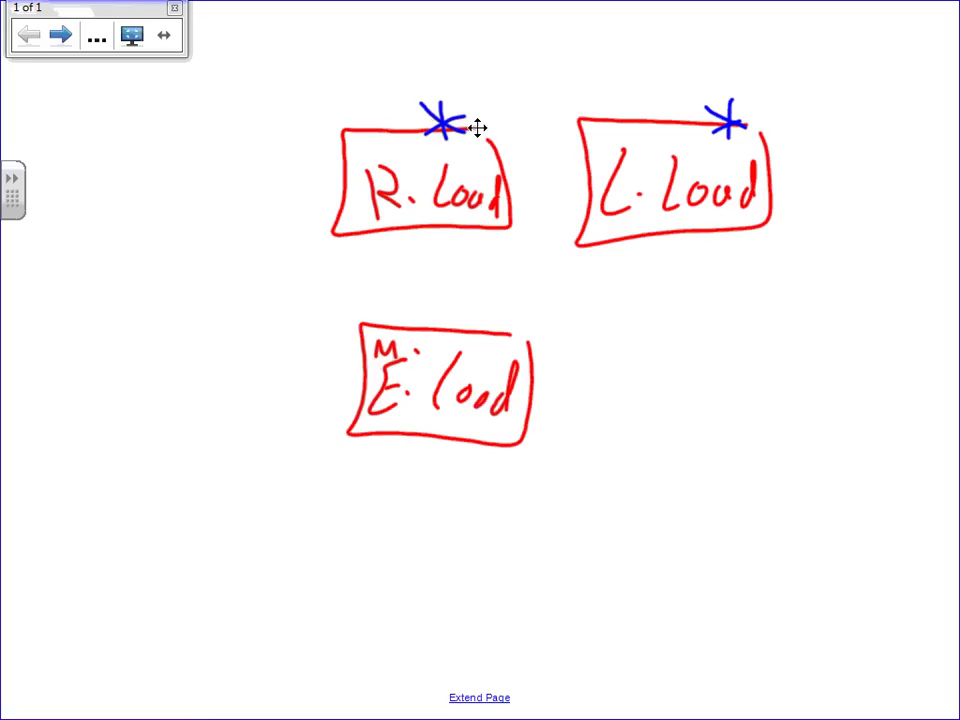
Step: Draw a green arrow from the L. Load box to a new tilted green box labelled "L.P"
mouse_move(716, 233)
mouse_down()
mouse_move(737, 279)
mouse_move(746, 285)
mouse_move(757, 265)
mouse_up()
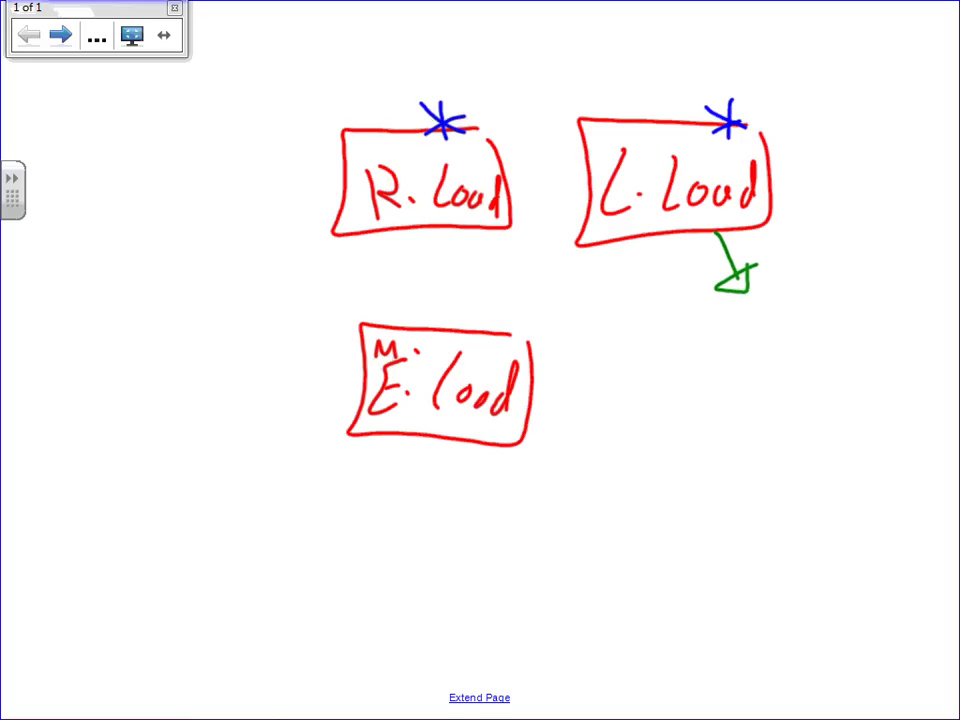
mouse_move(708, 333)
mouse_down()
mouse_move(738, 372)
mouse_move(782, 360)
mouse_move(778, 340)
mouse_up()
click(748, 352)
mouse_move(818, 257)
mouse_down()
mouse_move(707, 435)
mouse_move(697, 436)
mouse_up()
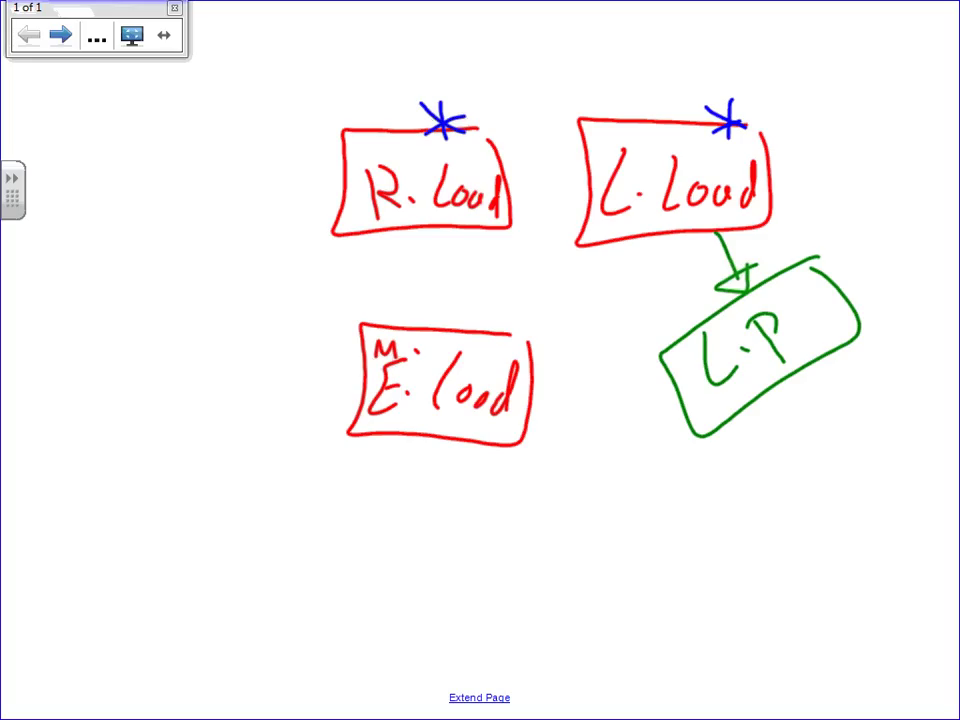
Step: Draw a green arrow from R. Load to a green box labelled "R.P.", and add the closing dot to the L.P. label
mouse_move(331, 230)
mouse_down()
mouse_move(255, 332)
mouse_move(280, 326)
mouse_move(154, 354)
mouse_move(240, 489)
mouse_move(300, 390)
mouse_up()
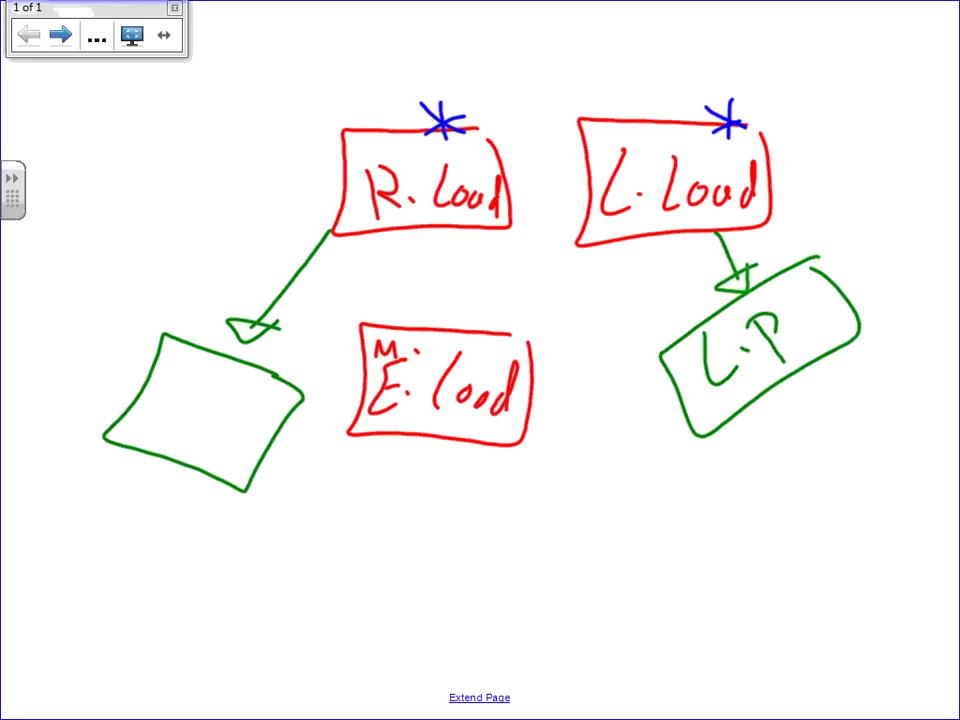
mouse_move(172, 435)
mouse_down()
mouse_move(192, 382)
mouse_move(205, 440)
mouse_up()
click(213, 412)
drag(222, 396, 256, 392)
mouse_move(235, 396)
mouse_down()
mouse_move(237, 452)
mouse_move(238, 418)
mouse_up()
click(248, 426)
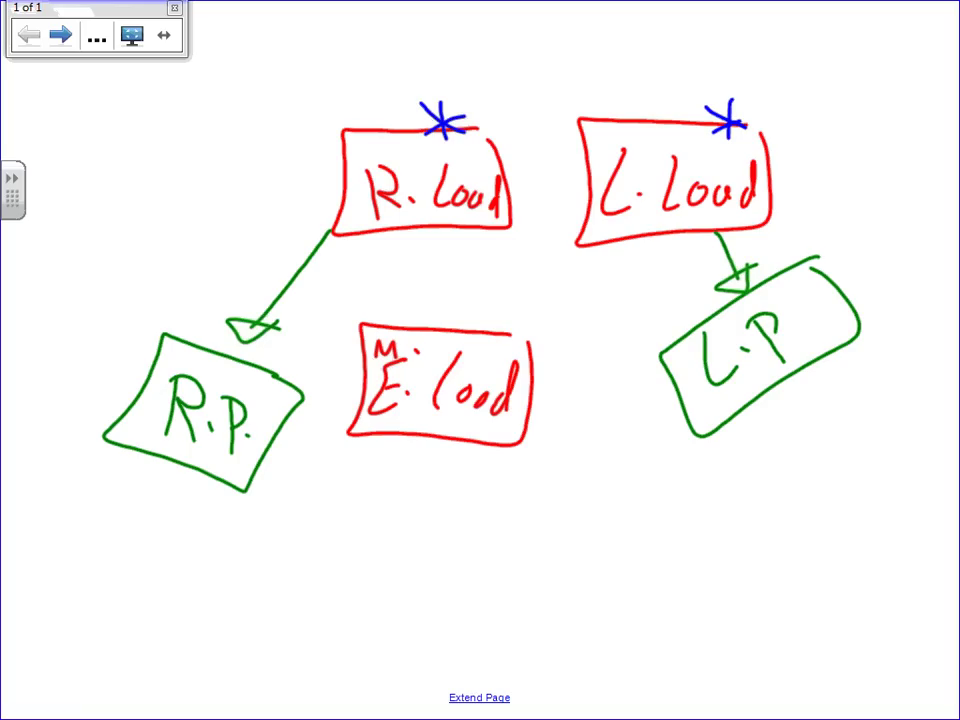
click(785, 338)
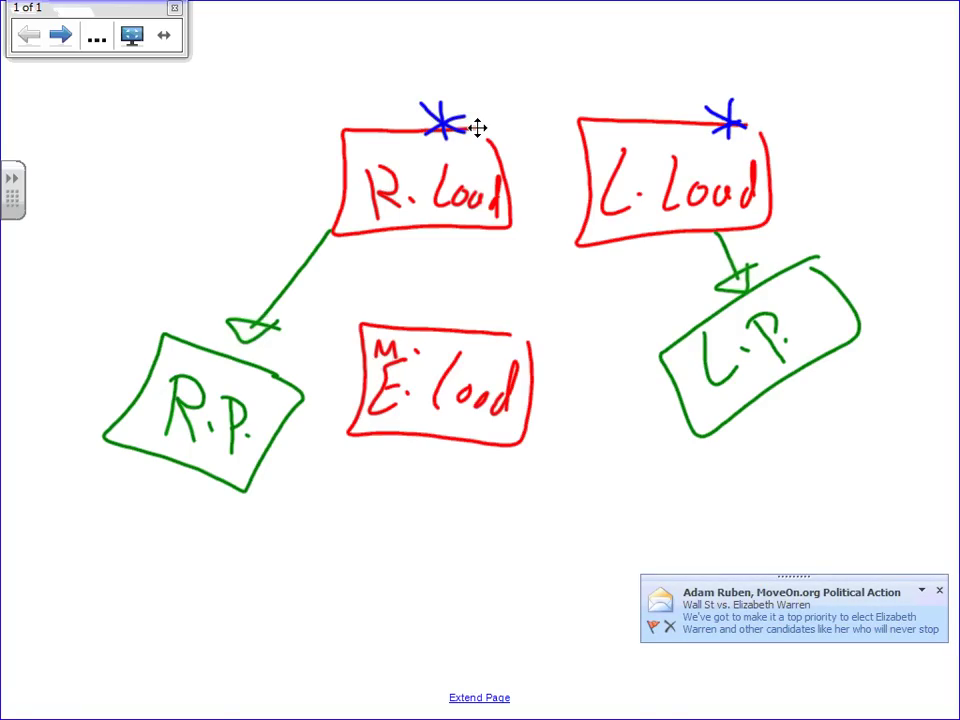
Step: Draw a green arrow from the M. E. Load box to a new green box labelled "M.P."
mouse_move(510, 448)
mouse_down()
mouse_move(553, 510)
mouse_move(522, 512)
mouse_up()
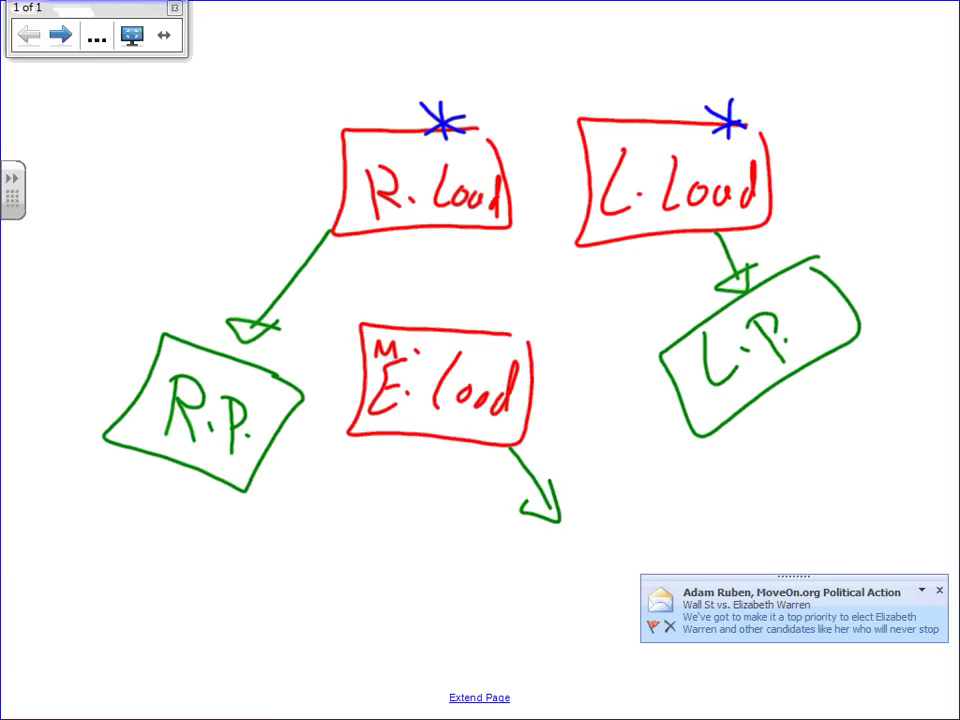
mouse_move(615, 482)
mouse_down()
mouse_move(585, 506)
mouse_move(565, 624)
mouse_move(552, 630)
mouse_up()
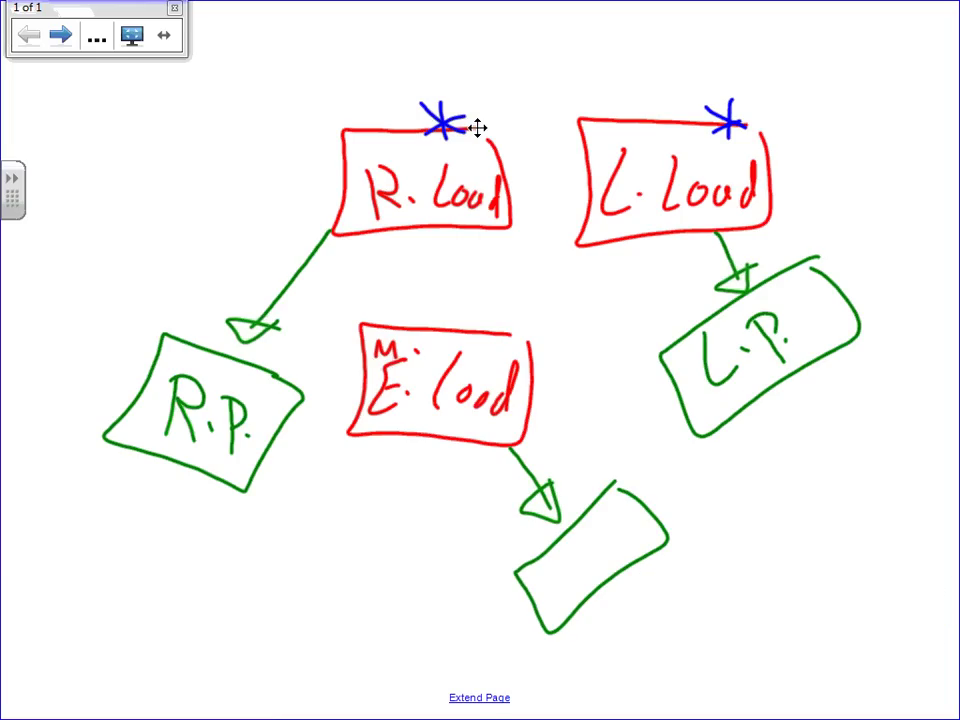
mouse_move(540, 606)
mouse_down()
mouse_move(556, 585)
mouse_move(566, 592)
mouse_up()
click(576, 577)
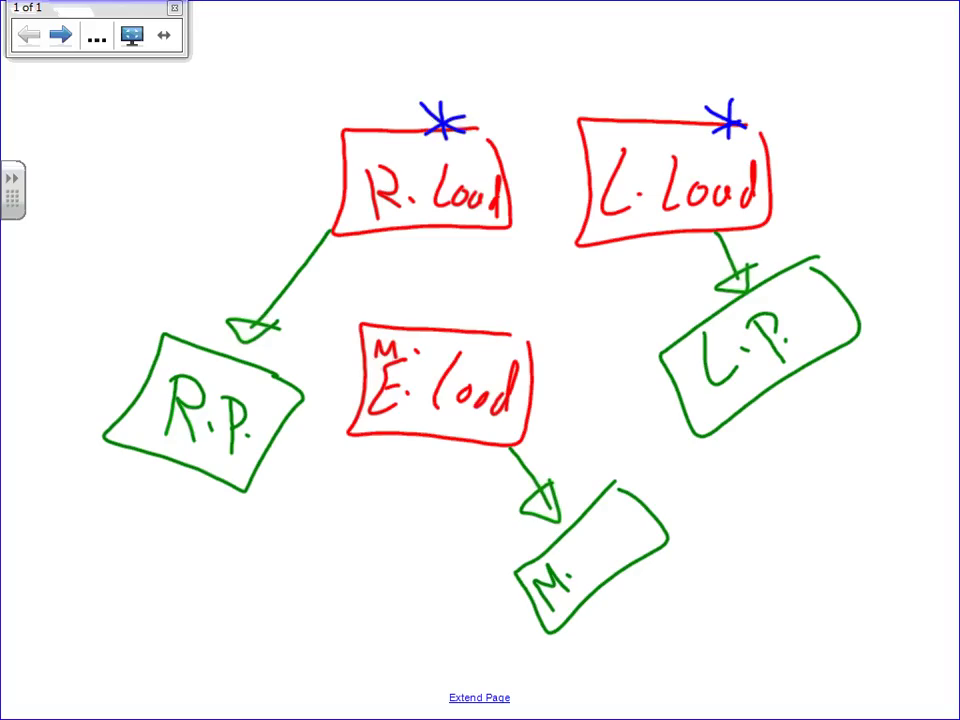
mouse_move(598, 552)
mouse_down()
mouse_move(601, 592)
mouse_move(601, 570)
mouse_up()
click(612, 545)
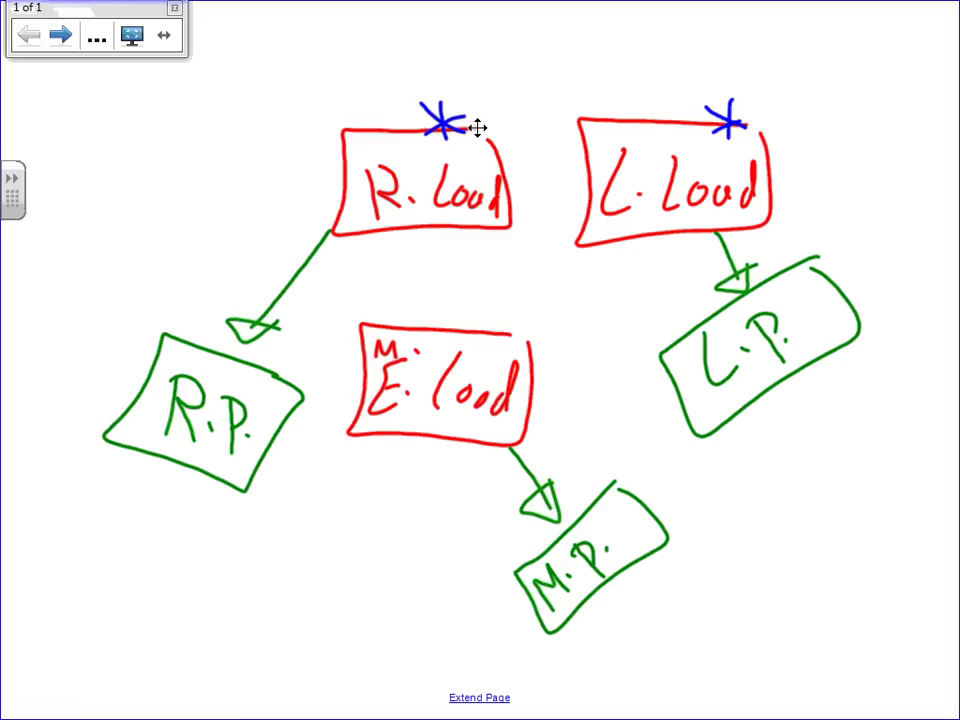
Step: Draw a blue box above the R. Load box and label it "S.P."
mouse_move(443, 22)
mouse_down()
mouse_move(311, 97)
mouse_move(506, 38)
mouse_move(462, 20)
mouse_up()
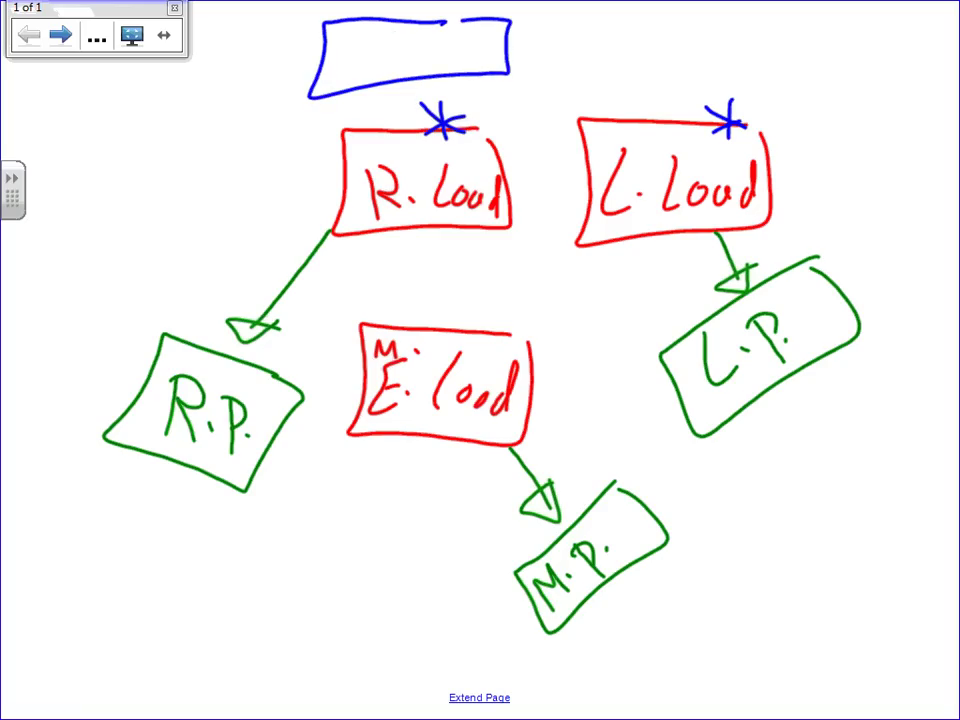
mouse_move(404, 38)
mouse_down()
mouse_move(376, 62)
mouse_move(433, 66)
mouse_move(436, 54)
mouse_up()
click(418, 52)
click(468, 57)
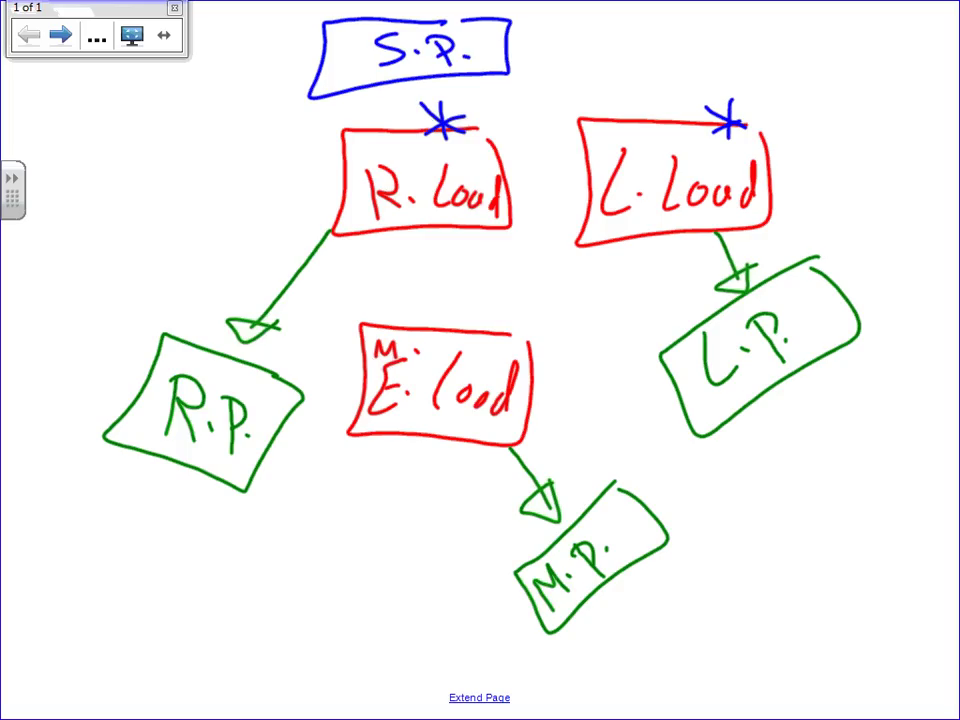
Step: Connect the S.P. box with blue lines to the L.P., R.P. and M.P. boxes, and advance to a new blank page
mouse_move(510, 50)
mouse_down()
mouse_move(729, 36)
mouse_move(810, 58)
mouse_move(816, 141)
mouse_move(848, 240)
mouse_move(838, 290)
mouse_up()
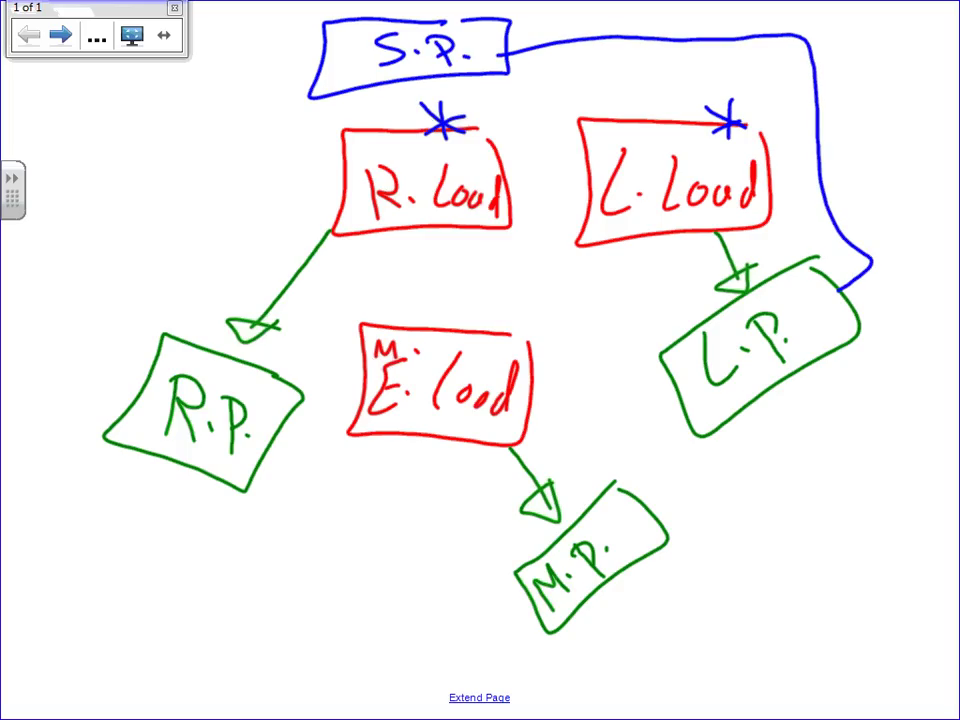
mouse_move(318, 72)
mouse_down()
mouse_move(252, 84)
mouse_move(198, 355)
mouse_up()
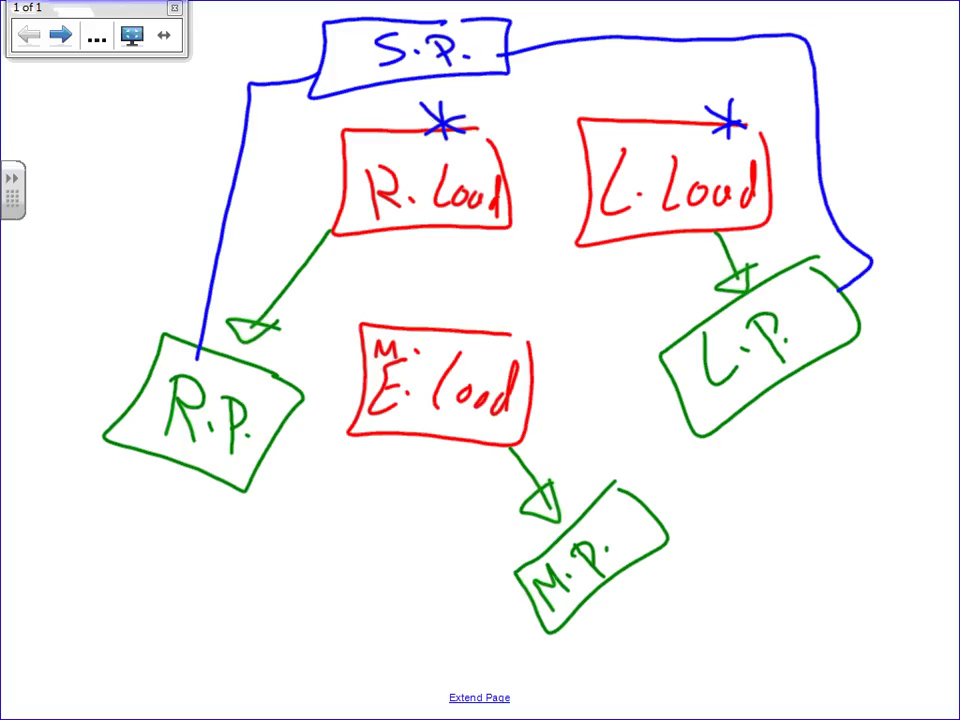
mouse_move(496, 72)
mouse_down()
mouse_move(522, 141)
mouse_move(575, 400)
mouse_move(654, 468)
mouse_move(633, 503)
mouse_up()
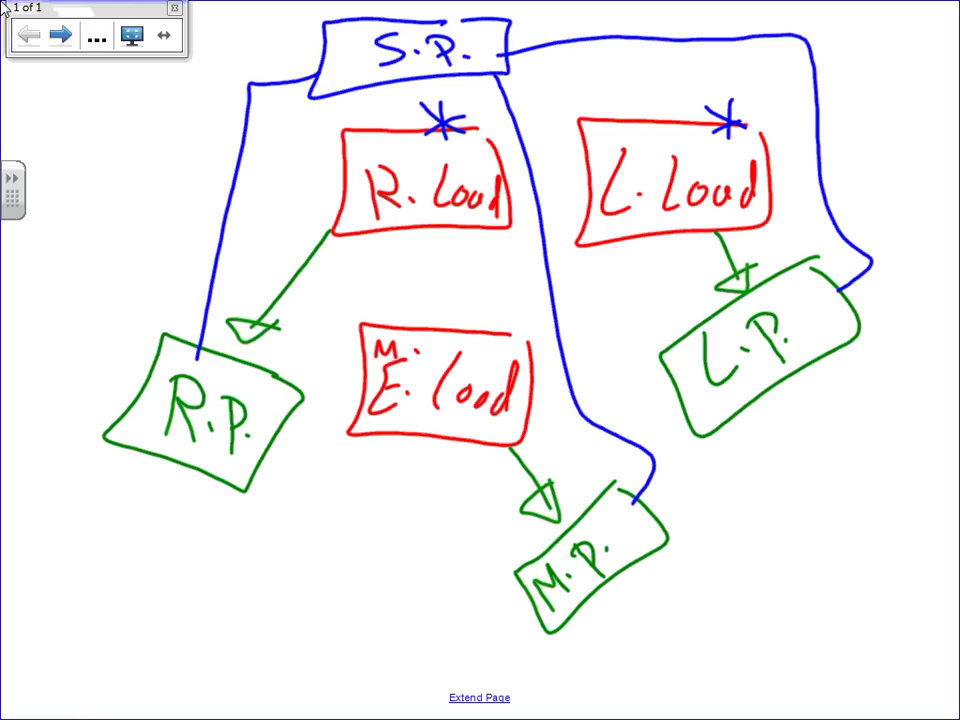
click(60, 37)
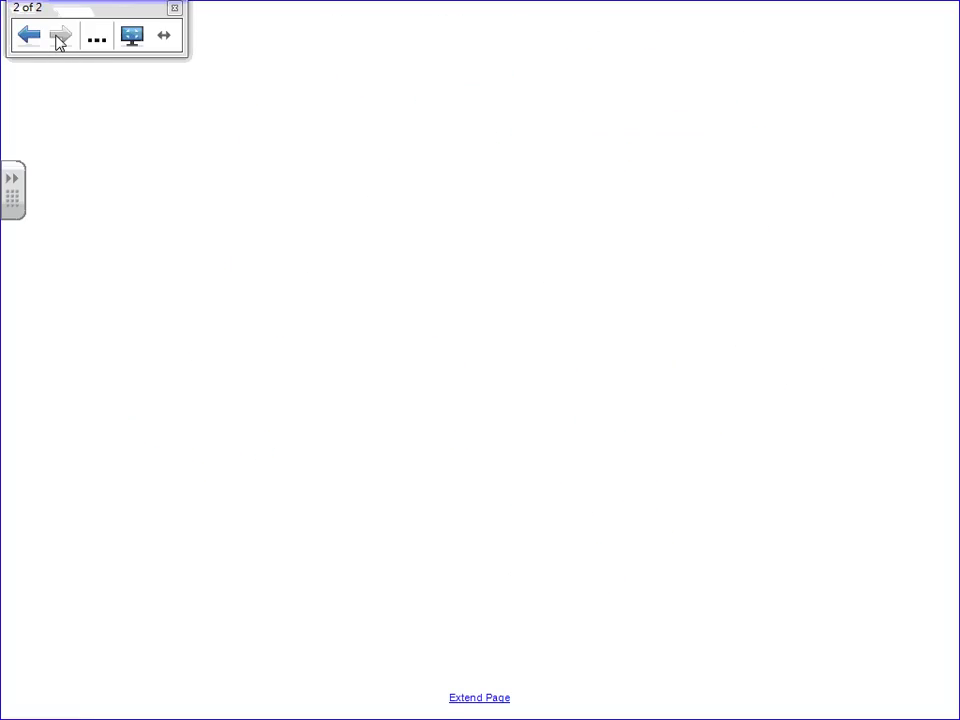
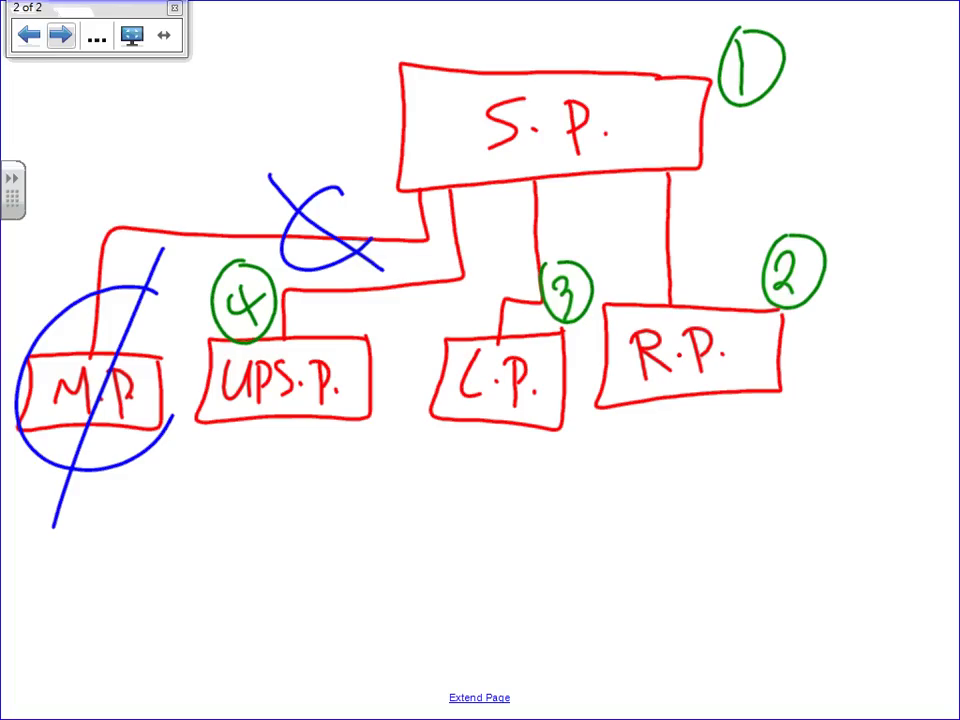
Step: Leave the full-screen whiteboard view and switch to the Commercial Load Calc.xls2.xls workbook in Excel
key(Escape)
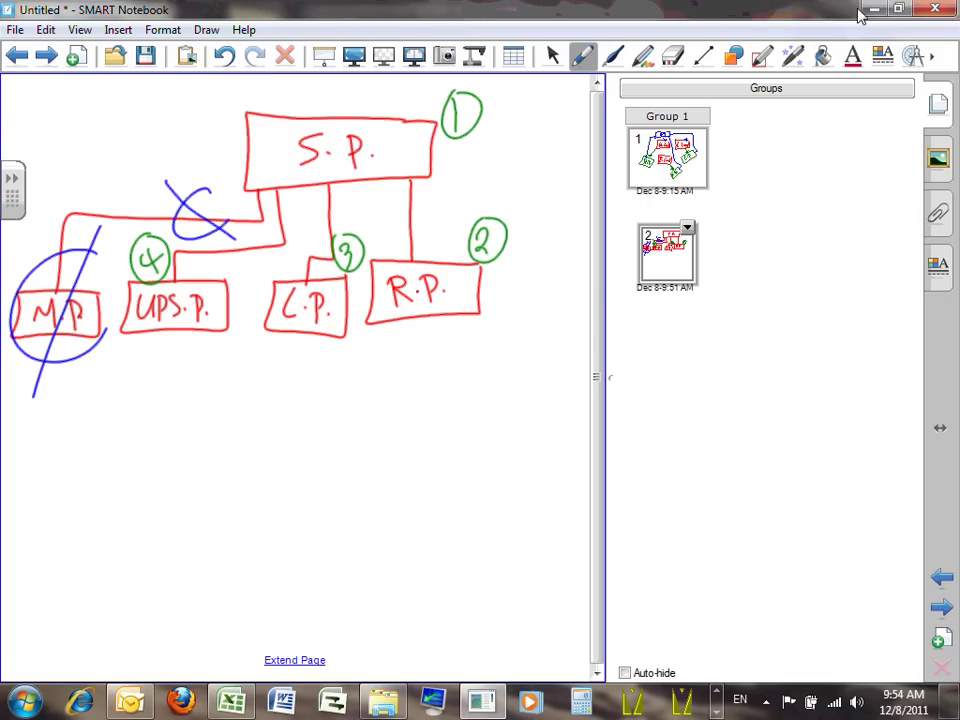
click(870, 10)
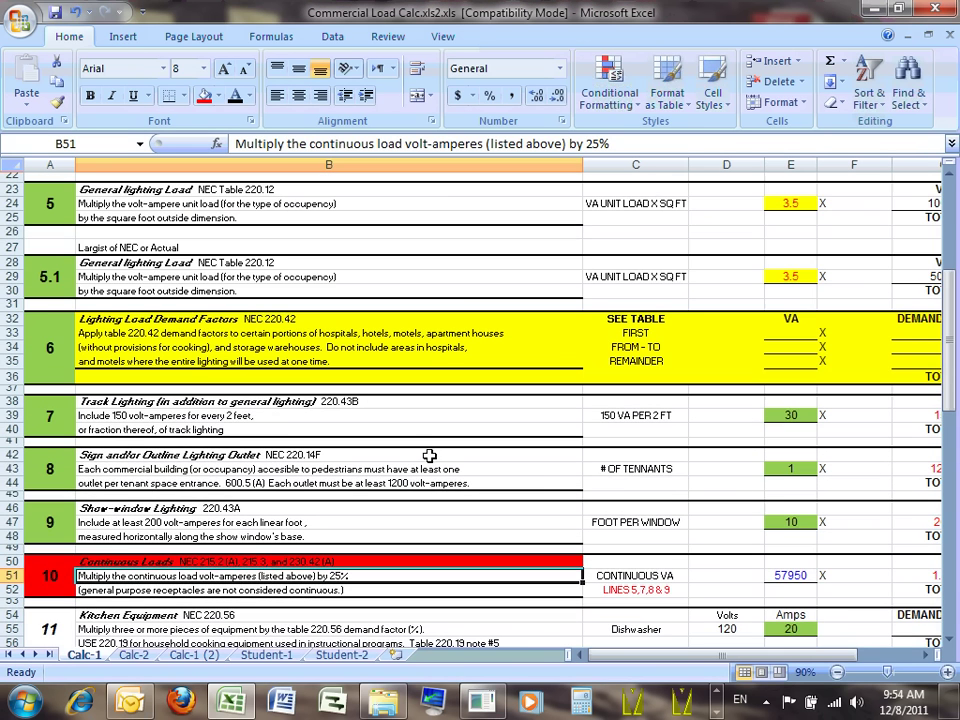
Step: Review the numbered load items on the Calc-1 sheet and locate item 11, Kitchen Equipment
scroll(433, 456, up, 4)
scroll(422, 452, down, 3)
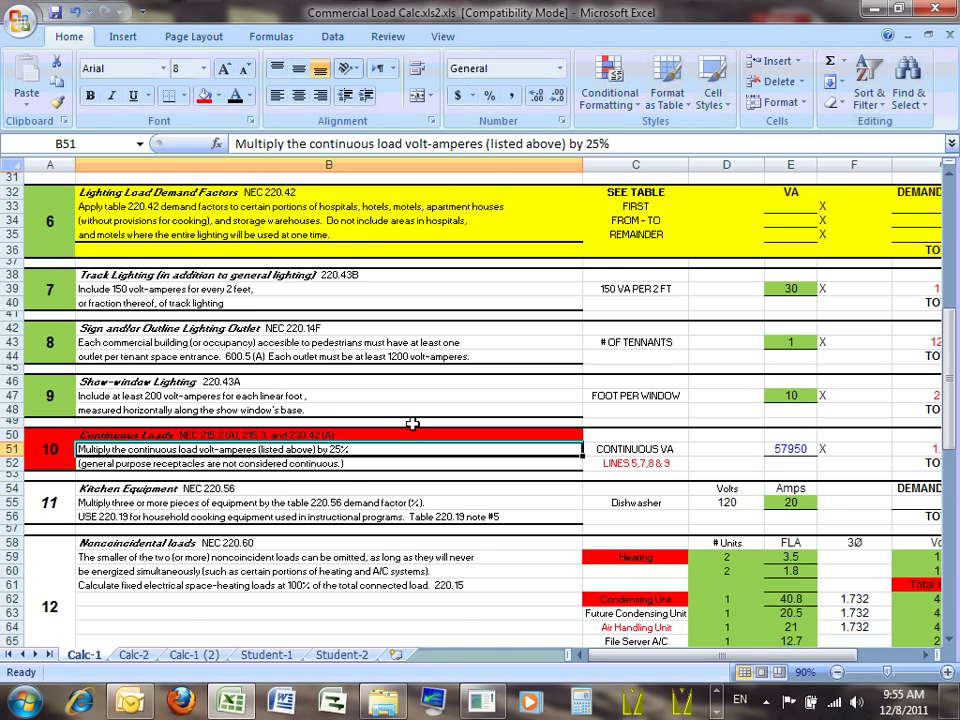
scroll(810, 8, up, 1)
scroll(810, 8, down, 3)
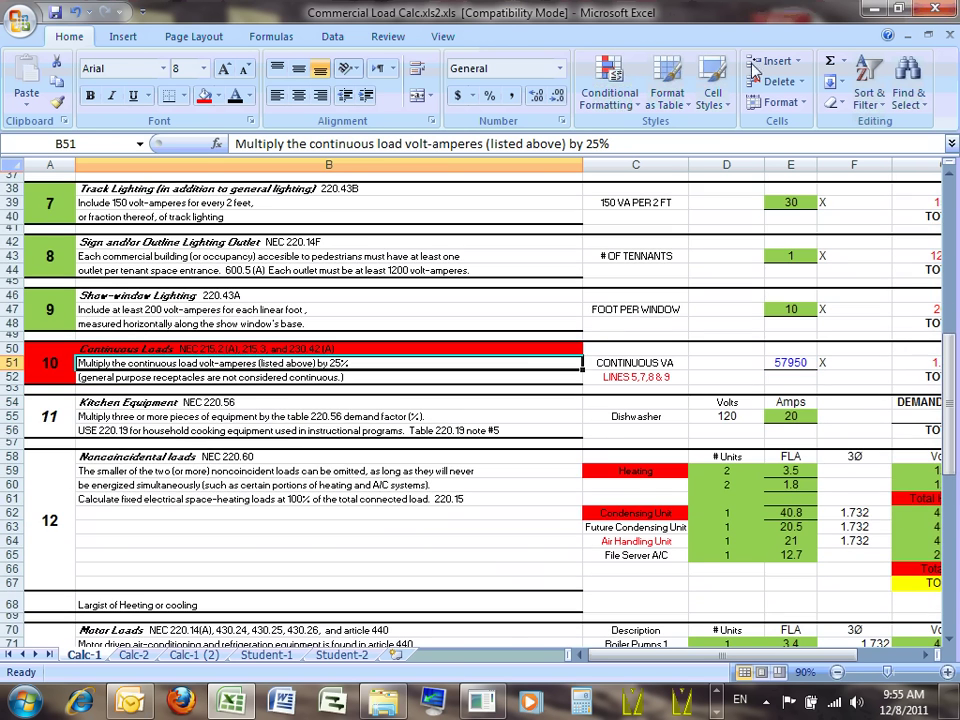
scroll(567, 54, down, 3)
click(53, 418)
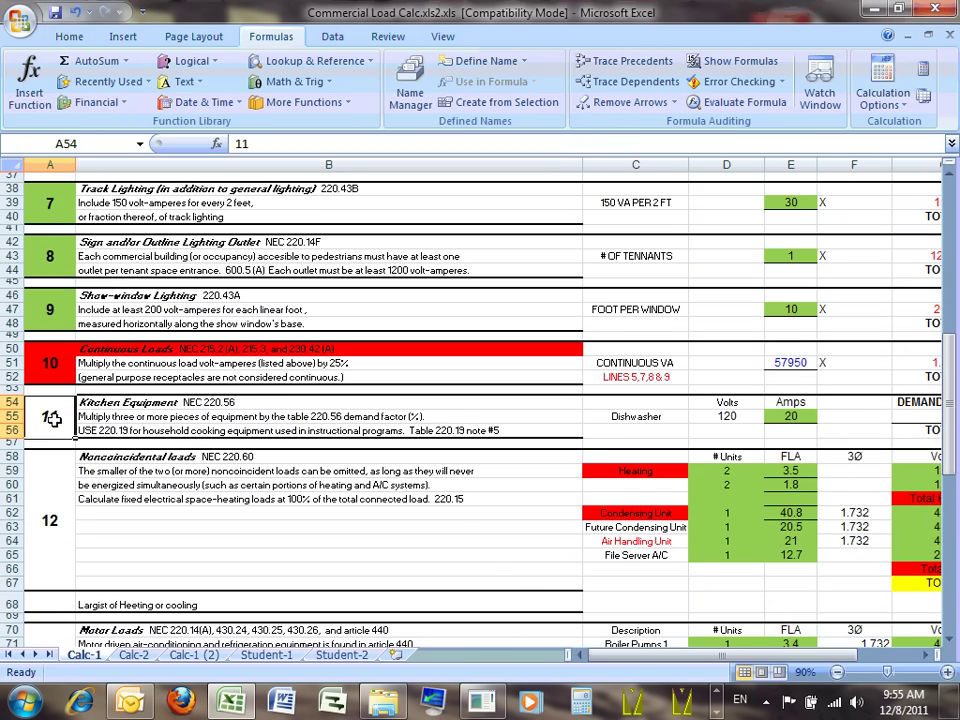
scroll(50, 418, down, 1)
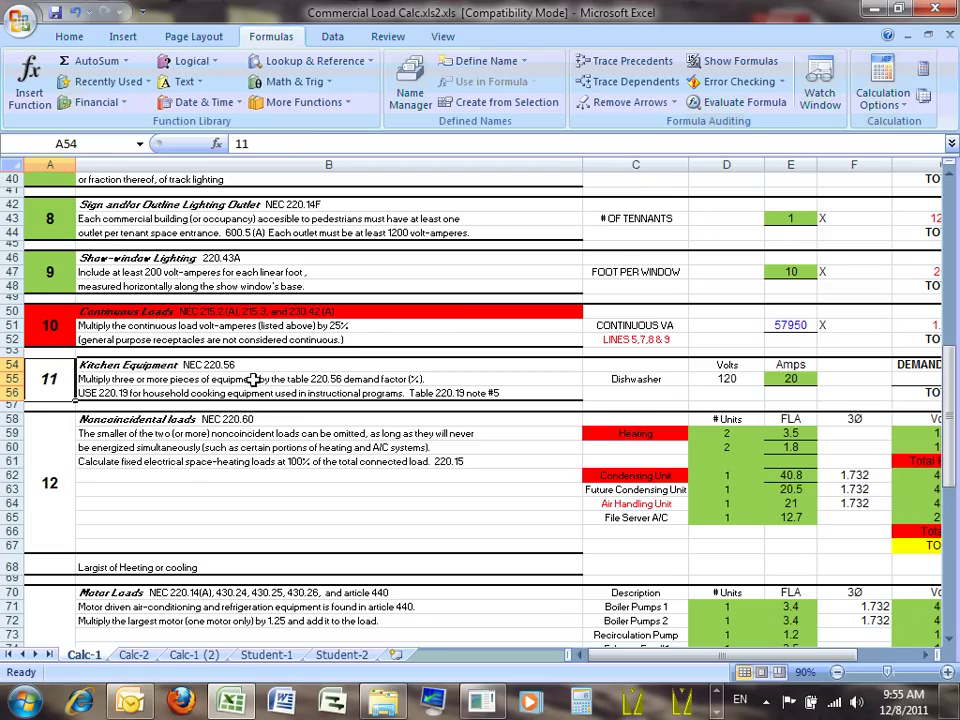
Step: Examine the dishwasher's volts, demand factor and volt-ampere product formula in row 55
click(924, 655)
click(924, 655)
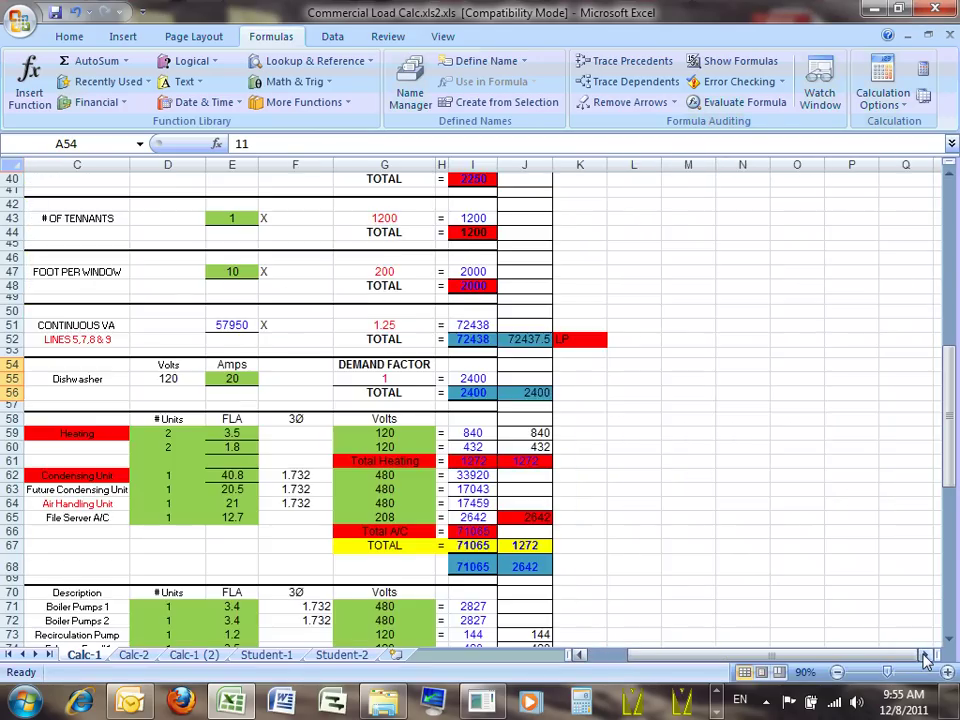
click(252, 378)
click(175, 374)
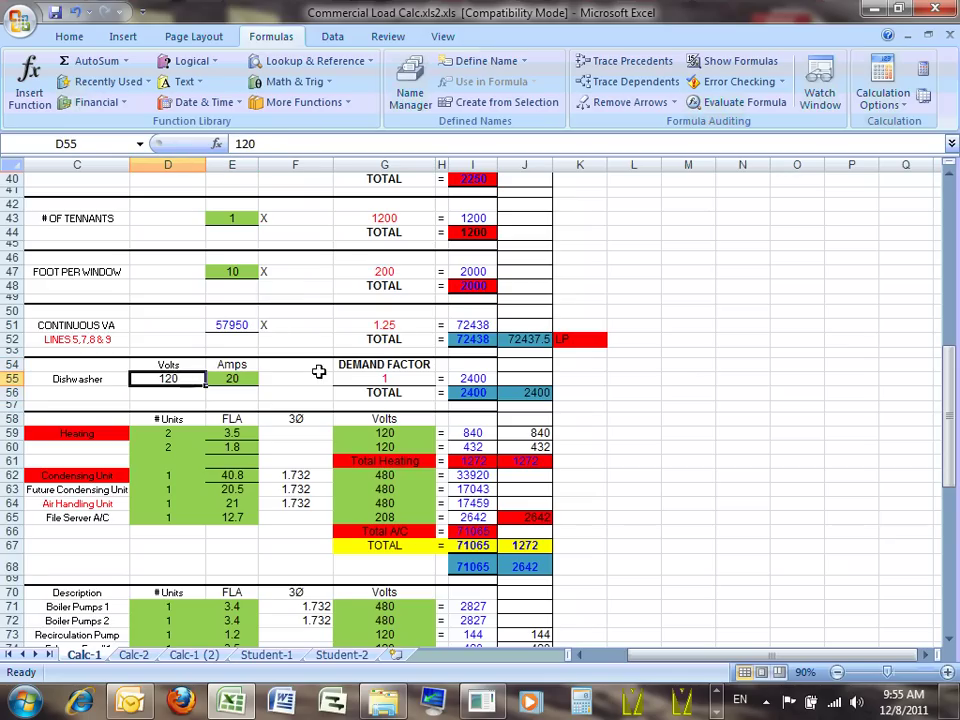
click(402, 378)
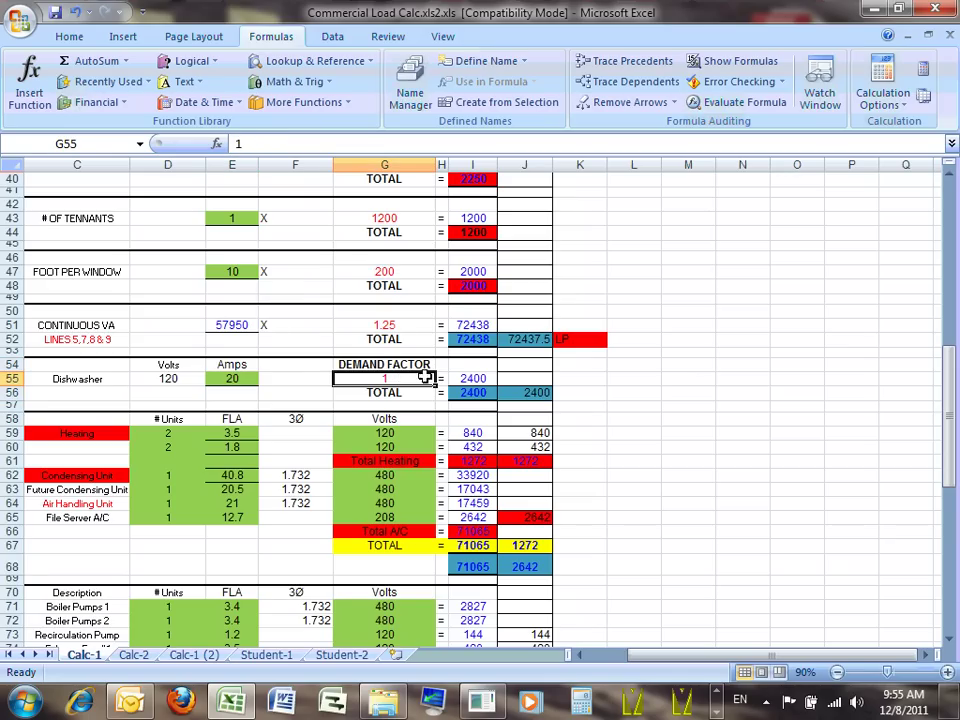
click(455, 378)
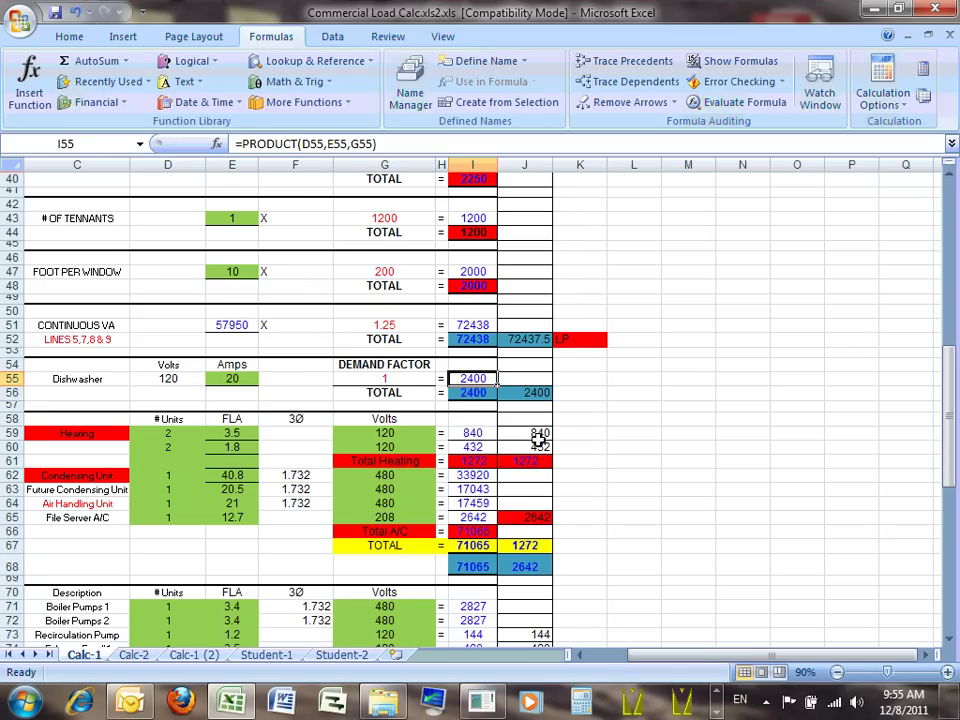
Step: Bring the item 11 Kitchen Equipment description into view and switch to the NEC2011.pdf document in Adobe Reader
drag(700, 656, 634, 659)
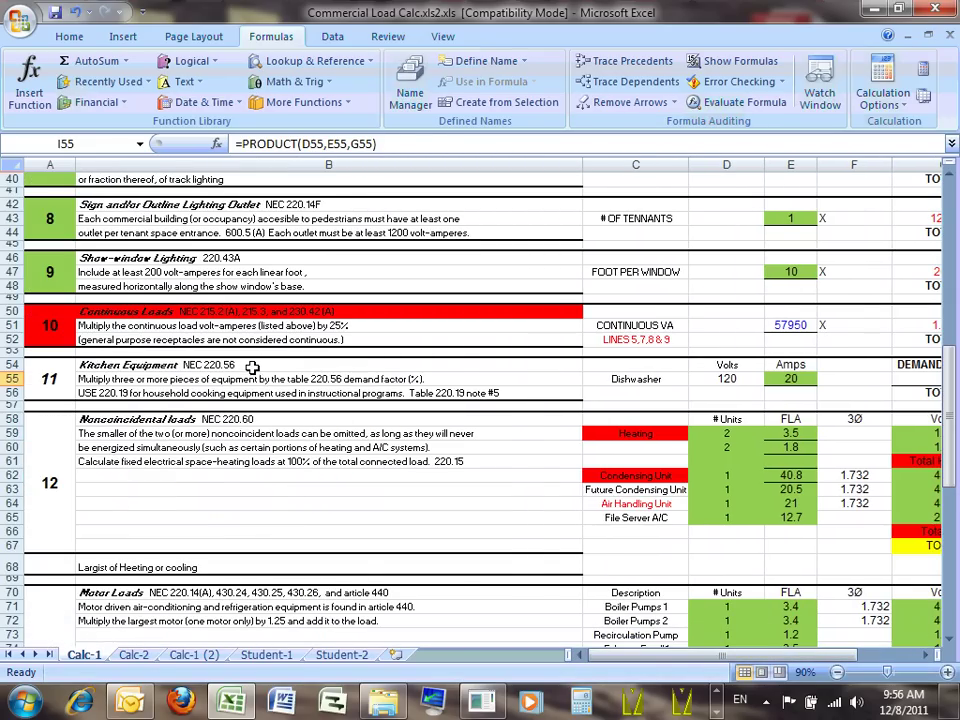
click(716, 711)
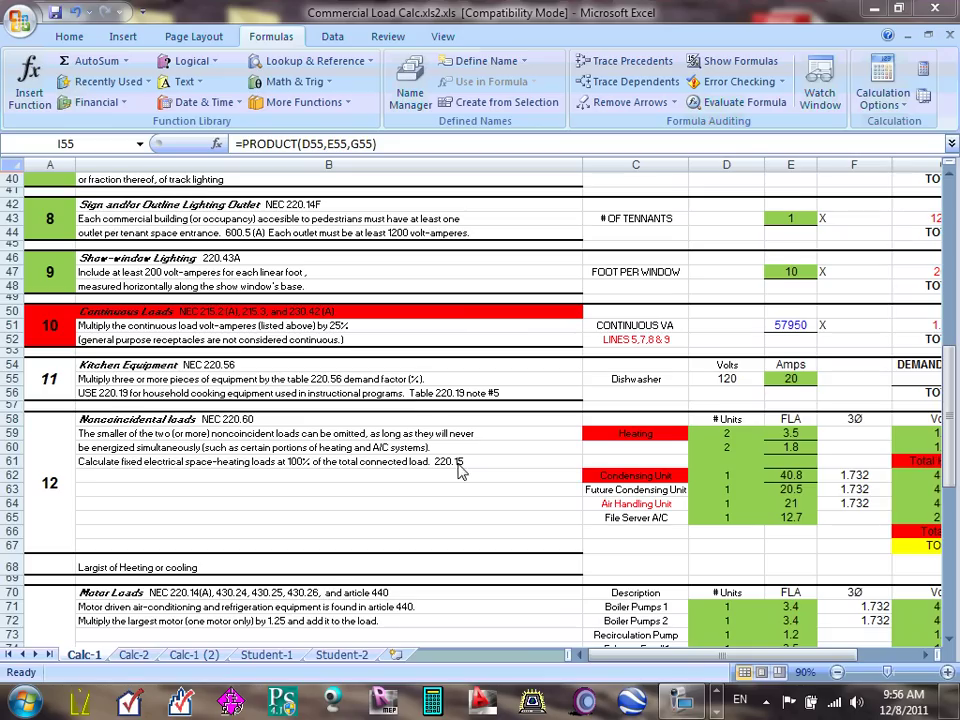
click(716, 712)
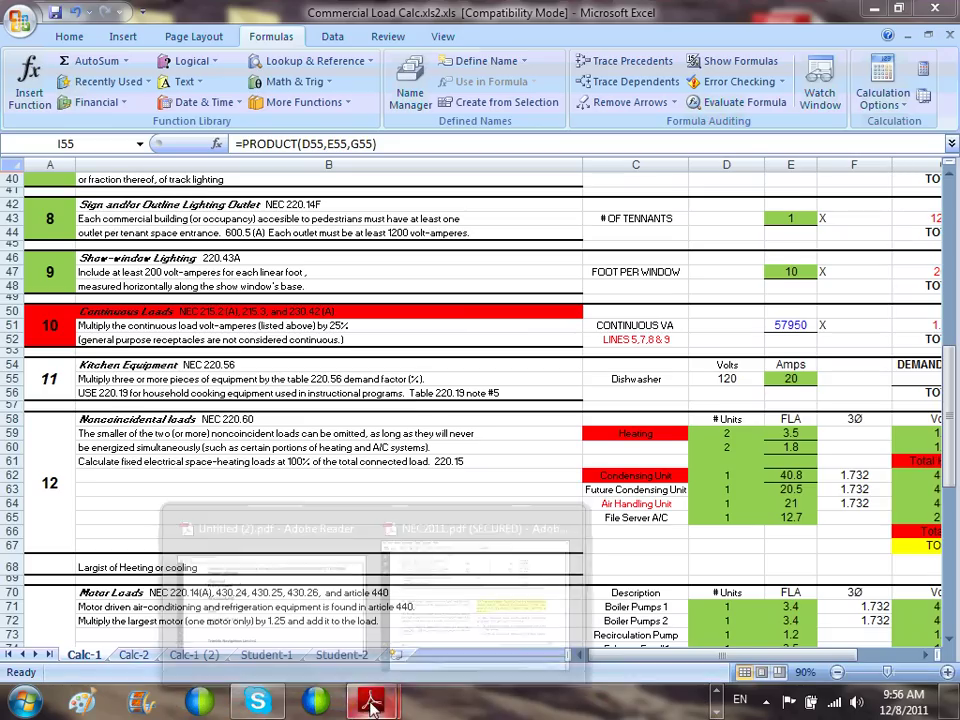
mouse_move(370, 700)
click(390, 660)
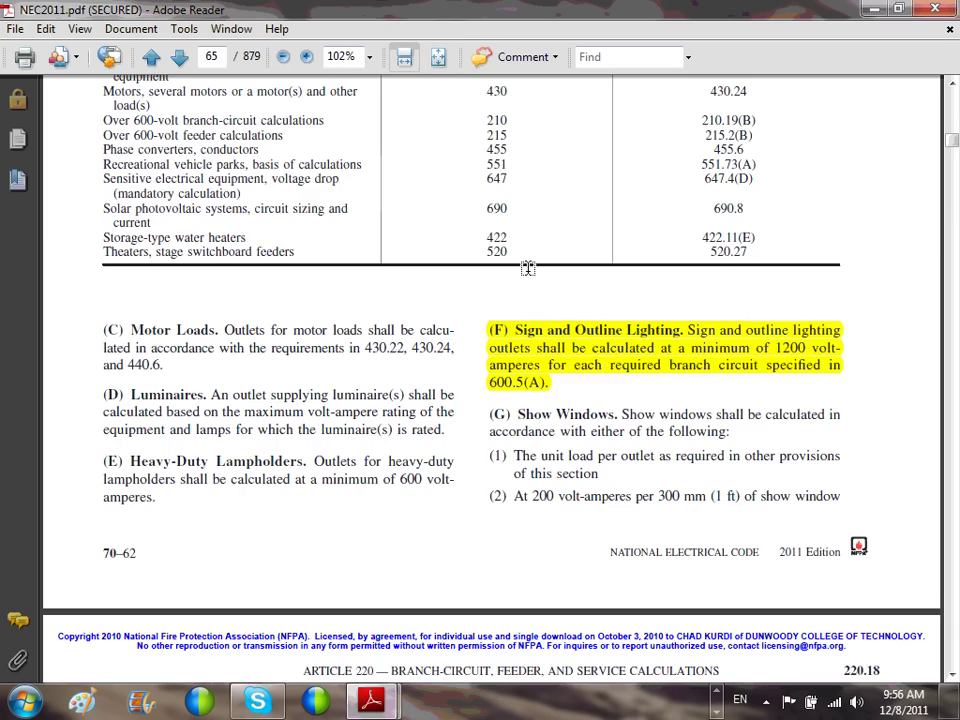
Step: Highlight the 220.56 Kitchen Equipment heading and the Table 220.56 reference in its text on PDF page 68
scroll(525, 261, down, 10)
scroll(525, 263, down, 5)
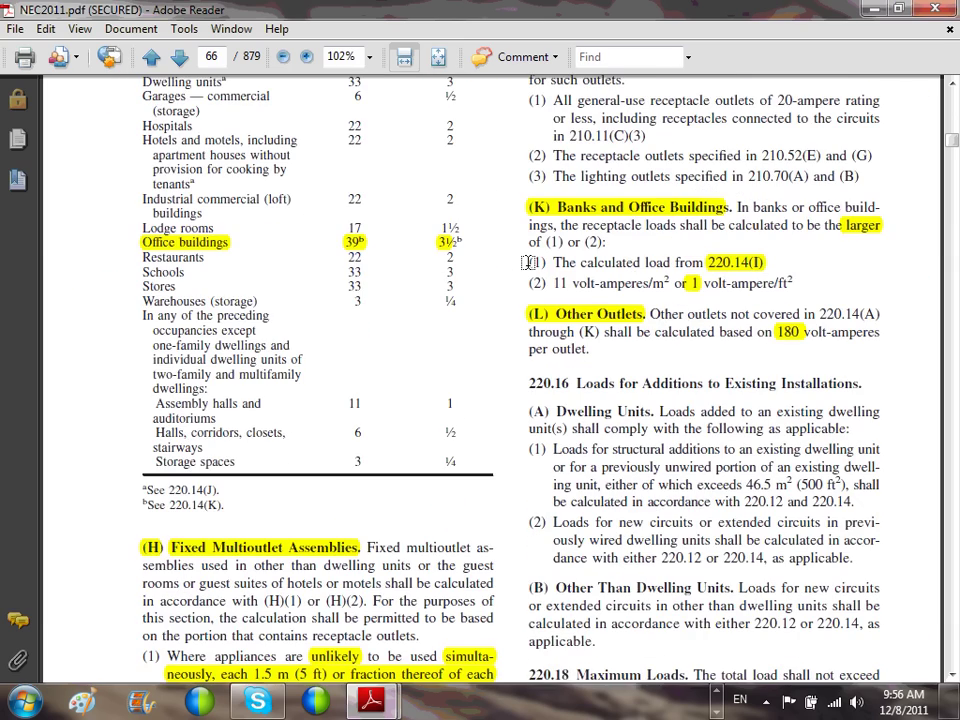
scroll(527, 262, down, 10)
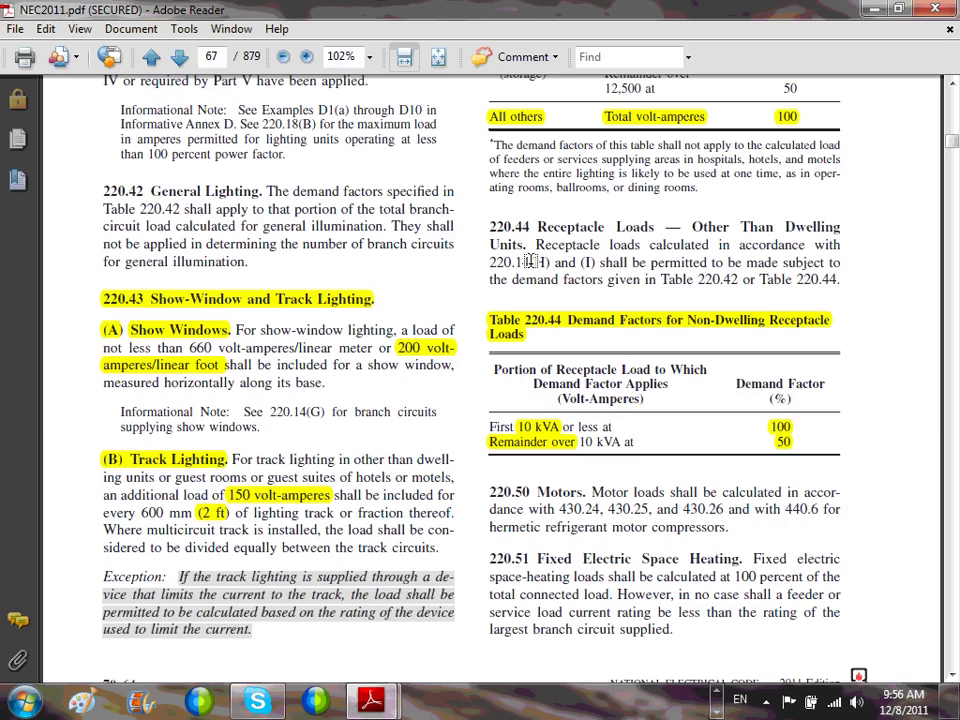
scroll(530, 261, down, 10)
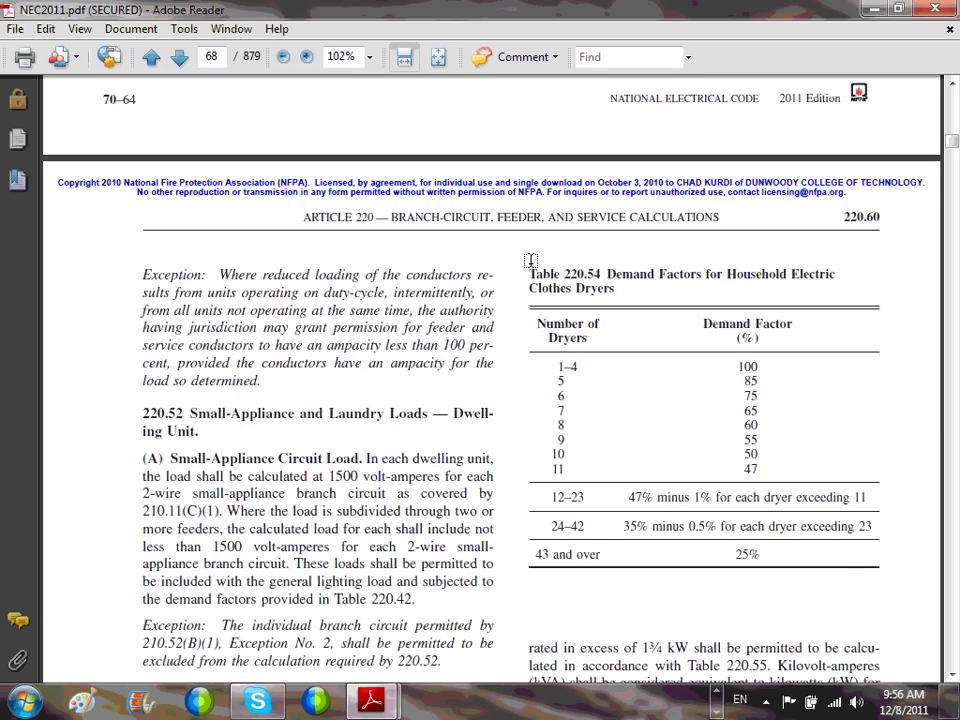
scroll(530, 261, down, 10)
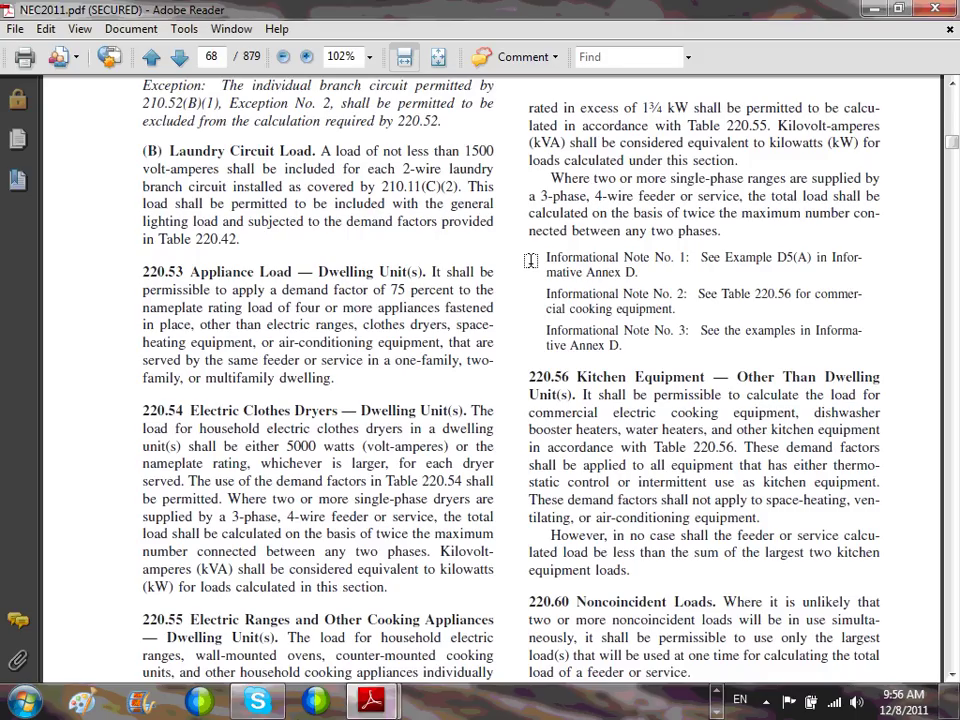
scroll(530, 261, down, 2)
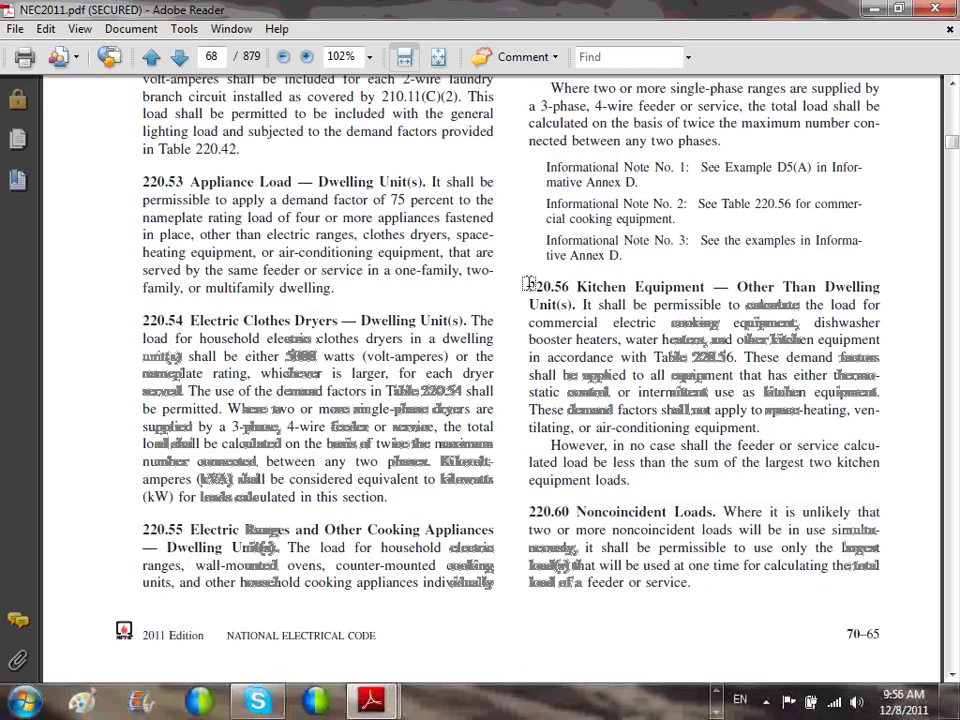
drag(530, 289, 575, 304)
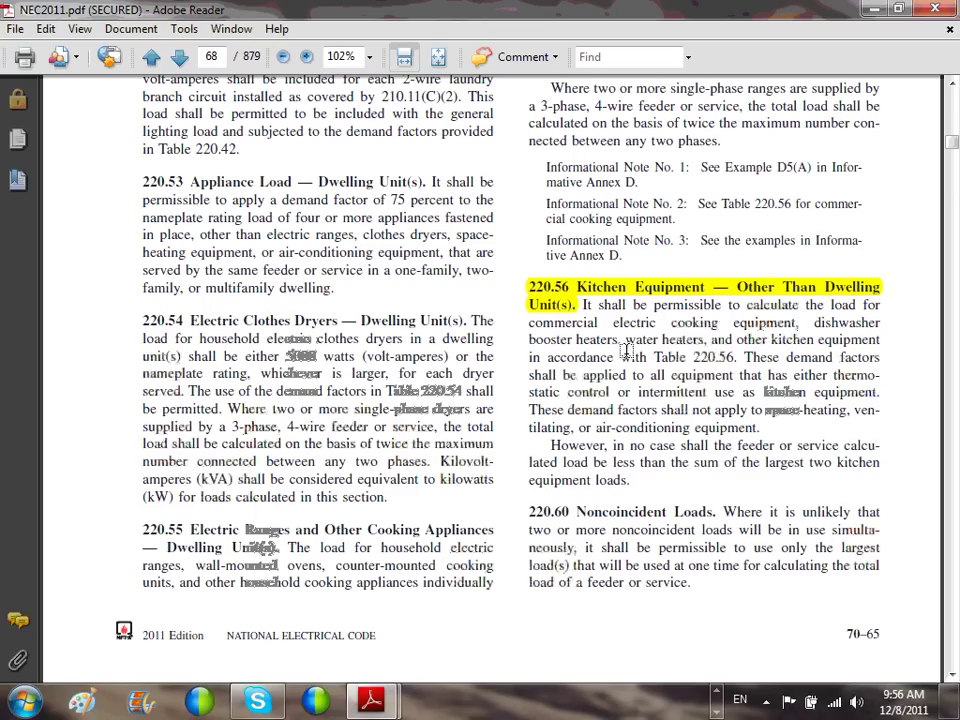
drag(655, 357, 736, 358)
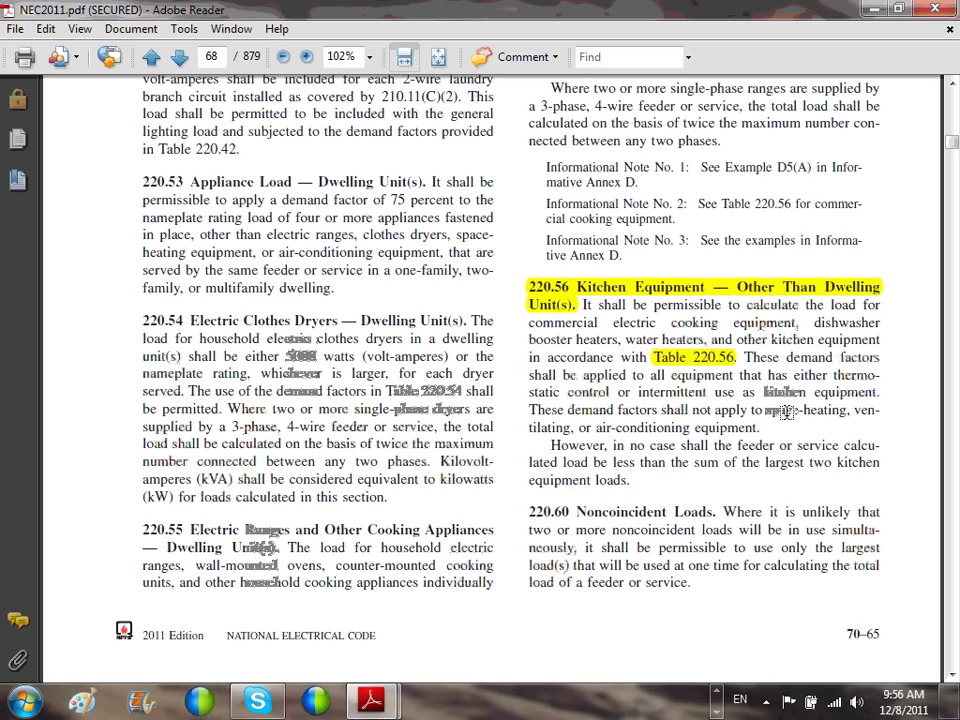
Step: Highlight the Table 220.56 title on page 70, plus its entries for 3 units (90) and 6 and over (65)
scroll(681, 392, down, 3)
scroll(681, 392, down, 3)
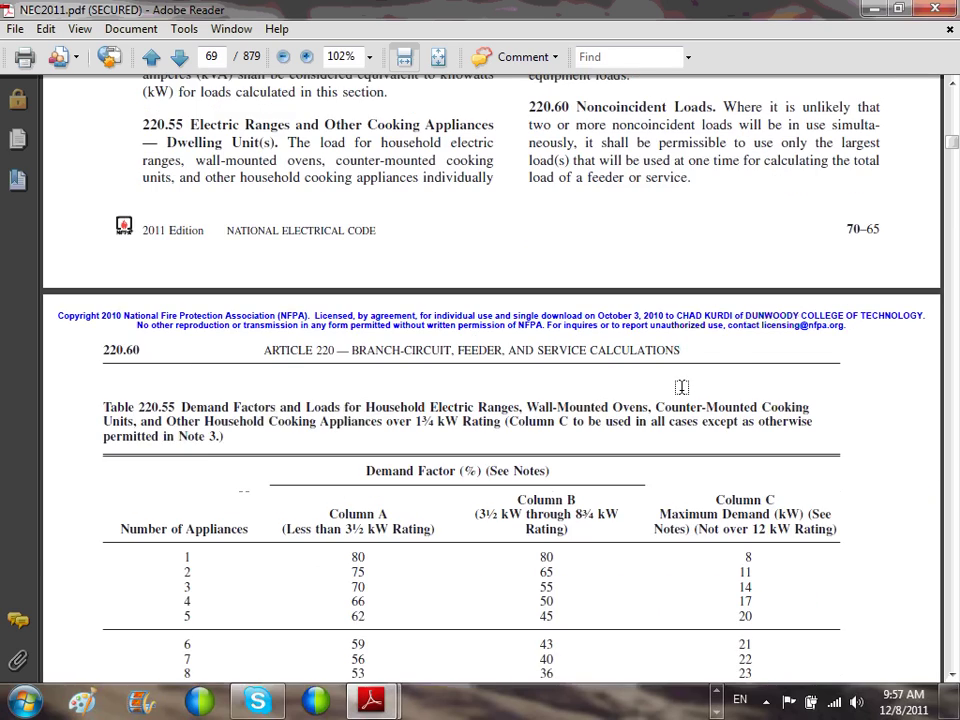
scroll(681, 387, up, 4)
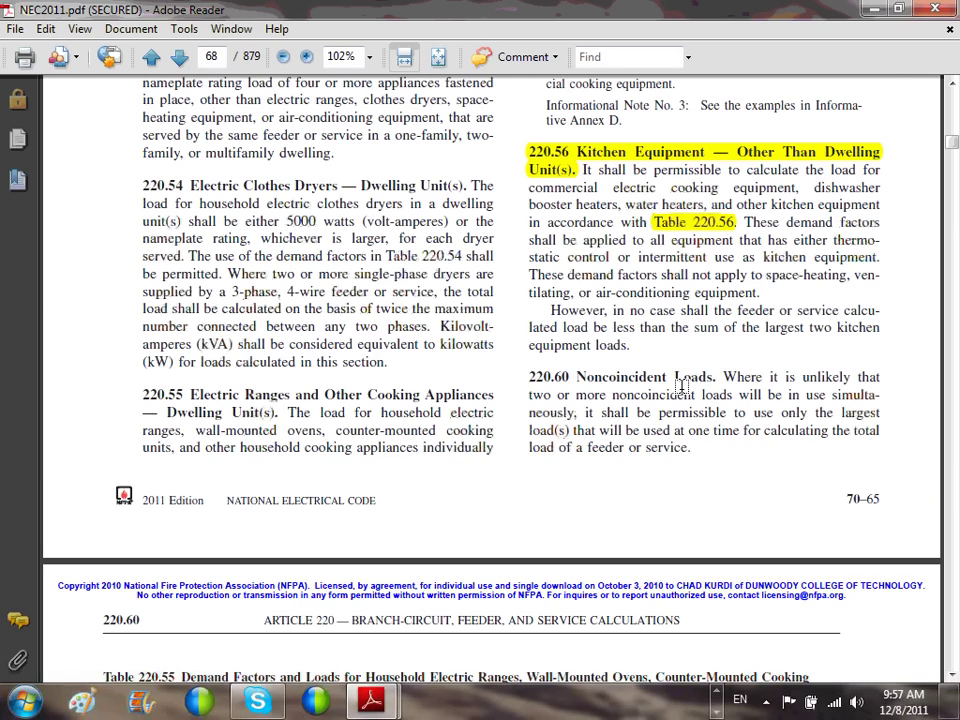
scroll(681, 387, up, 2)
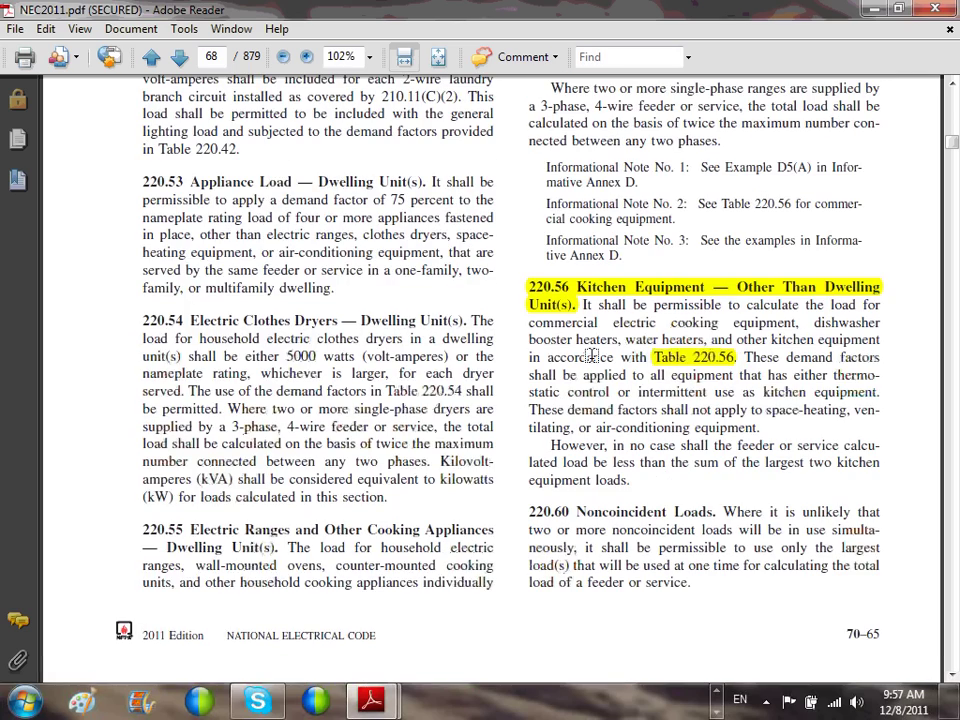
scroll(627, 358, down, 10)
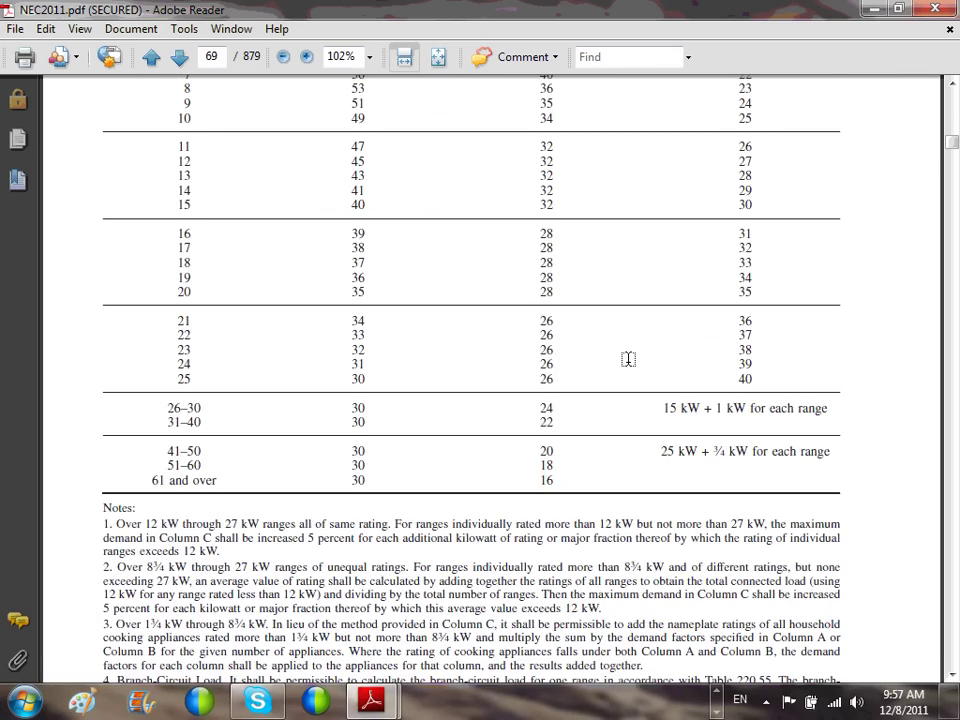
scroll(627, 358, down, 5)
drag(143, 270, 308, 285)
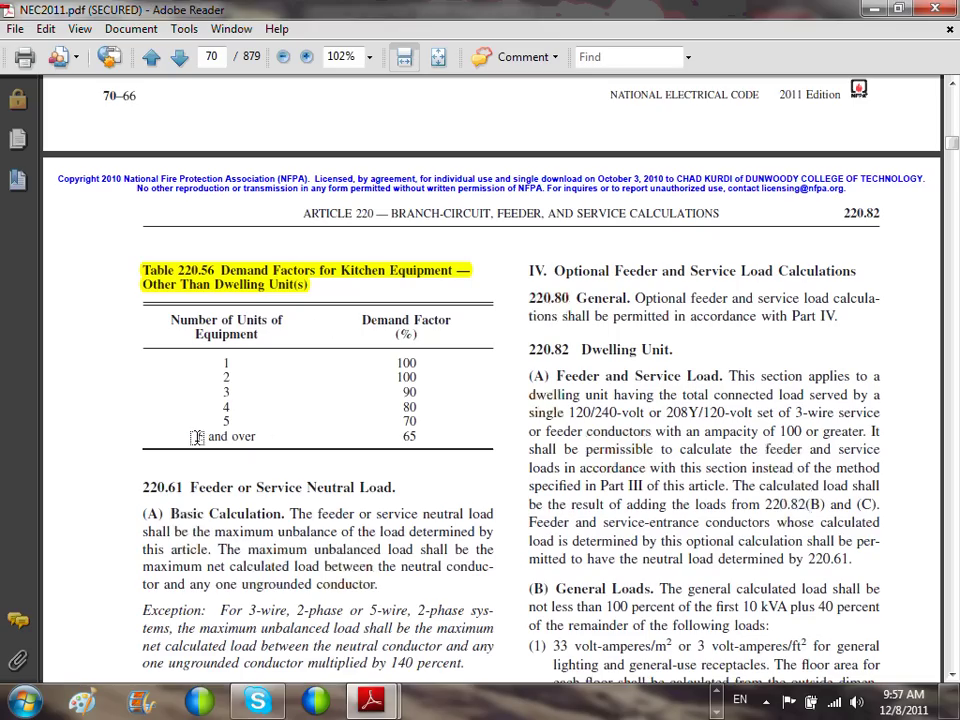
drag(197, 437, 257, 437)
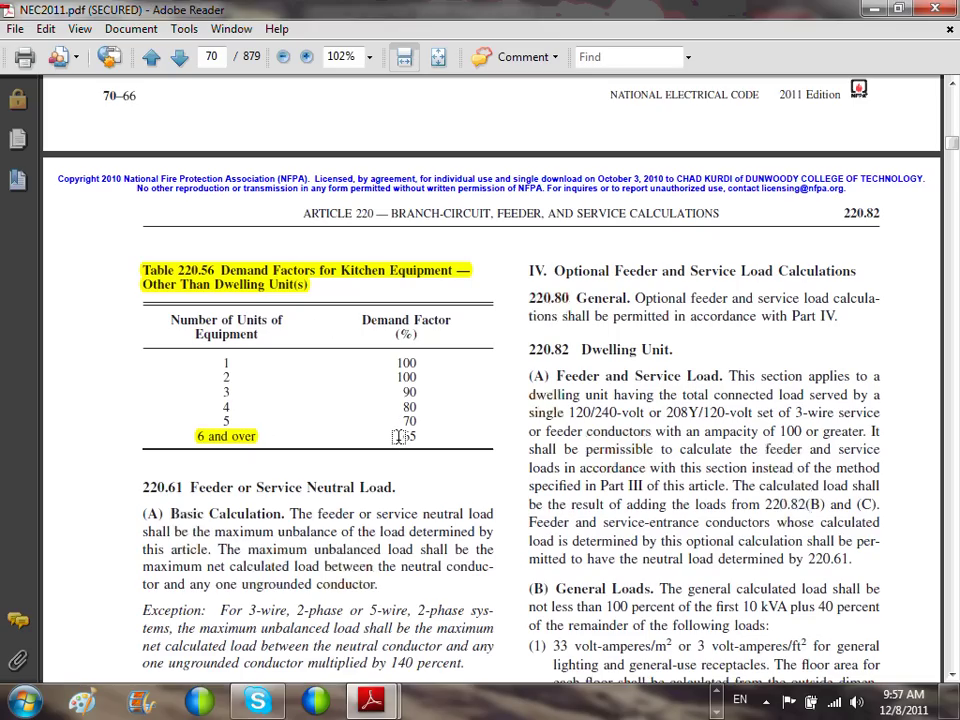
drag(398, 437, 420, 437)
drag(208, 390, 230, 391)
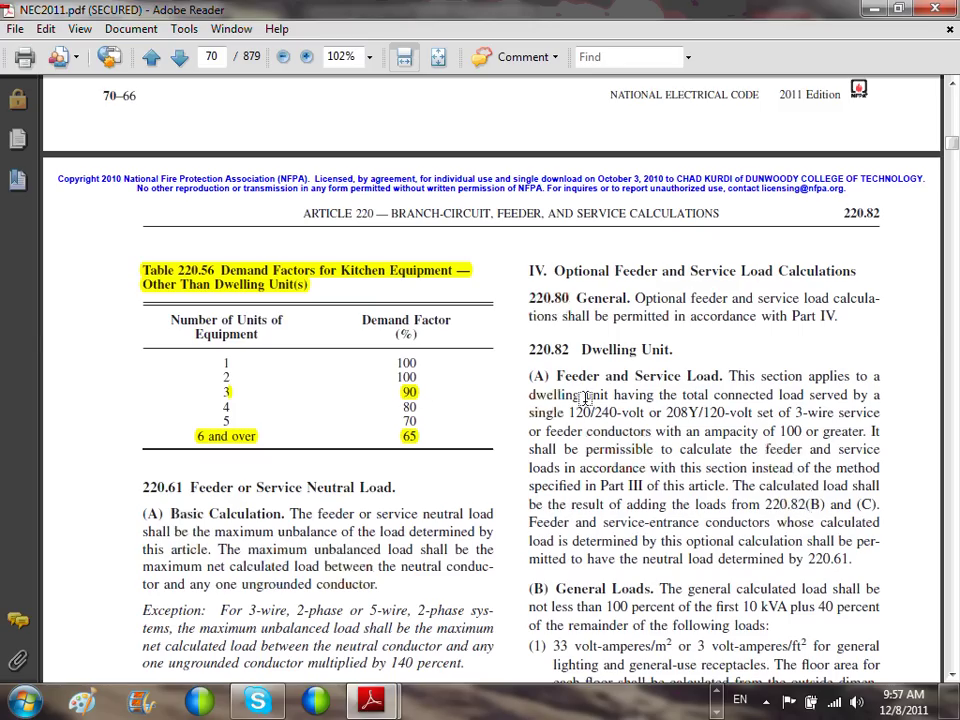
Step: Highlight the covered cooking and kitchen equipment in 220.56, and the excluded space-heating, ventilating, or air-conditioning equipment
scroll(589, 399, up, 3)
scroll(589, 399, up, 15)
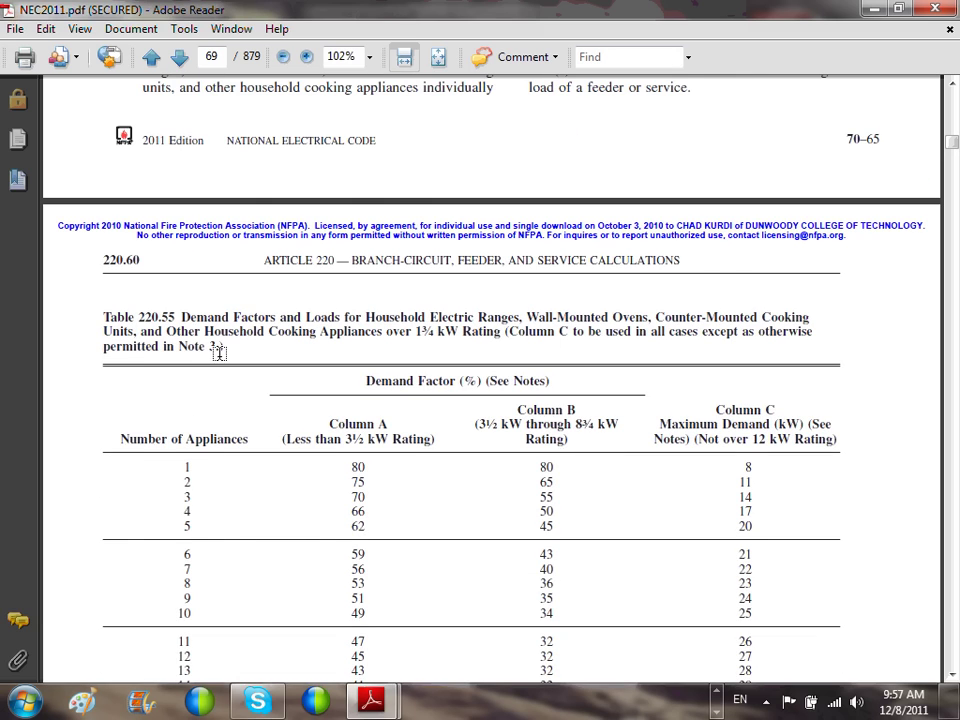
scroll(219, 353, up, 4)
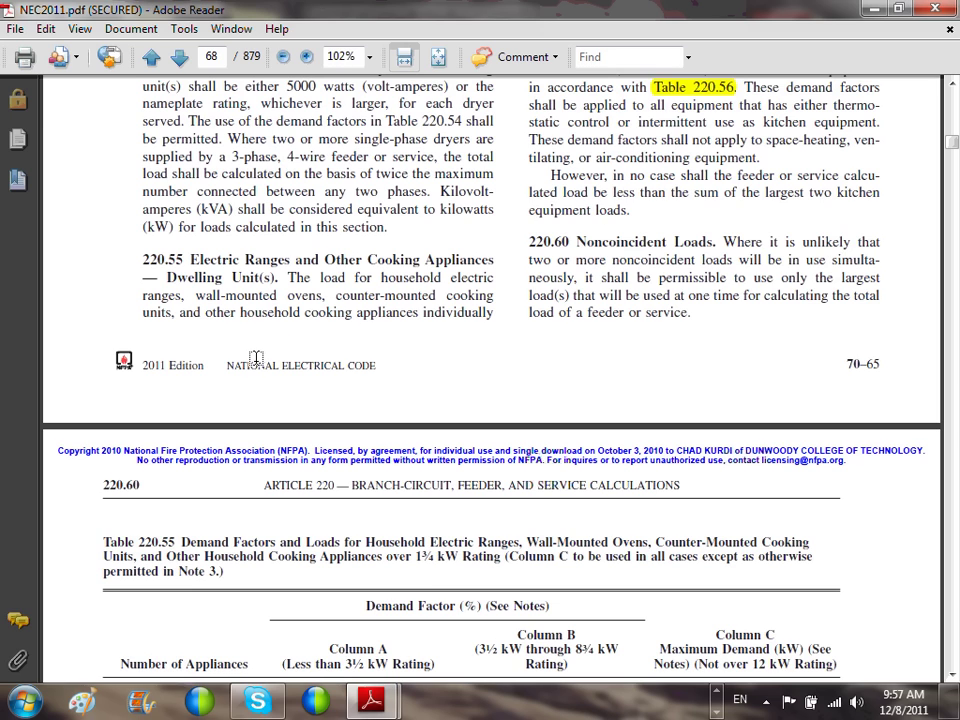
scroll(255, 358, up, 5)
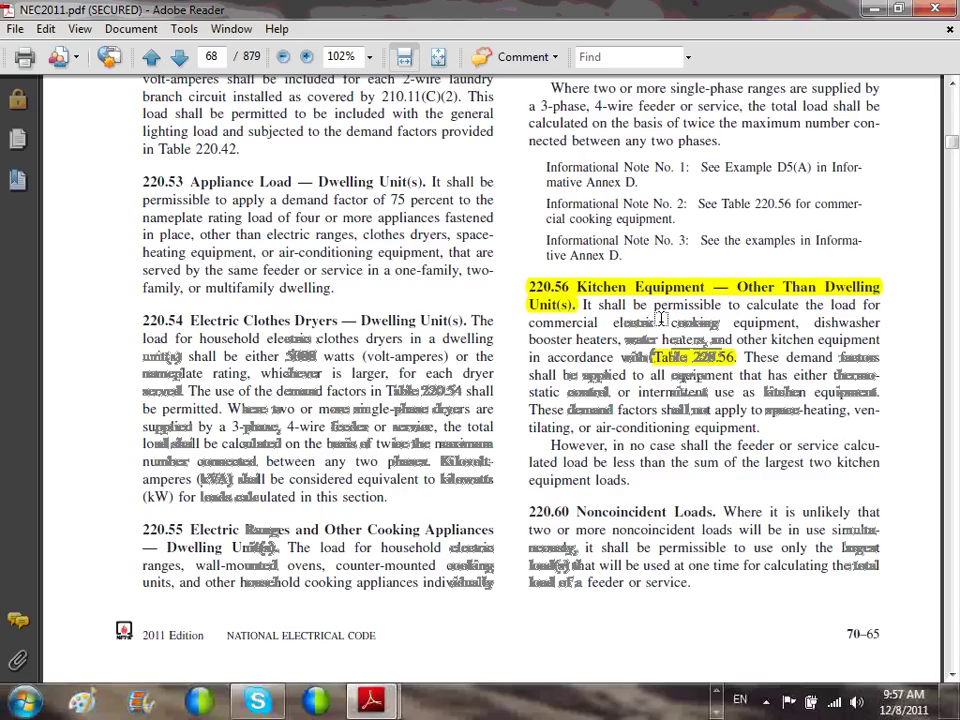
mouse_move(614, 322)
mouse_down()
mouse_move(878, 341)
mouse_move(752, 357)
mouse_up()
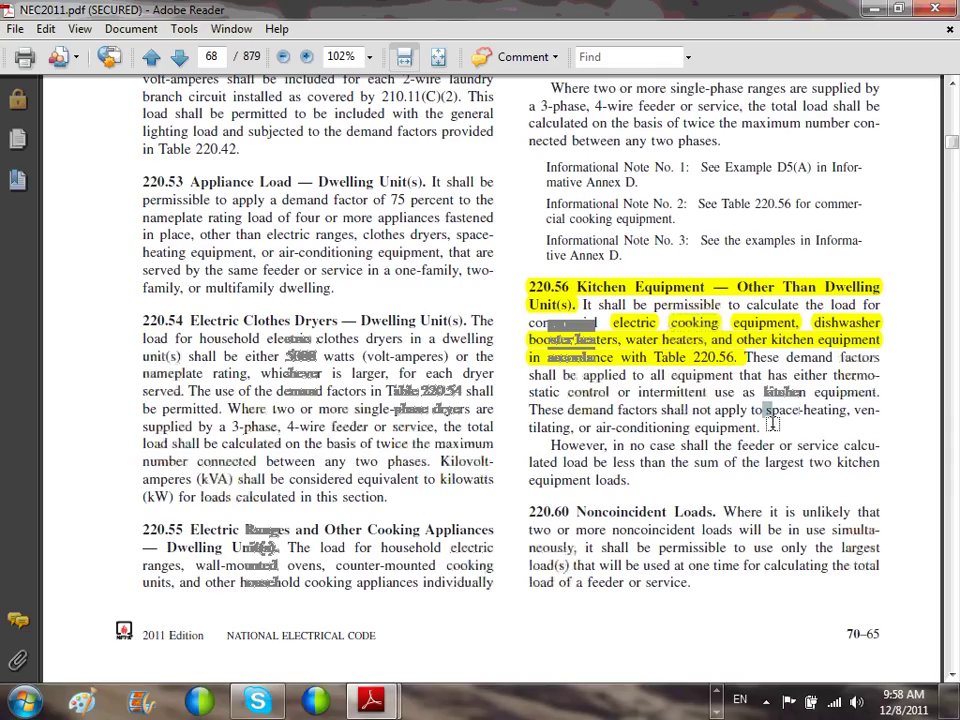
drag(763, 409, 762, 427)
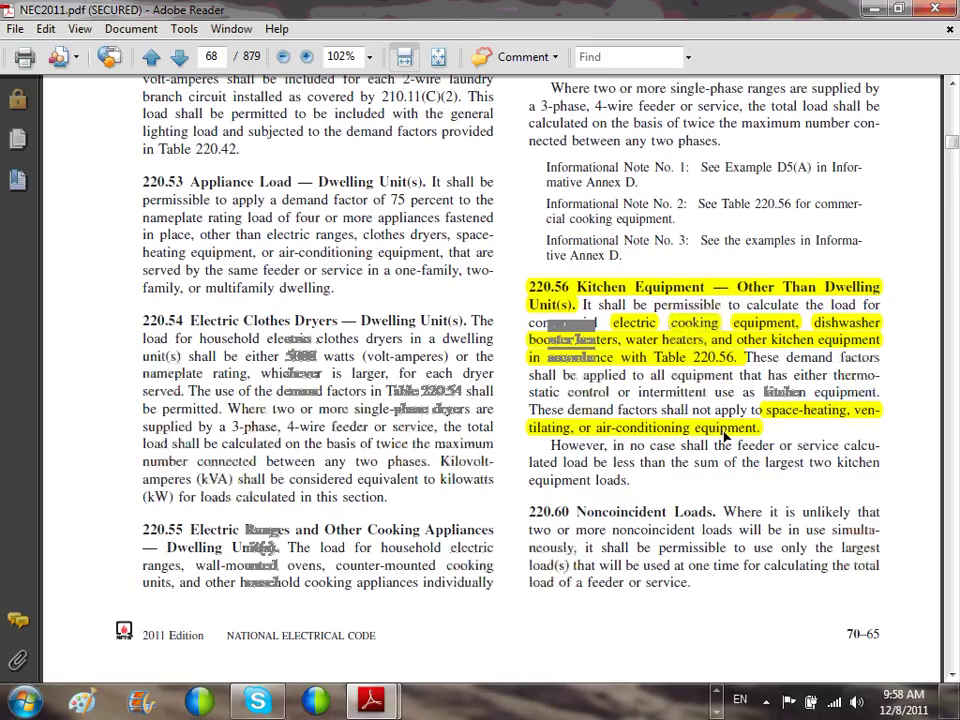
Step: Highlight the closing sentence of 220.56 about the sum of the largest two kitchen equipment loads
scroll(697, 410, down, 1)
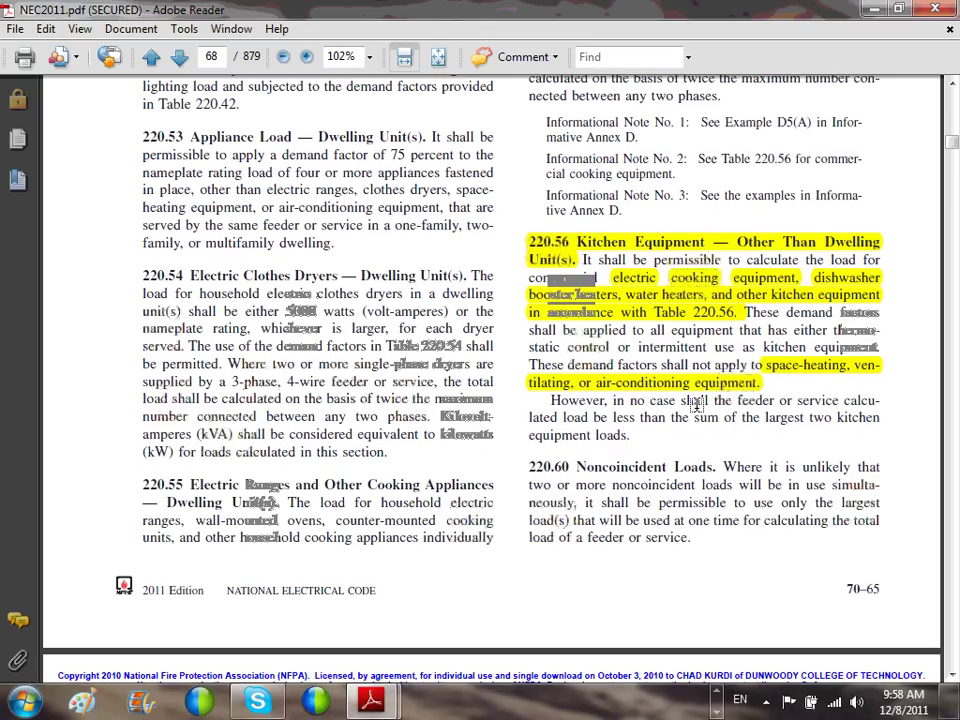
scroll(697, 402, down, 1)
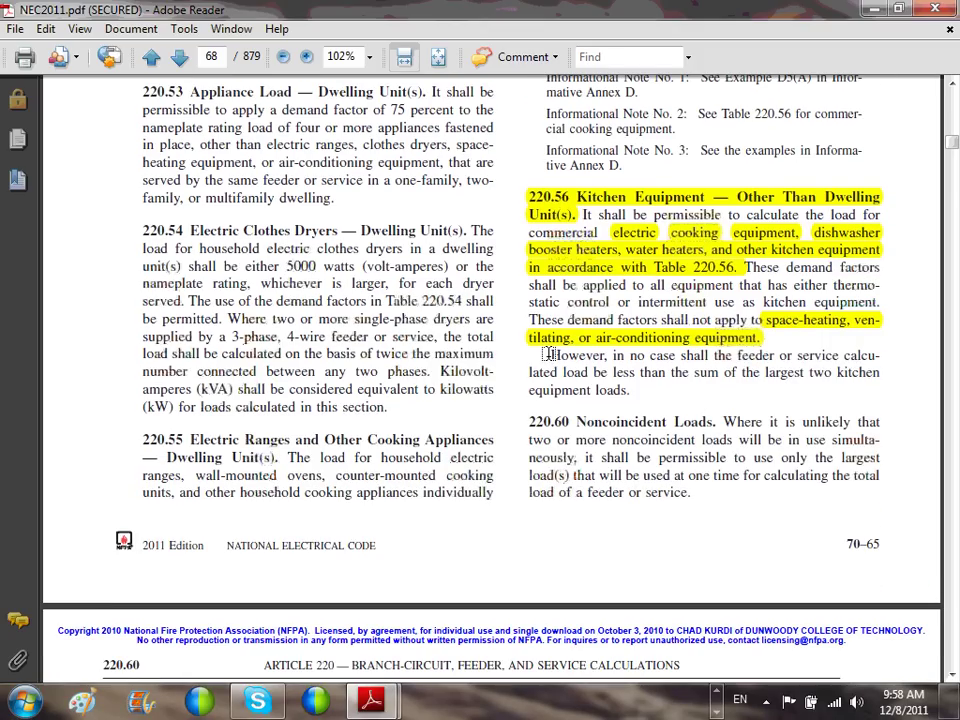
drag(541, 357, 628, 389)
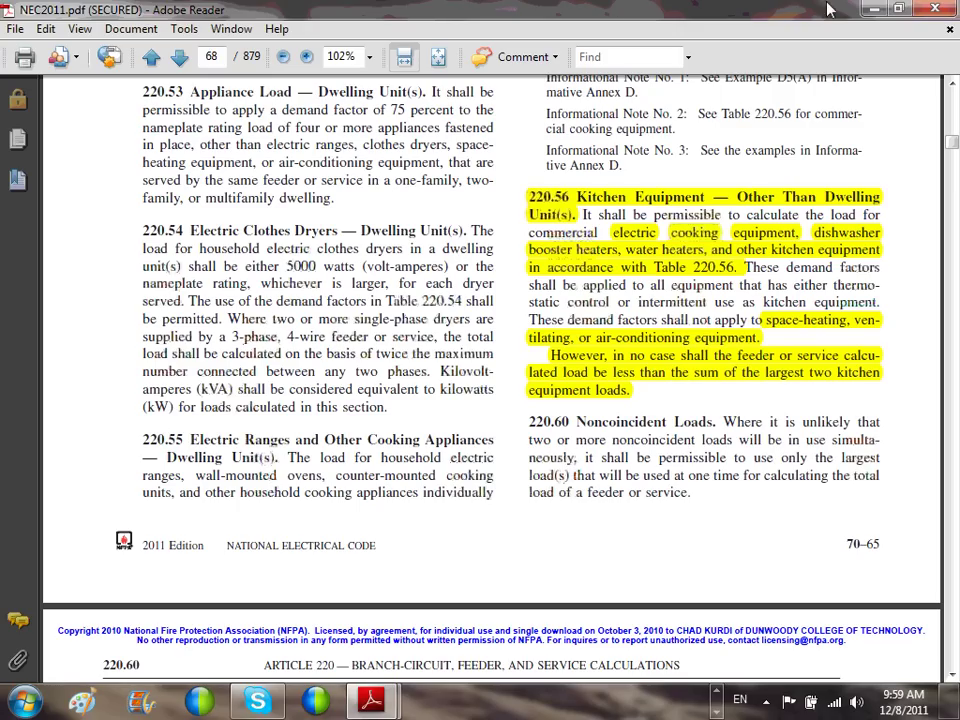
Step: Return to the load calculation workbook in Excel and fill the item 11 number cell with red
click(884, 9)
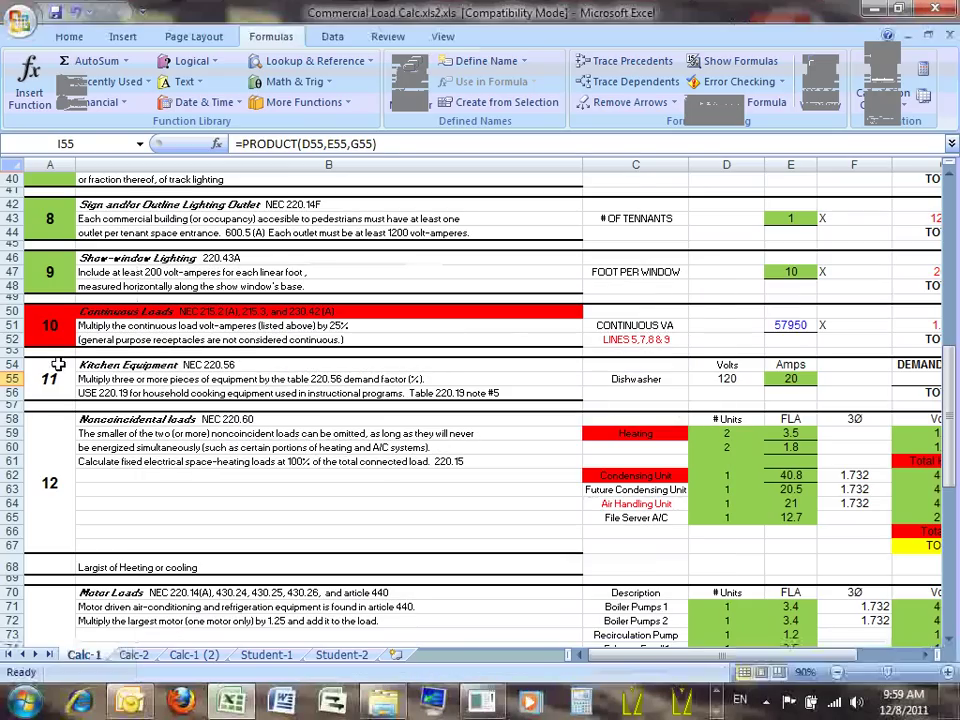
click(49, 380)
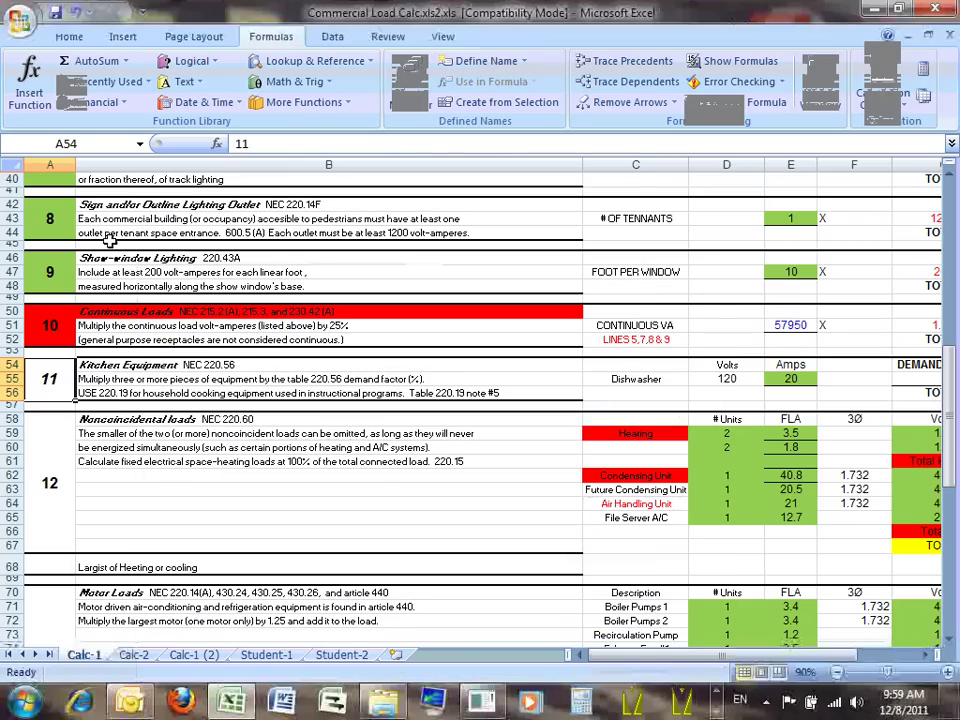
click(69, 36)
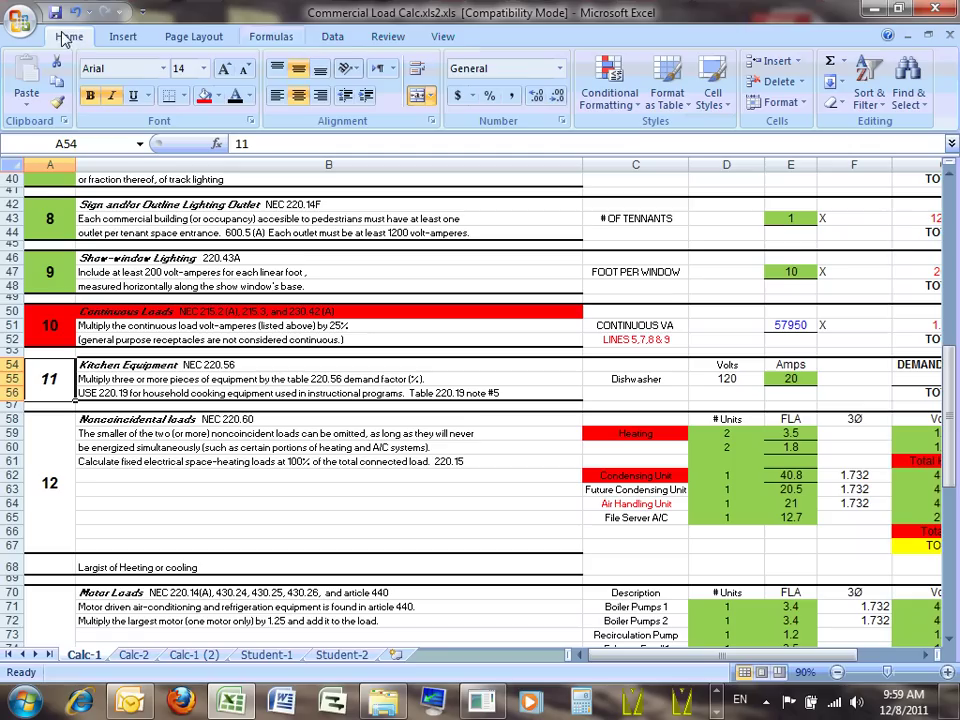
click(204, 95)
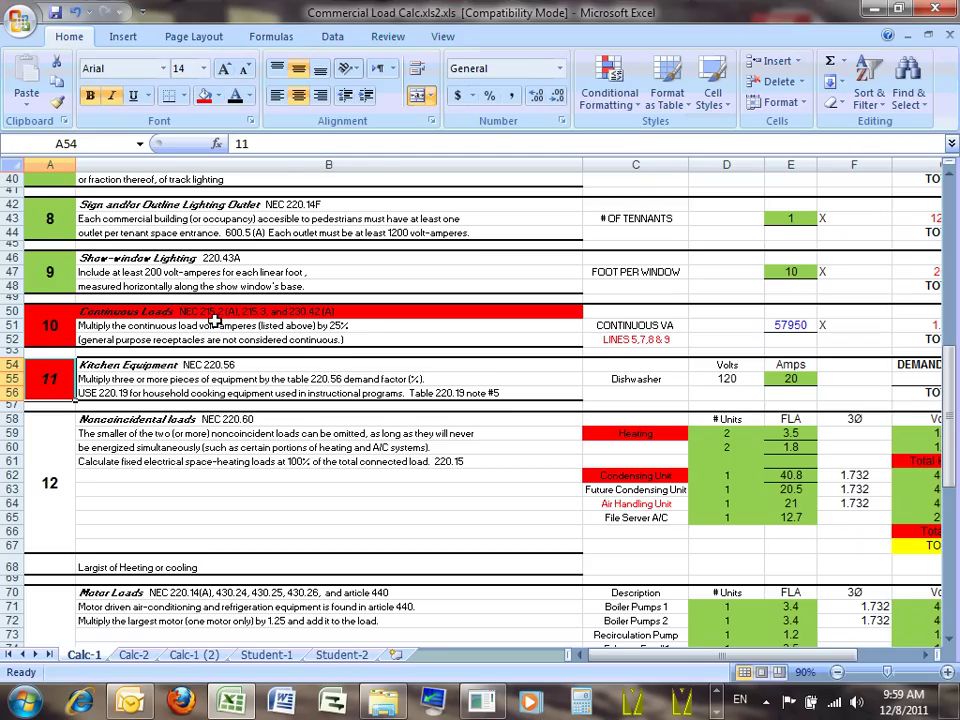
Step: Fill the item 12 number cell beside Noncoincidental loads with red
scroll(225, 305, down, 1)
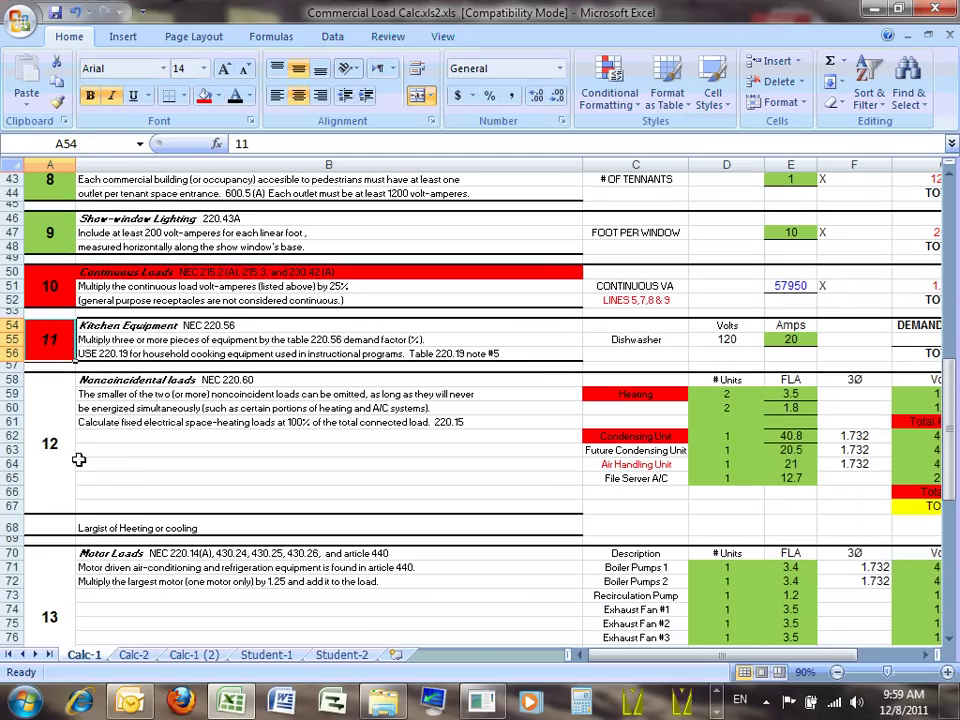
click(52, 442)
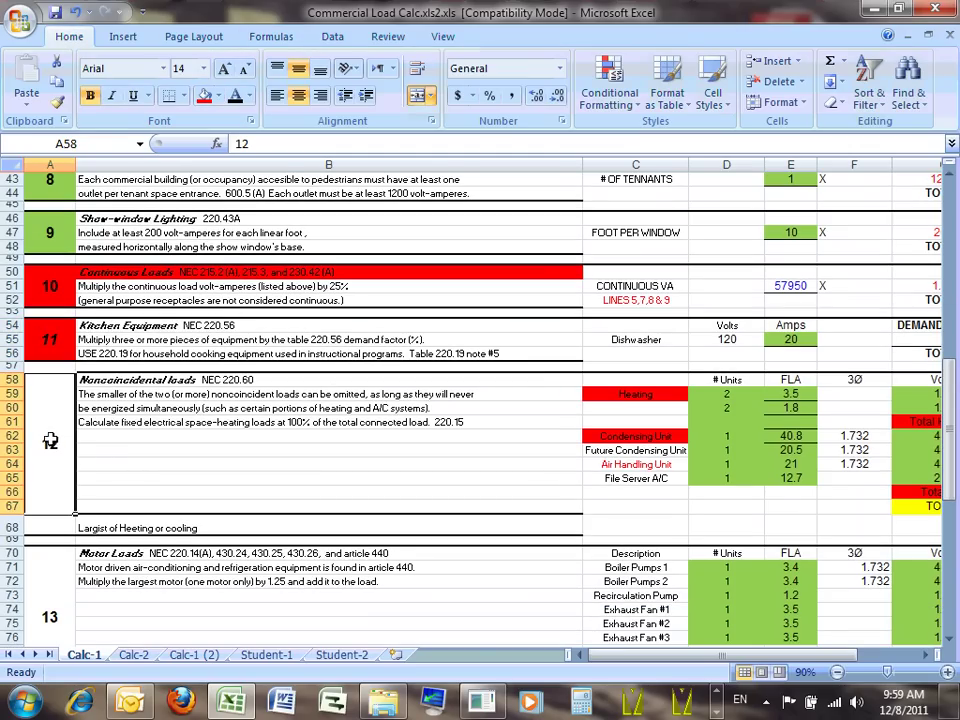
click(204, 97)
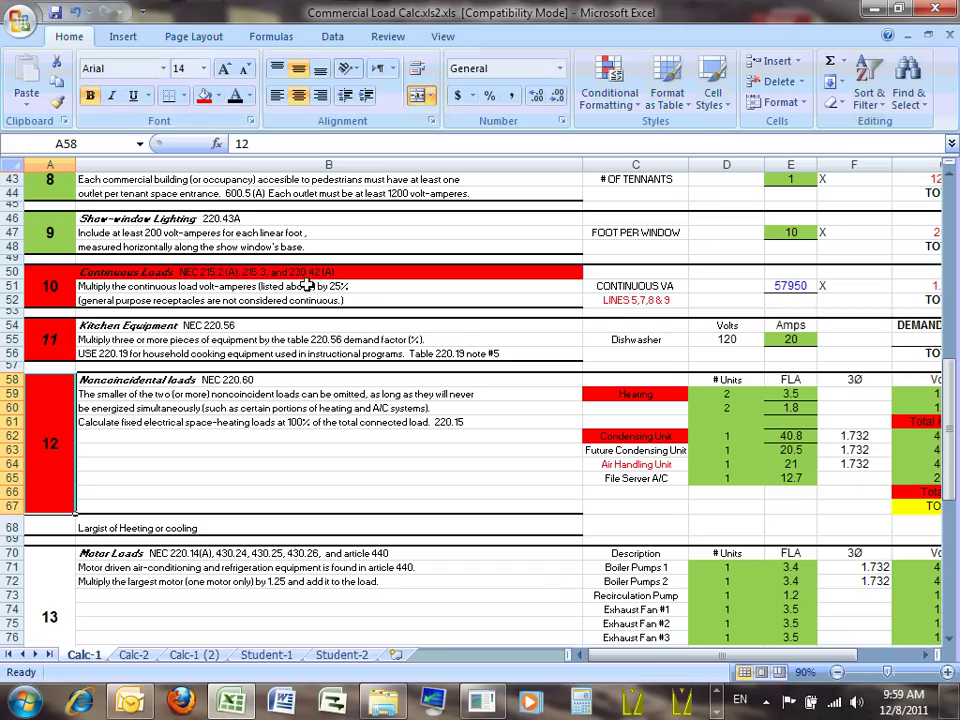
Step: Review the Noncoincidental loads description in B60 and its heating and A/C calculation columns
click(316, 408)
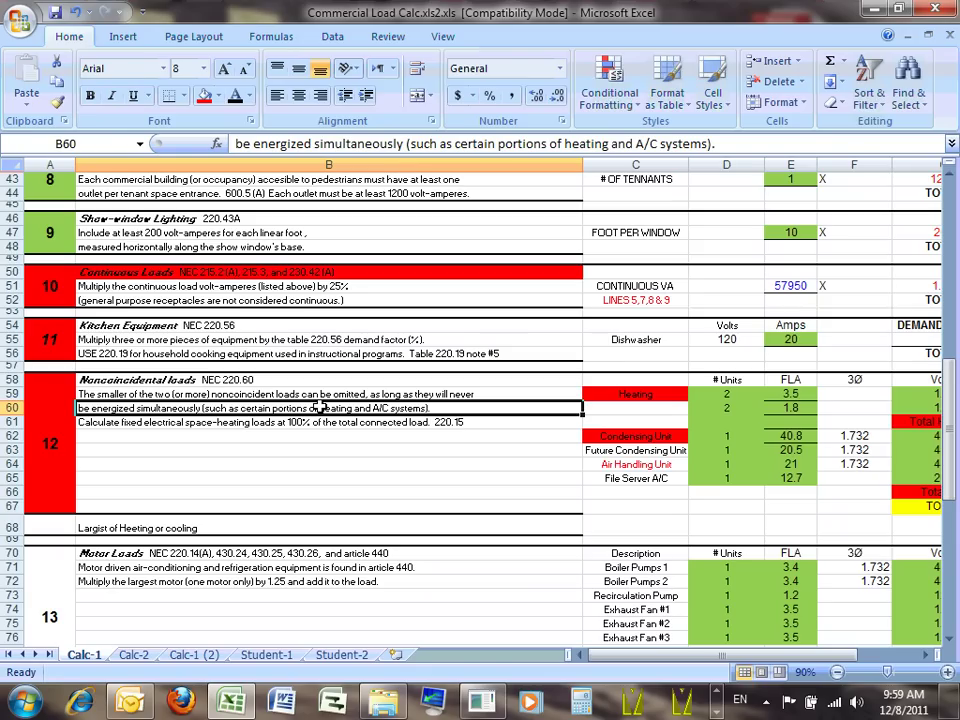
click(935, 653)
click(935, 653)
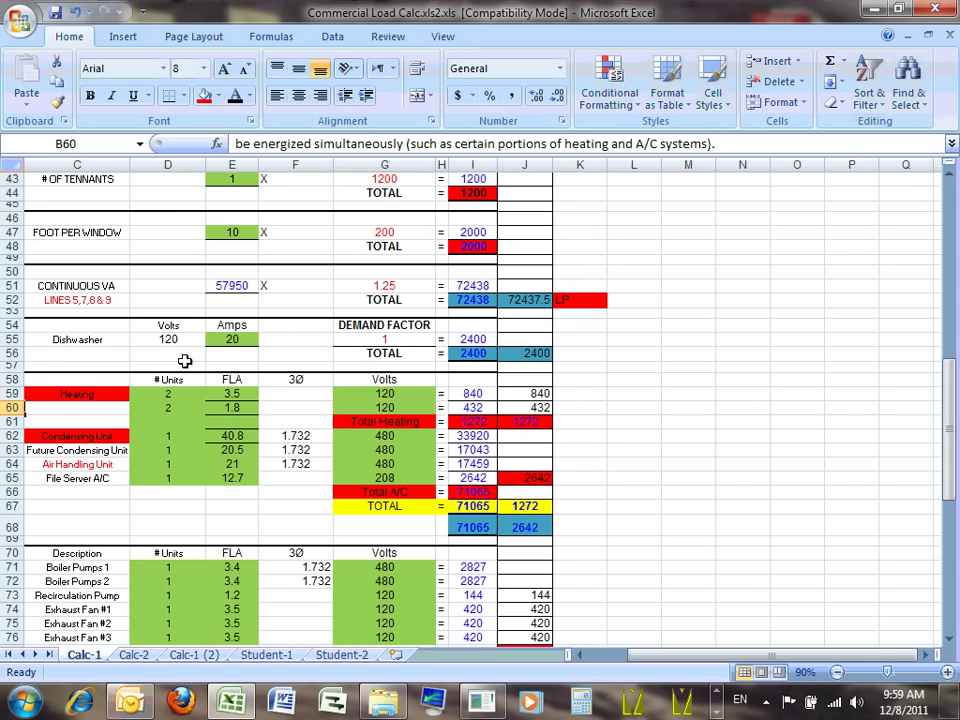
Step: Examine the number of units, FLA and volts entered for the two heating rows, D59:G60
drag(161, 392, 360, 472)
click(289, 420)
click(296, 407)
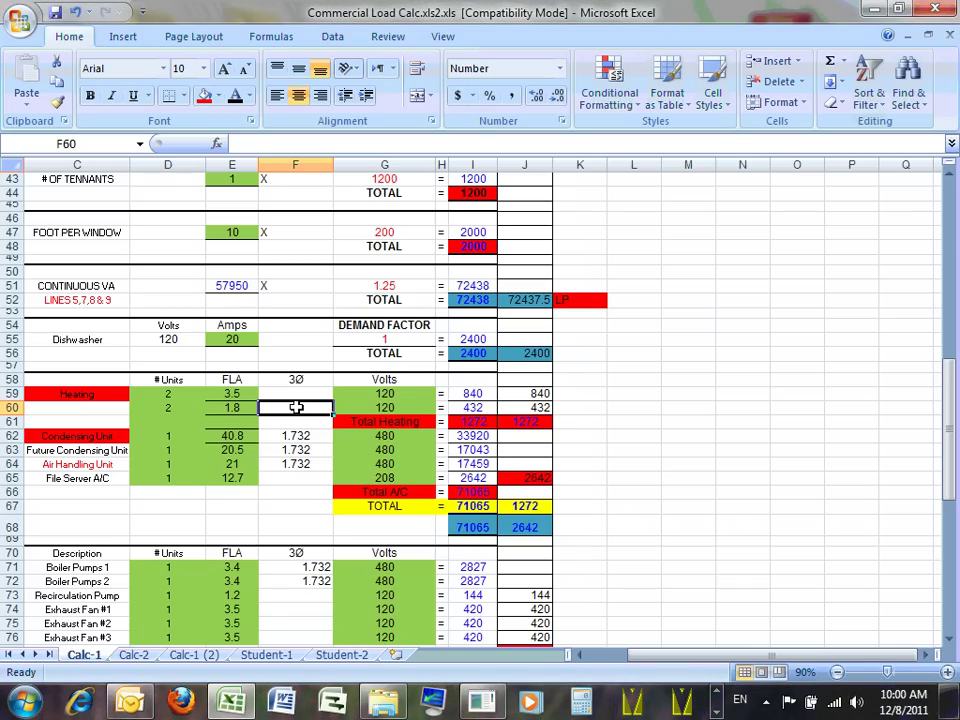
click(178, 393)
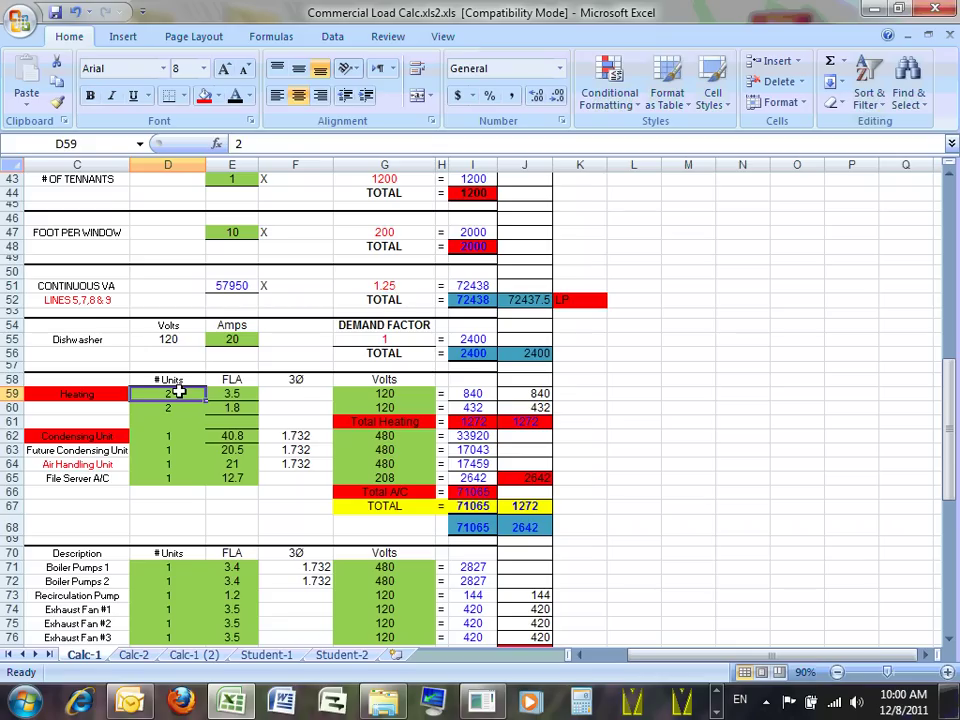
click(233, 393)
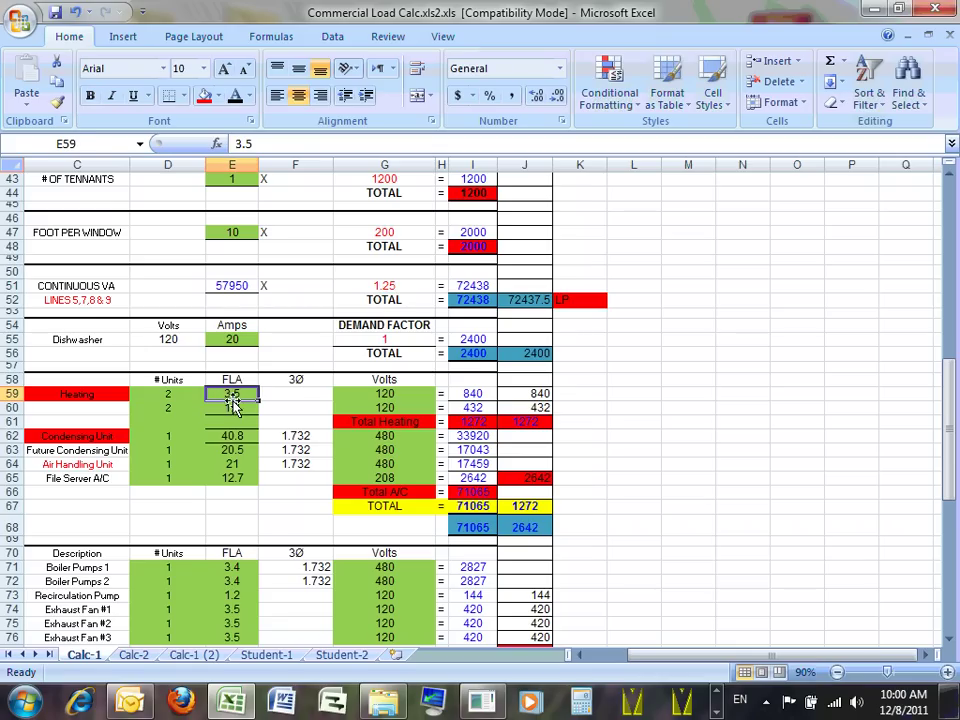
click(170, 406)
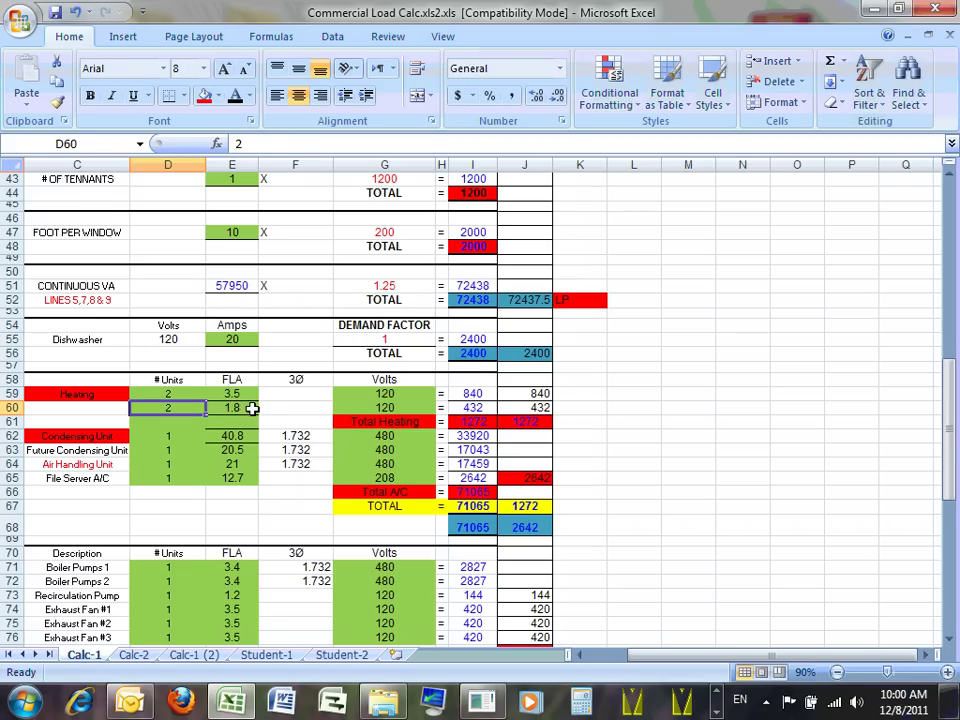
click(248, 407)
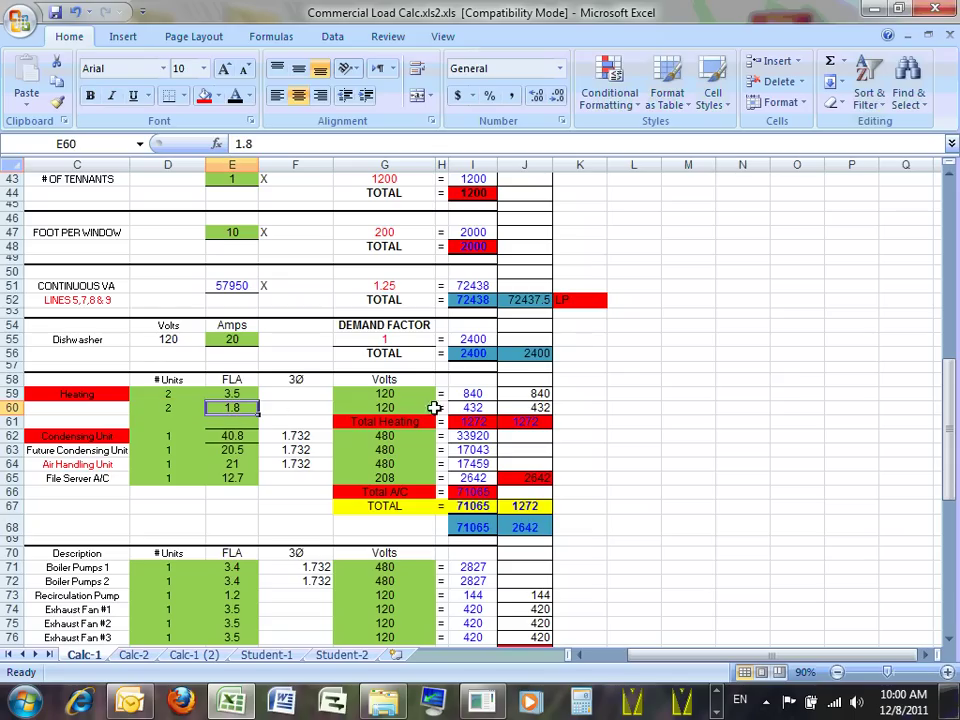
click(388, 394)
click(397, 406)
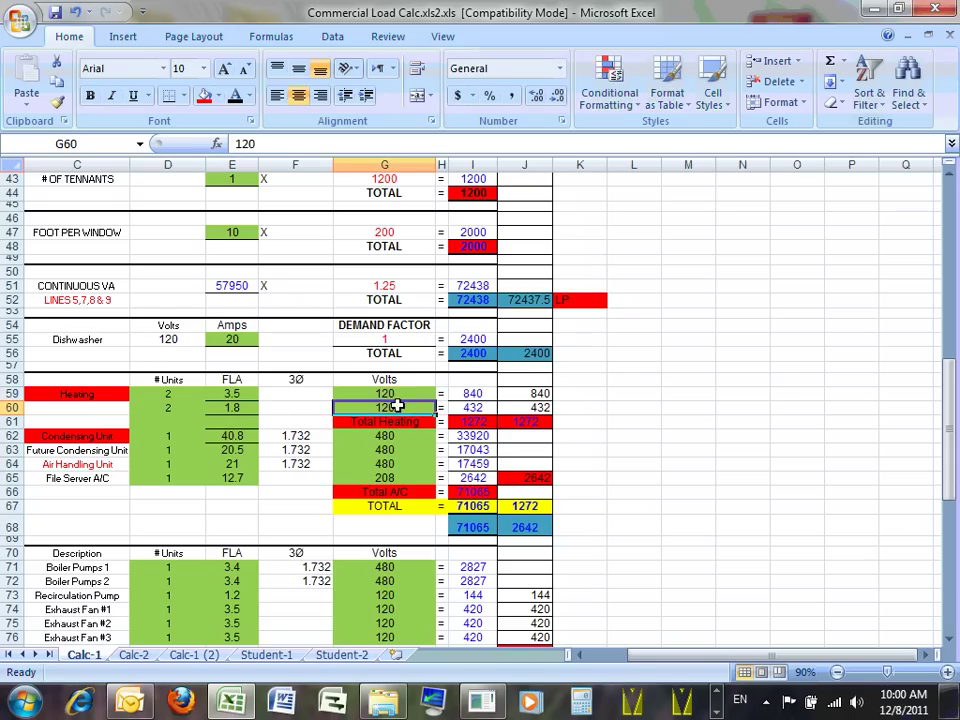
Step: Inspect the formula in I59 that calculates the first heating load, tracing its referenced cells without changing it
click(383, 394)
click(468, 394)
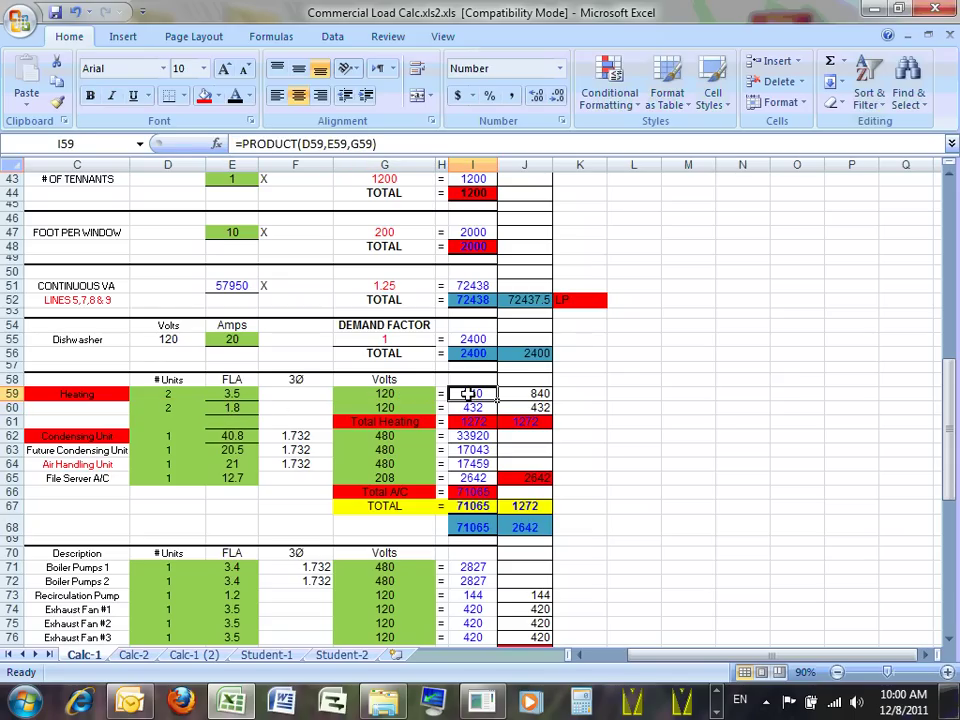
double_click(468, 394)
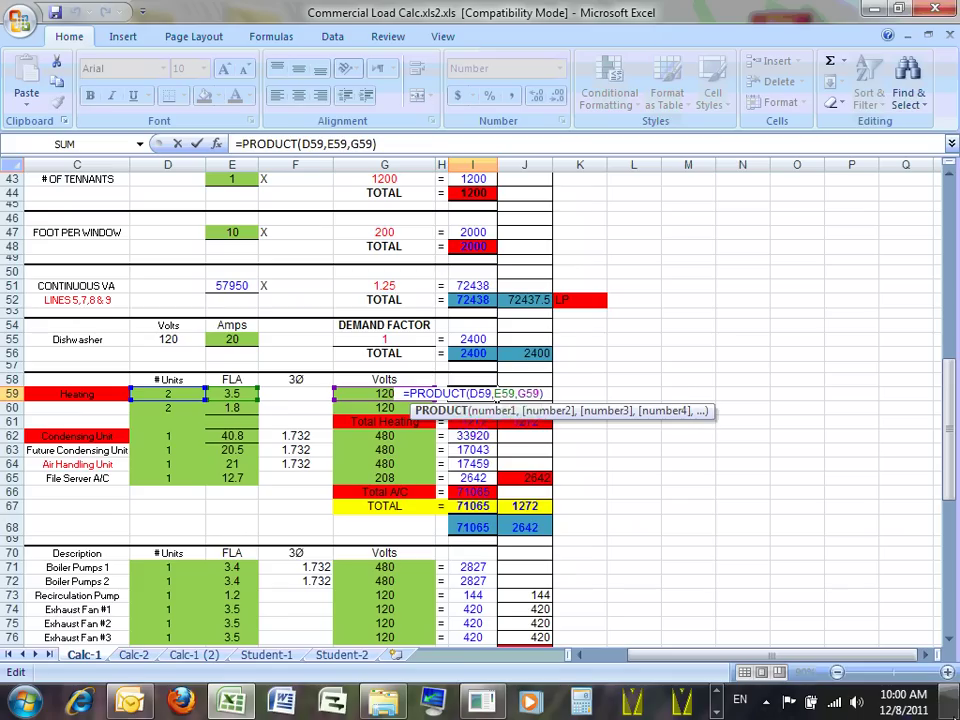
key(ctrl+Return)
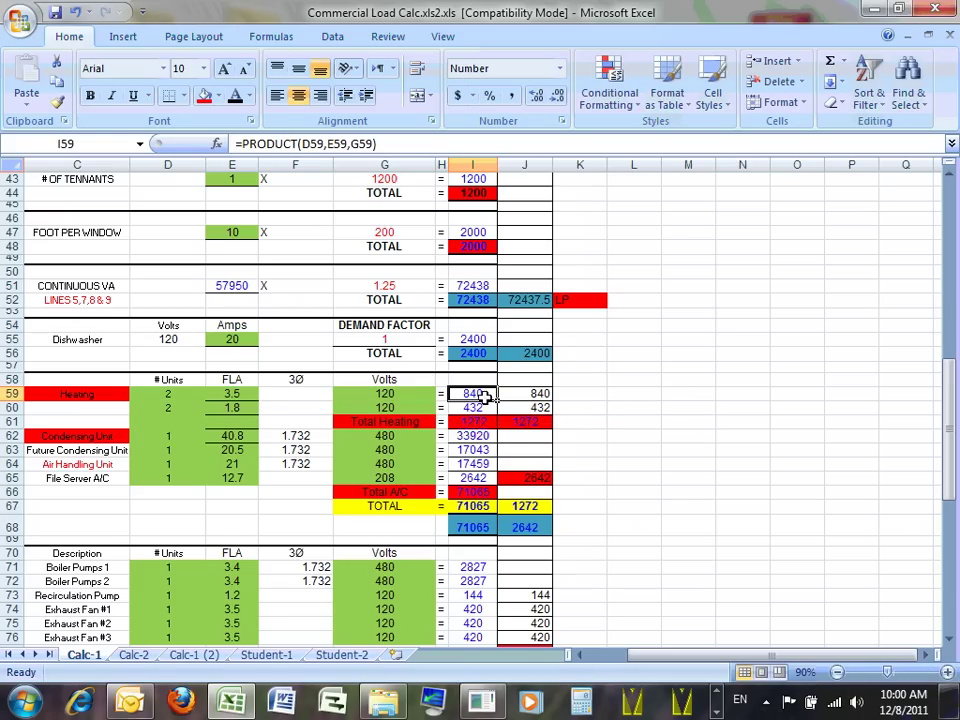
Step: Check the heating unit counts in D59:D60 and inspect the Total Heating formula in I61
drag(175, 395, 176, 406)
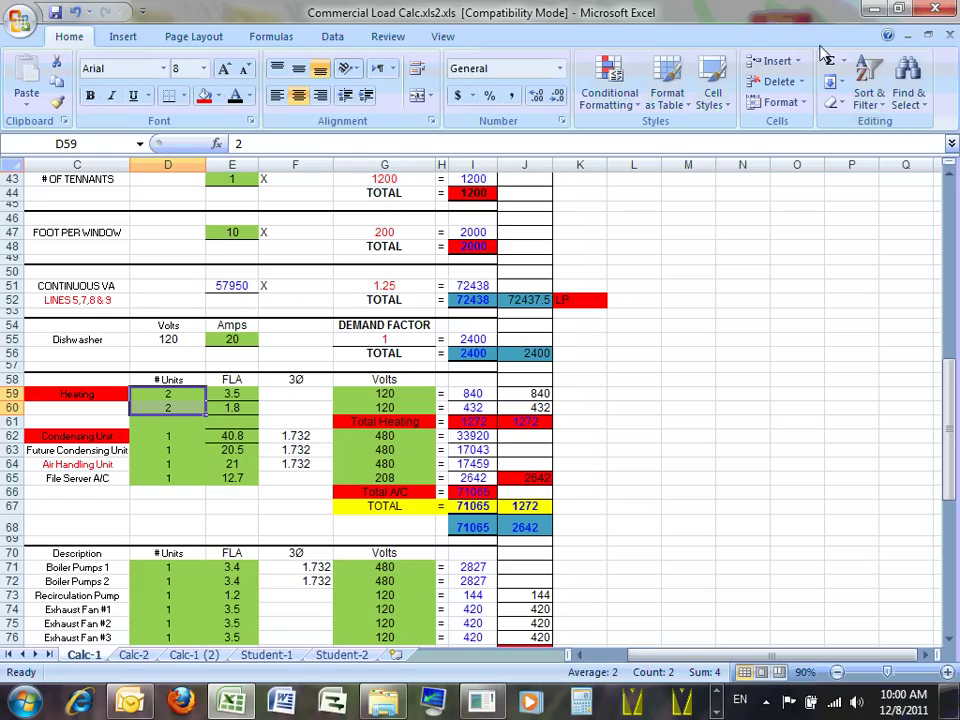
click(280, 406)
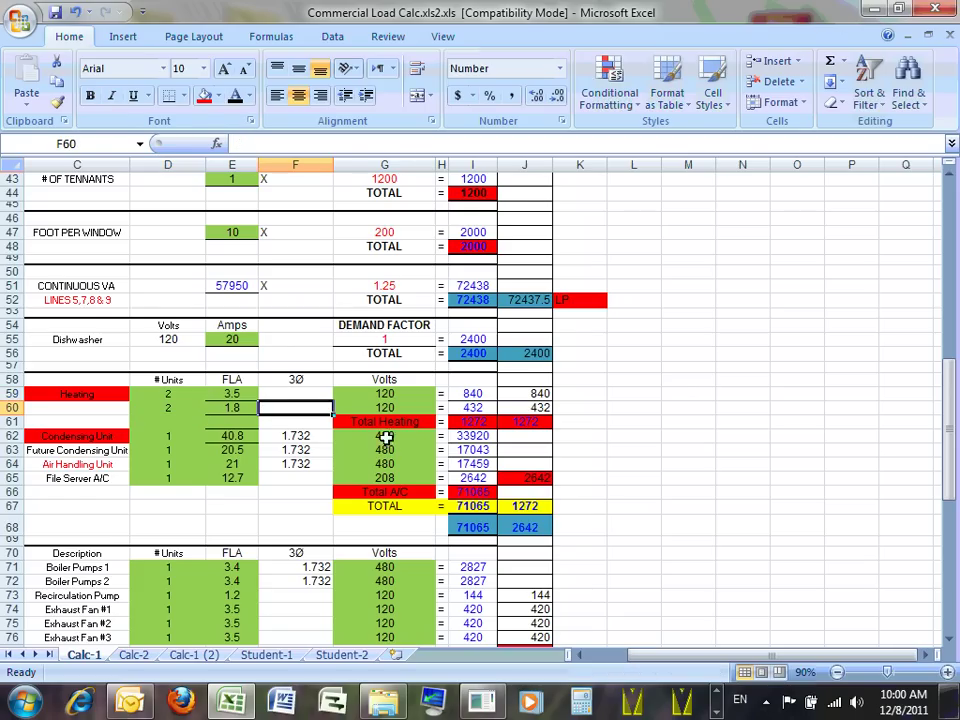
click(481, 422)
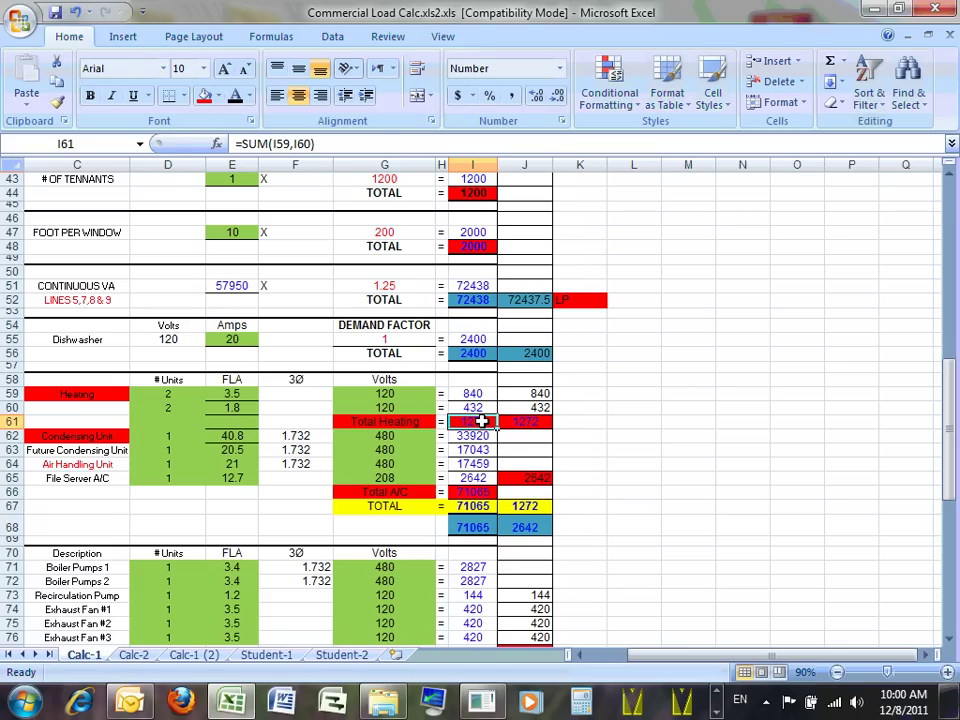
double_click(481, 422)
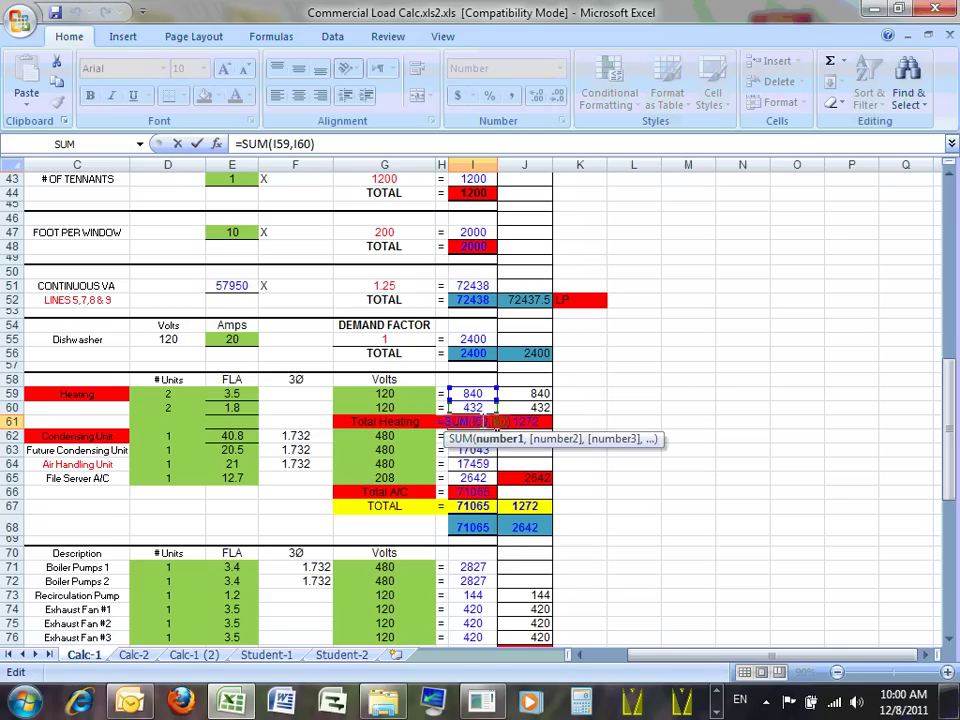
key(Escape)
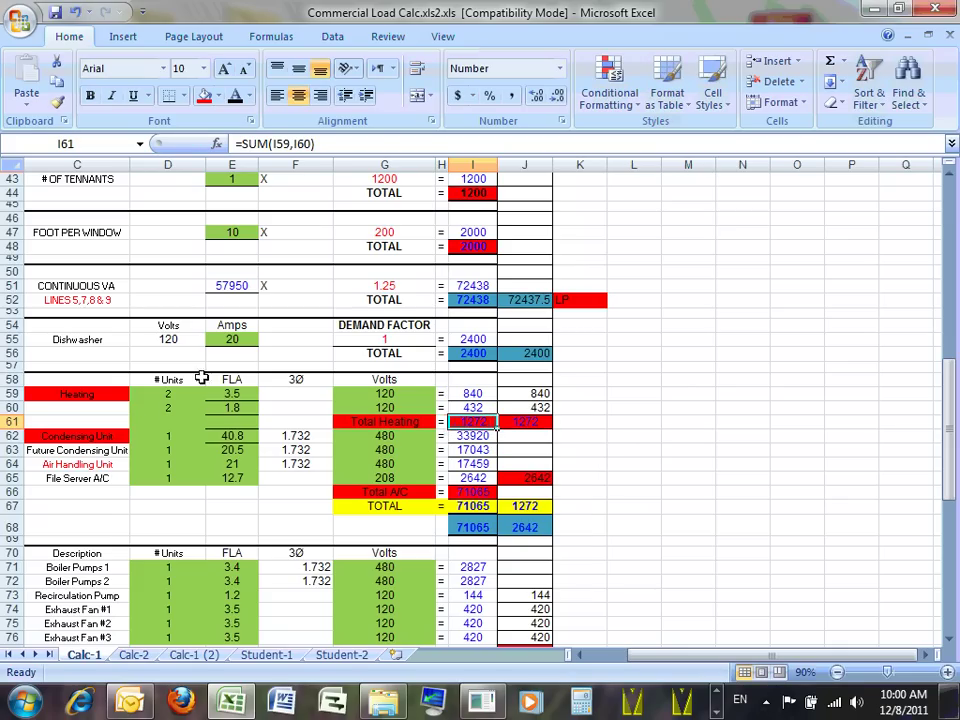
Step: Review the Condensing Unit entries across row 62 and inspect the load formula in I62, leaving it unchanged
click(181, 437)
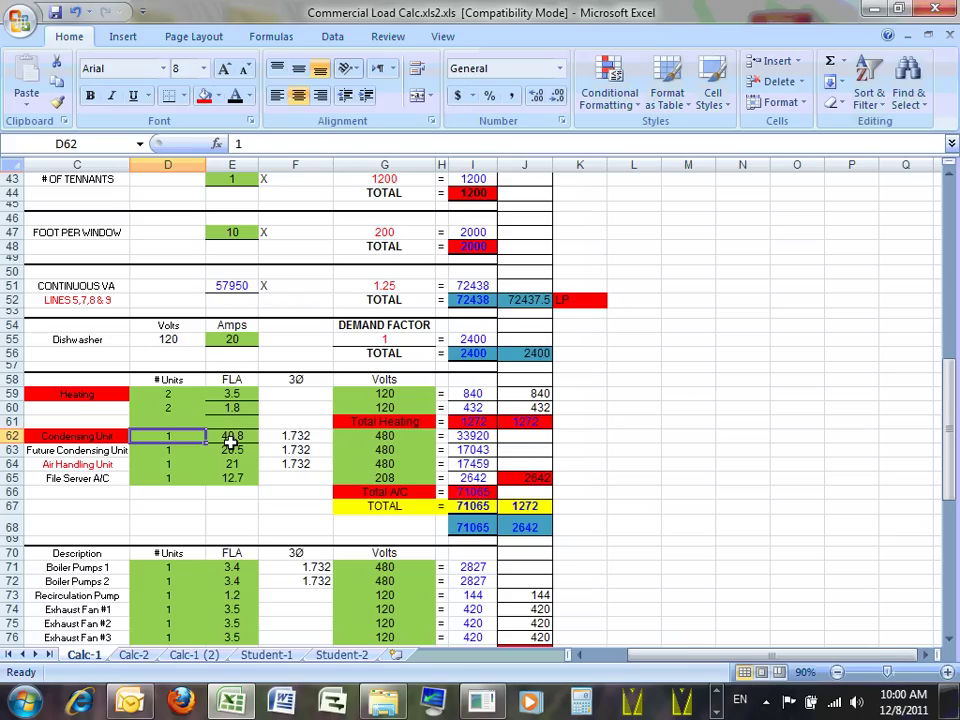
click(236, 437)
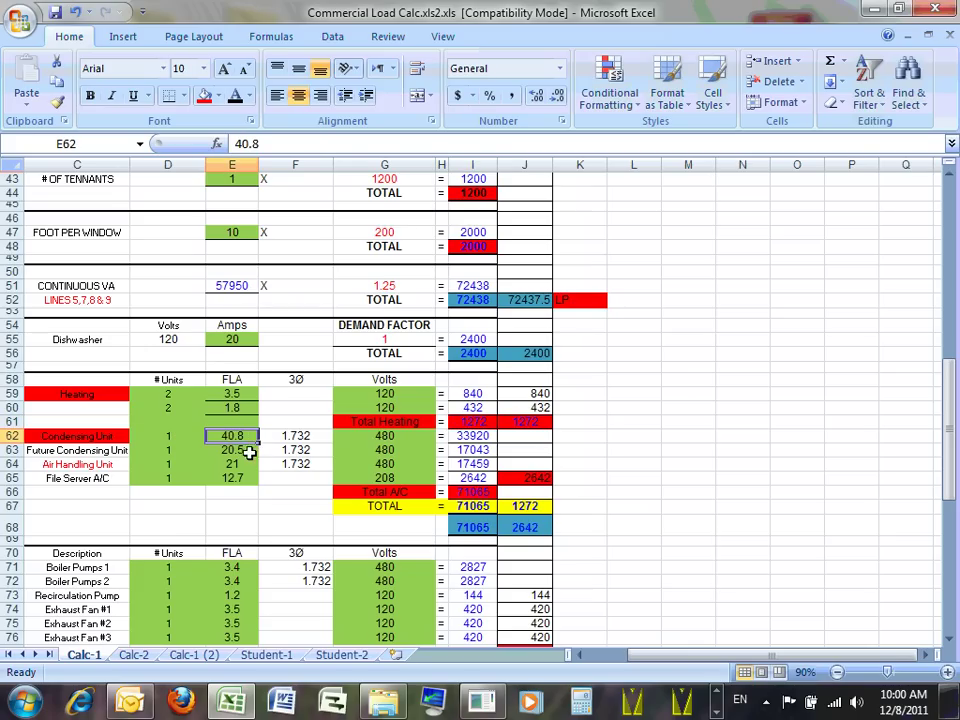
click(285, 437)
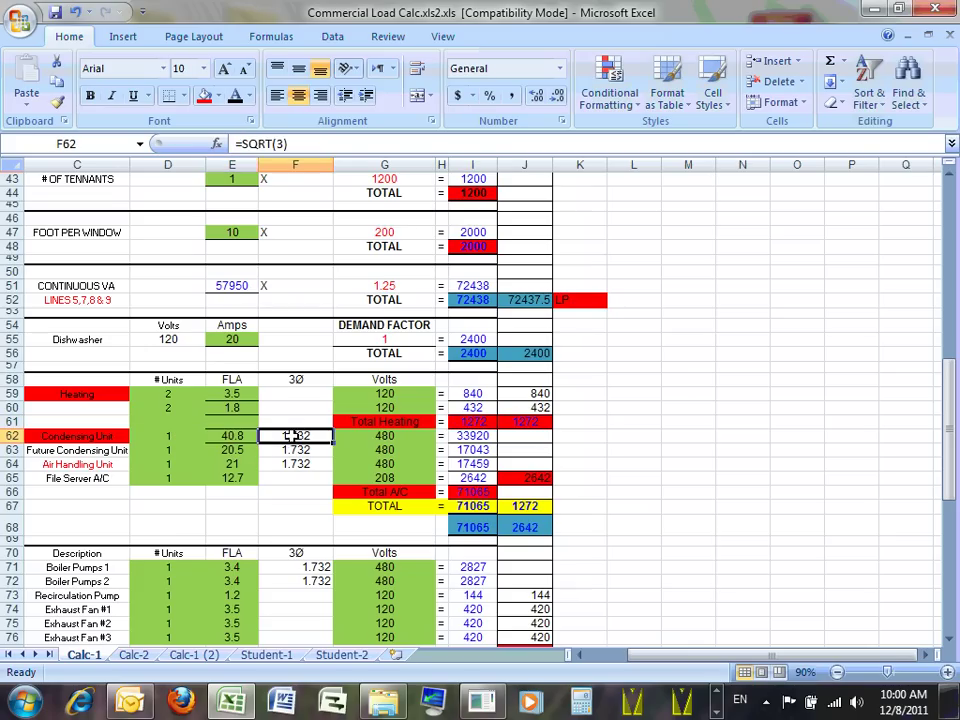
click(391, 437)
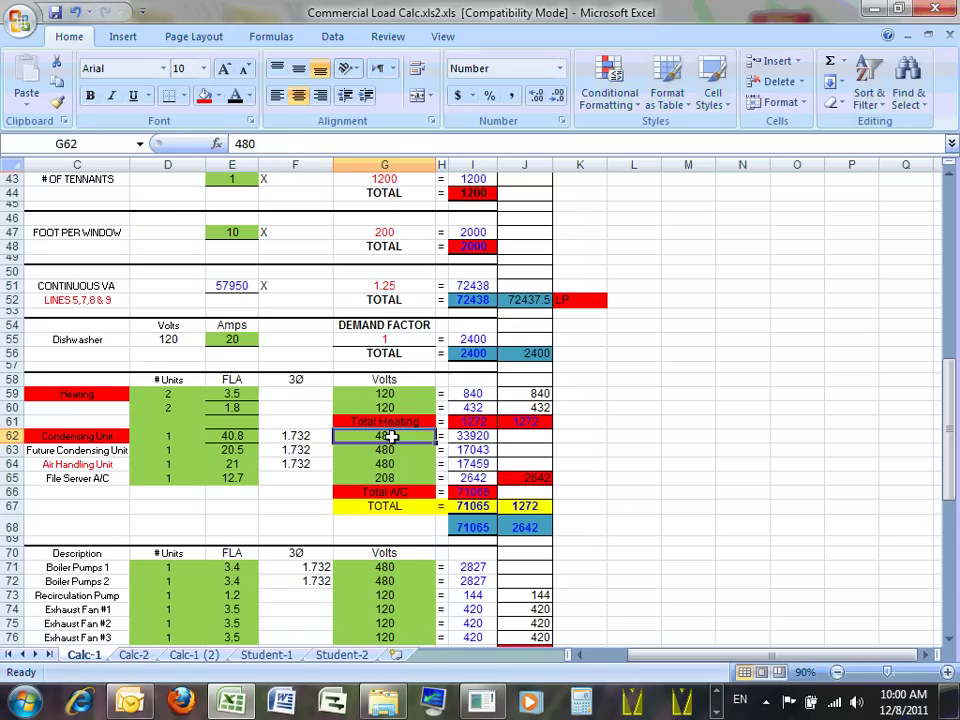
click(469, 437)
double_click(469, 437)
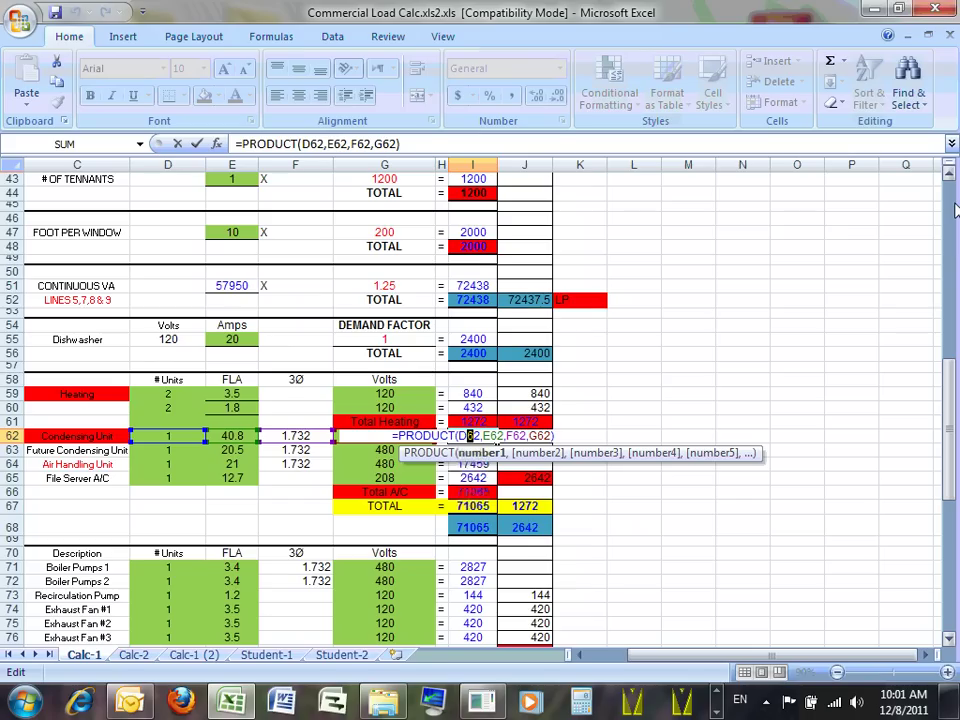
key(ctrl+Return)
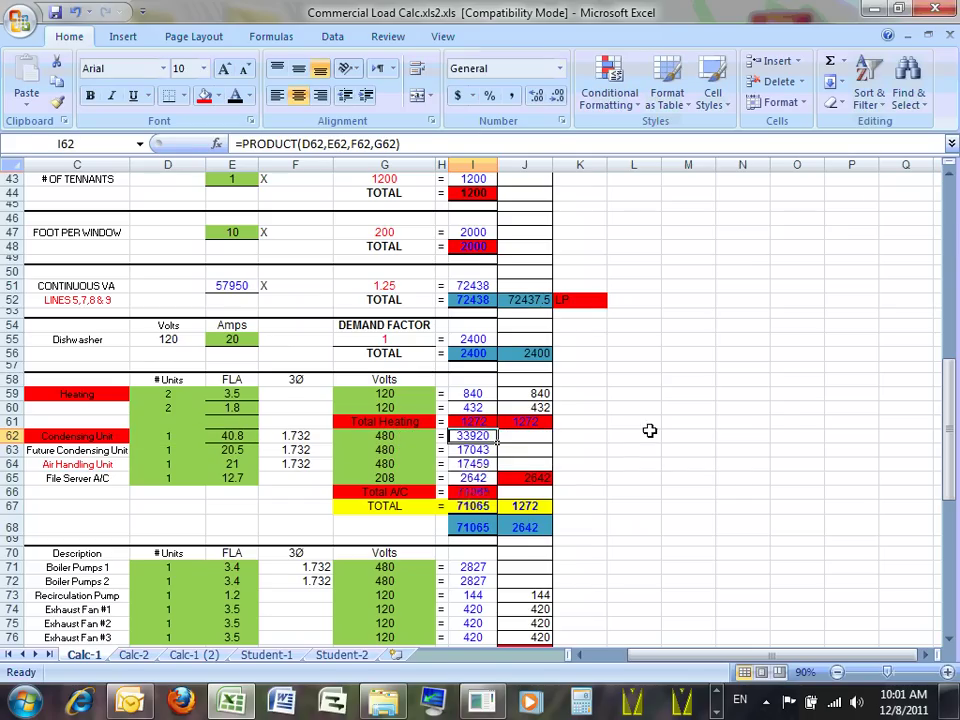
Step: Review the FLA values for the future condensing unit, air handling unit and file server A/C, and check the A/C voltages
click(233, 450)
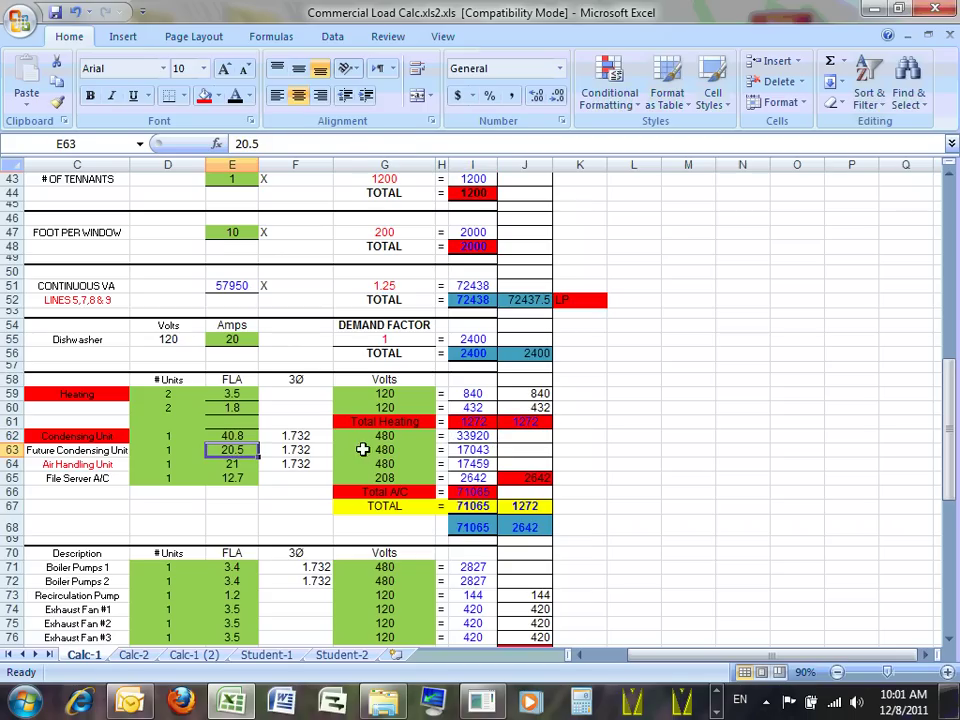
click(236, 464)
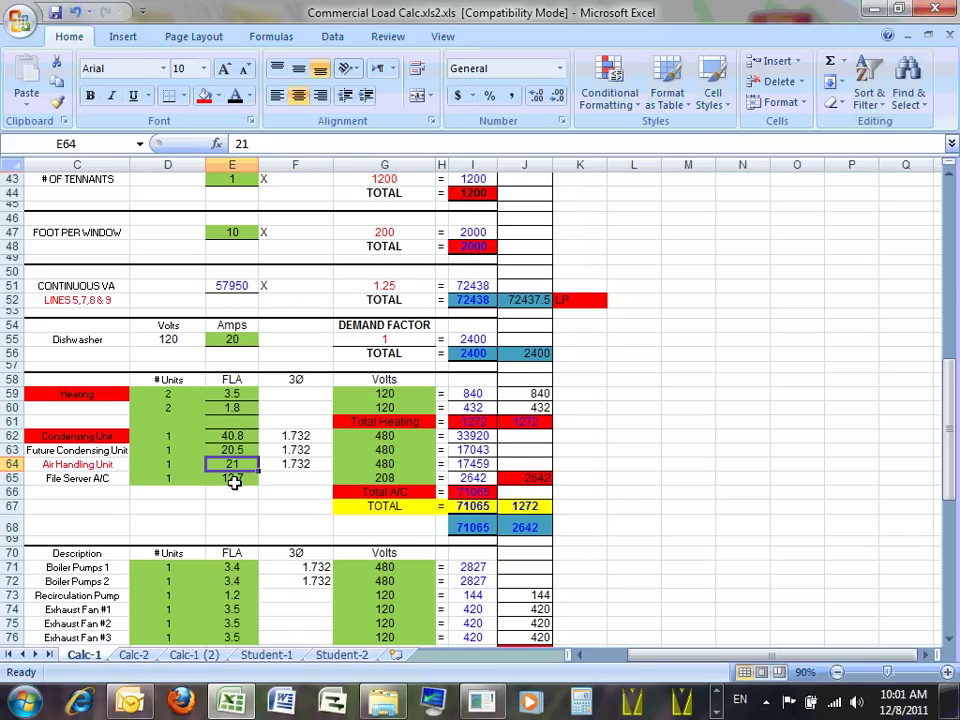
click(236, 479)
click(360, 479)
click(360, 464)
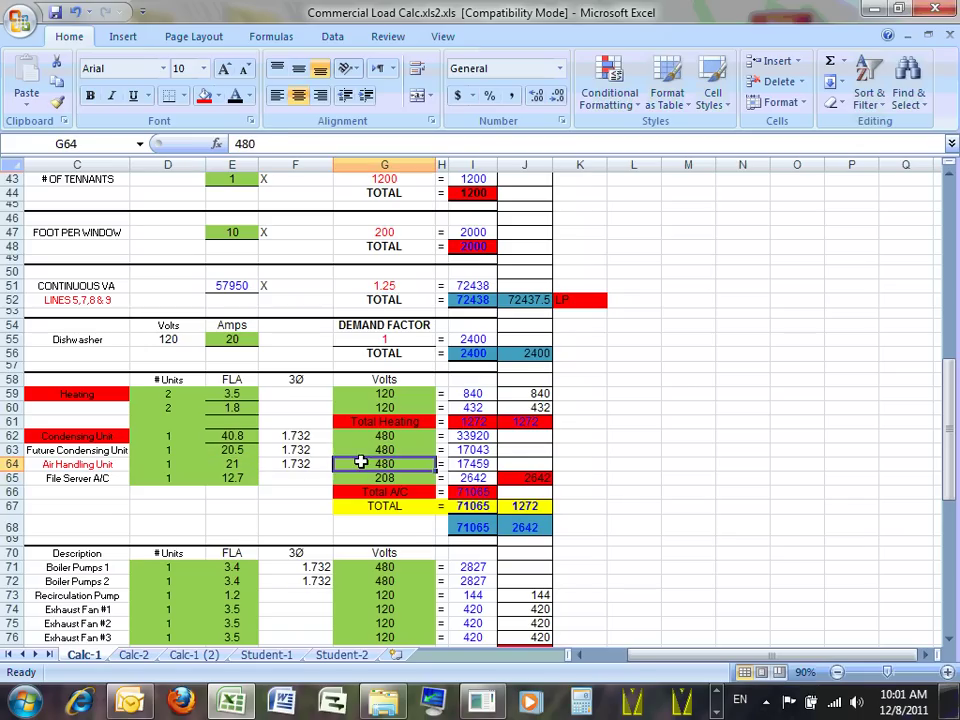
click(364, 436)
Step: Inspect the TOTAL formula in I67 that compares Total Heating with Total A/C
click(463, 491)
click(464, 507)
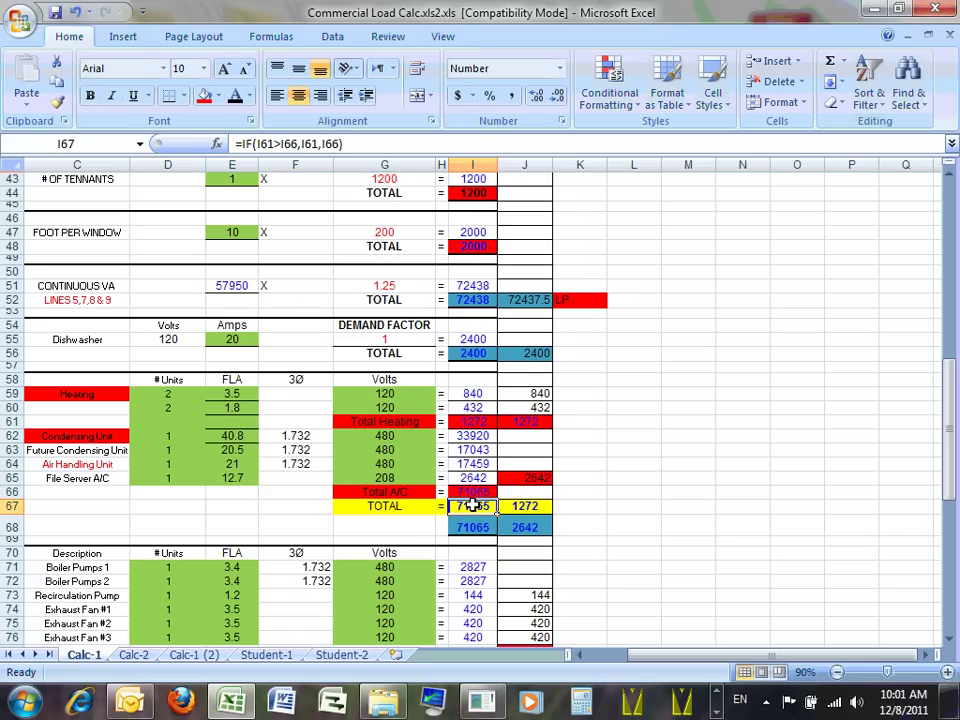
double_click(473, 506)
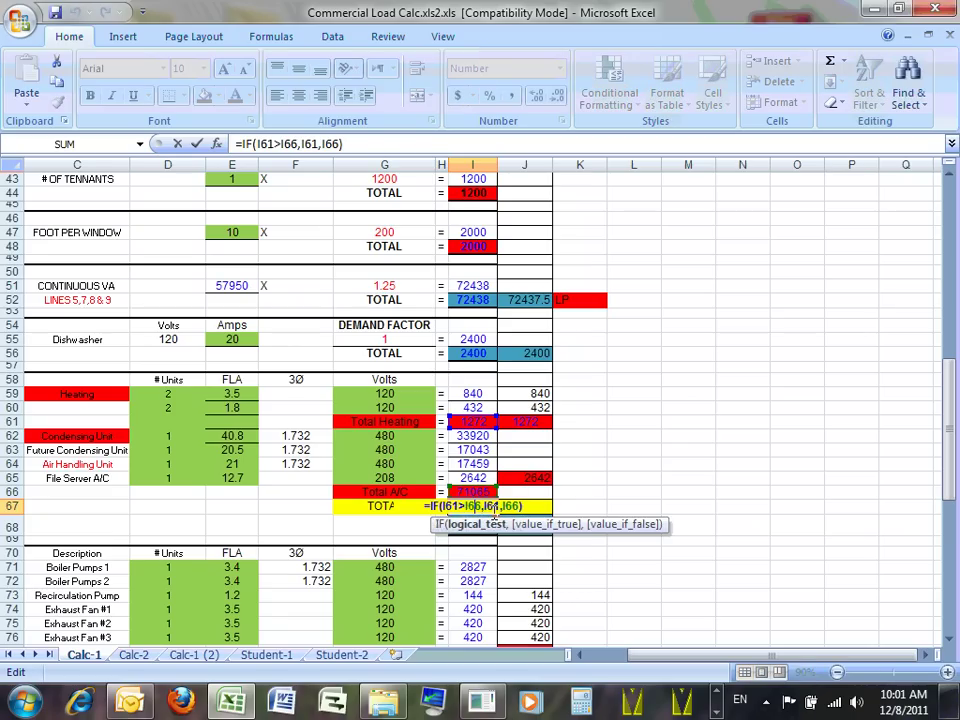
key(Escape)
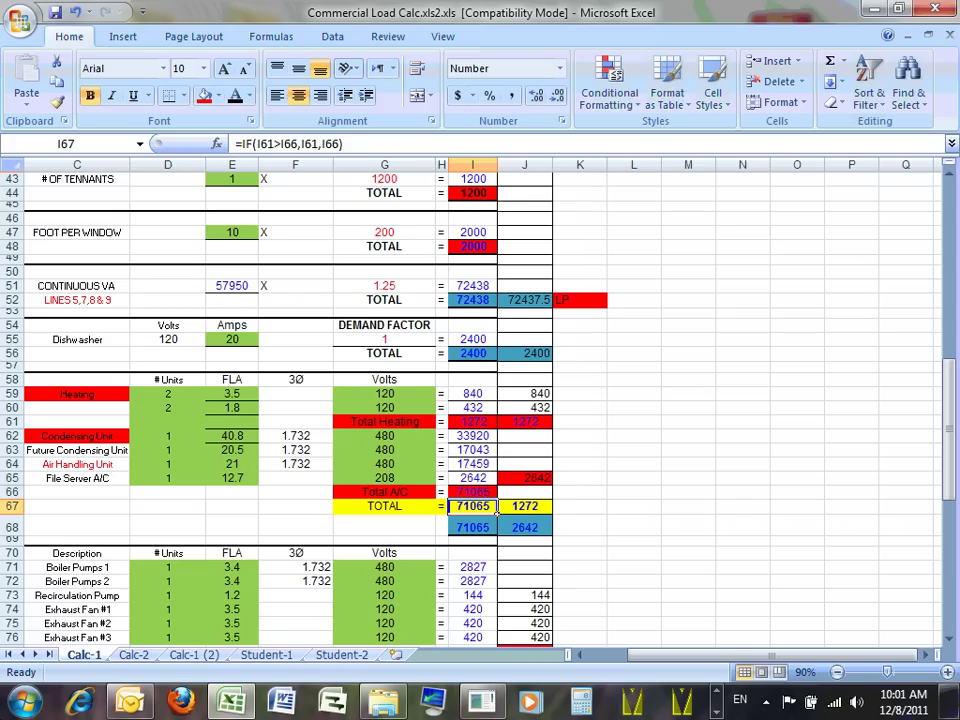
Step: Review the Total Heating and condensing unit loads in column I, and inspect the Total A/C formula in I66
click(480, 421)
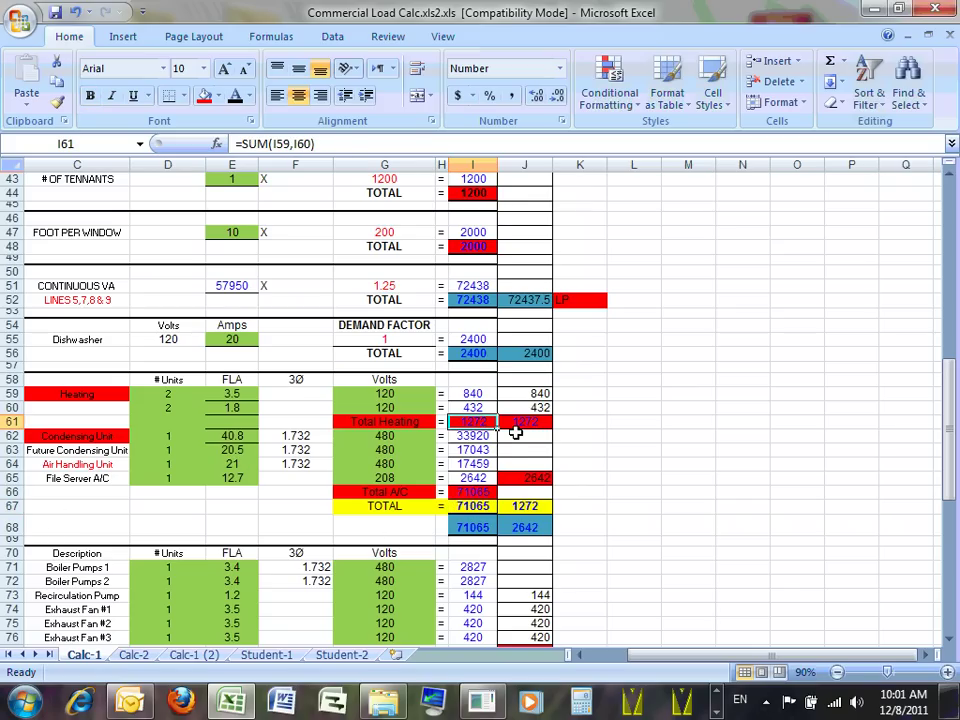
click(472, 436)
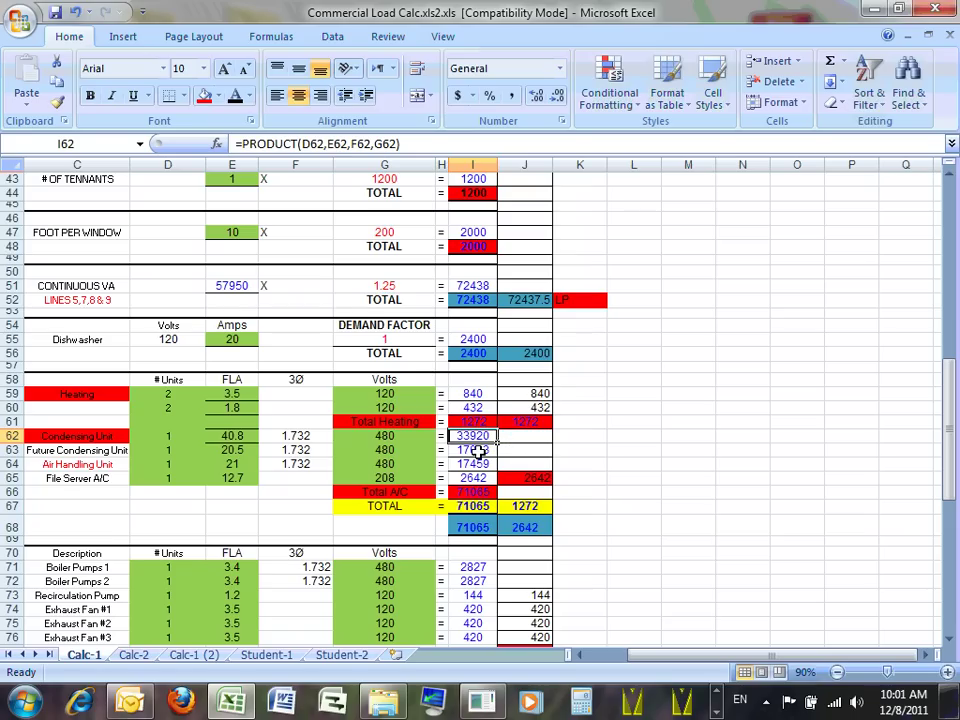
click(484, 452)
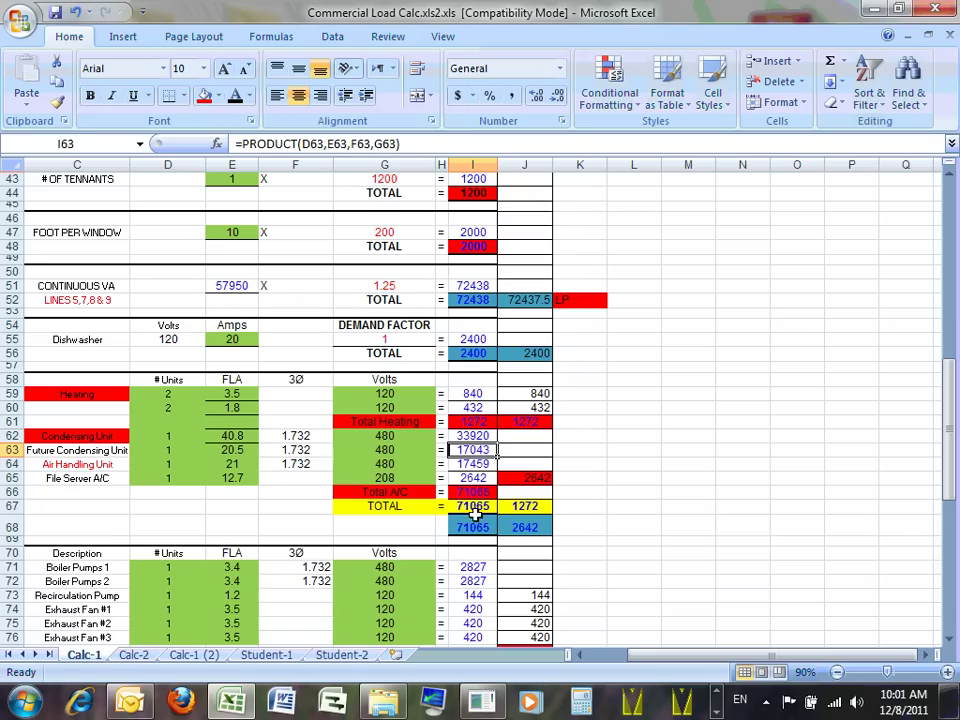
click(475, 493)
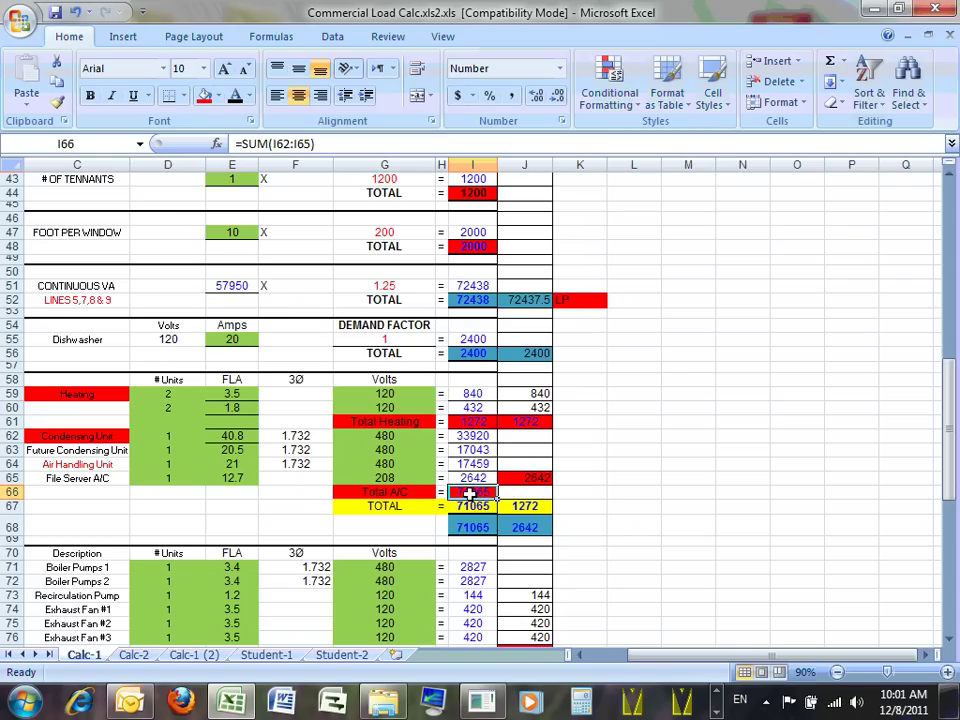
double_click(477, 492)
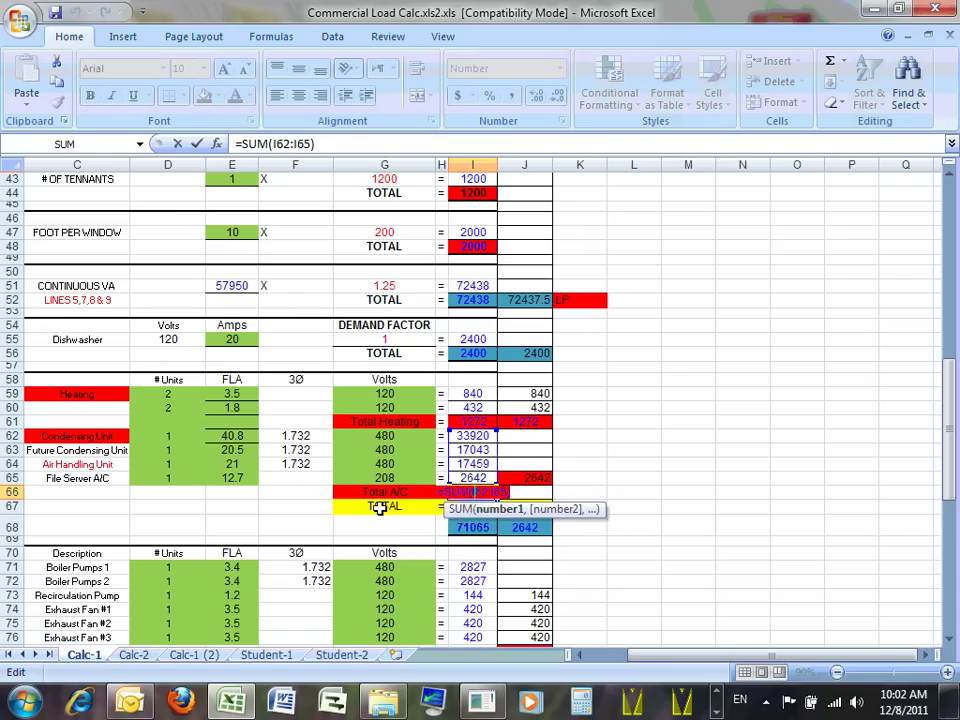
key(Escape)
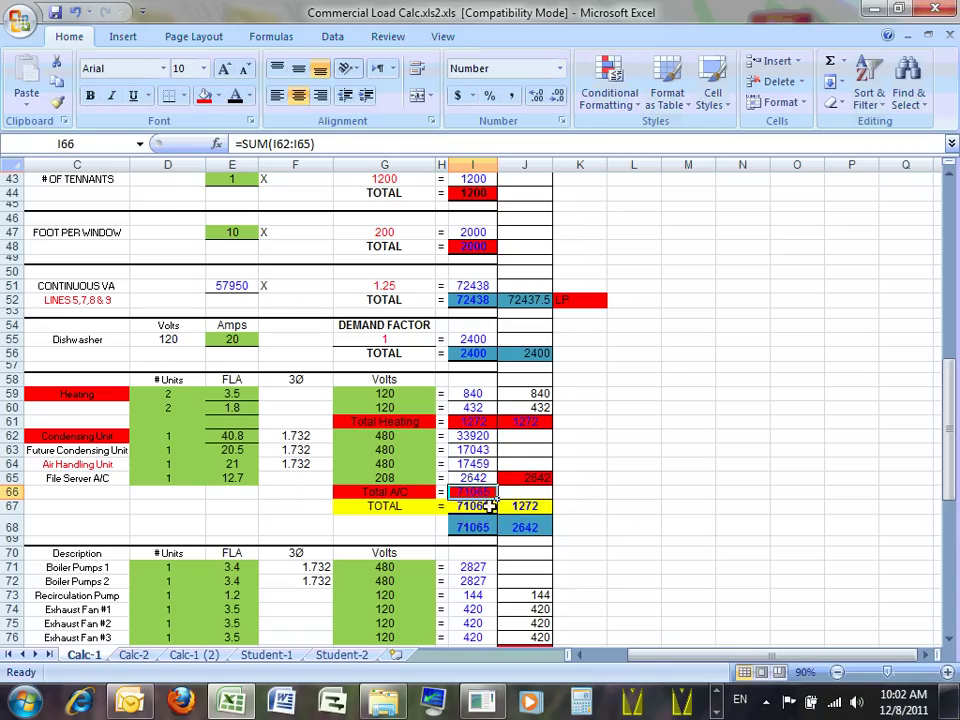
Step: Recheck the IF formula in I67 against the Total A/C cell I66
click(480, 506)
double_click(477, 507)
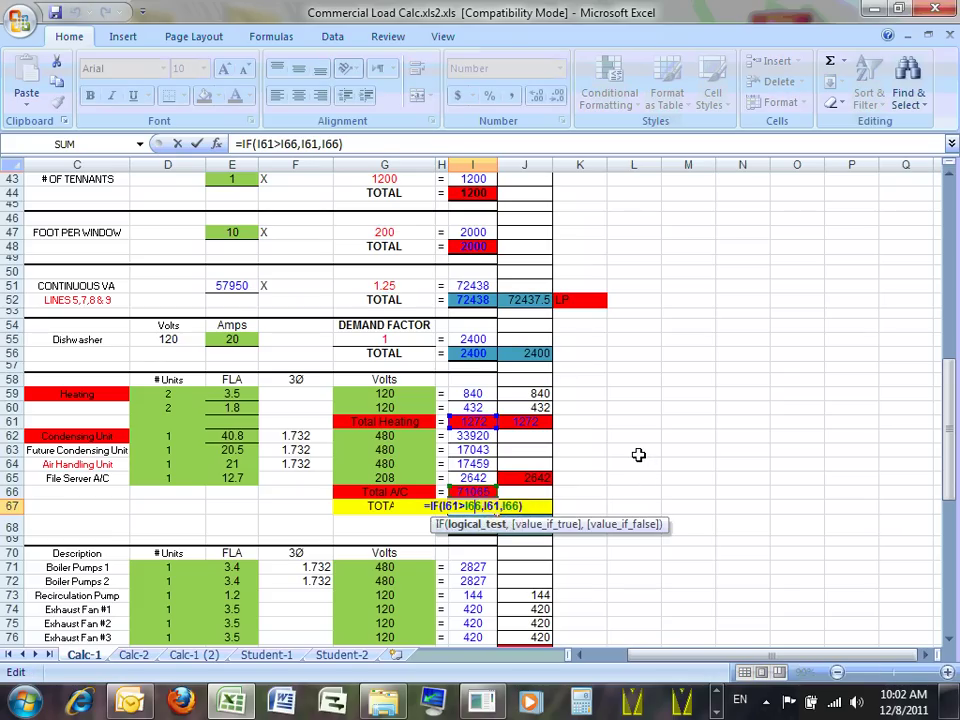
key(Escape)
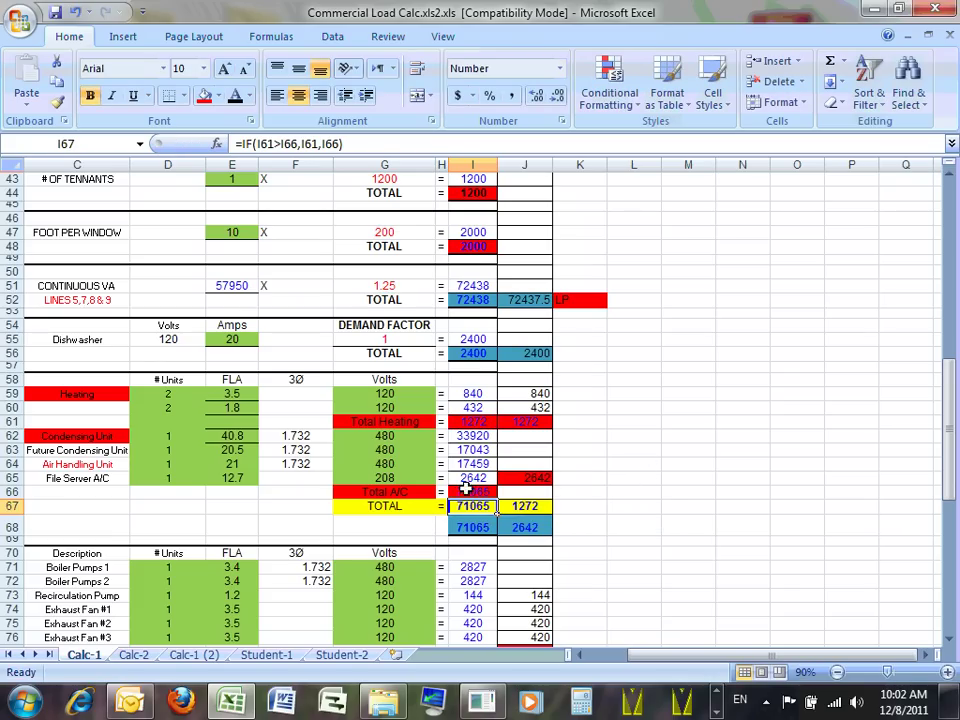
click(479, 496)
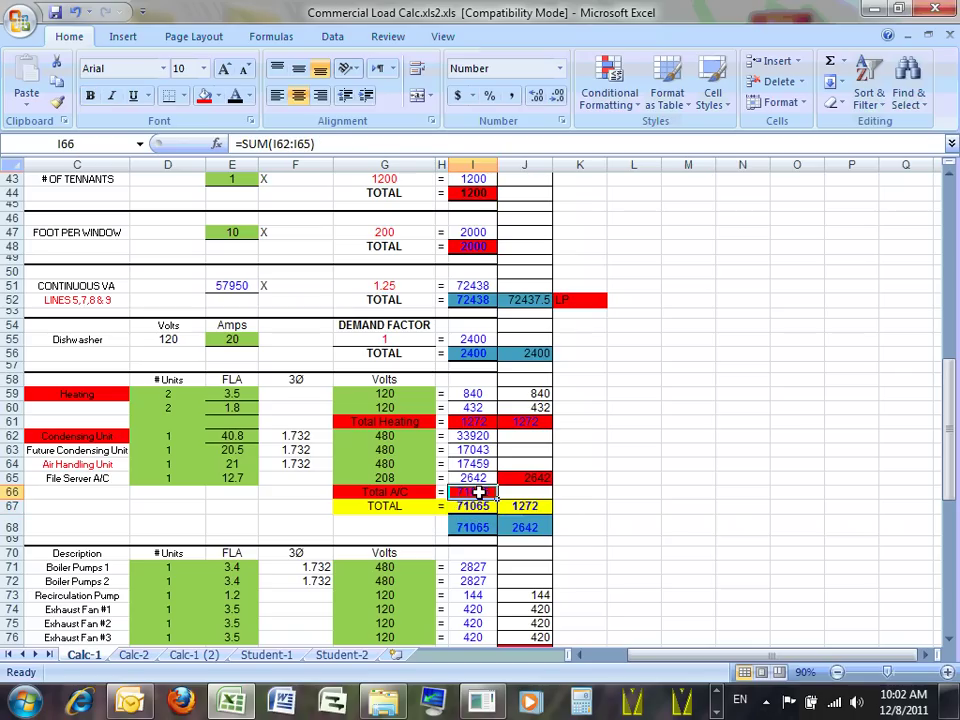
Step: Inspect the Total A/C SUM formula in I66 and the cells referenced by the IF formula in I67
click(478, 502)
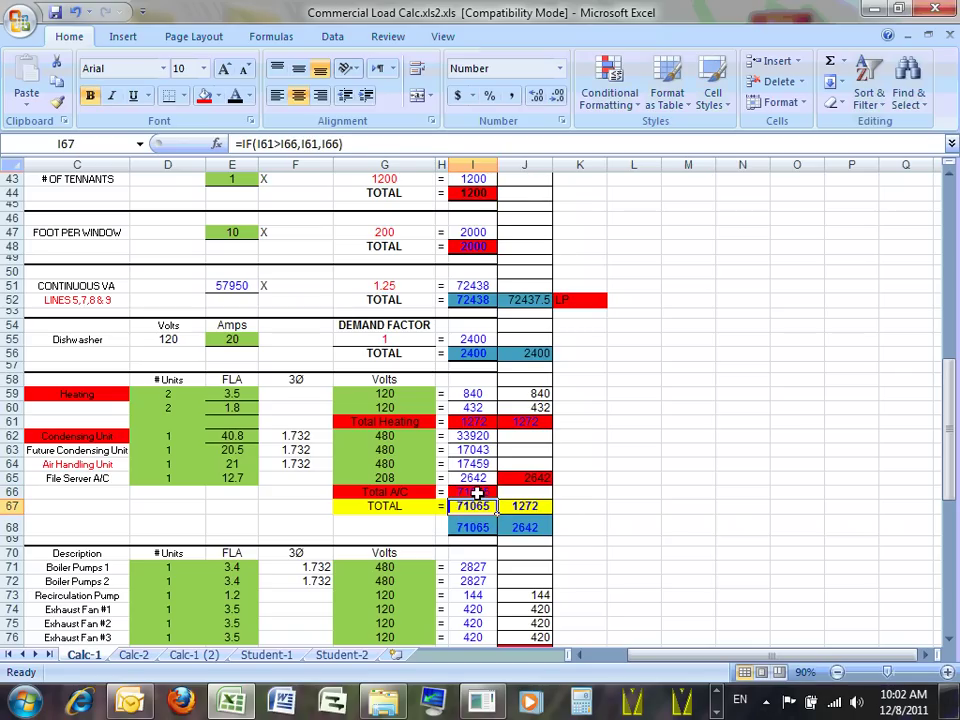
click(478, 493)
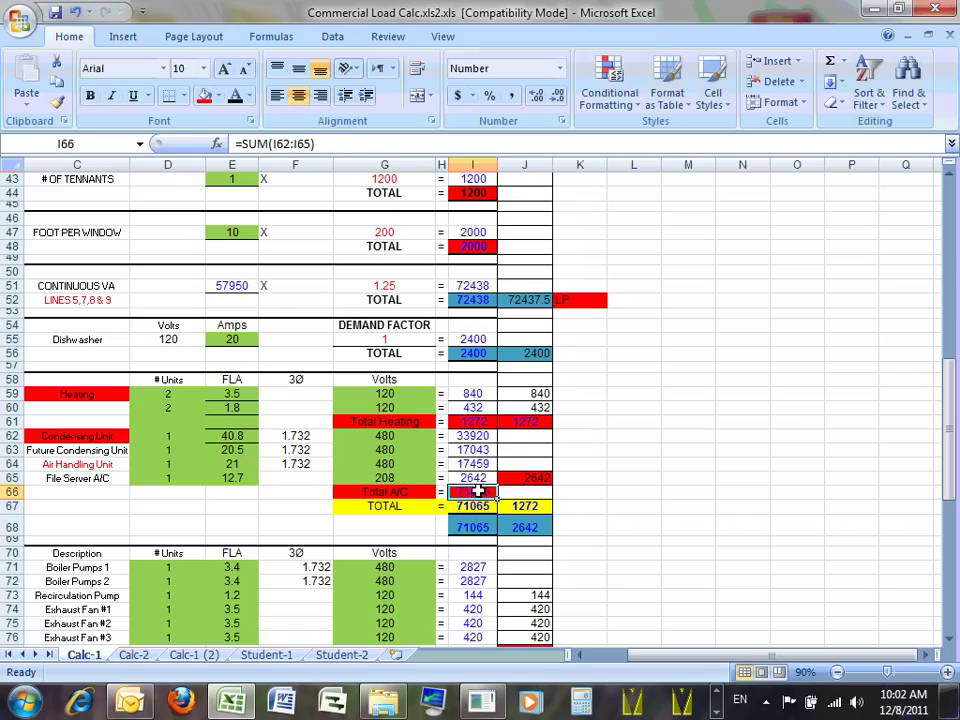
double_click(478, 493)
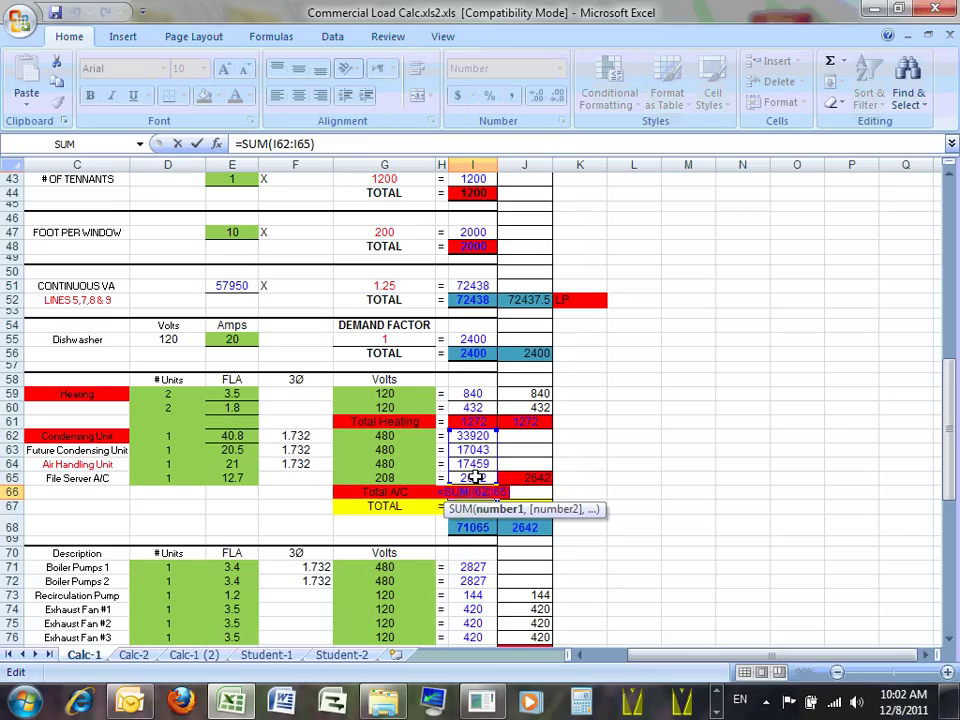
key(Escape)
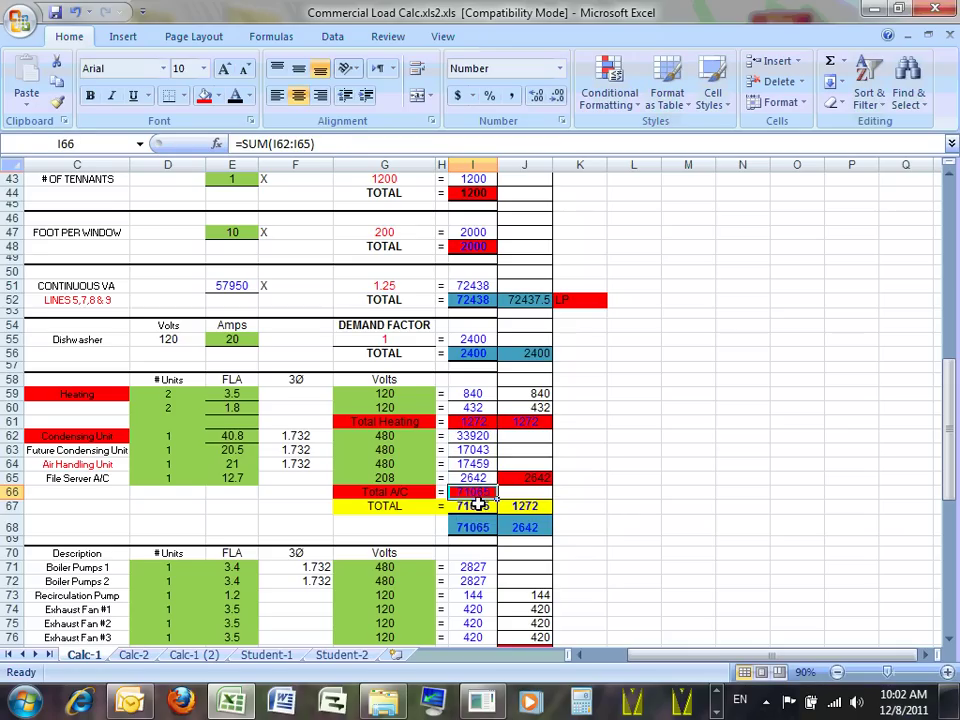
click(474, 506)
double_click(474, 506)
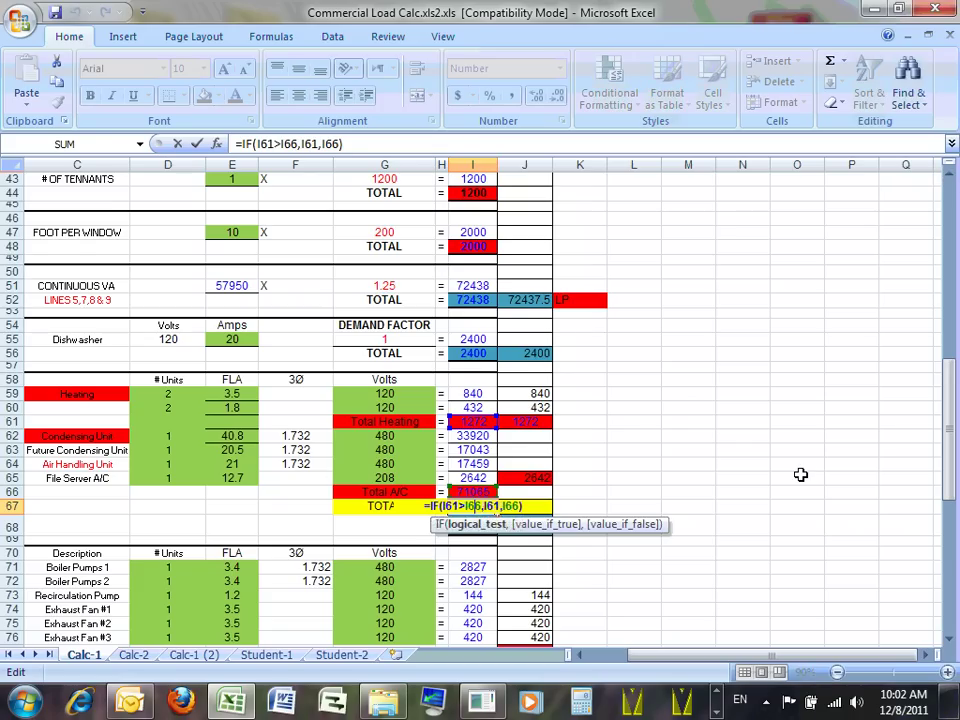
key(Escape)
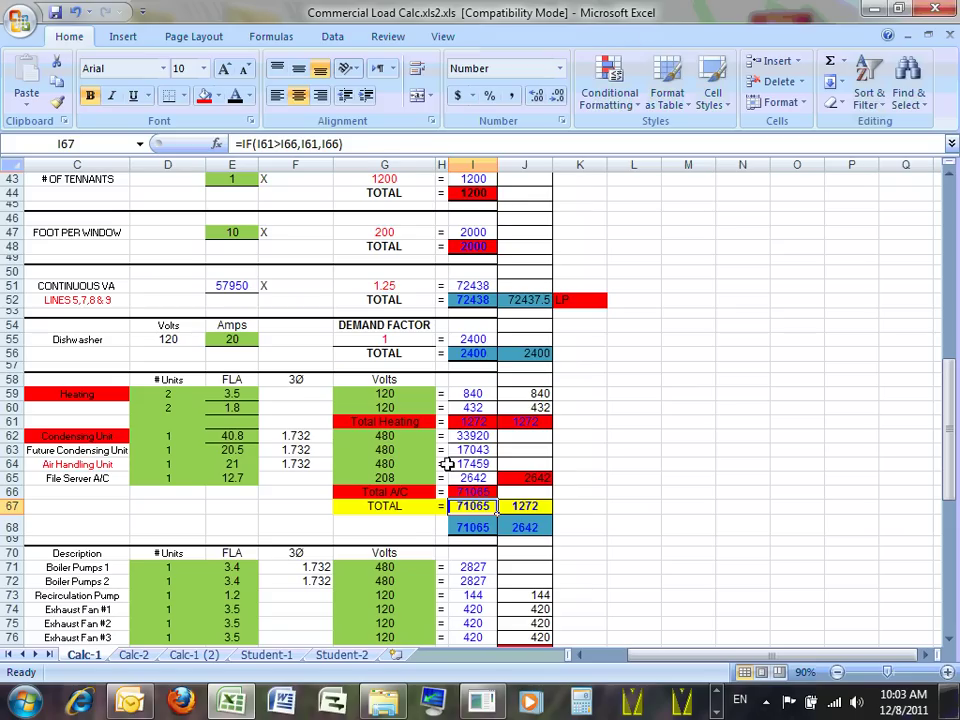
Step: Check the neutral column's Total Heating in J61 and File Server A/C in J65, and inspect the MAX formula in J68
click(526, 420)
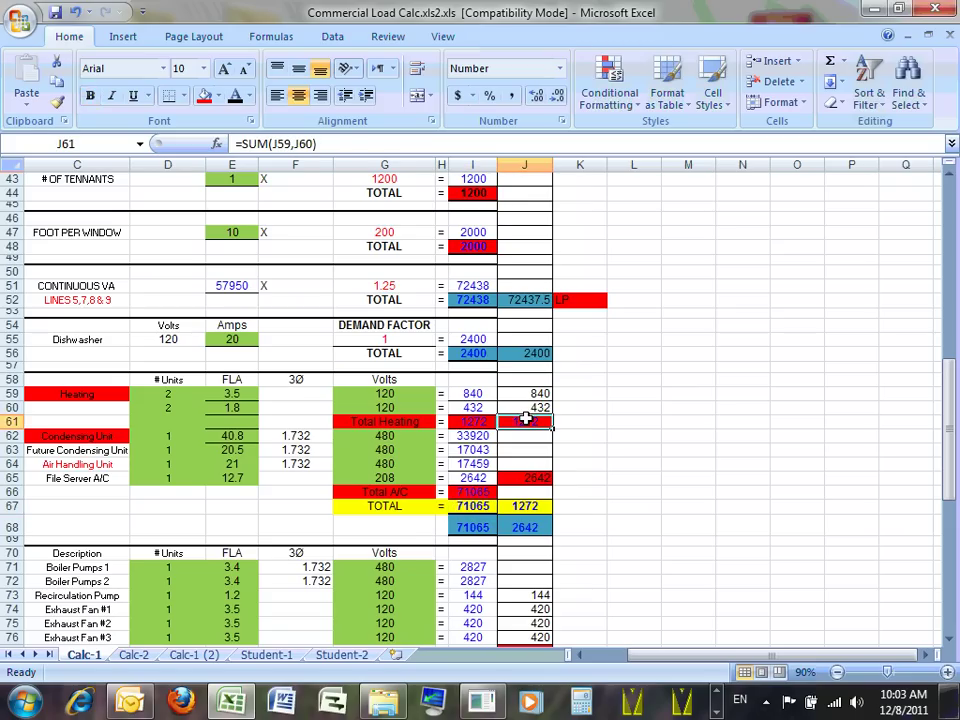
click(525, 478)
click(526, 526)
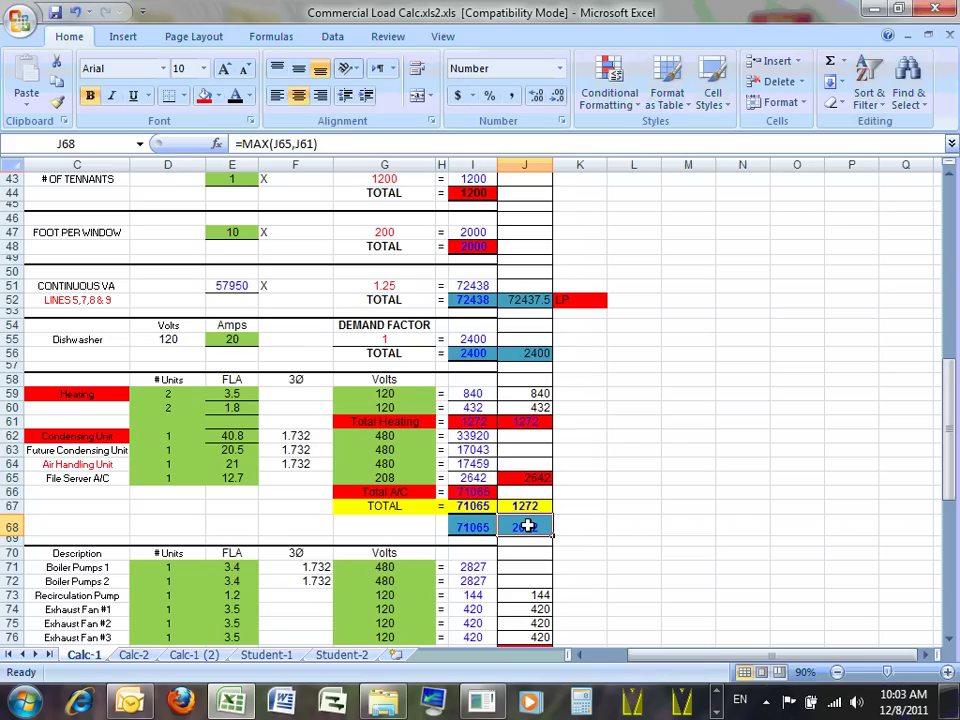
double_click(526, 526)
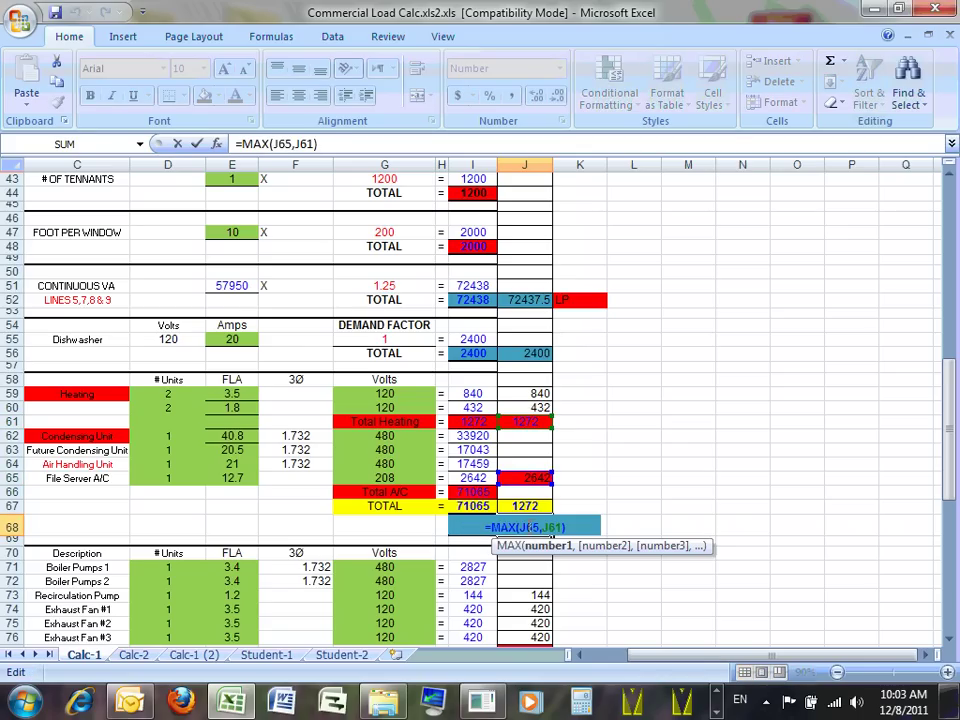
key(Escape)
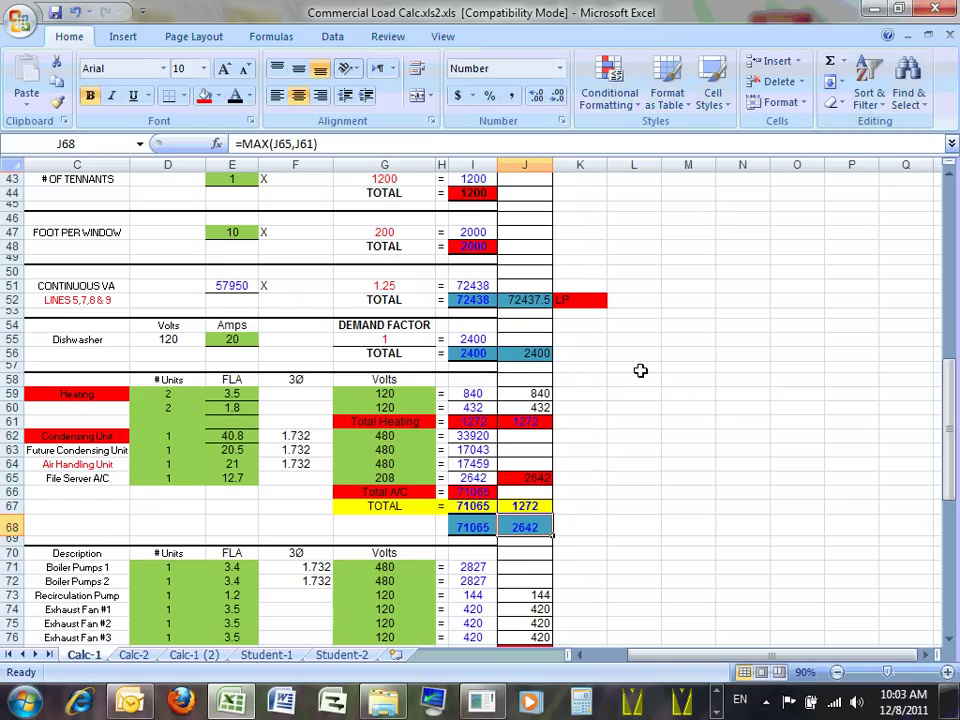
Step: Compare Total A/C in I66 with the File Server A/C load in J65, and re-examine the TOTAL formula in I67
click(473, 492)
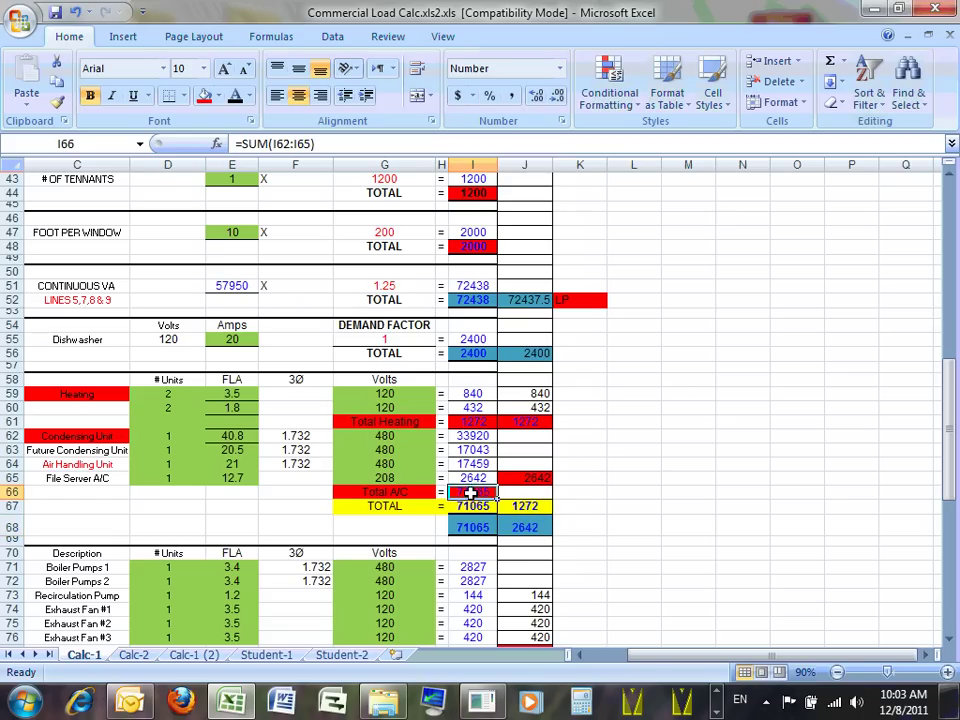
click(535, 480)
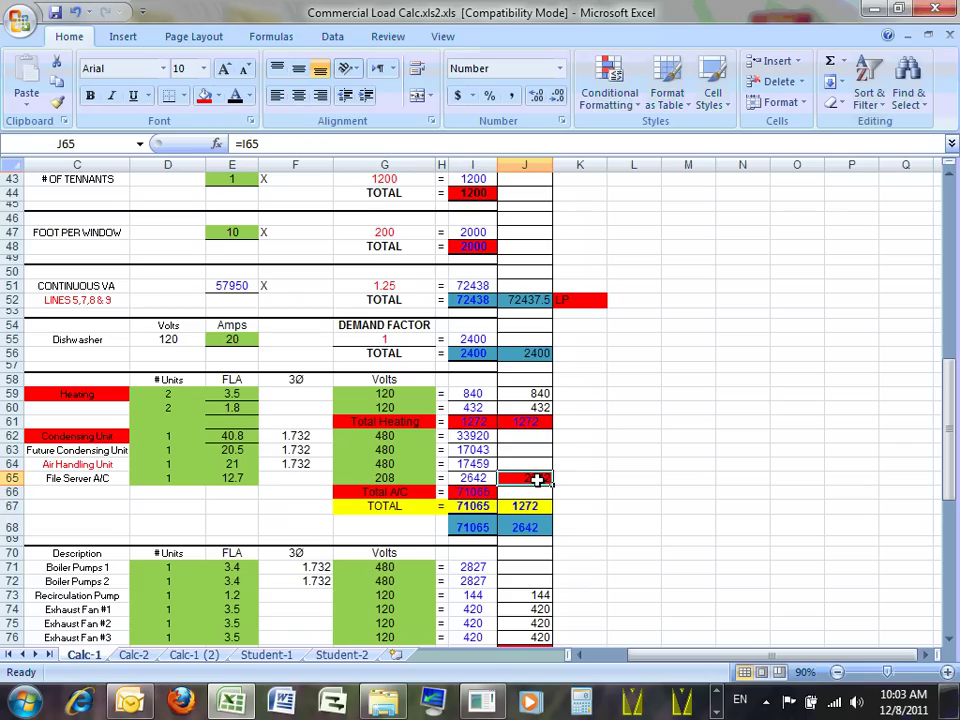
click(474, 490)
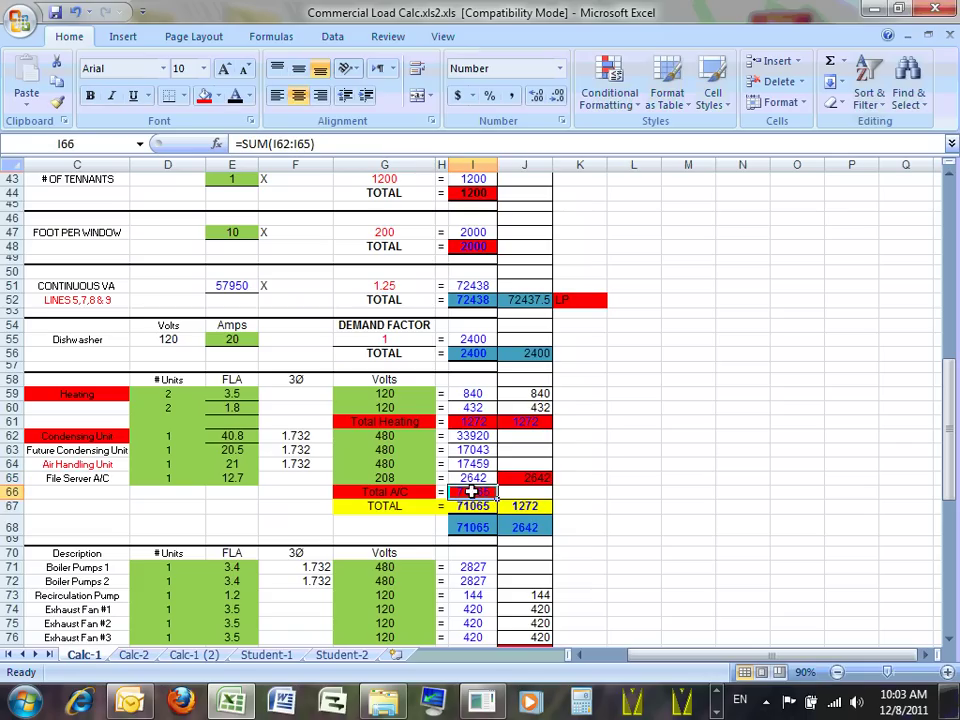
click(474, 506)
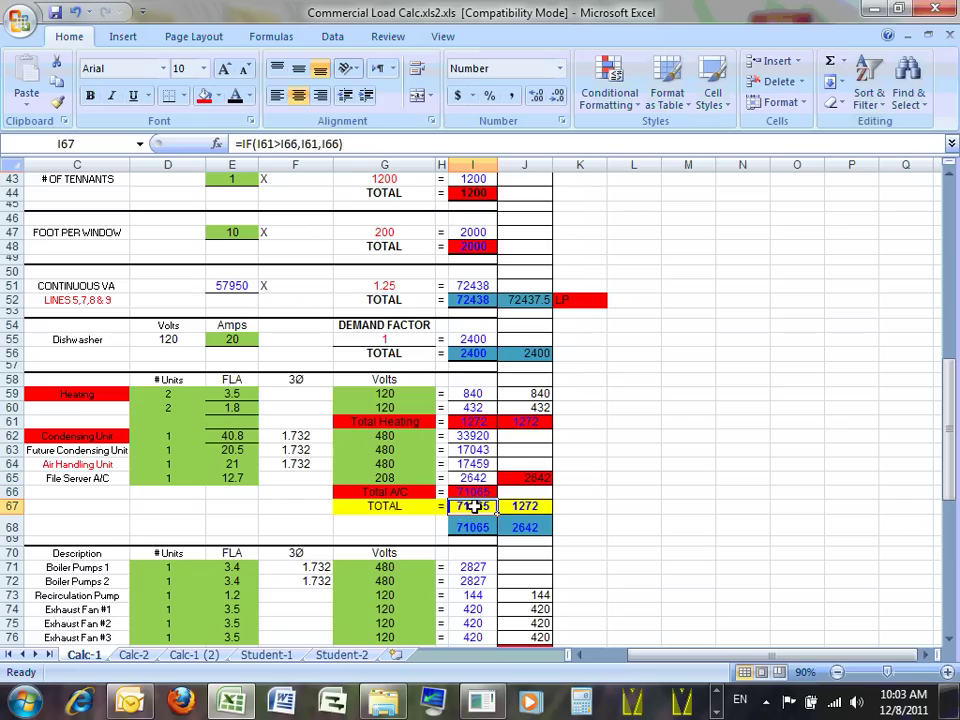
key(ctrl+b)
double_click(474, 506)
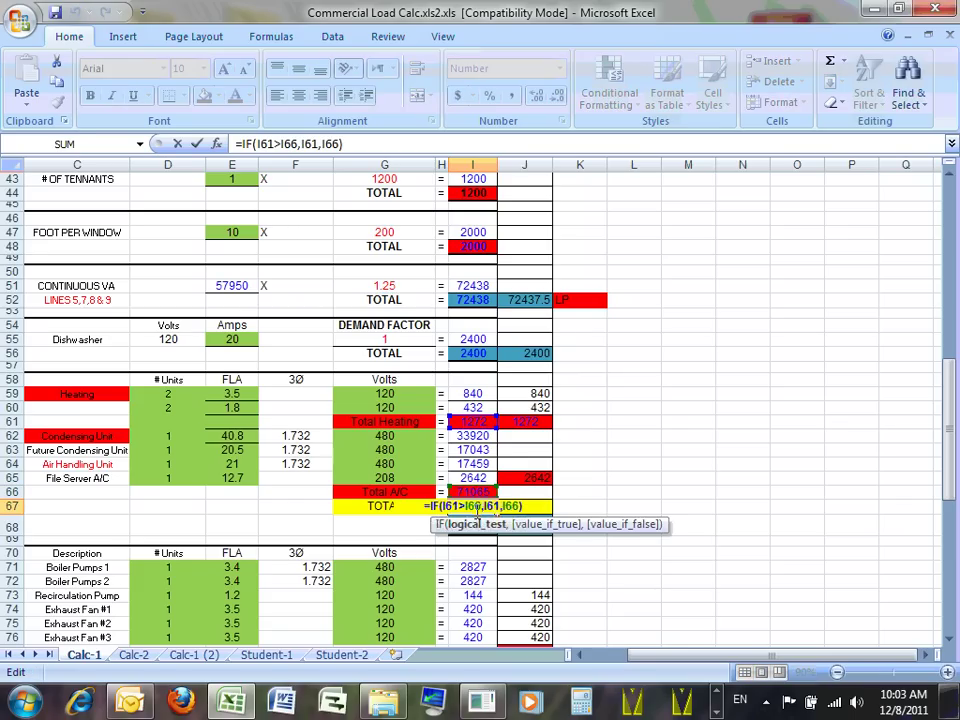
key(Escape)
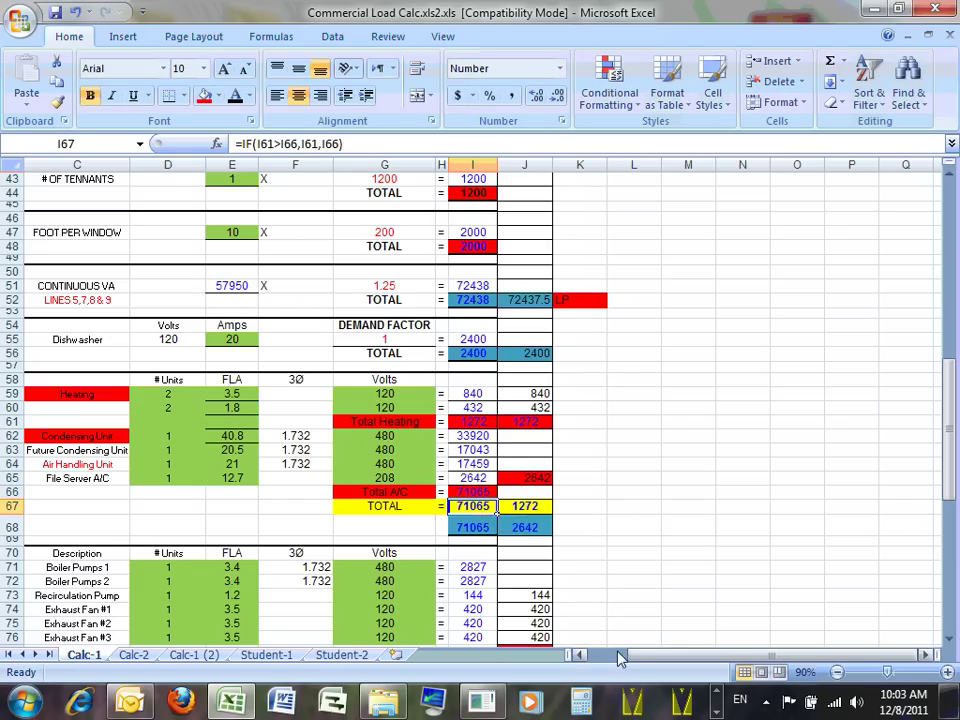
Step: Check the item 12 reference in the sheet, switch to NEC2011.pdf in Adobe Reader and highlight all of section 220.60 Noncoincident Loads
drag(621, 654, 607, 663)
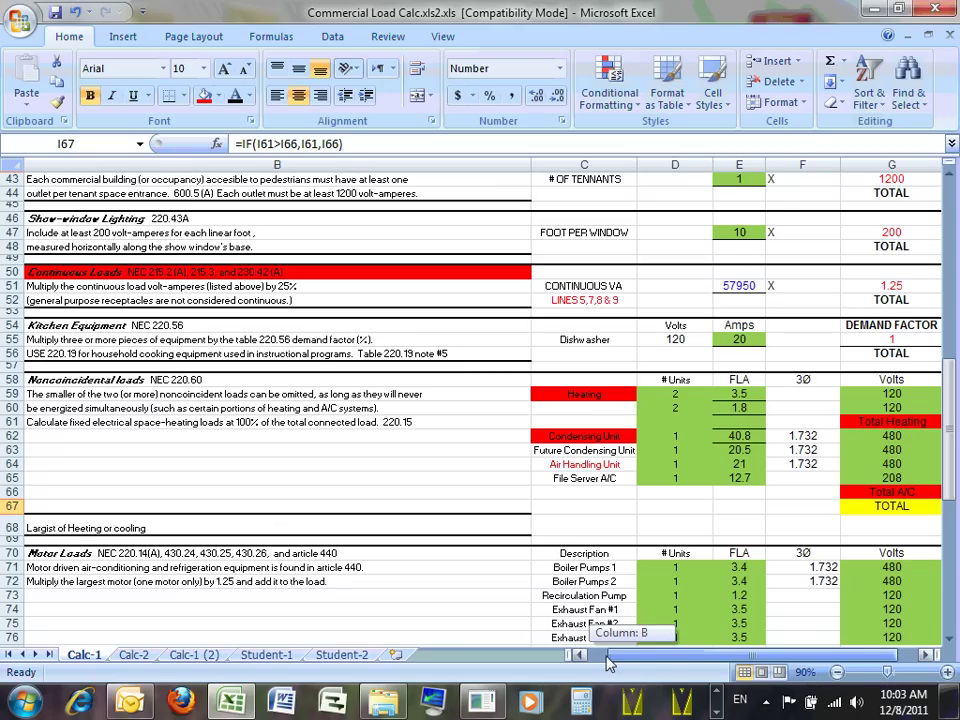
drag(607, 663, 603, 663)
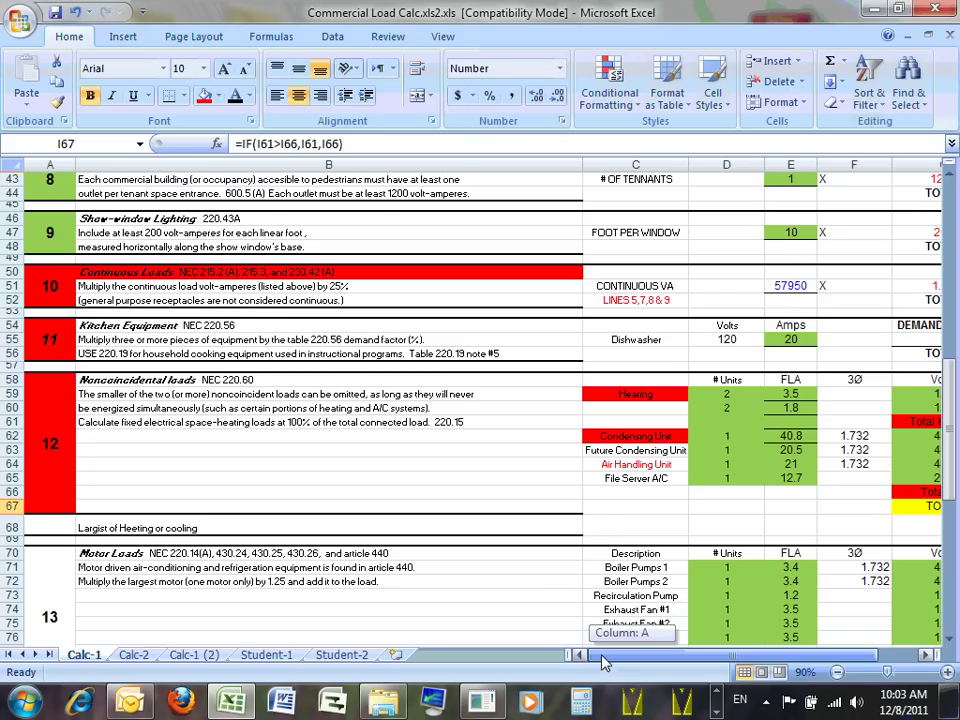
click(630, 708)
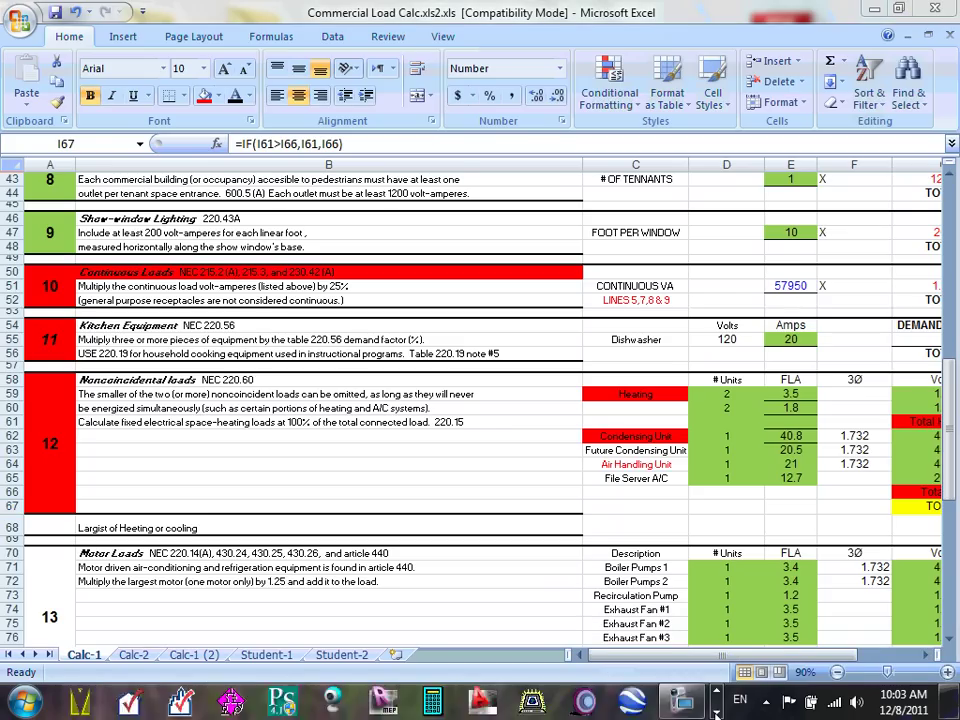
mouse_move(368, 700)
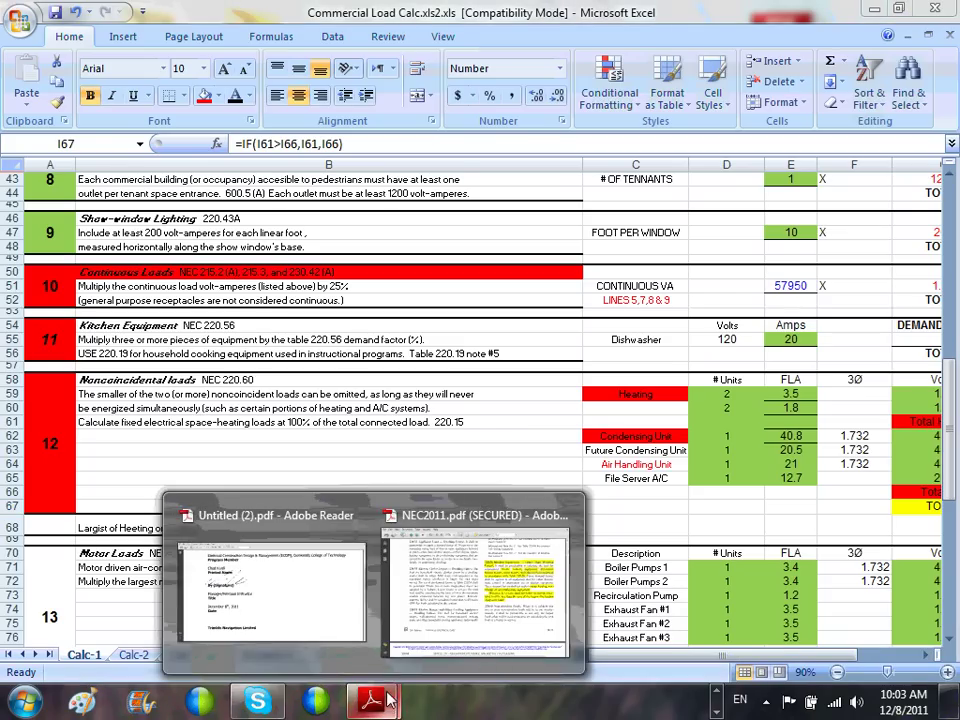
click(457, 573)
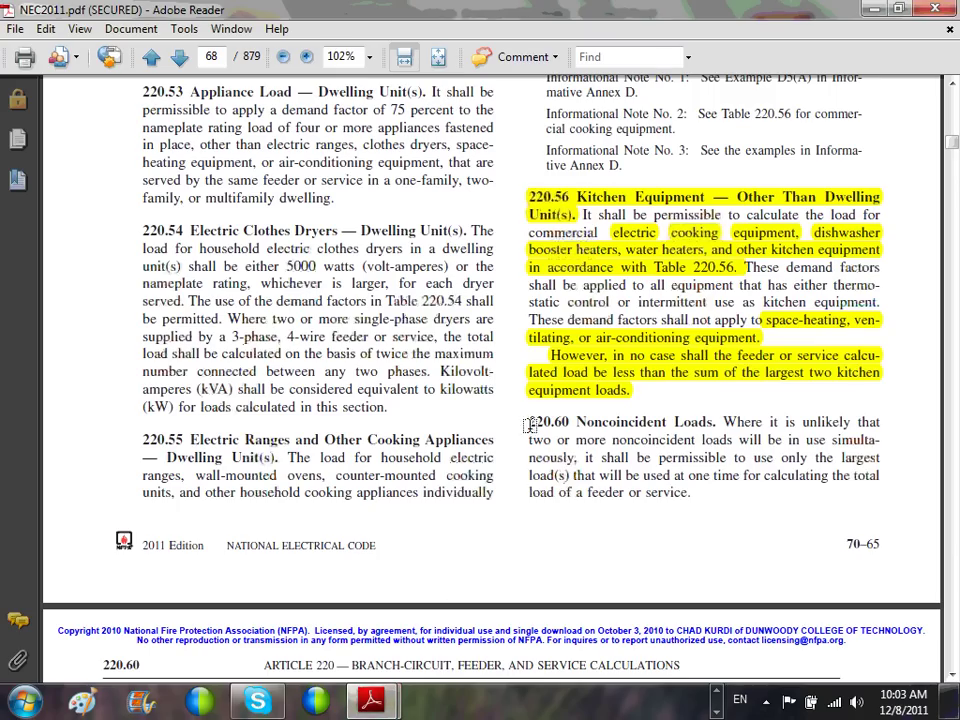
drag(529, 421, 692, 494)
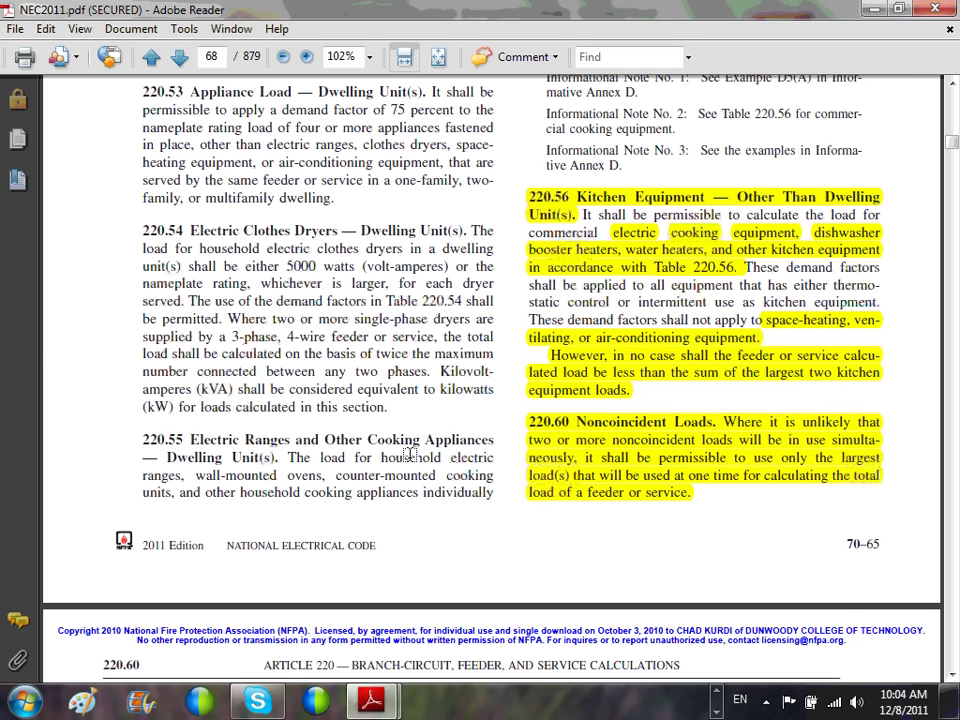
Step: Browse the Article 220 sections around 220.60, from the 220.52 appliance loads to Table 220.56 and the Part IV optional calculations
scroll(410, 453, up, 3)
scroll(405, 447, up, 2)
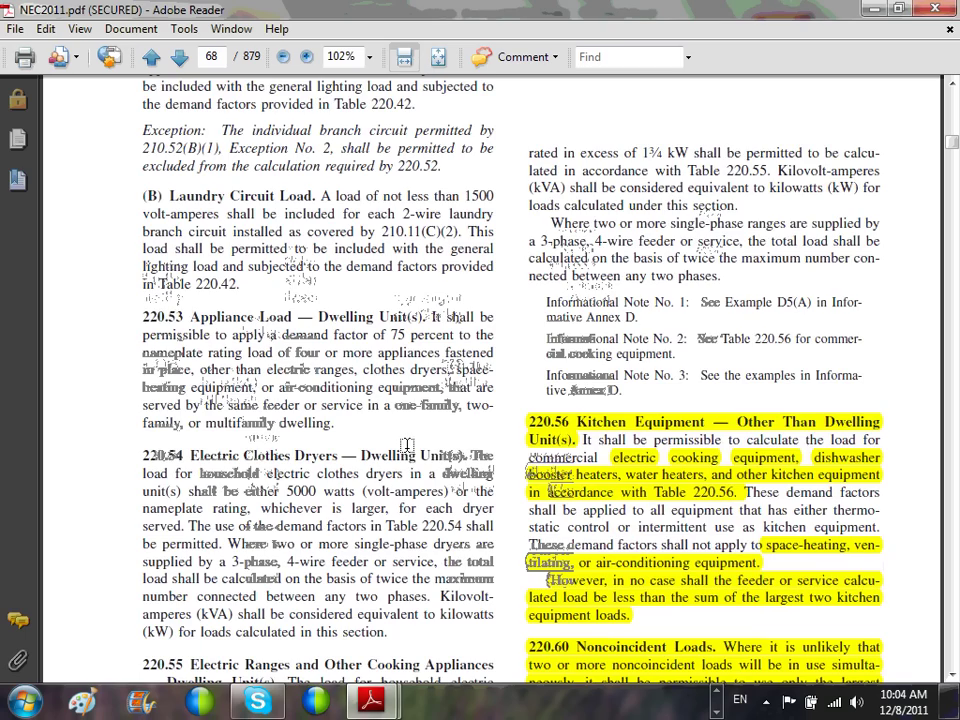
scroll(407, 445, up, 3)
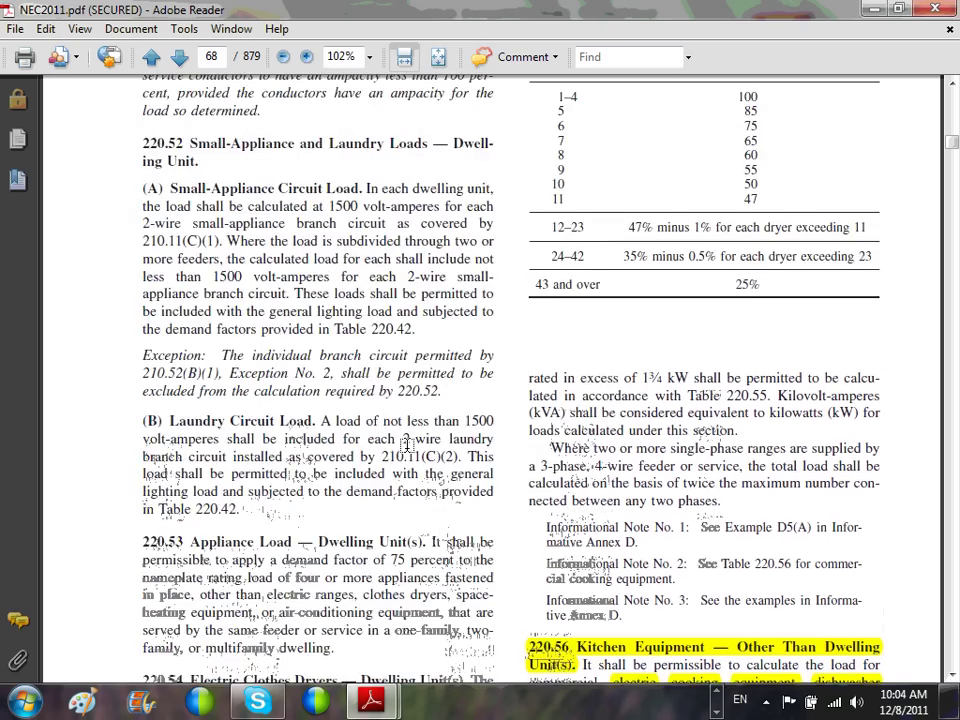
scroll(407, 447, down, 2)
scroll(407, 445, down, 5)
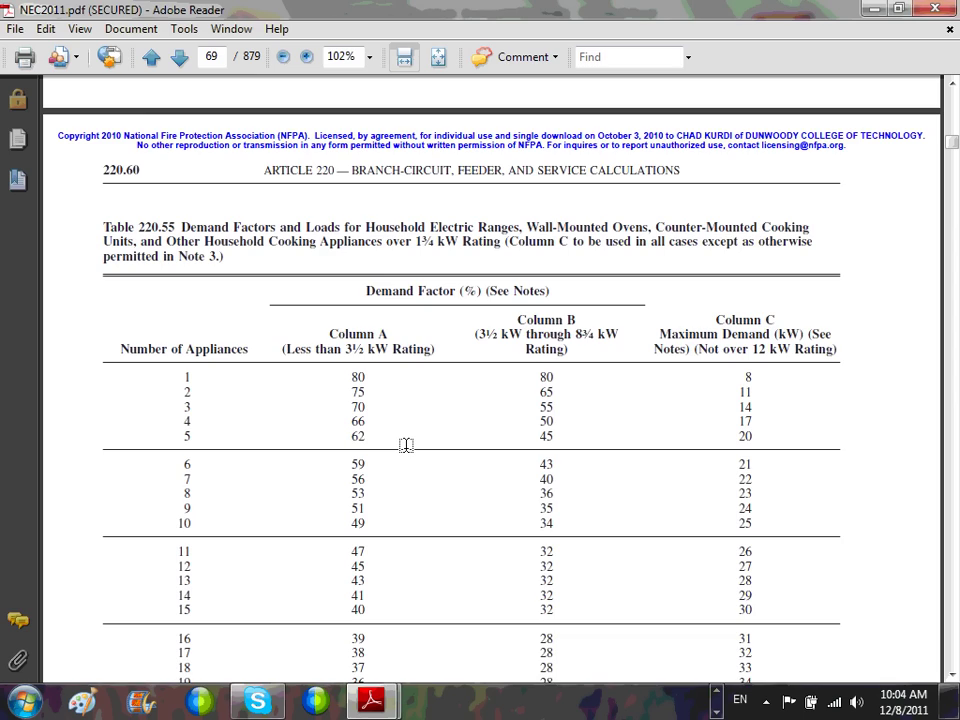
scroll(406, 445, down, 10)
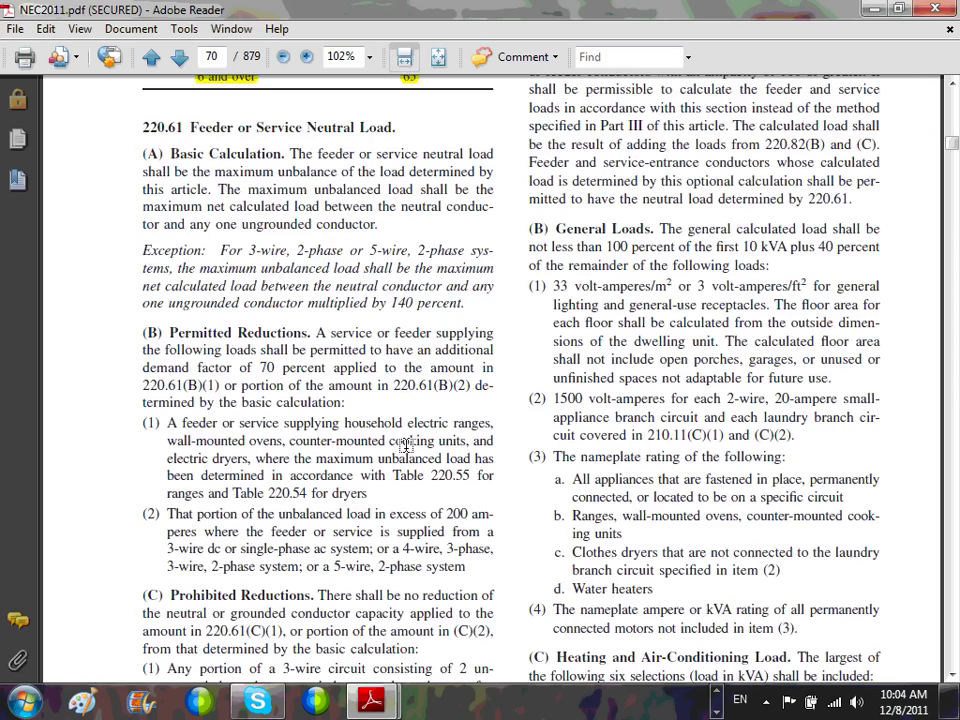
scroll(405, 445, up, 10)
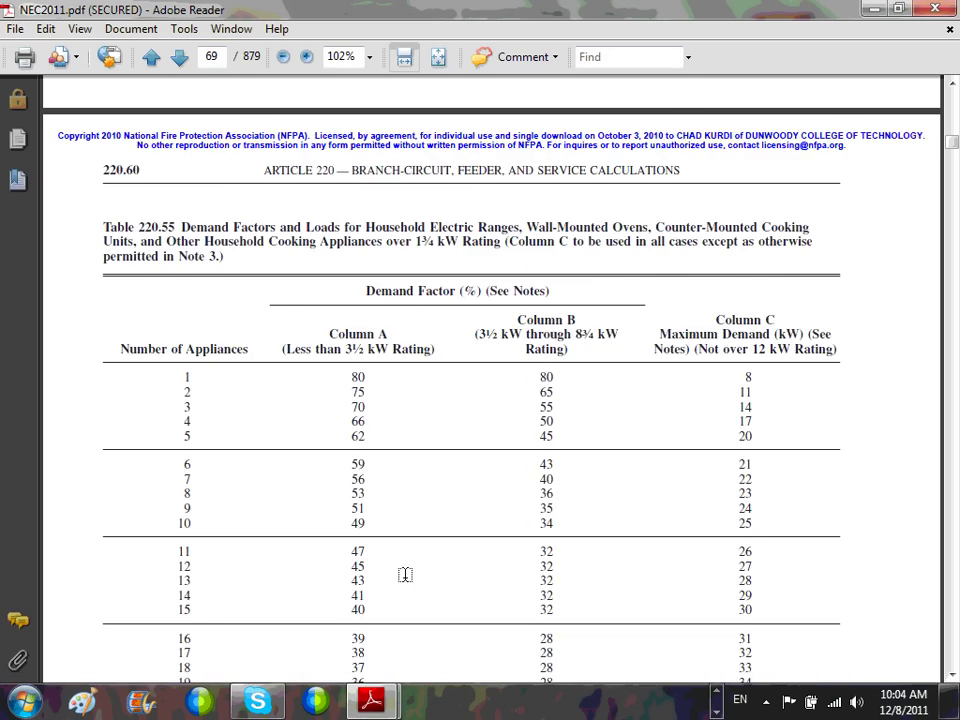
scroll(405, 574, up, 5)
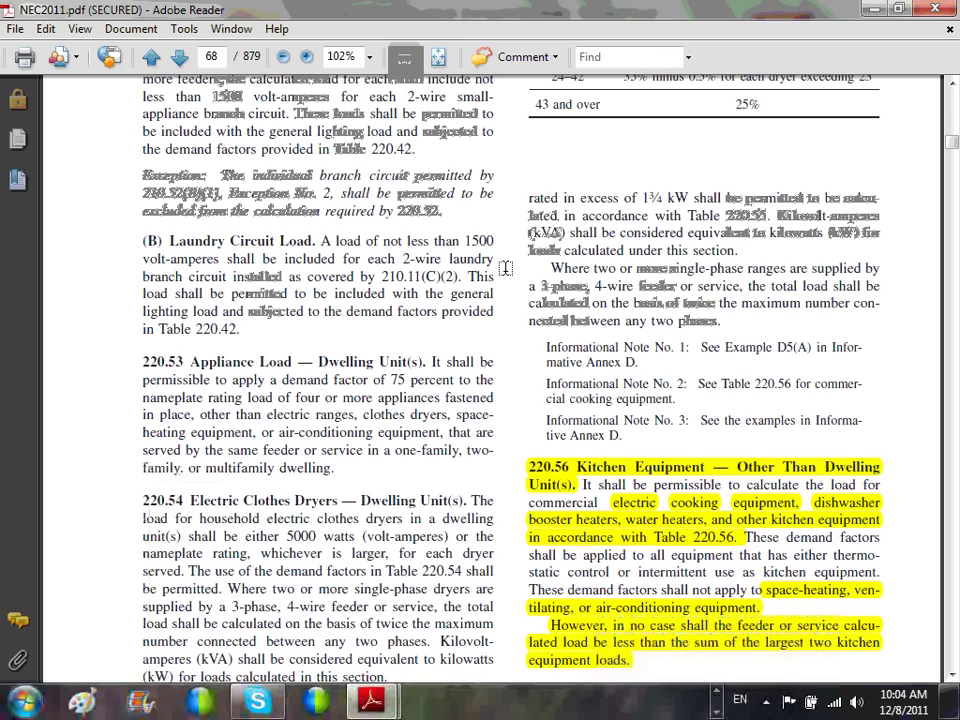
scroll(507, 268, up, 6)
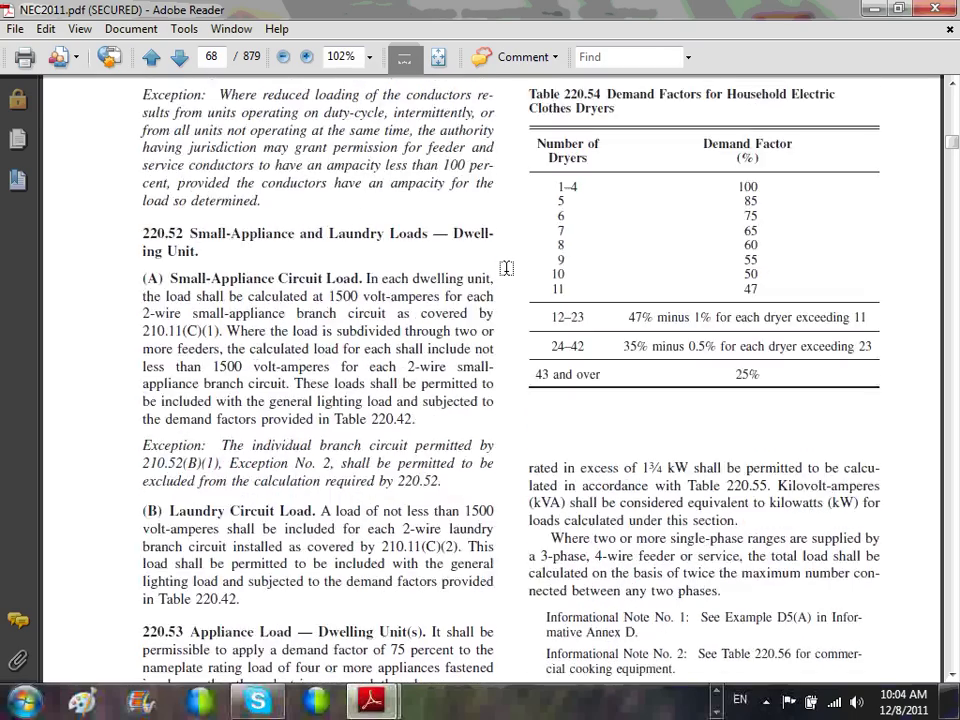
scroll(507, 268, down, 3)
scroll(509, 265, down, 20)
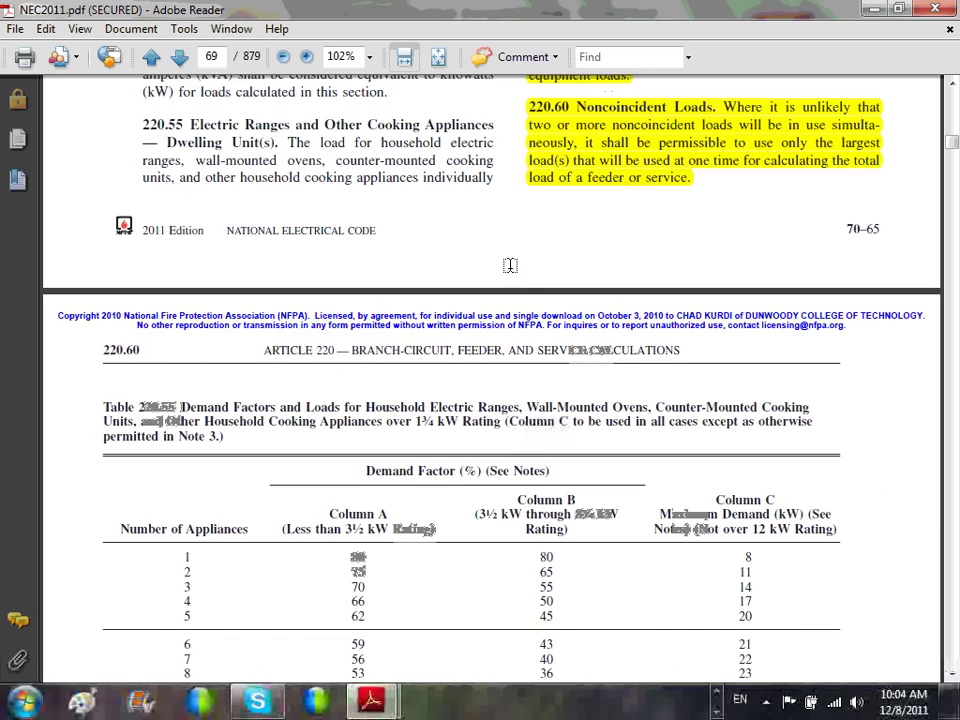
scroll(510, 265, down, 20)
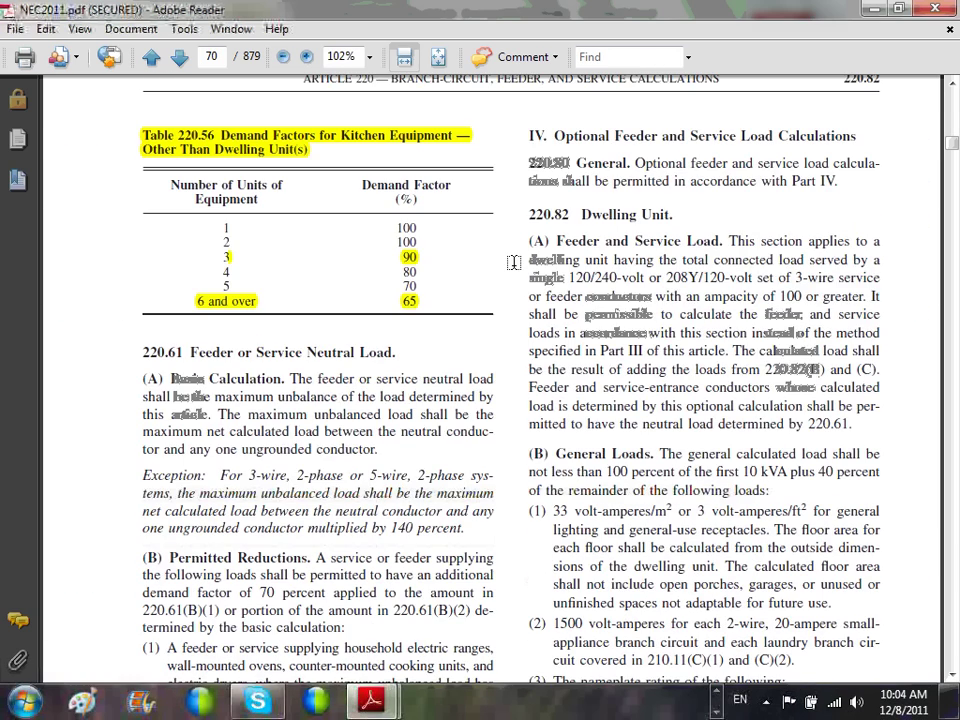
scroll(514, 261, up, 8)
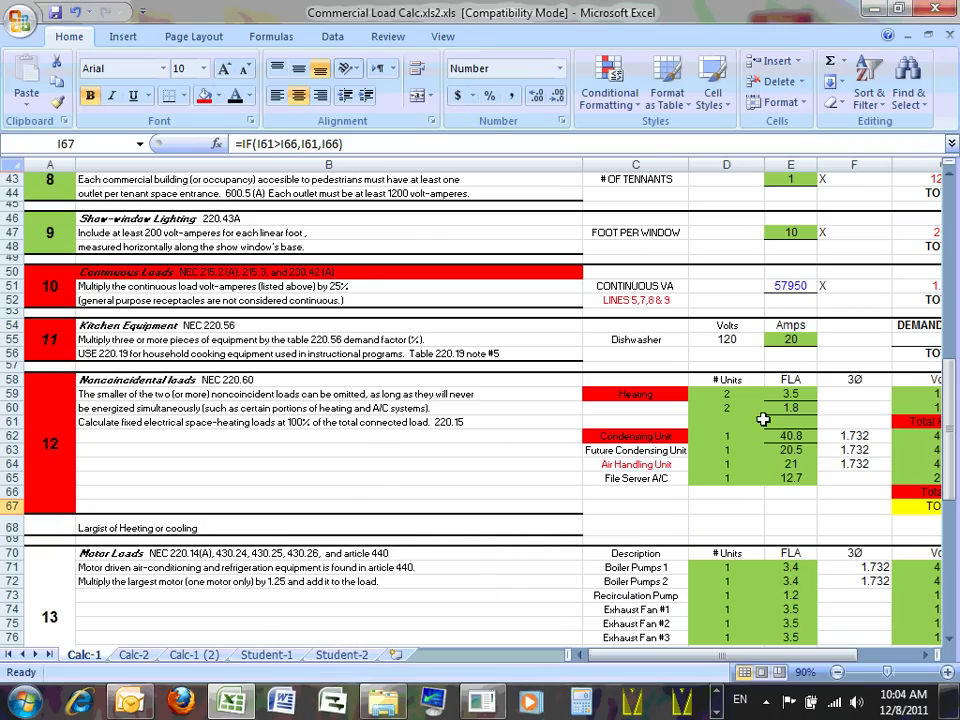
Step: Return to the Excel workbook and review the item 12 Noncoincidental loads heading and notes, along with the Motor Loads item
click(172, 382)
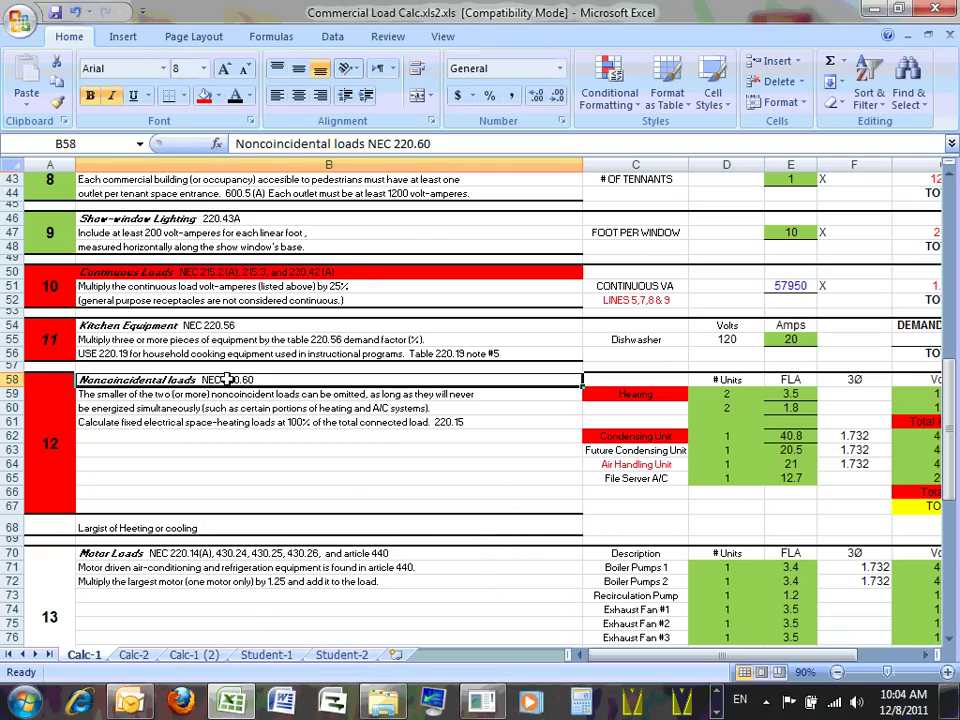
scroll(166, 361, down, 2)
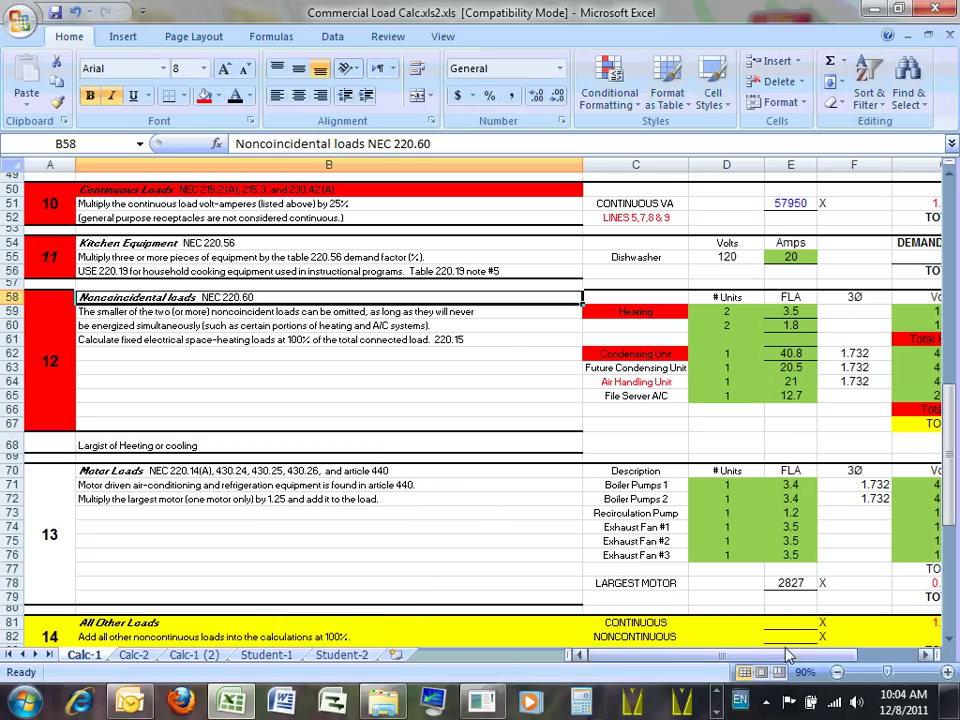
click(285, 354)
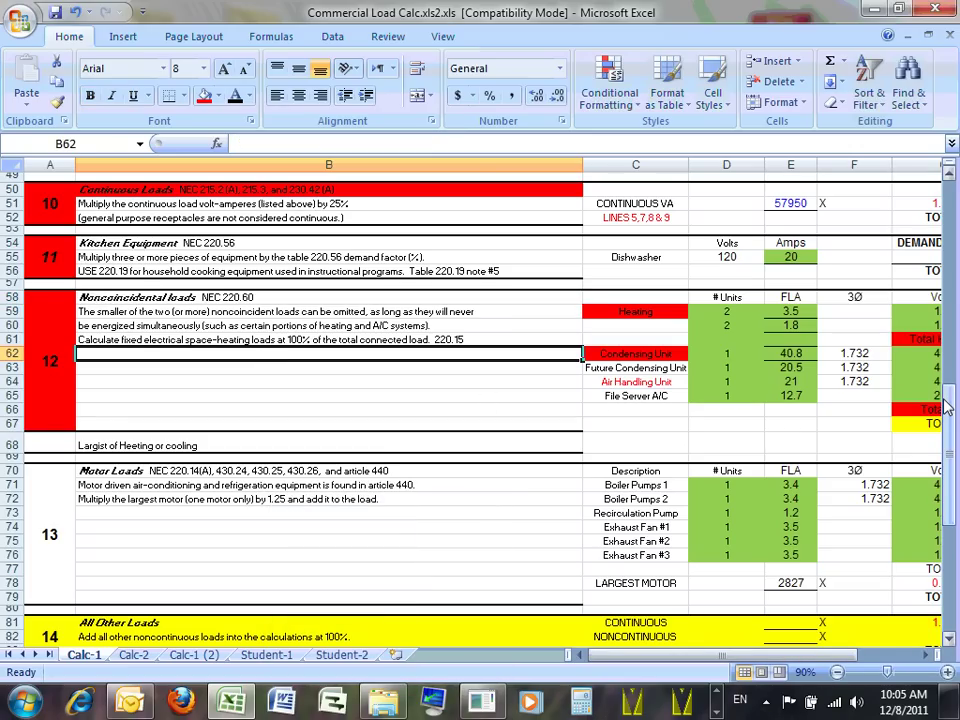
Step: Add the code article references "430, 440" in B62, below the item 12 Noncoincidental loads notes
text(430, 440)
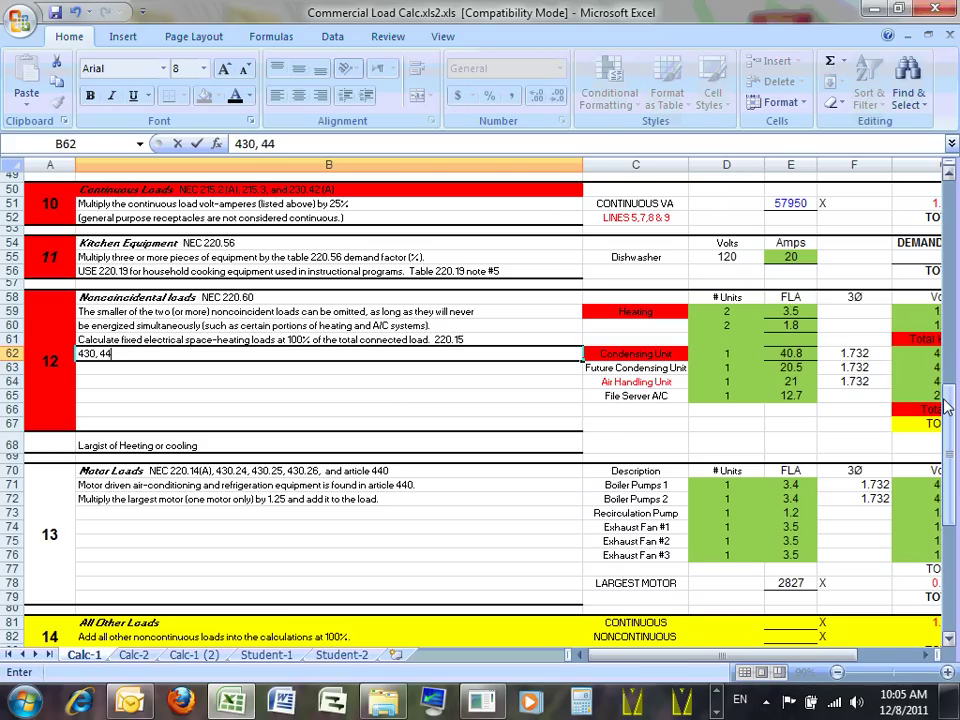
click(313, 386)
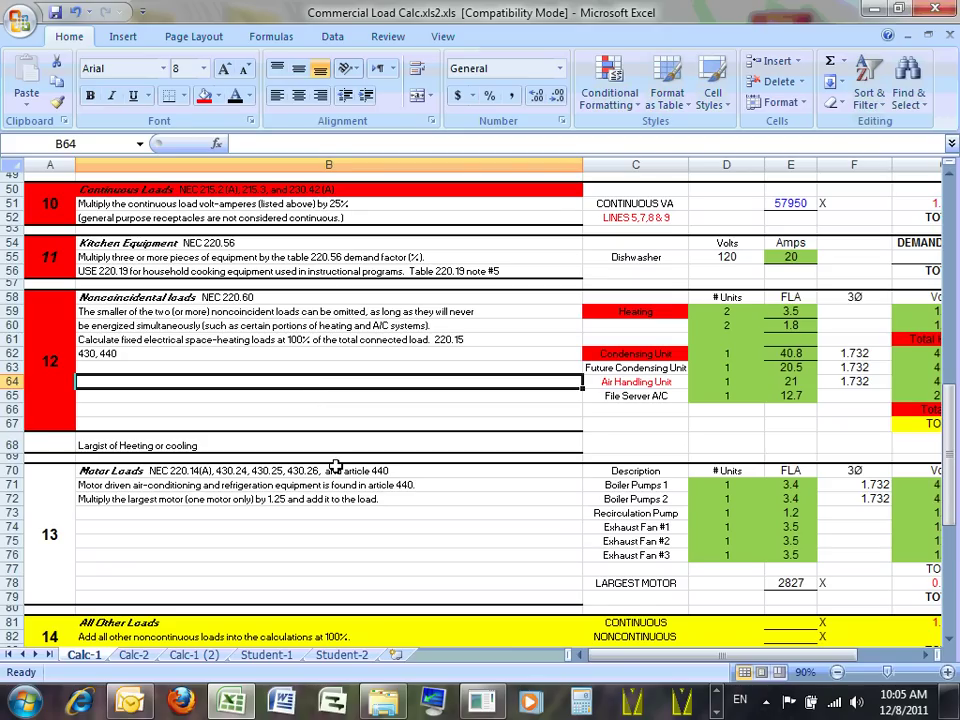
scroll(338, 463, down, 1)
scroll(338, 463, up, 2)
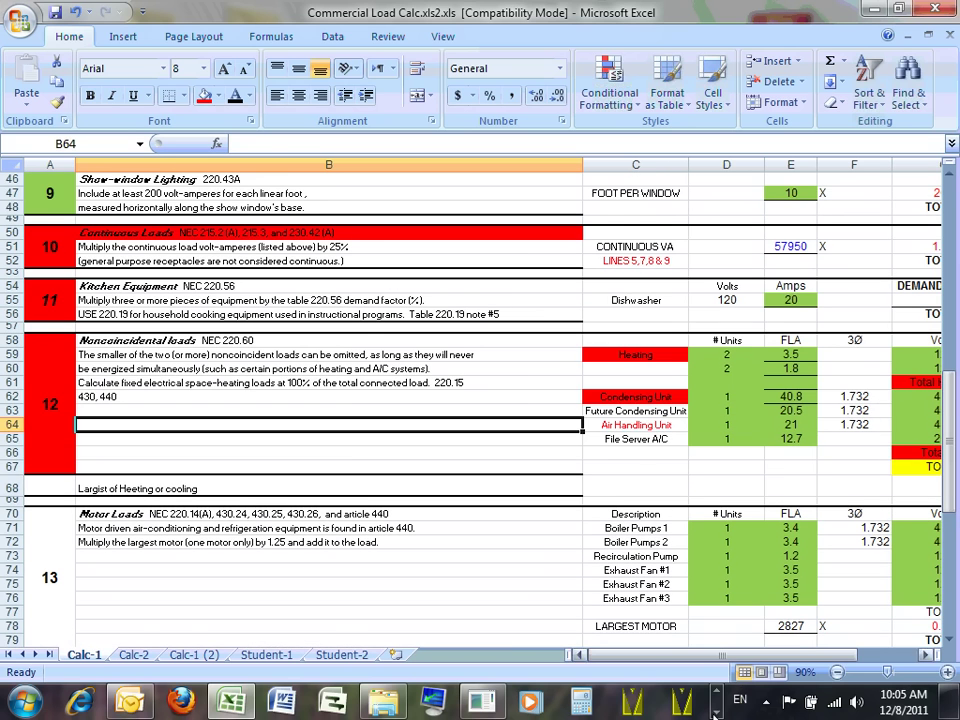
Step: Check the item 12 and 13 load totals, then fill the item 13 number cell beside Motor Loads with red
drag(718, 660, 772, 664)
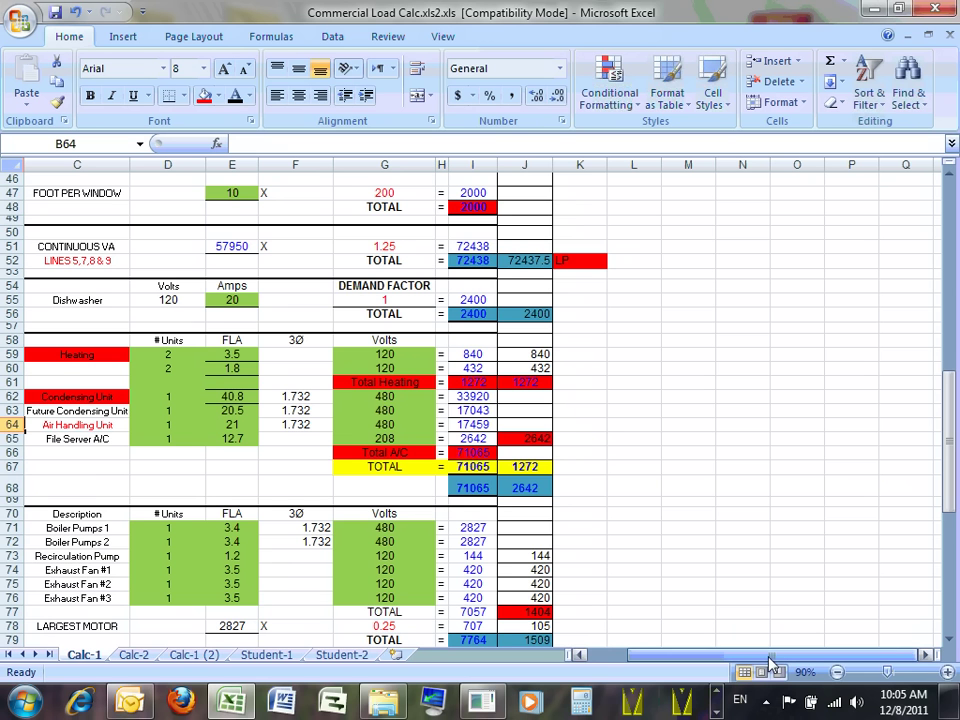
scroll(397, 426, down, 3)
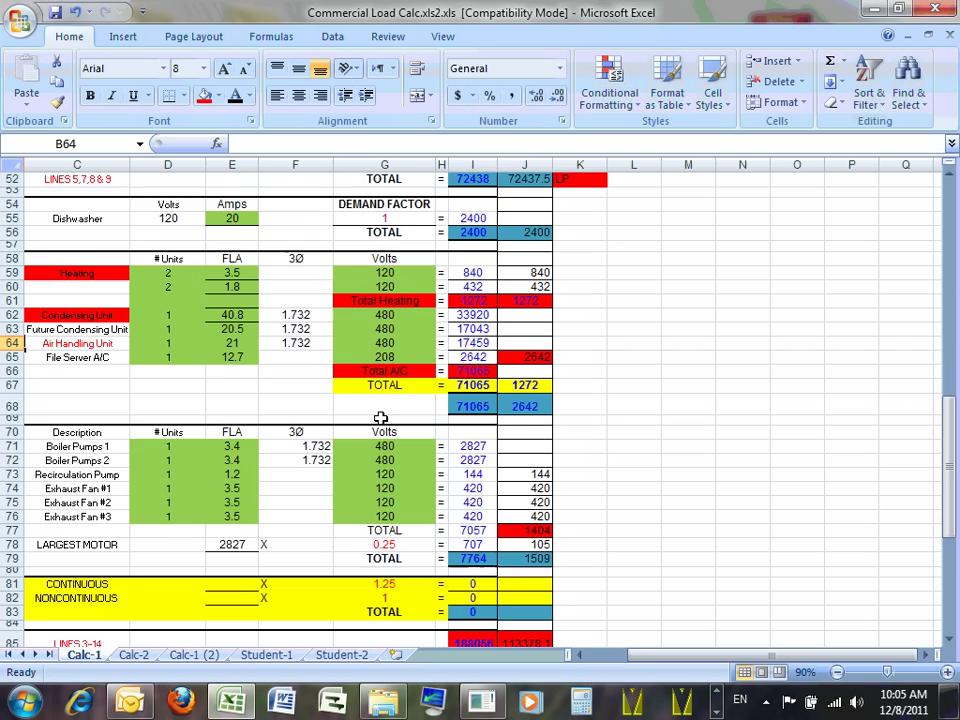
drag(683, 660, 643, 662)
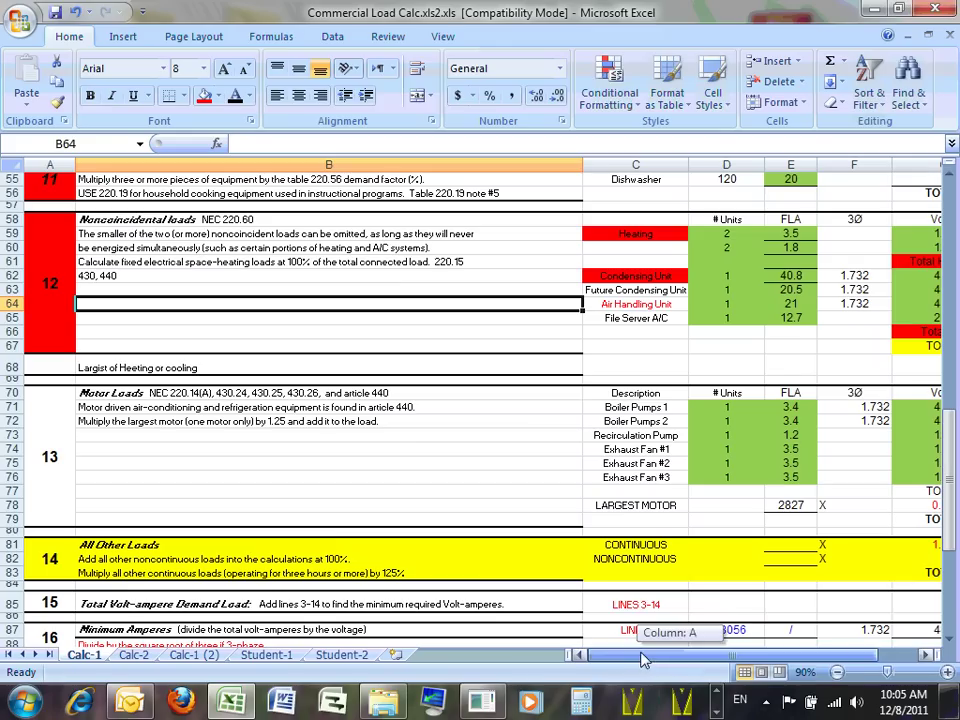
click(55, 457)
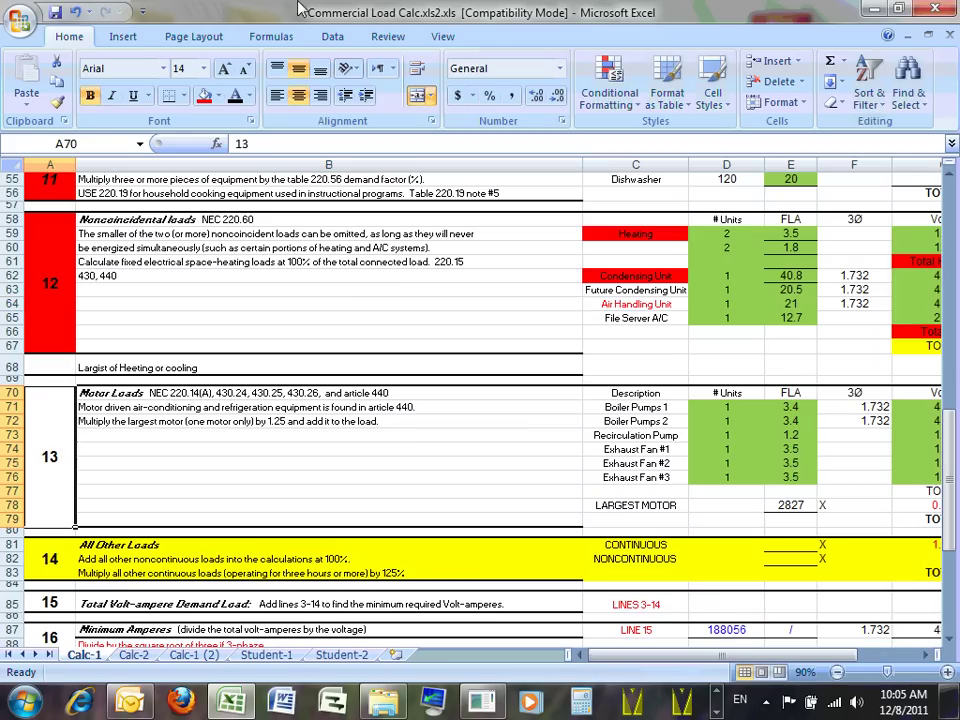
click(203, 96)
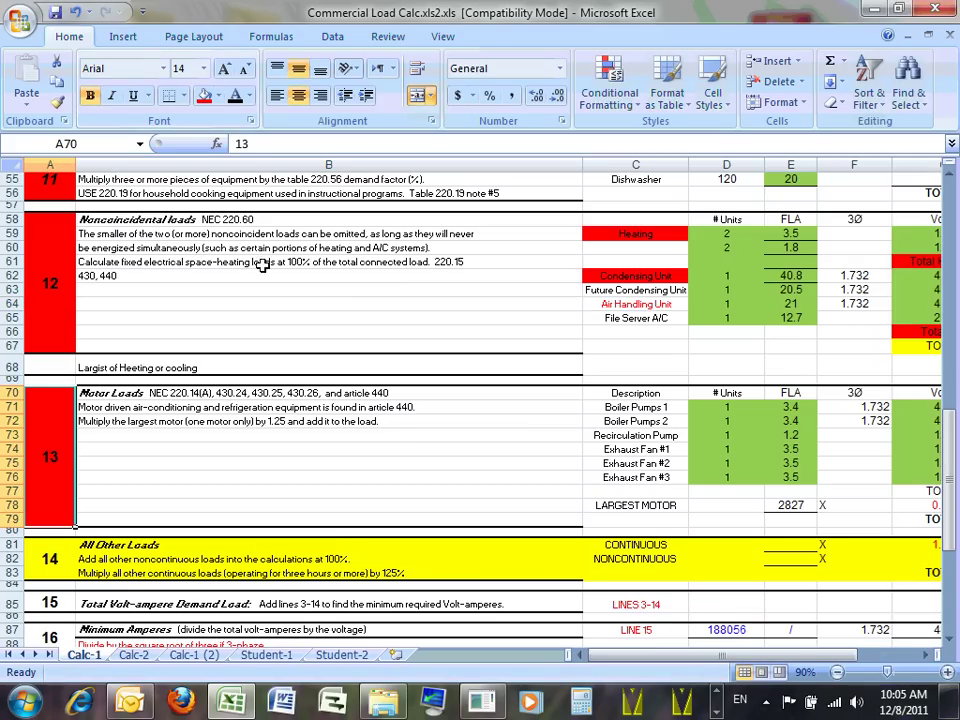
Step: Check the NEC references in the Motor Loads heading in B70 and switch to NEC2011.pdf in Adobe Reader
click(287, 392)
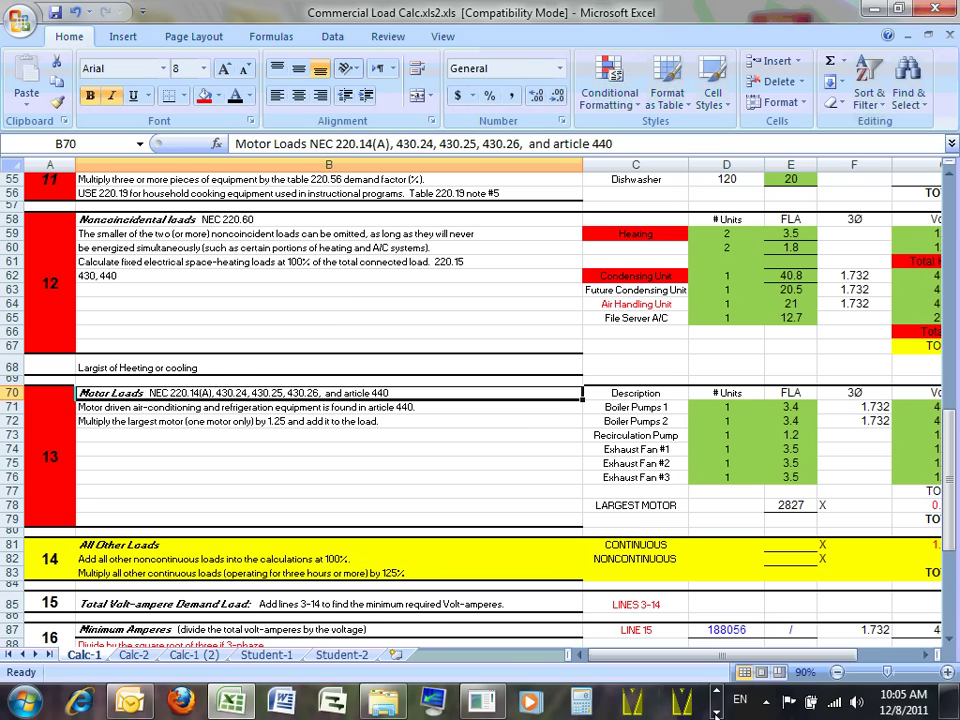
click(716, 711)
click(716, 711)
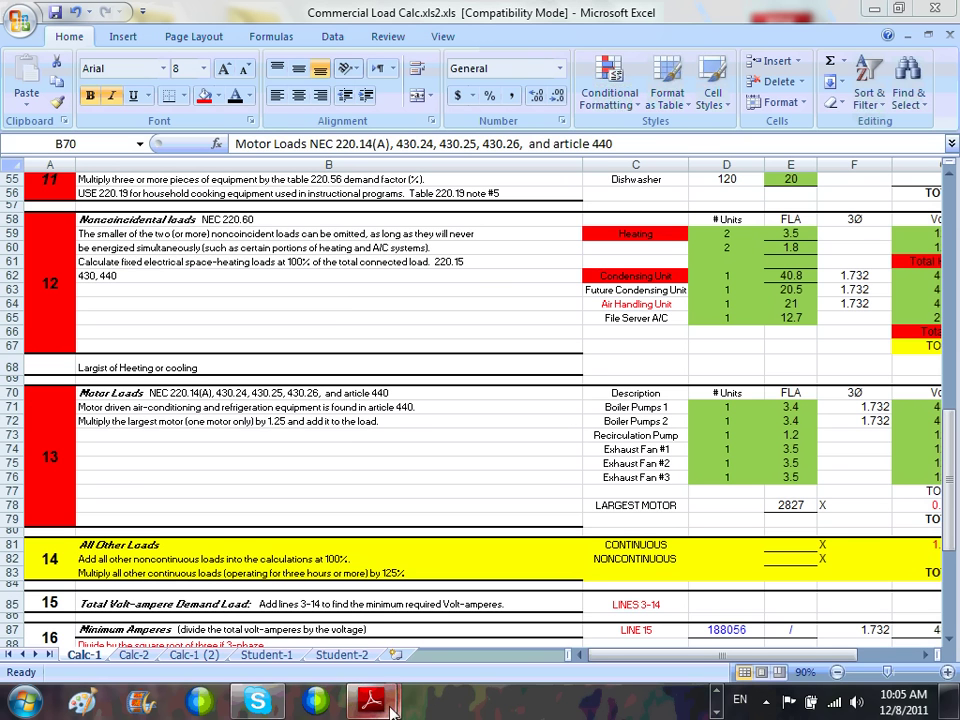
mouse_move(372, 700)
click(487, 597)
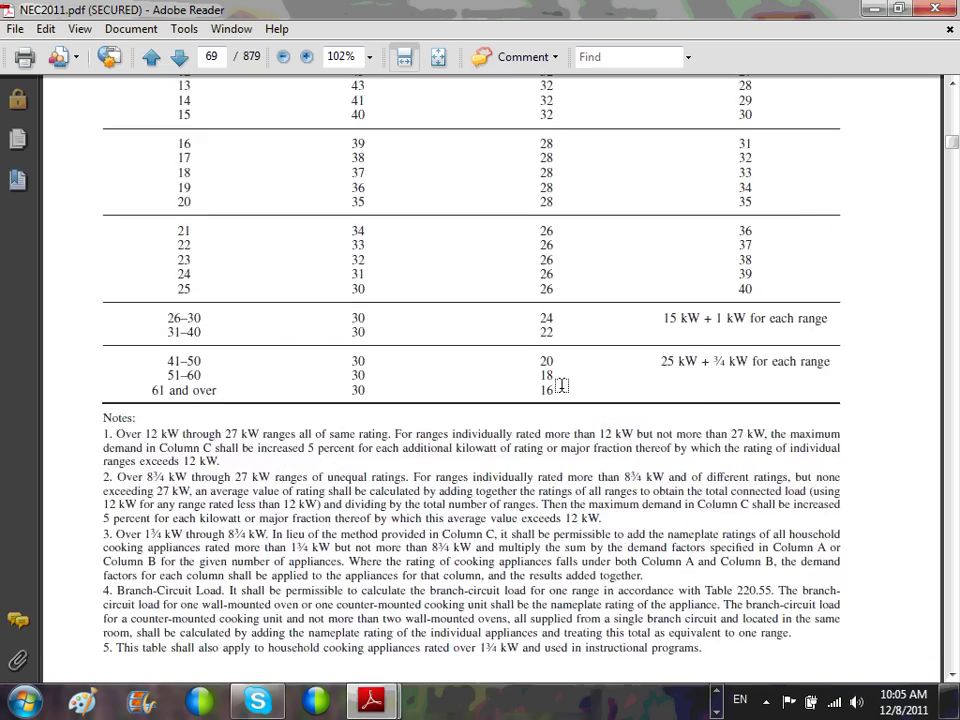
Step: Find section 220.14 Other Loads on page 64 and highlight all of paragraph (A) Specific Appliances or Loads
scroll(556, 393, up, 10)
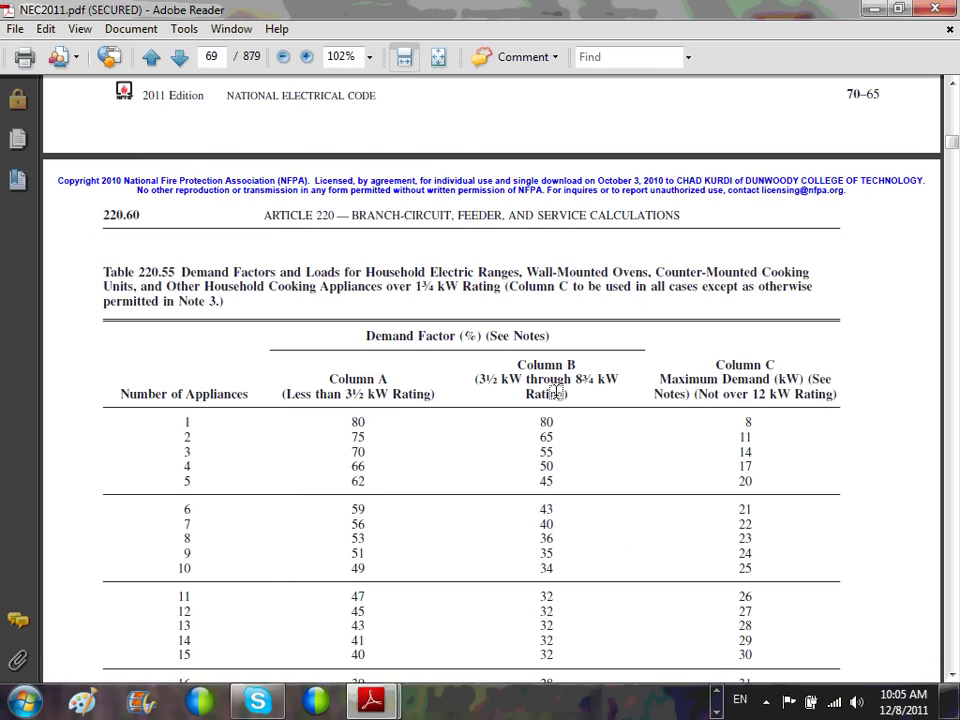
scroll(556, 393, up, 5)
scroll(548, 388, up, 6)
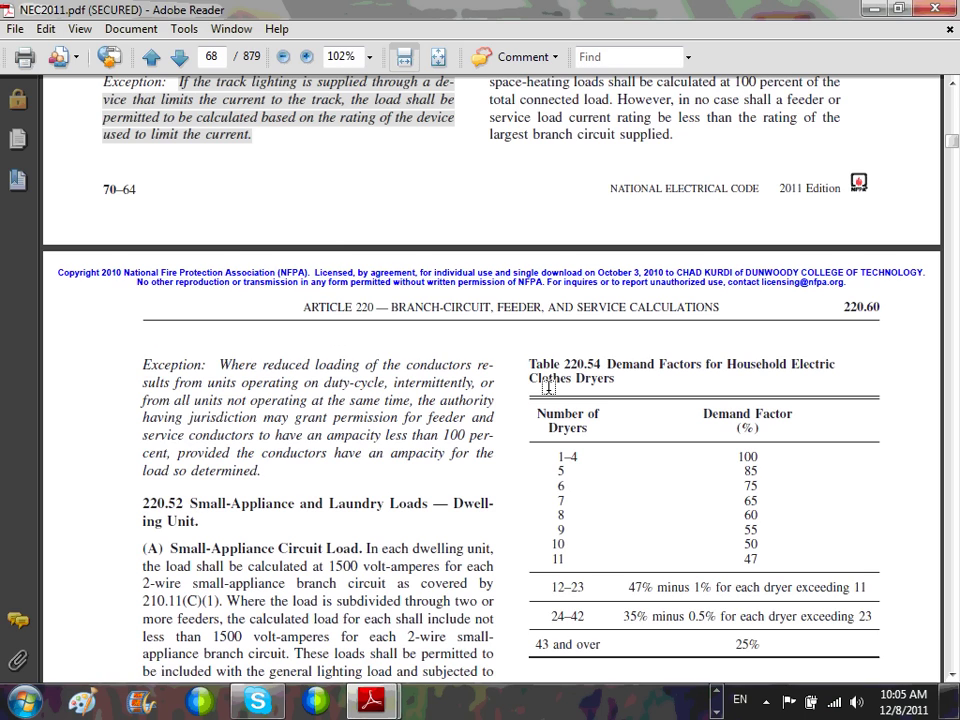
scroll(548, 388, up, 10)
scroll(551, 386, up, 10)
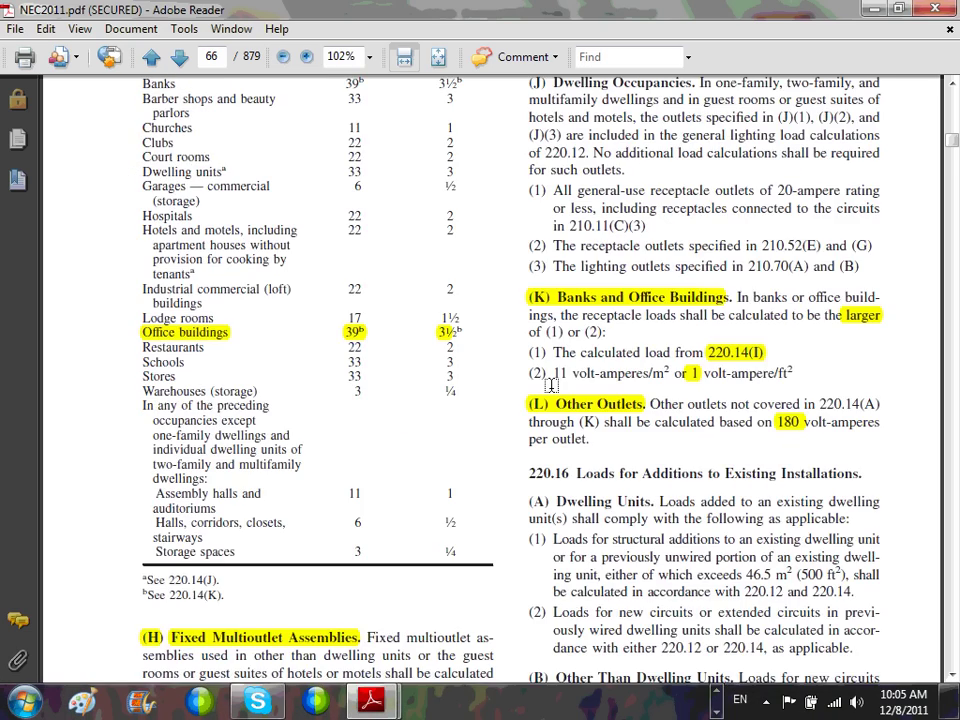
scroll(551, 384, up, 5)
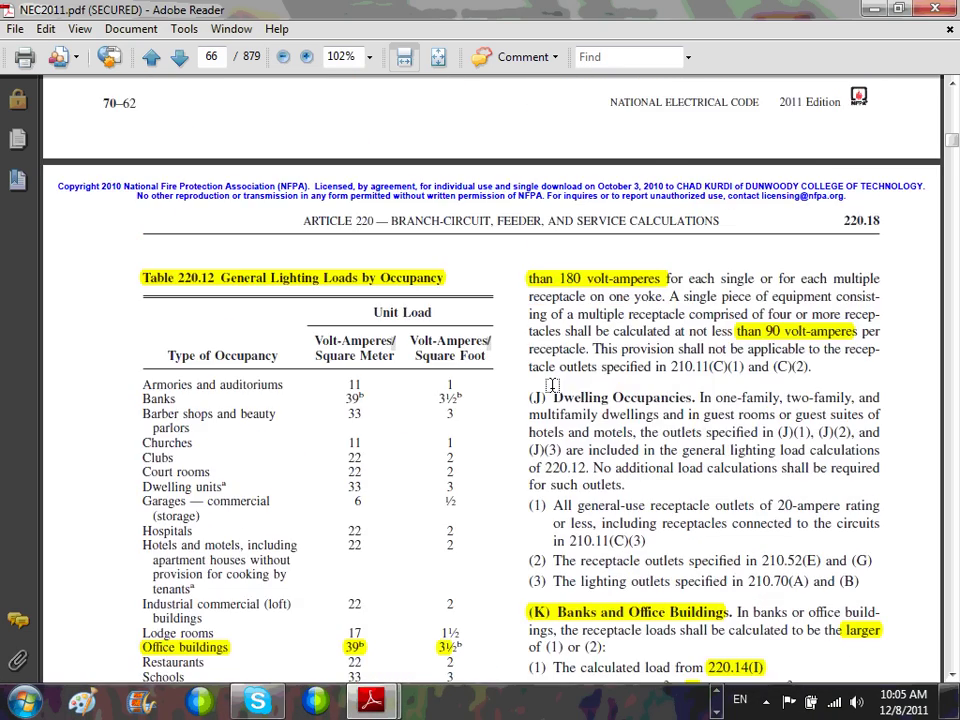
scroll(551, 385, up, 4)
scroll(551, 386, up, 4)
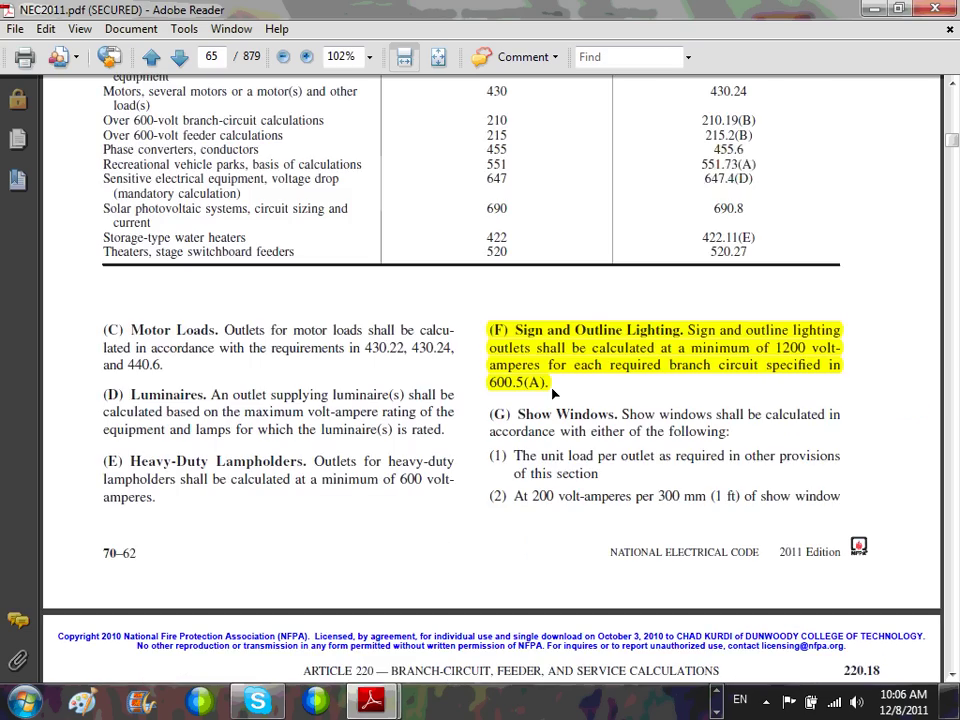
scroll(551, 392, up, 10)
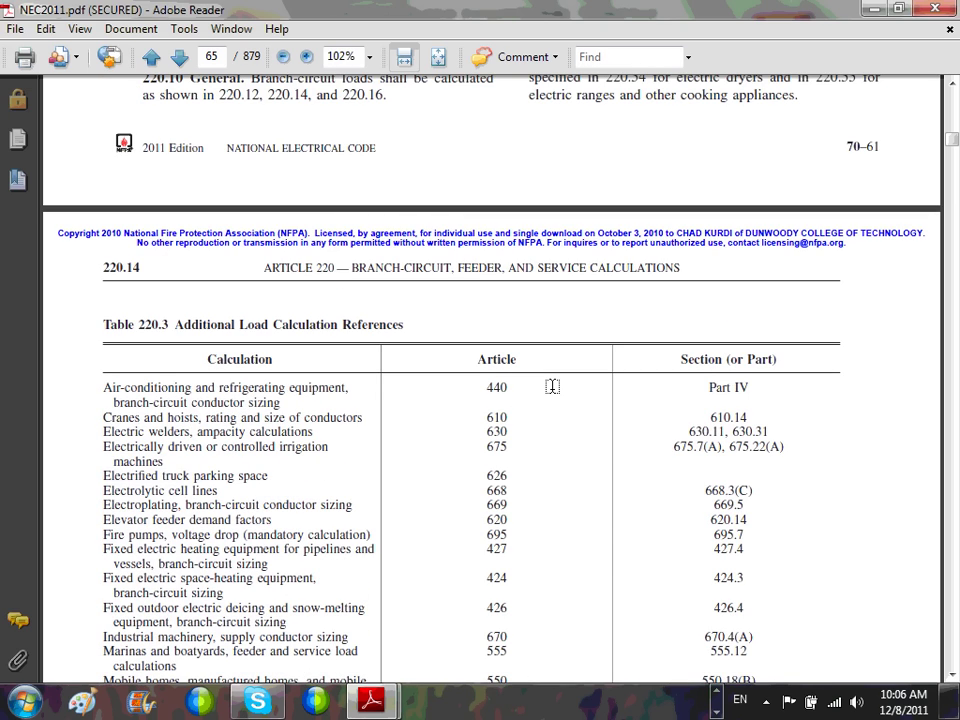
scroll(552, 386, up, 9)
scroll(549, 355, down, 2)
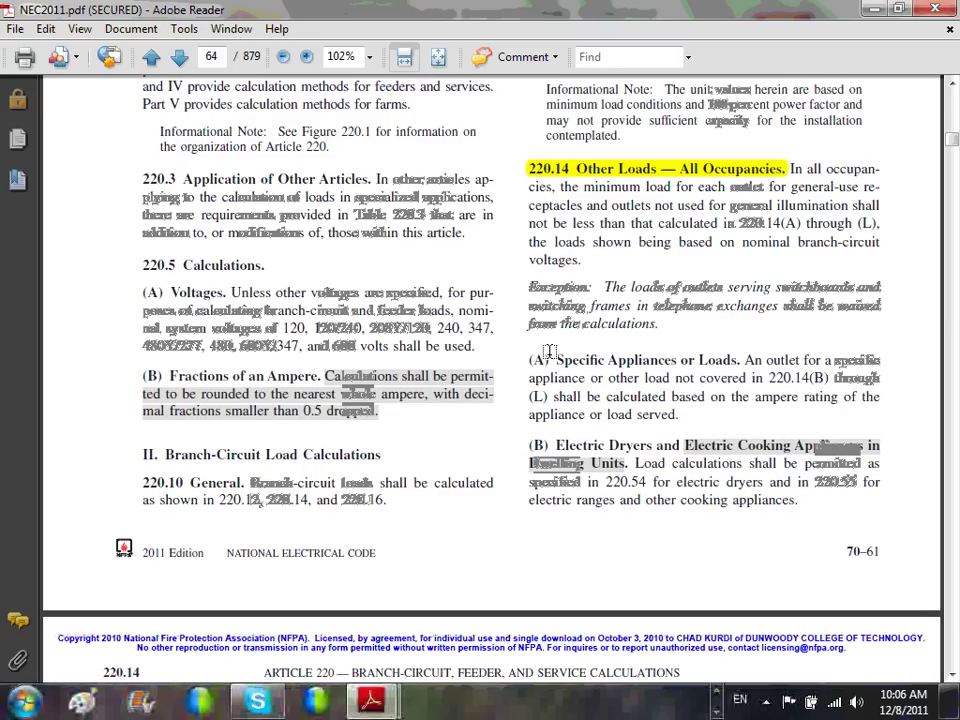
drag(529, 359, 683, 413)
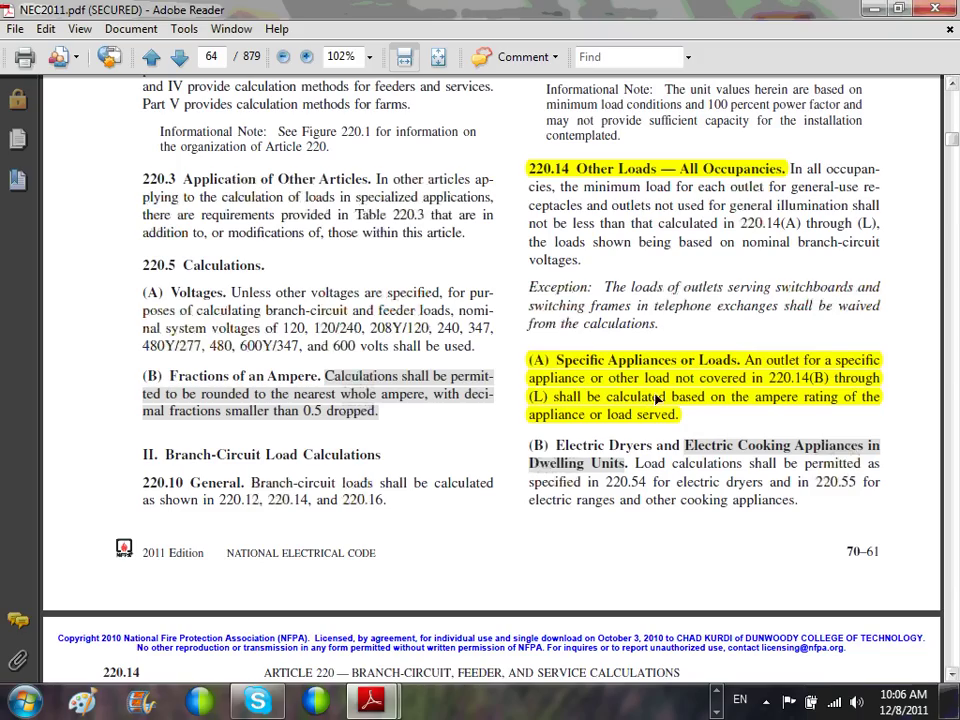
Step: Review the paragraphs around 220.14(A) and highlight the title of Table 220.3 Additional Load Calculation References on page 65
scroll(620, 365, down, 1)
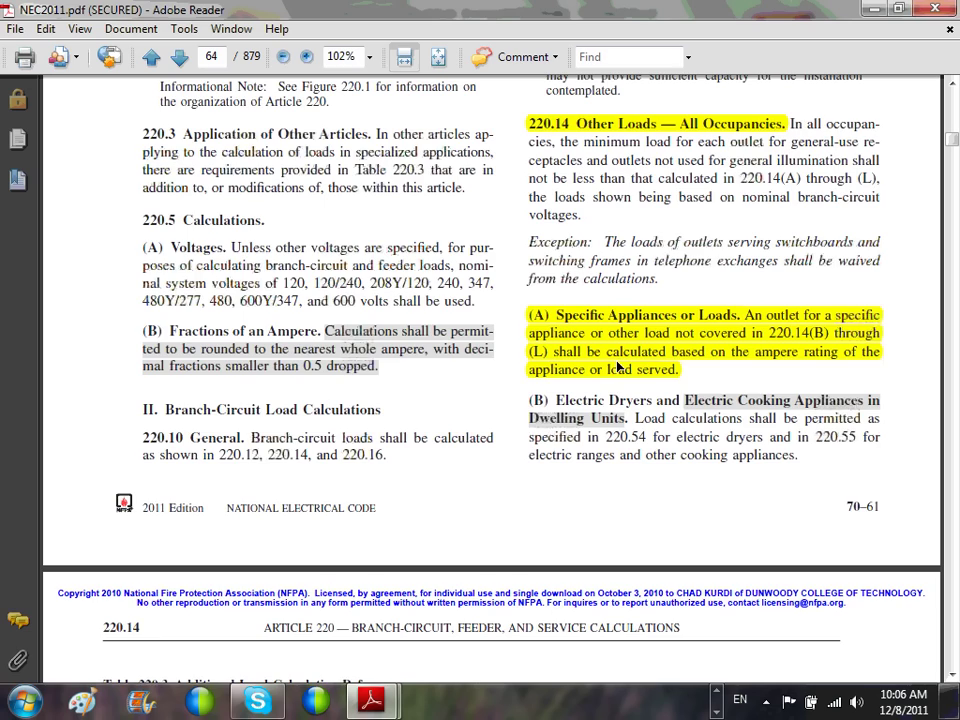
scroll(620, 366, down, 6)
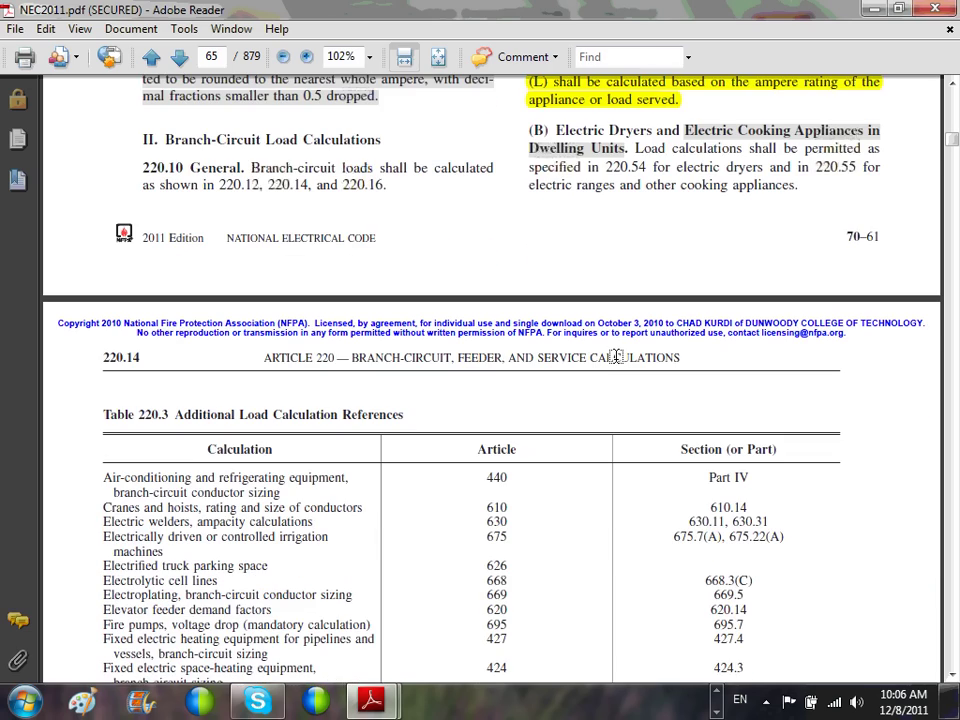
scroll(616, 357, up, 3)
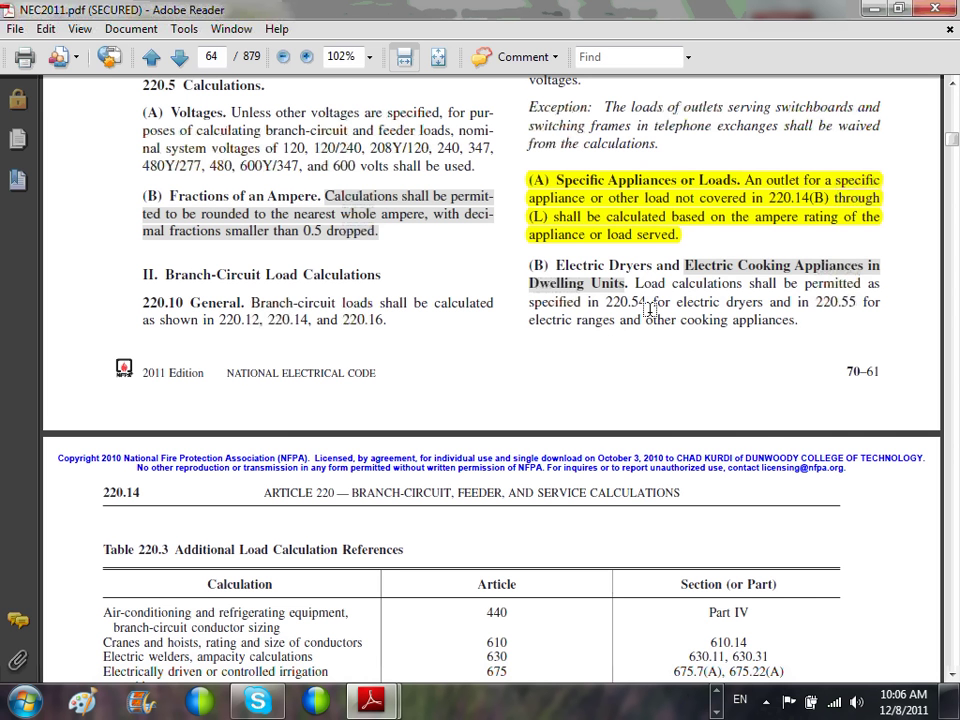
scroll(650, 309, up, 7)
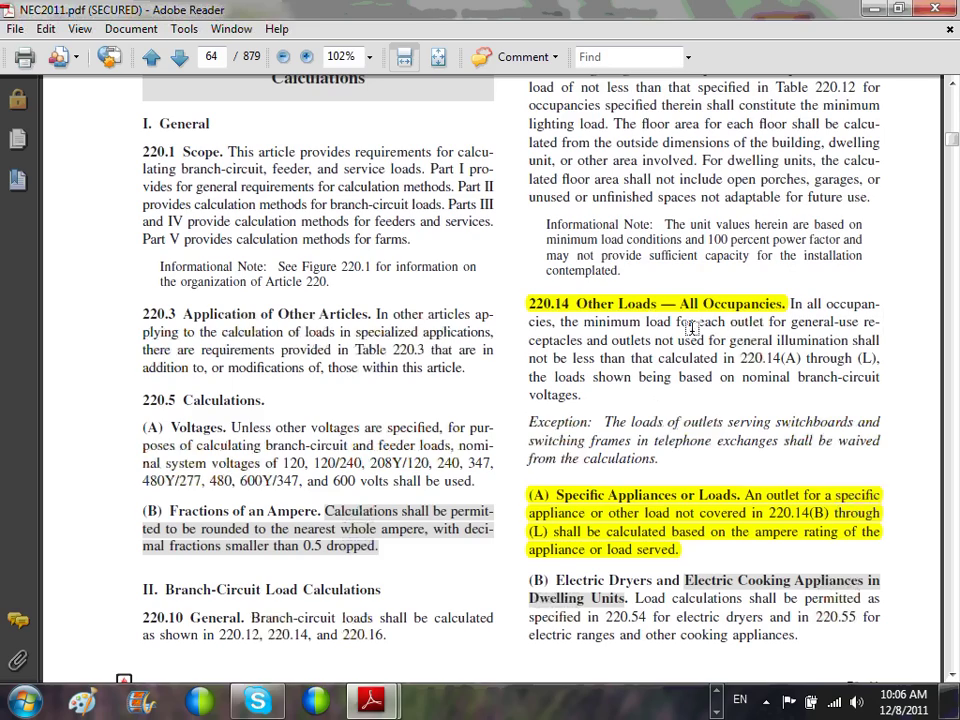
scroll(664, 340, down, 10)
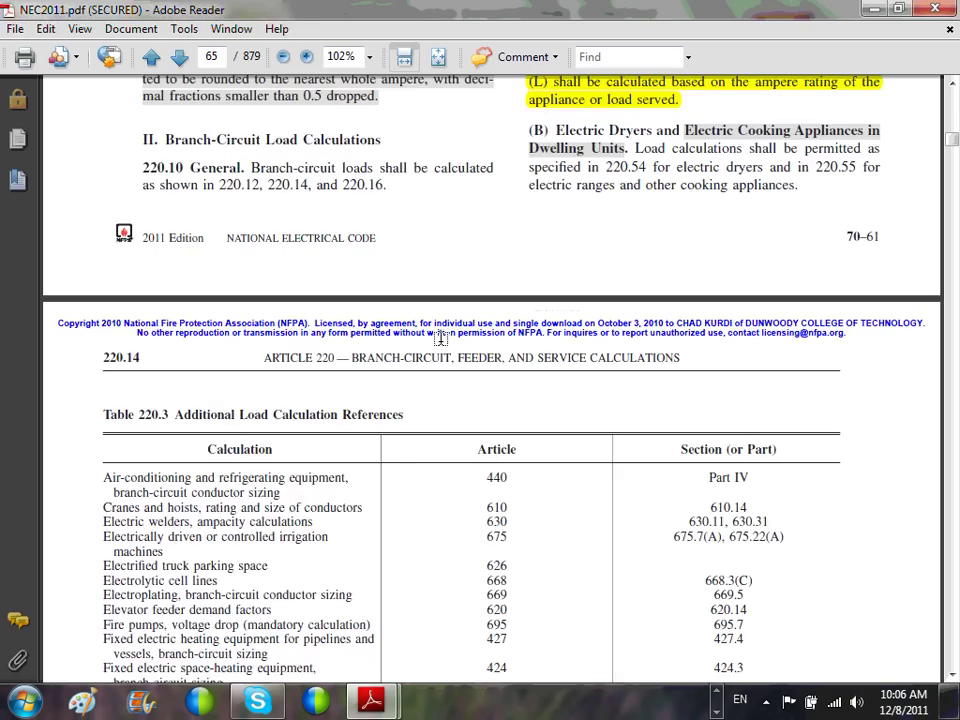
scroll(378, 444, down, 2)
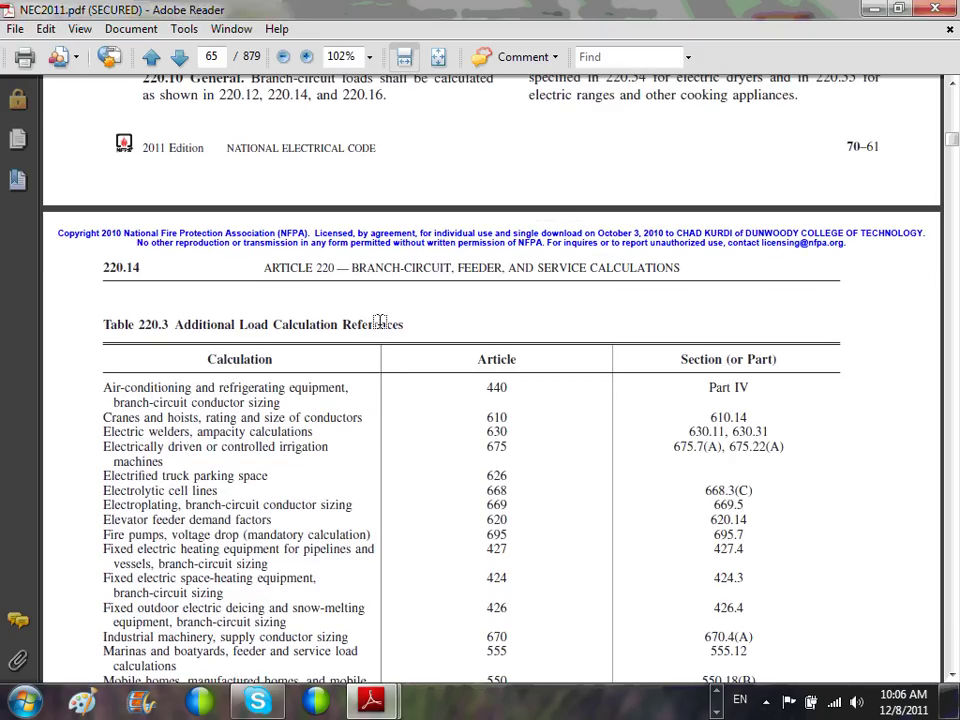
drag(403, 326, 30, 311)
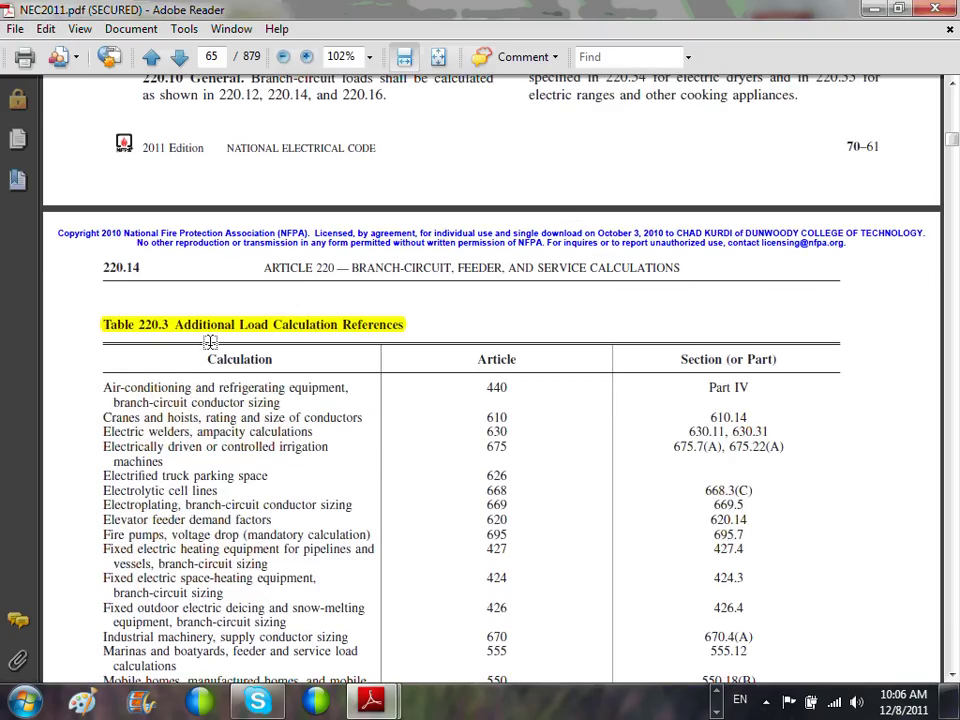
Step: Highlight the "Motors, feeder demand factor" row in Table 220.3, including Article 430 and Section 430.26
scroll(216, 335, down, 5)
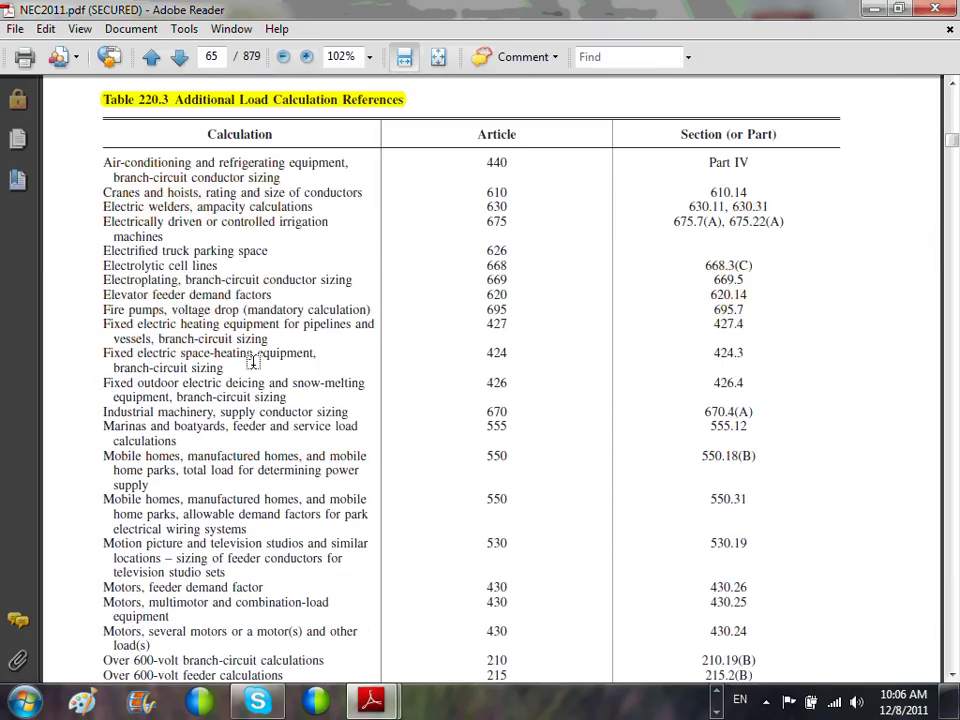
scroll(428, 495, down, 2)
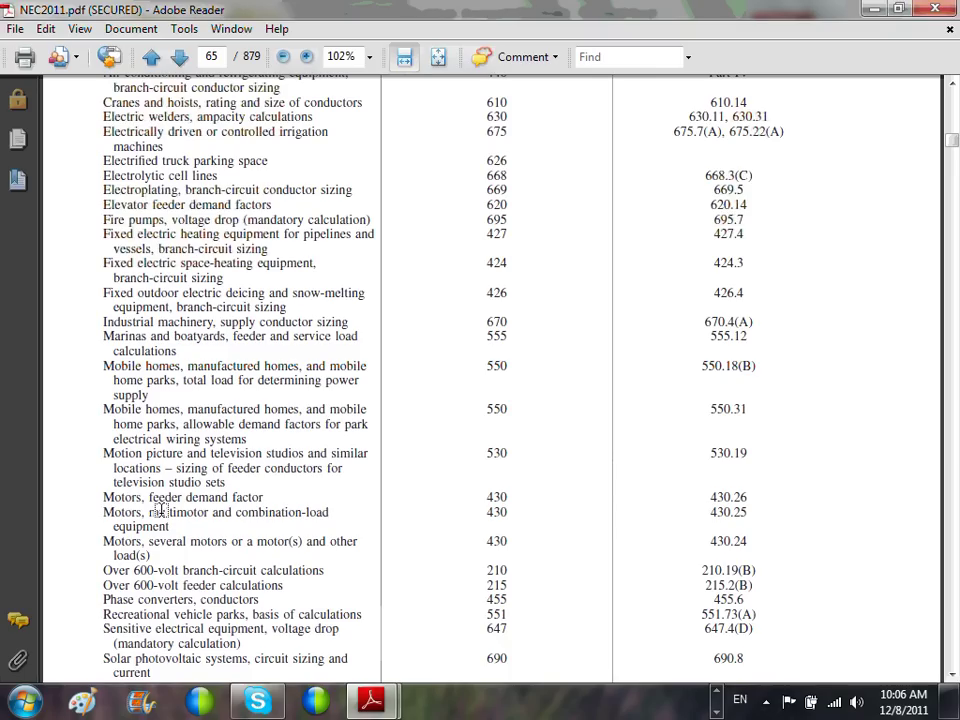
drag(104, 495, 742, 497)
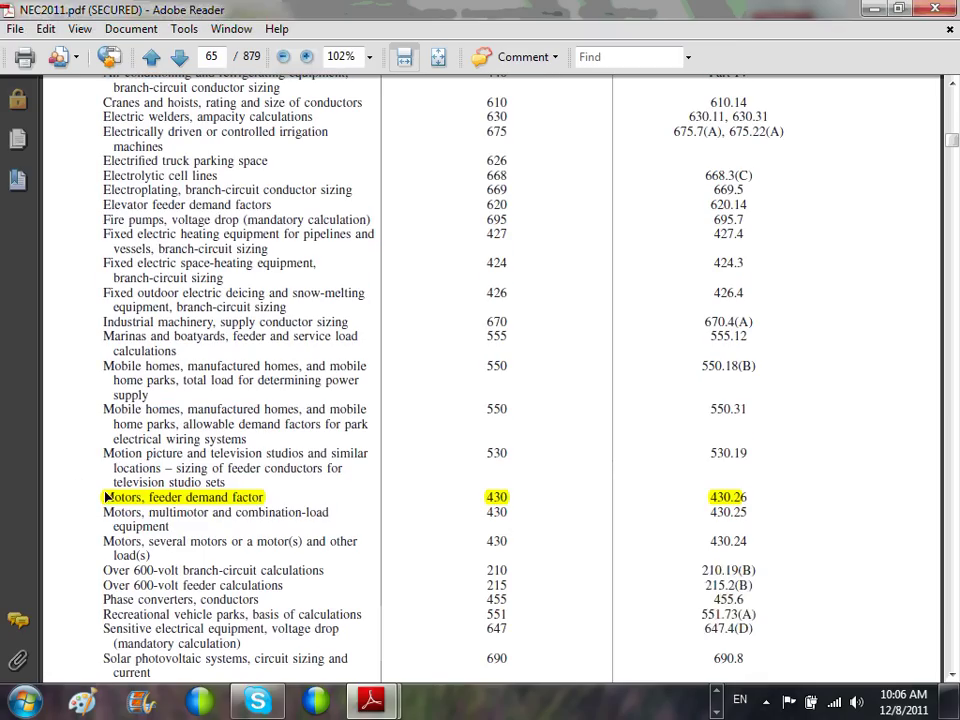
Step: Review the motor rows and 220.14(C) Motor Loads, then highlight Table 220.3's air-conditioning and refrigerating equipment row with Article 440 and Part IV
scroll(133, 497, down, 3)
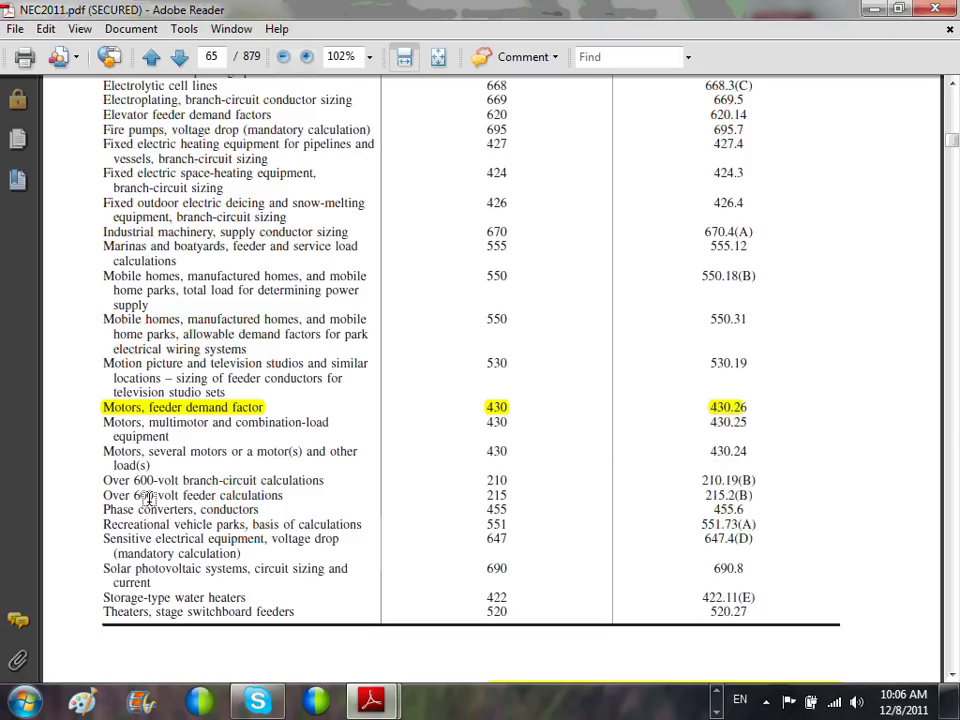
scroll(222, 500, up, 1)
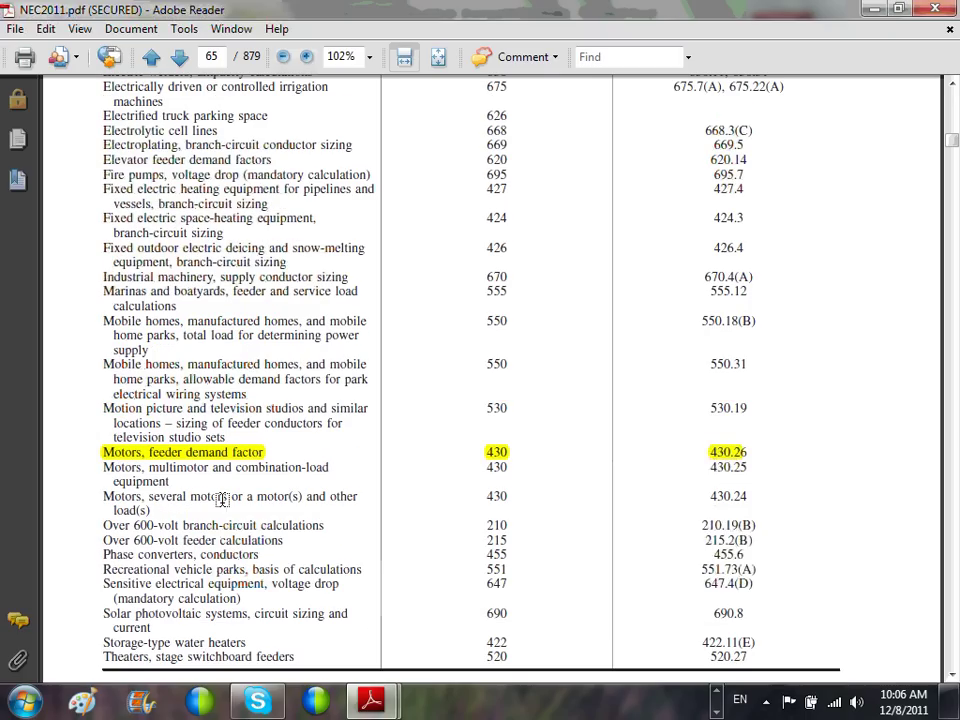
scroll(222, 500, up, 1)
scroll(222, 500, down, 2)
scroll(222, 500, down, 4)
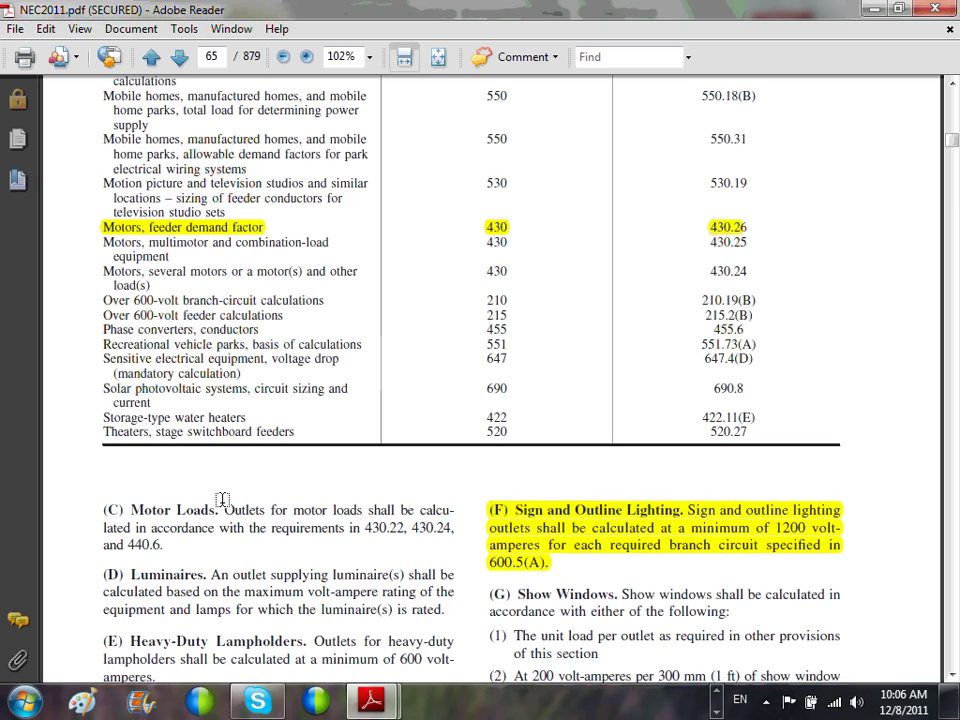
scroll(222, 500, up, 6)
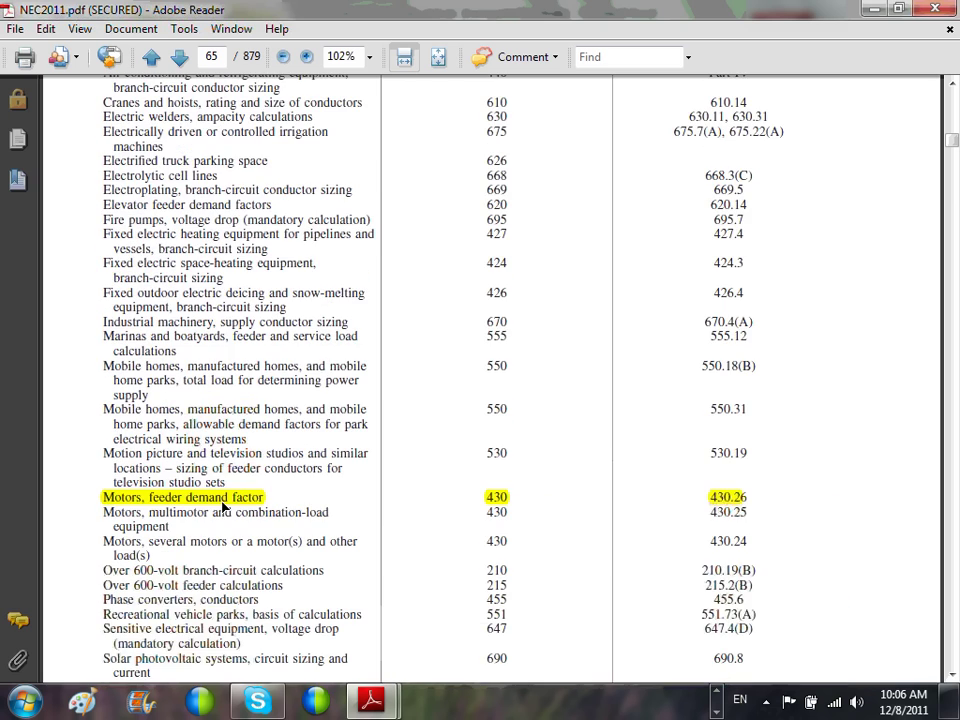
scroll(222, 505, up, 2)
scroll(222, 500, down, 3)
scroll(222, 497, up, 4)
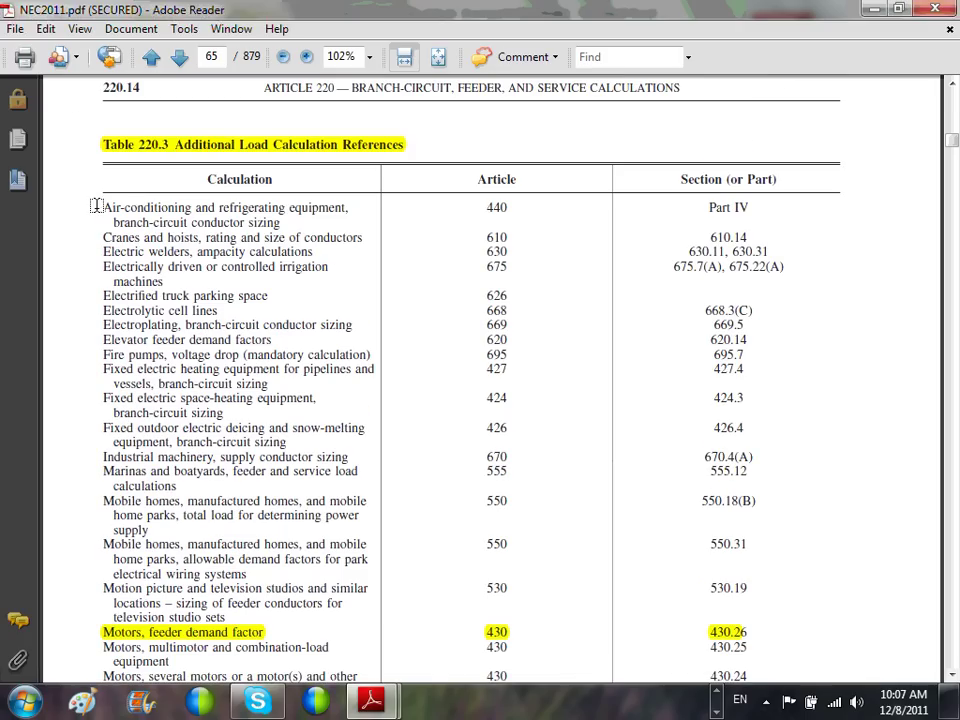
drag(100, 207, 758, 208)
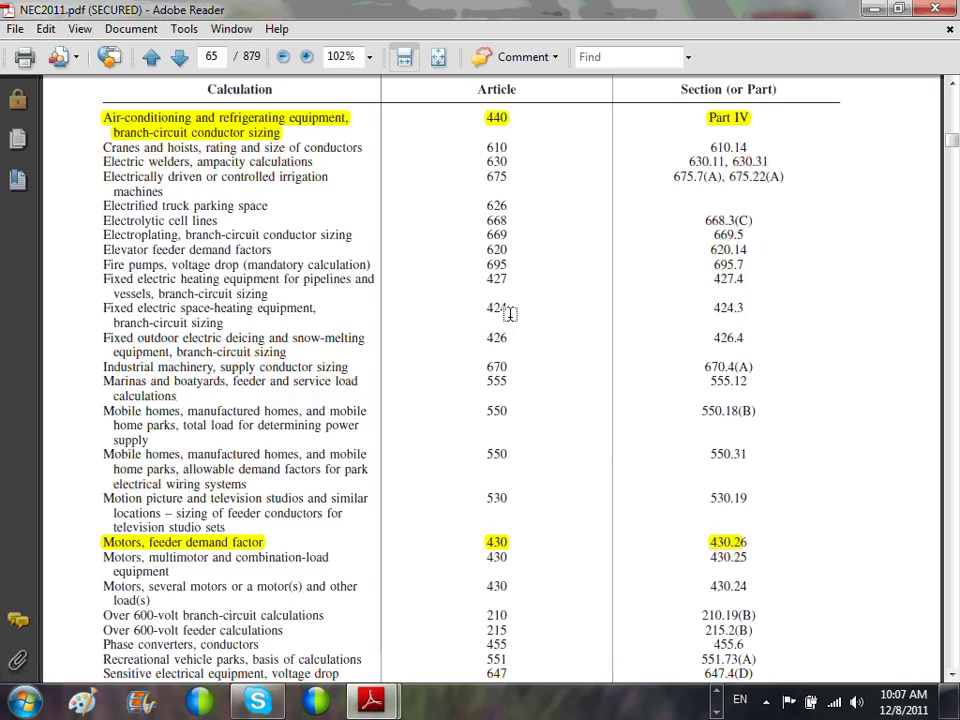
Step: Review section 220.14 with paragraph (A) on page 64 and the highlighted air-conditioning and motor rows of Table 220.3 on page 65
scroll(575, 397, up, 3)
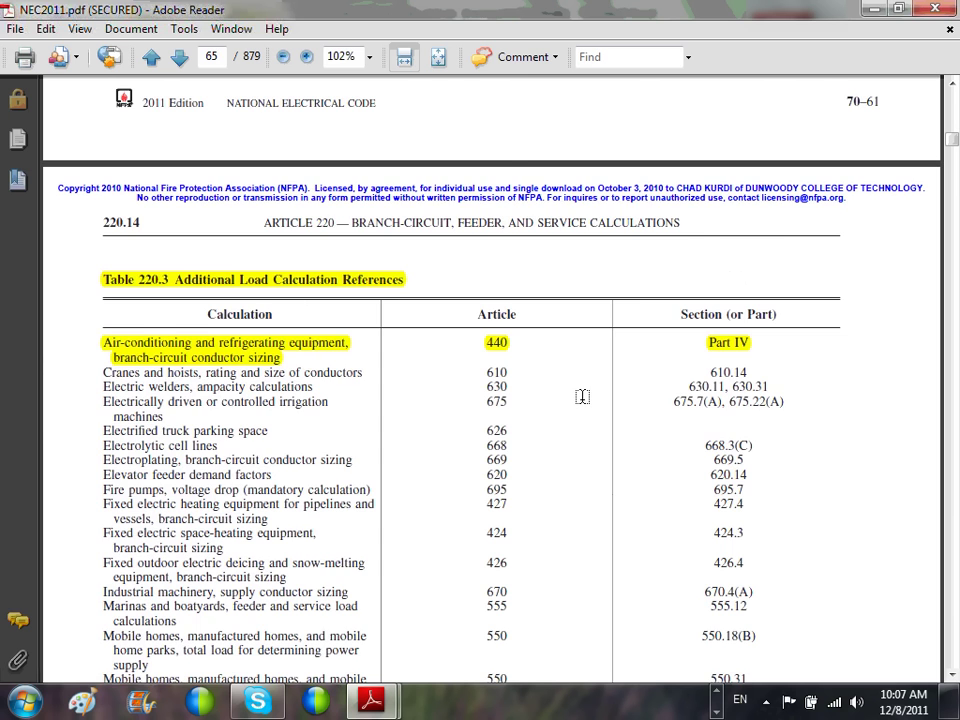
scroll(581, 397, up, 3)
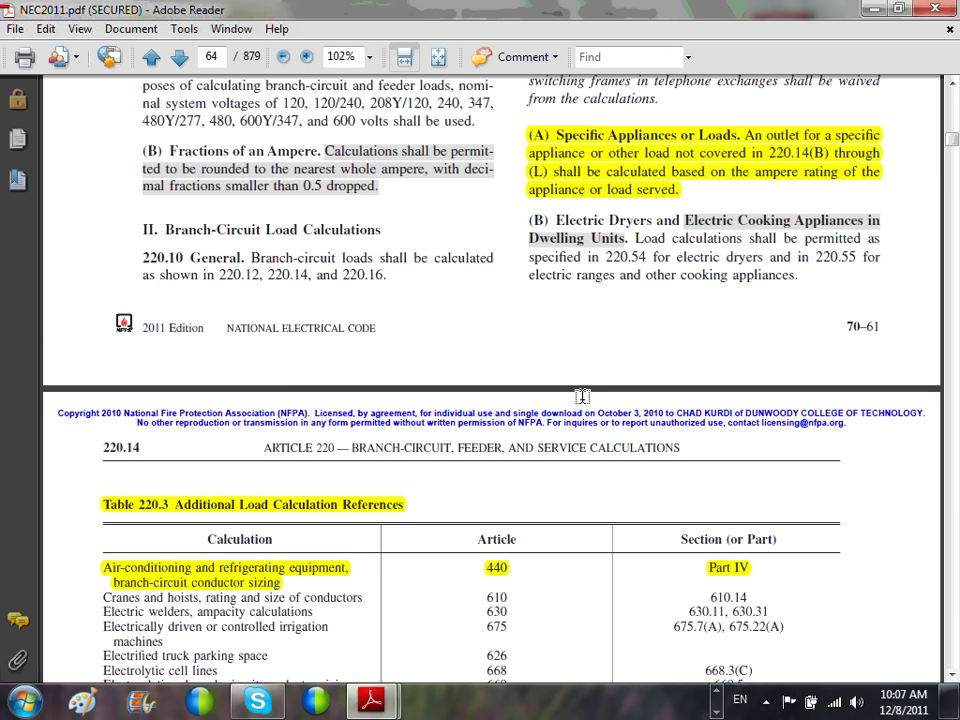
scroll(581, 397, up, 5)
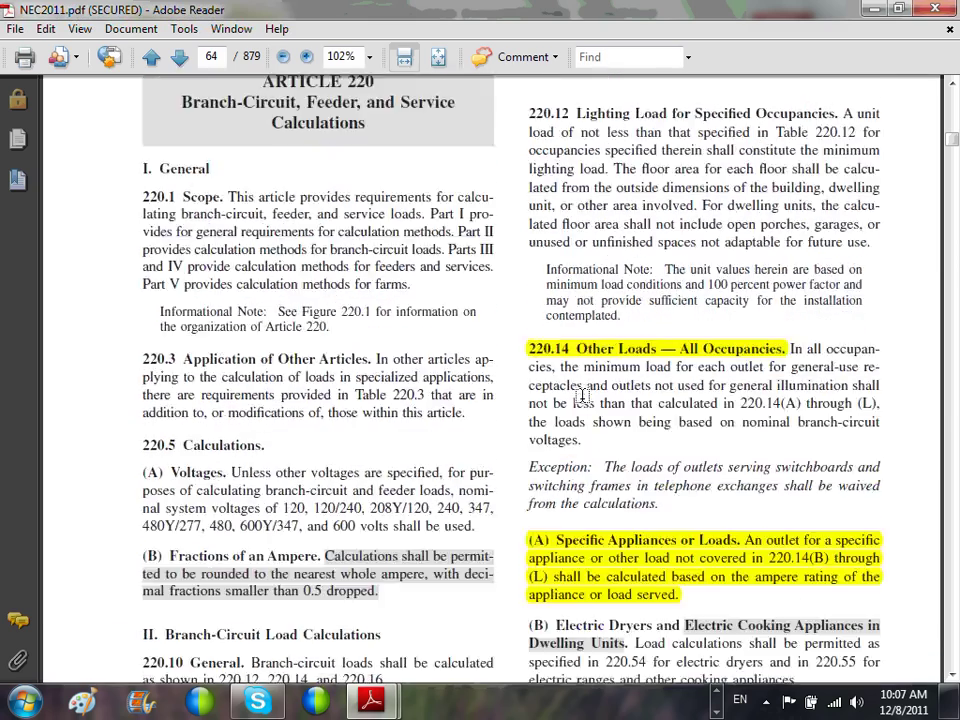
scroll(581, 397, up, 1)
scroll(581, 397, down, 2)
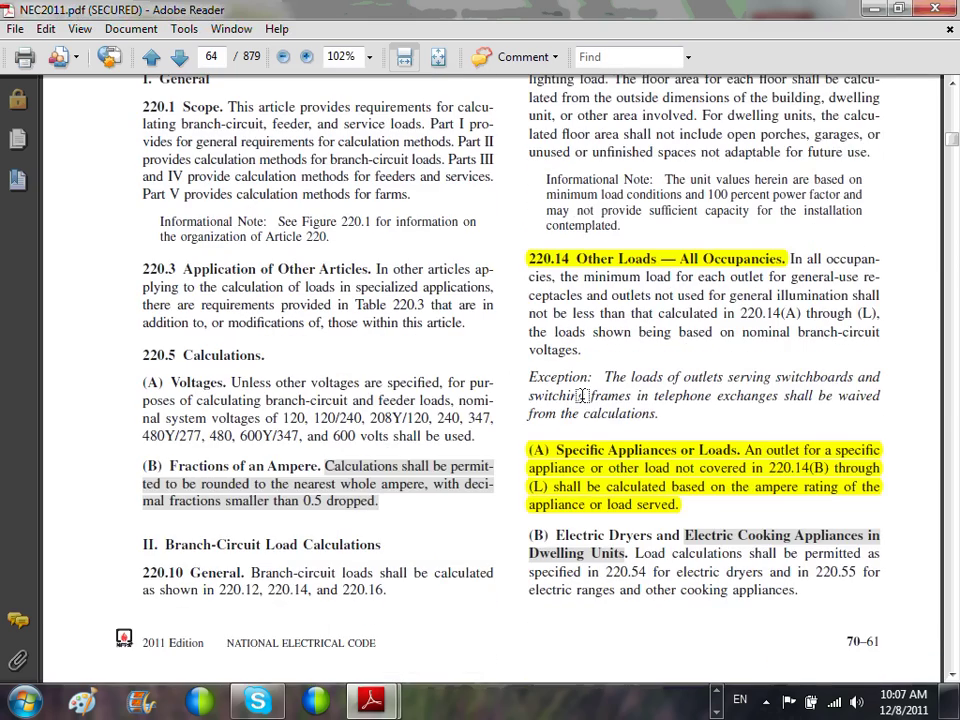
scroll(581, 396, up, 1)
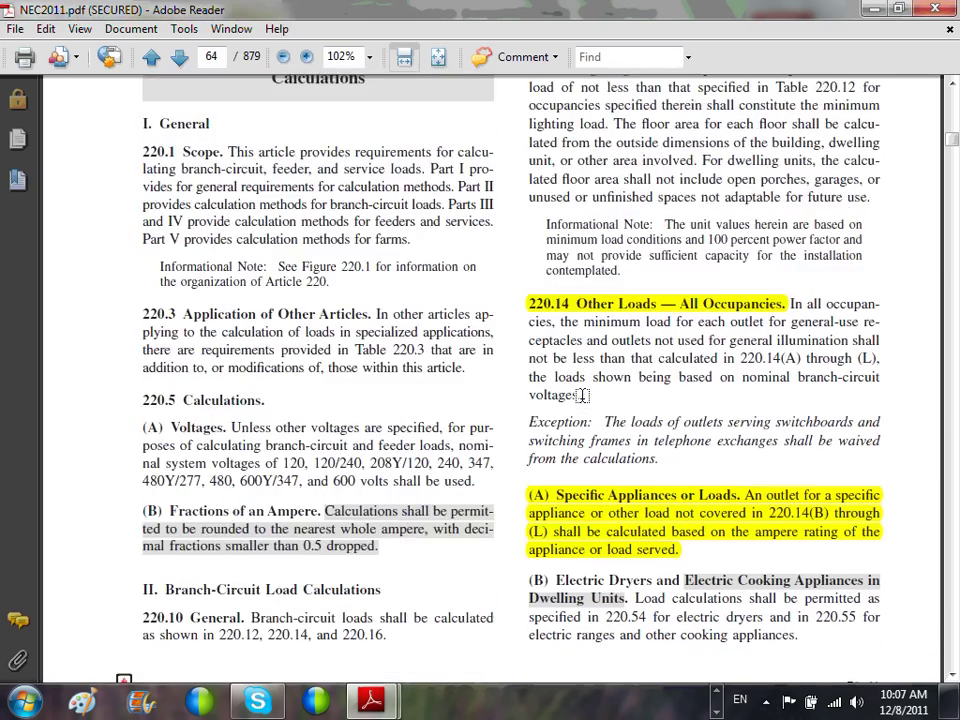
scroll(581, 396, down, 7)
scroll(581, 396, up, 2)
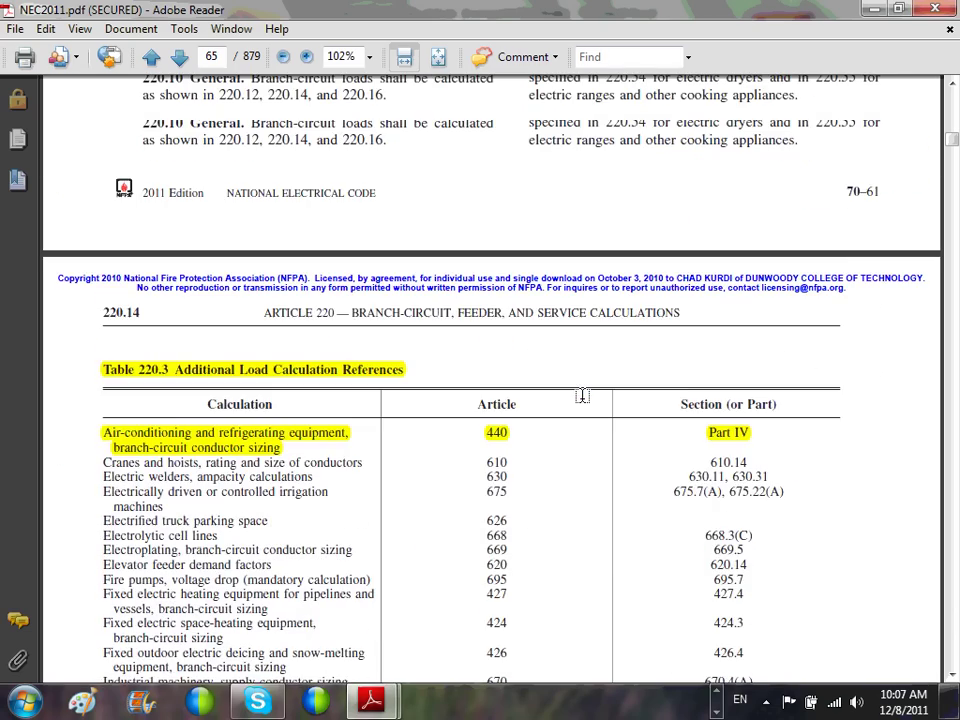
scroll(581, 396, up, 3)
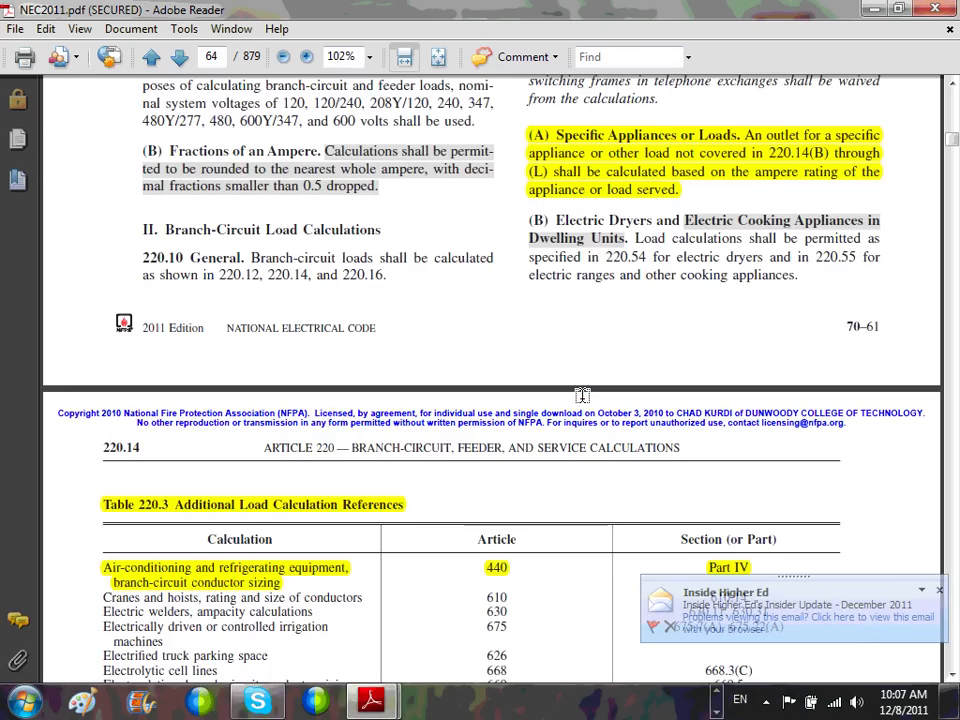
scroll(581, 396, down, 8)
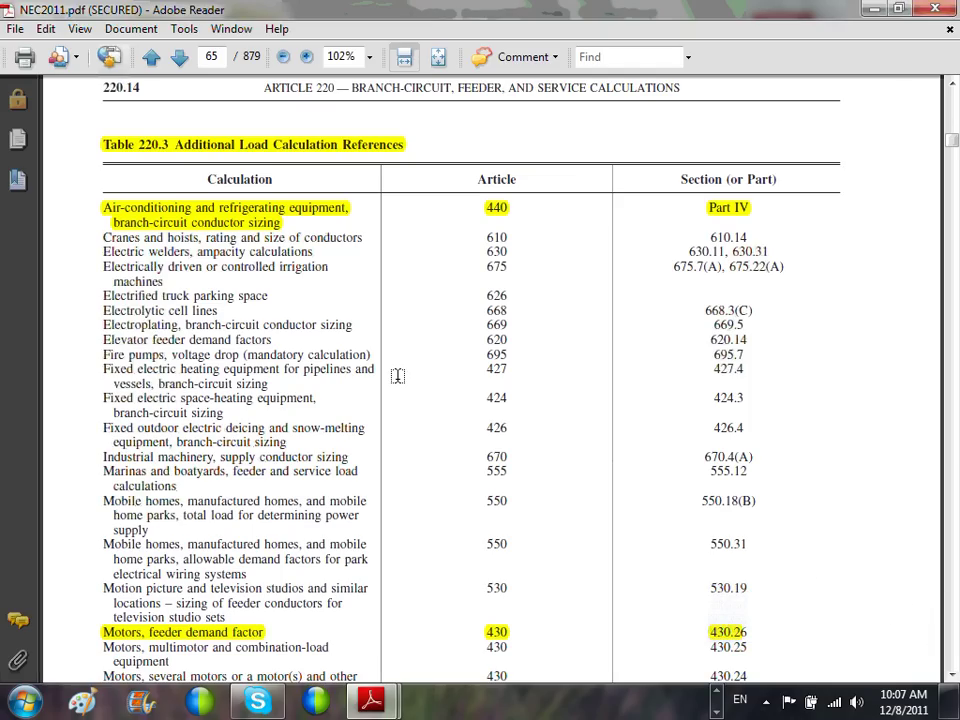
scroll(400, 374, down, 4)
scroll(403, 373, up, 4)
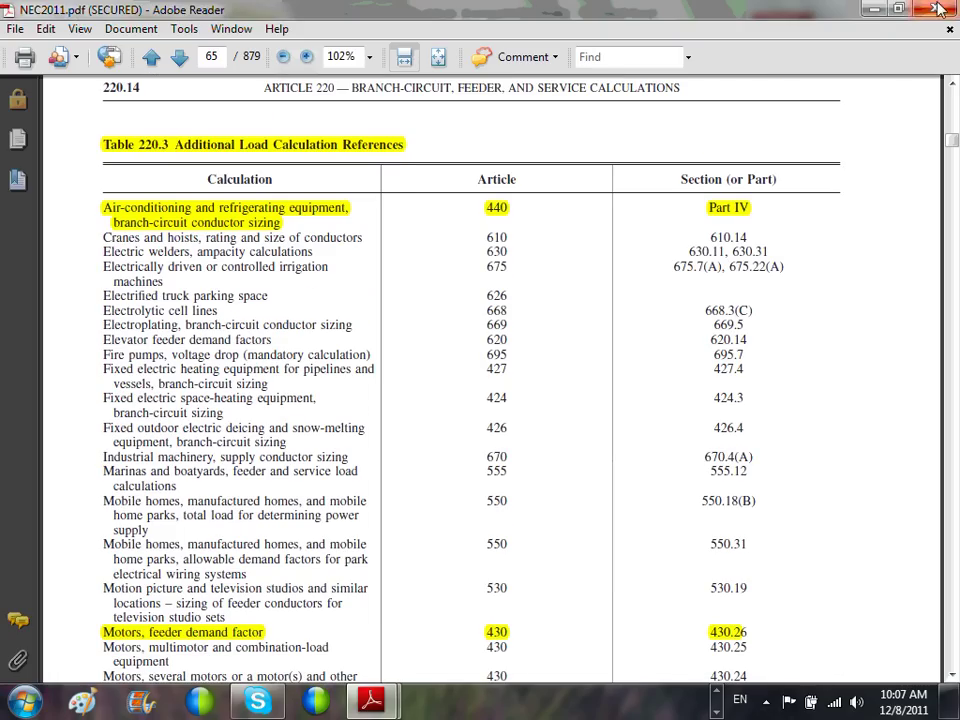
Step: Switch back to the Excel load calculation and review item 13's largest-motor rule and its motor descriptions from Boiler Pumps 1 to Exhaust Fan #3
click(876, 16)
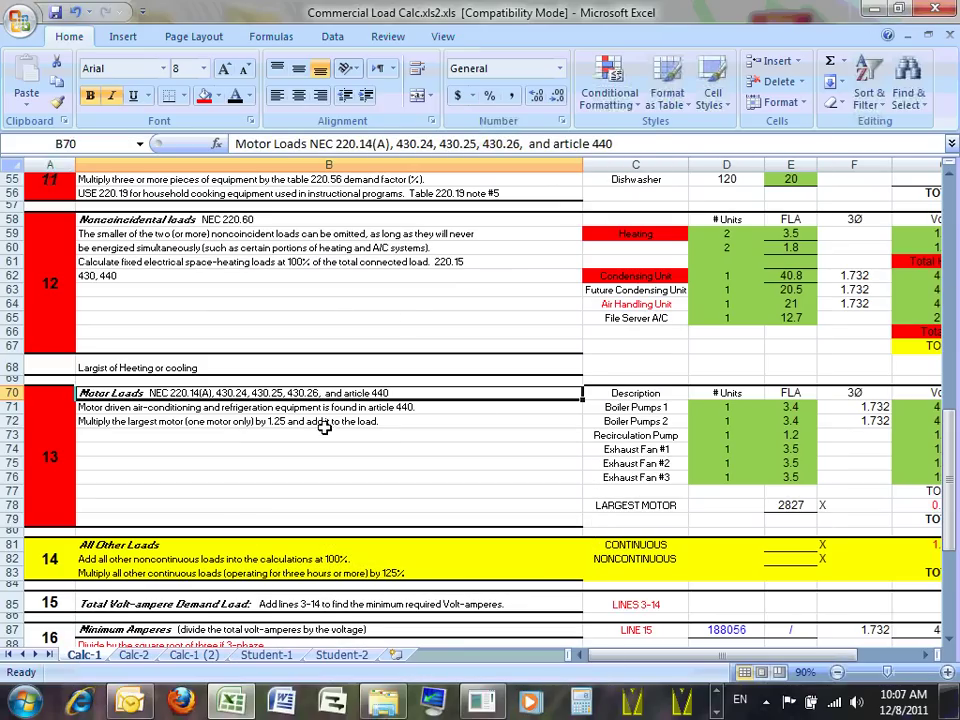
click(370, 421)
drag(600, 655, 925, 660)
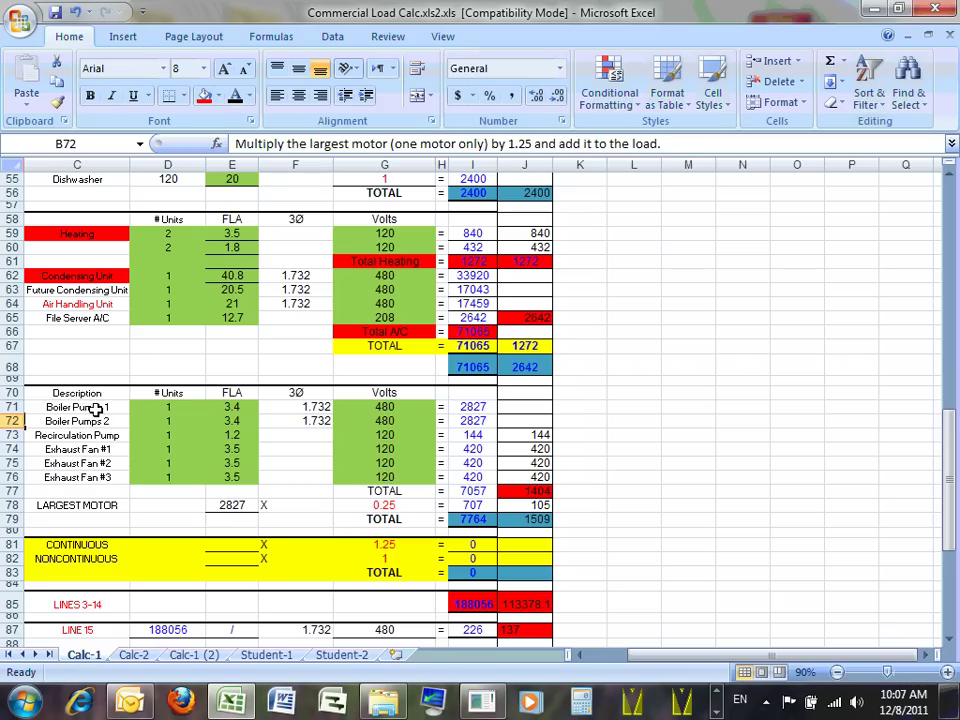
drag(94, 407, 83, 475)
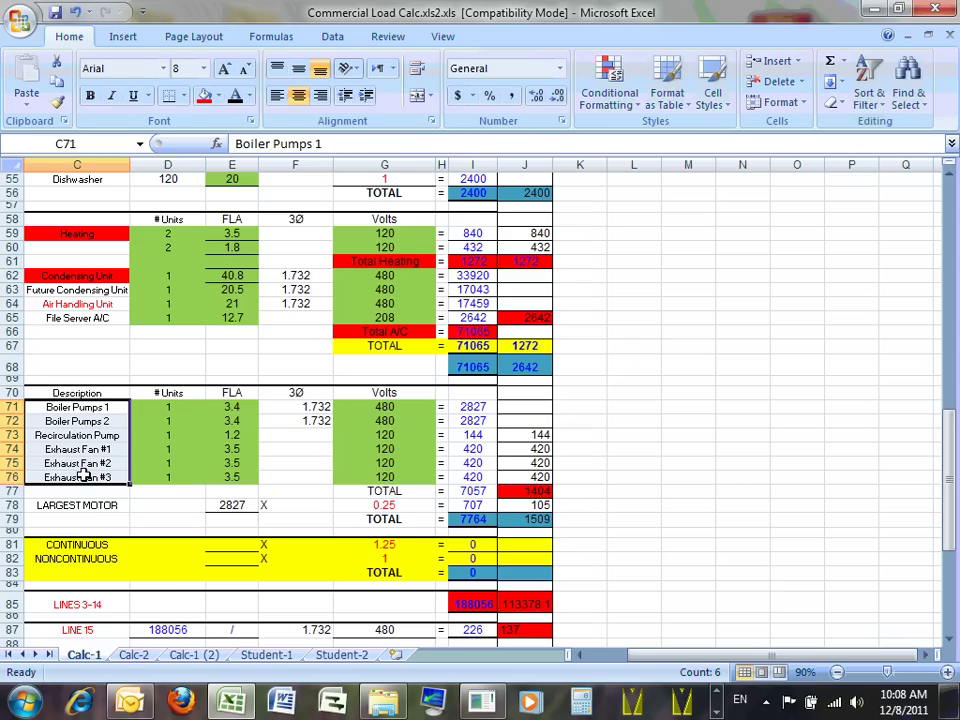
Step: Check the FLA, voltage and volt-ampere cells of the two boiler pumps in rows 71 and 72
click(220, 408)
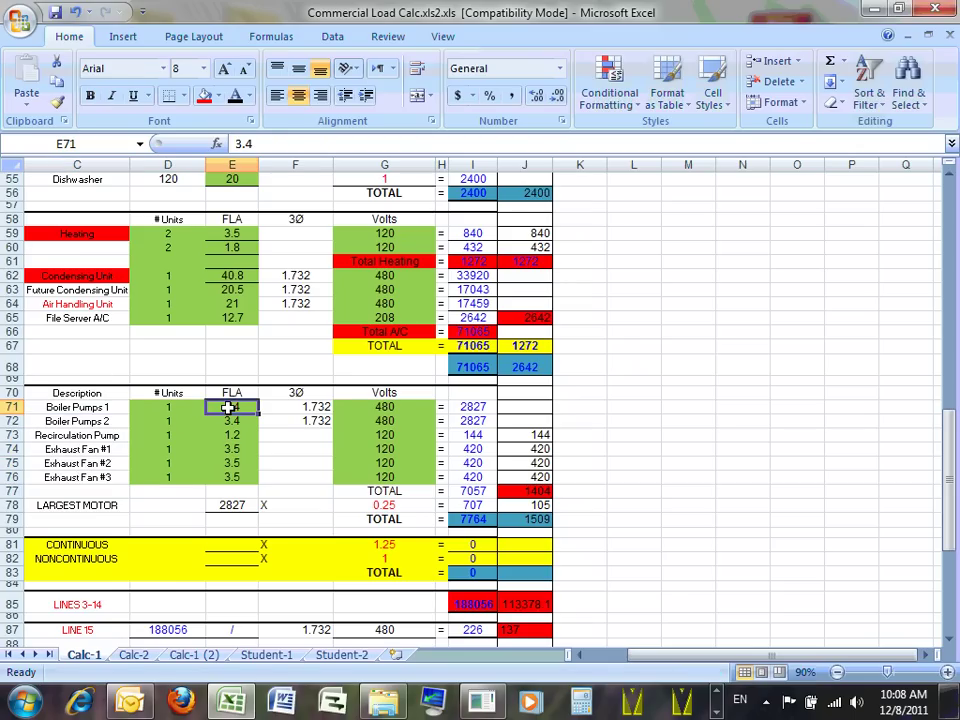
click(385, 410)
key(Down)
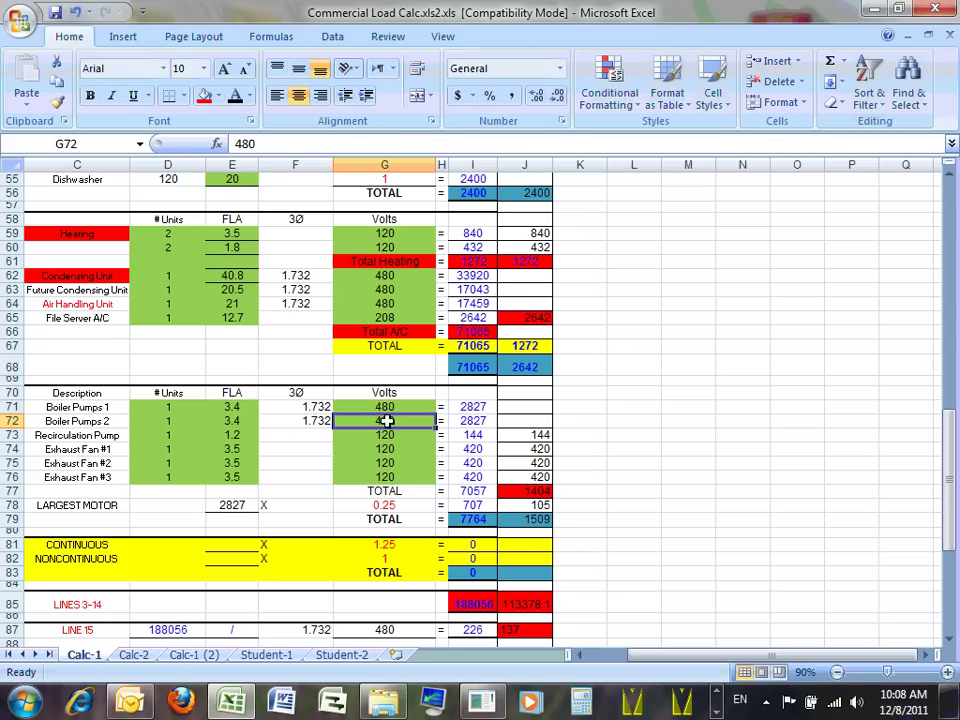
key(Up)
key(Down)
key(Down)
click(472, 406)
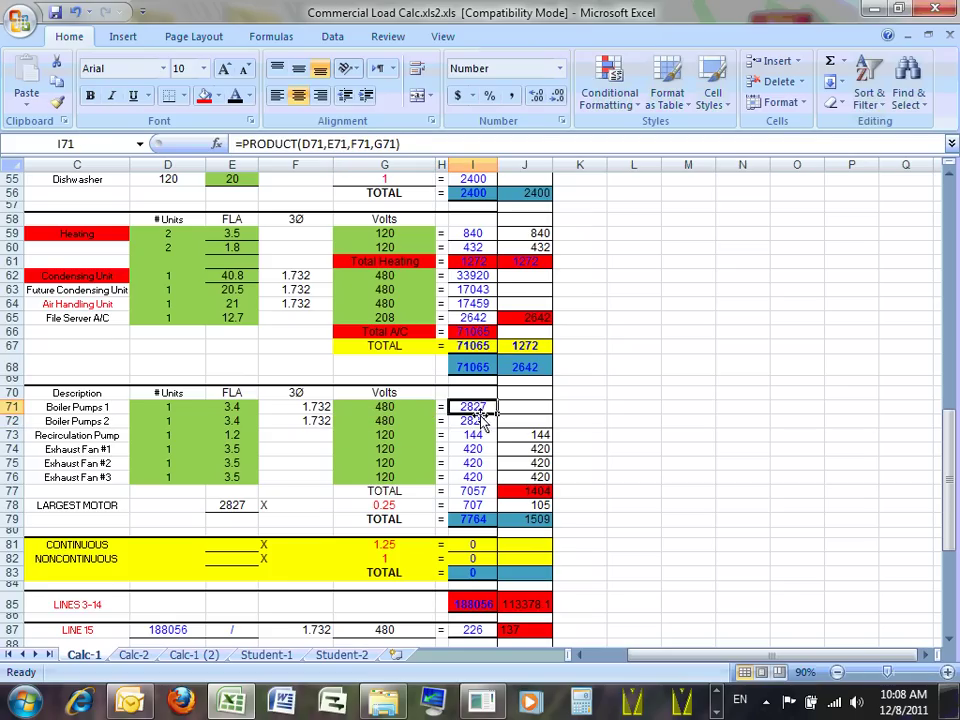
click(473, 421)
click(474, 407)
click(466, 421)
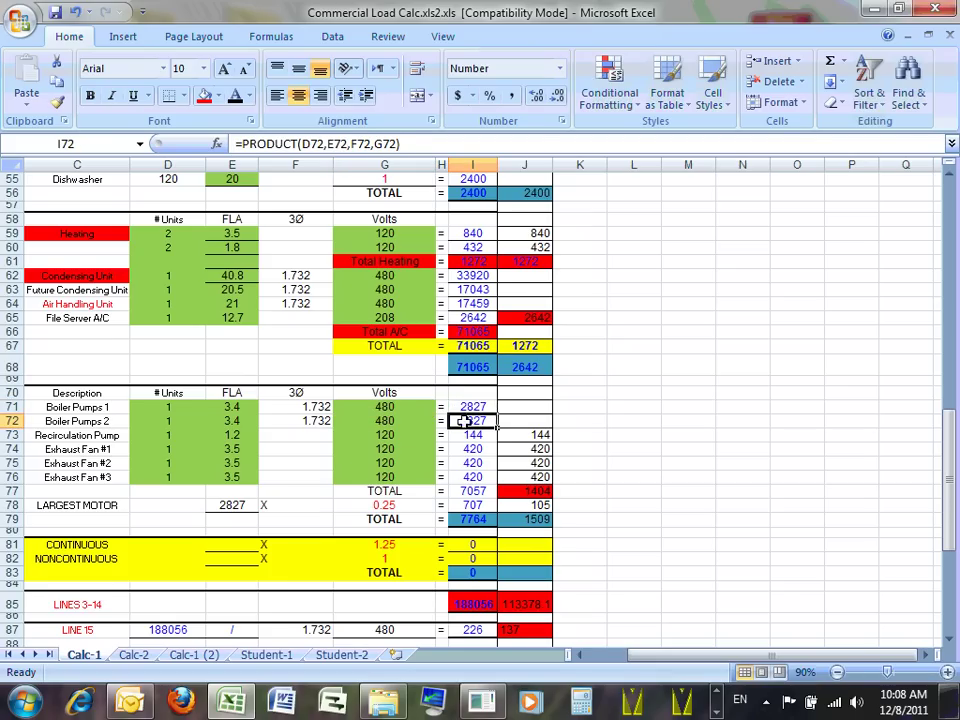
Step: Inspect the LARGE formula and its referenced range in the largest motor cell E78, leaving it unedited
click(232, 505)
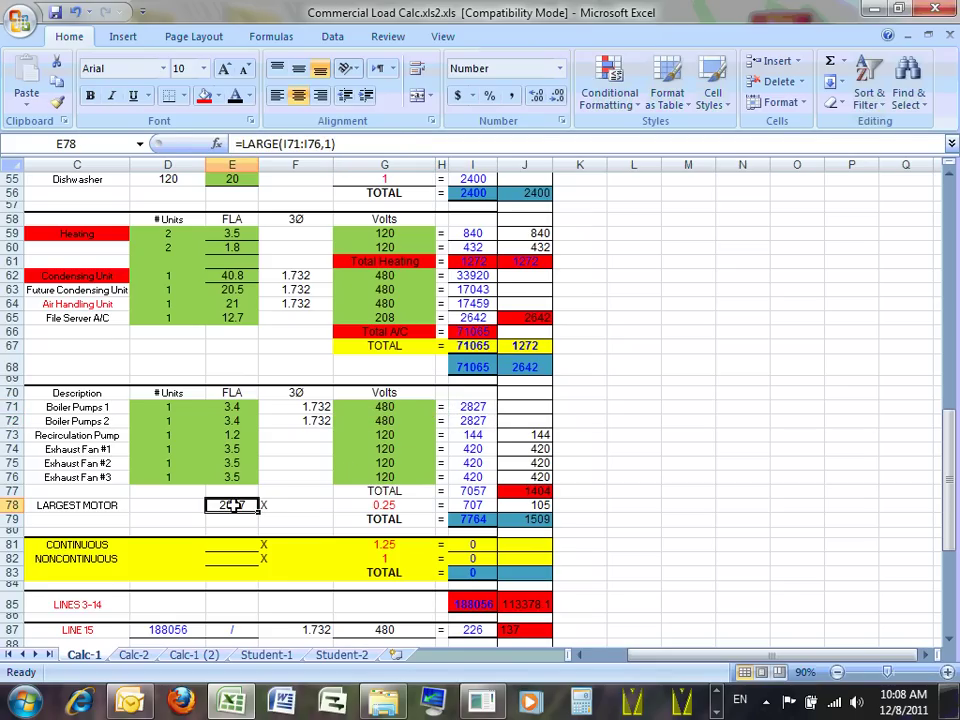
double_click(232, 505)
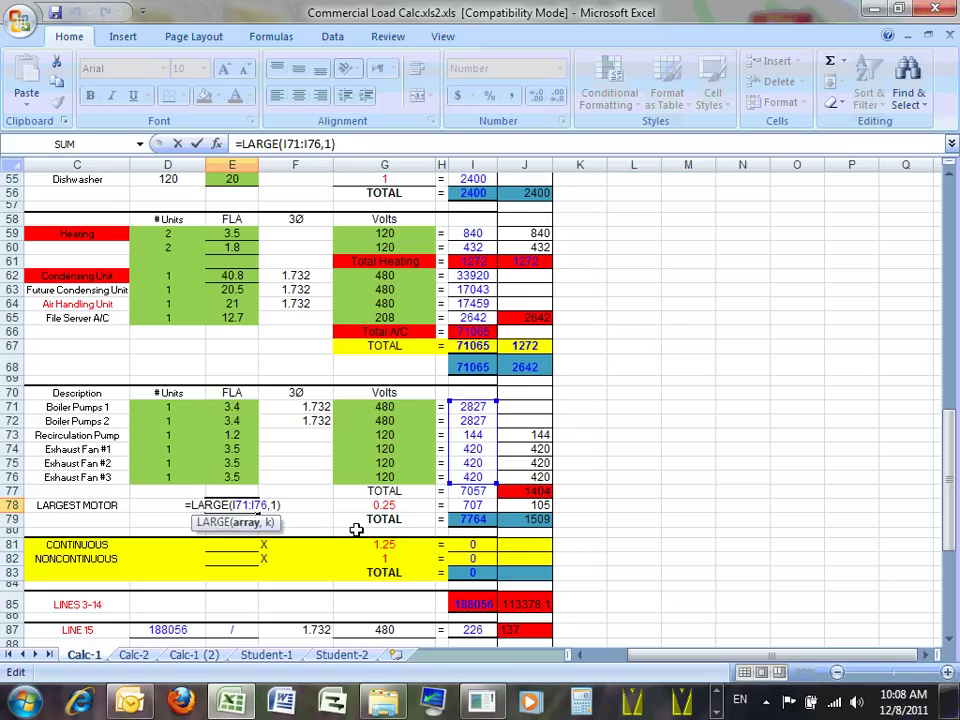
key(ctrl+Return)
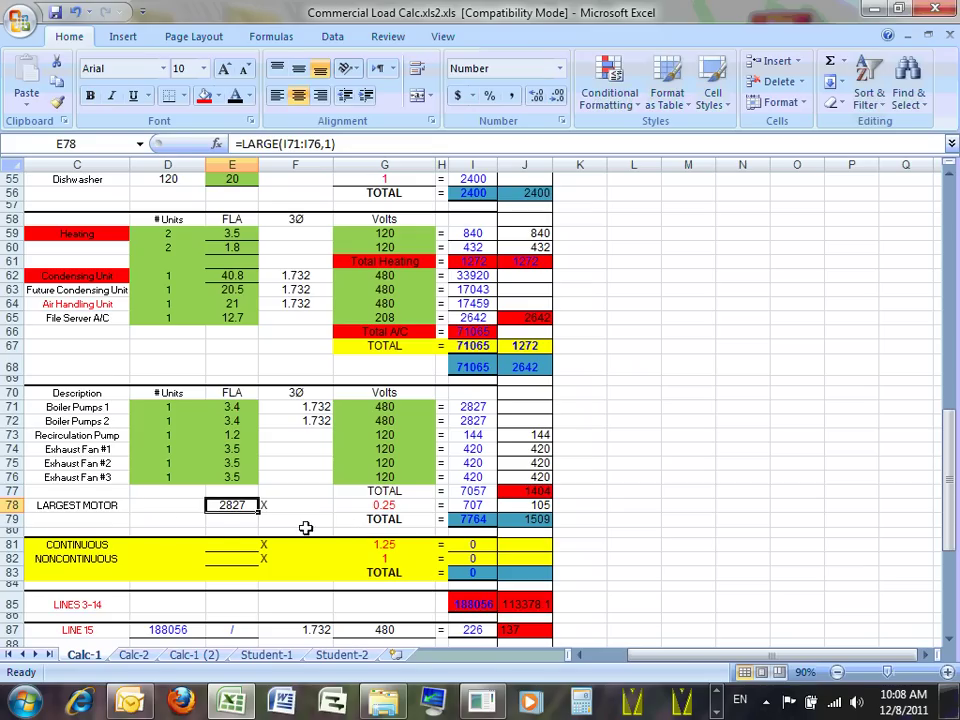
double_click(232, 505)
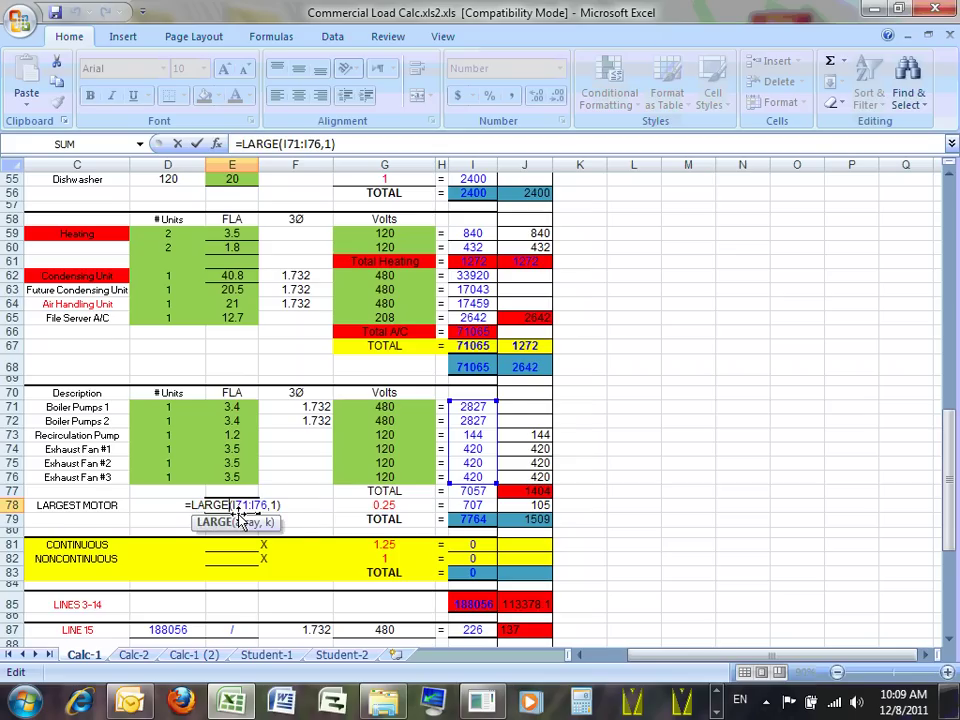
key(Escape)
Step: Check the largest-motor adder formula in I78 and the motor total formula in I79 against item 13's description
click(464, 505)
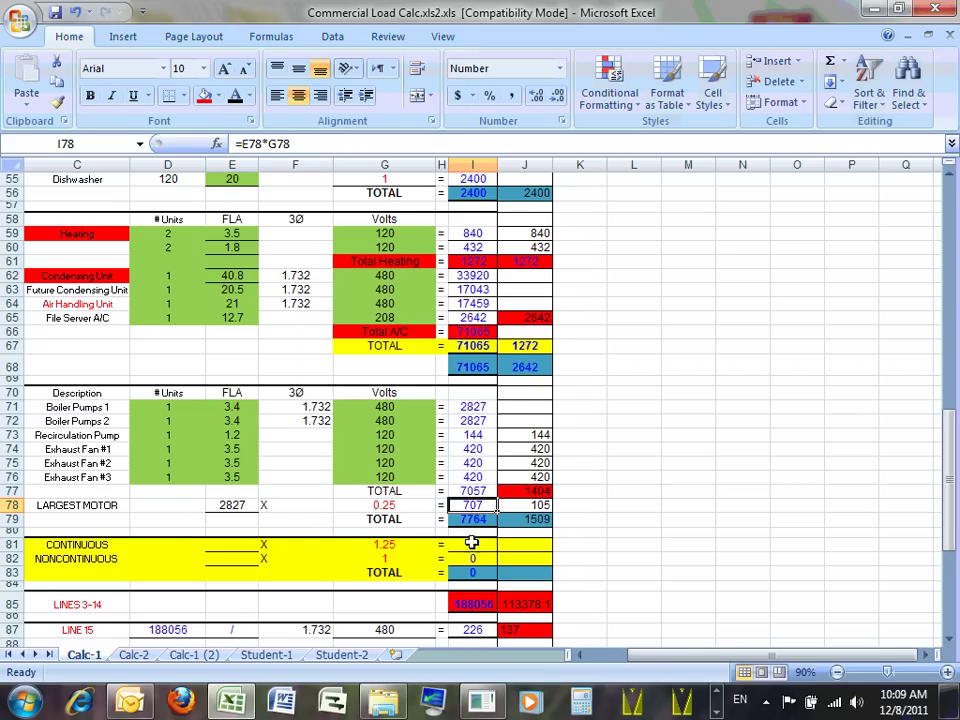
click(475, 519)
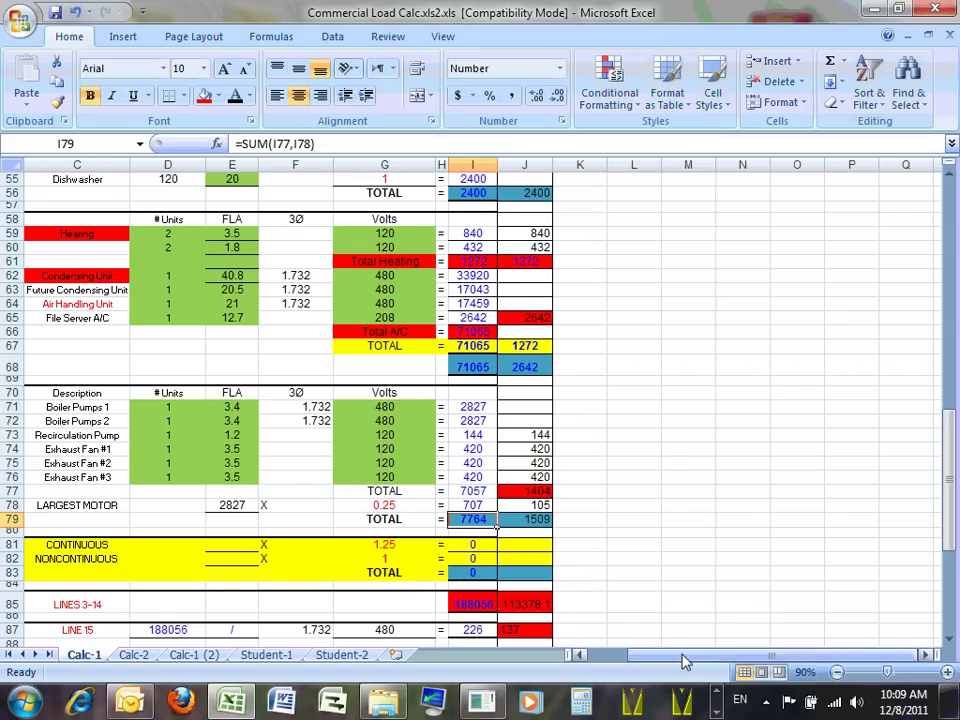
drag(681, 656, 620, 660)
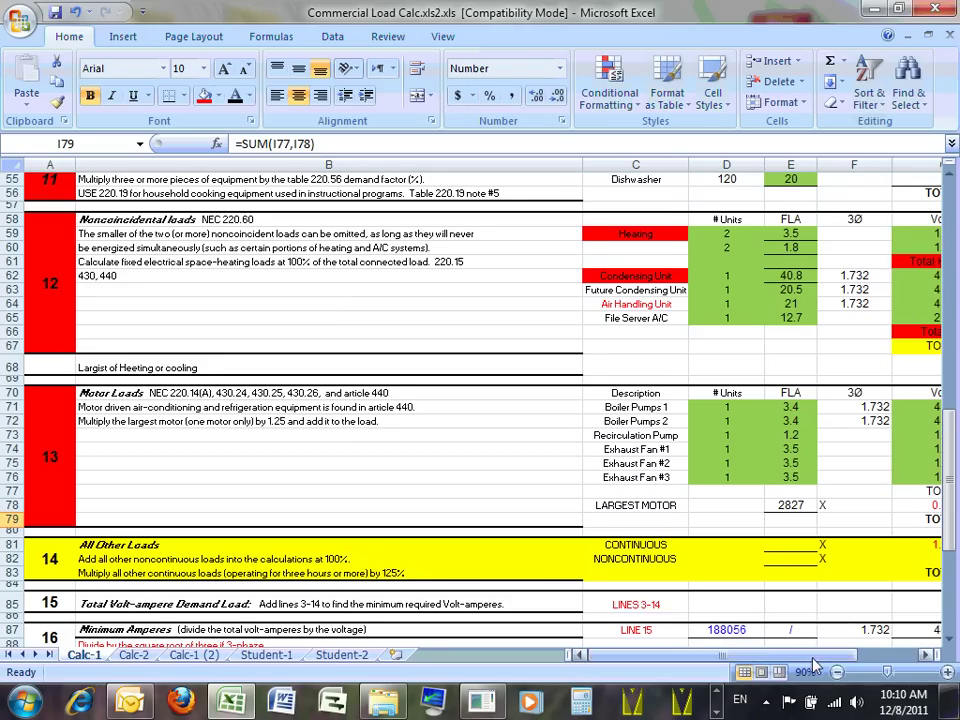
drag(825, 656, 868, 667)
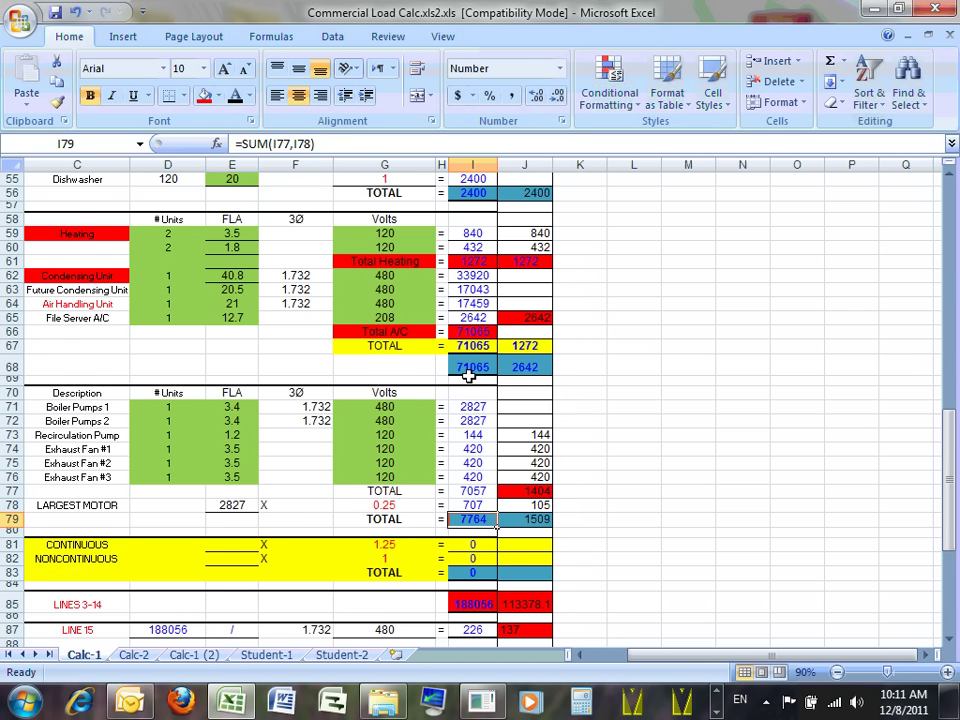
Step: Review the item 14 All Other Loads instructions and the item 15 Total Volt-ampere Demand Load description
scroll(396, 386, down, 4)
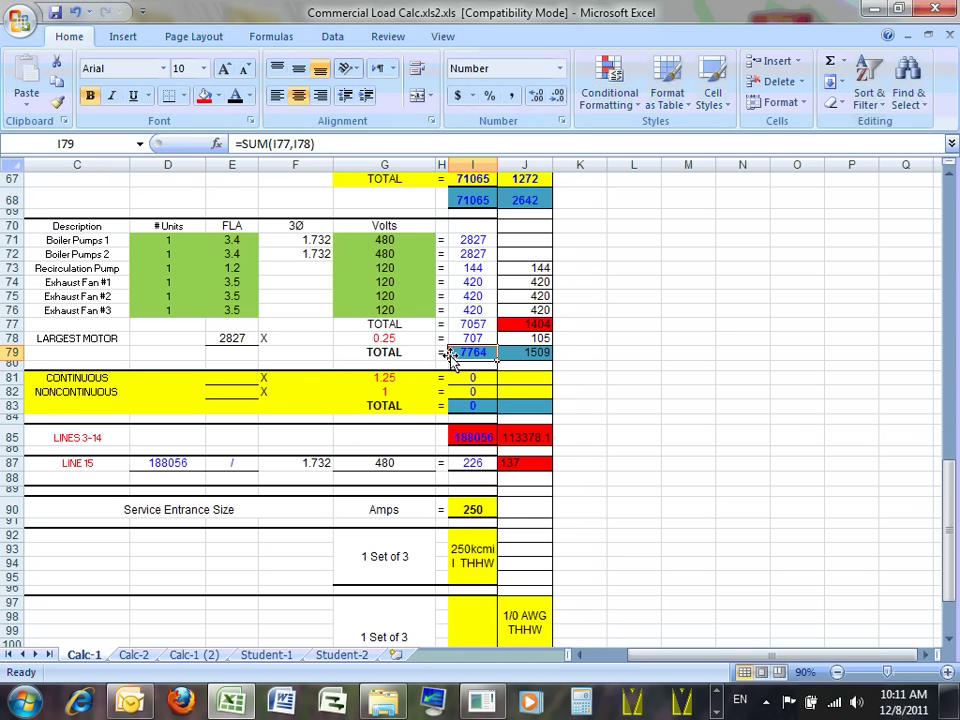
drag(648, 668, 610, 662)
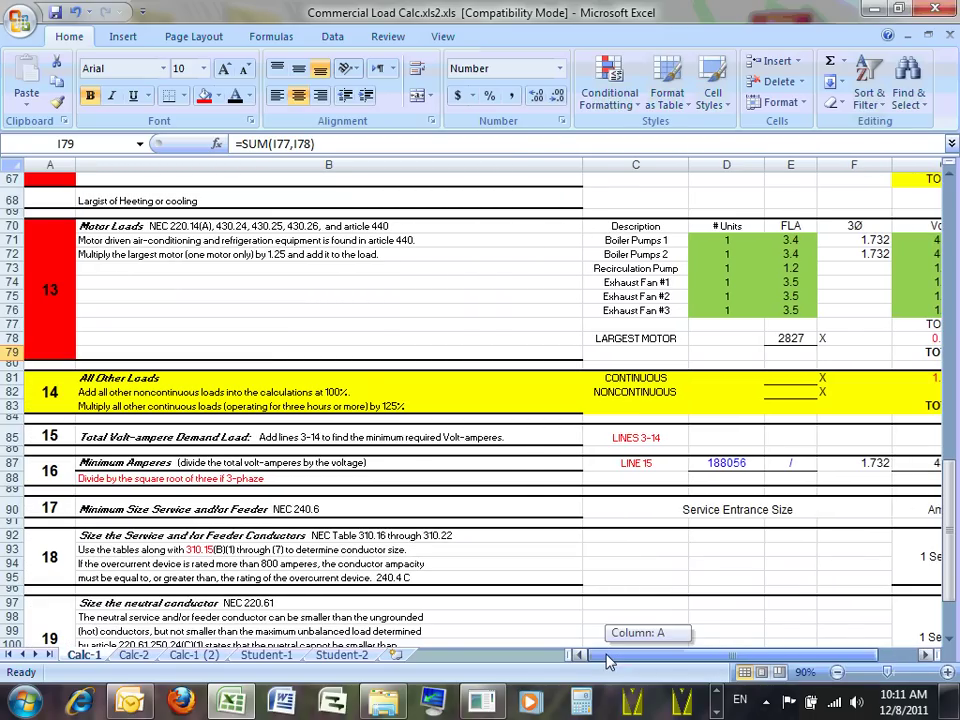
click(312, 396)
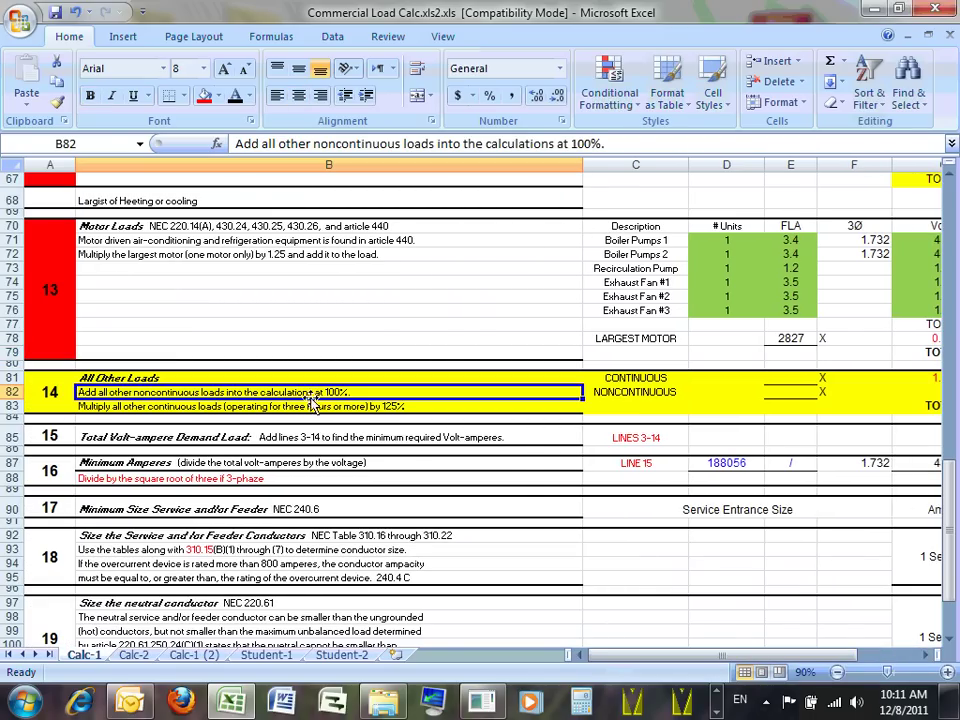
click(133, 435)
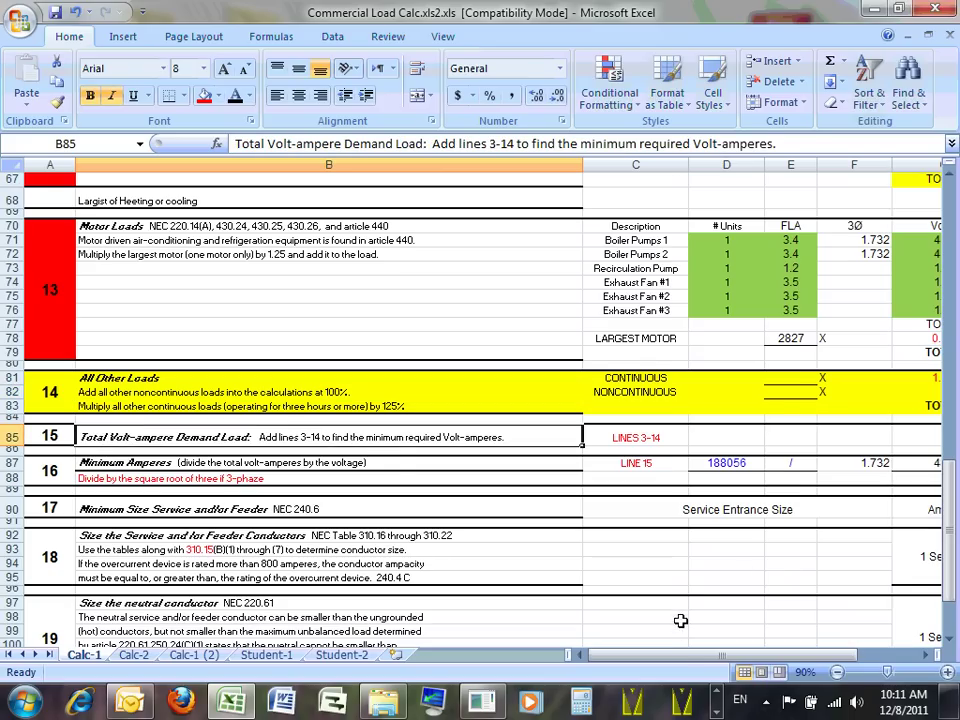
Step: Open the line 15 total formula in I85 and trace its references to the totals in I18 and I21
drag(689, 657, 730, 658)
click(478, 435)
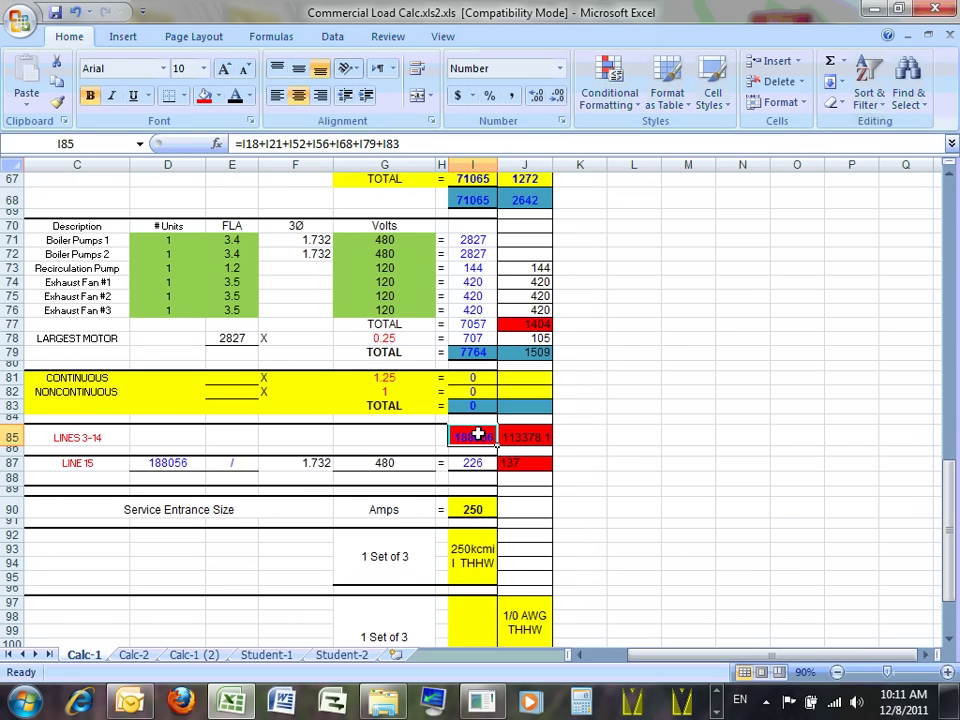
double_click(478, 435)
scroll(695, 412, up, 4)
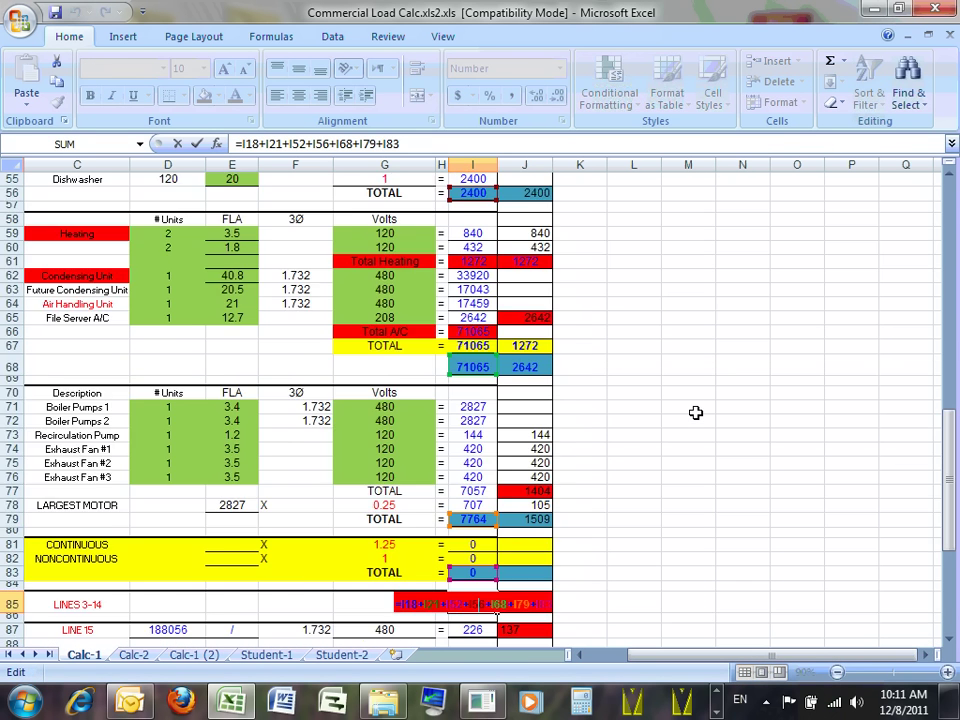
scroll(695, 412, up, 18)
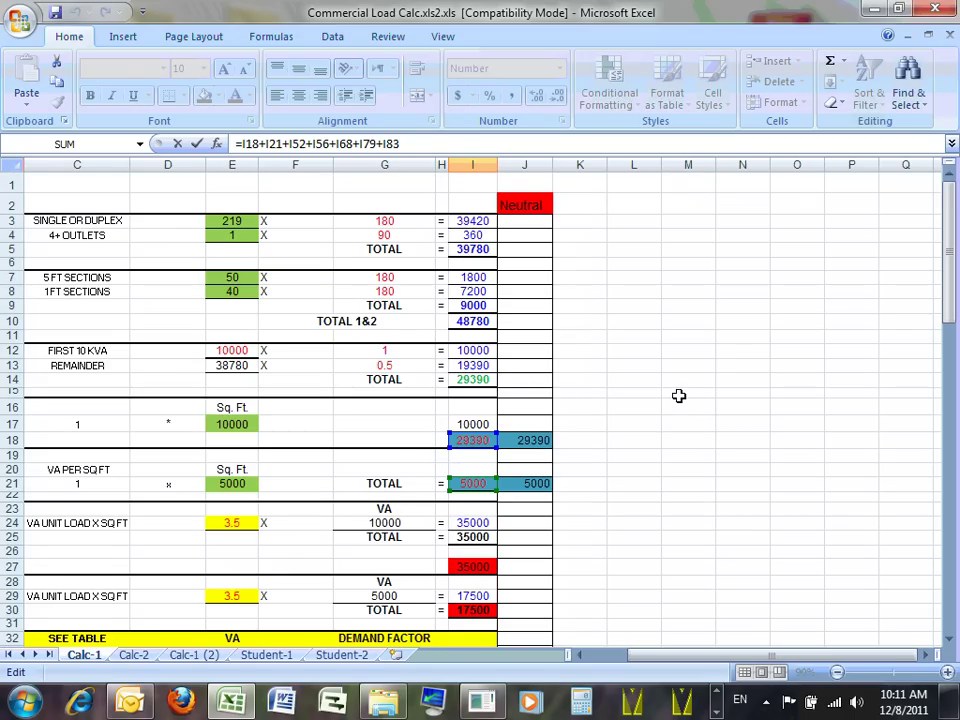
scroll(516, 399, down, 1)
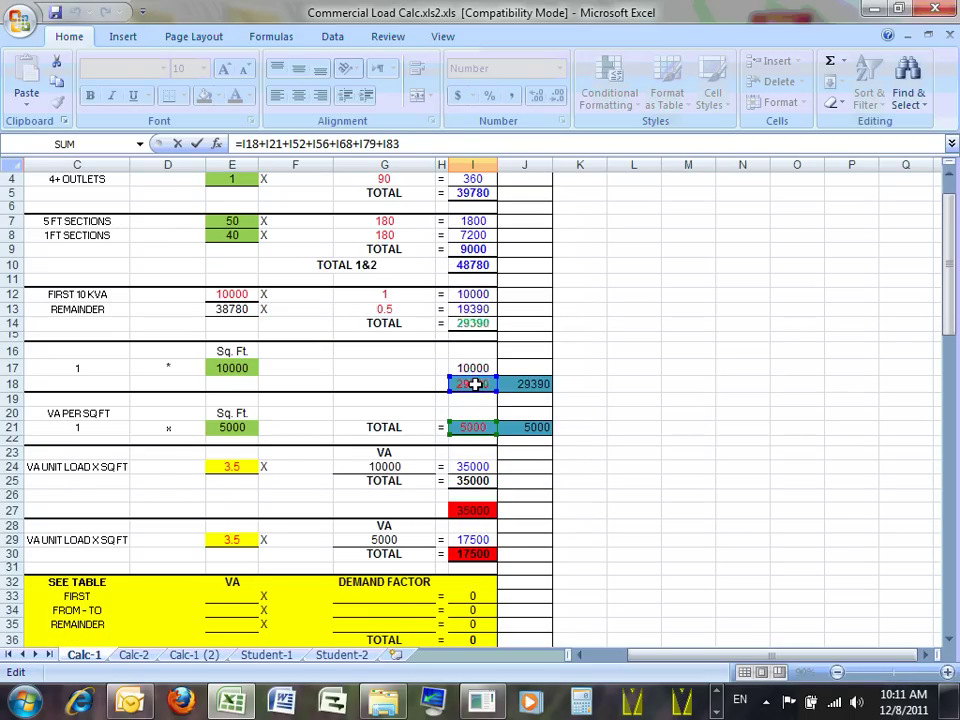
scroll(477, 427, down, 2)
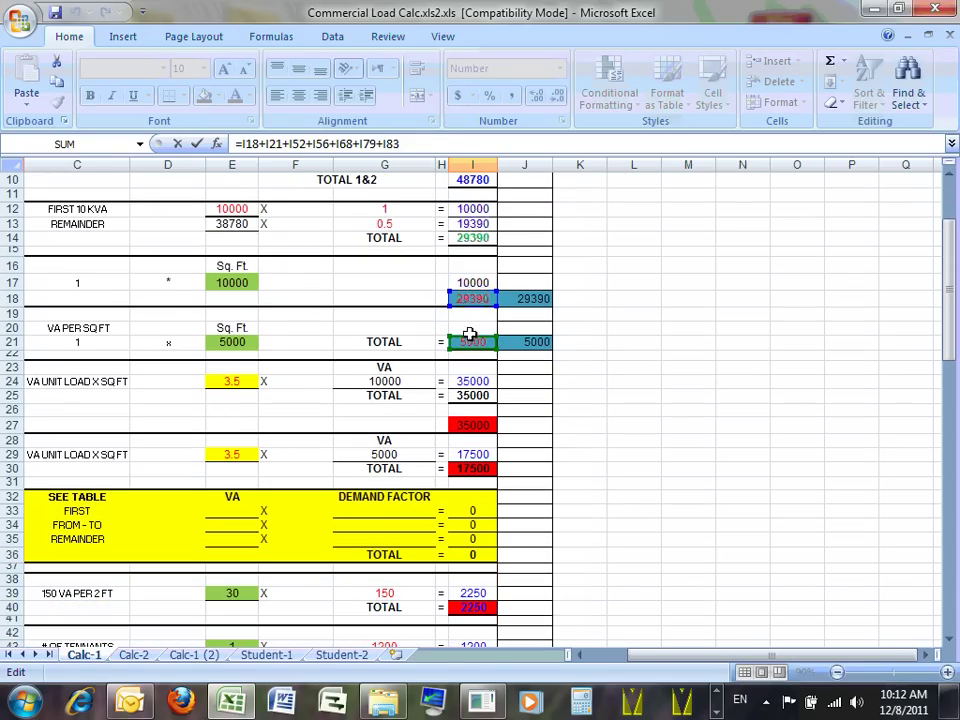
scroll(474, 320, down, 3)
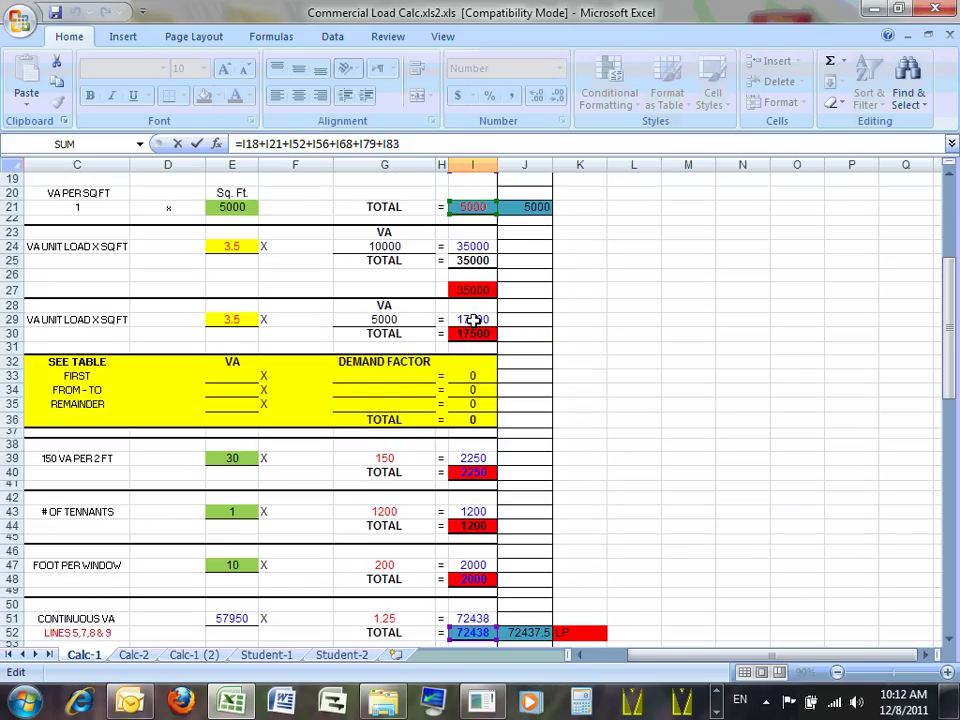
Step: Trace the total formula's references to the continuous load total in I52 and the dishwasher total in I56
scroll(474, 320, down, 3)
scroll(474, 320, down, 2)
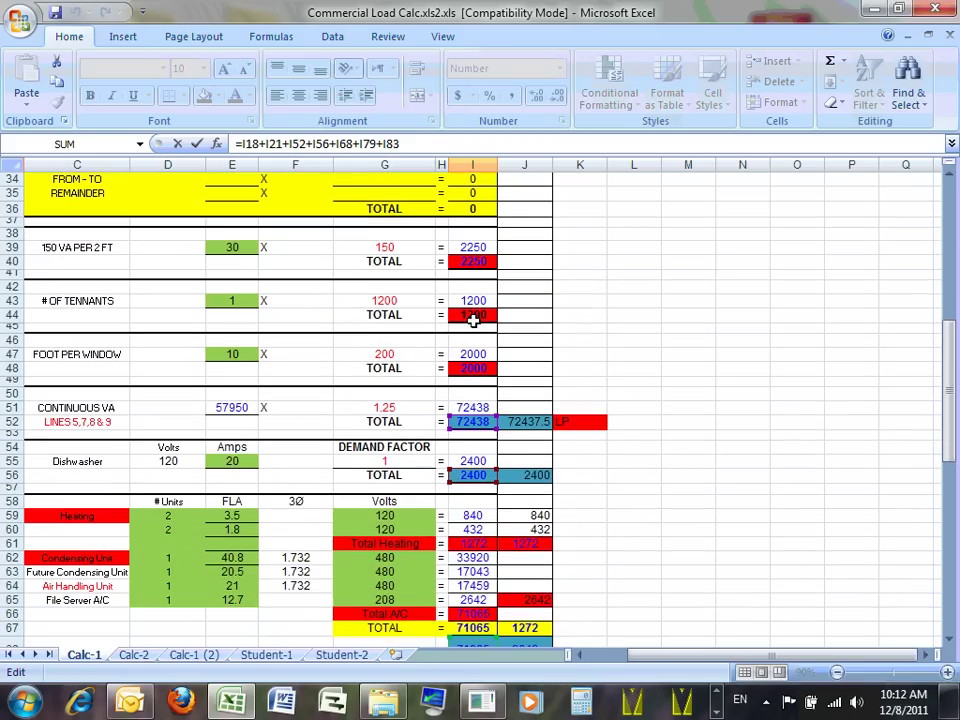
scroll(472, 329, down, 1)
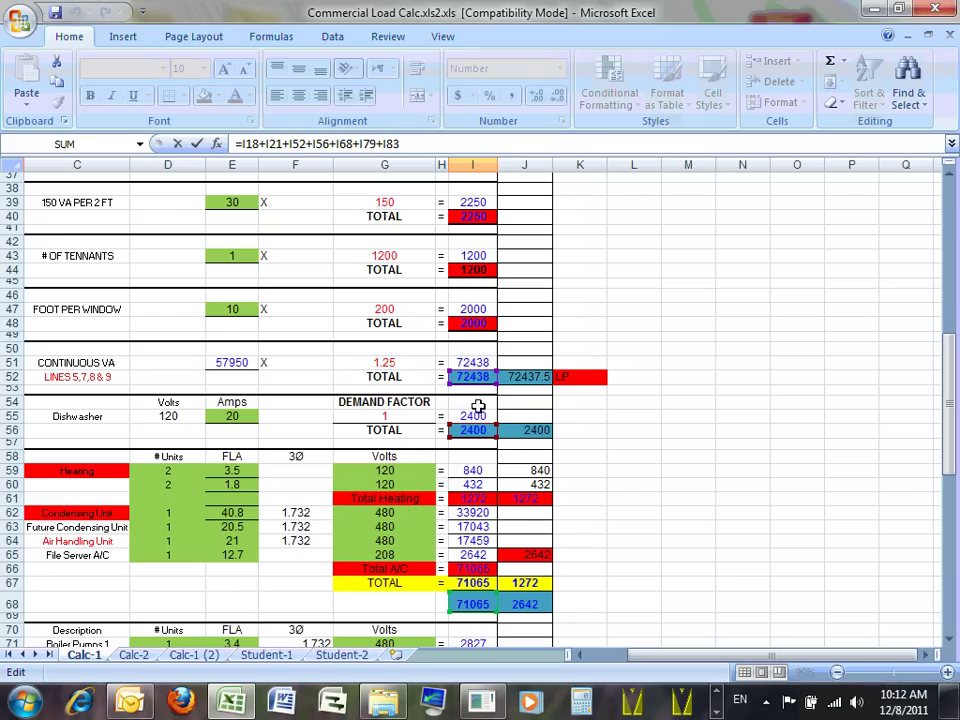
scroll(480, 428, down, 1)
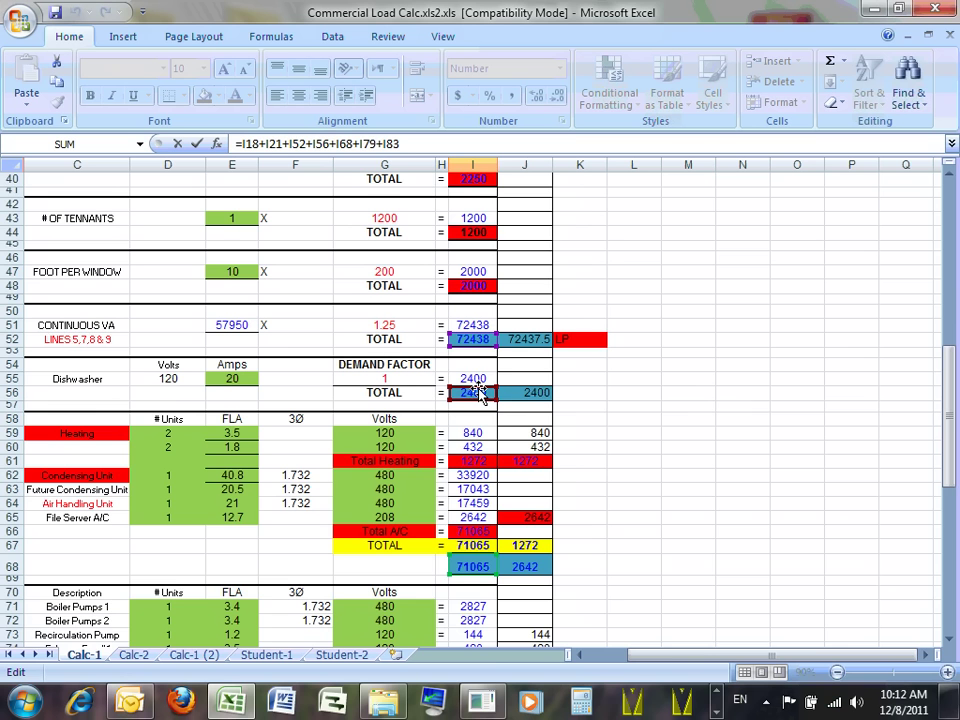
scroll(477, 392, down, 2)
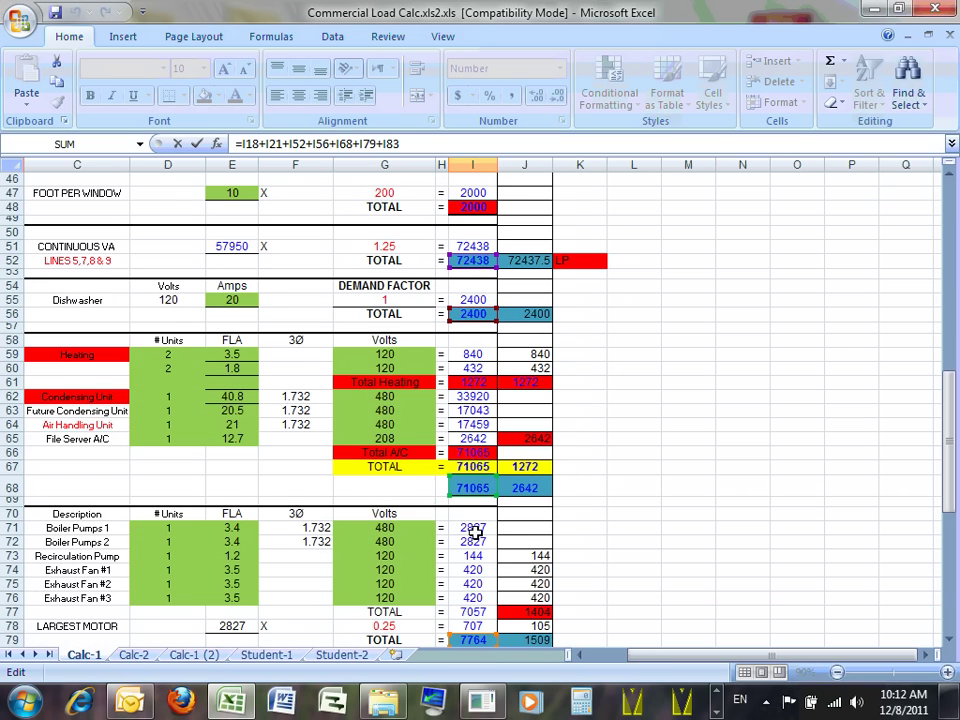
Step: Trace the total formula's references to I68, I79 and I83, leaving the formula in I85 unedited
scroll(476, 540, down, 2)
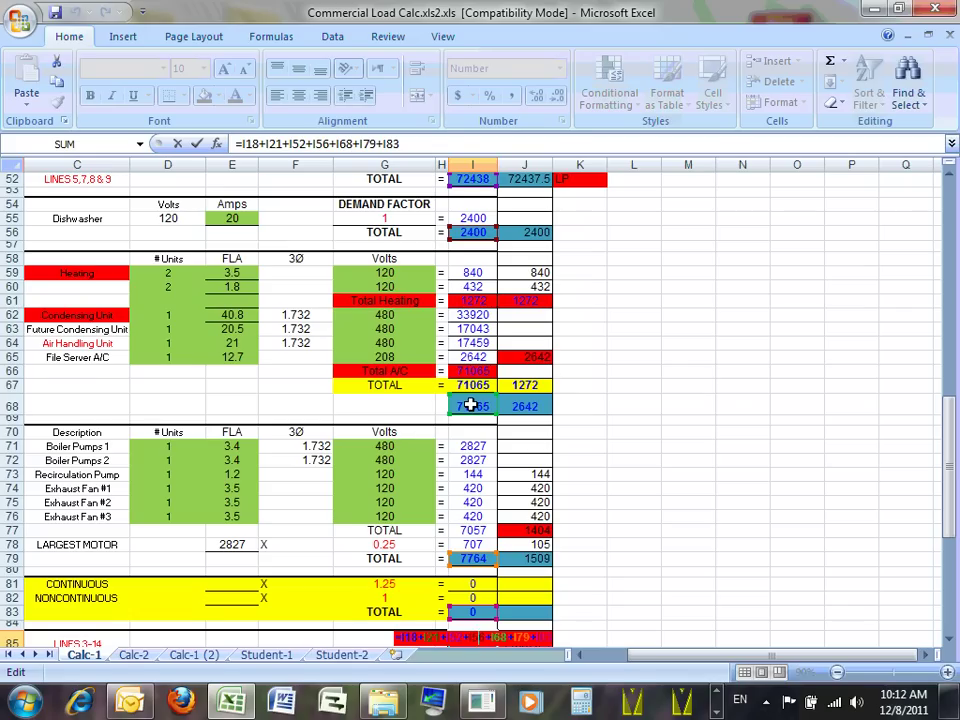
scroll(480, 404, down, 1)
scroll(483, 404, down, 2)
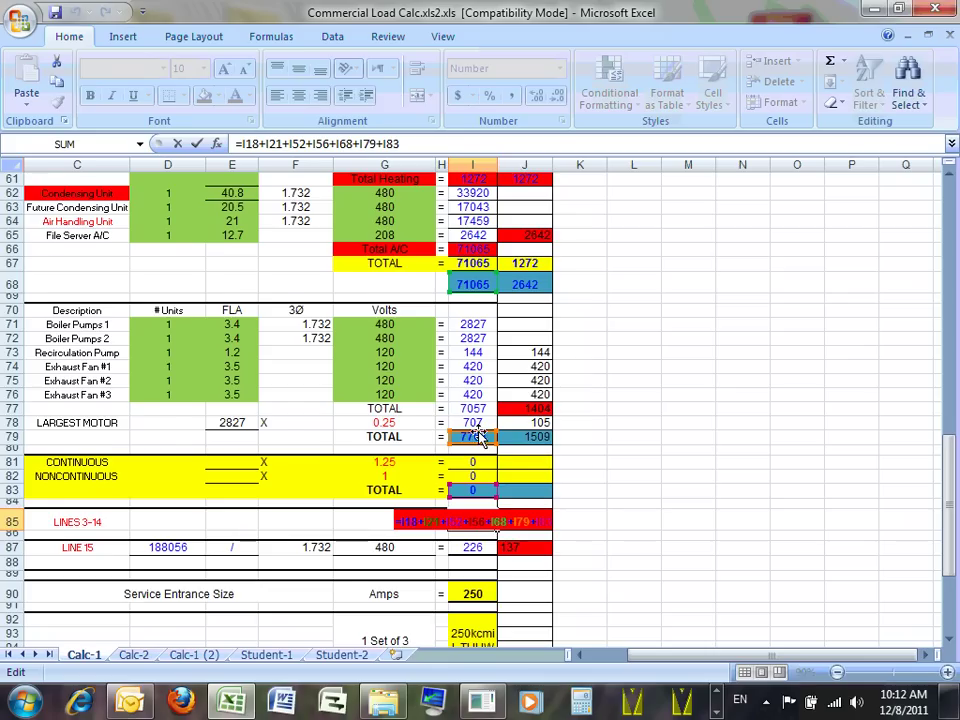
scroll(485, 438, down, 1)
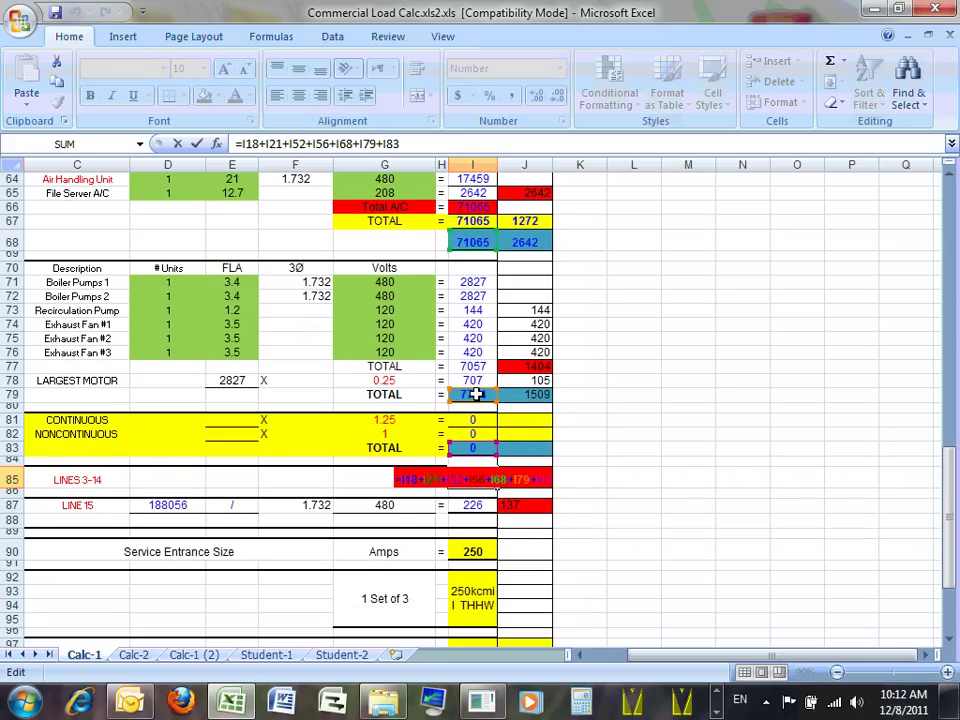
scroll(476, 394, down, 1)
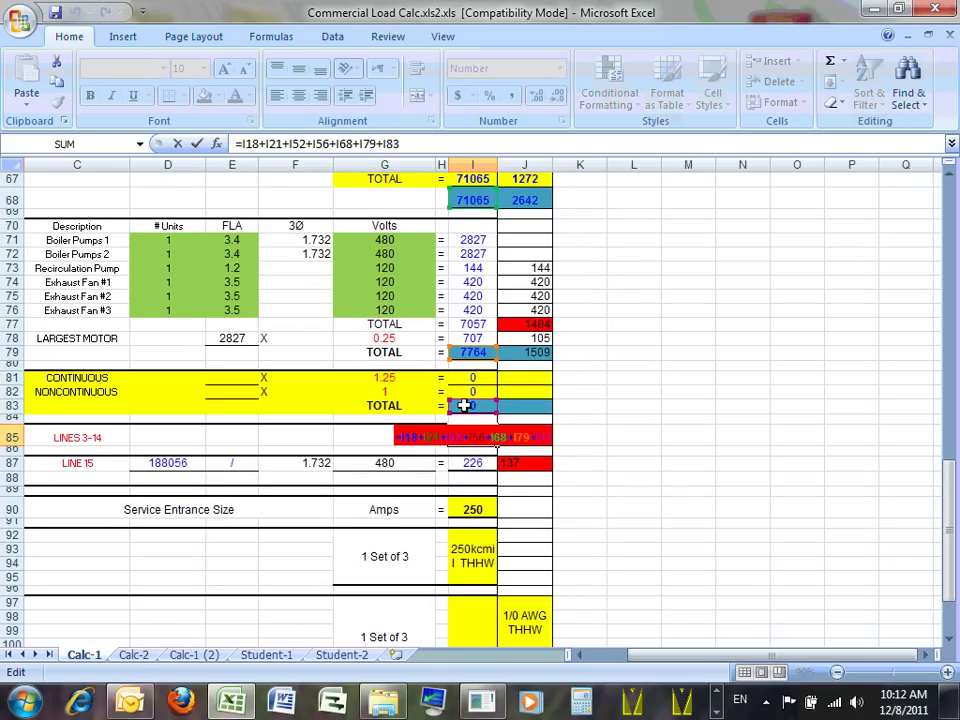
scroll(454, 403, down, 2)
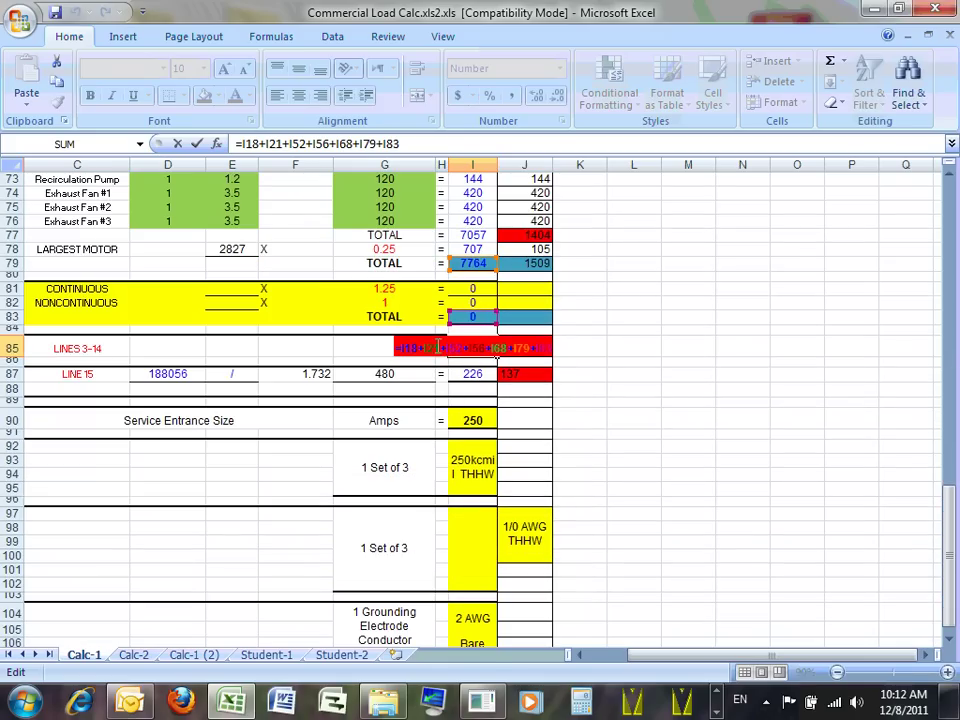
key(Return)
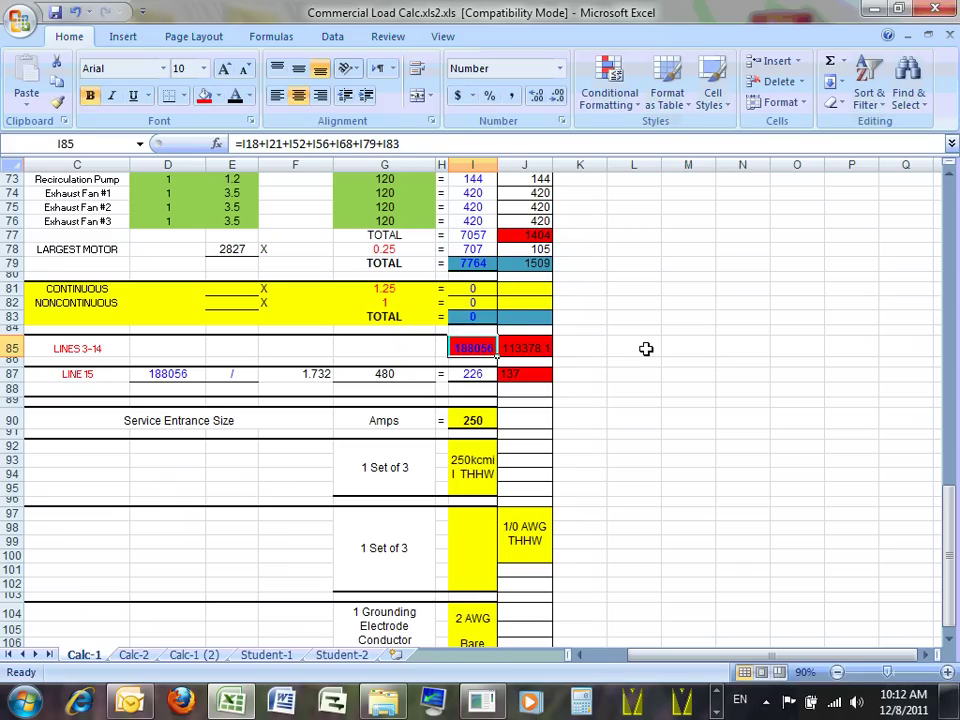
Step: Review the service panel sketch in SMART Notebook and return to the load calculation in Excel
click(481, 702)
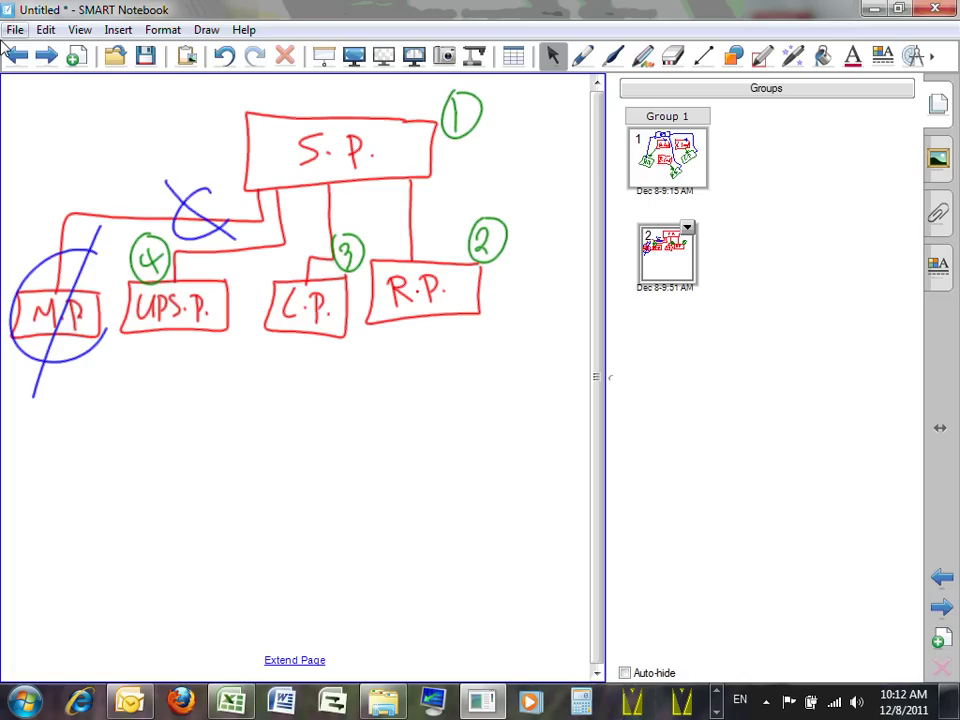
click(873, 12)
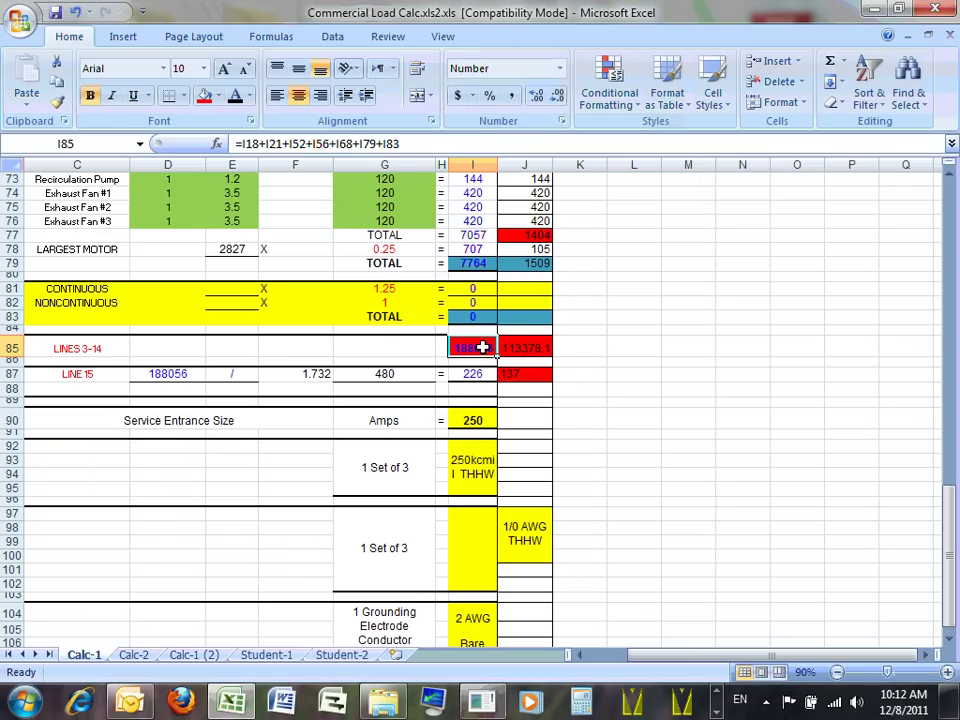
Step: Check the volt-ampere, three-phase factor and voltage cells in row 87 and the minimum amperes formula in I87
click(172, 372)
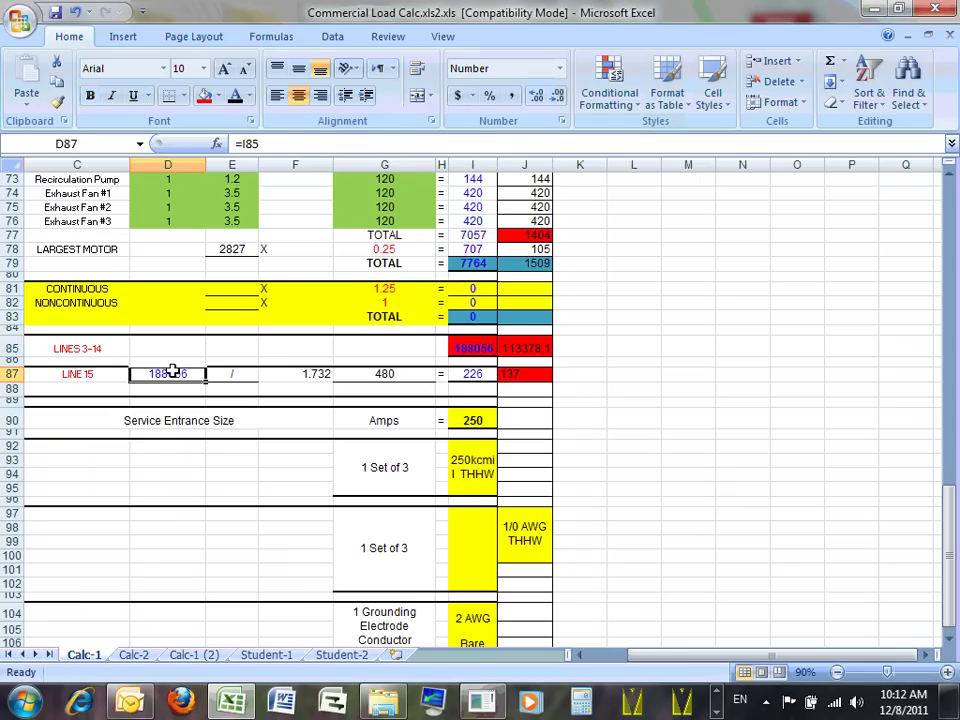
click(315, 373)
click(403, 372)
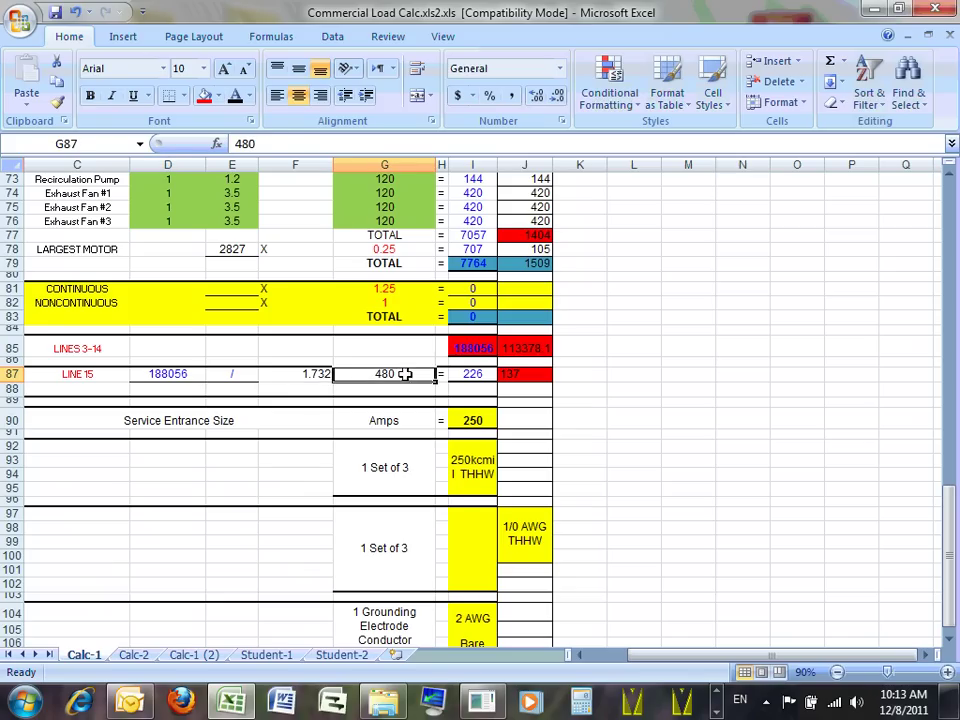
click(483, 373)
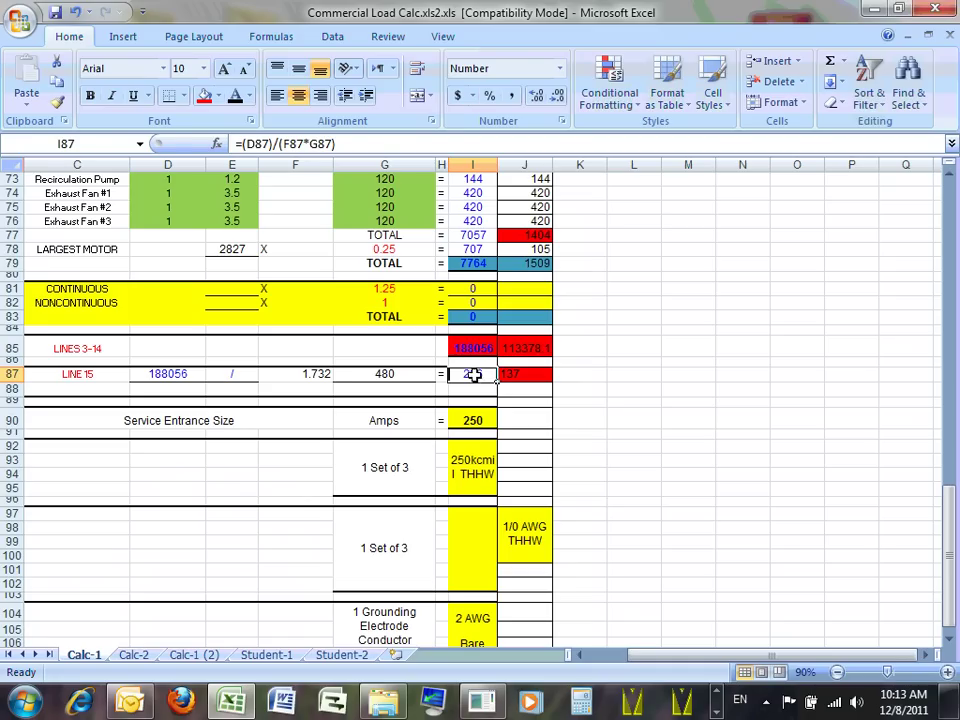
double_click(483, 373)
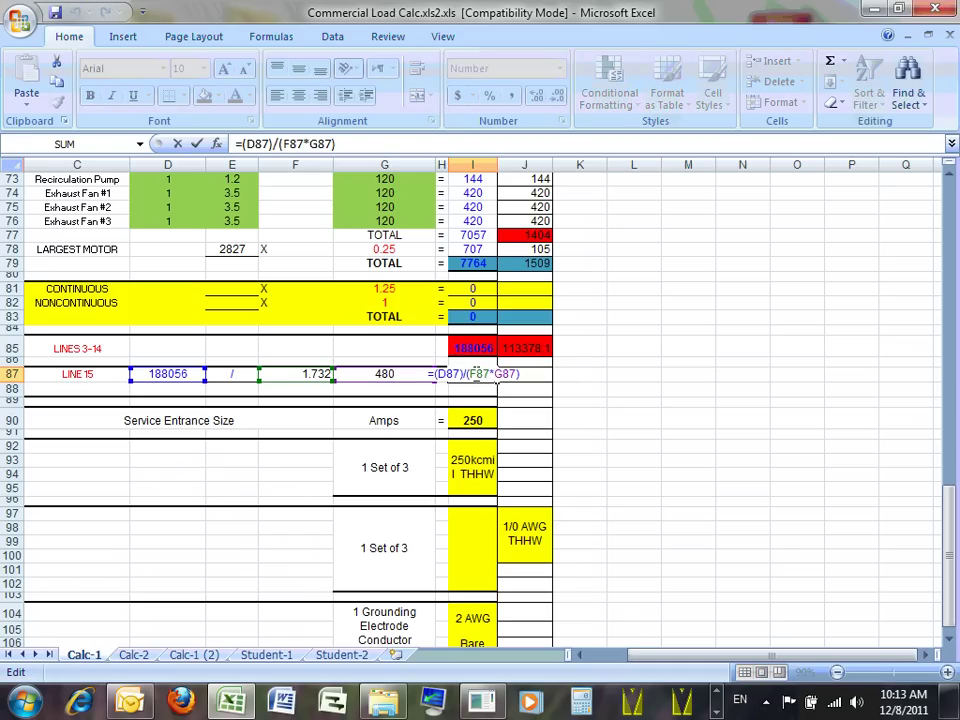
key(Escape)
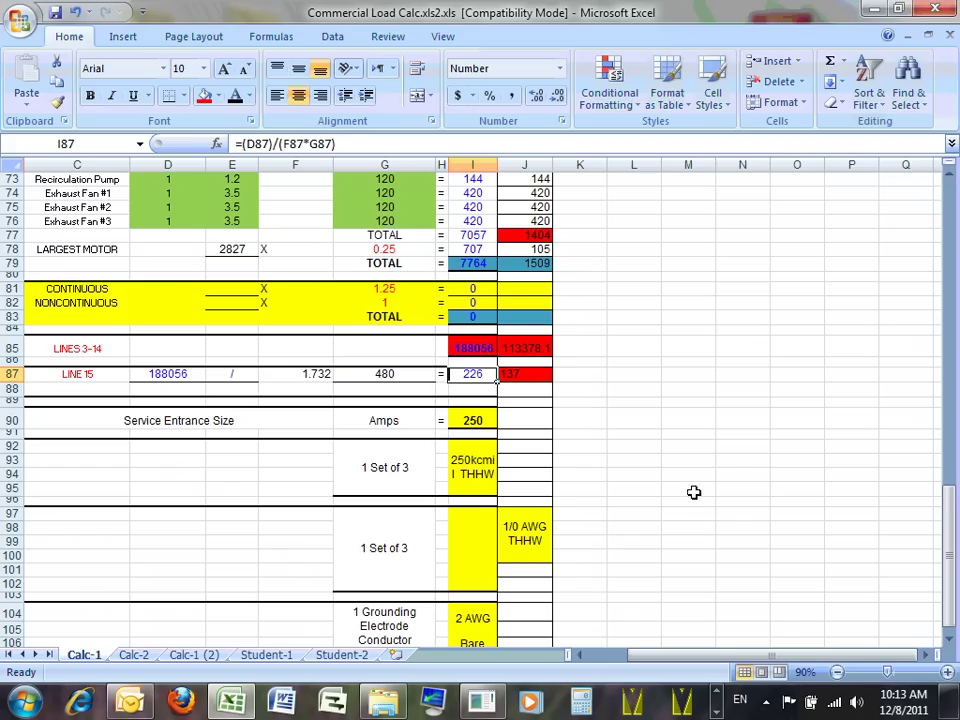
Step: Compare the minimum amperes in I87 with the service entrance size in I90, and check item 17's NEC reference in B90
click(585, 446)
click(477, 376)
click(476, 420)
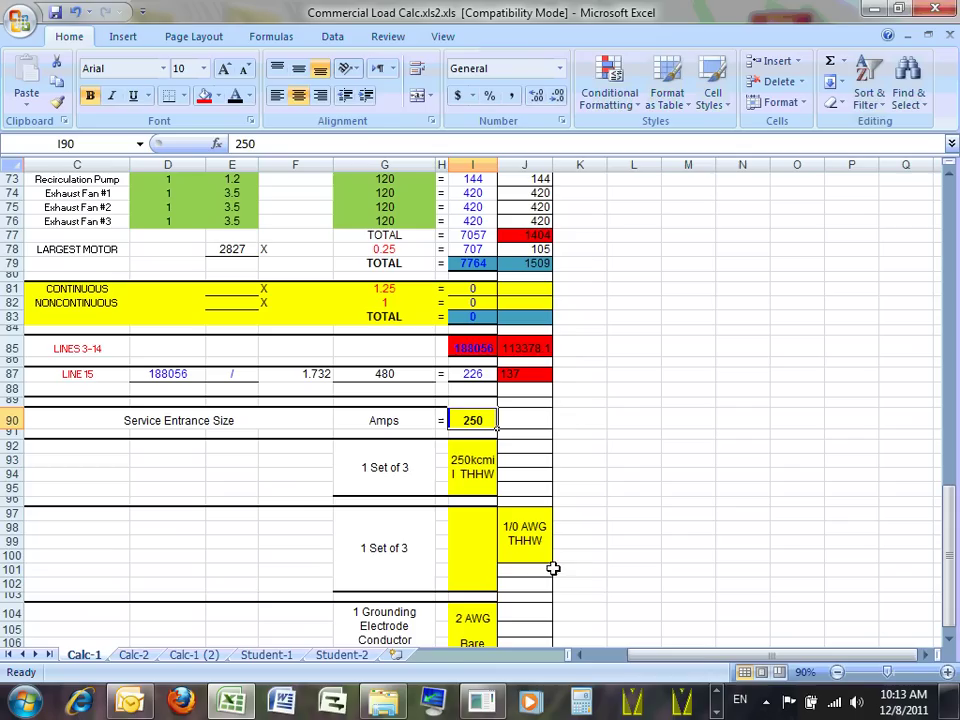
mouse_move(690, 664)
mouse_down()
mouse_move(679, 666)
mouse_move(695, 664)
mouse_up()
drag(690, 660, 583, 662)
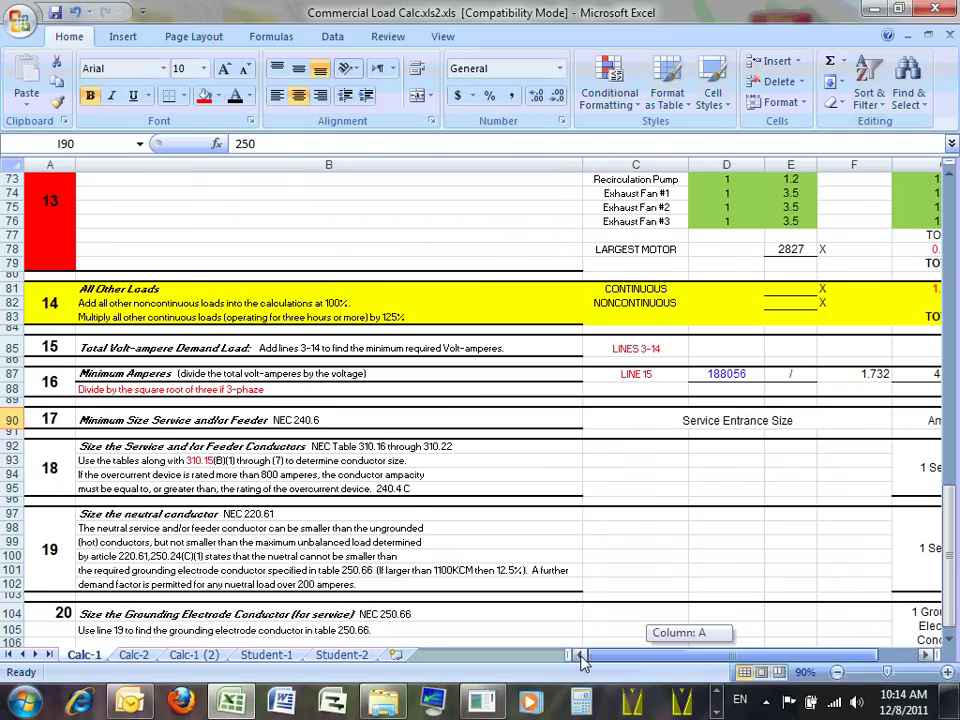
click(308, 416)
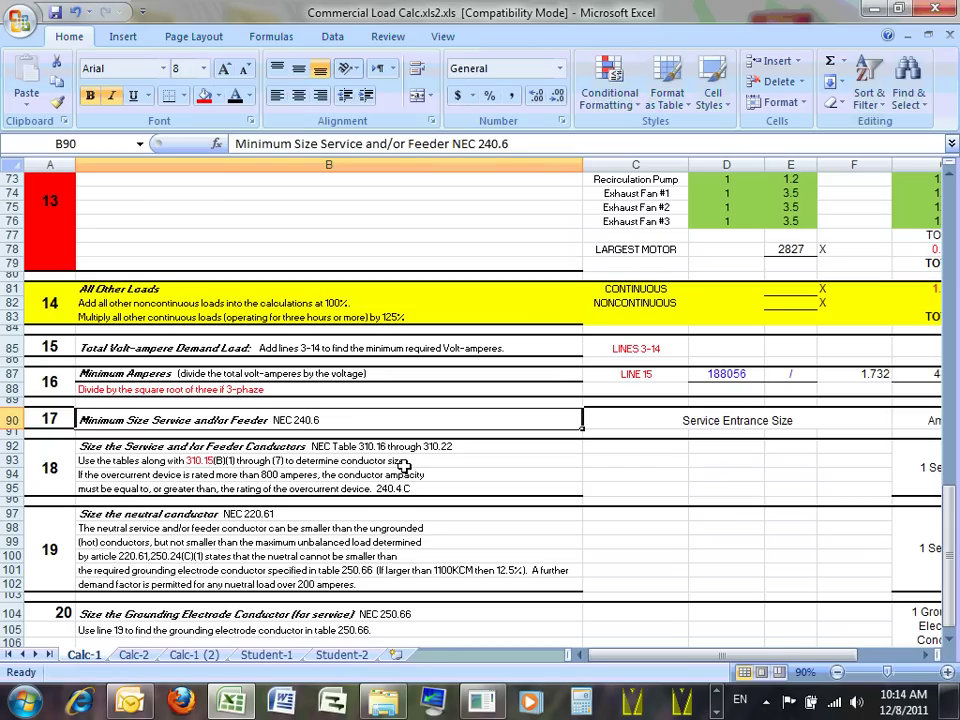
Step: Switch to NEC2011.pdf in Adobe Reader and go to the article 240 Overcurrent Protection
click(716, 711)
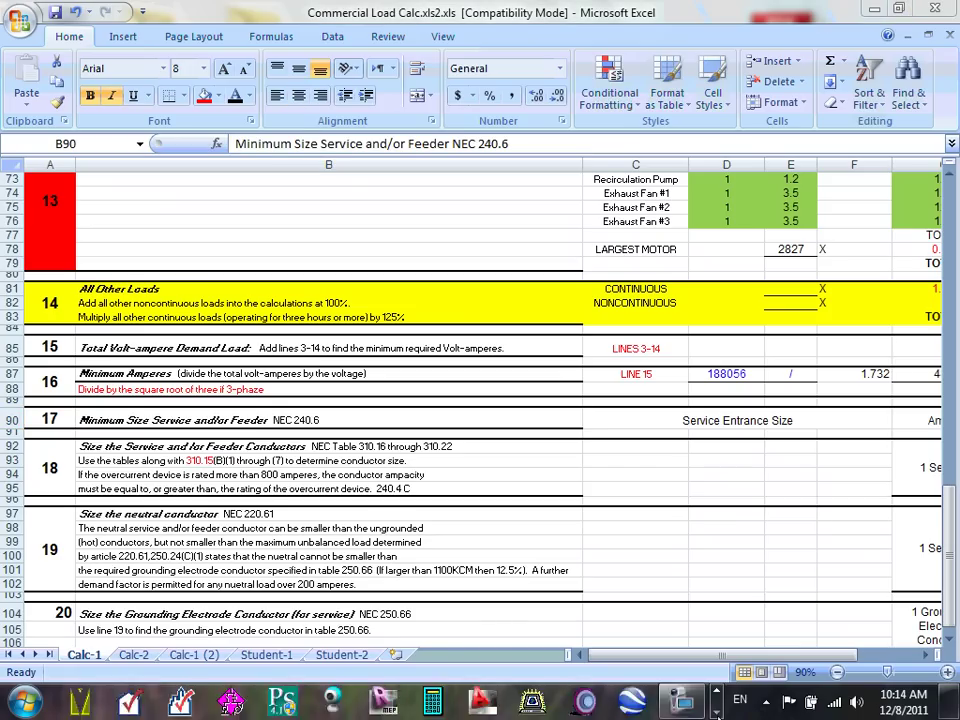
click(716, 714)
mouse_move(380, 708)
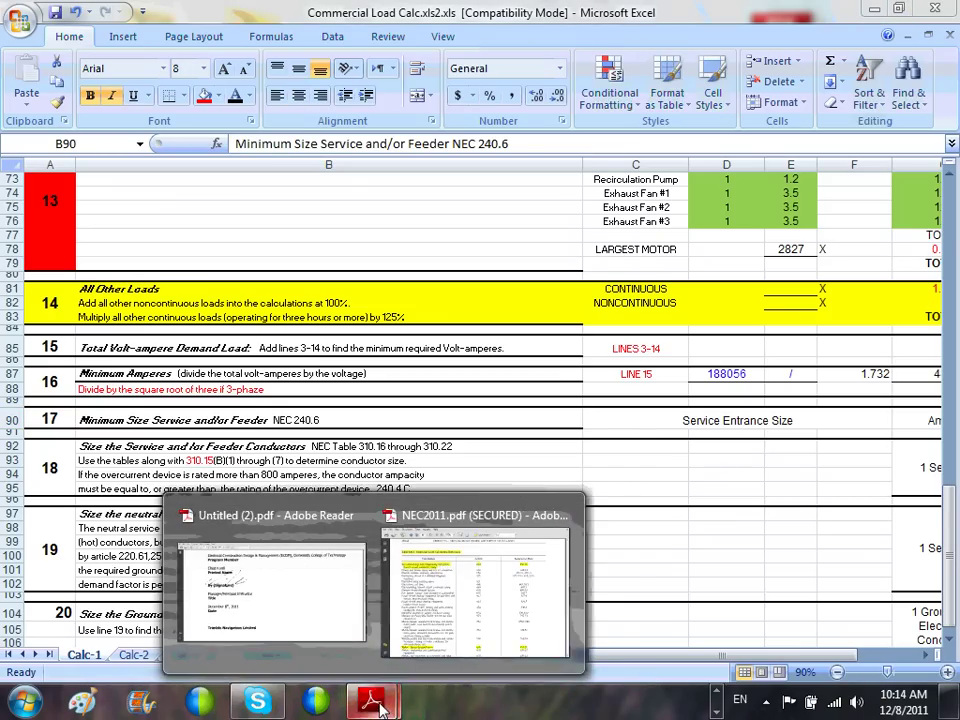
click(456, 618)
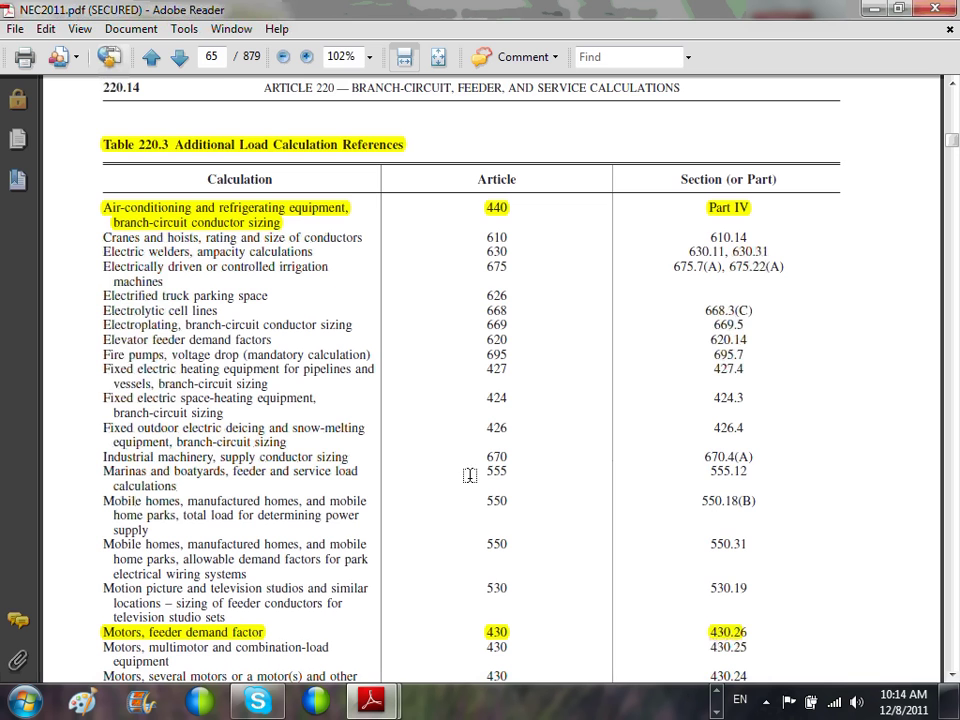
click(19, 140)
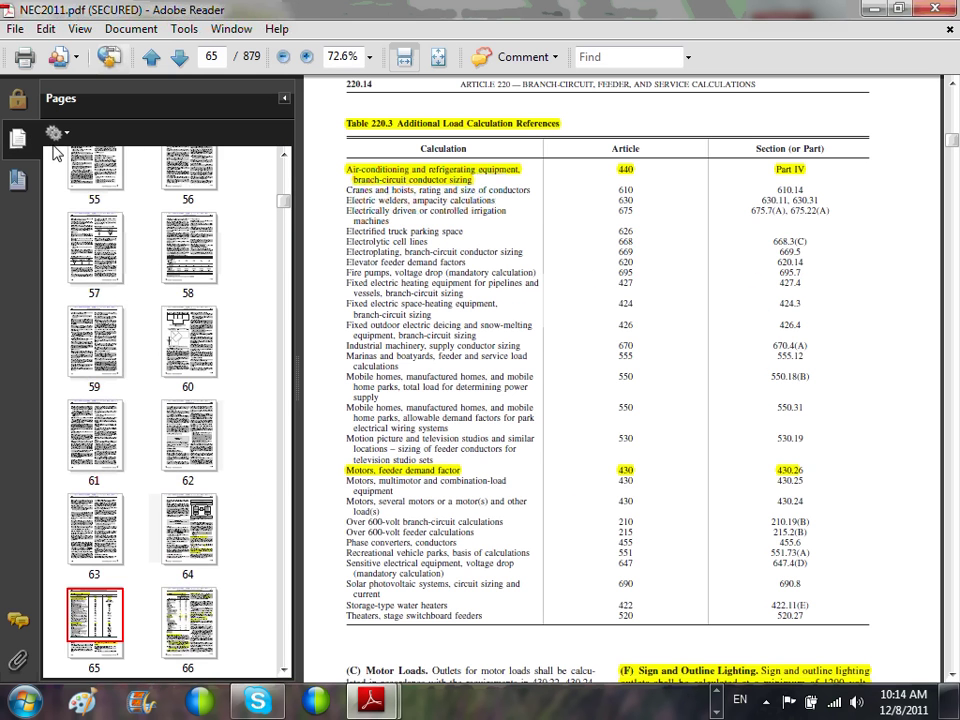
click(284, 98)
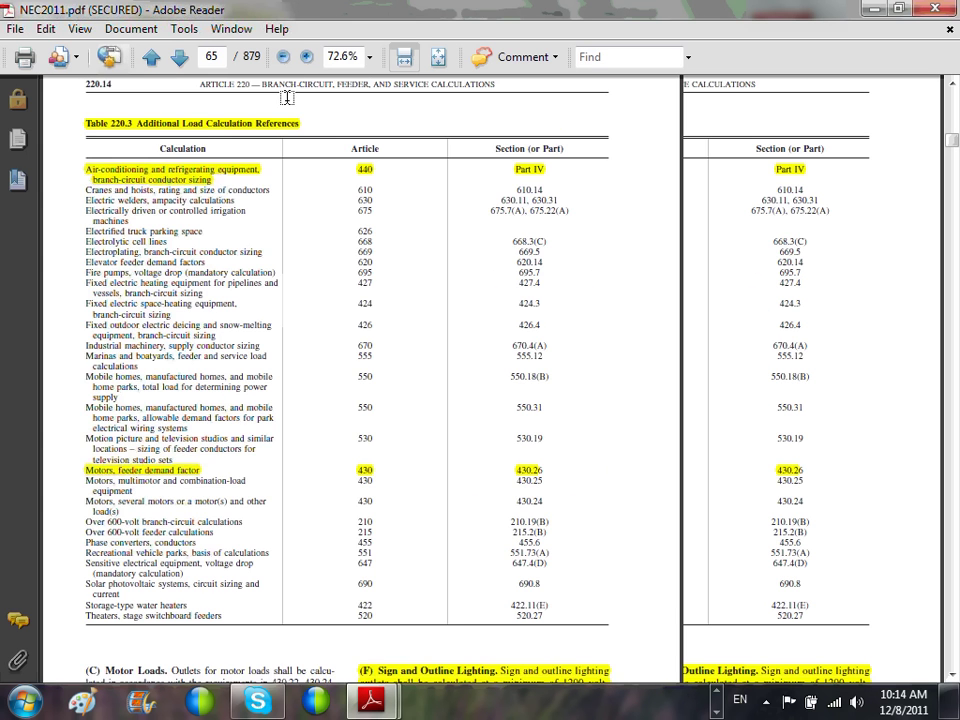
click(34, 185)
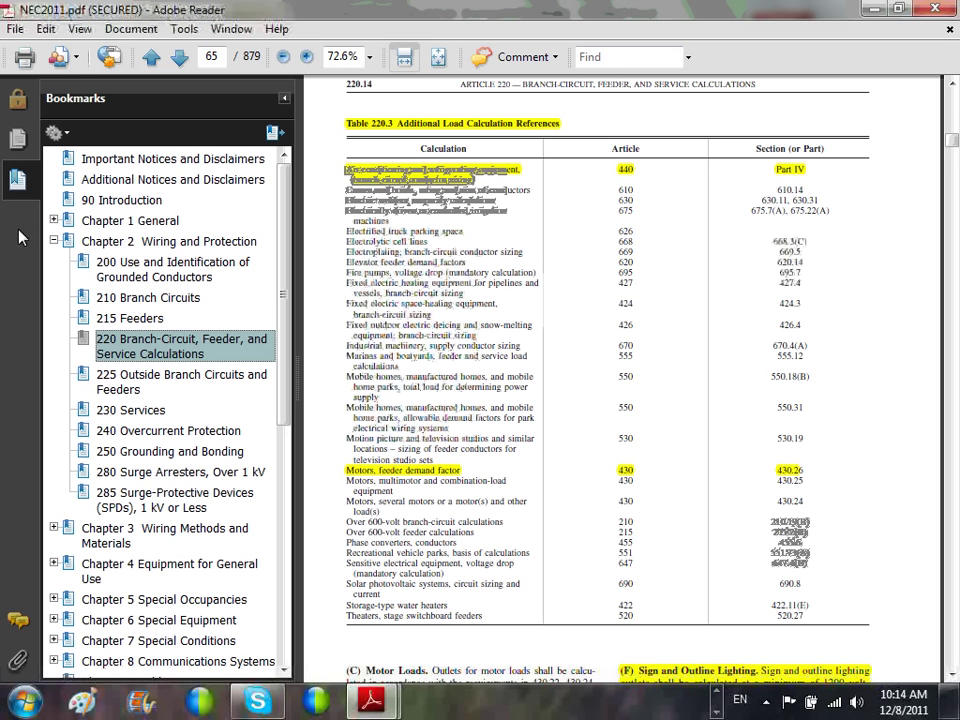
click(205, 433)
click(284, 97)
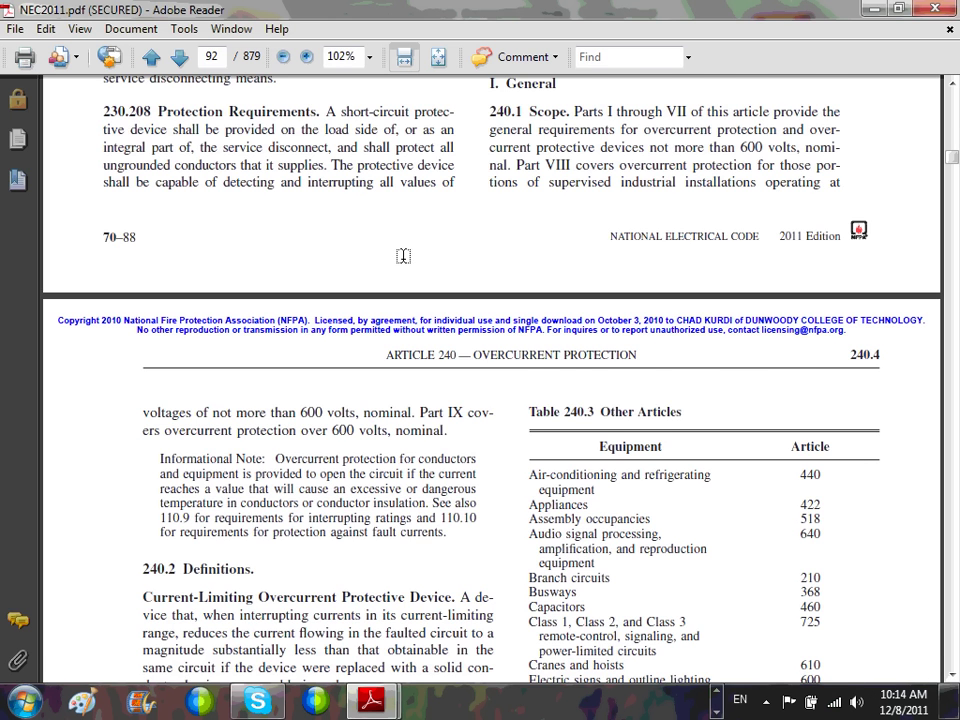
Step: Find section 240.6 Standard Ampere Ratings on page 94 and highlight its heading
scroll(403, 256, down, 15)
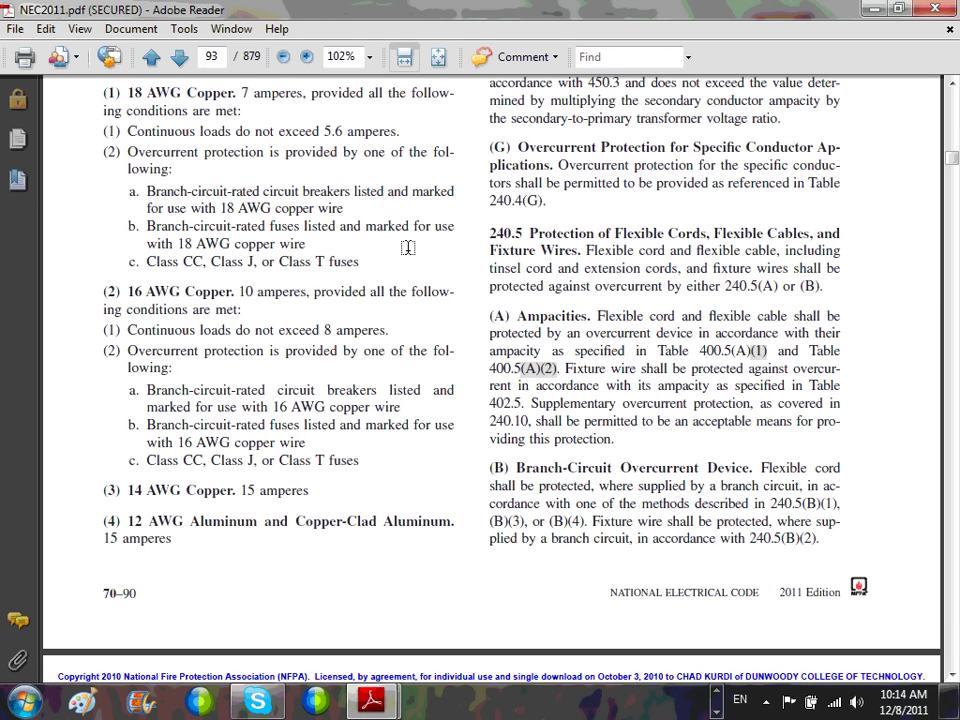
scroll(408, 247, down, 6)
drag(528, 199, 738, 199)
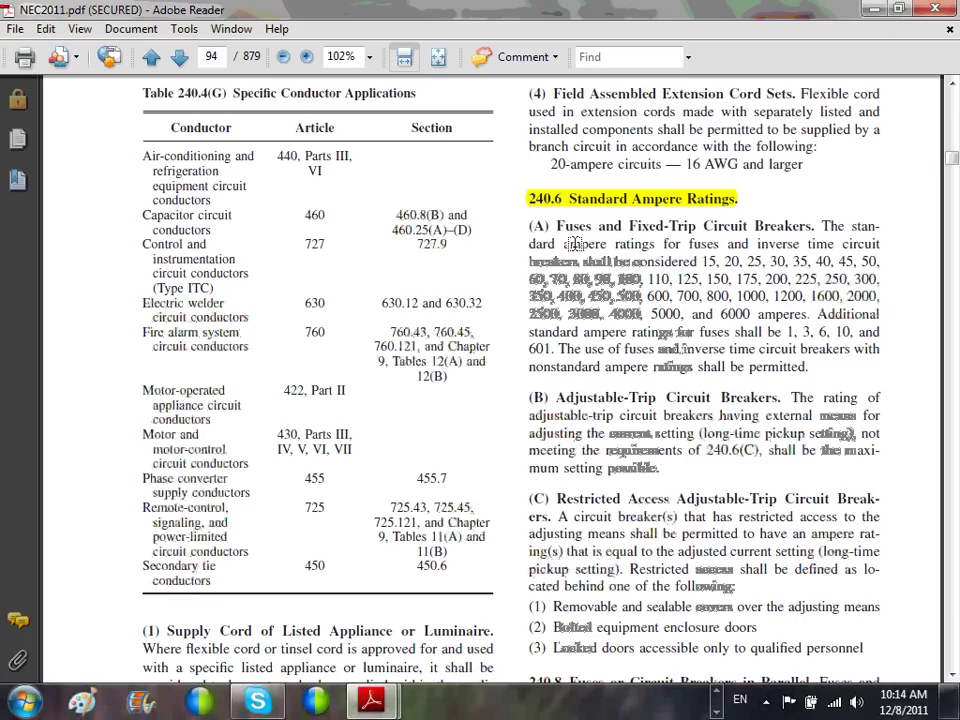
Step: In 240.6(A), highlight the "Fuses and Fixed-Trip Circuit Breakers" heading and the ratings 15, 6000, 4000 and 1, 3, 6, 10
drag(557, 226, 818, 222)
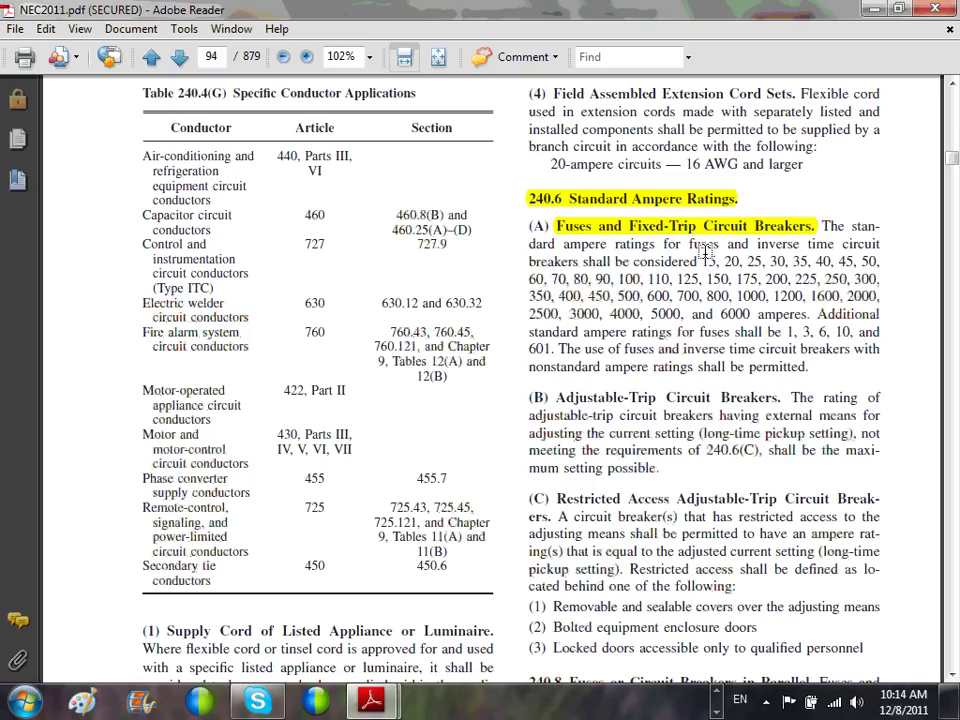
drag(701, 261, 714, 261)
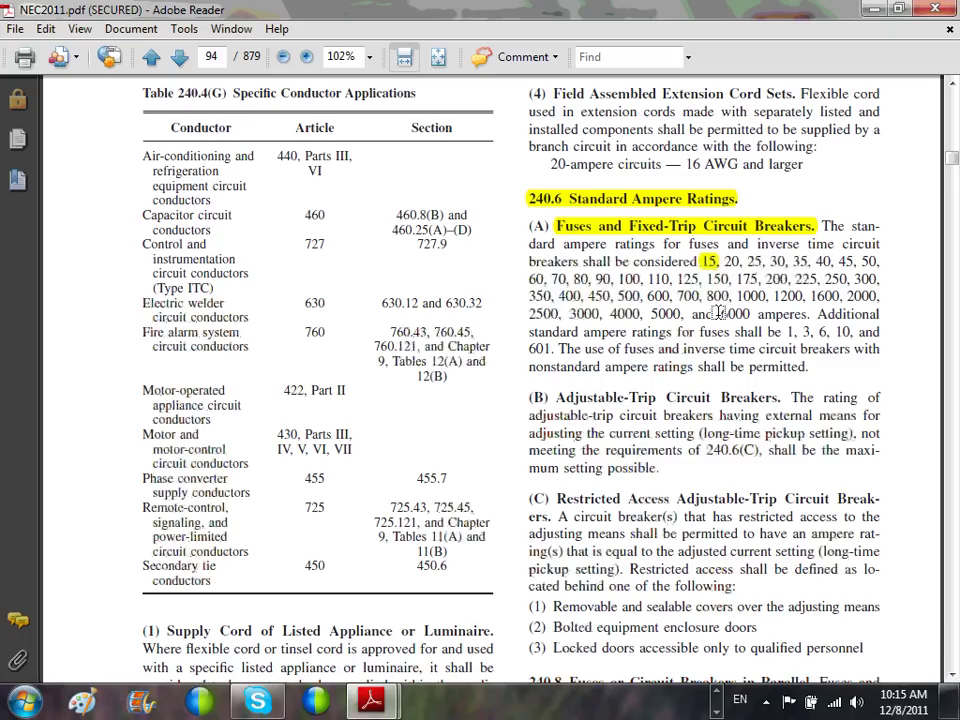
drag(718, 313, 750, 313)
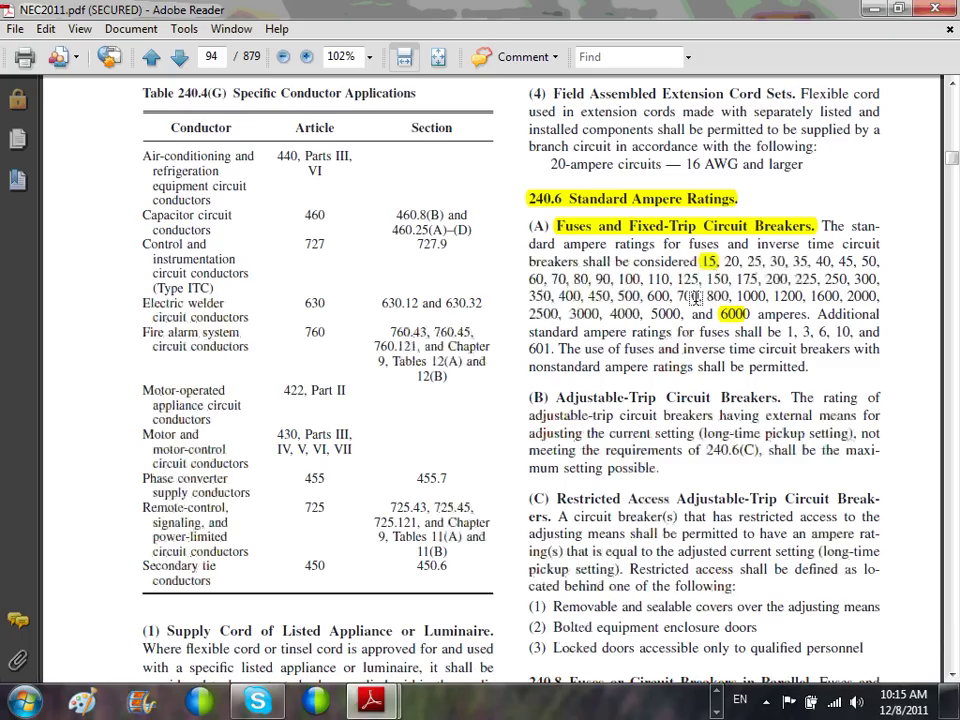
drag(610, 313, 638, 313)
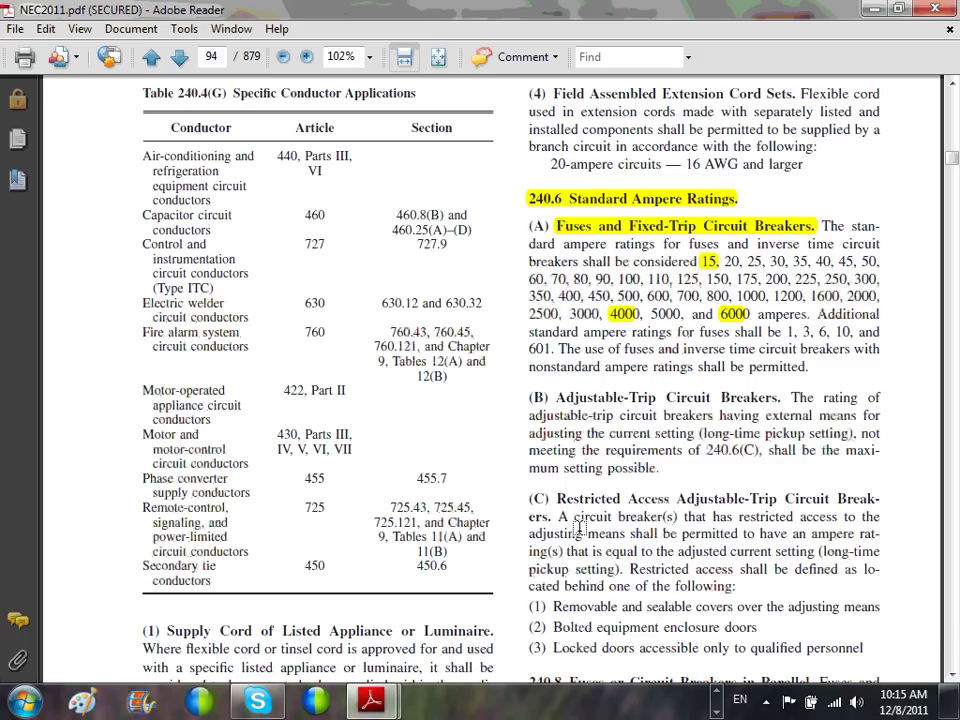
drag(786, 331, 851, 331)
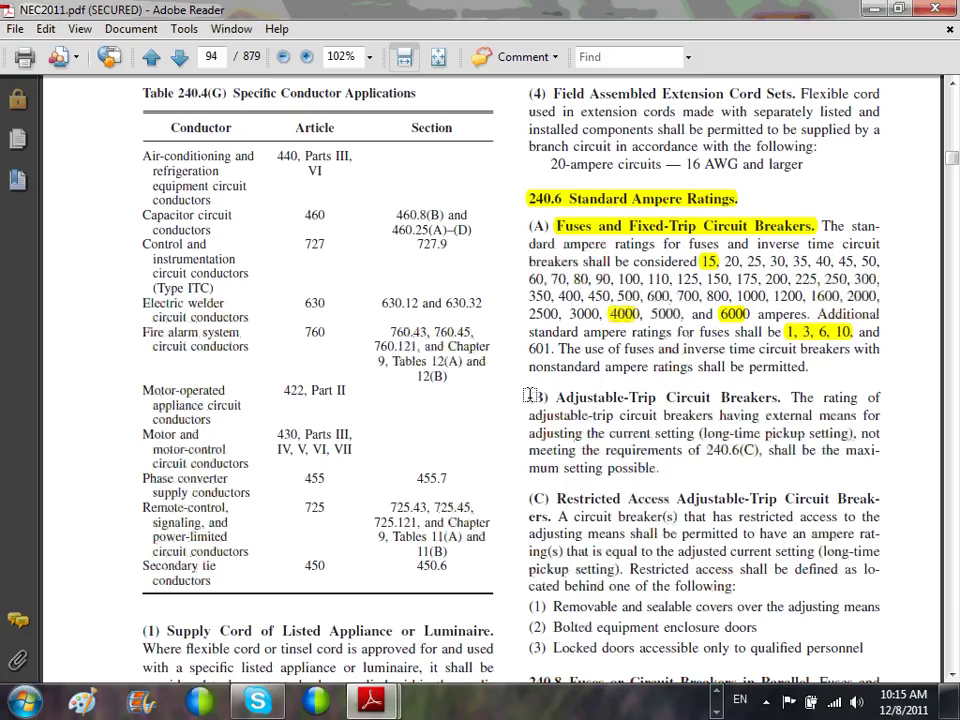
Step: Highlight the "(B) Adjustable-Trip Circuit Breakers" heading and the words "(long-time pickup setting)" in its paragraph
drag(527, 397, 783, 396)
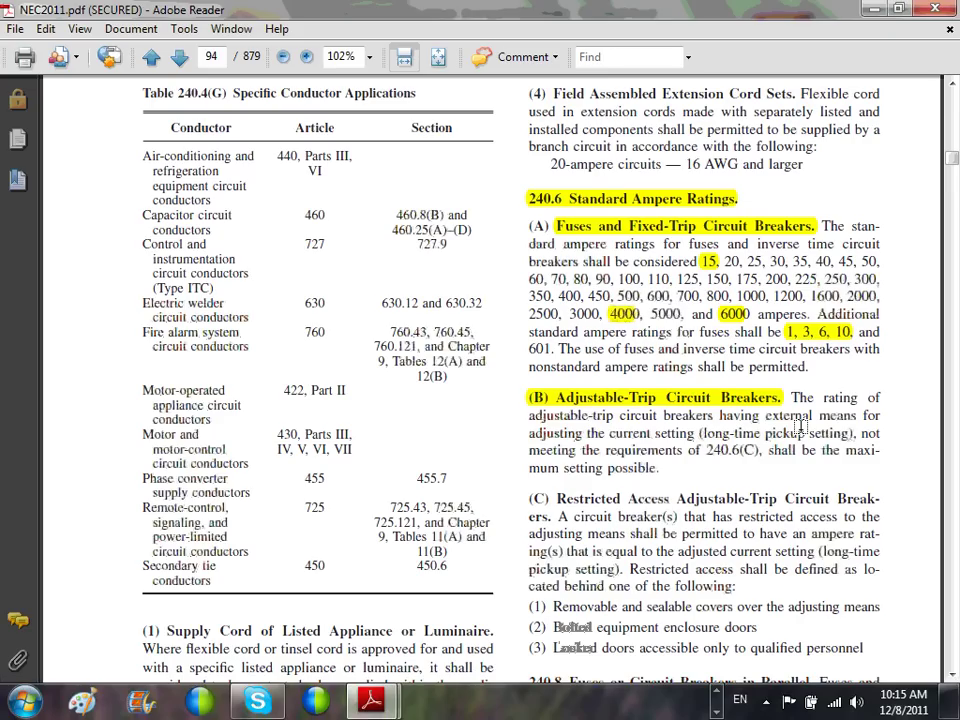
scroll(705, 375, down, 1)
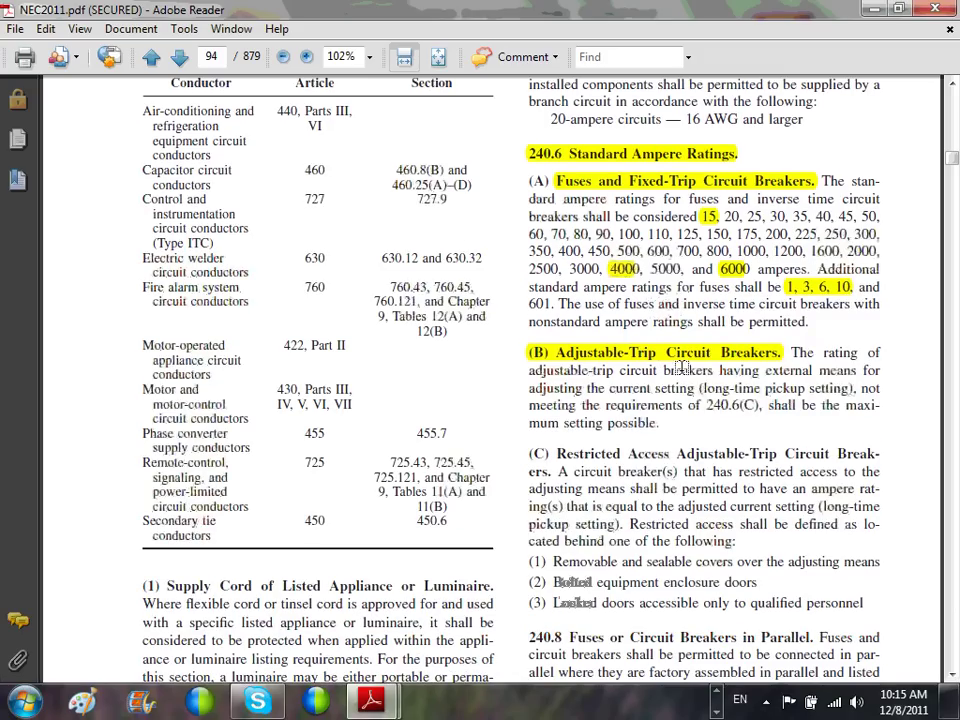
drag(699, 388, 852, 389)
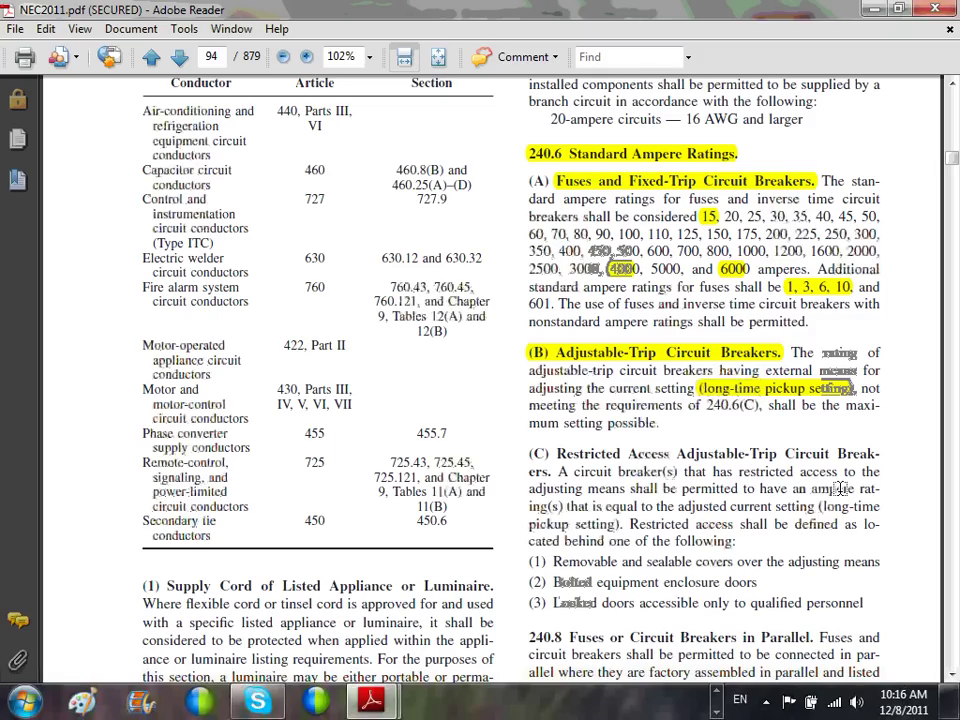
Step: Highlight the ratings 1000 and 1200 in 240.6(A) and the first line of the "Restricted Access Adjustable-Trip Circuit Breakers" heading in (C)
scroll(842, 488, up, 1)
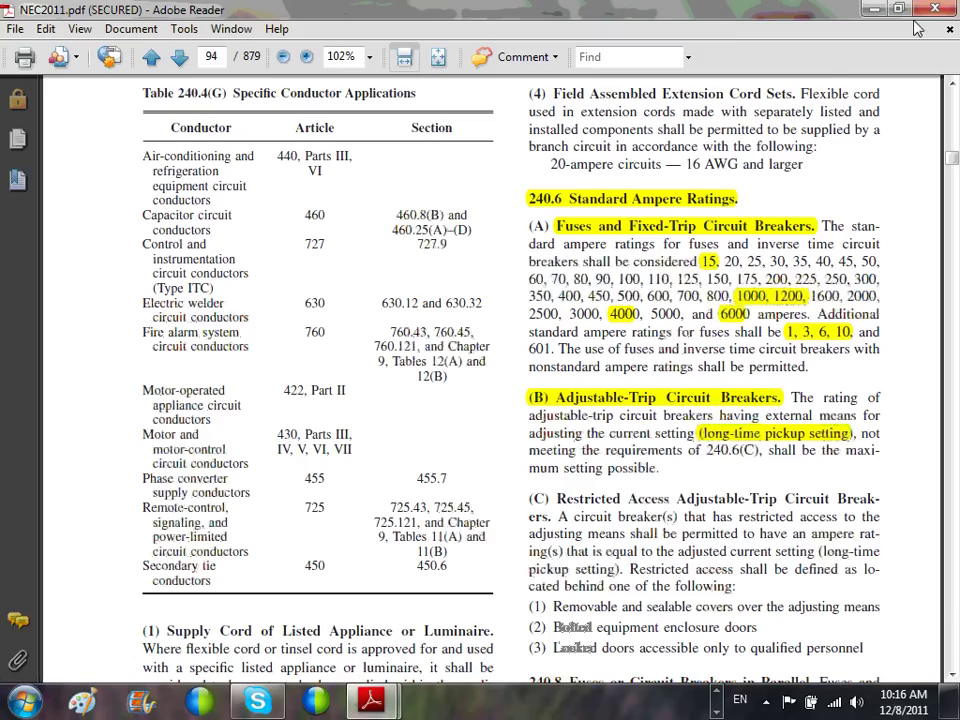
scroll(700, 450, down, 1)
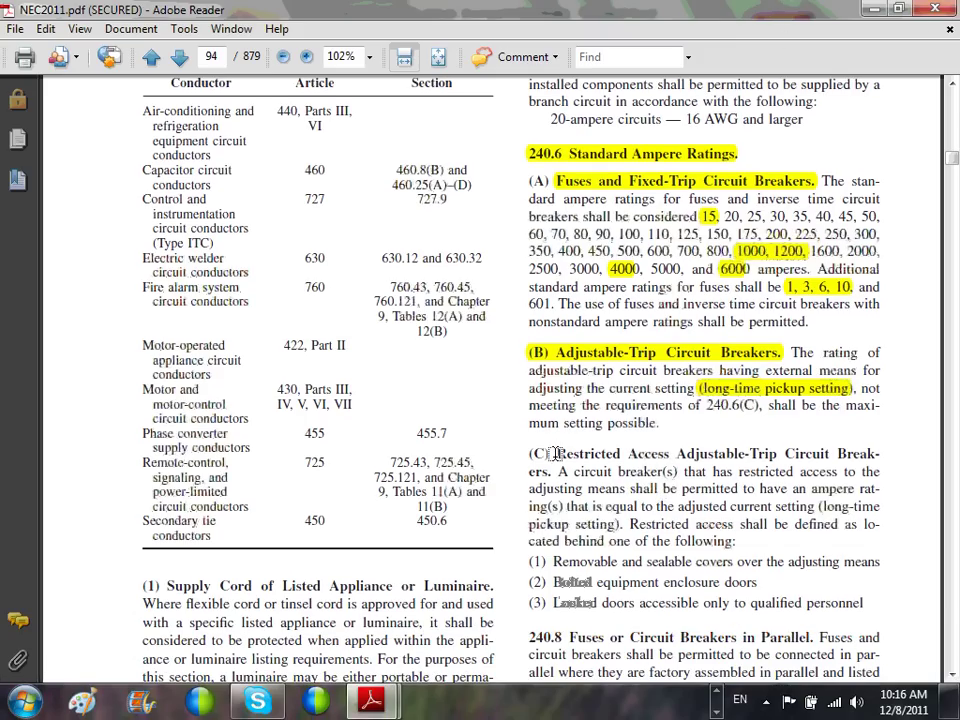
drag(556, 453, 880, 454)
scroll(800, 477, down, 1)
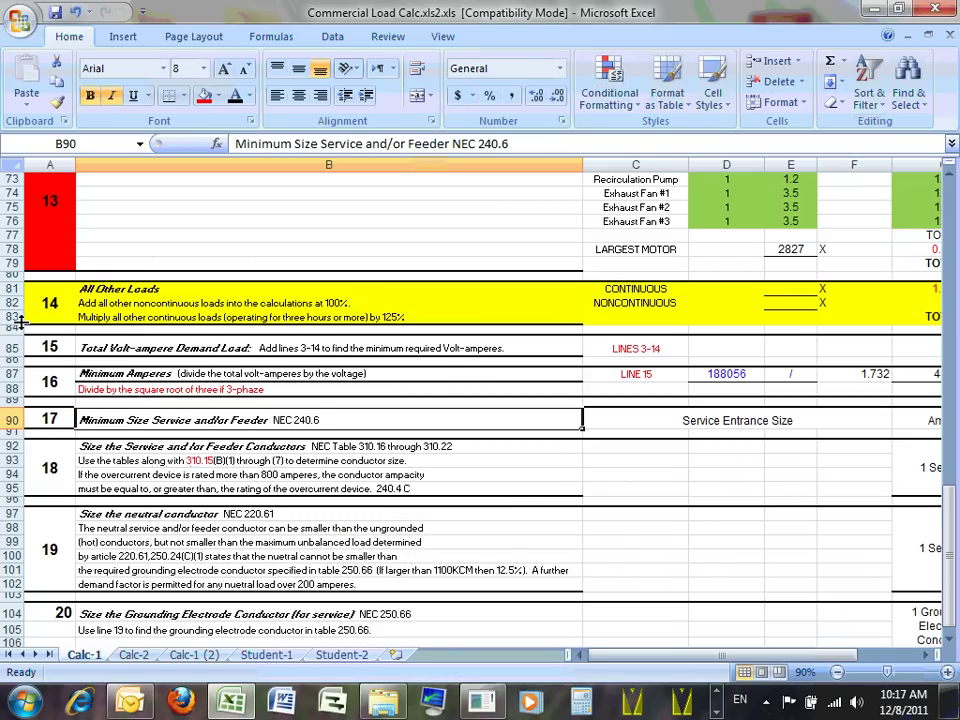
Step: Switch to the Commercial Load Calc workbook in Excel and check the service entrance size in I90
click(372, 363)
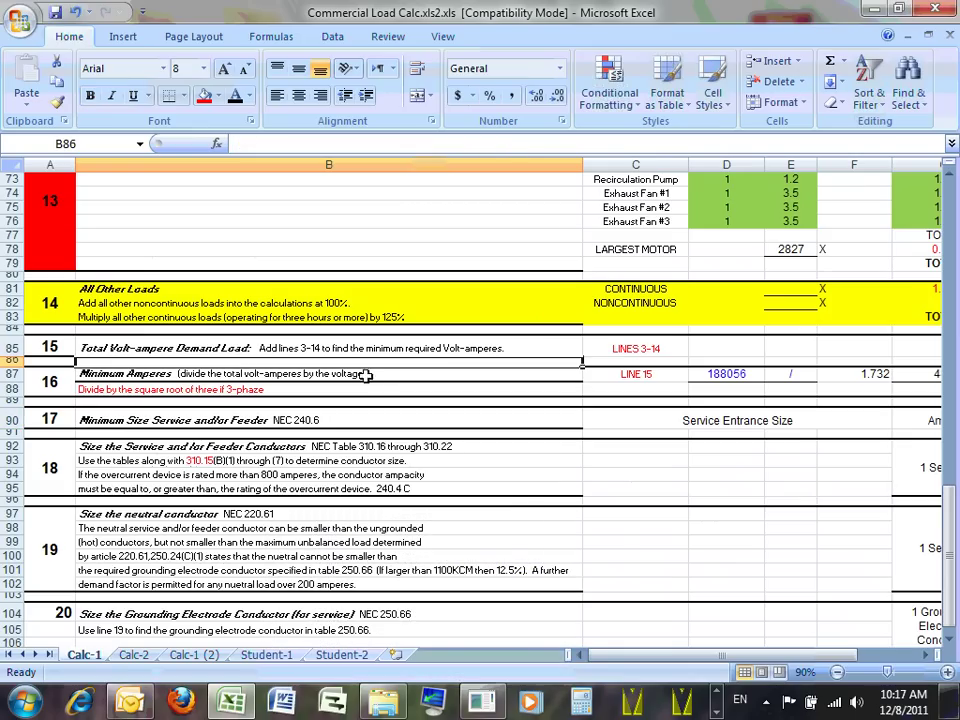
drag(815, 656, 877, 660)
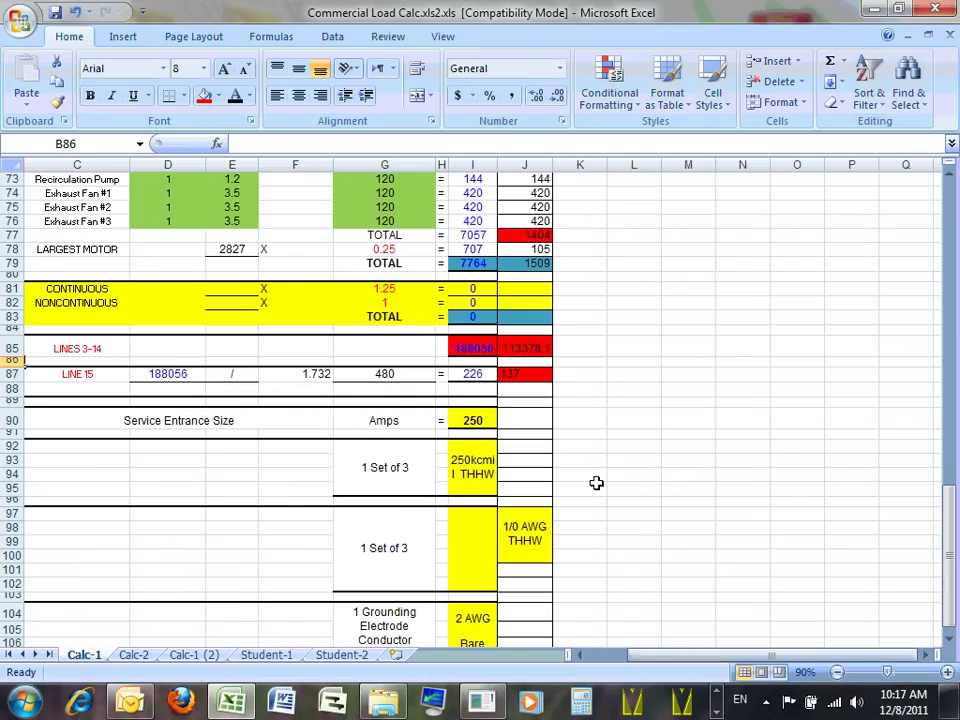
click(474, 419)
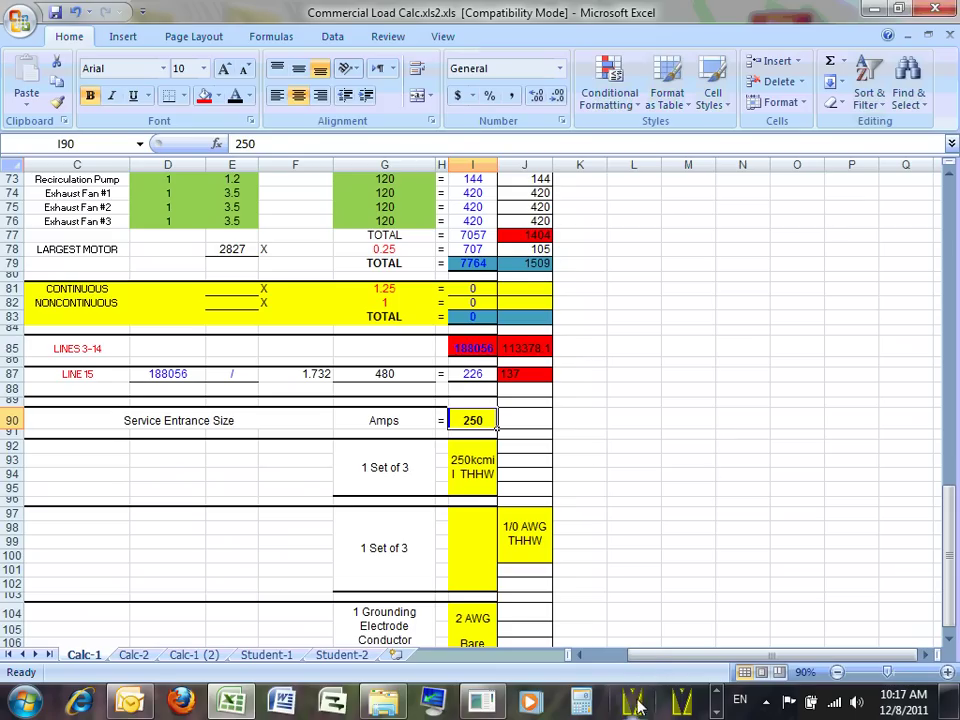
Step: Change the first NEC table number in item 18's heading, cell B92, to 310.15B16
drag(647, 657, 615, 657)
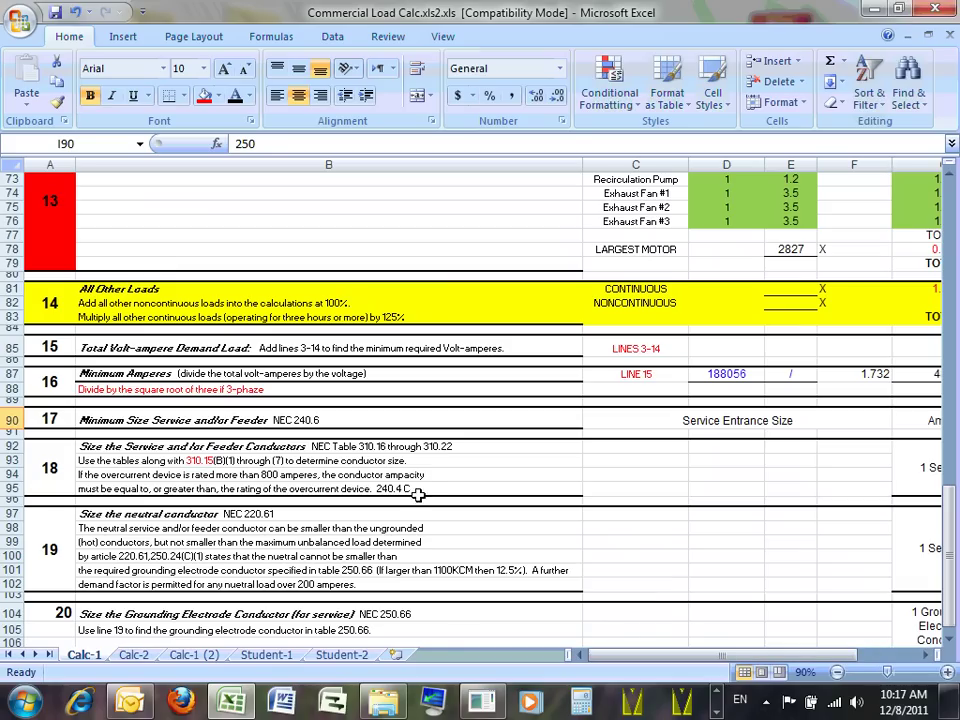
click(363, 447)
double_click(363, 447)
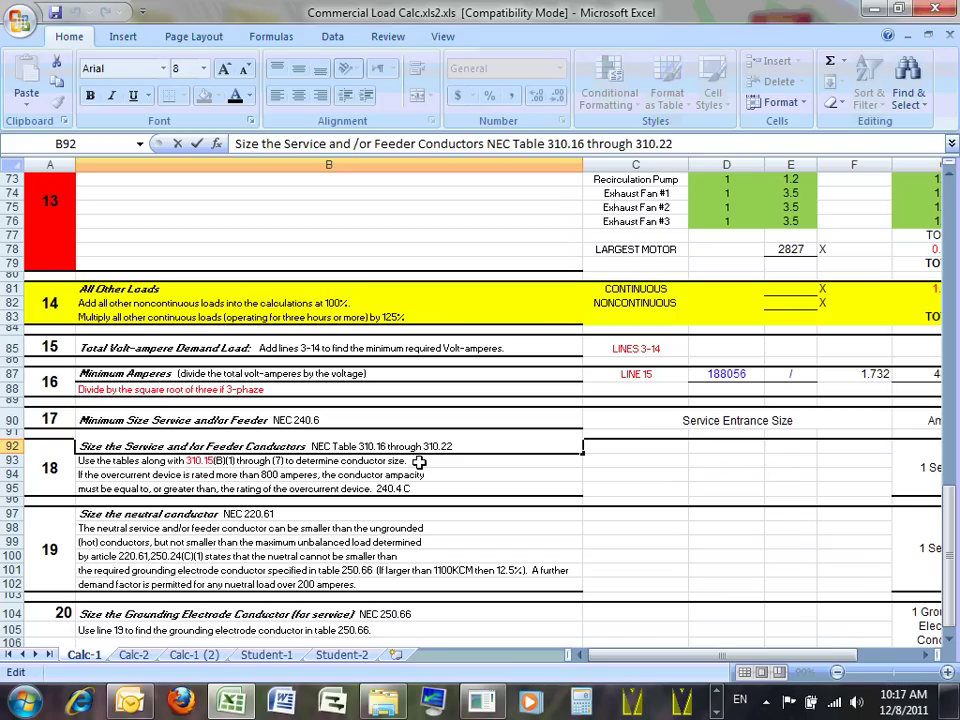
text(15)
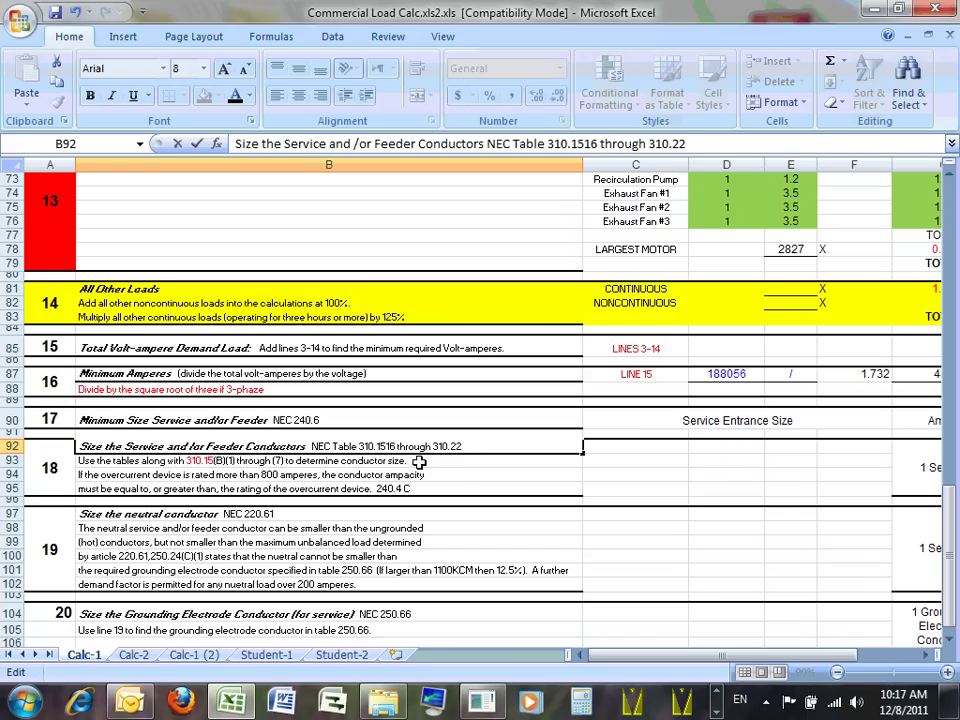
text(B)
click(461, 474)
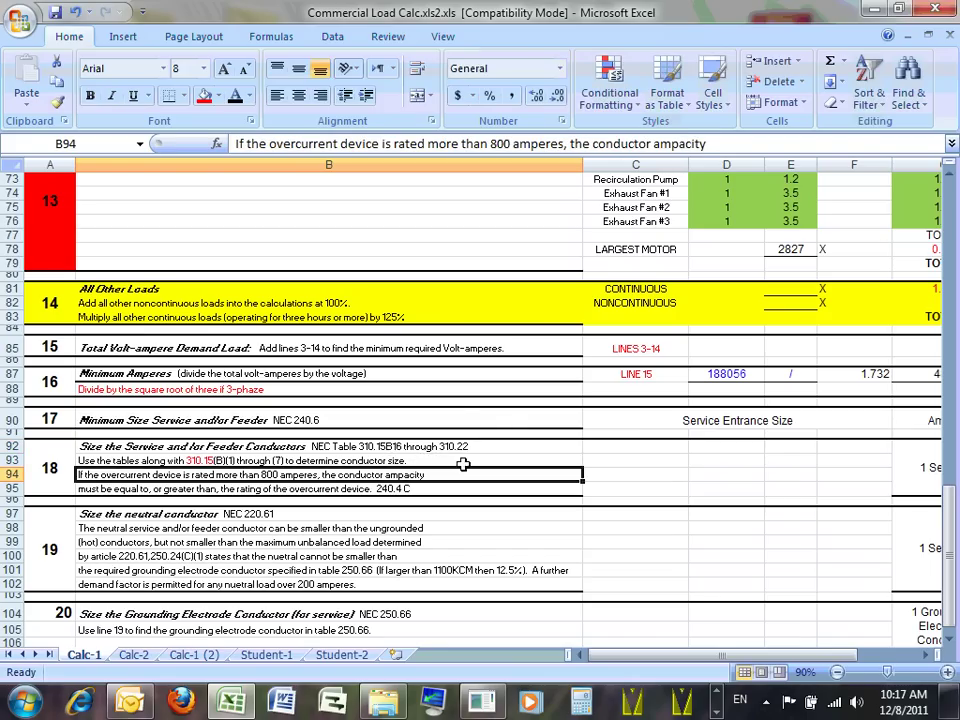
Step: Remove "through 310.22" from the end of item 18's heading in B92
double_click(451, 446)
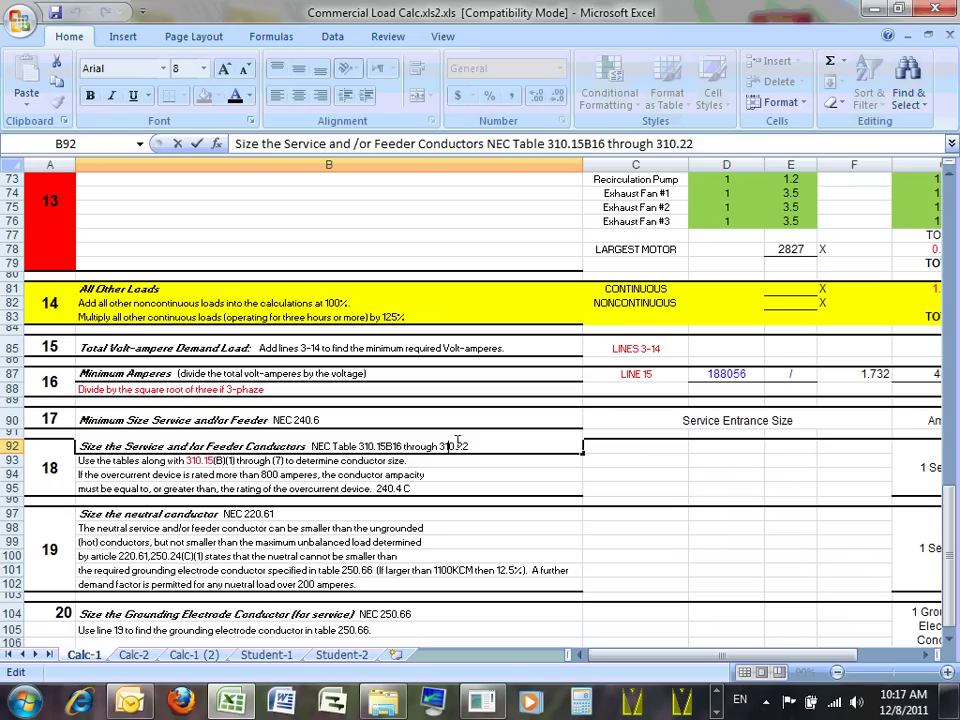
triple_click(444, 441)
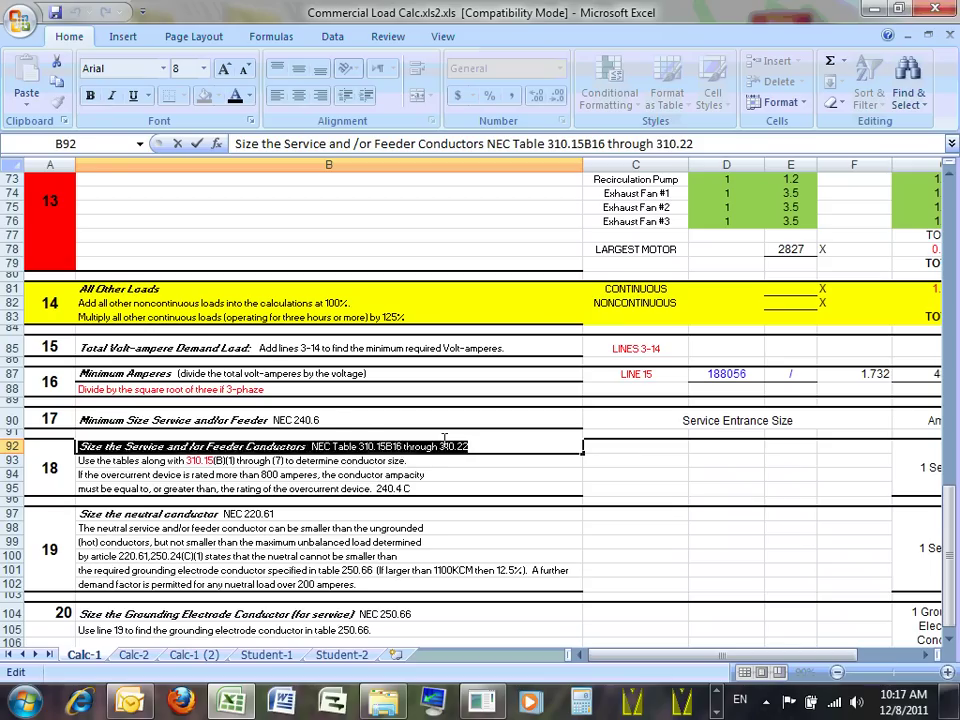
double_click(448, 446)
drag(407, 446, 489, 454)
key(BackSpace)
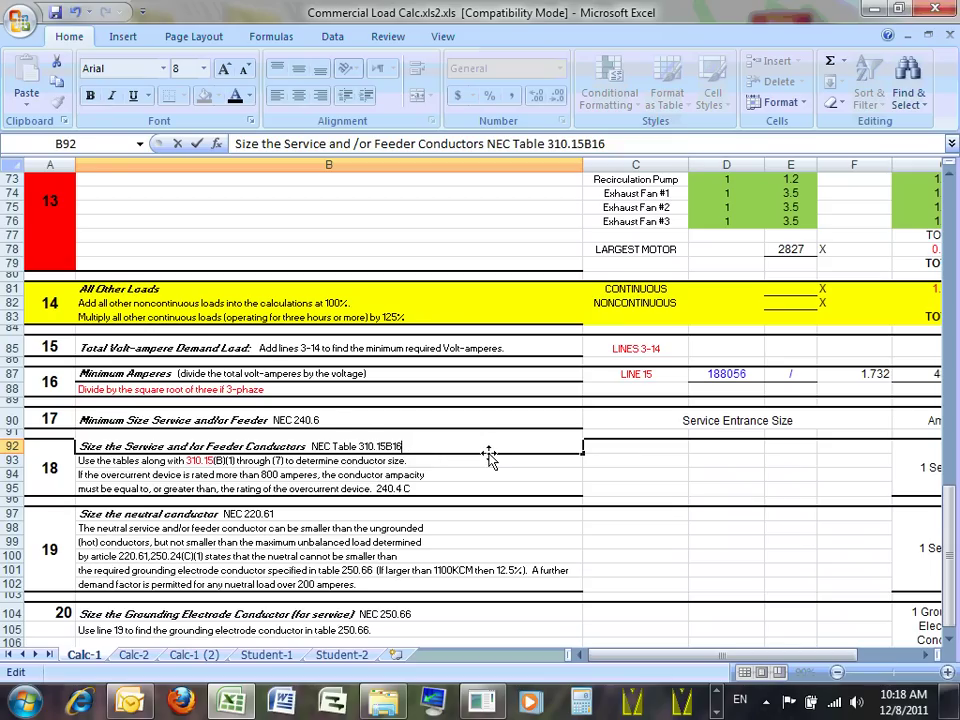
key(Return)
key(Down)
key(Up)
key(Up)
key(Up)
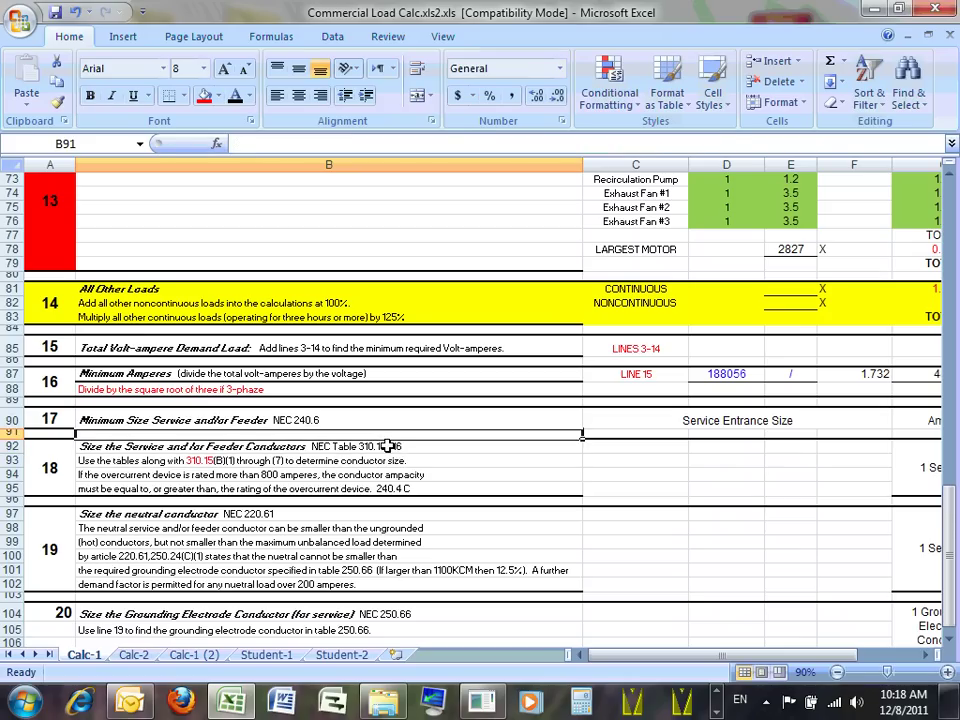
key(Down)
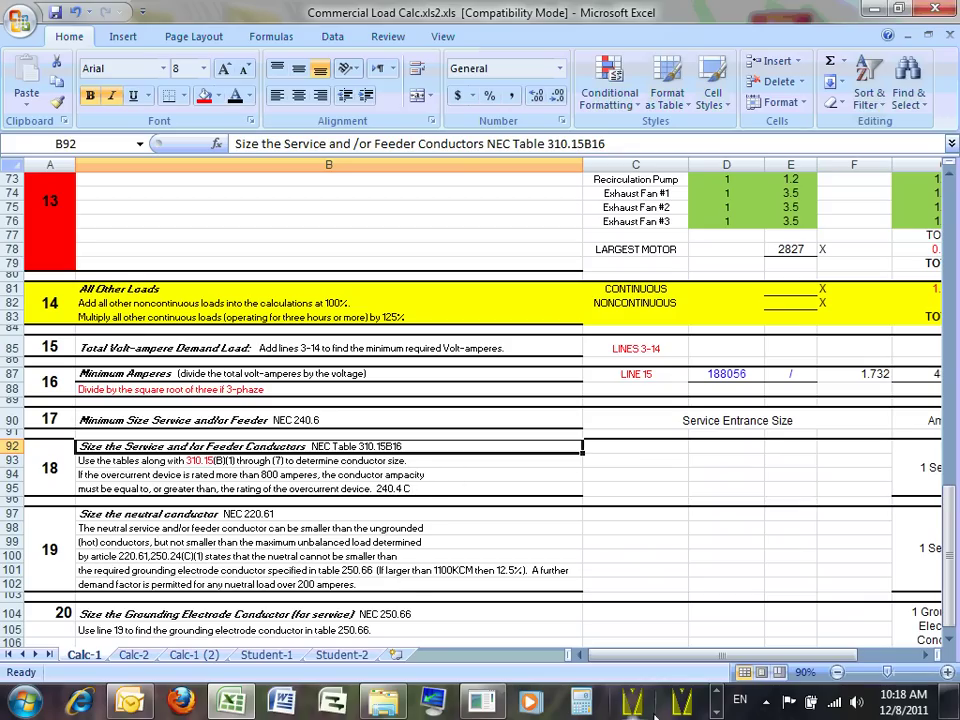
Step: Switch to NEC2011.pdf in Adobe Reader and go to the article 310 Conductors for General Wiring in Chapter 3
drag(671, 656, 700, 656)
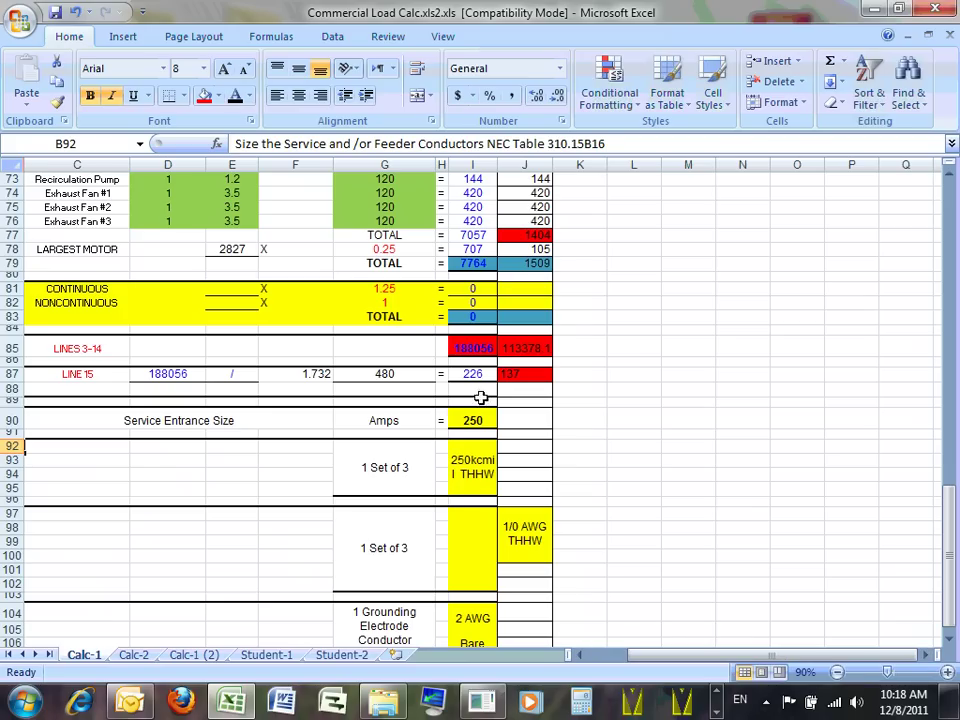
click(717, 712)
mouse_move(363, 710)
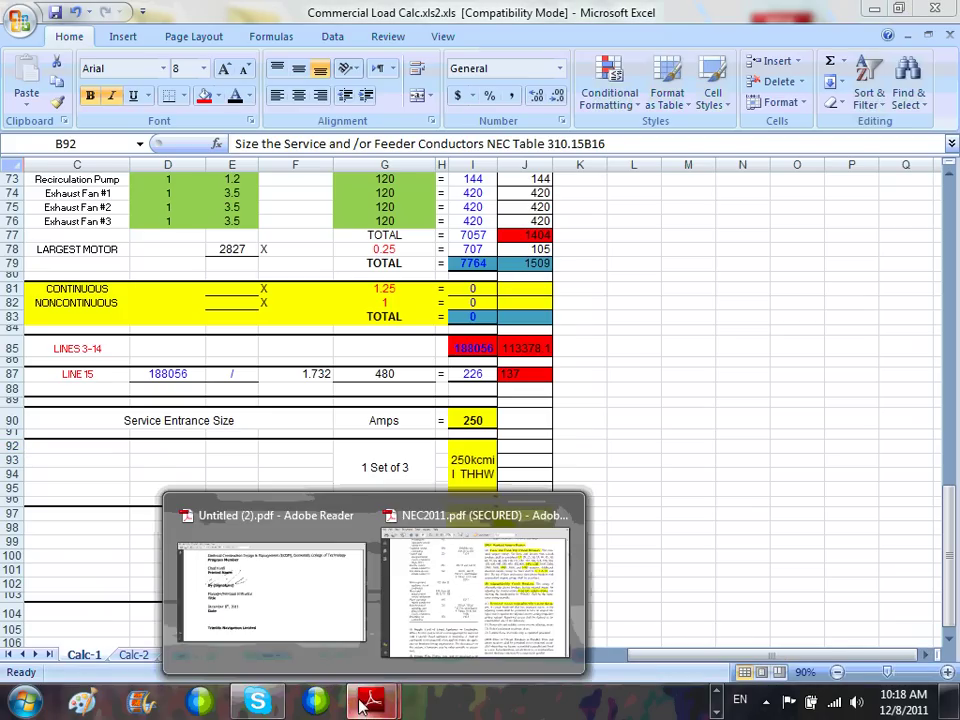
click(493, 639)
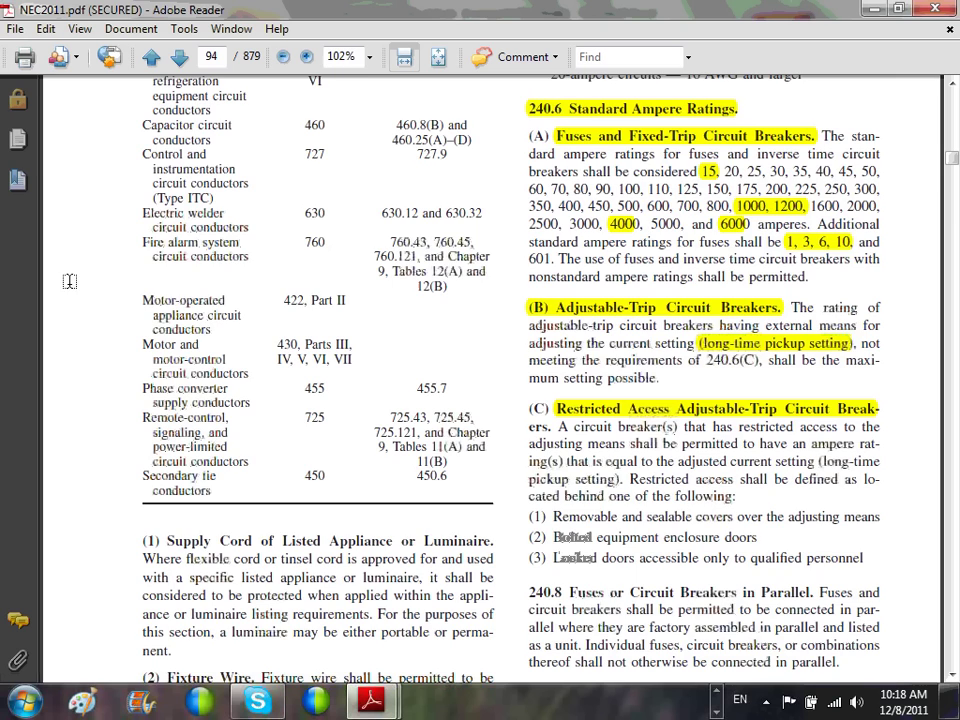
click(18, 180)
scroll(45, 300, down, 1)
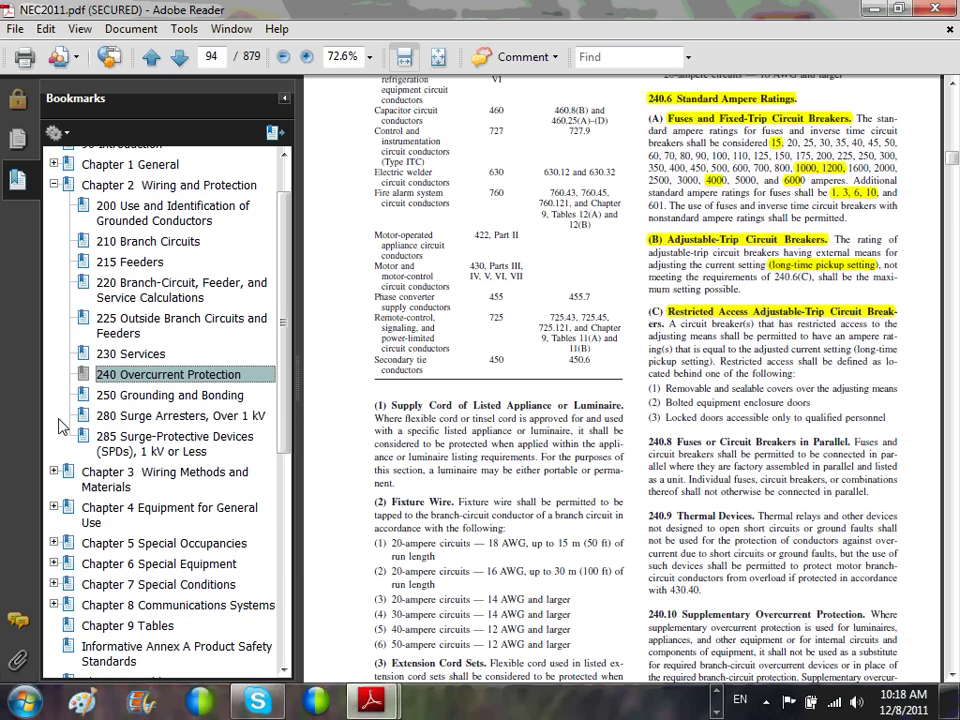
click(53, 472)
scroll(60, 470, down, 5)
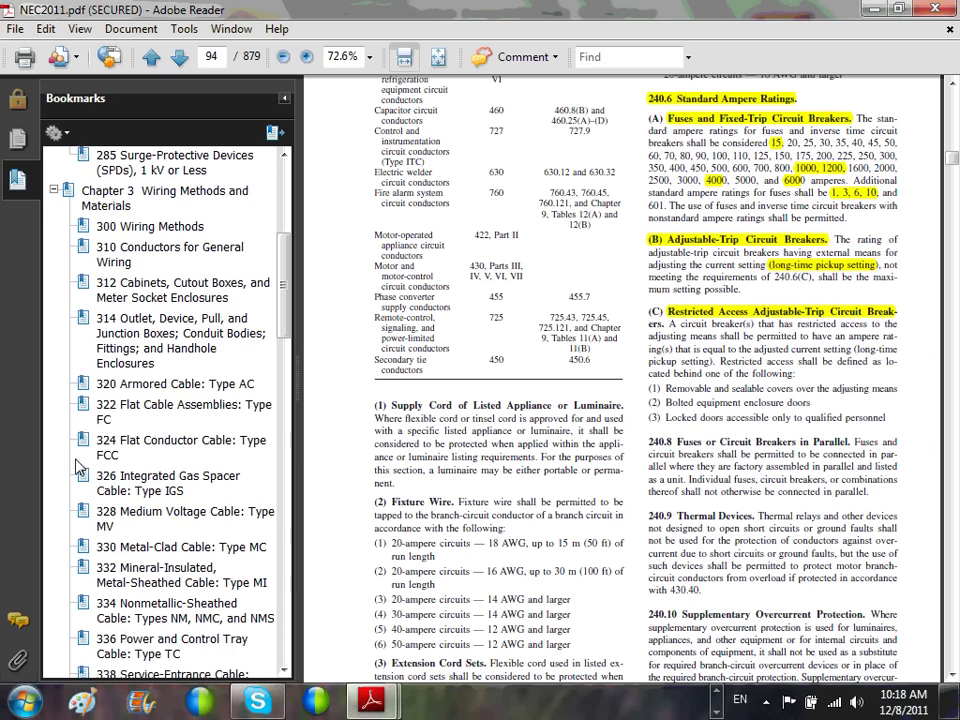
scroll(117, 428, up, 5)
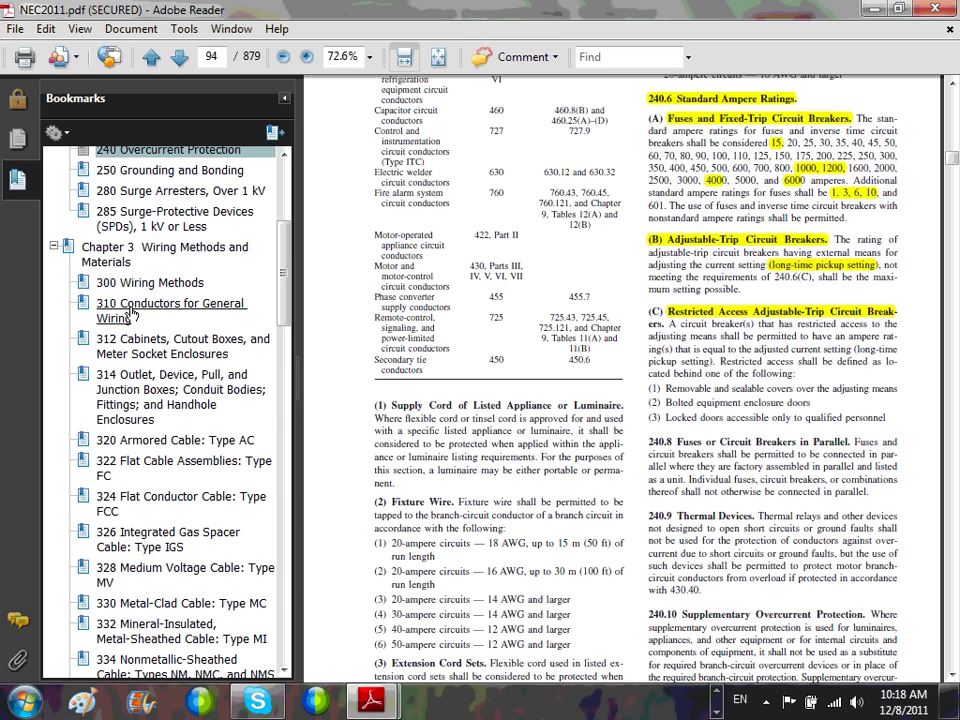
click(127, 316)
Step: Find Table 310.15(B)(16) on page 157, enlarge it to page width, and highlight 75° in the copper column heading
scroll(573, 356, down, 5)
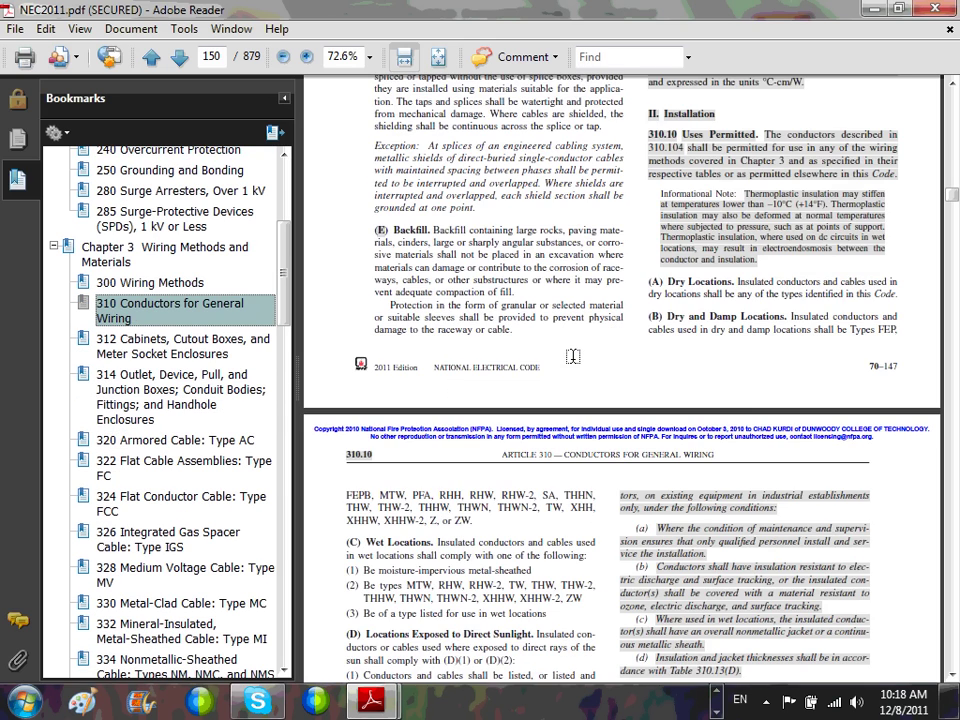
scroll(578, 355, down, 10)
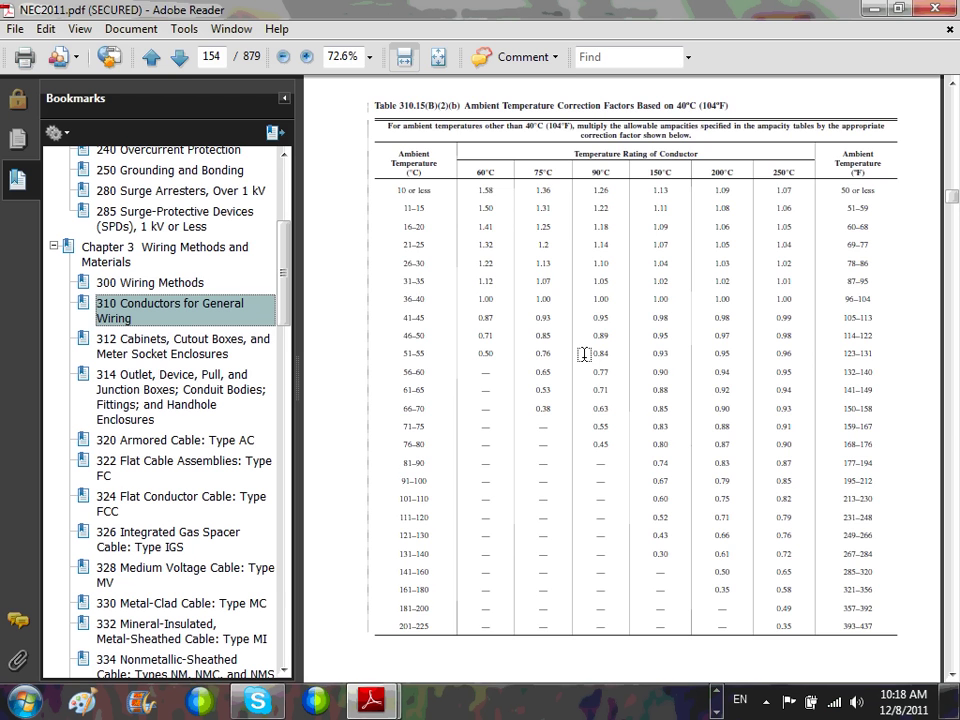
scroll(584, 354, down, 10)
scroll(584, 354, down, 5)
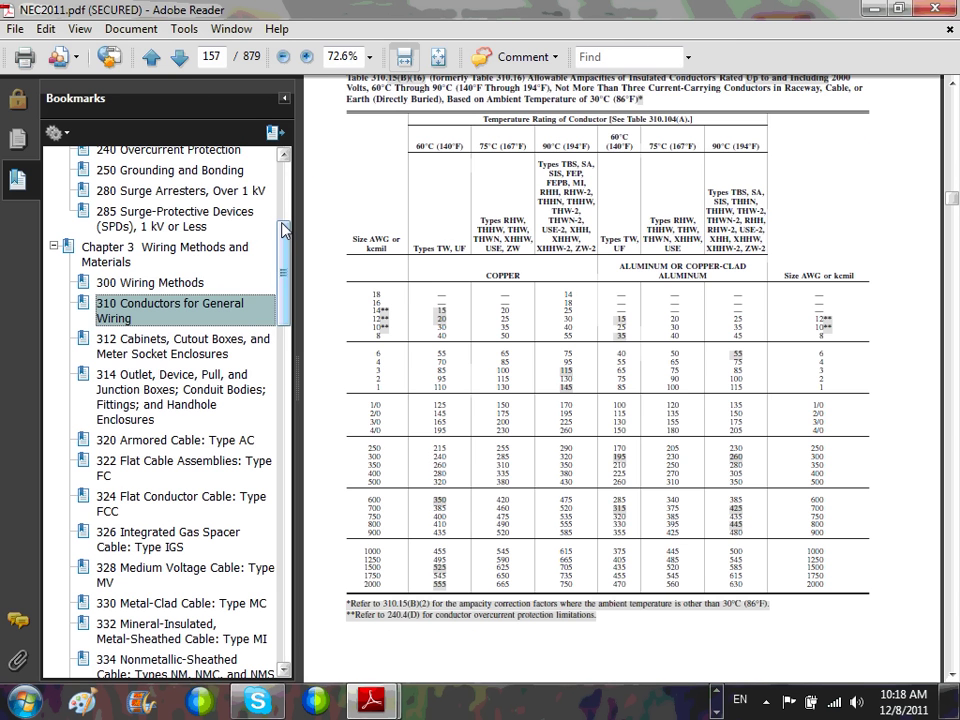
click(284, 98)
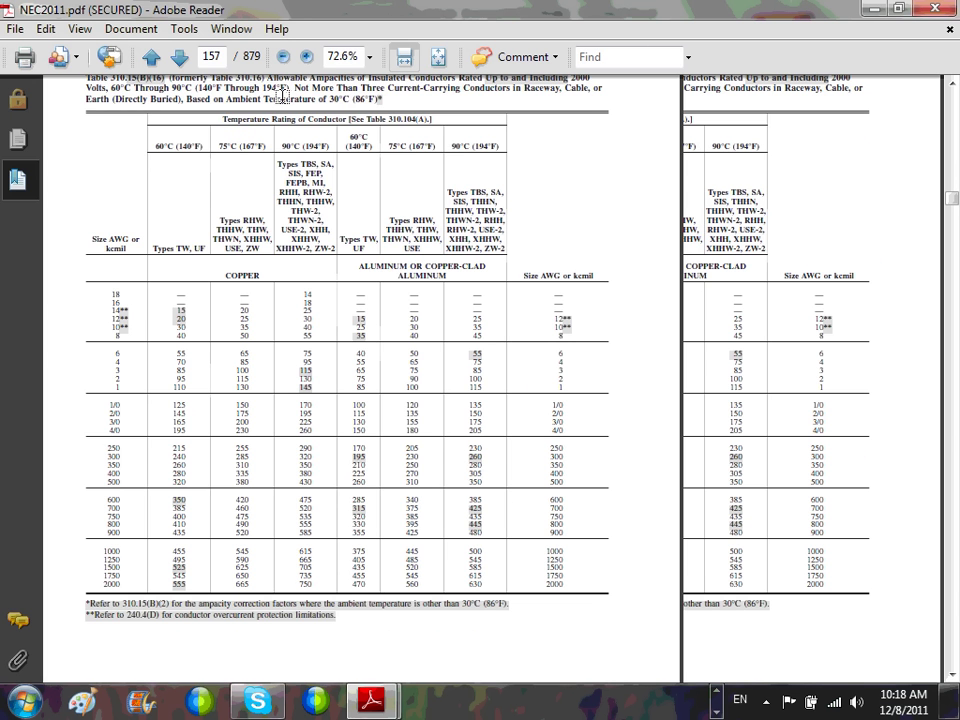
key(ctrl+2)
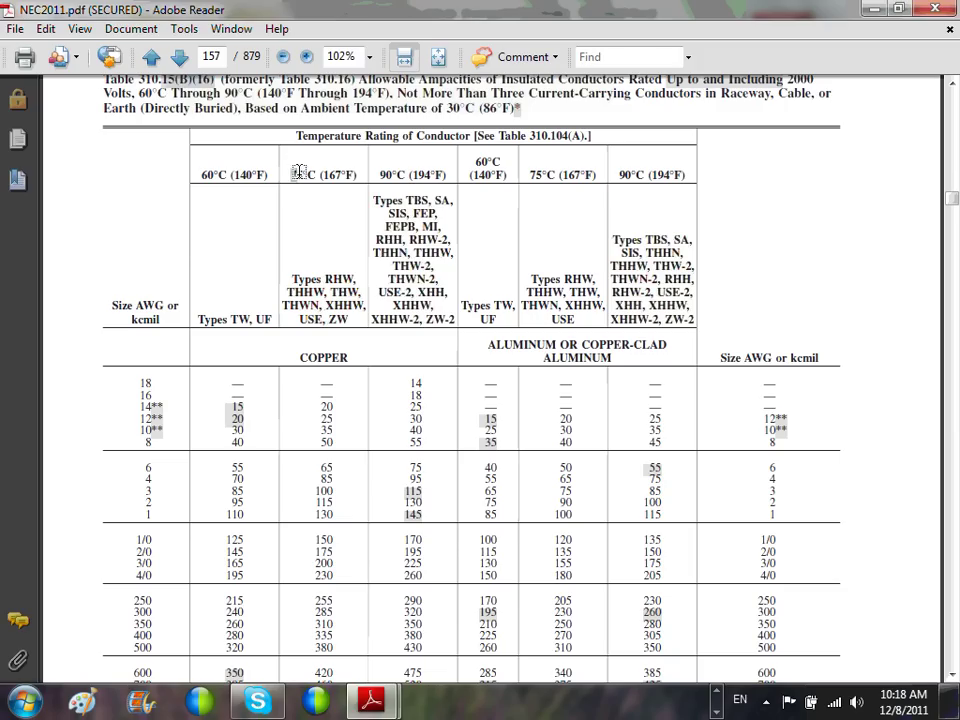
drag(290, 174, 307, 174)
scroll(305, 312, down, 1)
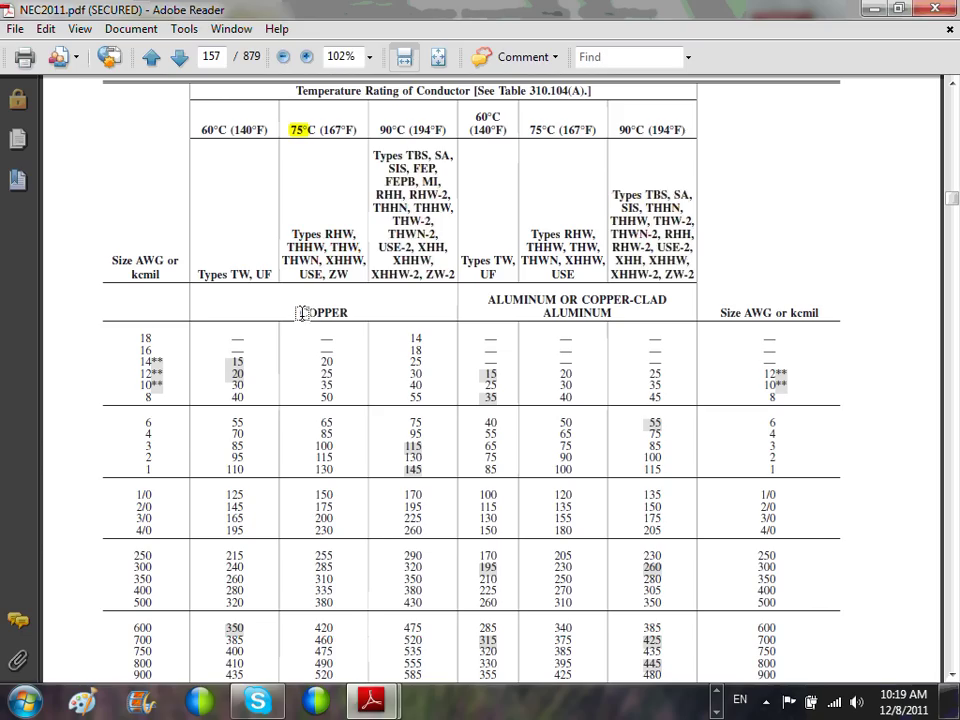
scroll(303, 313, down, 4)
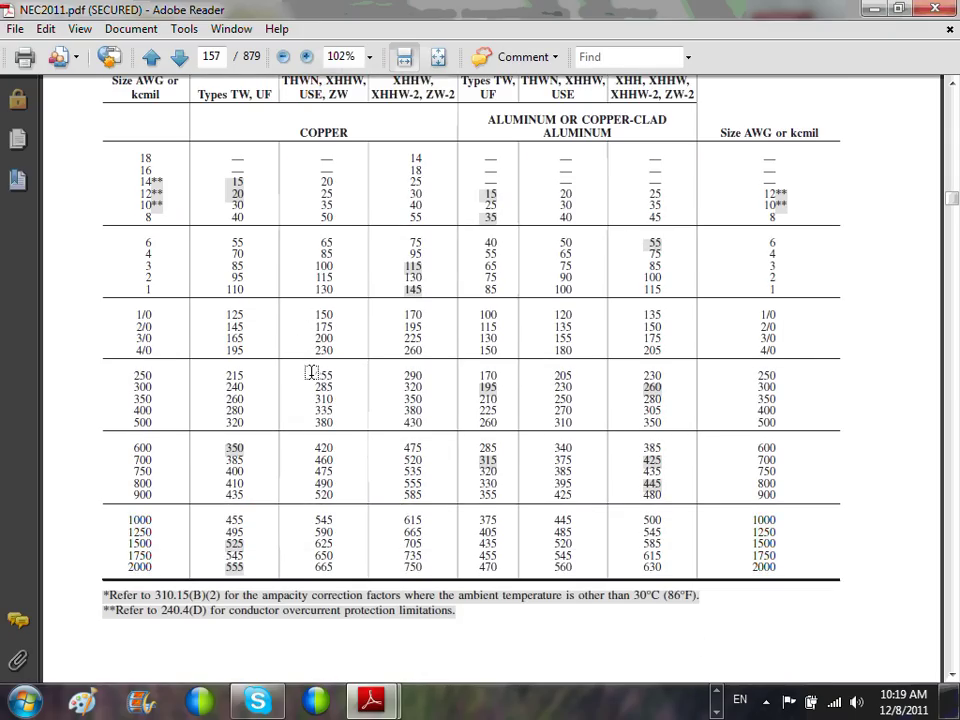
drag(316, 370, 316, 371)
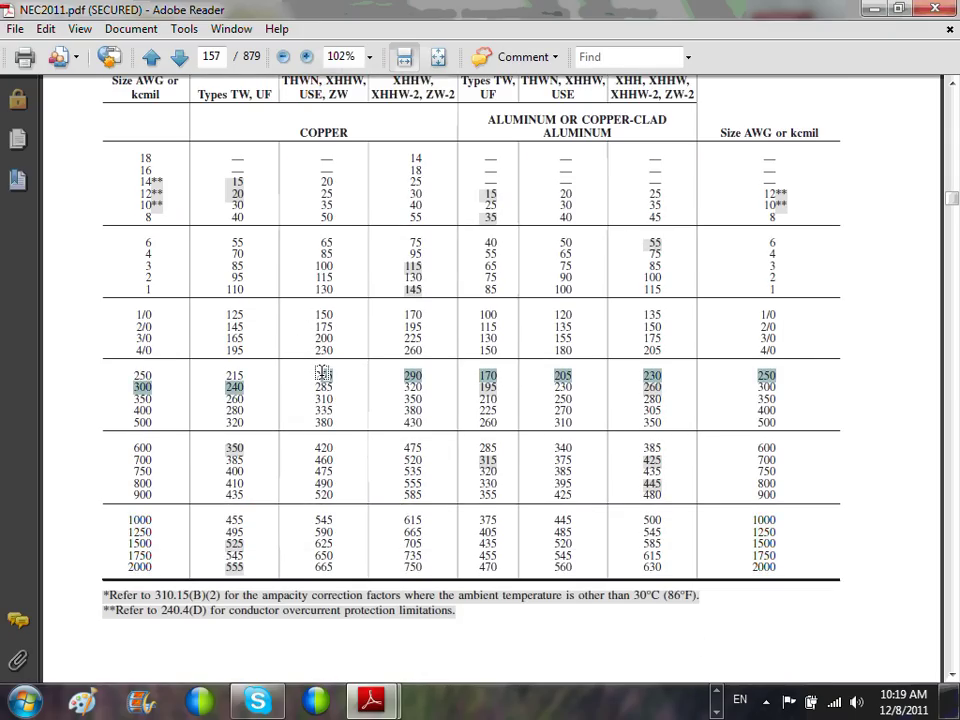
click(46, 28)
click(45, 53)
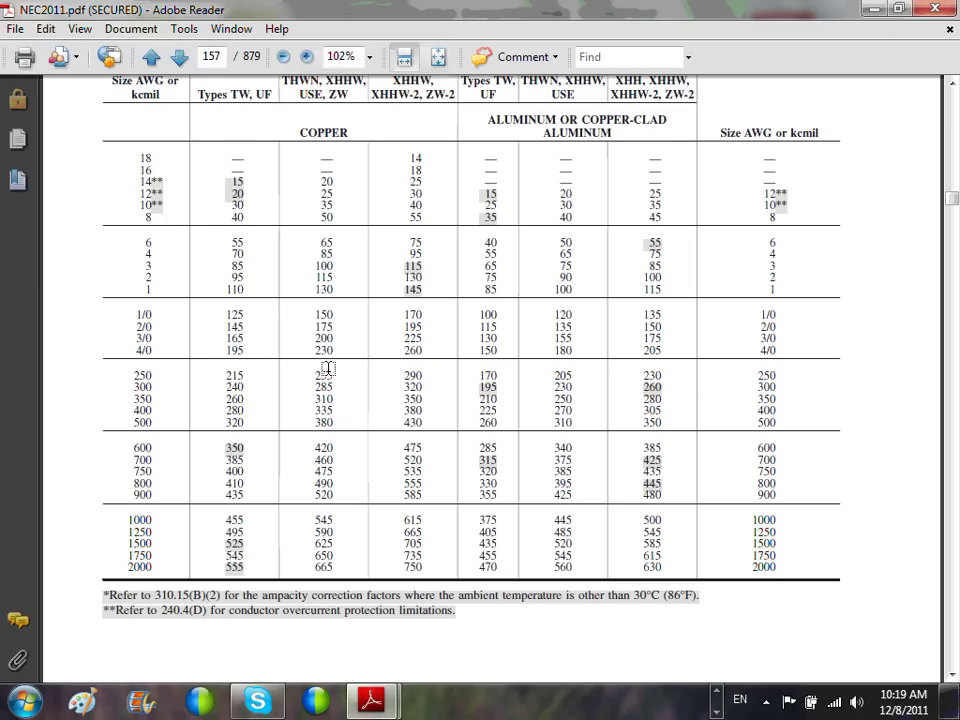
drag(314, 374, 330, 374)
click(45, 29)
click(50, 40)
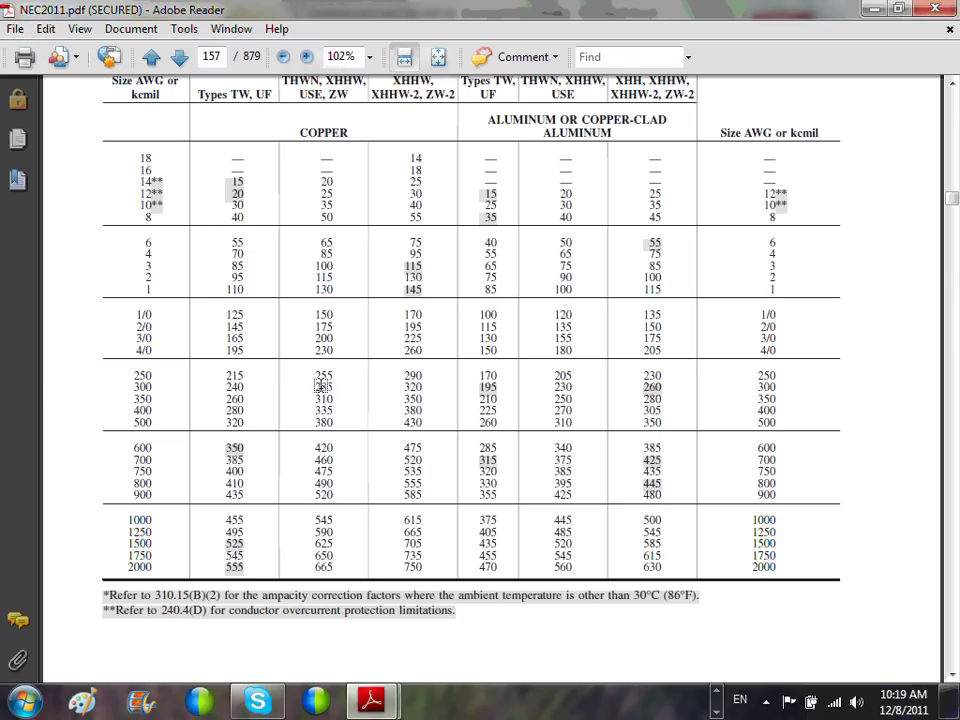
Step: Highlight the 255 ampacity in the 75°C copper column, its 250 kcmil size, and THHW in that column's heading
drag(318, 376, 335, 374)
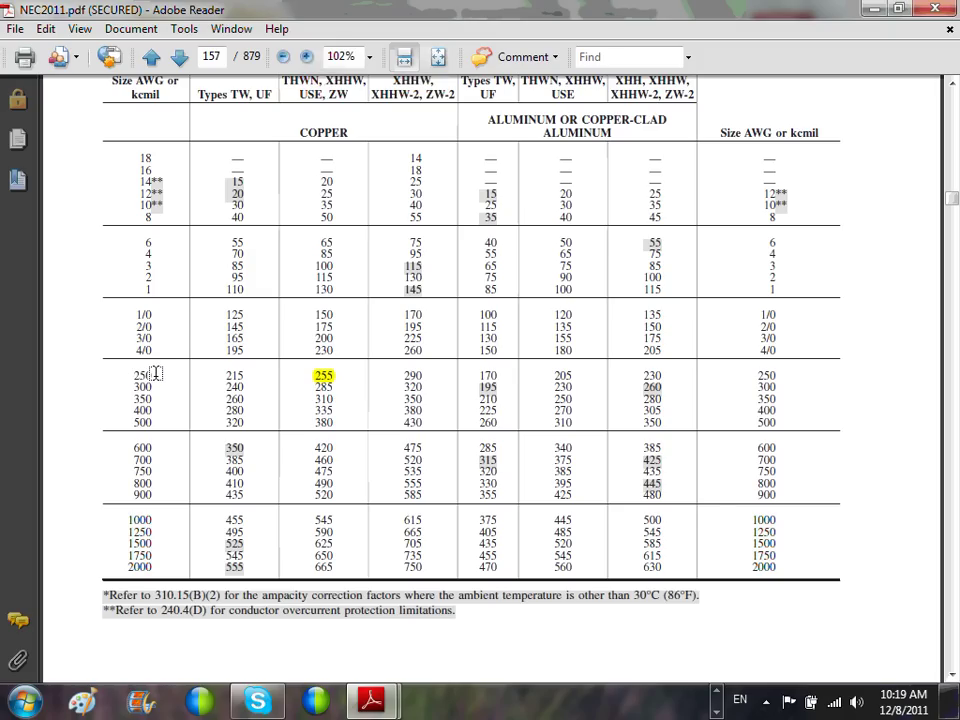
drag(134, 375, 147, 375)
scroll(150, 410, up, 3)
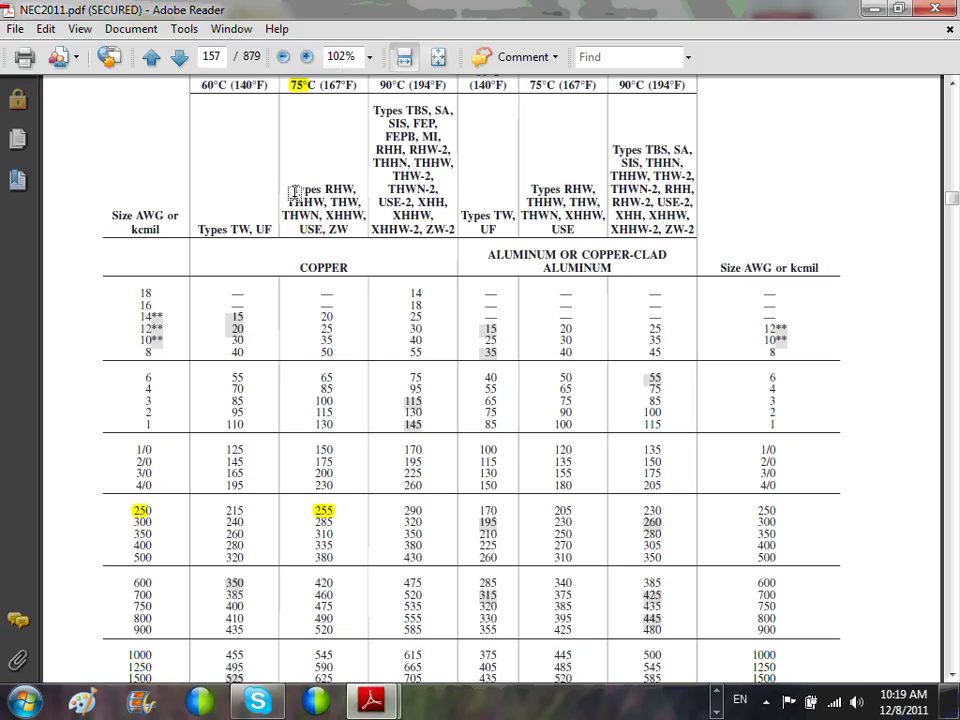
drag(287, 201, 326, 201)
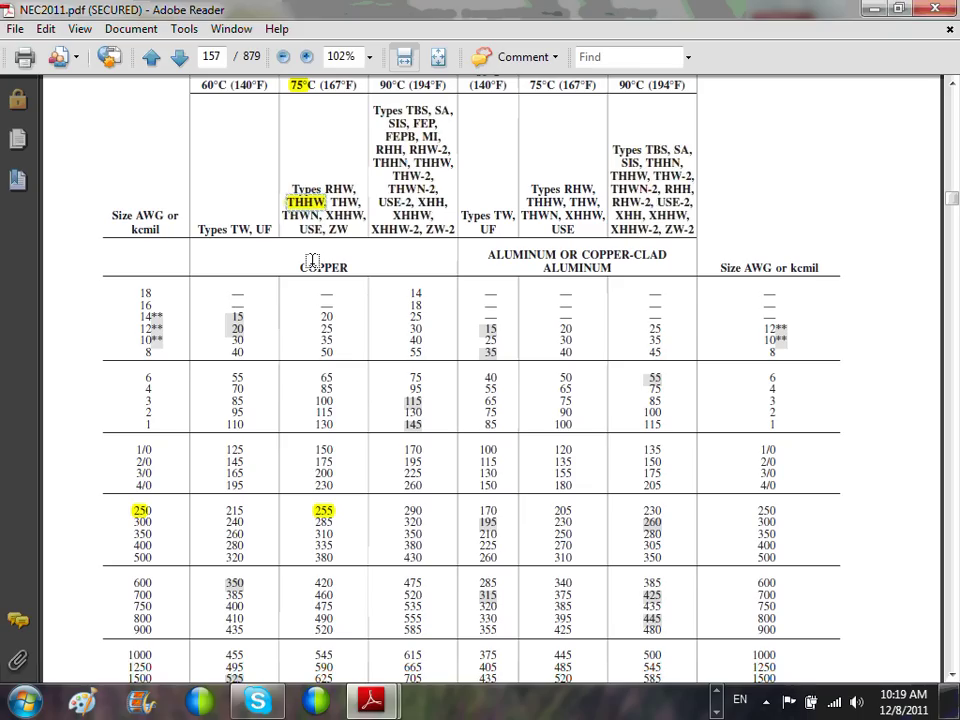
Step: Return to the Commercial Load Calc workbook and check item 18's conductor size in I92 and number of sets in G92
click(876, 8)
scroll(516, 472, down, 1)
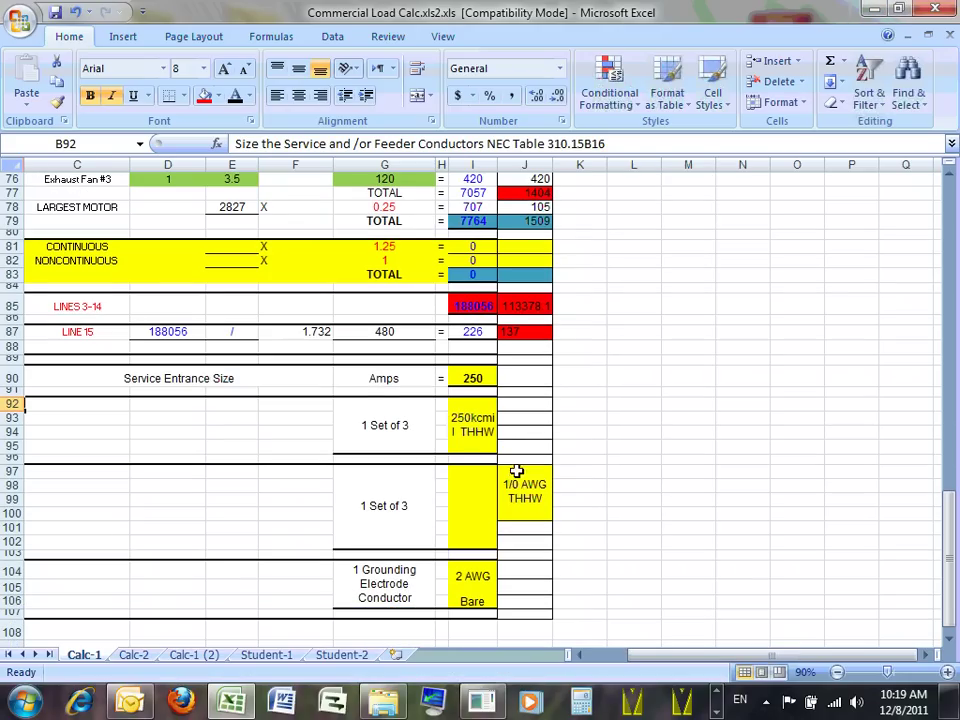
click(478, 432)
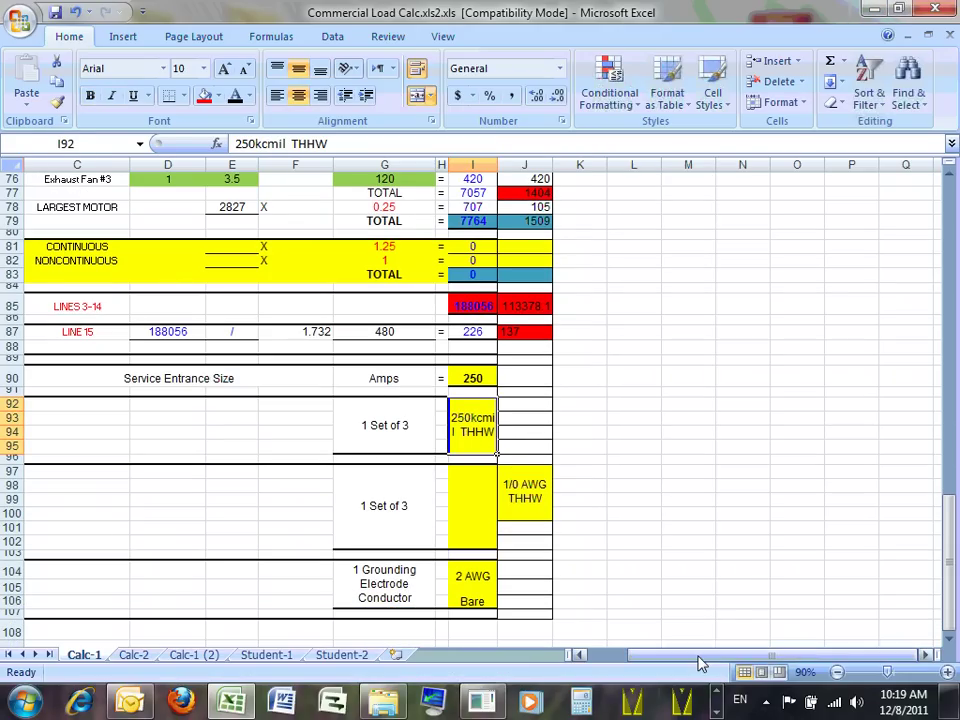
drag(696, 660, 668, 662)
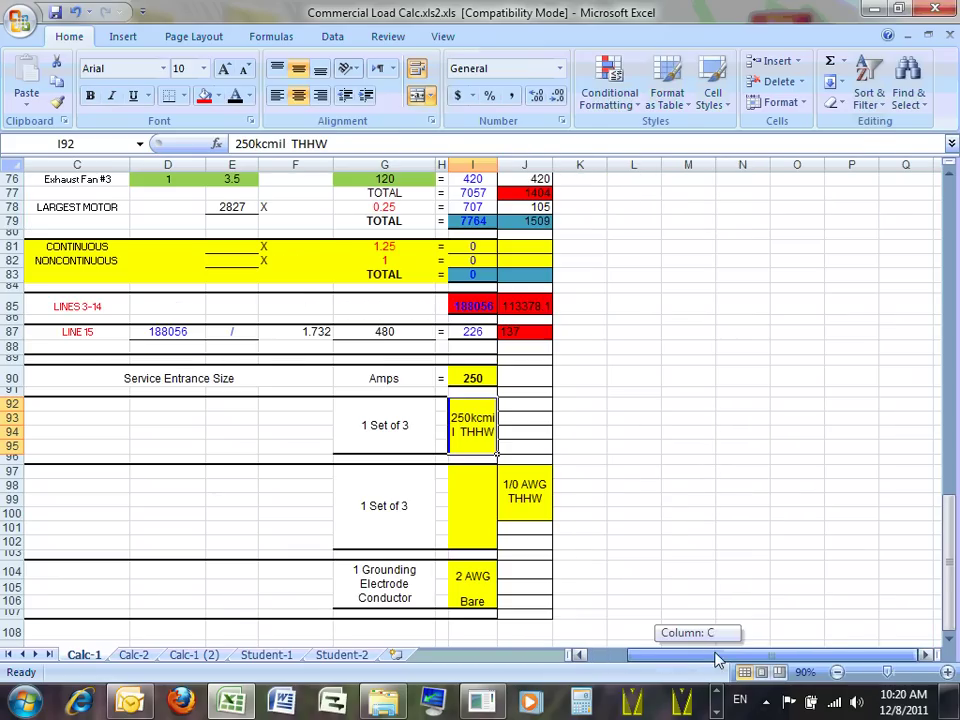
click(362, 434)
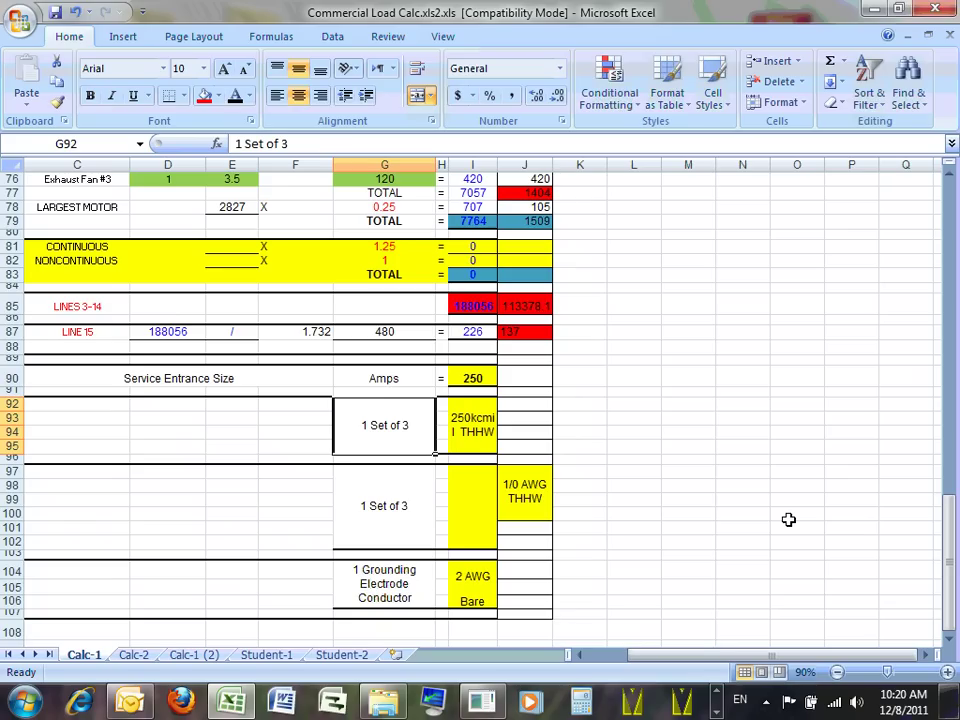
Step: Fill item number 20, cell A104, with red
scroll(500, 475, down, 3)
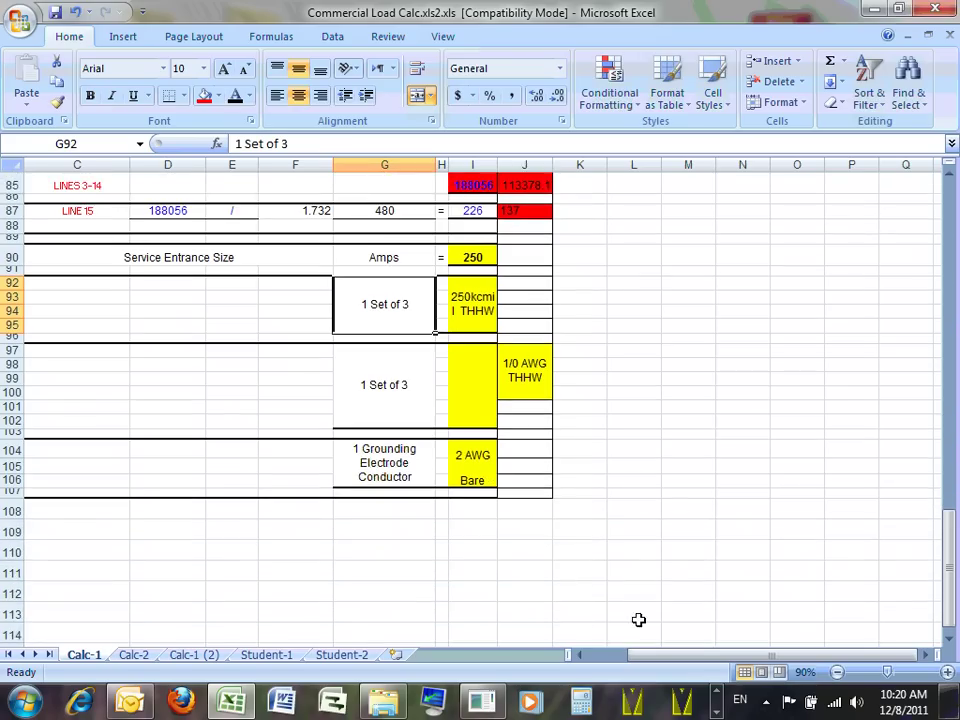
drag(662, 660, 631, 652)
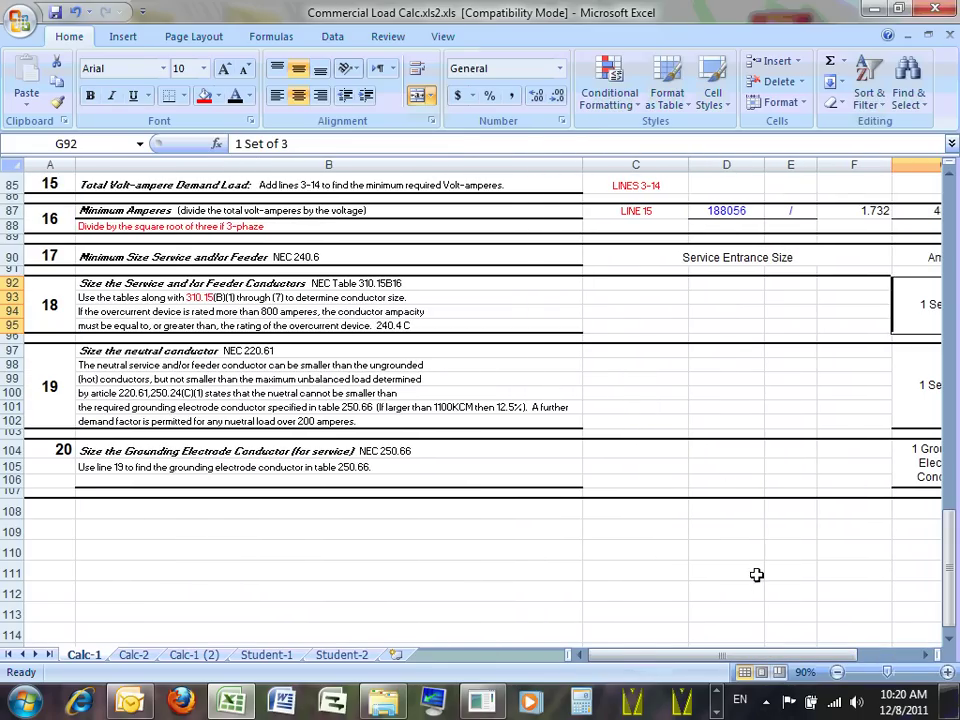
click(745, 655)
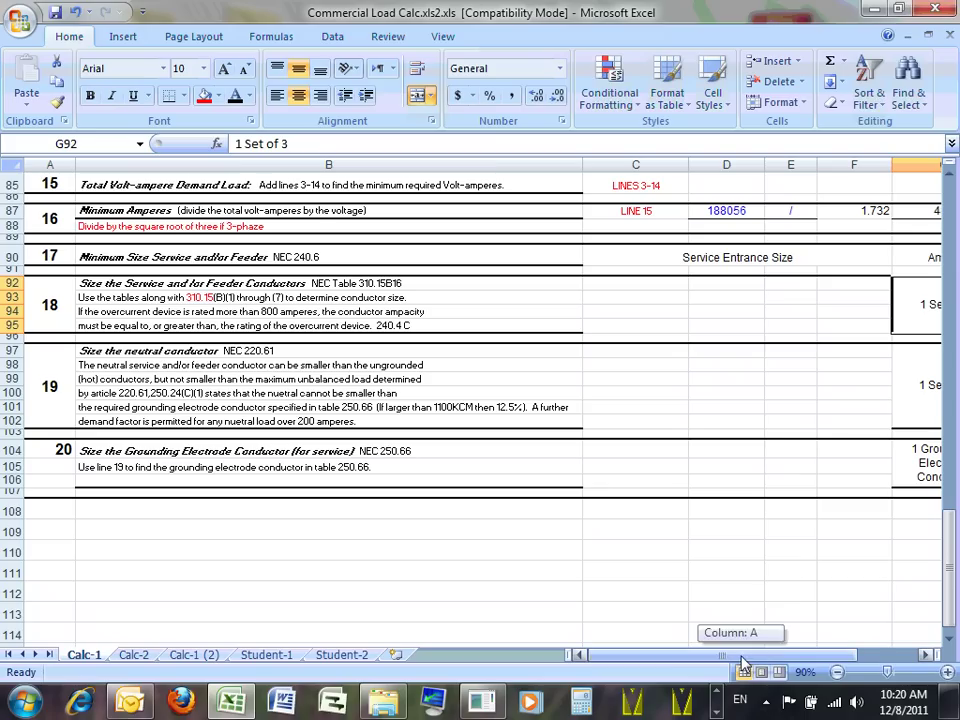
click(325, 452)
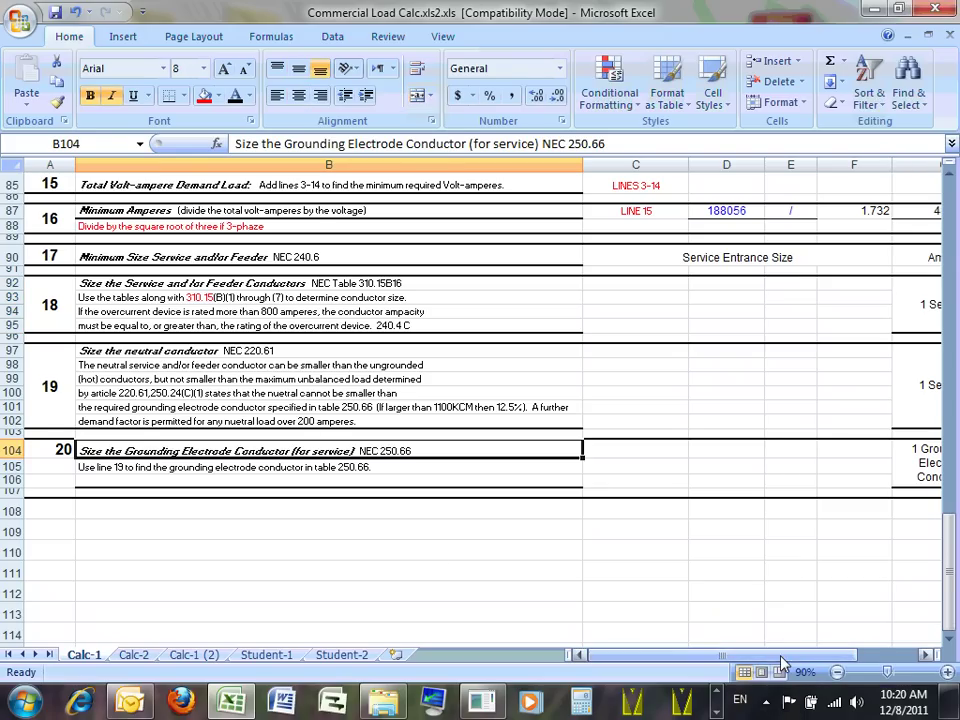
click(58, 450)
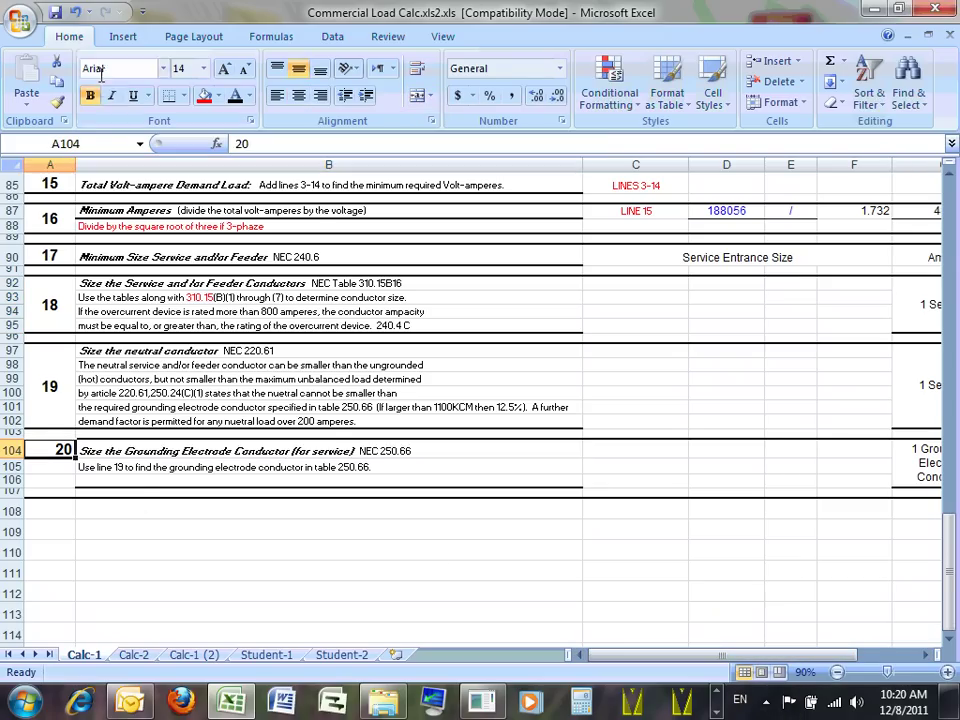
click(205, 95)
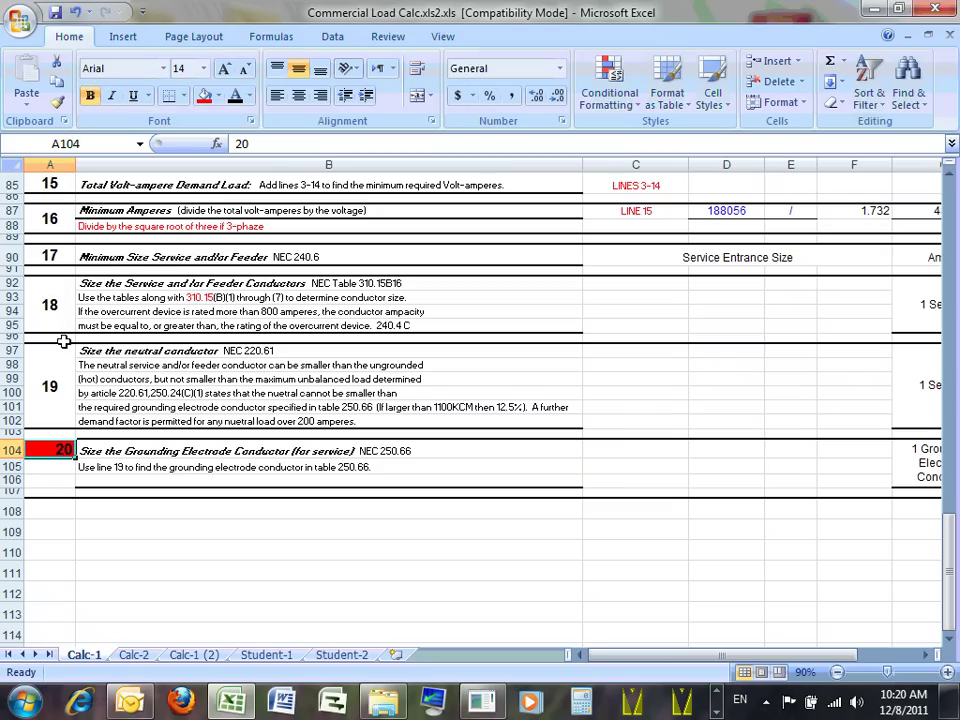
Step: Fill item numbers 17 and 18, cells A90 and A92, with red
click(45, 315)
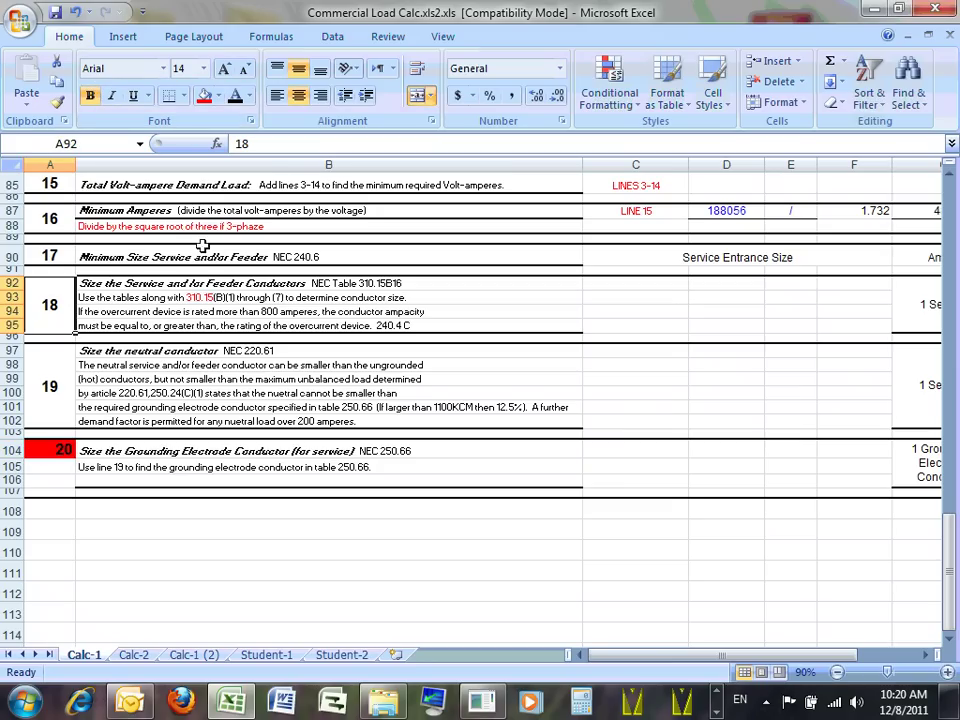
click(45, 257)
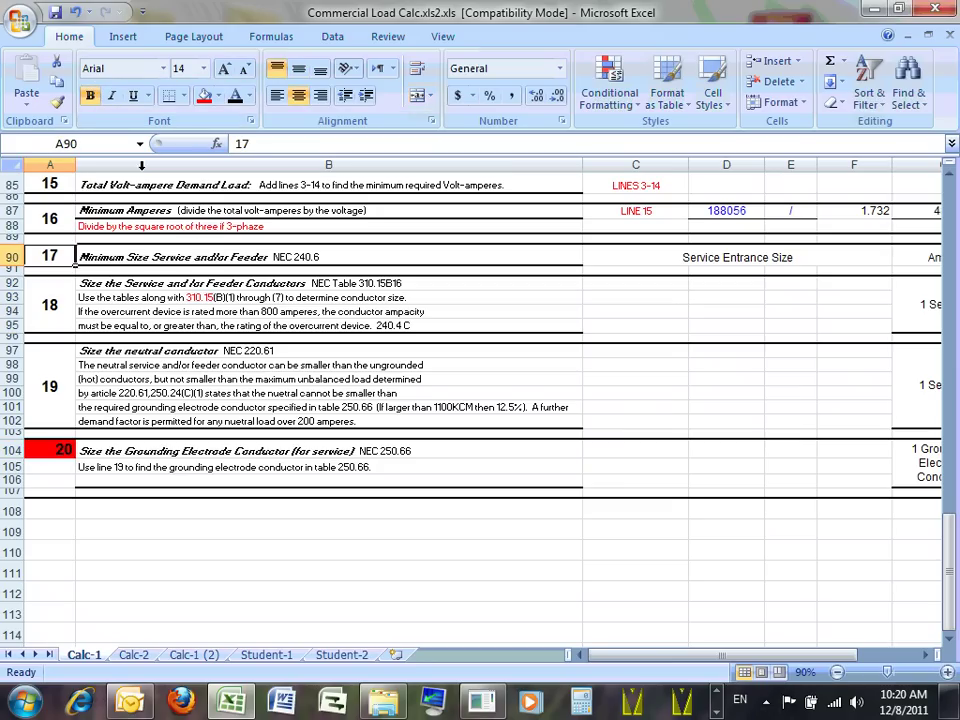
click(205, 95)
click(49, 313)
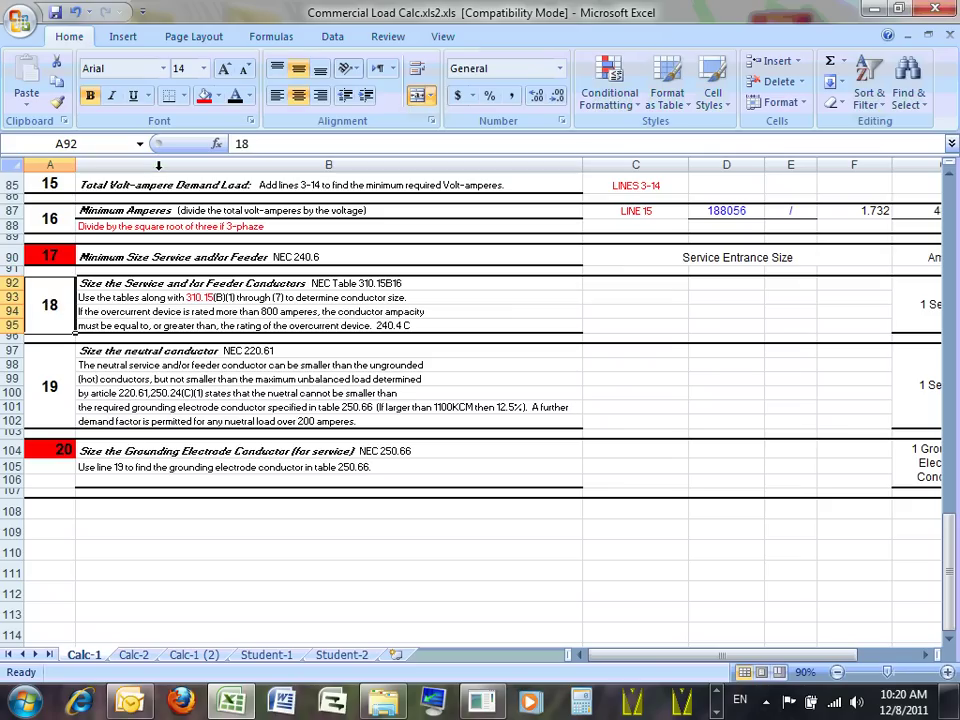
click(207, 98)
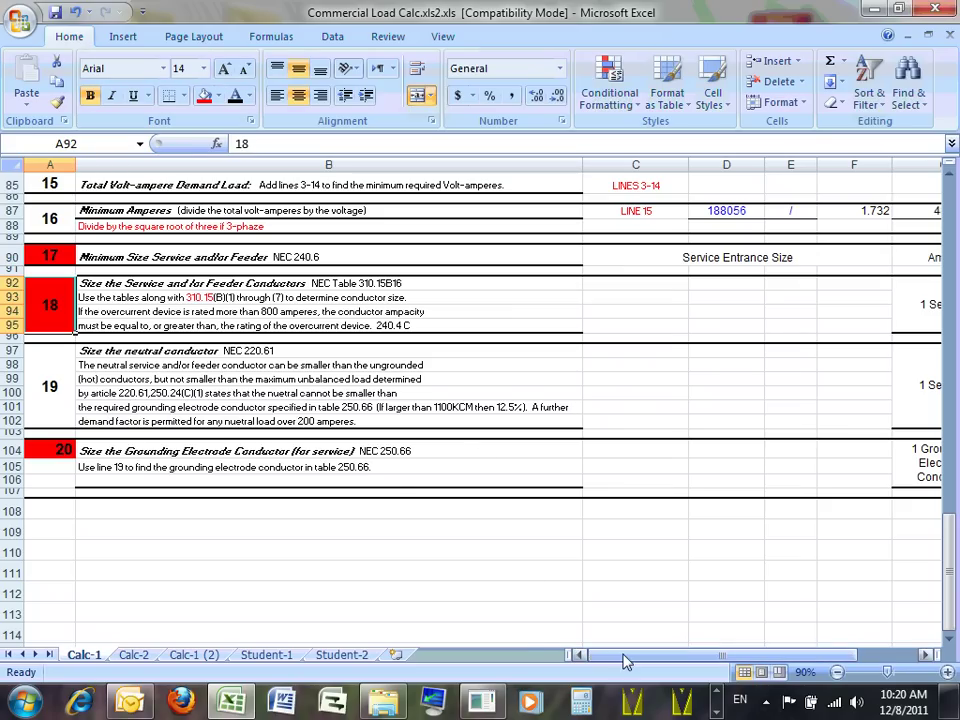
Step: Review item 20's grounding electrode conductor heading in B104 and check the service conductor size in I92
double_click(366, 450)
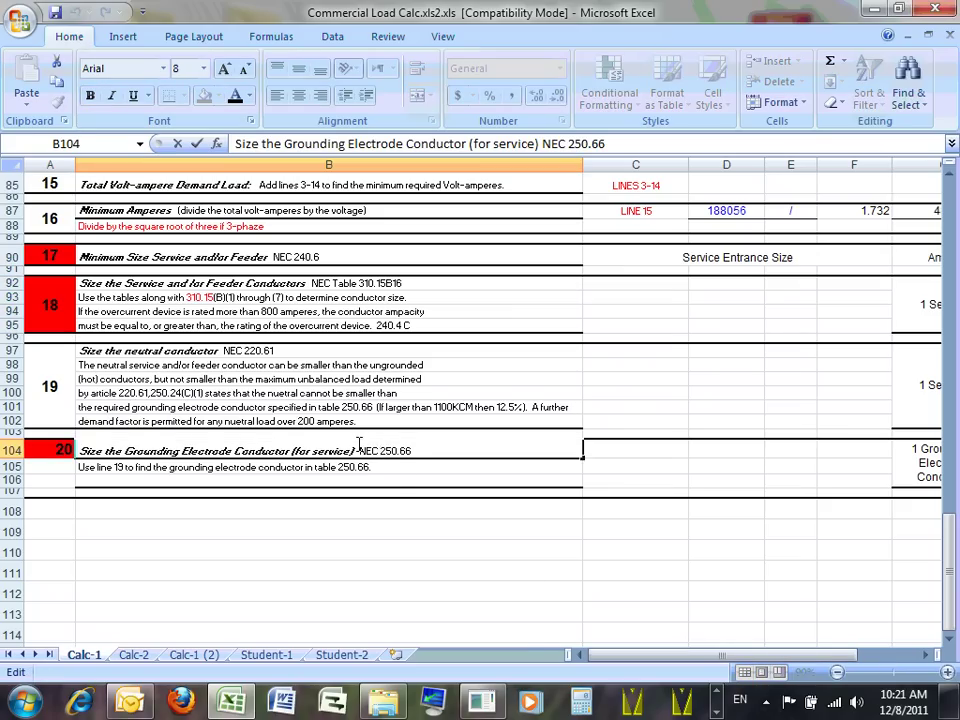
drag(80, 451, 419, 450)
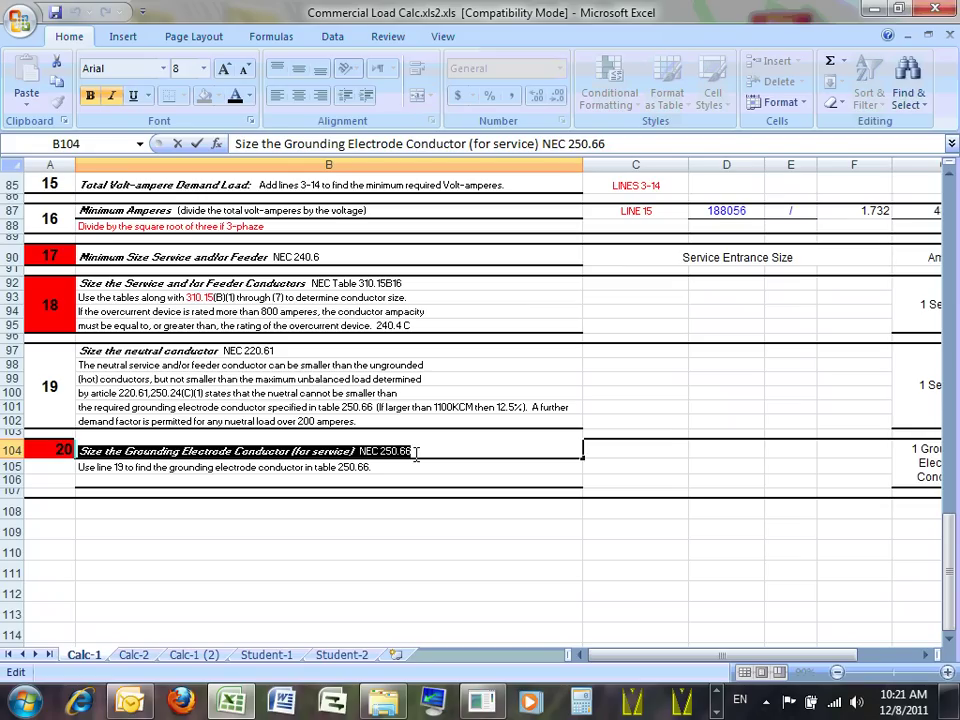
click(699, 399)
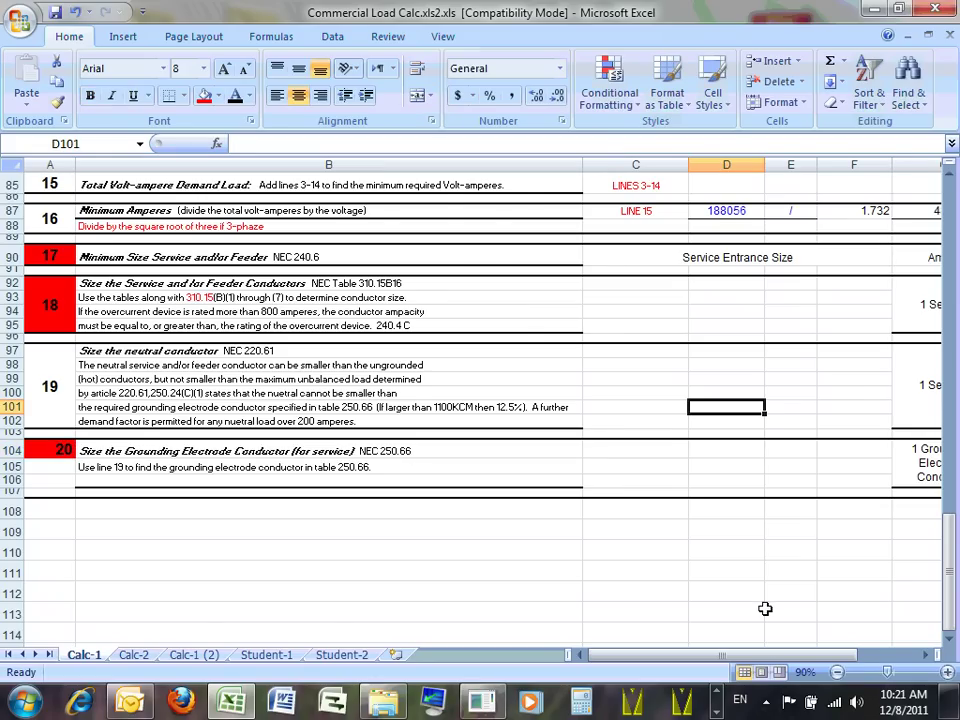
drag(718, 656, 778, 656)
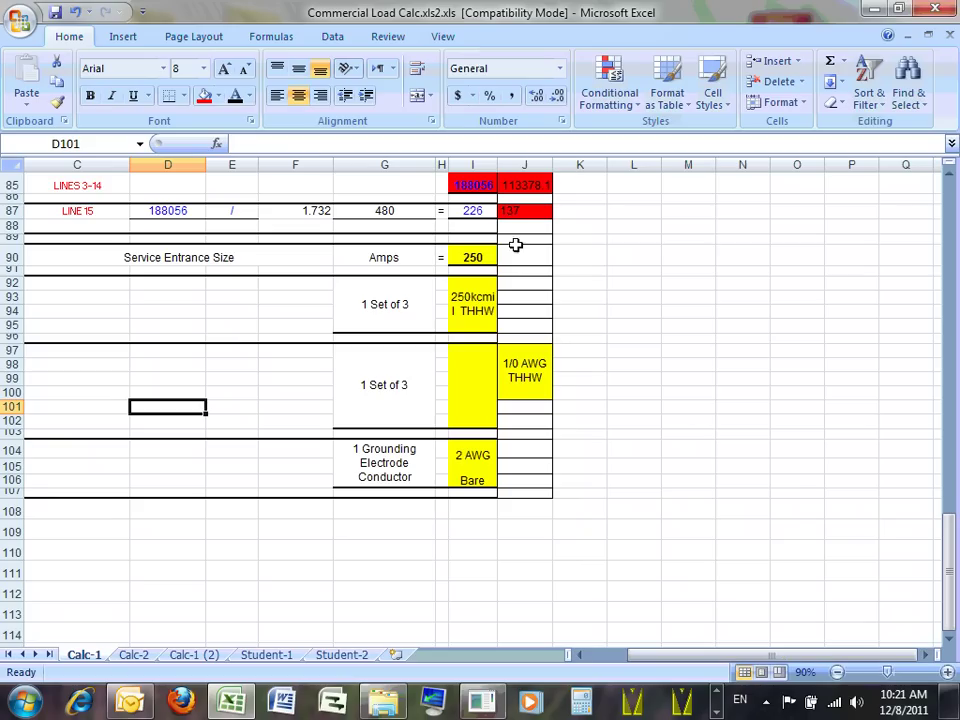
click(472, 315)
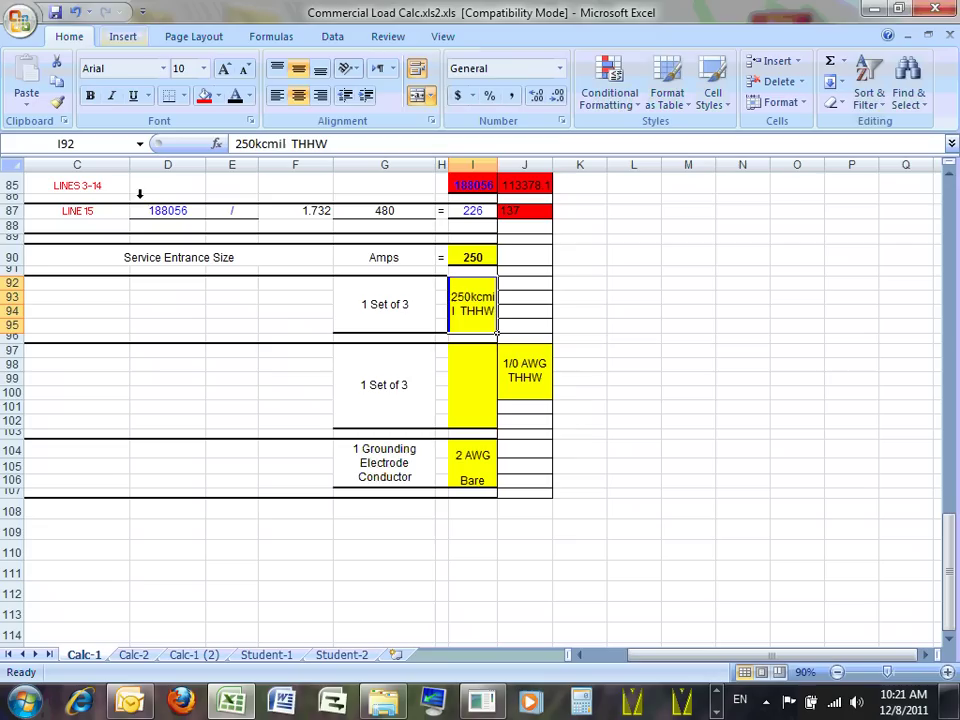
Step: Switch to NEC2011.pdf in Adobe Reader and go to article 250 Grounding and Bonding
click(487, 710)
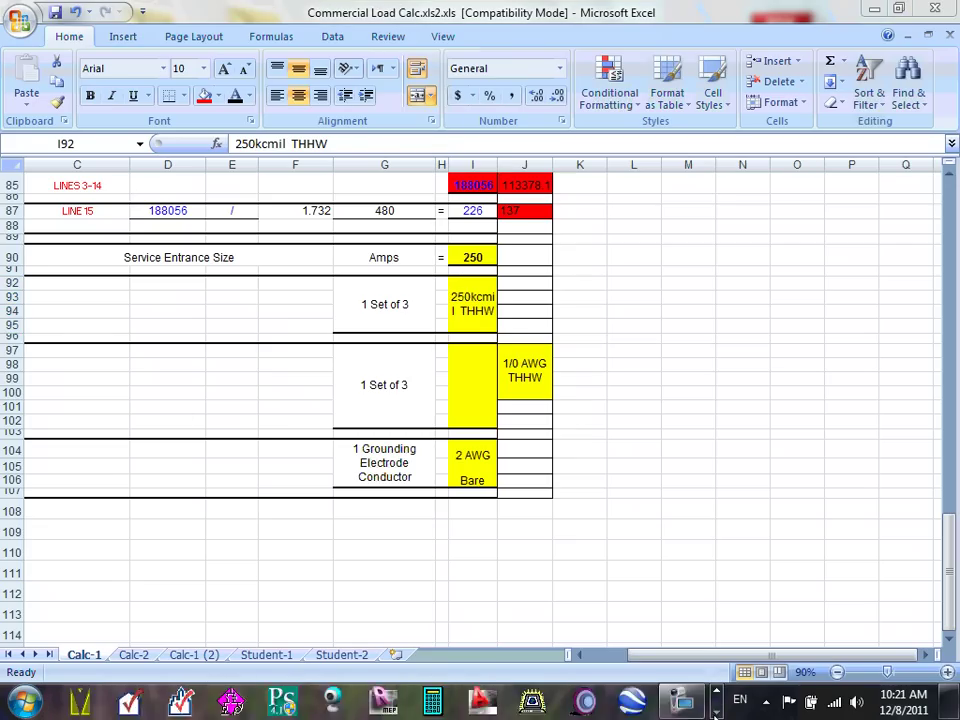
mouse_move(371, 700)
click(452, 590)
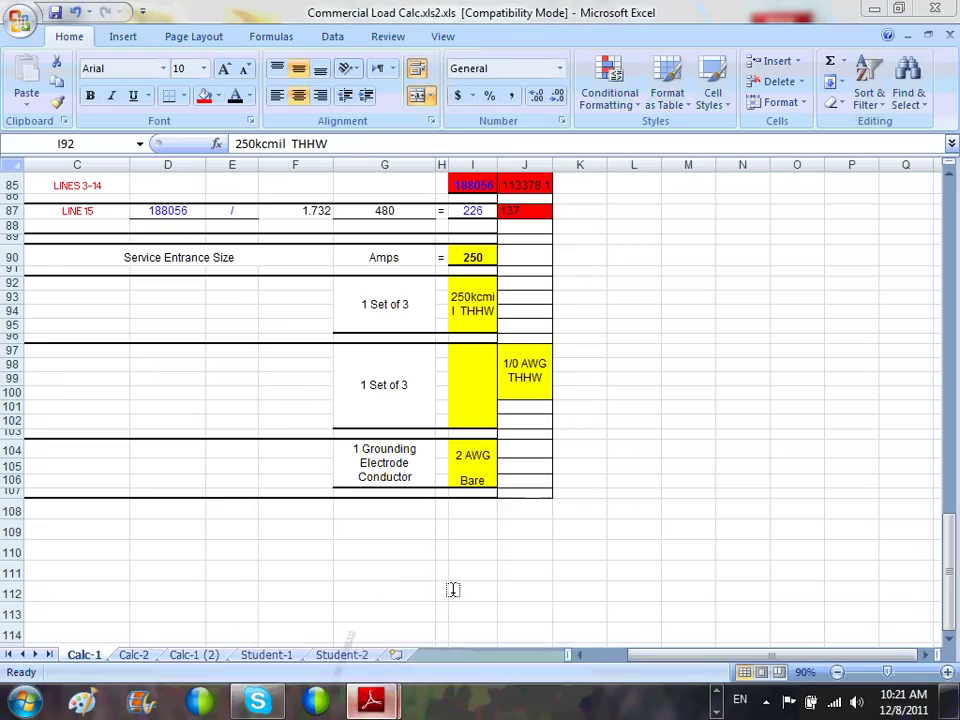
click(18, 179)
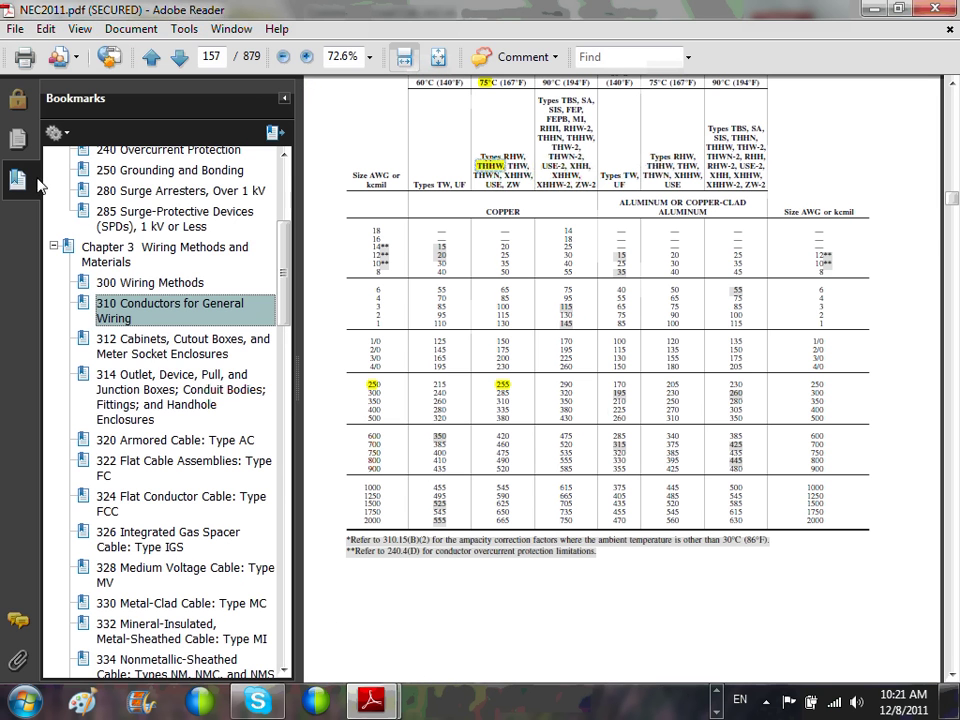
scroll(165, 260, up, 3)
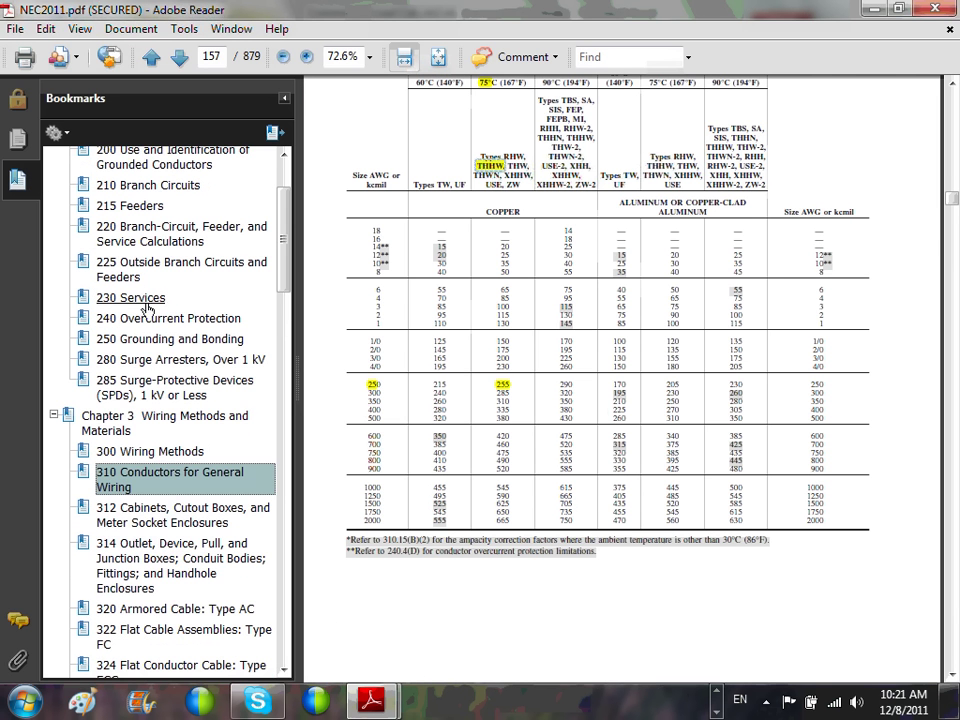
click(150, 339)
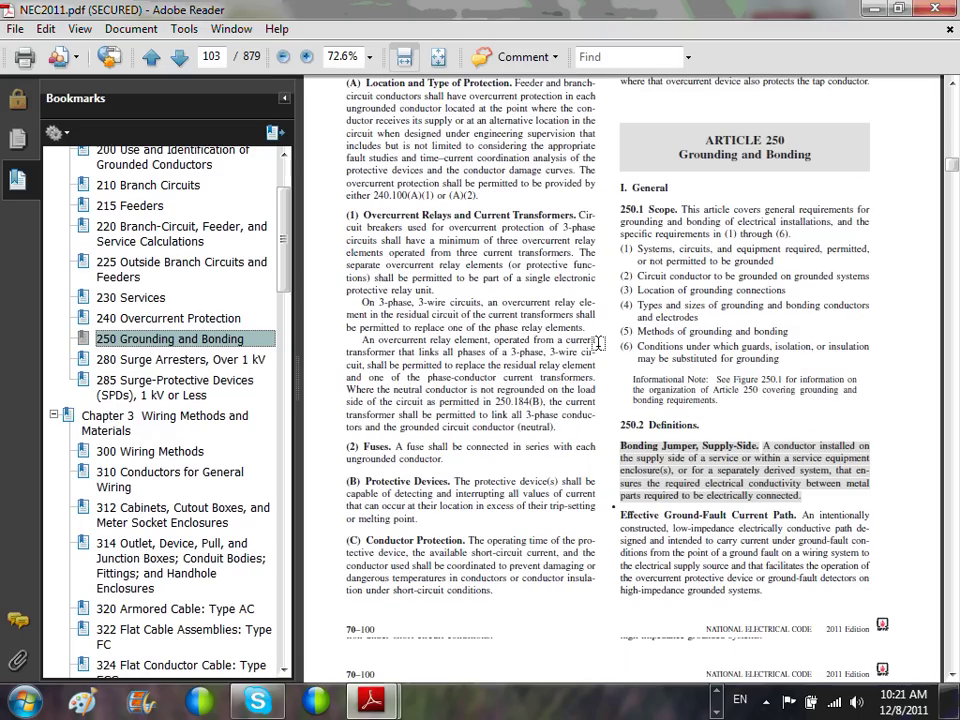
Step: Find Table 250.66, Grounding Electrode Conductor for Alternating-Current Systems, on page 118
scroll(597, 342, down, 15)
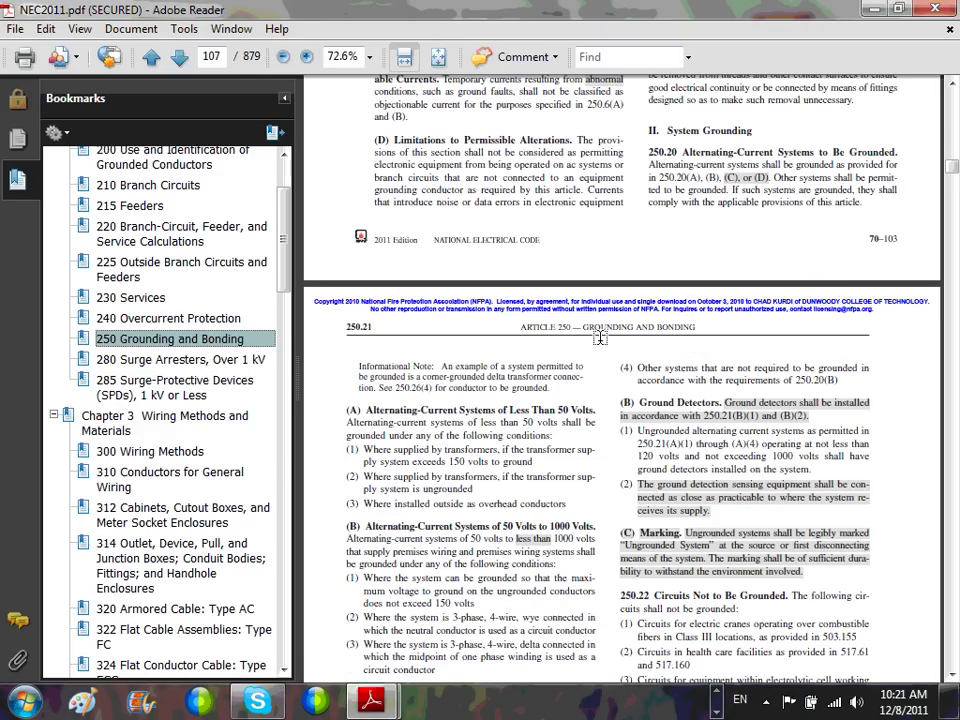
scroll(599, 338, down, 15)
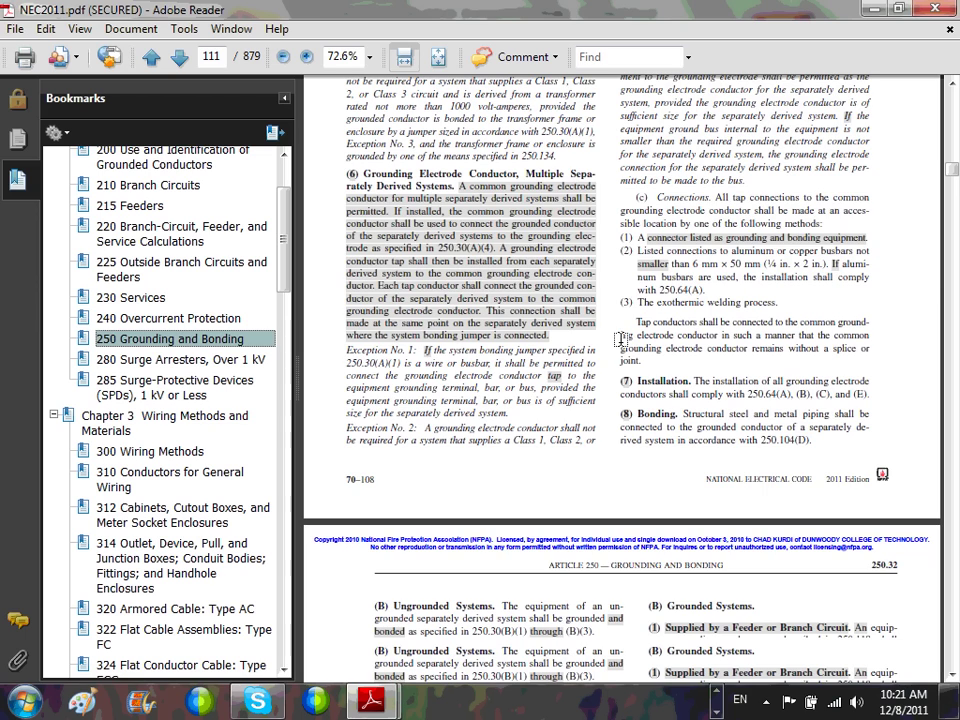
scroll(617, 338, down, 15)
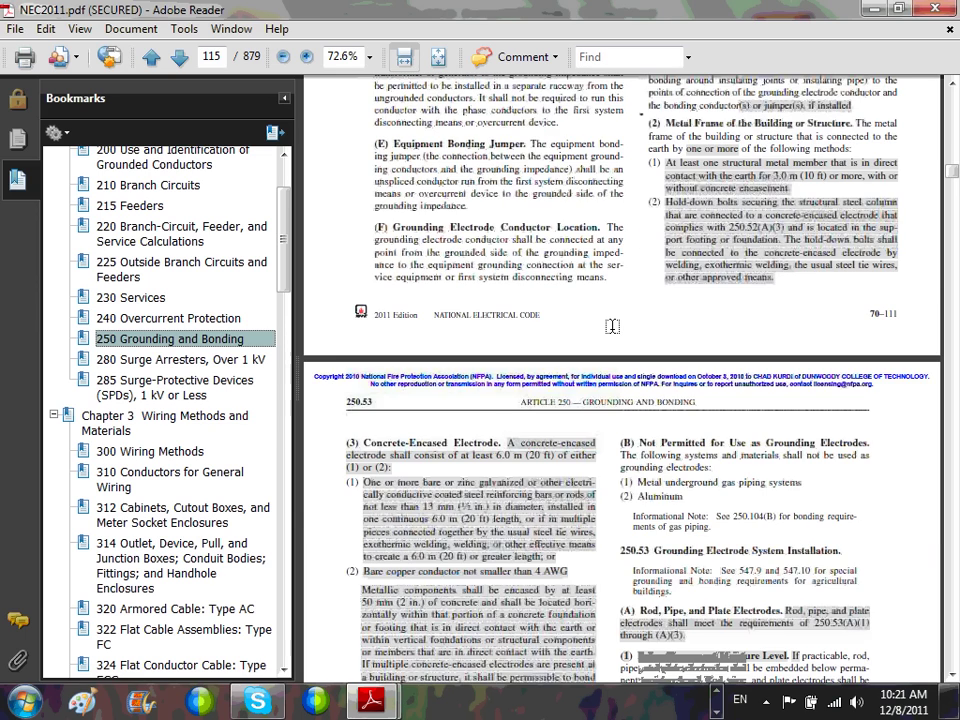
scroll(612, 327, down, 15)
scroll(613, 323, down, 1)
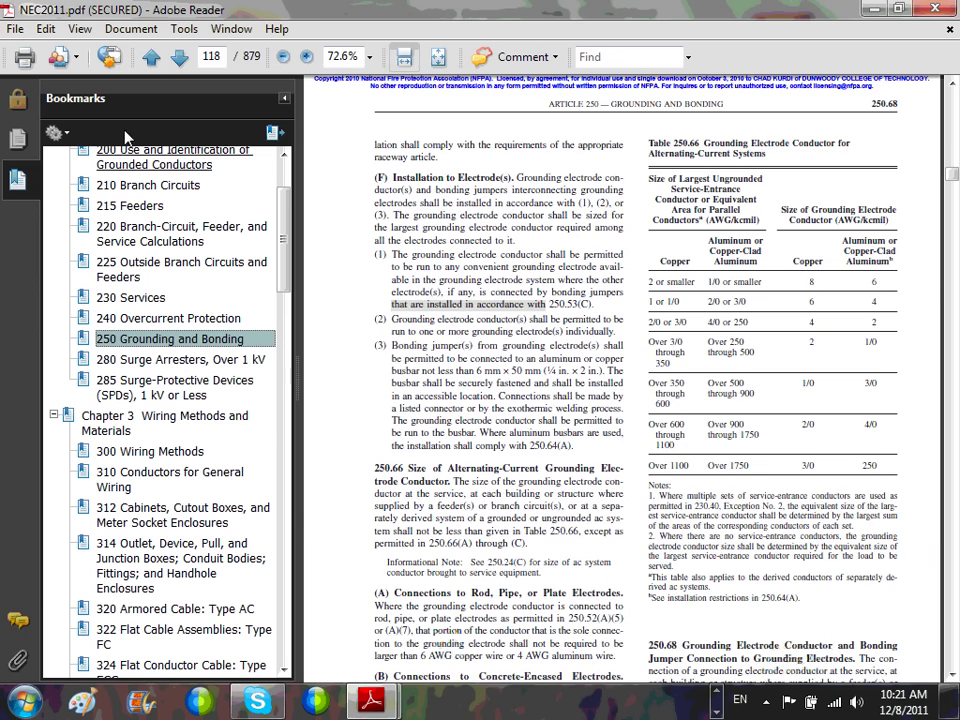
Step: Hide the bookmarks to enlarge page 118 and highlight the title of Table 250.66
click(285, 100)
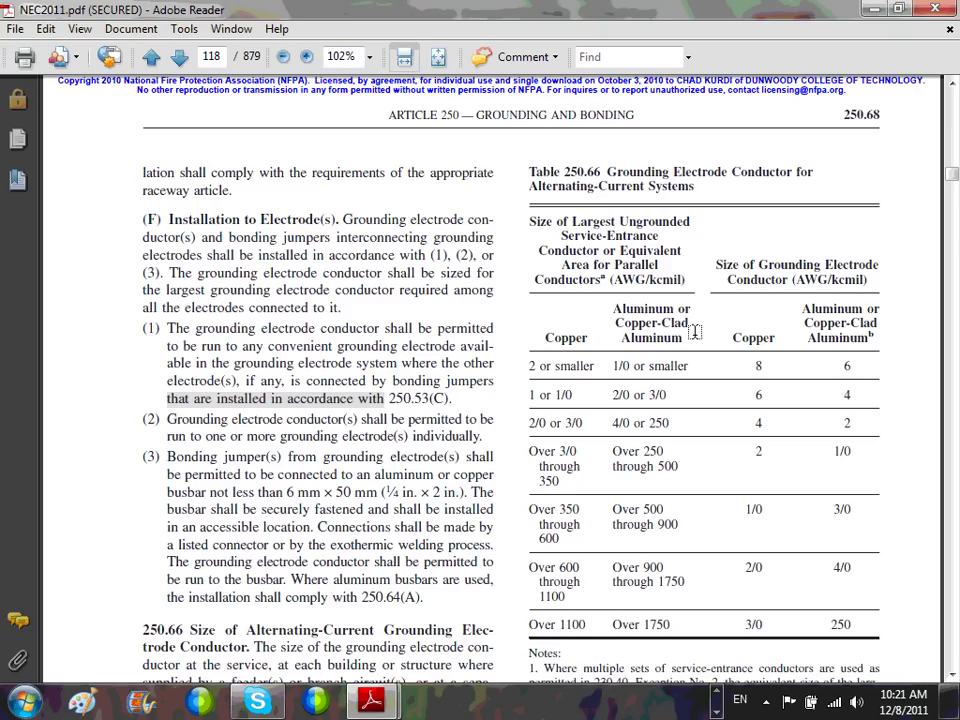
drag(656, 176, 697, 200)
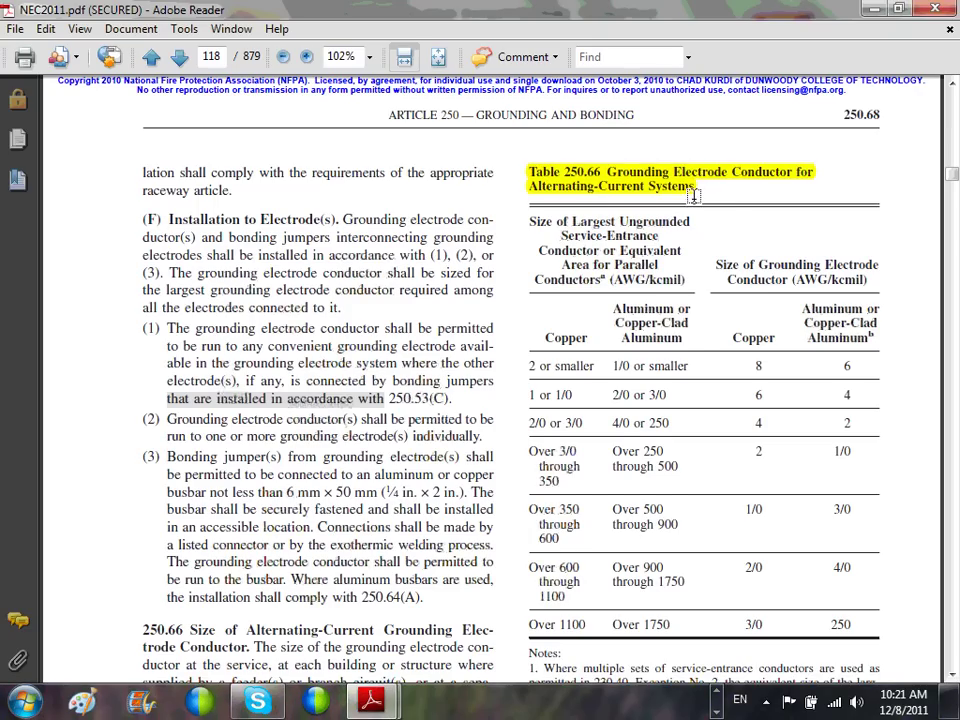
scroll(650, 300, down, 1)
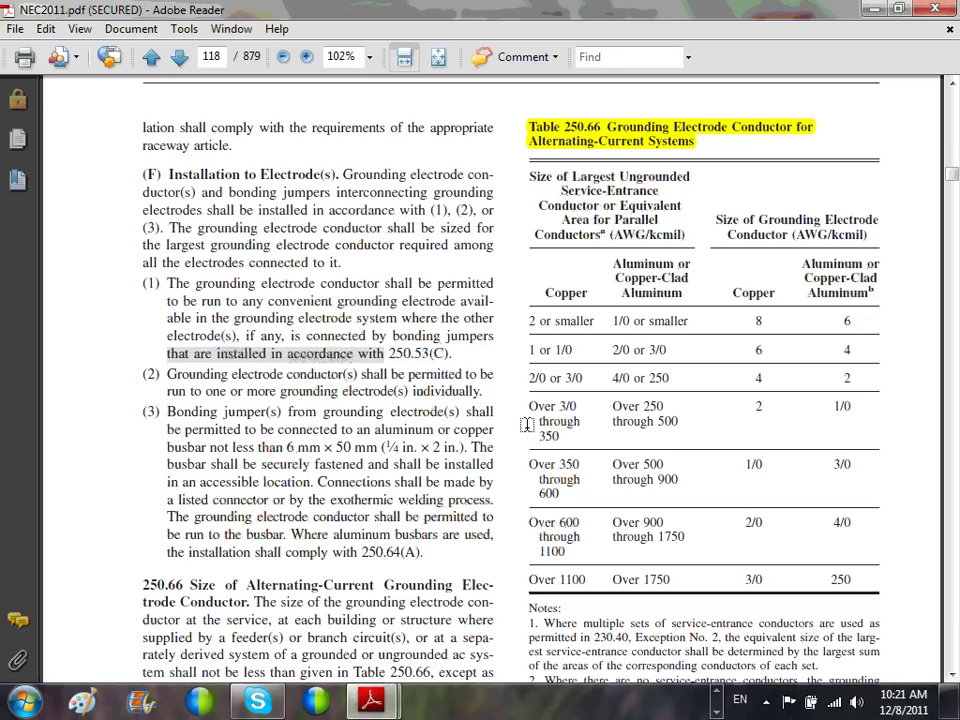
Step: Highlight the copper row Over 3/0 through 350, its conductor sizes 2 and 1/0, and the Copper and Aluminum headings in Table 250.66
drag(523, 406, 562, 435)
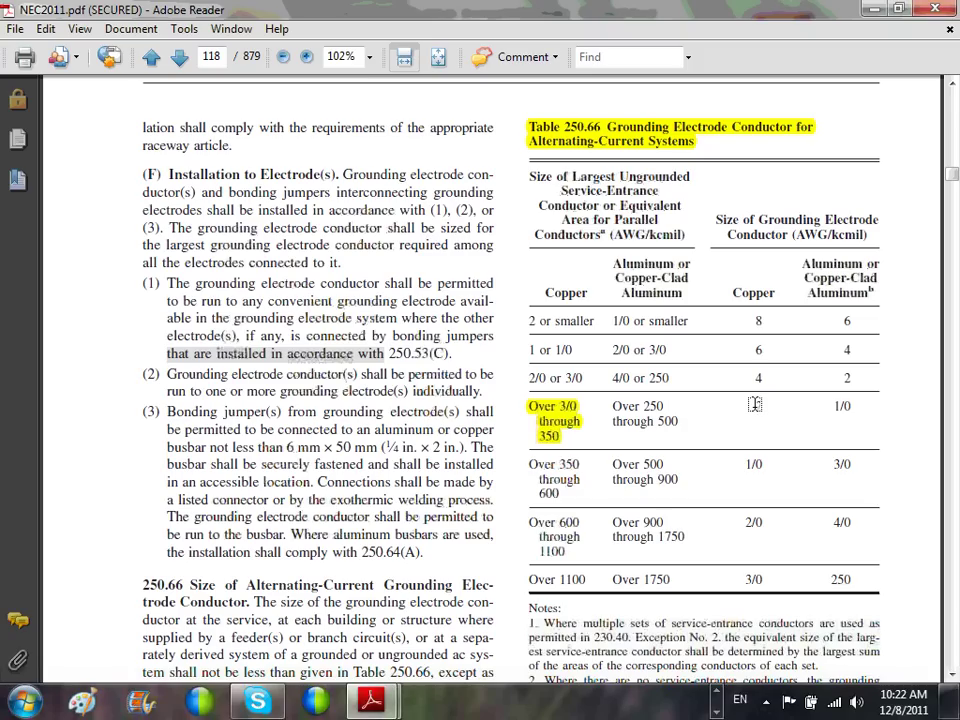
drag(752, 406, 772, 405)
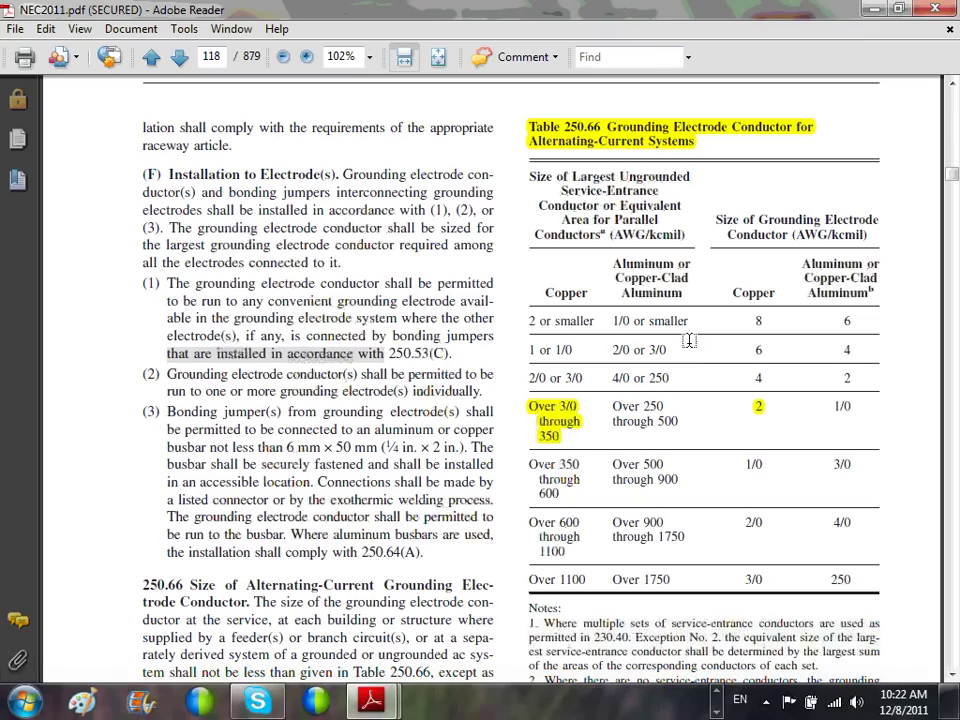
drag(731, 292, 768, 293)
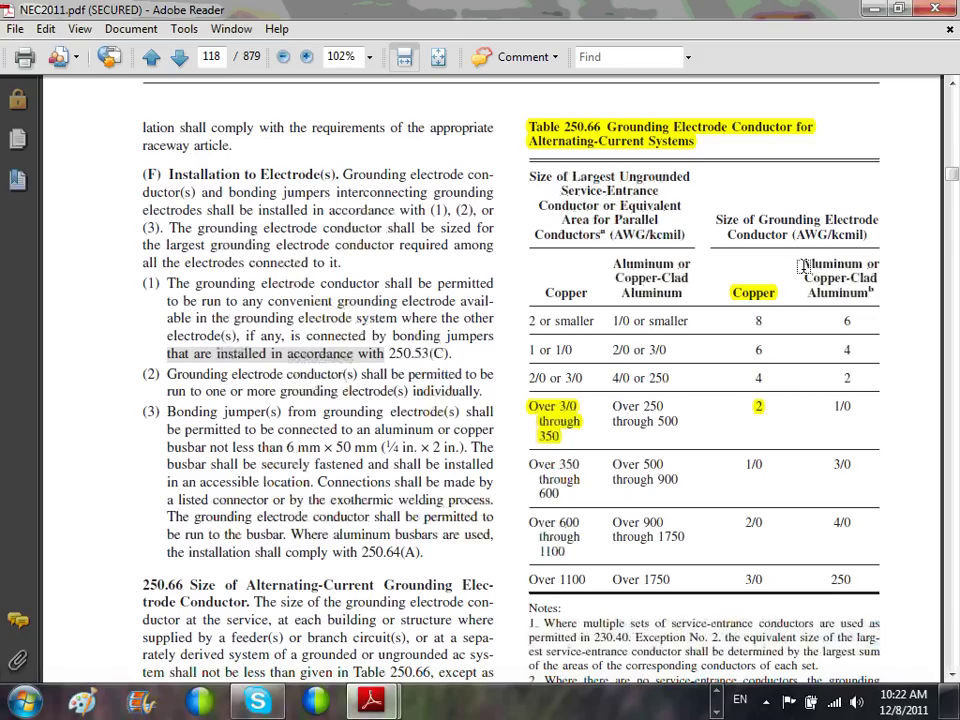
drag(801, 263, 862, 264)
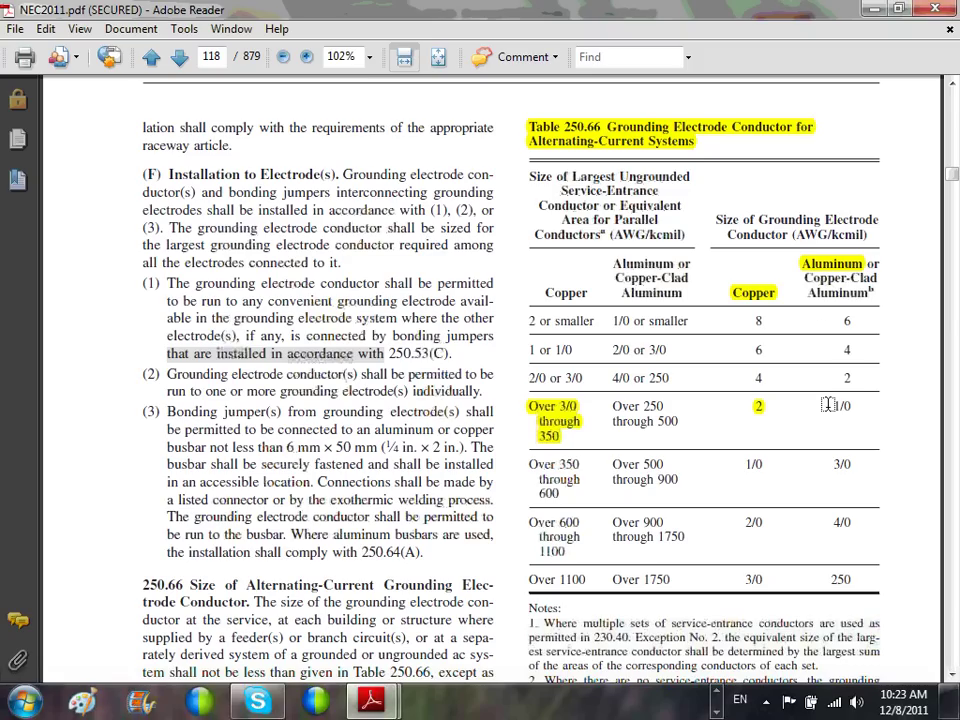
drag(829, 405, 853, 407)
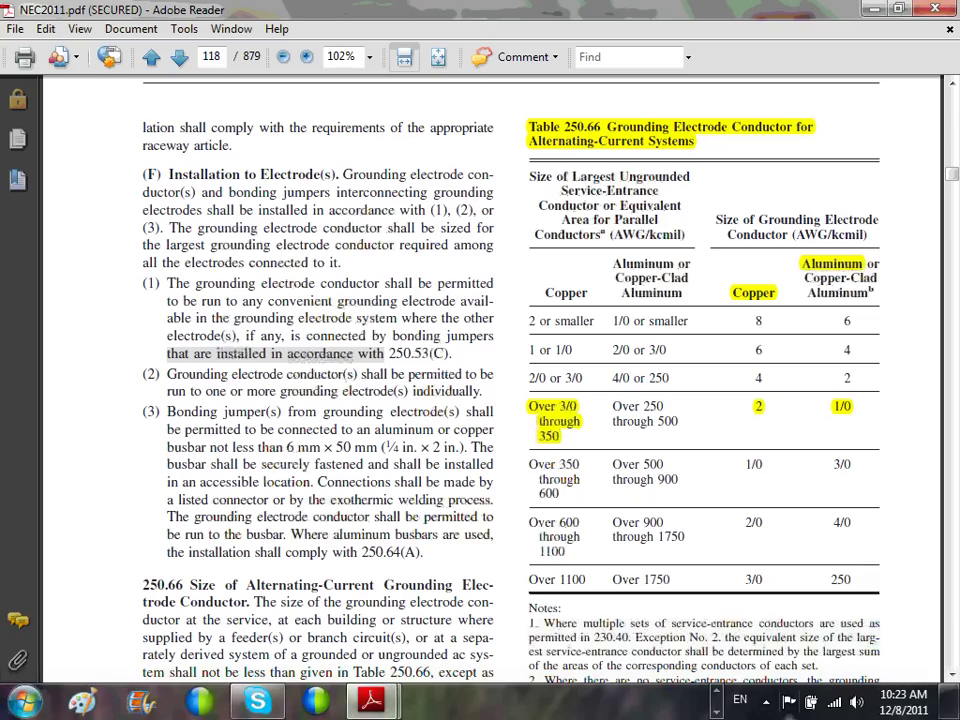
Step: Switch back to Commercial Load Calc.xls2.xls in Excel and review the descriptions of items 15 to 20 on Calc-1
click(870, 11)
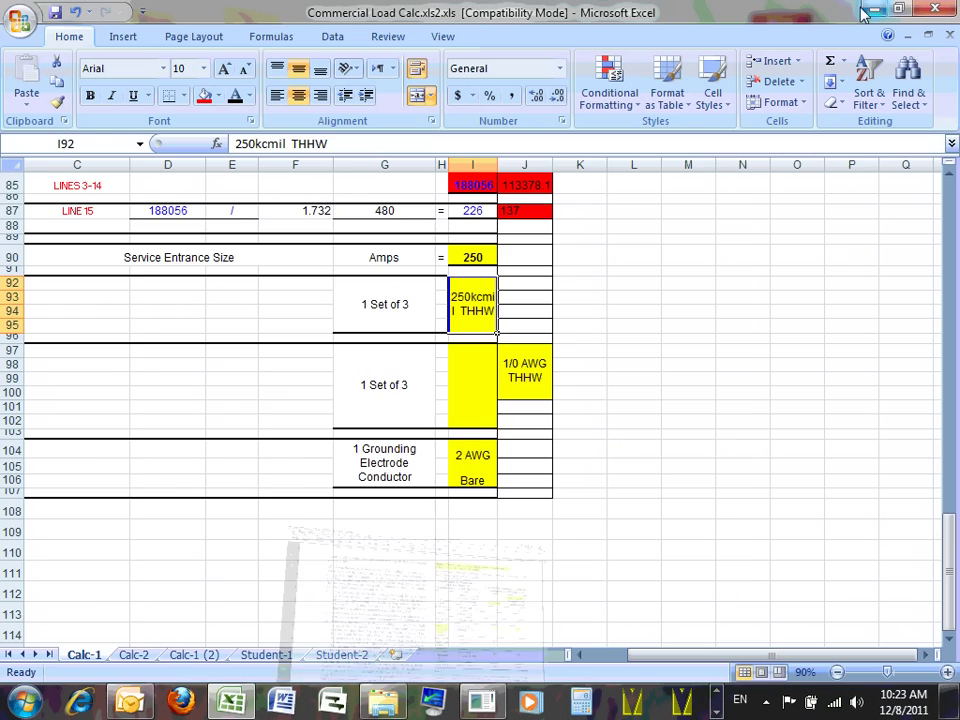
click(589, 317)
scroll(598, 326, up, 3)
scroll(598, 326, up, 1)
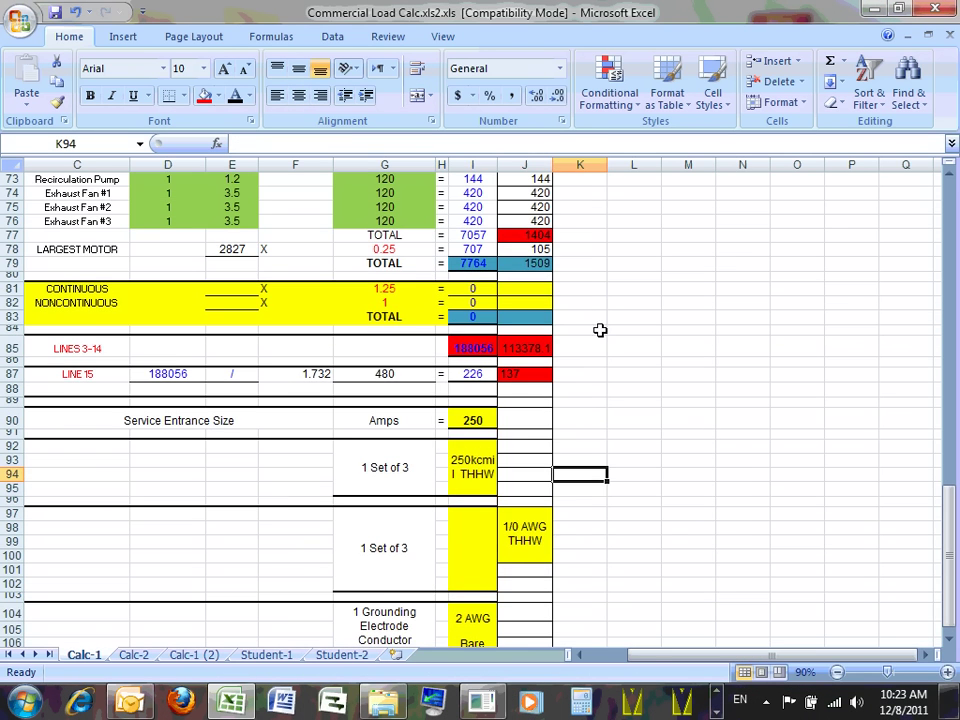
drag(653, 658, 572, 657)
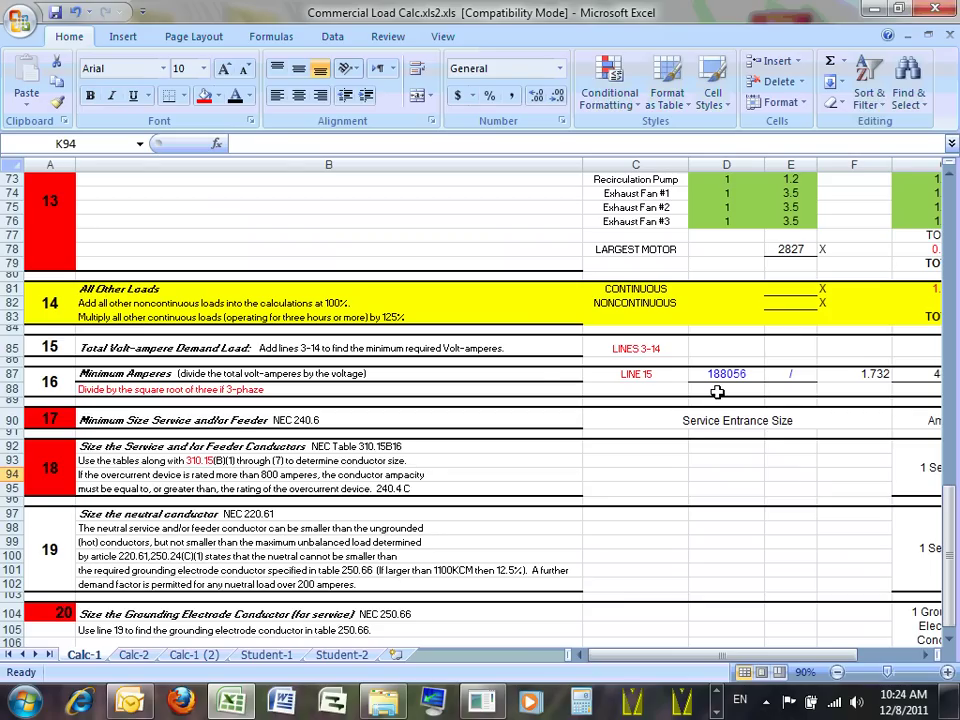
Step: Go to the Neutral column and examine the neutral loads carried over in J18 and J21
drag(843, 657, 848, 662)
scroll(645, 276, up, 20)
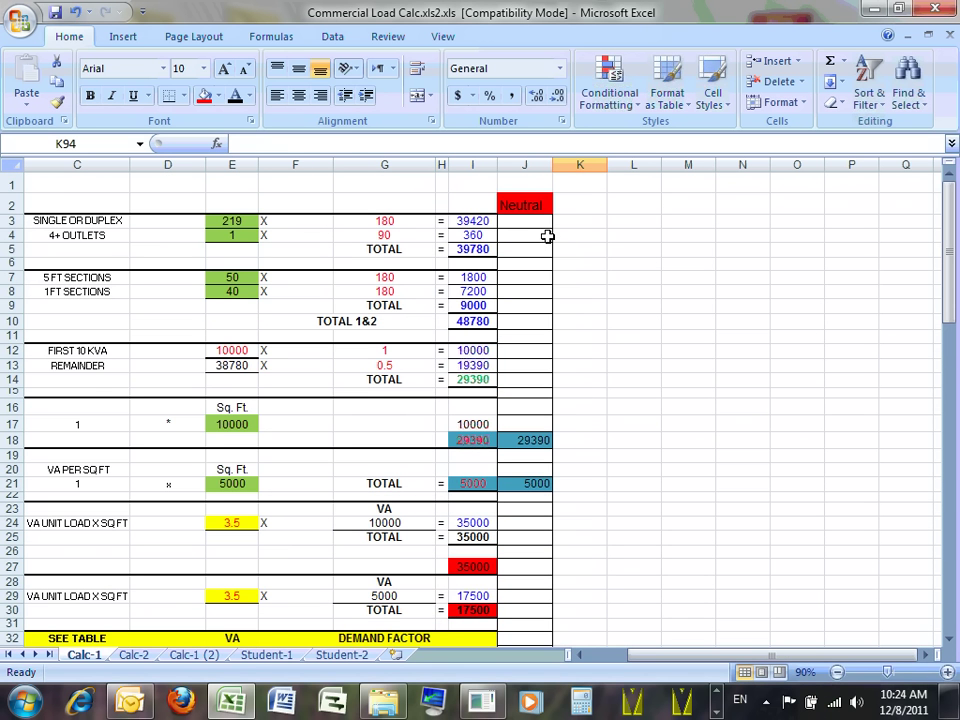
scroll(531, 236, down, 5)
scroll(529, 272, up, 2)
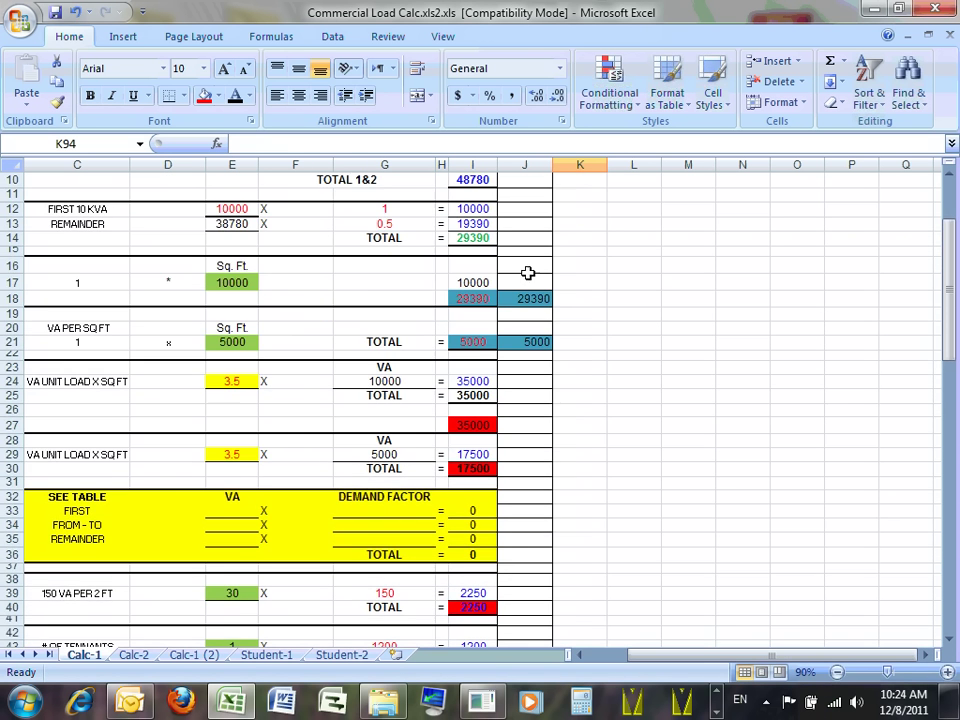
click(529, 300)
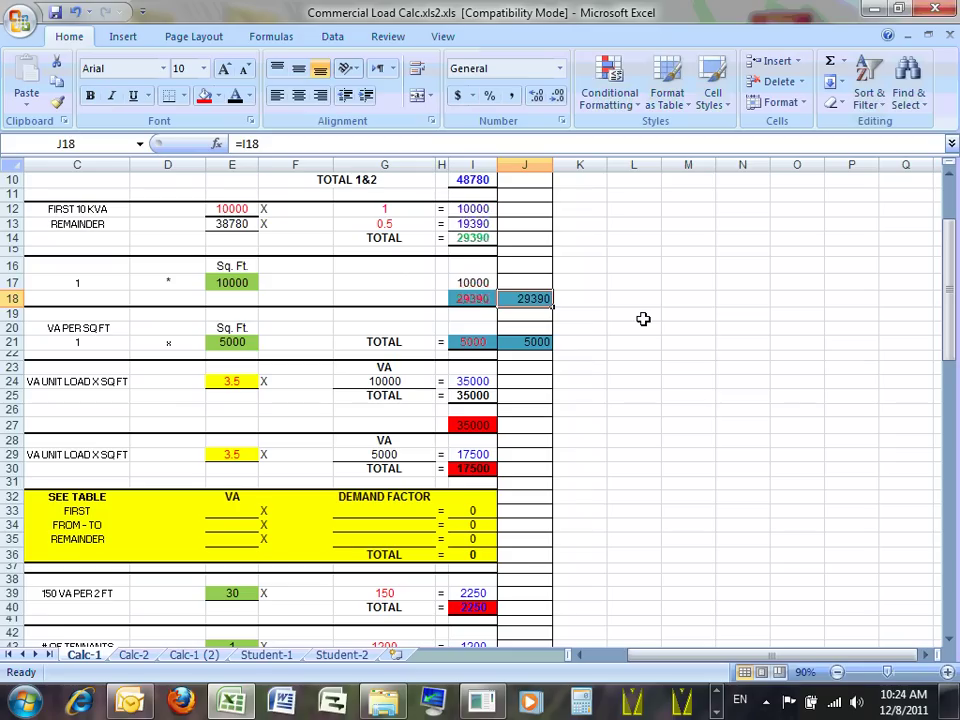
click(542, 341)
click(529, 301)
drag(536, 303, 531, 336)
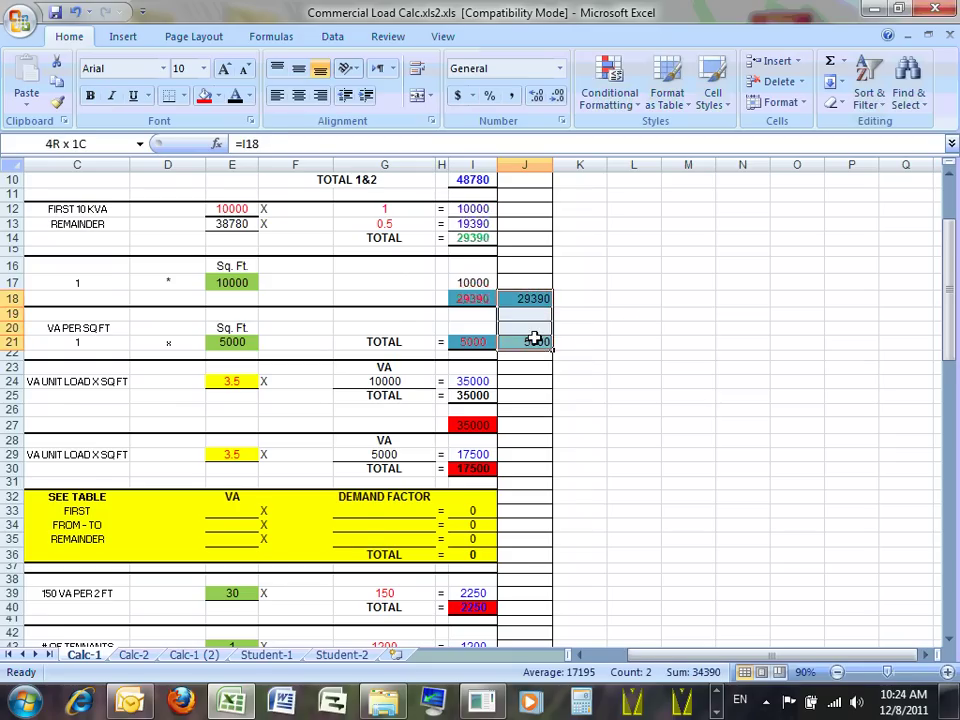
scroll(531, 336, up, 3)
click(529, 212)
scroll(540, 388, down, 3)
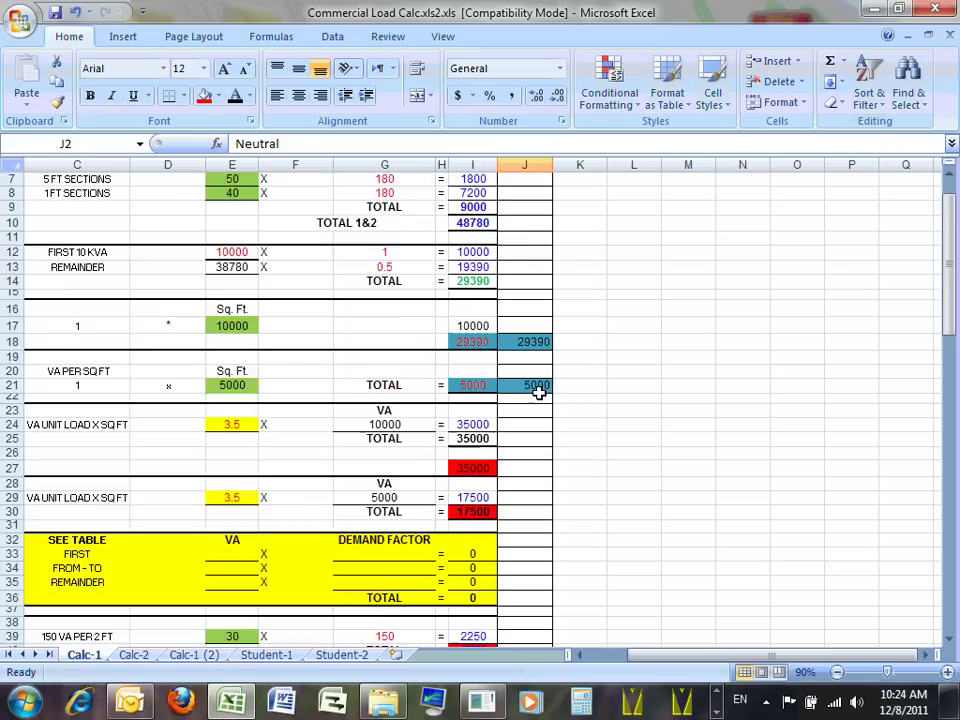
click(534, 303)
click(533, 341)
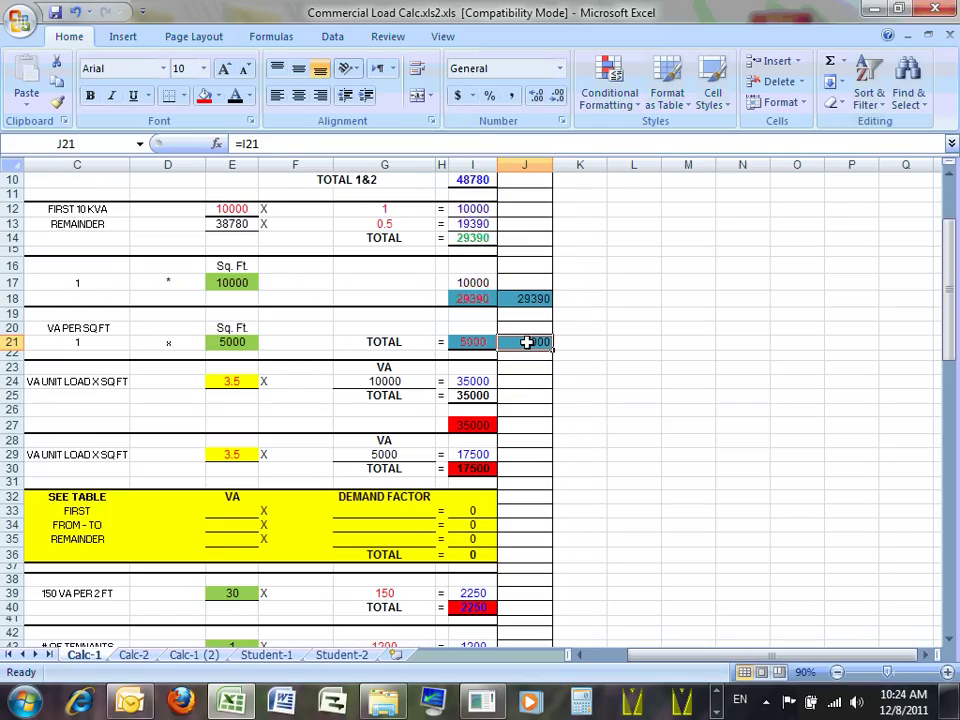
Step: Check the neutral loads for the continuous VA total in J52 and the dishwasher in J56
scroll(489, 469, down, 4)
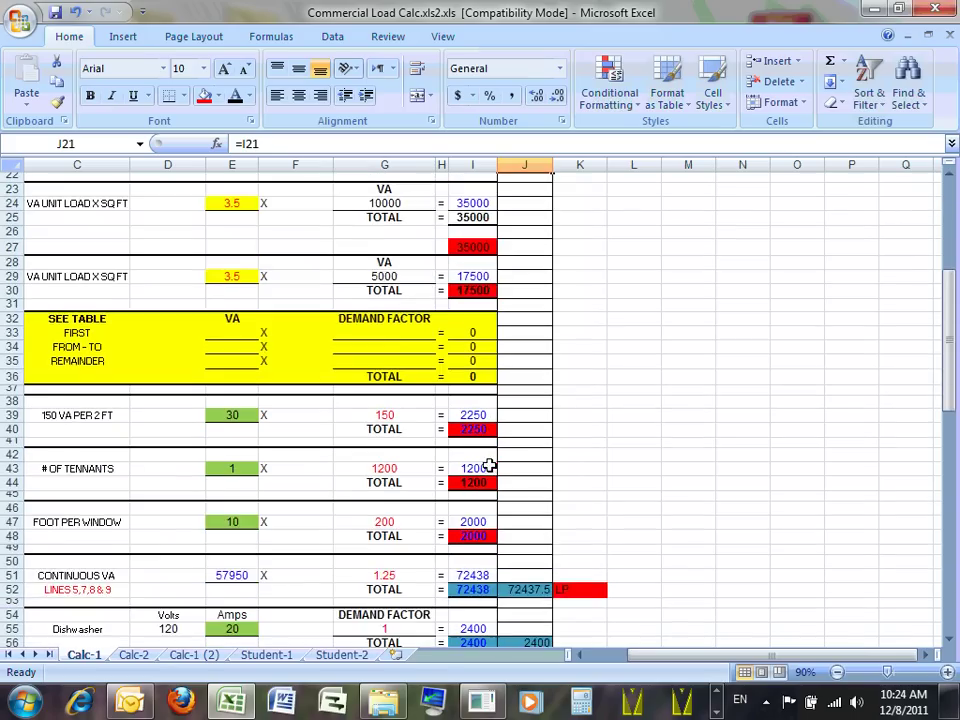
scroll(489, 466, down, 3)
click(472, 464)
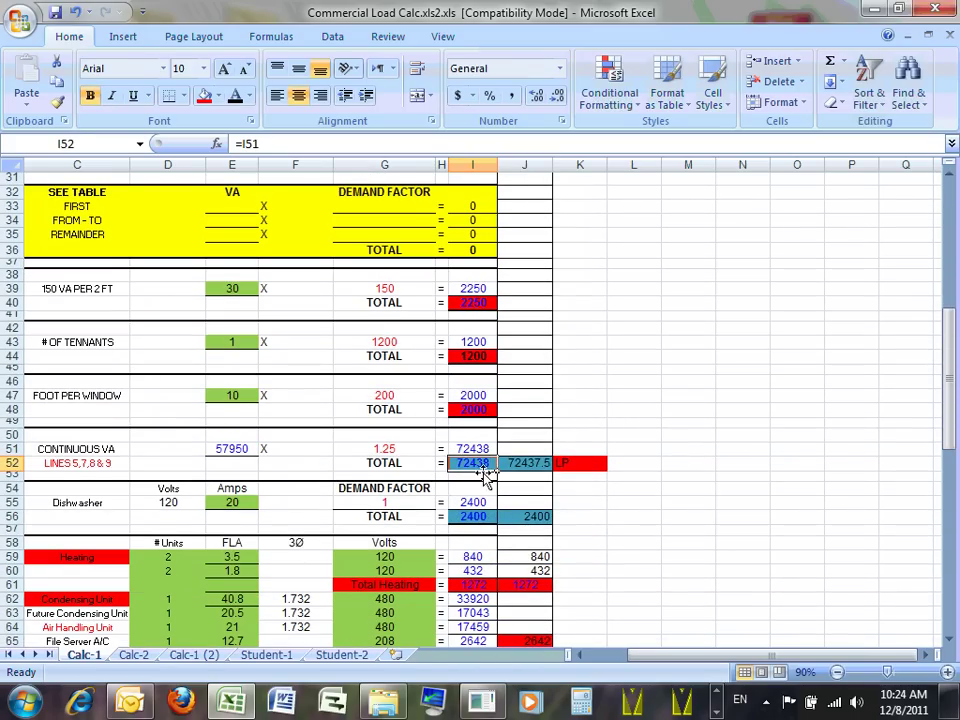
click(535, 463)
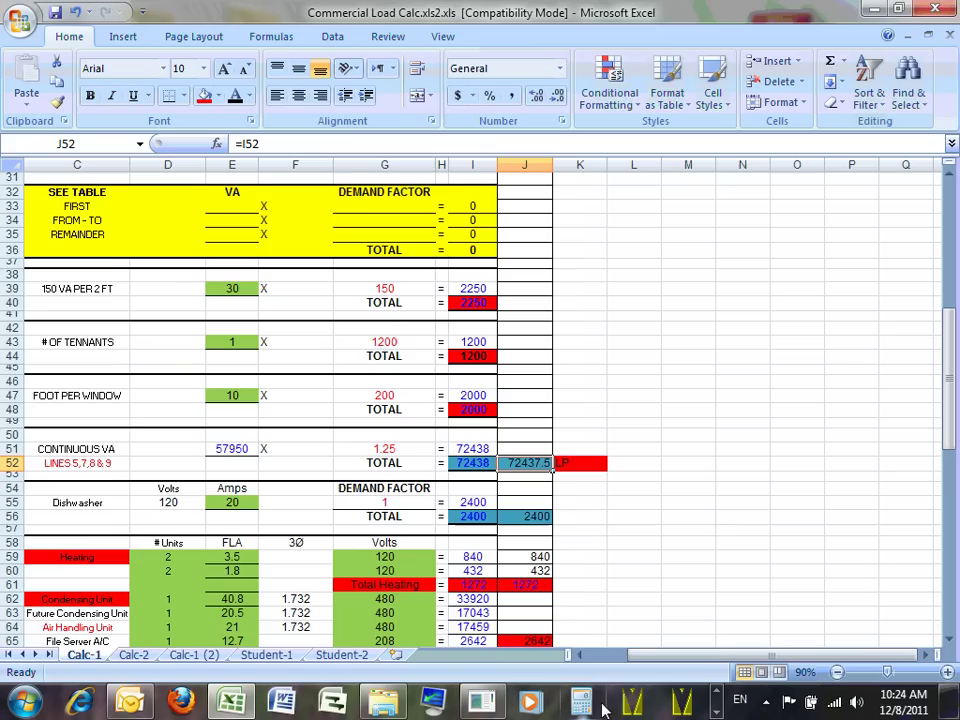
scroll(498, 426, down, 2)
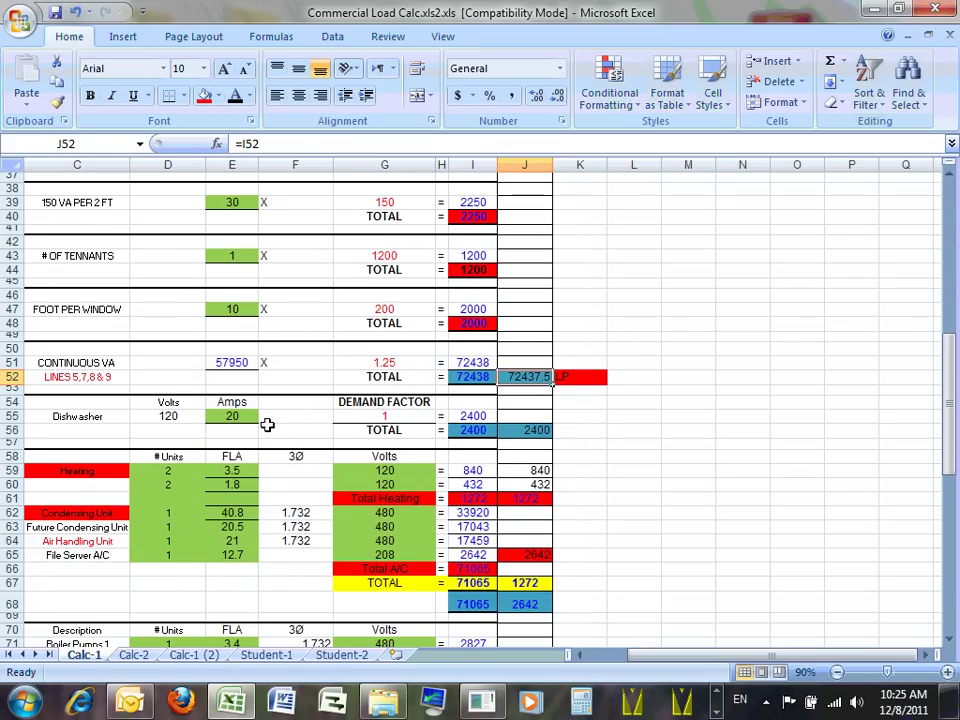
click(536, 429)
scroll(536, 429, down, 3)
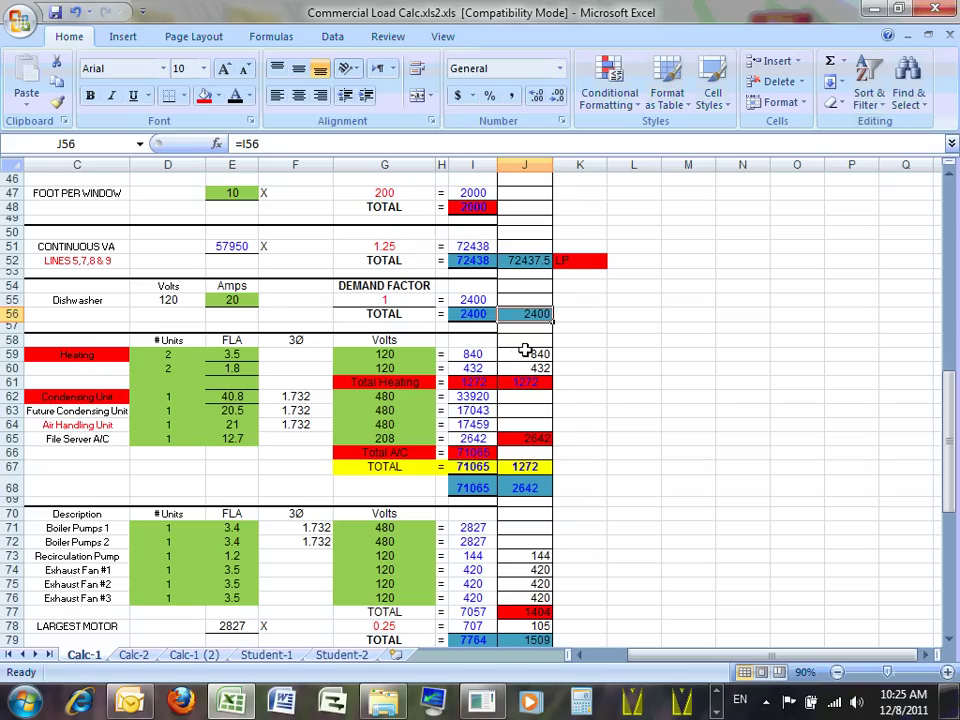
Step: Compare the two 120 V heating neutral loads in J59 and J60
click(536, 352)
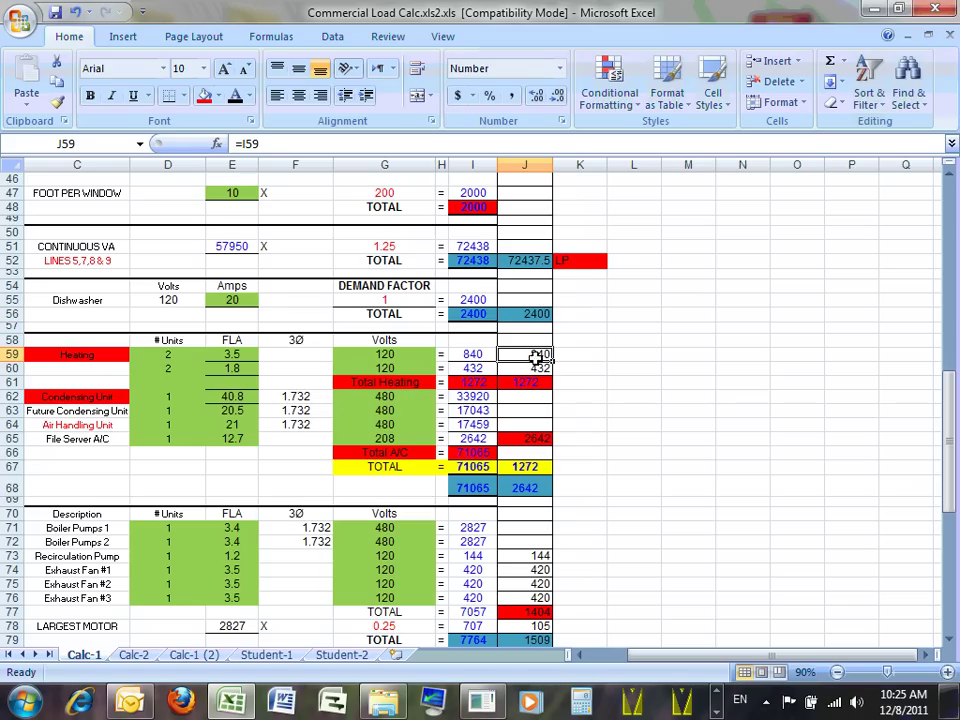
click(538, 368)
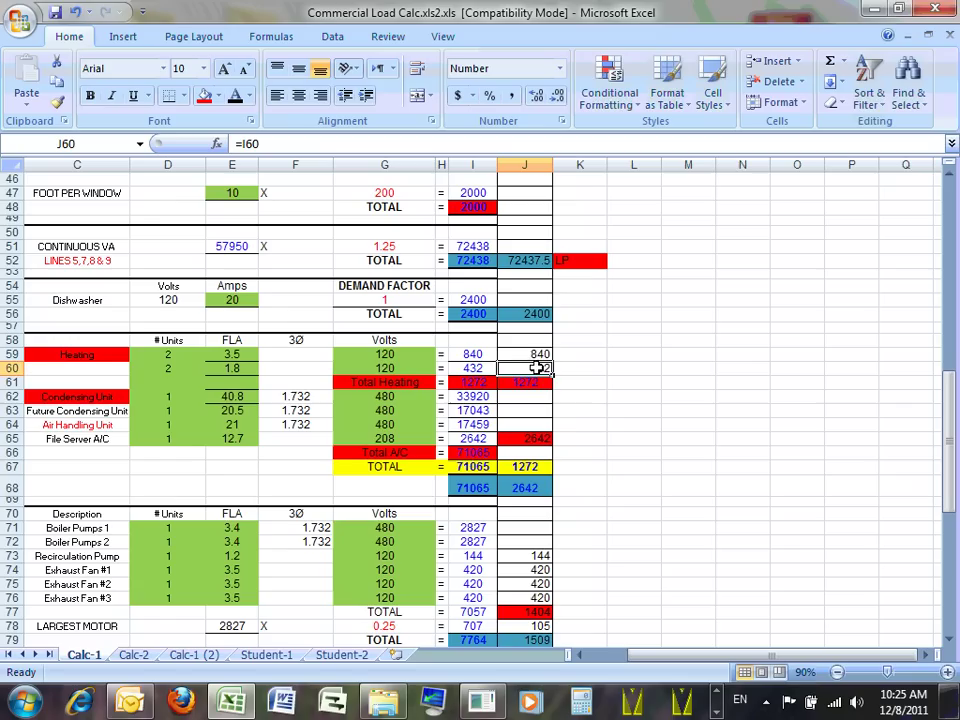
click(541, 353)
click(545, 370)
click(541, 354)
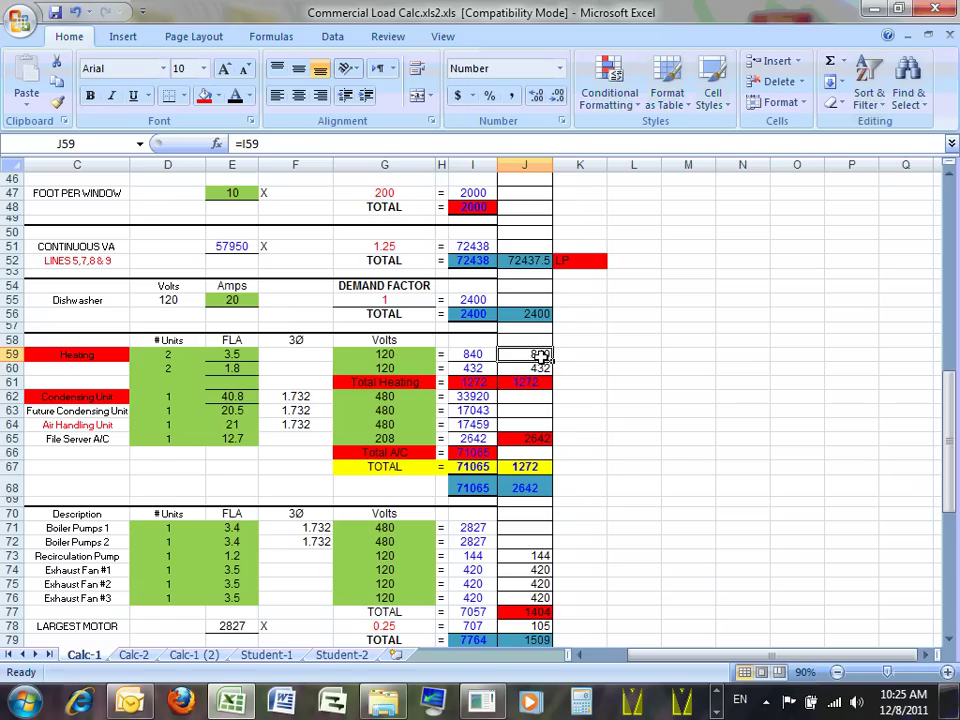
click(540, 367)
click(541, 354)
click(539, 367)
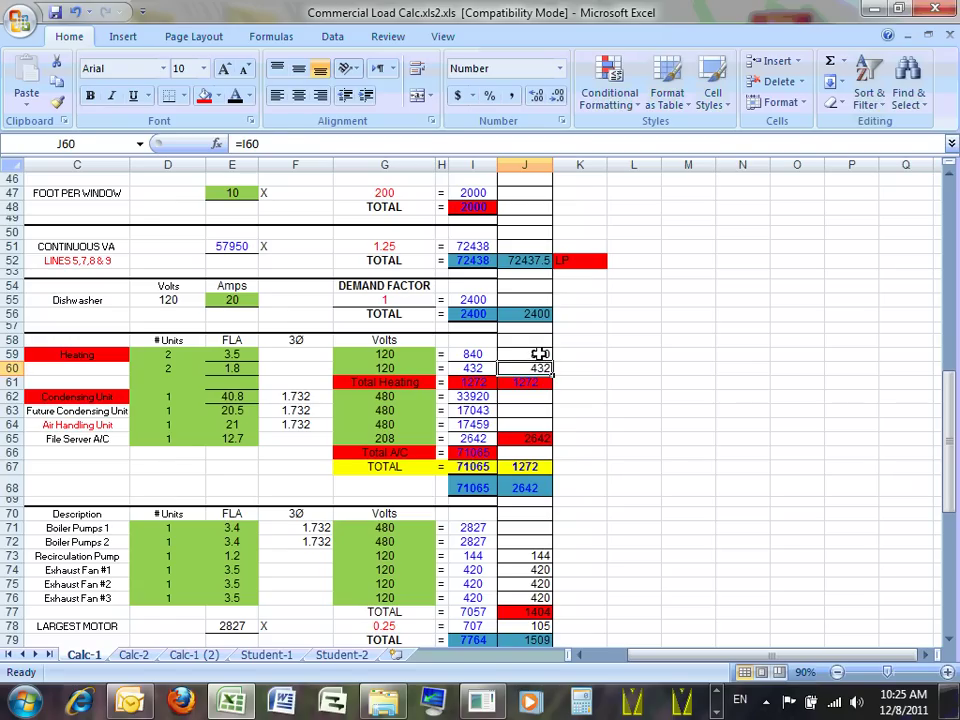
click(540, 353)
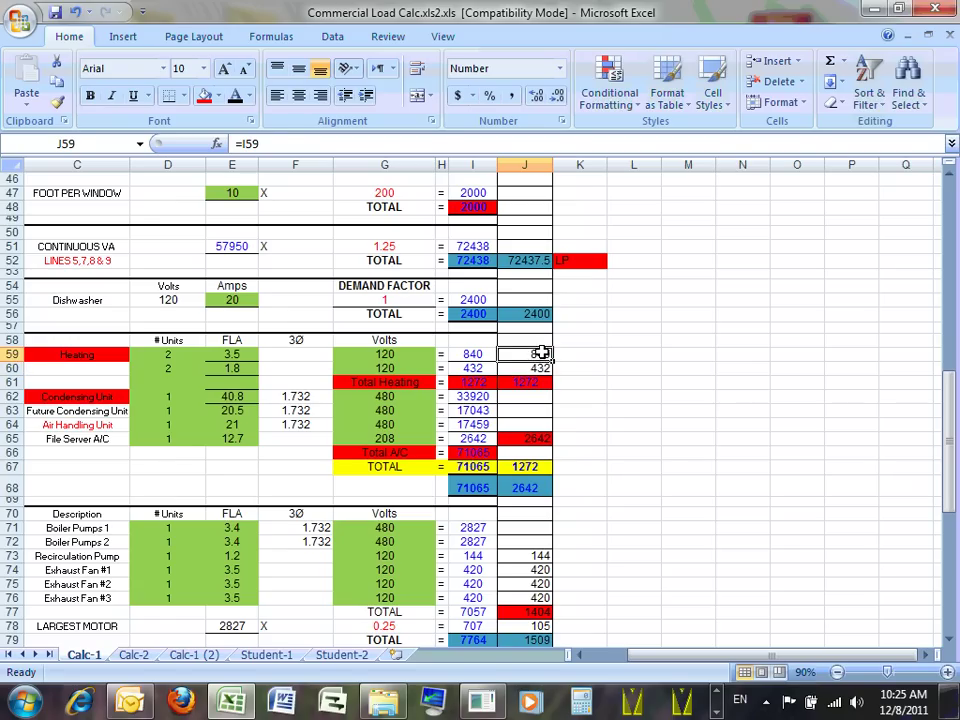
click(542, 366)
Step: Inspect the SUM formula behind the total heating neutral load in J61
click(529, 379)
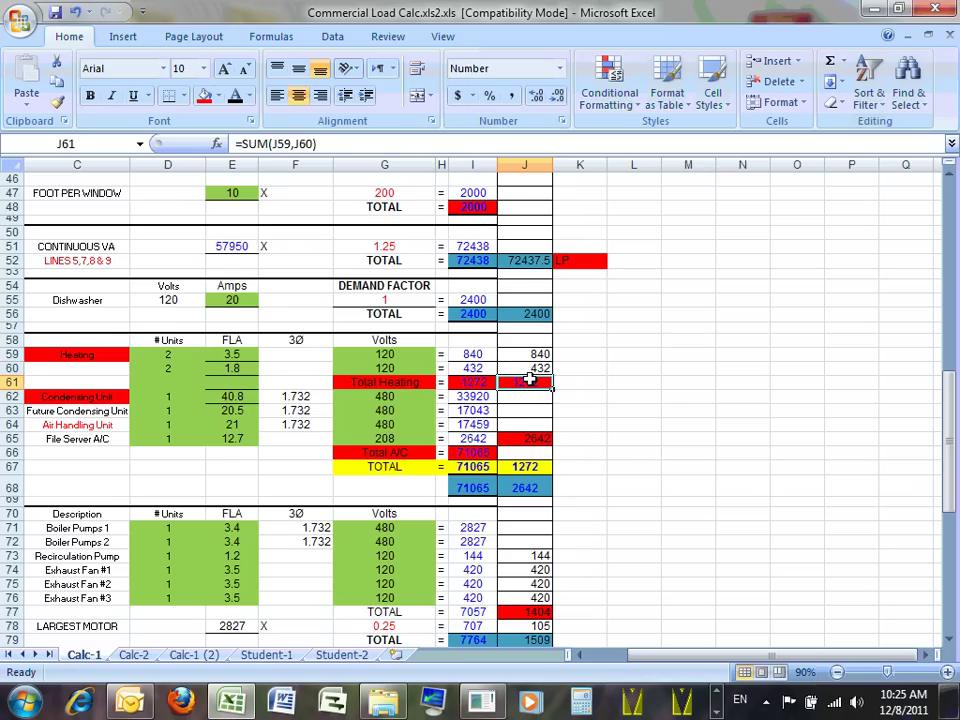
double_click(529, 379)
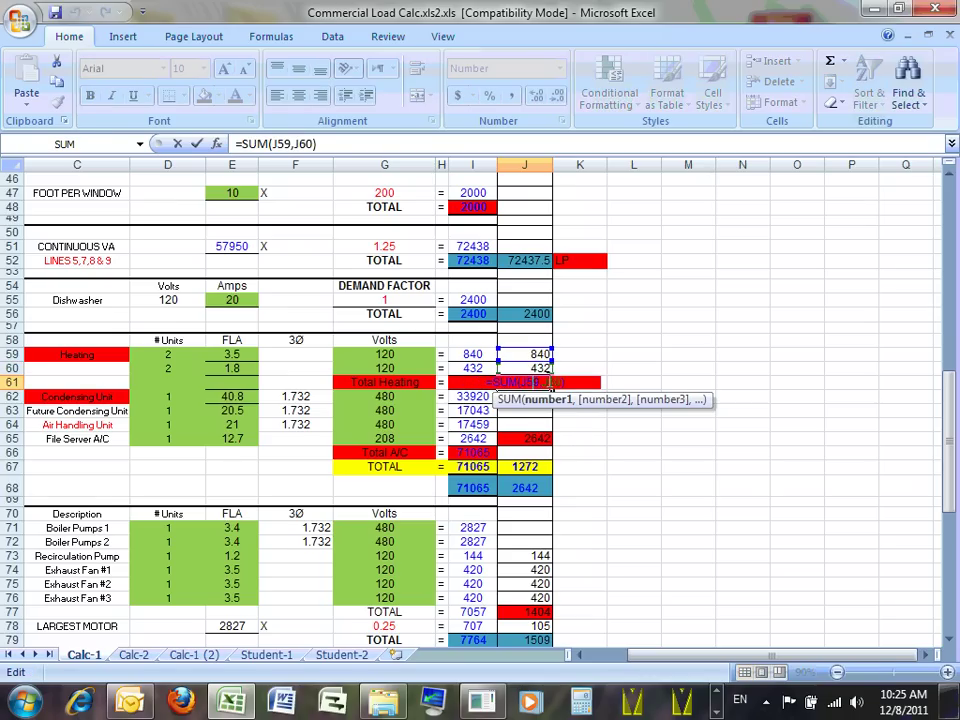
key(Escape)
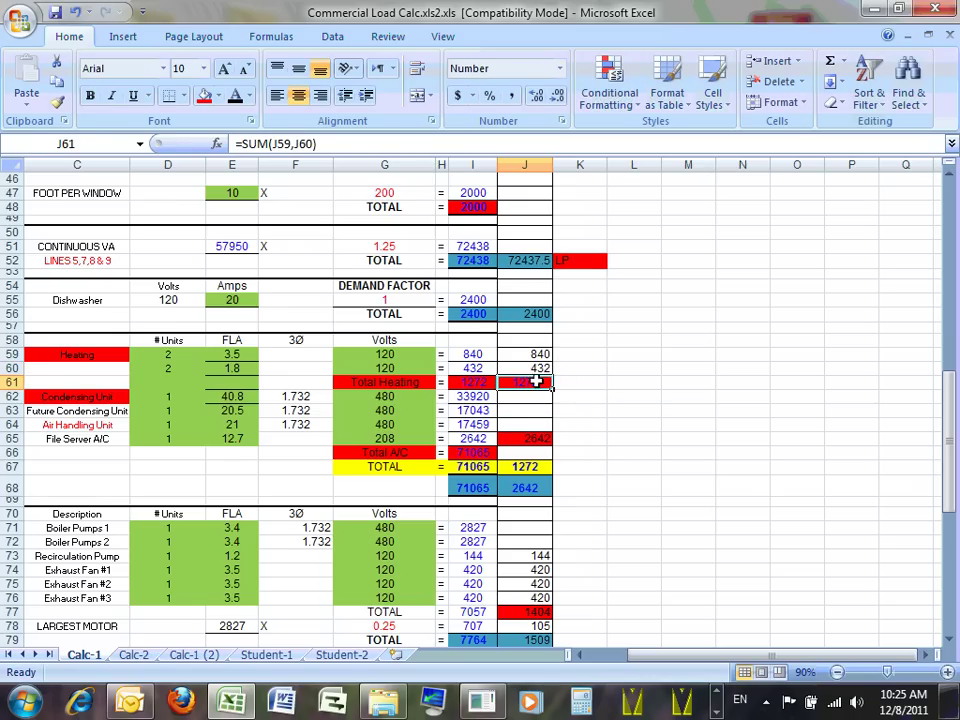
double_click(533, 381)
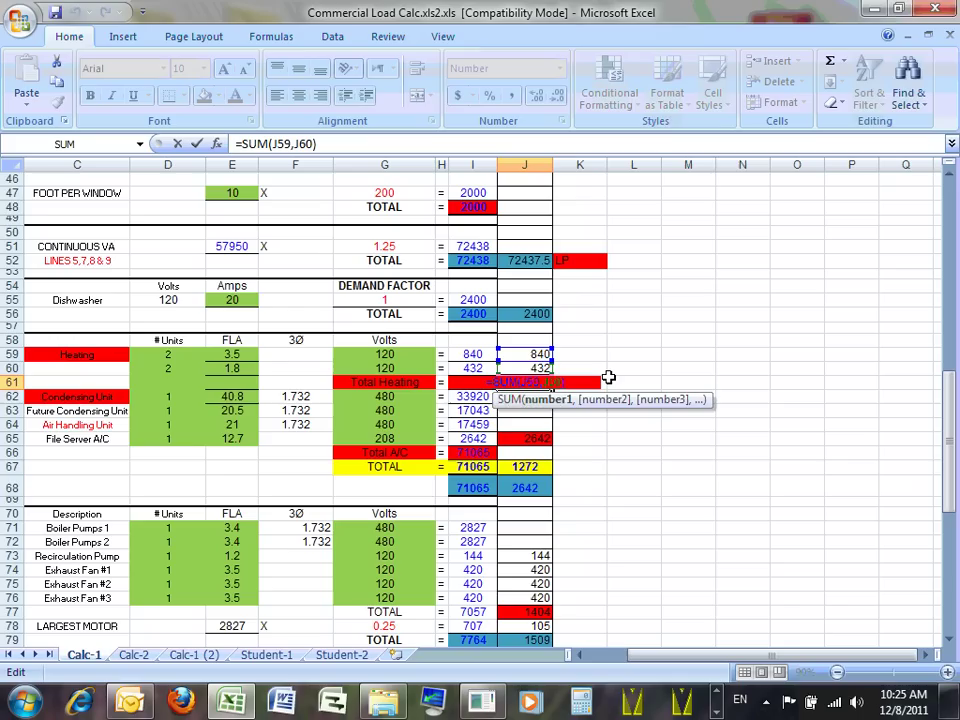
key(Escape)
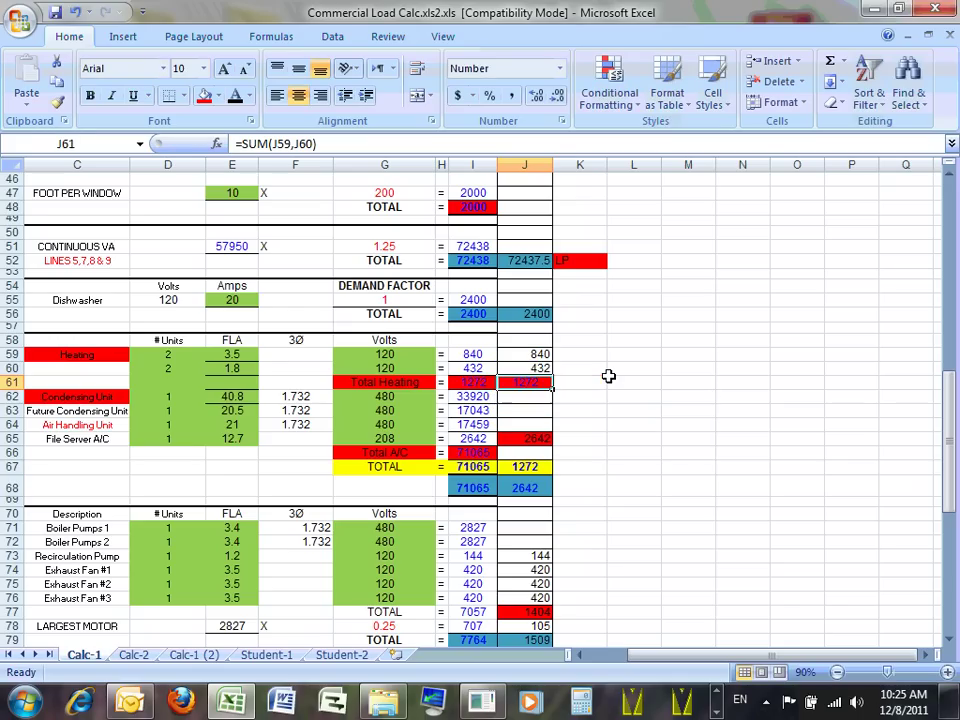
click(610, 372)
click(543, 383)
scroll(334, 393, down, 1)
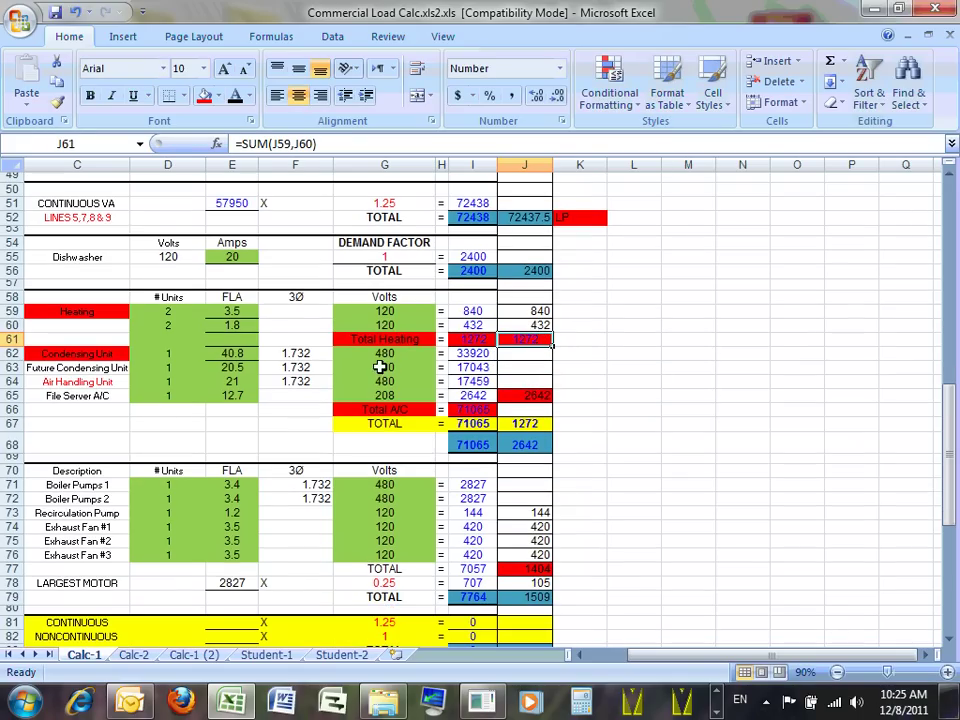
Step: Check the air-conditioning equipment voltages in G62:G65 and inspect the IF formula of the neutral total in J67
drag(385, 353, 383, 395)
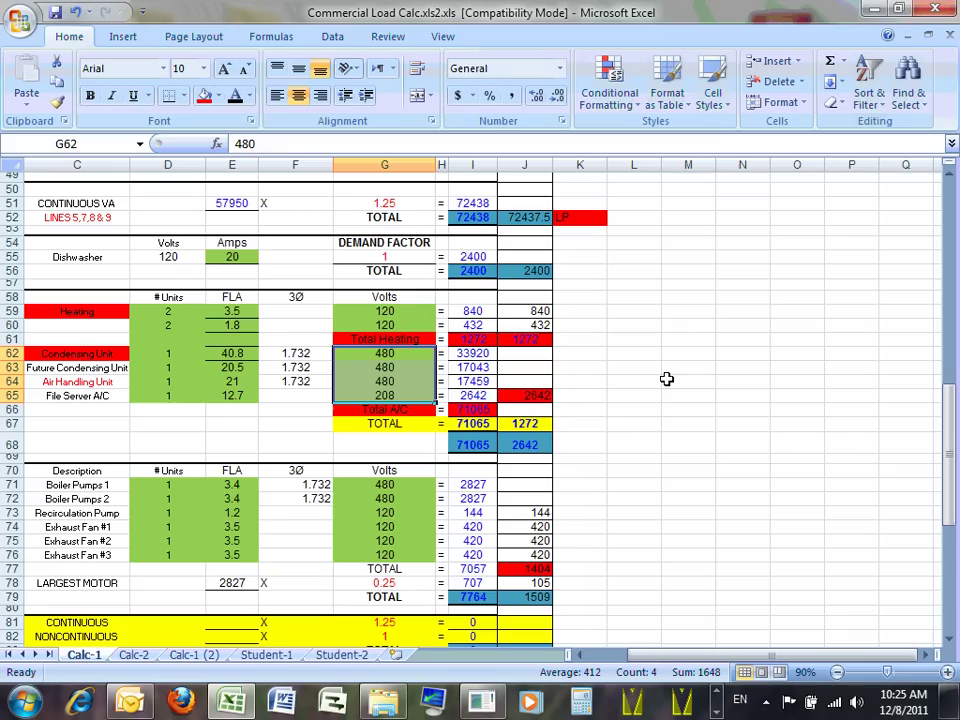
click(667, 406)
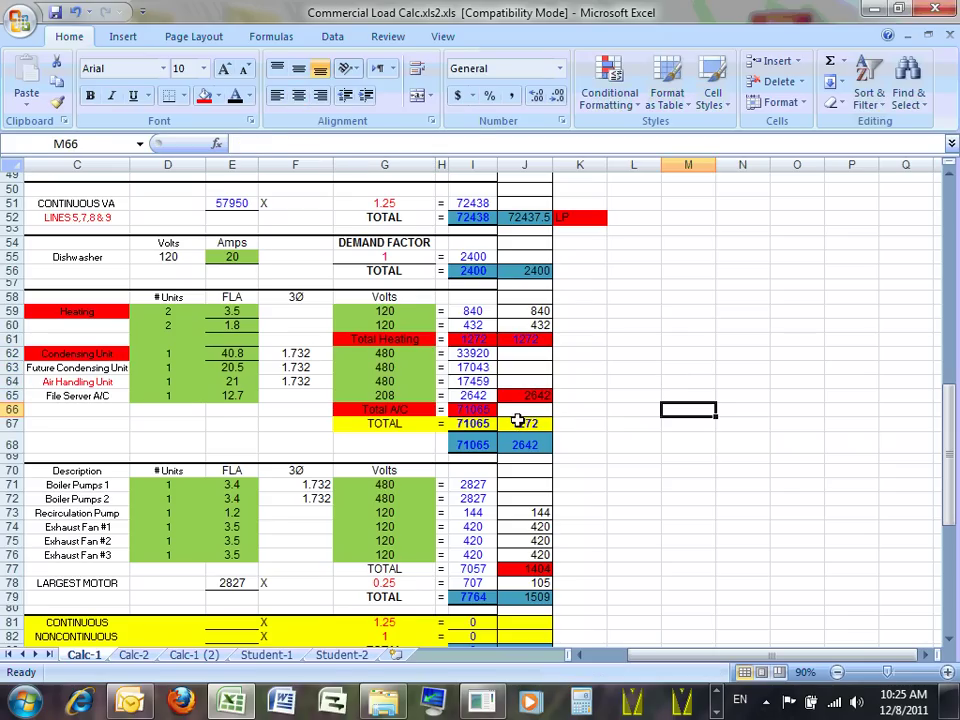
click(524, 424)
double_click(527, 424)
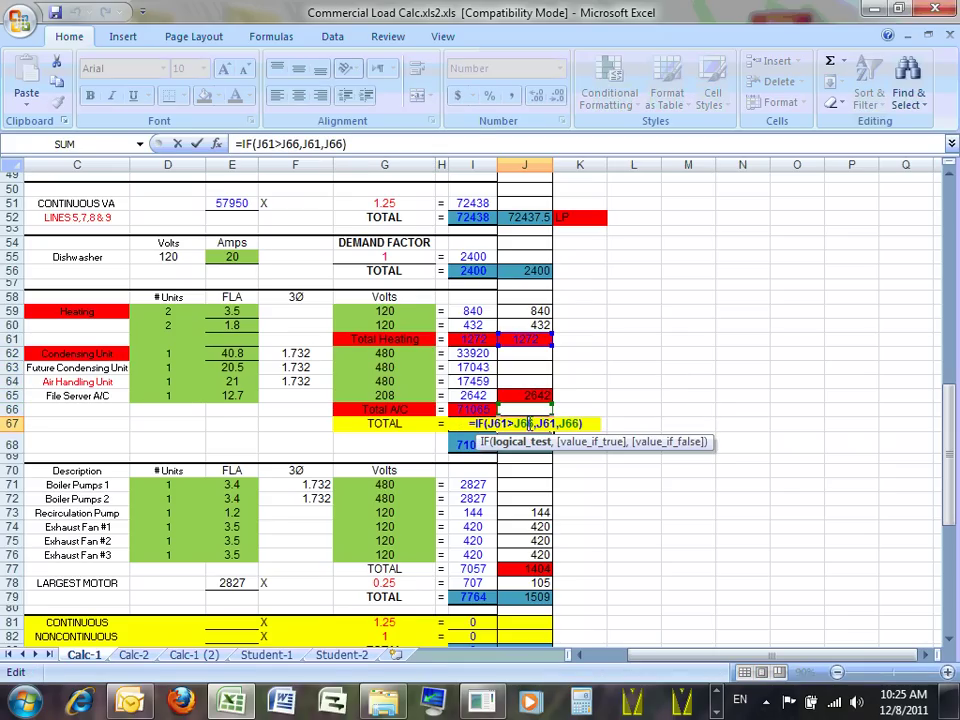
key(Escape)
Step: Inspect the formula behind the File Server A/C neutral load in J65
click(540, 398)
double_click(536, 397)
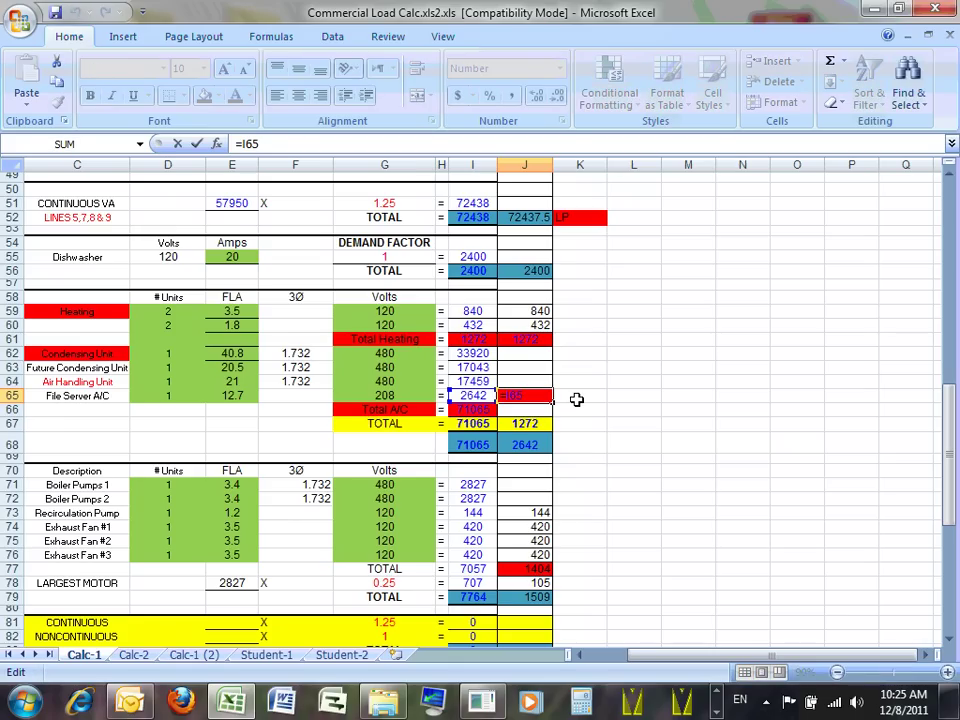
key(Escape)
click(634, 405)
click(543, 394)
double_click(543, 394)
click(538, 395)
key(Right)
key(Right)
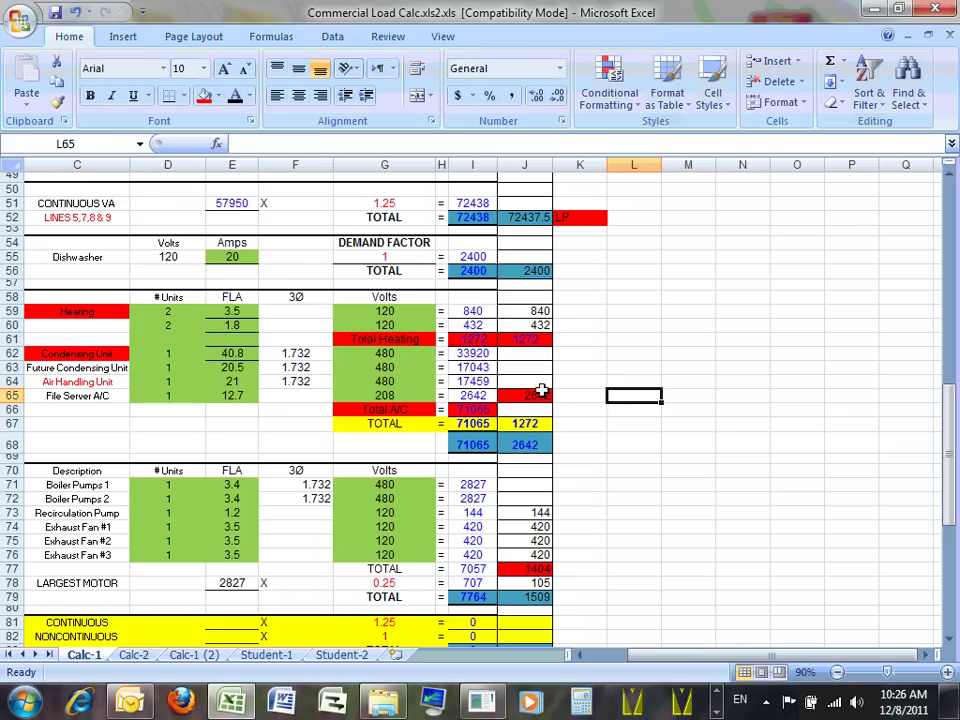
Step: Recheck the File Server A/C neutral load in J65 and open the IF formula in J67
click(539, 395)
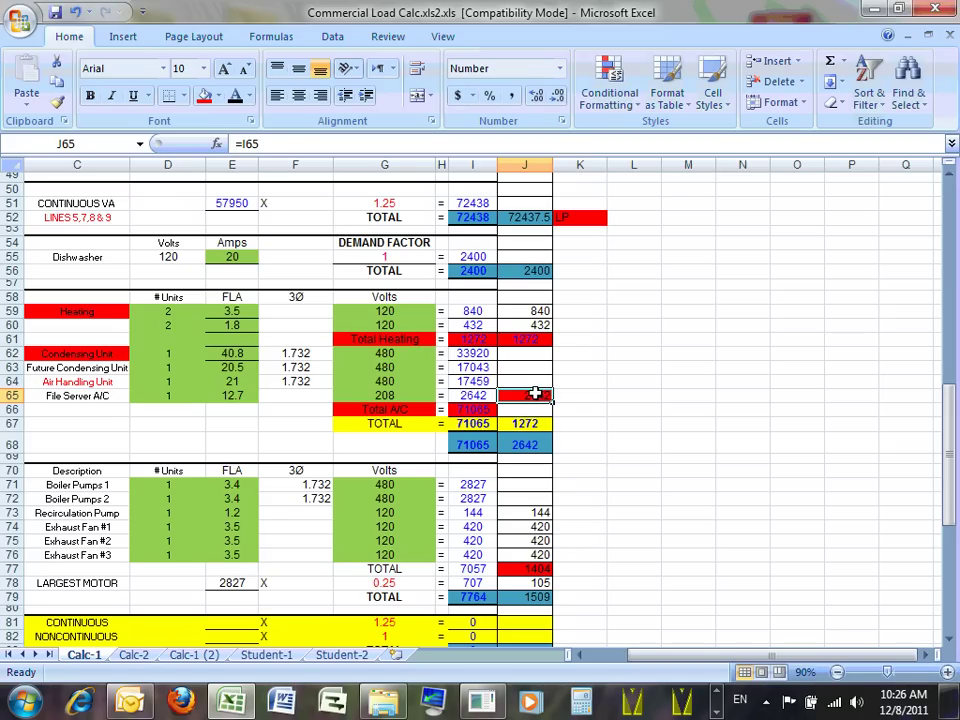
click(579, 401)
click(538, 396)
double_click(535, 423)
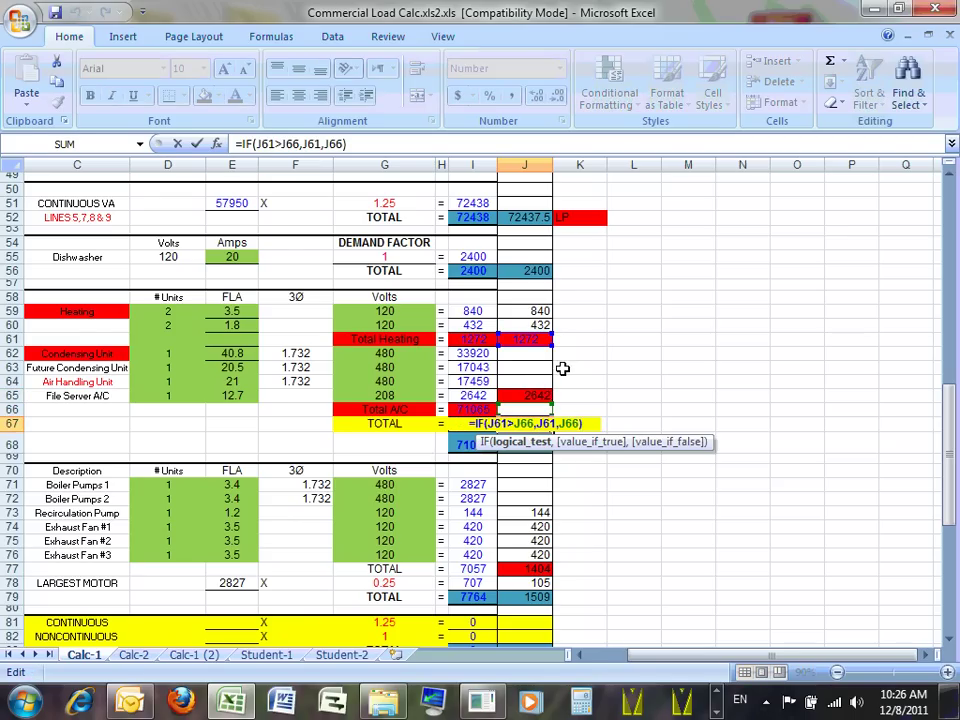
Step: Close the IF formula in J67 unchanged and examine which cells the MAX formula in J68 compares
key(Escape)
click(525, 439)
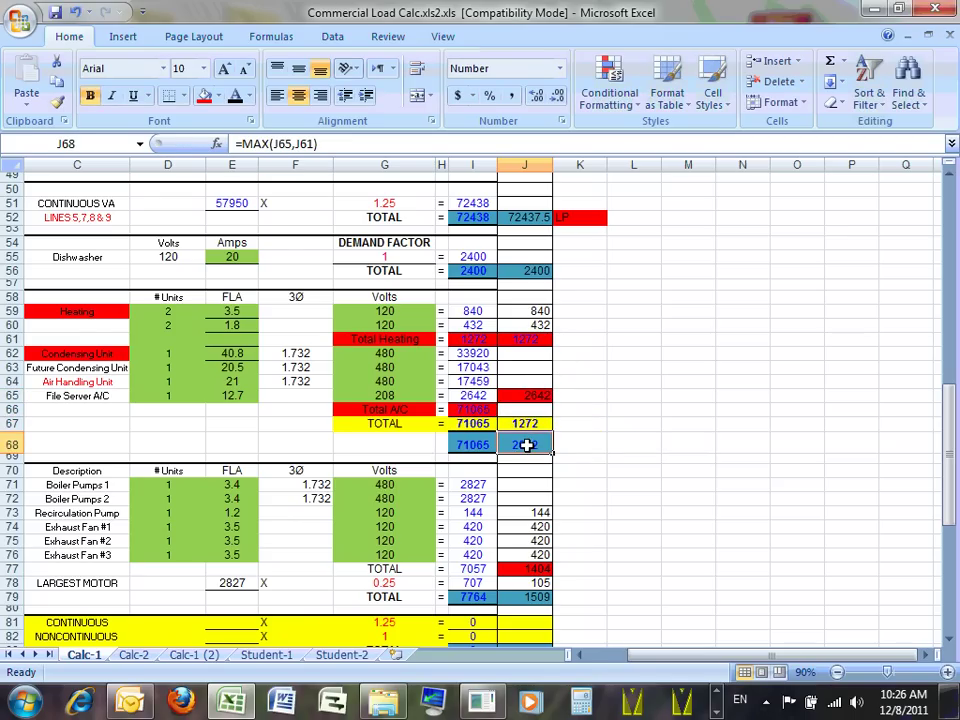
double_click(527, 443)
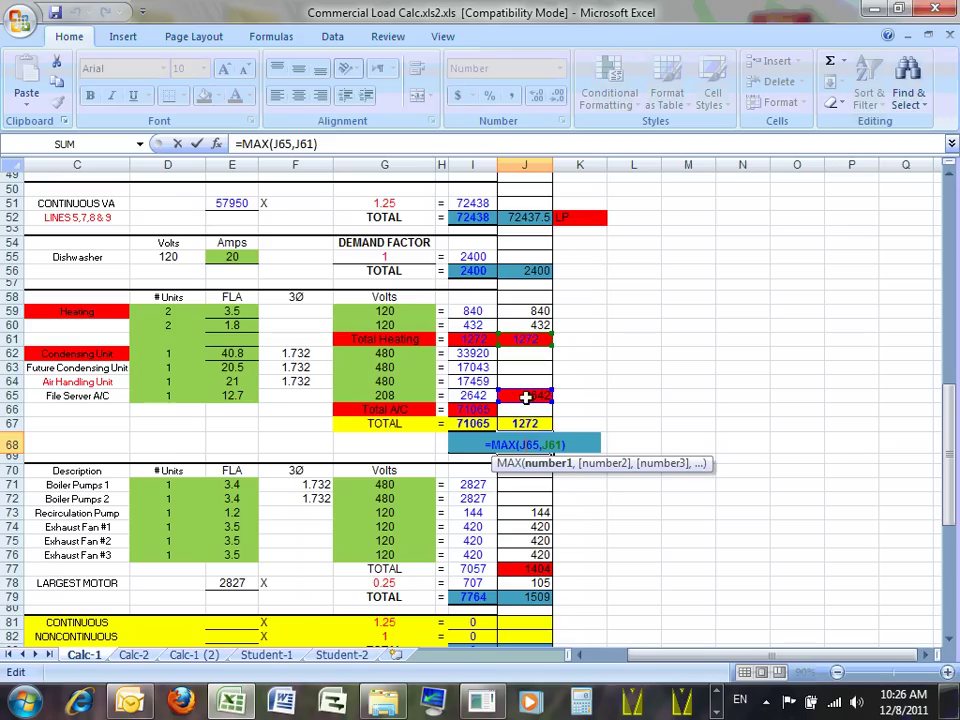
click(580, 400)
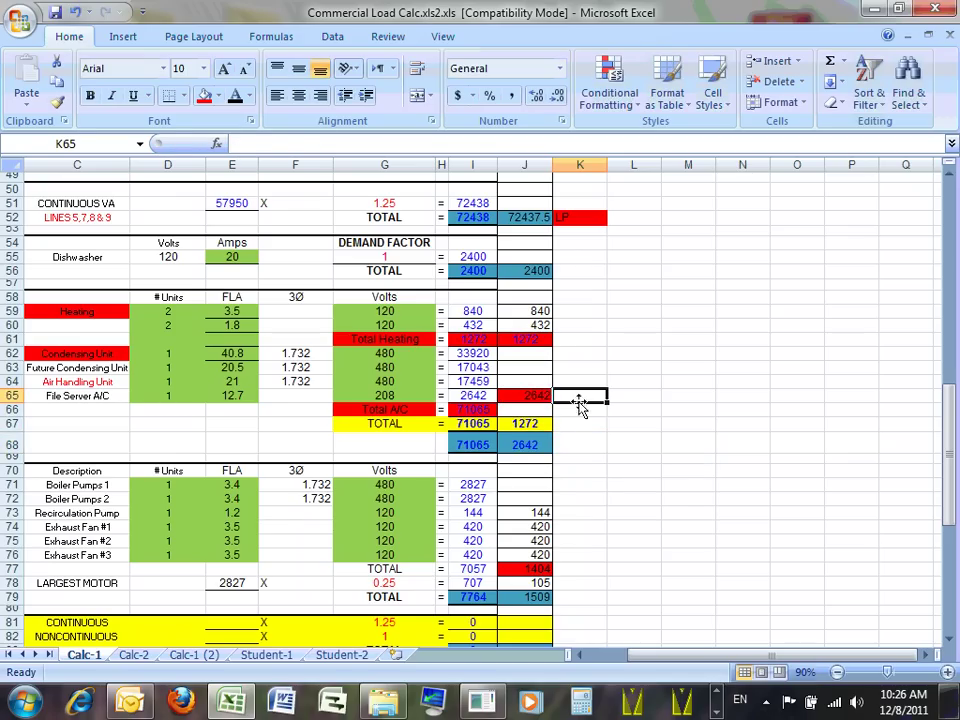
double_click(527, 443)
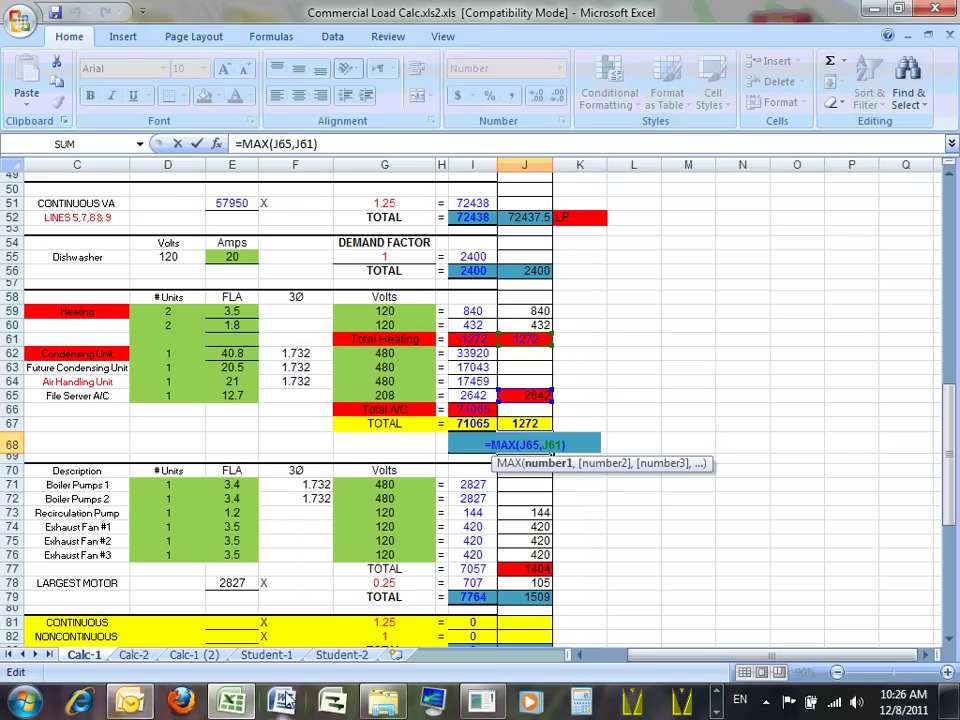
key(Escape)
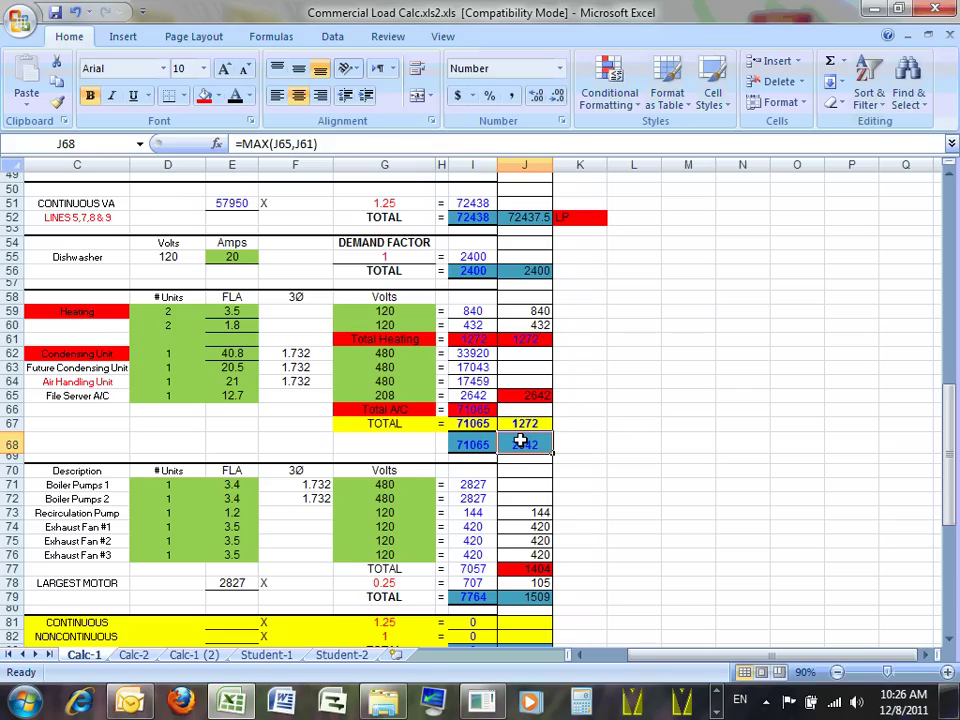
Step: Check the column J motor loads in J73 to J76 and the cells summed by the formula in J77
scroll(525, 497, down, 3)
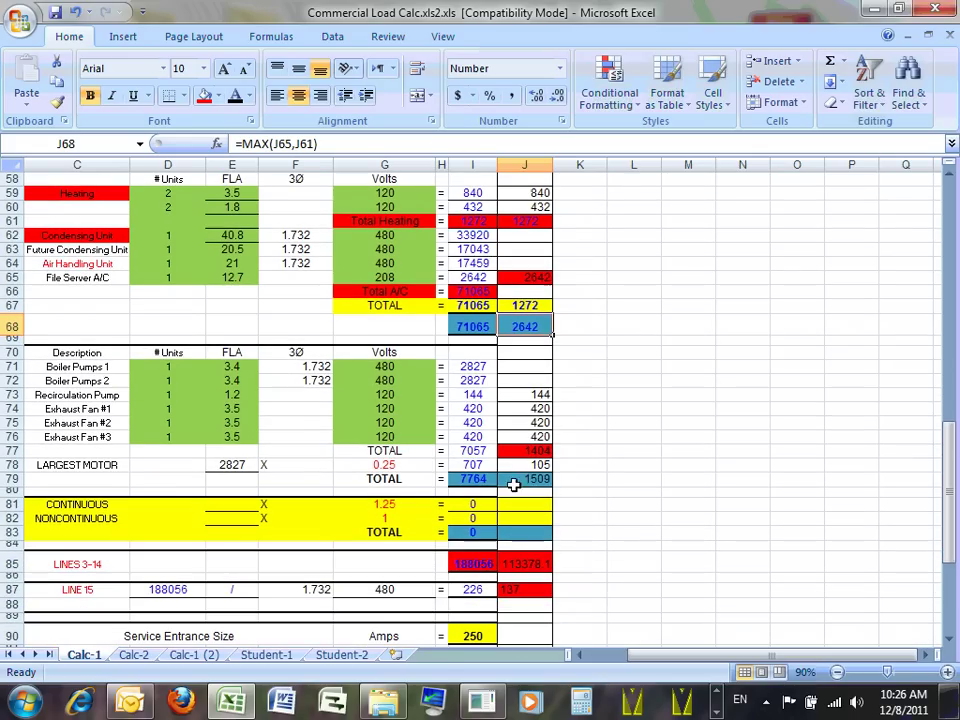
click(540, 395)
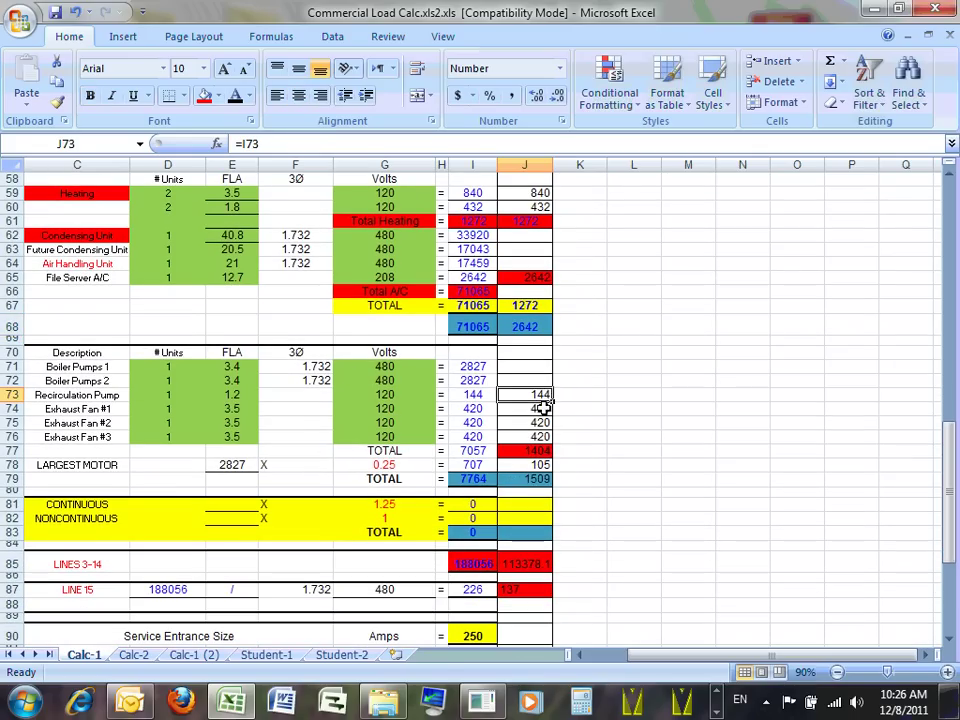
click(540, 409)
click(540, 424)
click(540, 436)
click(536, 451)
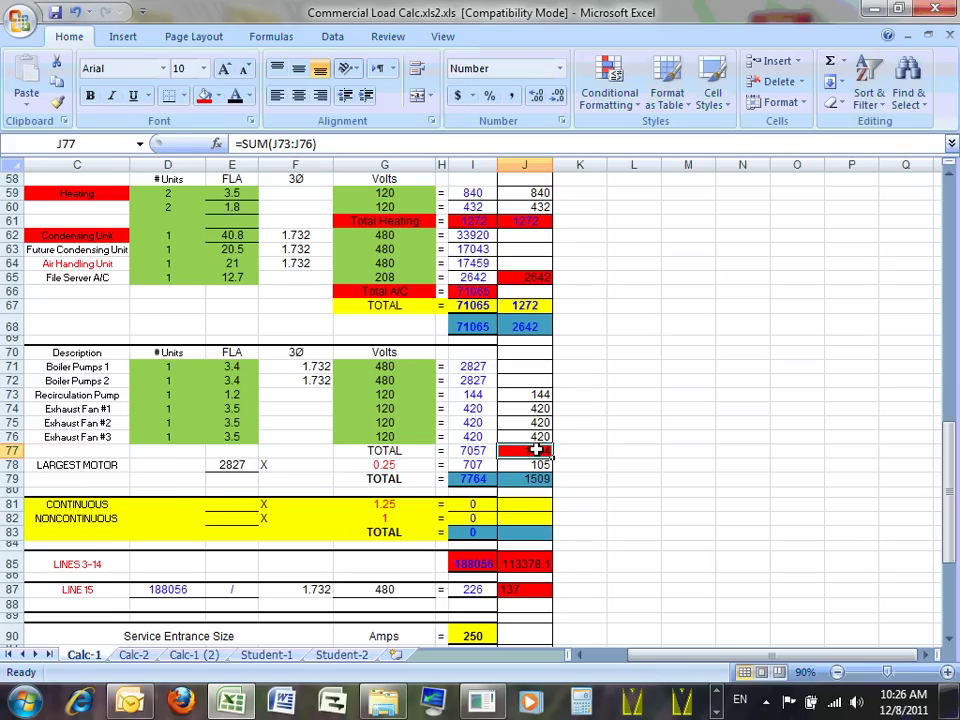
double_click(536, 451)
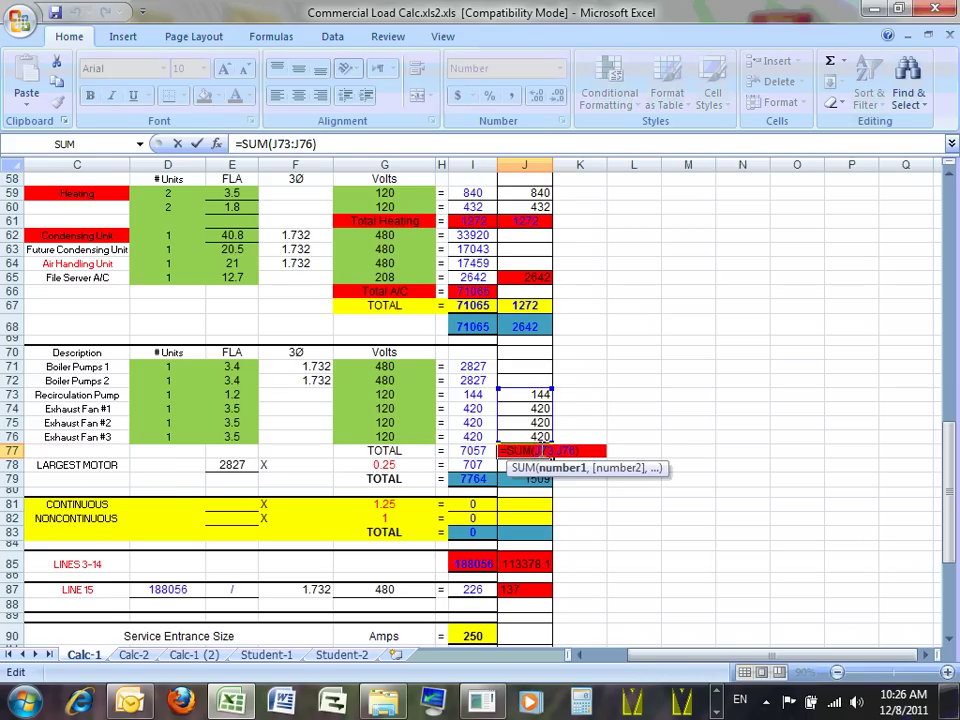
key(Escape)
Step: Inspect the largest-motor formula in J78 and the motor total formula in J79 without changing them
click(541, 465)
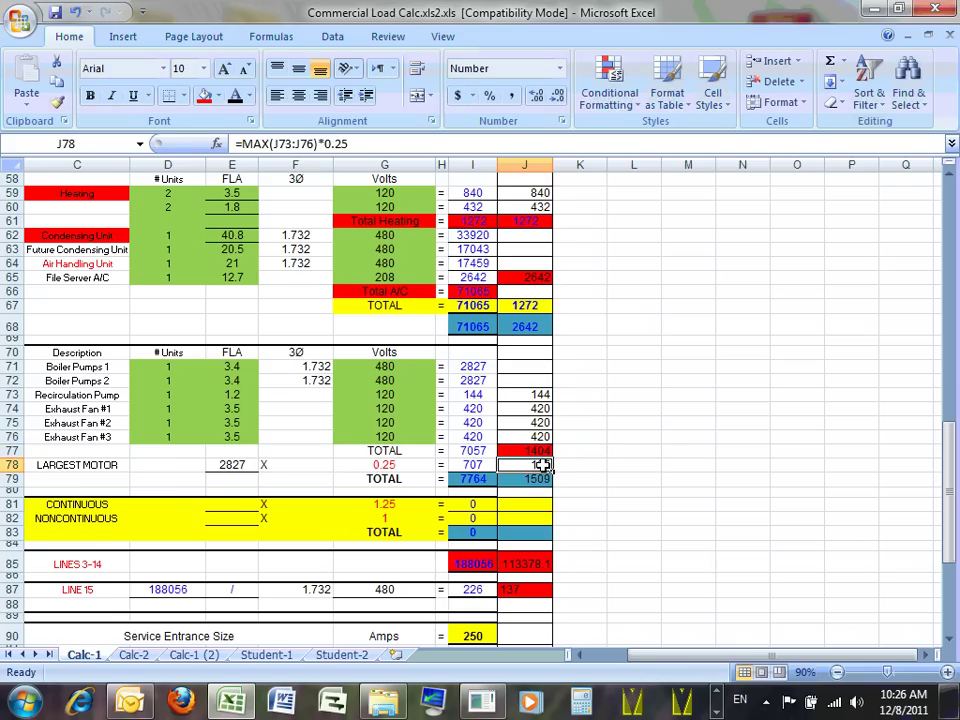
double_click(541, 465)
key(Escape)
click(538, 479)
double_click(538, 479)
click(615, 463)
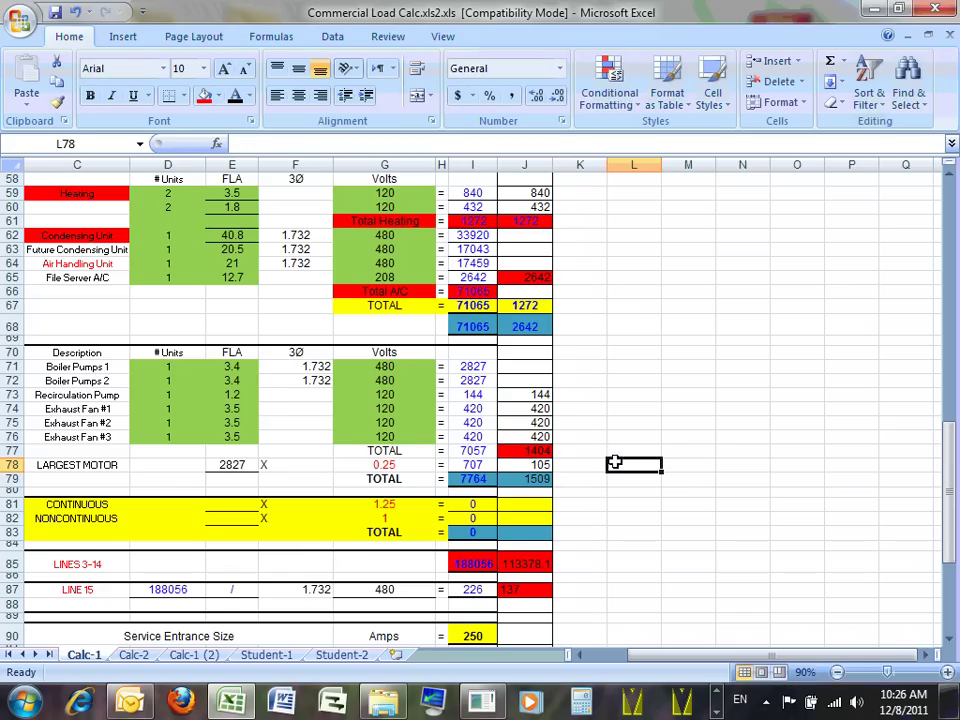
click(538, 479)
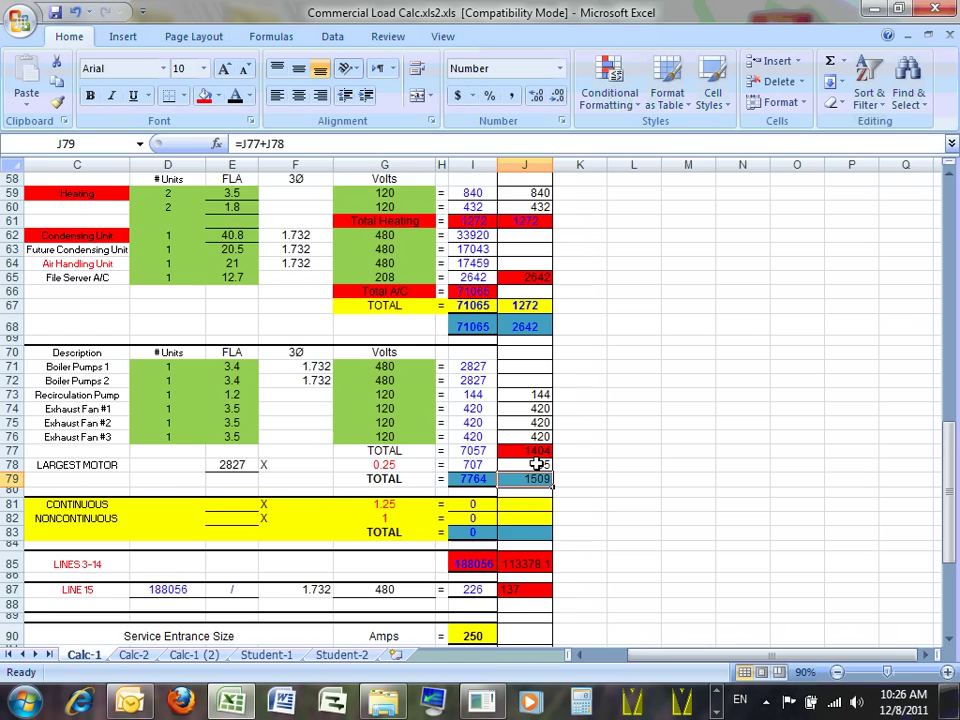
Step: Examine the grand total formula in J85 and trace its referenced section totals through column J
scroll(538, 479, down, 2)
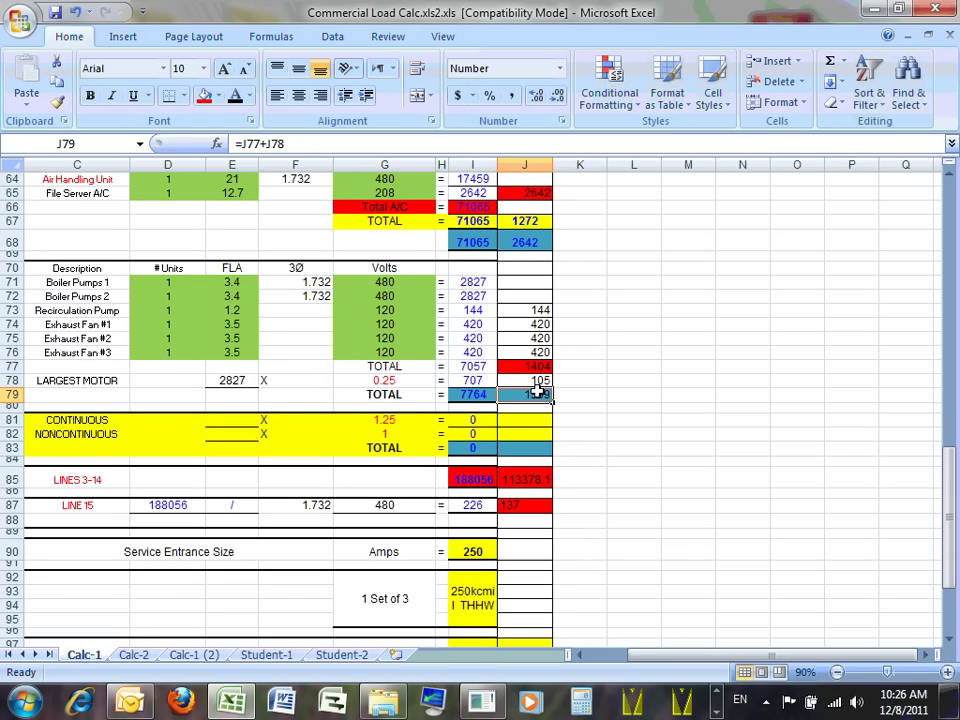
click(526, 479)
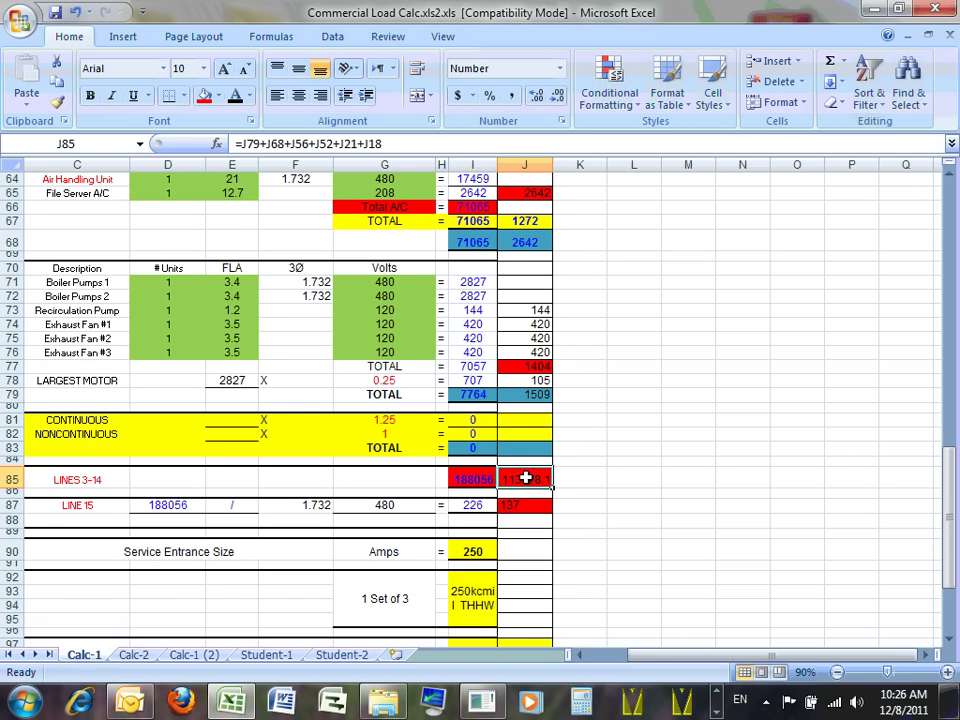
double_click(526, 479)
scroll(570, 444, up, 20)
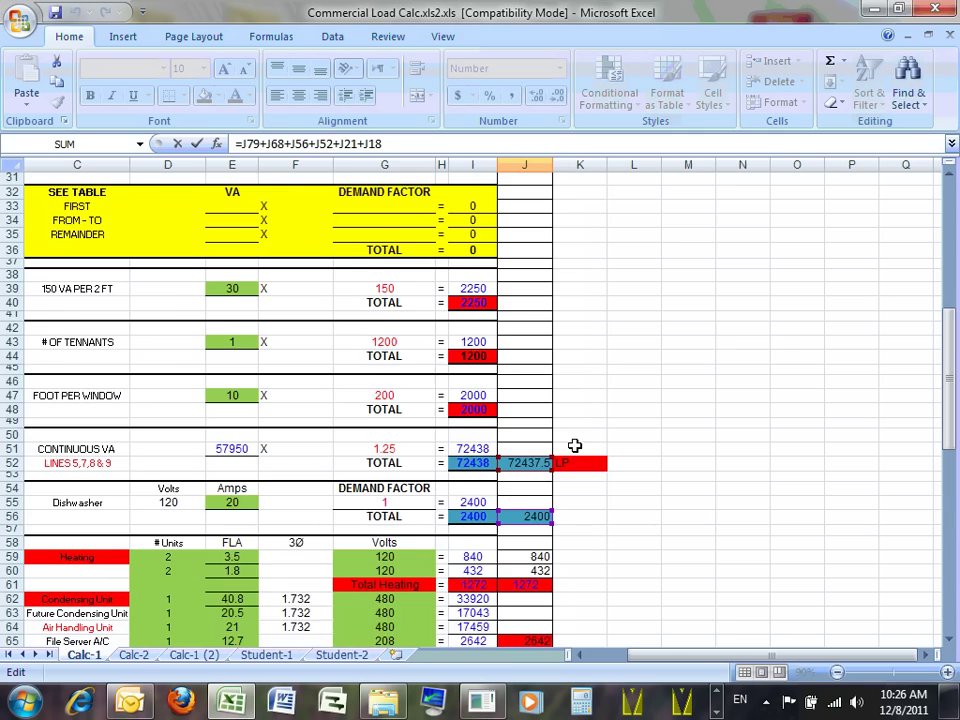
scroll(571, 444, down, 20)
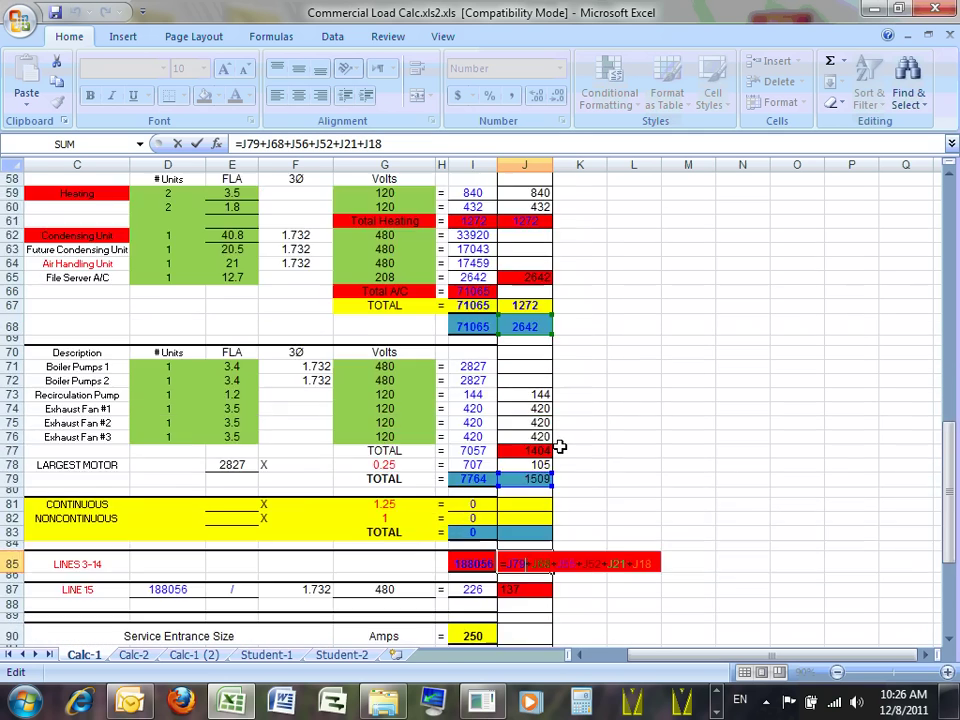
key(Escape)
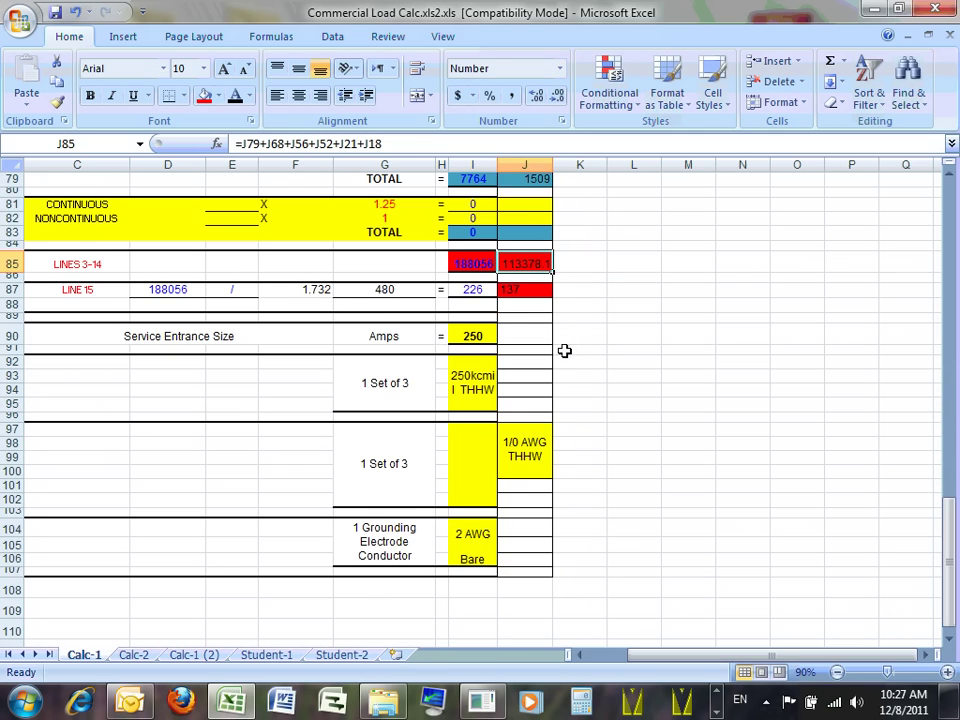
Step: Inspect the amperage formula in J87 and review the service conductor sizes listed below it
scroll(522, 385, up, 3)
click(520, 416)
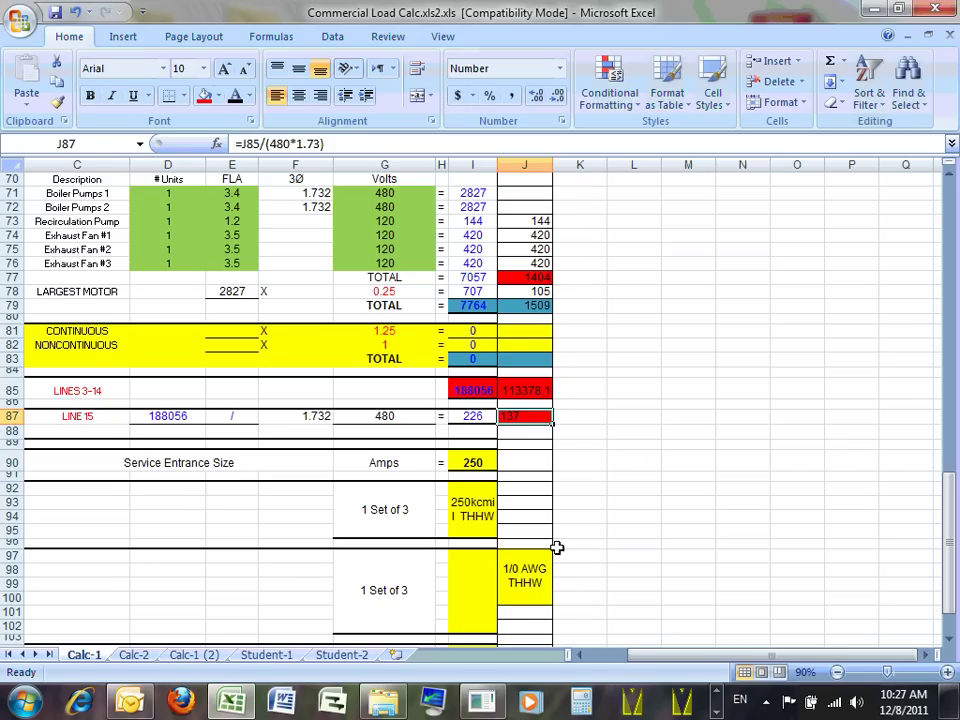
click(618, 390)
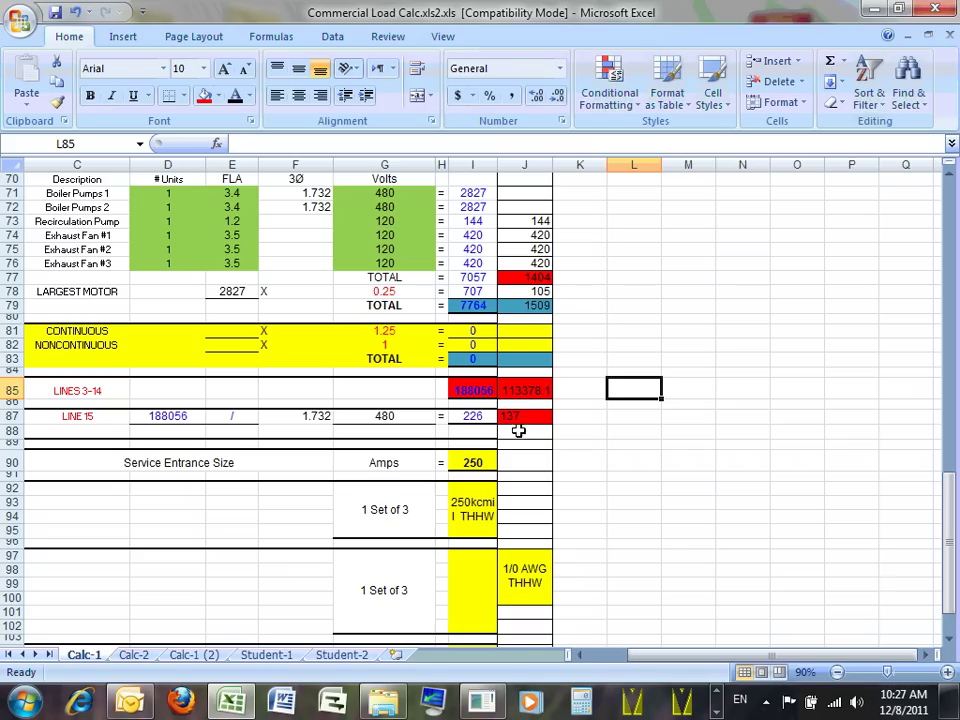
click(524, 416)
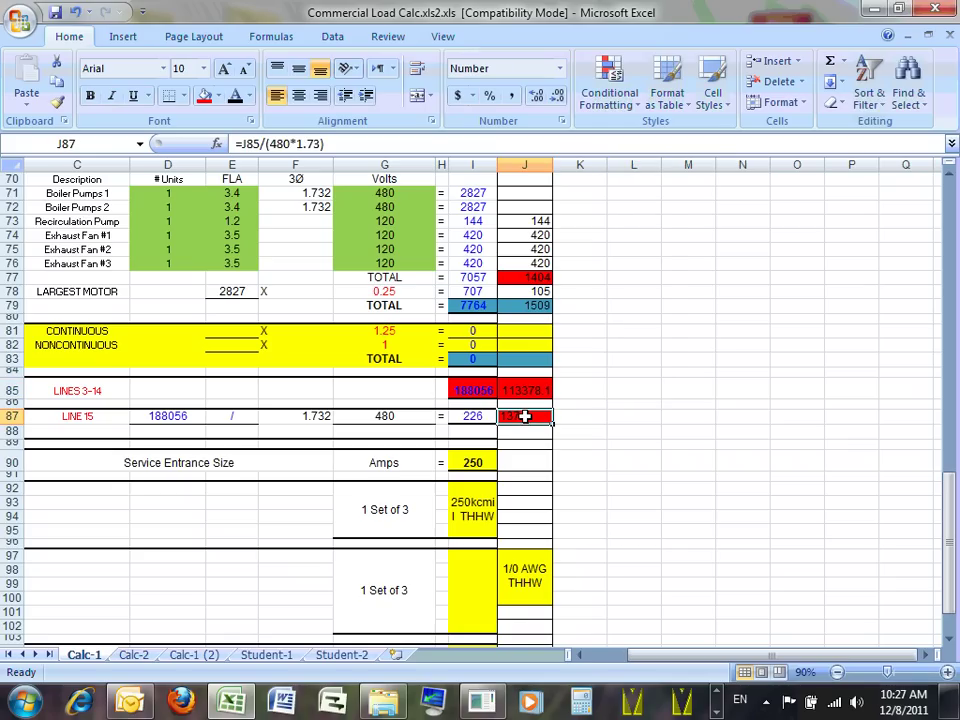
scroll(522, 417, down, 3)
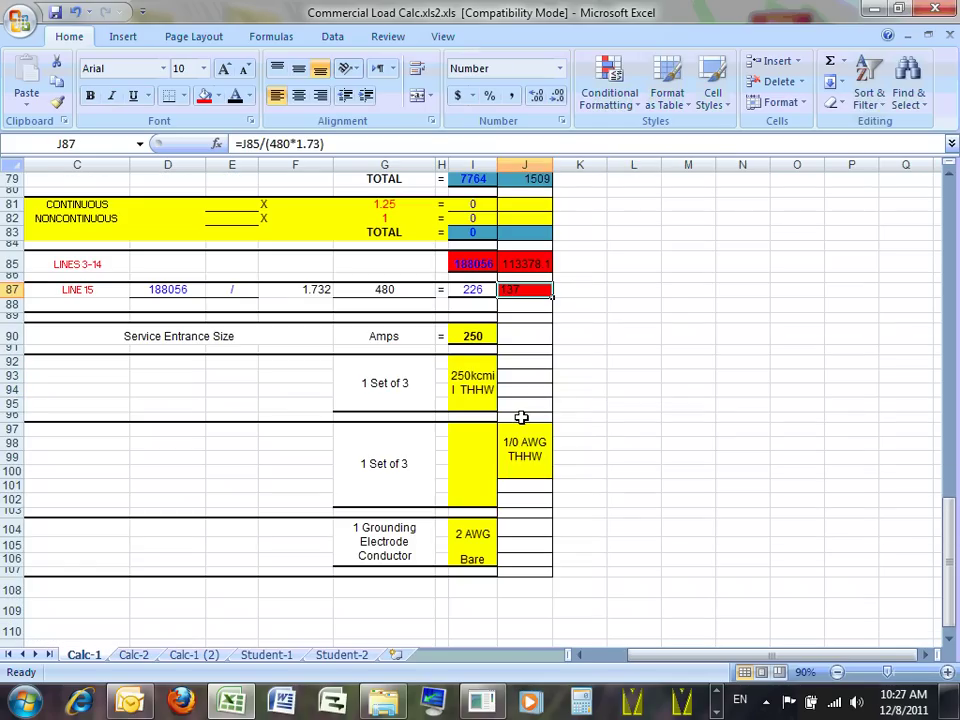
scroll(527, 426, up, 2)
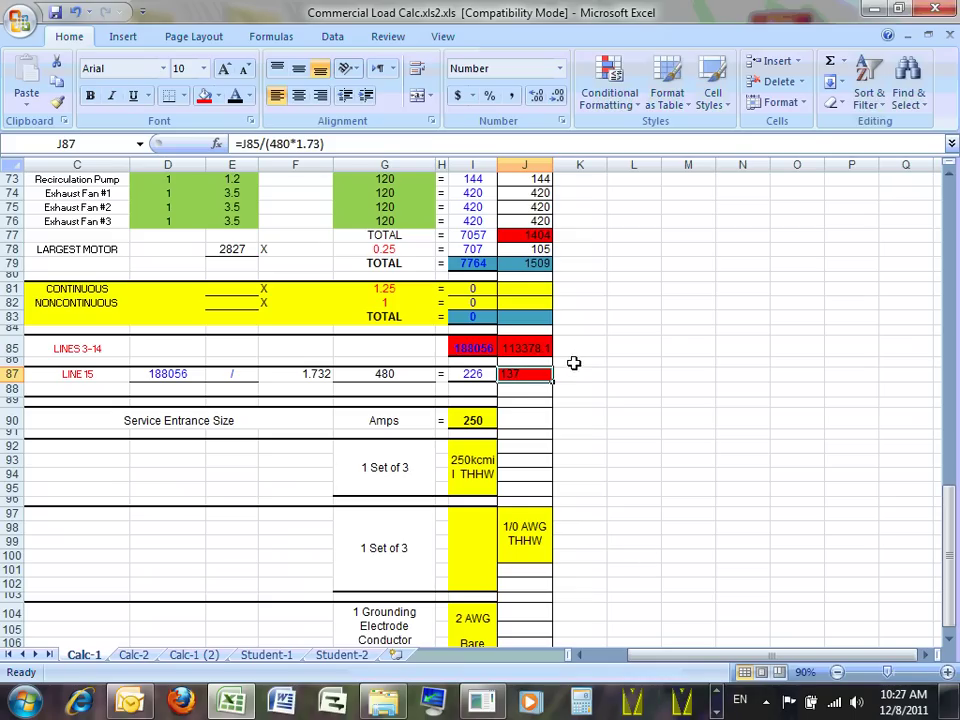
Step: Switch to NEC2011.pdf in Adobe Reader and show ampacity Table 310.15(B)(16) in Article 310, with the bookmarks hidden
click(717, 697)
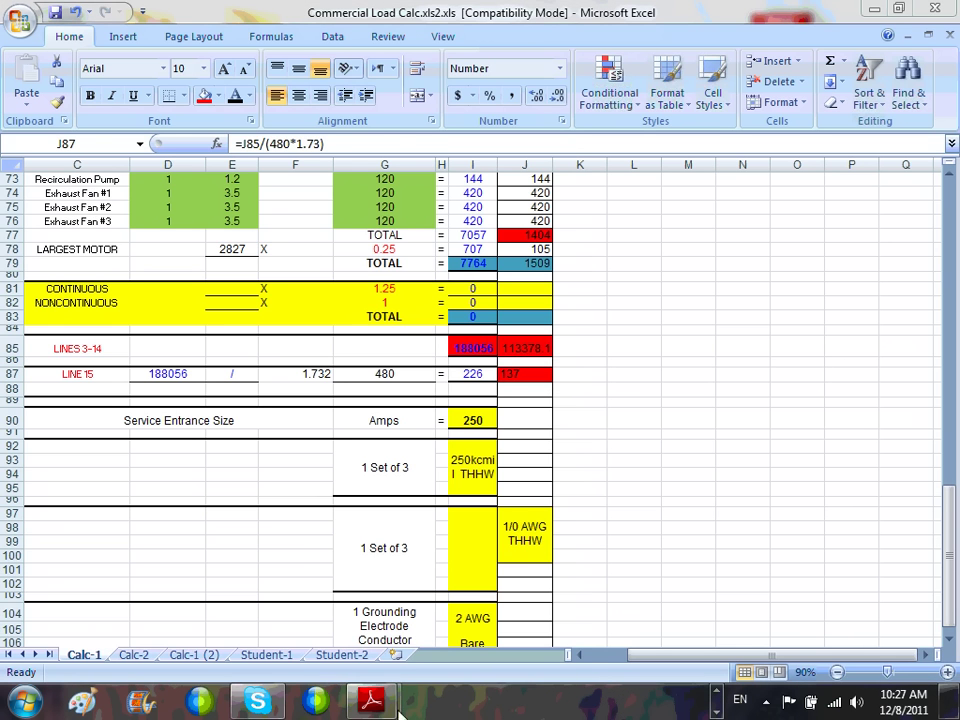
mouse_move(375, 705)
click(435, 595)
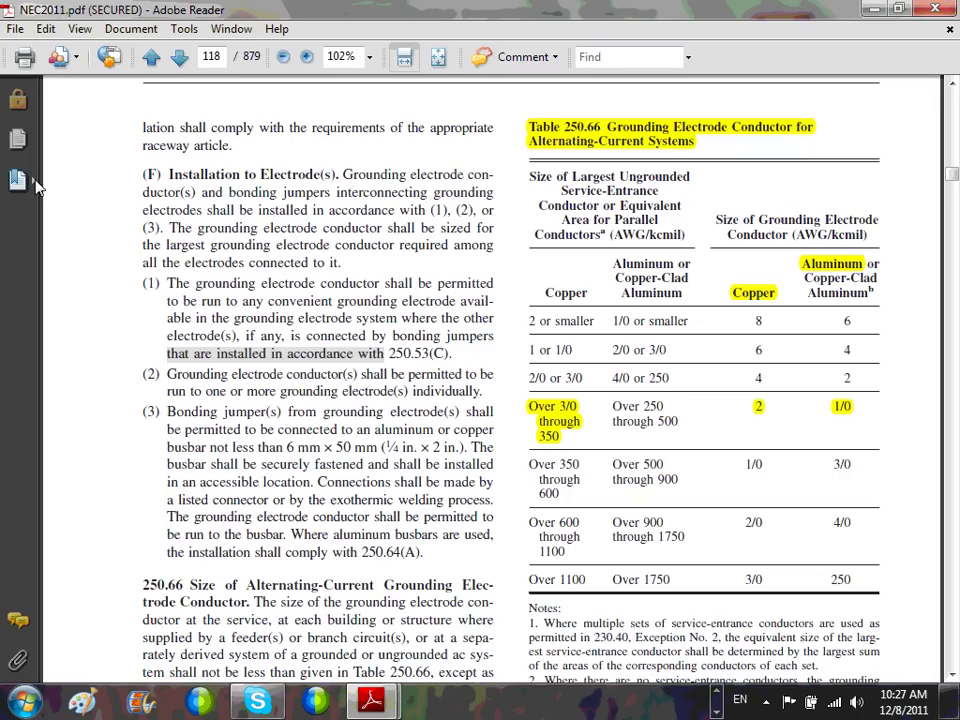
click(17, 179)
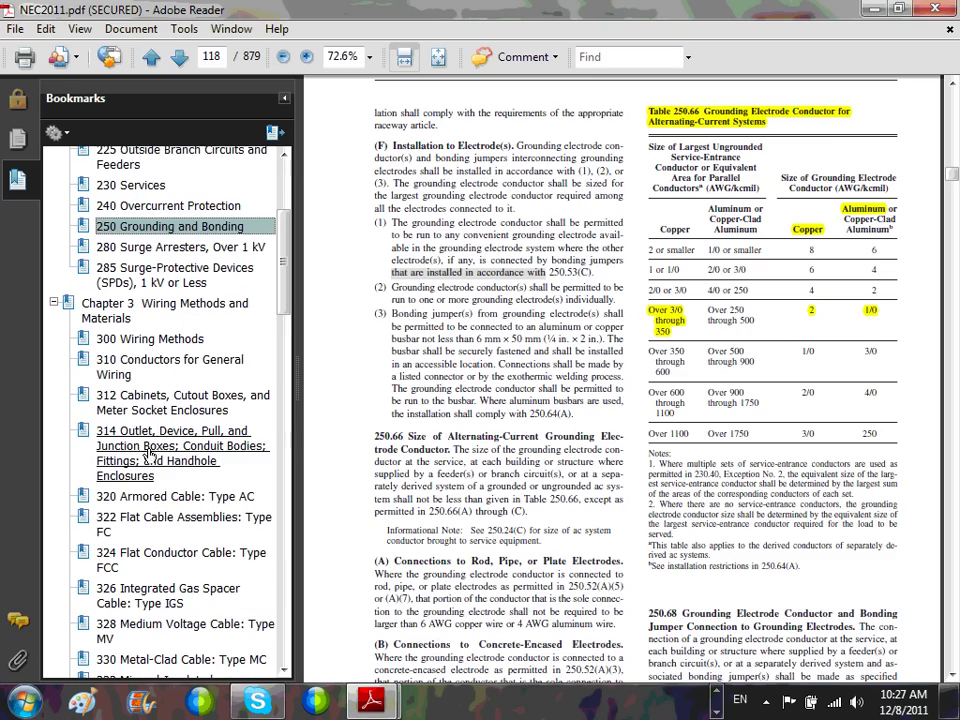
click(140, 362)
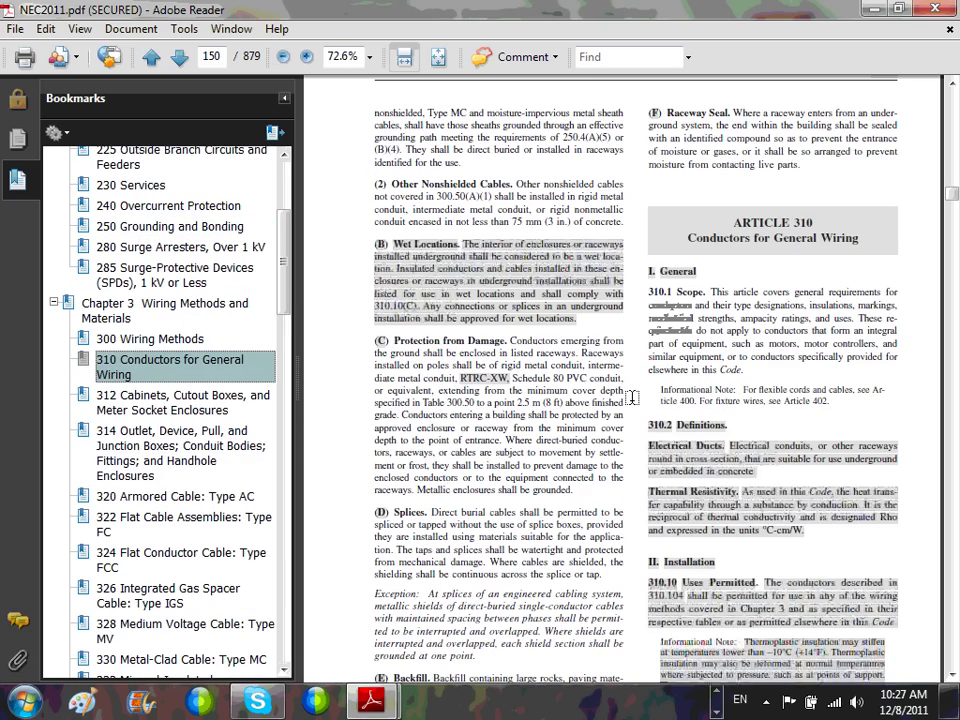
scroll(632, 397, down, 20)
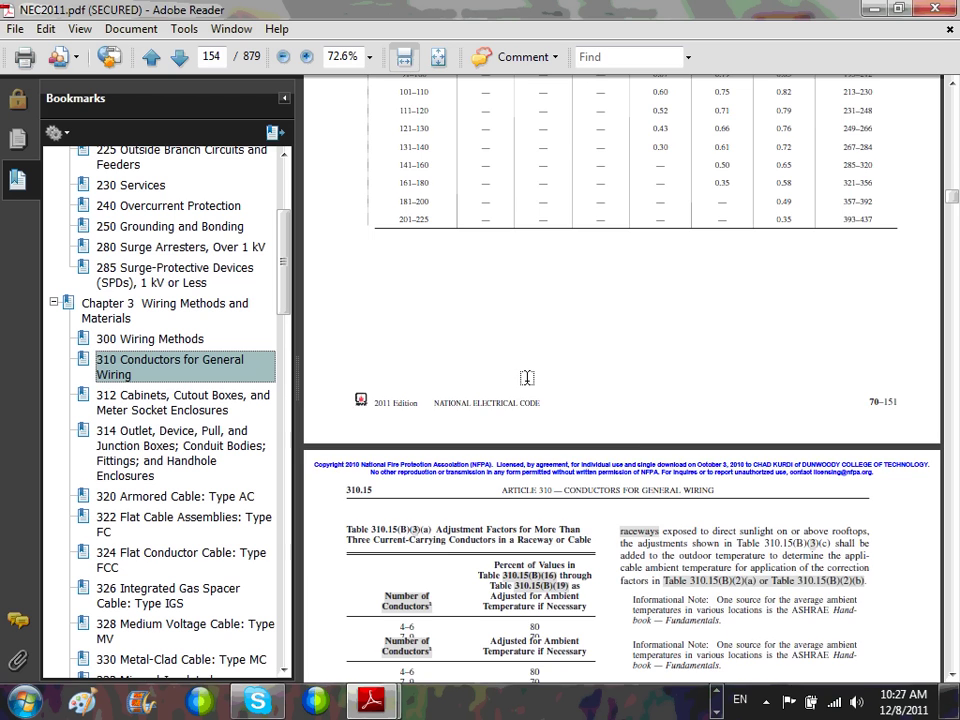
scroll(527, 377, down, 15)
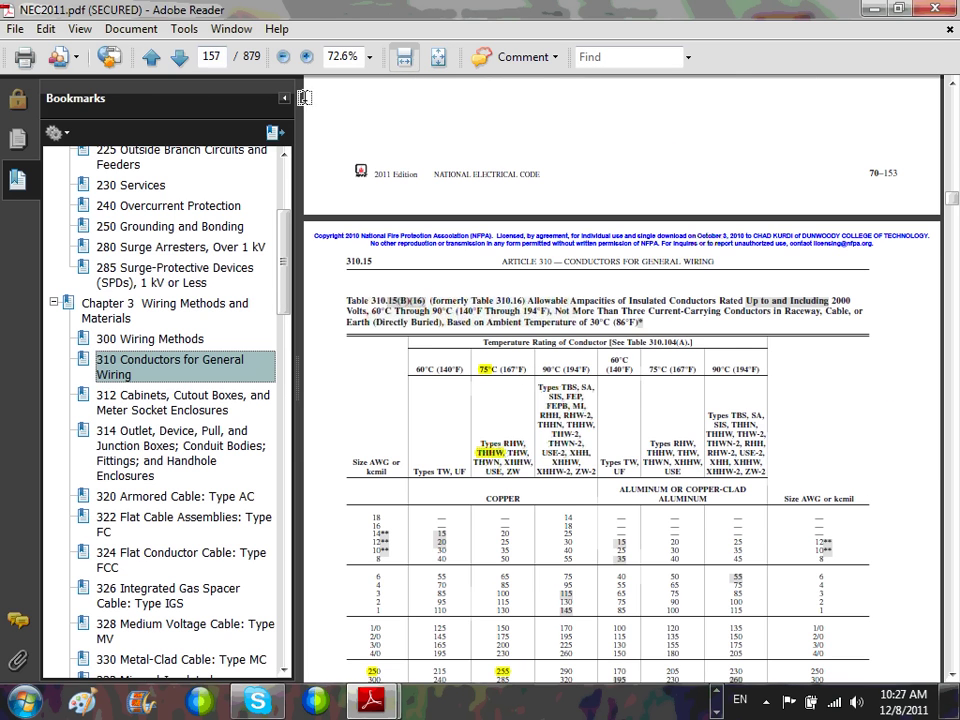
click(284, 98)
scroll(330, 545, down, 5)
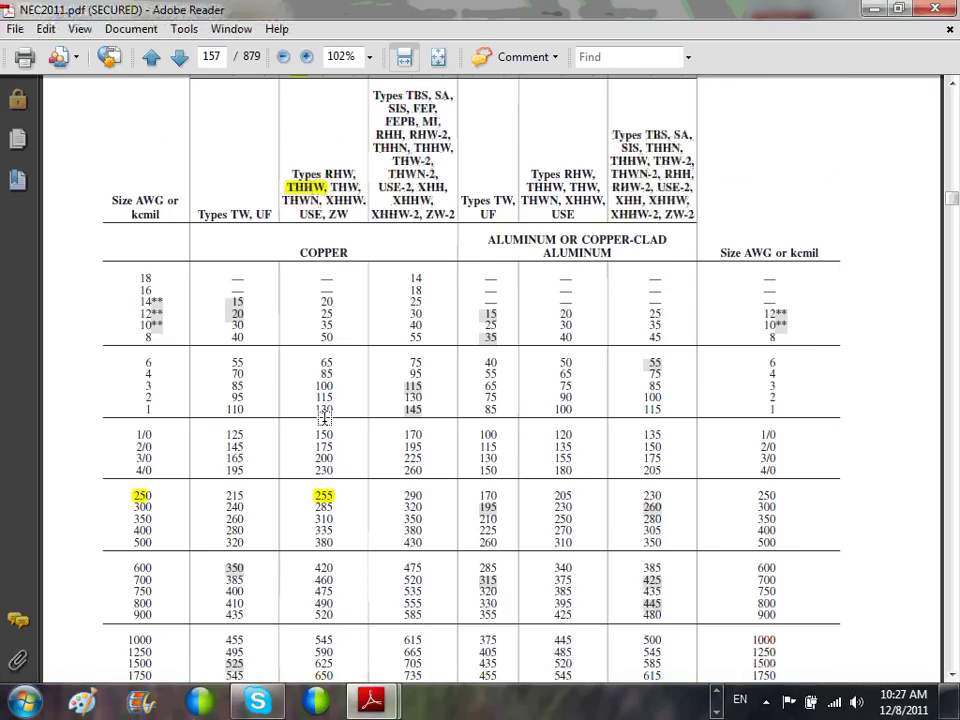
drag(160, 436, 79, 436)
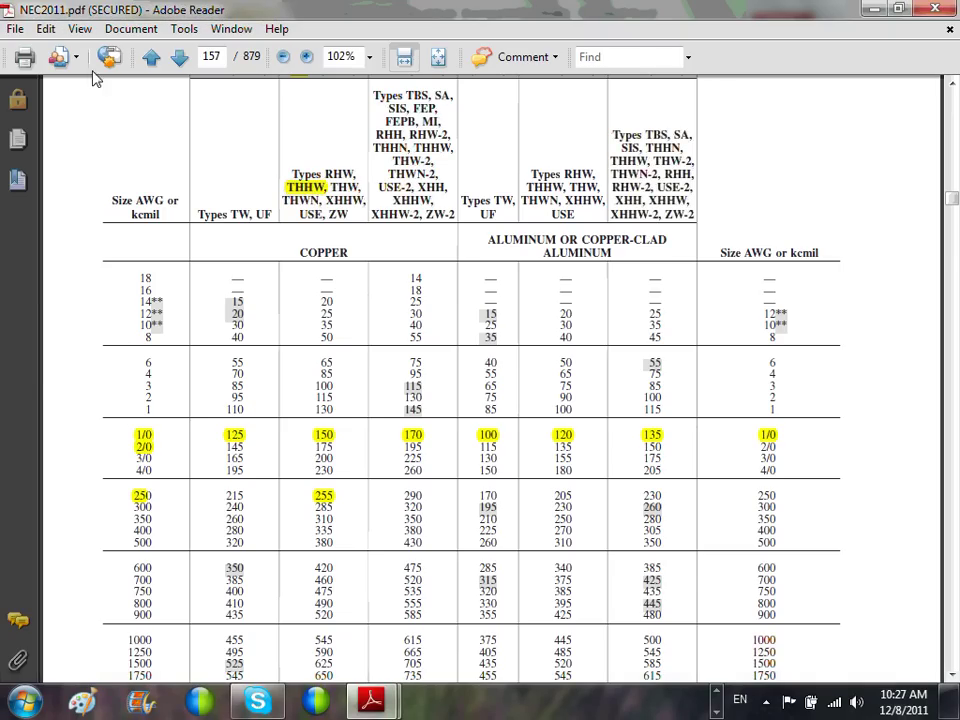
click(50, 30)
click(54, 36)
click(54, 36)
click(46, 47)
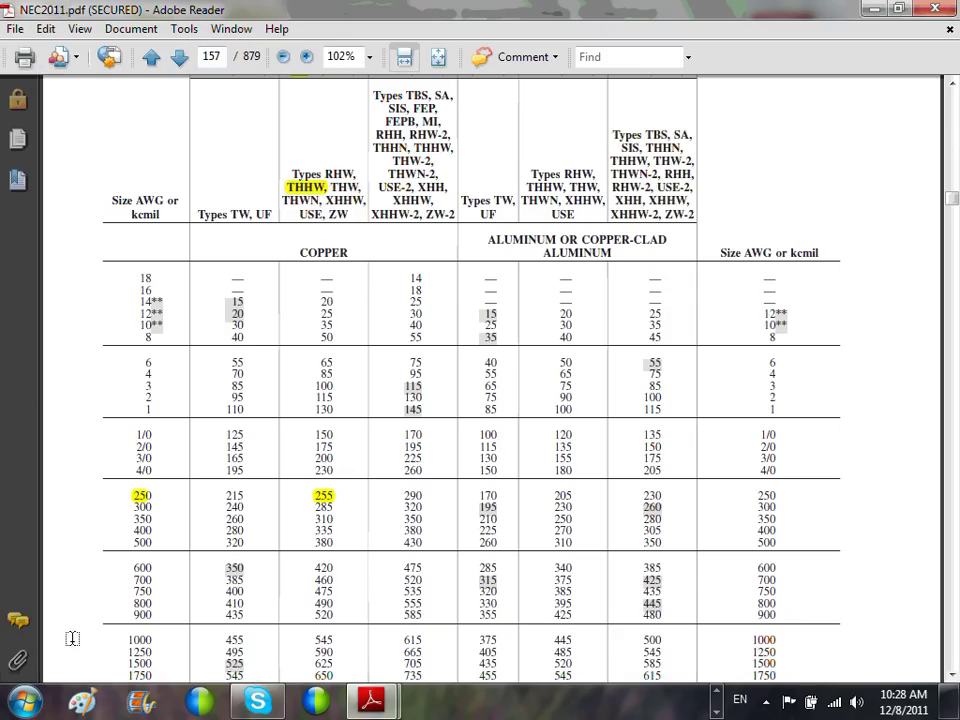
click(46, 32)
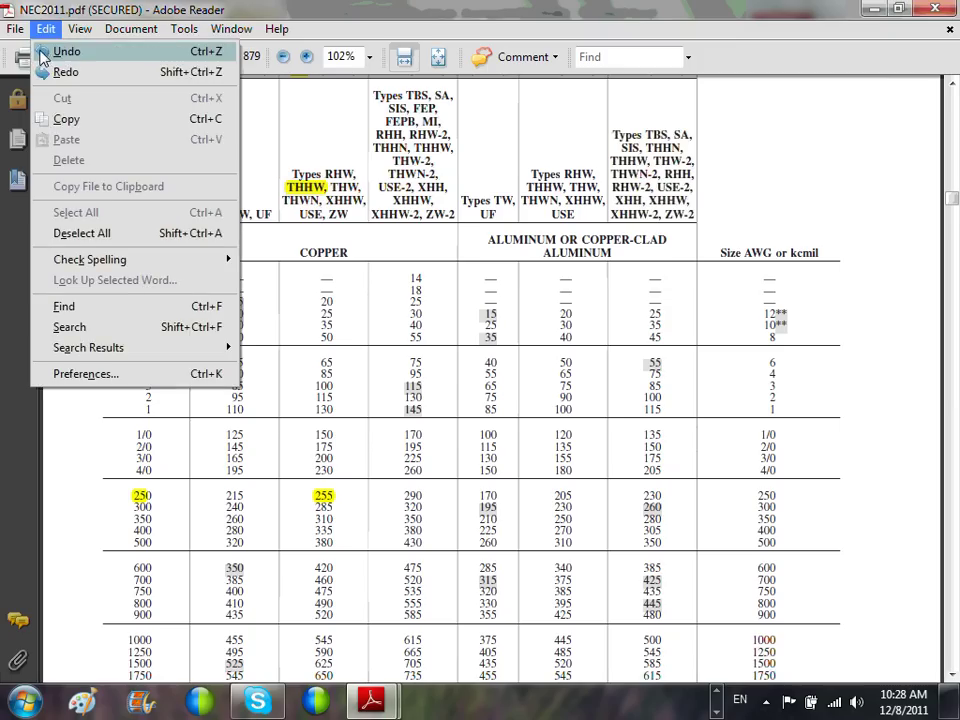
click(42, 51)
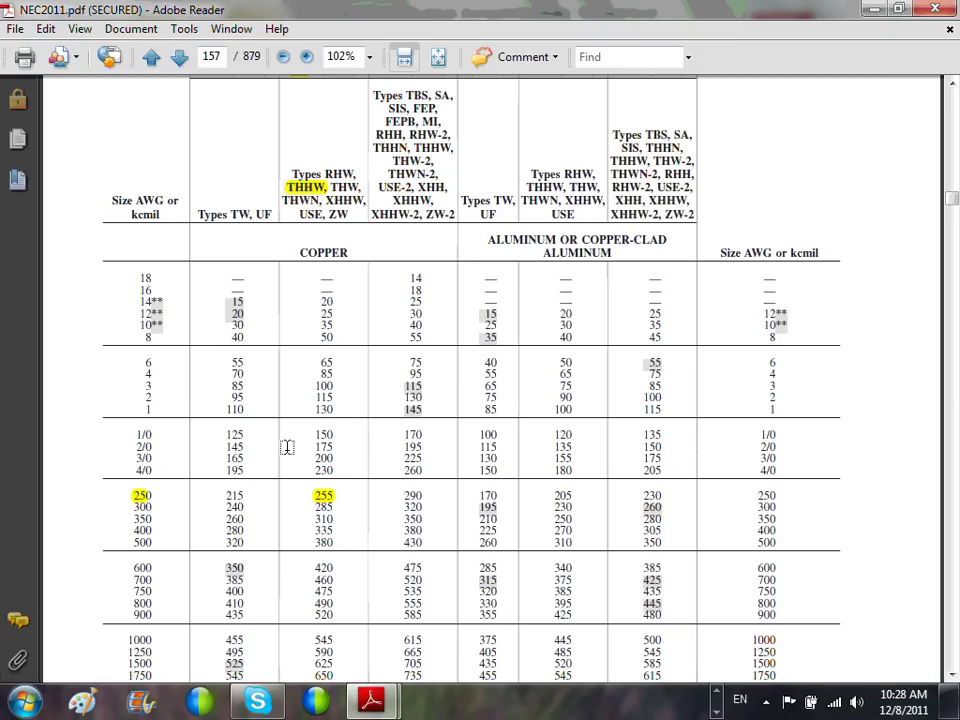
Step: Highlight the 150 ampacity in the 75°C copper column and its 1/0 size, then return to the Excel workbook and select J97
drag(331, 433, 312, 431)
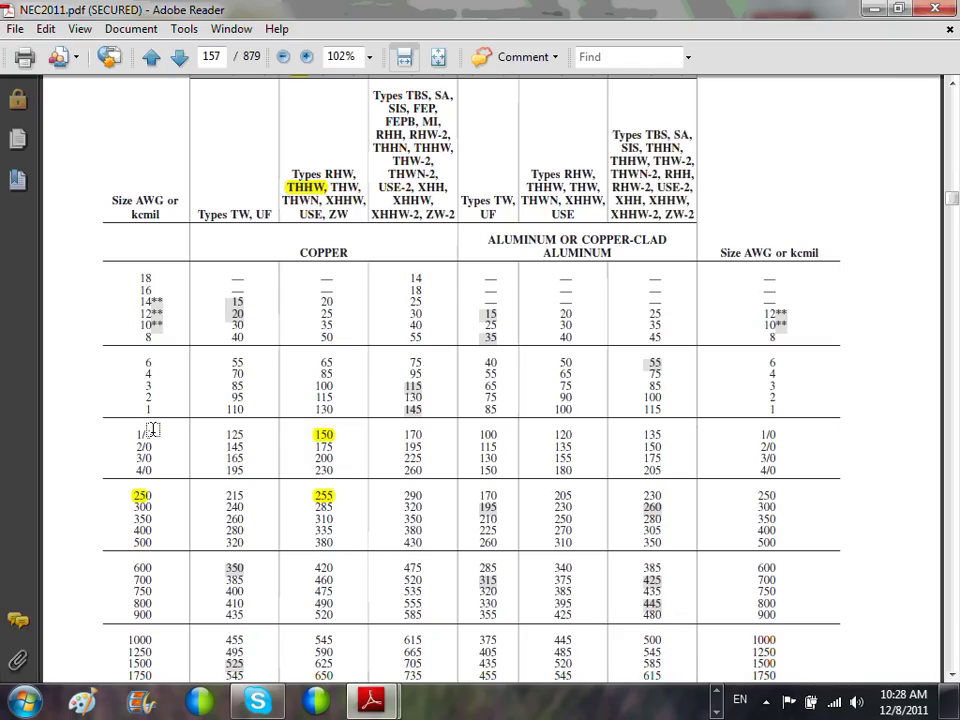
mouse_move(155, 432)
mouse_down()
mouse_move(133, 431)
mouse_move(143, 437)
mouse_up()
click(874, 10)
click(527, 527)
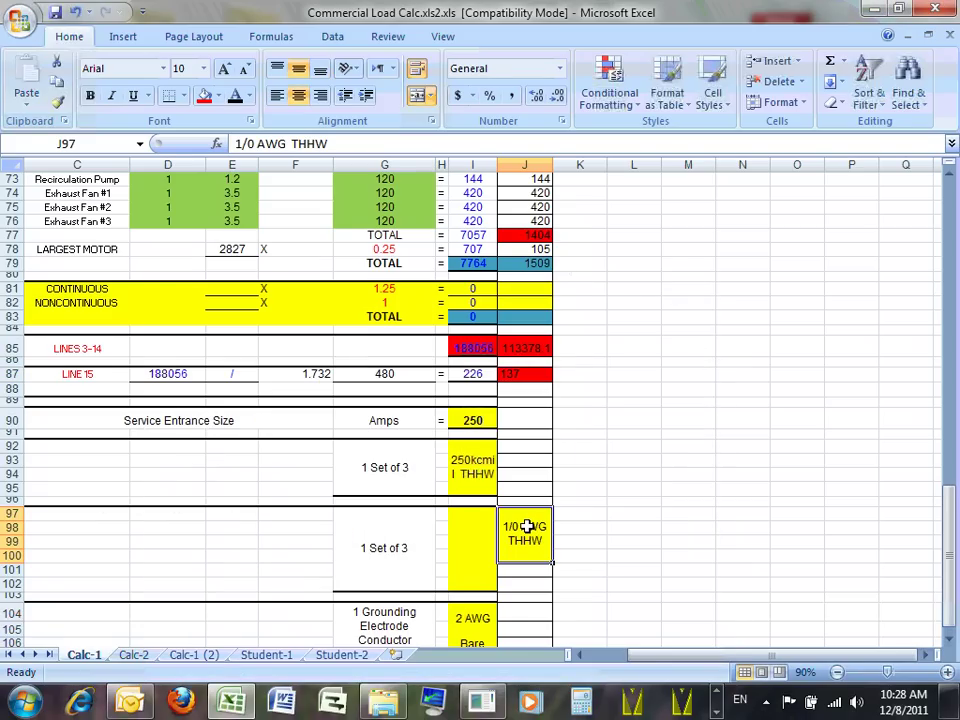
Step: Review the line 19 neutral conductor sizing rules in B100 and B101, including the reference to table 250.66
scroll(527, 527, down, 4)
scroll(527, 523, up, 1)
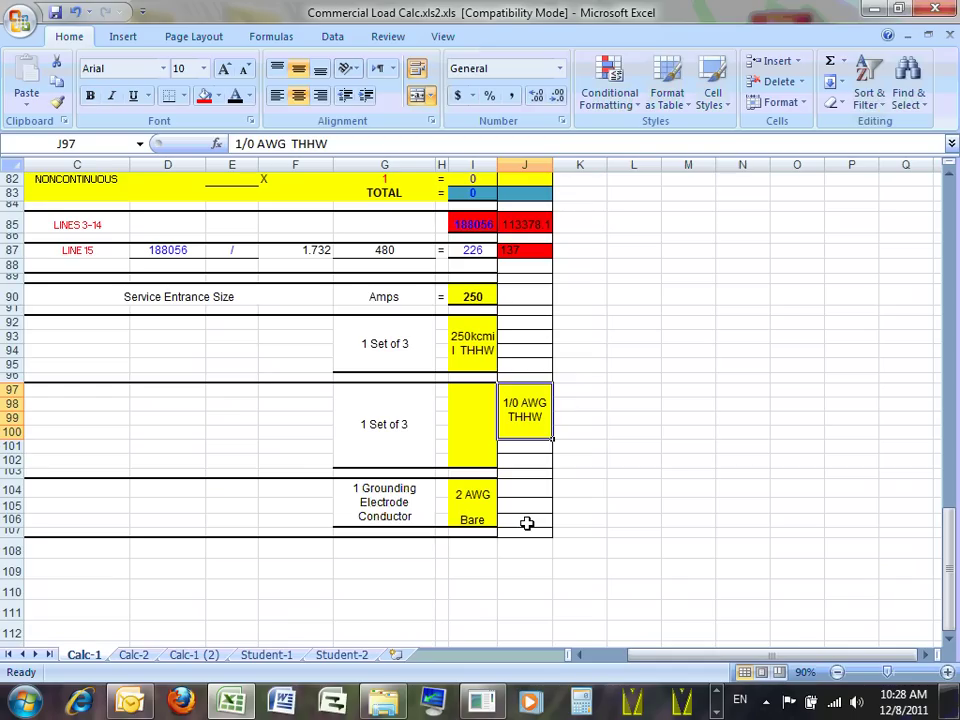
drag(692, 659, 588, 655)
click(345, 432)
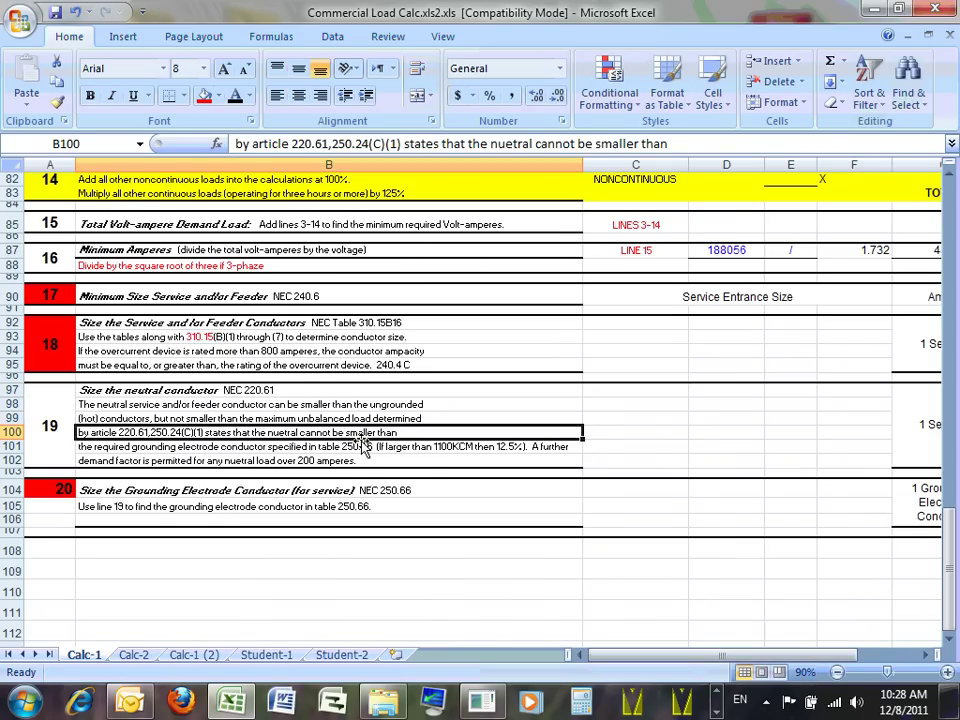
click(360, 447)
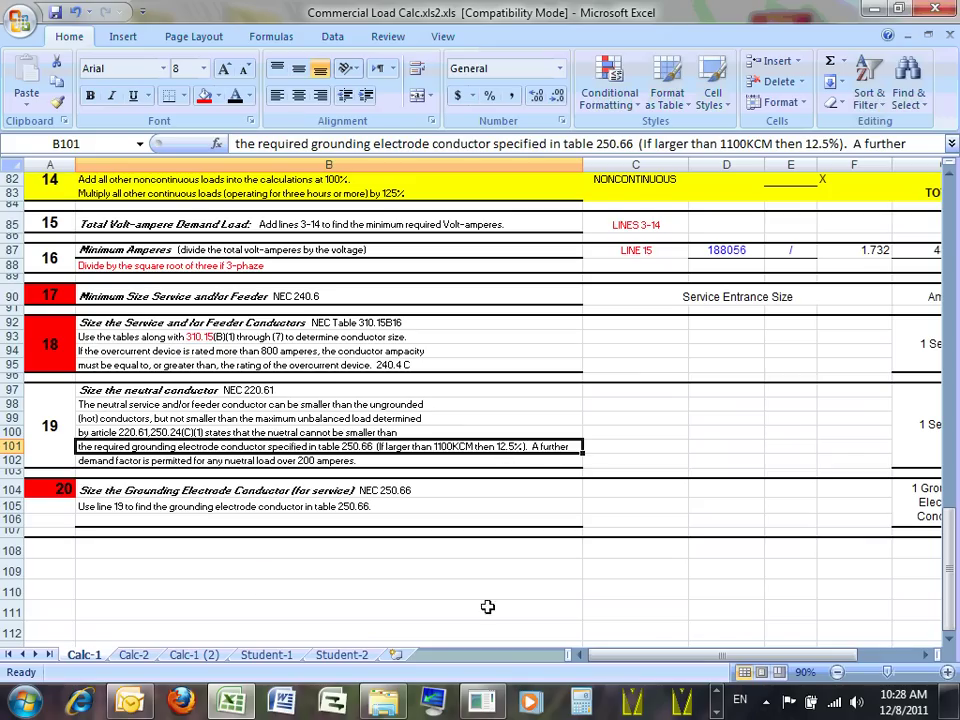
click(191, 434)
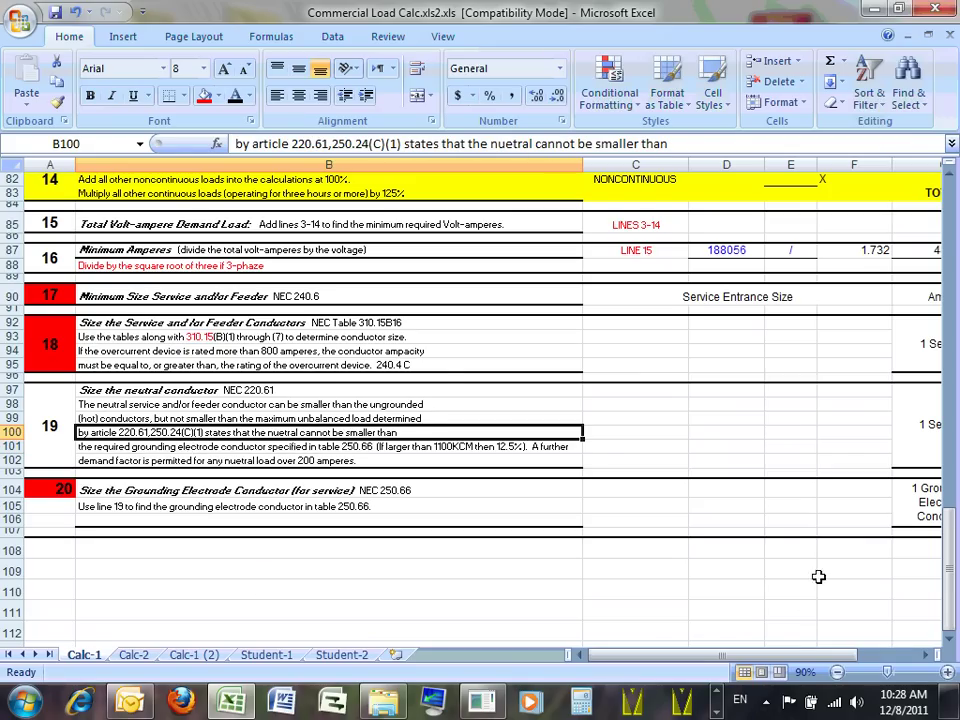
Step: Inspect the grounding electrode conductor label in G104 and size in I104, along with the line 20 sizing instructions
drag(810, 663, 845, 663)
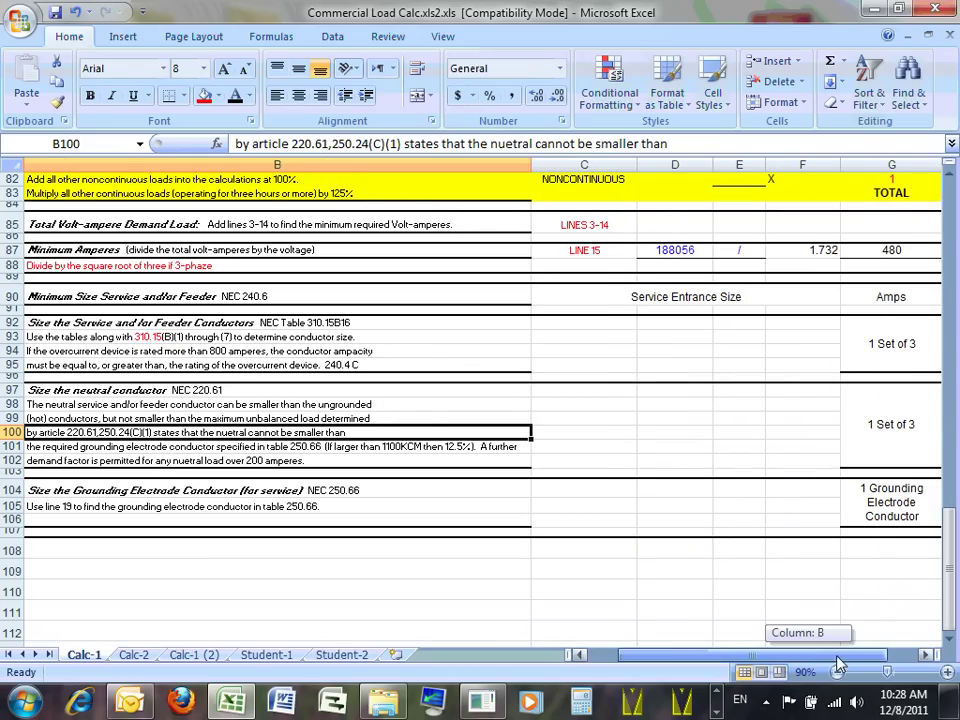
click(898, 485)
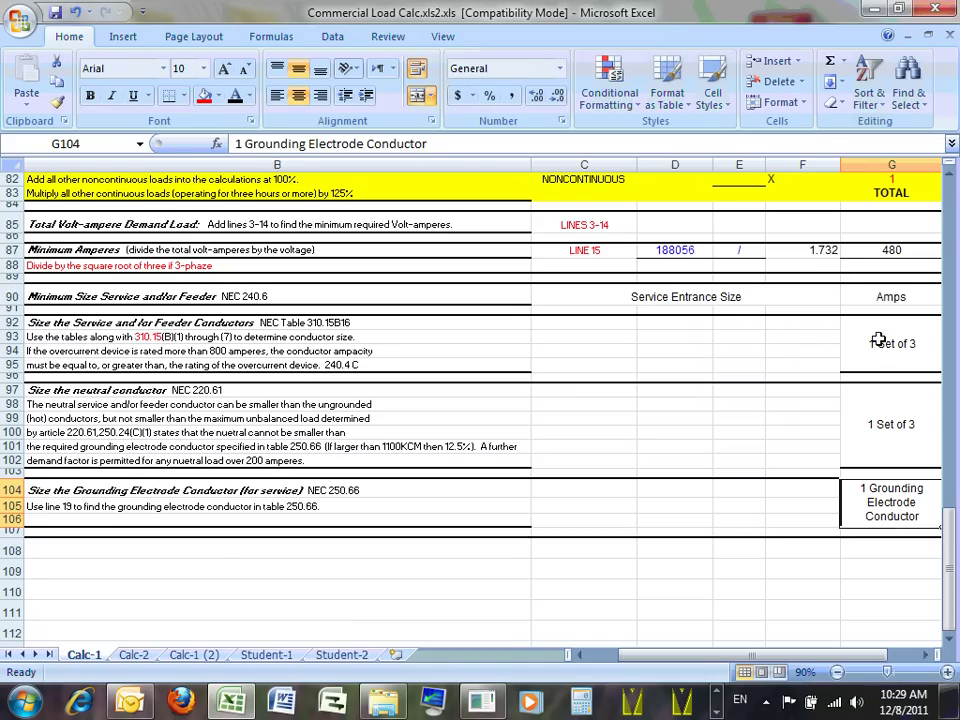
double_click(868, 491)
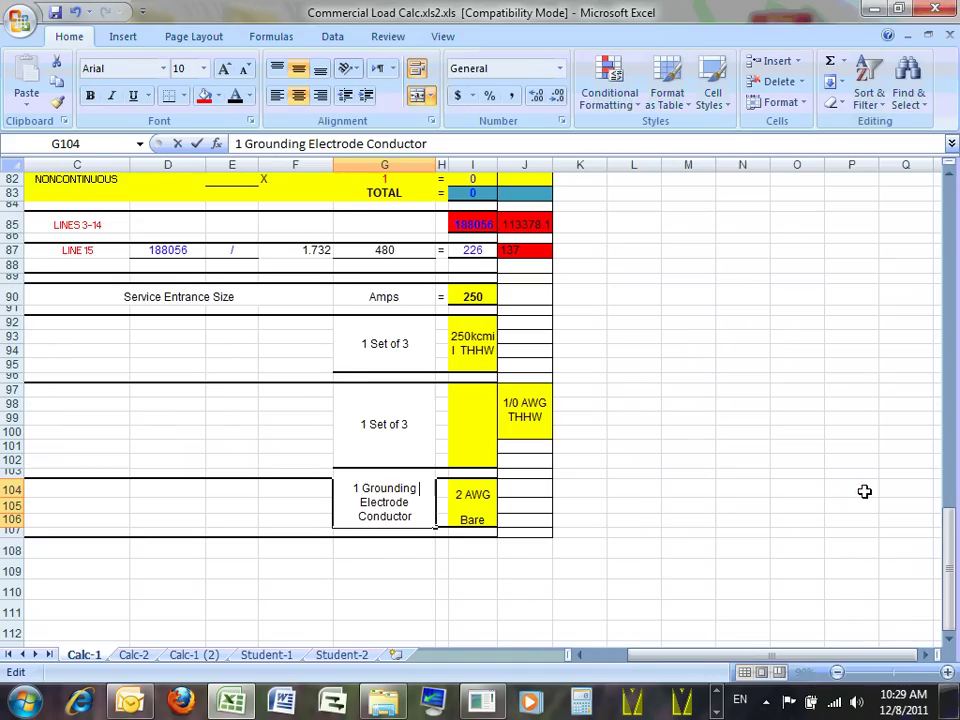
click(485, 498)
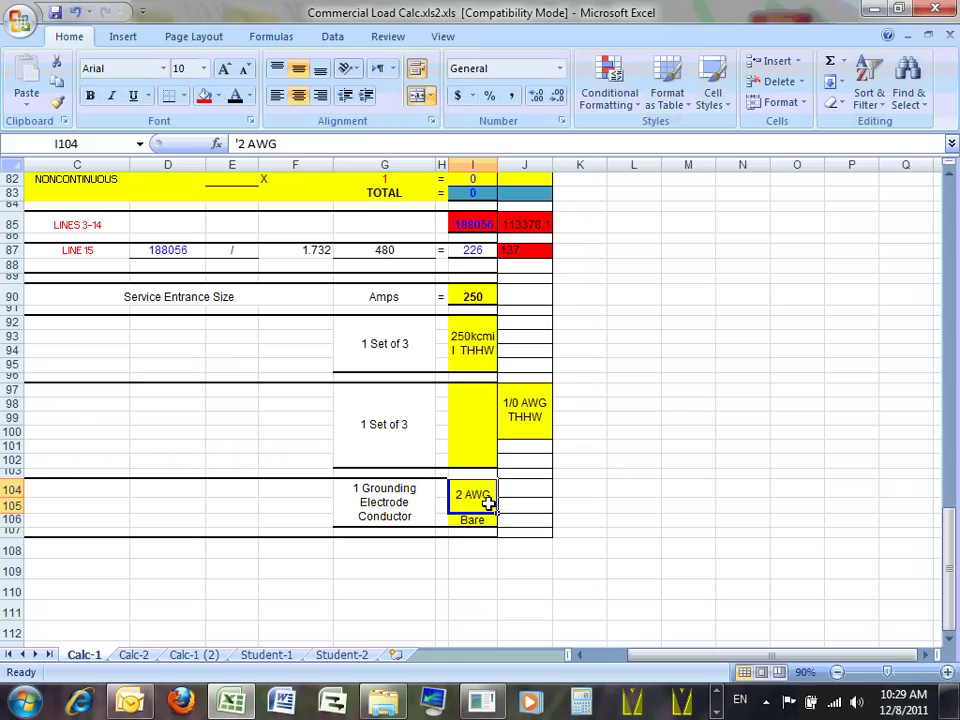
click(531, 495)
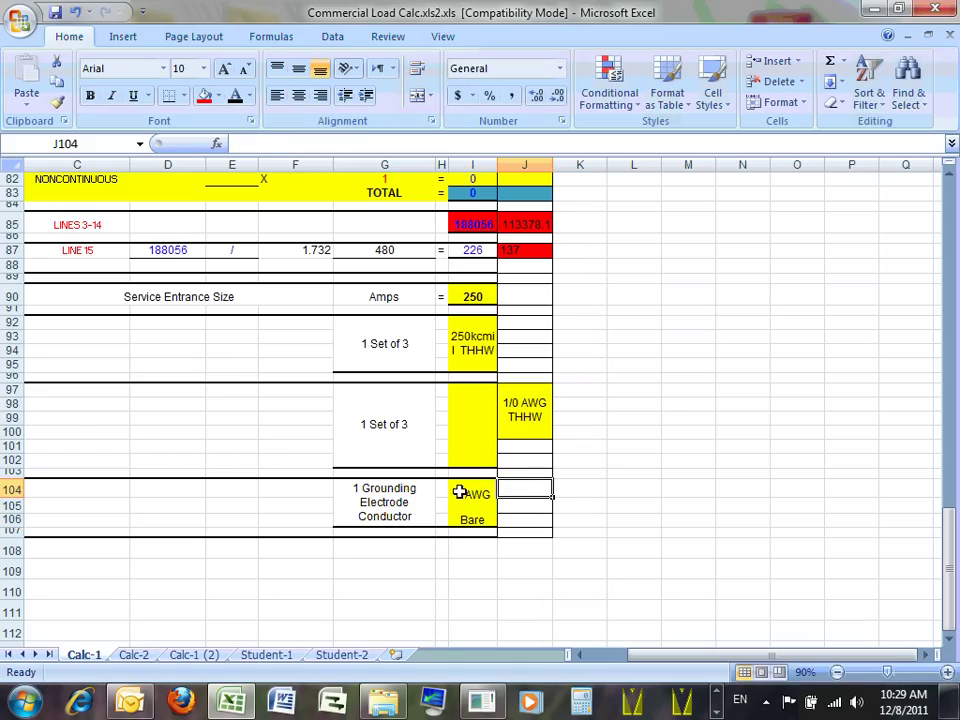
click(458, 492)
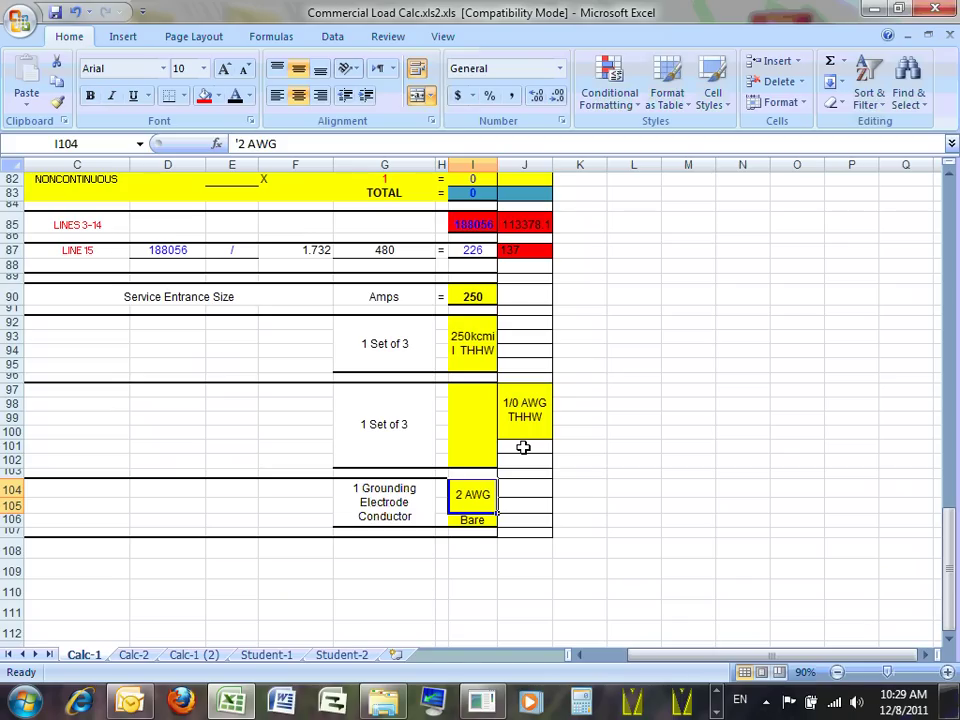
click(579, 376)
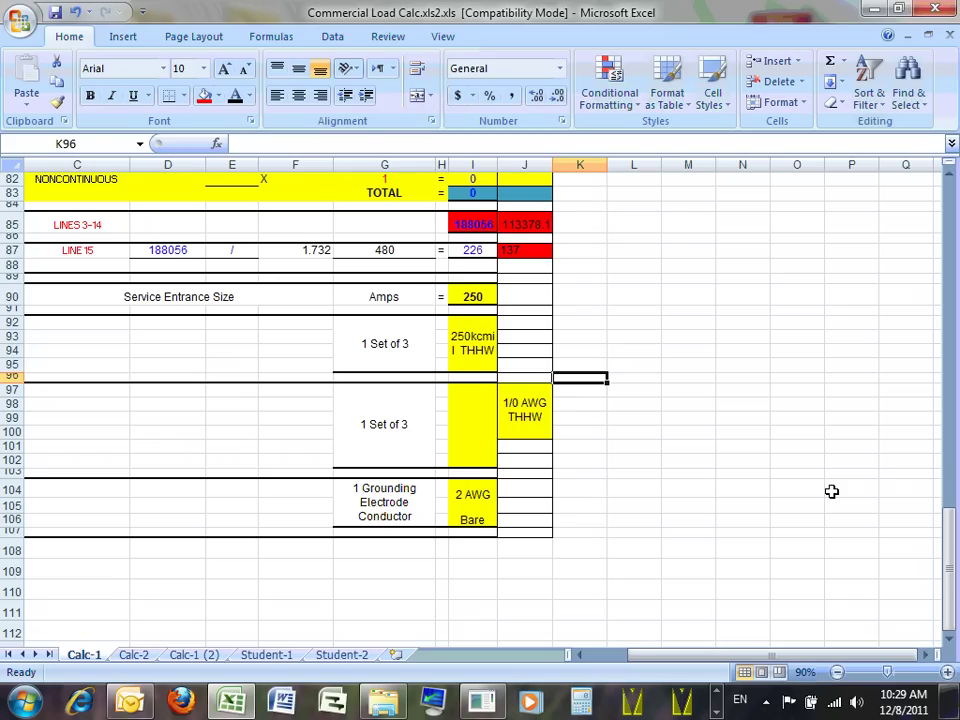
drag(754, 657, 664, 657)
click(107, 549)
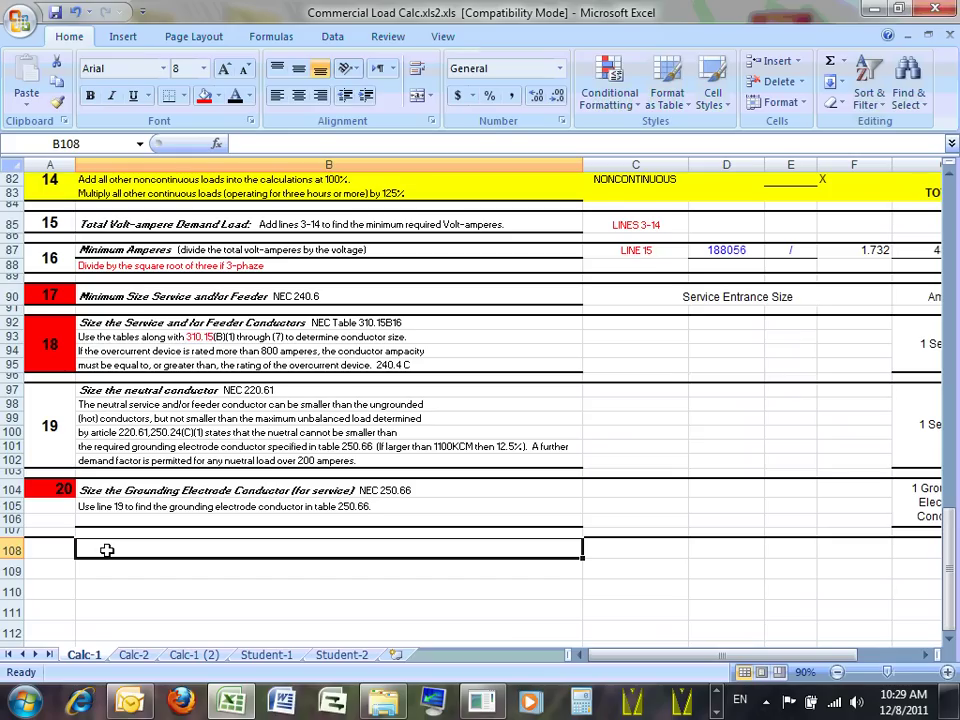
Step: Enter the column headings SP in I2, RP in K2 and RP-N in L2
drag(785, 657, 875, 660)
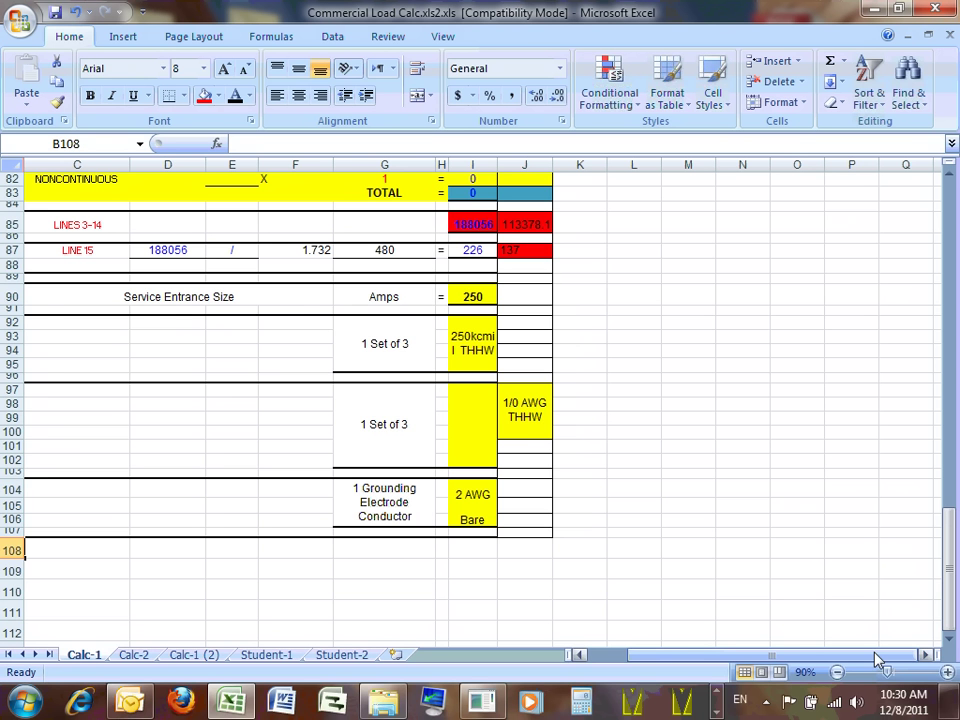
scroll(806, 364, up, 20)
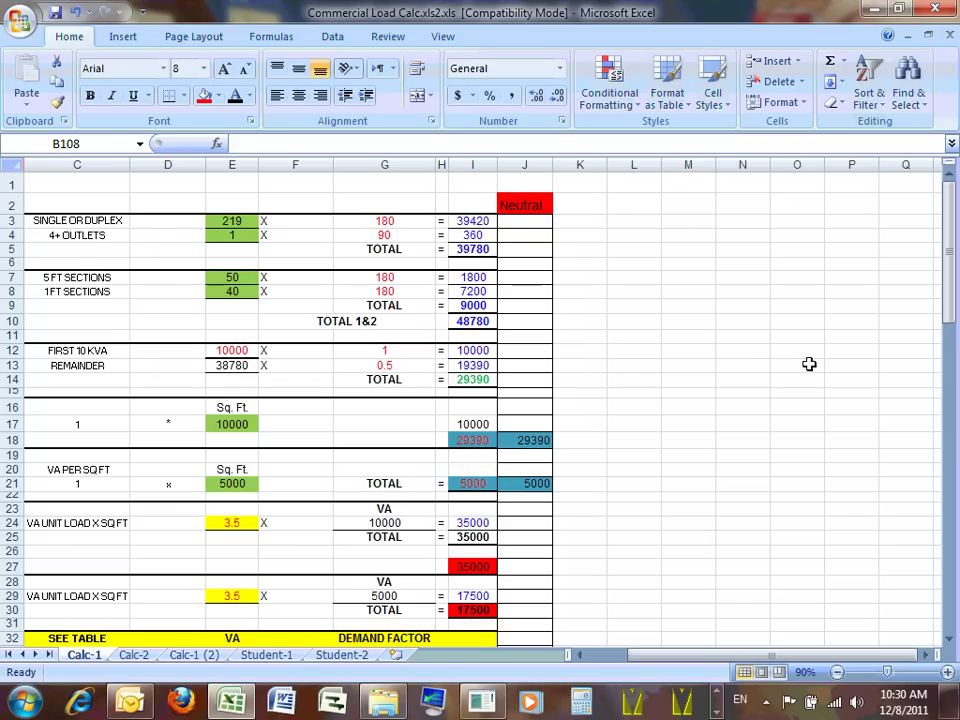
click(472, 203)
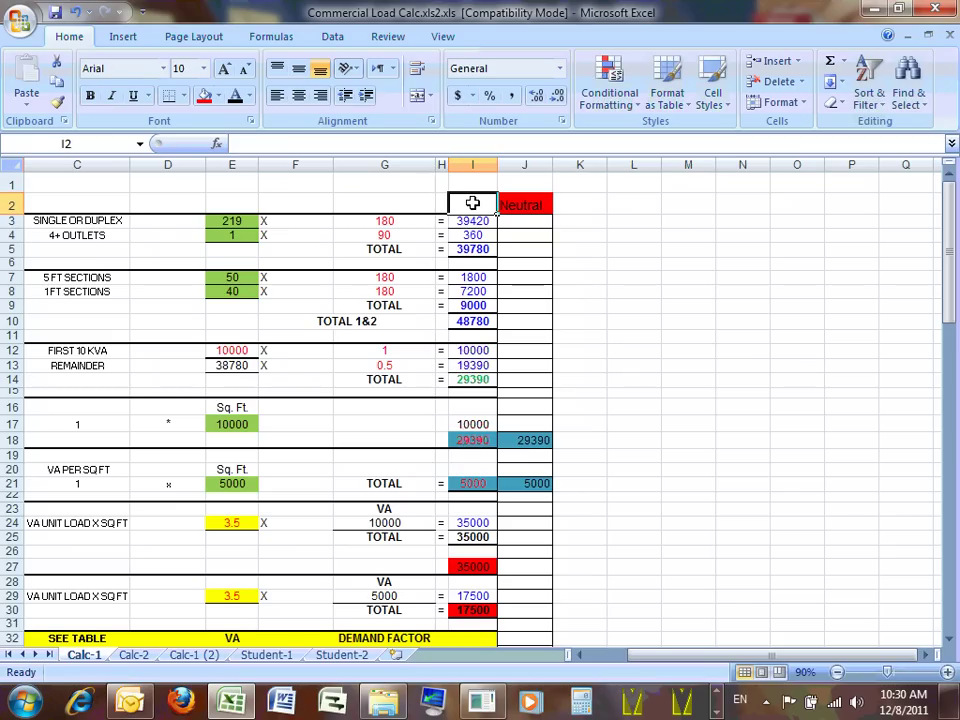
text(SP)
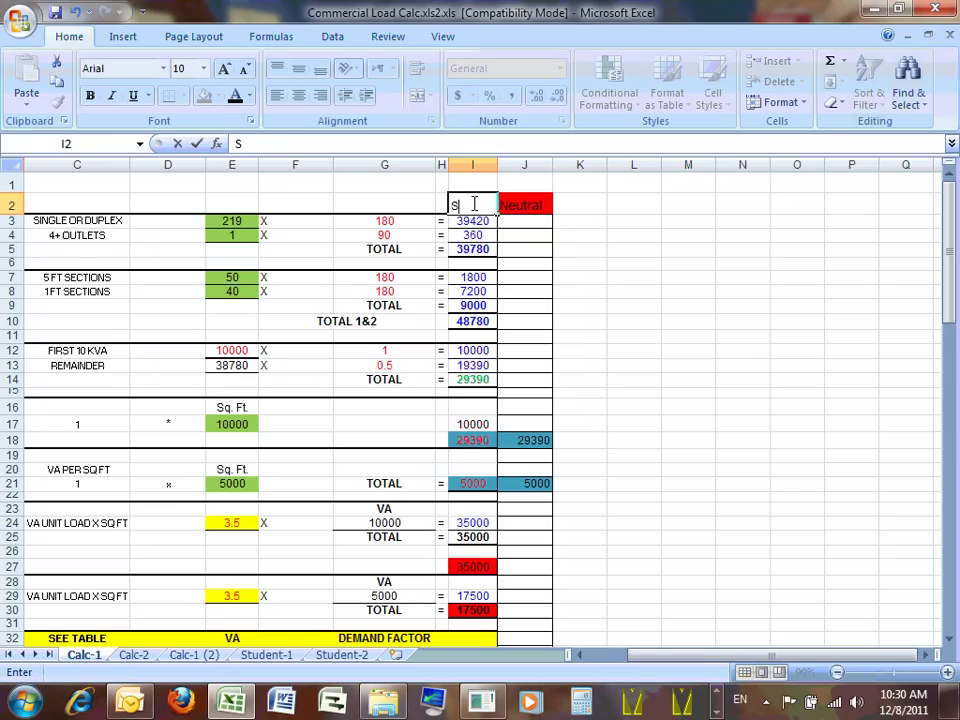
click(586, 206)
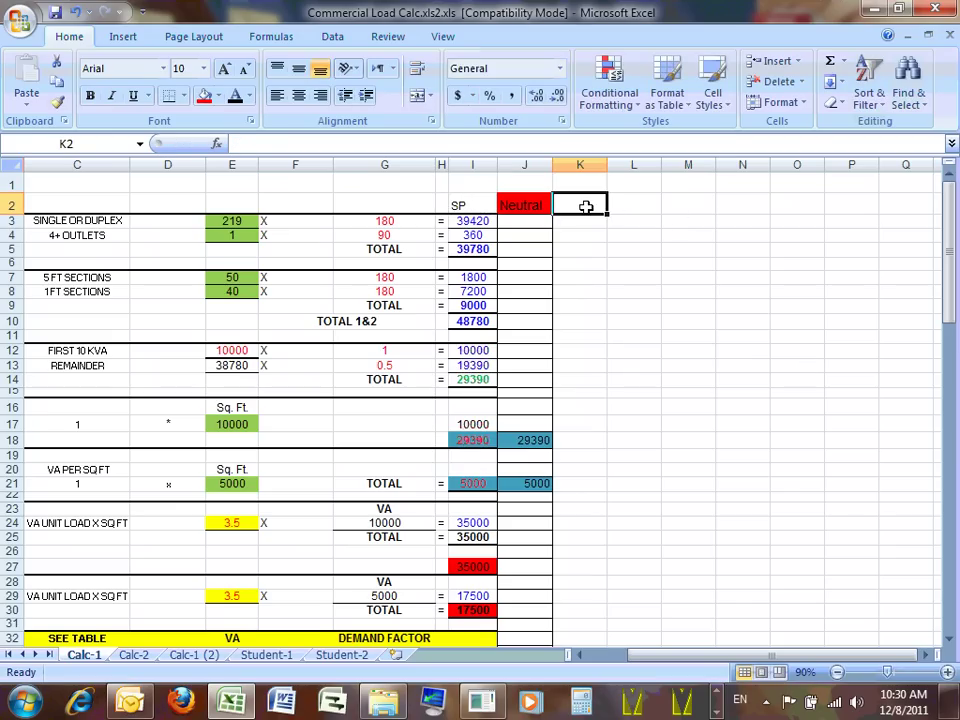
text(RP)
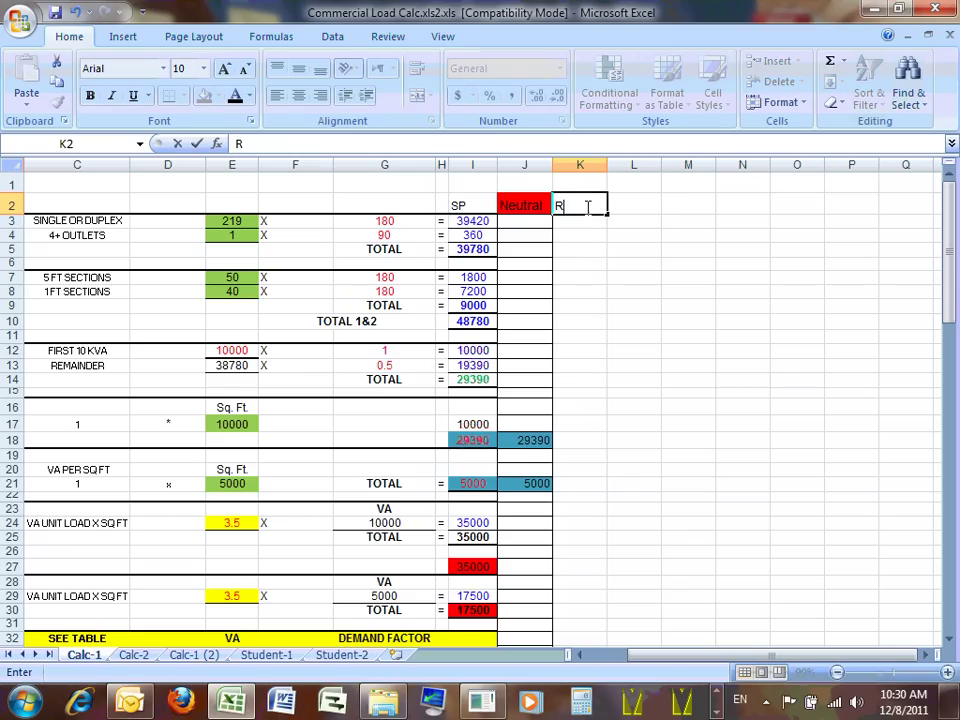
click(621, 206)
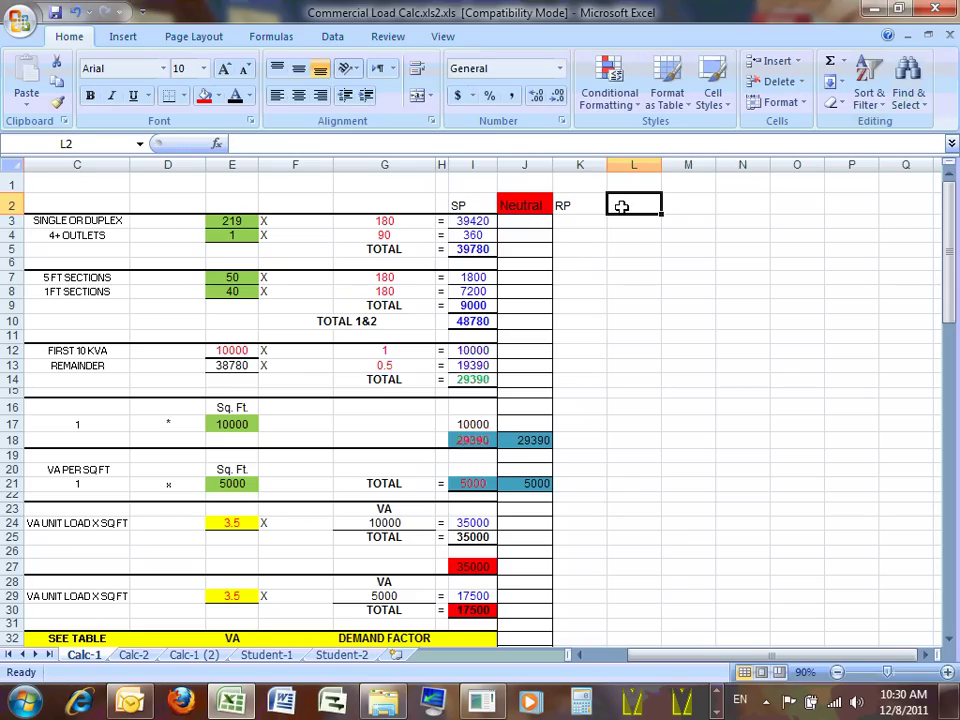
text(N)
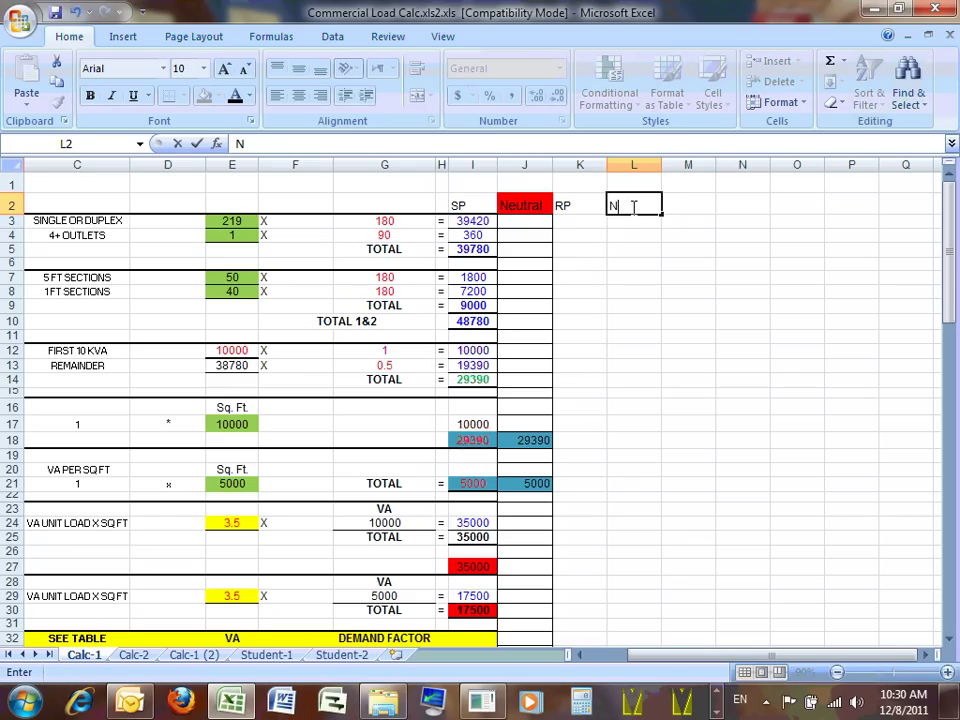
key(BackSpace)
text(RP-N)
Step: Add the column headings LP in M2 and LP-N in N2
click(700, 205)
text(LP)
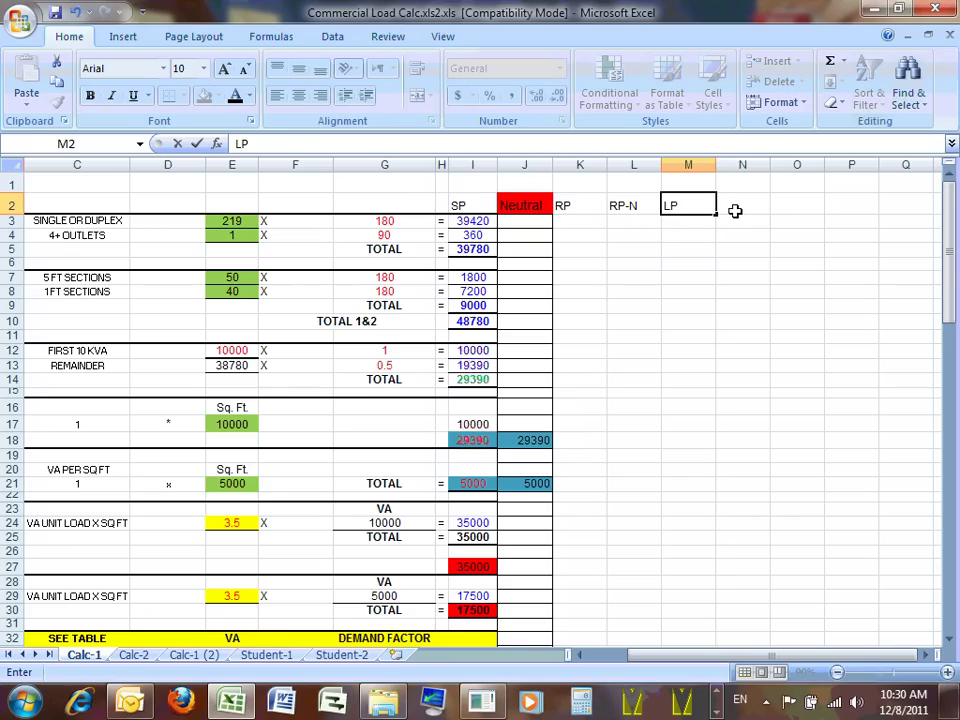
click(742, 201)
text(LP-)
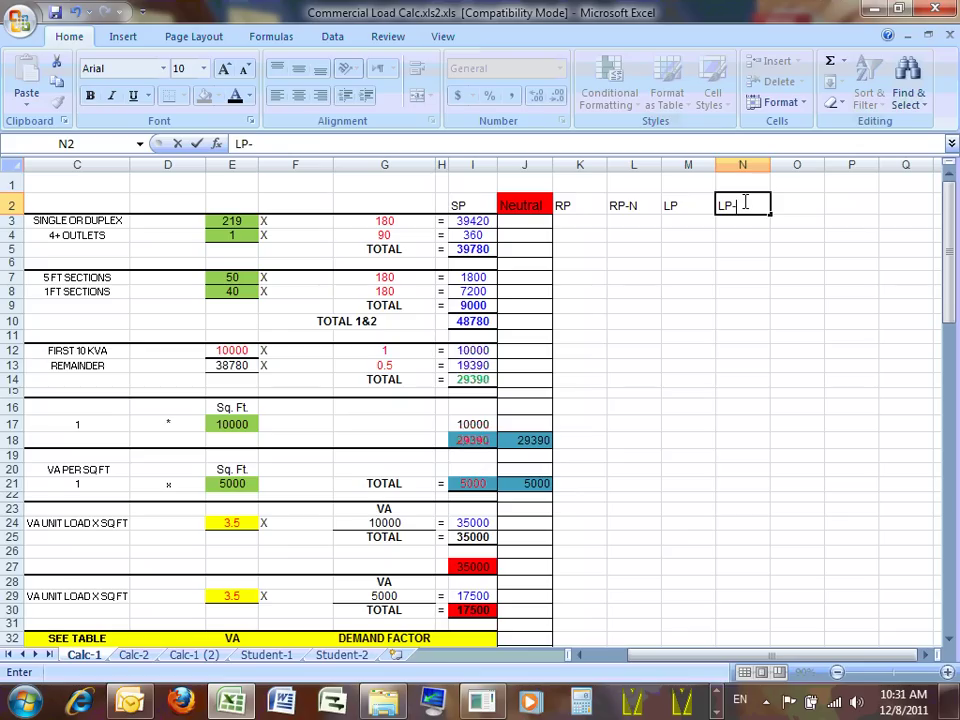
text(n)
key(BackSpace)
text(N)
click(707, 283)
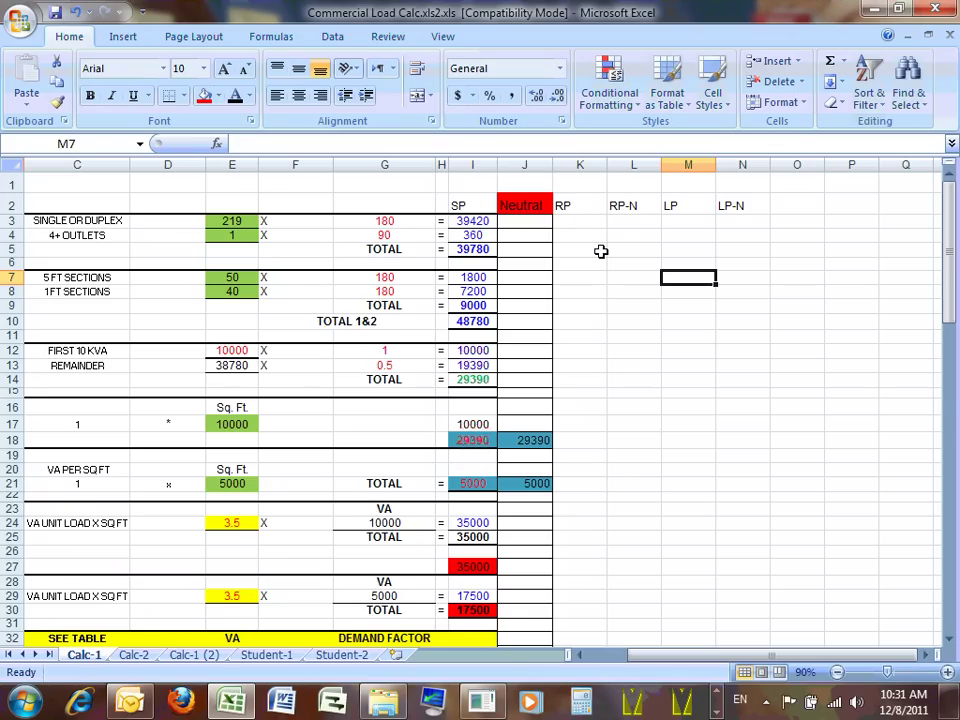
Step: Review the neutral amperage formula in J87, the neutral conductor size in J97 and the grounding electrode conductor size in I104
scroll(601, 251, down, 7)
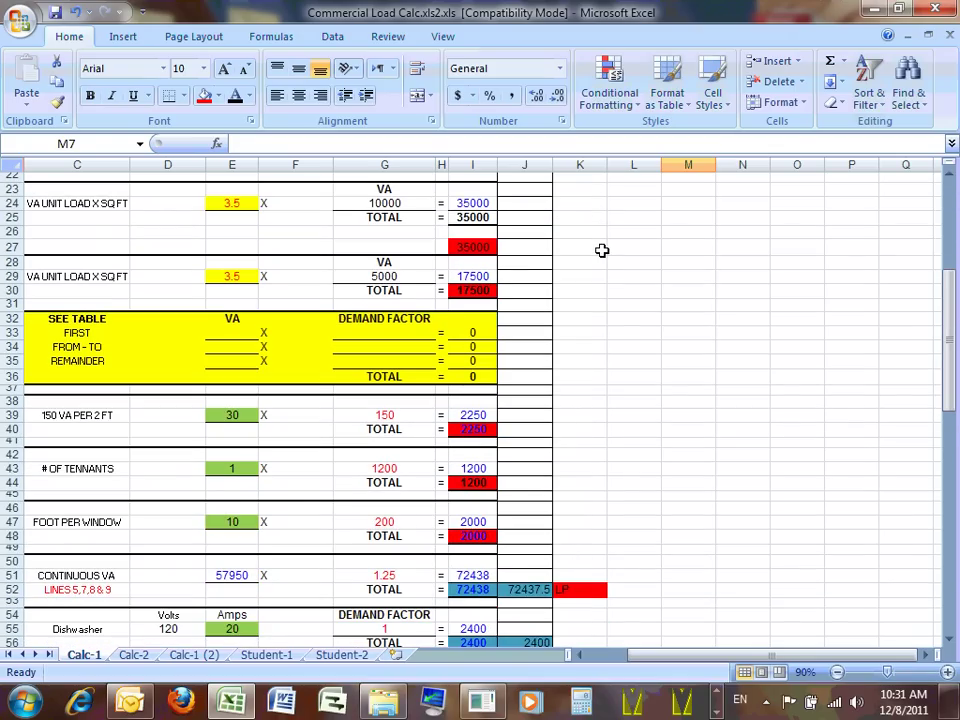
scroll(601, 251, down, 20)
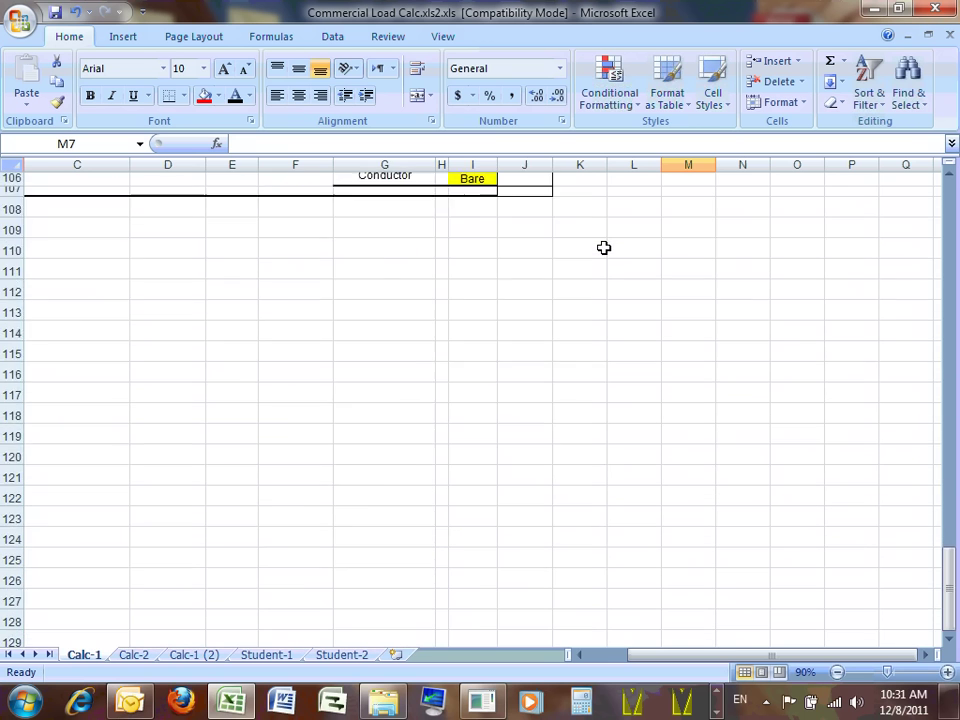
scroll(601, 252, up, 9)
scroll(606, 293, up, 1)
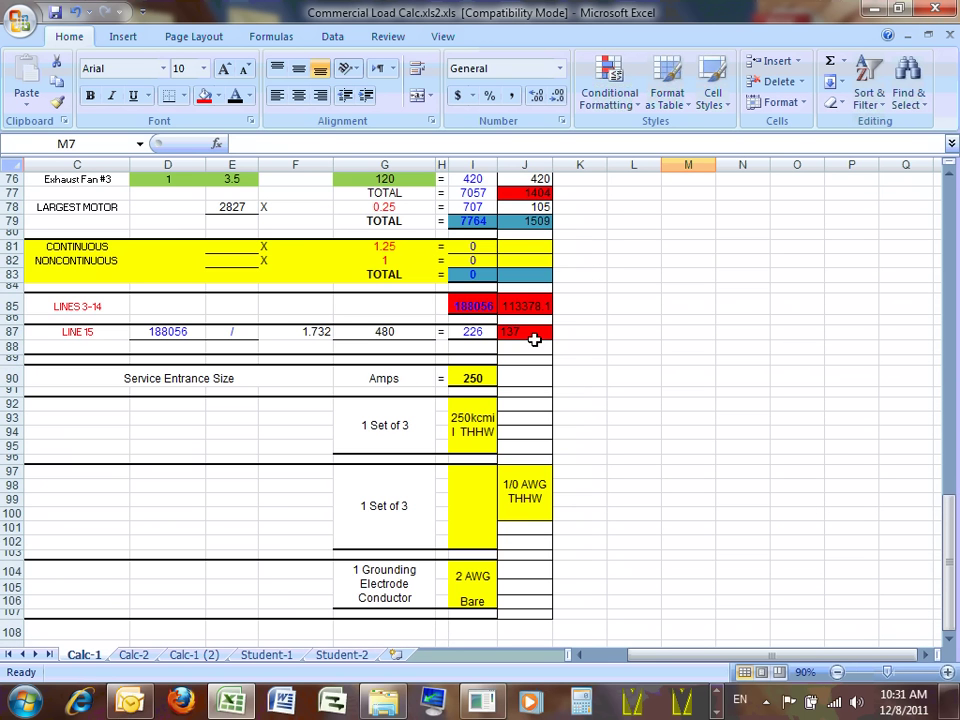
click(529, 333)
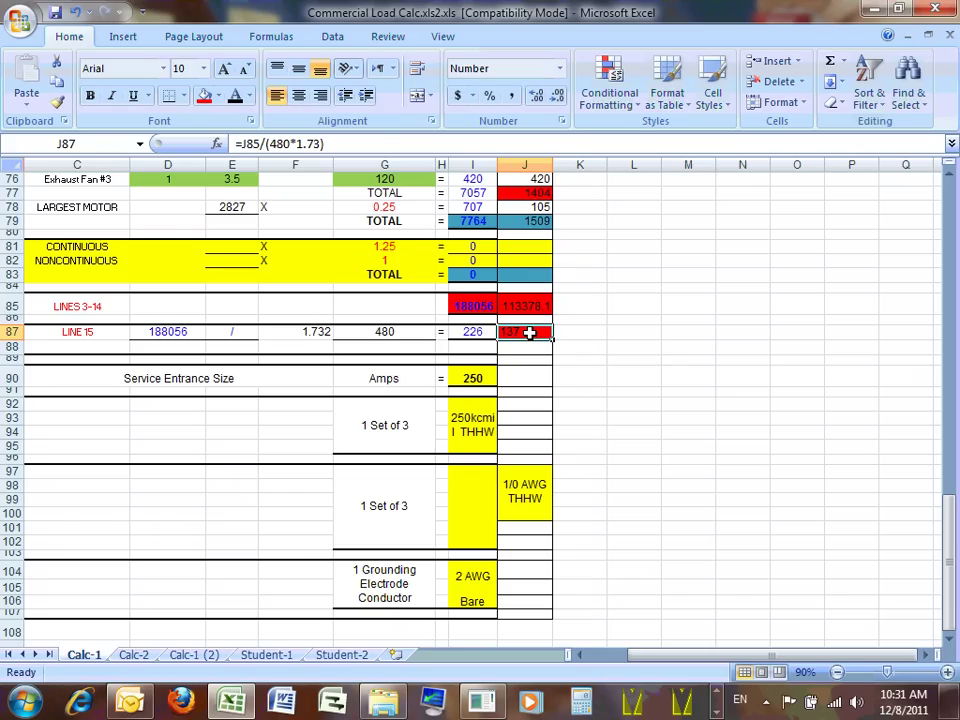
click(542, 490)
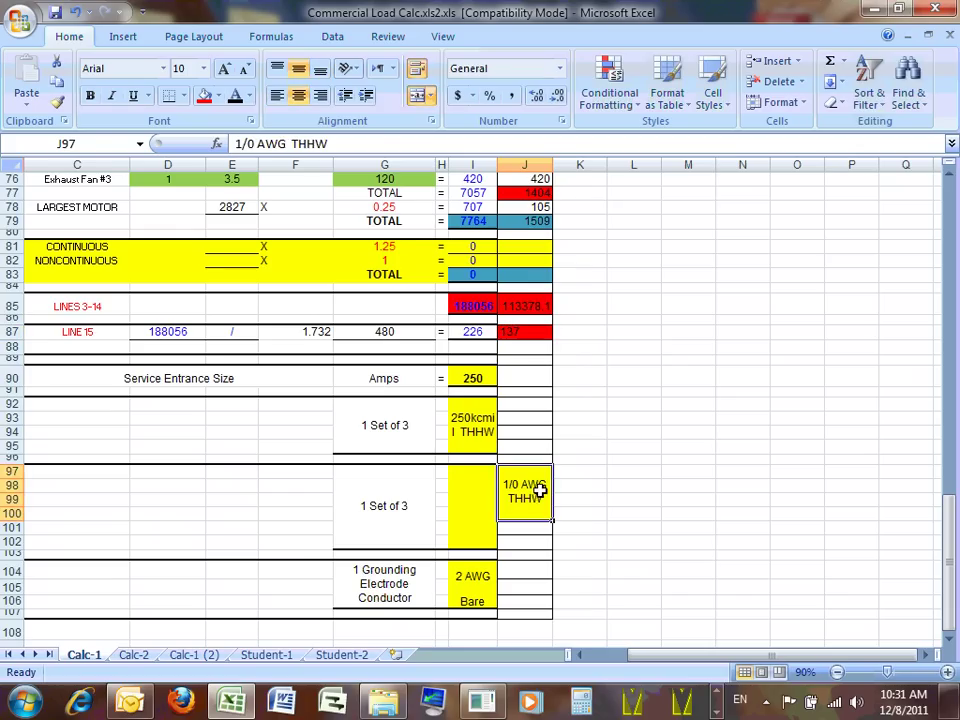
scroll(542, 482, down, 1)
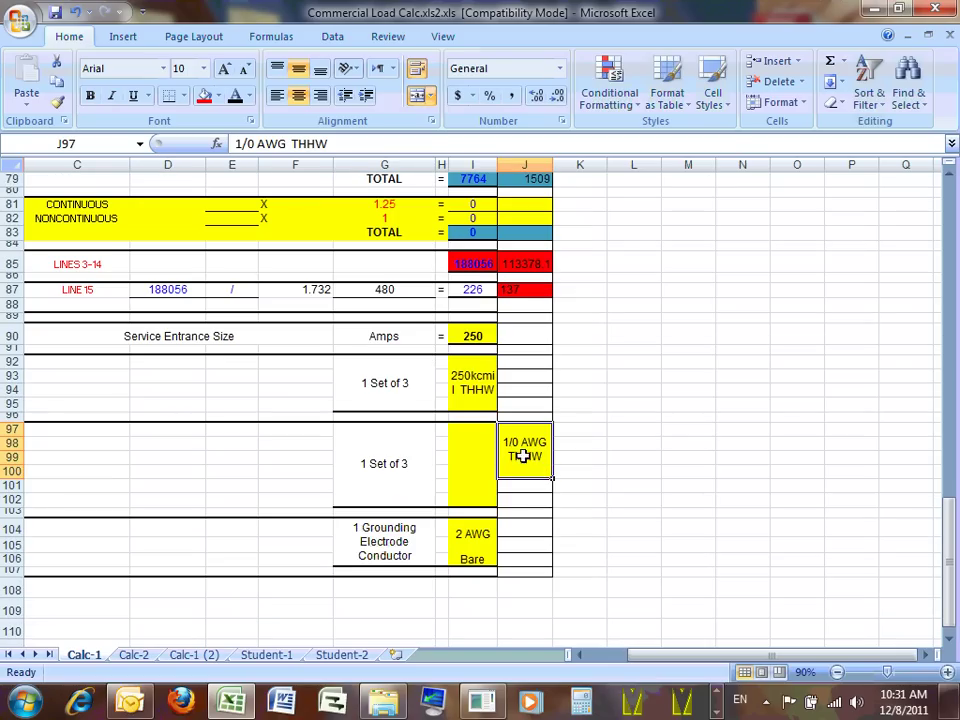
click(469, 541)
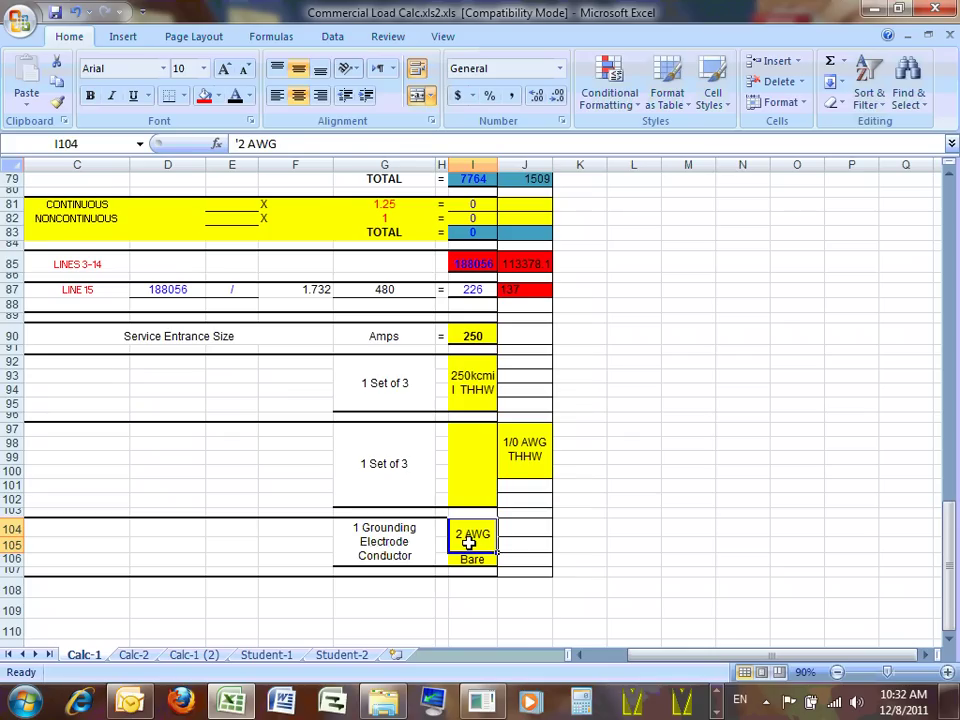
Step: Fill the blue totals in J18 and J21 across into K18 and K21 of the RP column
scroll(698, 358, up, 17)
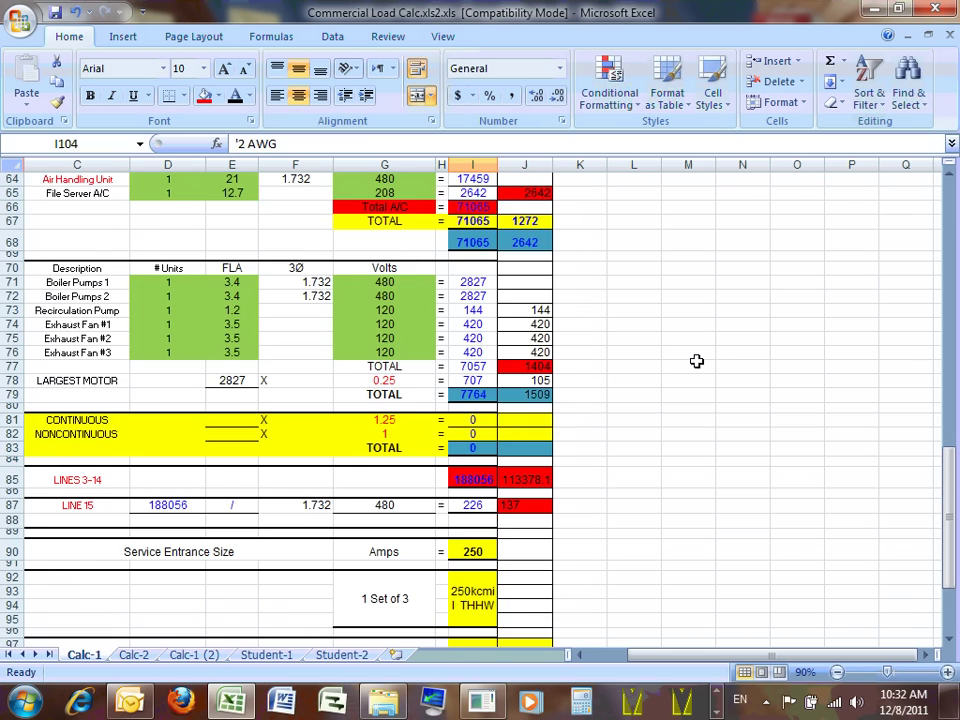
scroll(706, 353, up, 9)
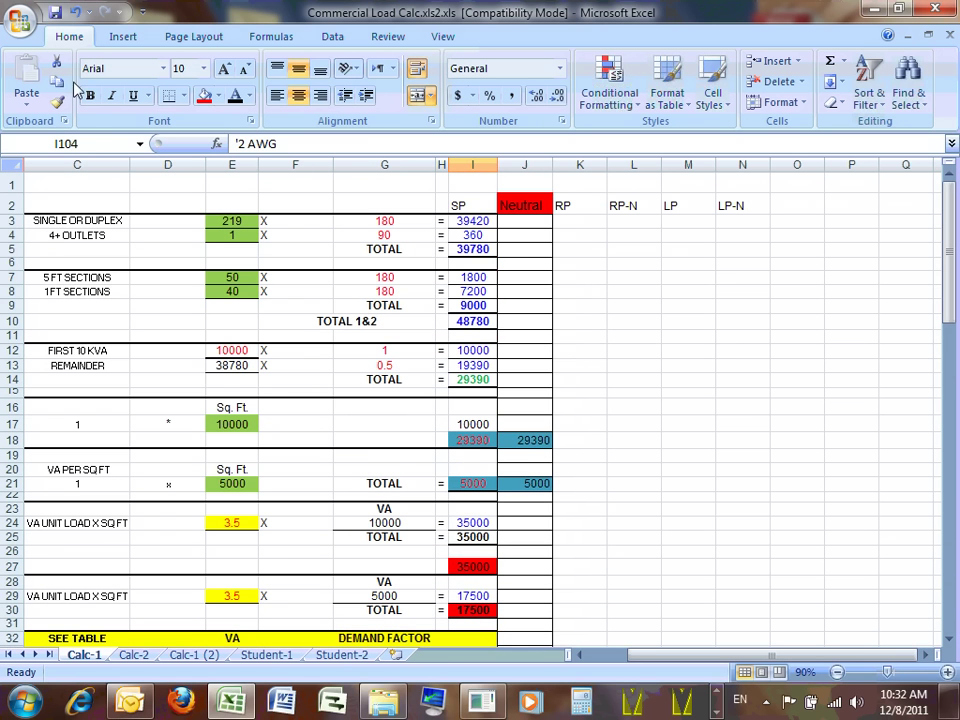
click(538, 440)
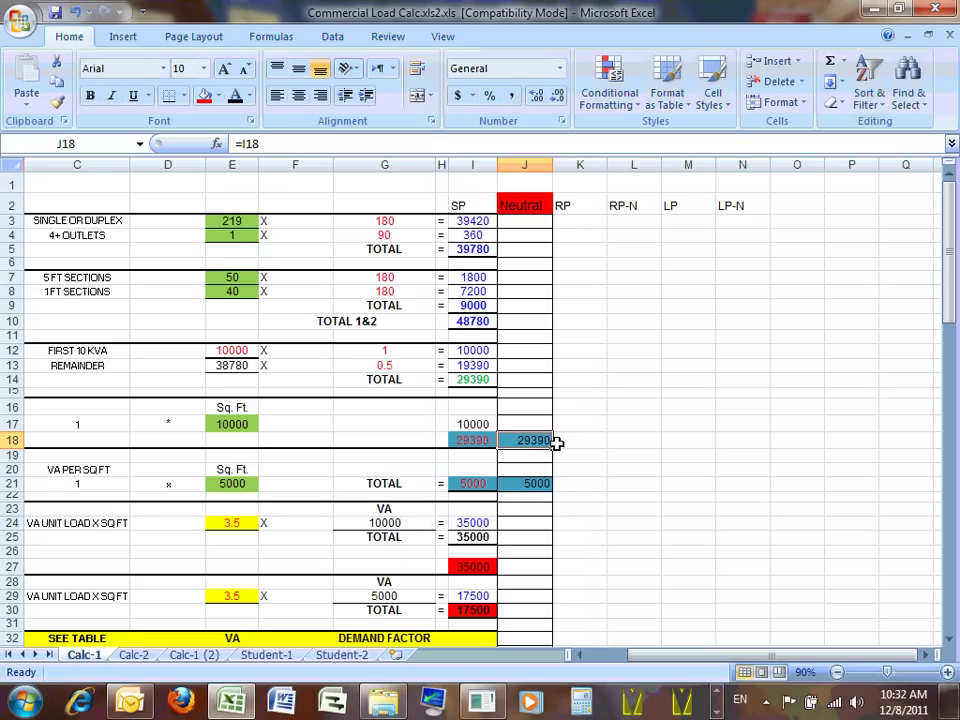
drag(553, 450, 620, 446)
click(544, 483)
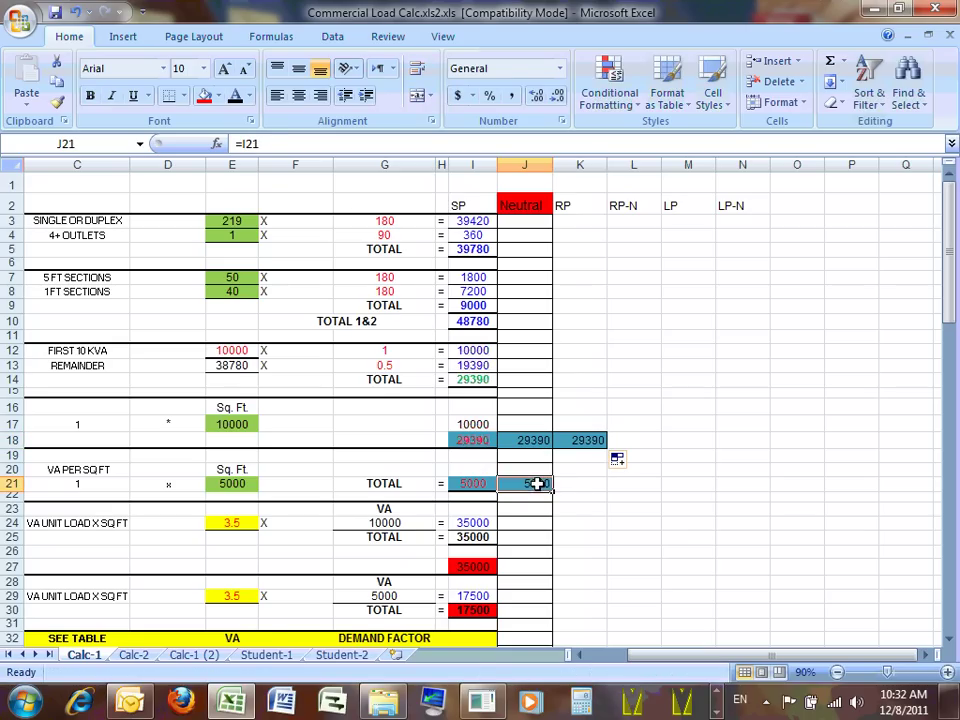
drag(553, 493, 590, 487)
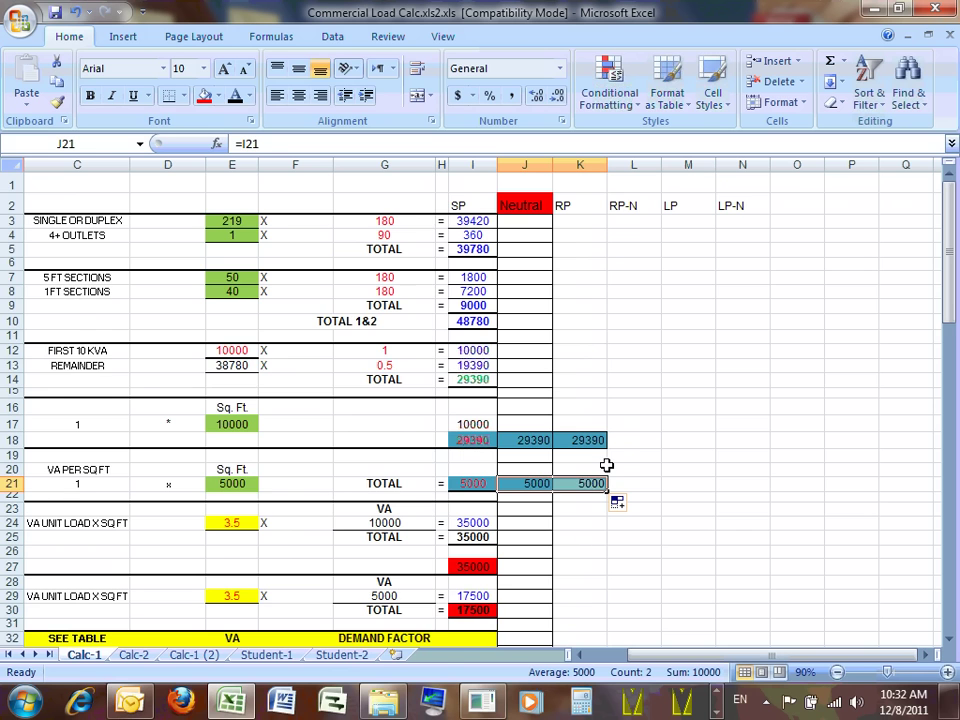
Step: Delete the LP label from cell K52 beside the continuous VA total
scroll(606, 460, down, 3)
scroll(581, 455, down, 7)
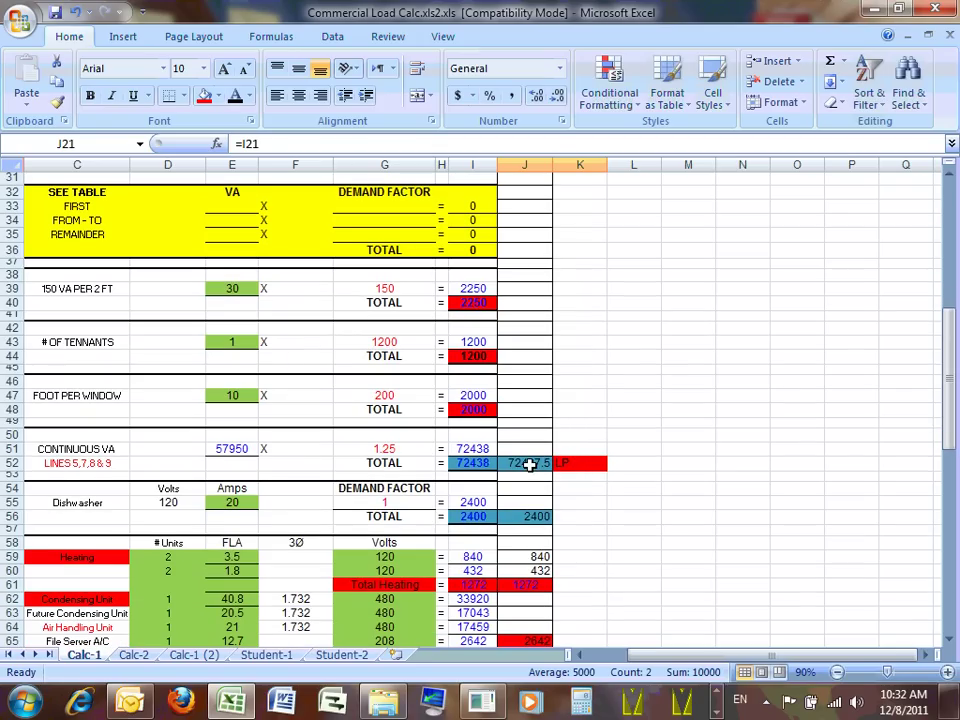
scroll(522, 464, up, 5)
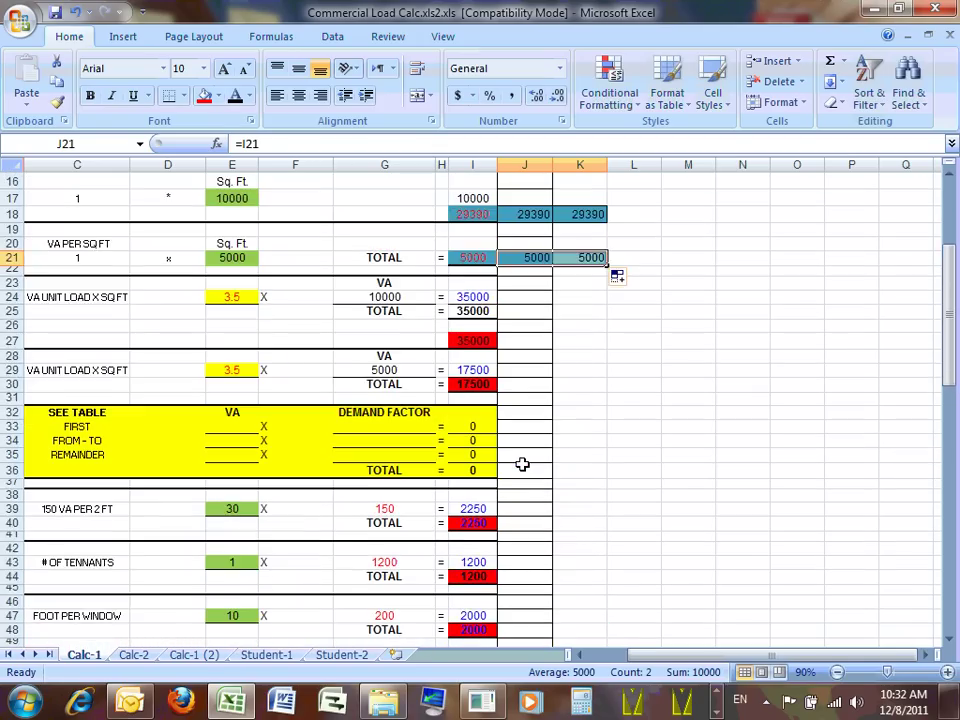
scroll(522, 464, down, 5)
click(570, 463)
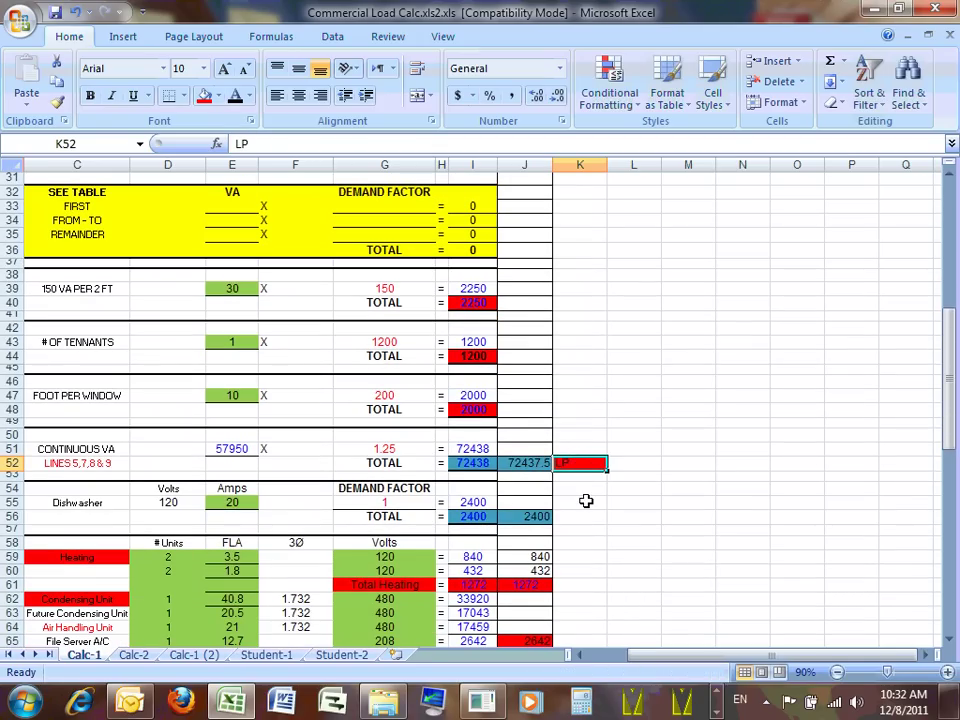
key(Delete)
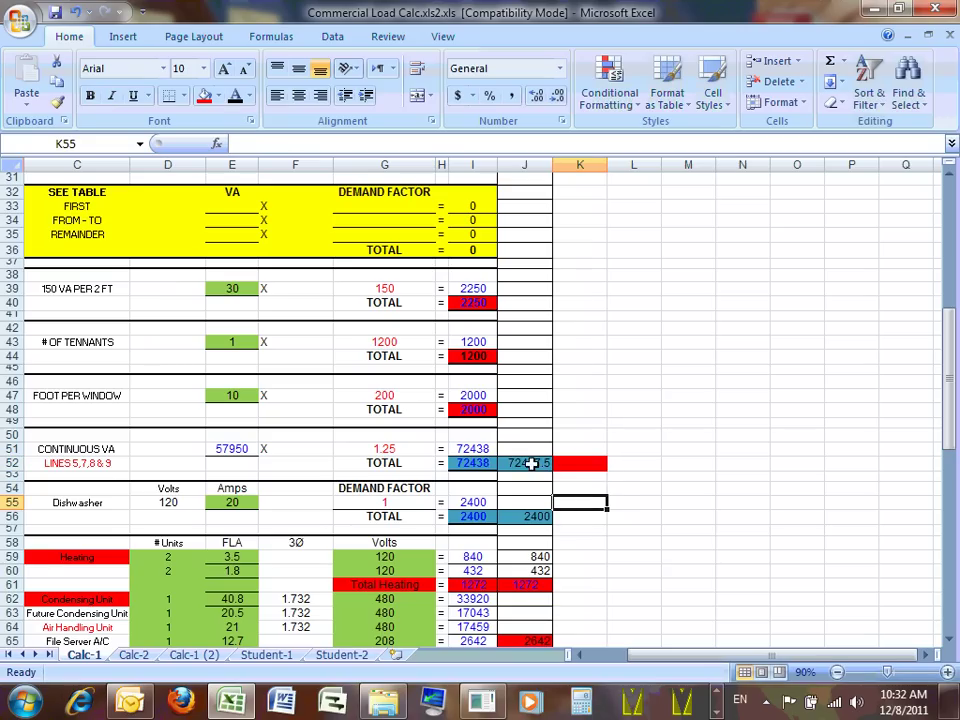
Step: Check the continuous VA total formulas in J52 and I52, and fill the dishwasher total from J56 across into K56
click(533, 463)
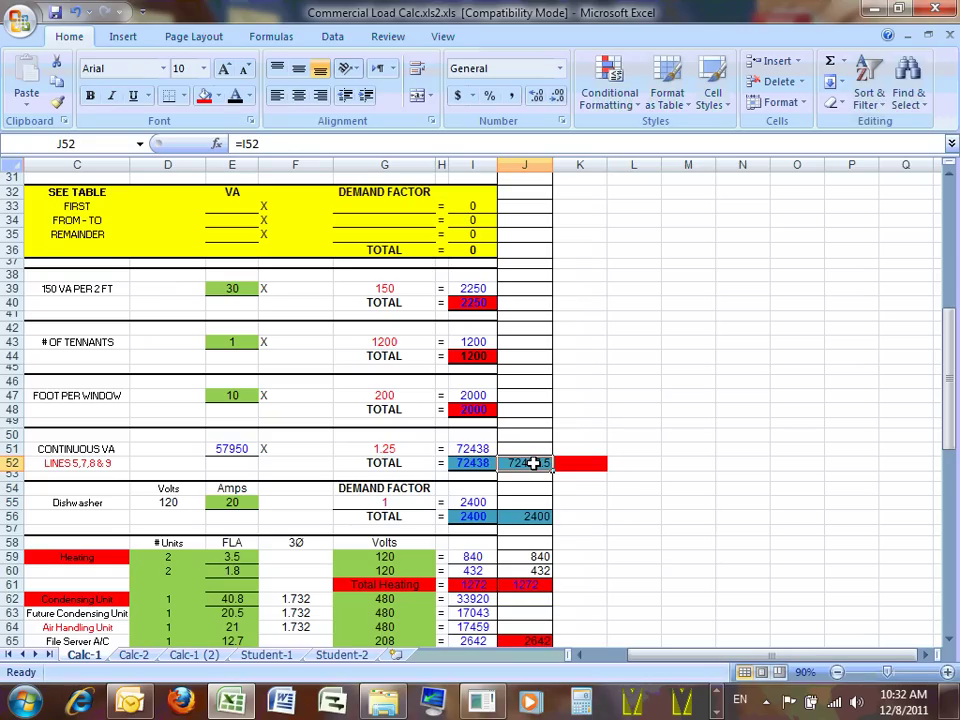
click(470, 464)
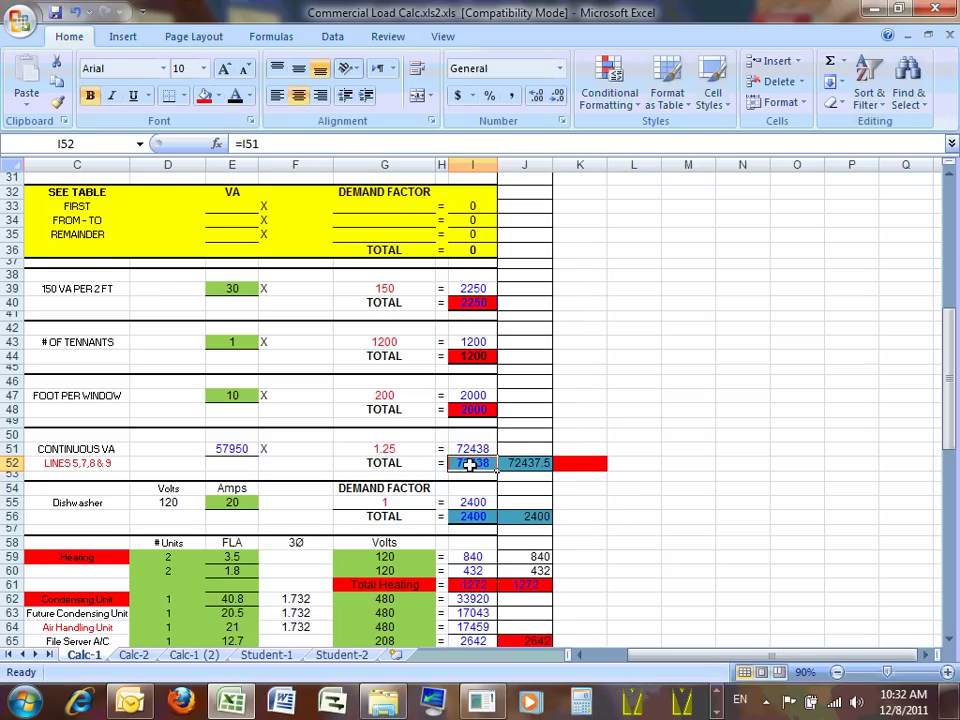
scroll(470, 464, down, 2)
click(471, 429)
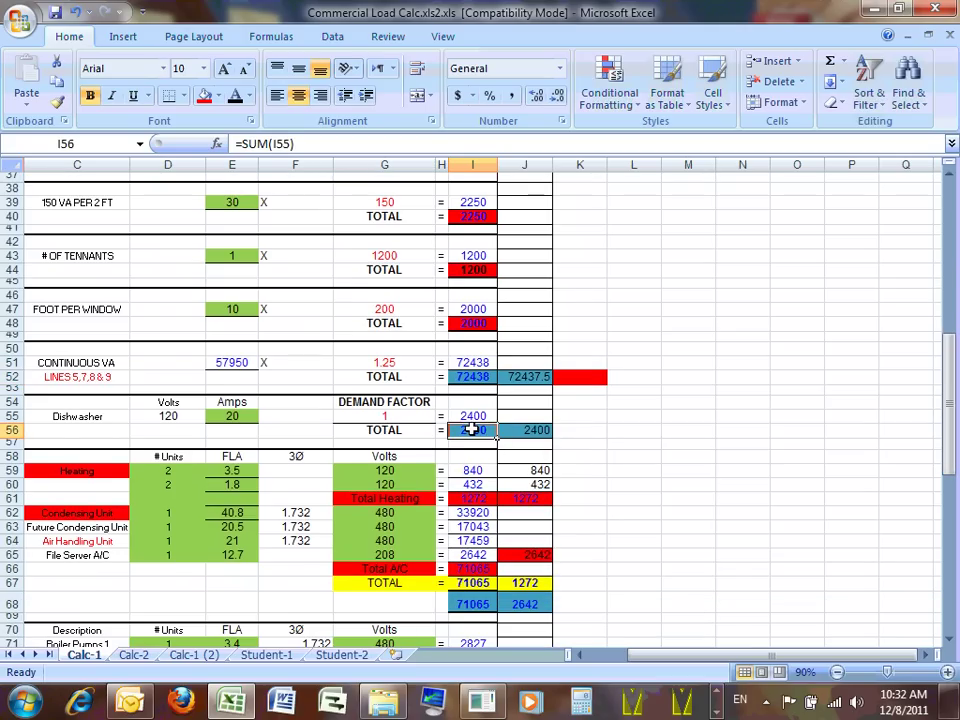
click(531, 429)
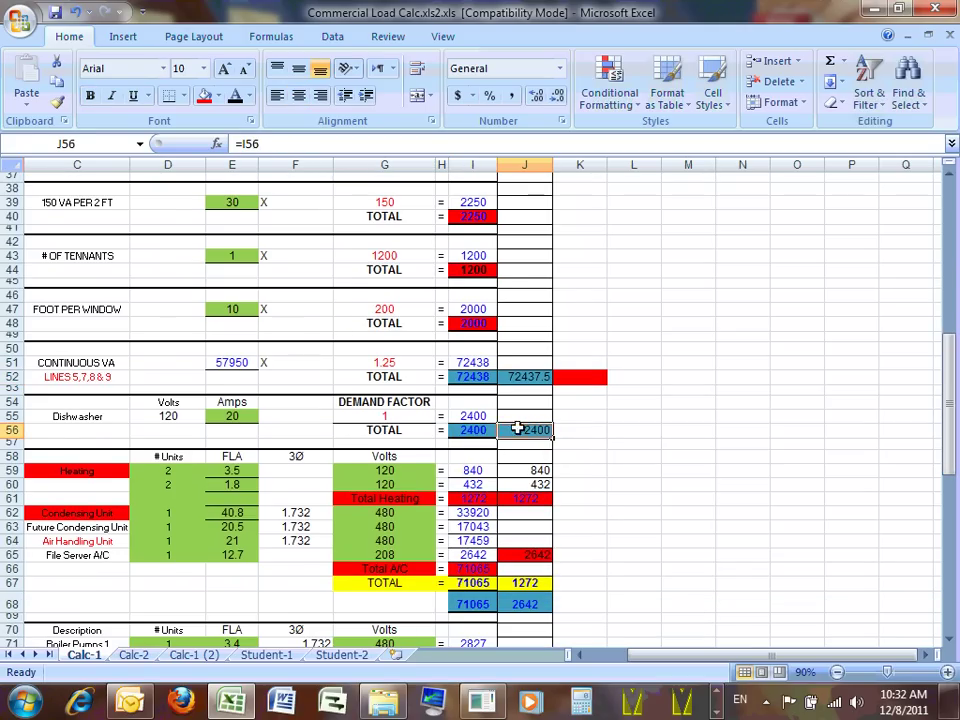
click(479, 429)
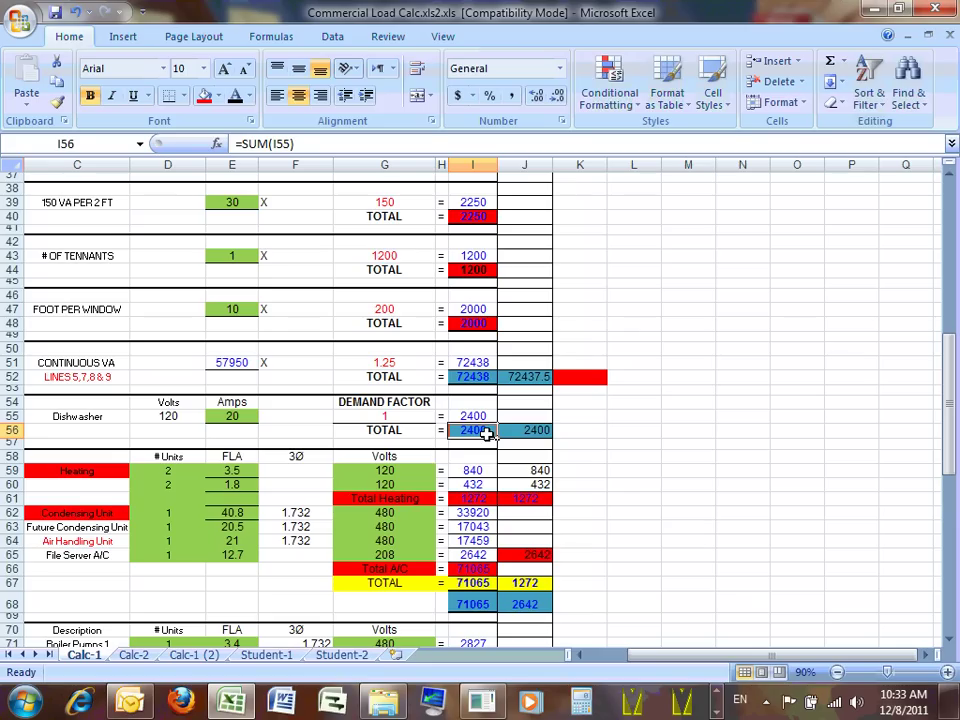
click(520, 430)
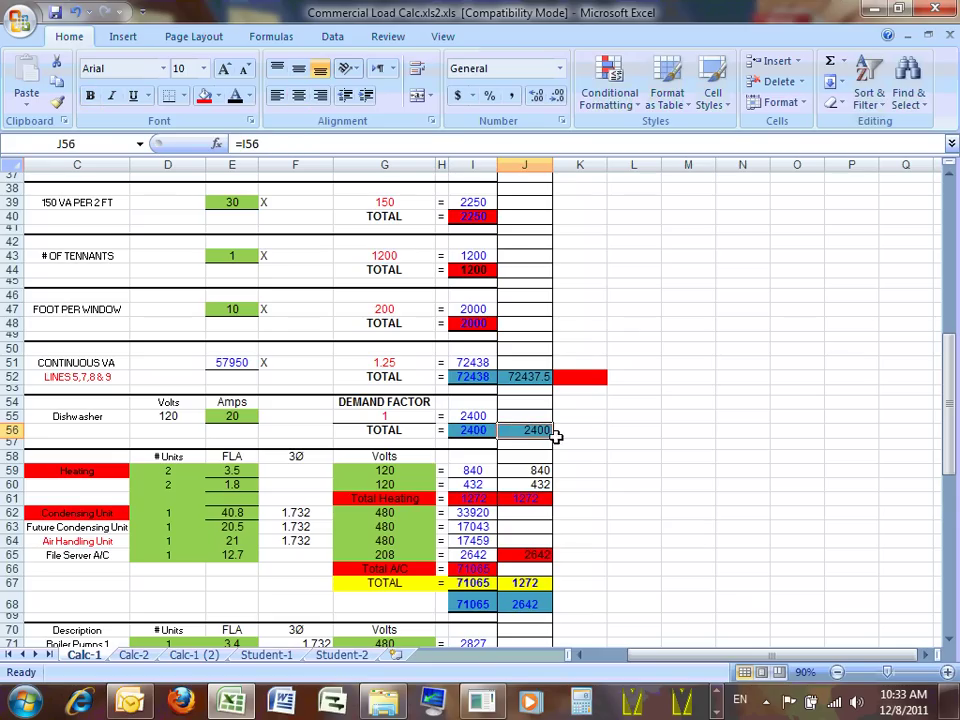
drag(553, 434, 585, 435)
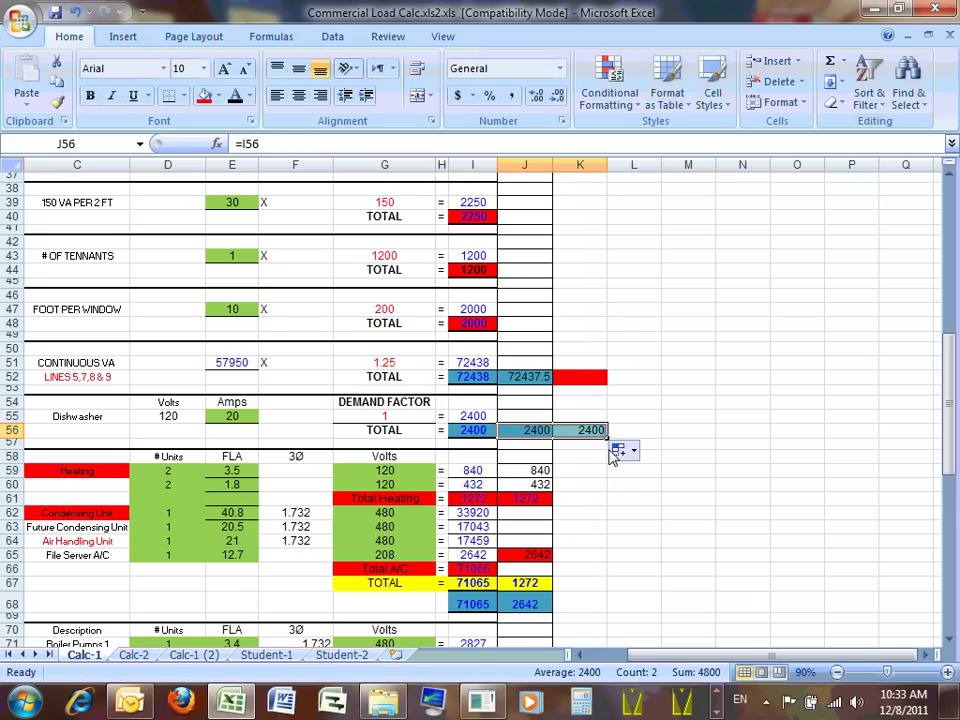
click(617, 451)
click(572, 456)
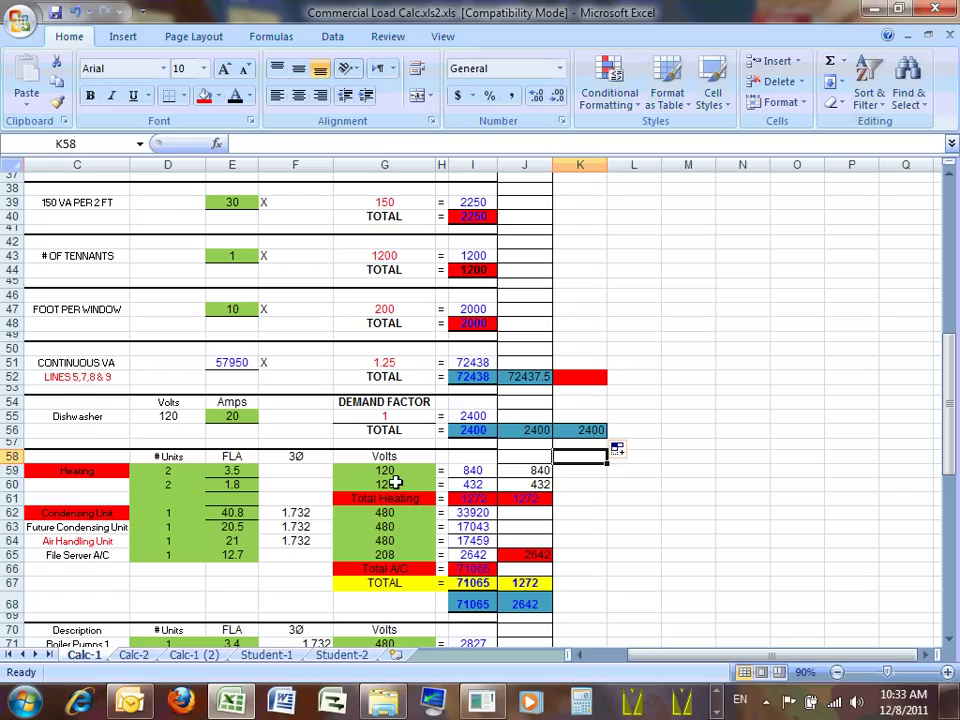
Step: Try to copy the two heating loads from I59:I60 into K59:K60 of the RP column
scroll(540, 478, down, 1)
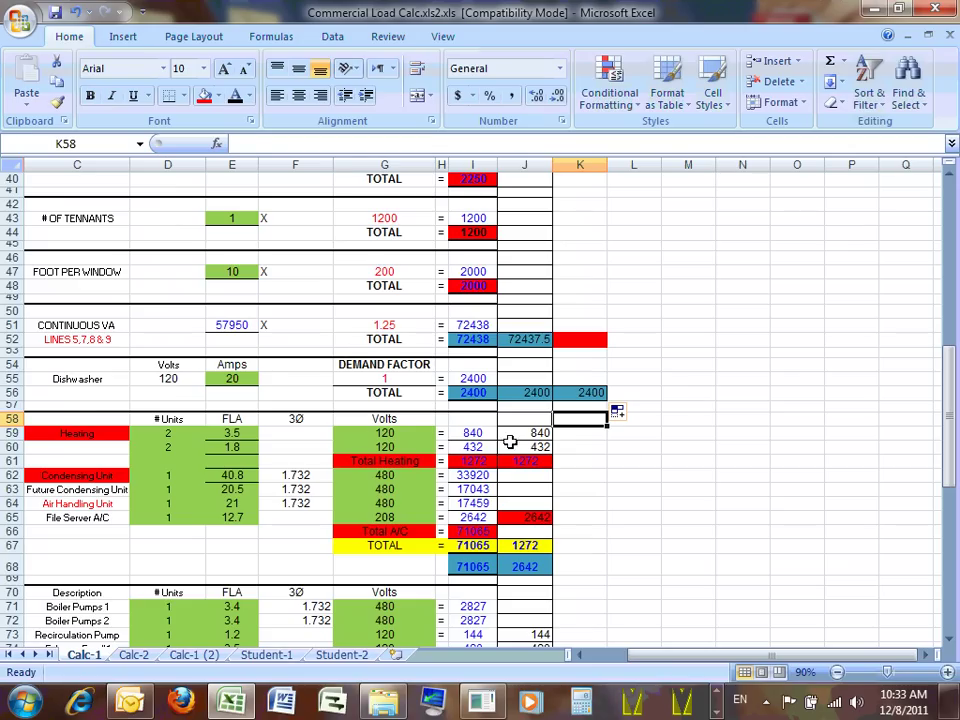
click(481, 431)
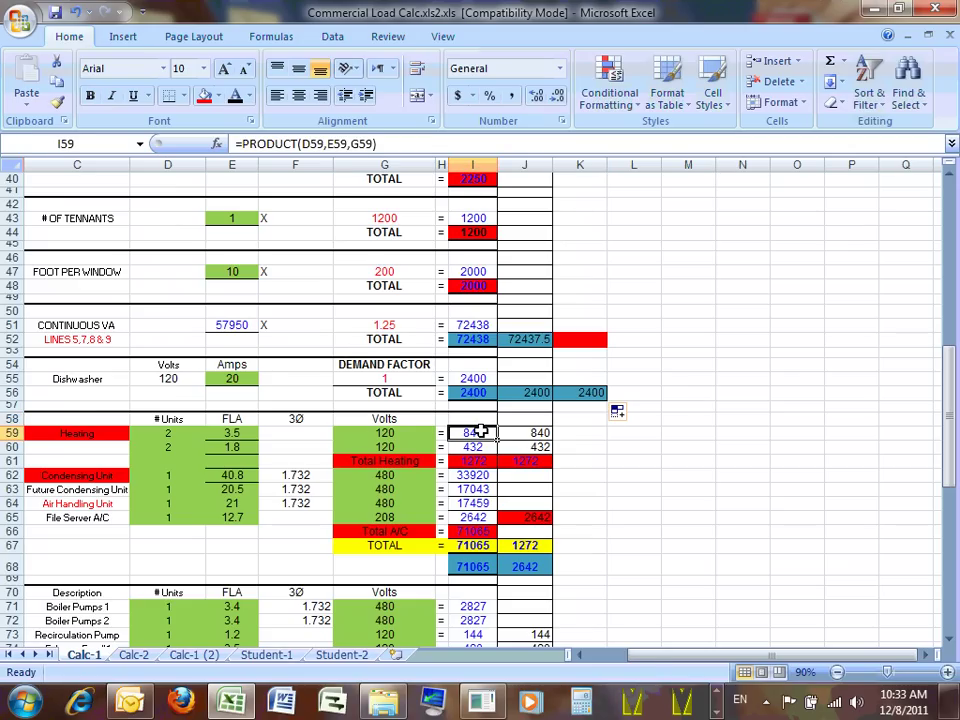
drag(481, 431, 481, 446)
right_click(480, 446)
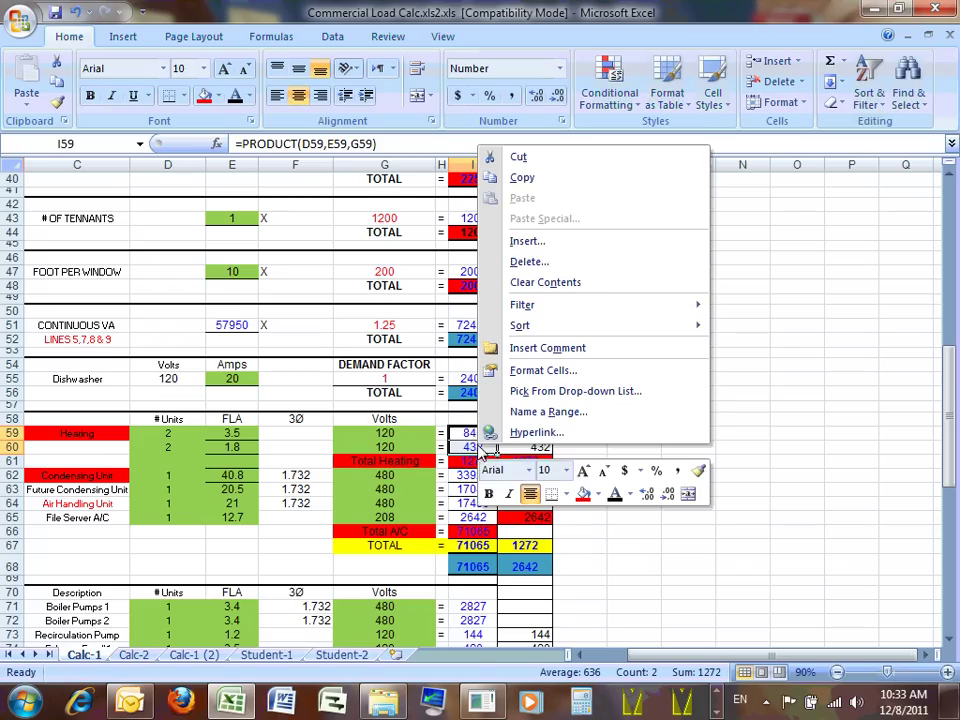
click(522, 177)
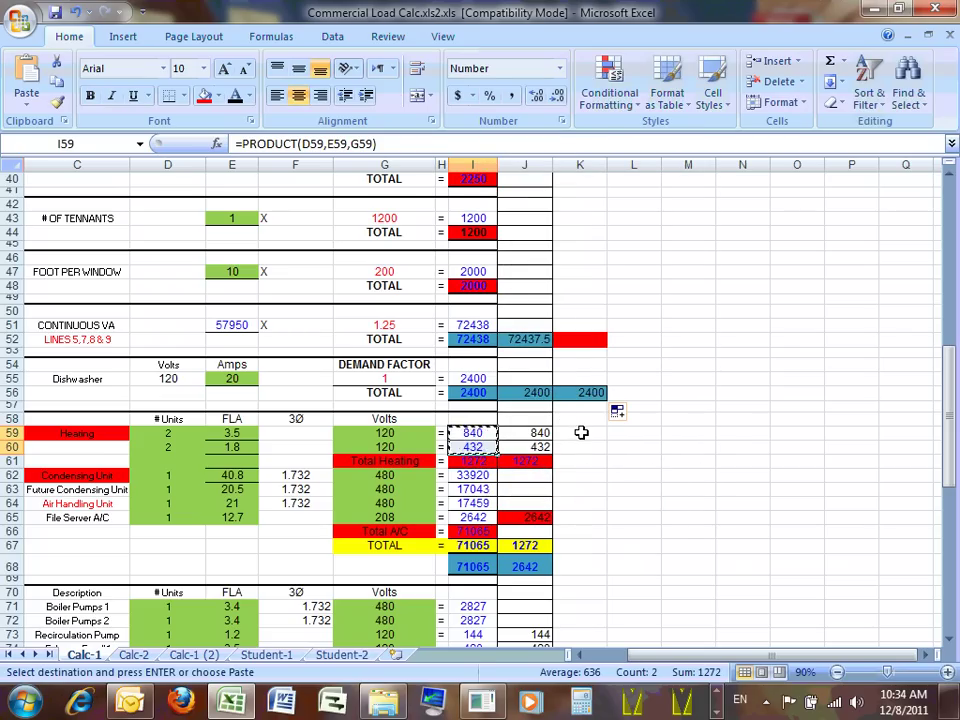
click(583, 432)
right_click(583, 432)
click(600, 186)
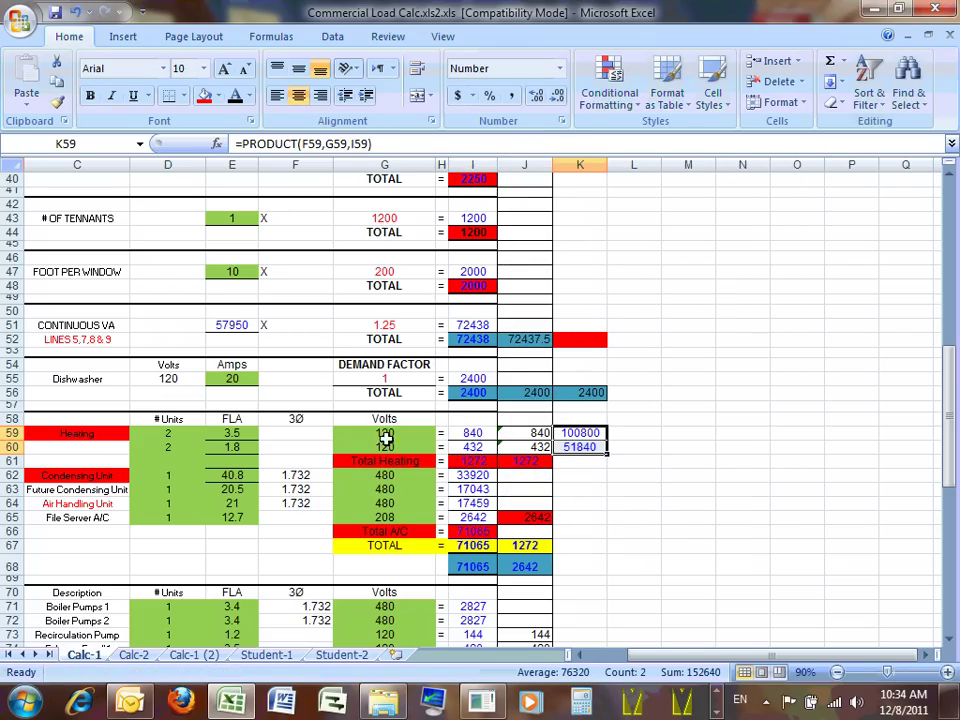
key(Escape)
Step: Copy the total heating cell I61 and paste it into K61
click(546, 463)
click(481, 461)
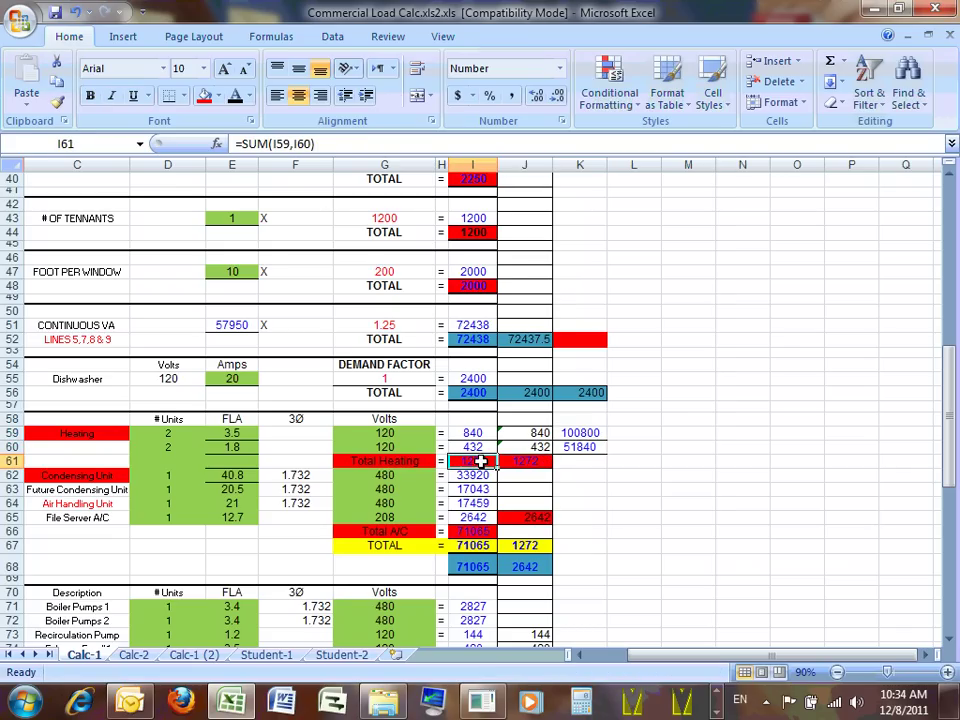
right_click(481, 461)
click(530, 196)
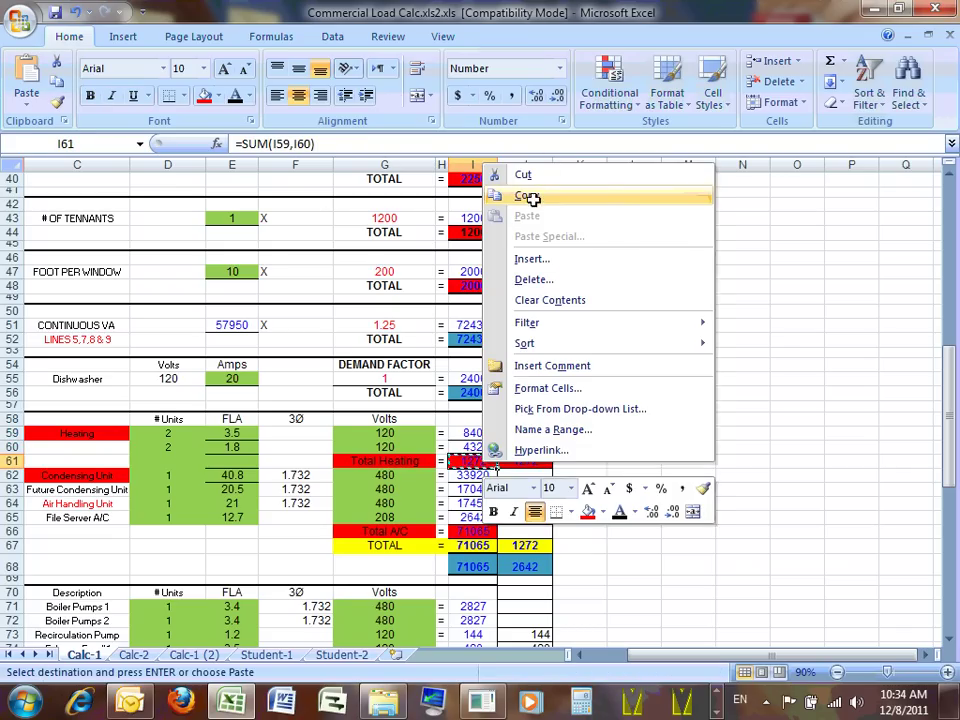
click(580, 460)
right_click(582, 461)
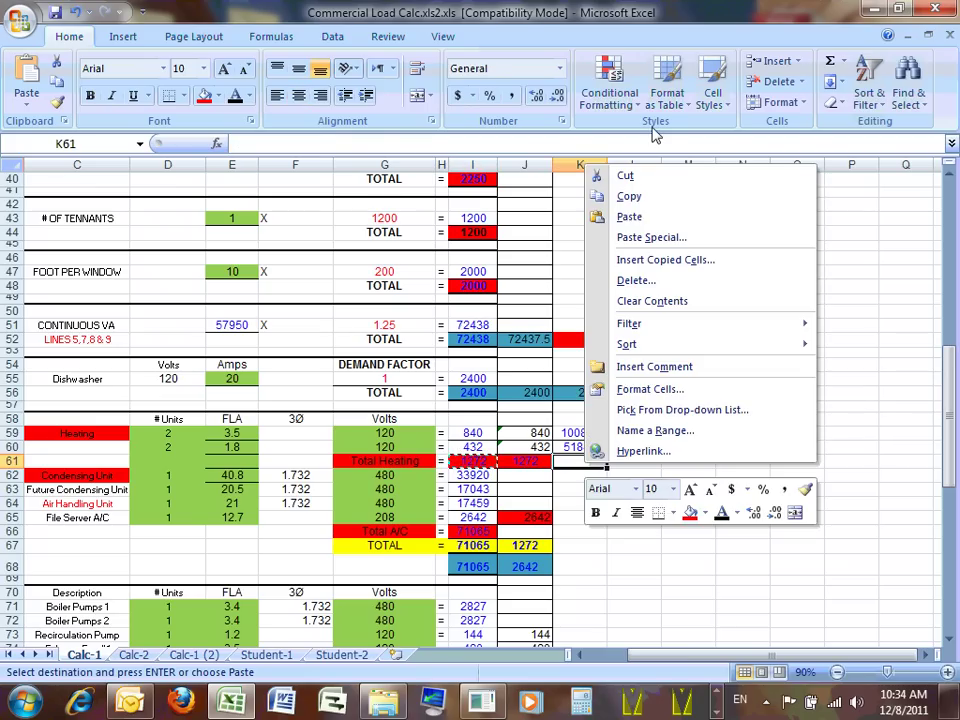
click(630, 217)
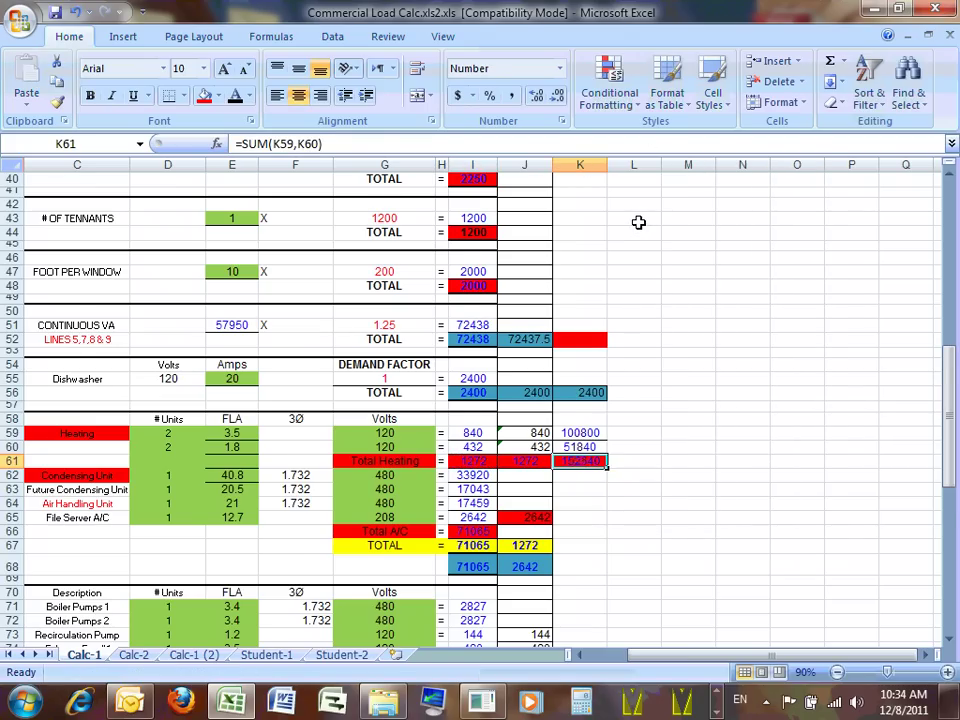
key(Escape)
Step: Clear the pasted heating formulas from K59:K61
scroll(622, 333, down, 2)
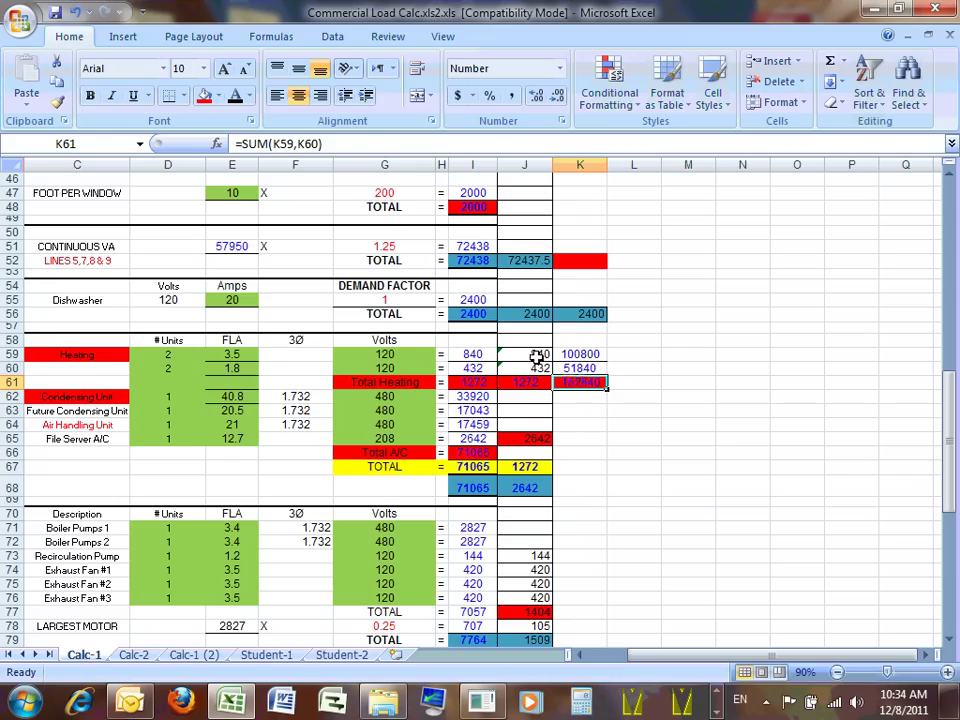
drag(574, 356, 590, 383)
key(Delete)
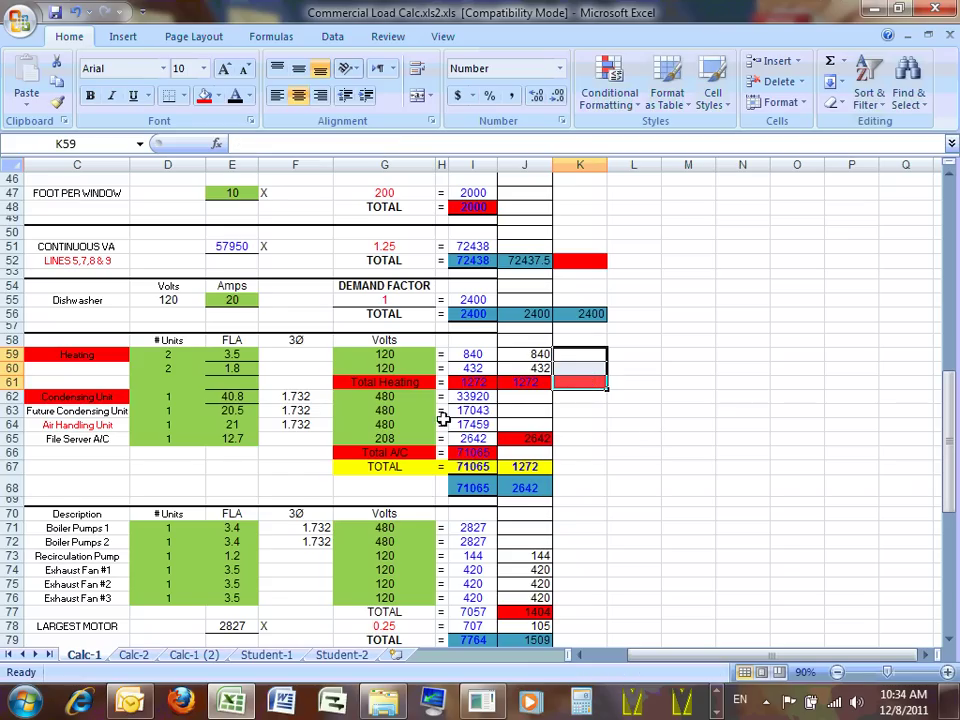
Step: Enter the formula =I59 in K59 to bring the first heating load into the RP column
click(580, 357)
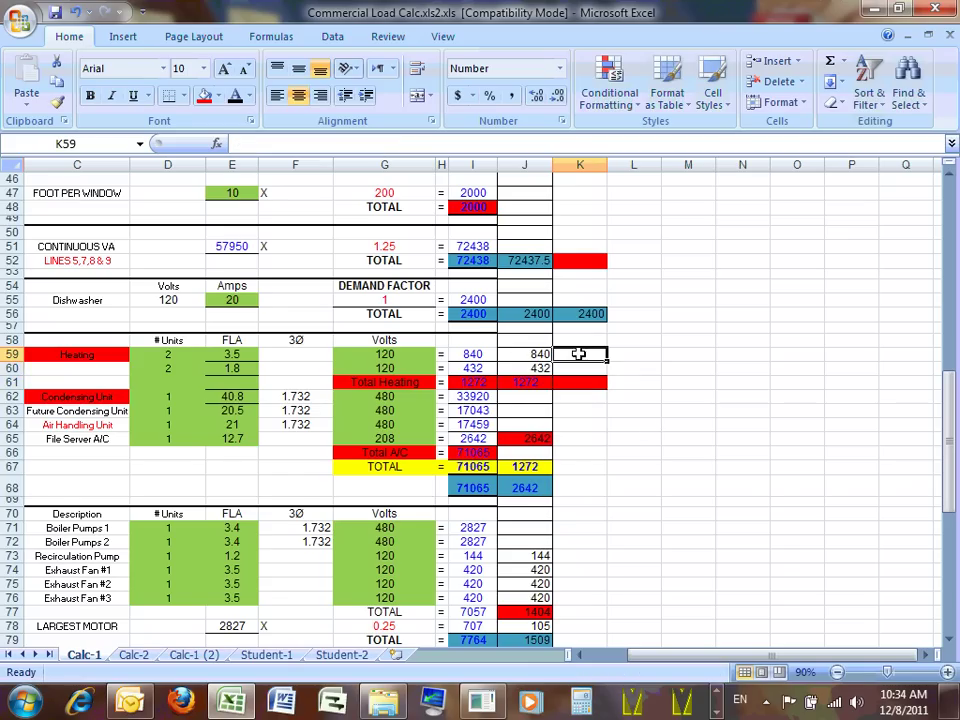
text(=)
click(469, 354)
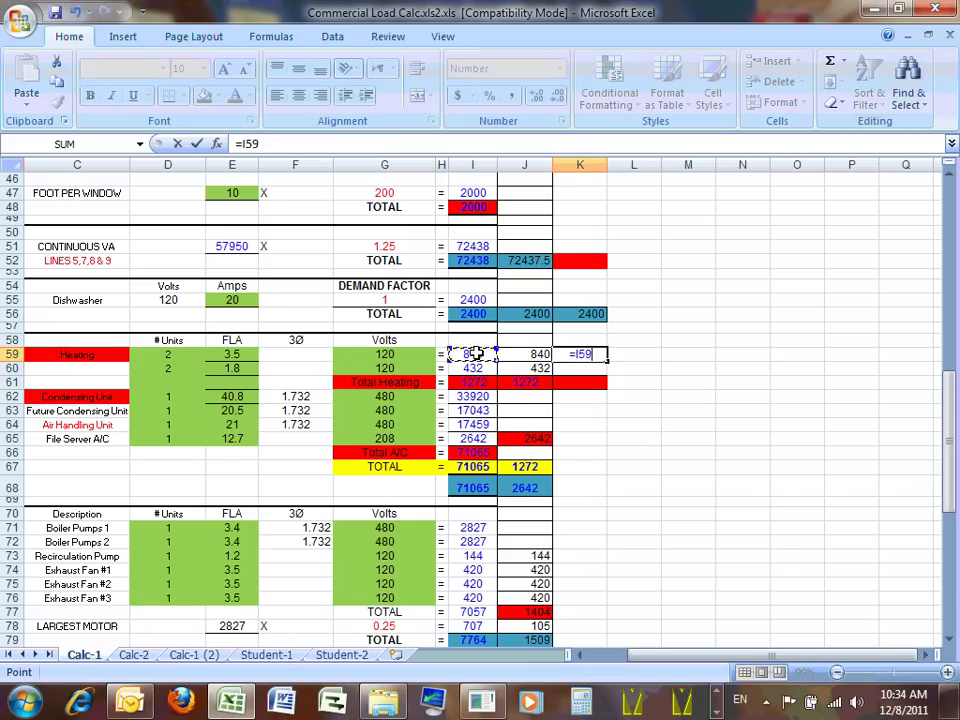
key(Escape)
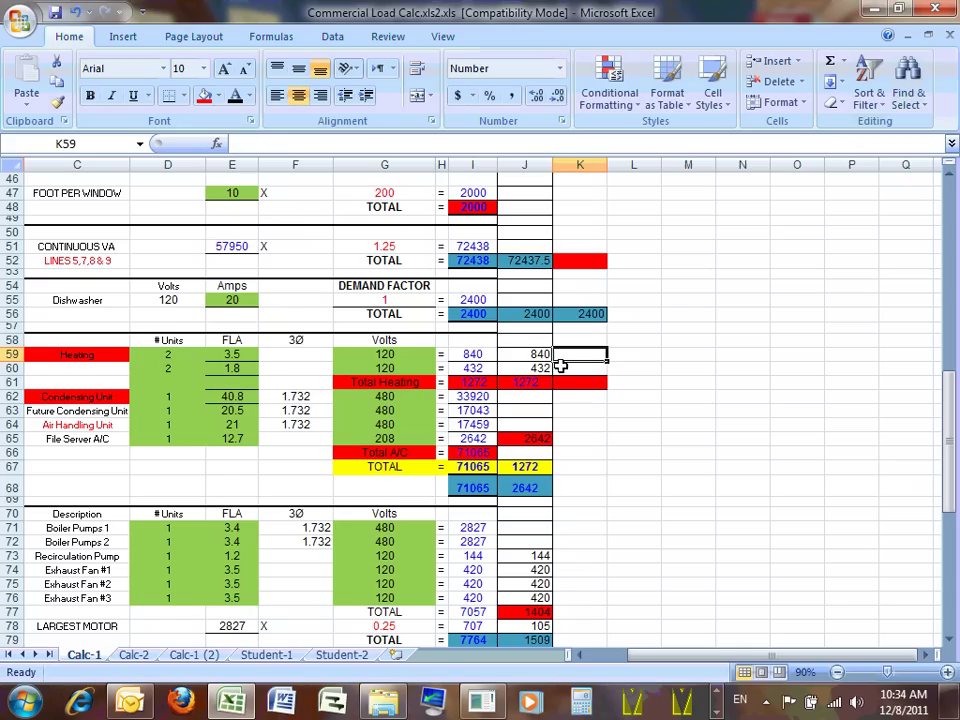
text(=)
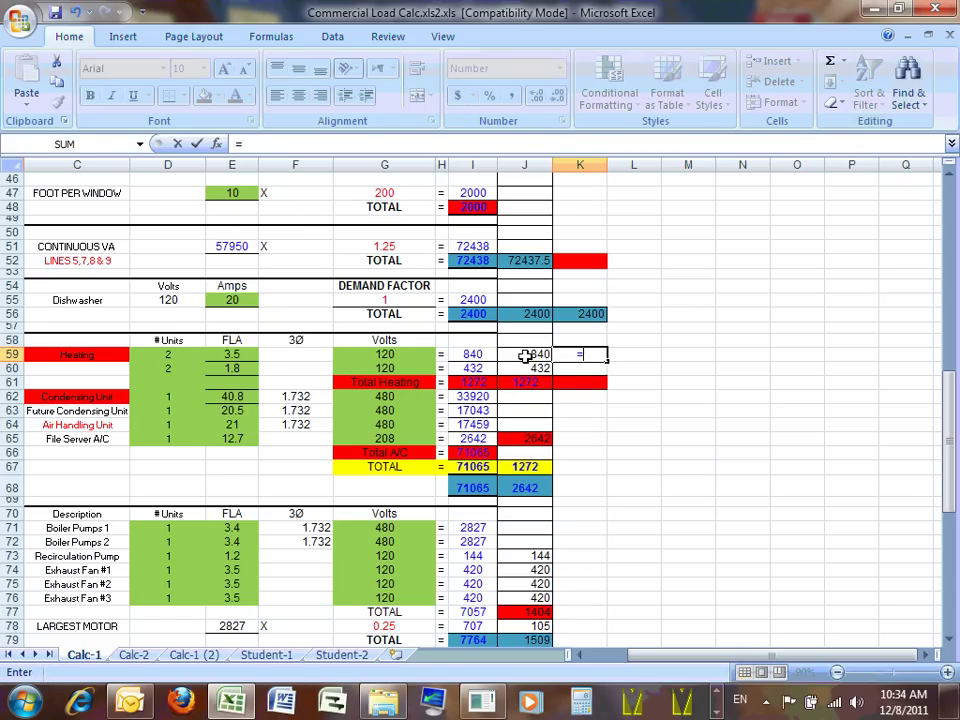
click(467, 356)
key(Return)
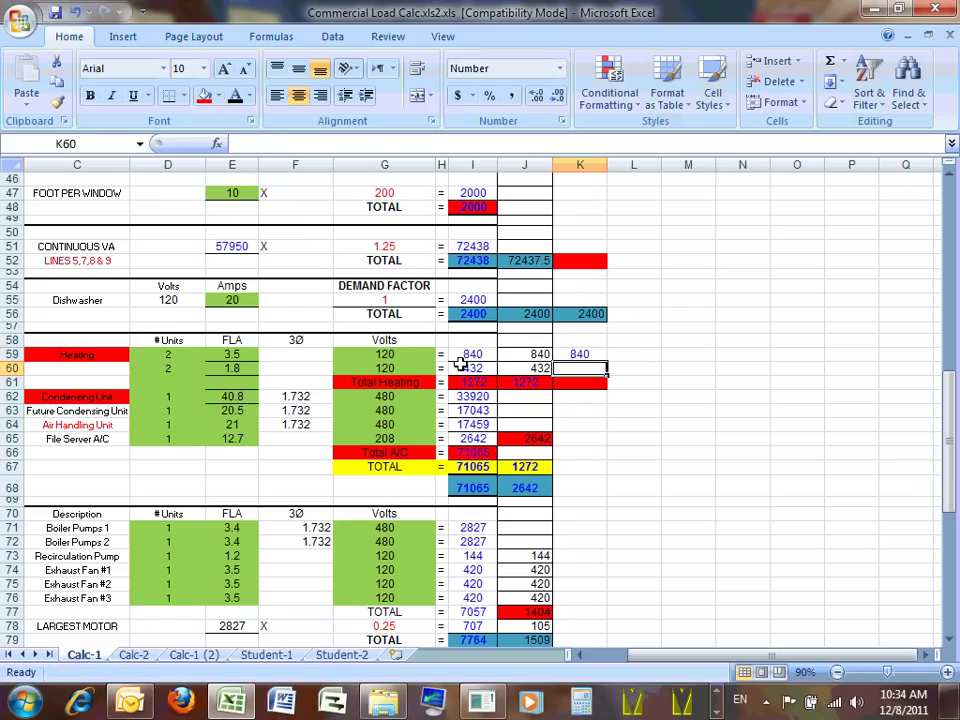
Step: Fill the K59 formula down through K61 for the second heating load and the total heating
click(625, 450)
click(583, 352)
drag(605, 361, 602, 380)
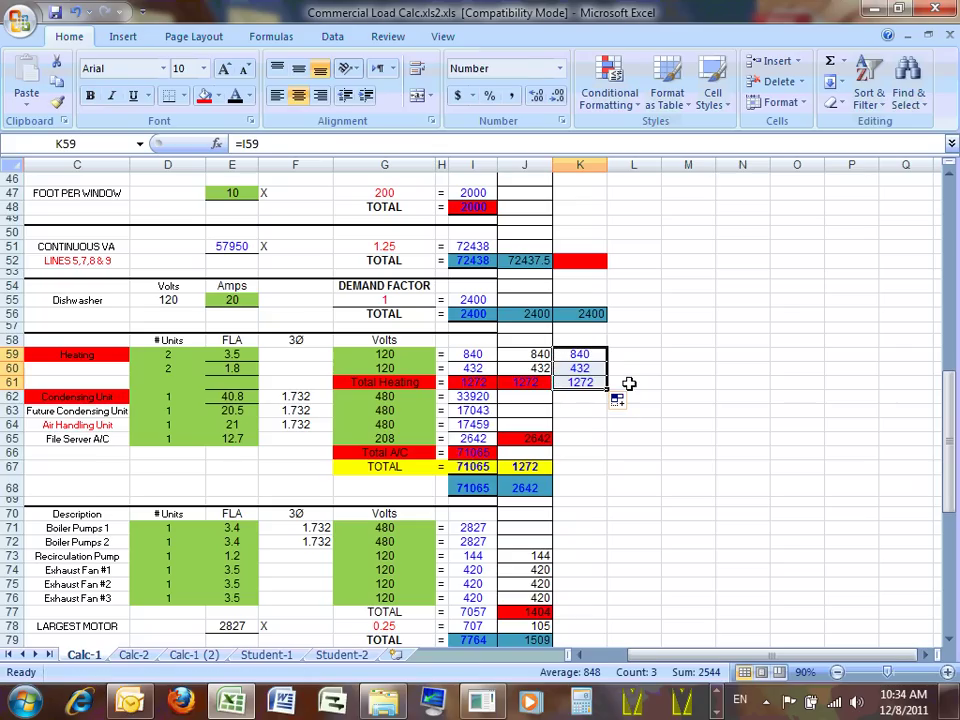
click(599, 411)
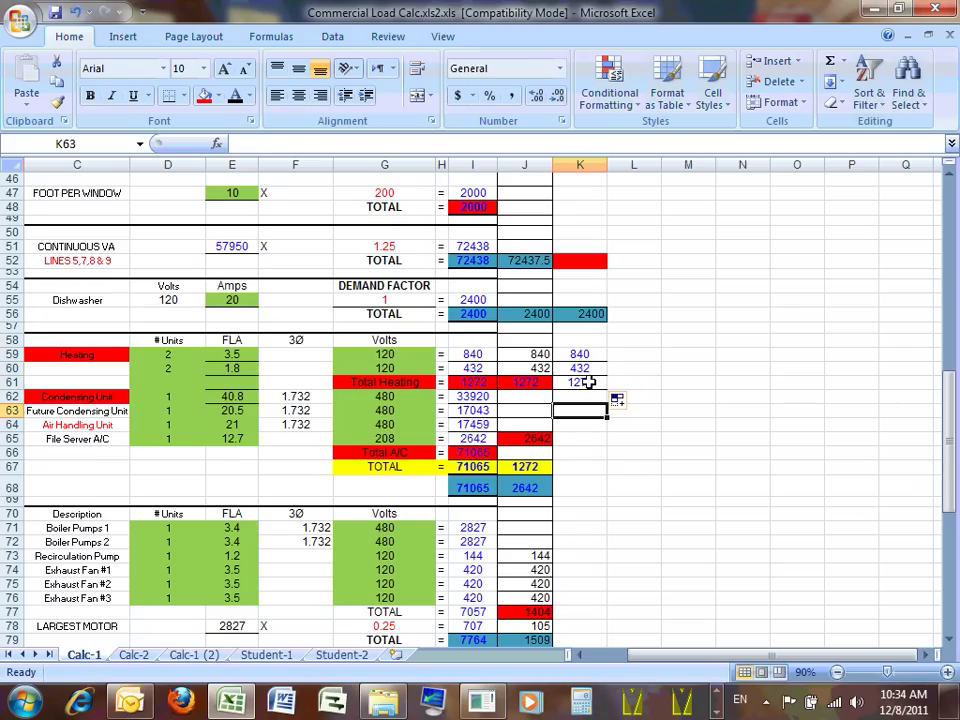
Step: Check the heating formulas in K59 and K61 against the heating loads in column I
click(583, 354)
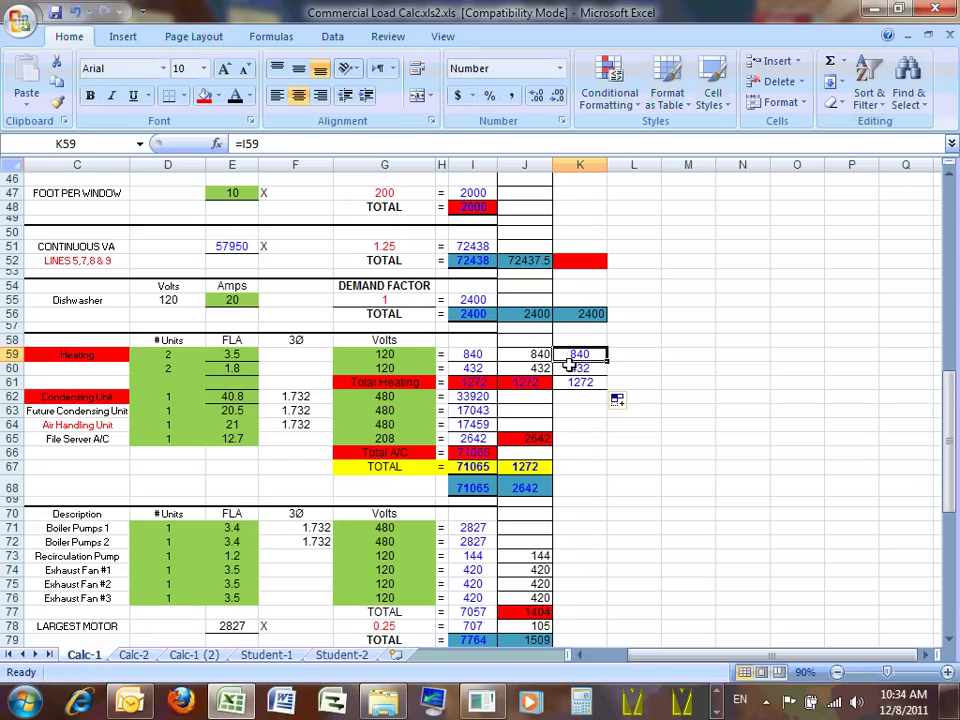
drag(472, 354, 473, 369)
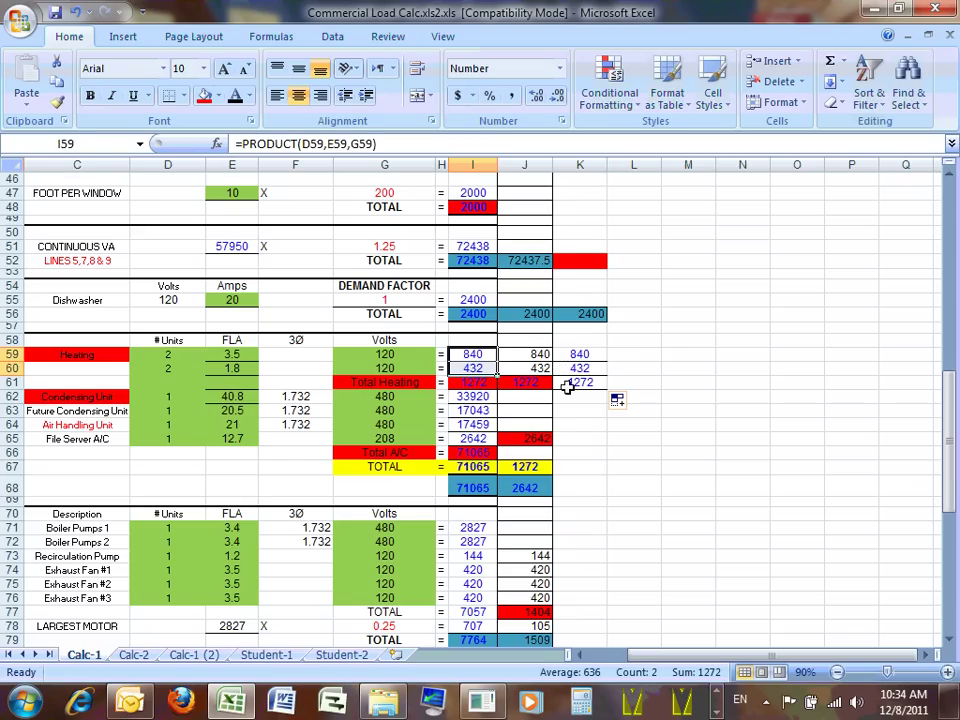
click(587, 407)
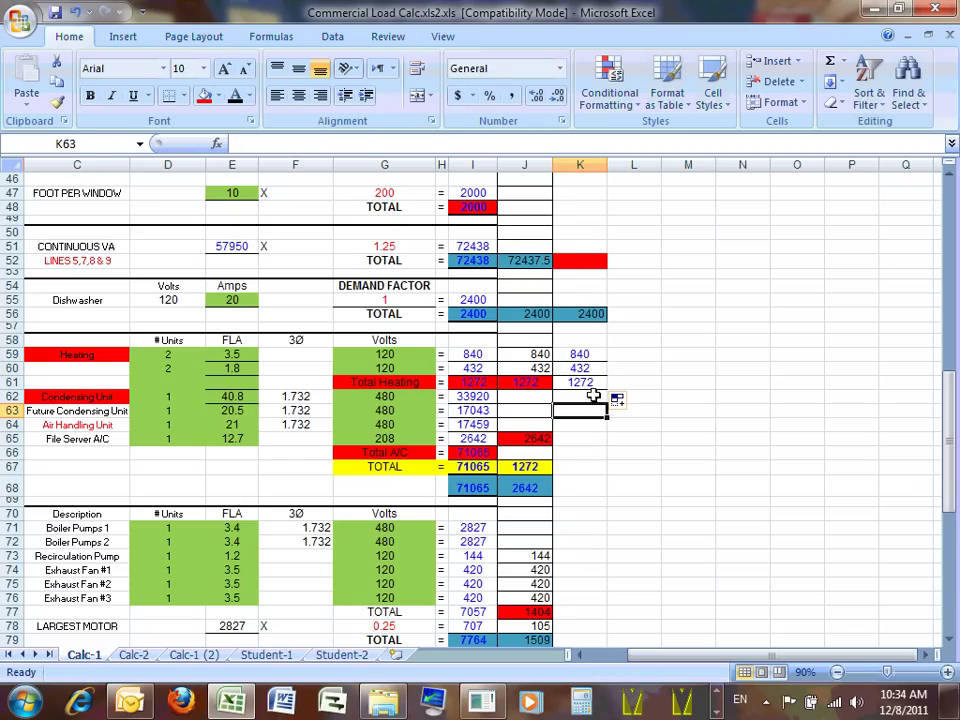
click(587, 382)
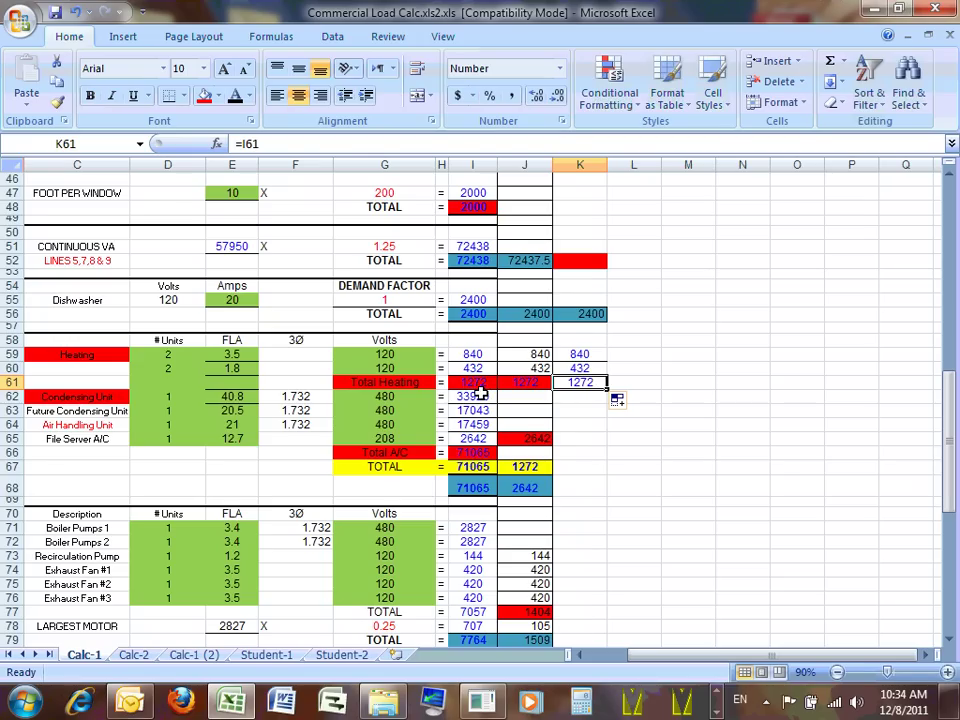
double_click(592, 383)
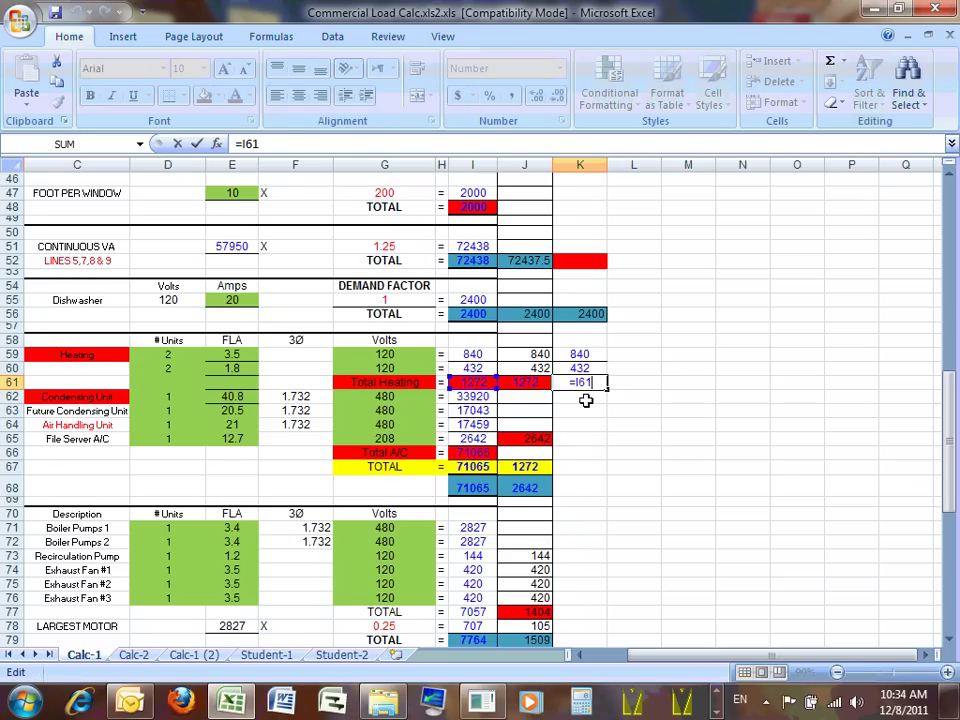
key(ctrl+Return)
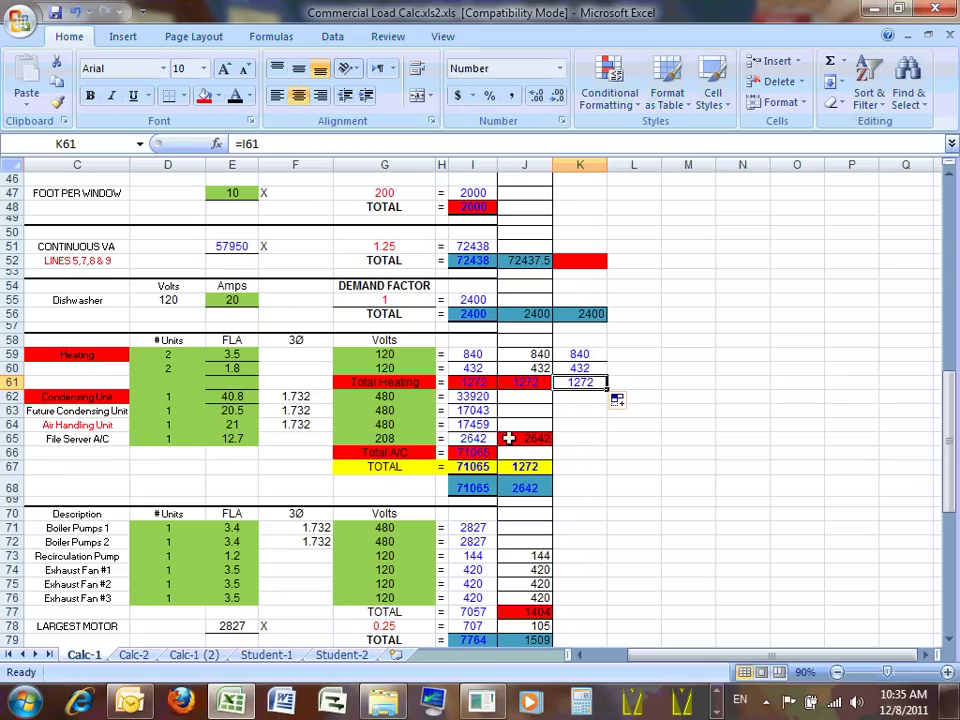
Step: Enter the formula =I65 in K65 to bring the File Server A/C load into the RP column
click(585, 438)
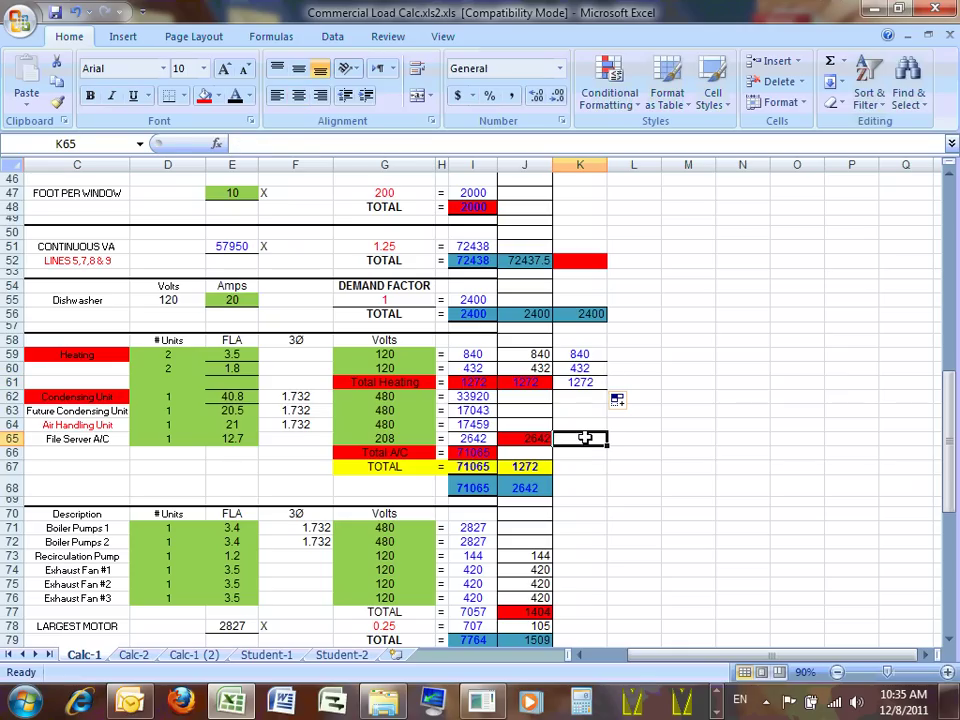
text(=)
click(470, 438)
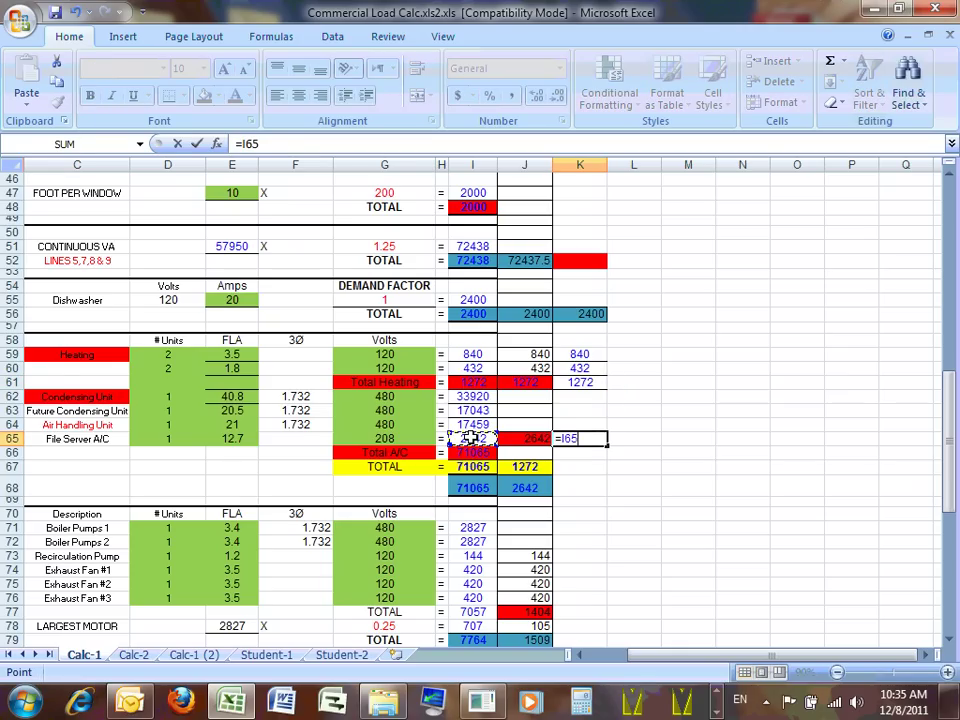
key(Return)
click(673, 465)
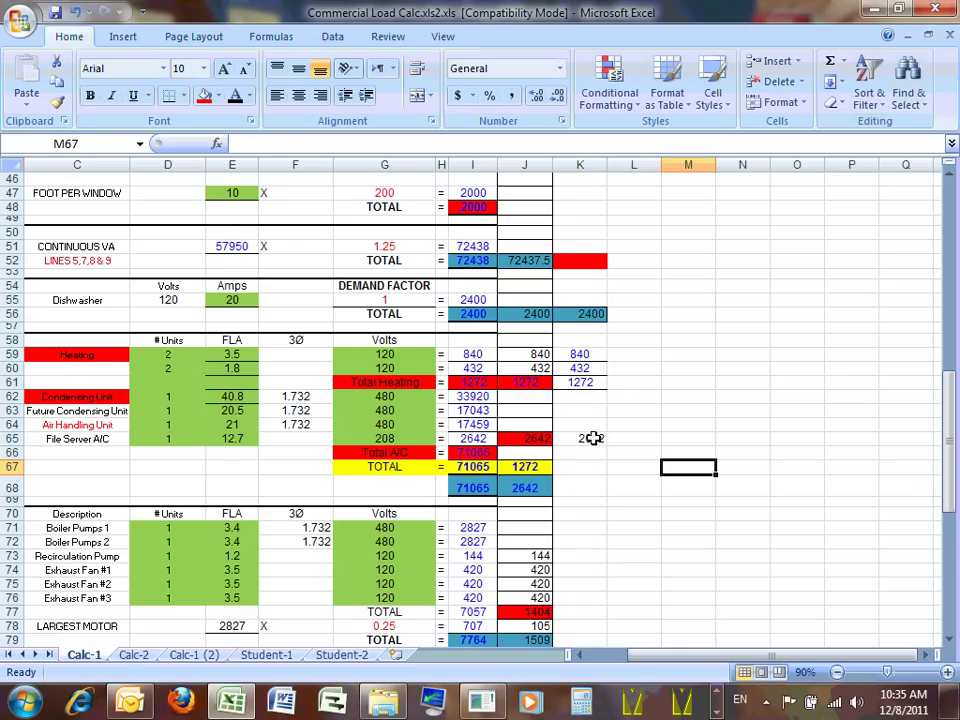
click(593, 438)
Step: Enter the formula =I74 in K74 to bring the Exhaust Fan #1 load into the RP column
scroll(437, 456, down, 3)
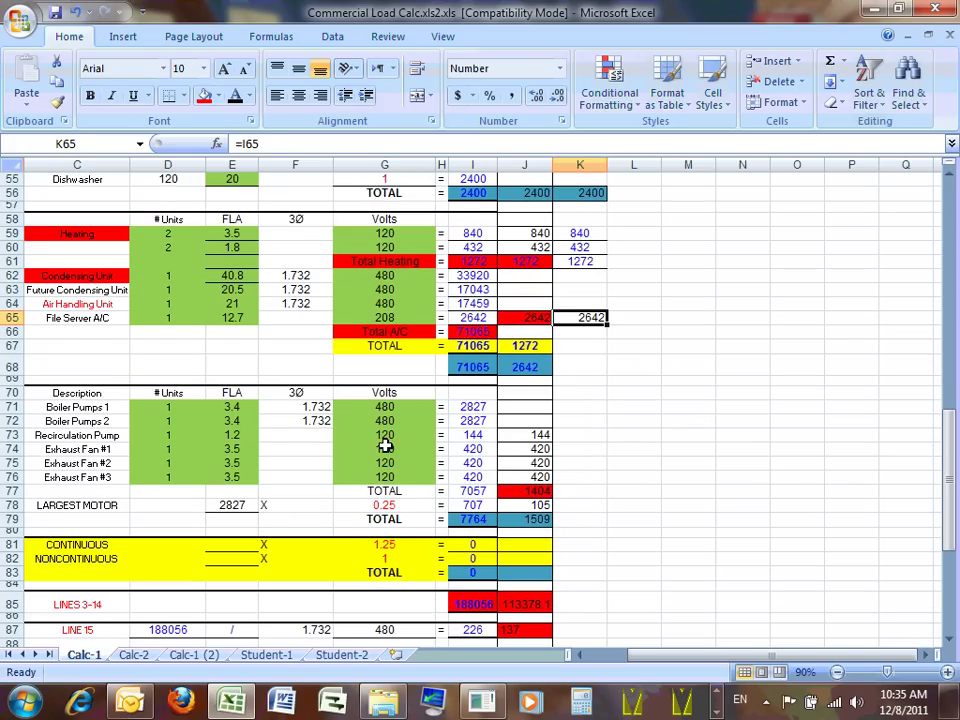
drag(385, 446, 394, 472)
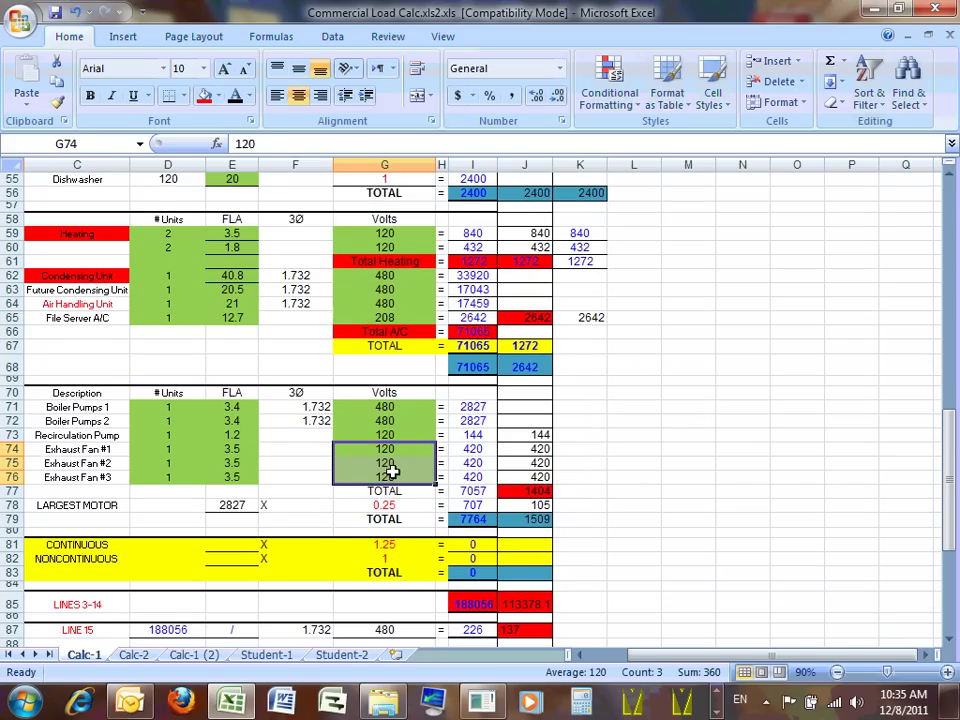
click(476, 449)
click(580, 449)
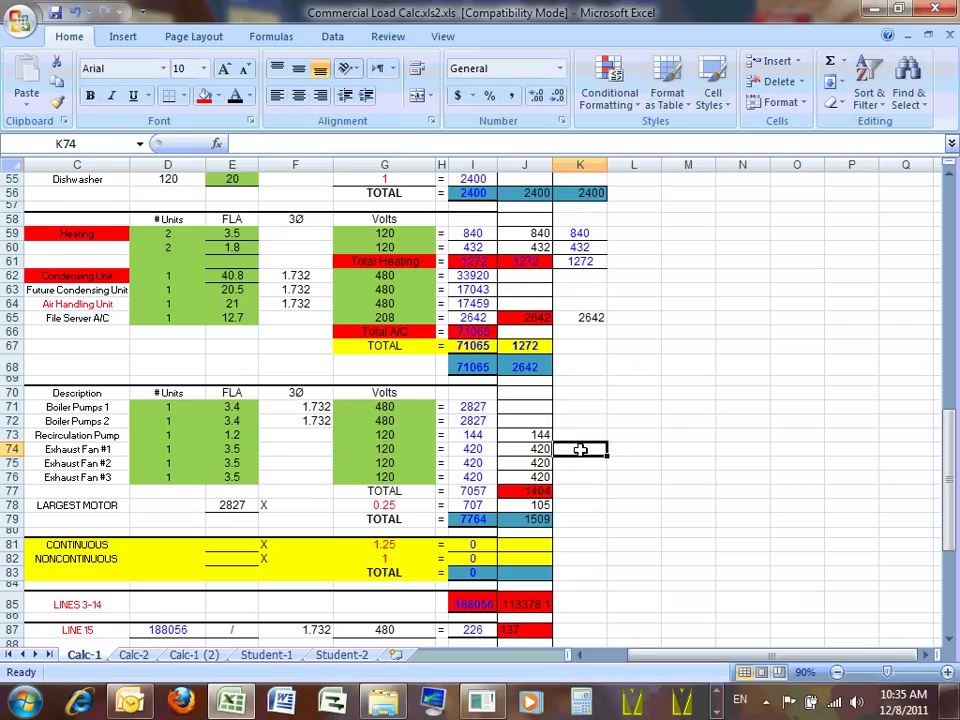
text(=)
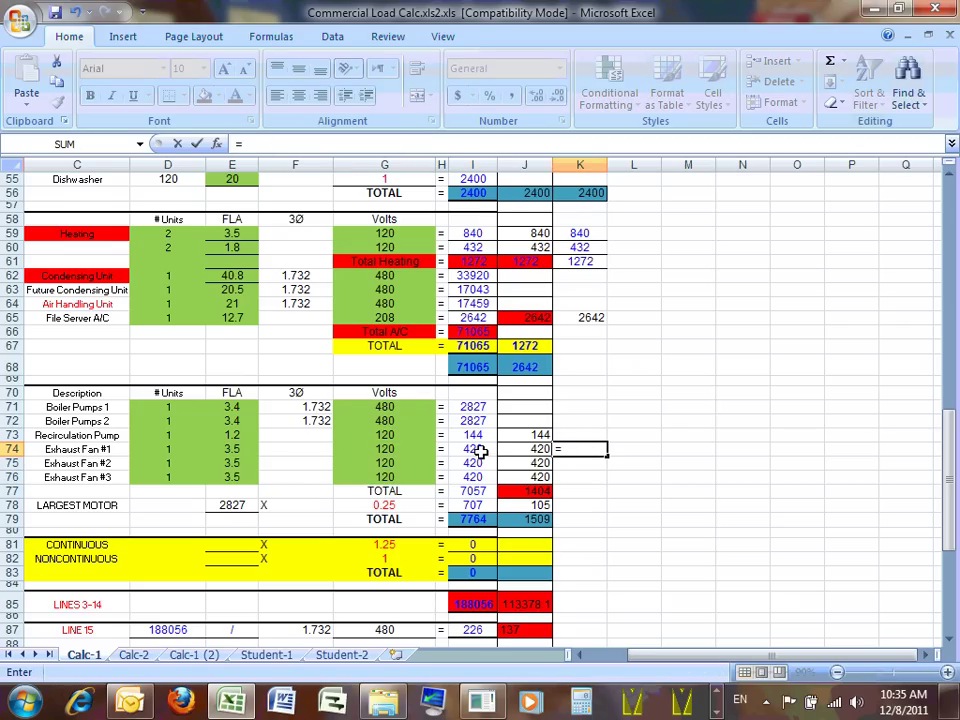
click(481, 452)
key(Return)
click(633, 463)
click(590, 449)
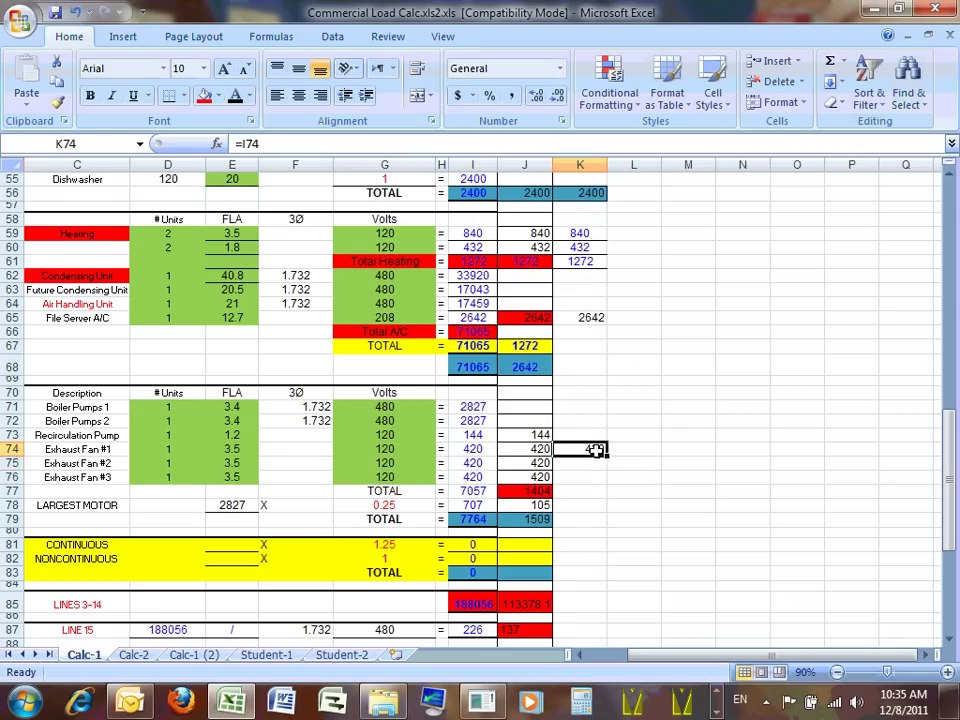
Step: Fill the K74 formula down through K77 for the other exhaust fans and the total row, and check K77's formula
drag(605, 457, 600, 492)
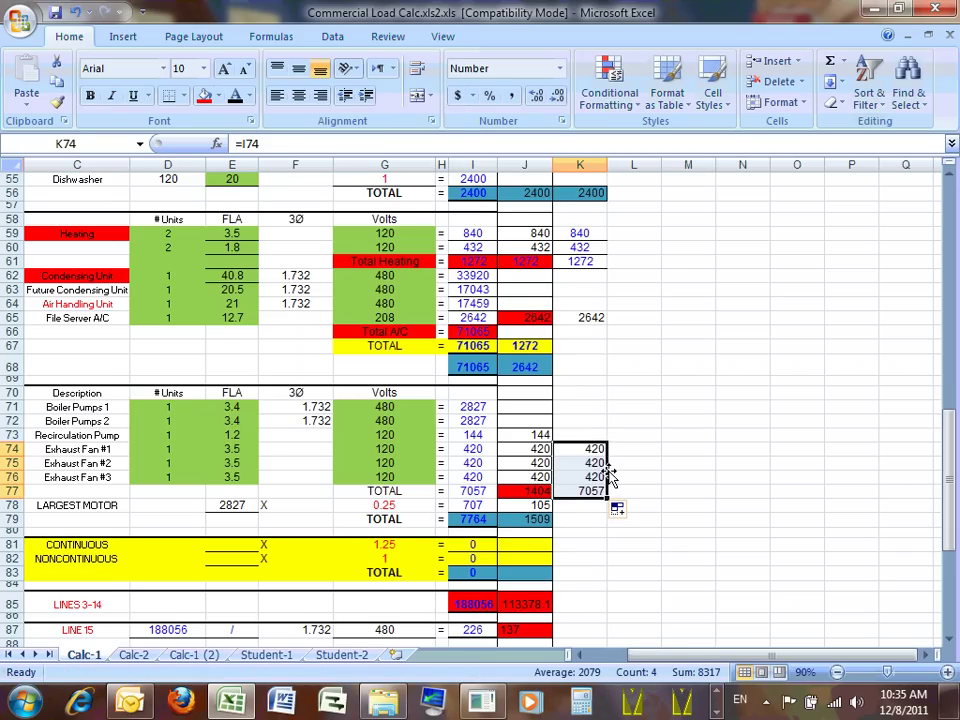
click(616, 478)
click(590, 490)
text(=I77)
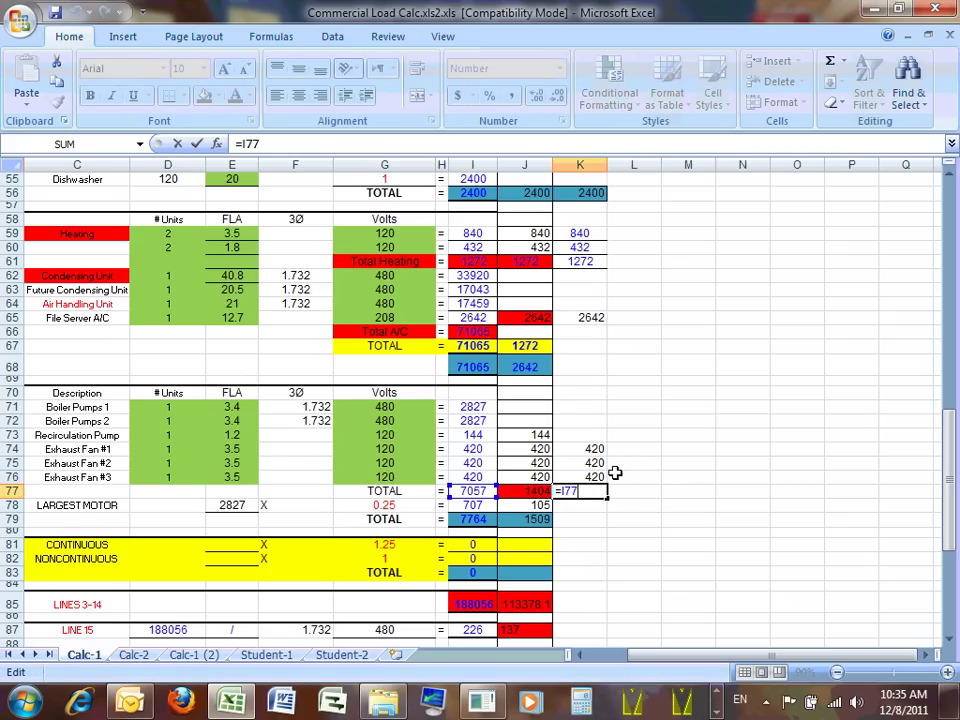
key(ctrl+Return)
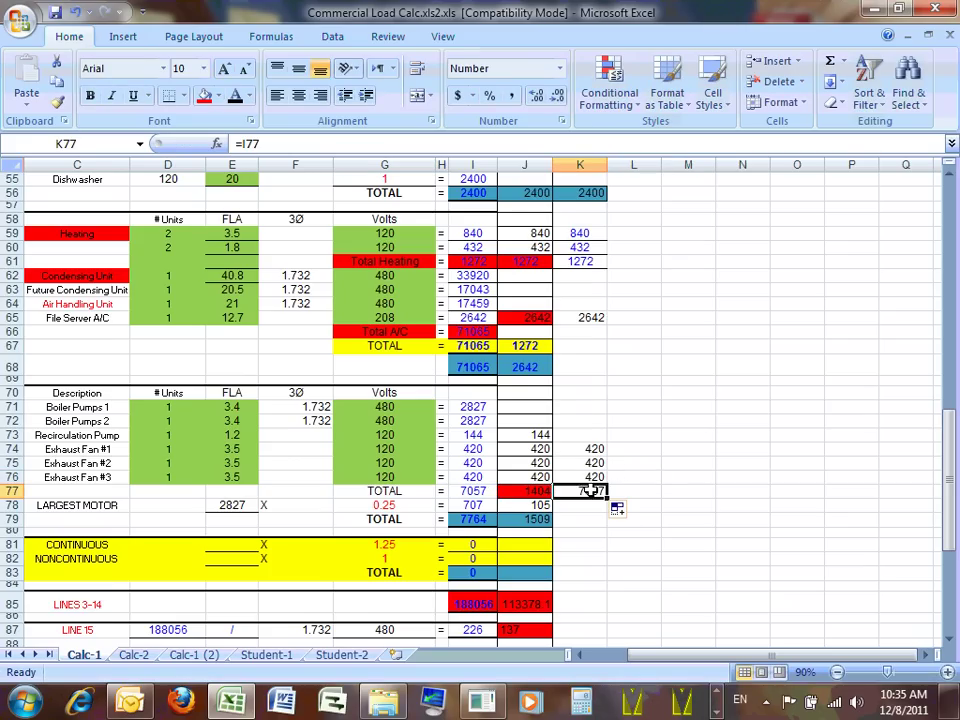
Step: Replace the formula in K77 with =SUM(K74:K76) to total the exhaust fan loads
text(=)
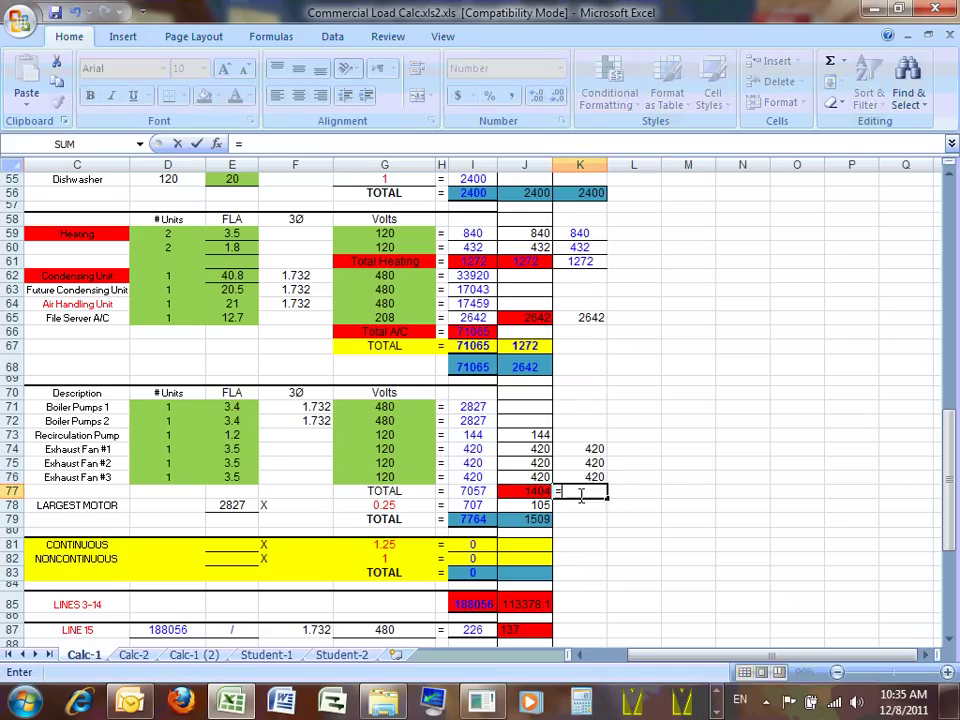
text(sum)
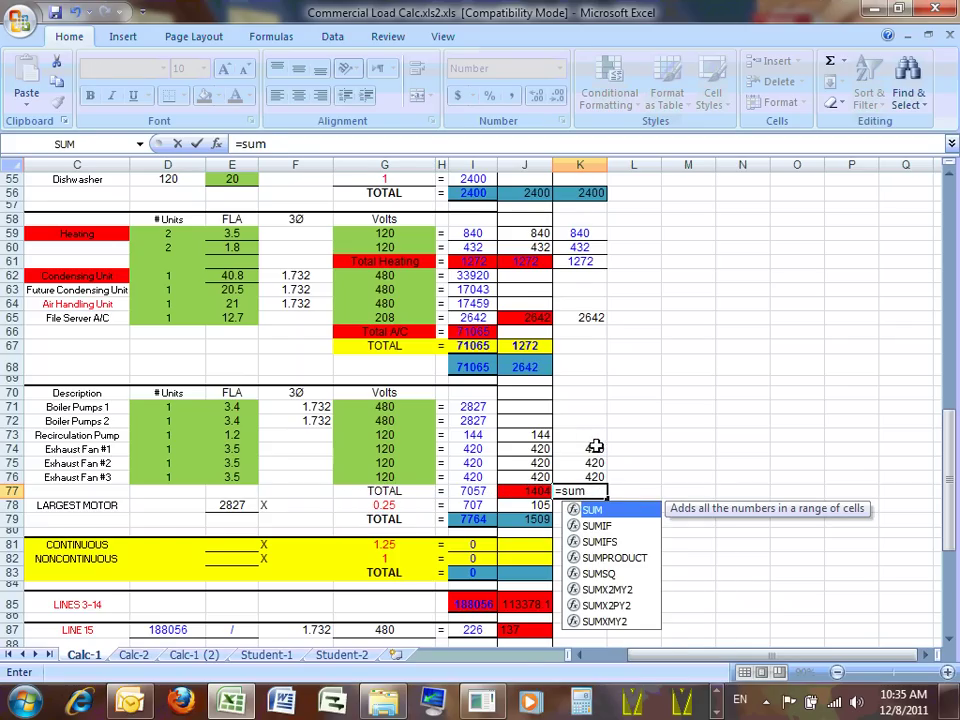
drag(594, 446, 594, 477)
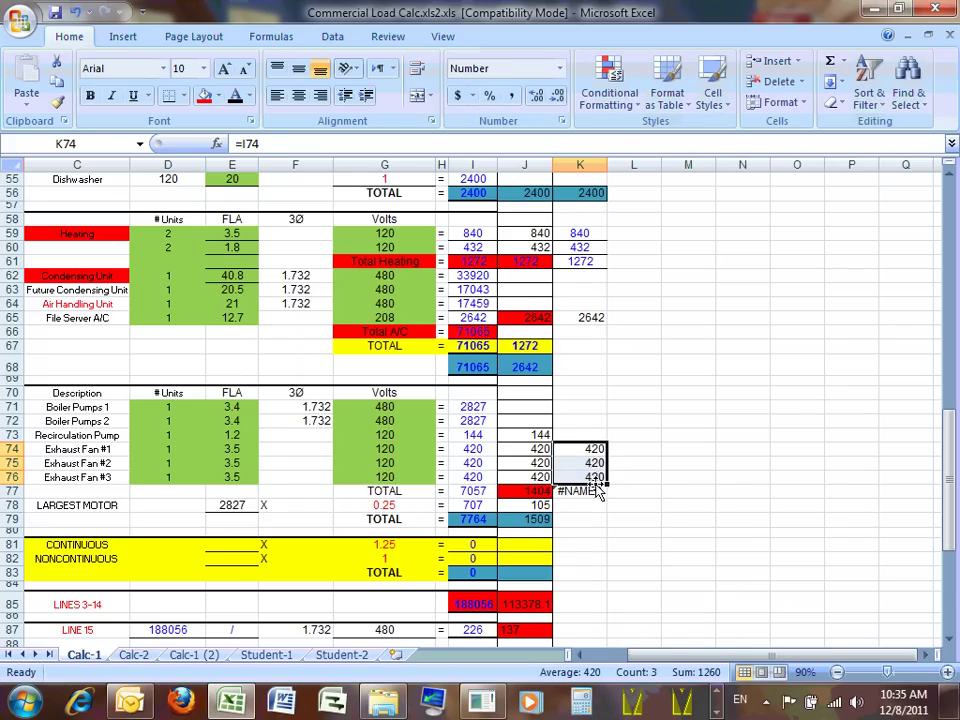
click(594, 491)
double_click(594, 491)
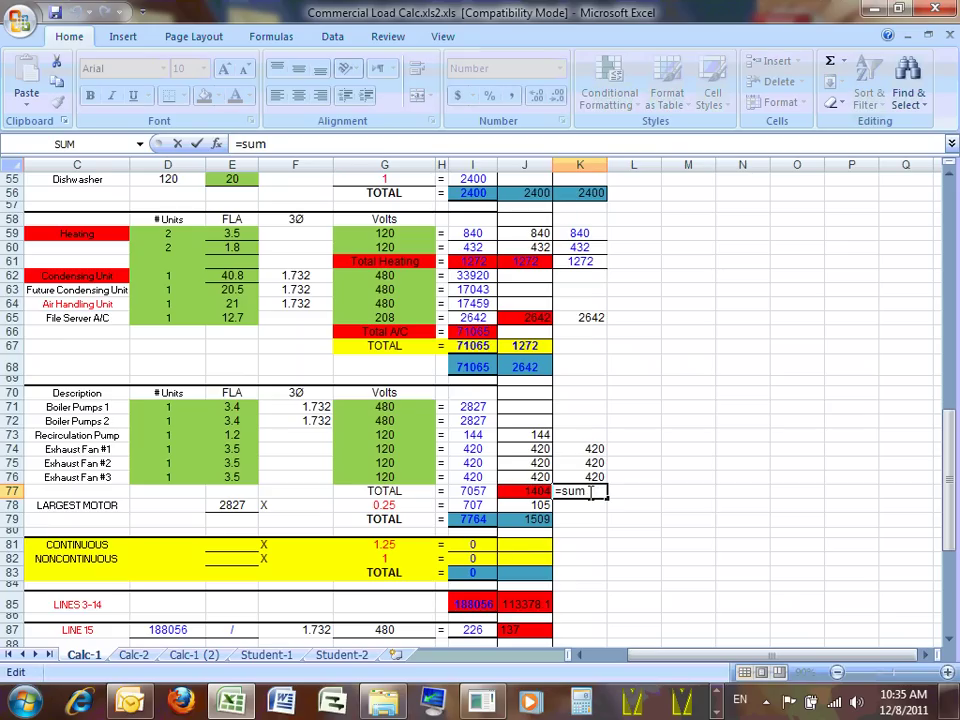
text(()
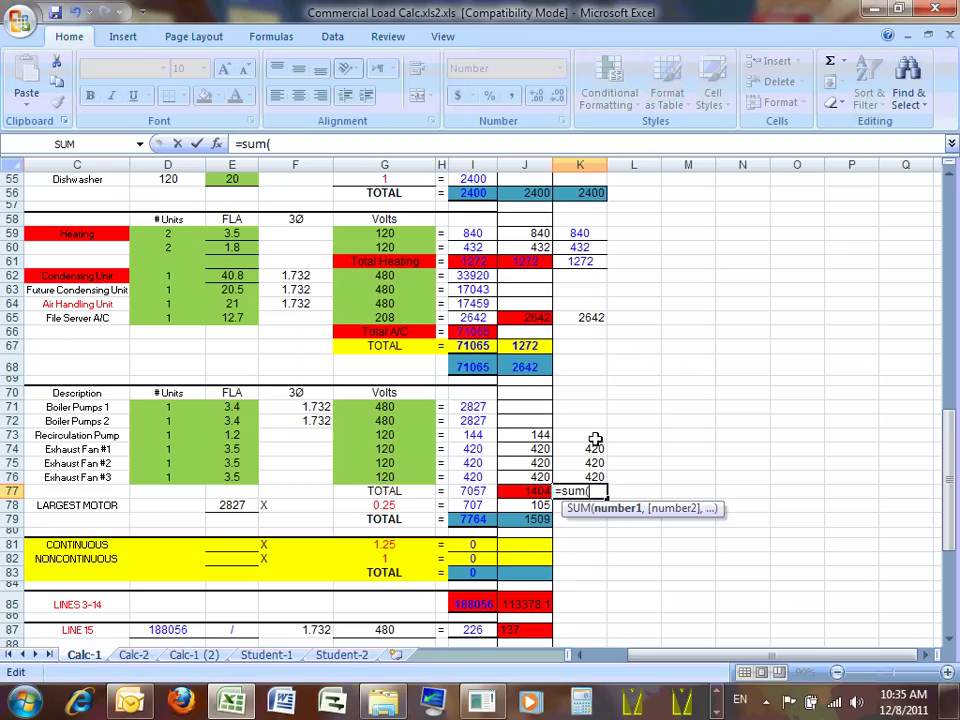
drag(594, 449, 592, 477)
key(Return)
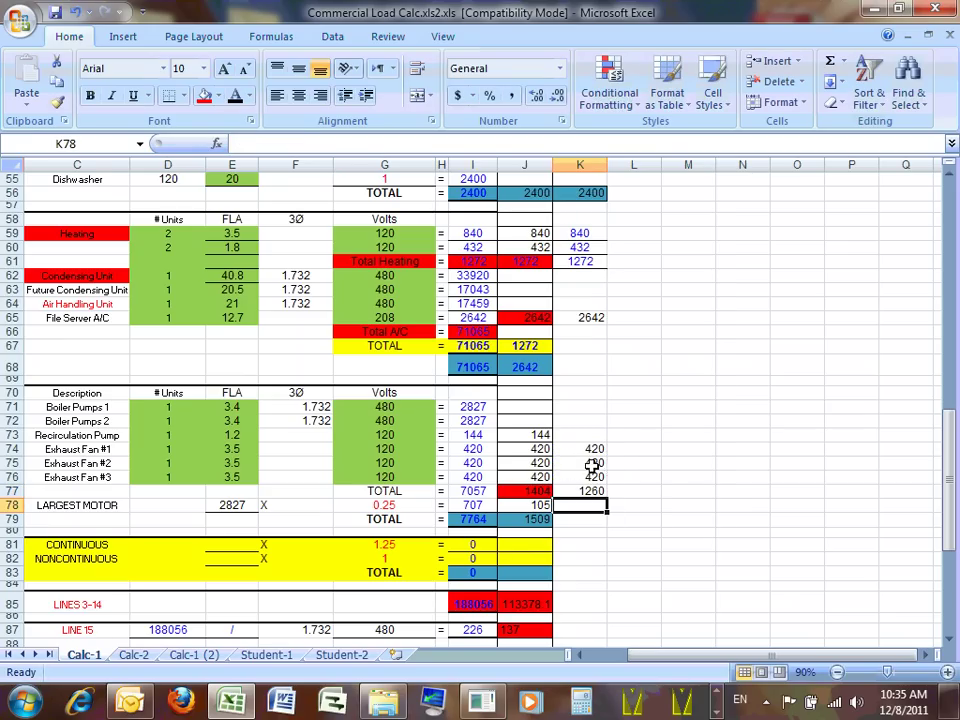
click(694, 519)
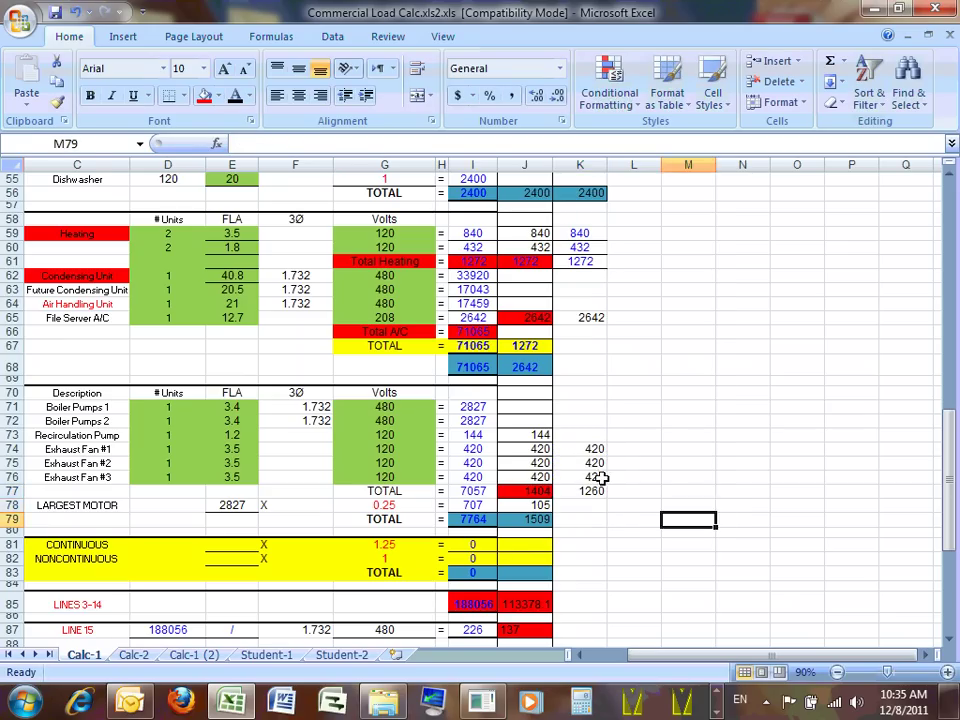
Step: Enter the formula =I73 in K73 to bring the 120 V Recirculation Pump load into the RP column
drag(384, 435, 527, 481)
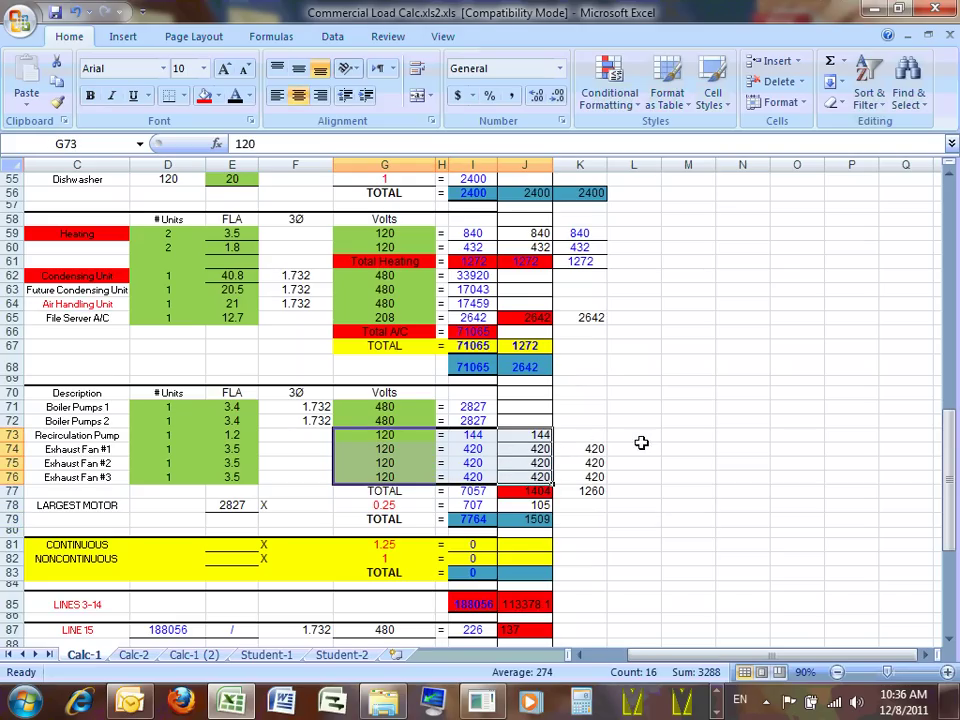
click(582, 436)
text(=)
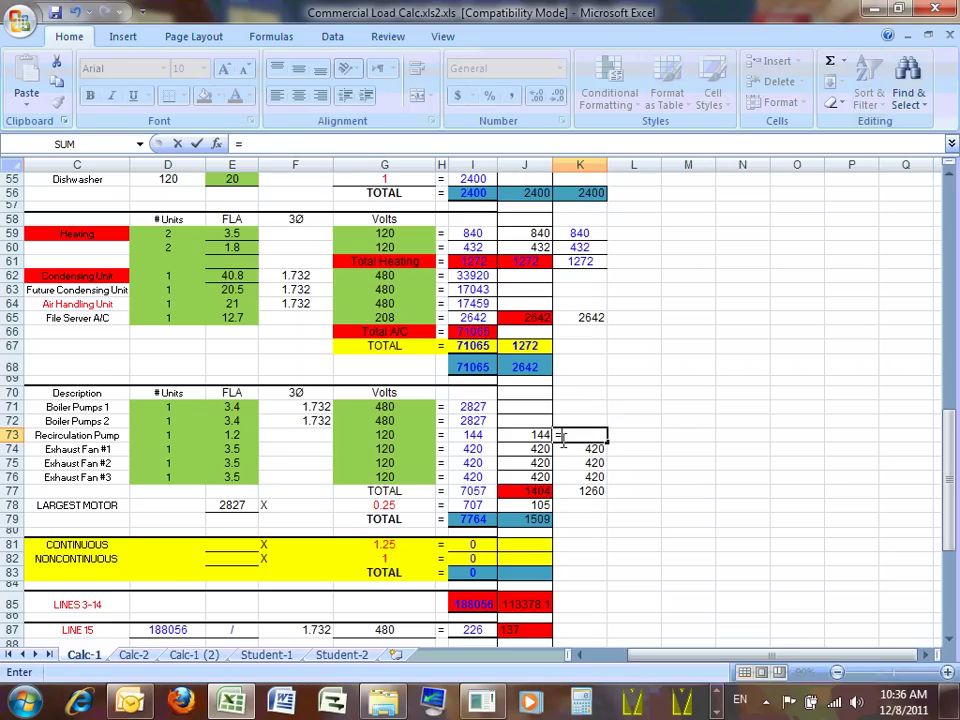
click(468, 435)
key(Return)
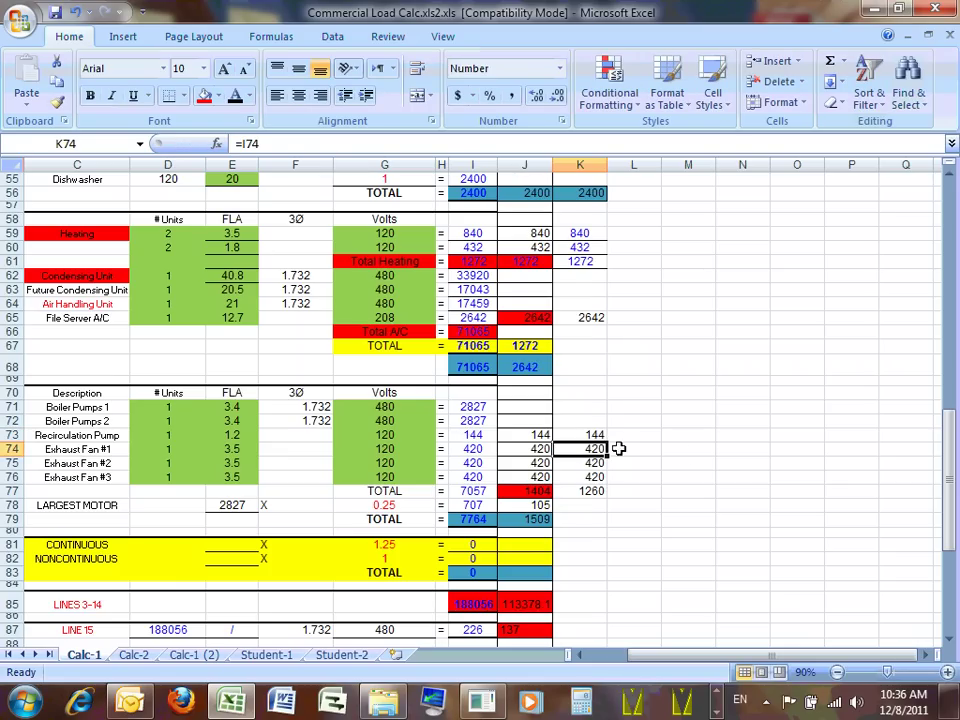
click(741, 462)
Step: Extend the K77 total to =SUM(K73:K76) so it includes the recirculation pump, and recheck the formula
click(593, 490)
key(alt+equal)
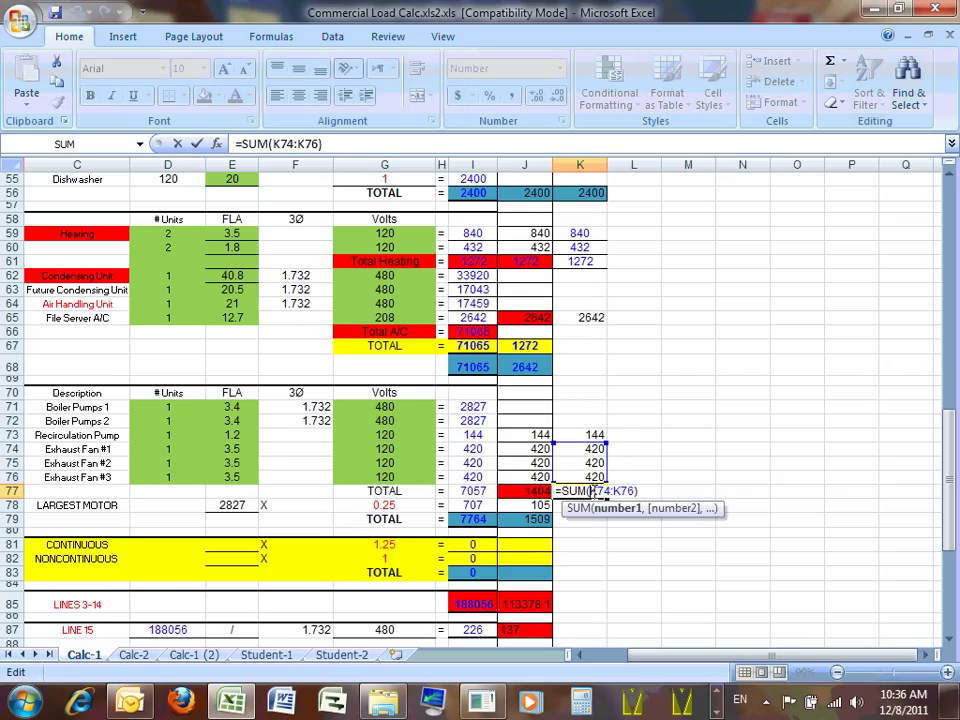
drag(608, 441, 606, 434)
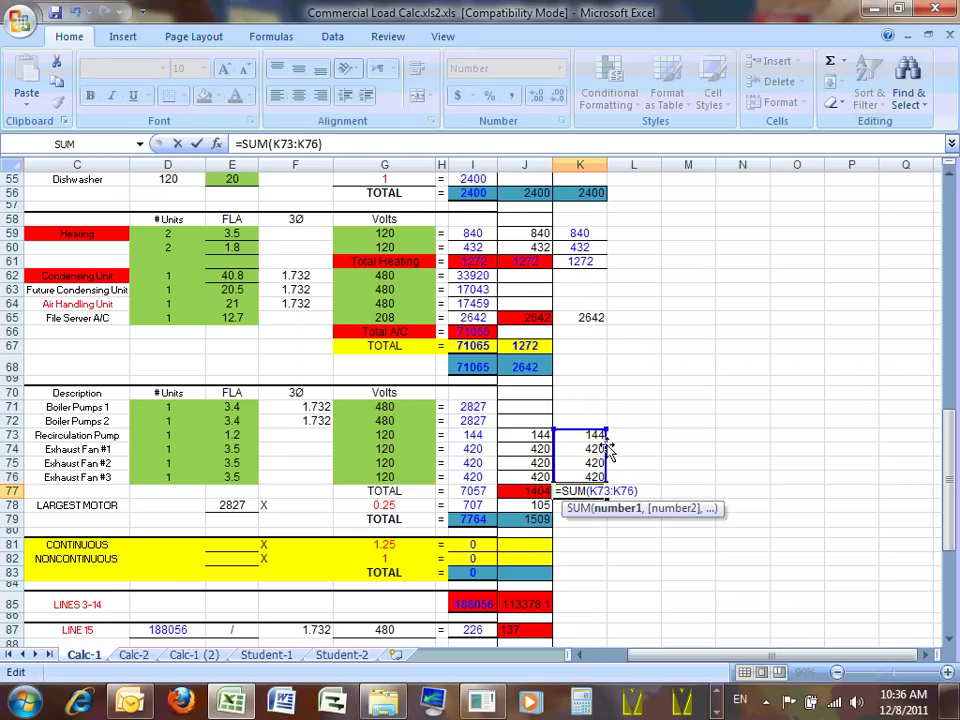
key(Return)
click(668, 463)
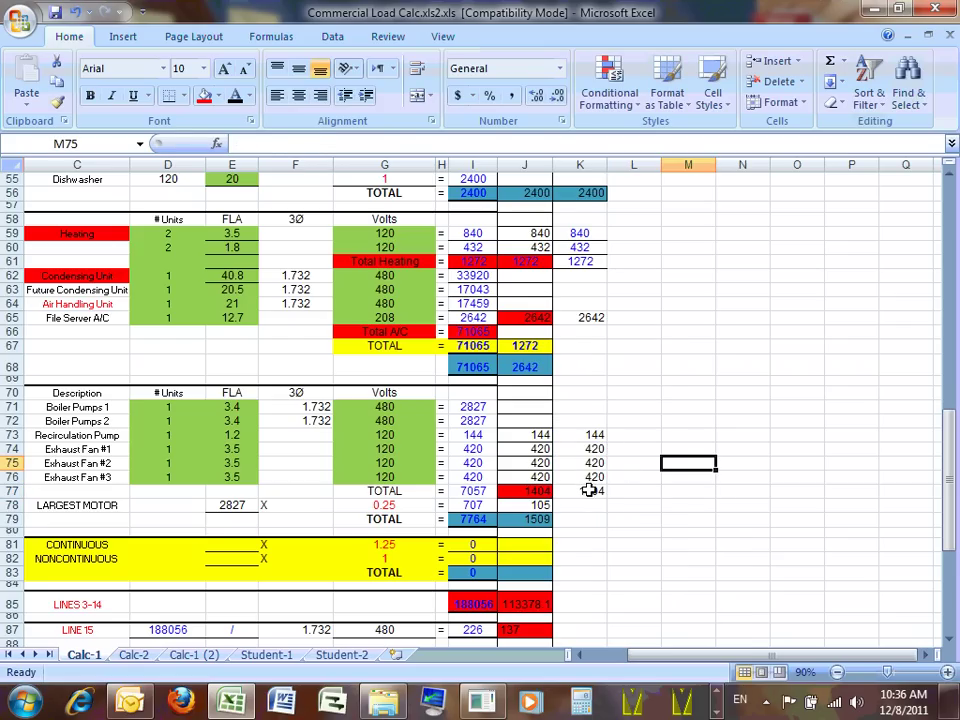
click(589, 490)
key(alt+equal)
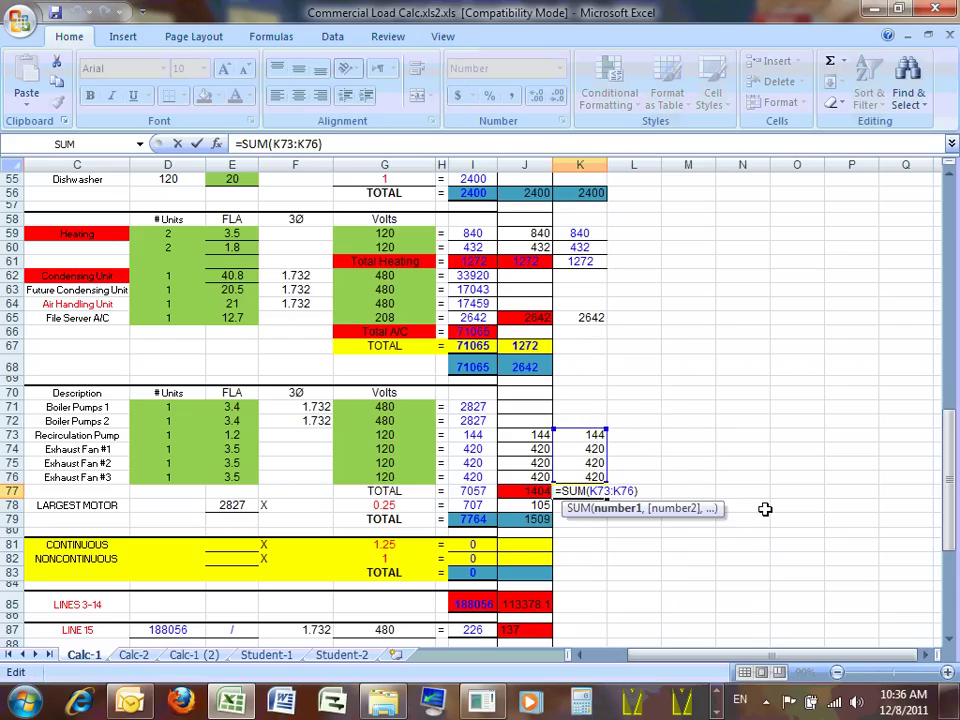
key(Return)
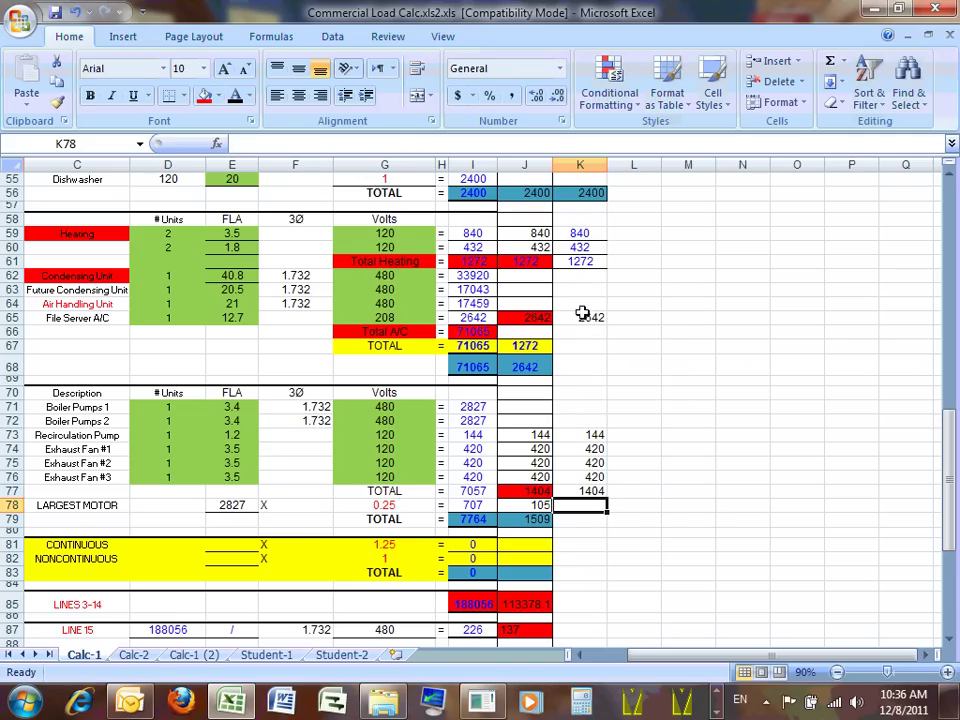
Step: Check the largest motor calculation in row 78, and enter =MAX(K73:K77) in K78 to pick the largest RP motor load
click(634, 517)
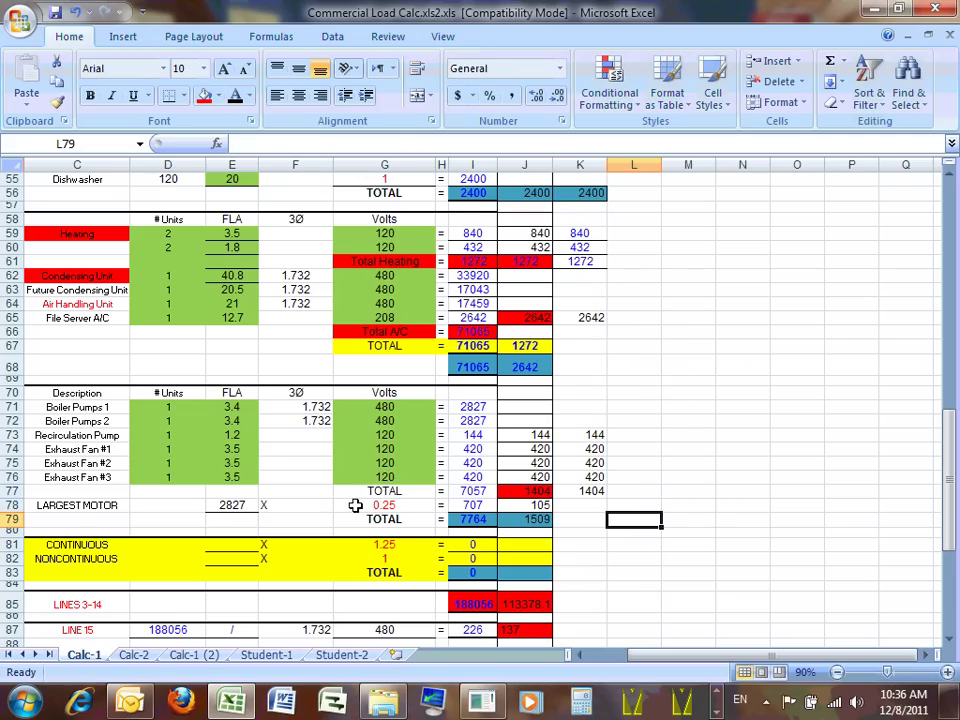
click(588, 505)
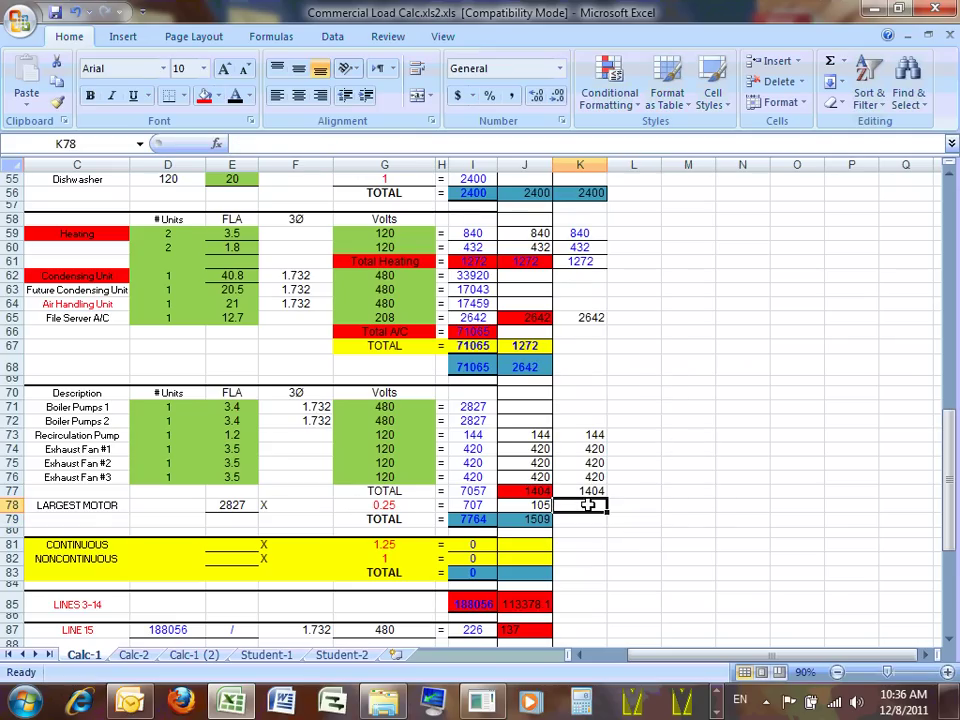
click(468, 505)
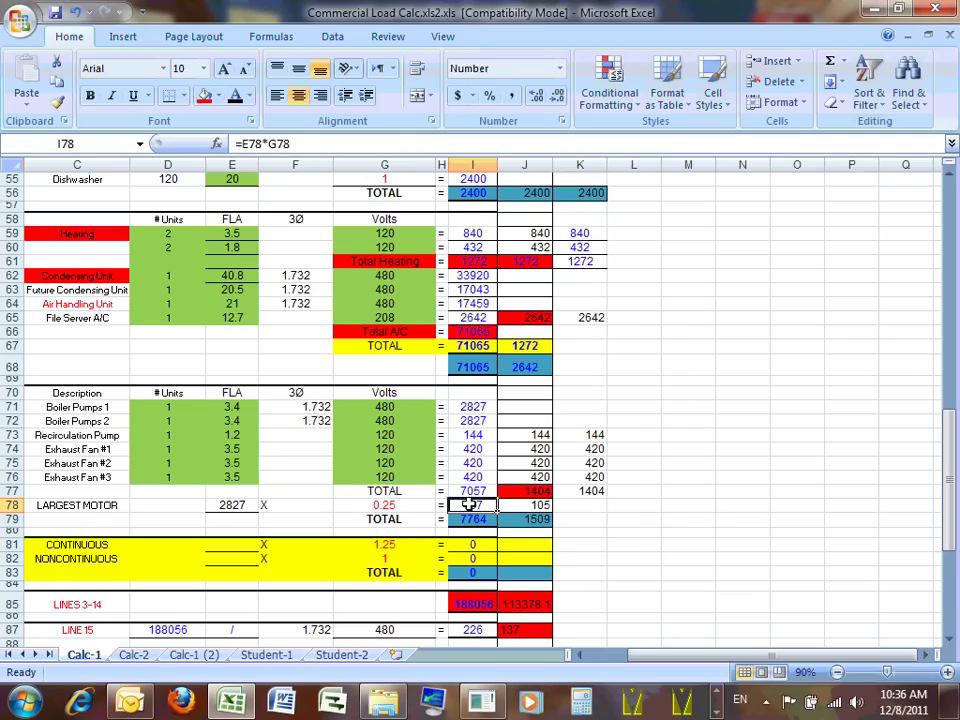
click(397, 505)
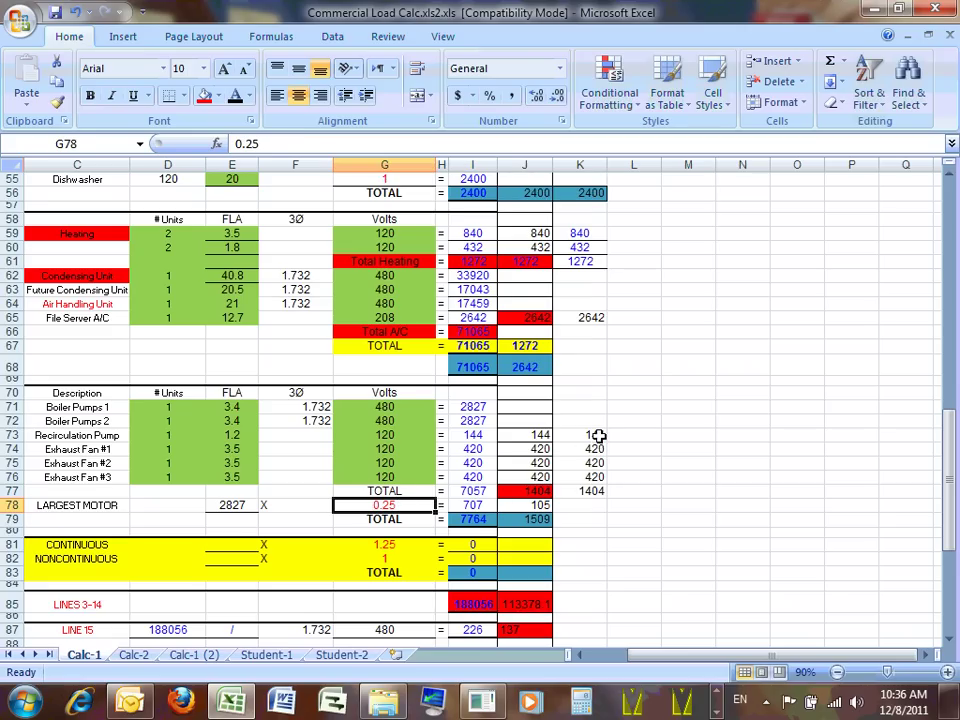
drag(596, 436, 597, 491)
click(596, 507)
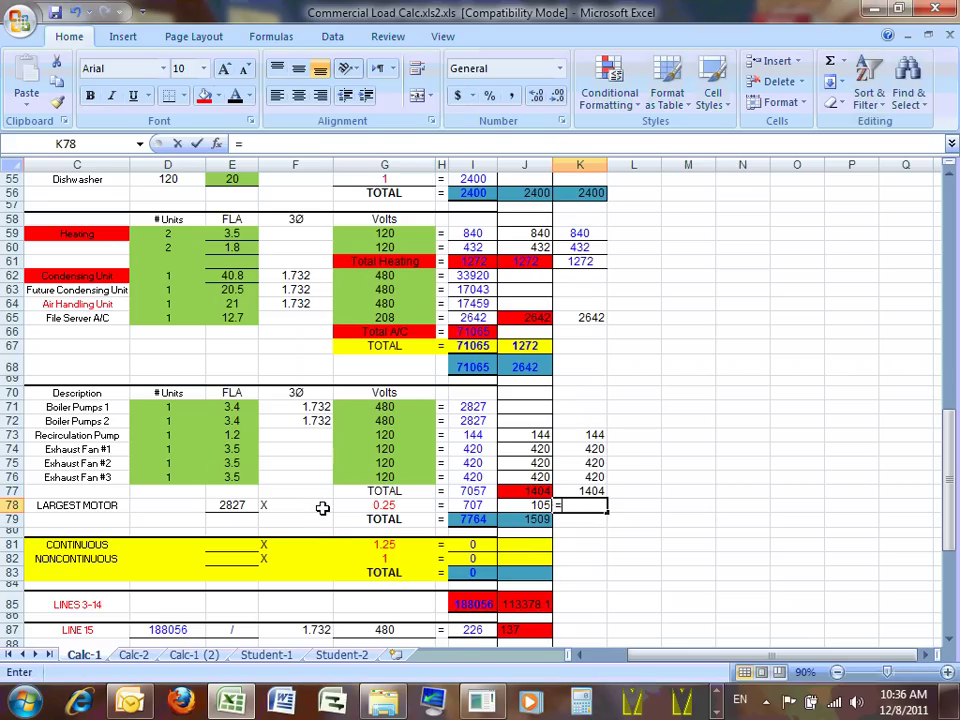
text(=)
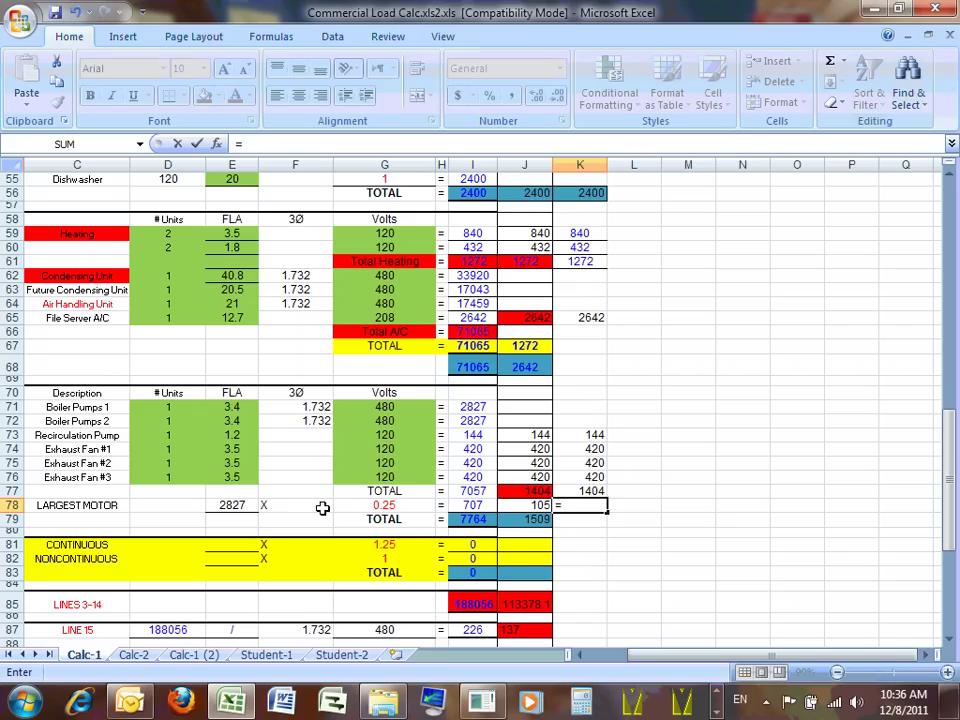
text(max()
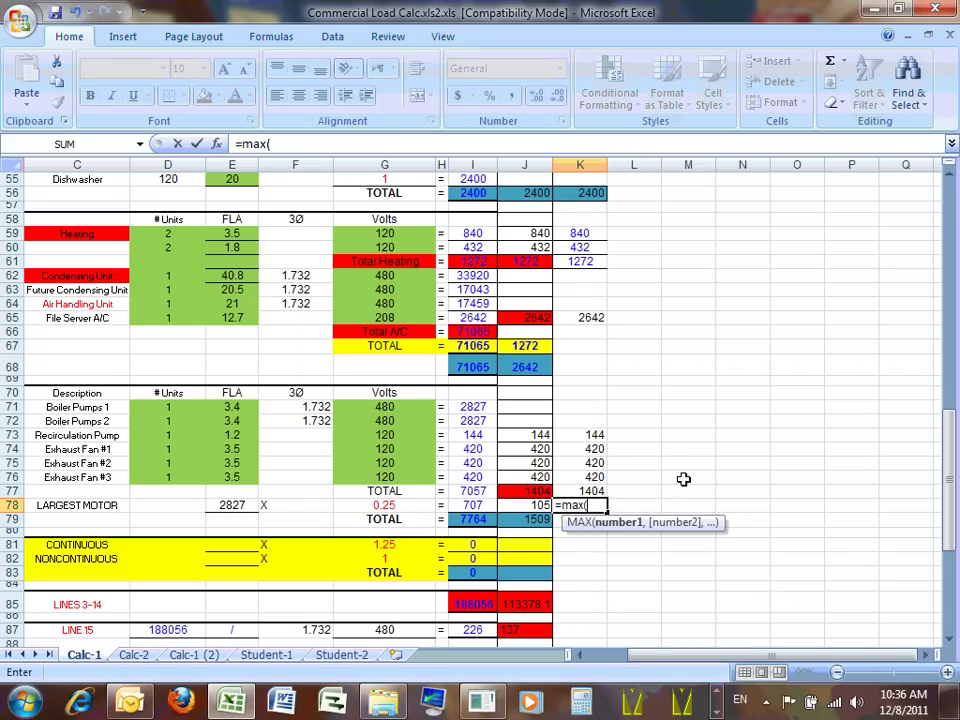
click(595, 437)
drag(595, 437, 566, 489)
text())
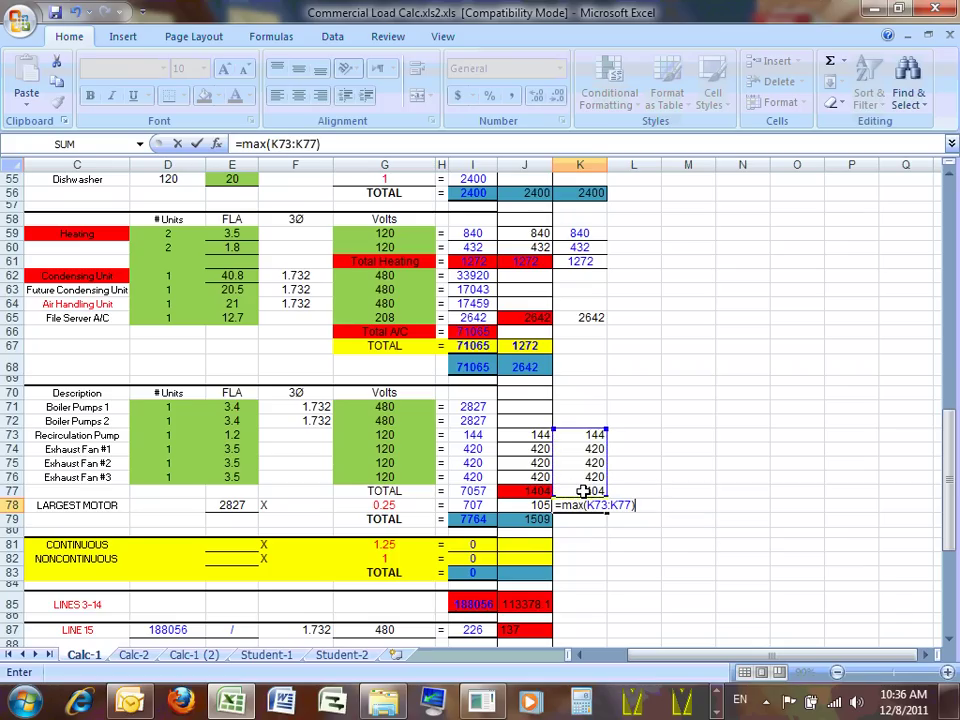
key(Return)
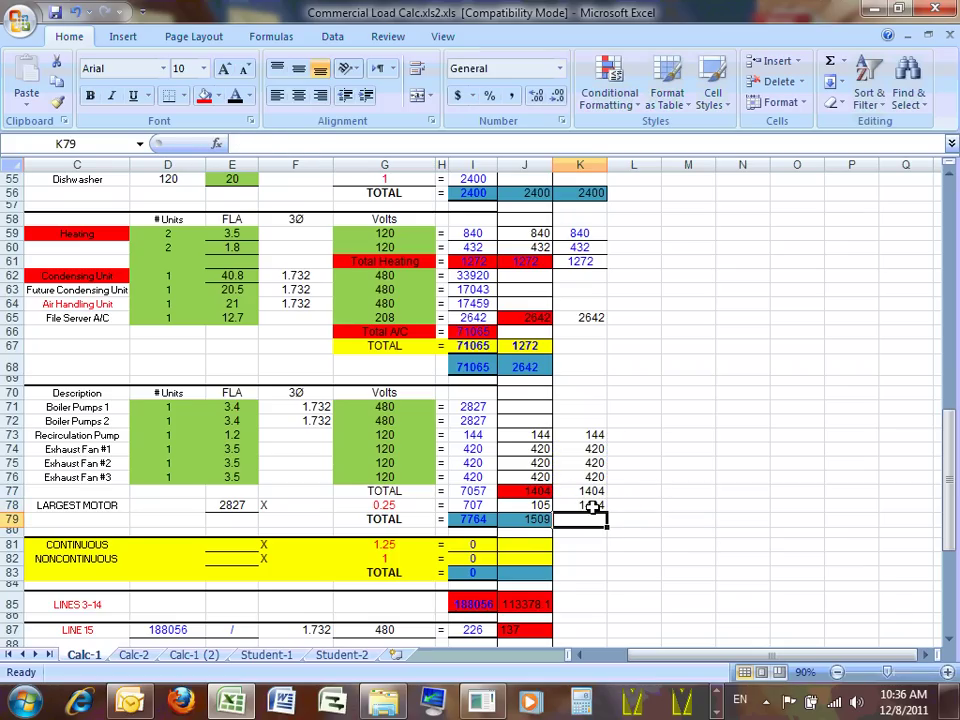
Step: Multiply the largest motor formula in K78 by 0.25, making it =MAX(K73:K77)*0.25
double_click(592, 507)
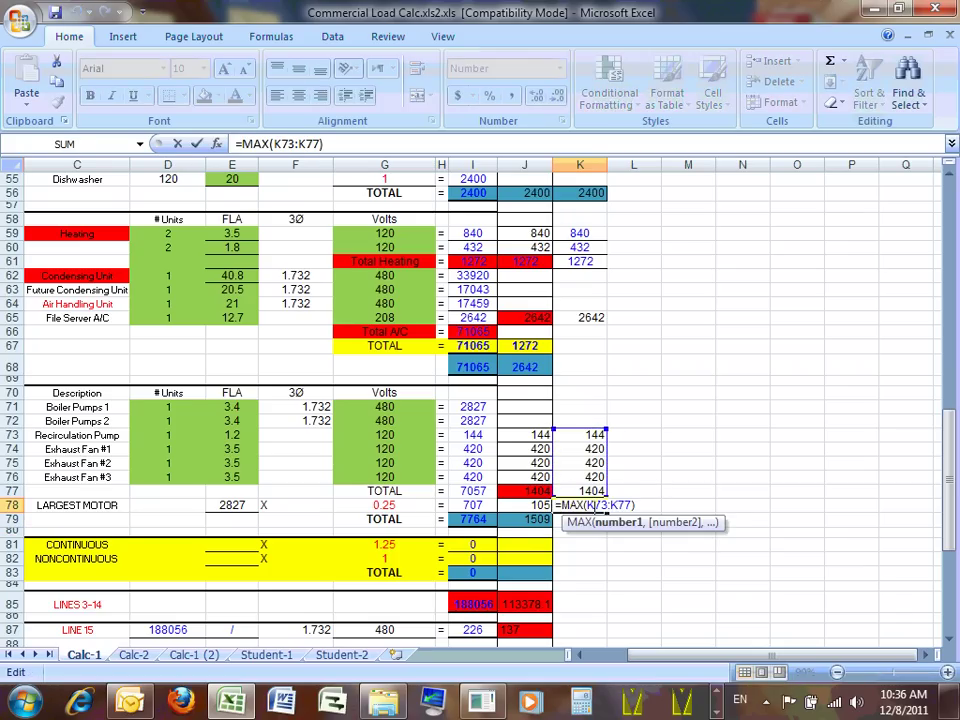
click(336, 146)
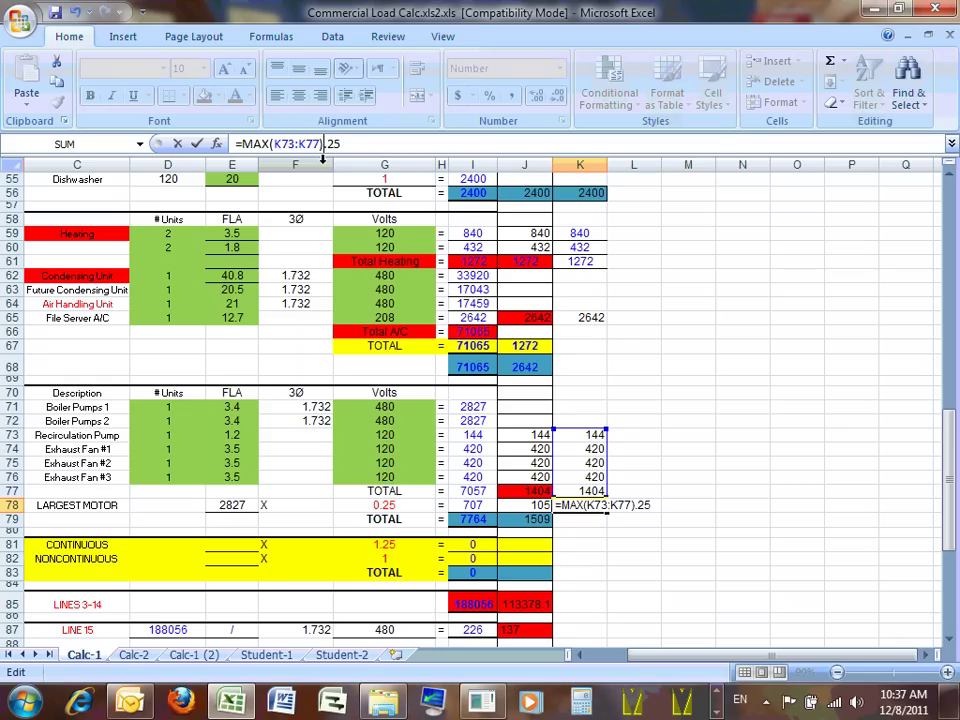
text(*0)
key(Return)
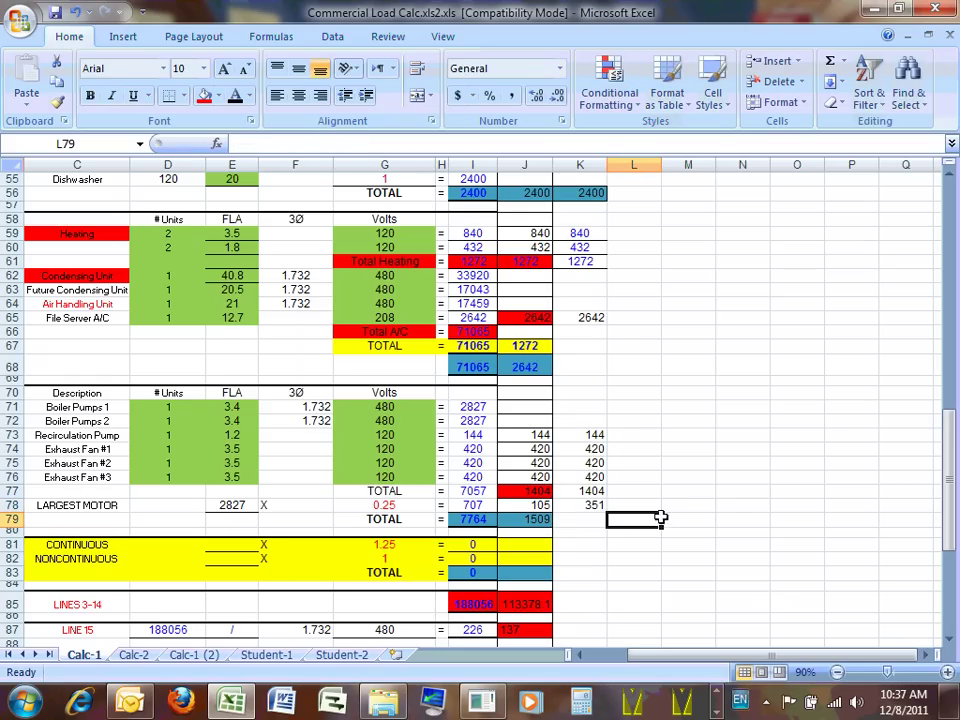
Step: Check K77's formula, then correct K78 to =MAX(K73:K76)*0.25 so it excludes the total row, and recheck it
click(596, 505)
click(597, 491)
double_click(597, 491)
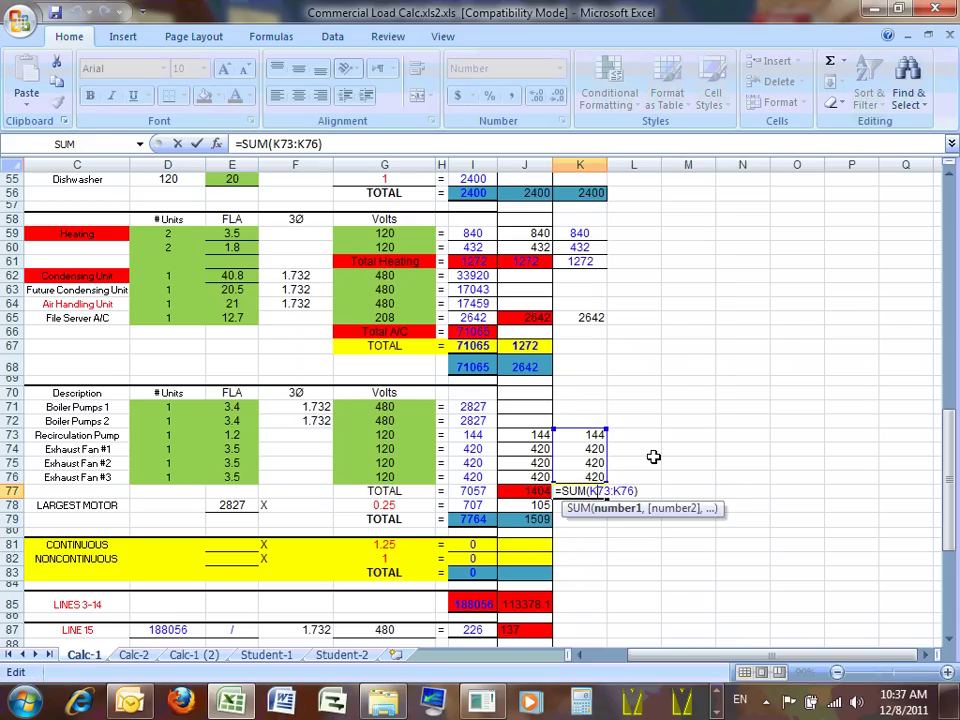
click(605, 492)
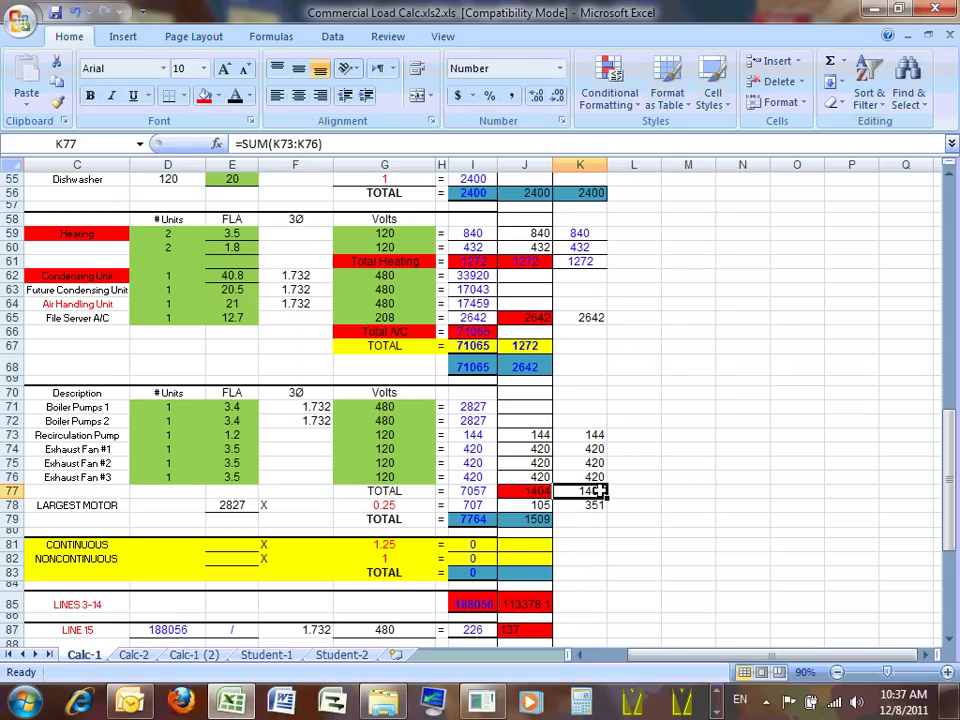
double_click(597, 506)
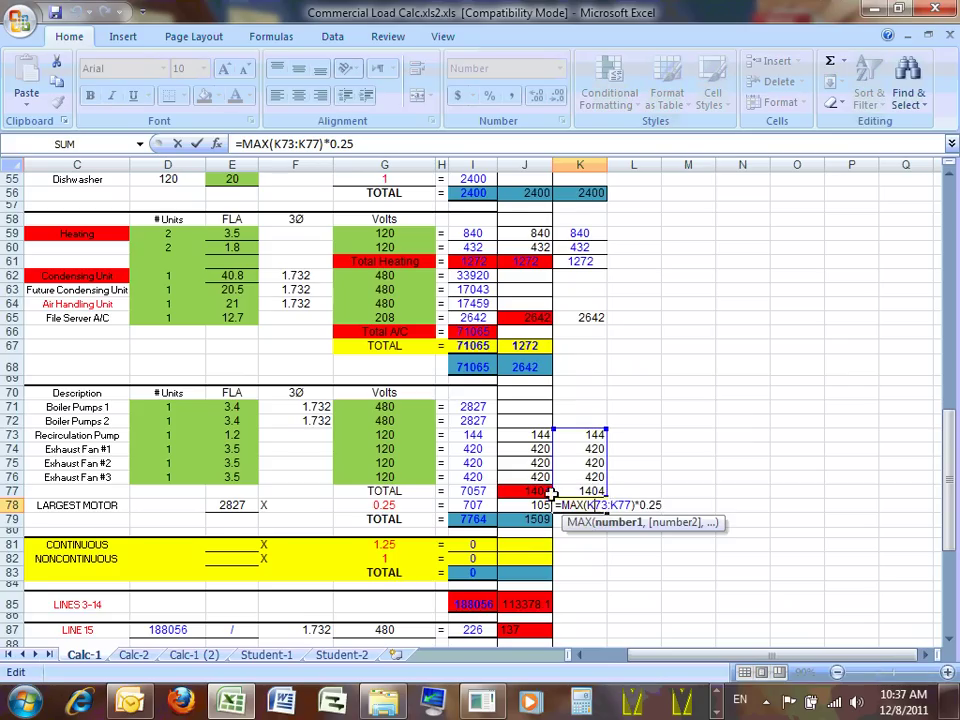
drag(552, 493, 552, 478)
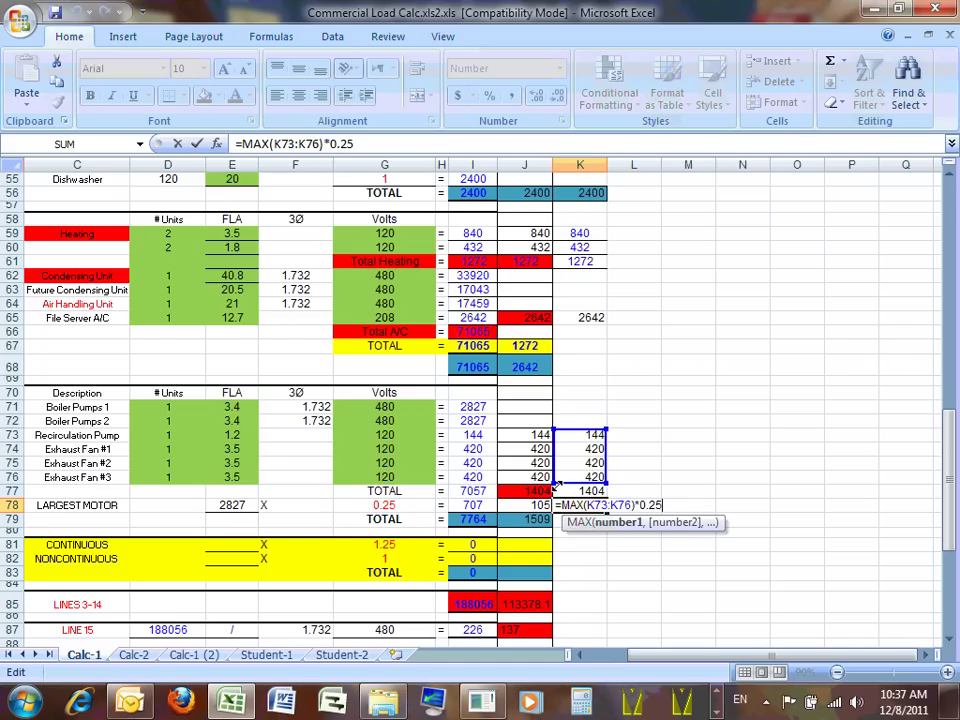
key(Return)
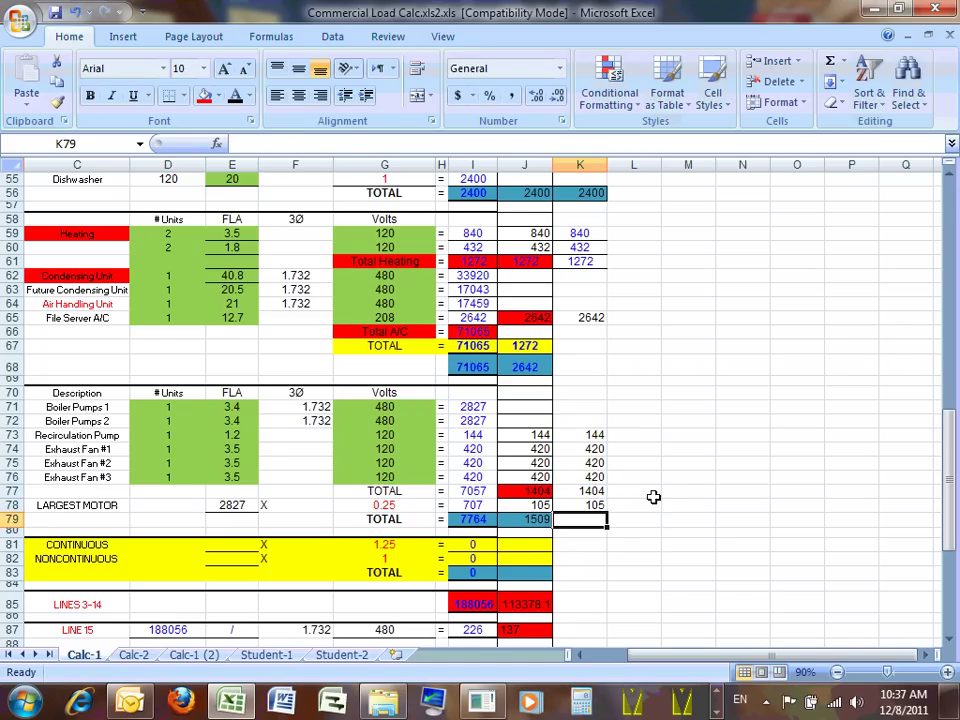
click(596, 506)
double_click(596, 506)
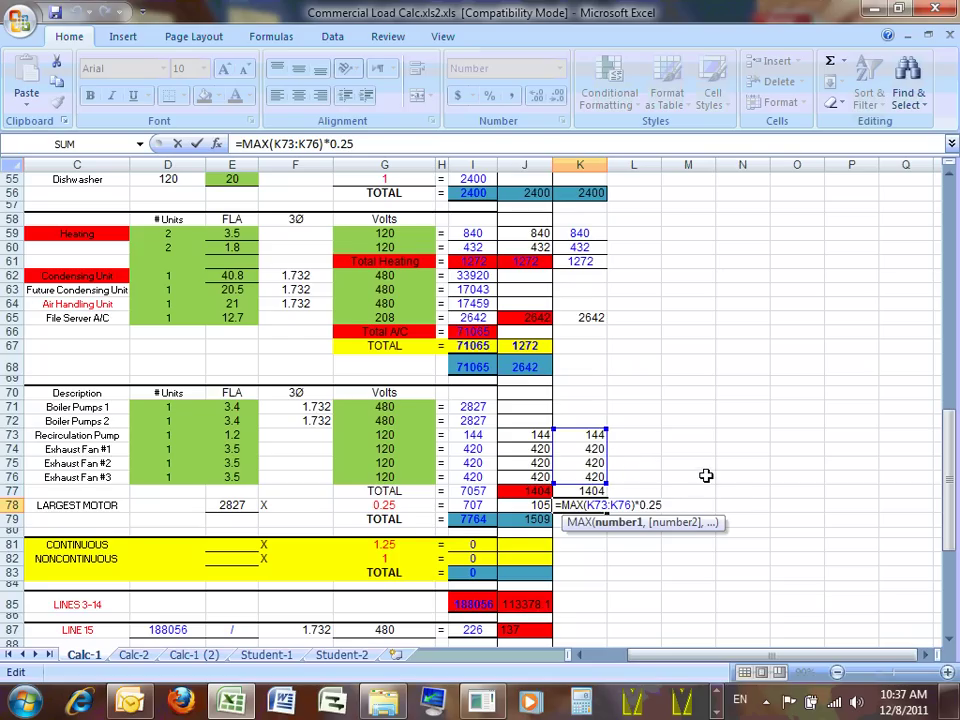
key(Escape)
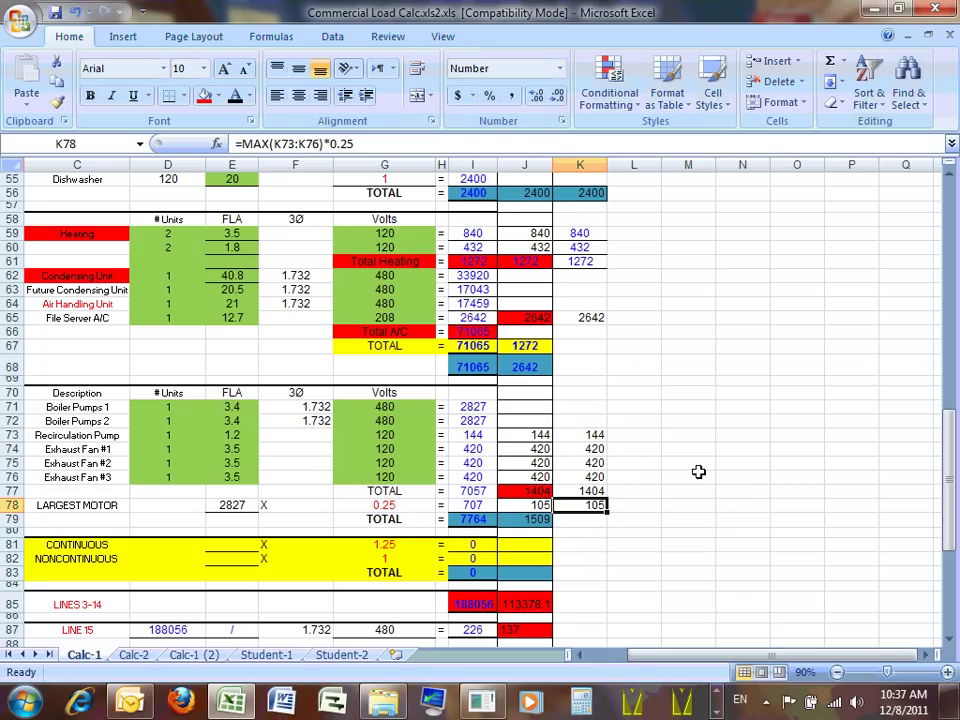
Step: Enter the formula =K77+K78 in K79 to total the RP motor loads including the largest motor allowance
click(594, 520)
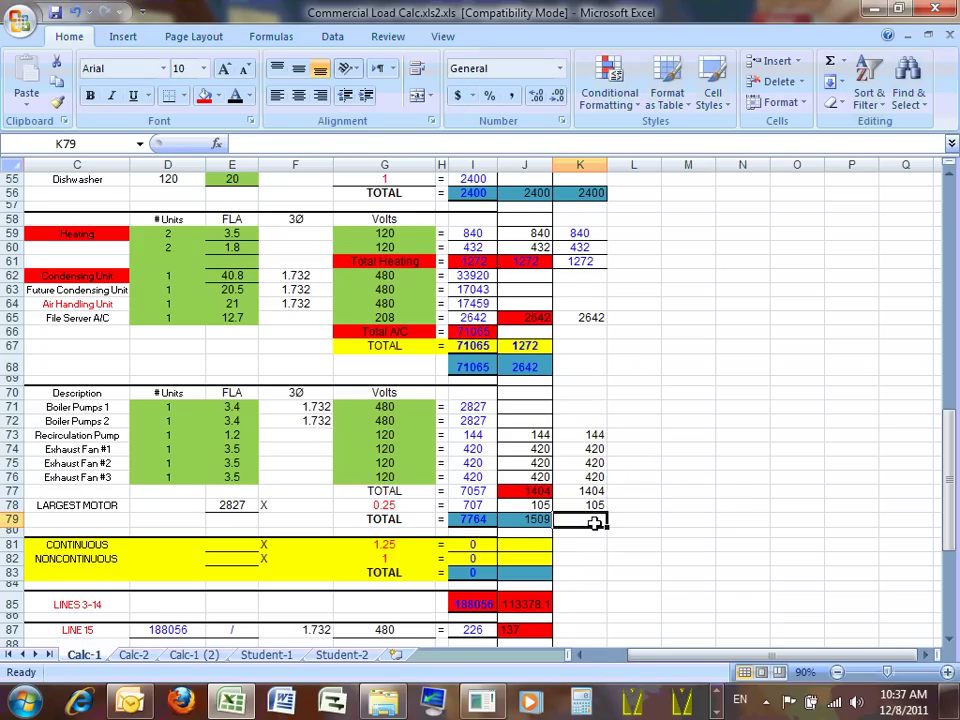
text(=)
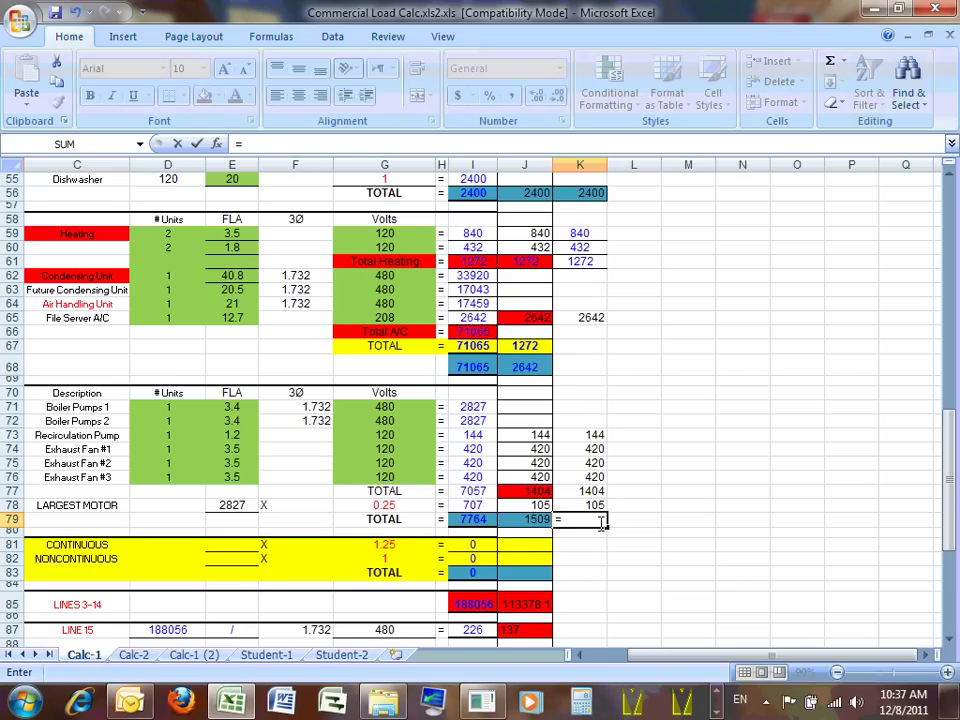
click(602, 491)
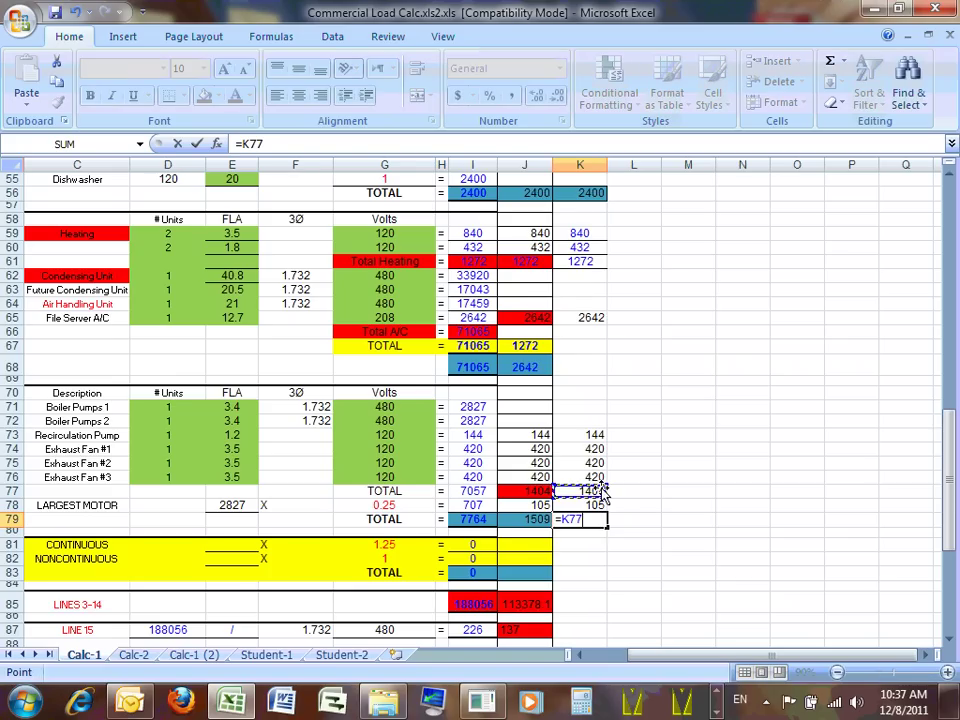
text(+)
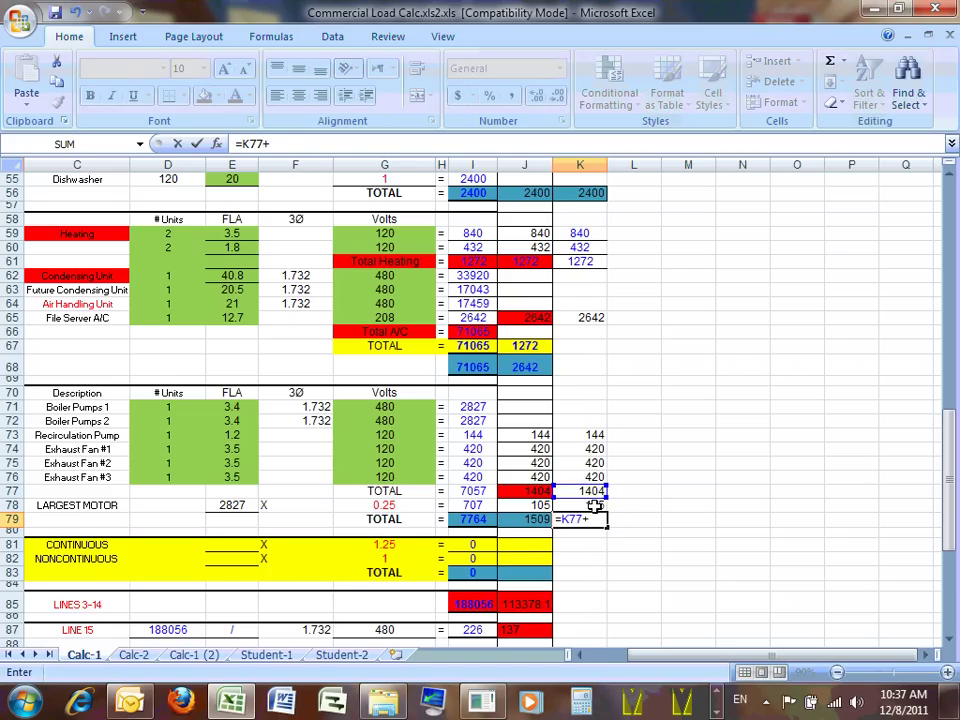
click(600, 506)
key(Return)
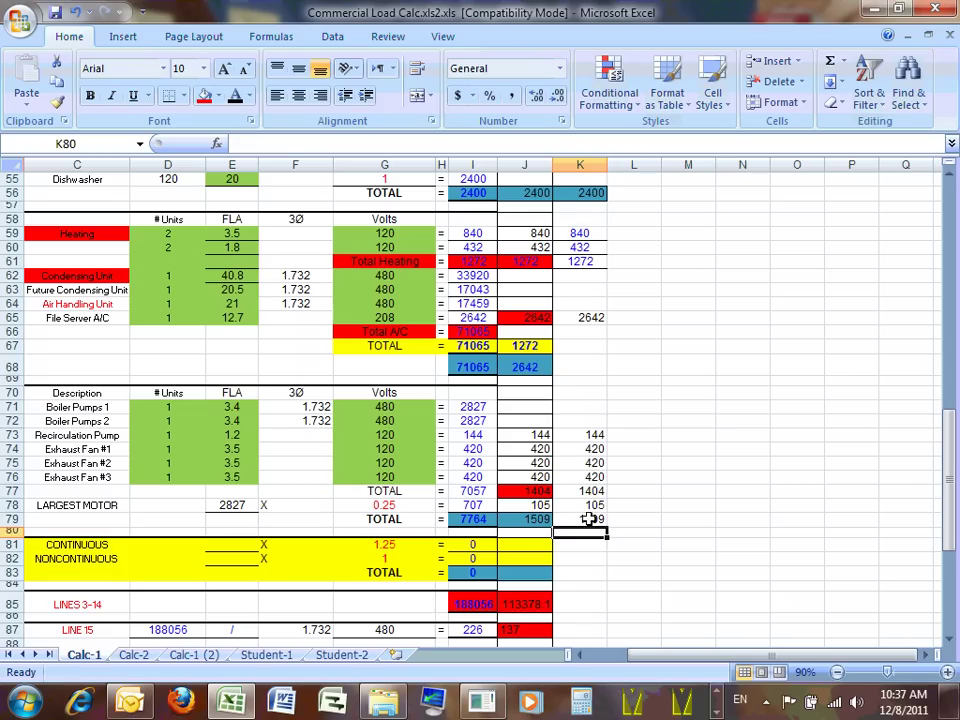
Step: Highlight the RP motor total in K79 with a red fill
click(634, 519)
click(591, 516)
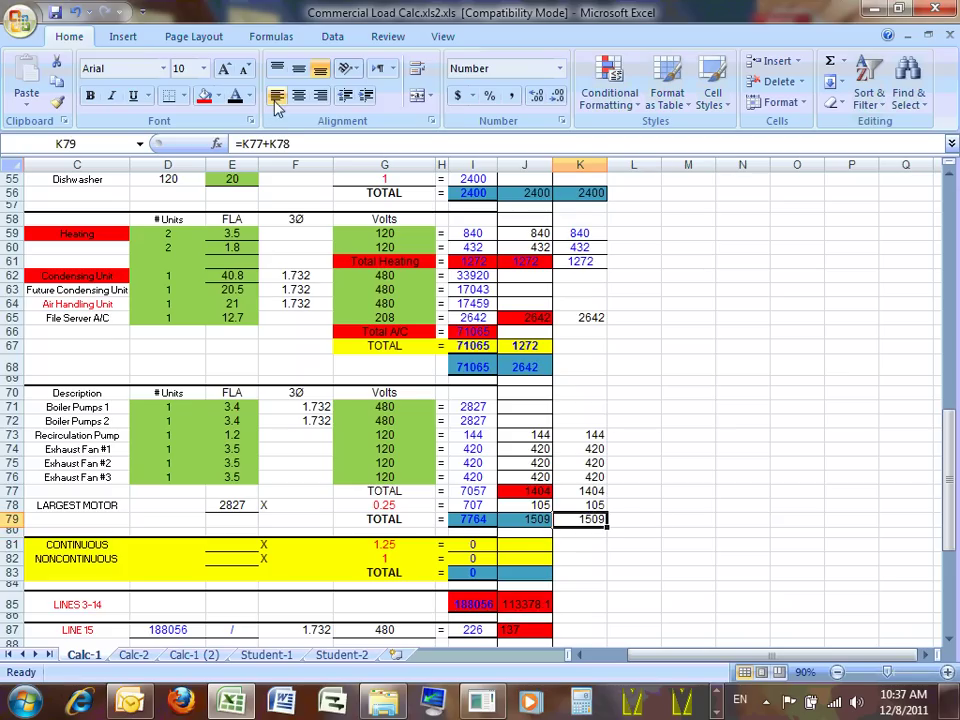
click(207, 98)
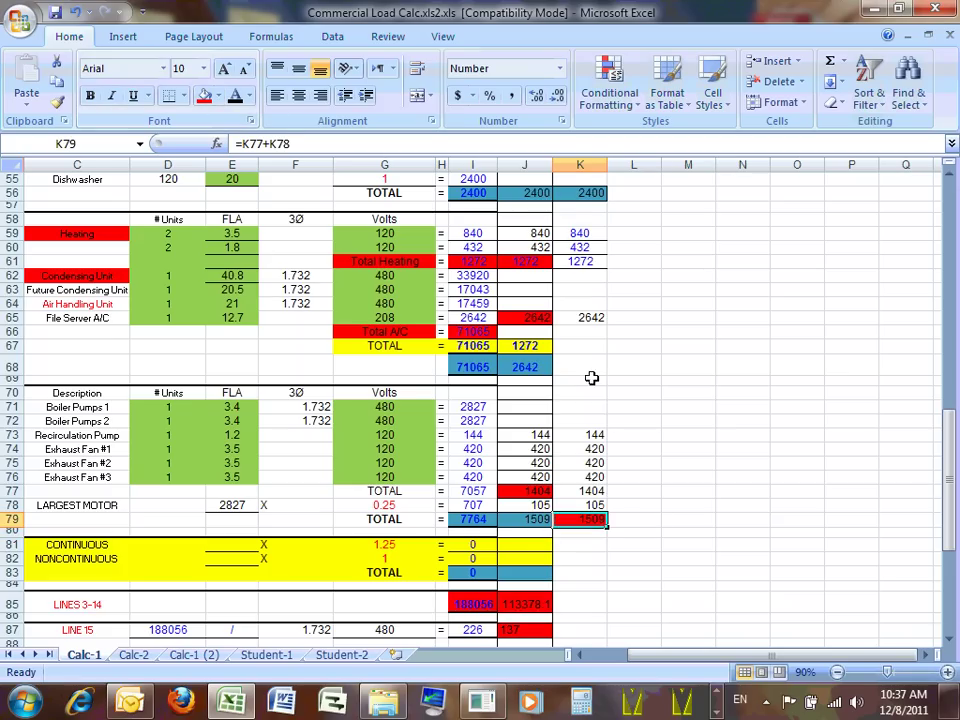
click(694, 562)
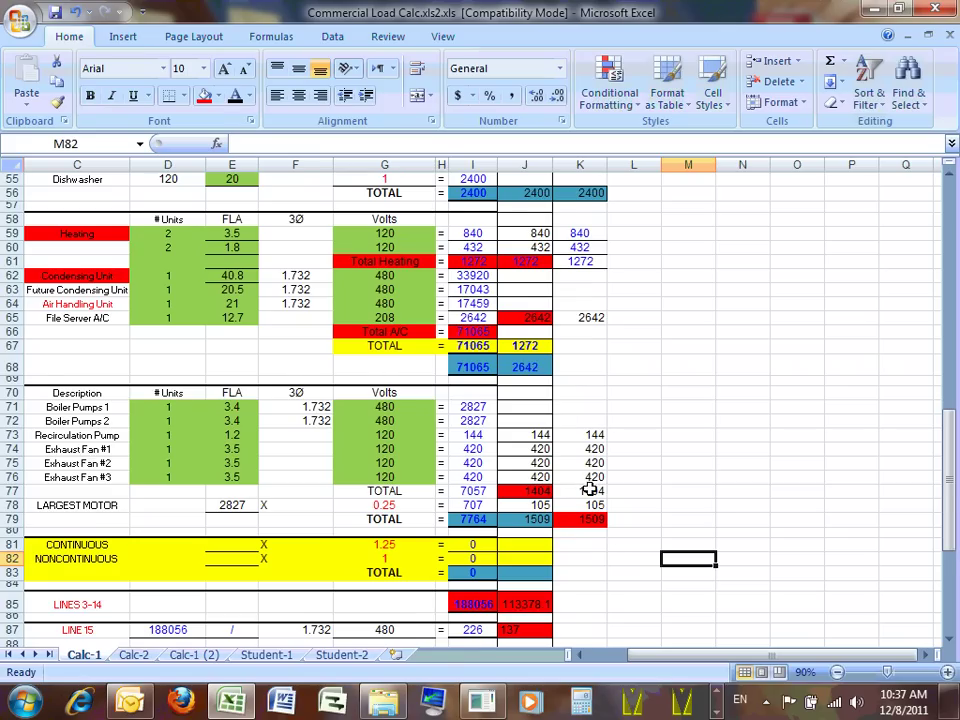
Step: Start the RP column's load total in K85 with a reference to the motor total in K79
scroll(590, 480, down, 1)
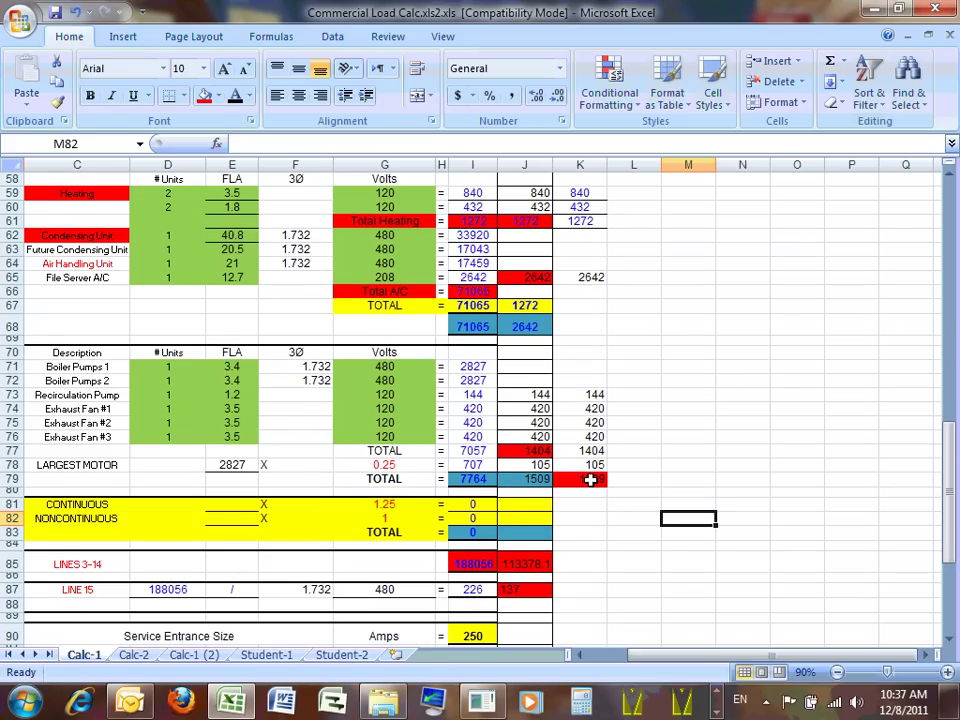
scroll(590, 480, down, 2)
click(581, 480)
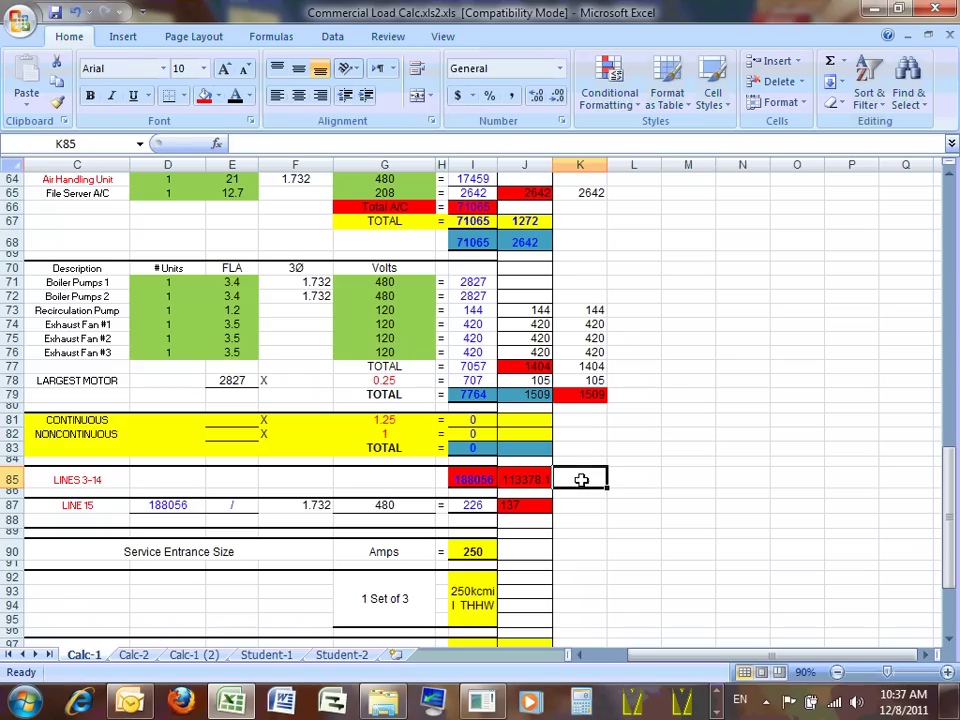
text(=)
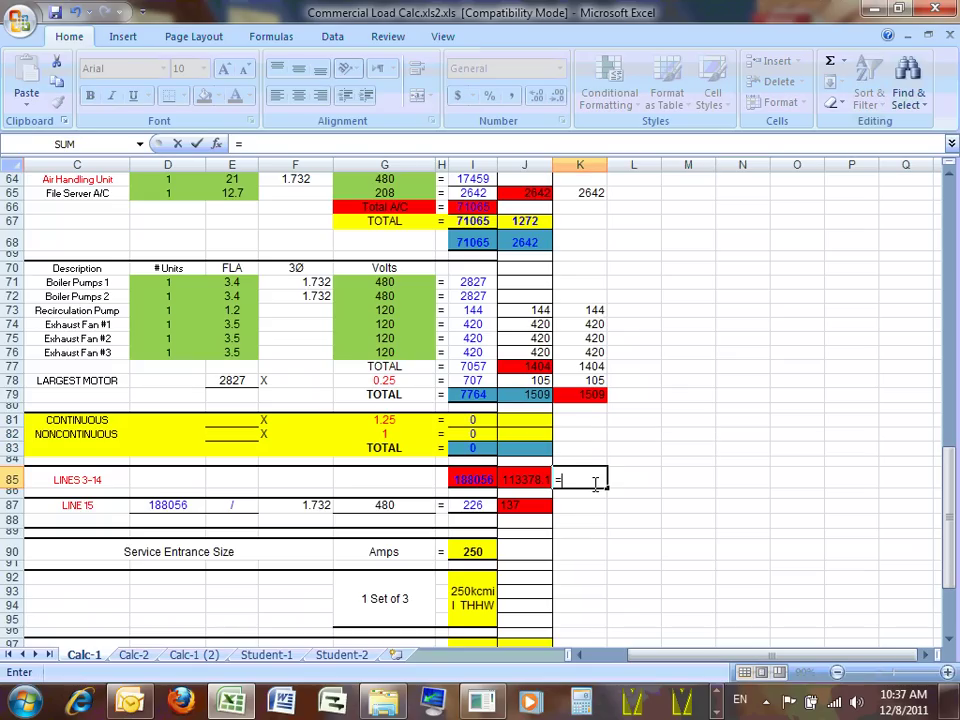
click(593, 394)
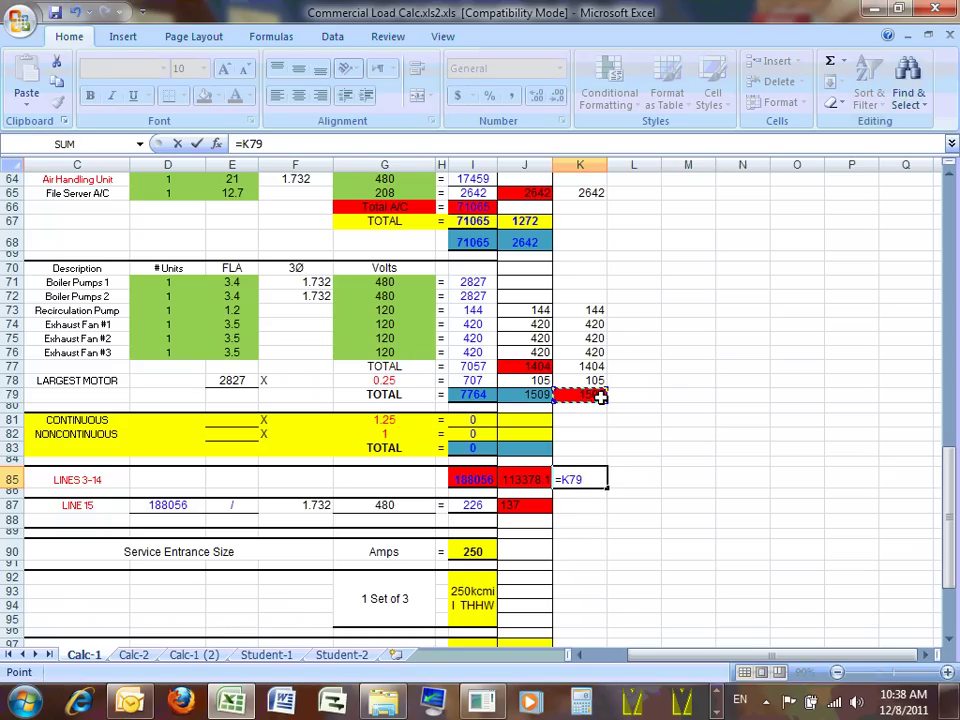
text(+)
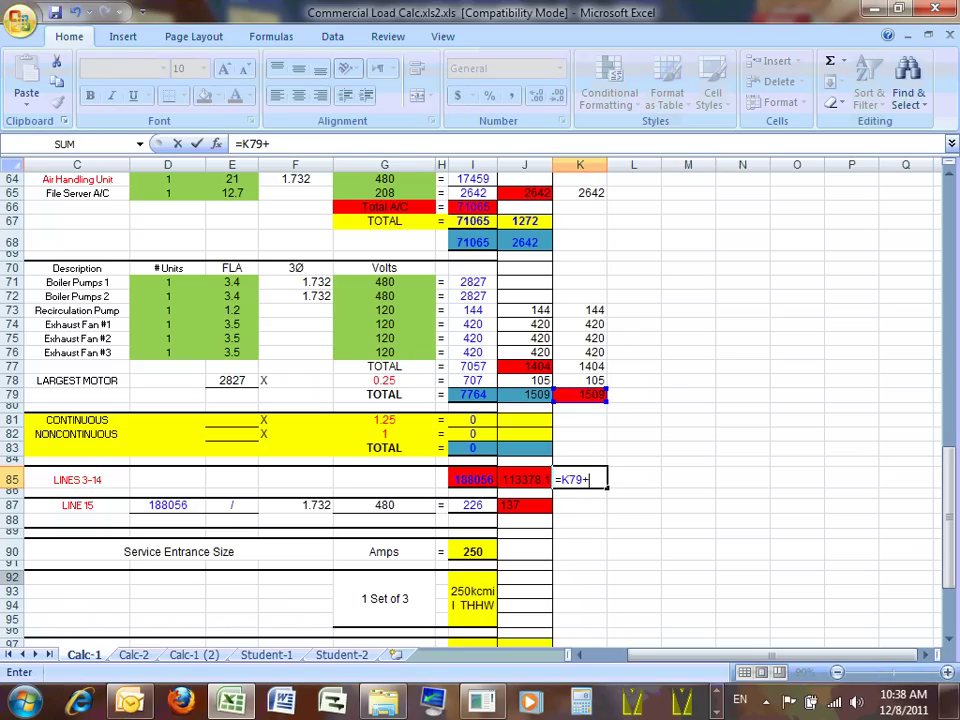
Step: Add the RP file server A/C load K65 and total heating K61 to the K85 formula
scroll(600, 396, up, 4)
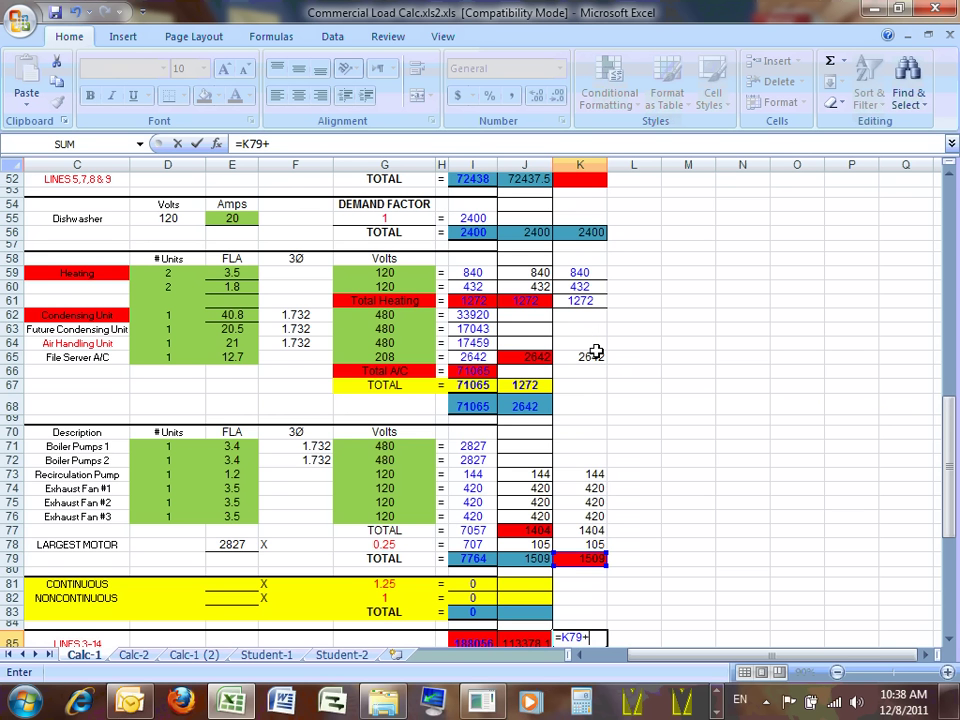
scroll(605, 348, up, 17)
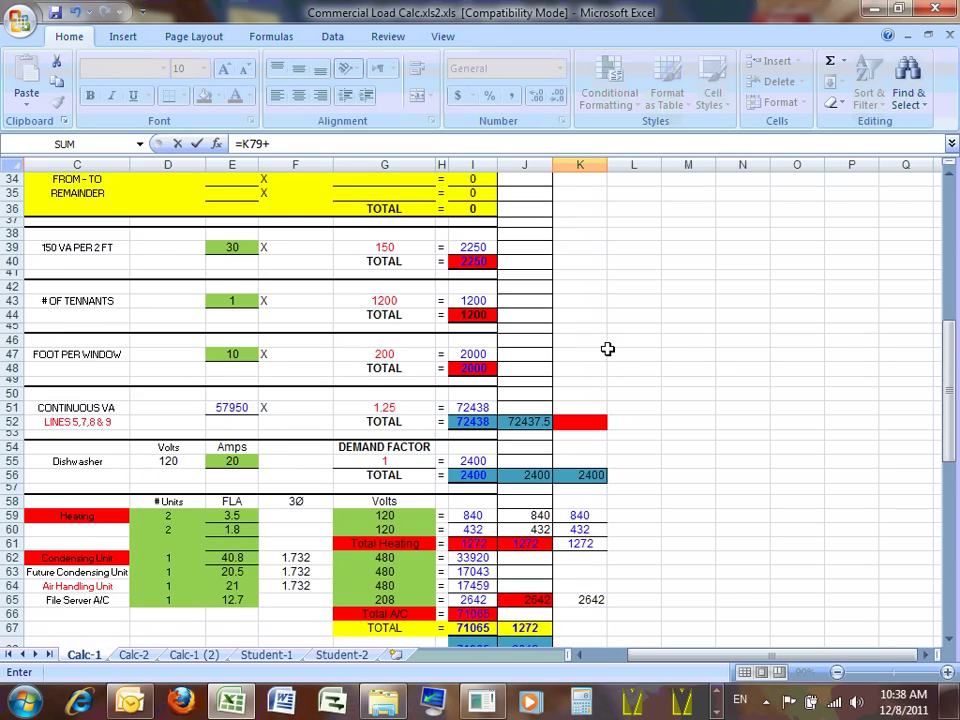
scroll(607, 348, down, 20)
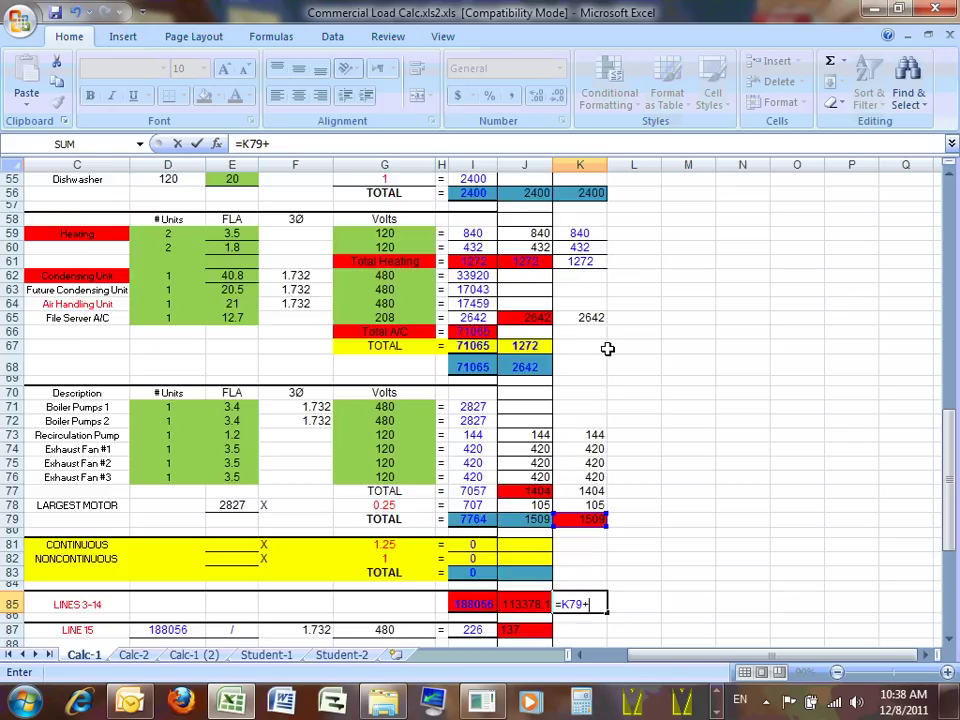
scroll(607, 348, up, 4)
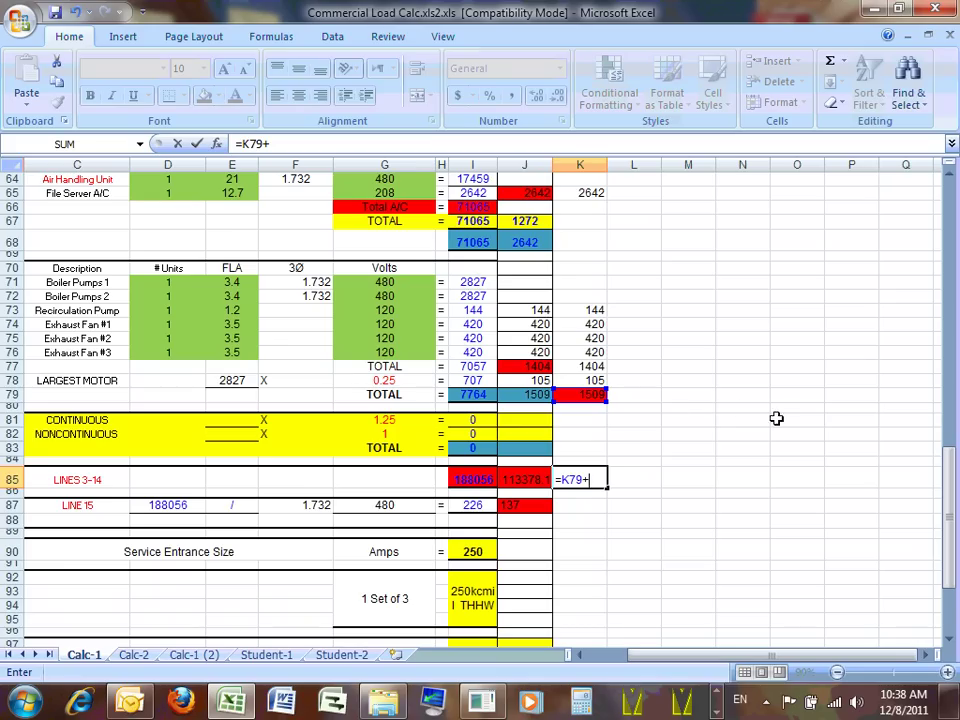
scroll(652, 408, up, 1)
scroll(652, 408, up, 5)
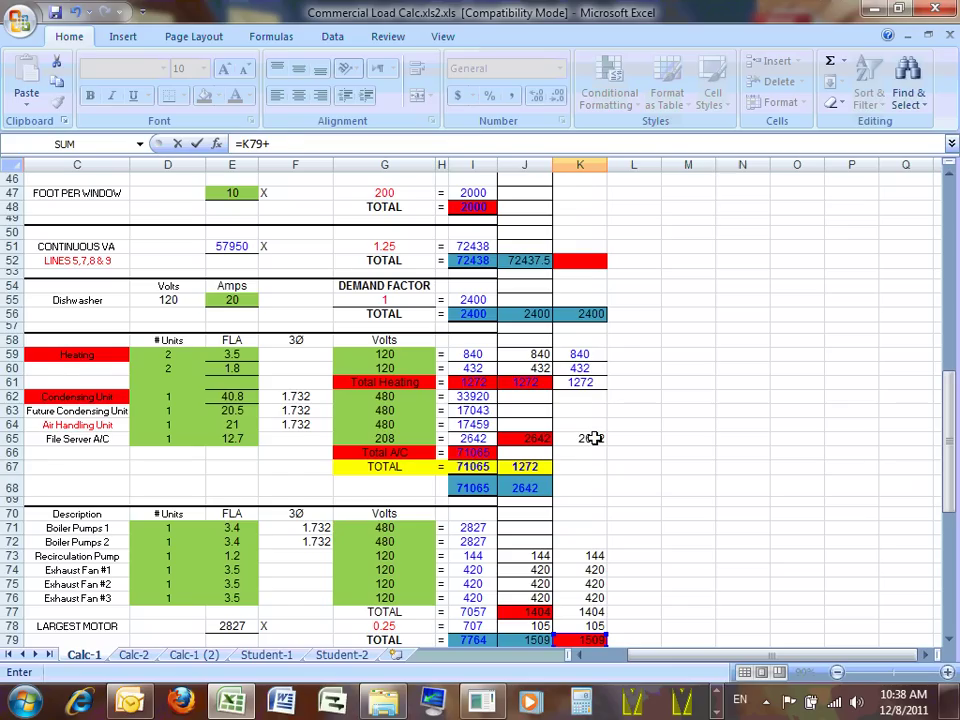
click(594, 438)
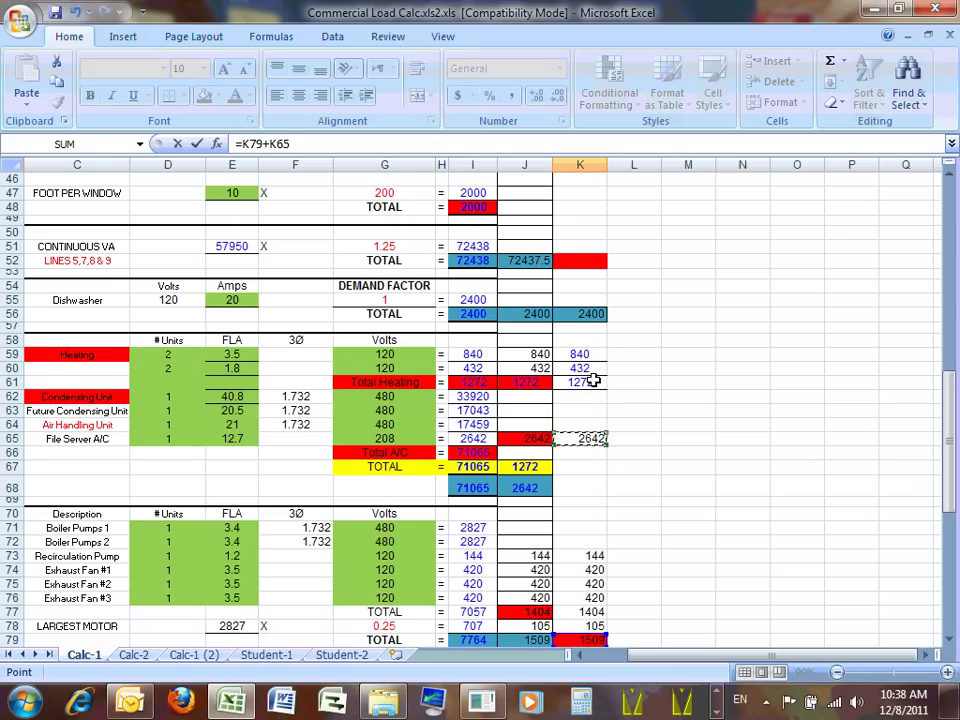
text(+)
click(585, 382)
text(+)
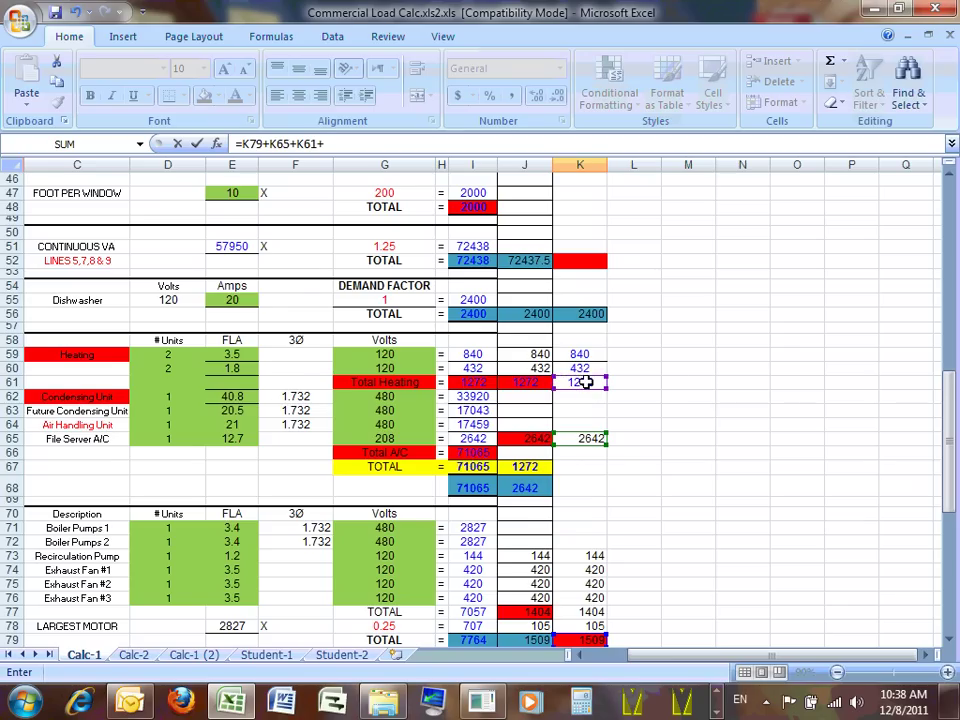
Step: Complete K85 as =K79+K65+K61+K56+K21+K18 with the RP dishwasher and two upper load totals, and recheck it
scroll(673, 378, up, 5)
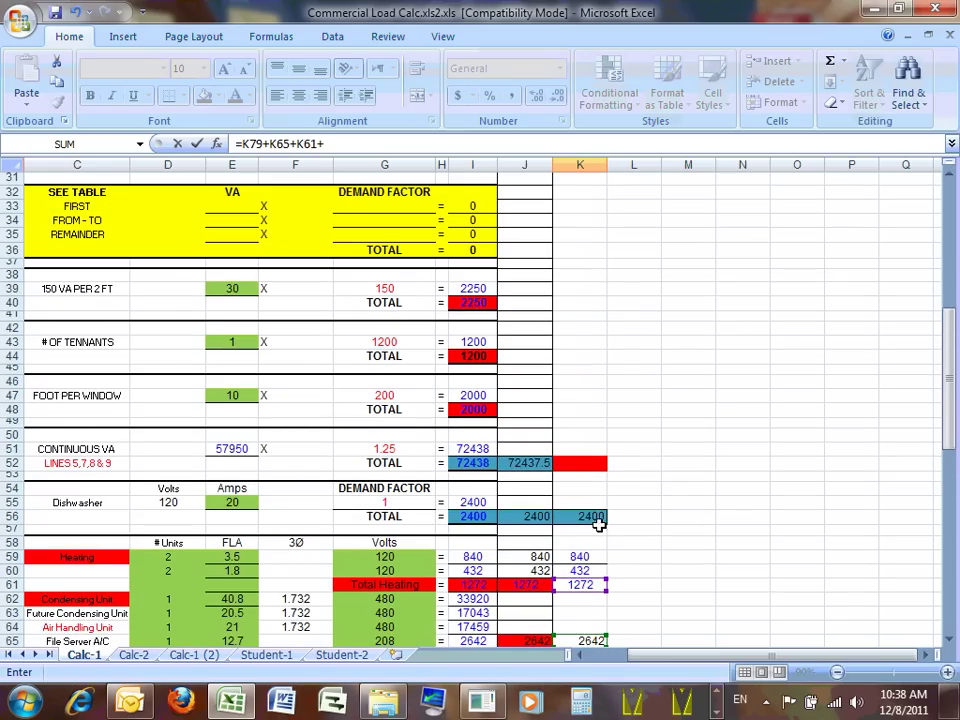
click(592, 516)
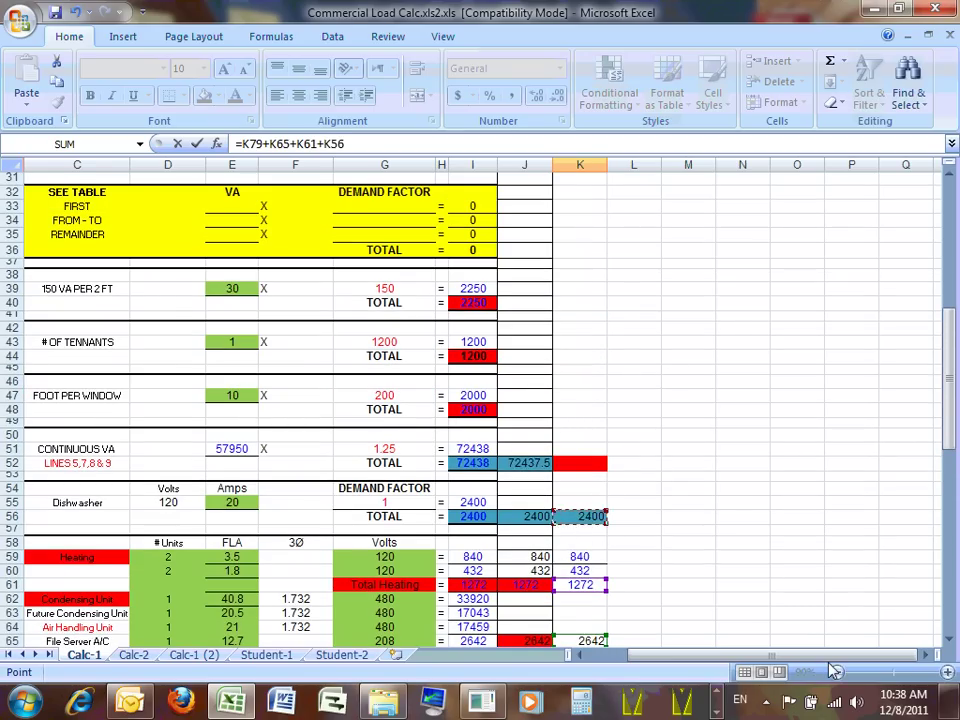
text(+)
scroll(928, 585, up, 9)
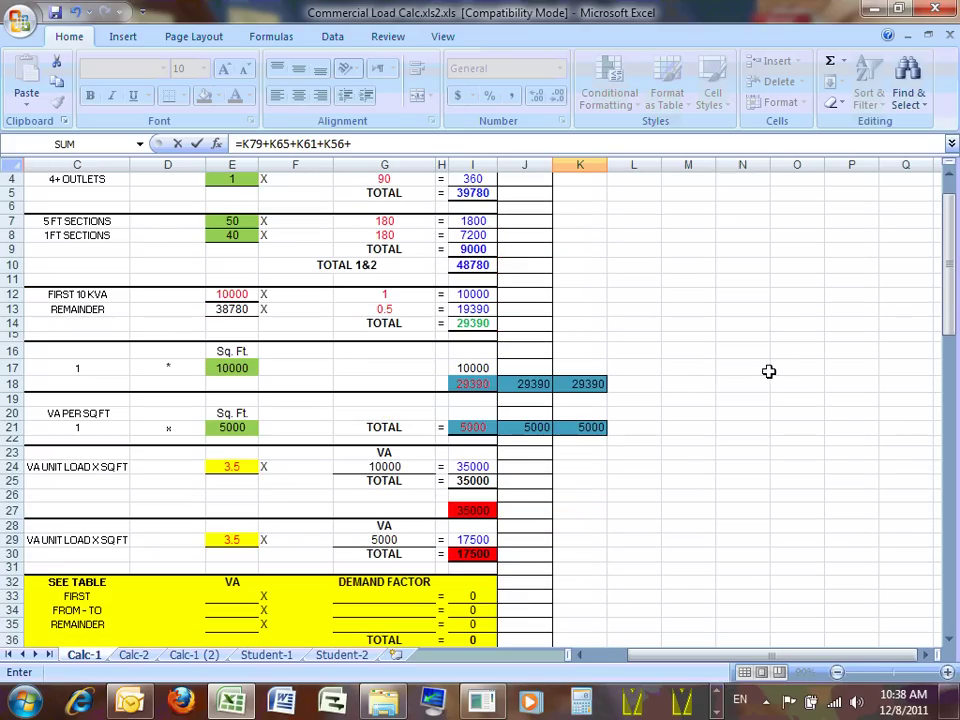
click(592, 430)
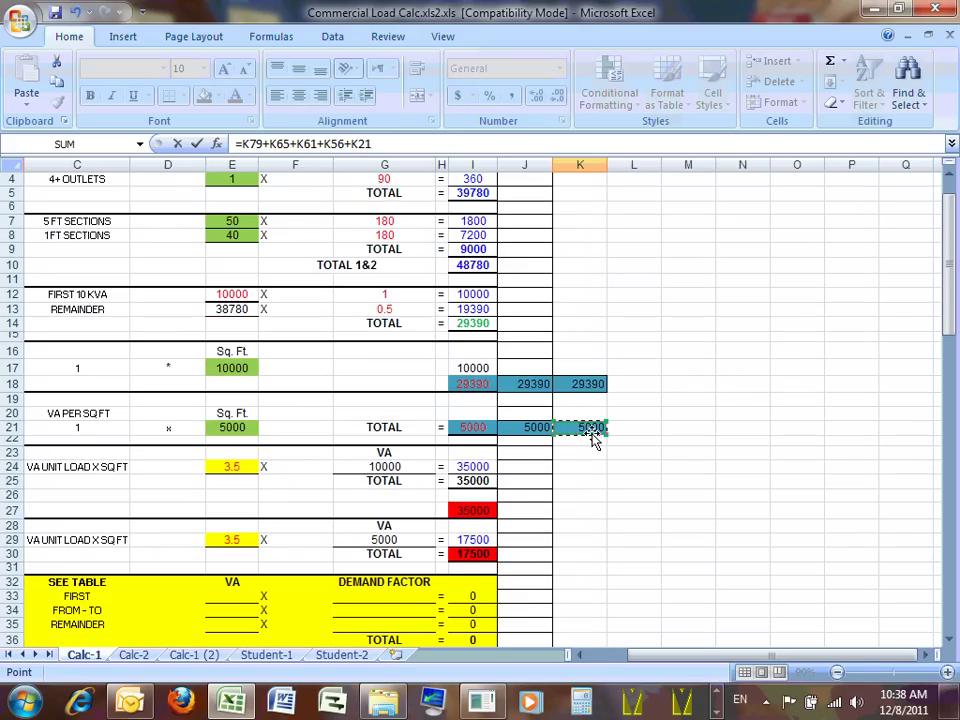
text(+)
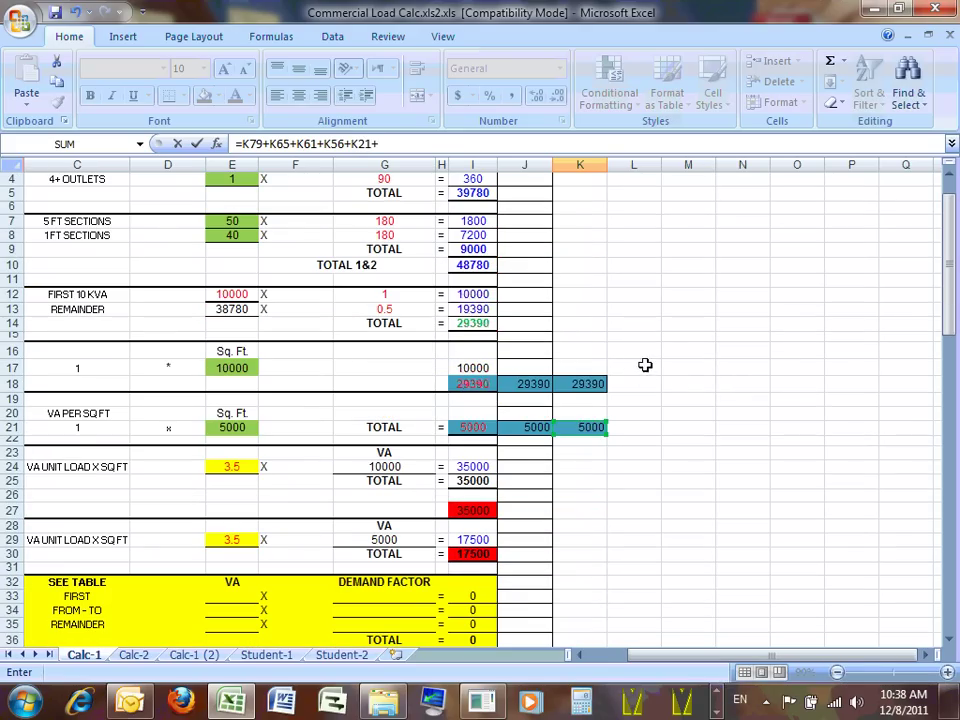
click(586, 384)
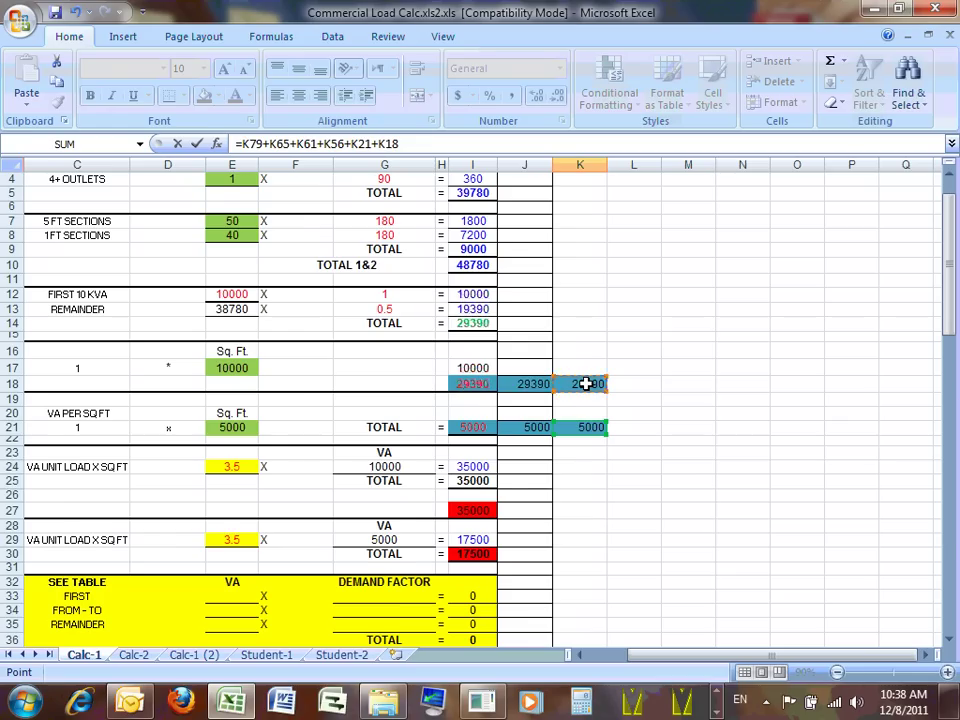
key(Return)
scroll(810, 343, down, 6)
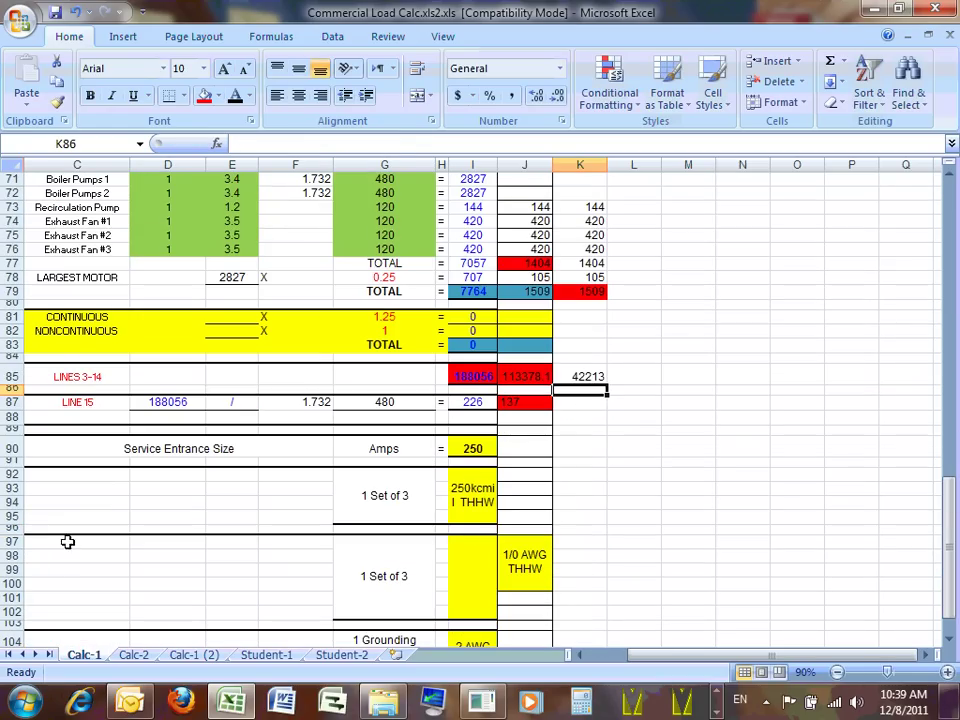
click(695, 471)
click(590, 374)
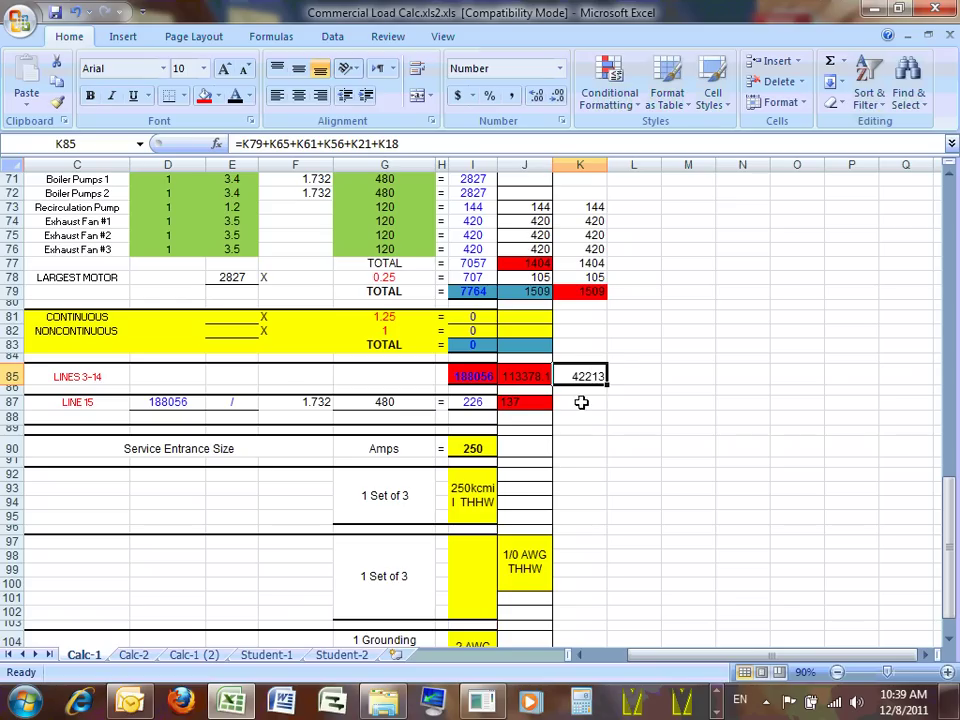
Step: Enter =K85/(208*1.73) in K87 to calculate the RP panel's three-phase current
click(581, 401)
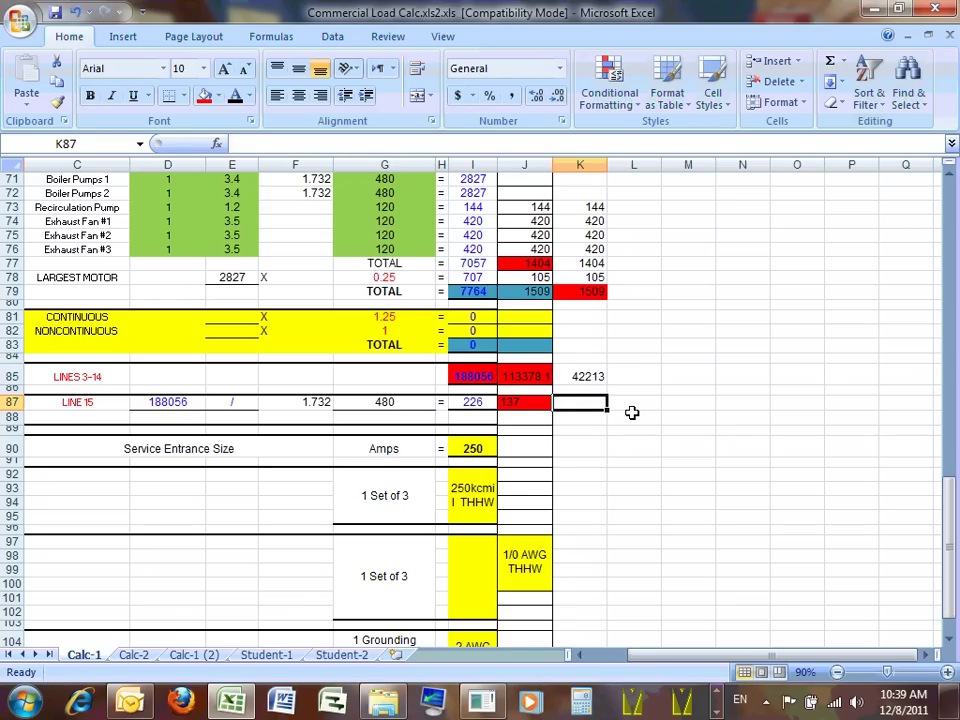
text(=)
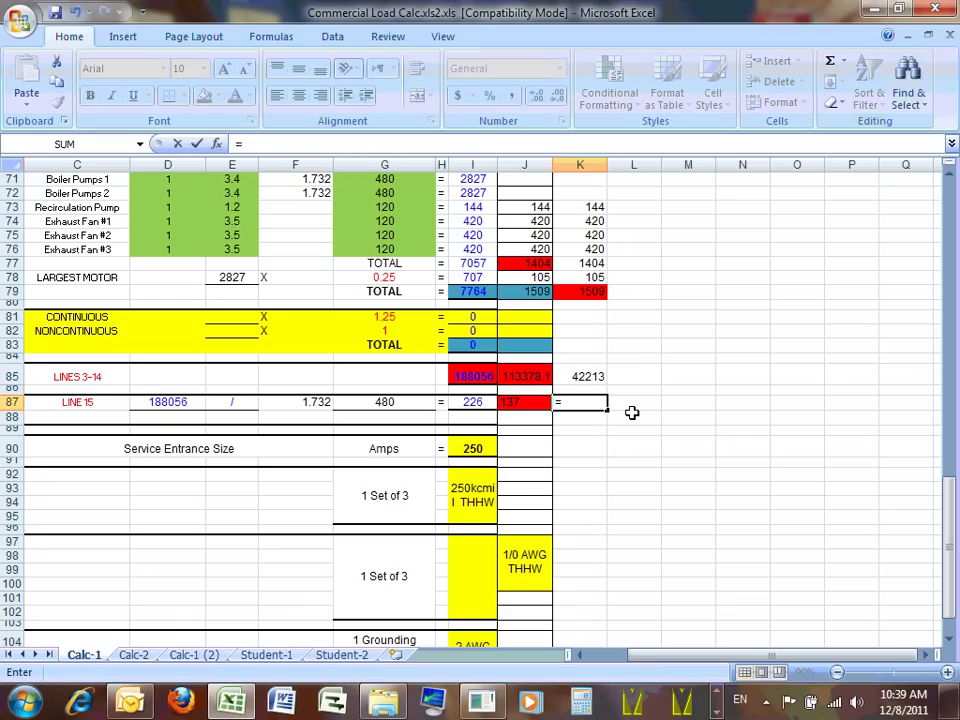
click(585, 377)
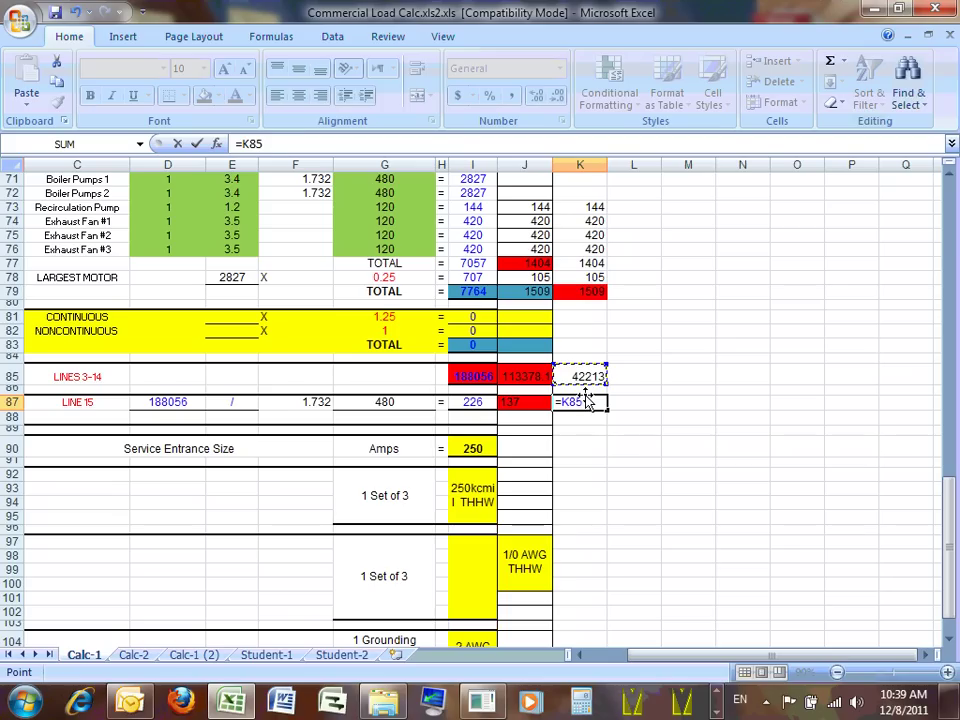
text(/(208*1.73)
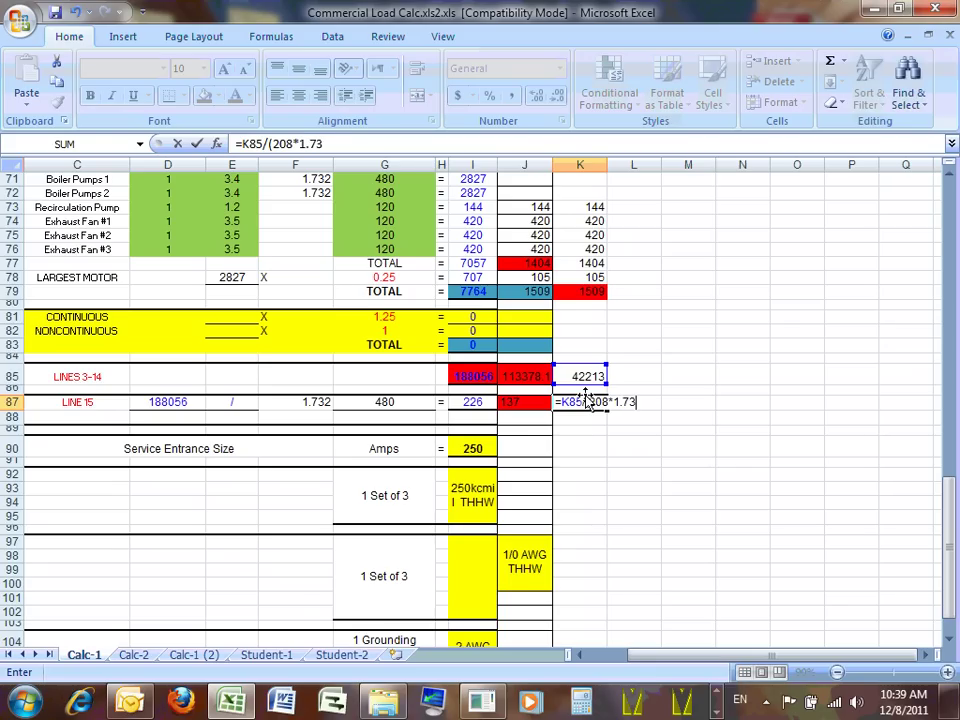
key(Return)
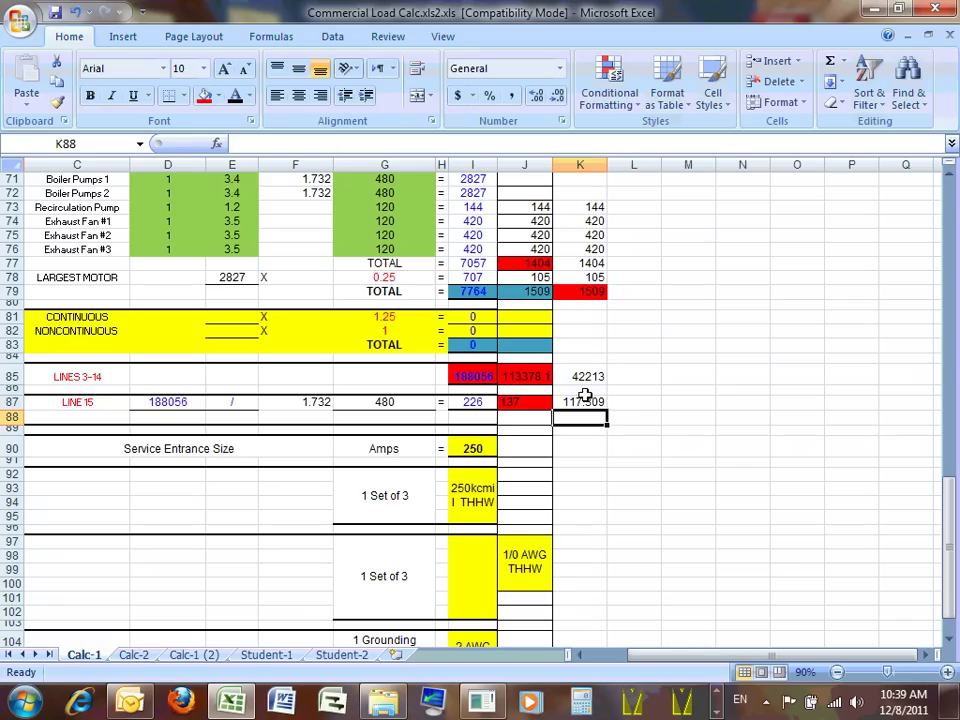
Step: Format the RP current in K87 to show no decimal places and recheck its formula
key(Down)
key(Down)
key(Down)
click(596, 401)
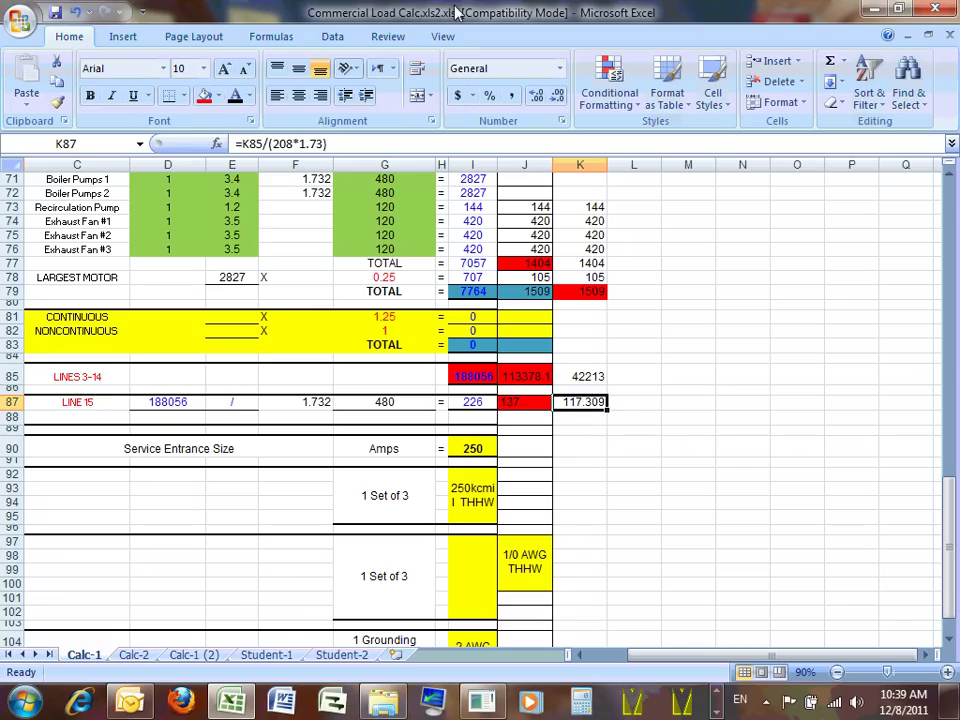
click(556, 99)
click(556, 100)
click(556, 100)
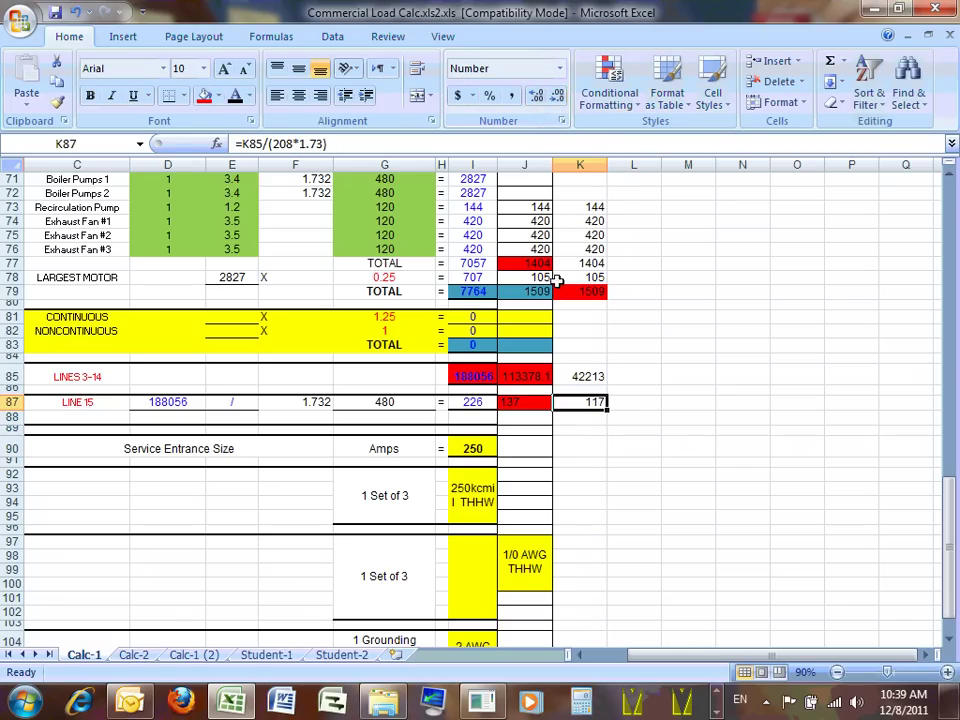
click(612, 443)
click(589, 399)
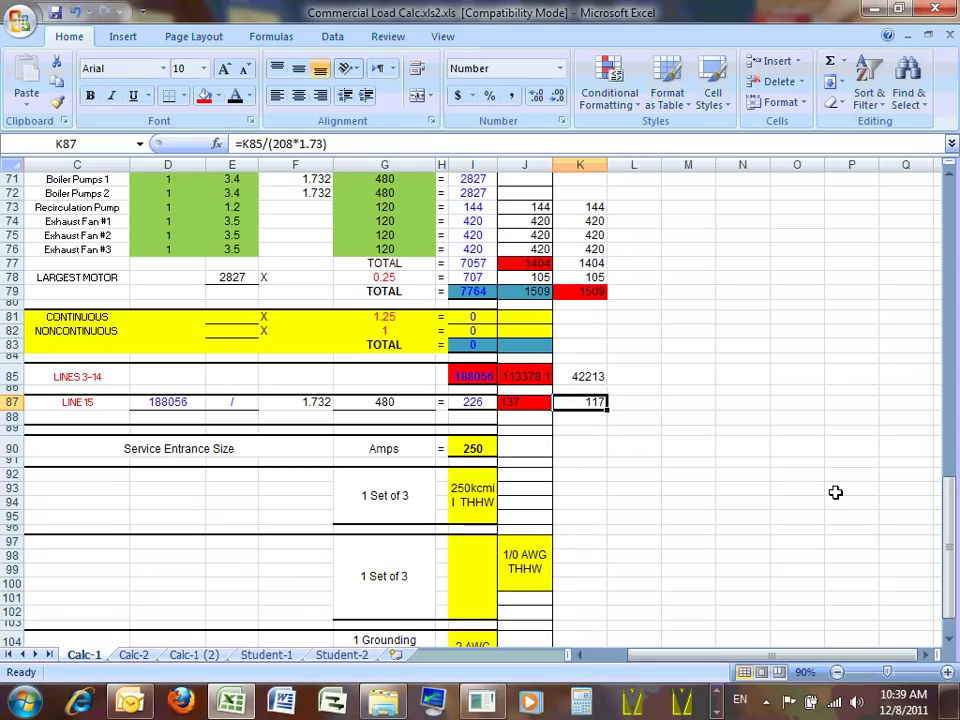
Step: Enter 125 as the RP column's service entrance size in K90
click(585, 452)
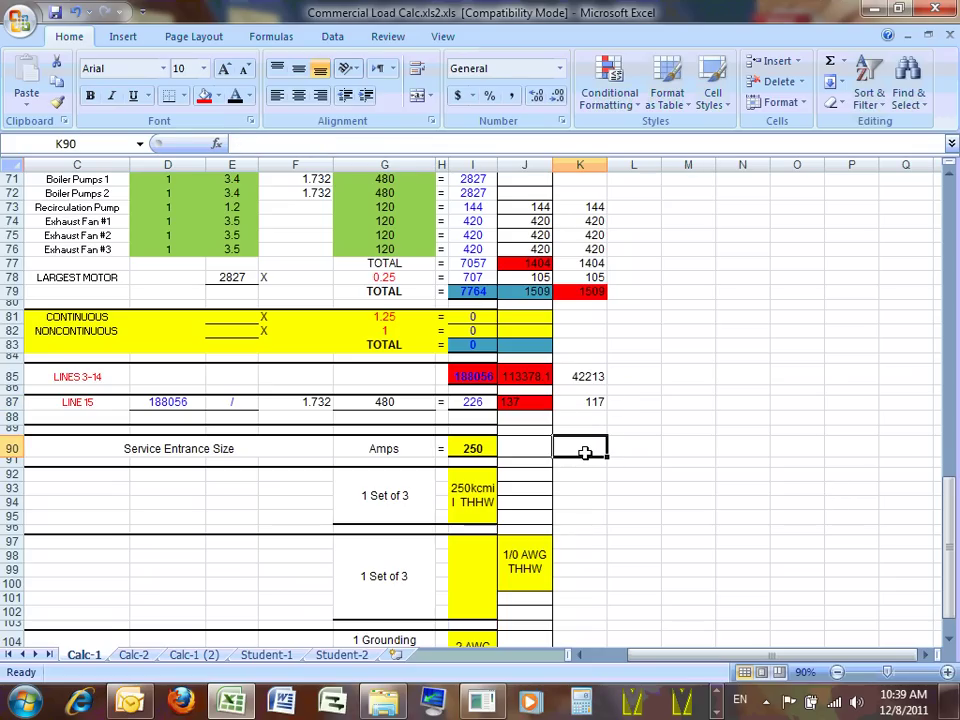
text(125)
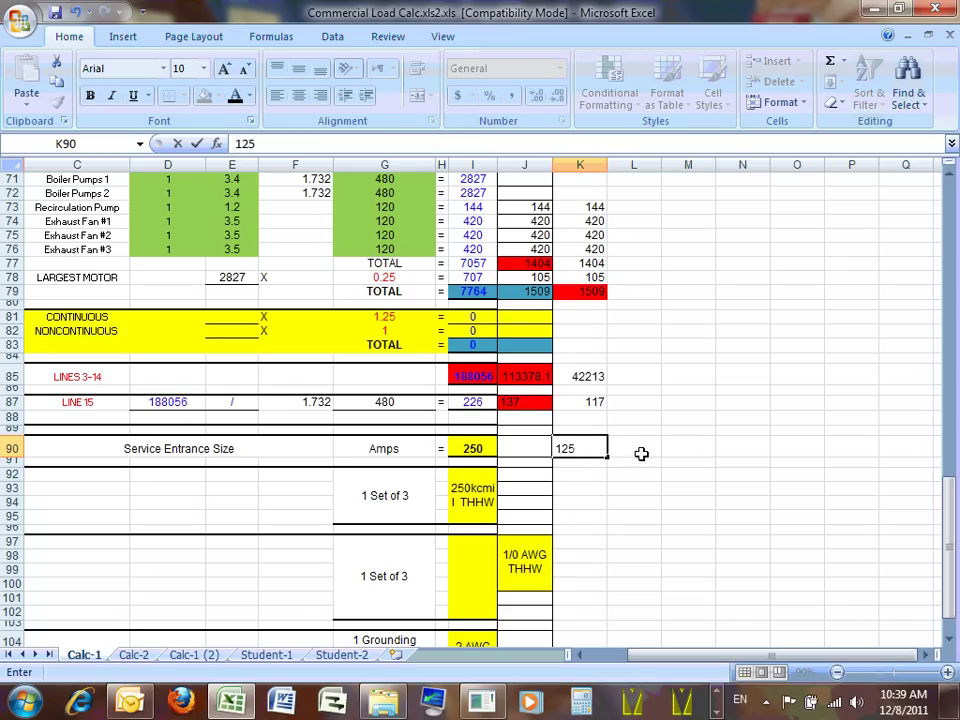
click(637, 476)
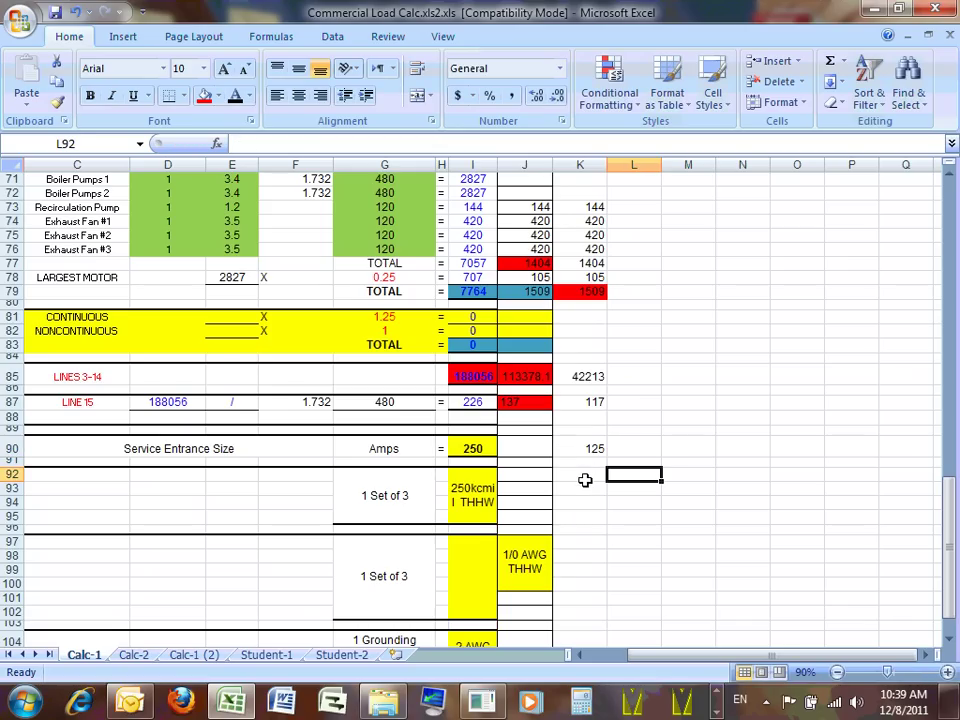
Step: Select K92 for the RP conductor, switch to NEC2011.pdf in Adobe Reader and examine the copper THHW ampacities on page 157
click(585, 480)
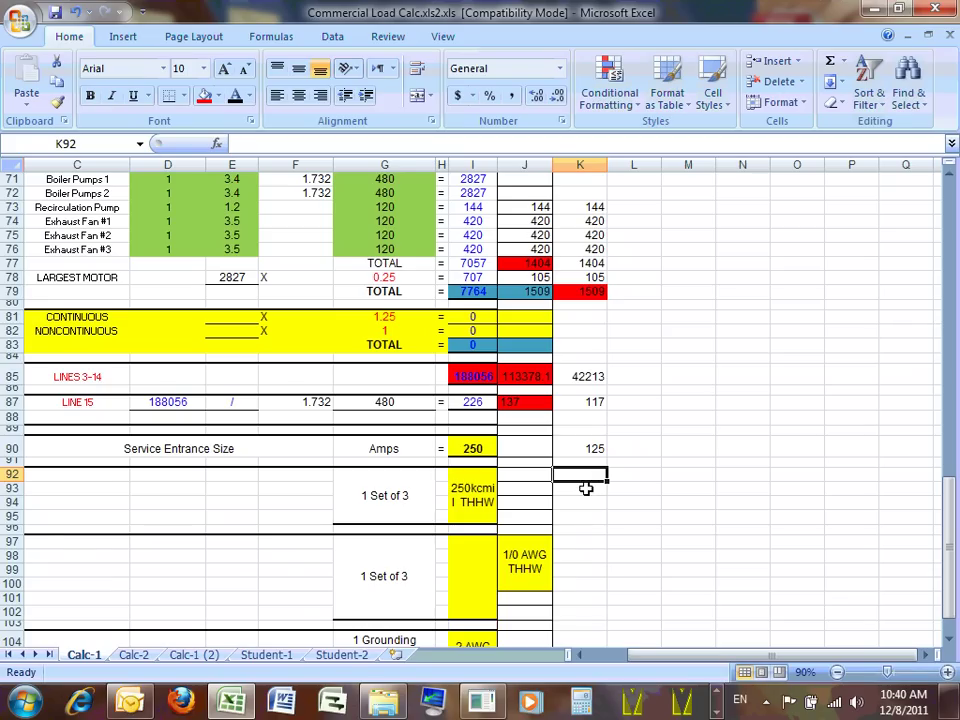
click(716, 712)
click(716, 712)
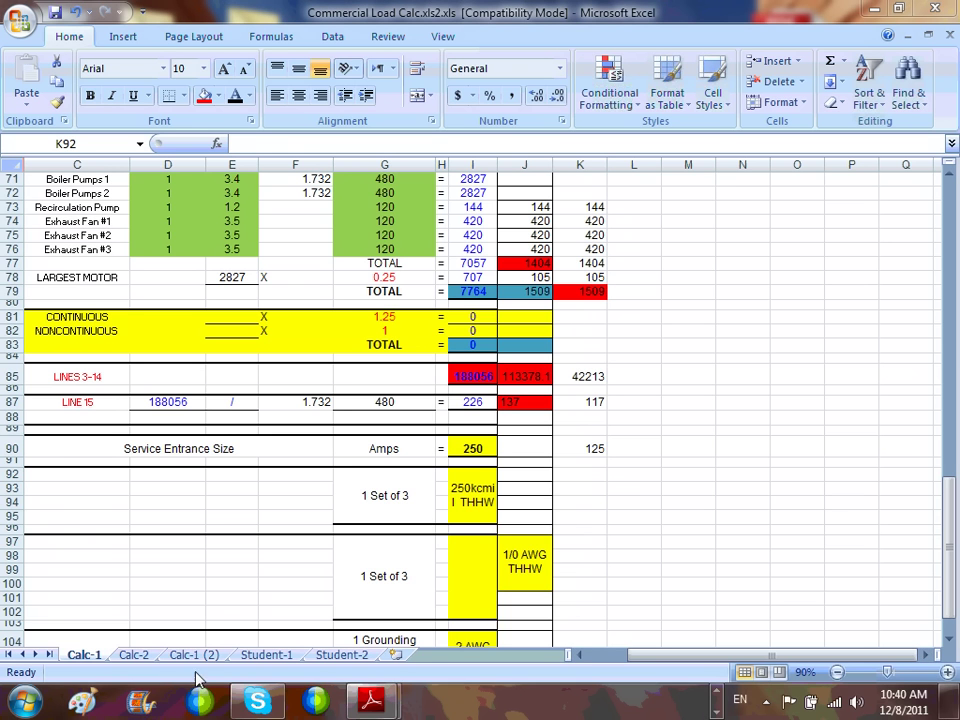
mouse_move(372, 700)
click(510, 622)
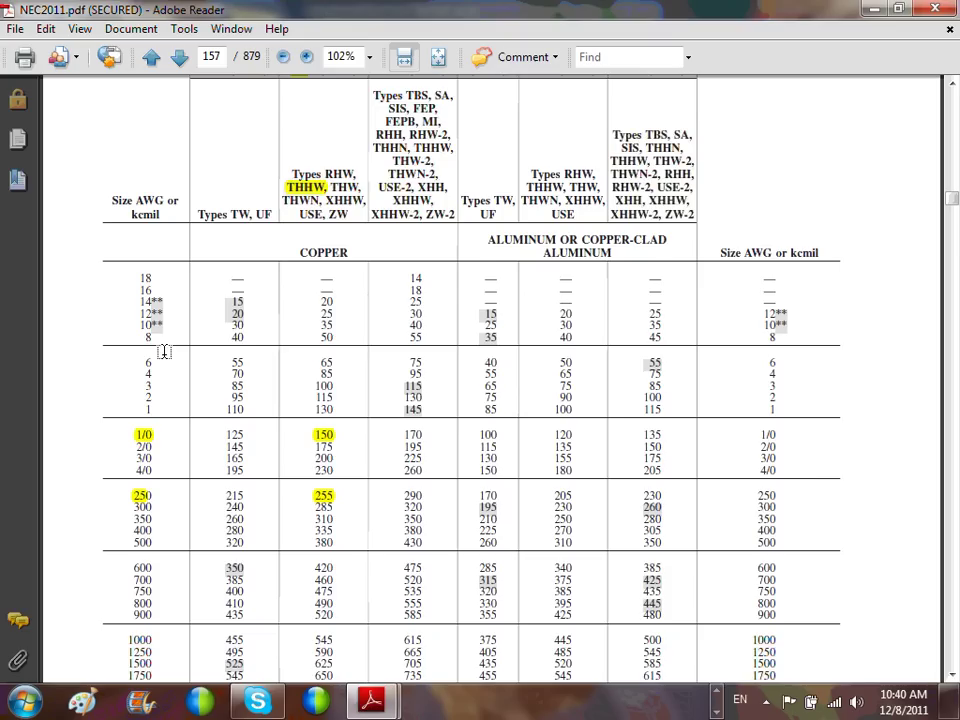
scroll(195, 255, down, 1)
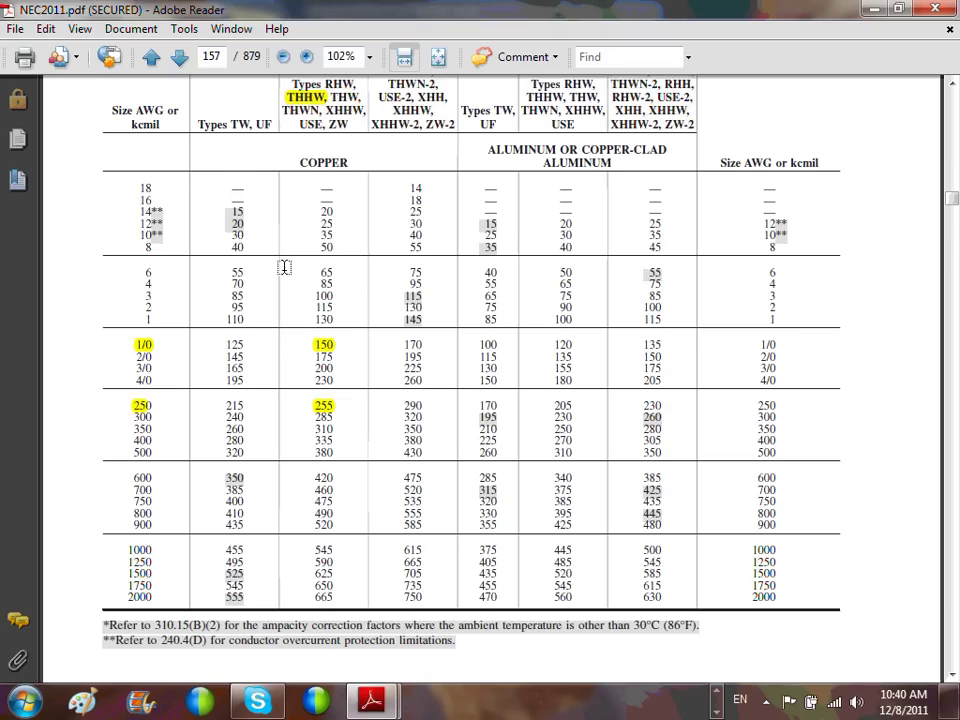
Step: Return to the Excel workbook and copy the 250kcmil THHW conductor cell I92 into K92 for the RP column
click(873, 10)
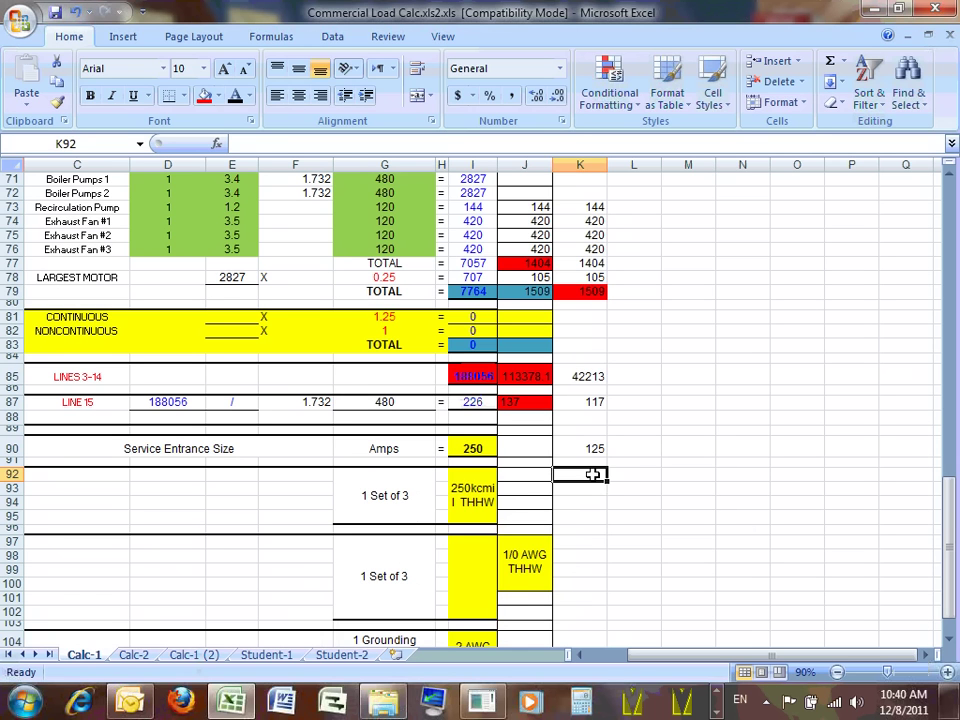
click(464, 501)
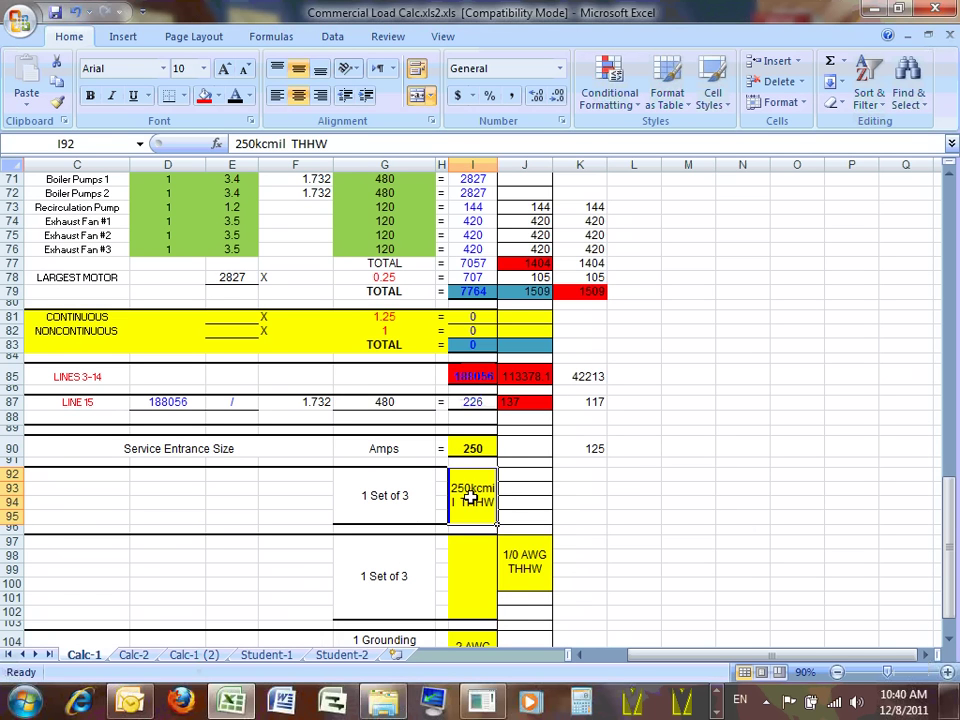
right_click(470, 497)
click(503, 233)
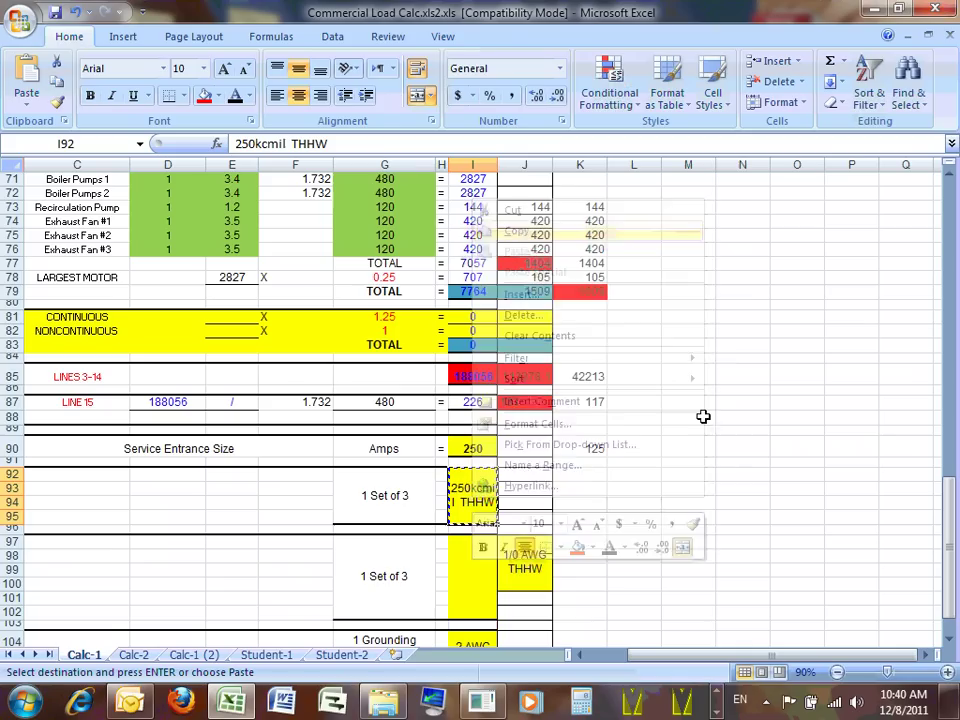
click(574, 478)
right_click(576, 485)
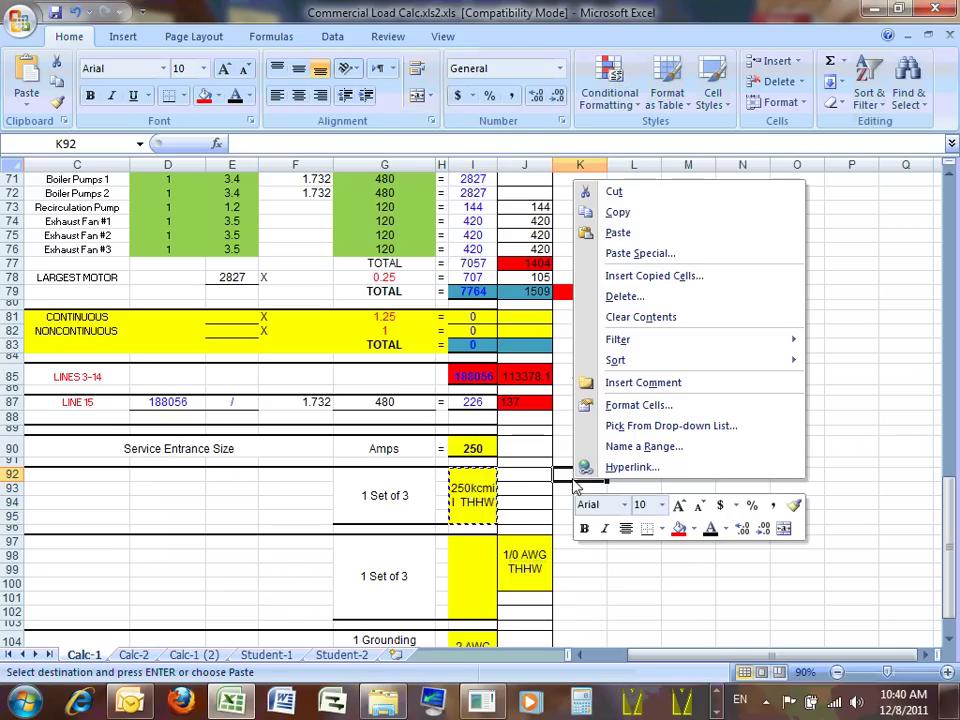
click(618, 232)
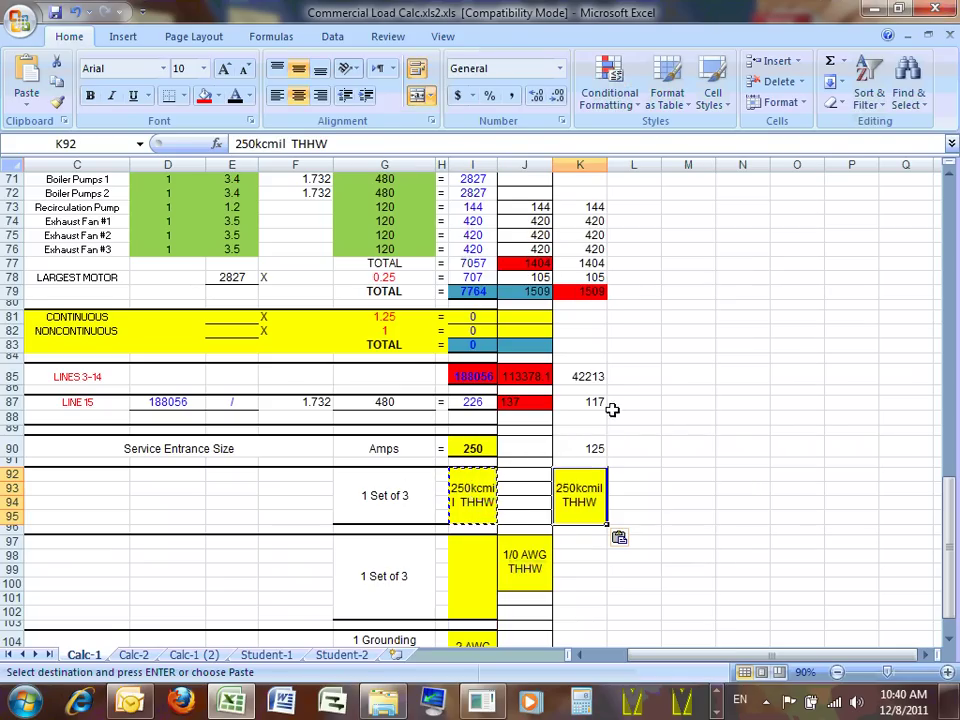
key(Escape)
Step: Change the conductor size in K92 to 1/0 so the cell reads 1/0kcmil THHW
double_click(575, 490)
drag(556, 488, 577, 487)
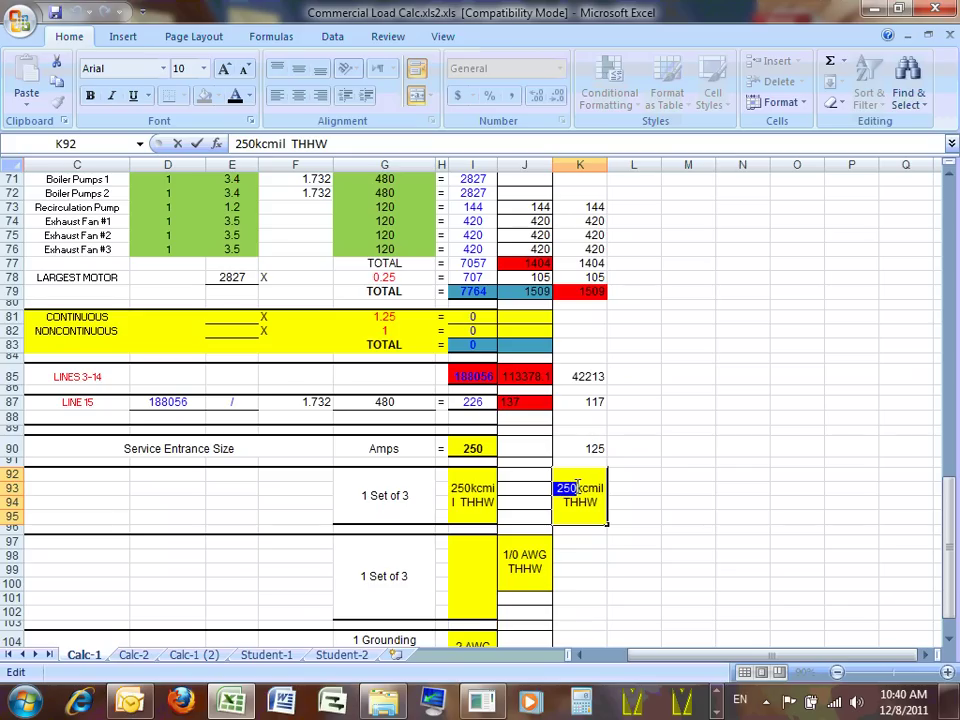
text(1/0)
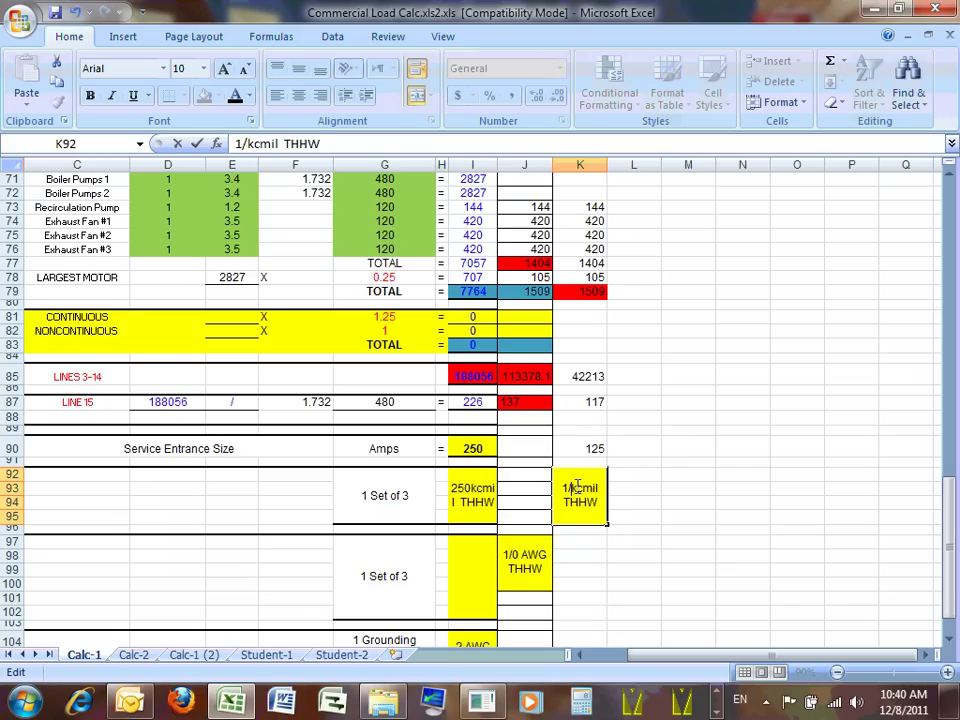
click(688, 516)
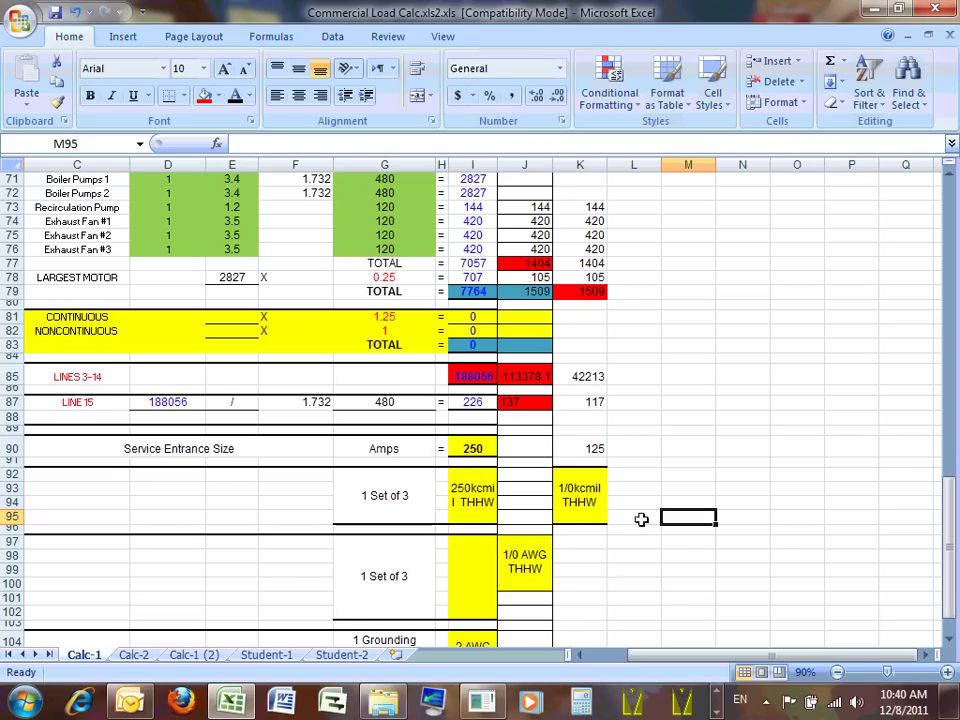
Step: Recheck the copper THHW ampacities in NEC2011.pdf in Adobe Reader, and review the RP column's loads back in the Excel workbook
scroll(372, 703, down, 2)
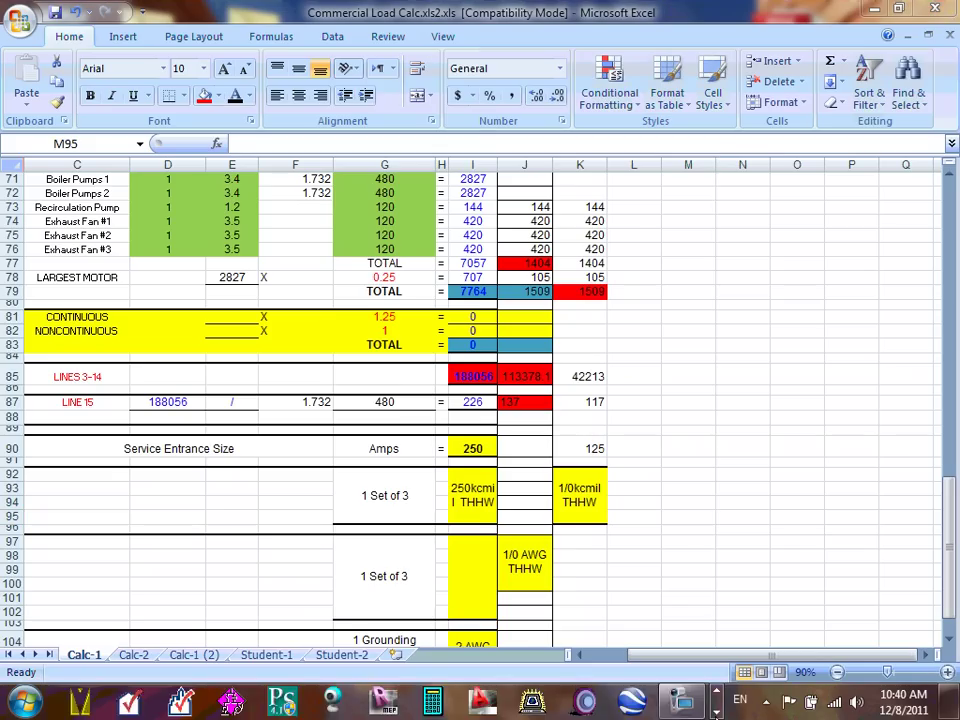
mouse_move(372, 703)
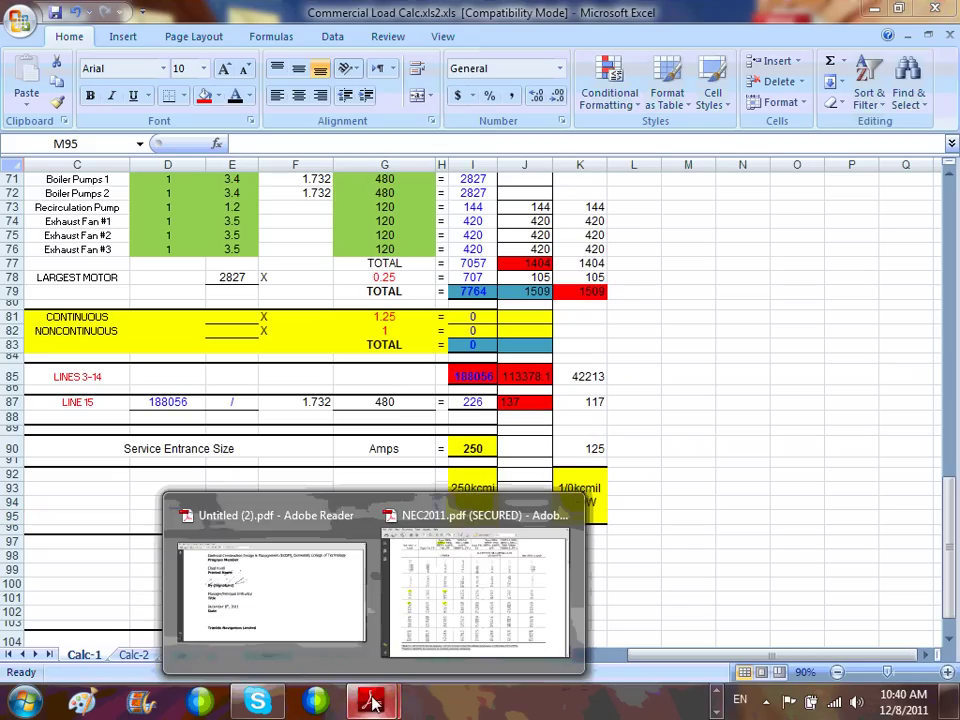
click(480, 600)
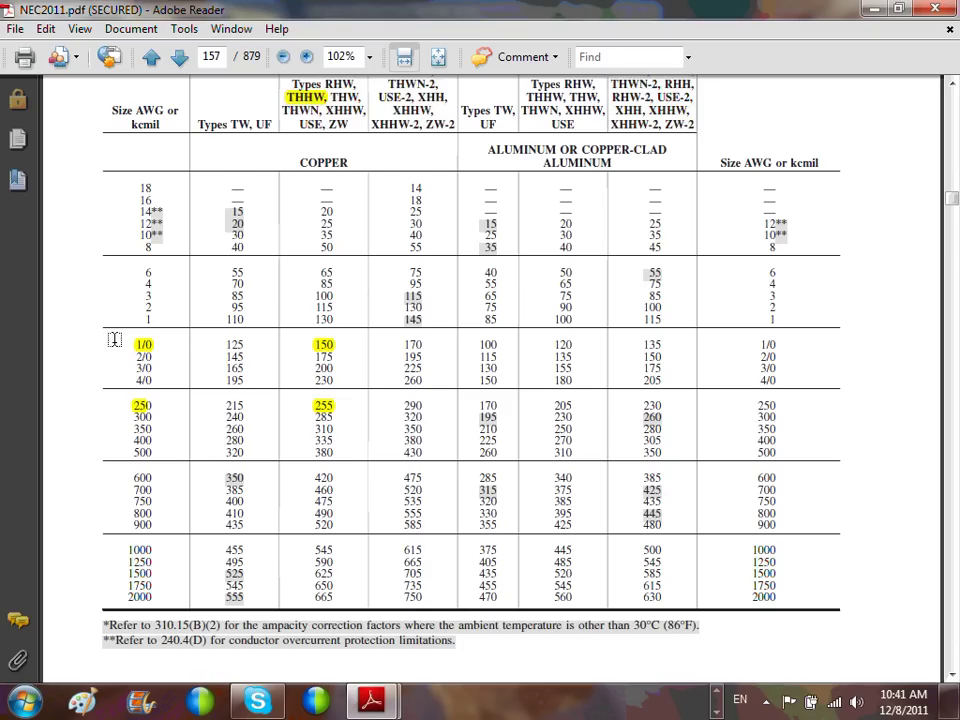
click(877, 10)
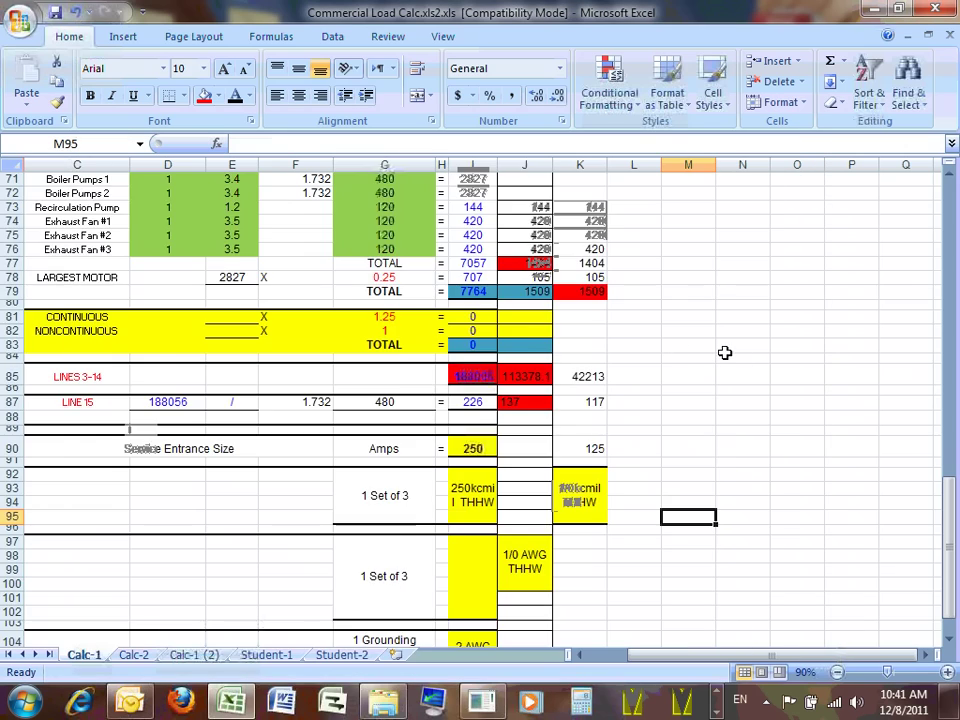
scroll(572, 424, down, 2)
scroll(568, 425, up, 4)
scroll(568, 425, up, 20)
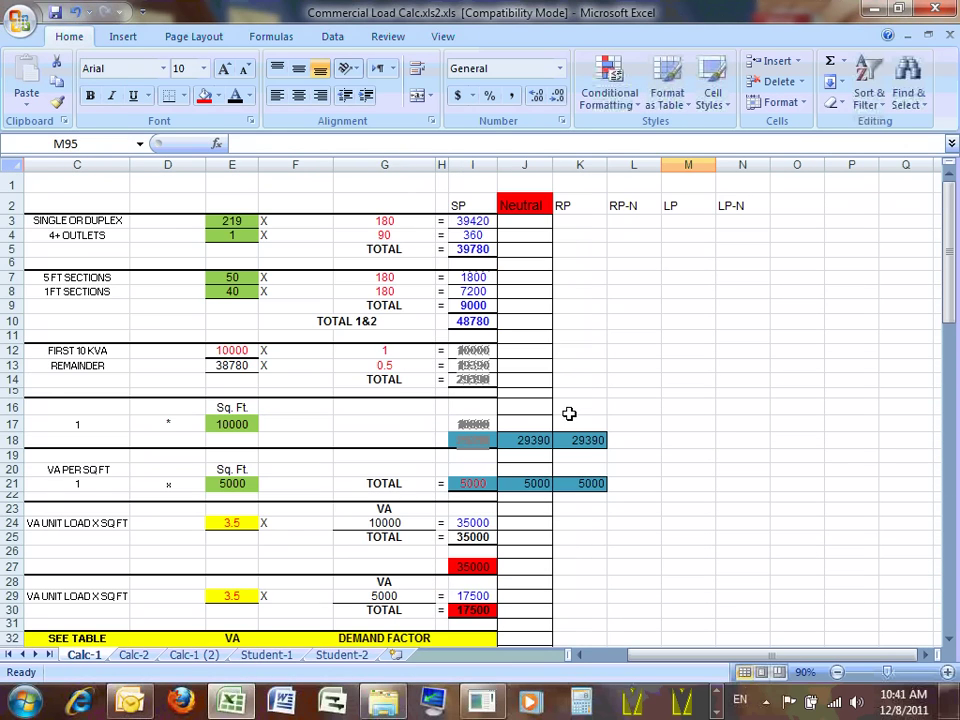
scroll(583, 407, down, 2)
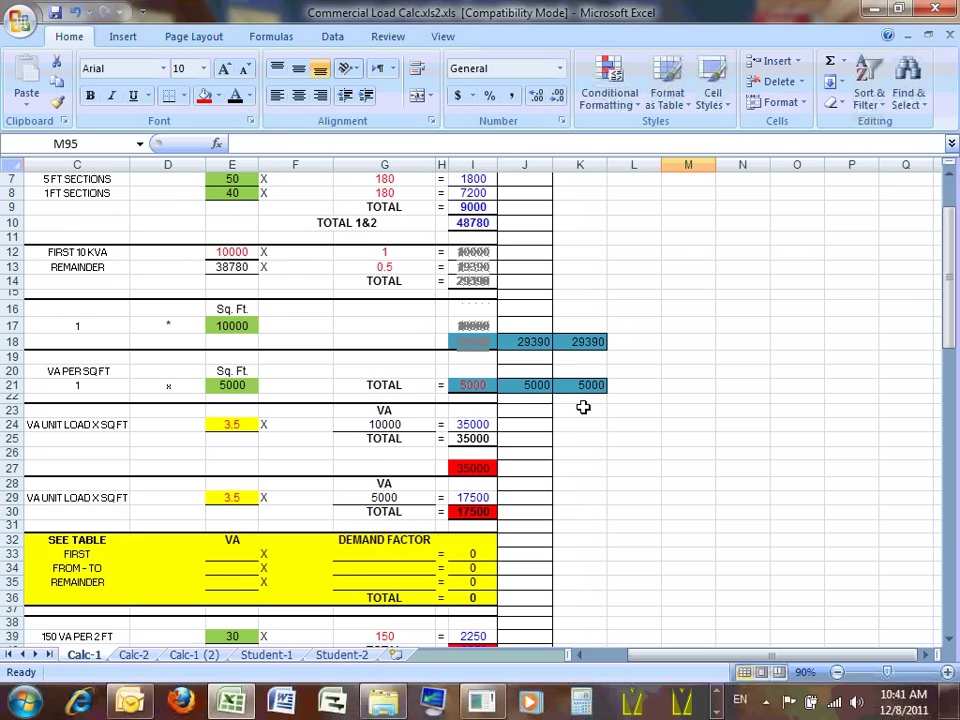
scroll(585, 406, down, 13)
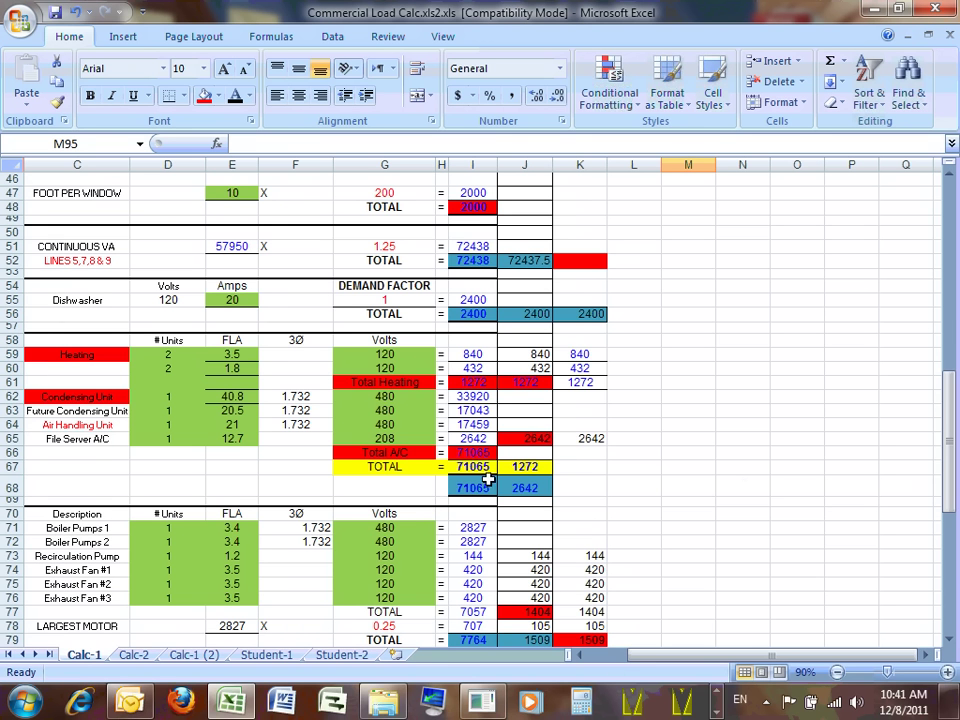
scroll(615, 390, down, 11)
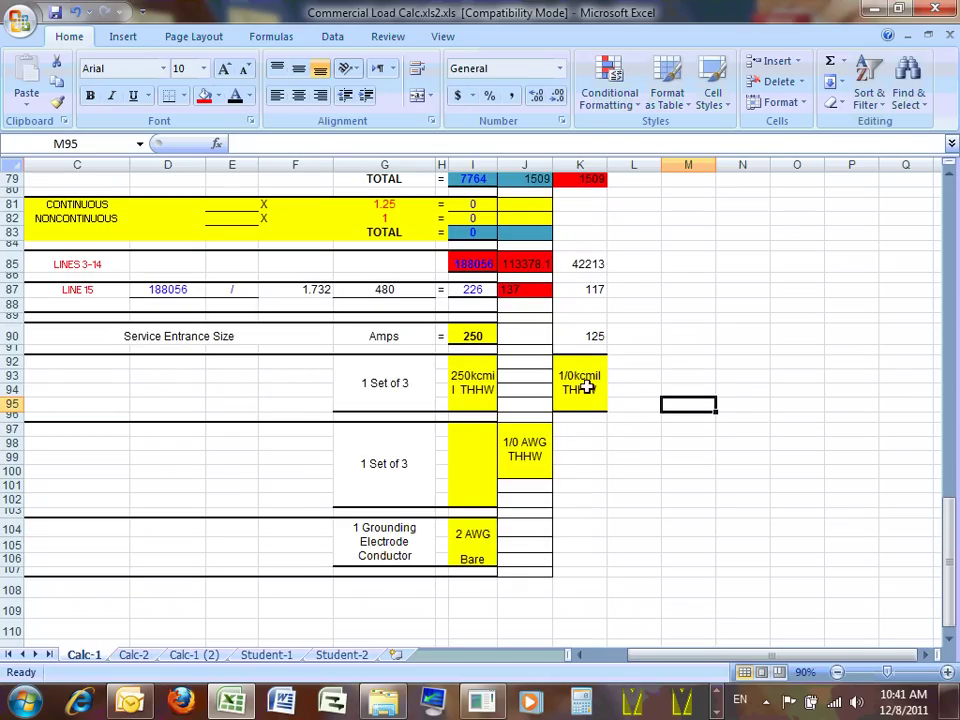
Step: Copy the RP conductor cell K92 into K97 as the second set of conductors
right_click(585, 386)
click(633, 121)
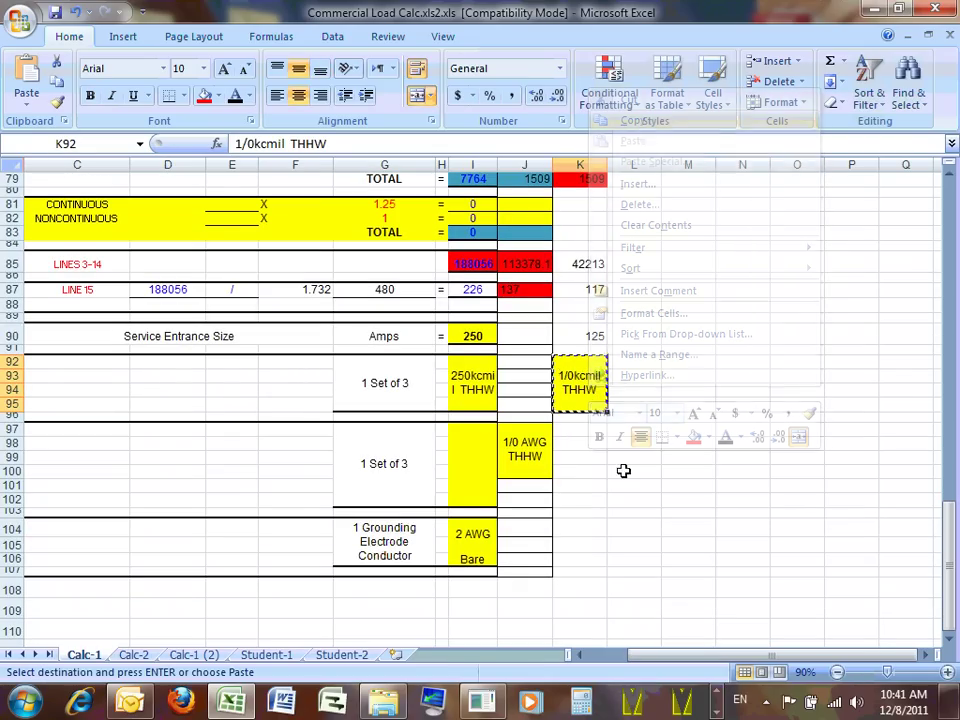
click(584, 431)
right_click(584, 431)
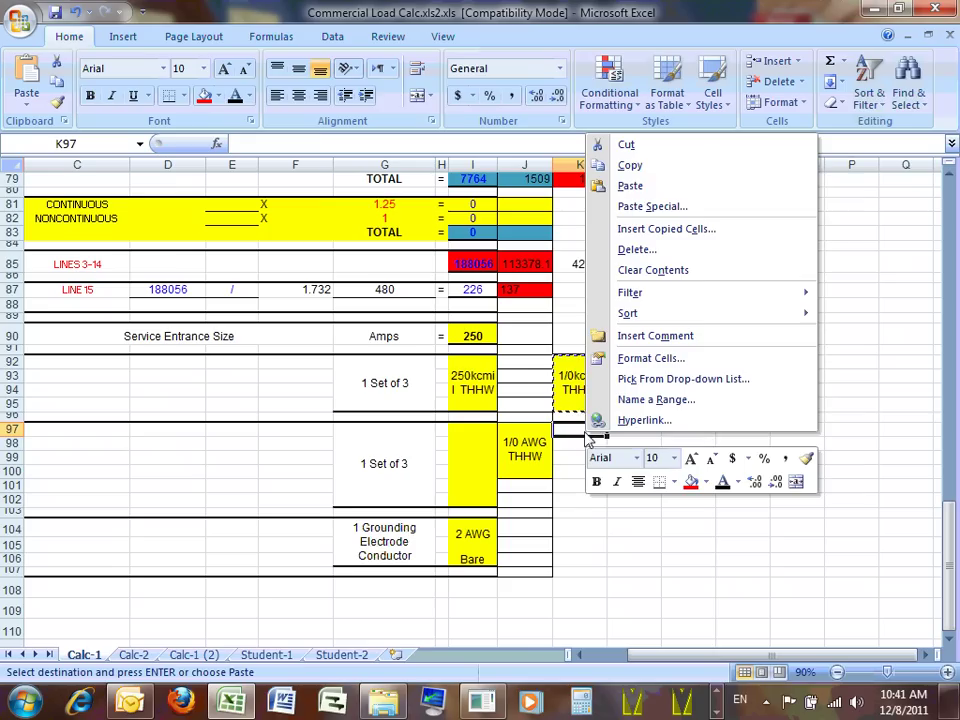
click(629, 187)
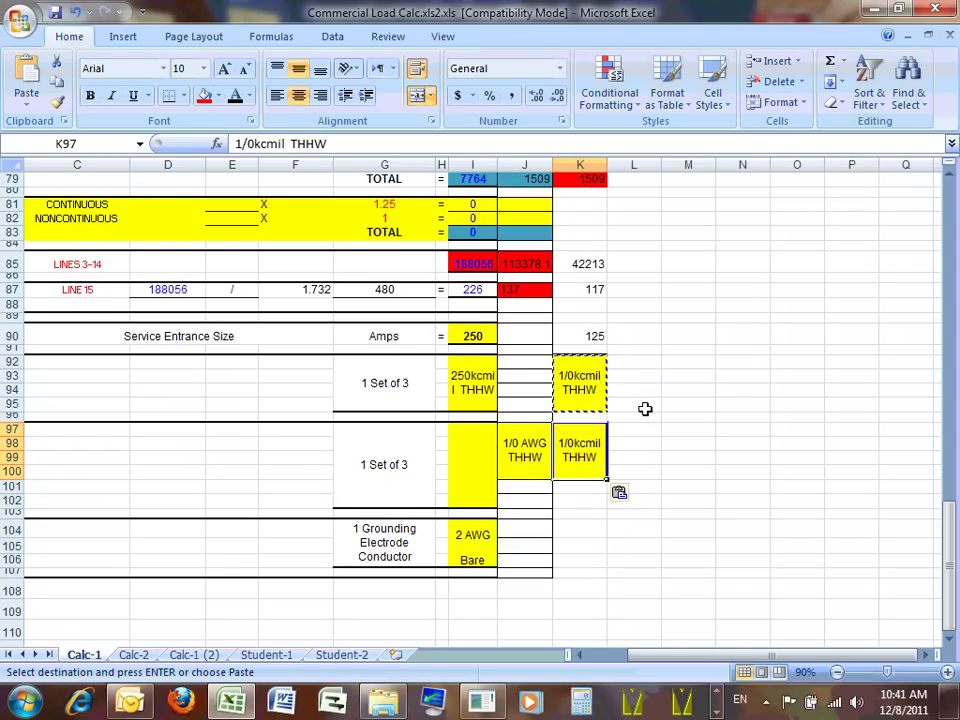
key(Escape)
Step: Label F104 as EGC T250.122 and widen column F to fit the text
click(579, 531)
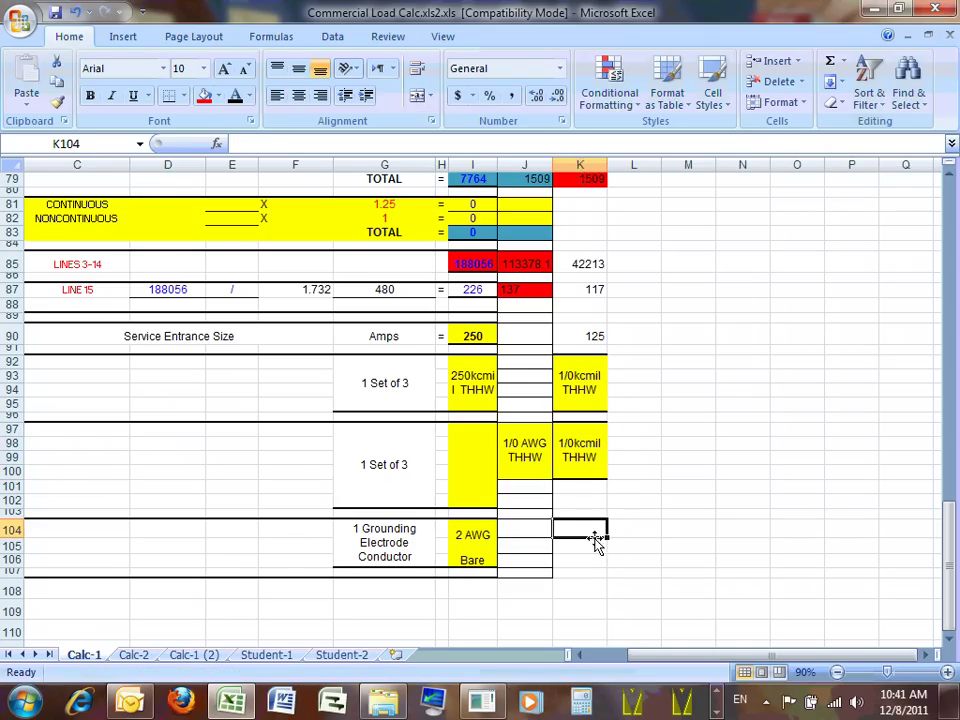
click(287, 533)
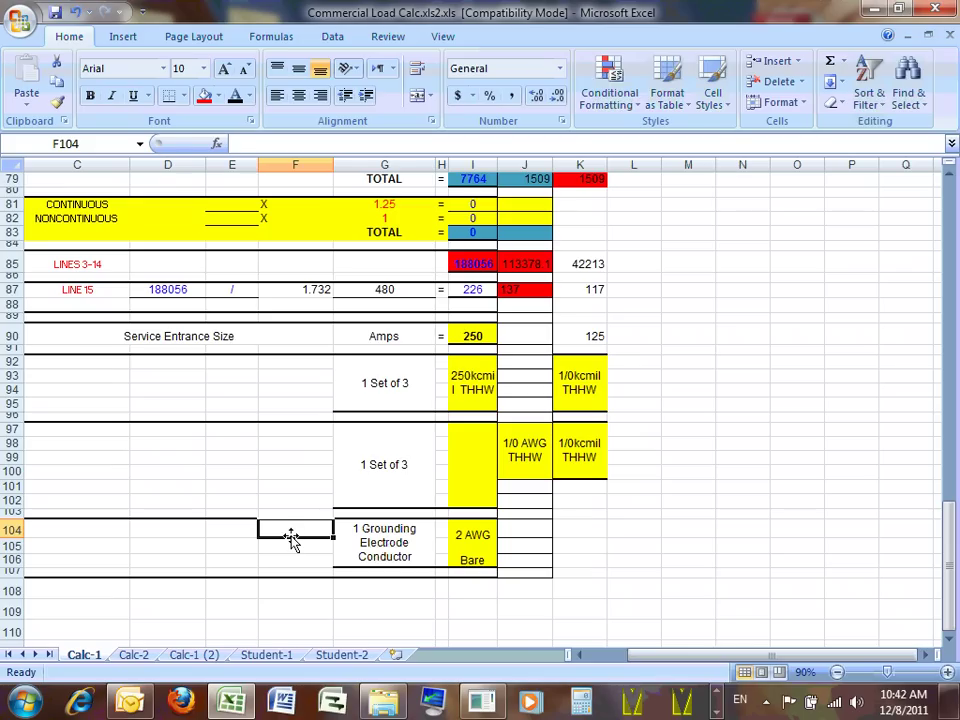
text(EGC)
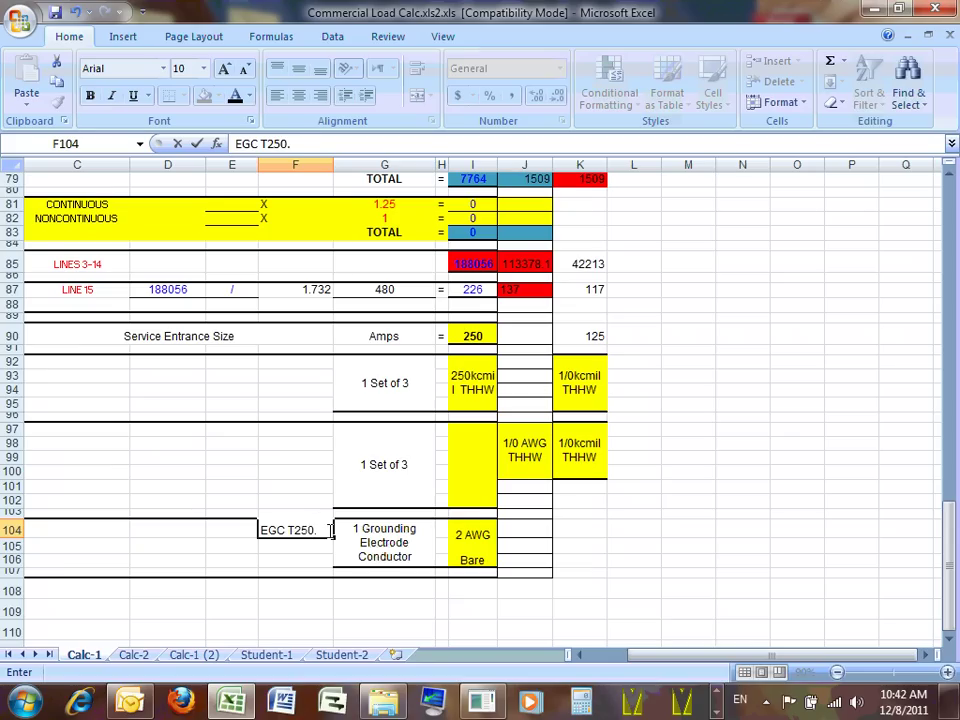
text(T250.122)
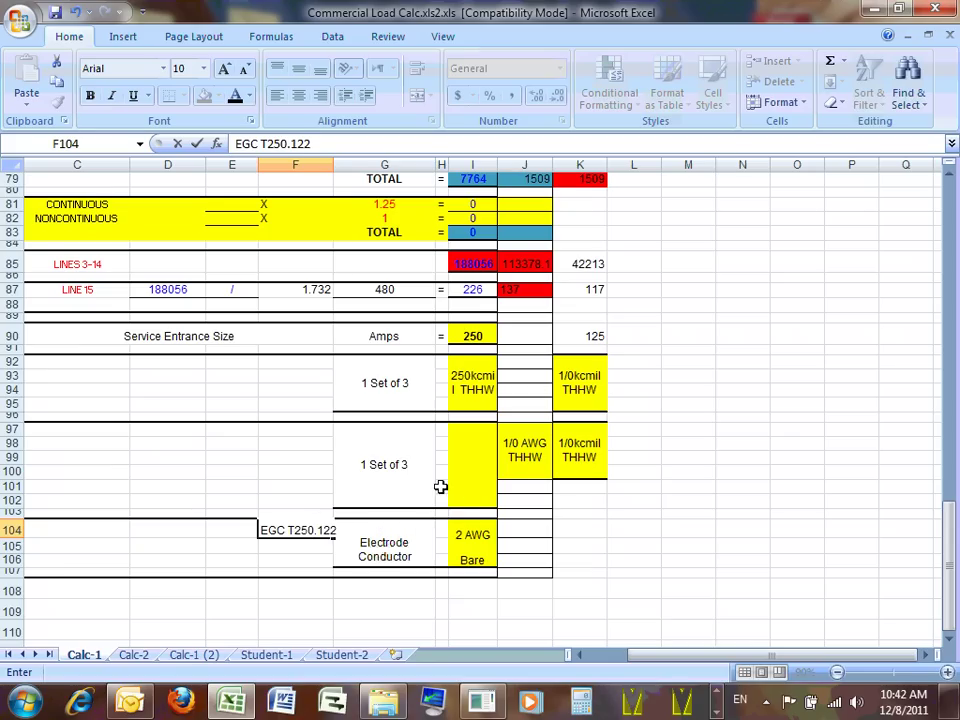
click(722, 545)
click(318, 68)
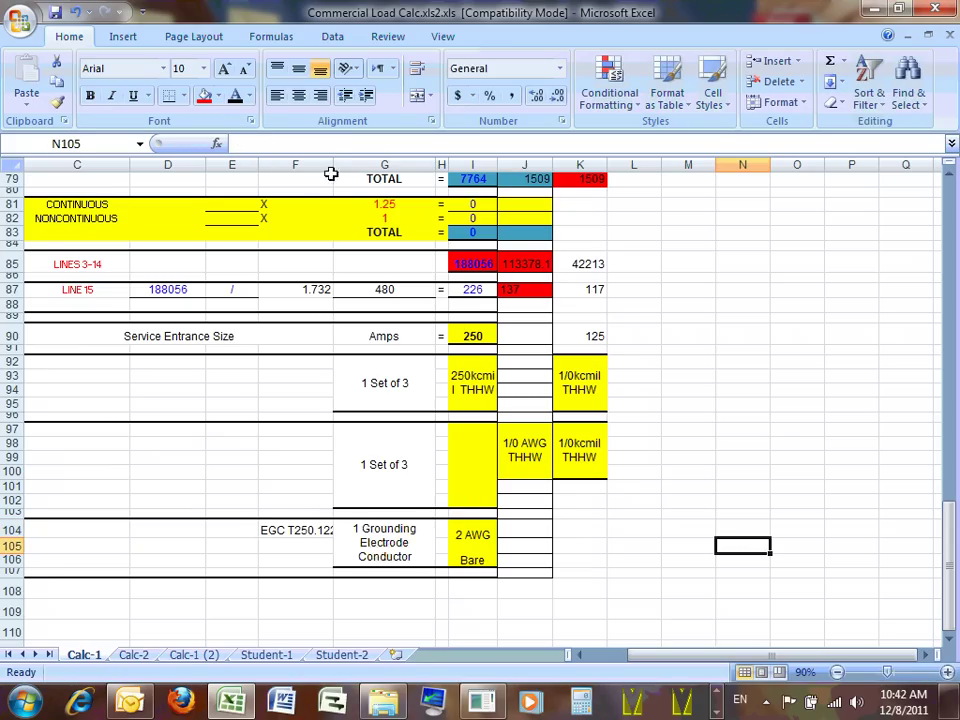
drag(334, 163, 345, 162)
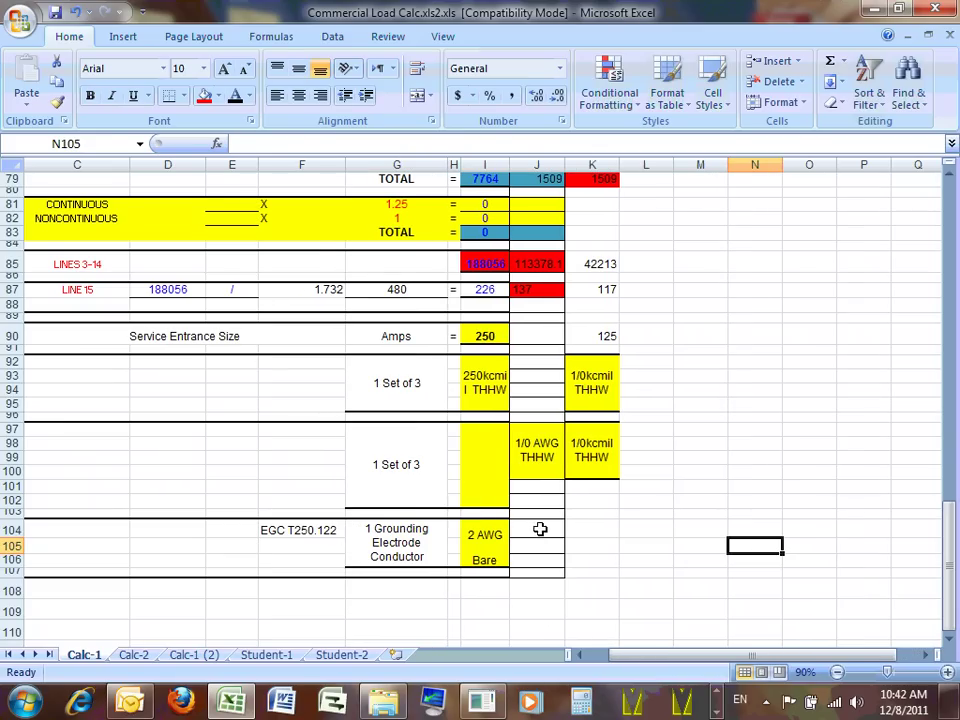
Step: Fill the RP service entrance size cell K90 with yellow
click(590, 531)
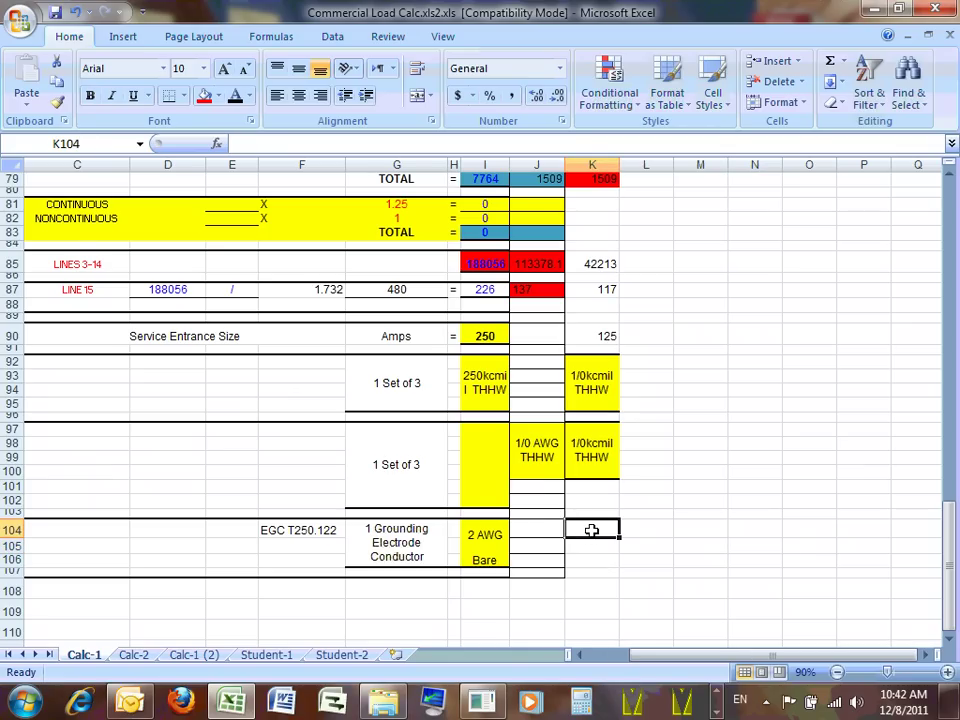
scroll(546, 516, up, 4)
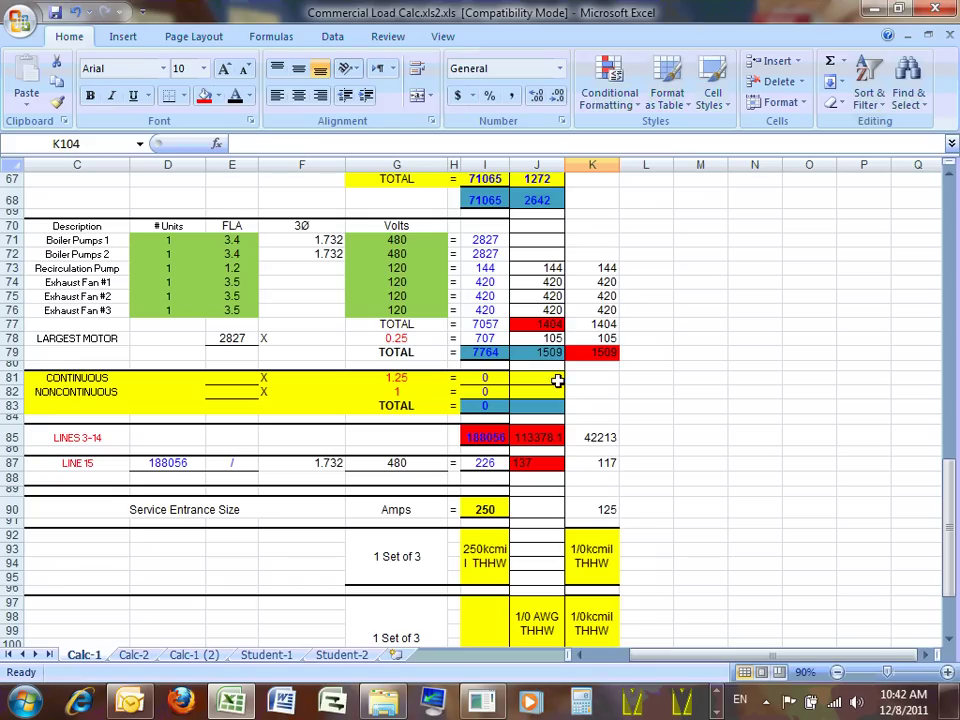
click(608, 510)
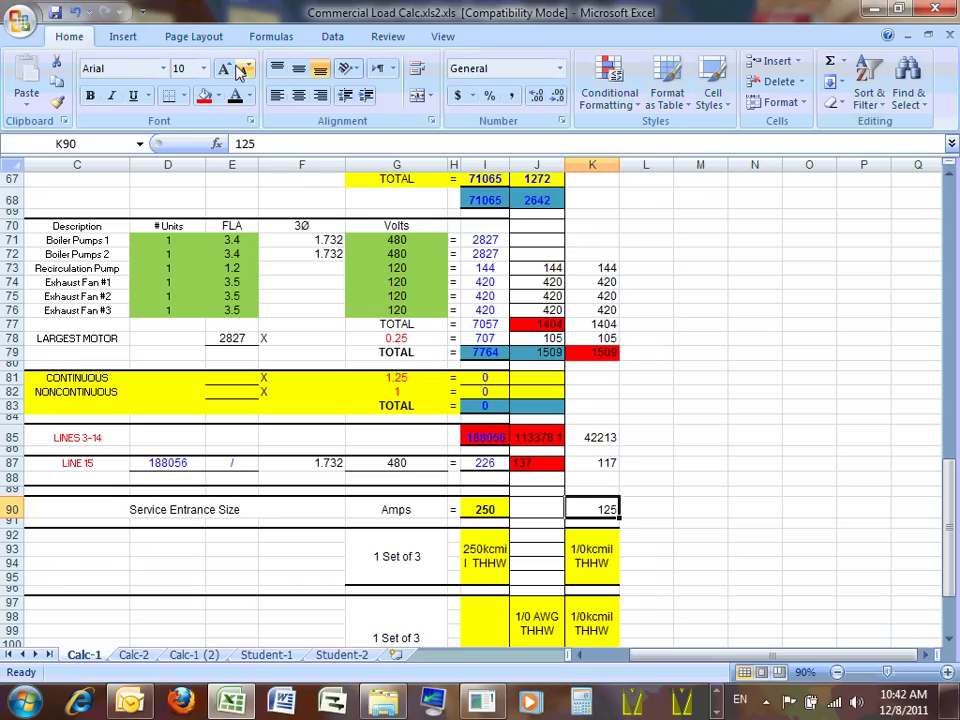
click(219, 95)
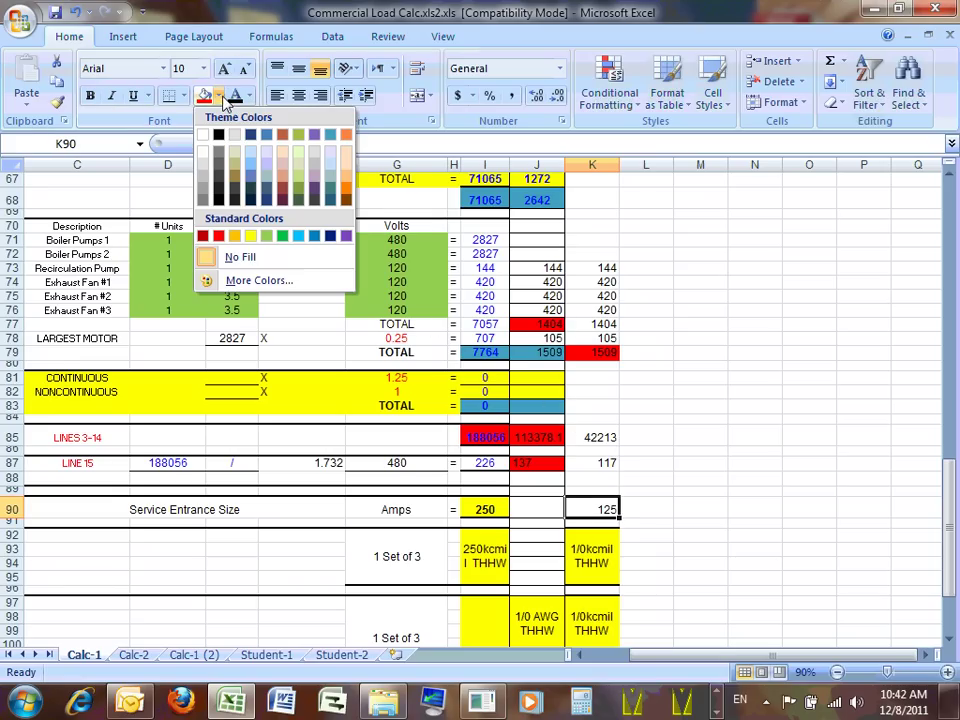
click(250, 235)
click(863, 450)
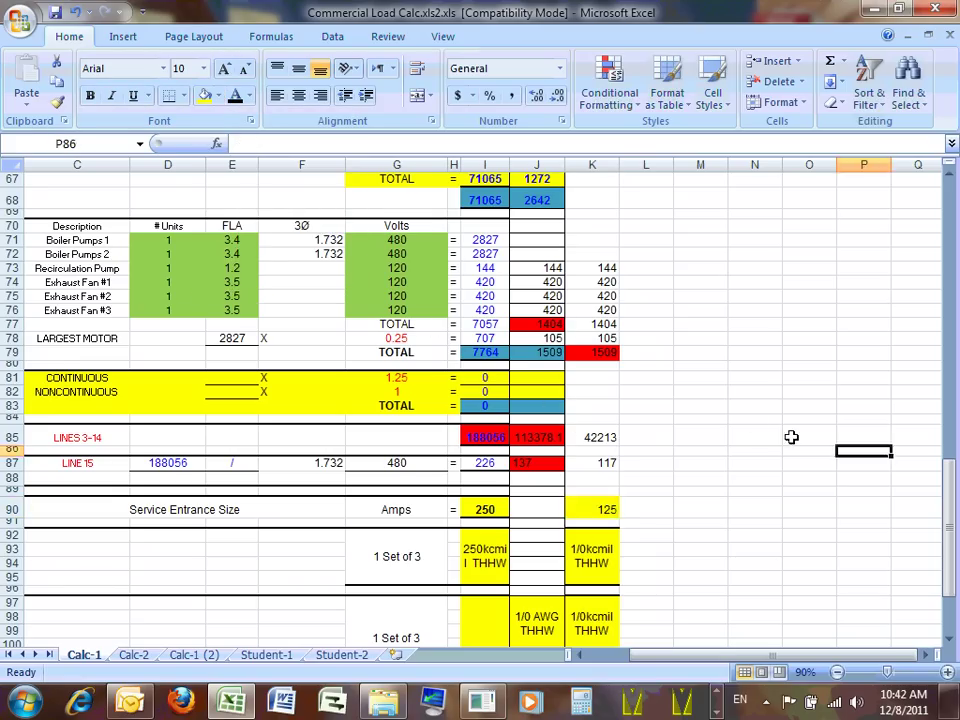
Step: Copy the grounding electrode conductor cells I104:I106 into the RP column starting at K104
scroll(791, 437, down, 4)
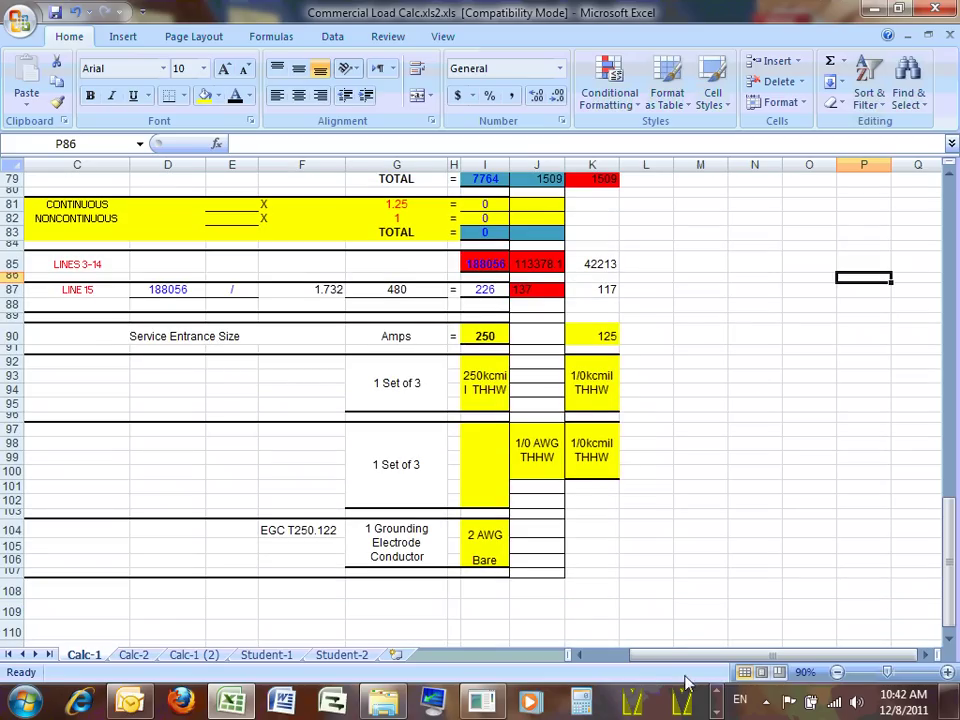
click(597, 454)
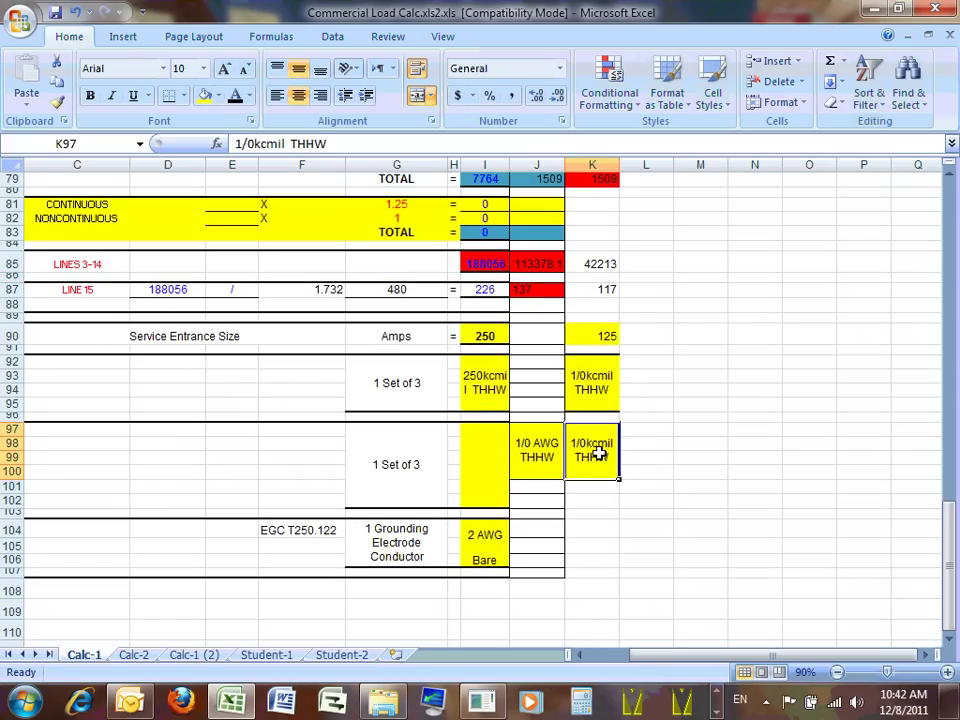
click(591, 381)
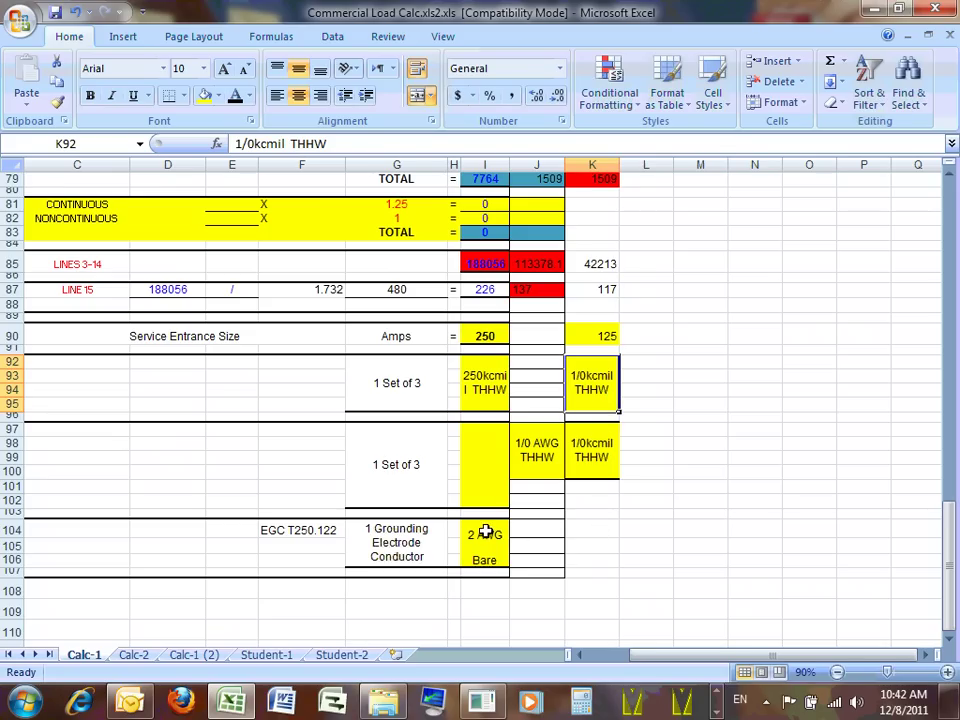
drag(484, 531, 484, 561)
right_click(484, 563)
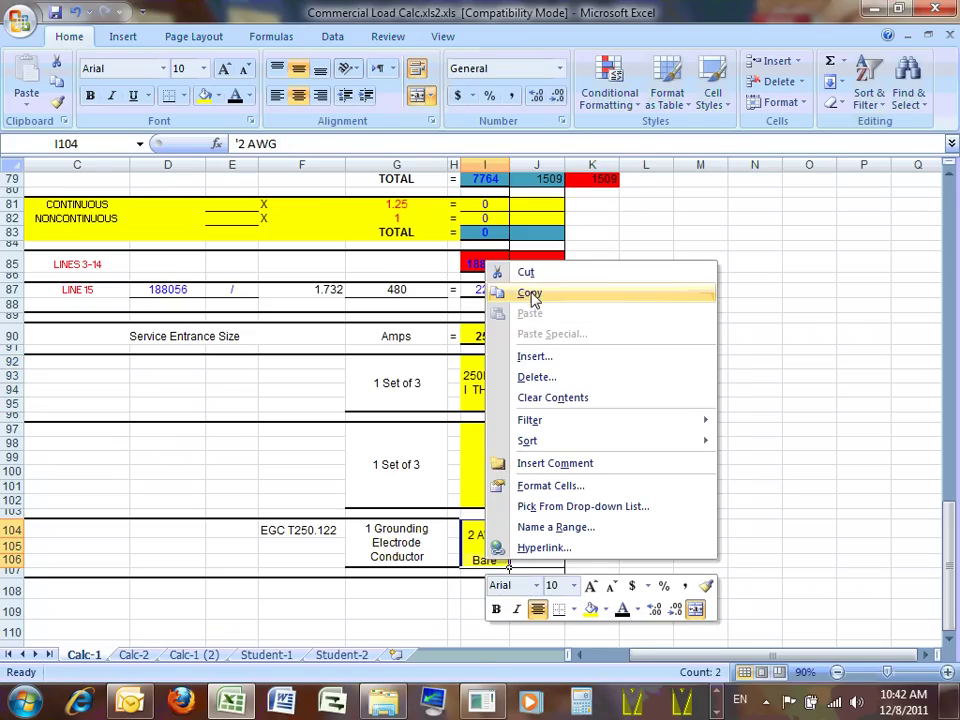
click(530, 292)
click(591, 530)
right_click(592, 532)
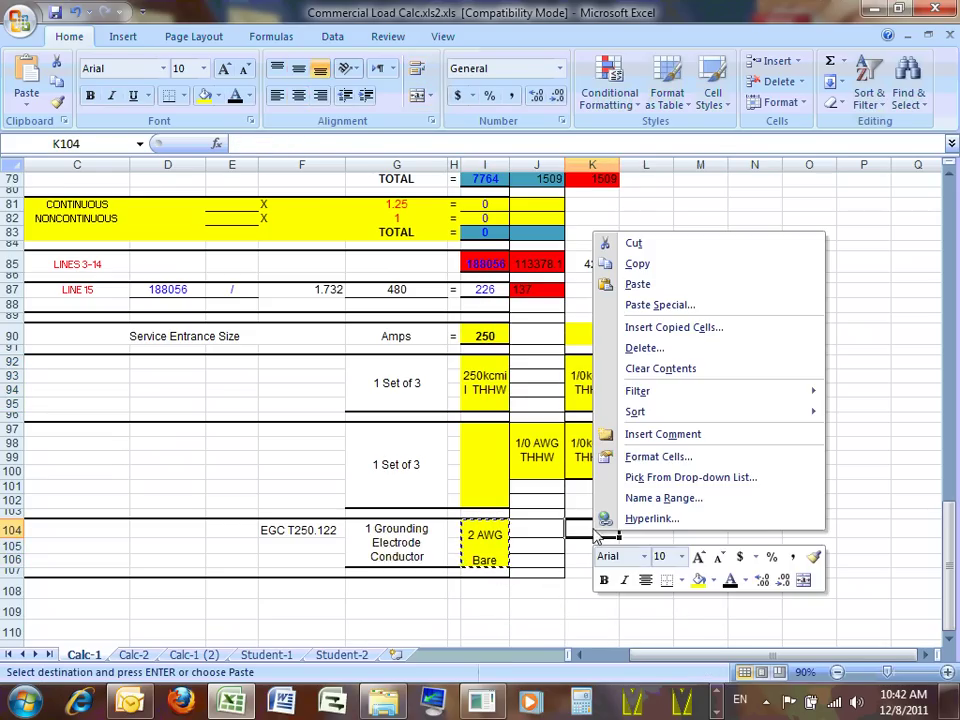
click(664, 283)
Step: Clear Bare from K106 and remove the size number from K104, leaving only AWG
double_click(613, 562)
drag(613, 561, 559, 557)
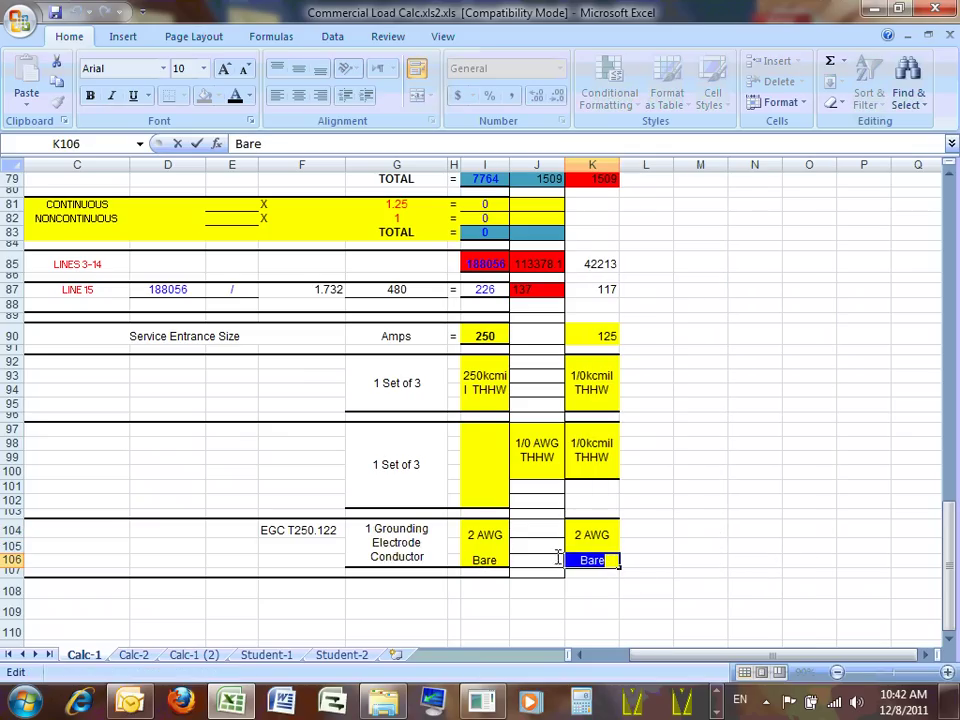
key(BackSpace)
click(647, 556)
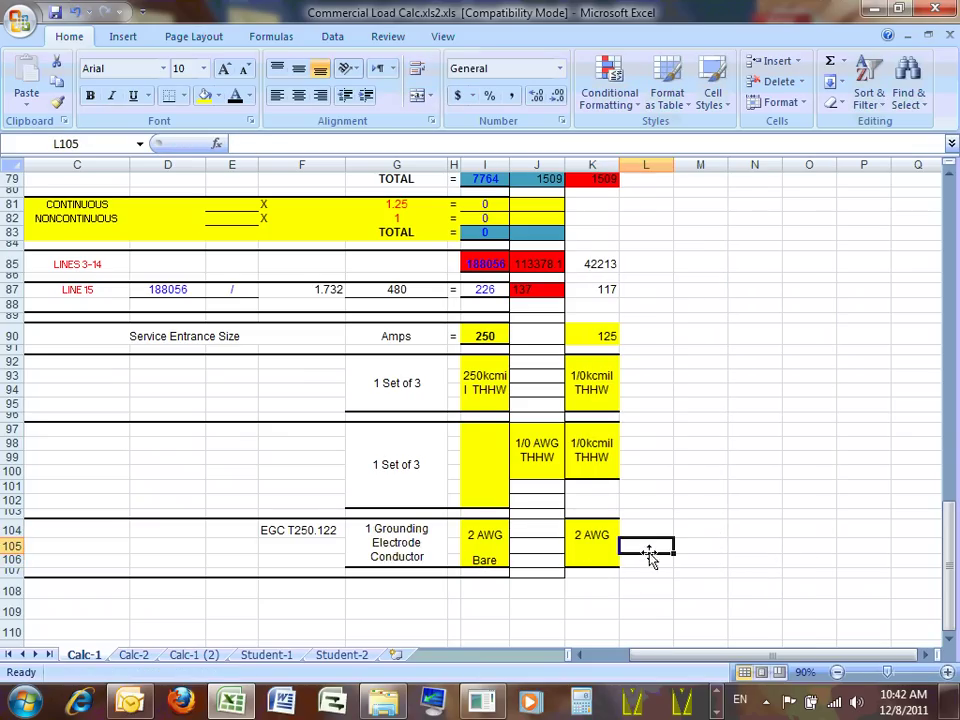
click(582, 533)
double_click(582, 533)
drag(582, 535, 576, 531)
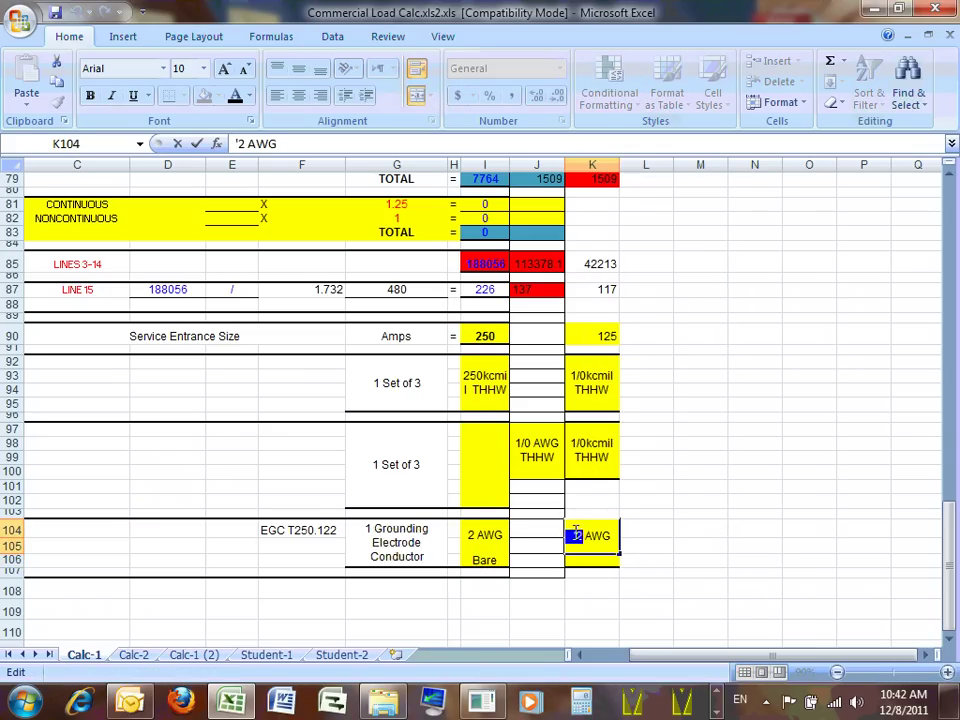
key(BackSpace)
click(645, 544)
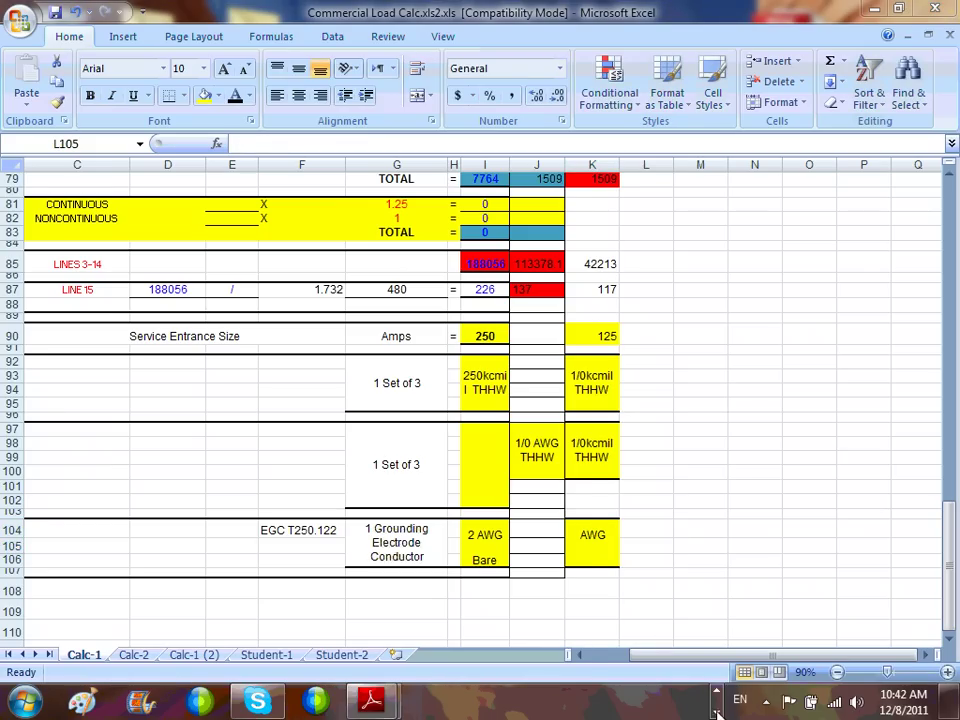
Step: Switch to NEC2011.pdf in Adobe Reader and find Table 250.122 on page 128 in Article 250 Grounding and Bonding, shown without the bookmarks
mouse_move(392, 708)
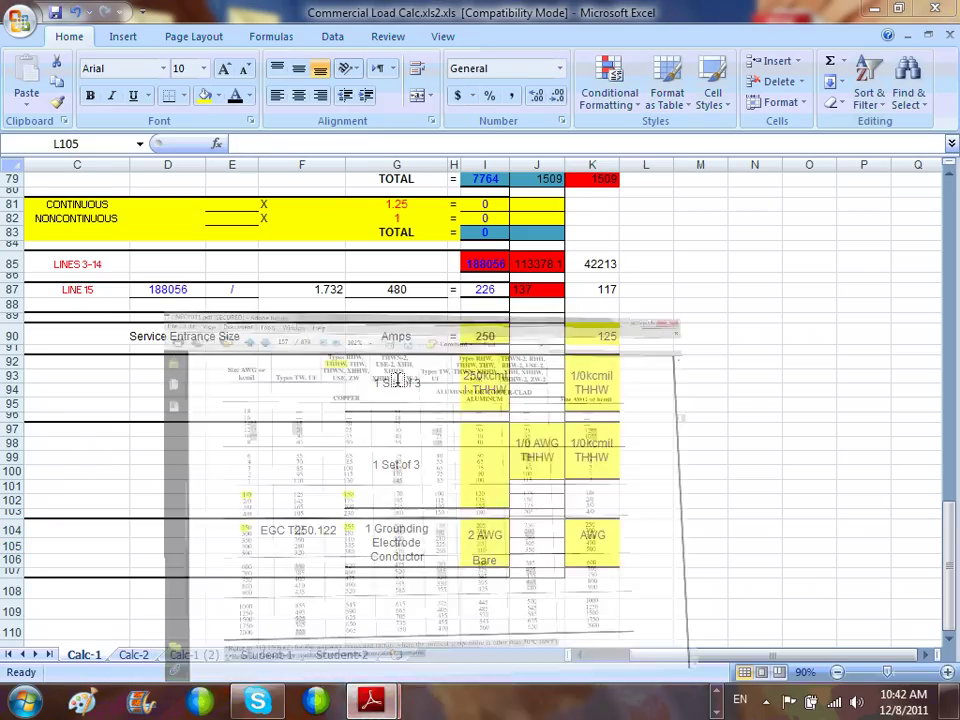
click(443, 624)
click(17, 137)
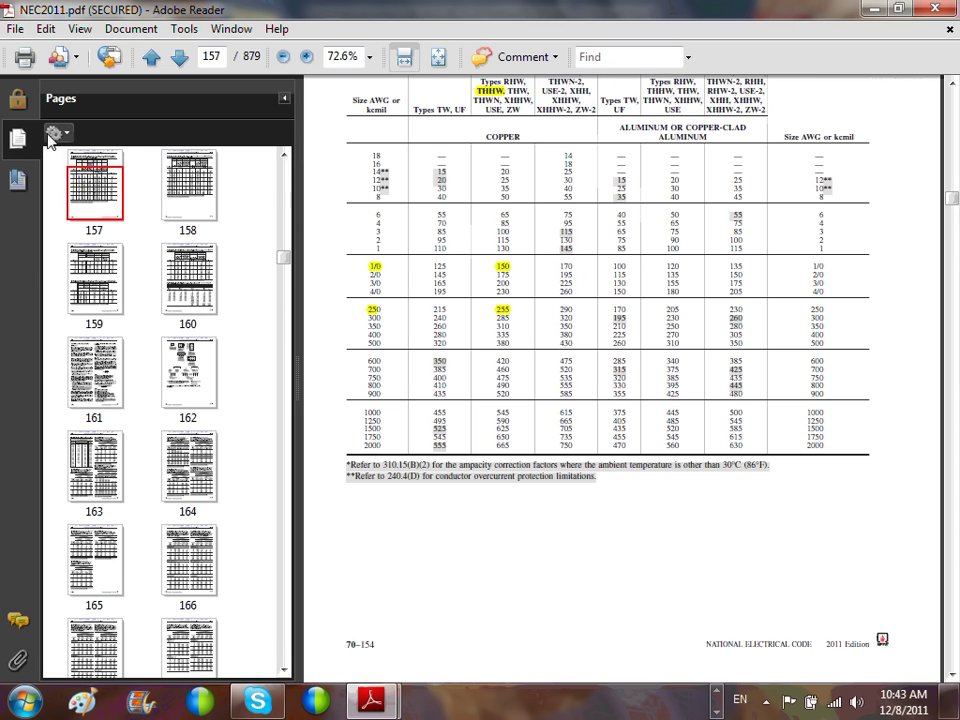
click(284, 98)
click(33, 182)
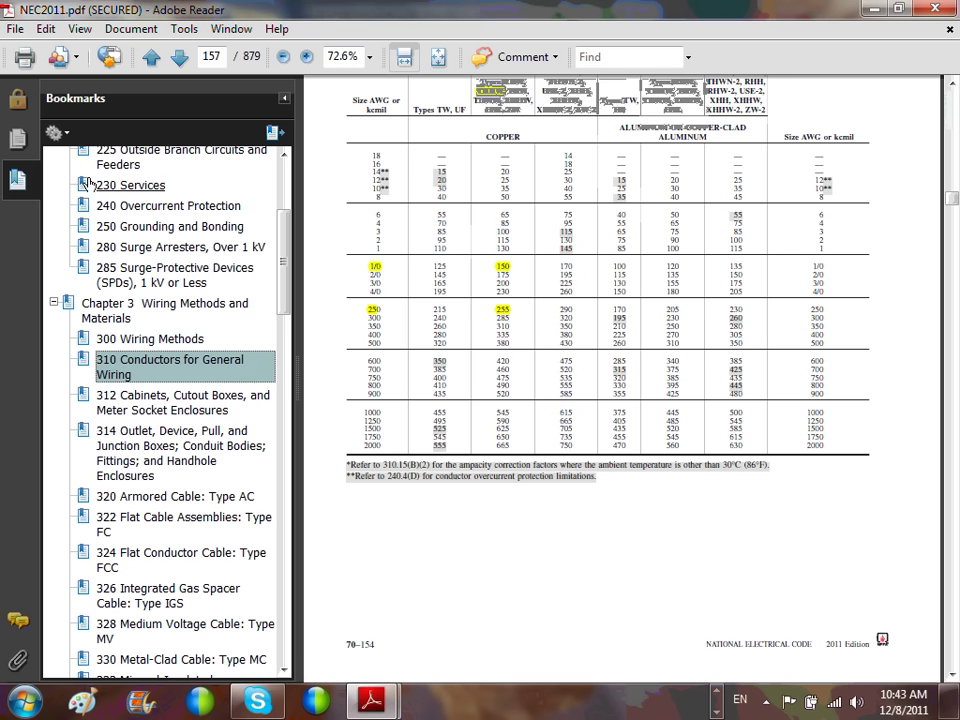
click(146, 228)
scroll(100, 243, down, 4)
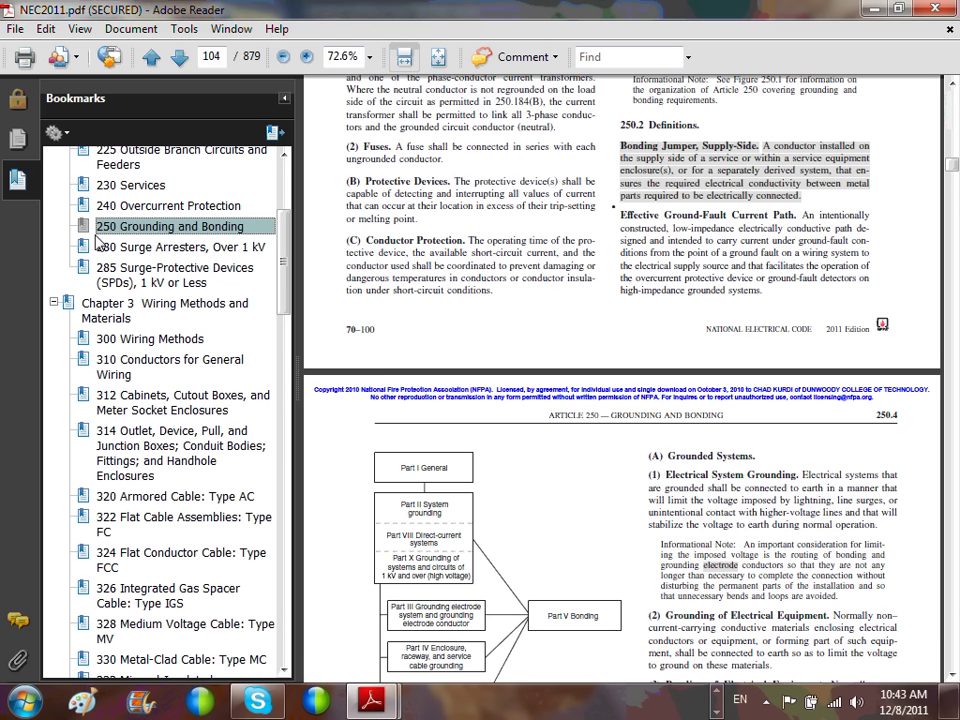
click(150, 247)
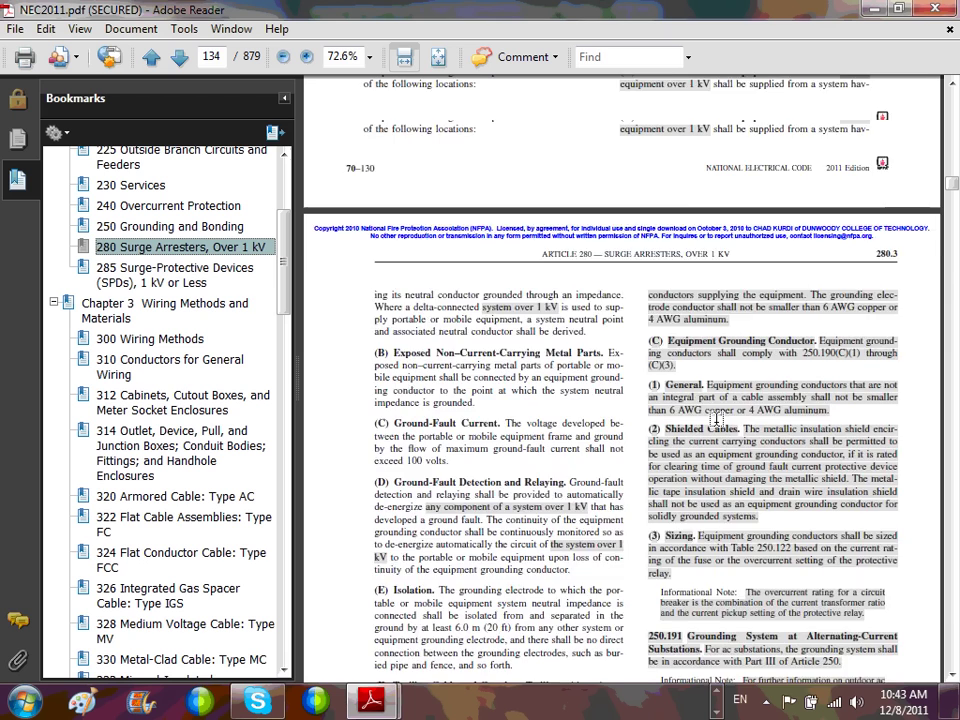
scroll(716, 419, up, 1)
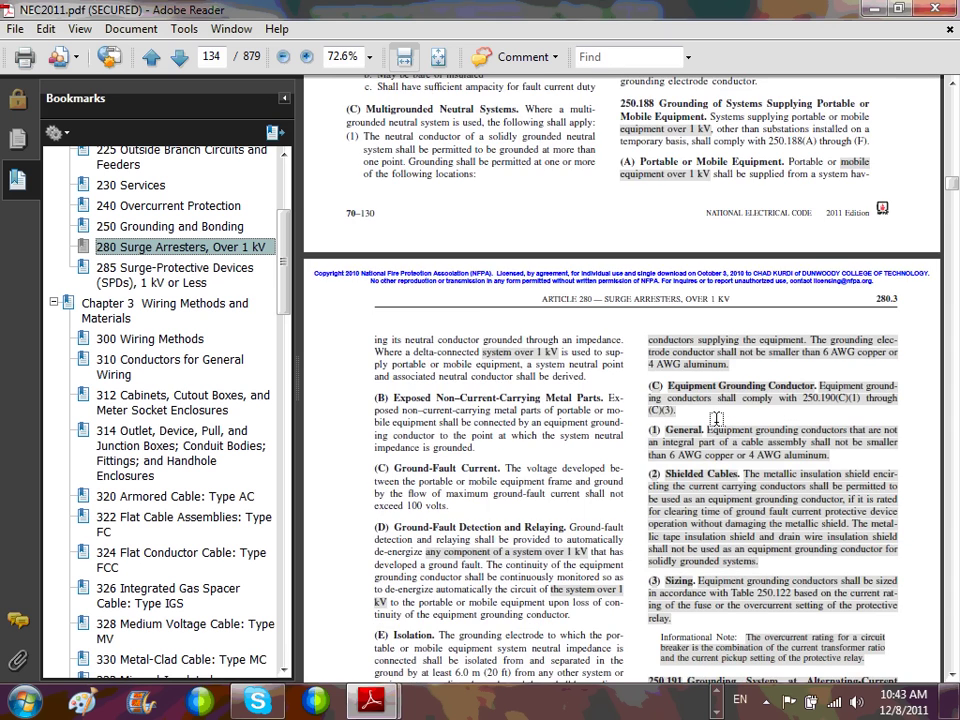
scroll(716, 419, up, 15)
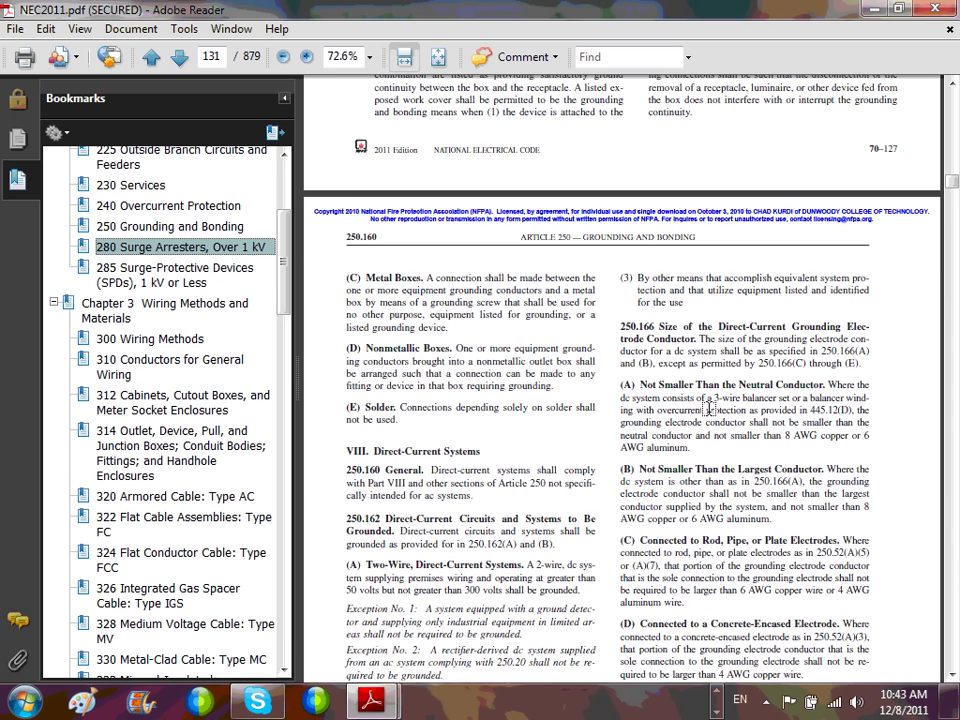
scroll(709, 408, up, 10)
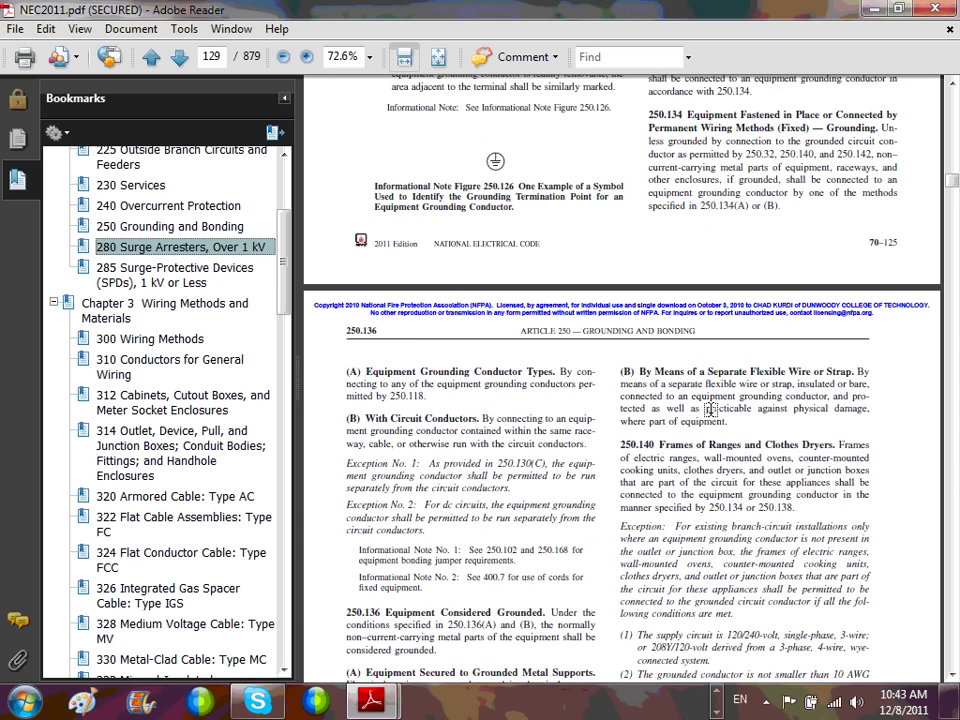
scroll(709, 408, up, 5)
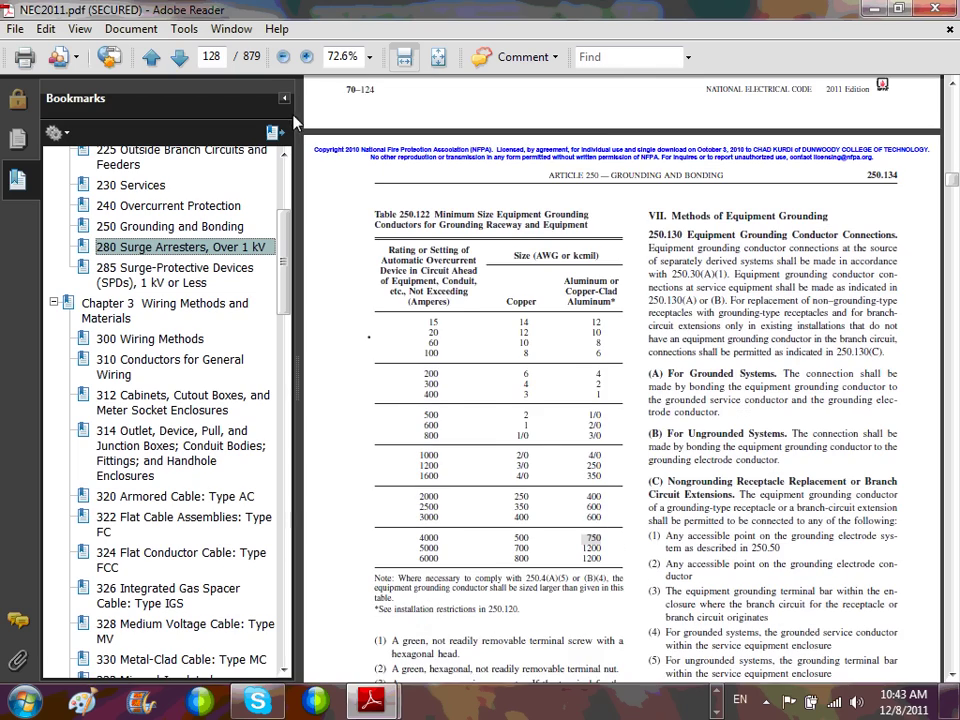
click(284, 99)
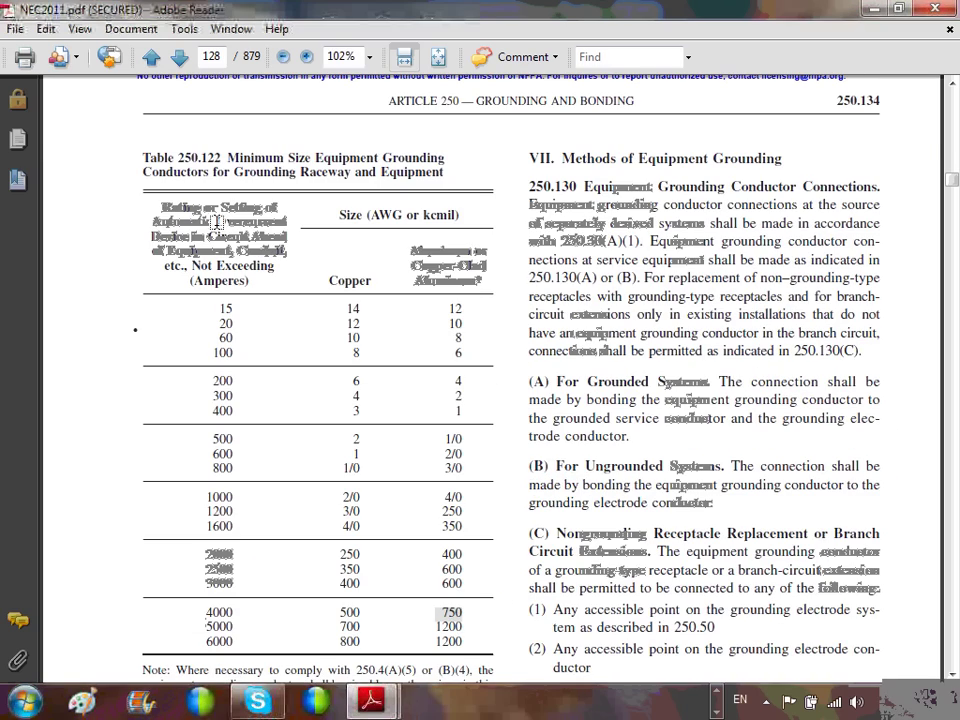
Step: Highlight the Table 250.122 title, the 200 ampere rating and its copper size 6
drag(140, 152, 446, 187)
scroll(338, 140, down, 2)
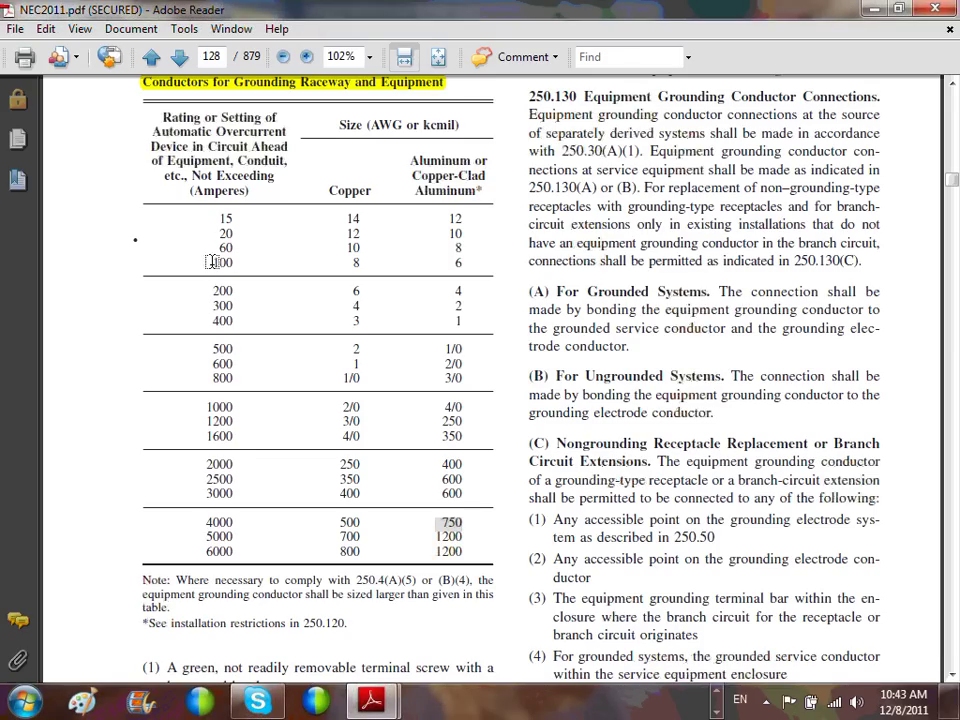
drag(203, 289, 240, 290)
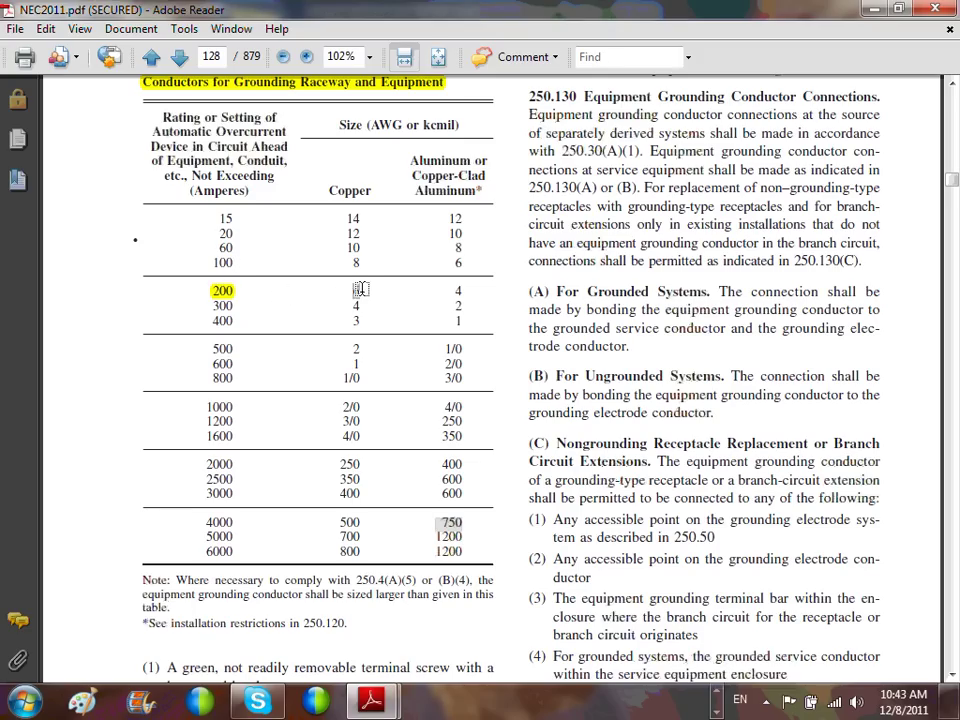
drag(361, 289, 350, 290)
Step: Return to the Excel workbook and set the RP equipment grounding conductor in K104 to 6 AWG
click(873, 10)
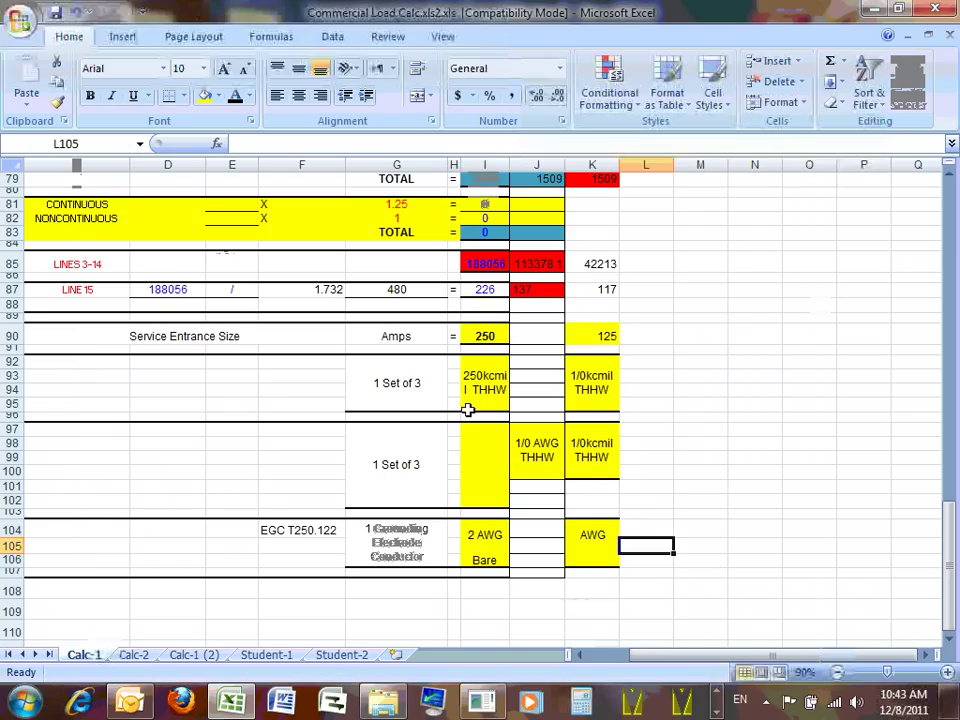
double_click(576, 532)
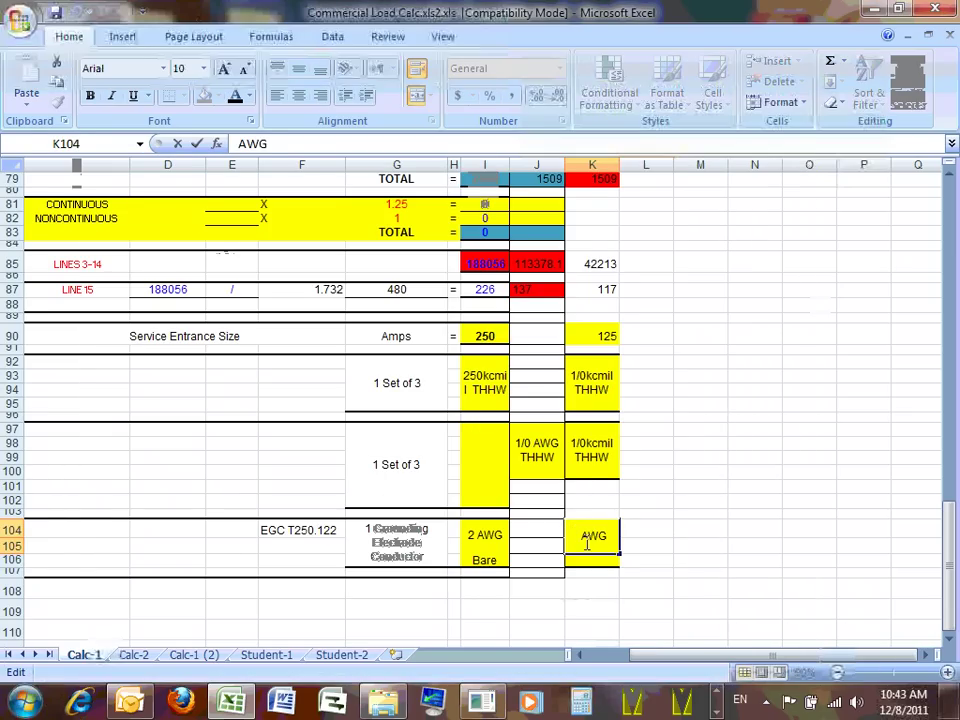
text(6)
click(647, 526)
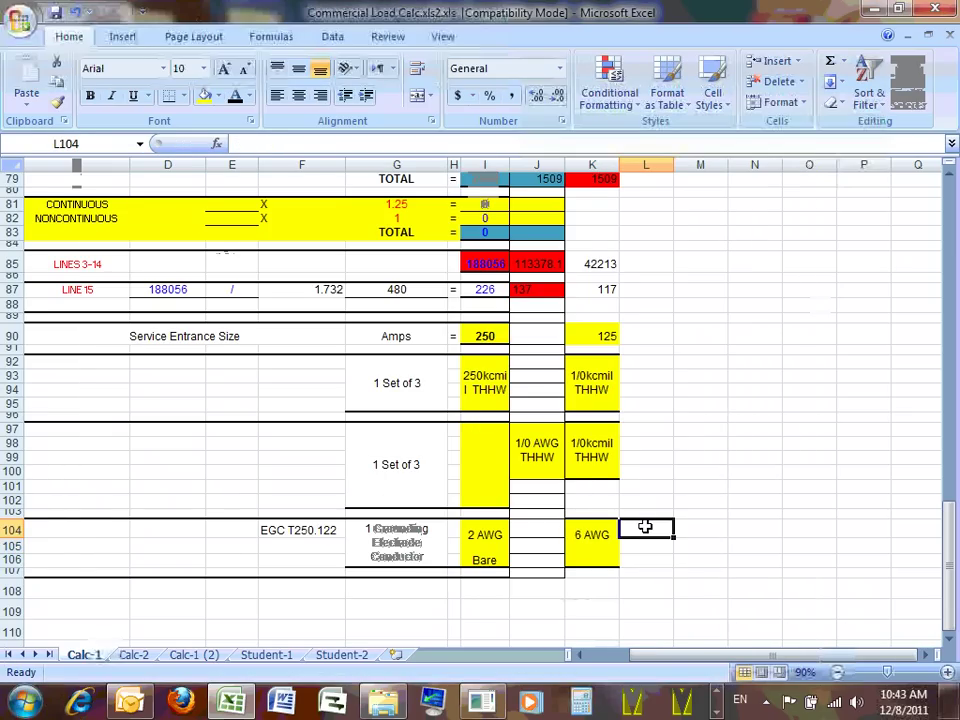
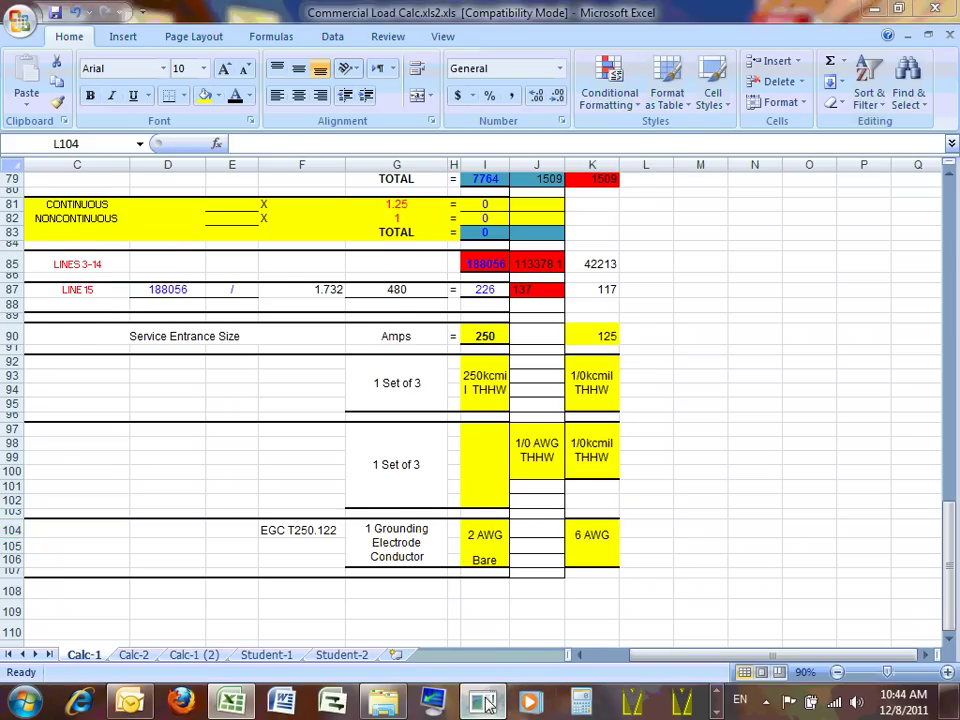
Step: Switch to SMART Notebook, draw a green grounding line from S.P. to R.P. and label it EGC T250.122
click(632, 703)
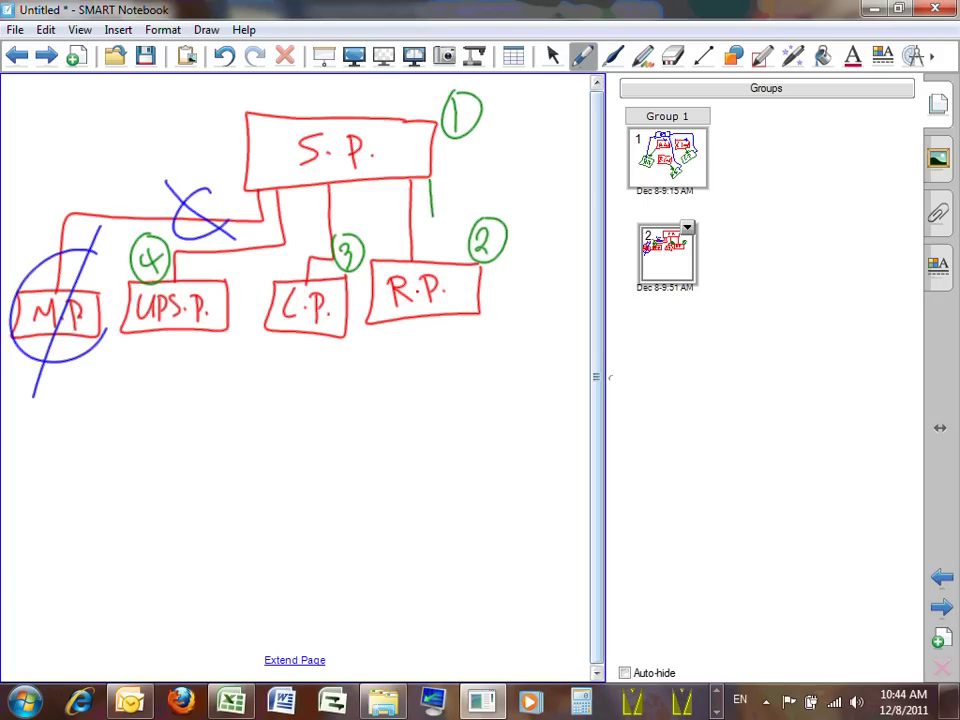
mouse_move(435, 180)
mouse_down()
mouse_move(435, 262)
mouse_move(439, 212)
mouse_move(467, 200)
mouse_up()
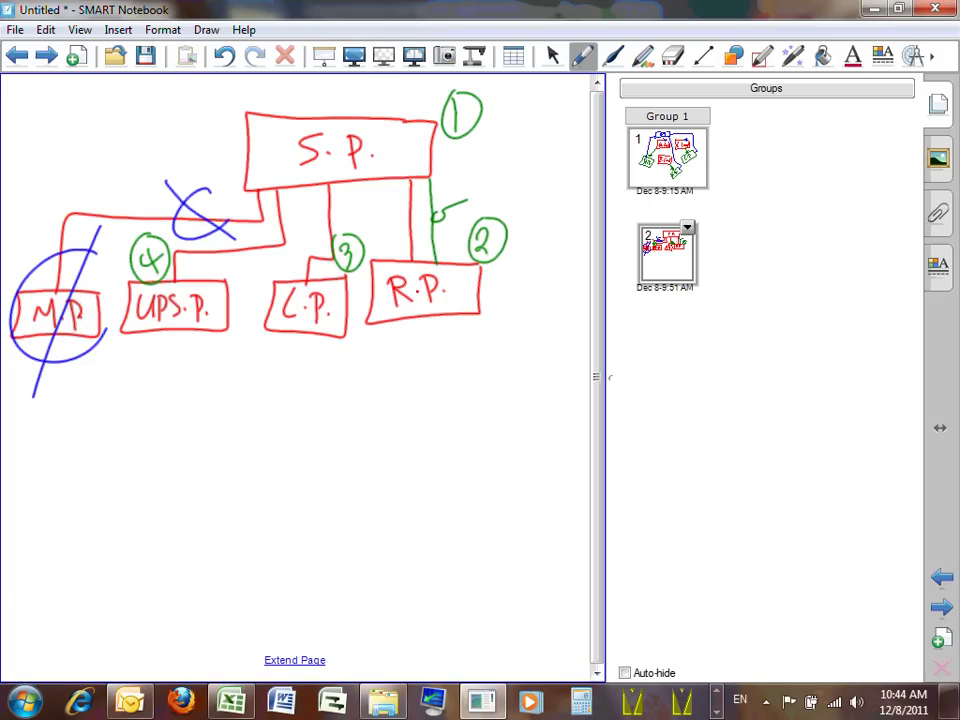
mouse_move(503, 166)
mouse_down()
mouse_move(492, 198)
mouse_move(500, 181)
mouse_move(572, 185)
mouse_up()
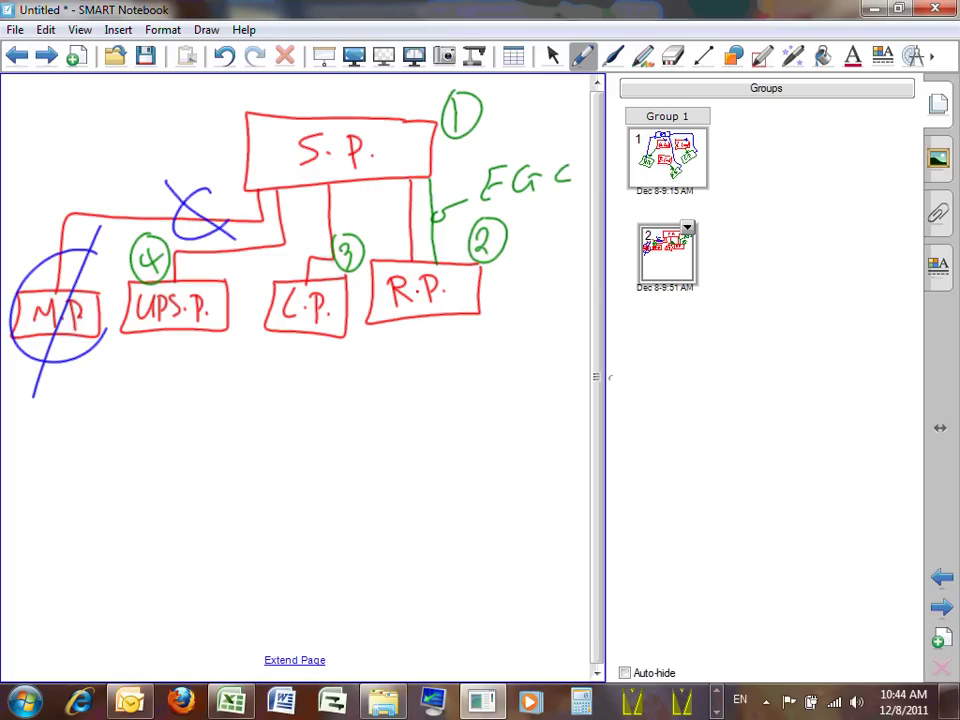
mouse_move(528, 214)
mouse_down()
mouse_move(528, 249)
mouse_move(541, 214)
mouse_move(555, 242)
mouse_up()
mouse_move(559, 235)
mouse_down()
mouse_move(572, 216)
mouse_move(561, 236)
mouse_up()
mouse_move(583, 222)
mouse_down()
mouse_move(537, 276)
mouse_move(579, 274)
mouse_up()
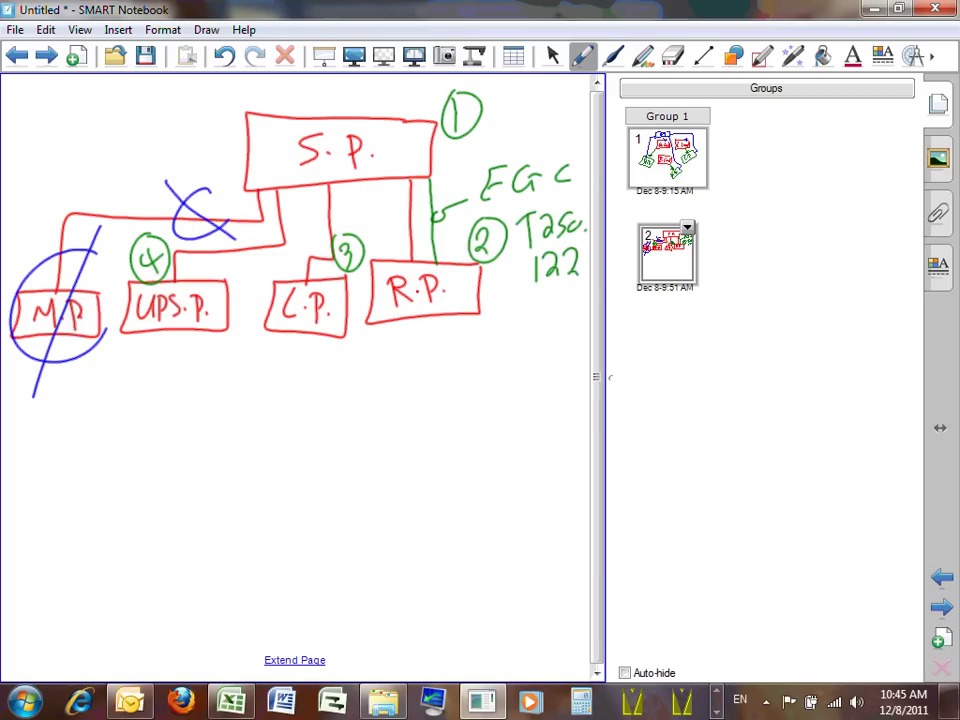
Step: Draw a green line running outward from a dot inside the S.P. box and label it GEC T250.66
drag(265, 157, 72, 161)
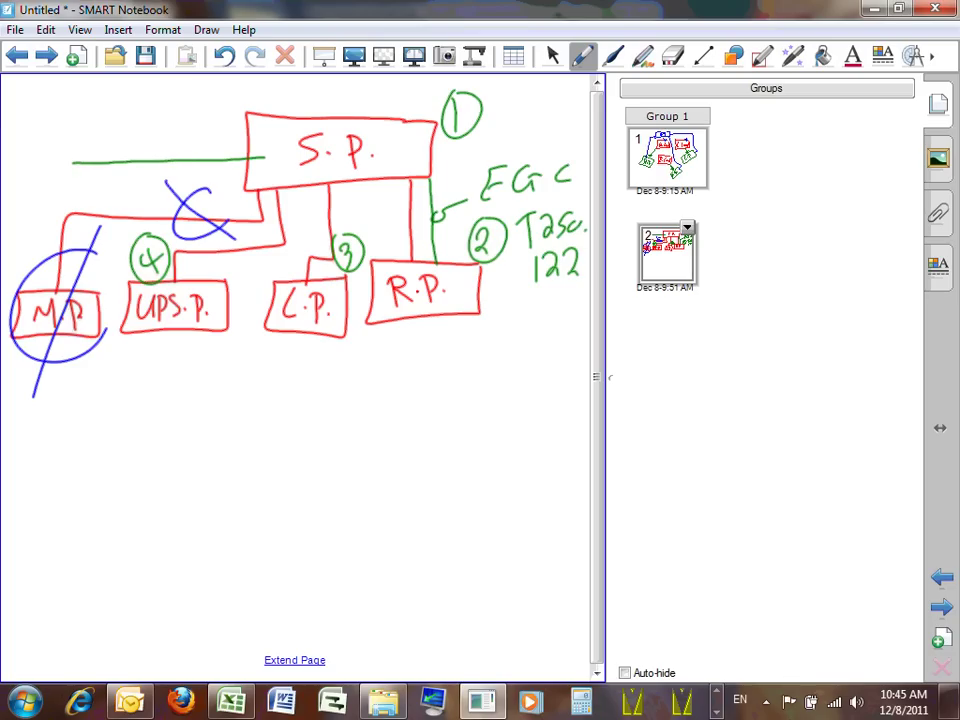
drag(262, 158, 268, 160)
mouse_move(100, 113)
mouse_down()
mouse_move(84, 112)
mouse_move(101, 124)
mouse_move(150, 109)
mouse_move(132, 134)
mouse_move(140, 121)
mouse_move(184, 131)
mouse_up()
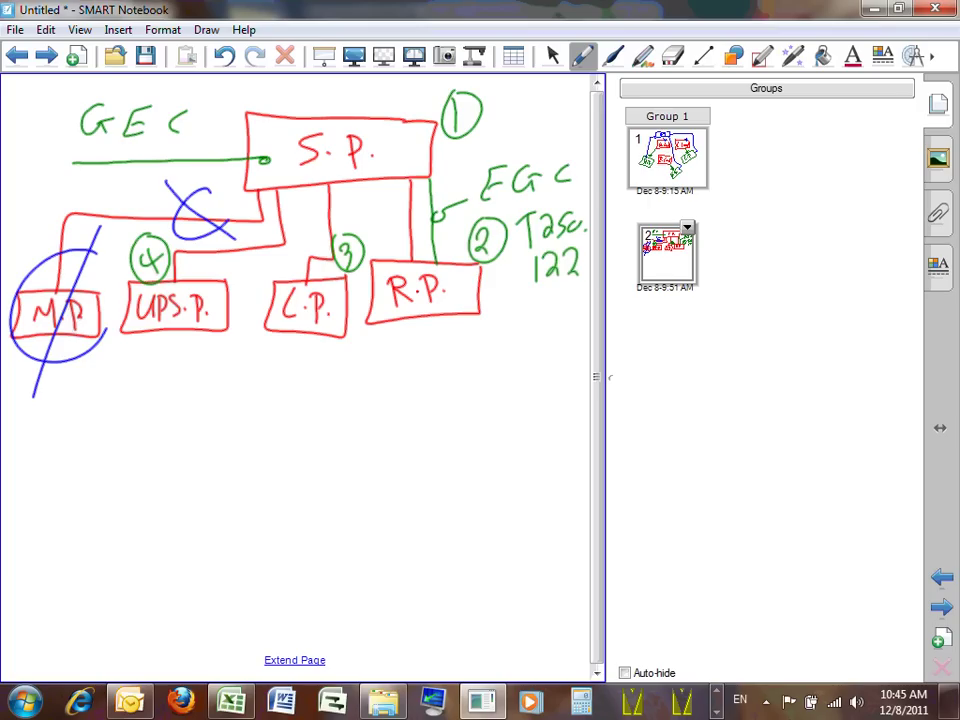
mouse_move(97, 146)
mouse_down()
mouse_move(111, 158)
mouse_move(140, 158)
mouse_up()
drag(149, 155, 199, 152)
mouse_move(77, 141)
mouse_down()
mouse_move(77, 166)
mouse_move(92, 138)
mouse_up()
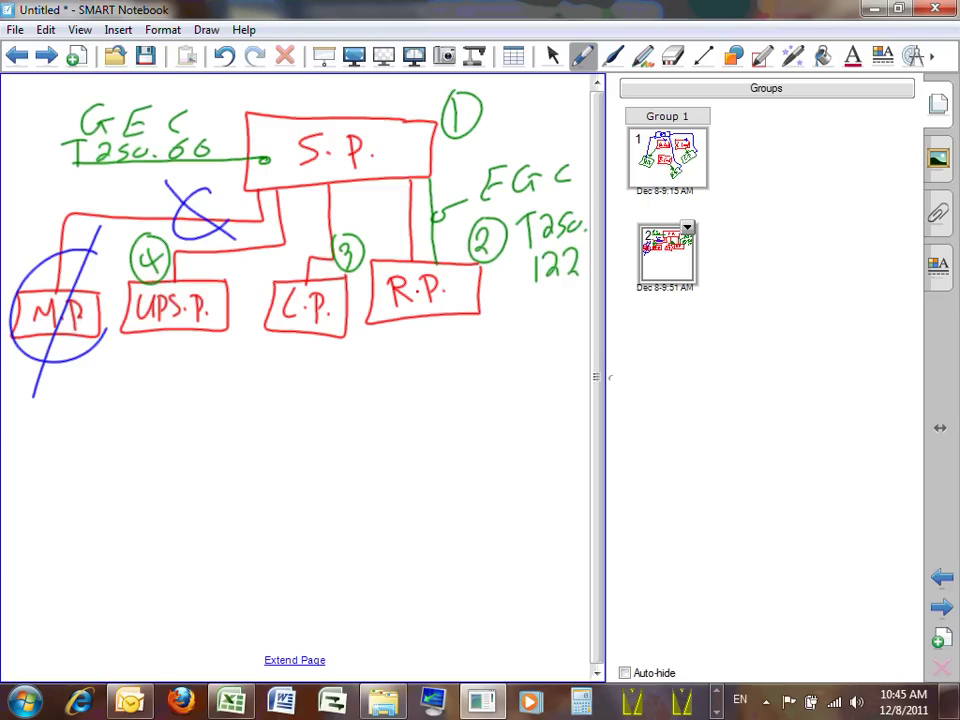
Step: Draw a green grounding line from S.P. to L.P. with an arrow pointing from it to the circled 2
drag(366, 178, 314, 282)
drag(356, 205, 468, 237)
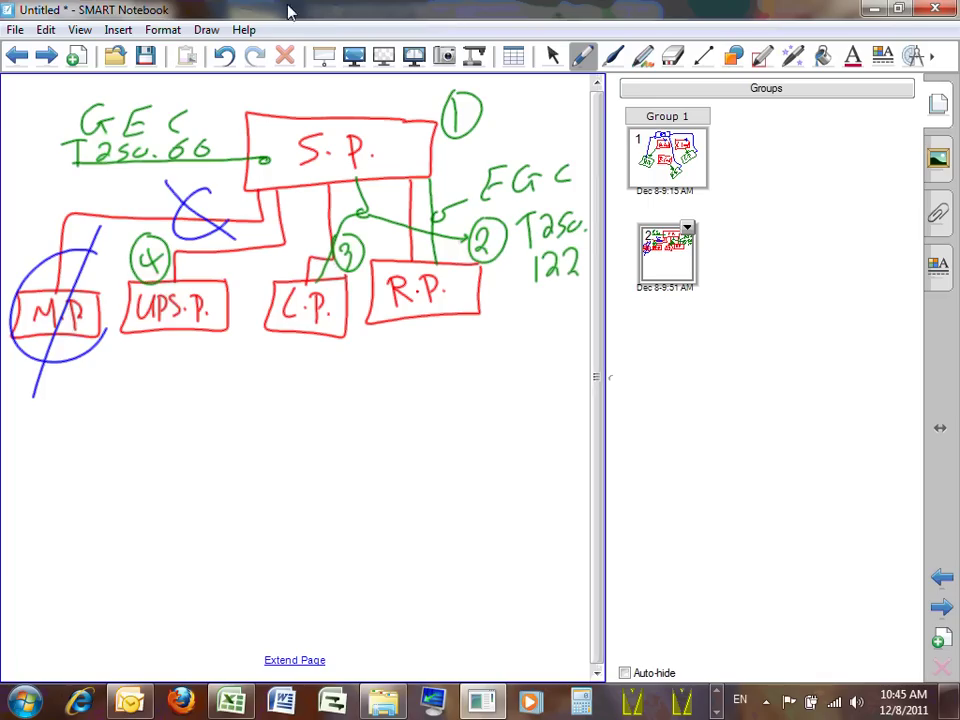
Step: Return to the Excel workbook and link the LP continuous load total in M52 to the SP total in I52
click(873, 9)
scroll(635, 354, up, 20)
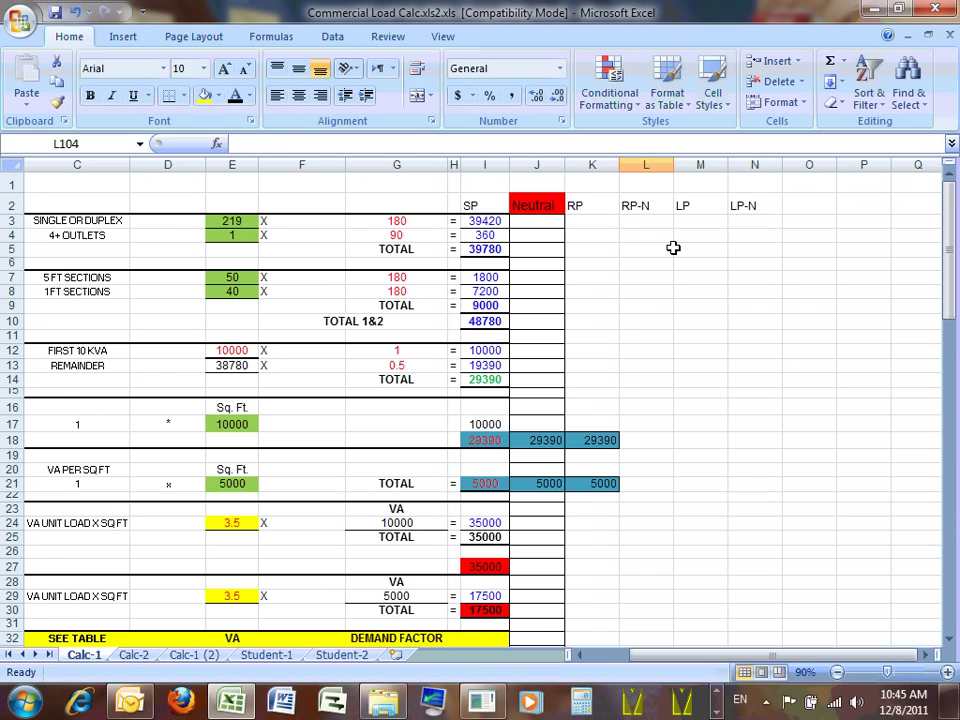
scroll(641, 224, down, 2)
scroll(641, 223, up, 2)
scroll(690, 202, down, 4)
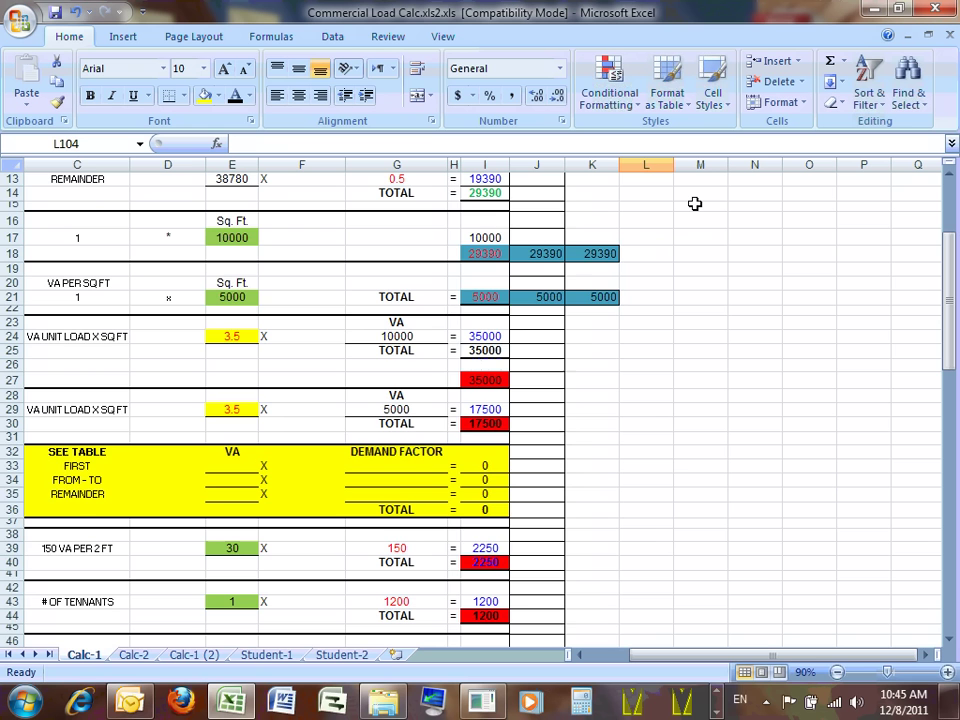
scroll(621, 256, down, 10)
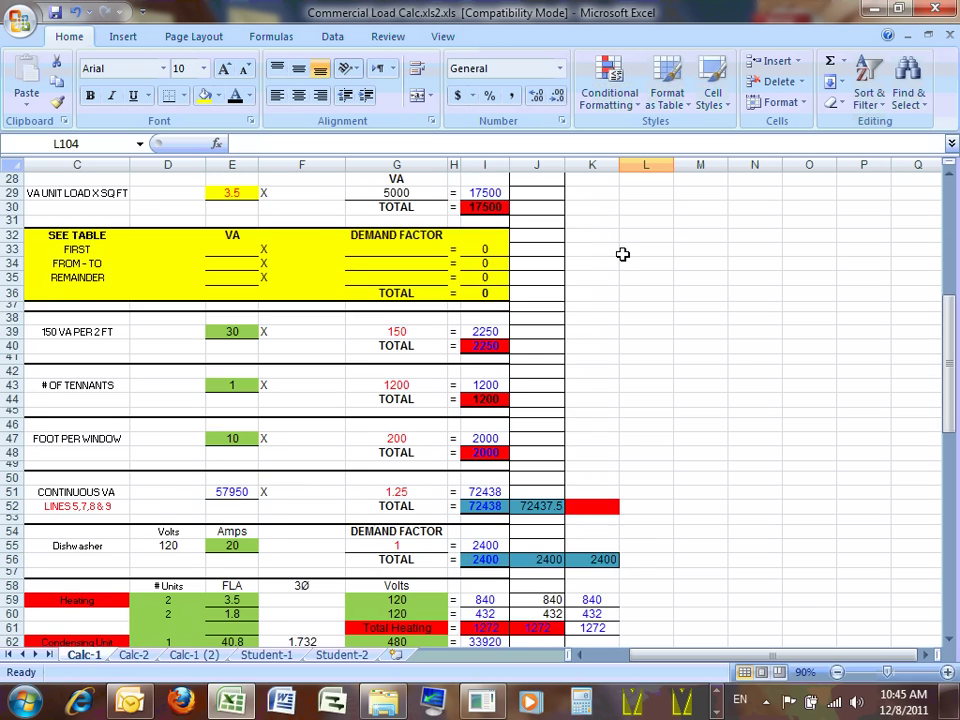
click(700, 302)
scroll(700, 310, up, 7)
scroll(700, 312, up, 7)
scroll(703, 295, down, 15)
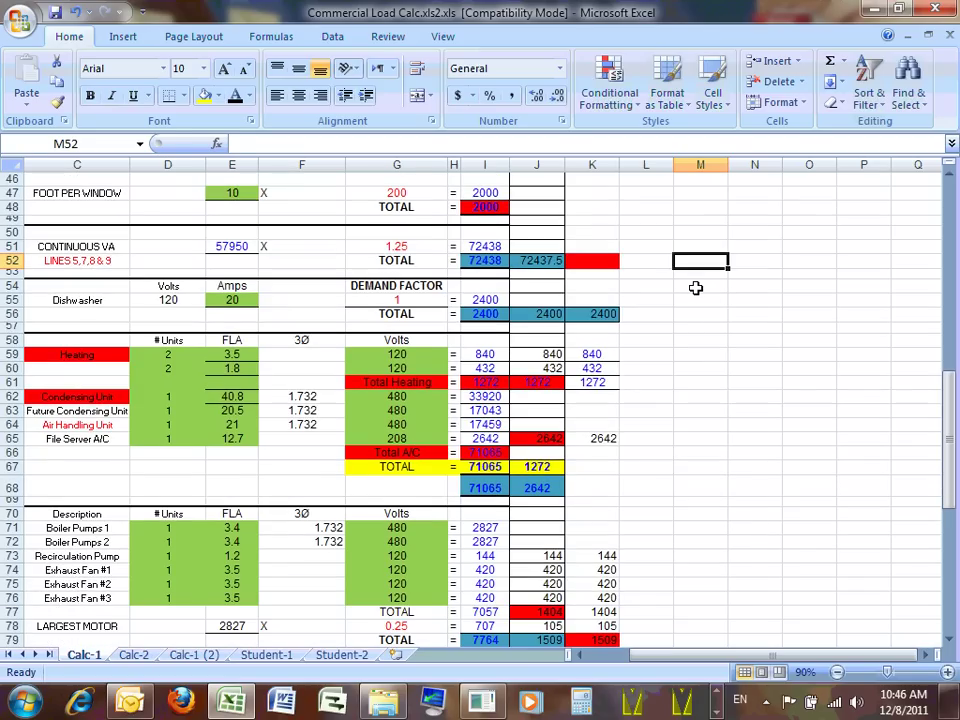
text(=)
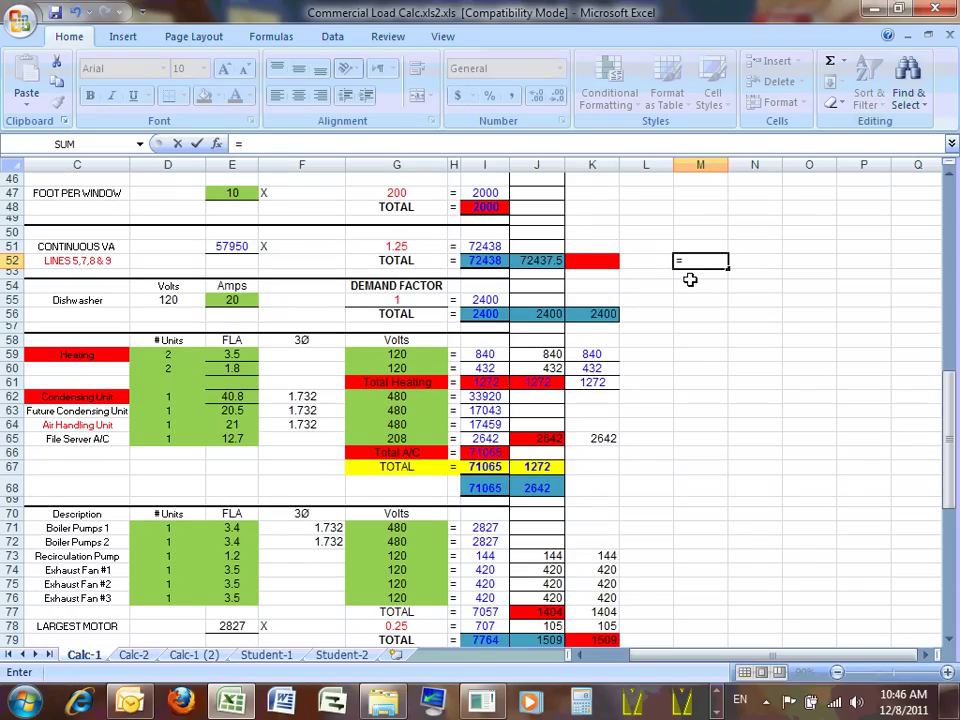
key(Escape)
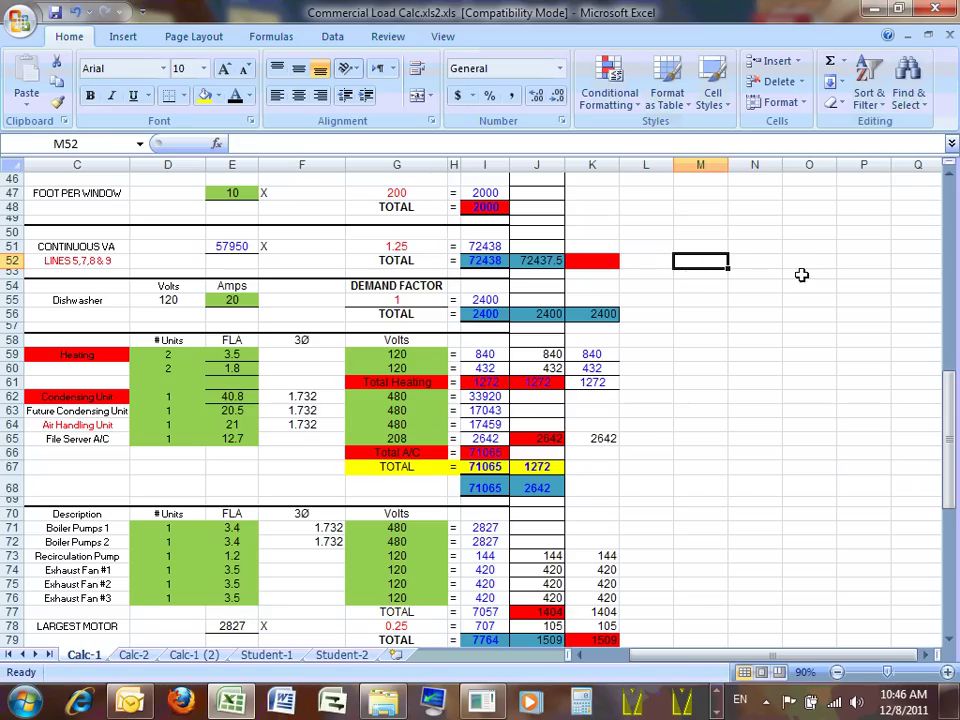
text(=)
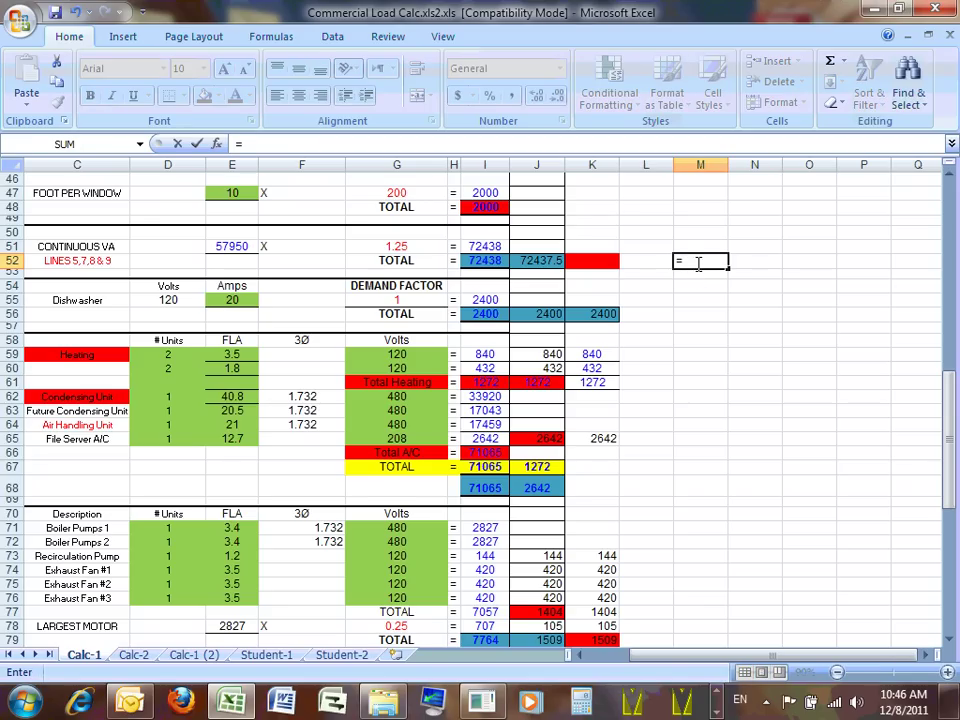
click(487, 260)
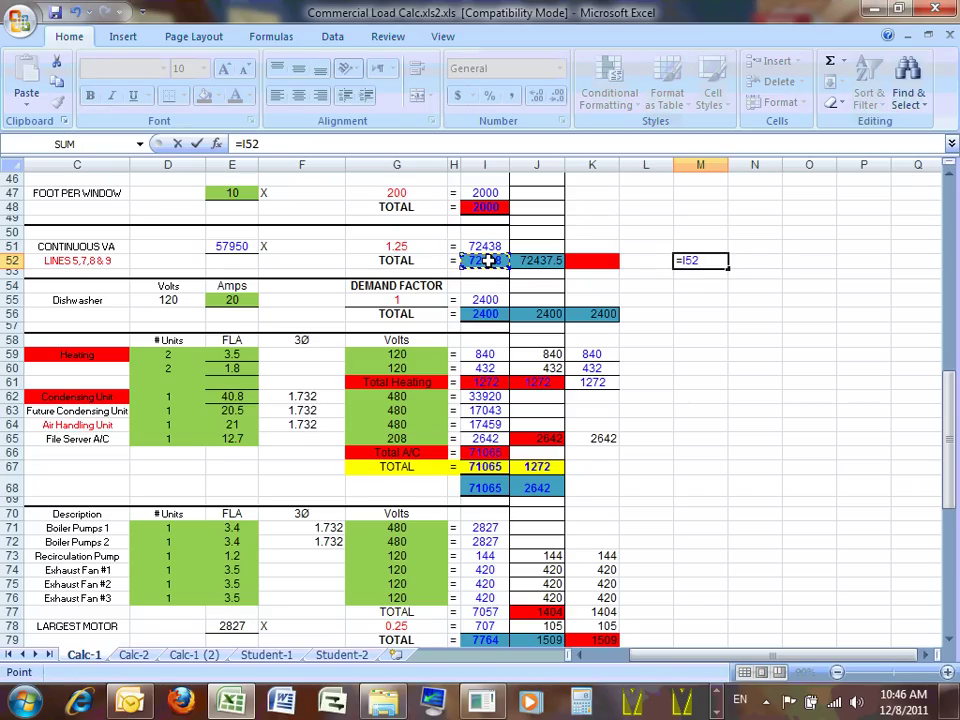
key(Return)
Step: Link the LP total load in M85 on the LINES 3-14 row to the continuous load in M52
click(694, 393)
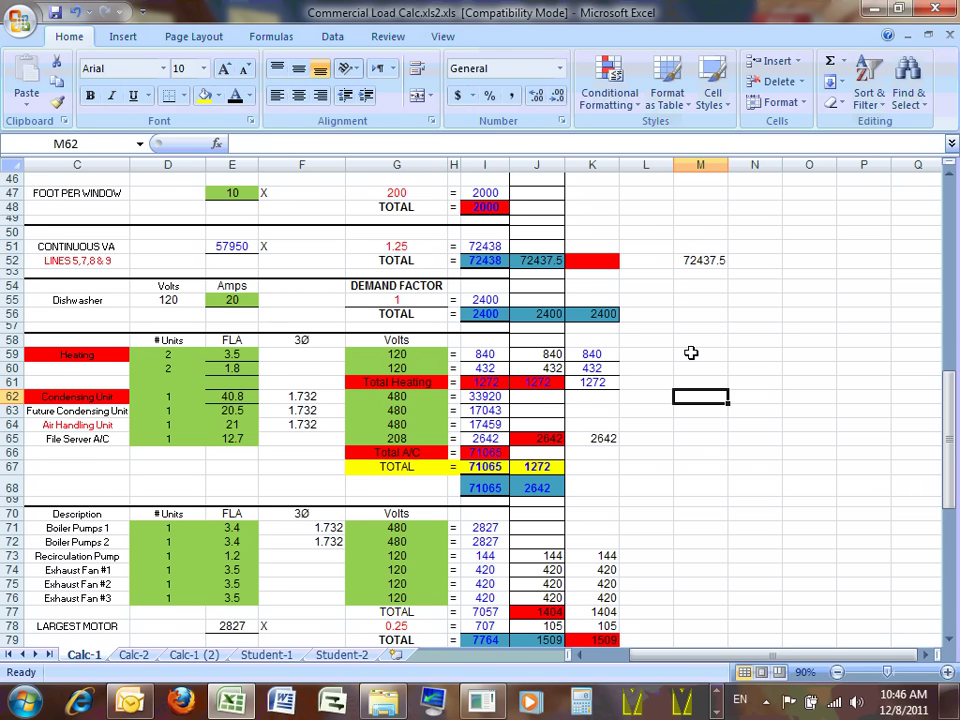
scroll(691, 352, down, 10)
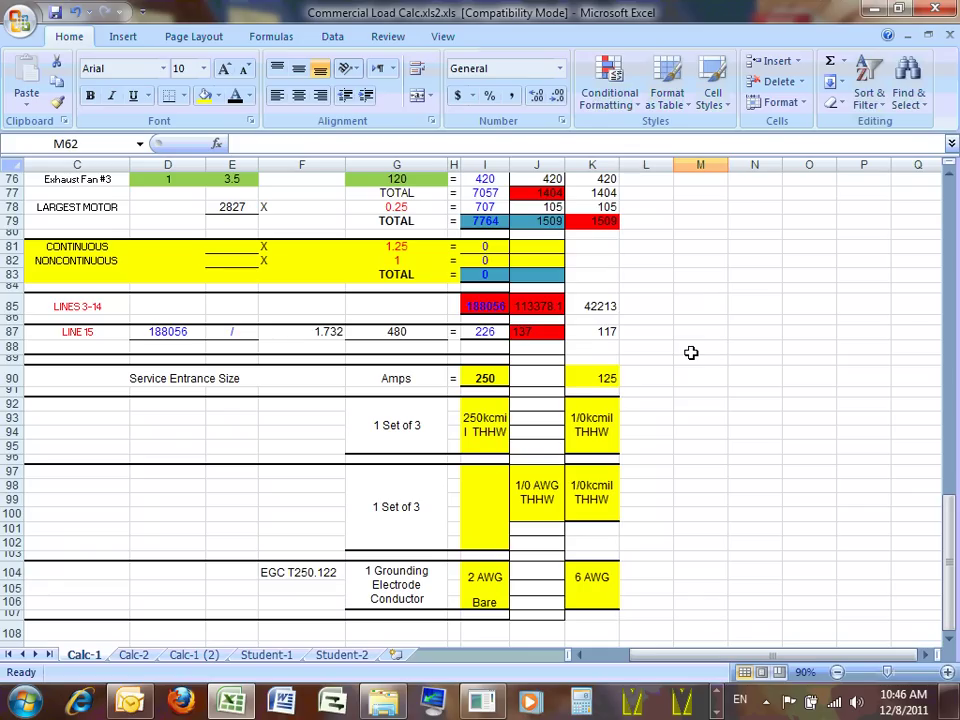
click(698, 306)
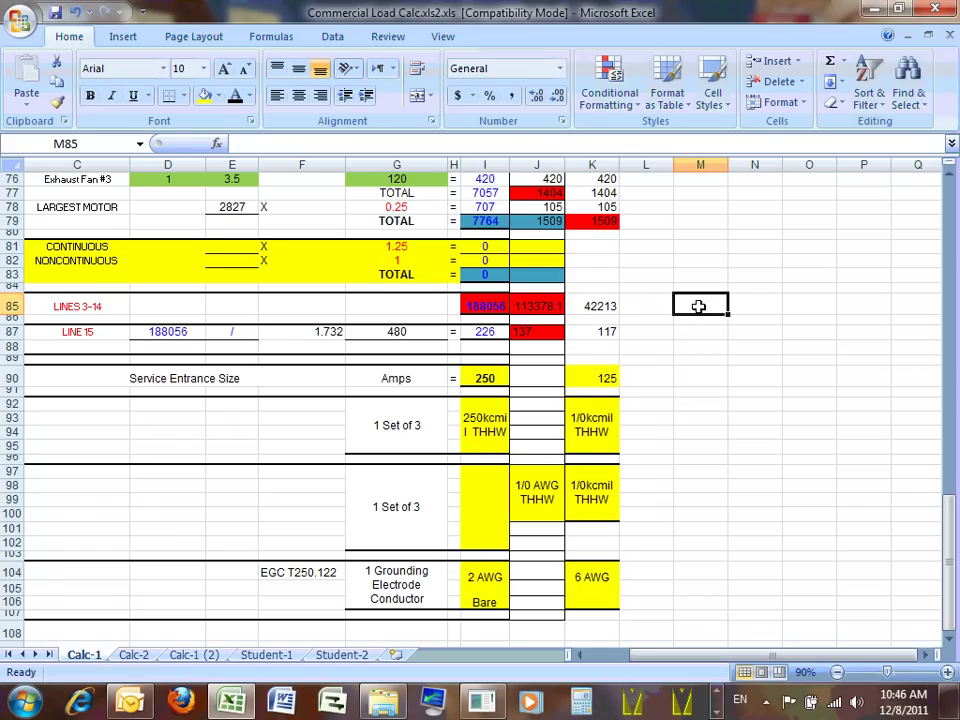
text(=)
scroll(768, 312, up, 20)
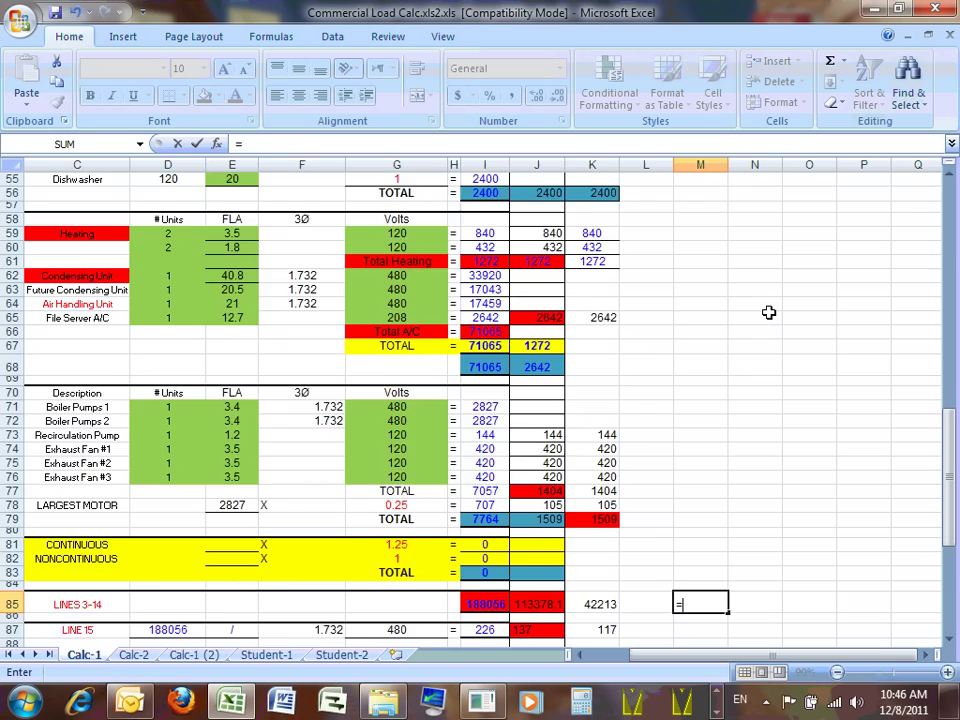
scroll(763, 317, up, 5)
scroll(761, 323, down, 11)
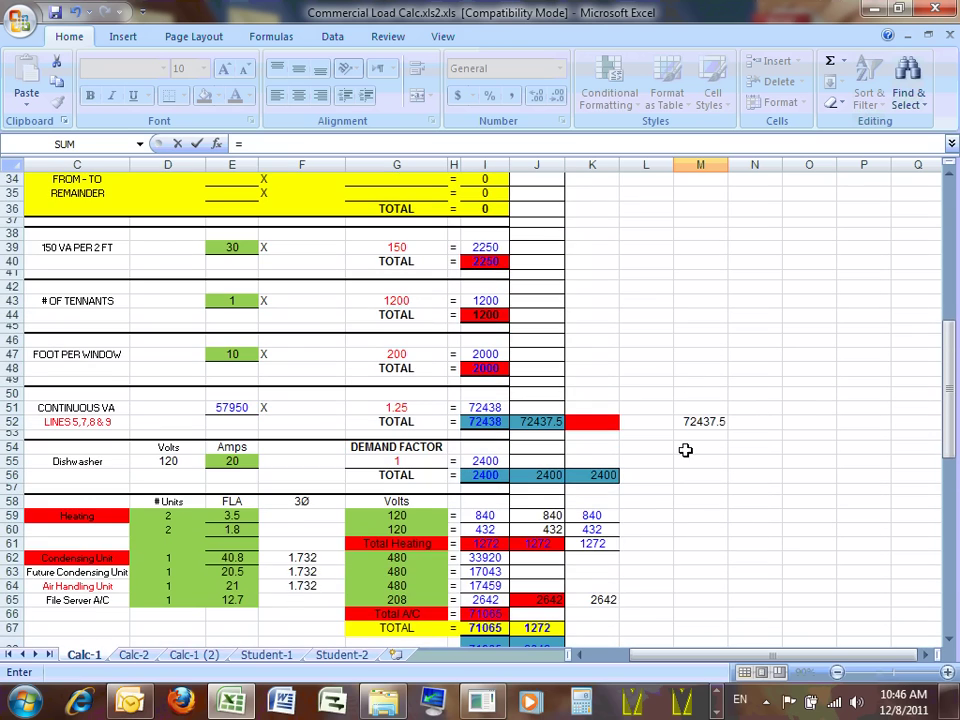
click(700, 422)
key(Return)
Step: Calculate the LP amperage in M87 on the LINE 15 row with the formula =M85/(208*1.73)
scroll(690, 422, down, 13)
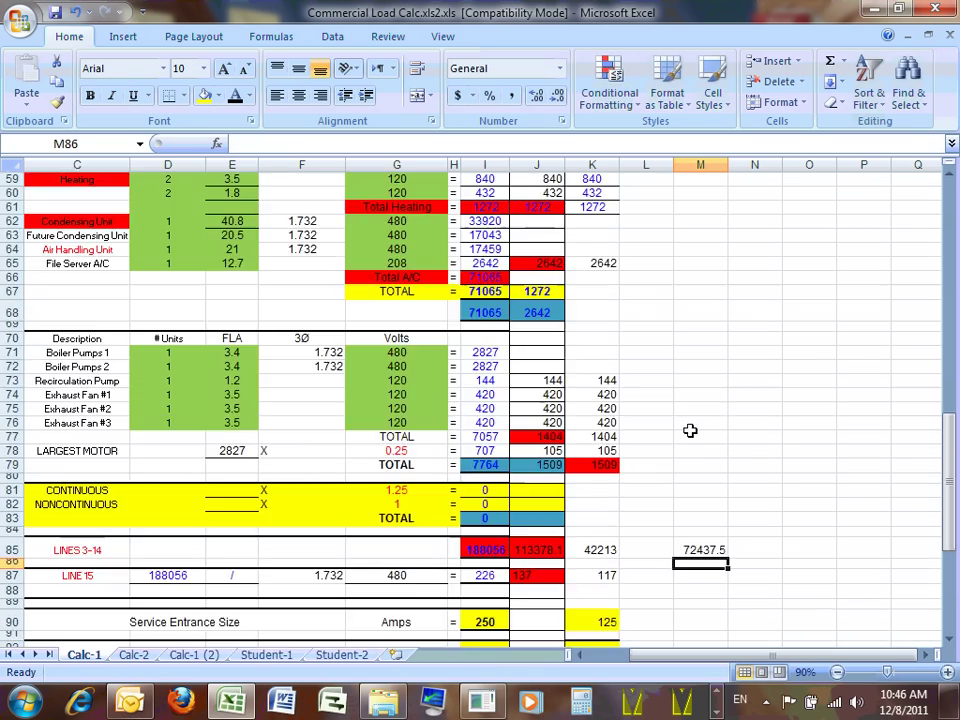
scroll(697, 420, down, 6)
scroll(697, 417, up, 13)
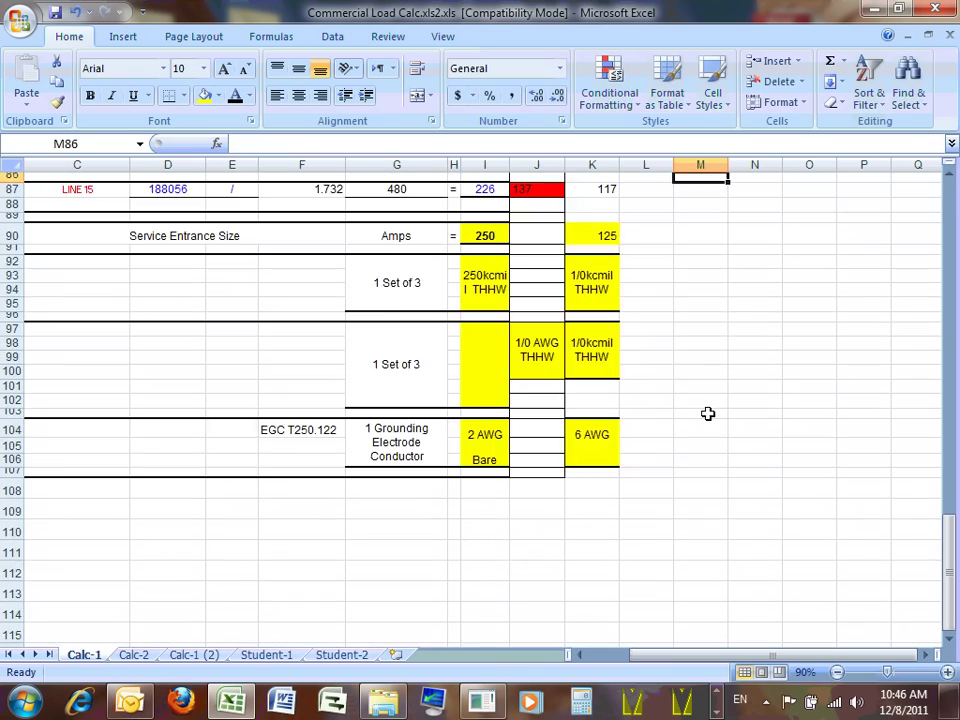
click(707, 377)
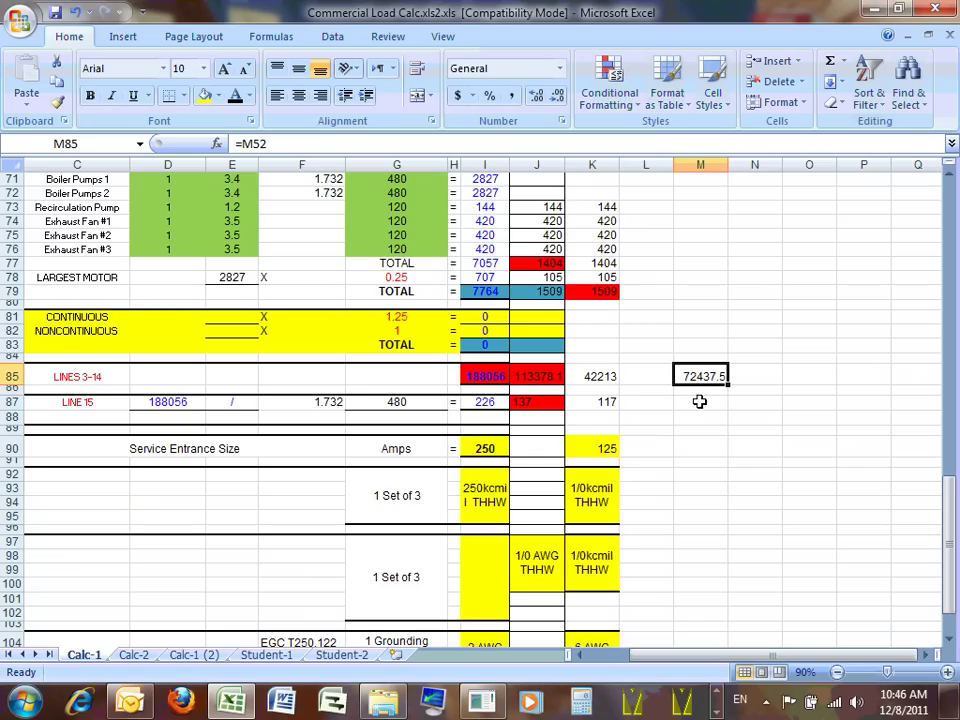
click(700, 401)
text(=)
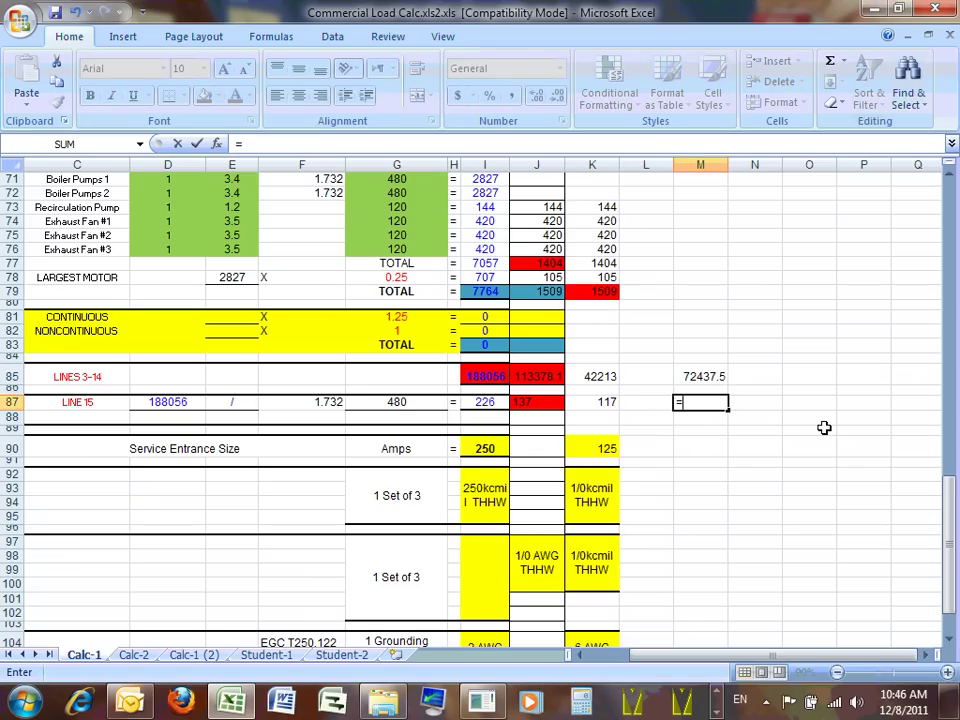
click(697, 376)
text(/()
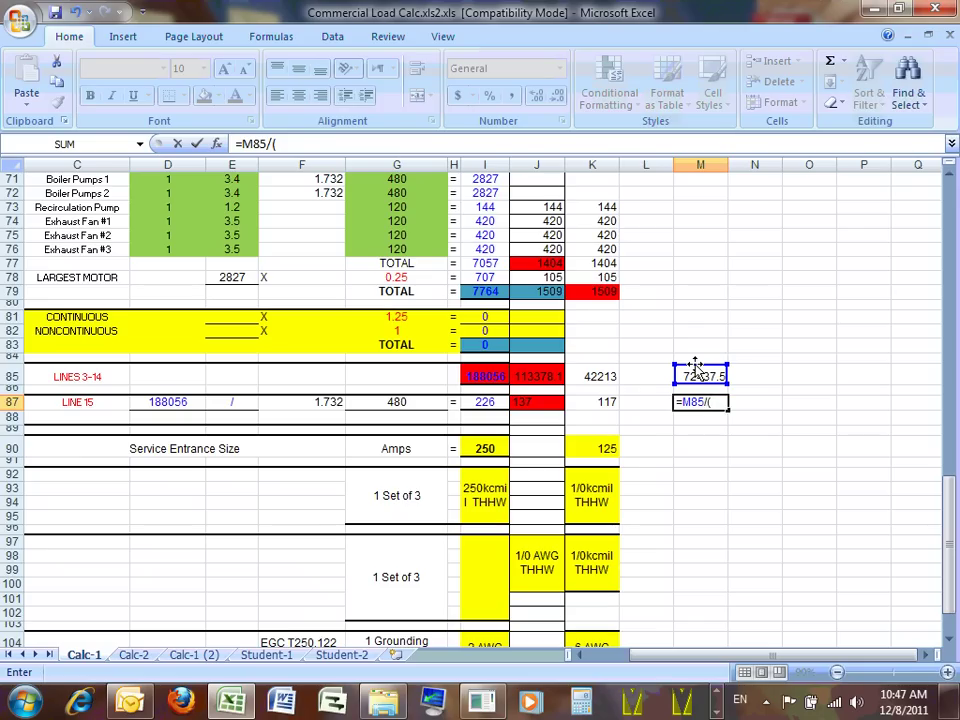
text(208*1.73))
key(Return)
Step: Format the LP amperage in M87 to show no decimal places
click(706, 401)
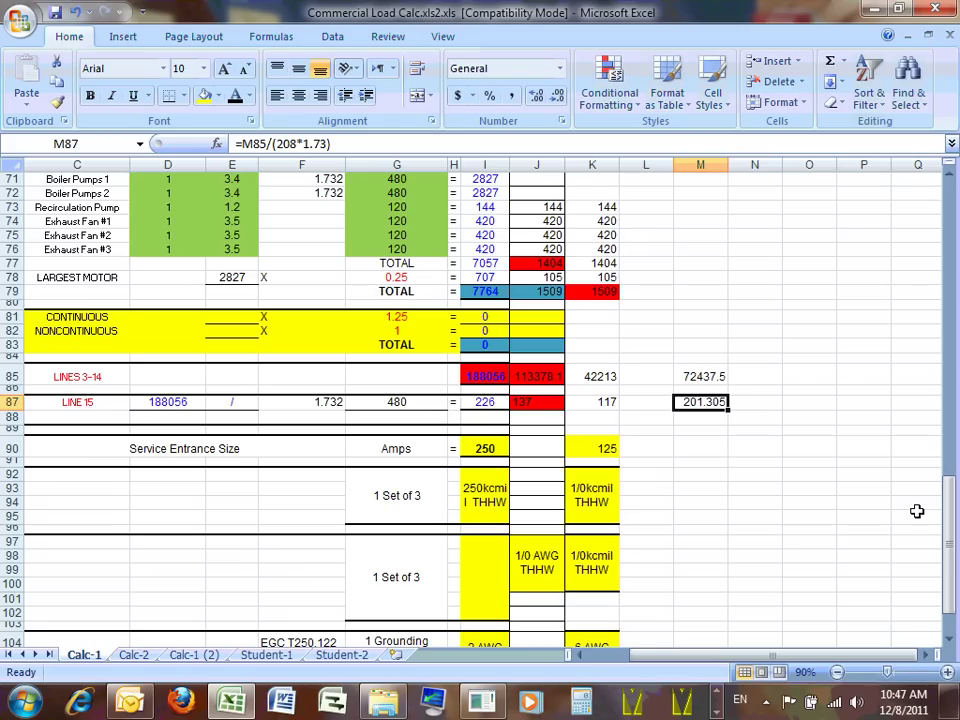
click(558, 96)
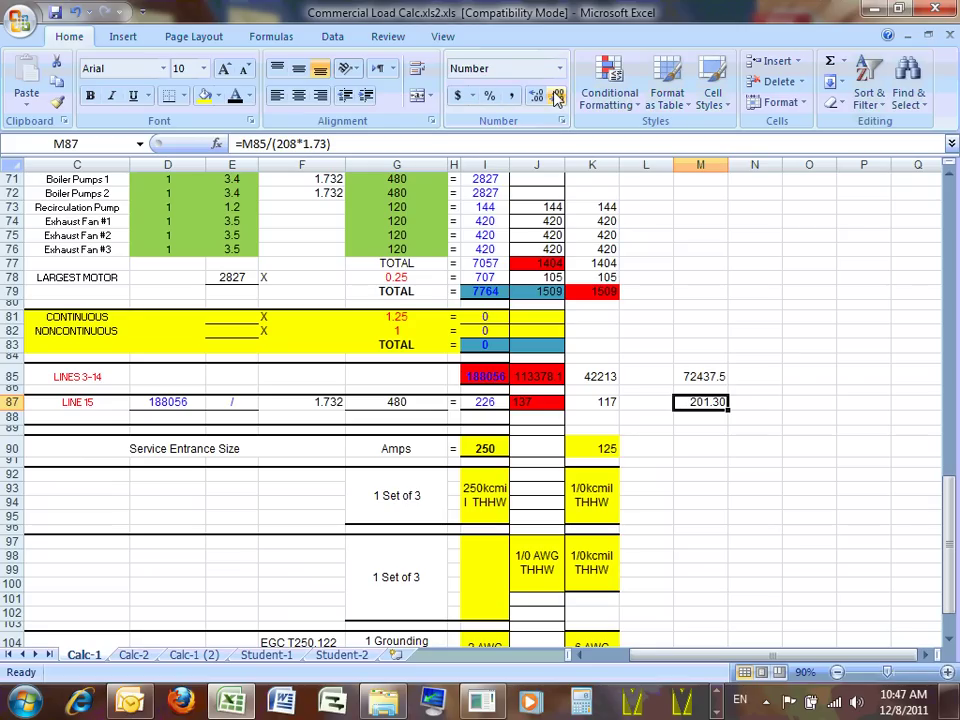
click(558, 96)
click(558, 96)
click(749, 475)
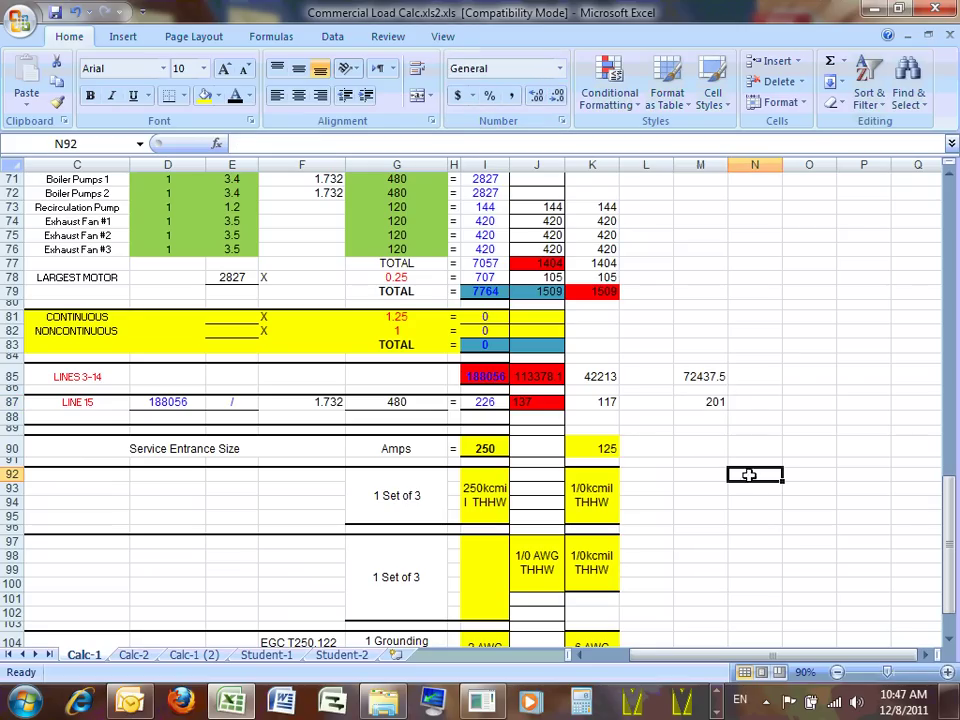
Step: Fill the LP total load cell M85 and the LP amperage cell M87 with yellow
click(697, 376)
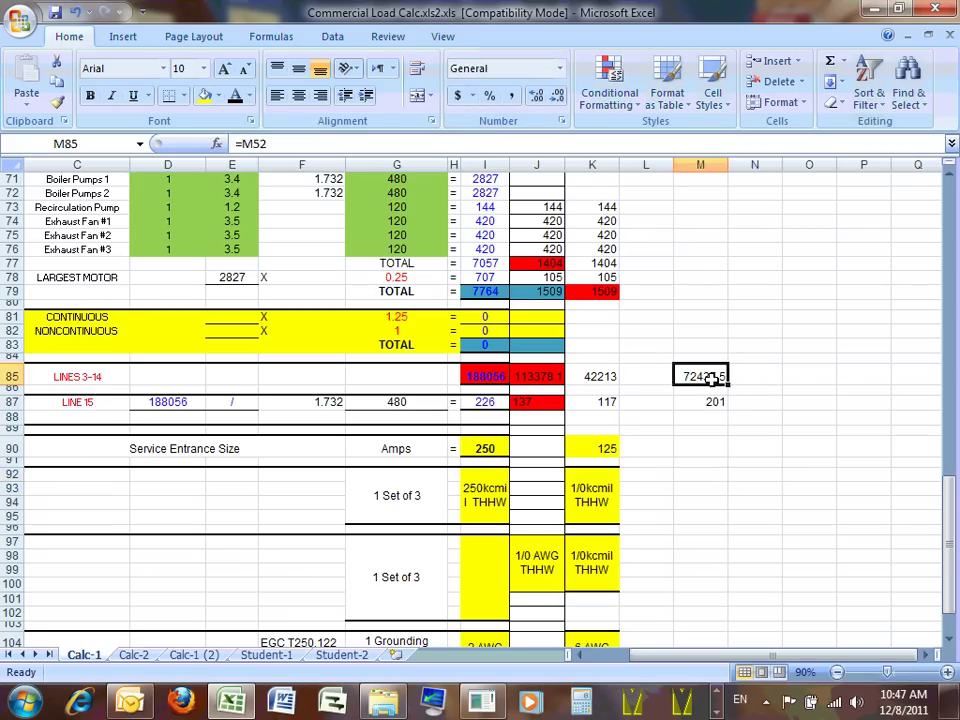
click(203, 95)
click(707, 401)
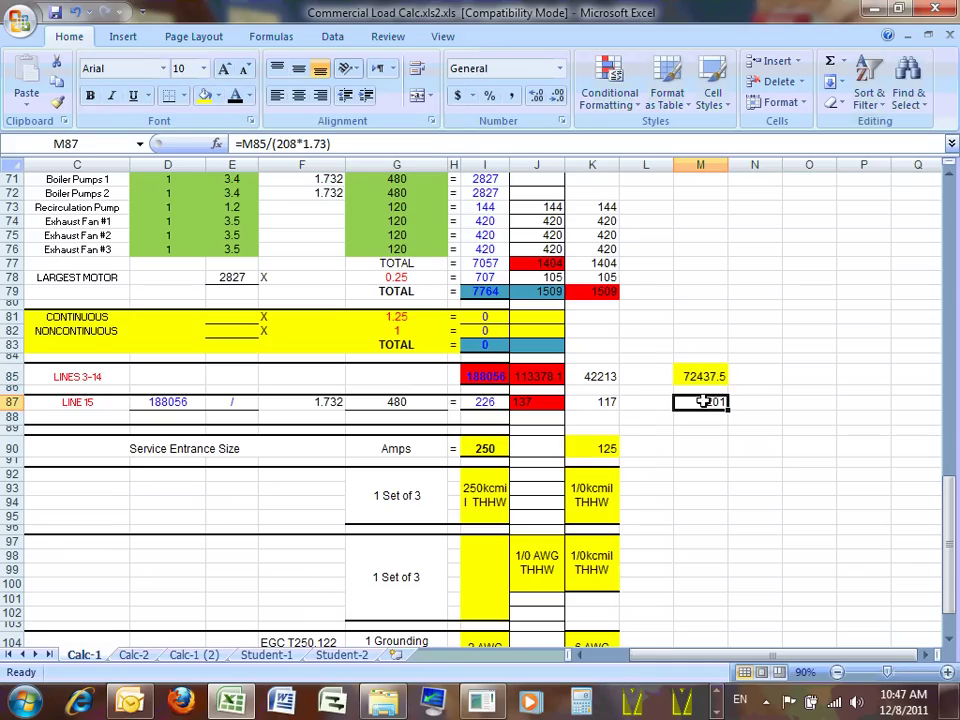
click(205, 95)
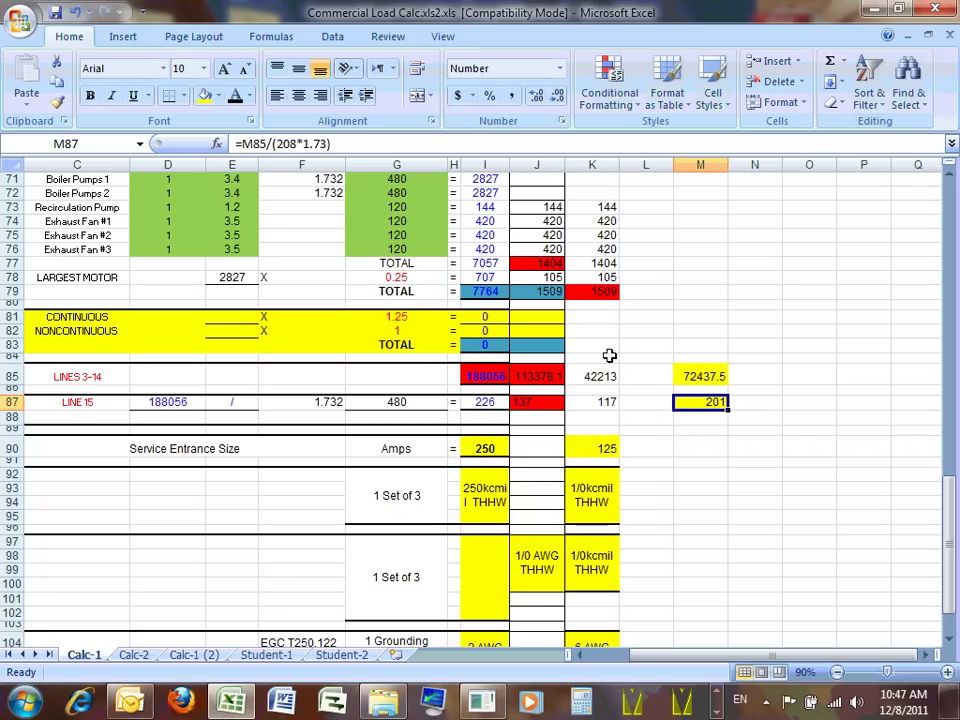
Step: Enter 225 amps as the LP size in M90 on the Service Entrance Size row
click(705, 453)
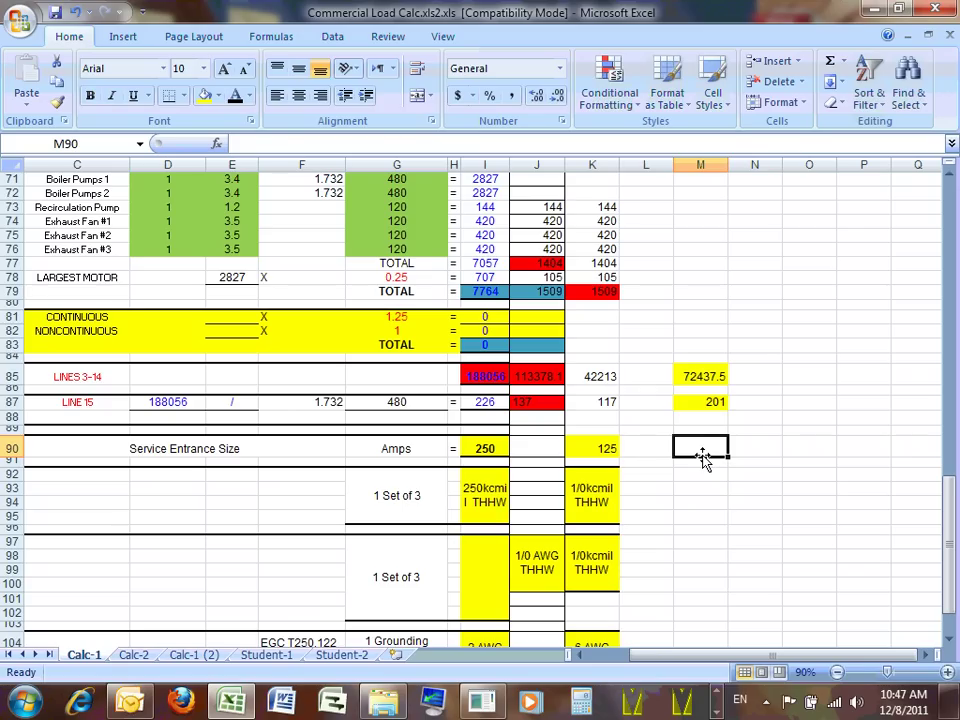
text(225)
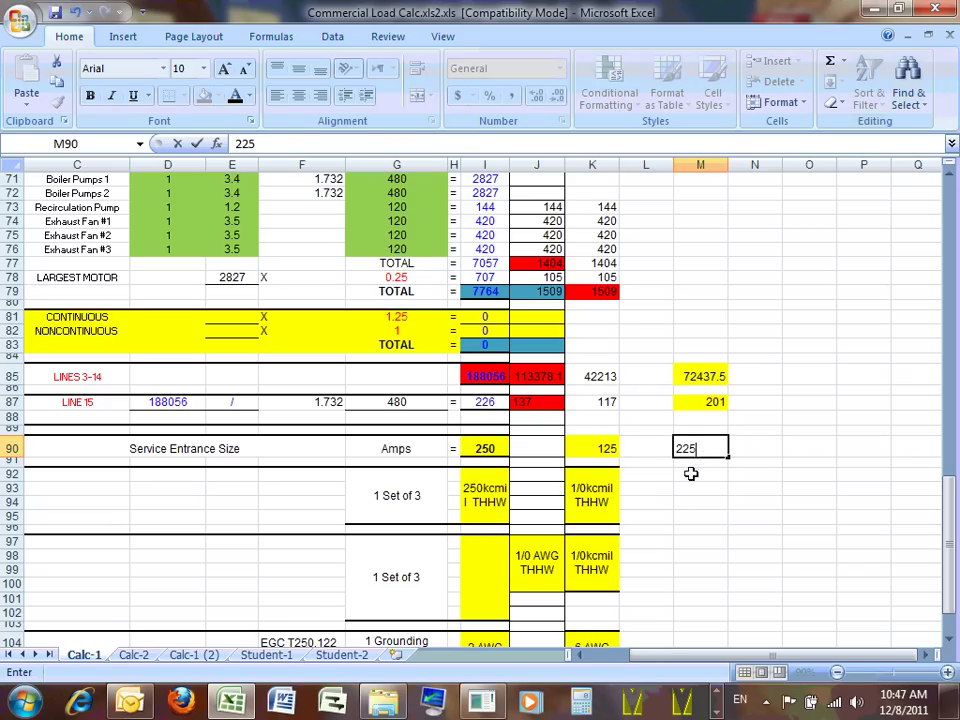
click(692, 473)
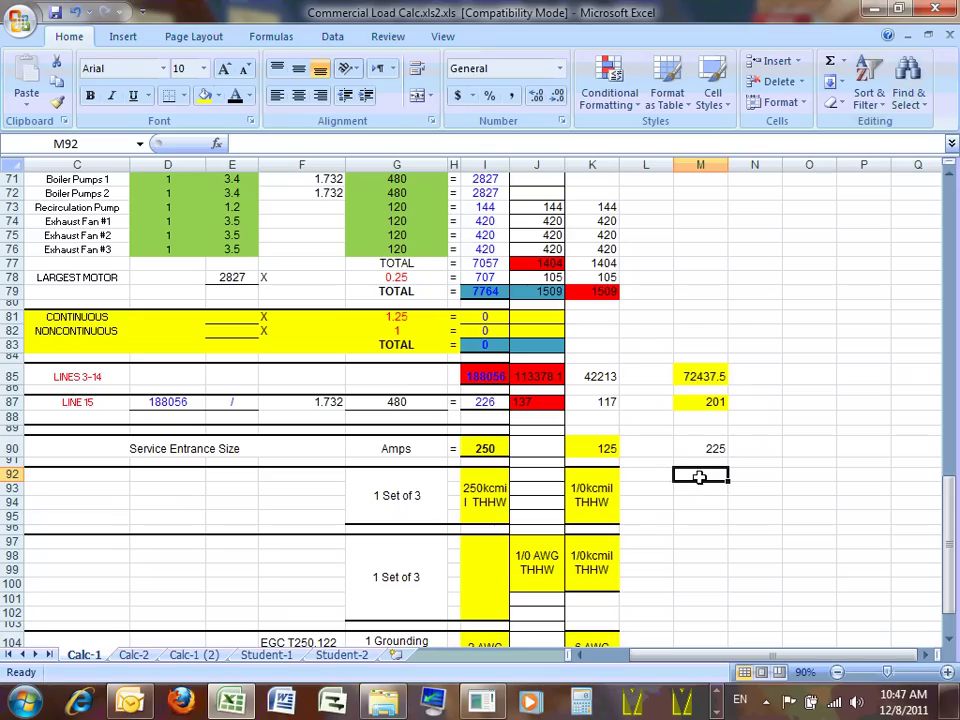
Step: Switch to NEC2011.pdf in Adobe Reader, go to Article 310 and find ampacity Table 310.15(B)(16), hiding the bookmarks
click(716, 713)
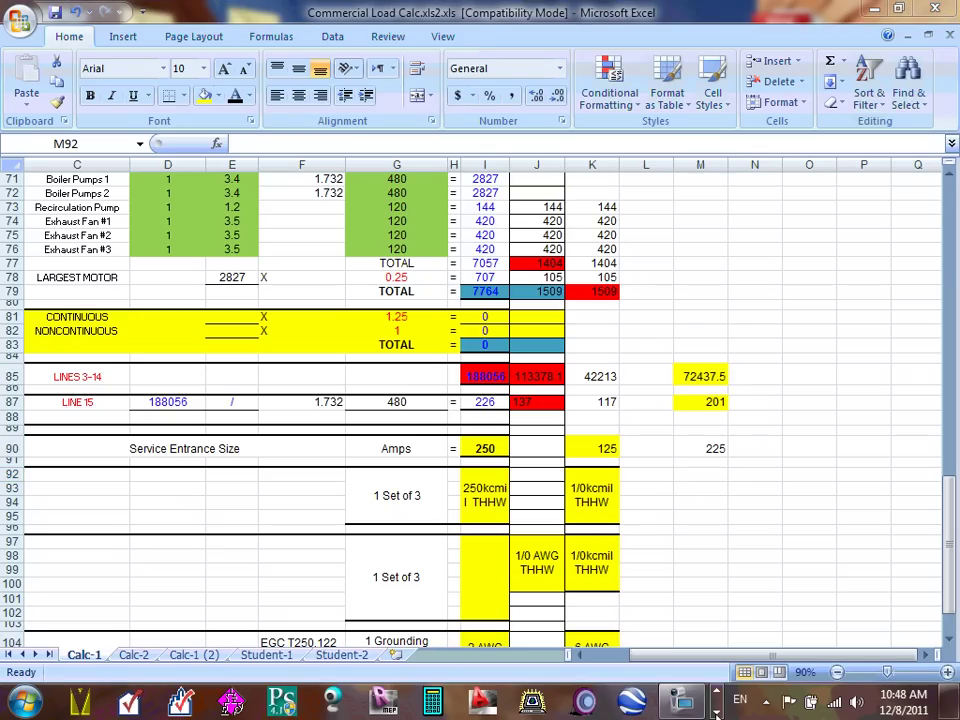
click(716, 713)
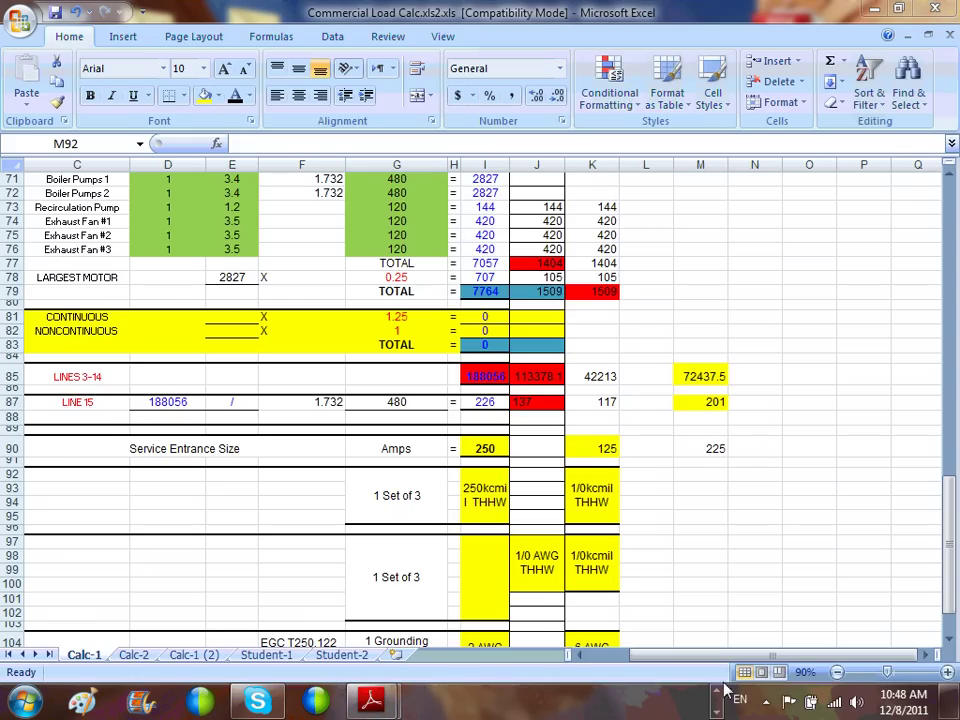
mouse_move(390, 710)
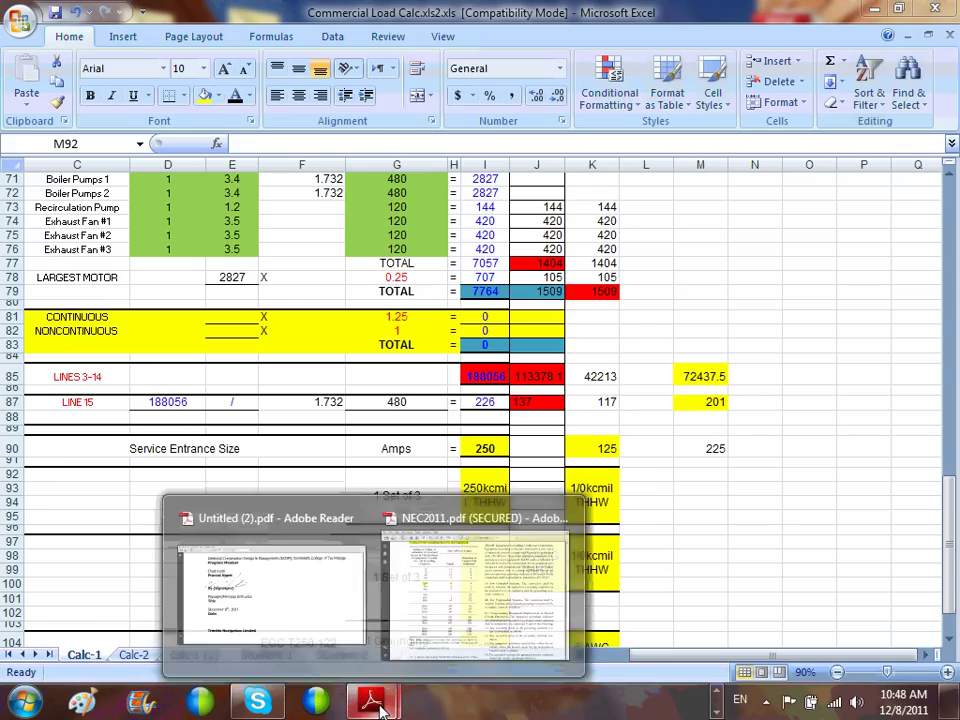
click(452, 588)
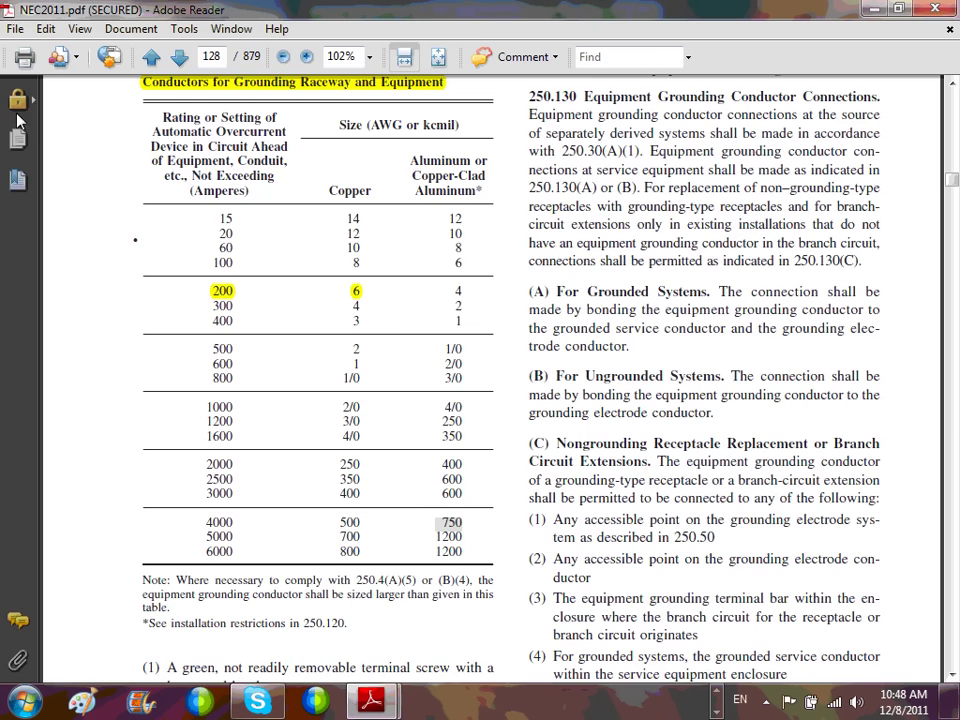
click(33, 184)
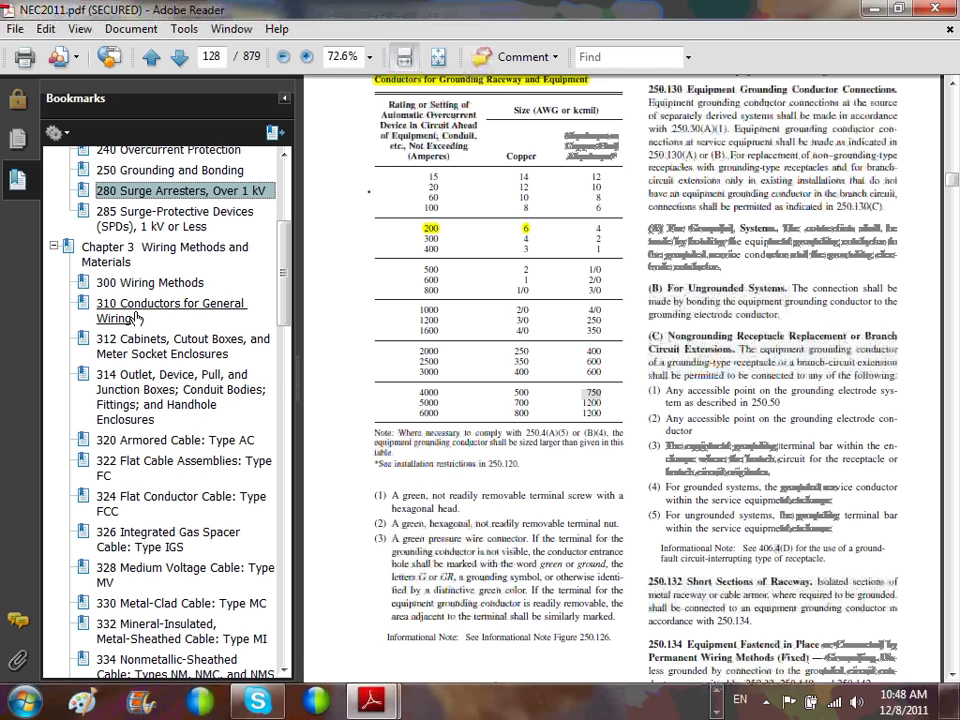
click(137, 318)
scroll(615, 400, down, 15)
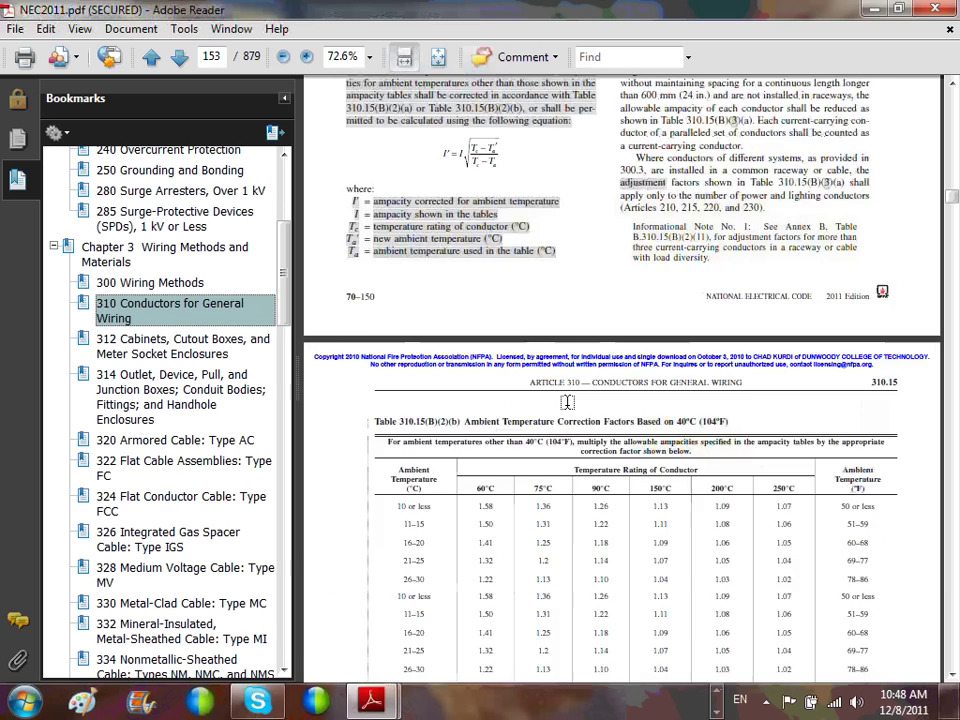
scroll(610, 397, down, 10)
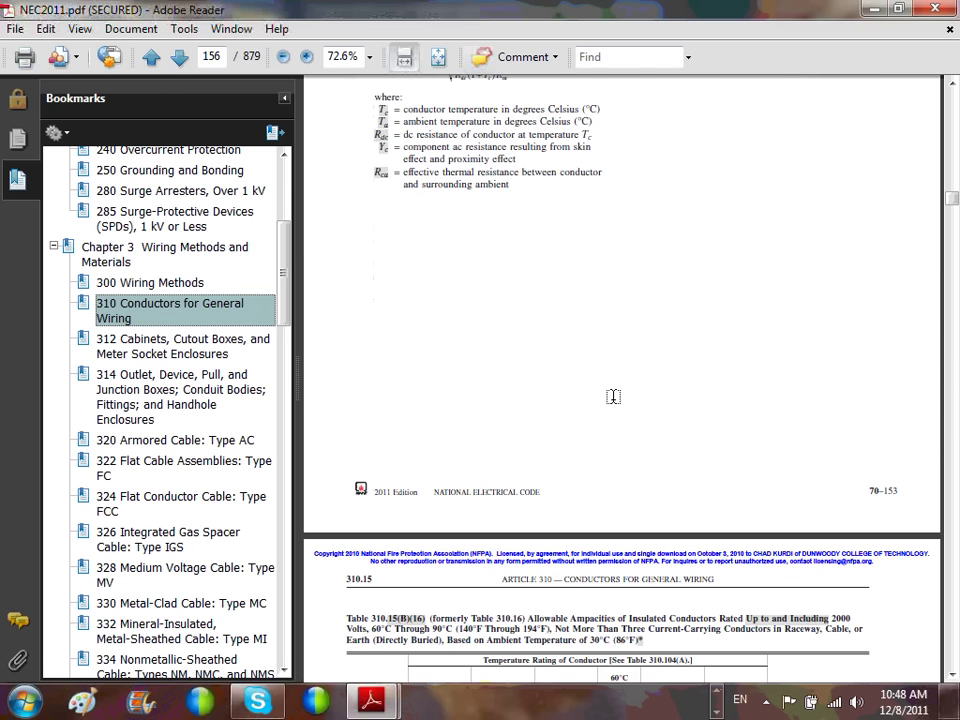
scroll(613, 397, down, 5)
click(284, 98)
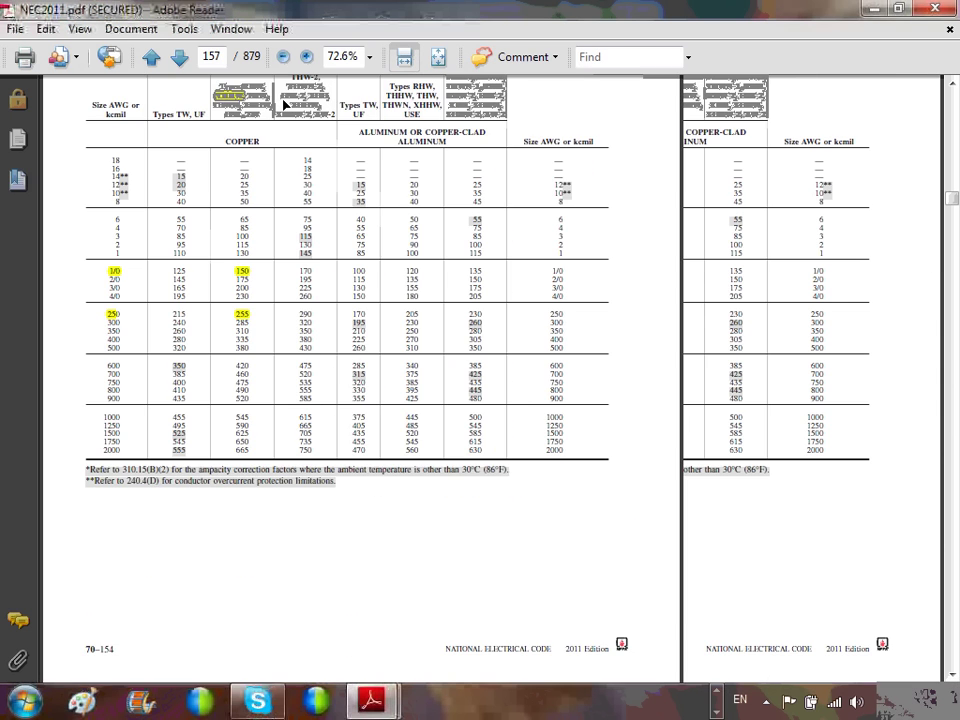
Step: Highlight size 4/0 and its 230 A copper ampacity in Table 310.15(B)(16), and switch back to the Excel workbook
key(ctrl+2)
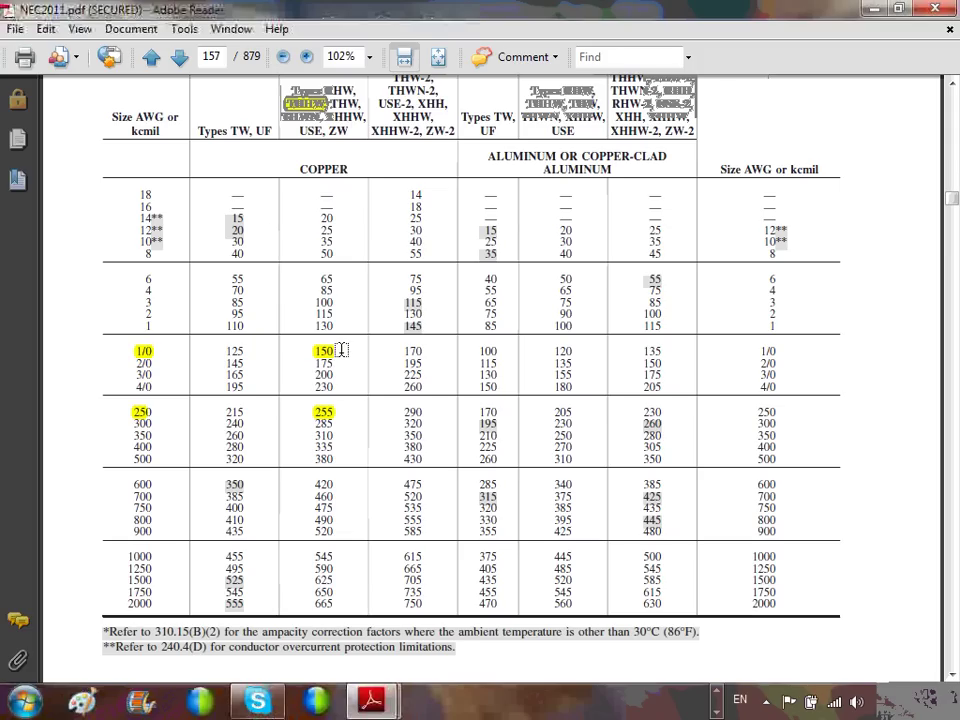
drag(342, 389, 311, 389)
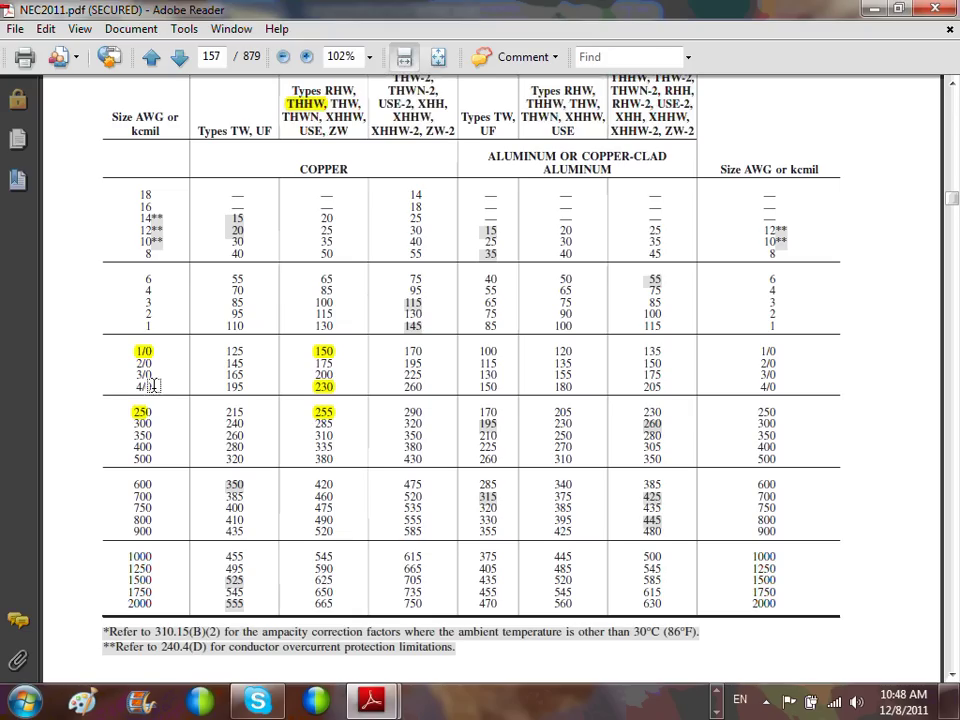
click(873, 9)
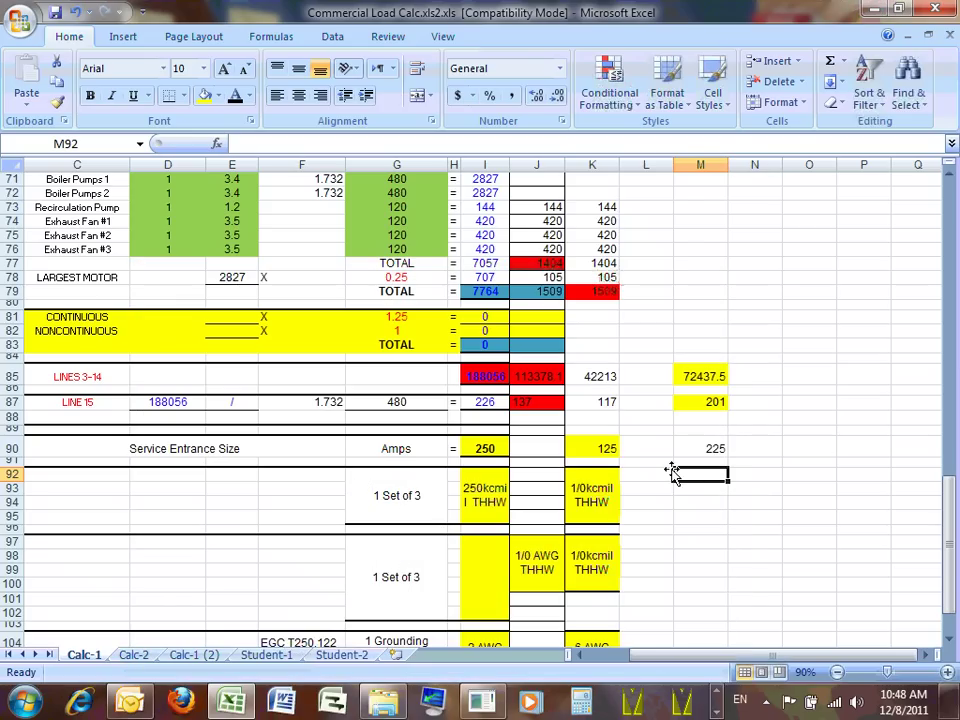
Step: Copy the 1/0kcmil THHW conductor cell K92 into M92 of the LP column
click(603, 478)
right_click(603, 479)
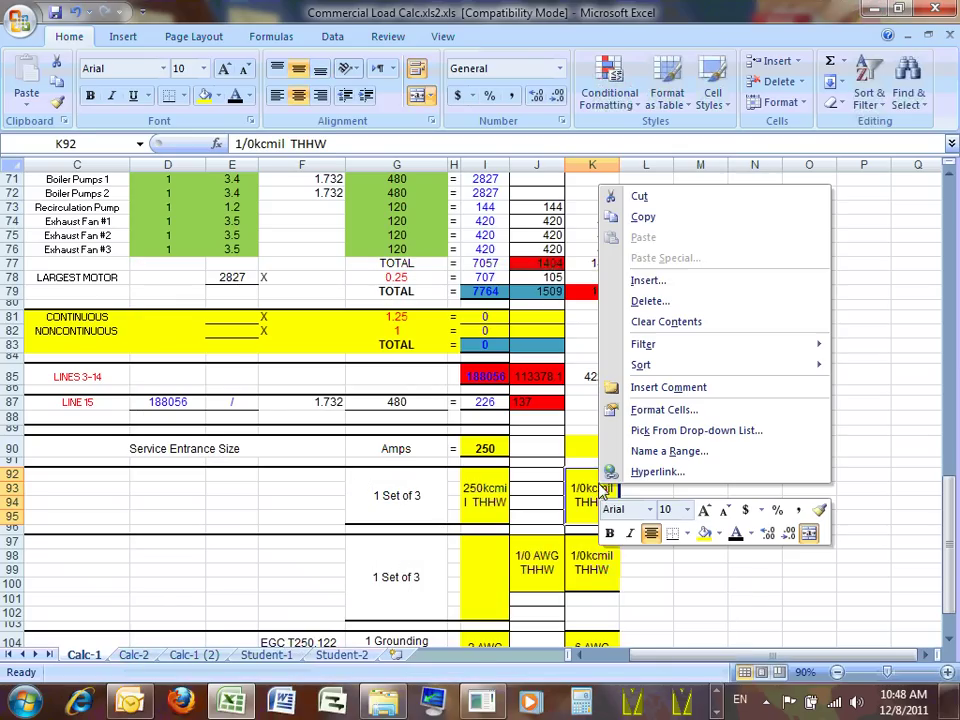
click(645, 222)
click(707, 476)
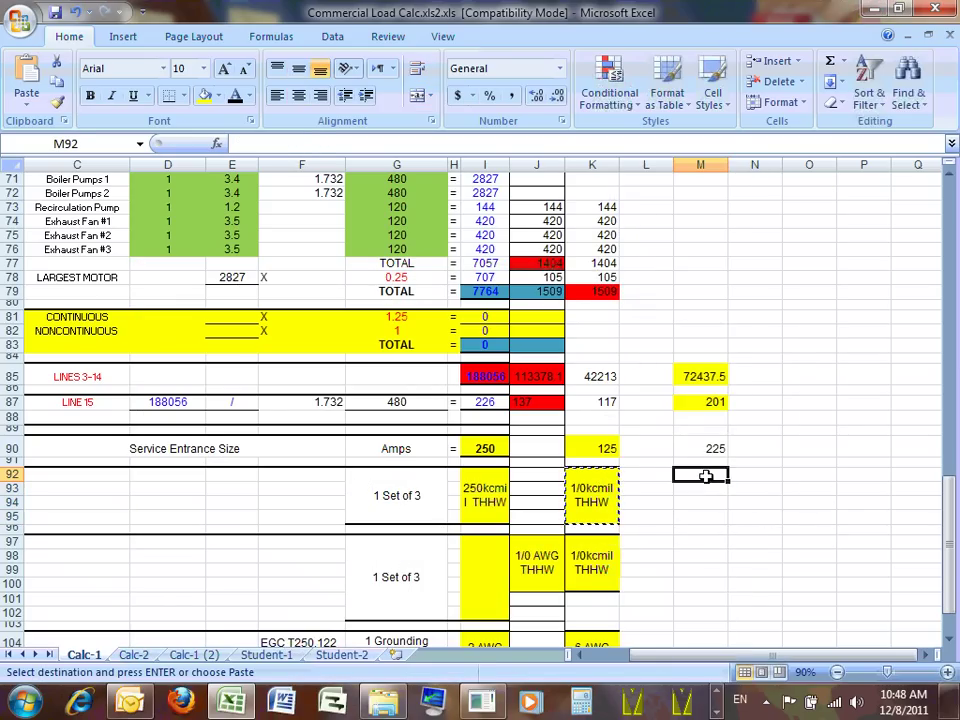
right_click(707, 476)
click(752, 233)
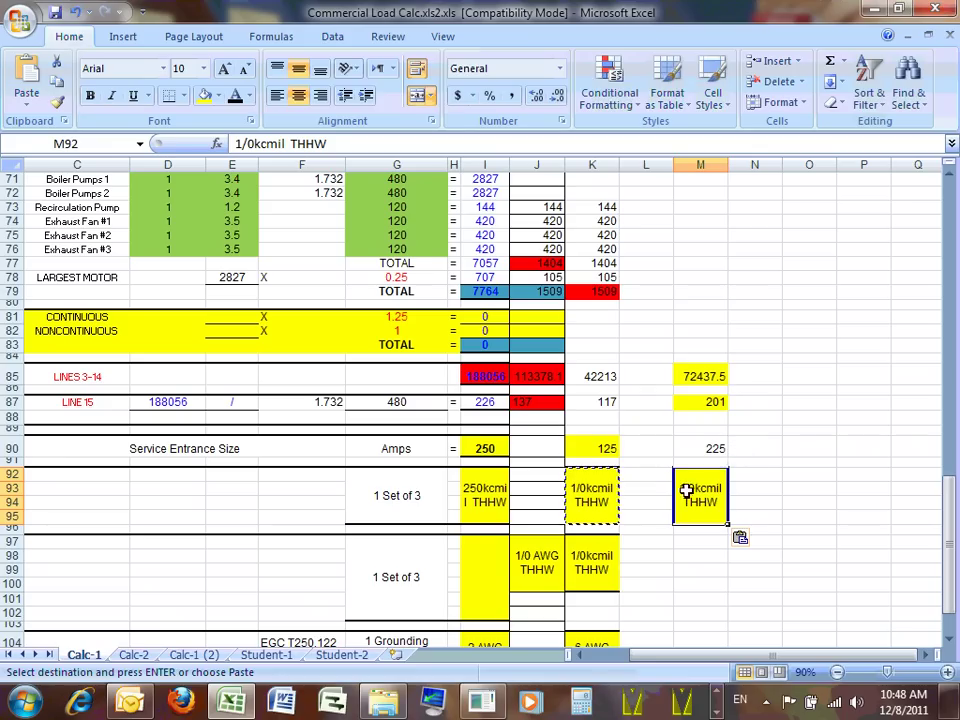
Step: Change the conductor size in M92 to 4/0kcmil THHW
double_click(683, 487)
key(shift+Left)
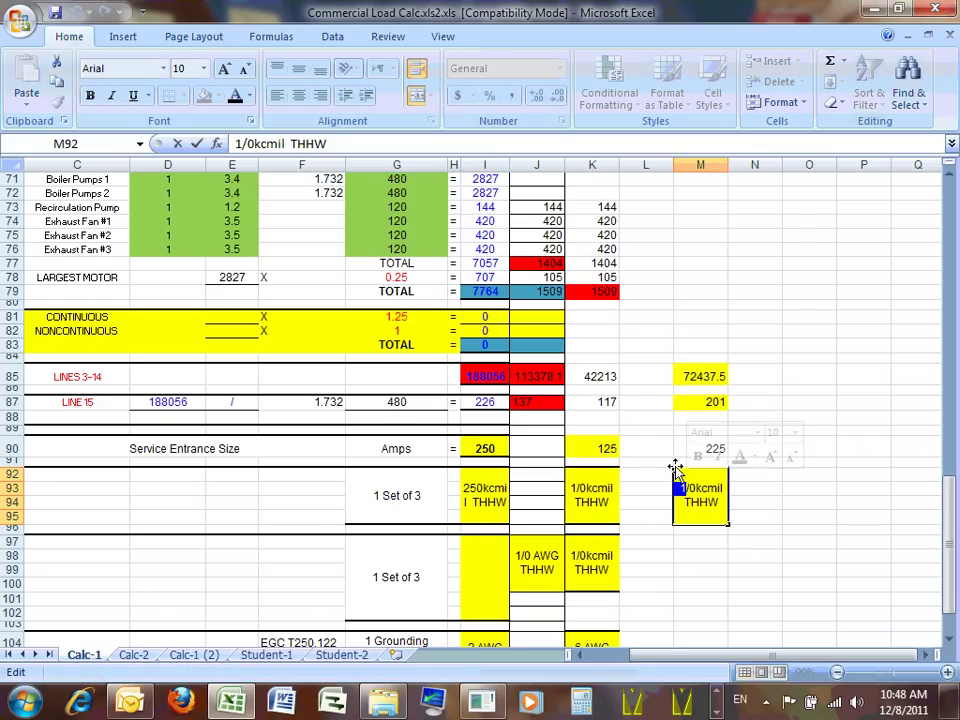
text(4)
click(825, 552)
Step: Copy the LP conductor cell M92 into M97 as the entry for the second set row, and end the copy mode
scroll(690, 450, down, 2)
click(698, 408)
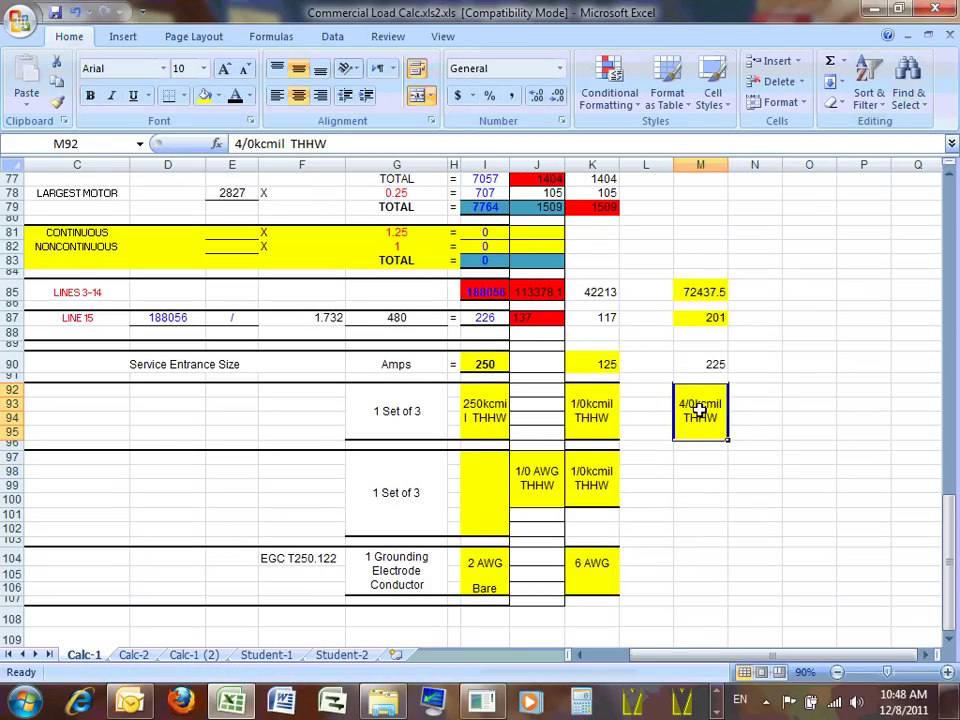
right_click(699, 410)
click(750, 145)
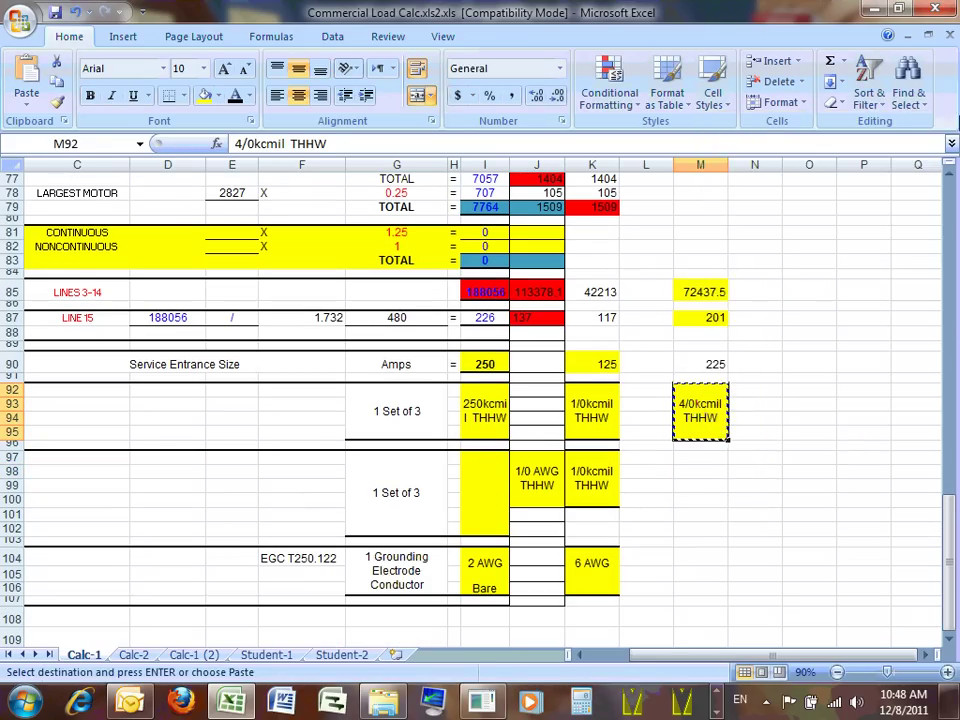
click(688, 457)
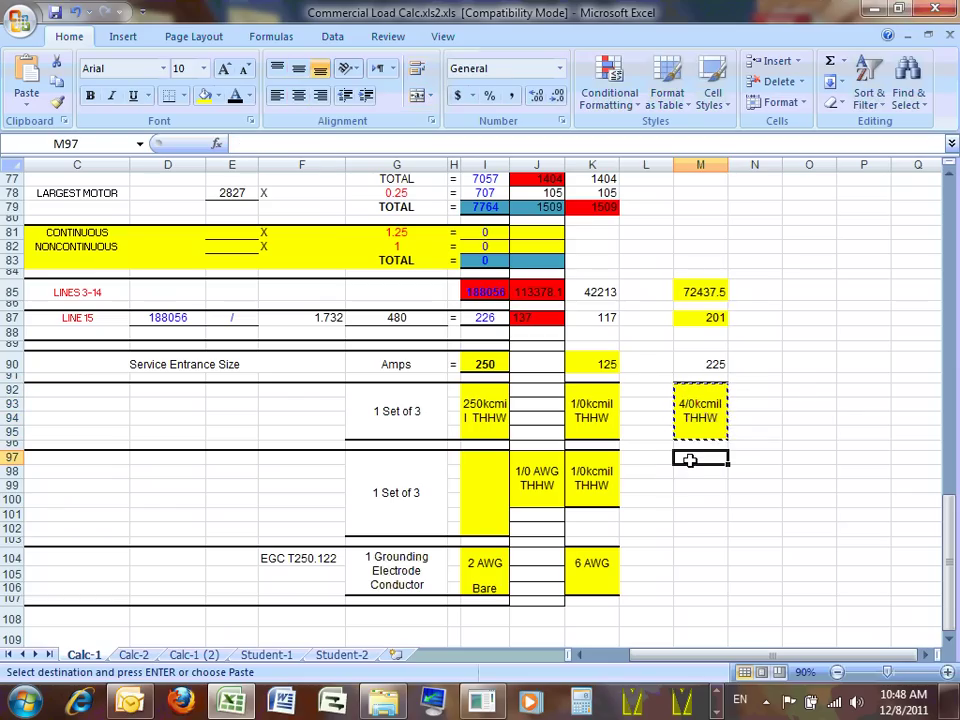
right_click(690, 458)
click(736, 214)
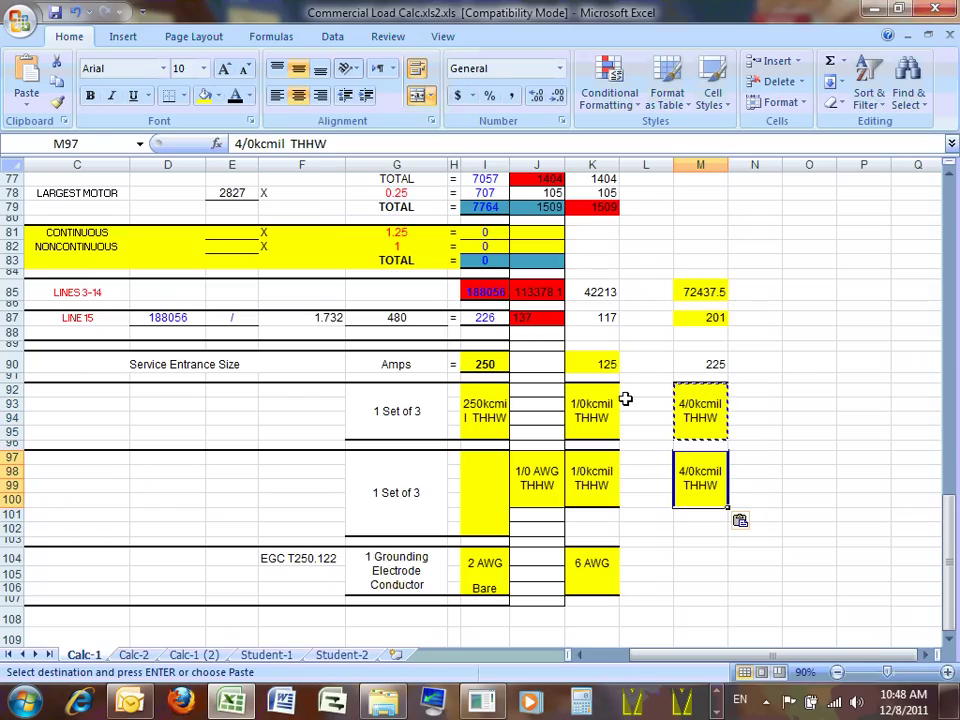
key(Escape)
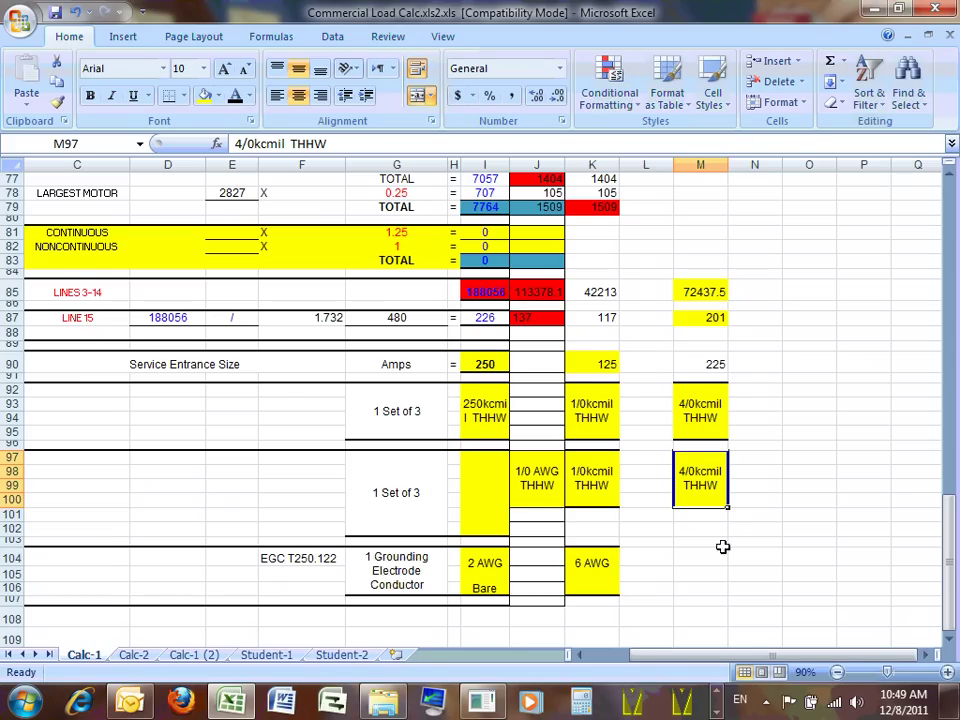
Step: Enter 208 in L87 on the LINE 15 row, beside the LP amperage
scroll(661, 494, down, 2)
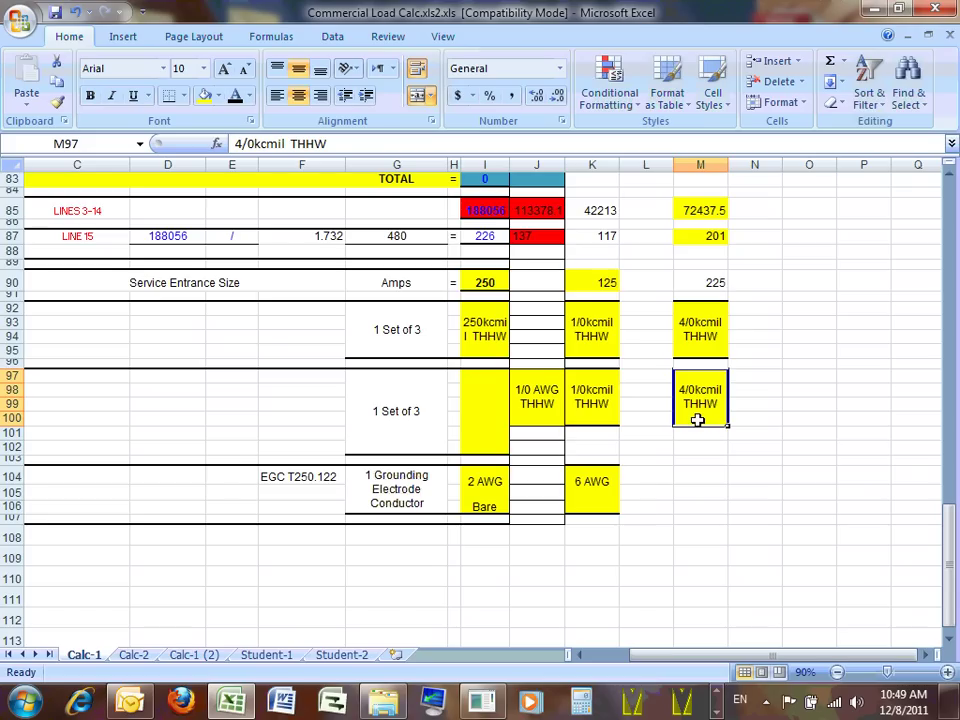
click(480, 323)
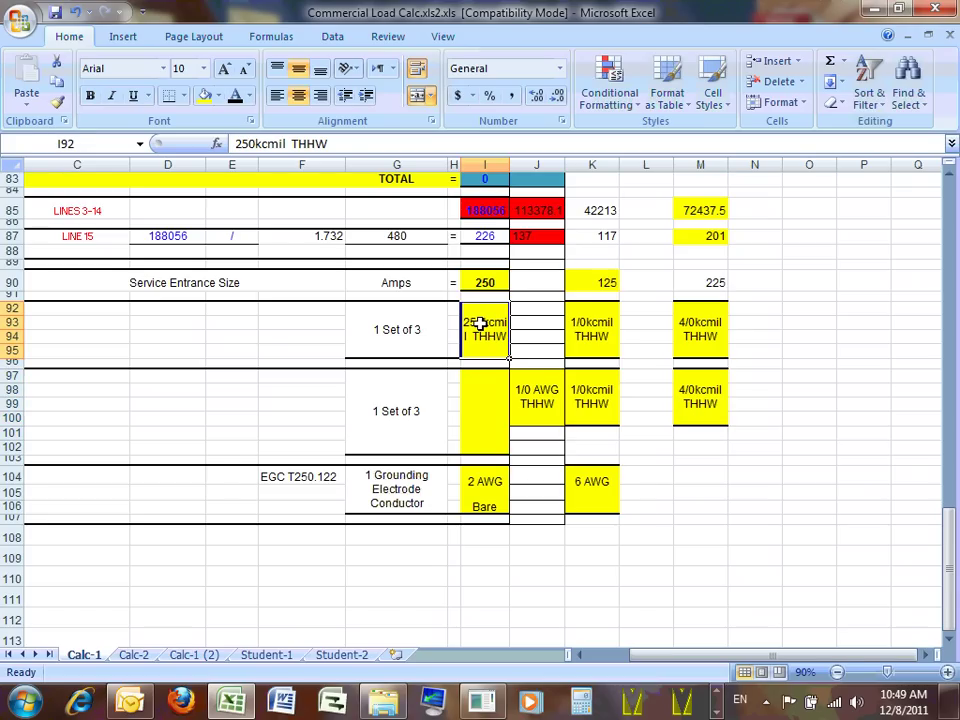
click(486, 282)
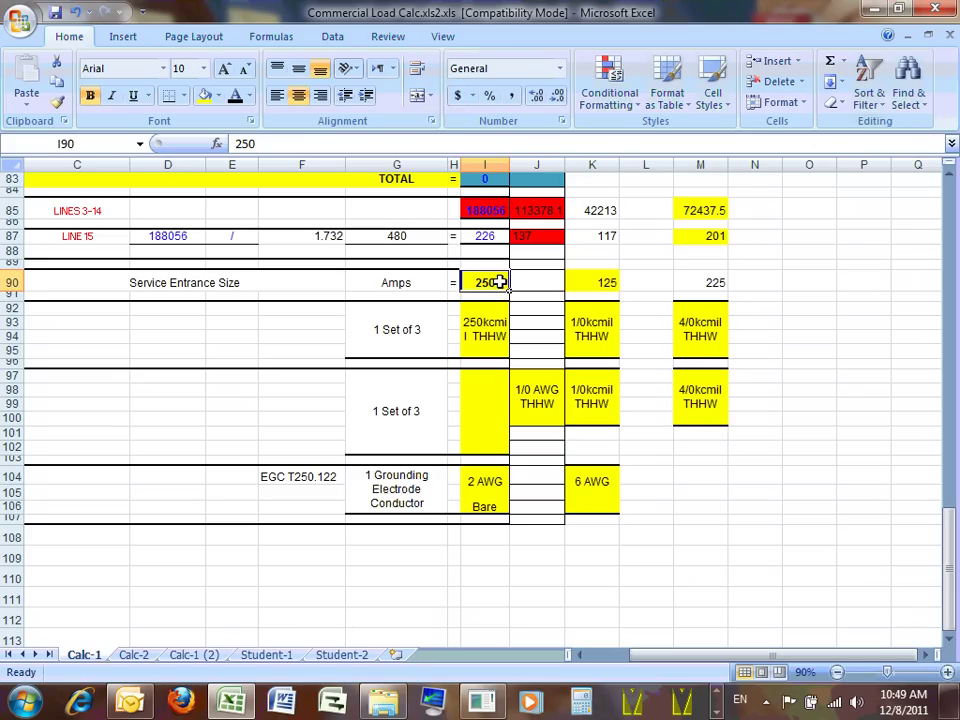
click(713, 282)
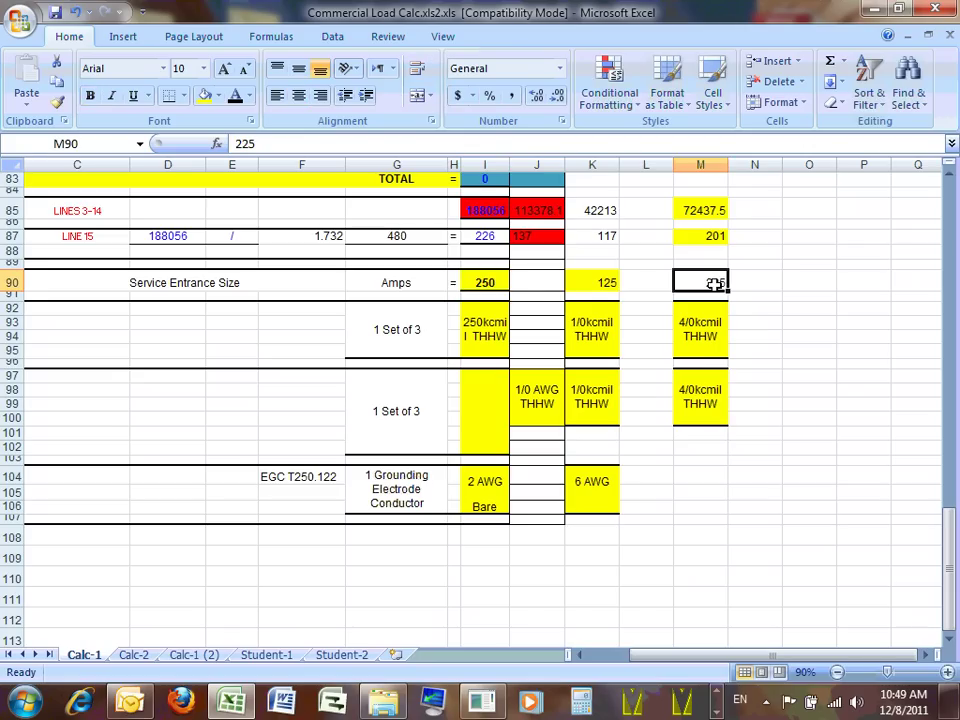
click(485, 282)
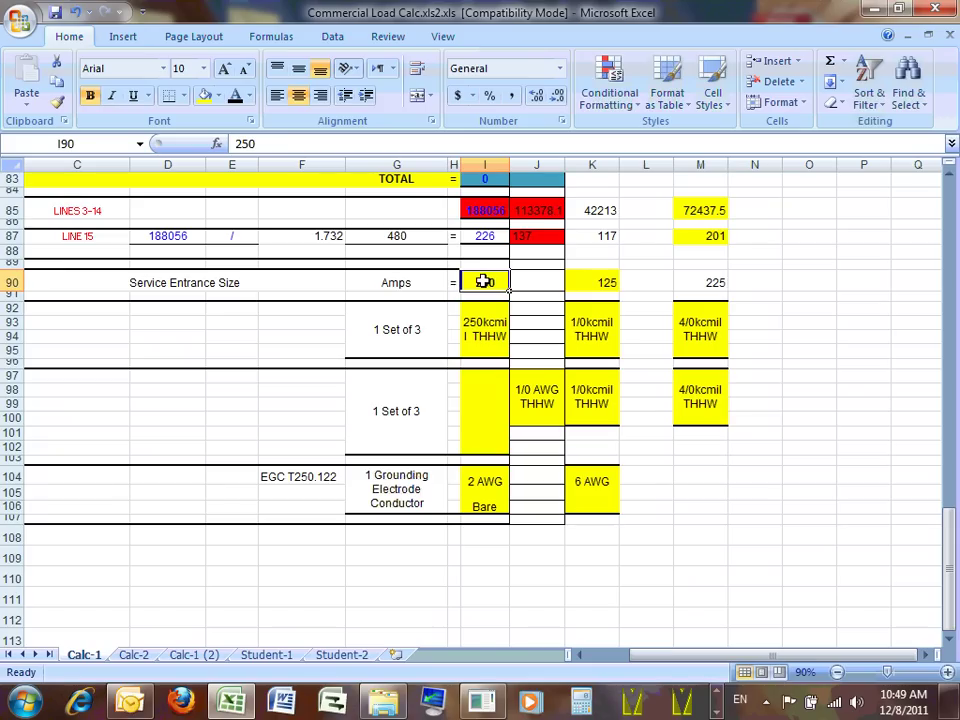
click(378, 237)
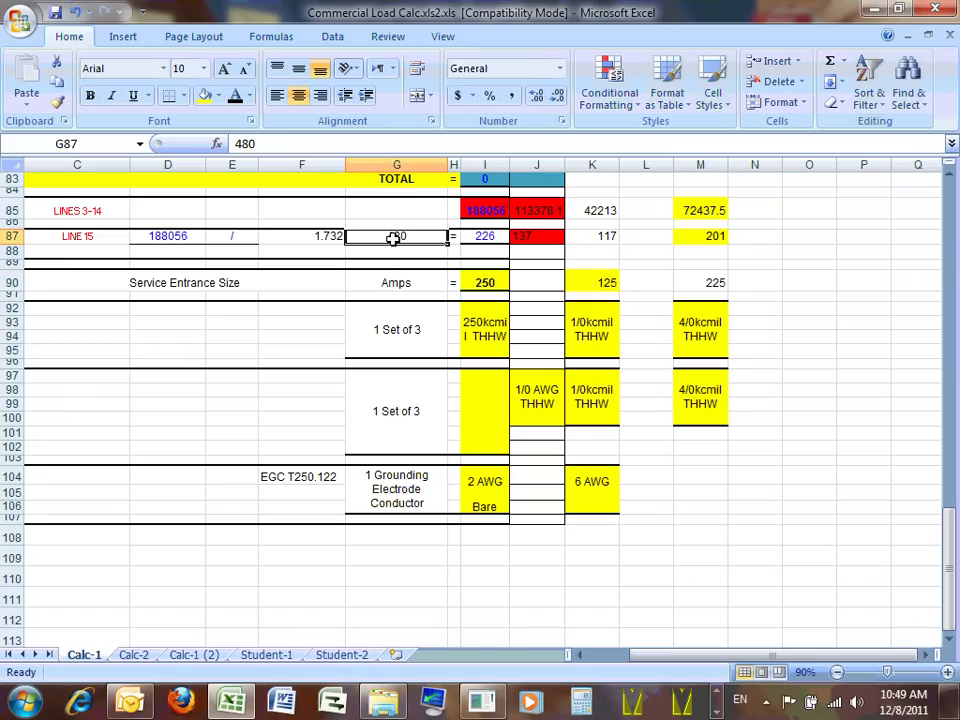
click(636, 237)
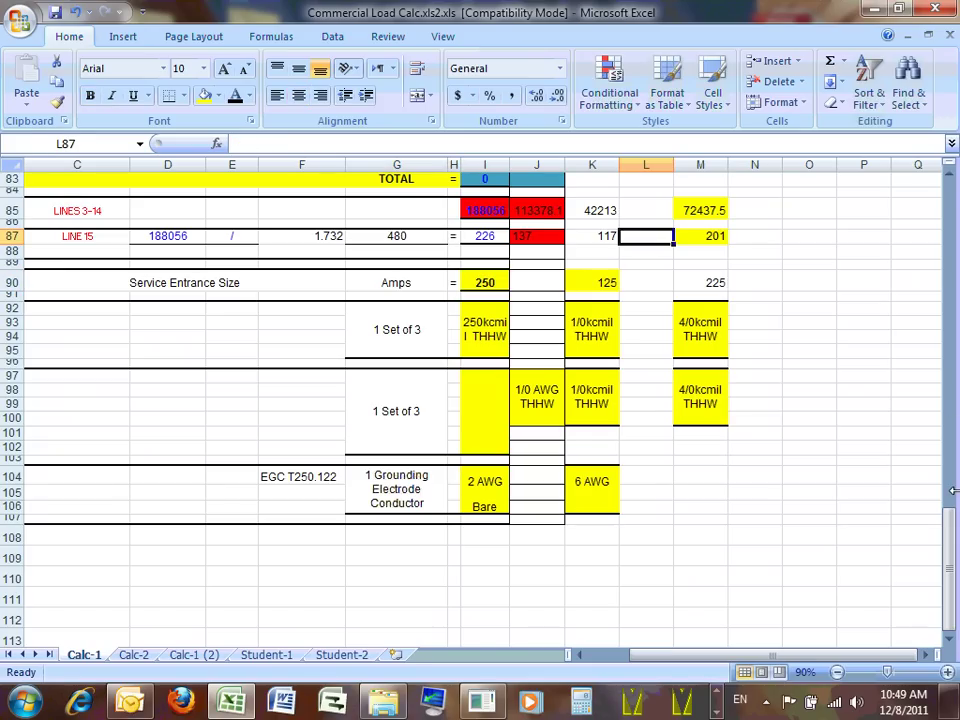
text(208)
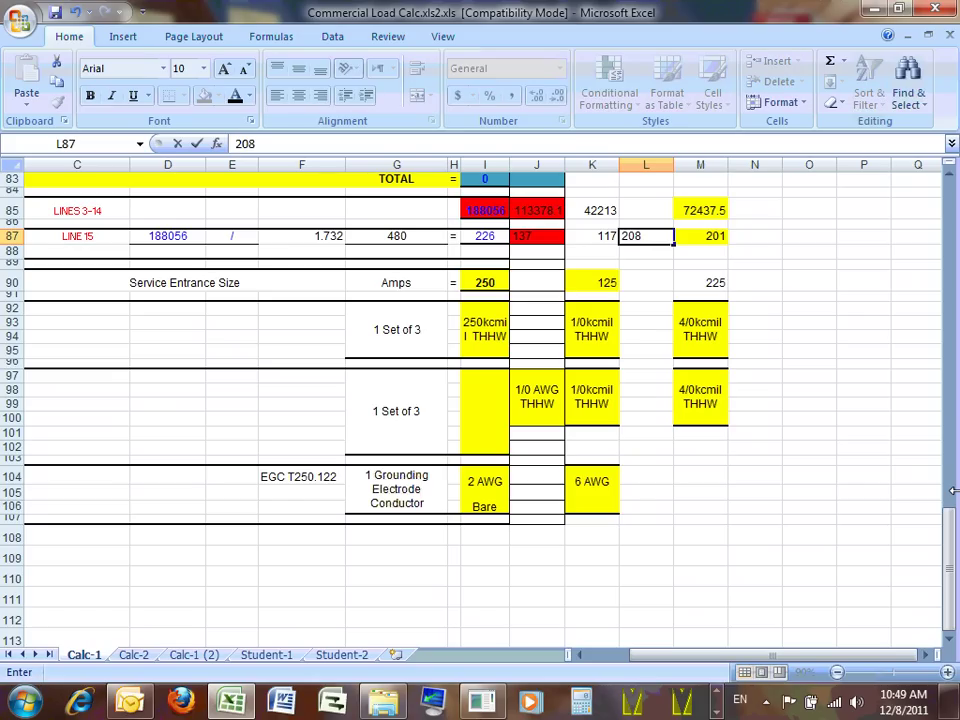
click(822, 446)
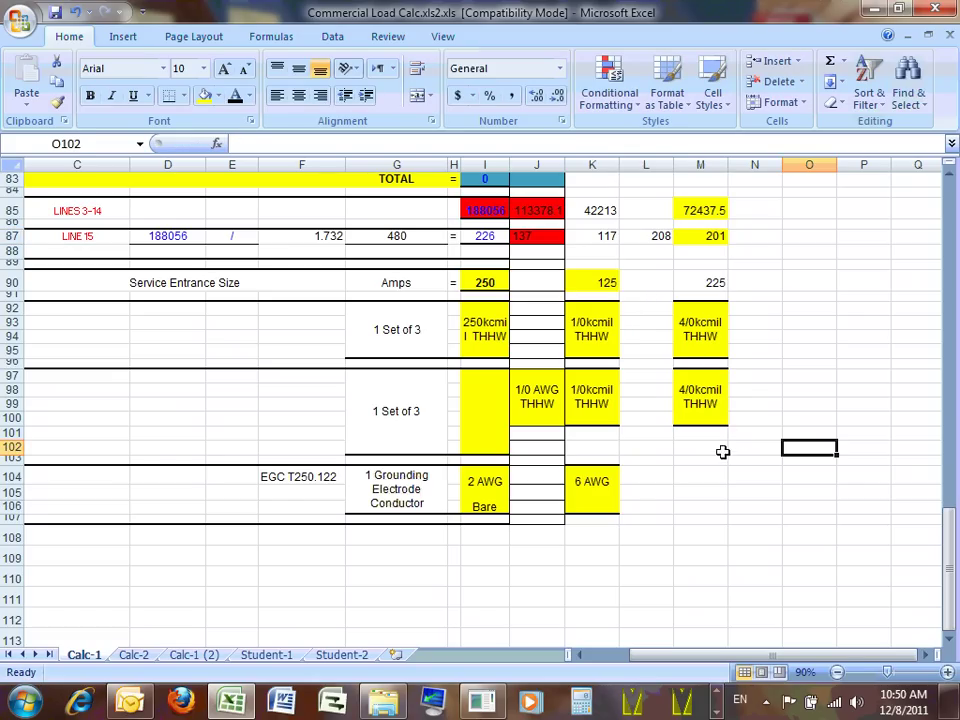
Step: Switch to NEC2011.pdf in Adobe Reader
click(703, 402)
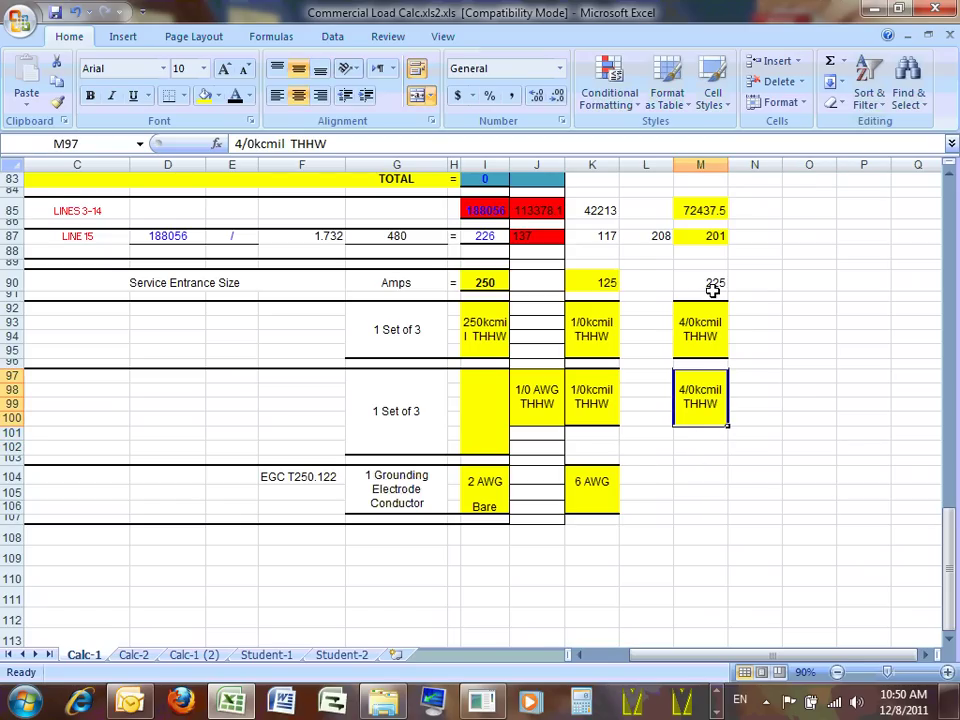
click(716, 712)
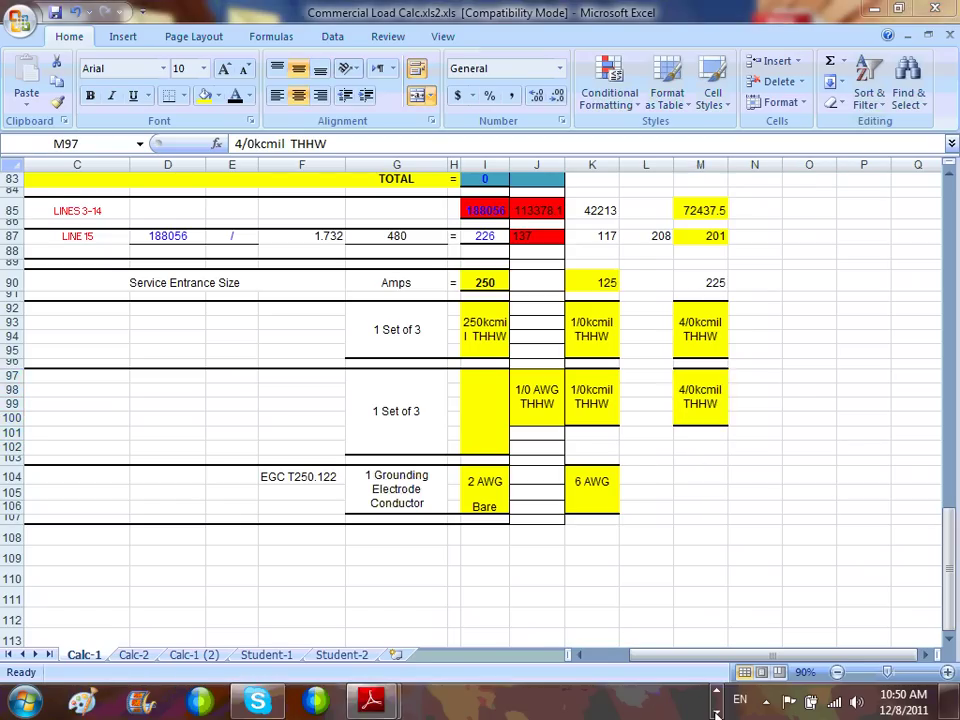
mouse_move(372, 706)
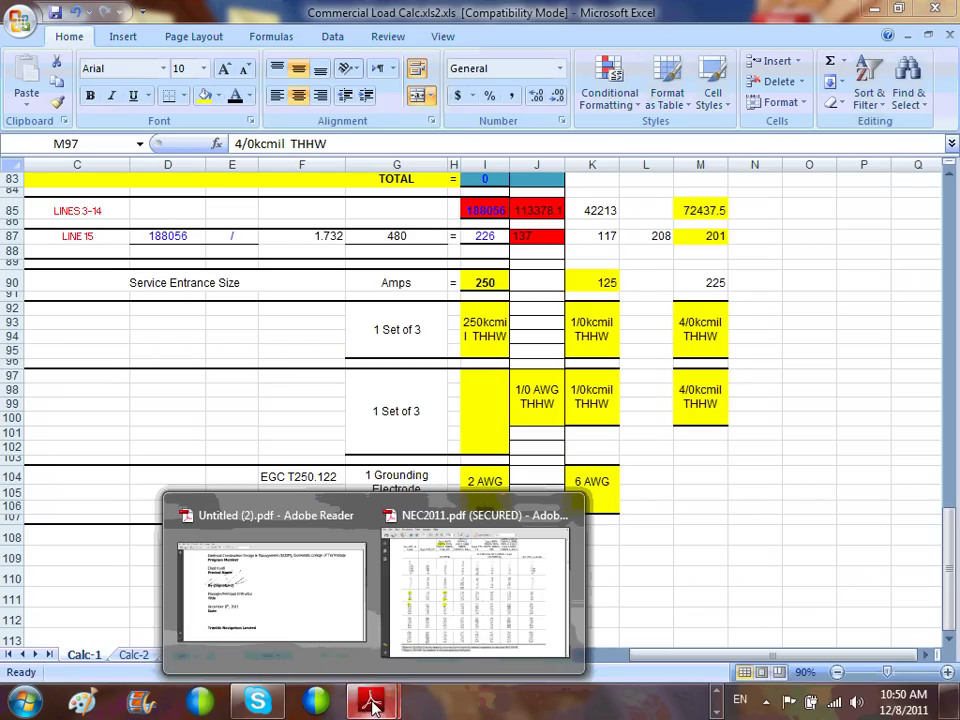
key(super)
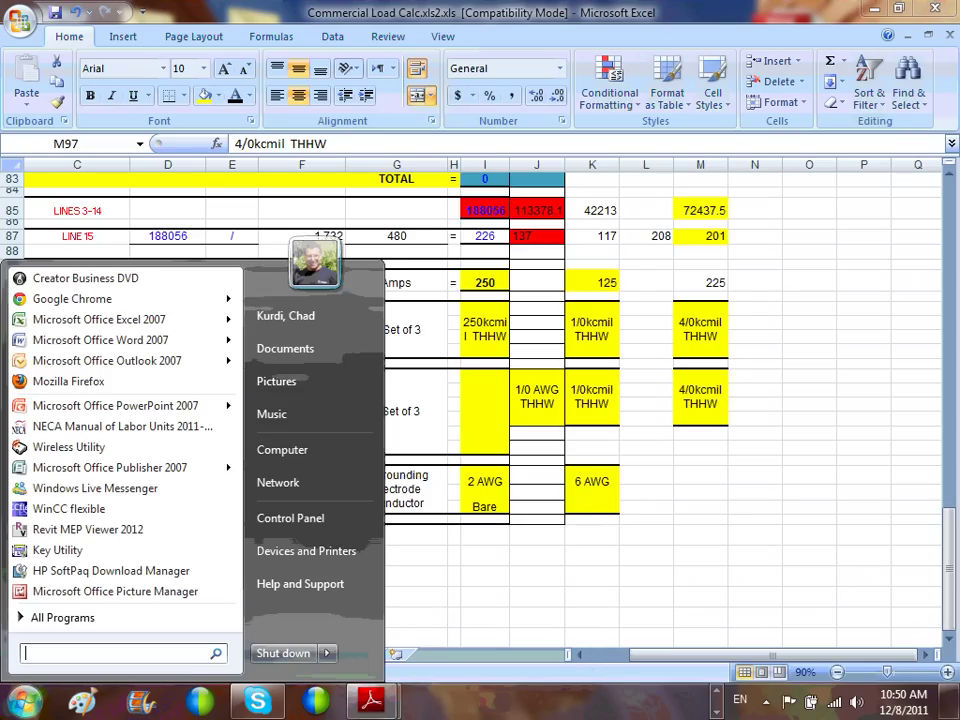
click(372, 700)
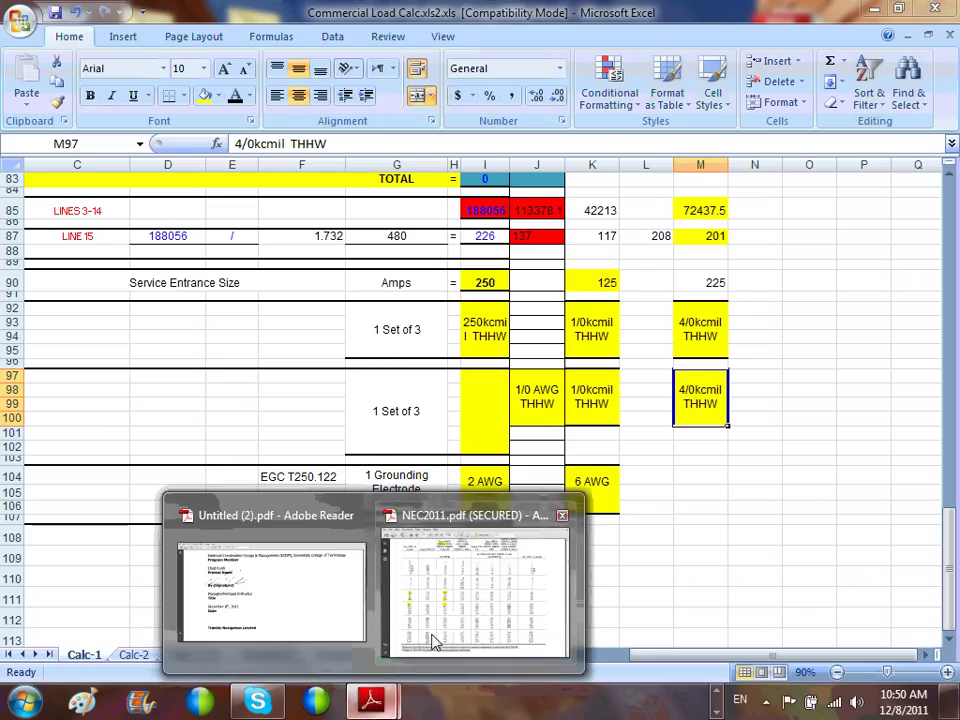
click(440, 630)
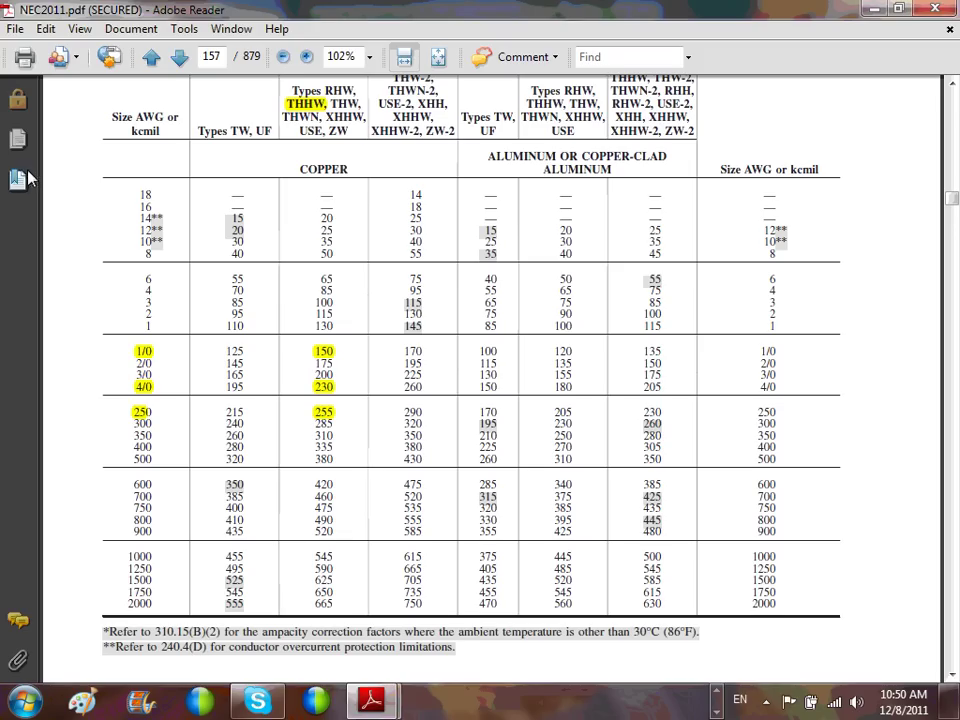
Step: Find Table 250.122 for equipment grounding conductors near the end of Article 250, and hide the bookmarks
click(17, 179)
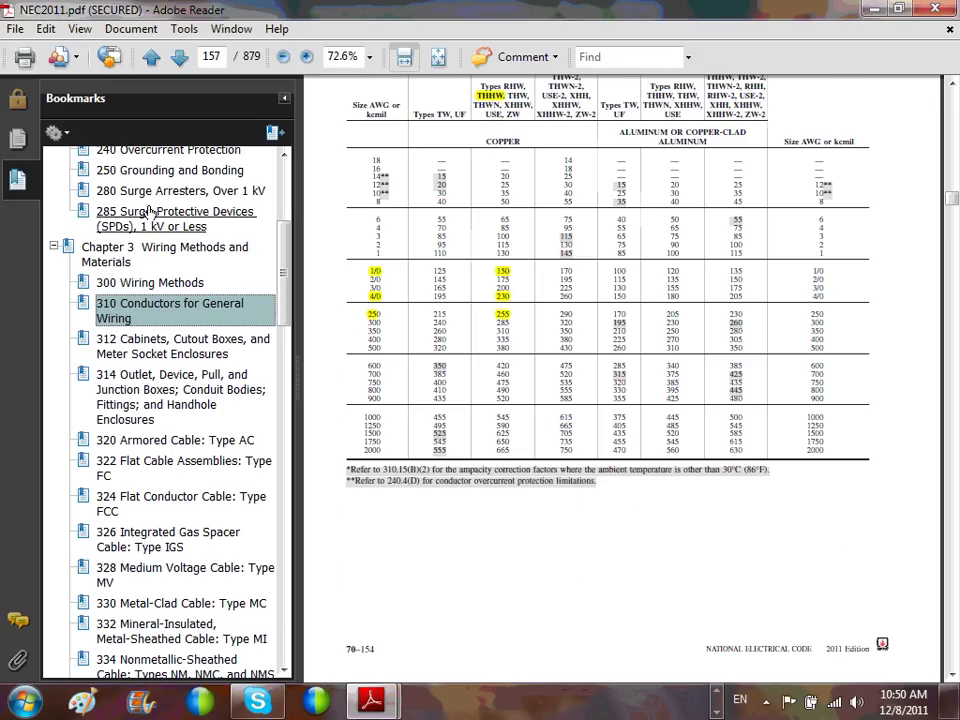
scroll(145, 220, up, 3)
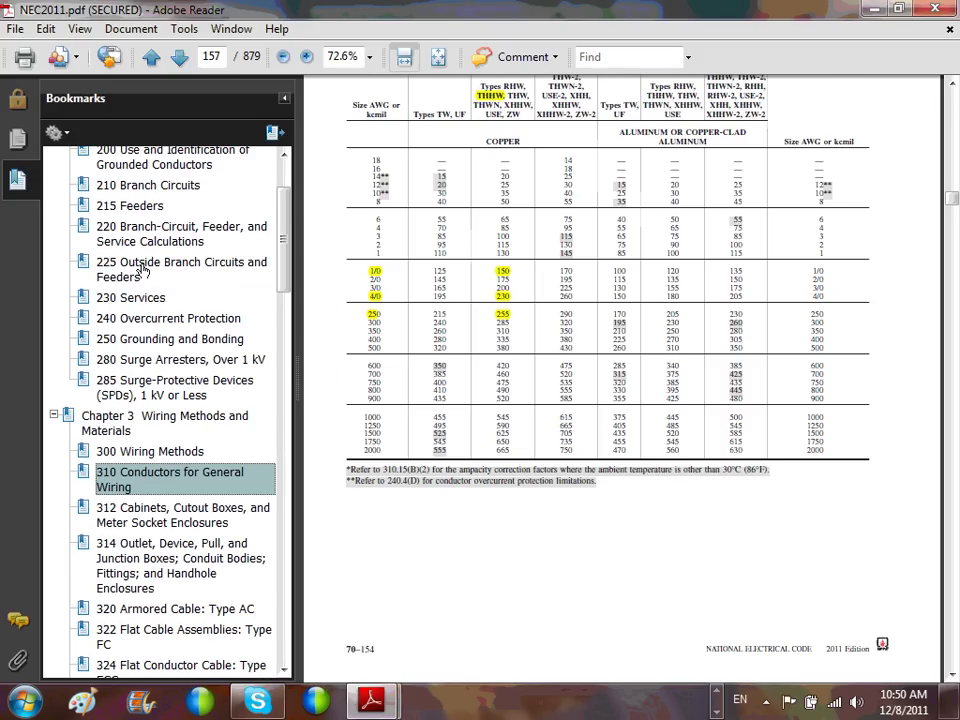
click(133, 342)
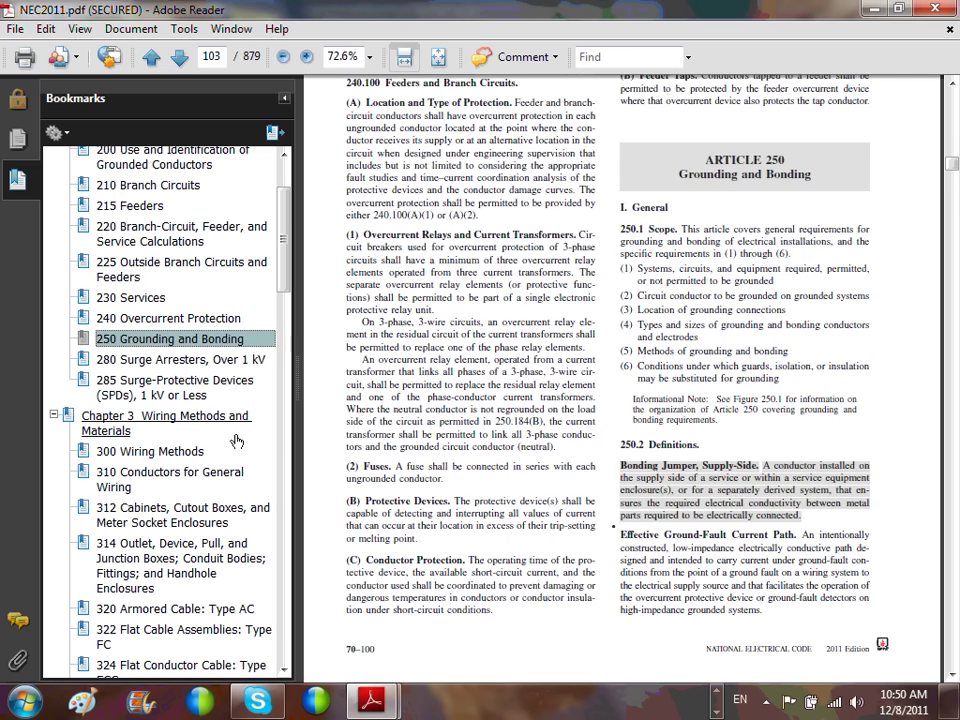
click(222, 362)
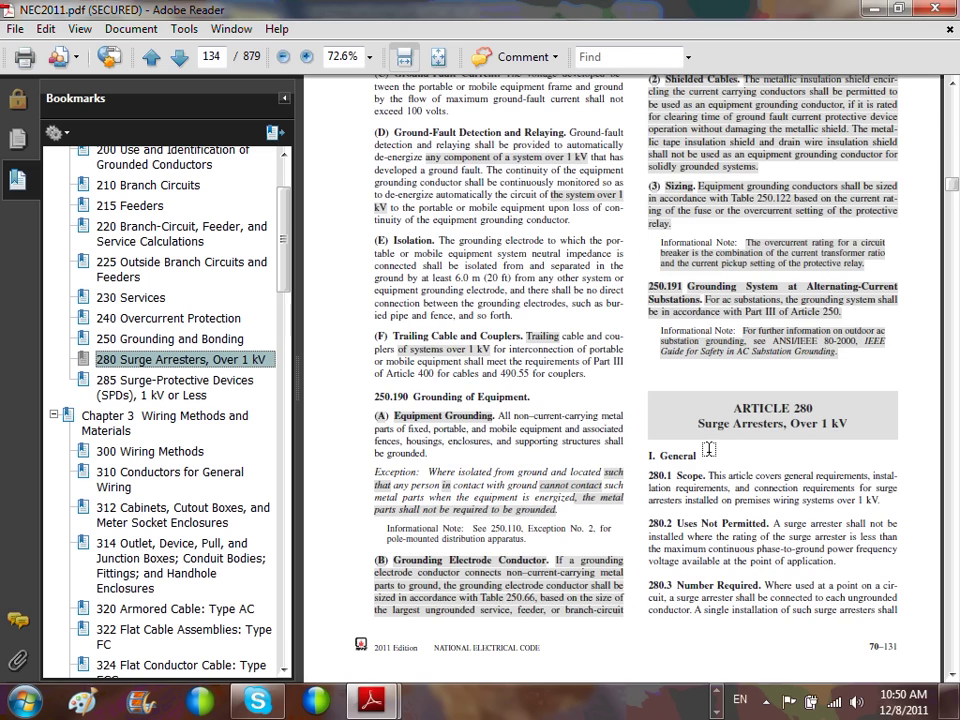
scroll(708, 449, up, 10)
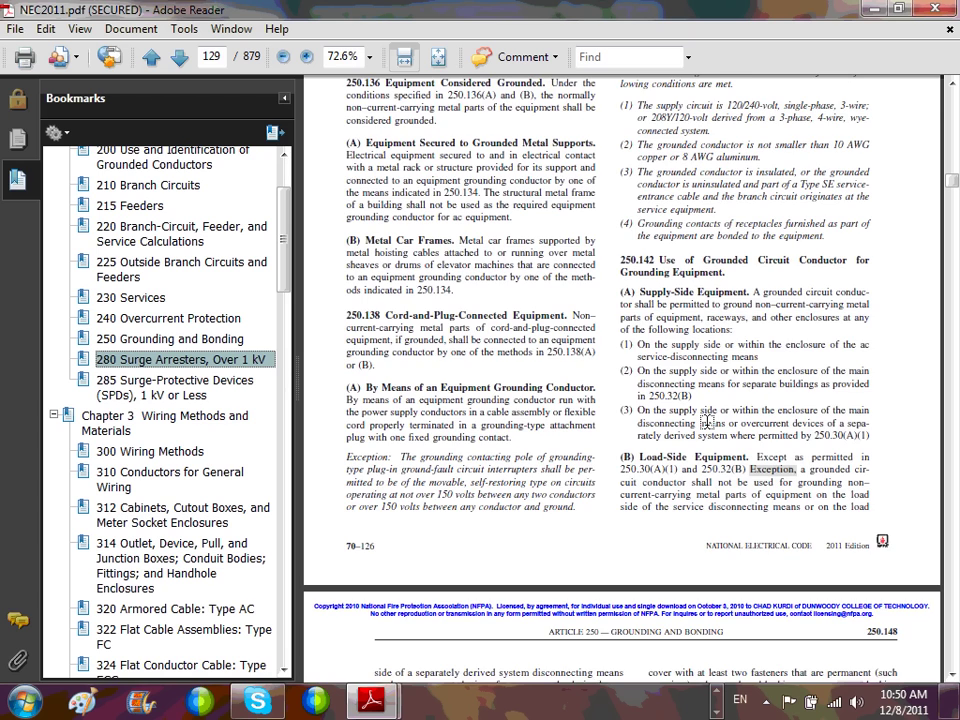
key(Left)
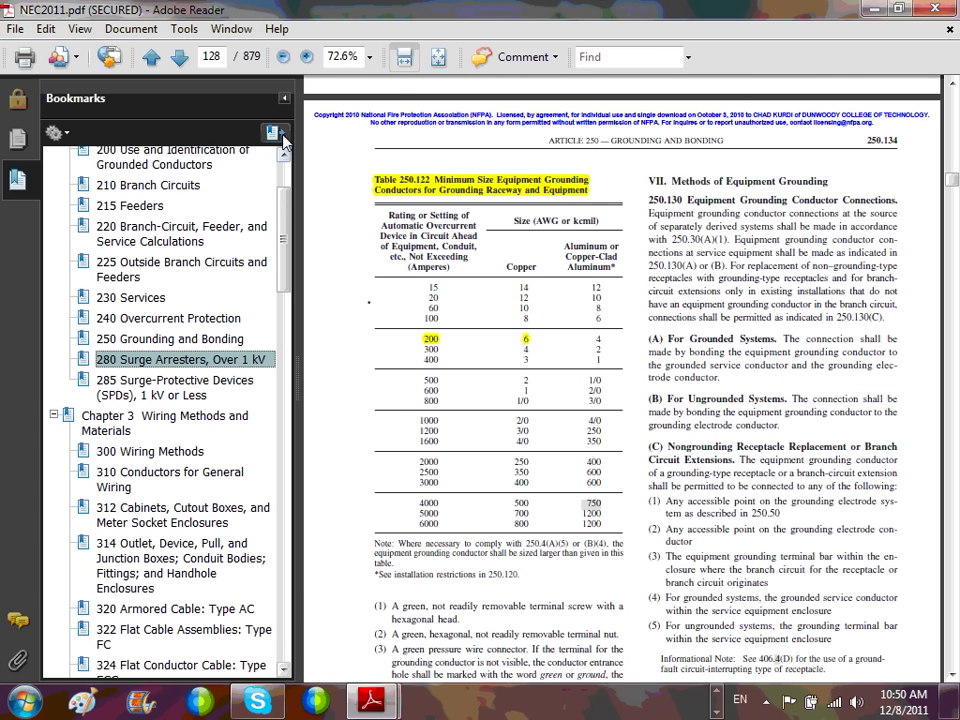
click(284, 98)
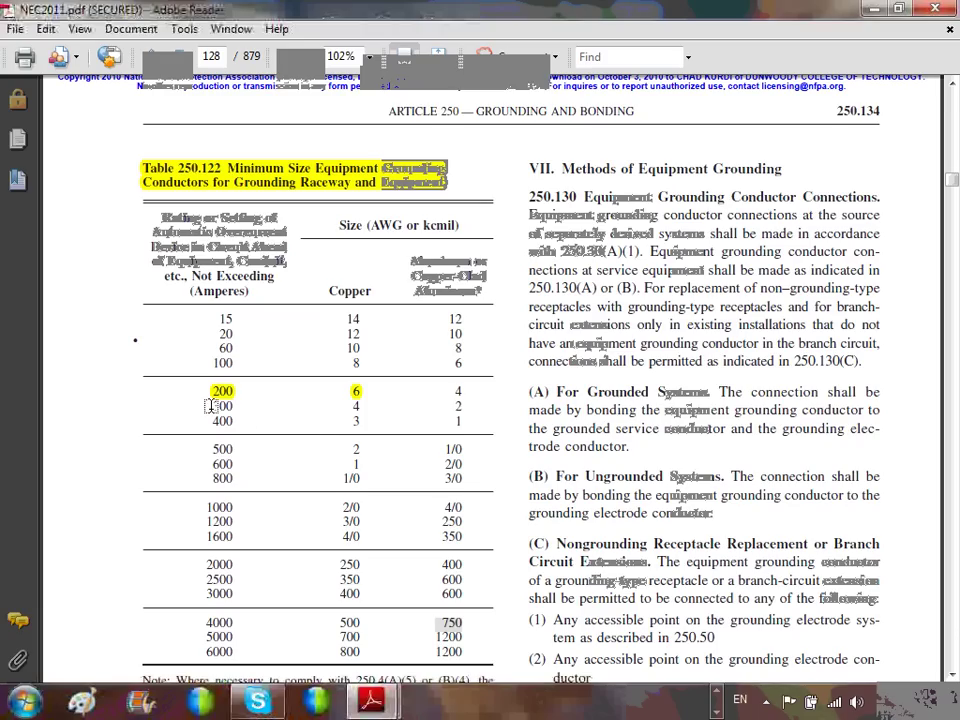
Step: Highlight the 300 A rating in Table 250.122, try highlighting its copper size, and undo that last highlight
drag(211, 406, 232, 406)
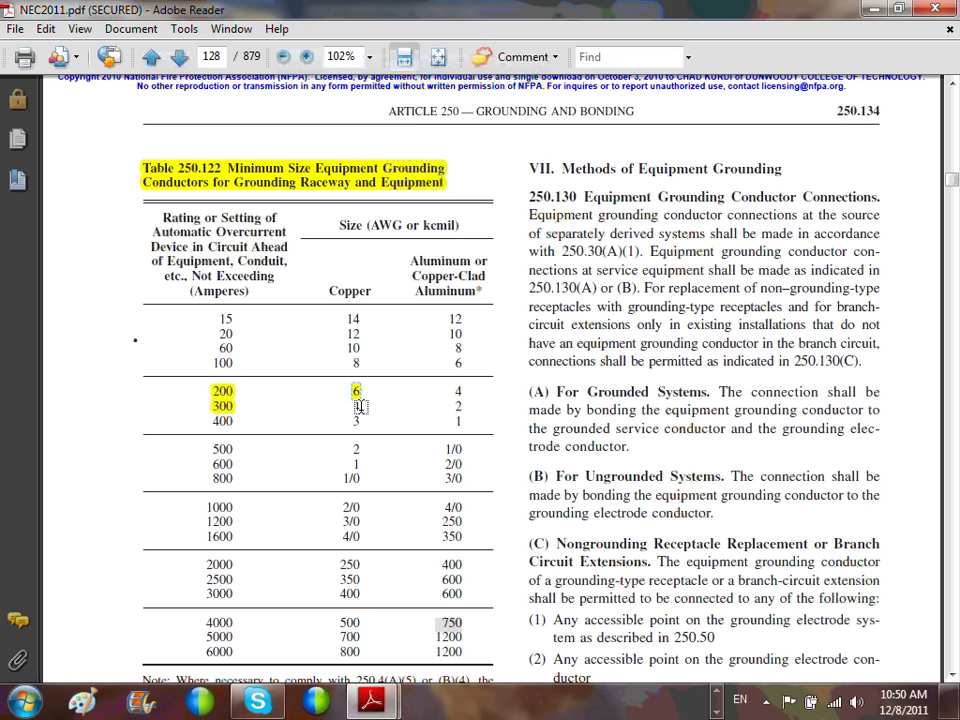
drag(358, 404, 357, 421)
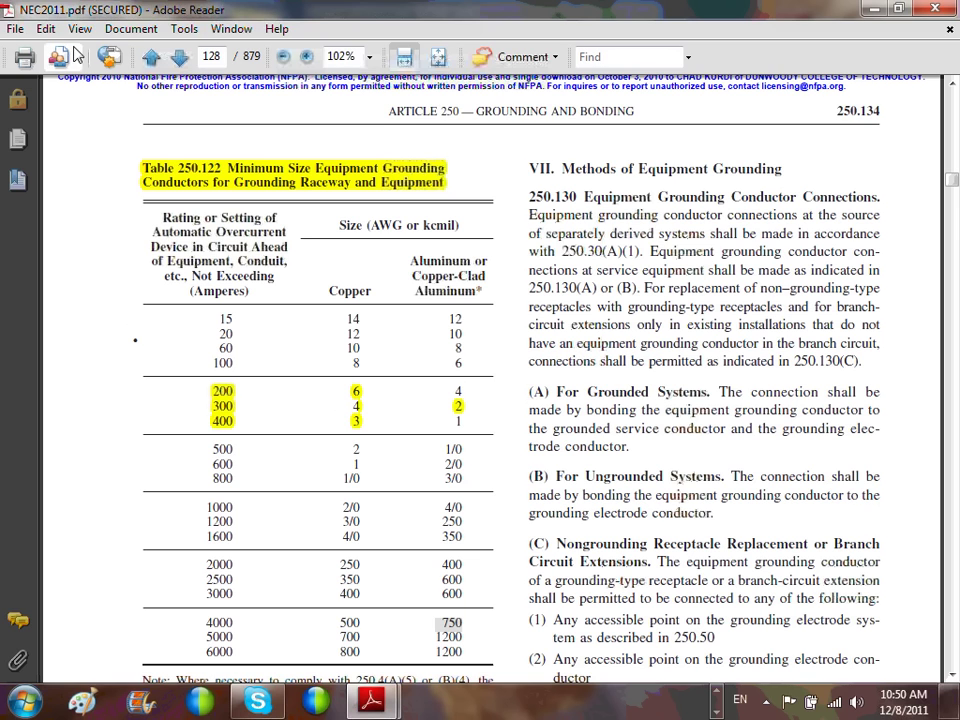
click(46, 29)
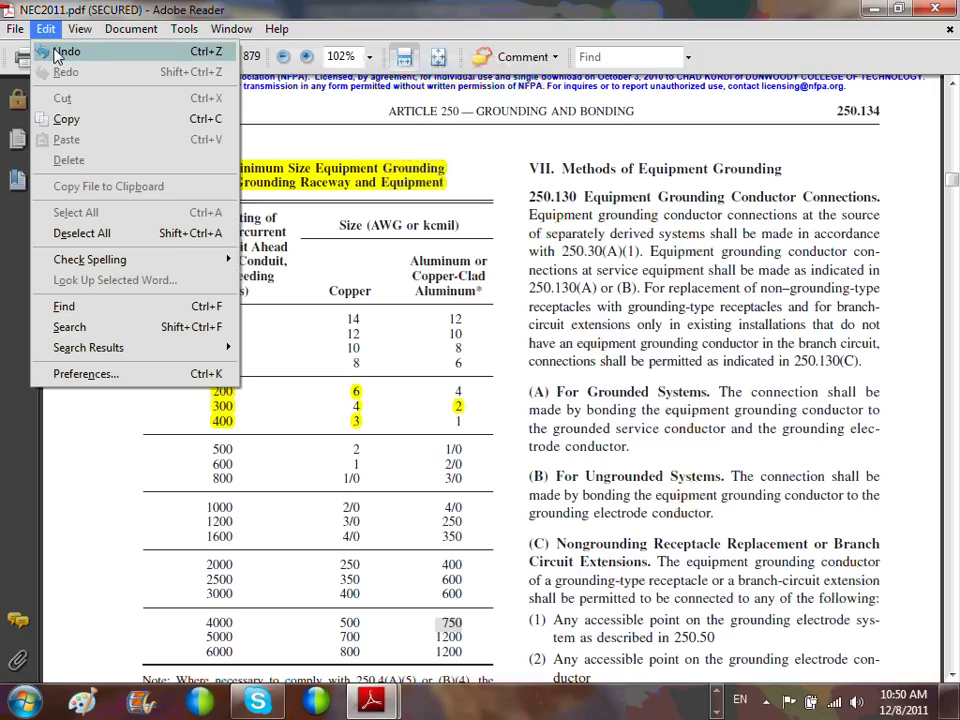
click(47, 51)
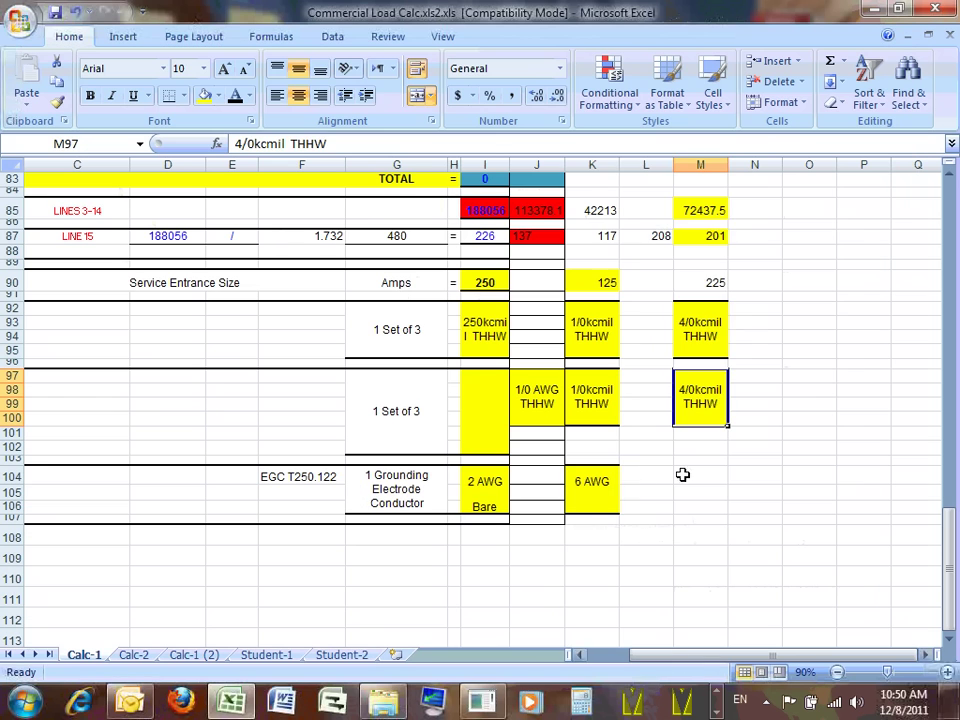
Step: In the Excel workbook, copy the RP grounding conductor cell K104 into M104 for LP and change its size to 4 AWG
click(604, 486)
right_click(604, 487)
click(658, 228)
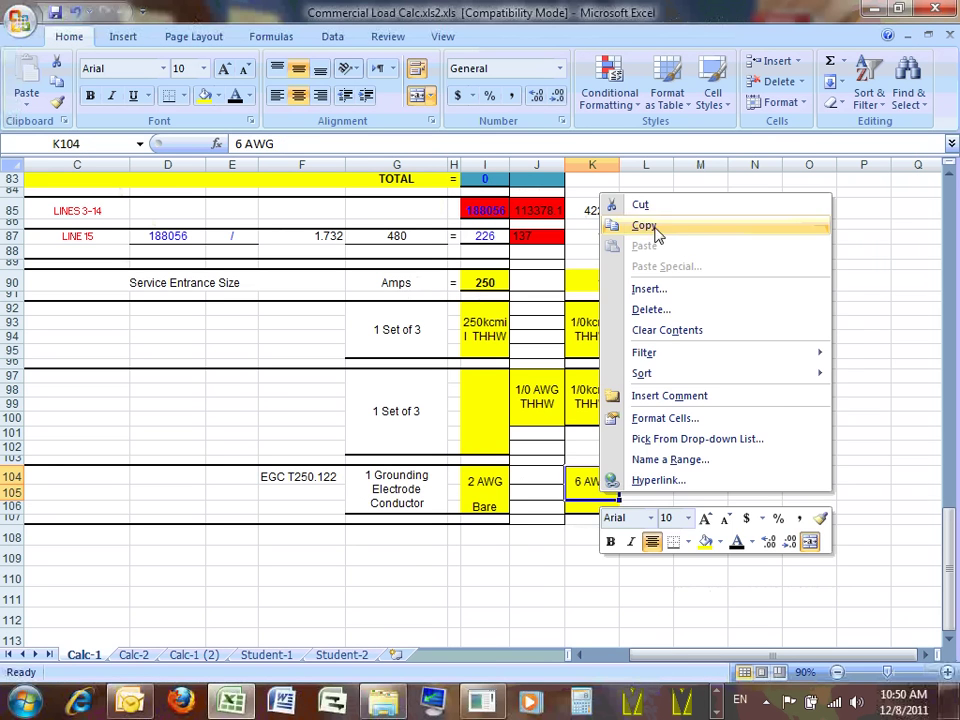
click(701, 475)
right_click(701, 475)
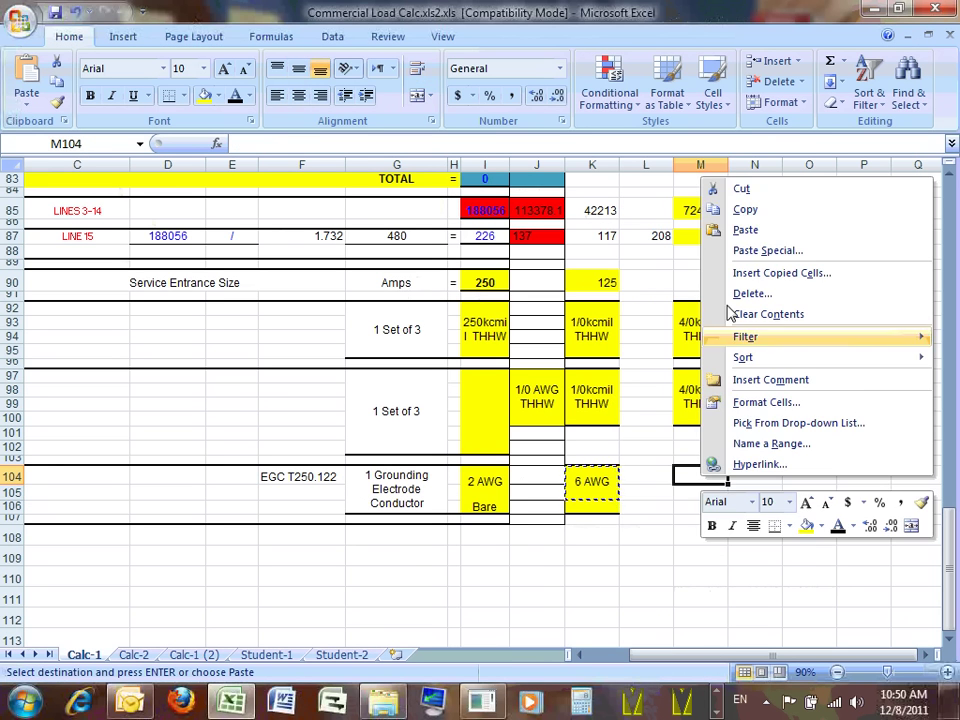
click(746, 229)
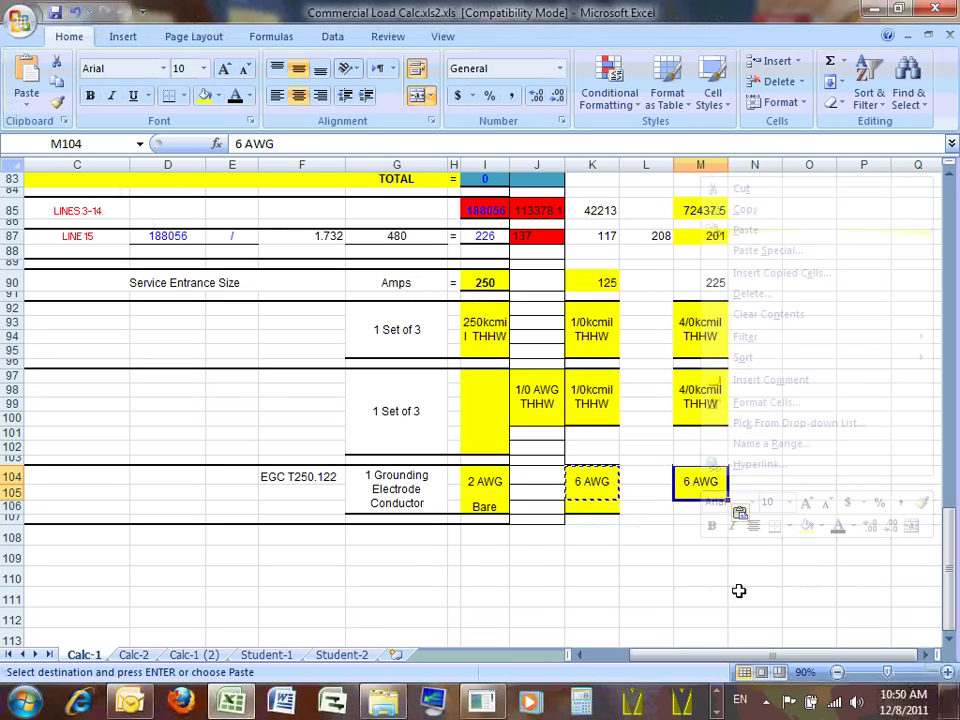
double_click(689, 481)
text(4)
key(Return)
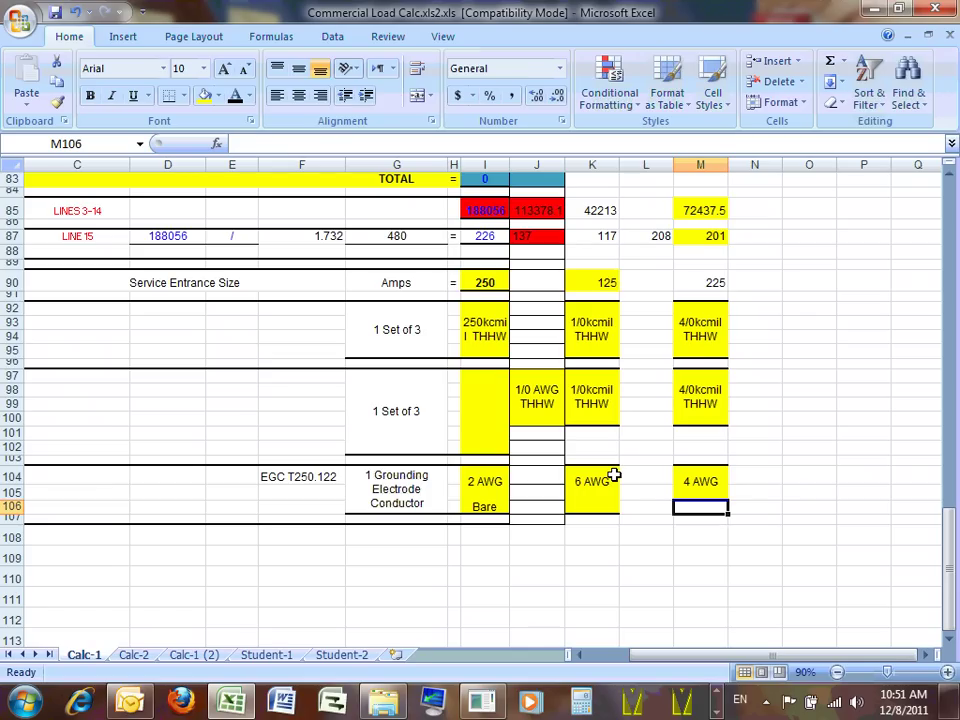
Step: Enter the column heading UPS P in O2 beside LP-N, and save the workbook in its current format despite the compatibility check
drag(950, 520, 953, 185)
click(817, 203)
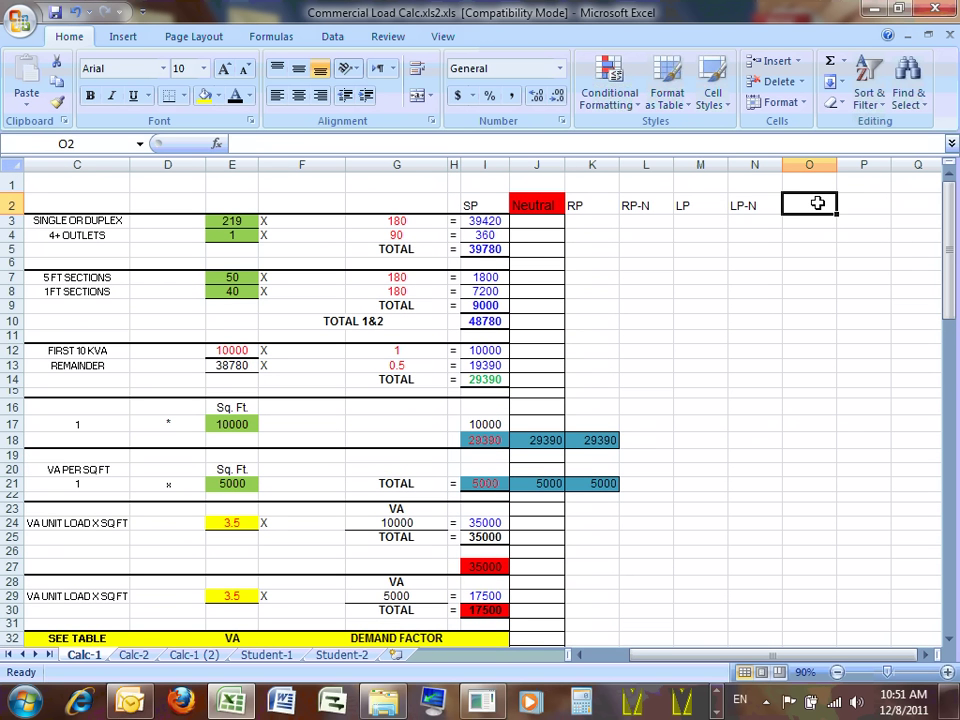
text(UP)
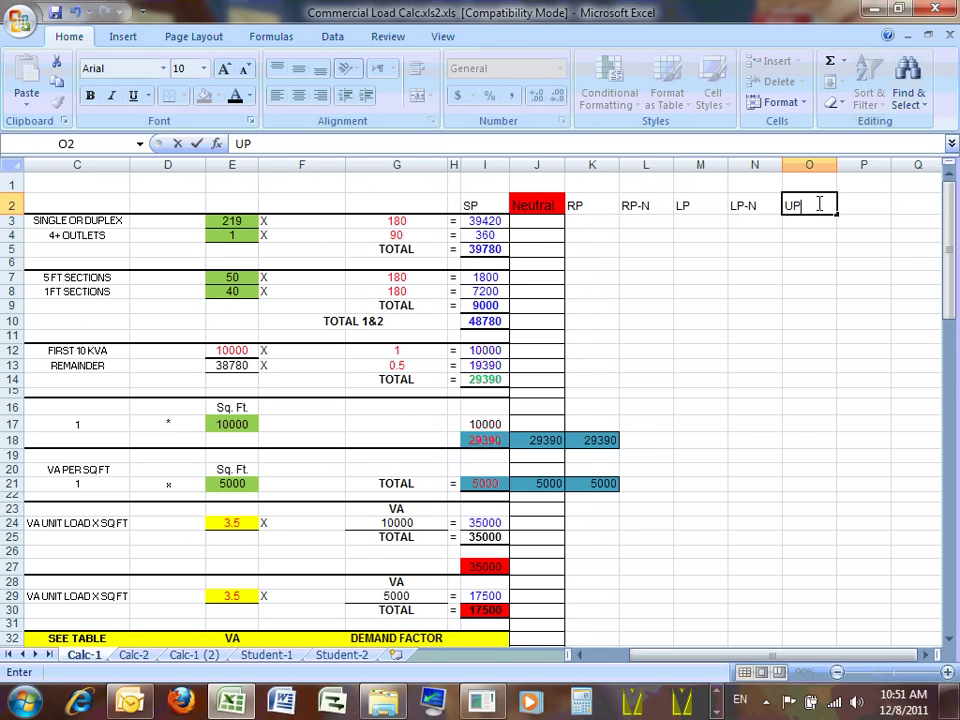
text(S P)
click(811, 274)
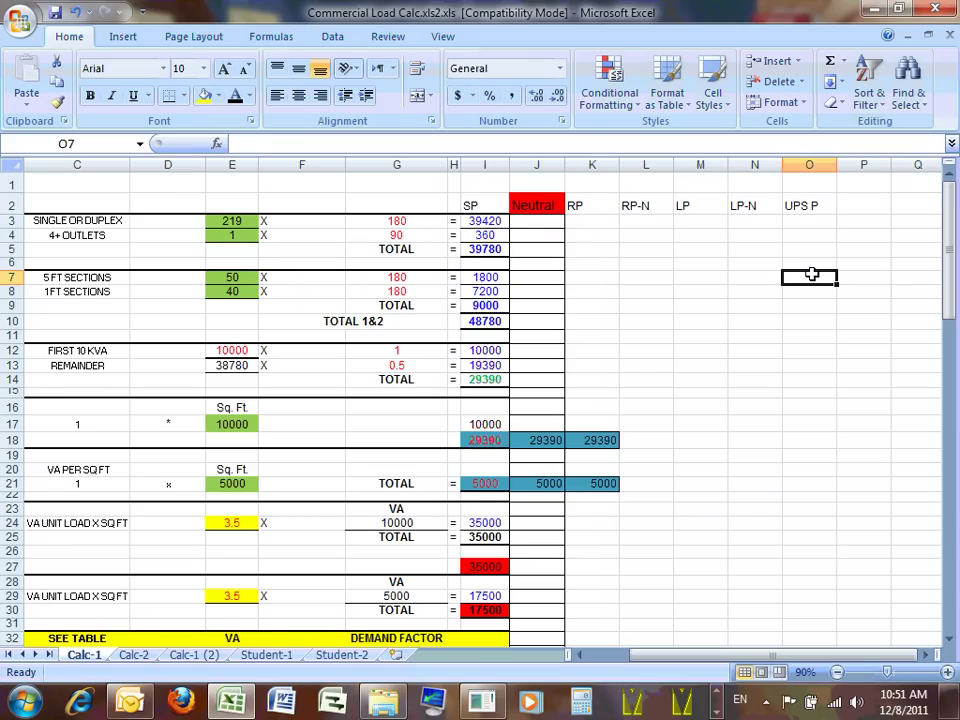
click(57, 13)
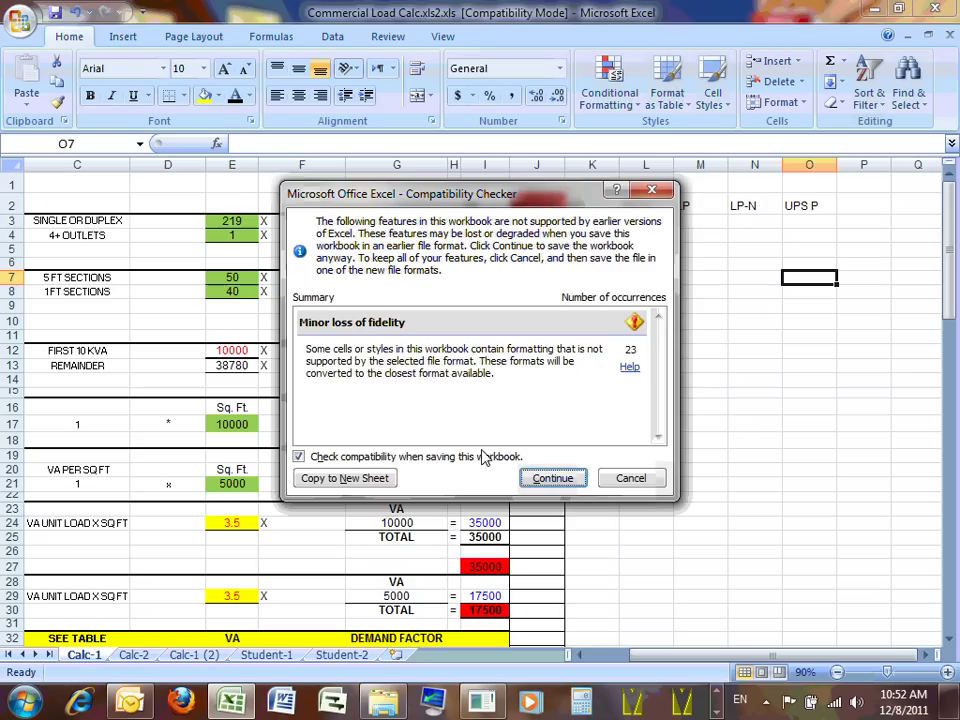
click(557, 477)
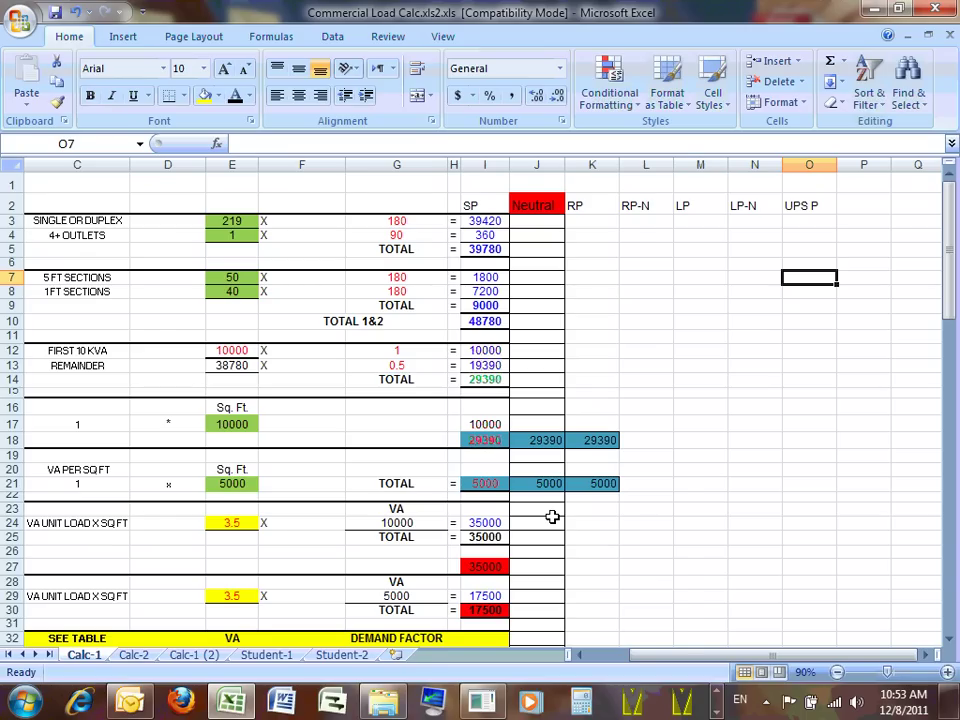
Step: Look over the Calc-2 and Calc-1 (2) sheets and return to Calc-1
click(134, 655)
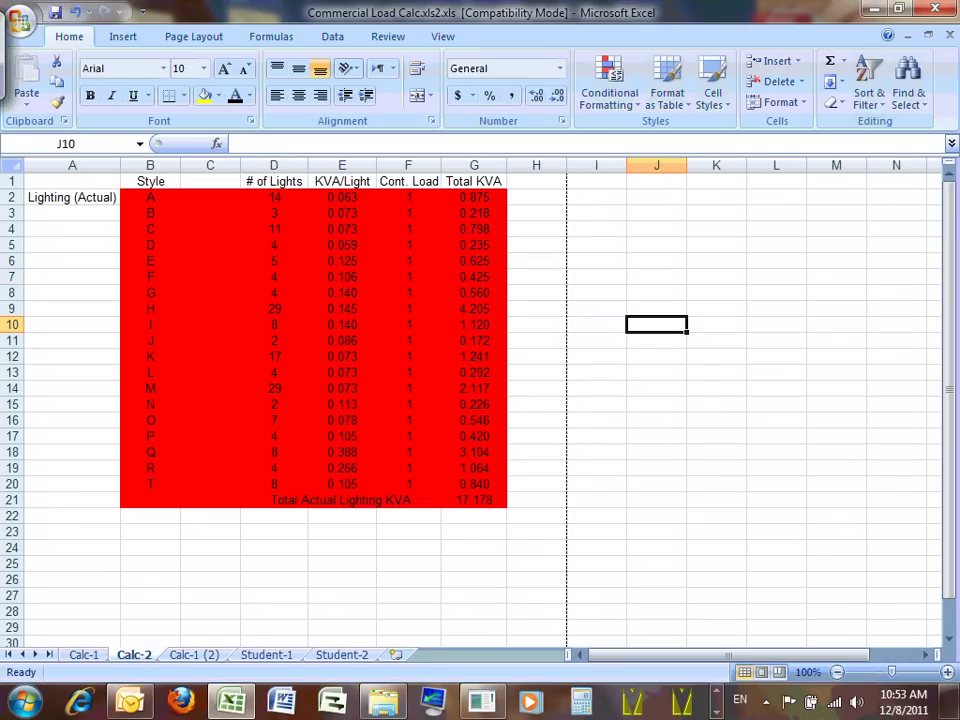
click(84, 655)
click(190, 655)
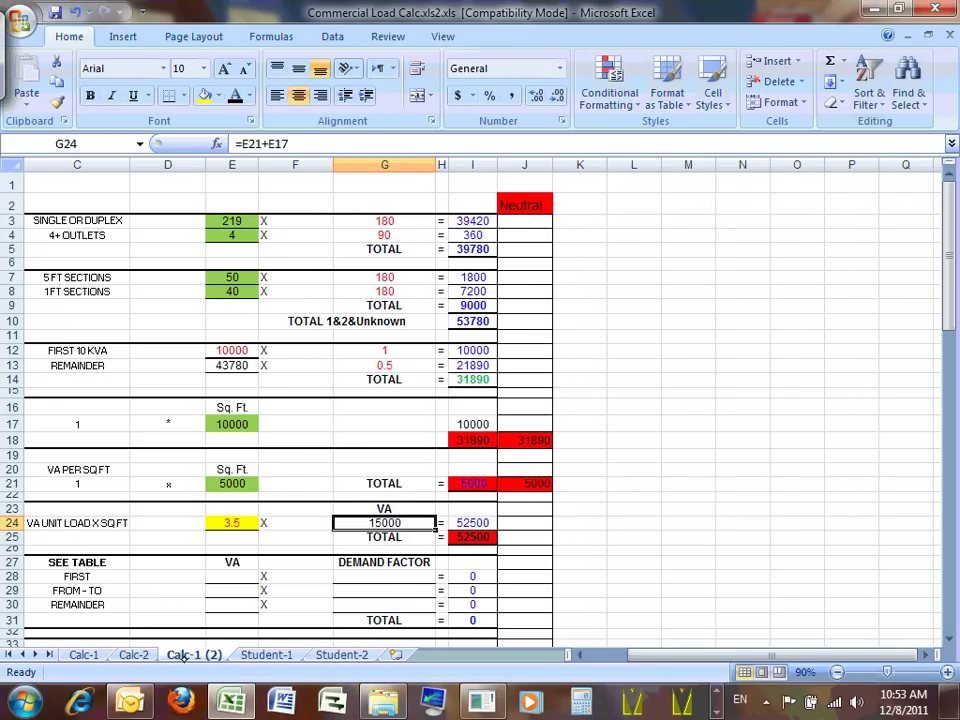
click(84, 655)
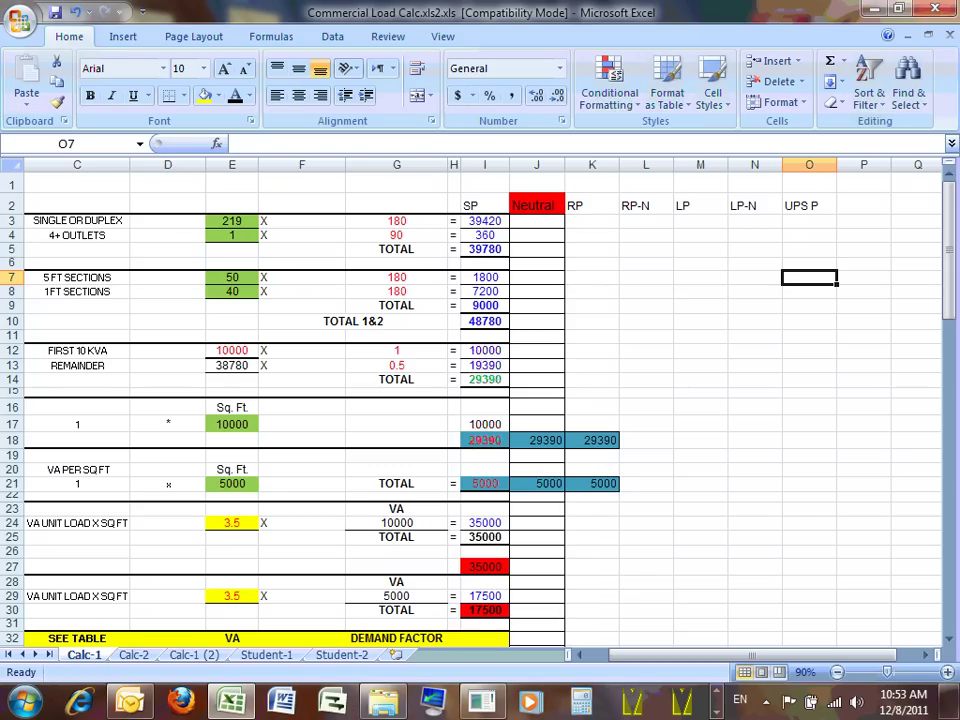
click(872, 12)
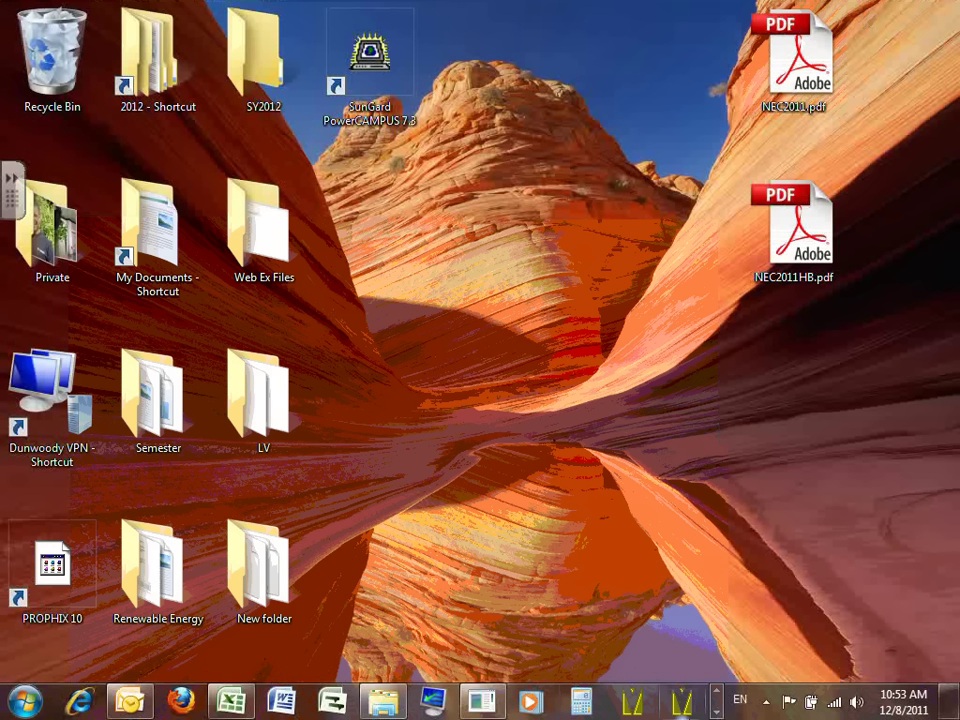
click(231, 703)
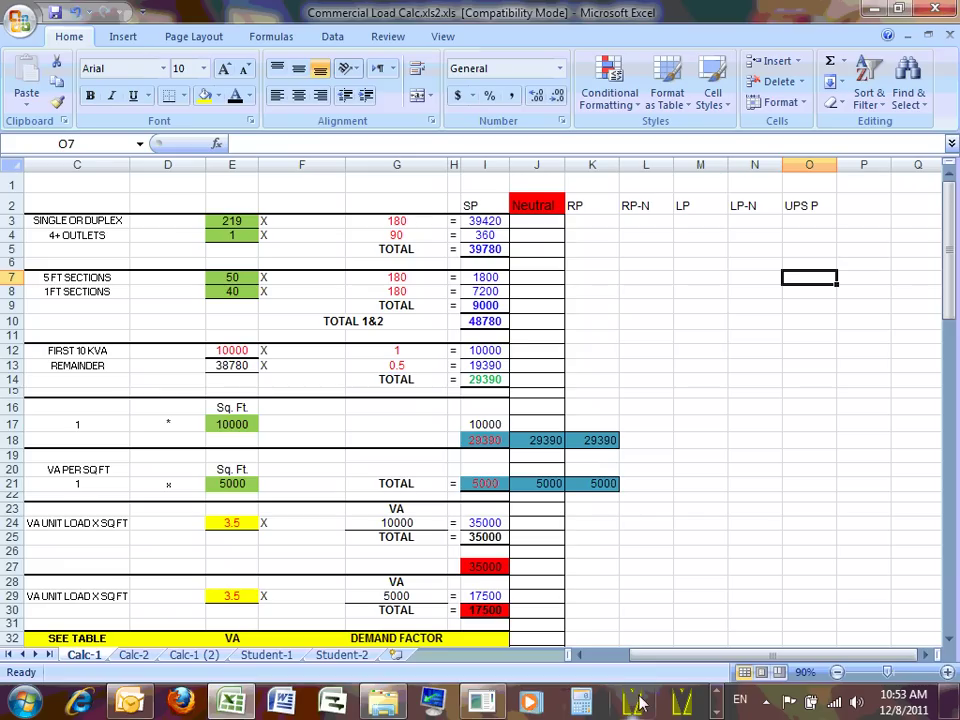
click(716, 711)
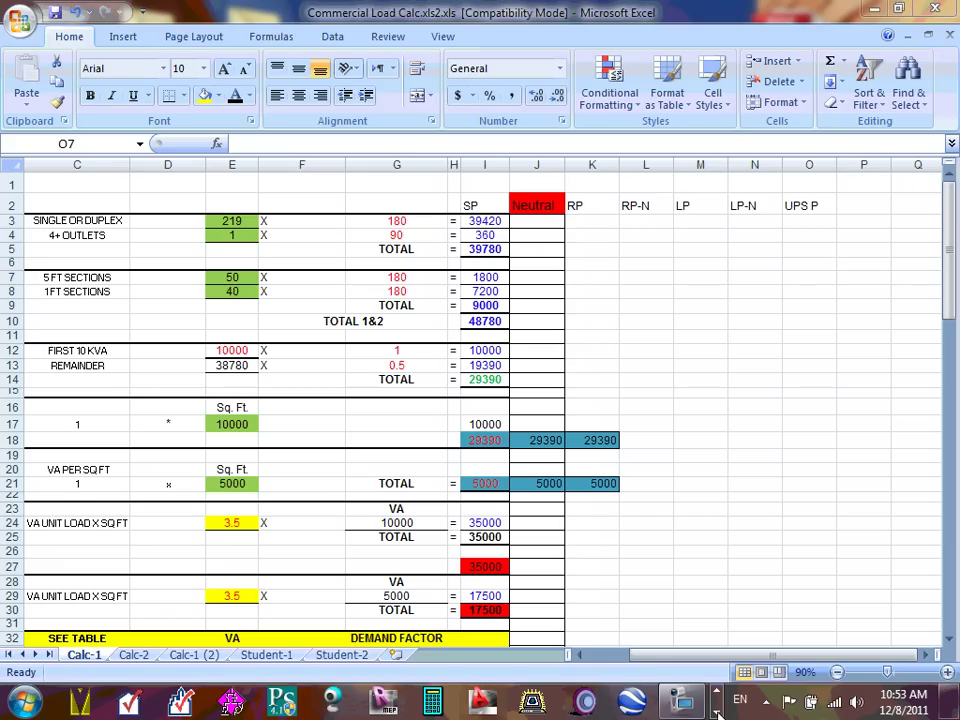
click(716, 711)
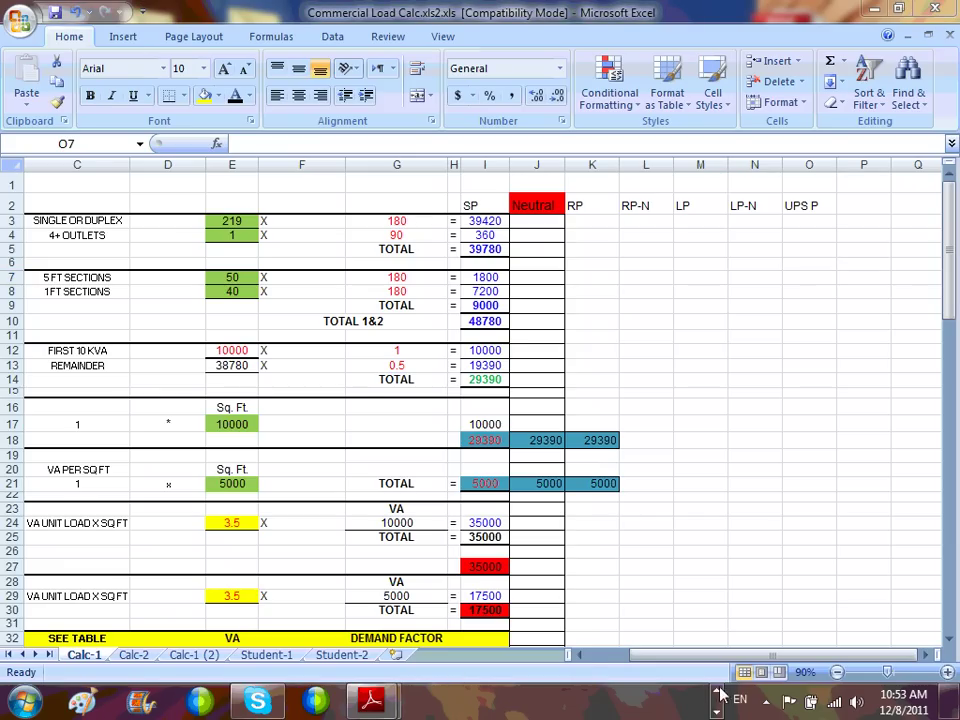
click(719, 694)
click(683, 703)
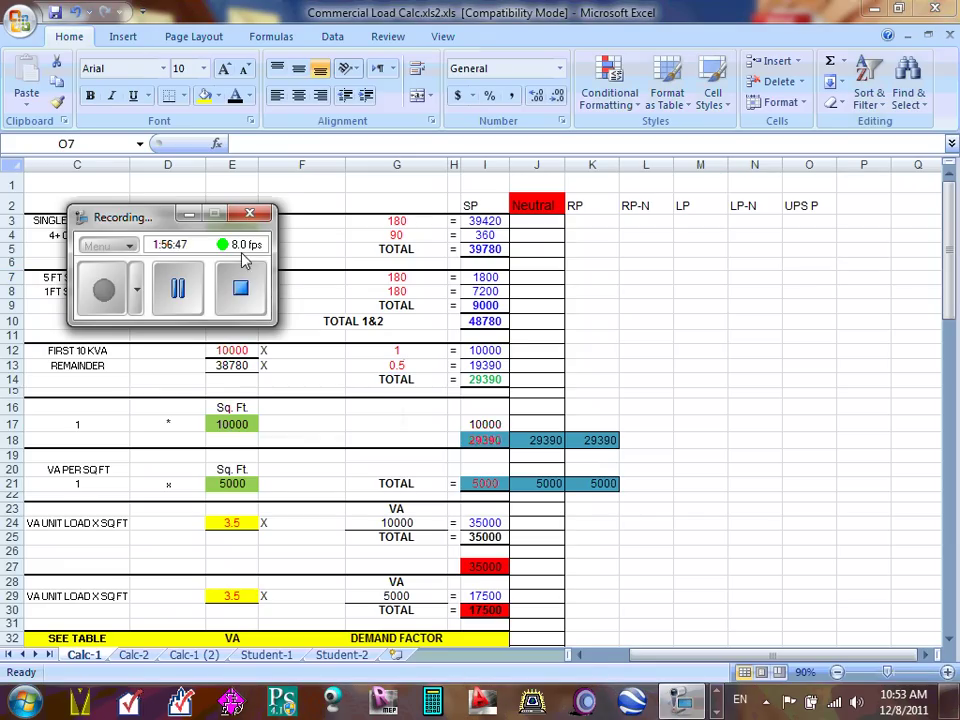